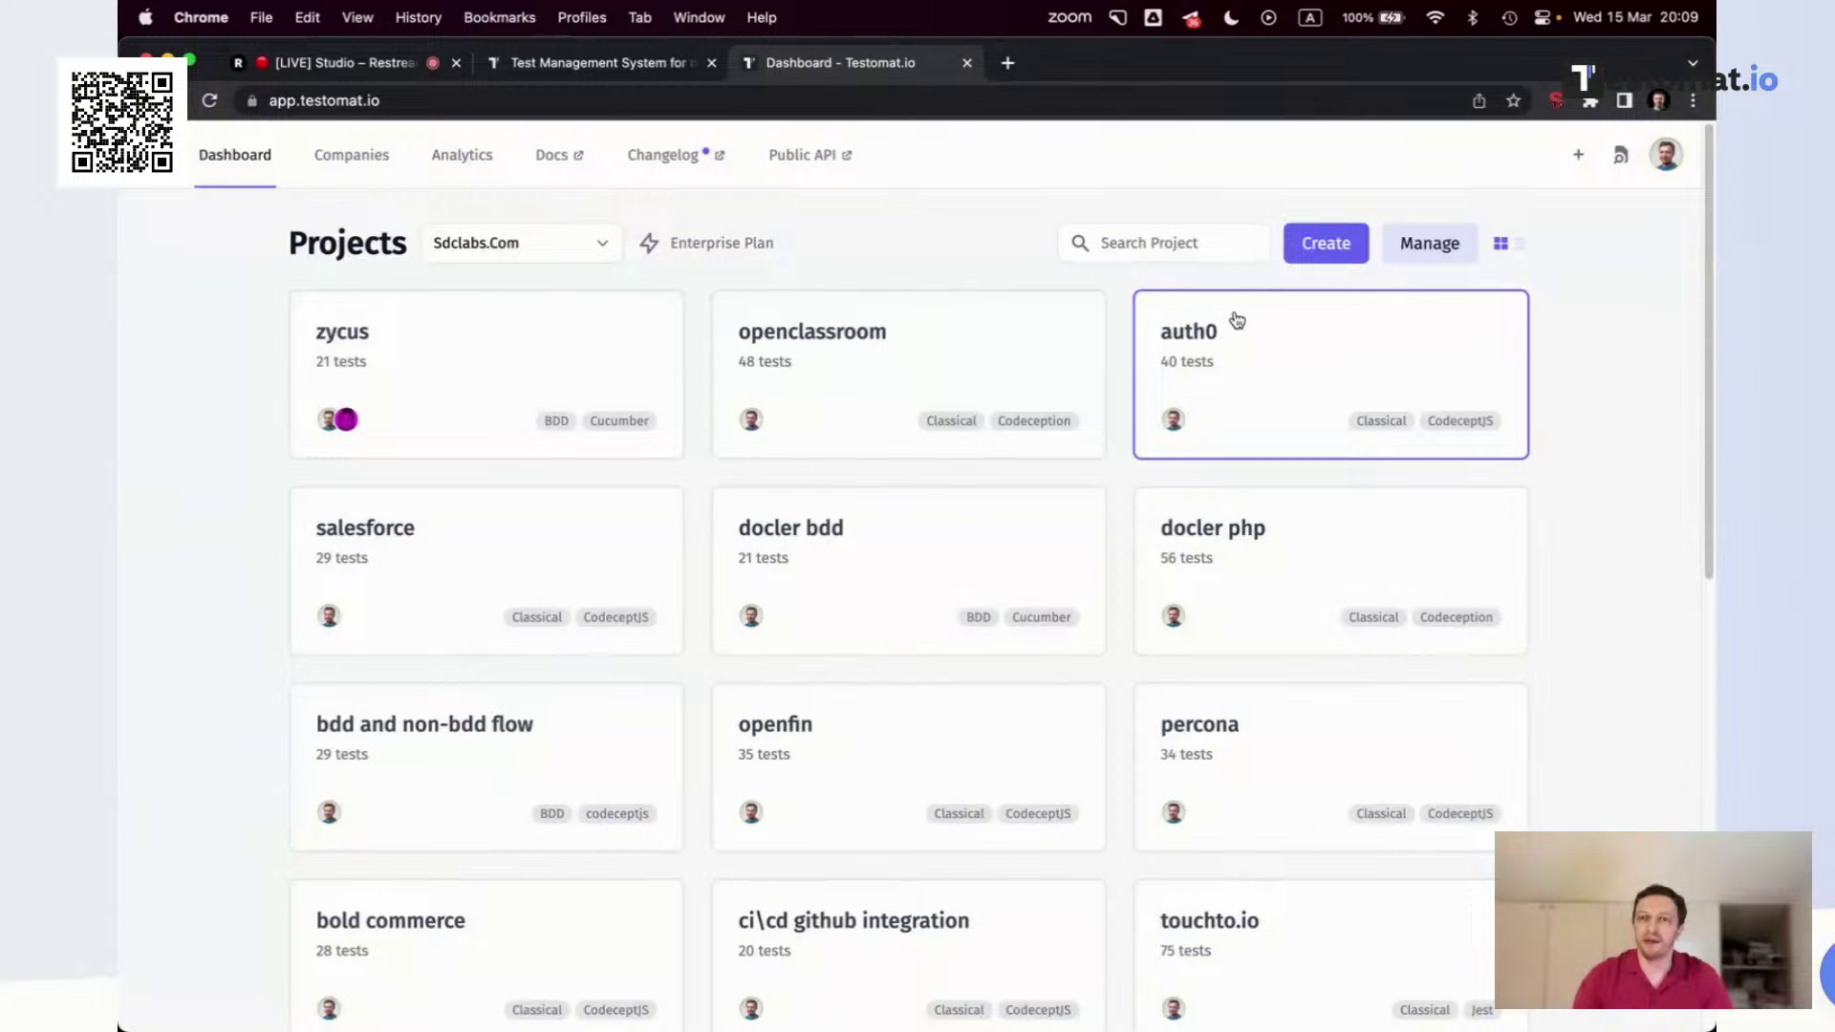
Search the projects for "the" and open the project "the app - webinar"
click(1240, 242)
text(the)
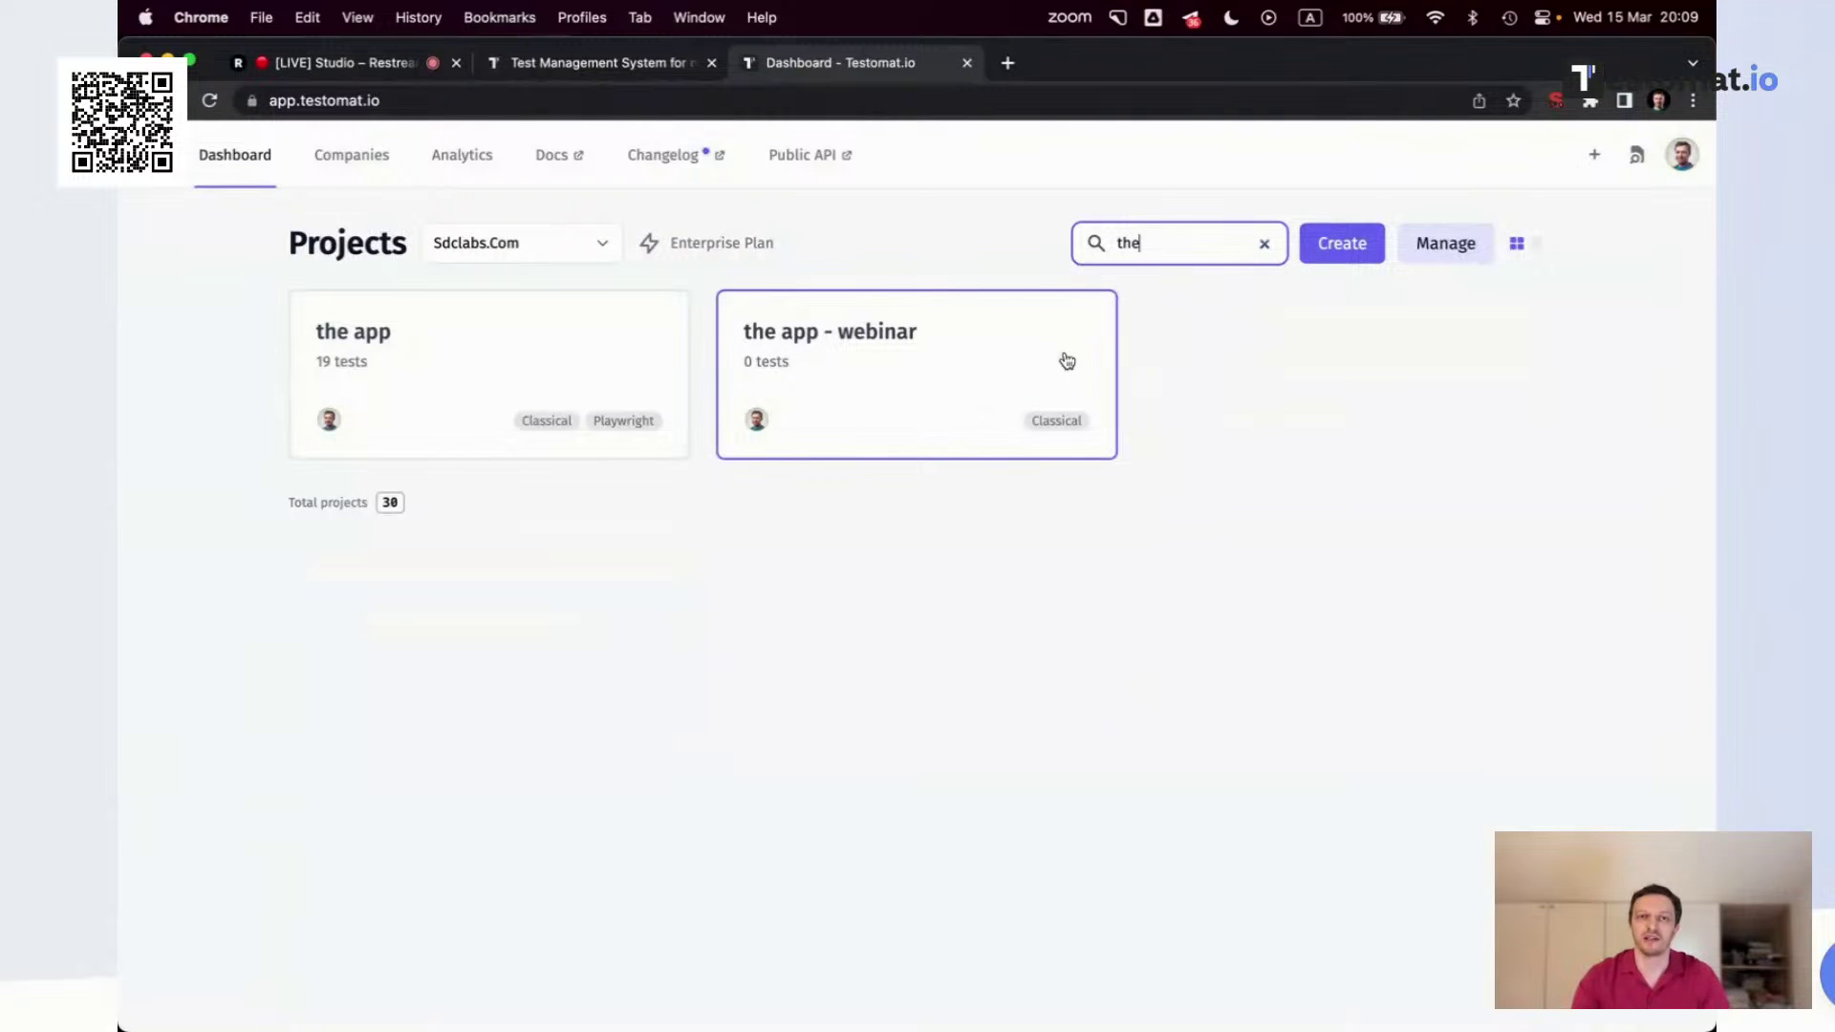
click(864, 346)
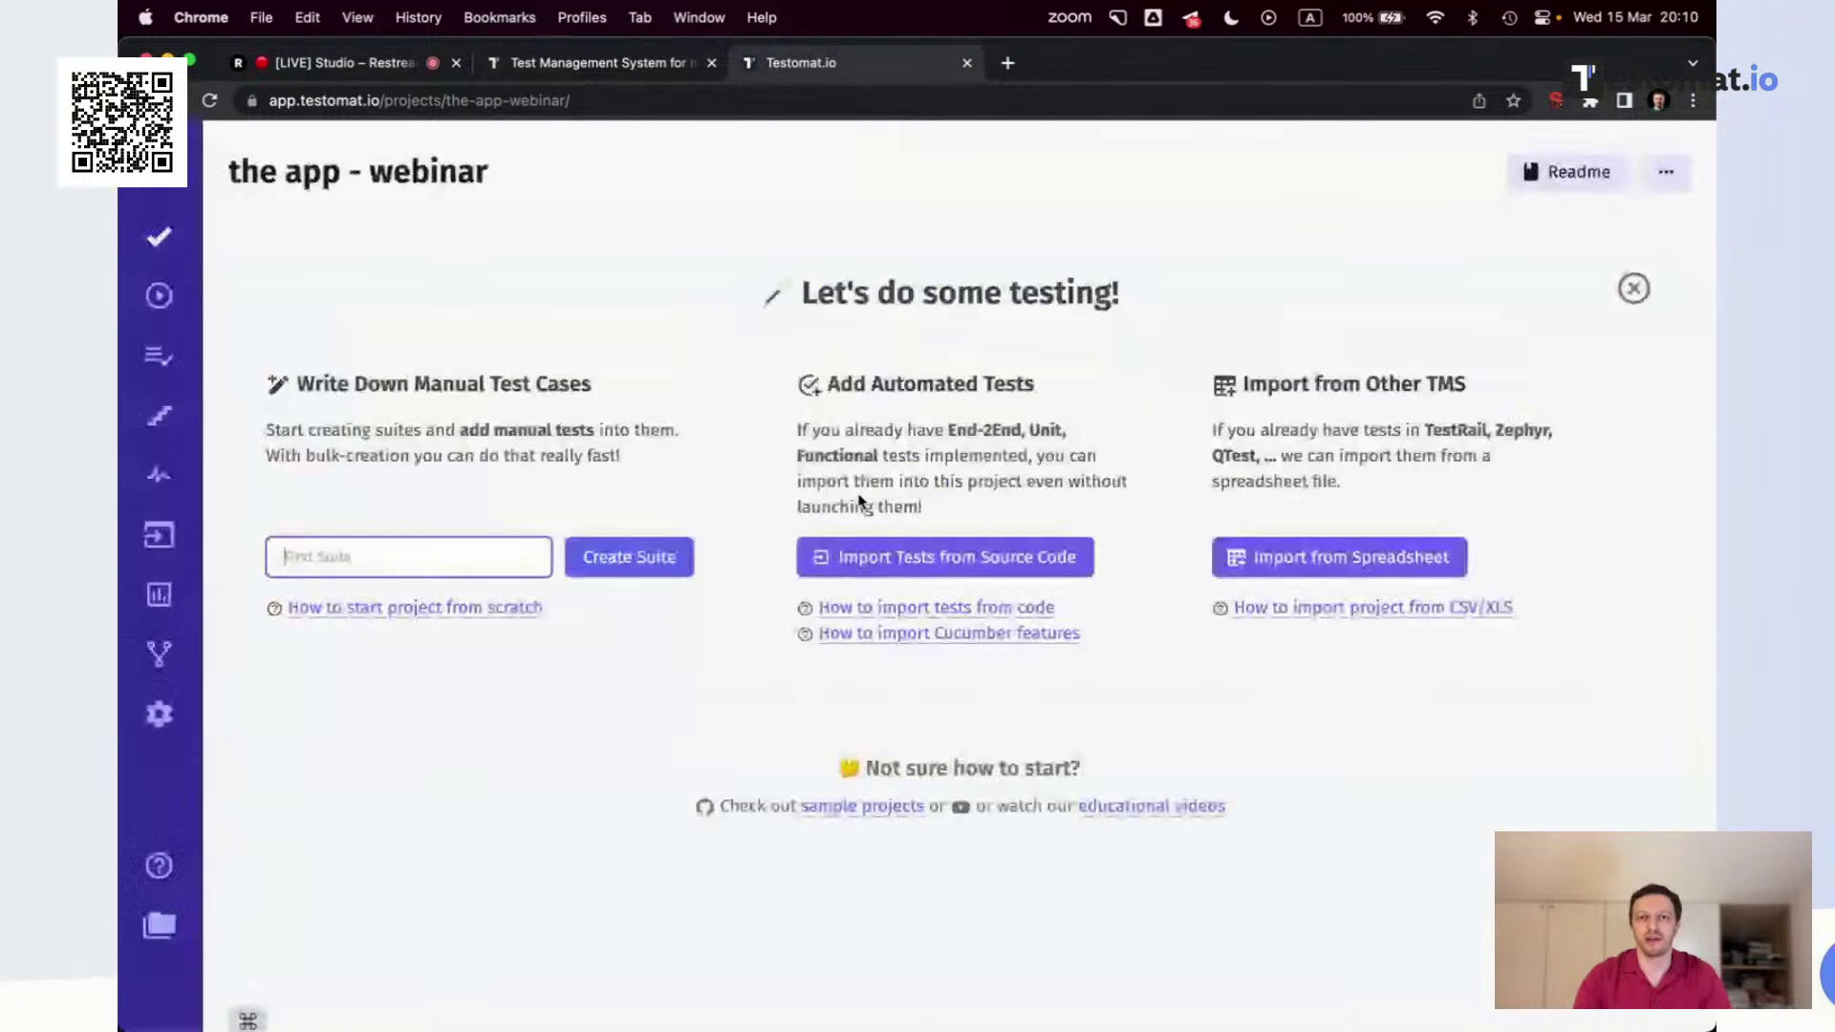
Review the project's Issues Management and Continuous Integration settings, then return to its tests page
click(157, 715)
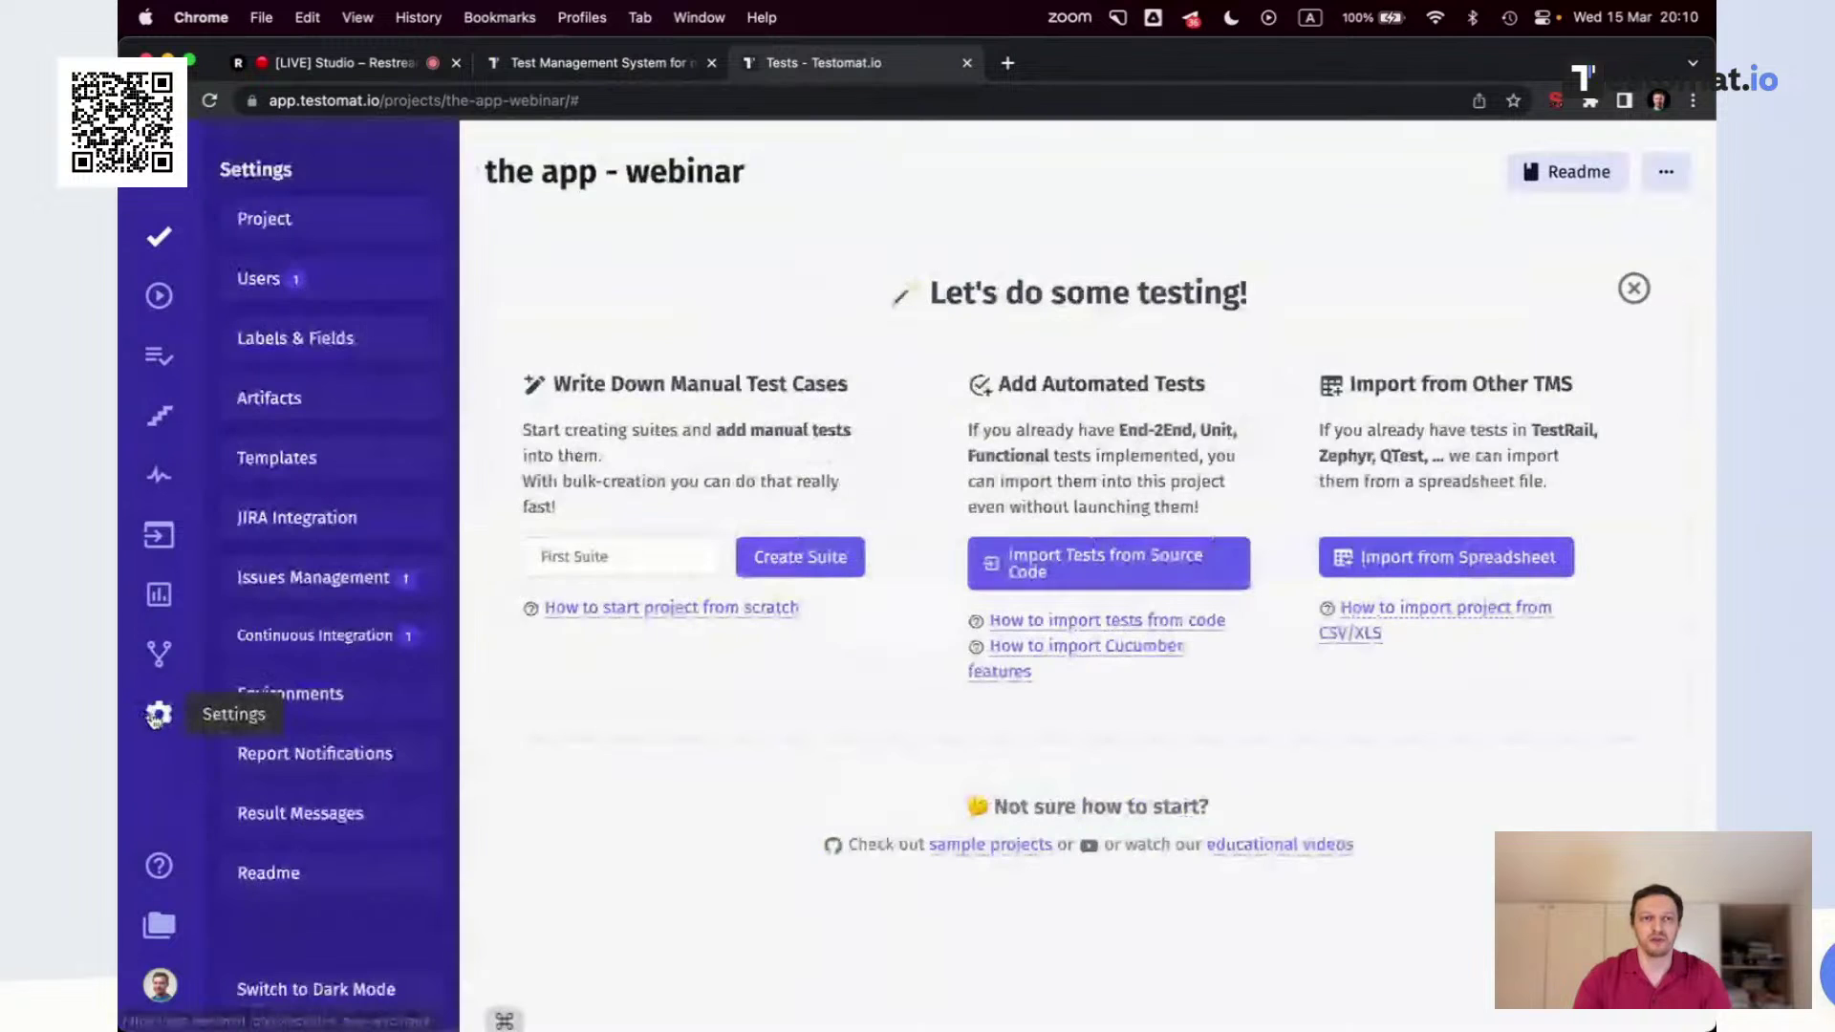
click(322, 578)
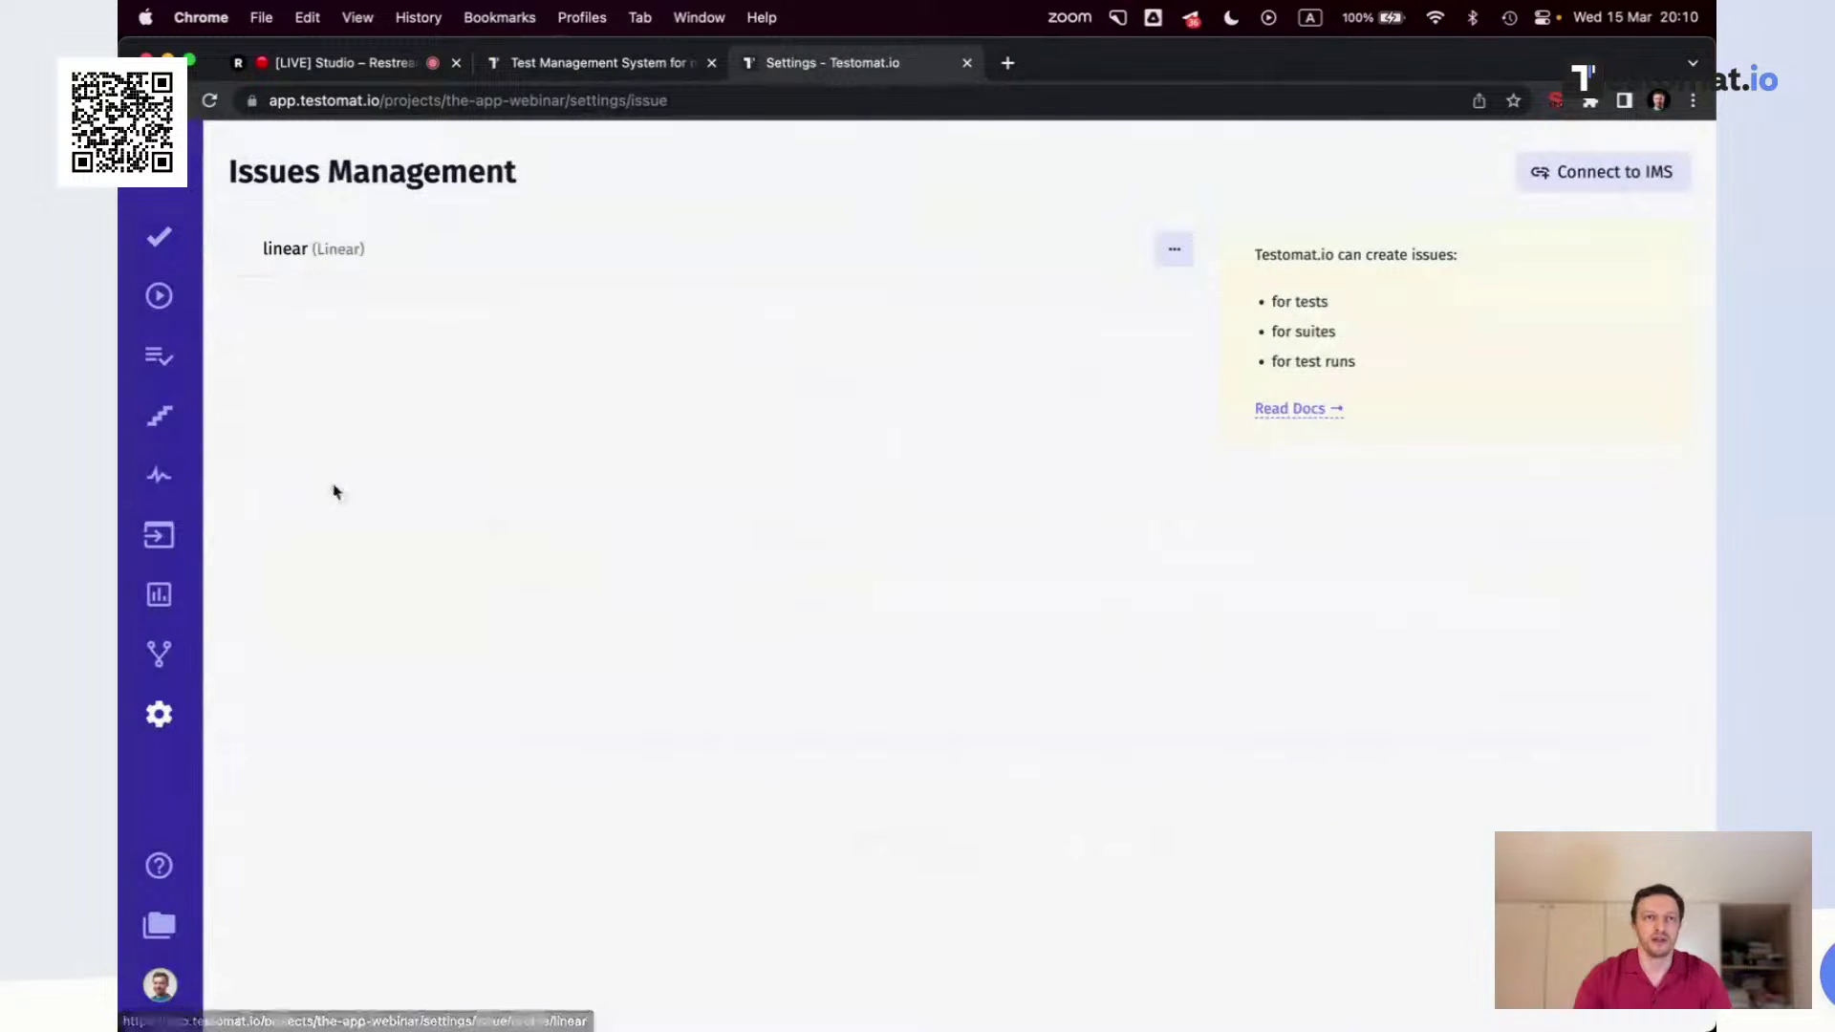
click(159, 715)
click(336, 639)
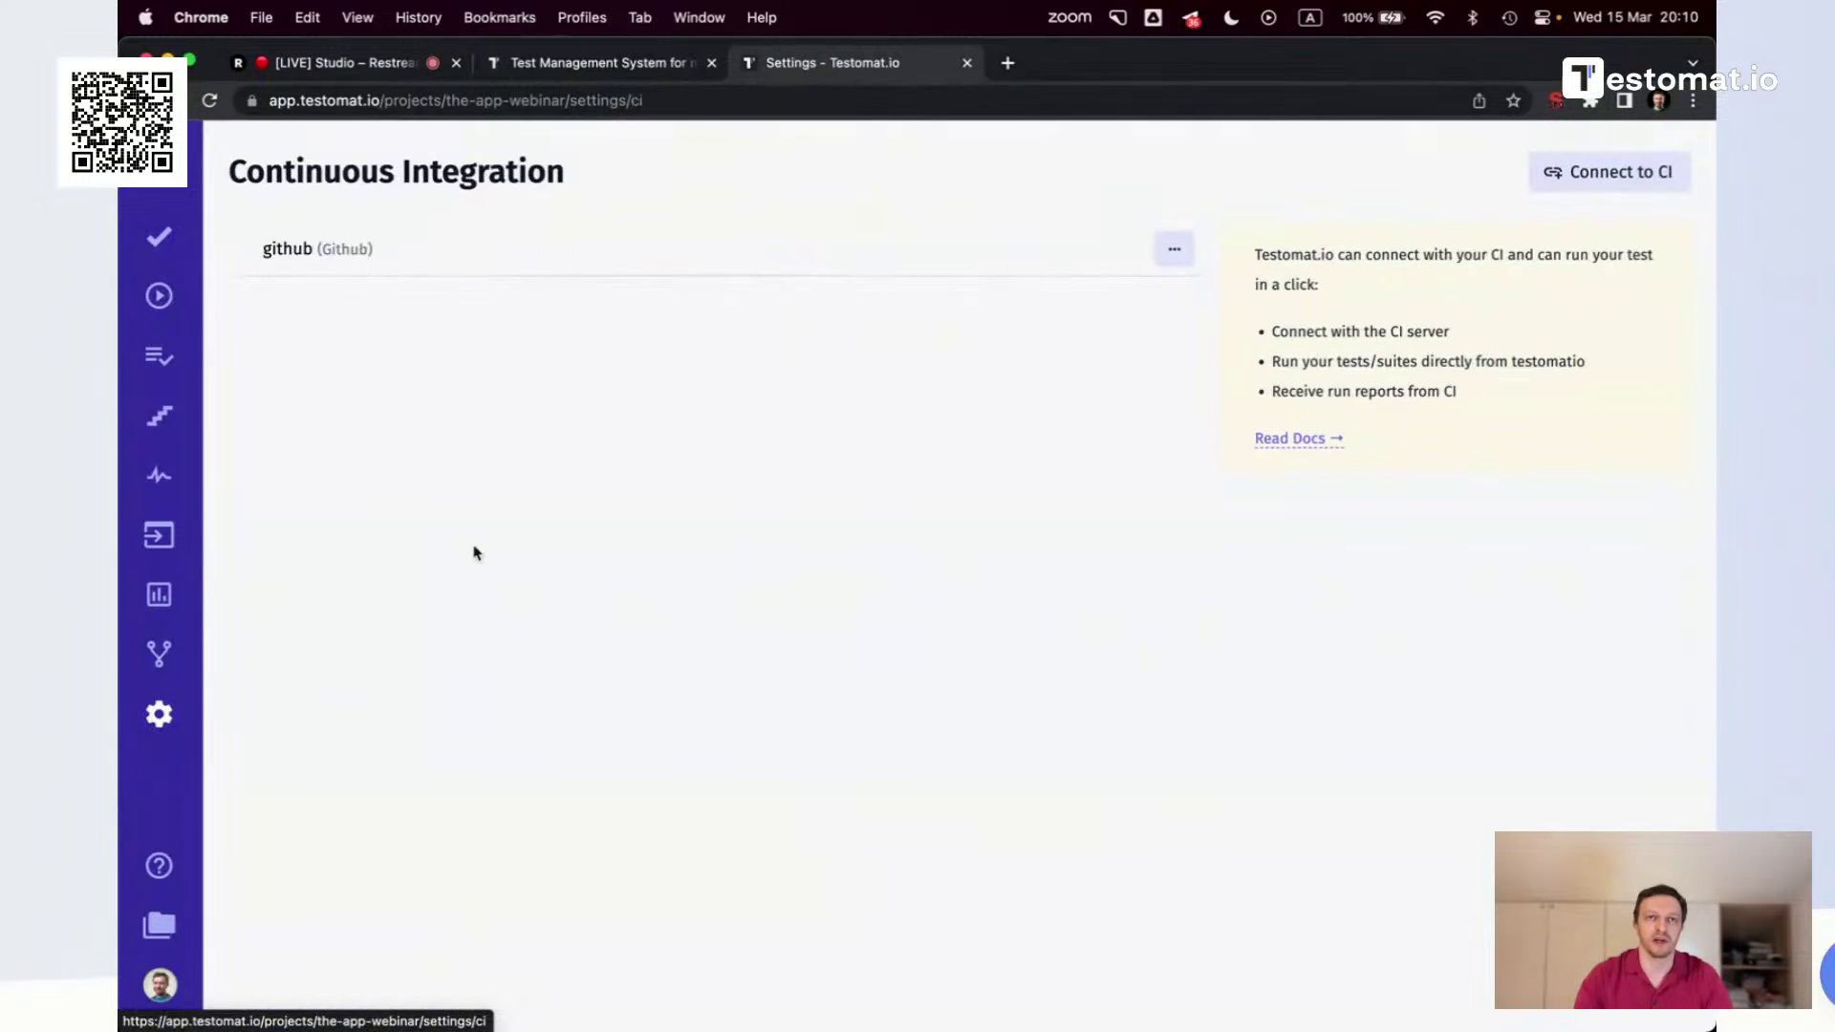
click(373, 256)
click(516, 275)
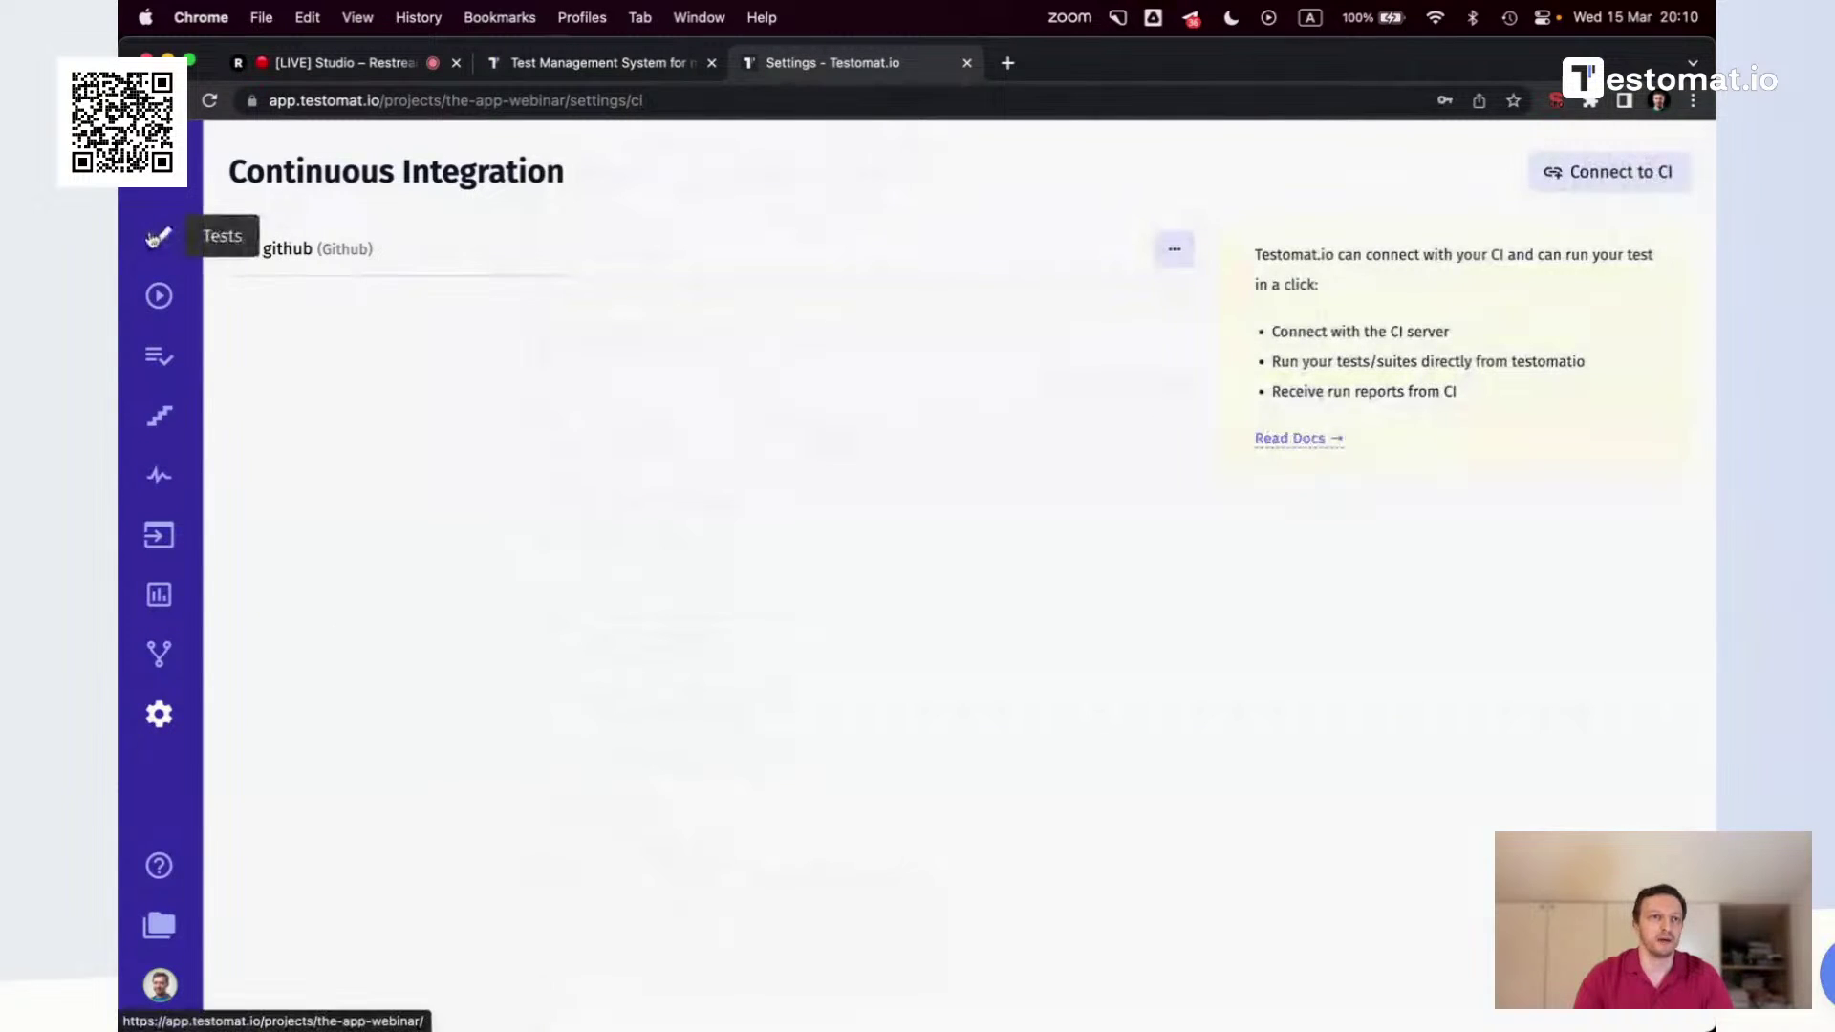
click(158, 237)
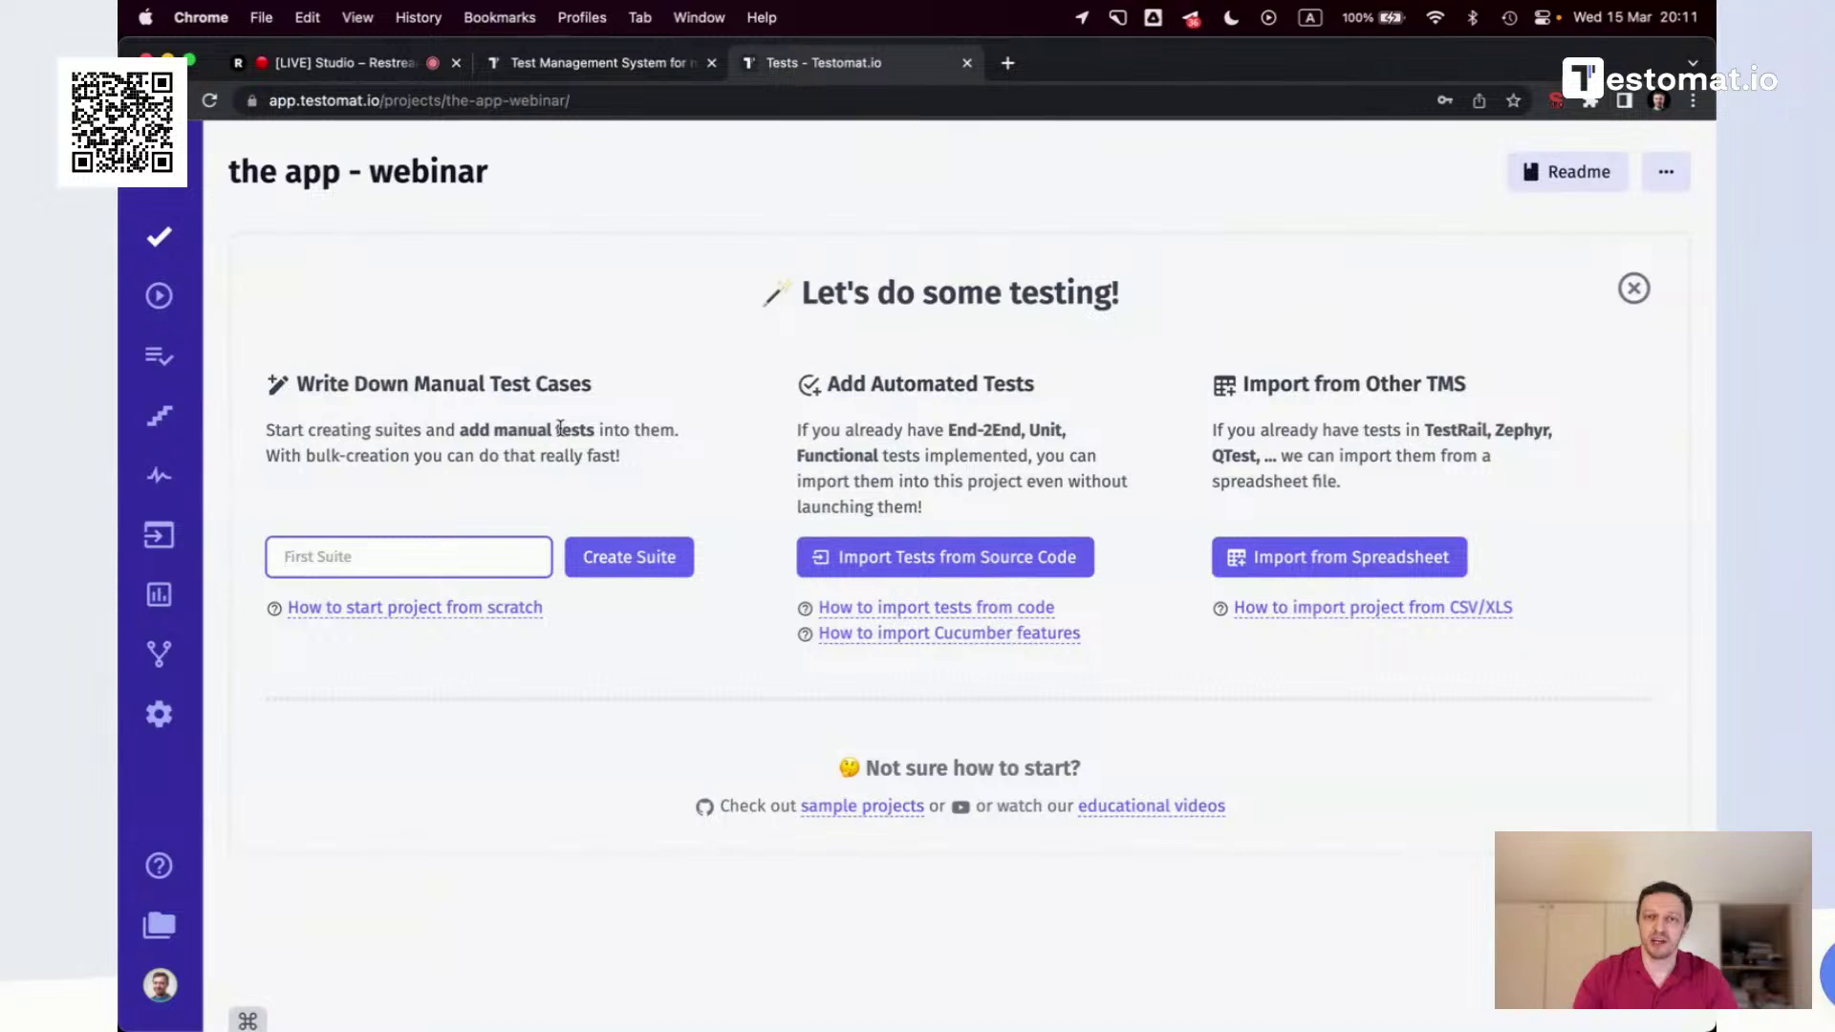
Switch to iTerm2, clear the terminal and list the files of the codeceptjs example folder with ll
key(super+Tab)
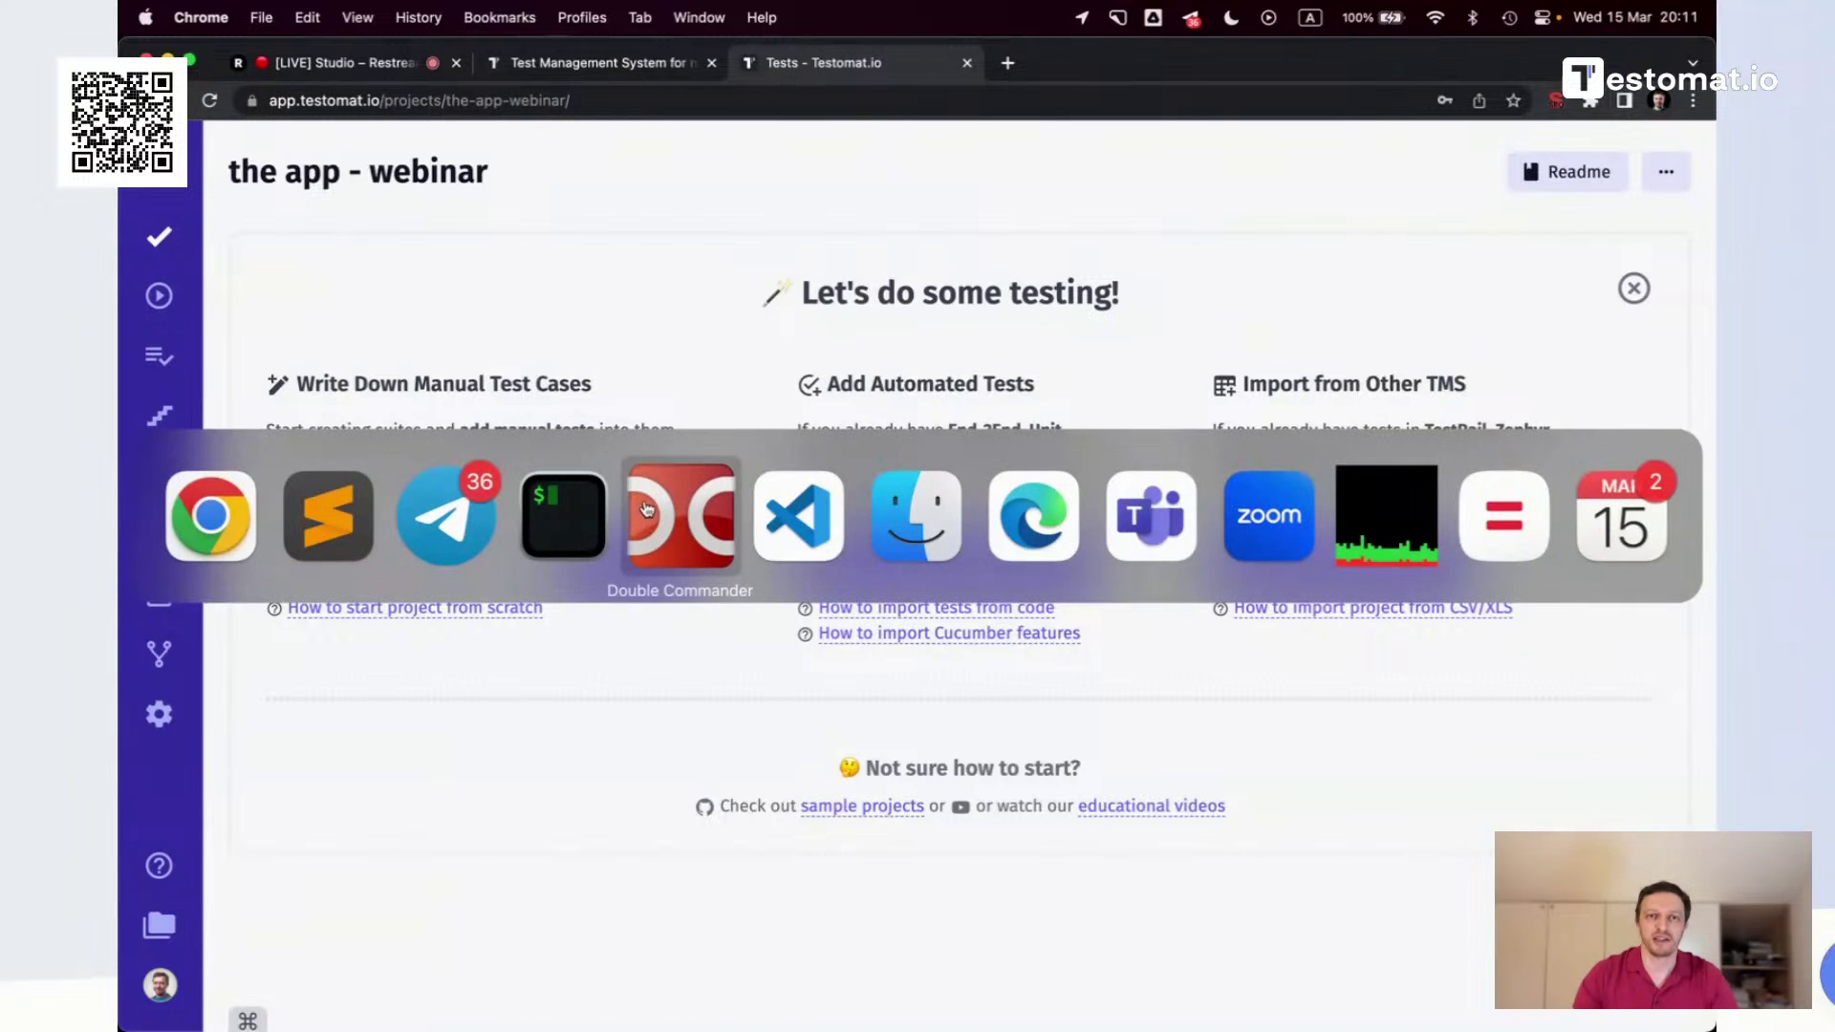
click(552, 511)
text(clear)
key(Return)
text(ll)
key(Return)
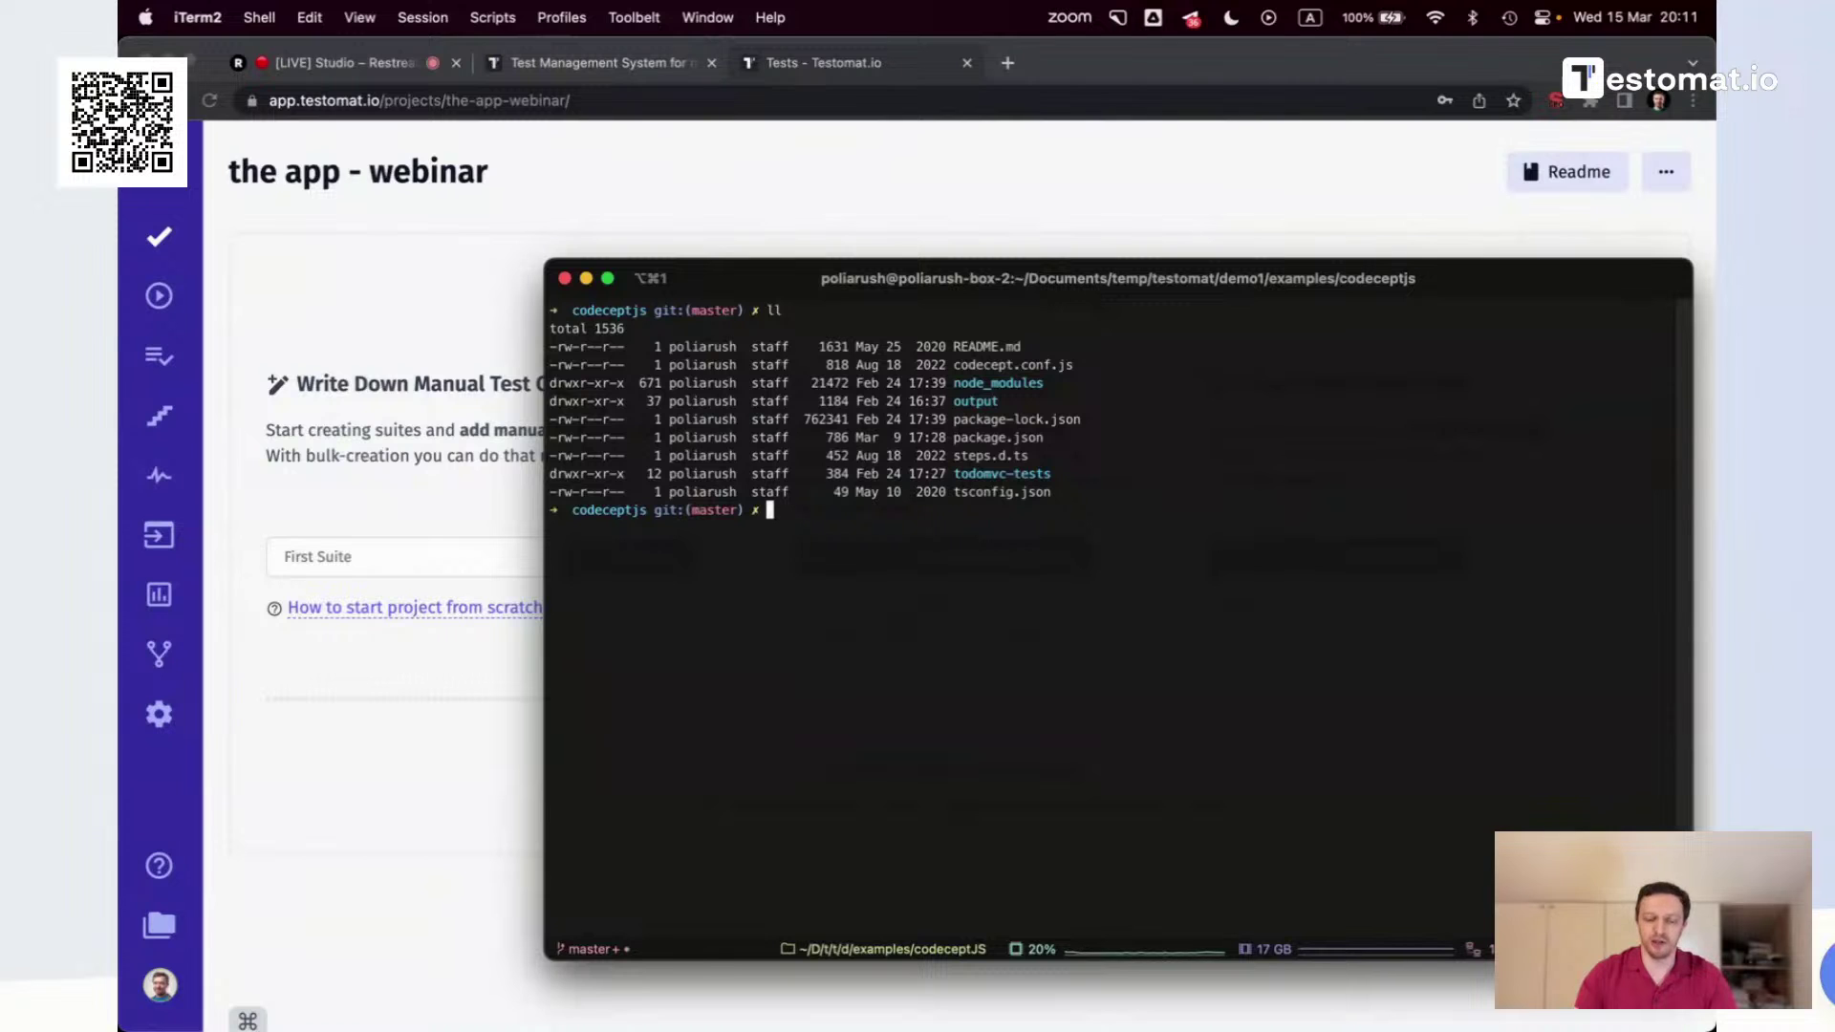
key(super+t)
text(g)
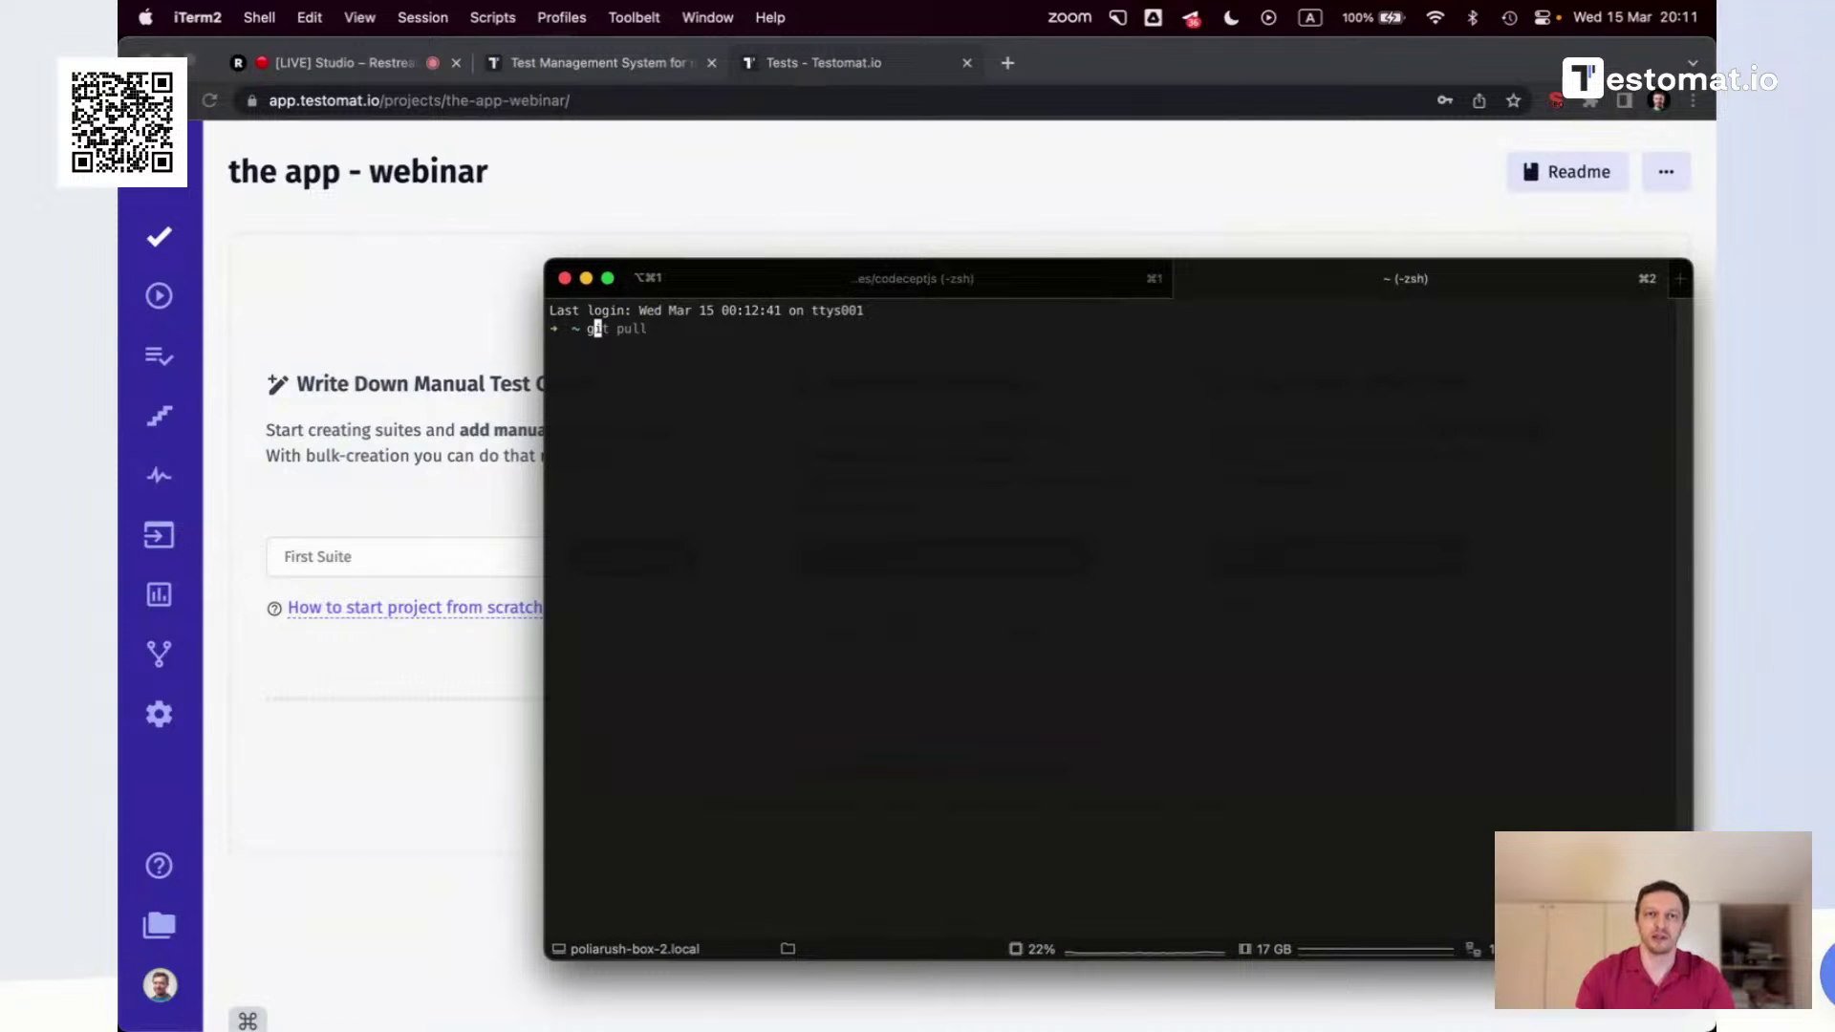
key(super+w)
Switch to Chrome and look through the example project folders at github.com/testomatio/examples in a new tab, closing it when done
click(462, 753)
key(super+t)
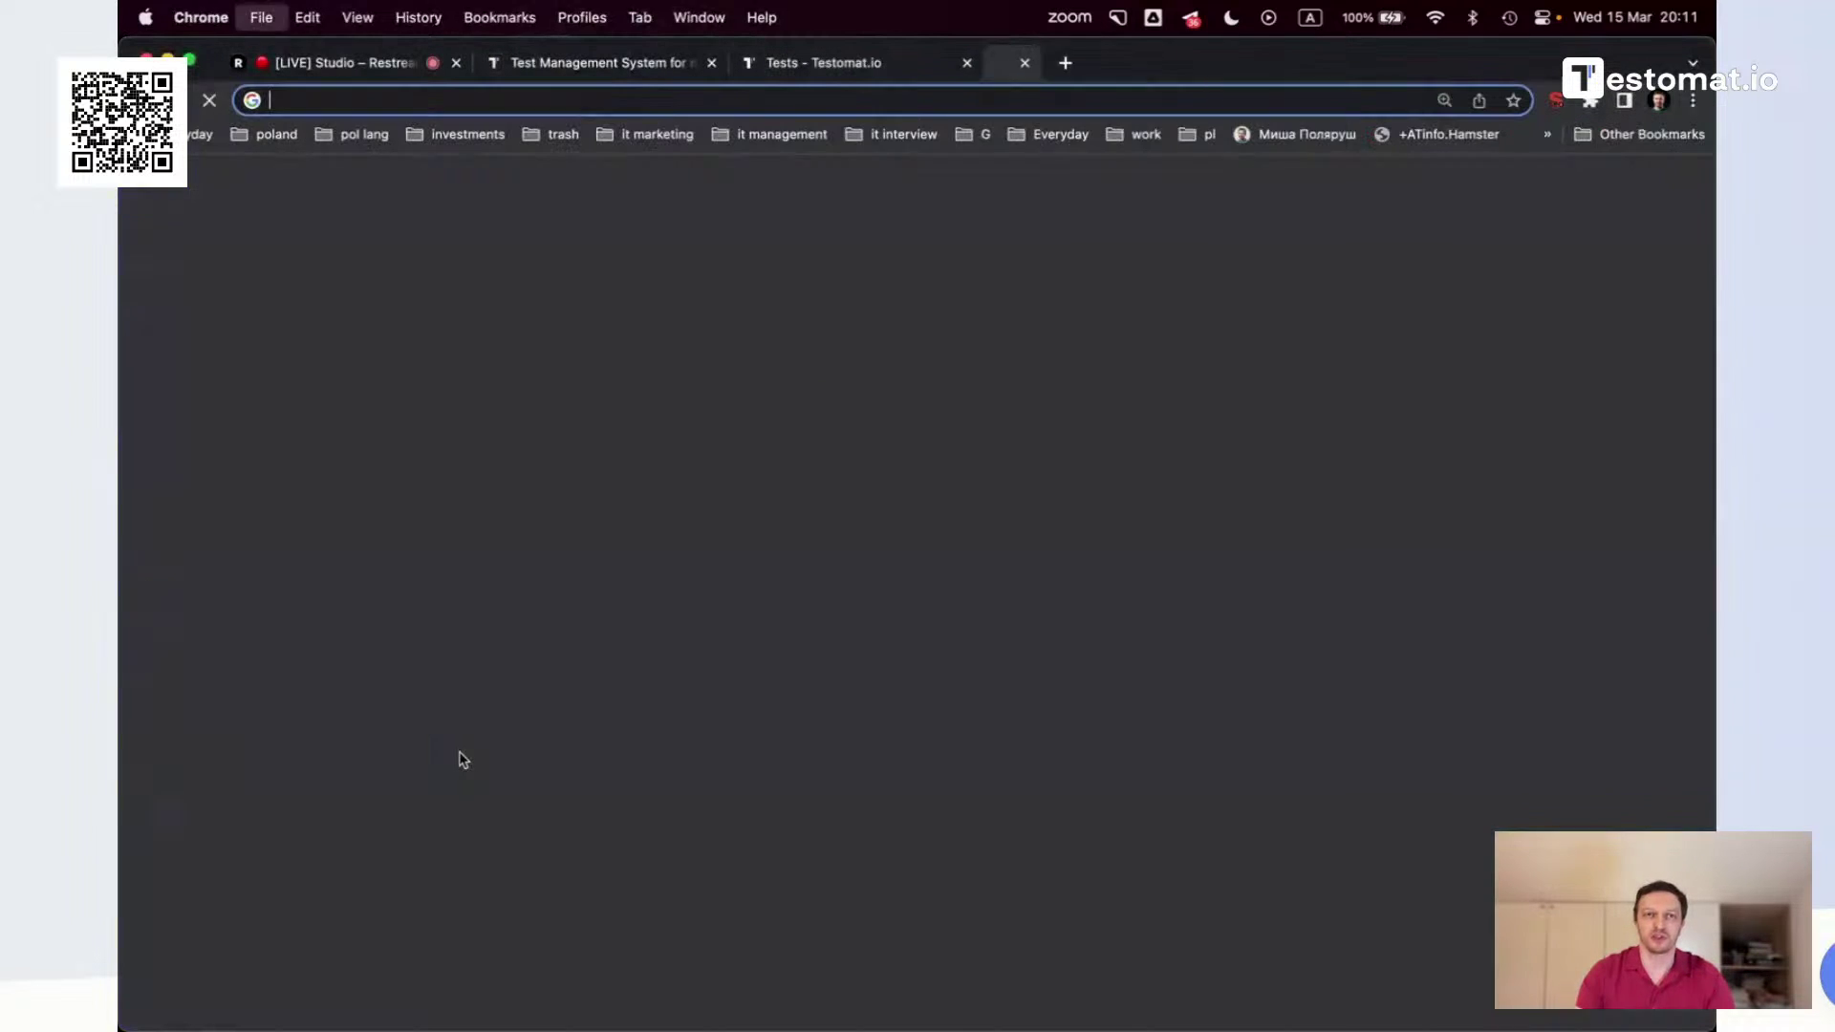
text(github.com/testomatio/ex)
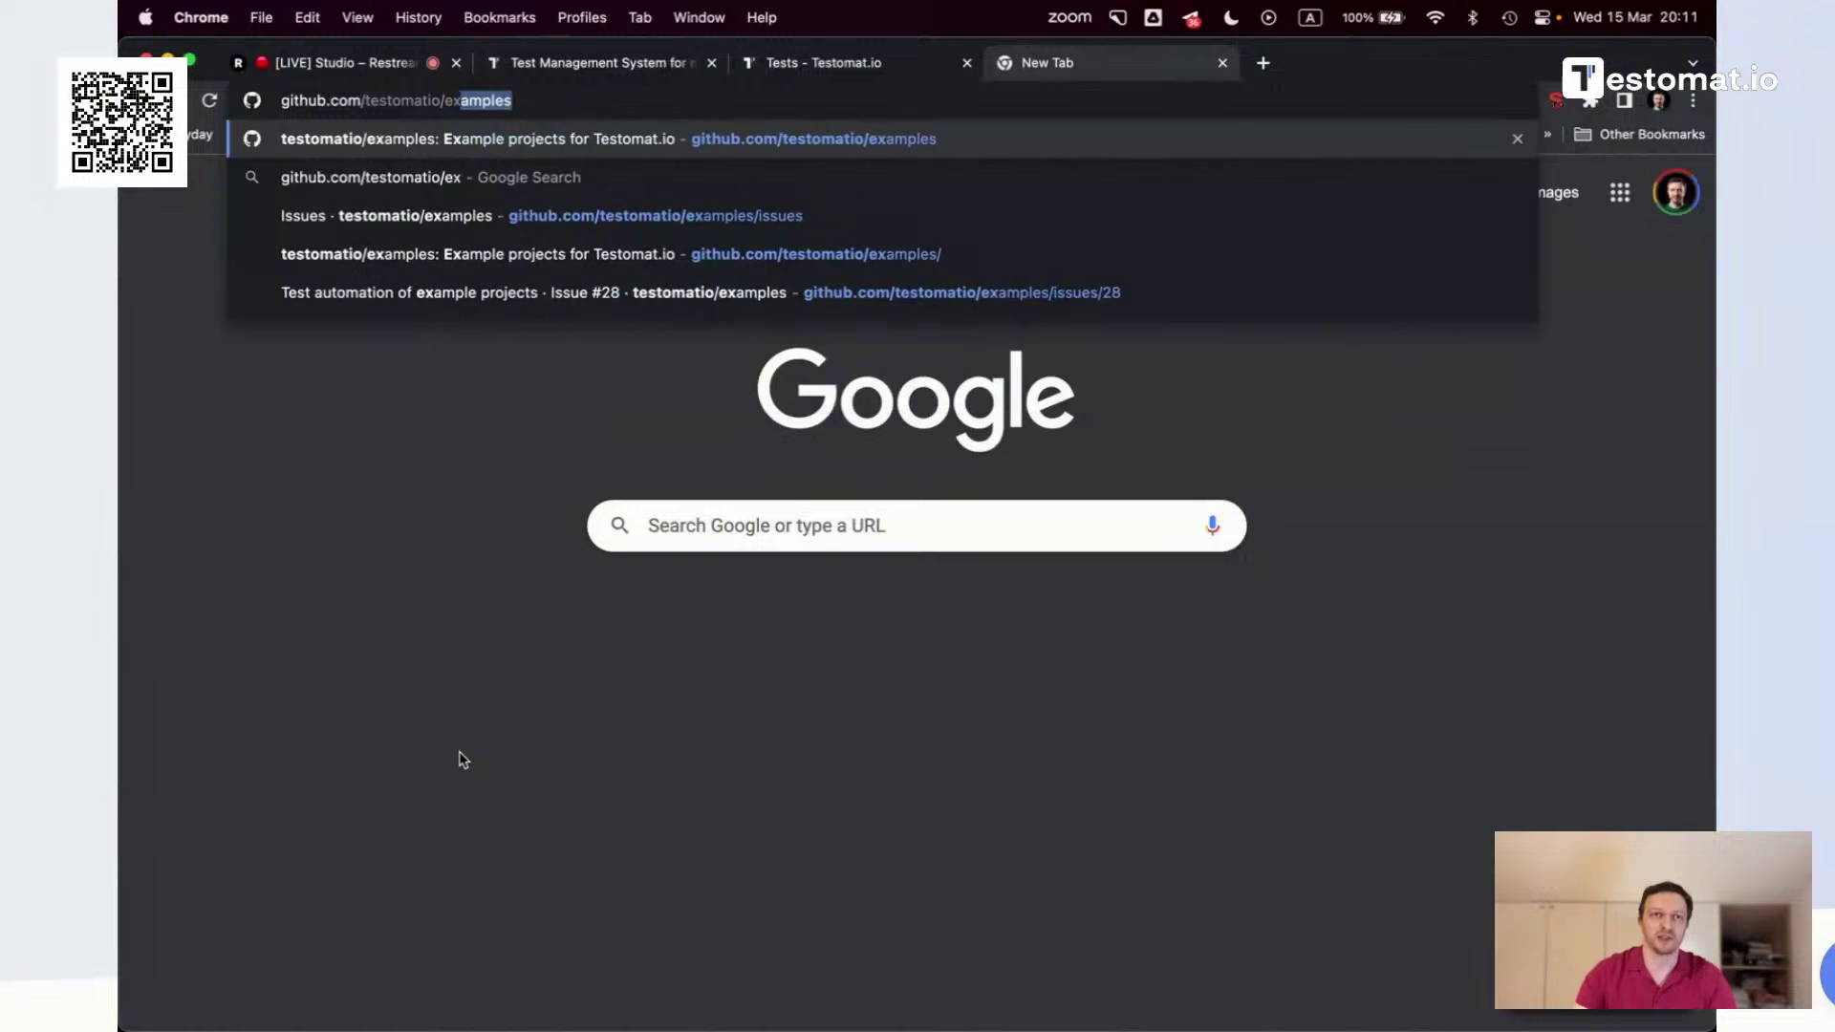
key(Return)
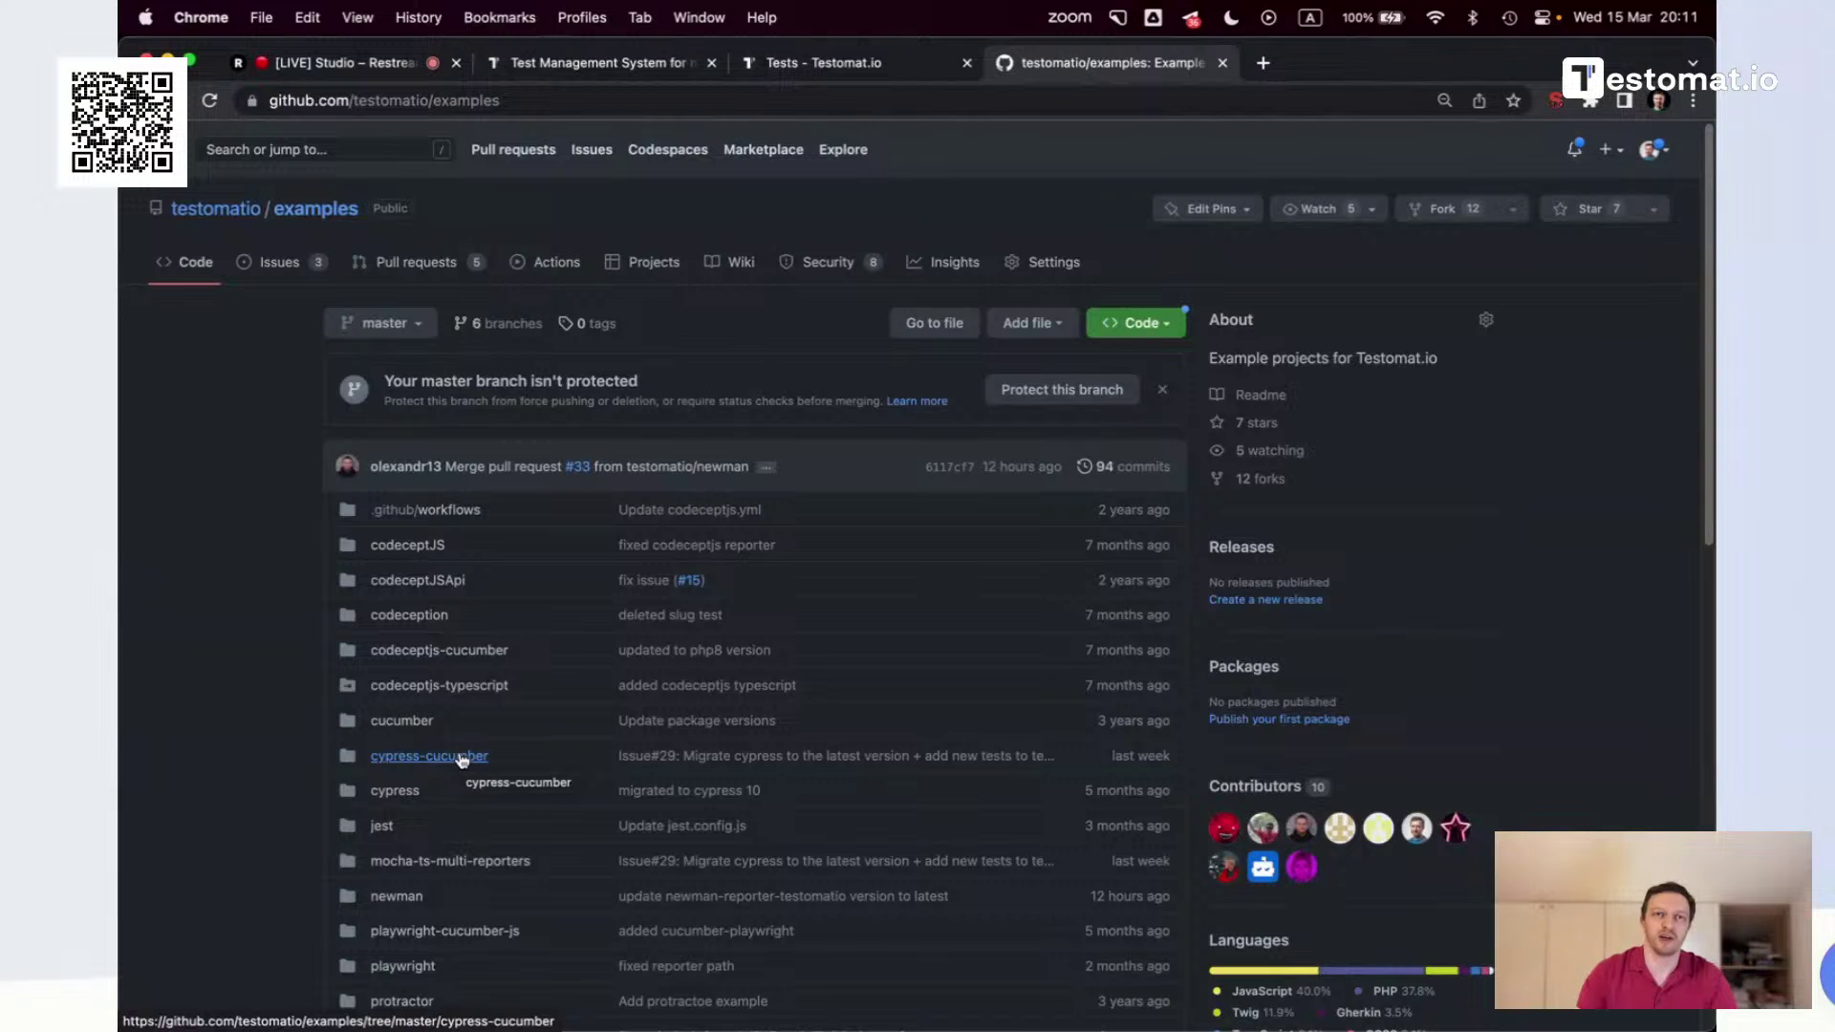
scroll(540, 578, down, 4)
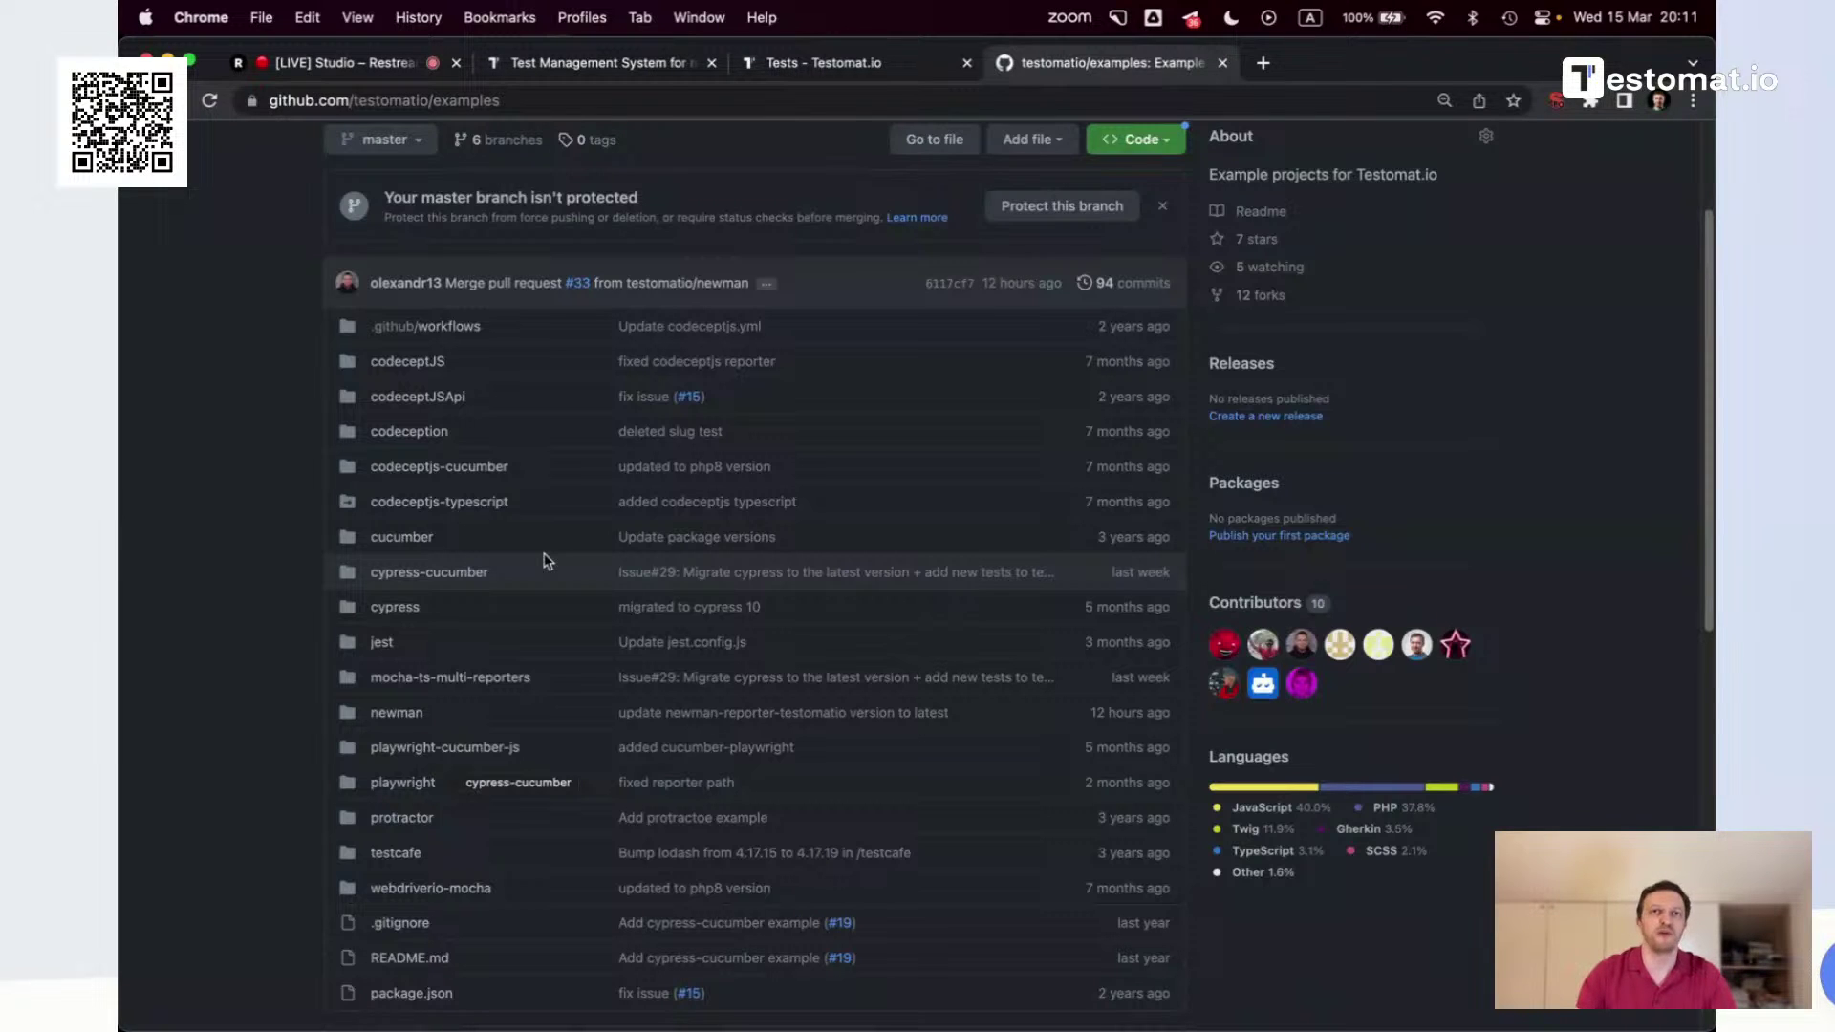
key(super+w)
Return to iTerm2, clear the earlier output and list the codeceptjs project's files again
key(super+Tab)
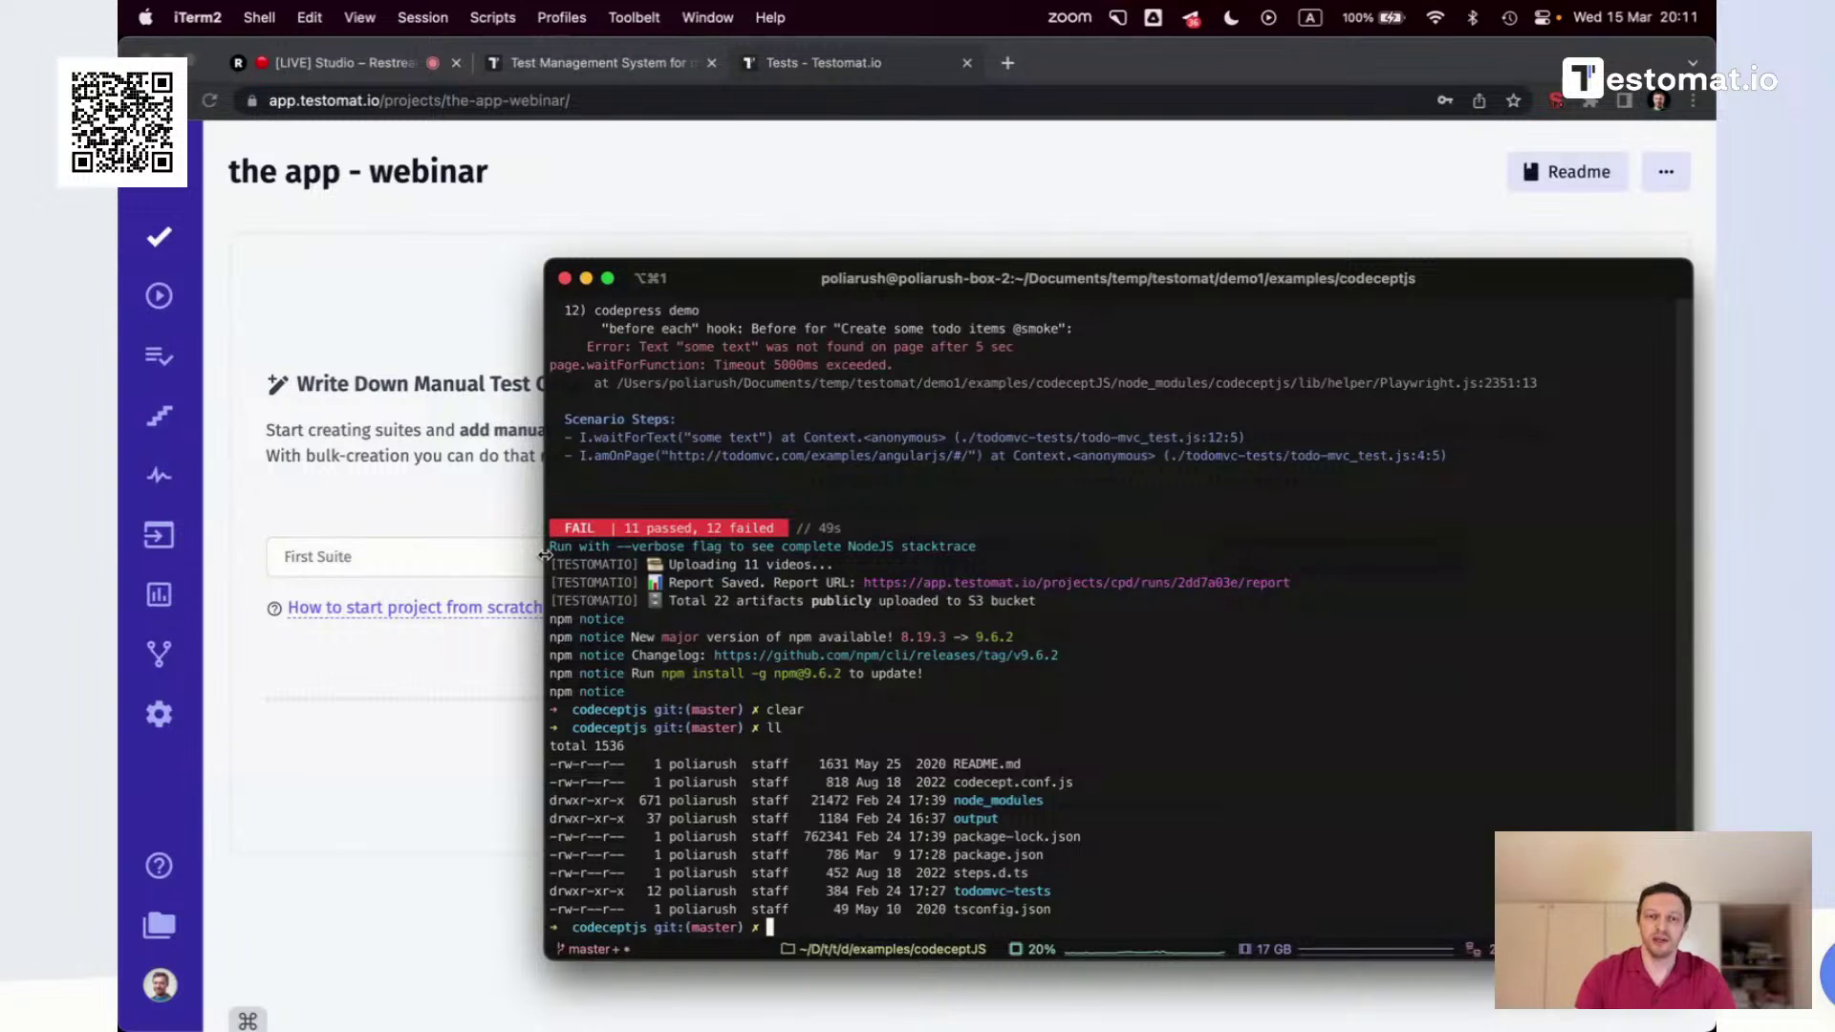
text(cl)
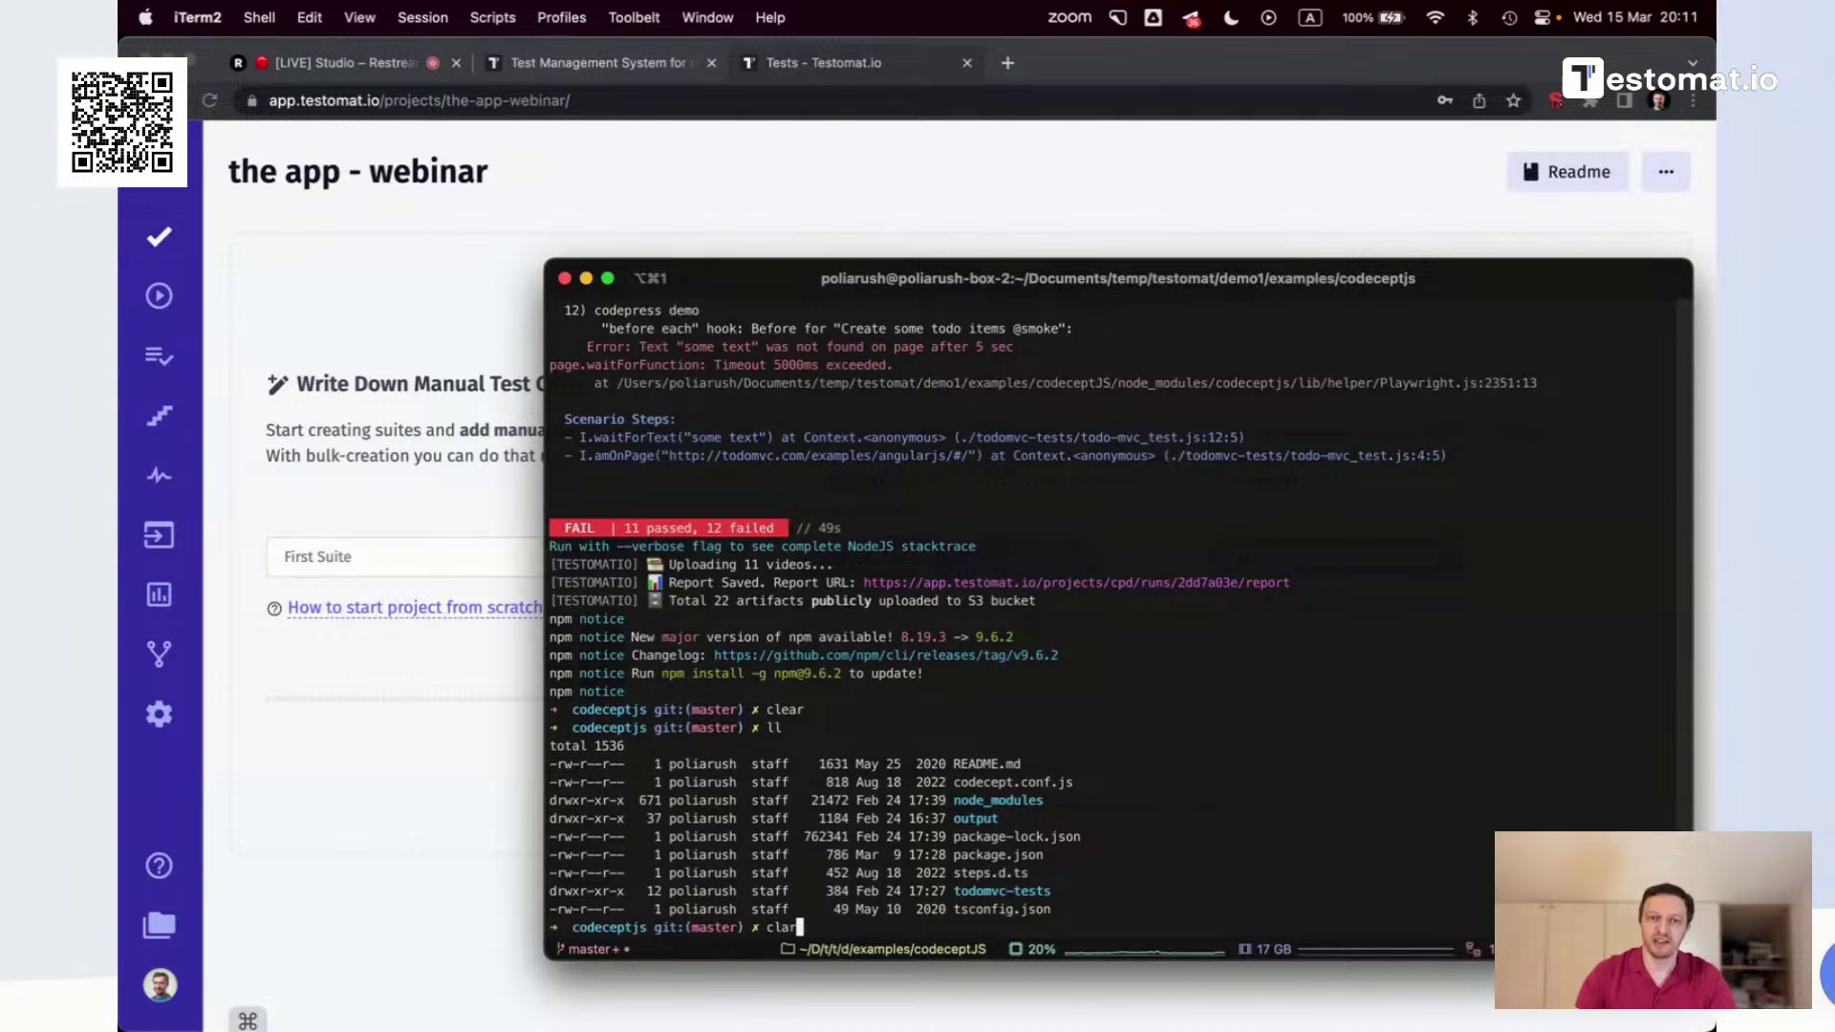
text(ear)
key(Return)
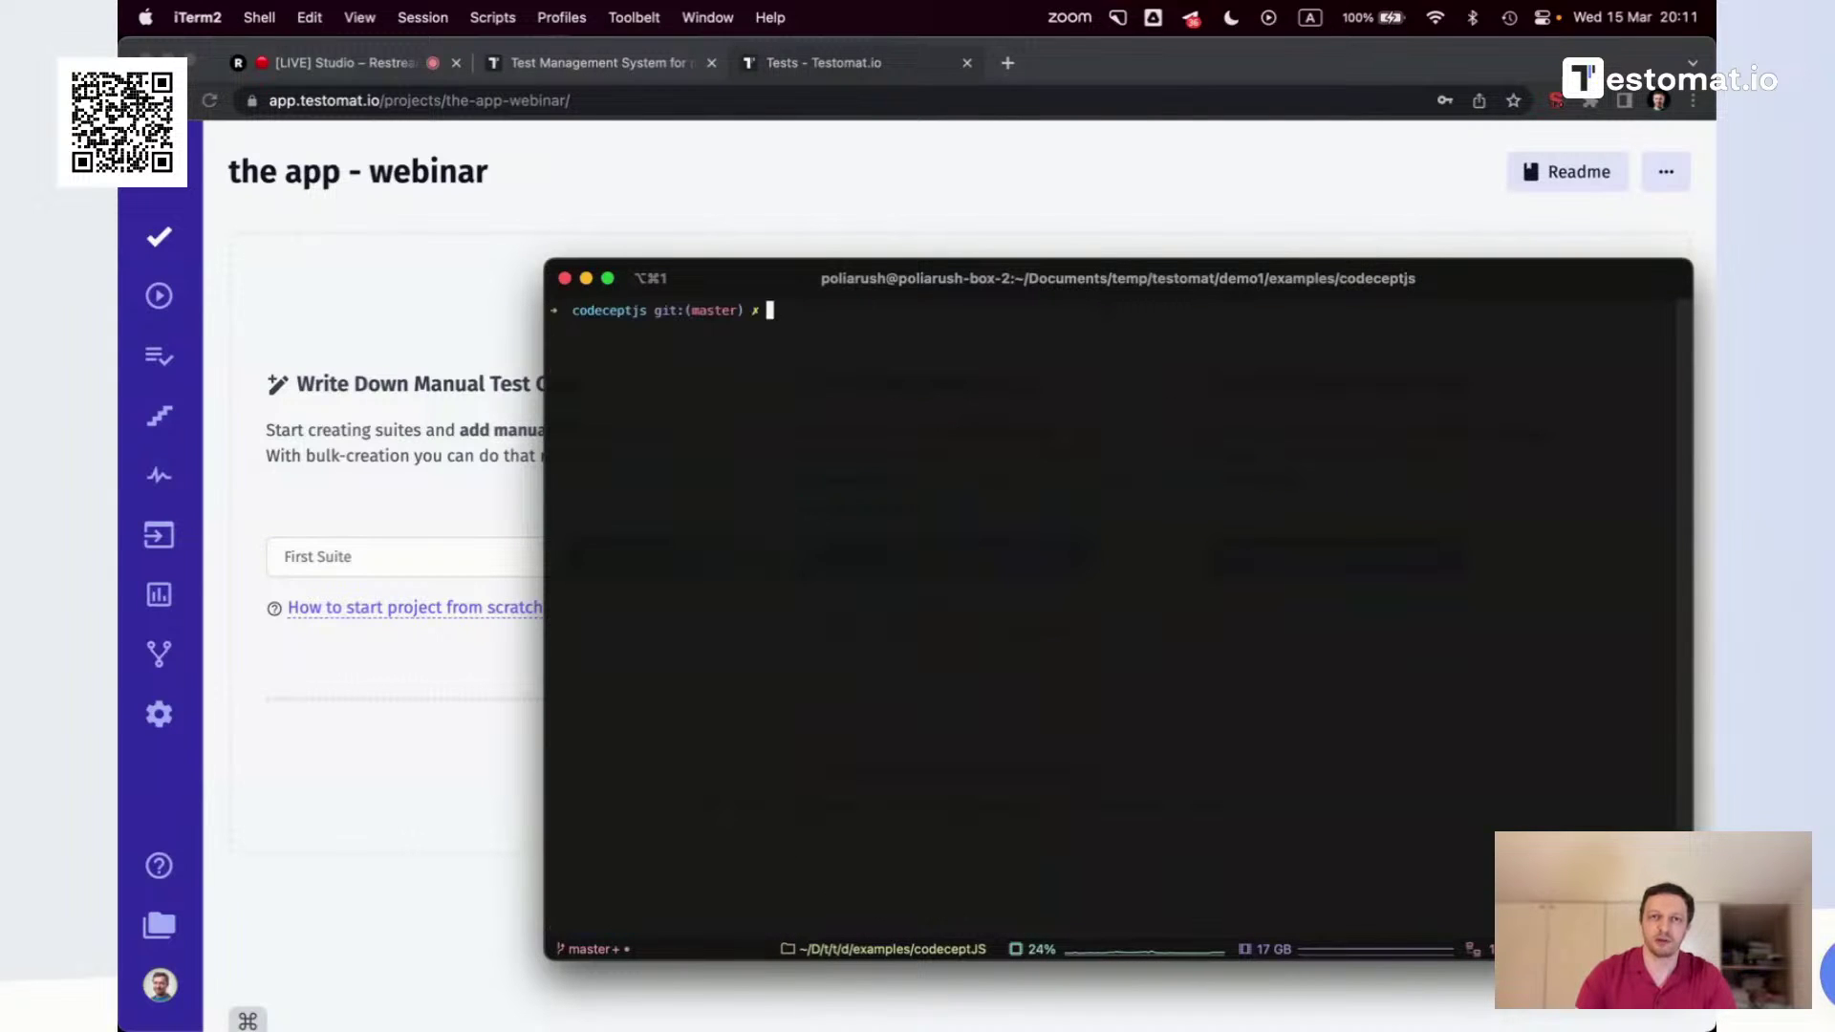
text(ll)
key(Return)
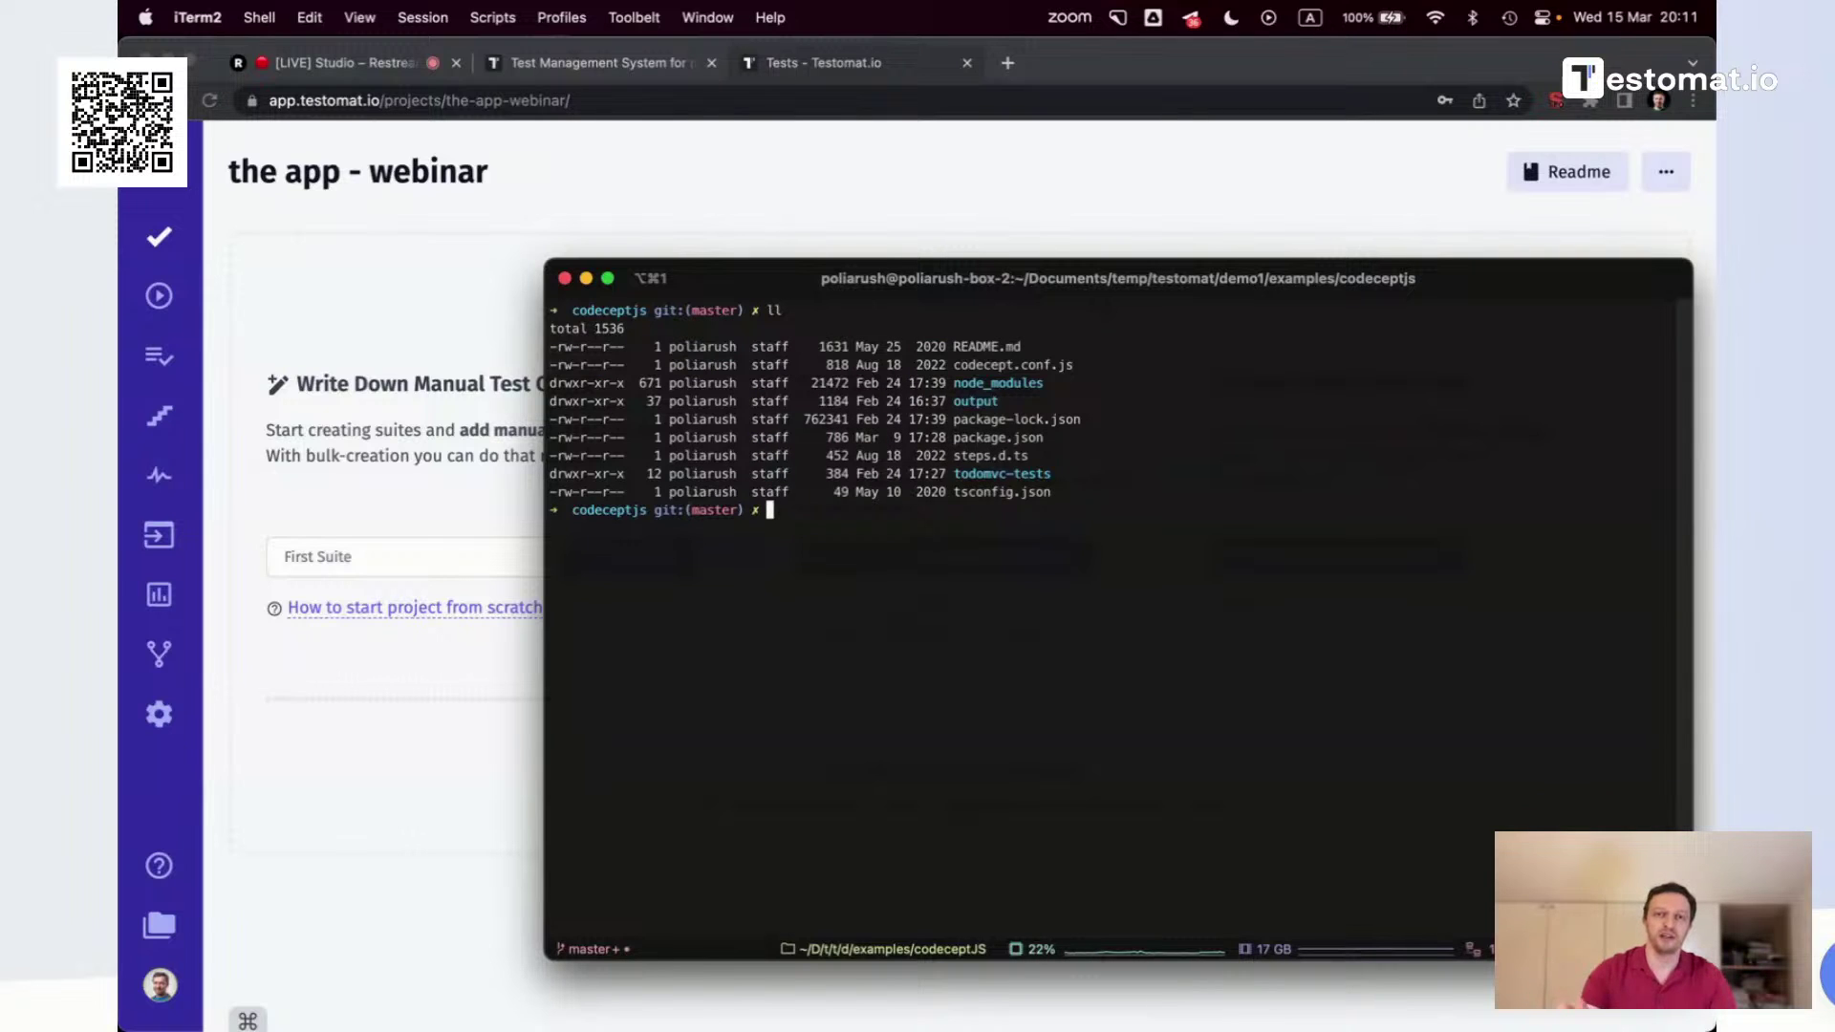
Switch to Chrome and set up an import from source code with CodeceptJS as framework and JavaScript as language
click(544, 556)
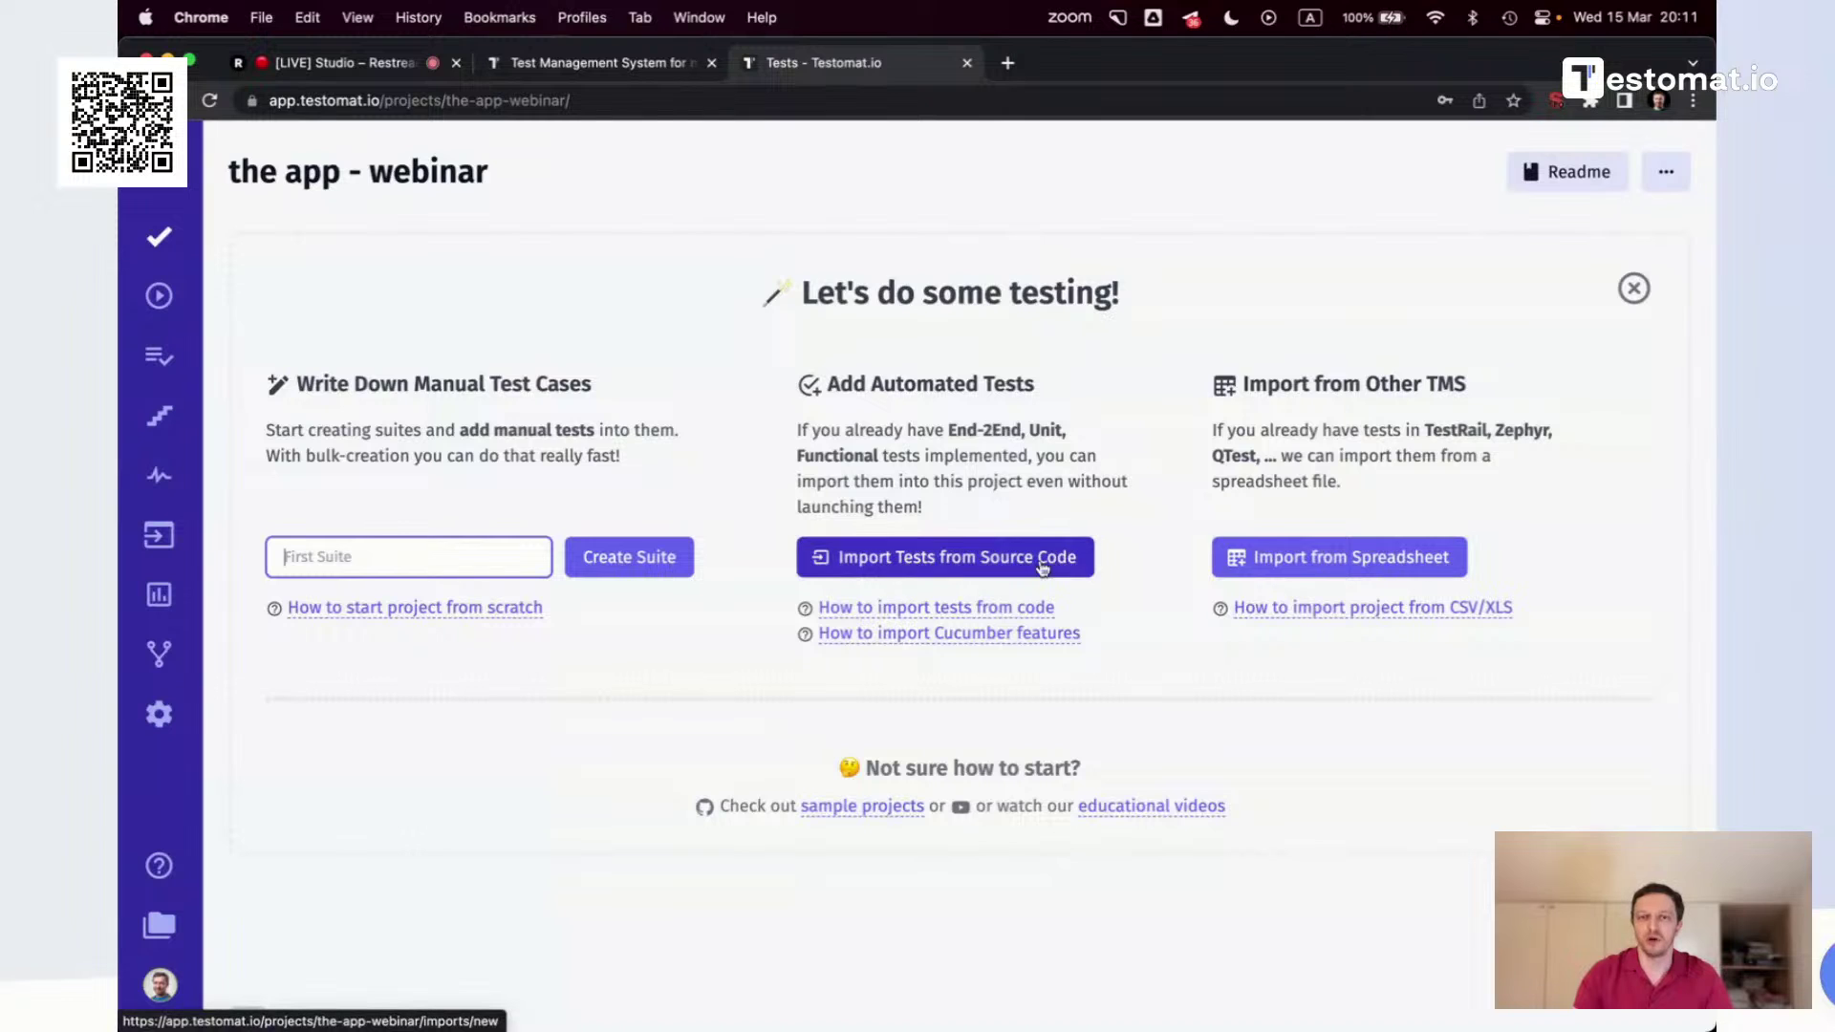
click(971, 570)
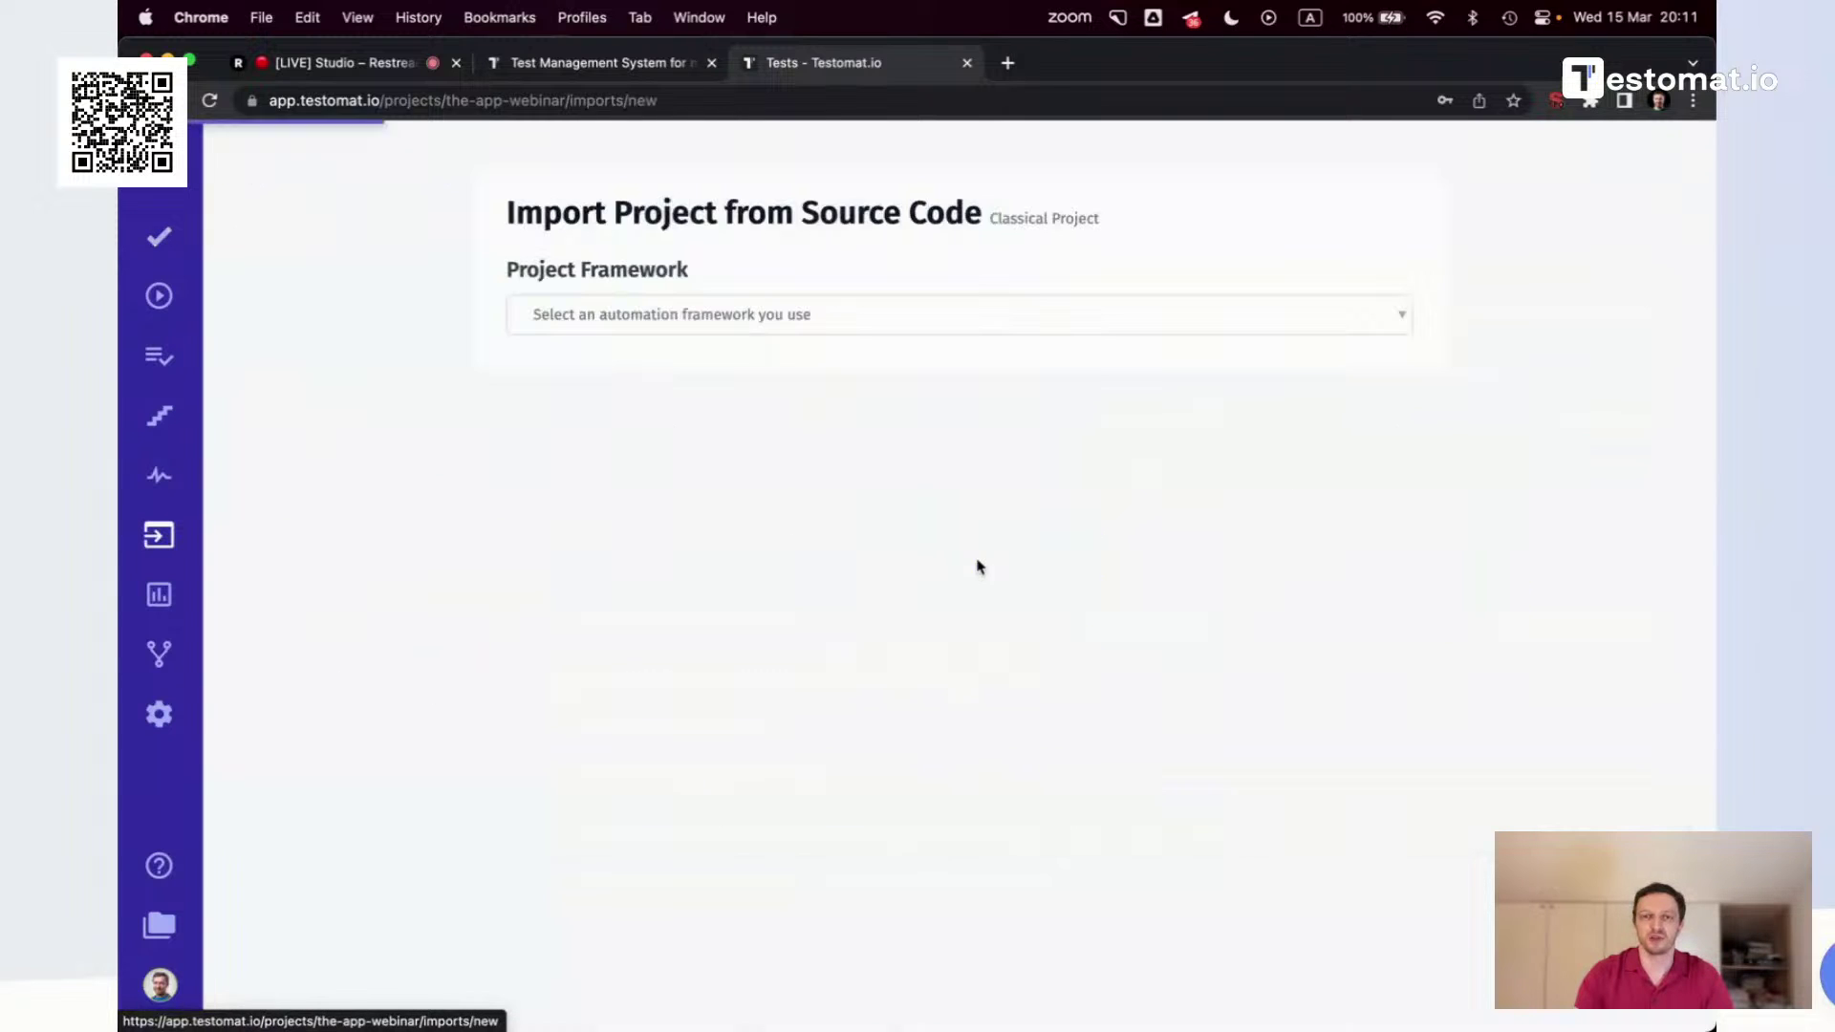
click(707, 330)
click(577, 350)
click(593, 314)
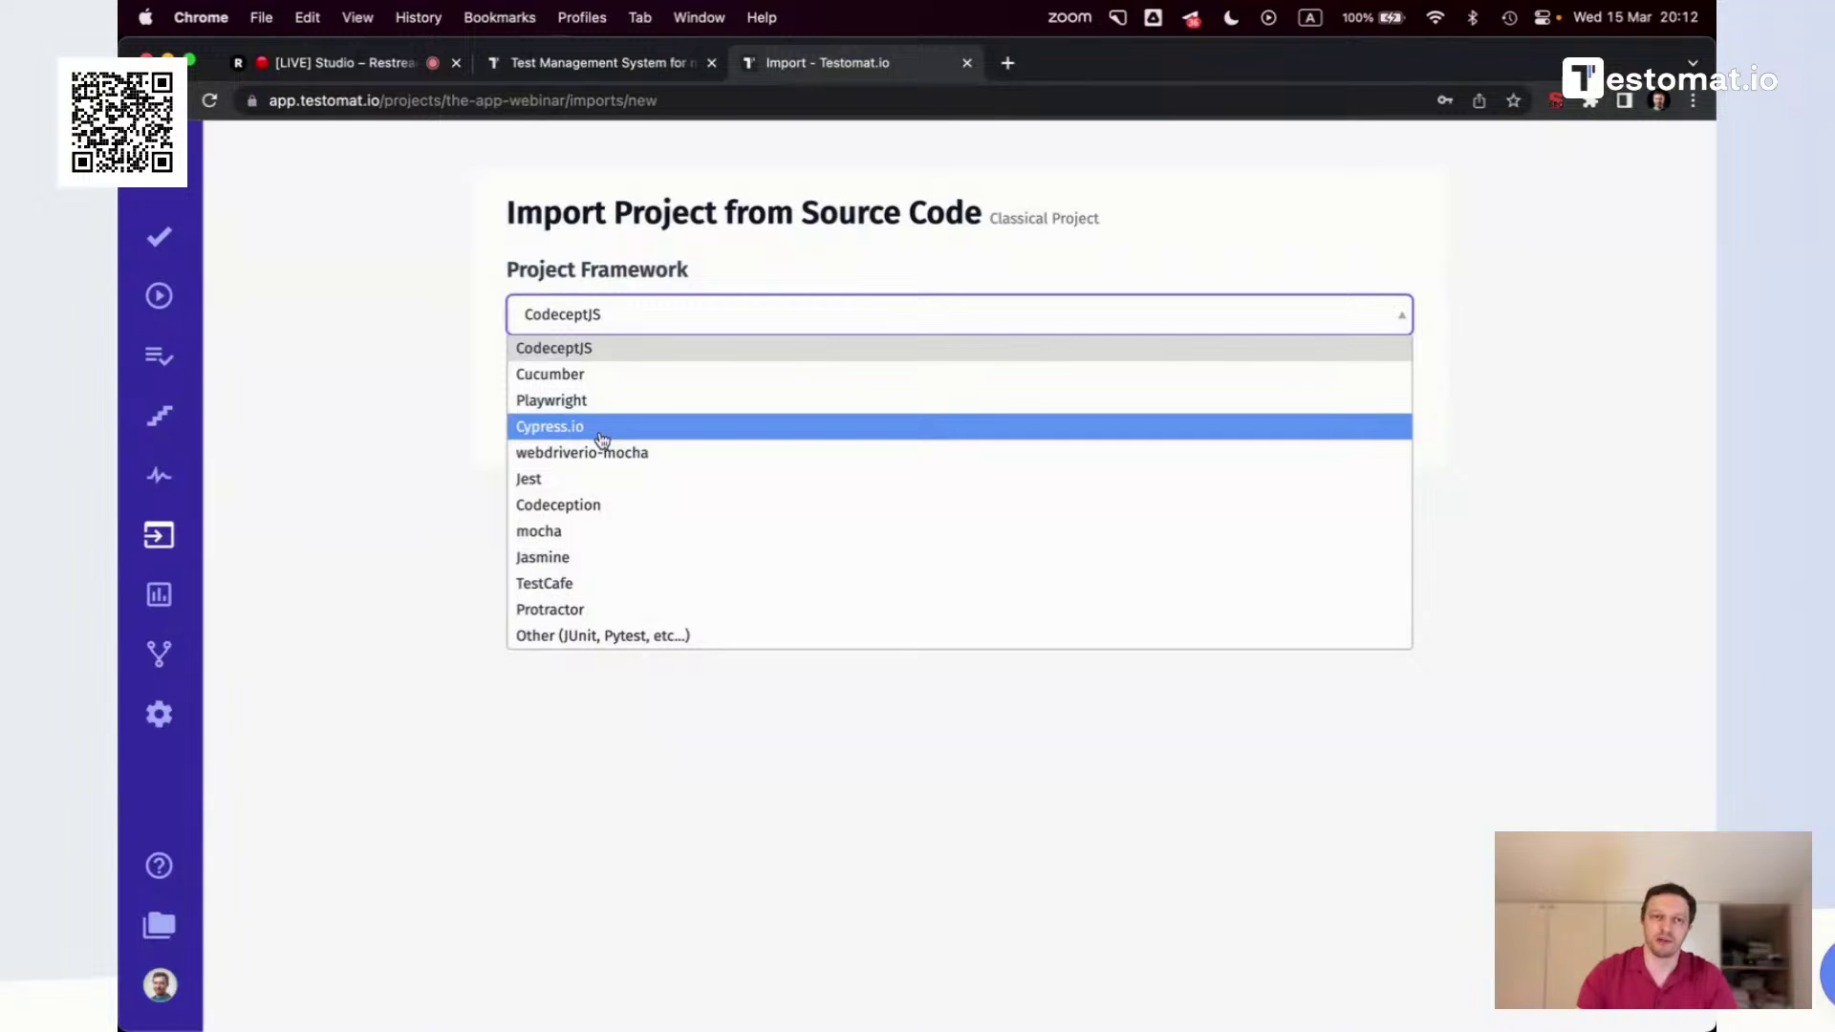
click(465, 581)
click(592, 413)
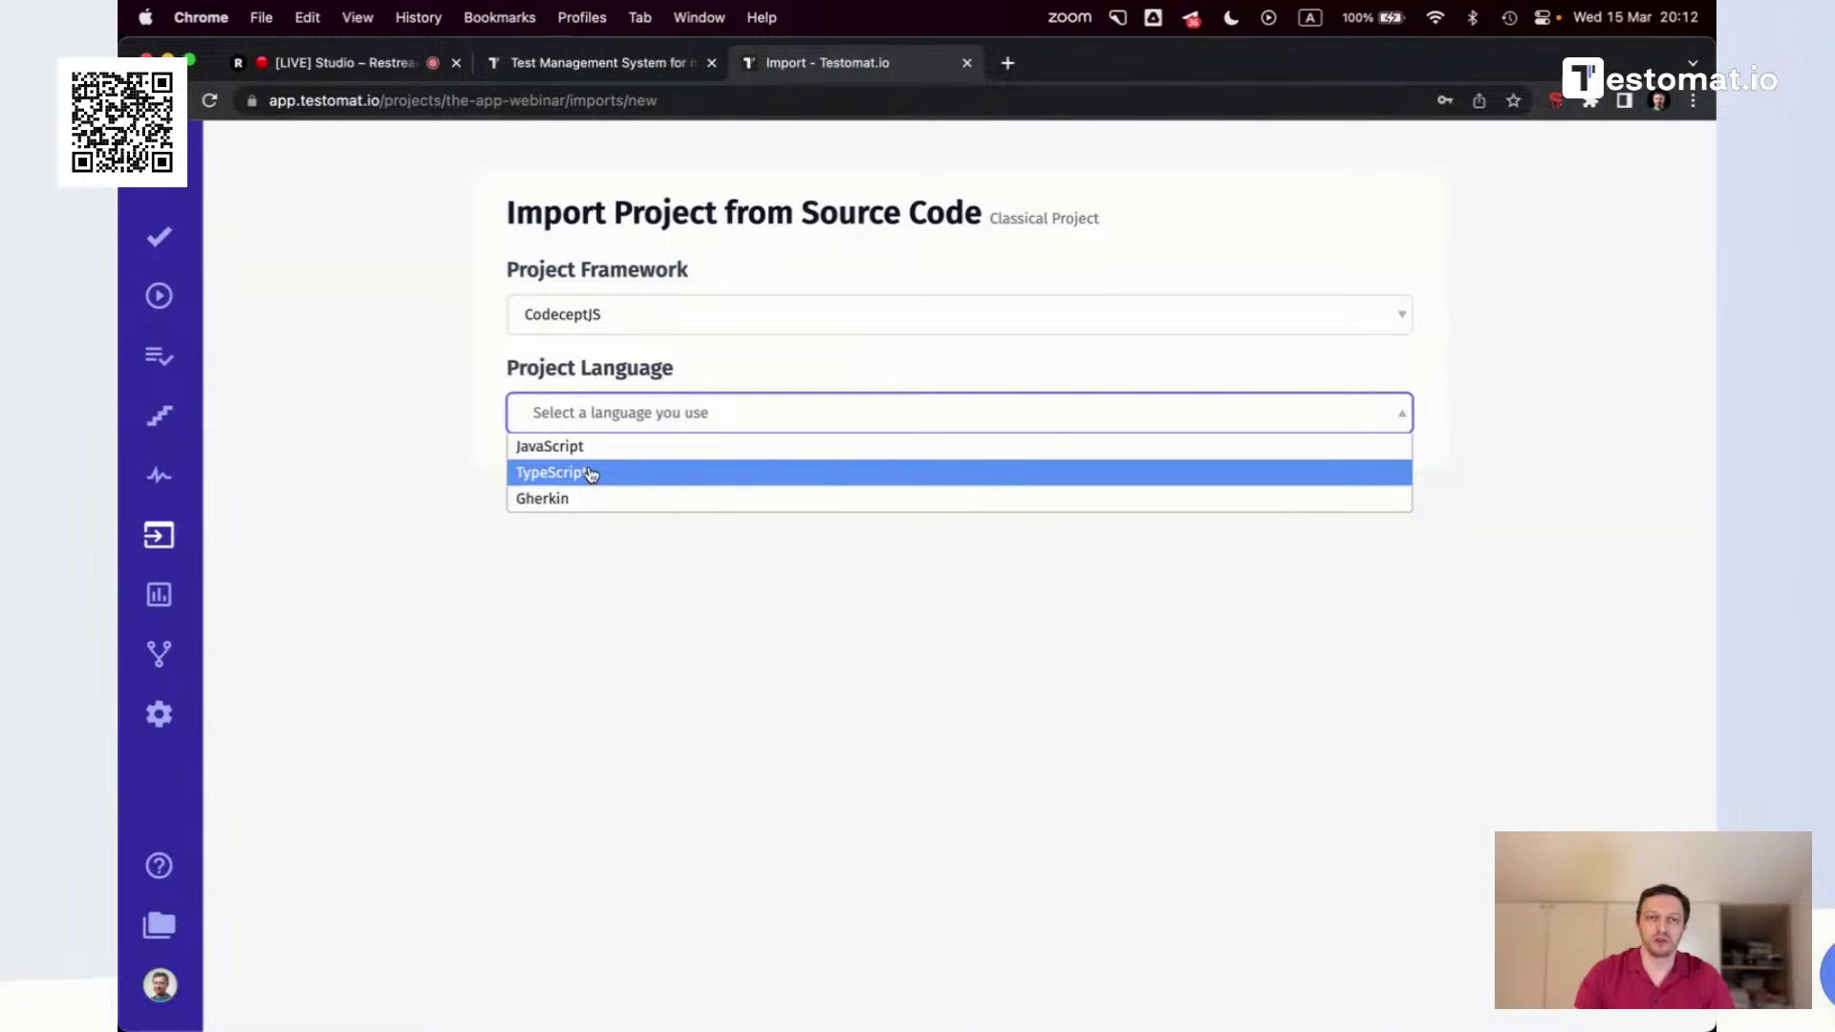
click(588, 455)
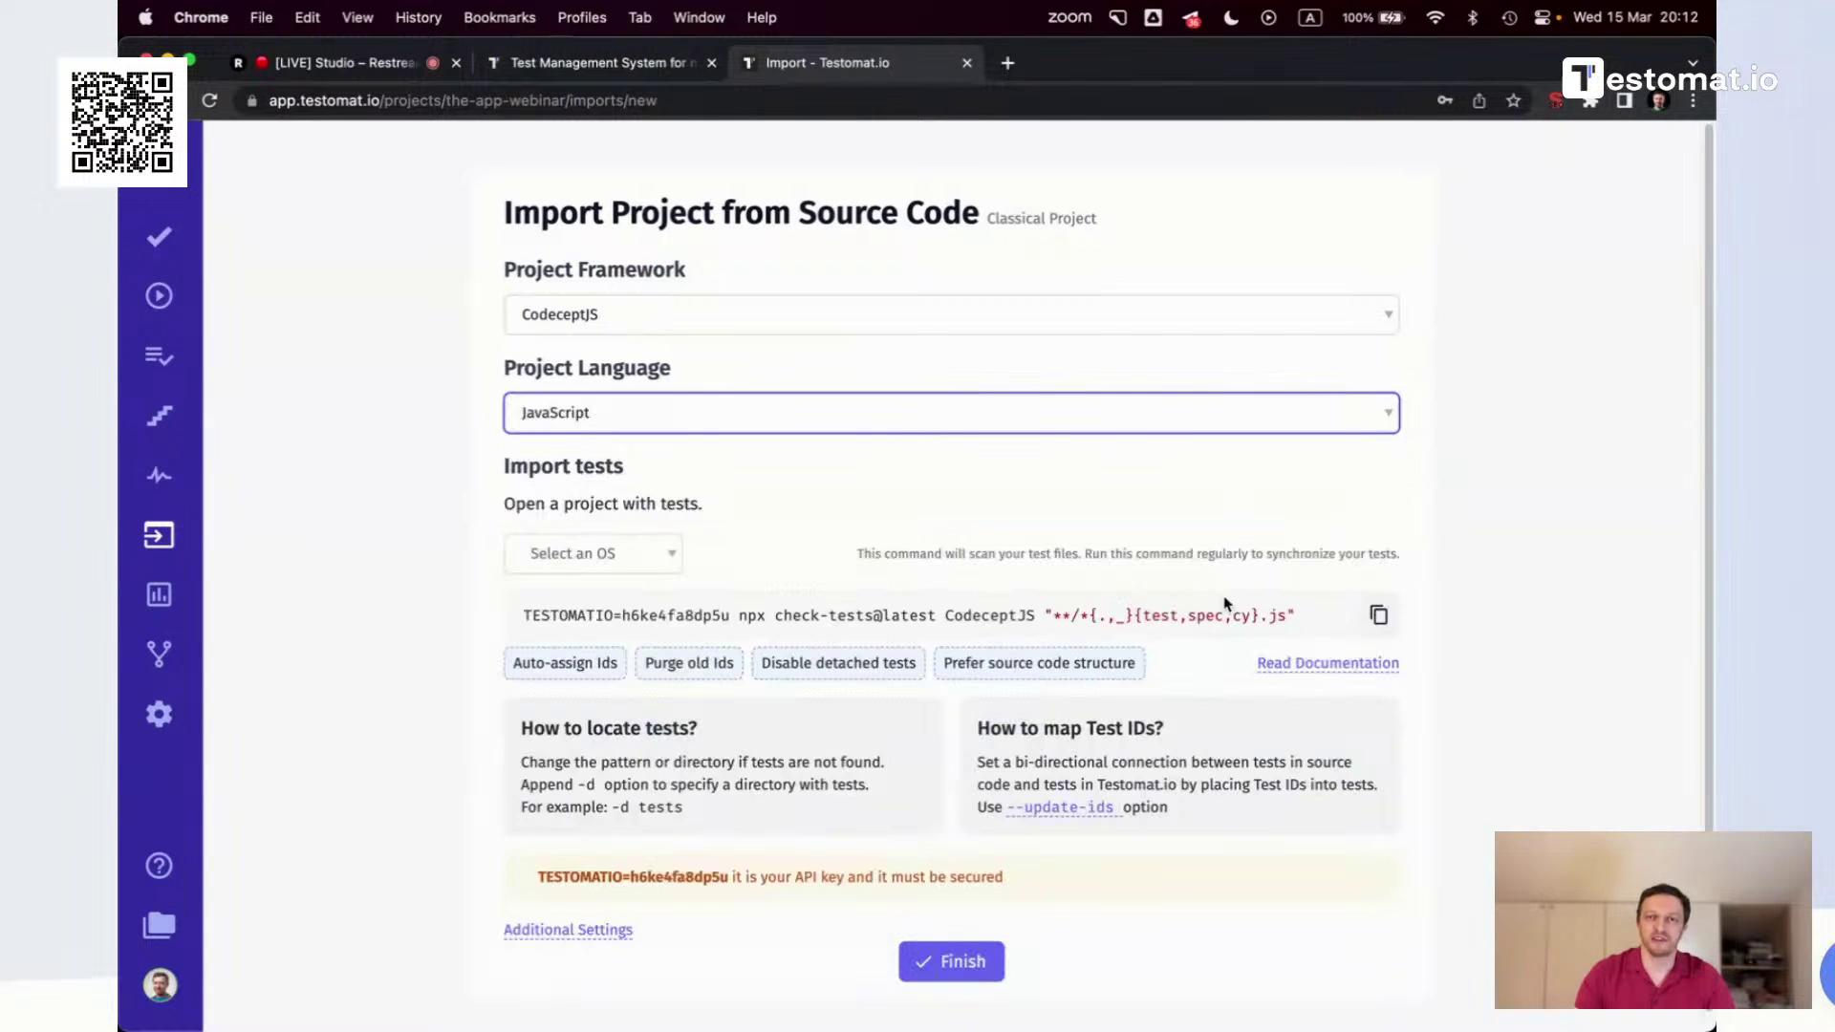
Copy the generated check-tests import command with its API key and run it in the codeceptjs folder in iTerm2
click(1375, 616)
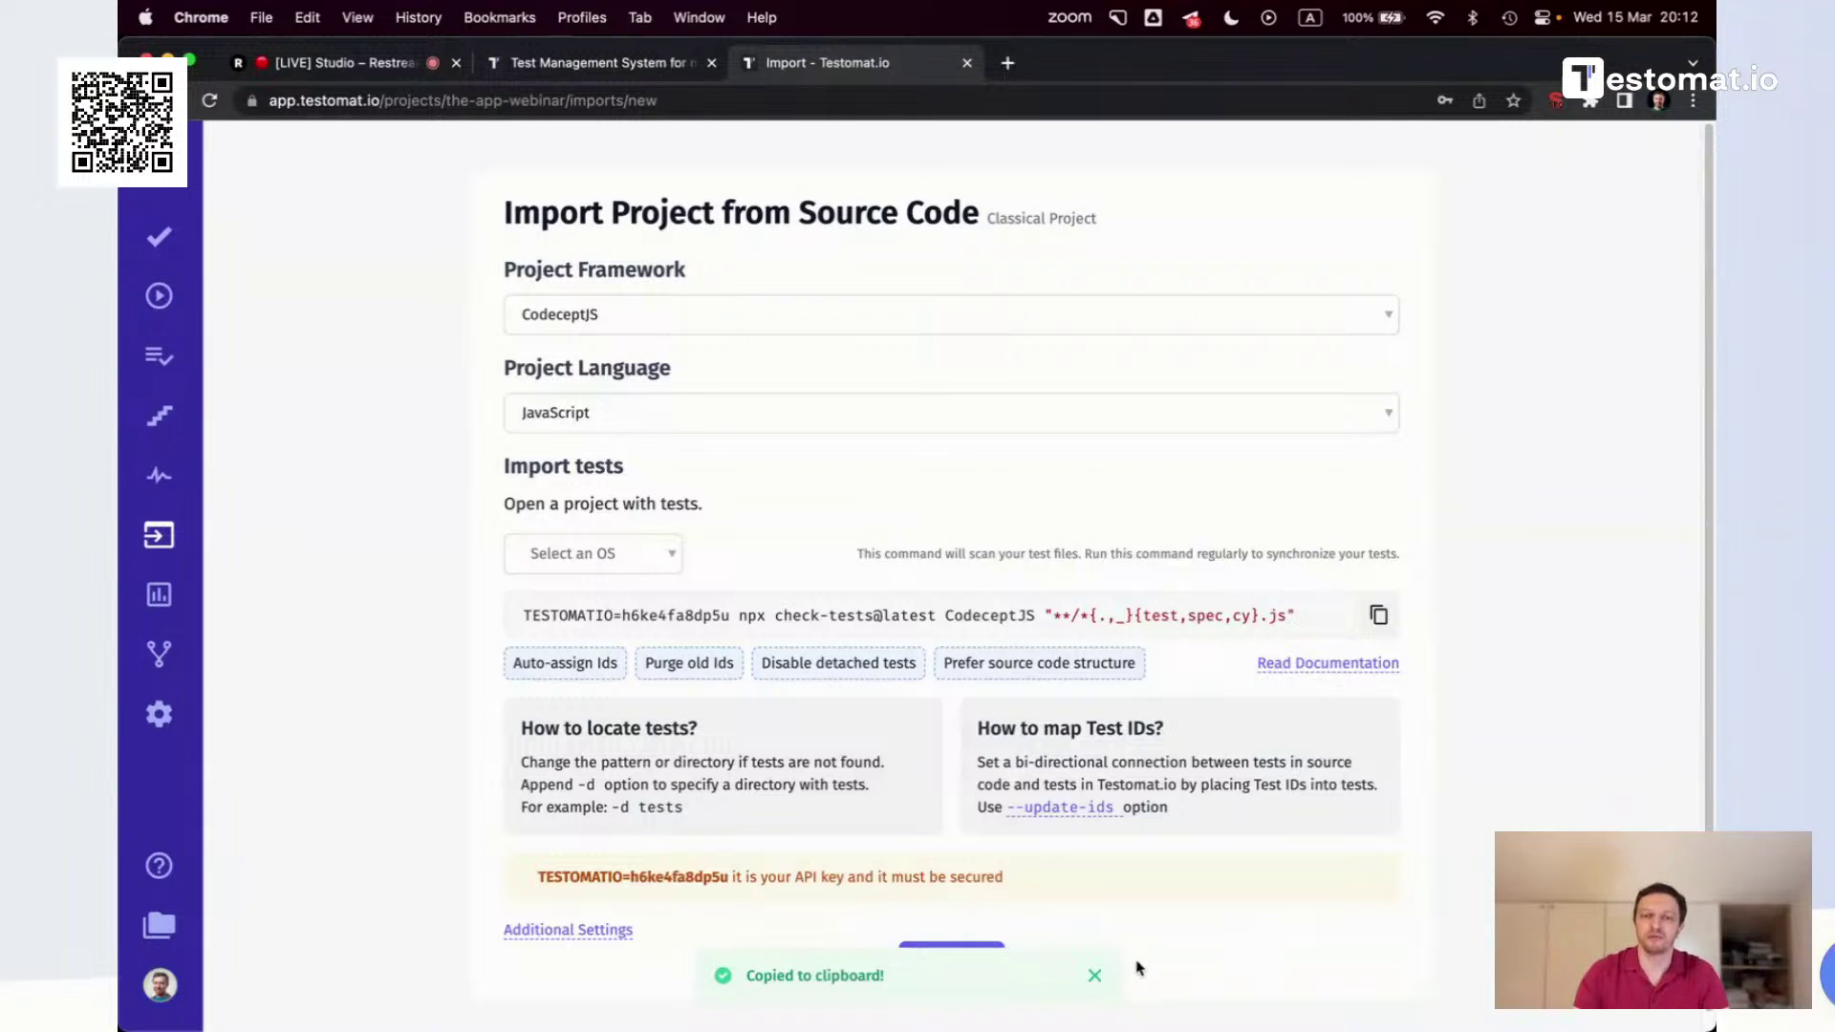
click(1097, 974)
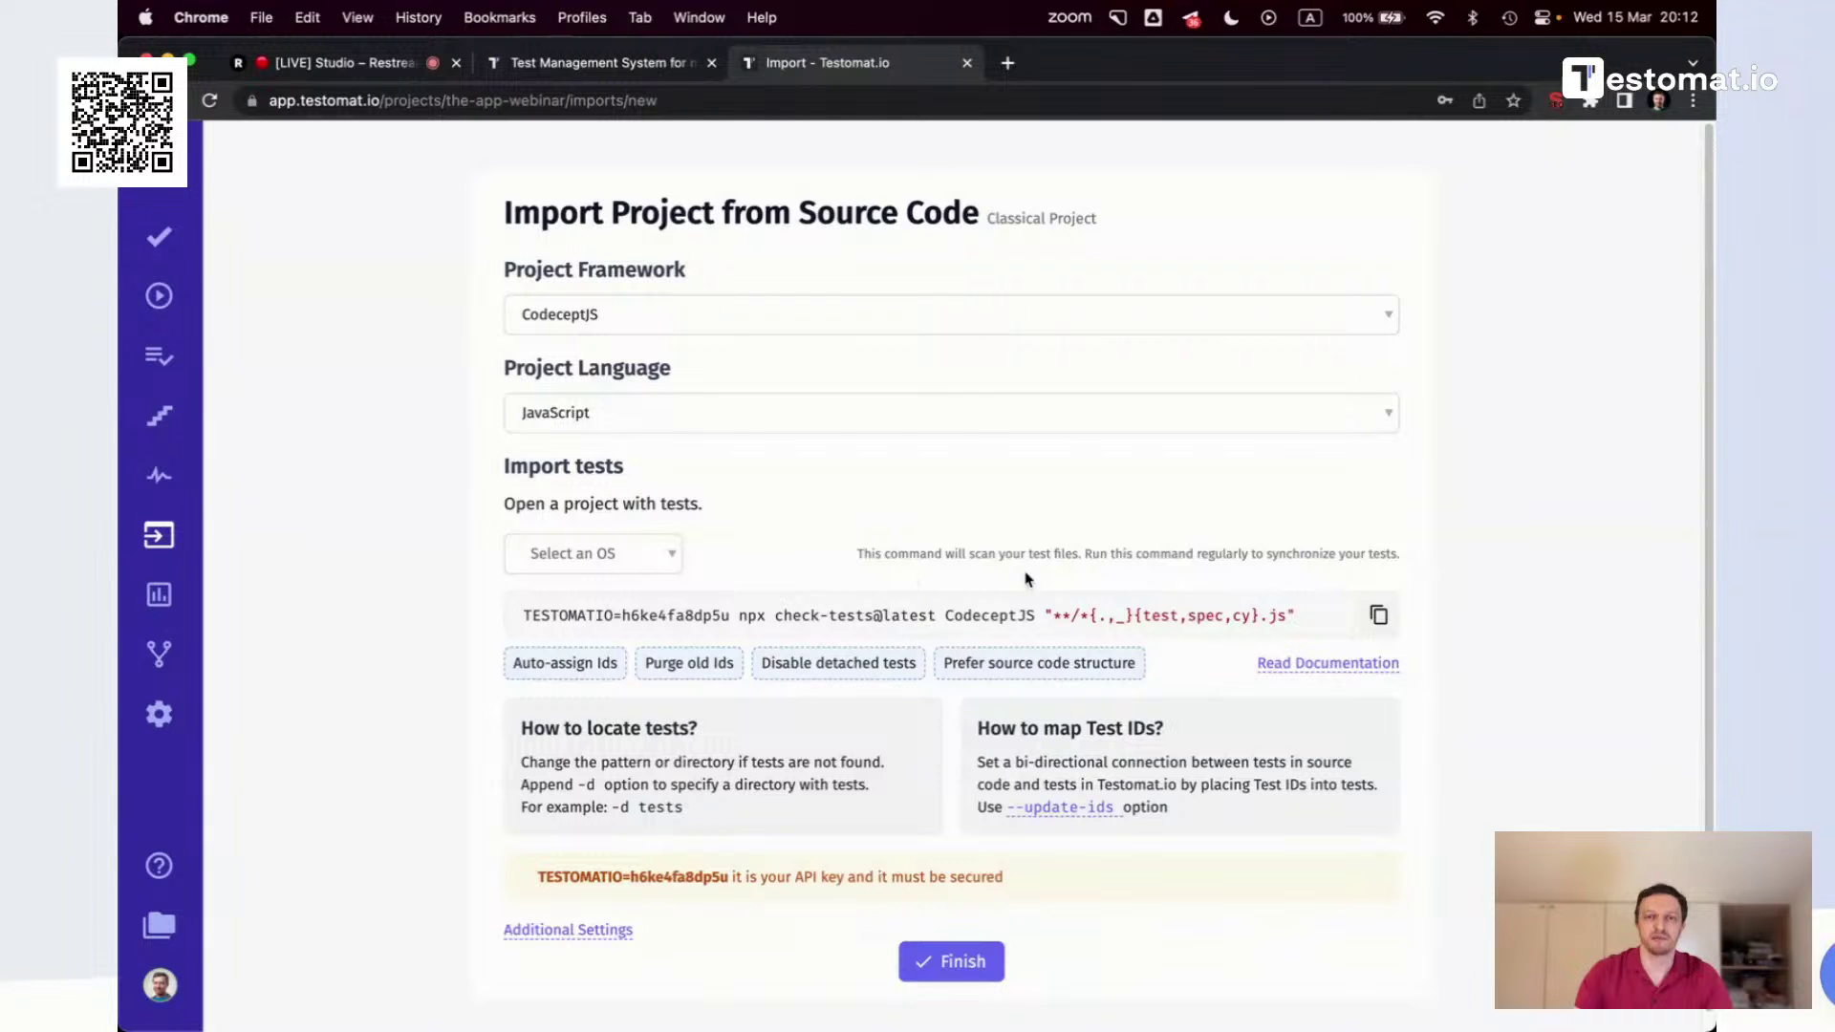
key(super+Tab)
key(super+v)
key(Return)
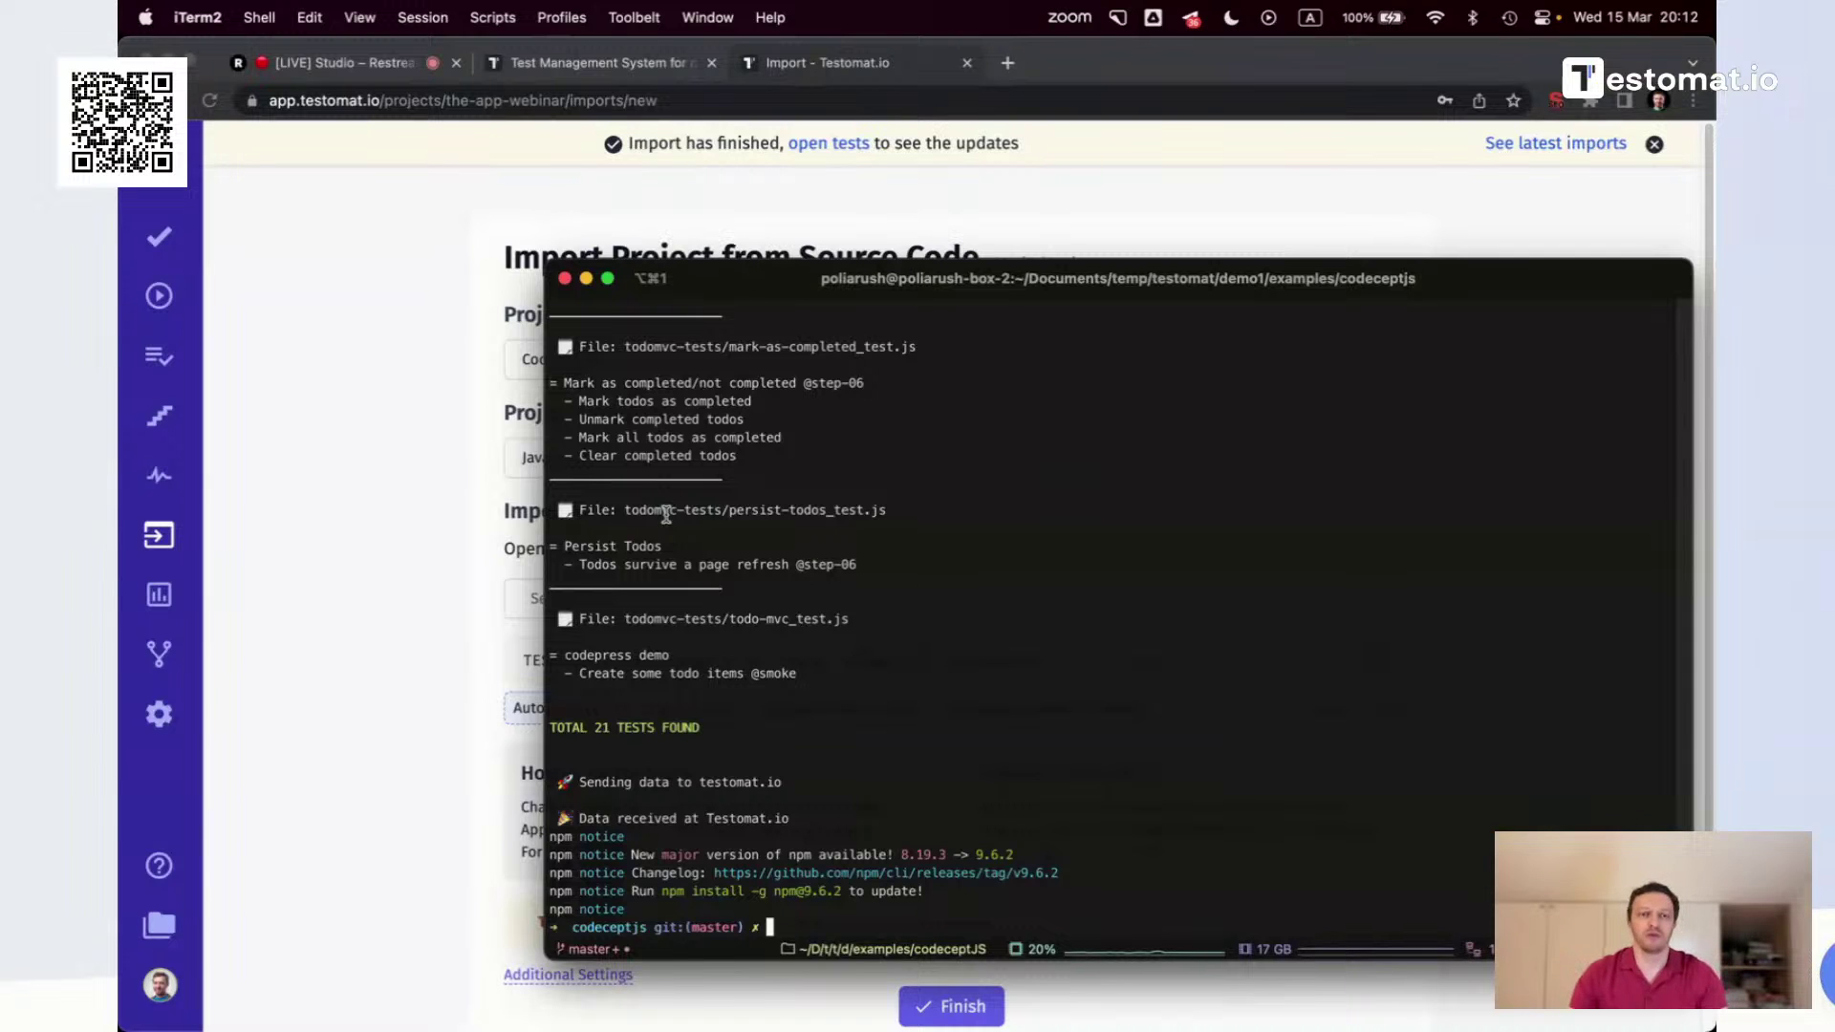
Back in Chrome, finish the source code import, dismiss the getting-started guide and open the imported tests
click(409, 562)
click(962, 1007)
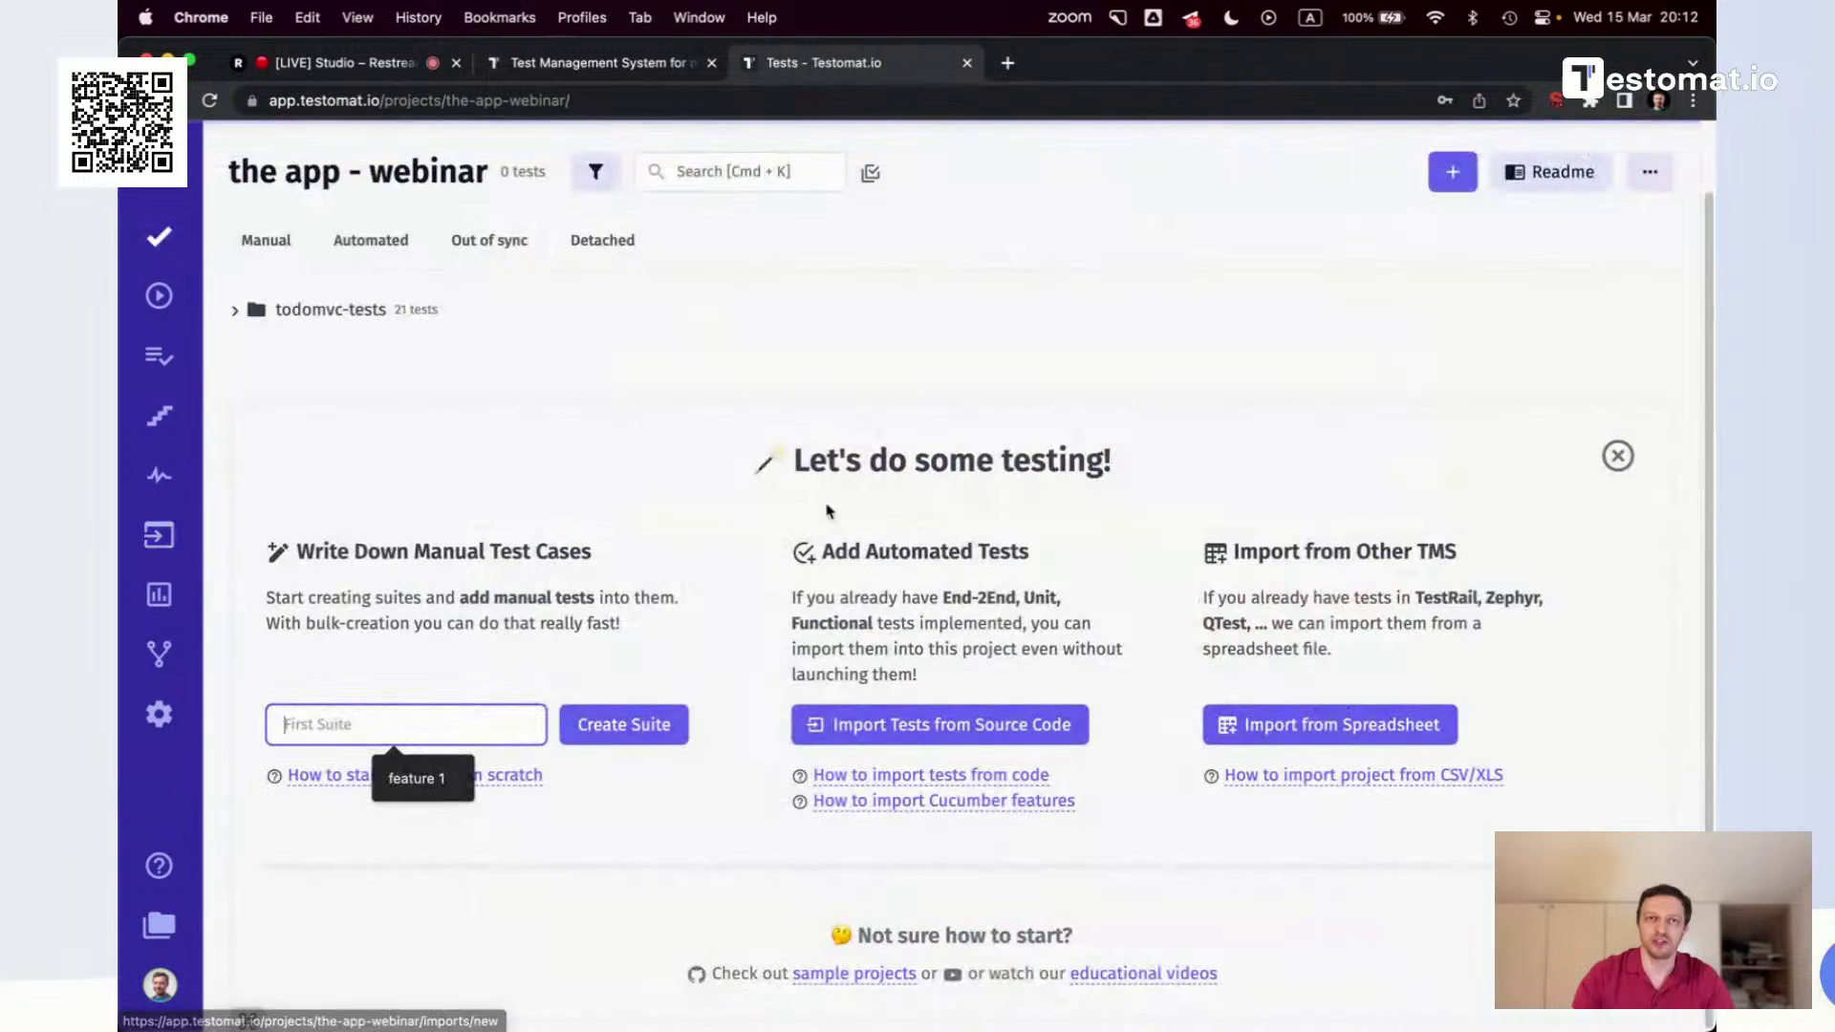
click(1622, 456)
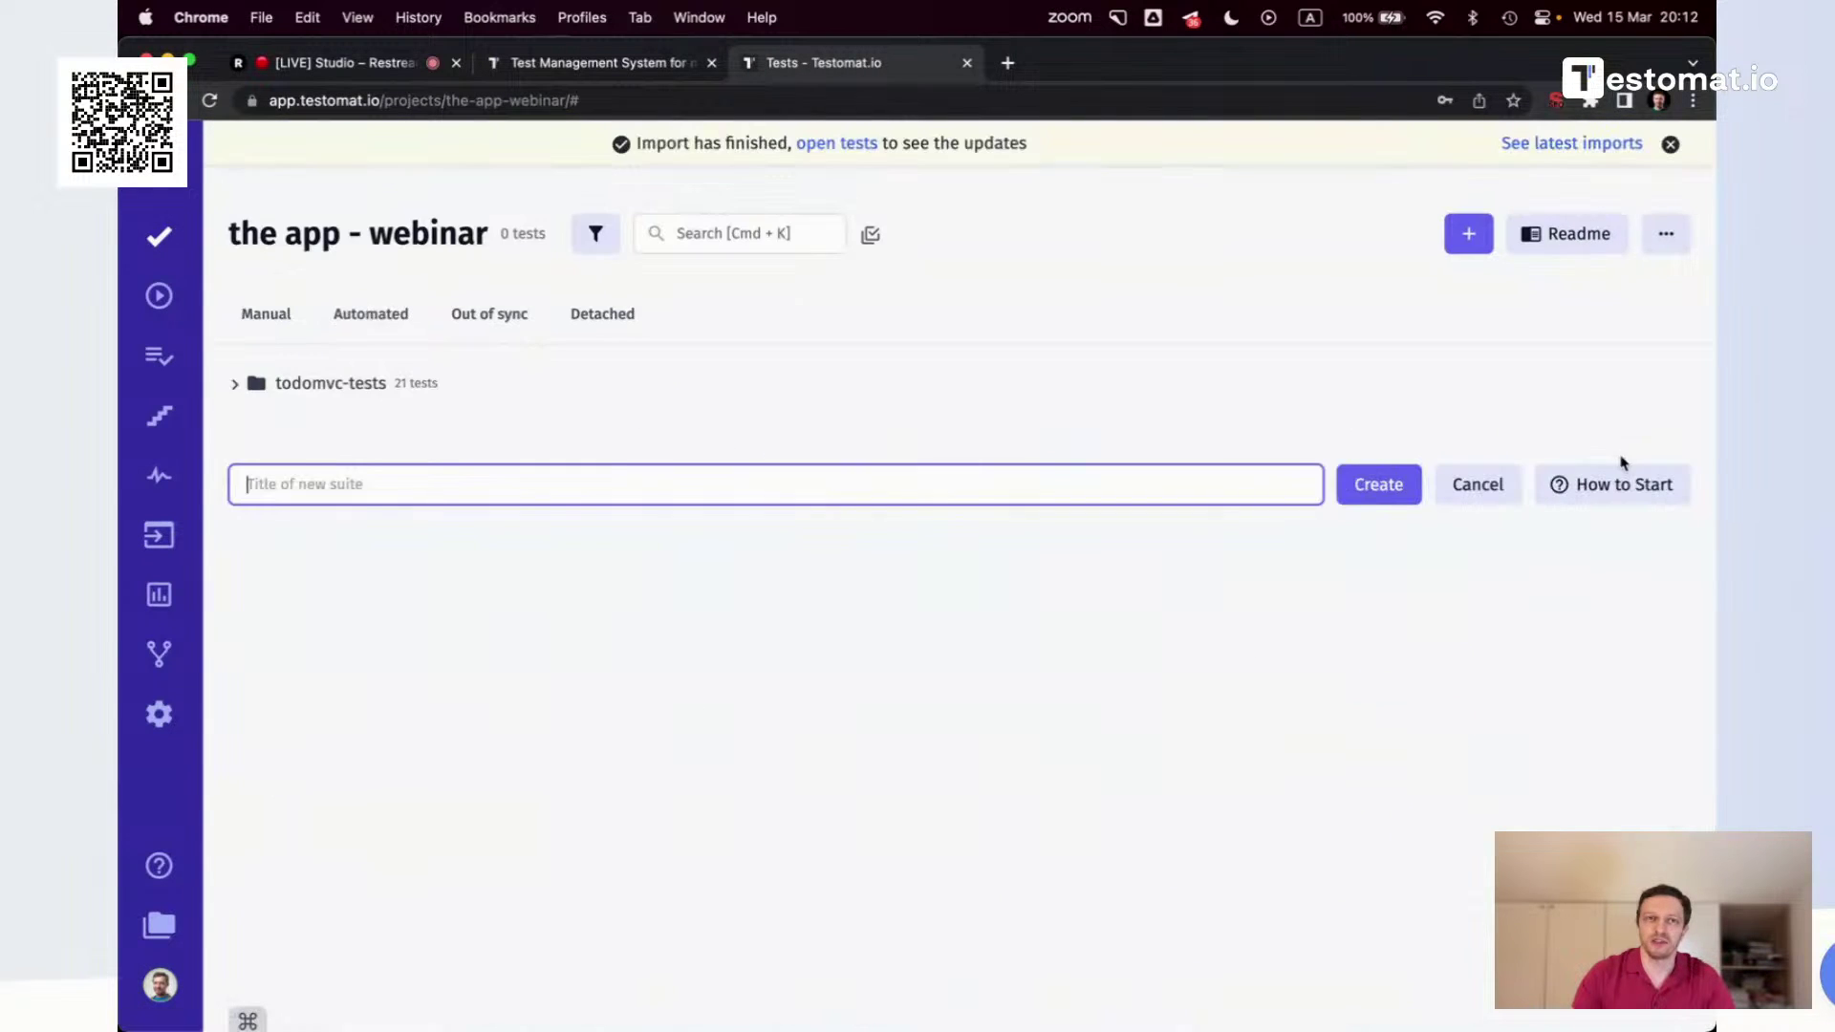
click(818, 144)
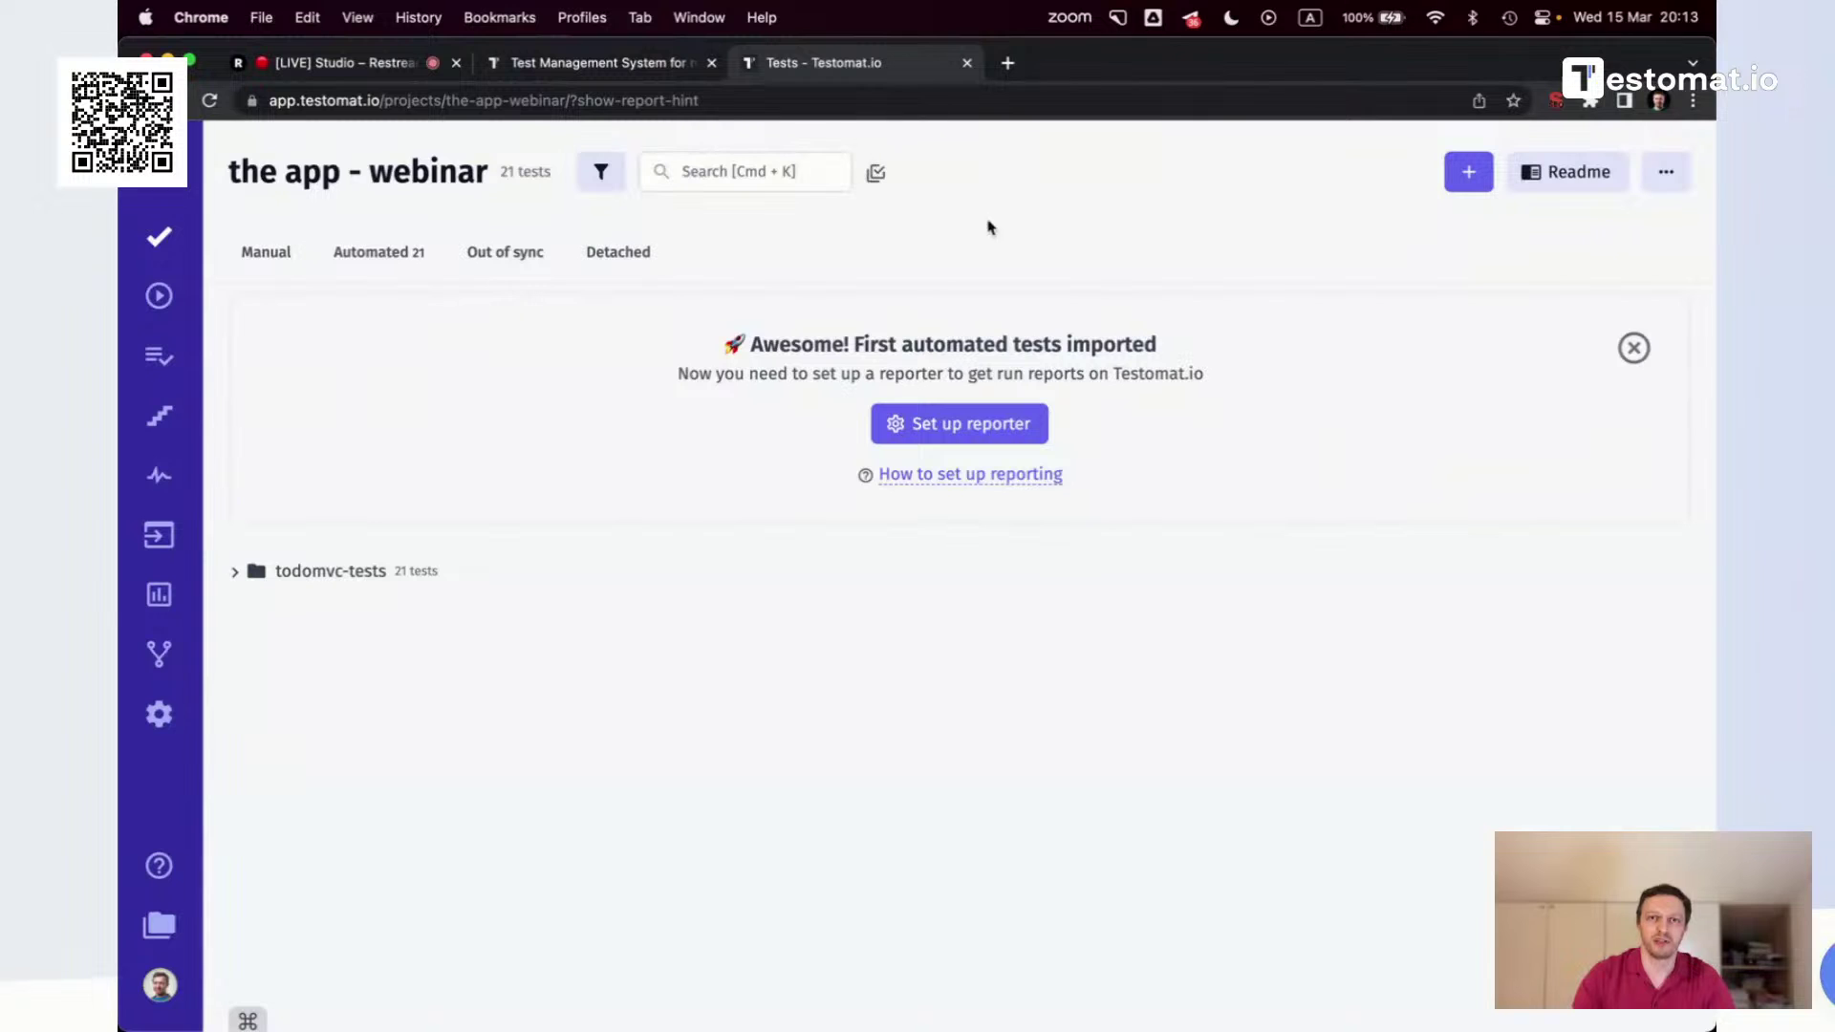
Dismiss the reporter setup hint and expand the todomvc-tests folder and its Create Tasks suite
click(1634, 348)
click(234, 323)
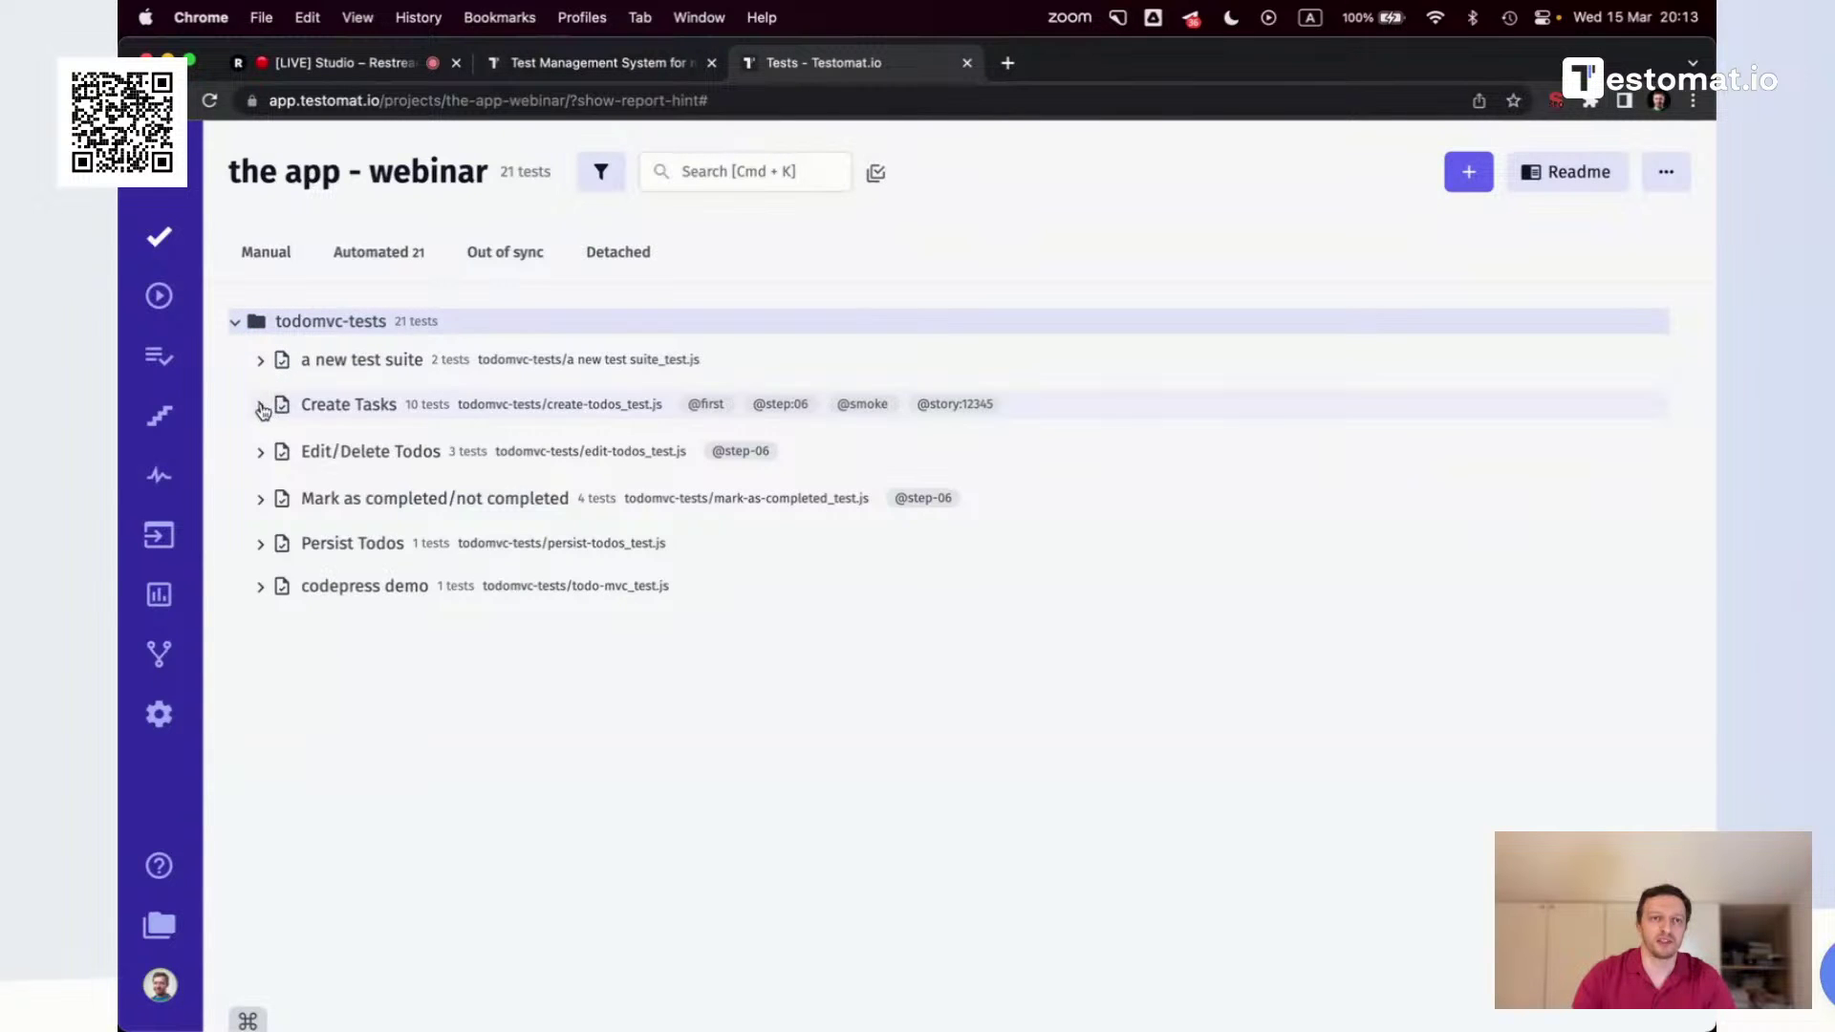
click(261, 406)
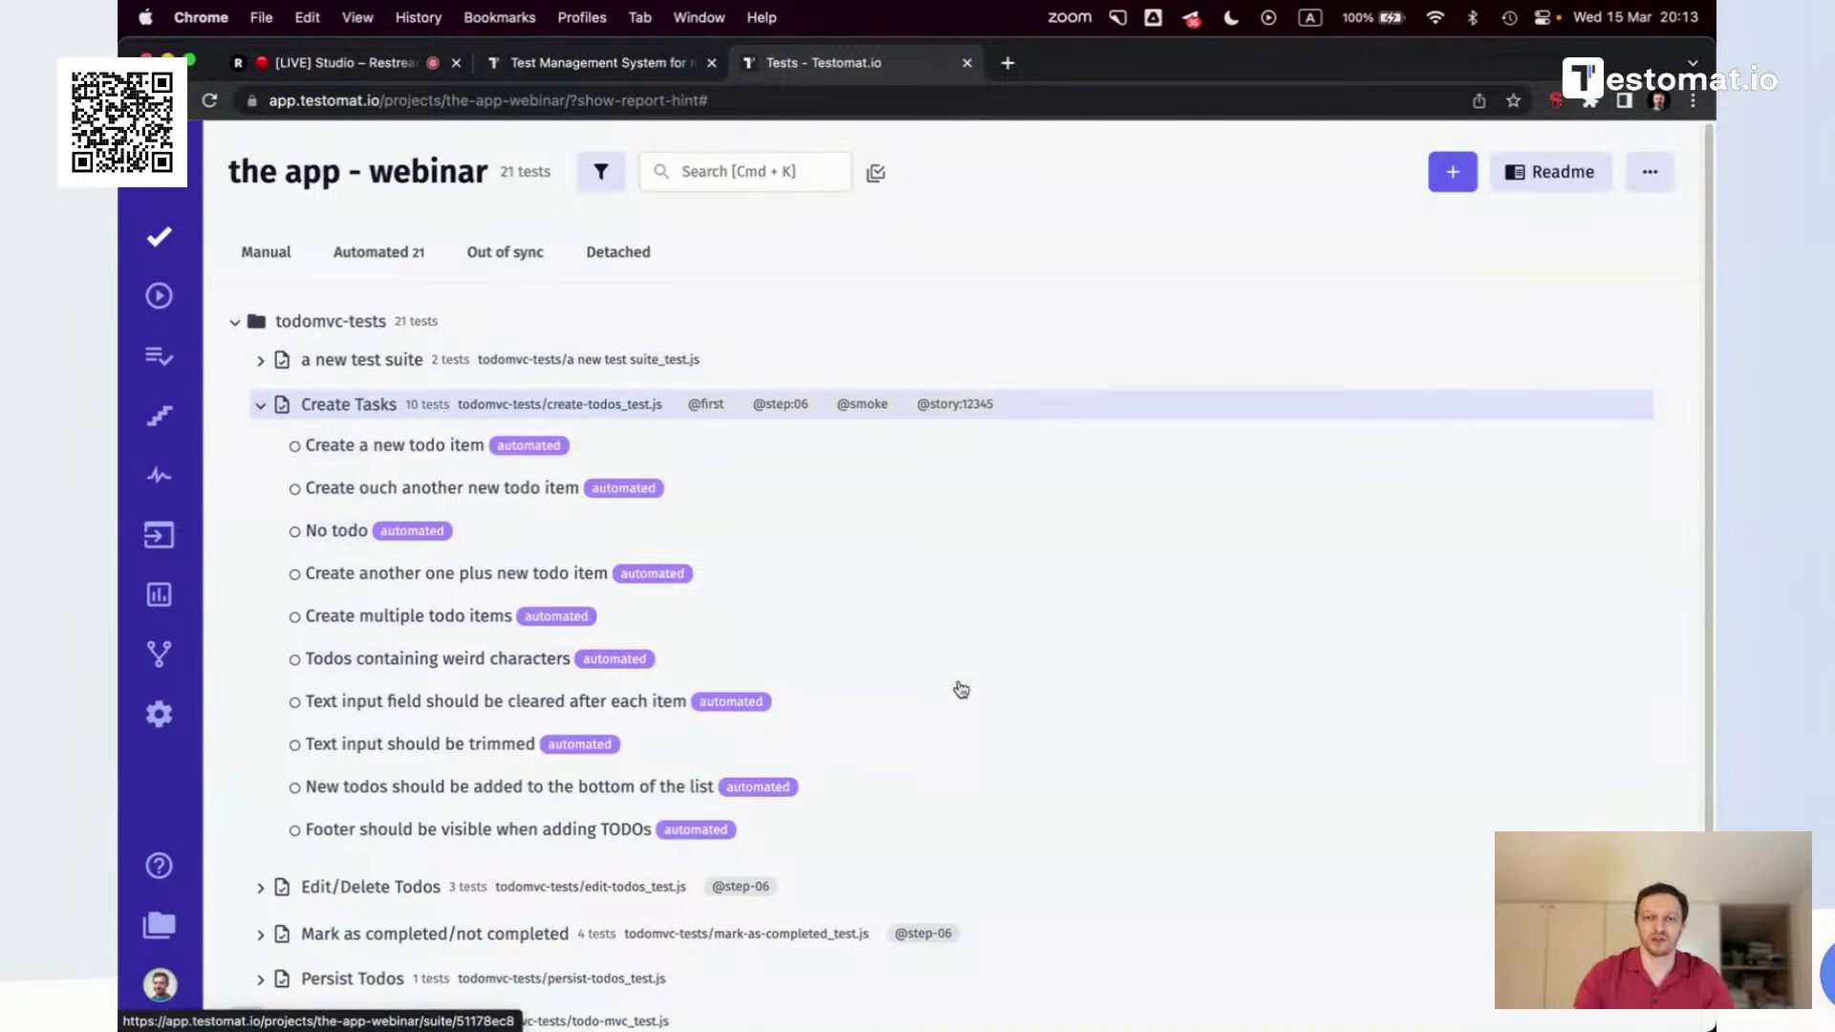
Check the edit-todos_test.js file and its Edit/Delete Todos tests in the iTerm2 import output, then return to the tests in Chrome
key(super+Tab)
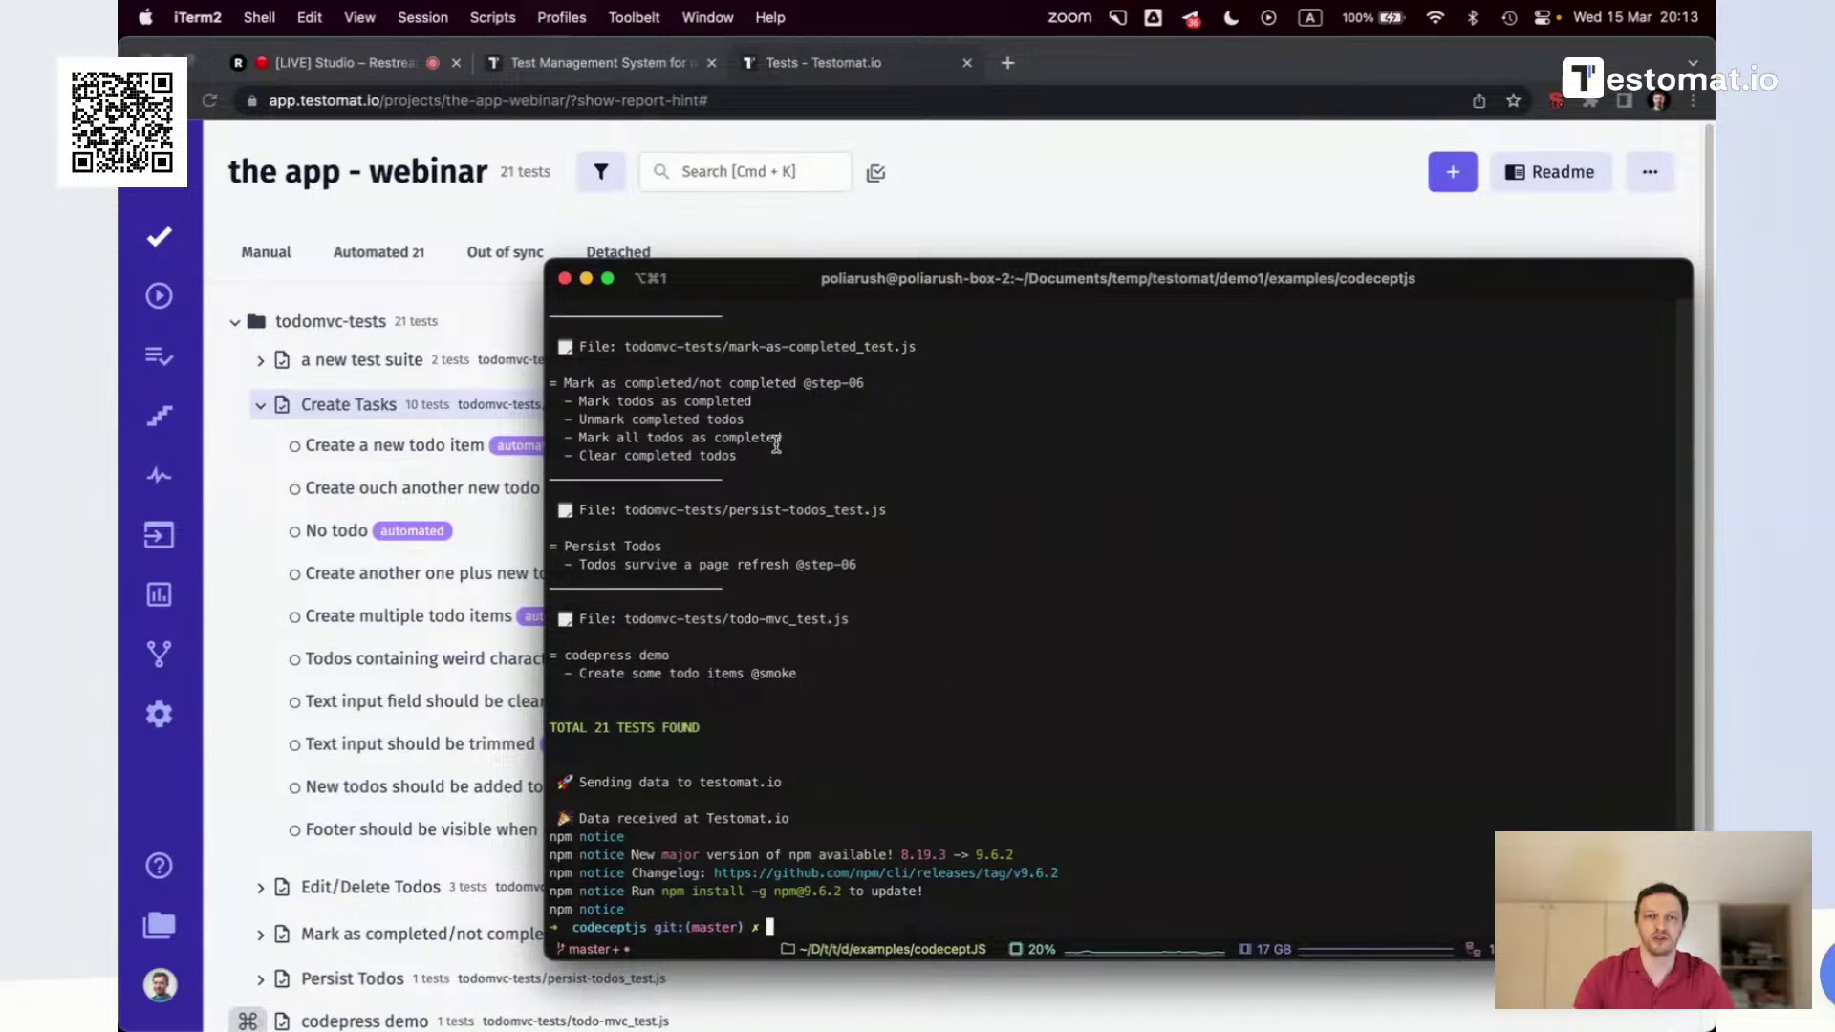
scroll(777, 444, up, 4)
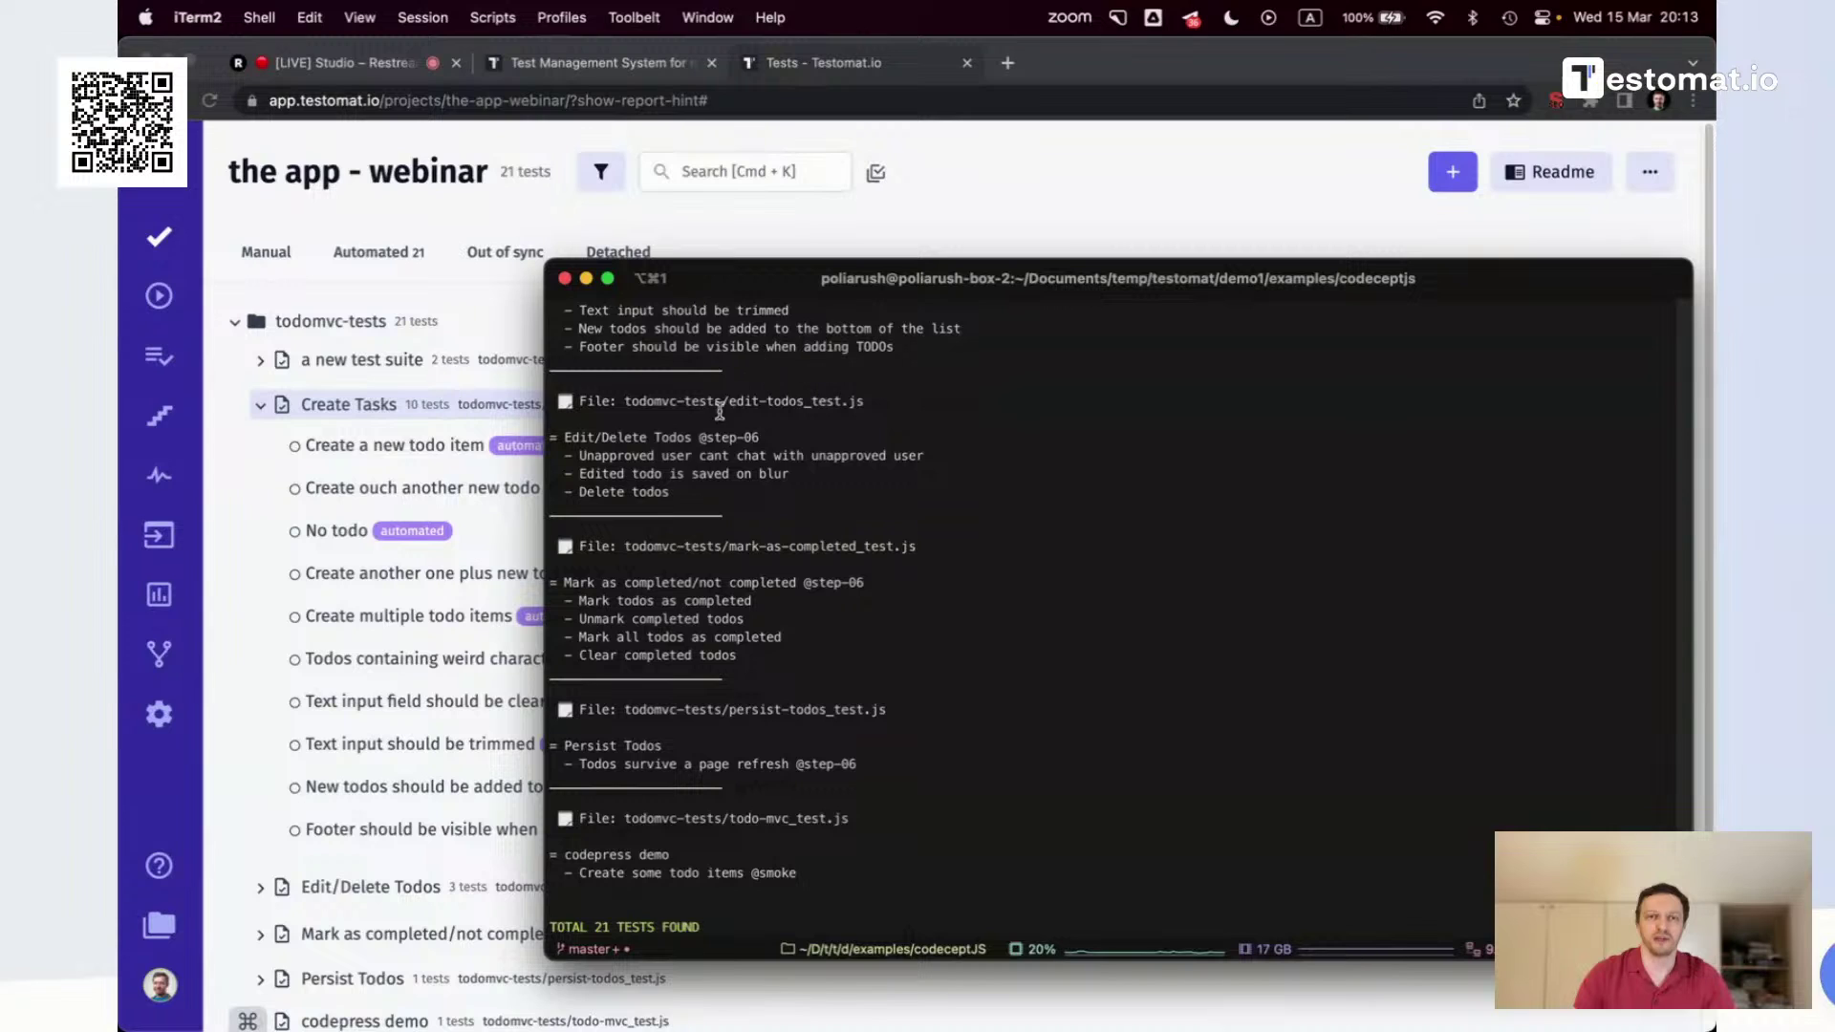
drag(611, 401, 692, 420)
drag(684, 497, 545, 440)
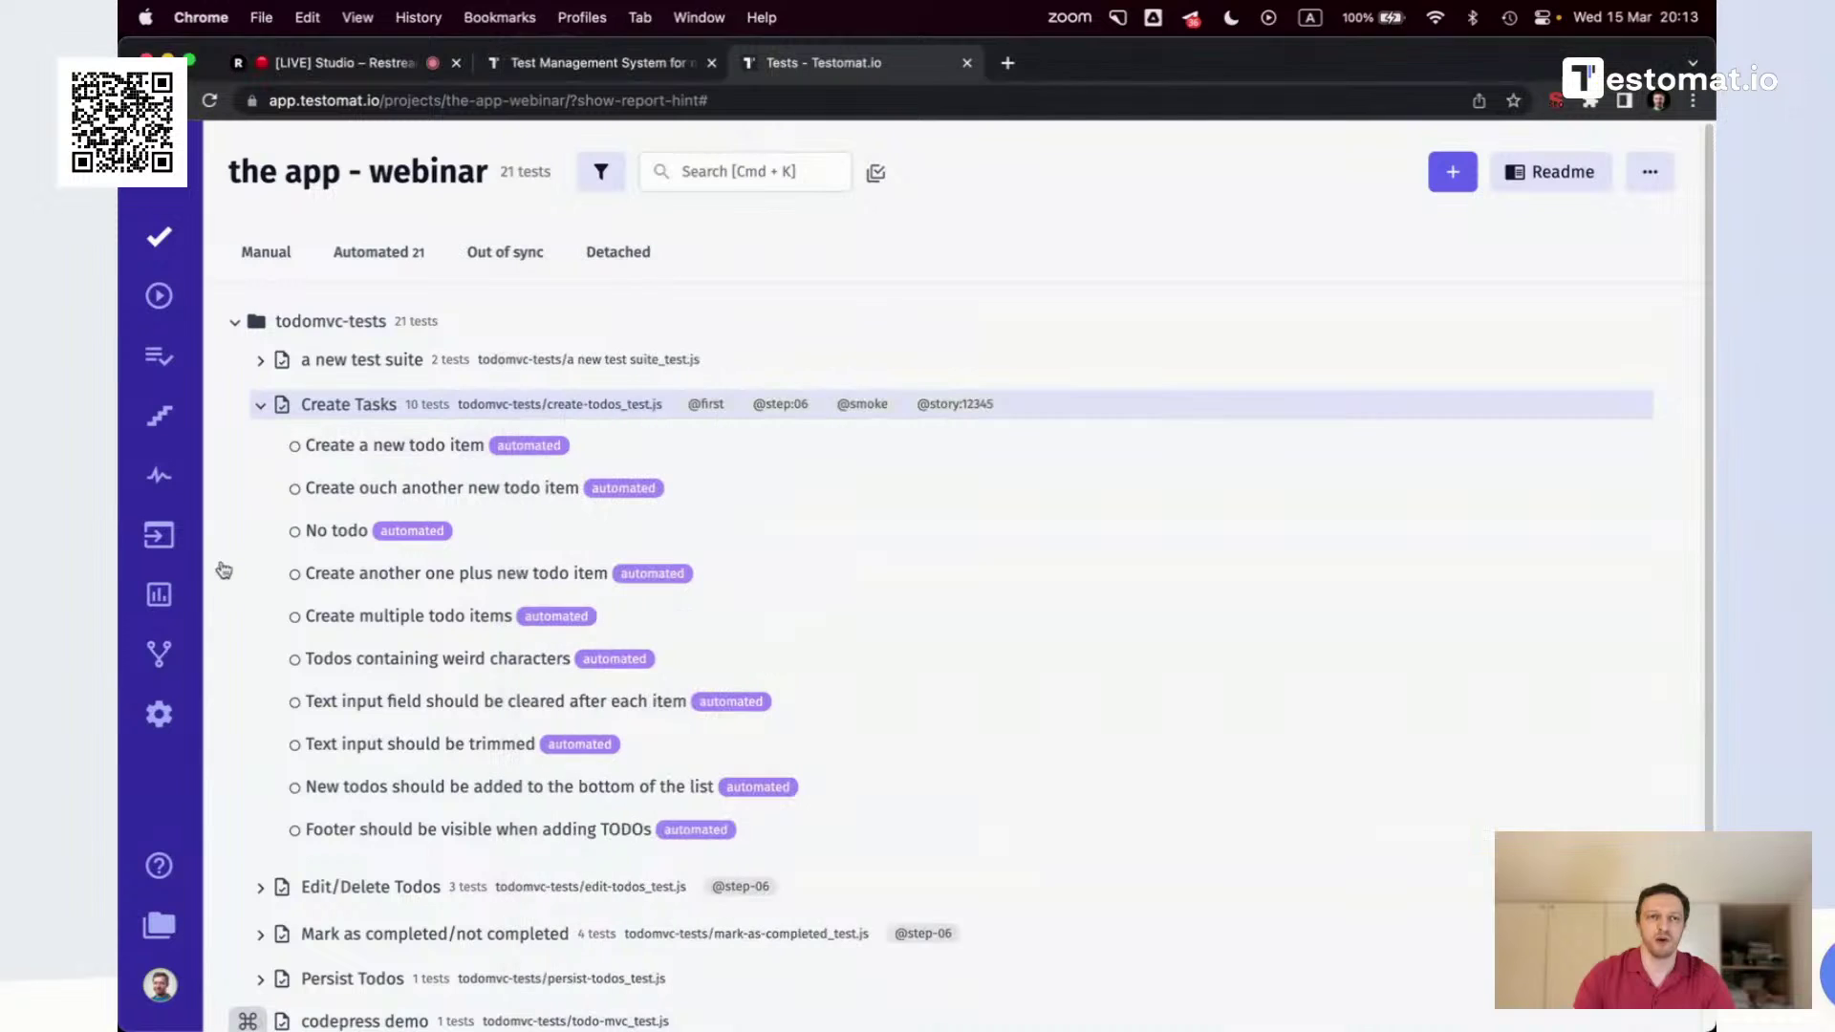
click(226, 572)
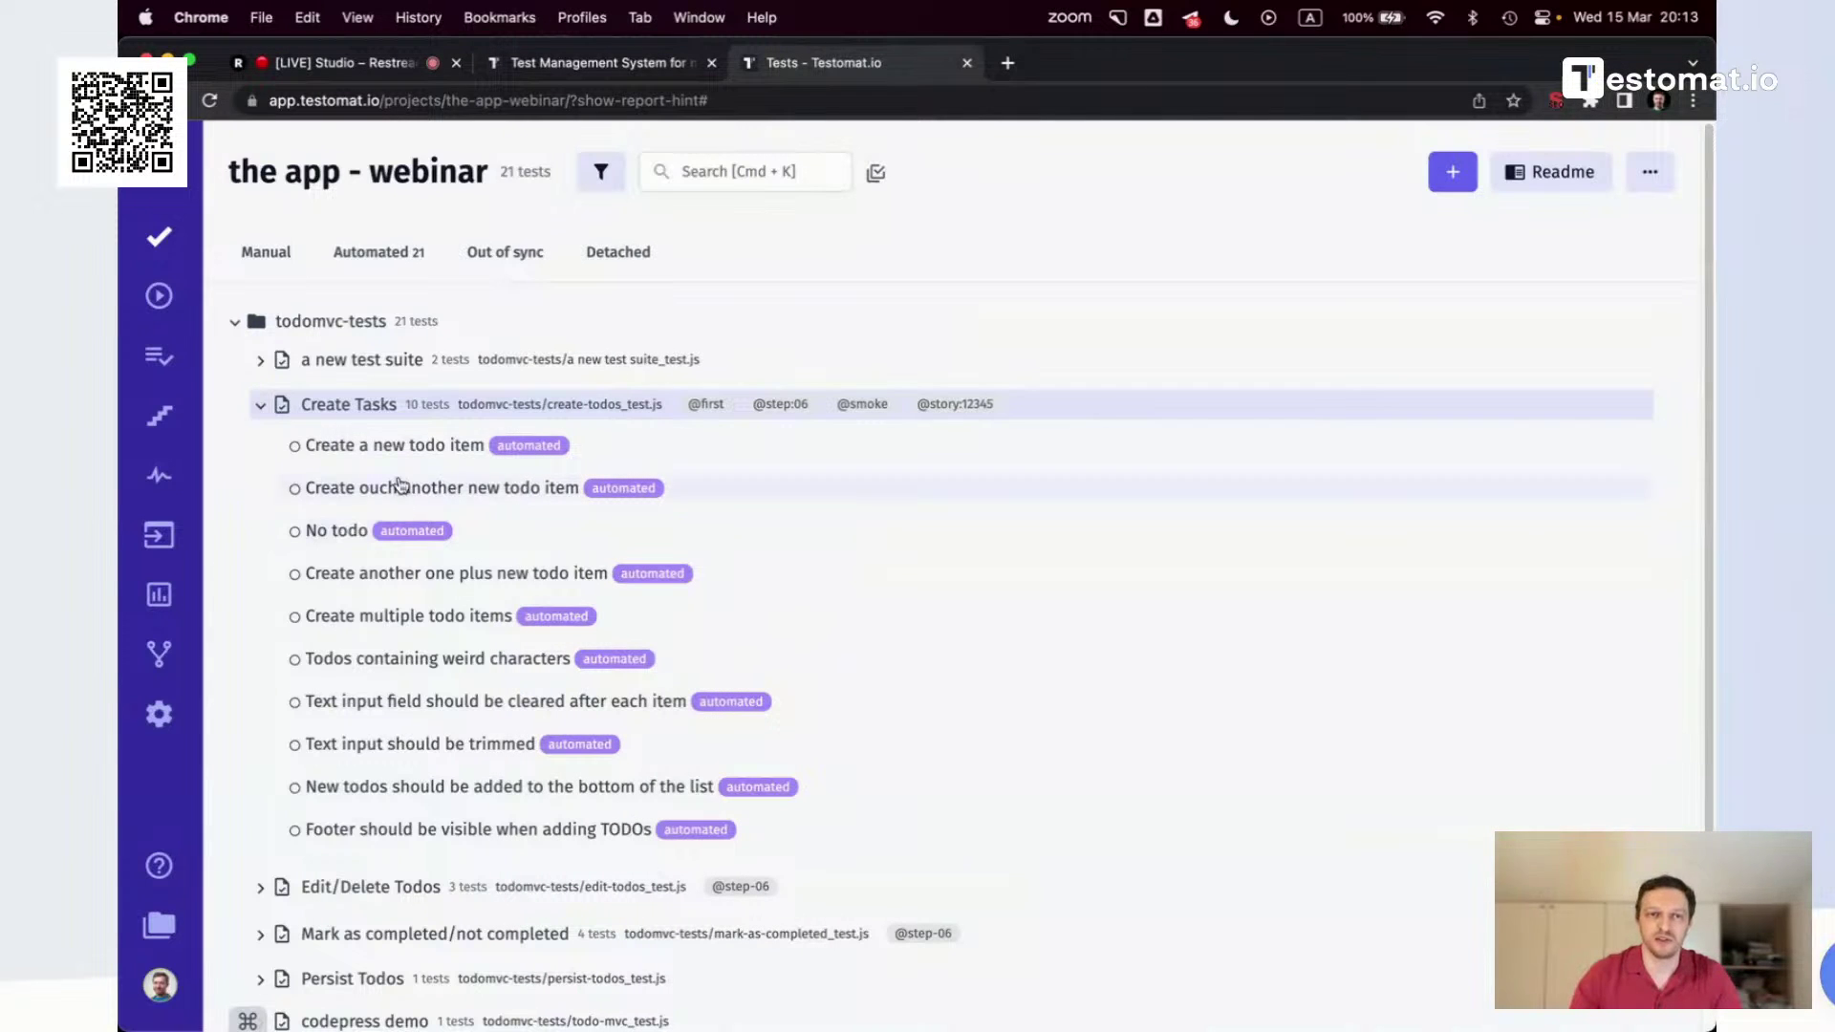
Review the code of the automated test "Create a new todo item", close it and collapse the Create Tasks suite
click(395, 445)
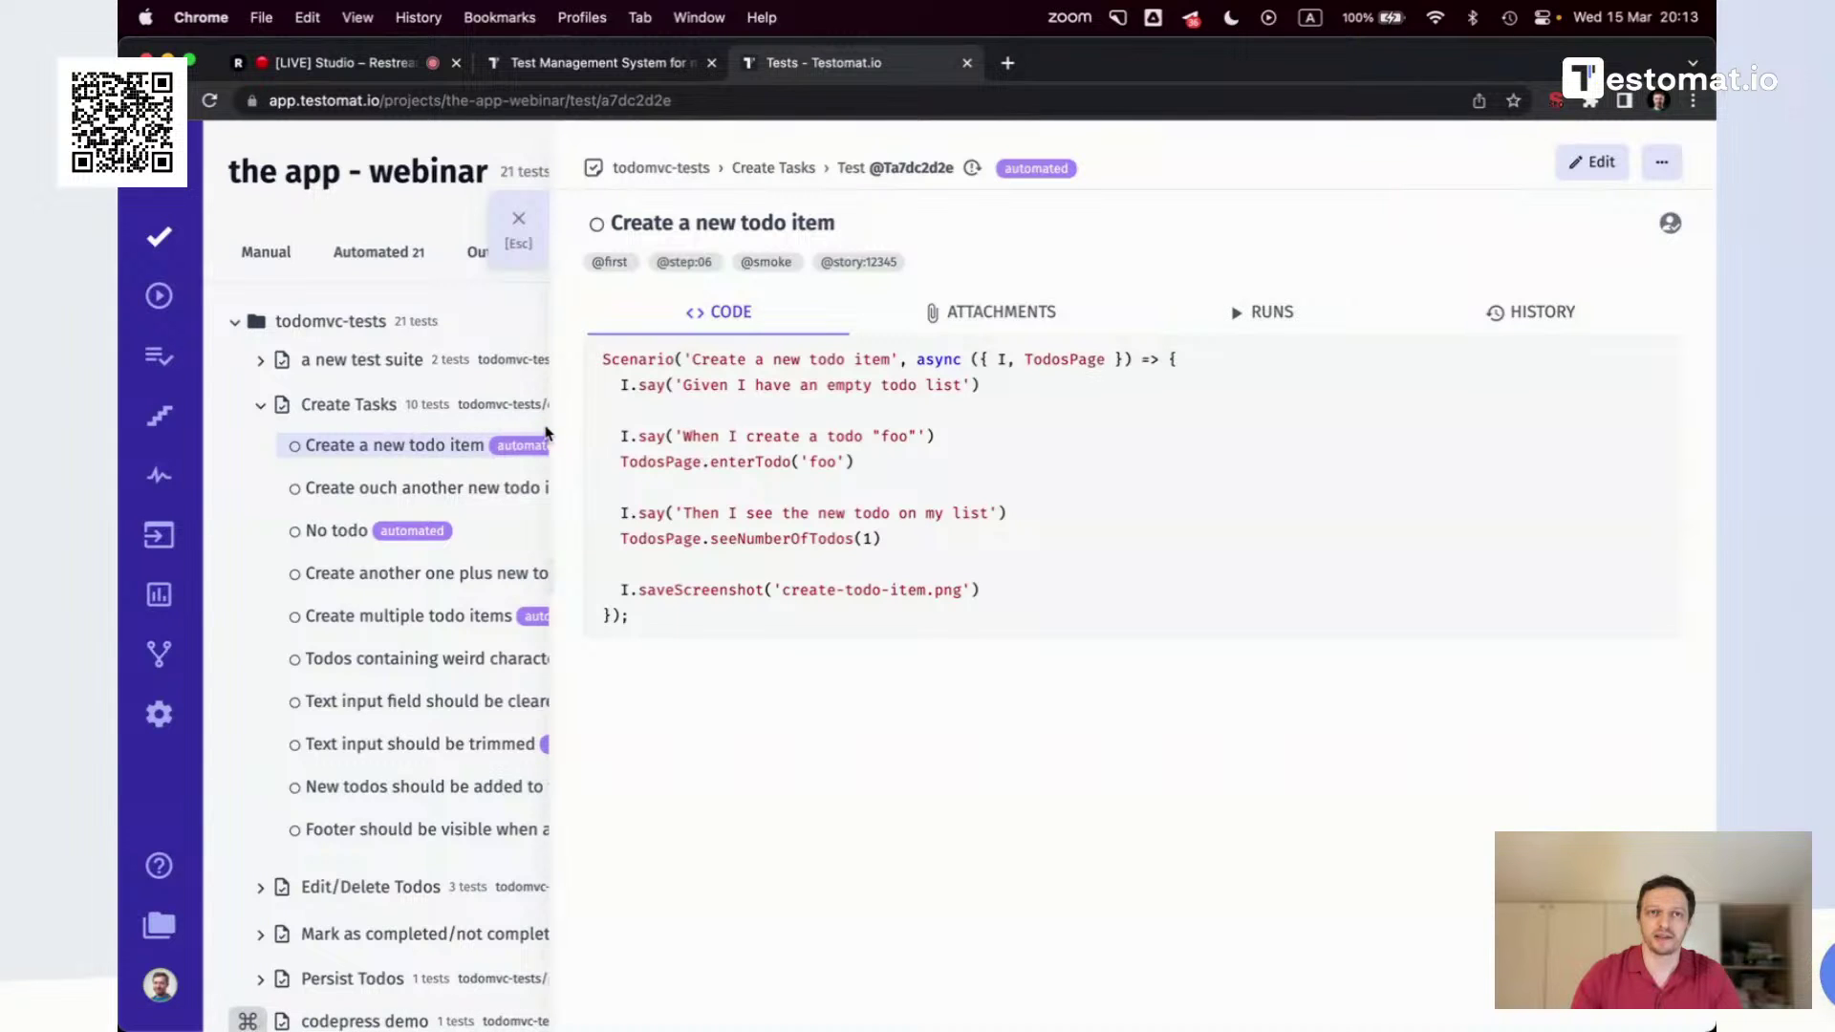
drag(549, 430, 450, 315)
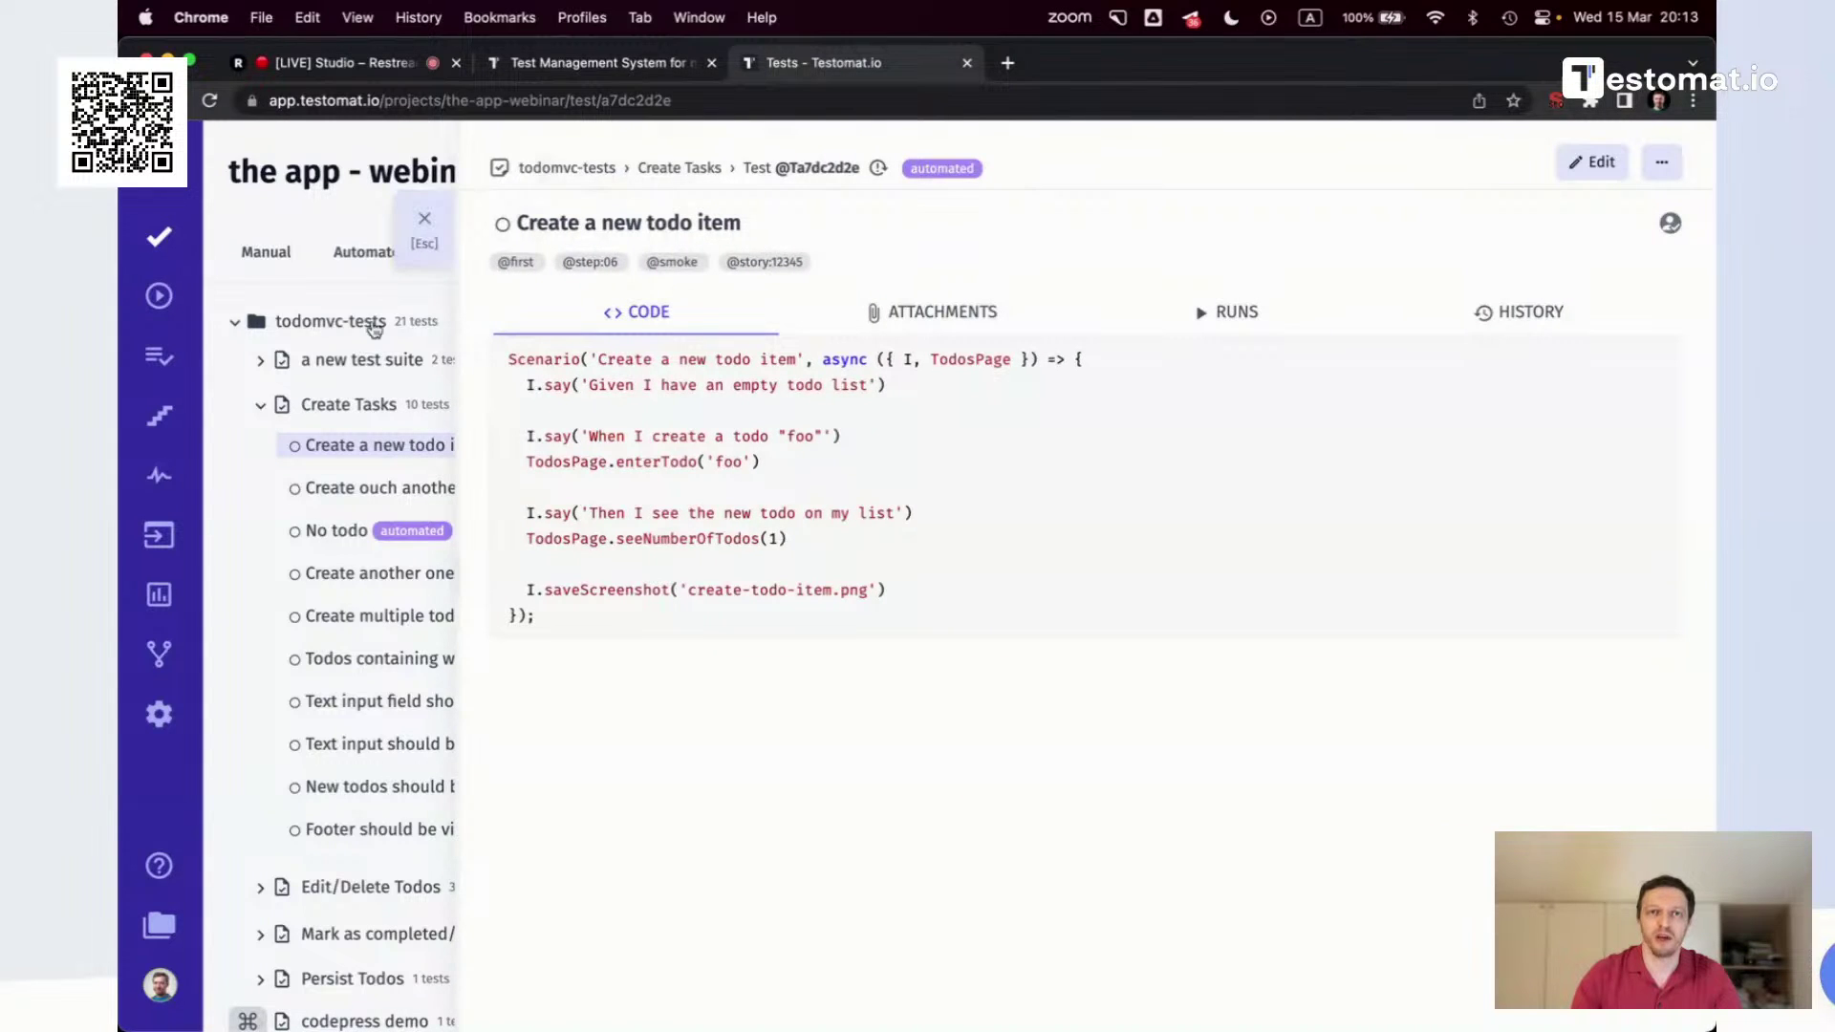
drag(562, 617, 504, 364)
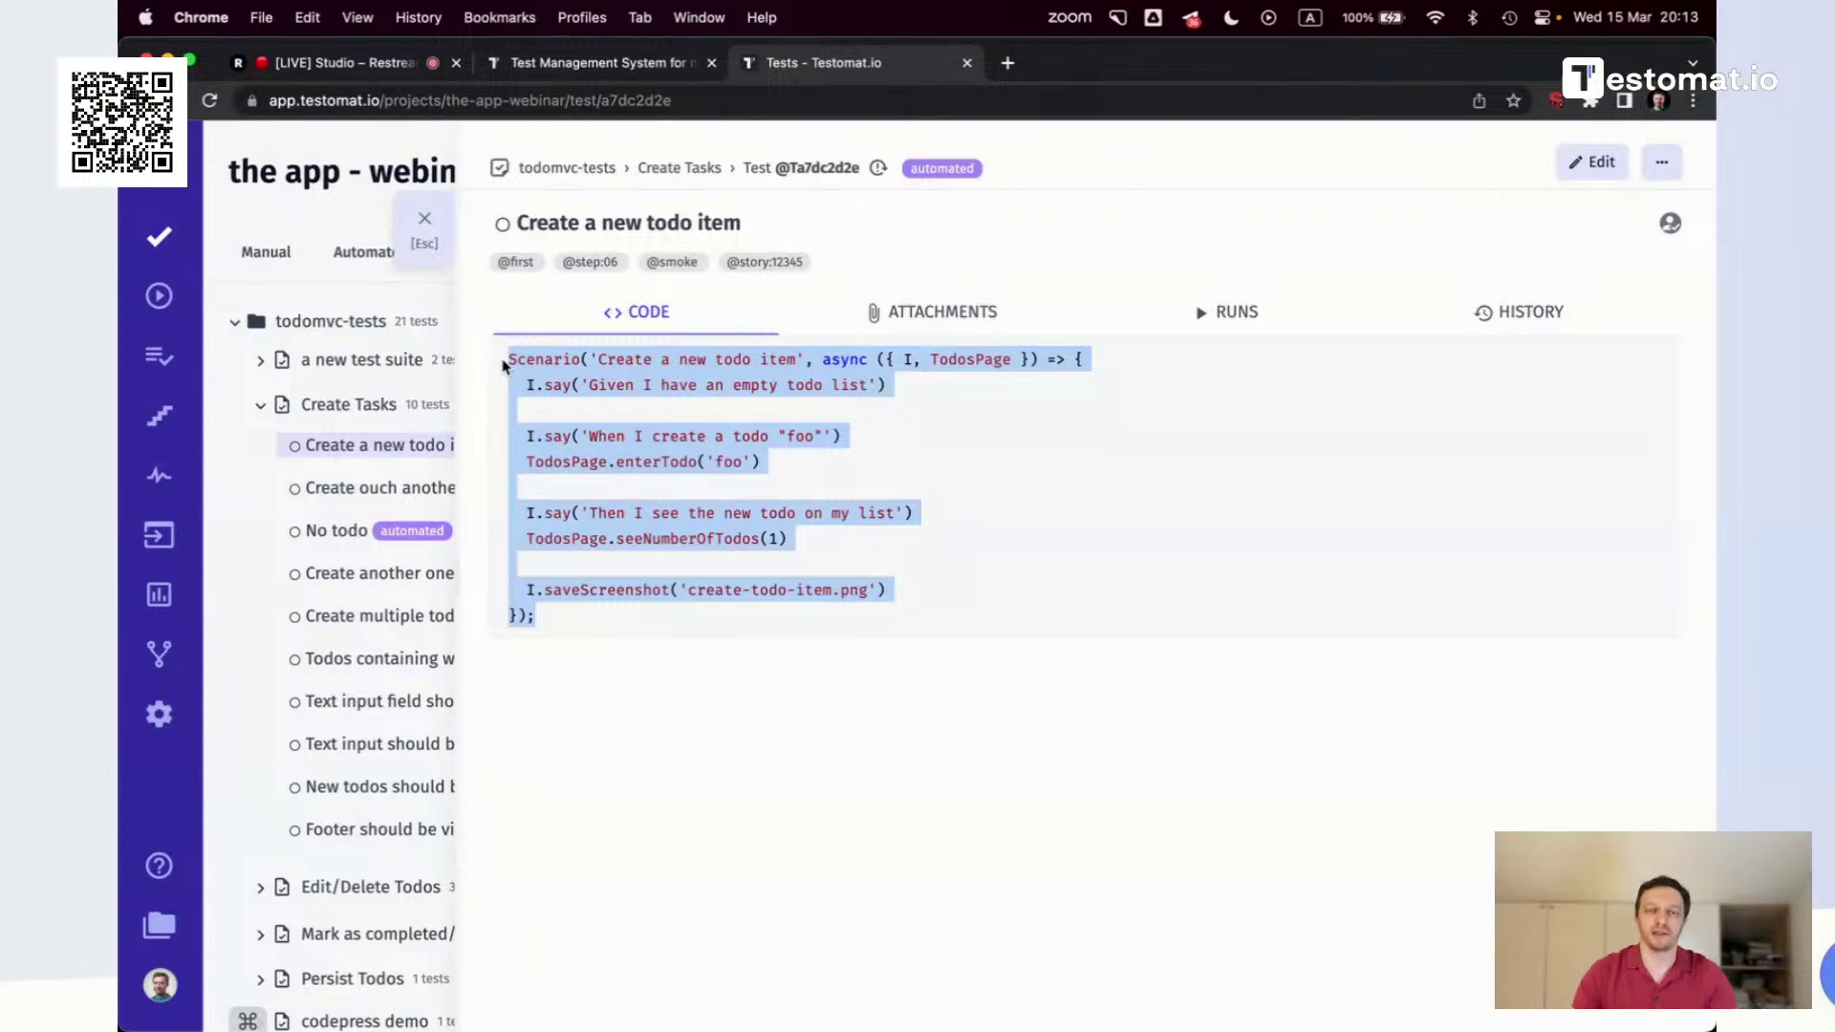
click(712, 433)
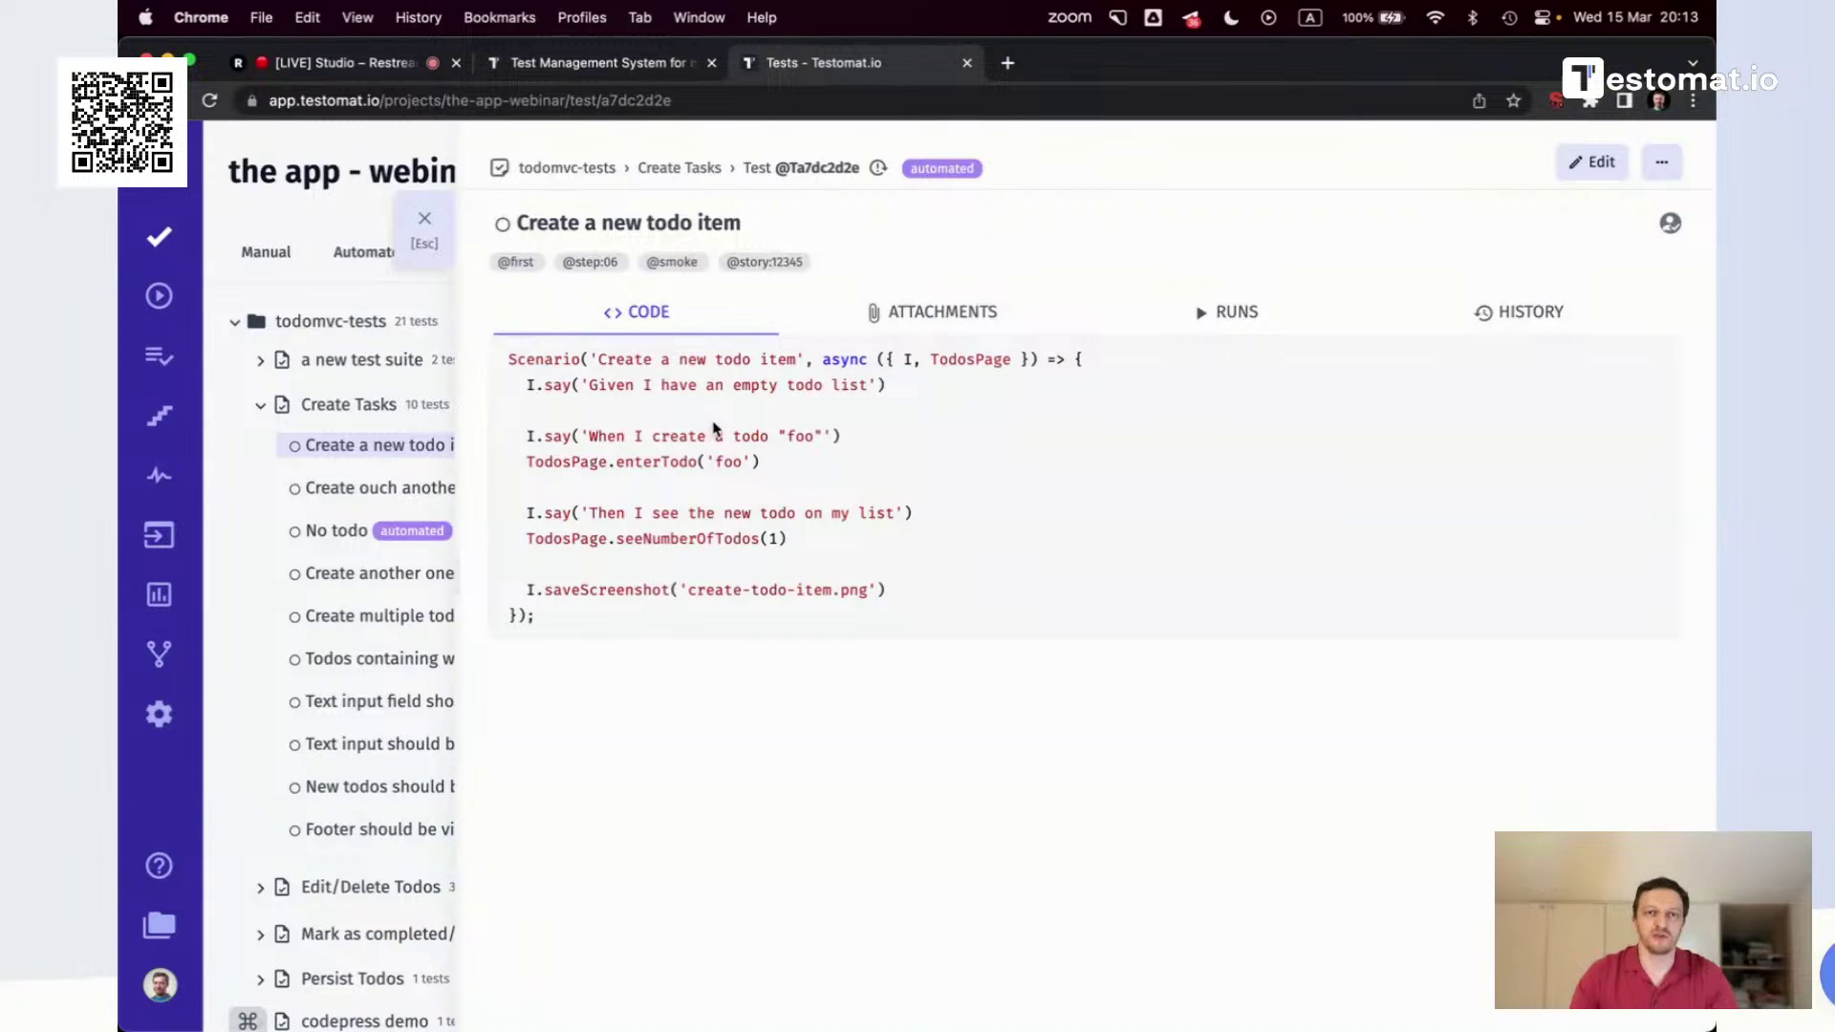
click(426, 222)
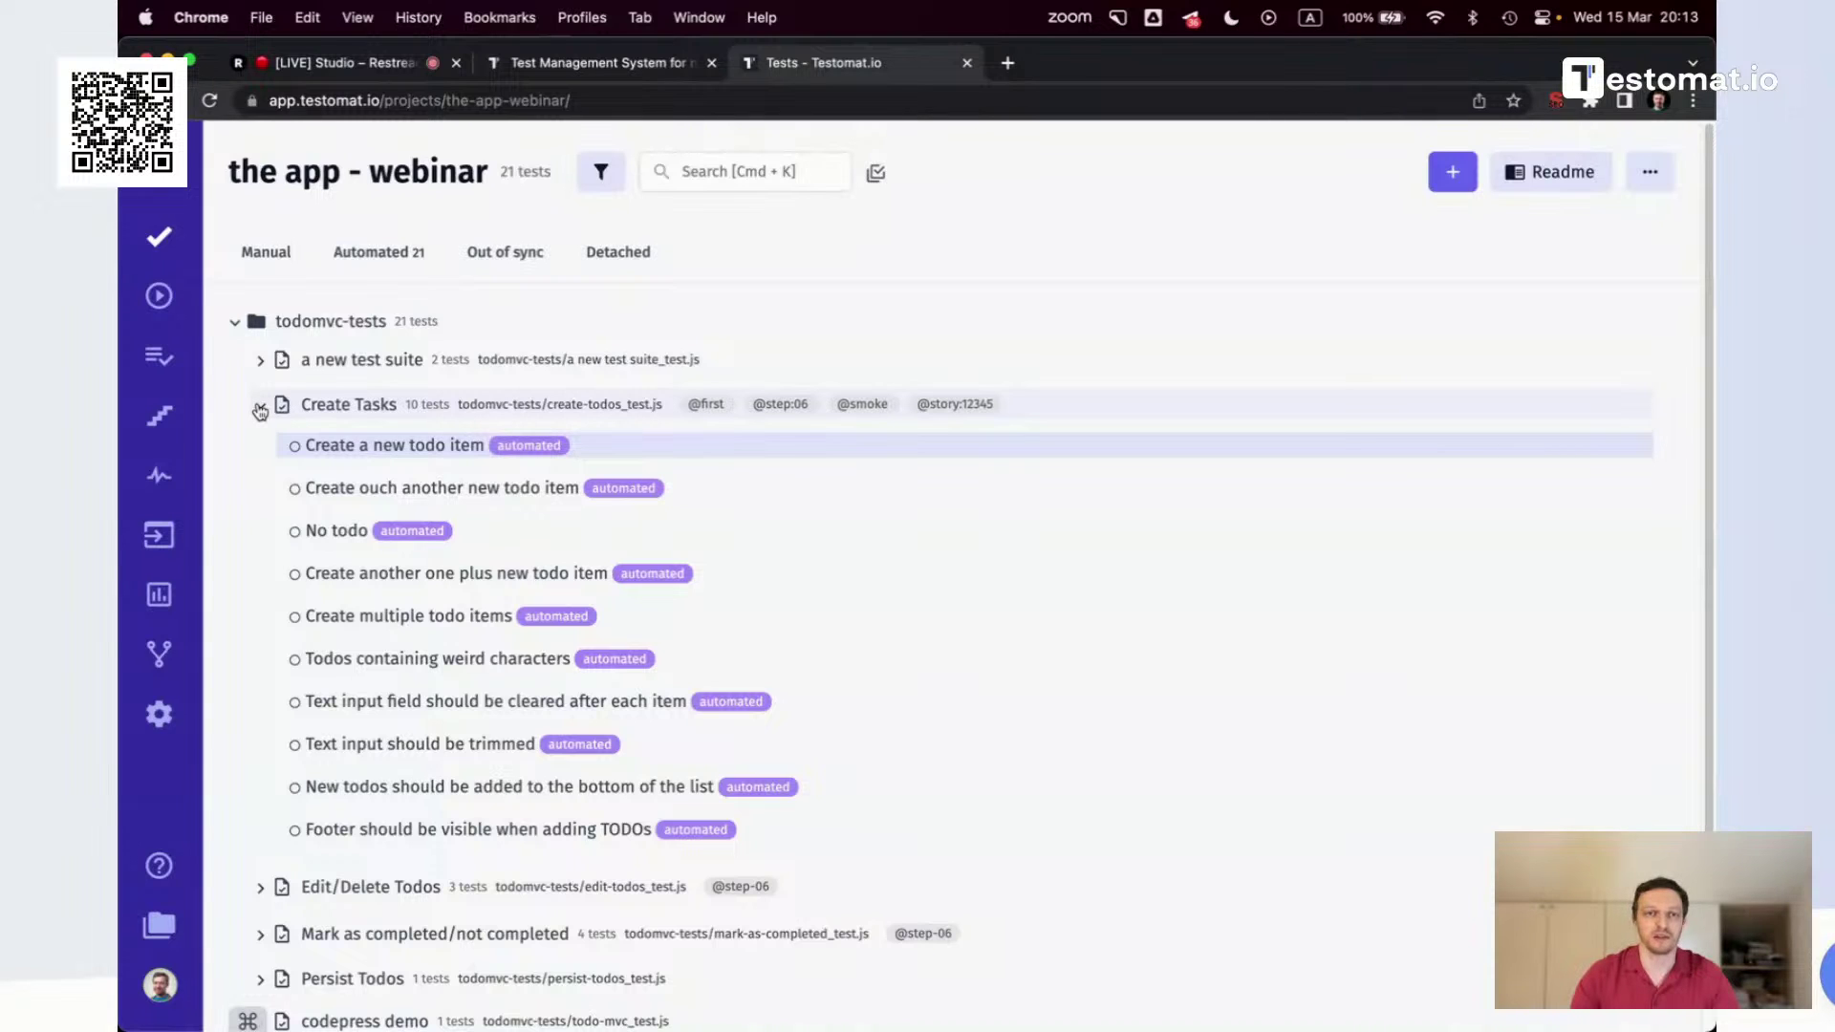
click(259, 409)
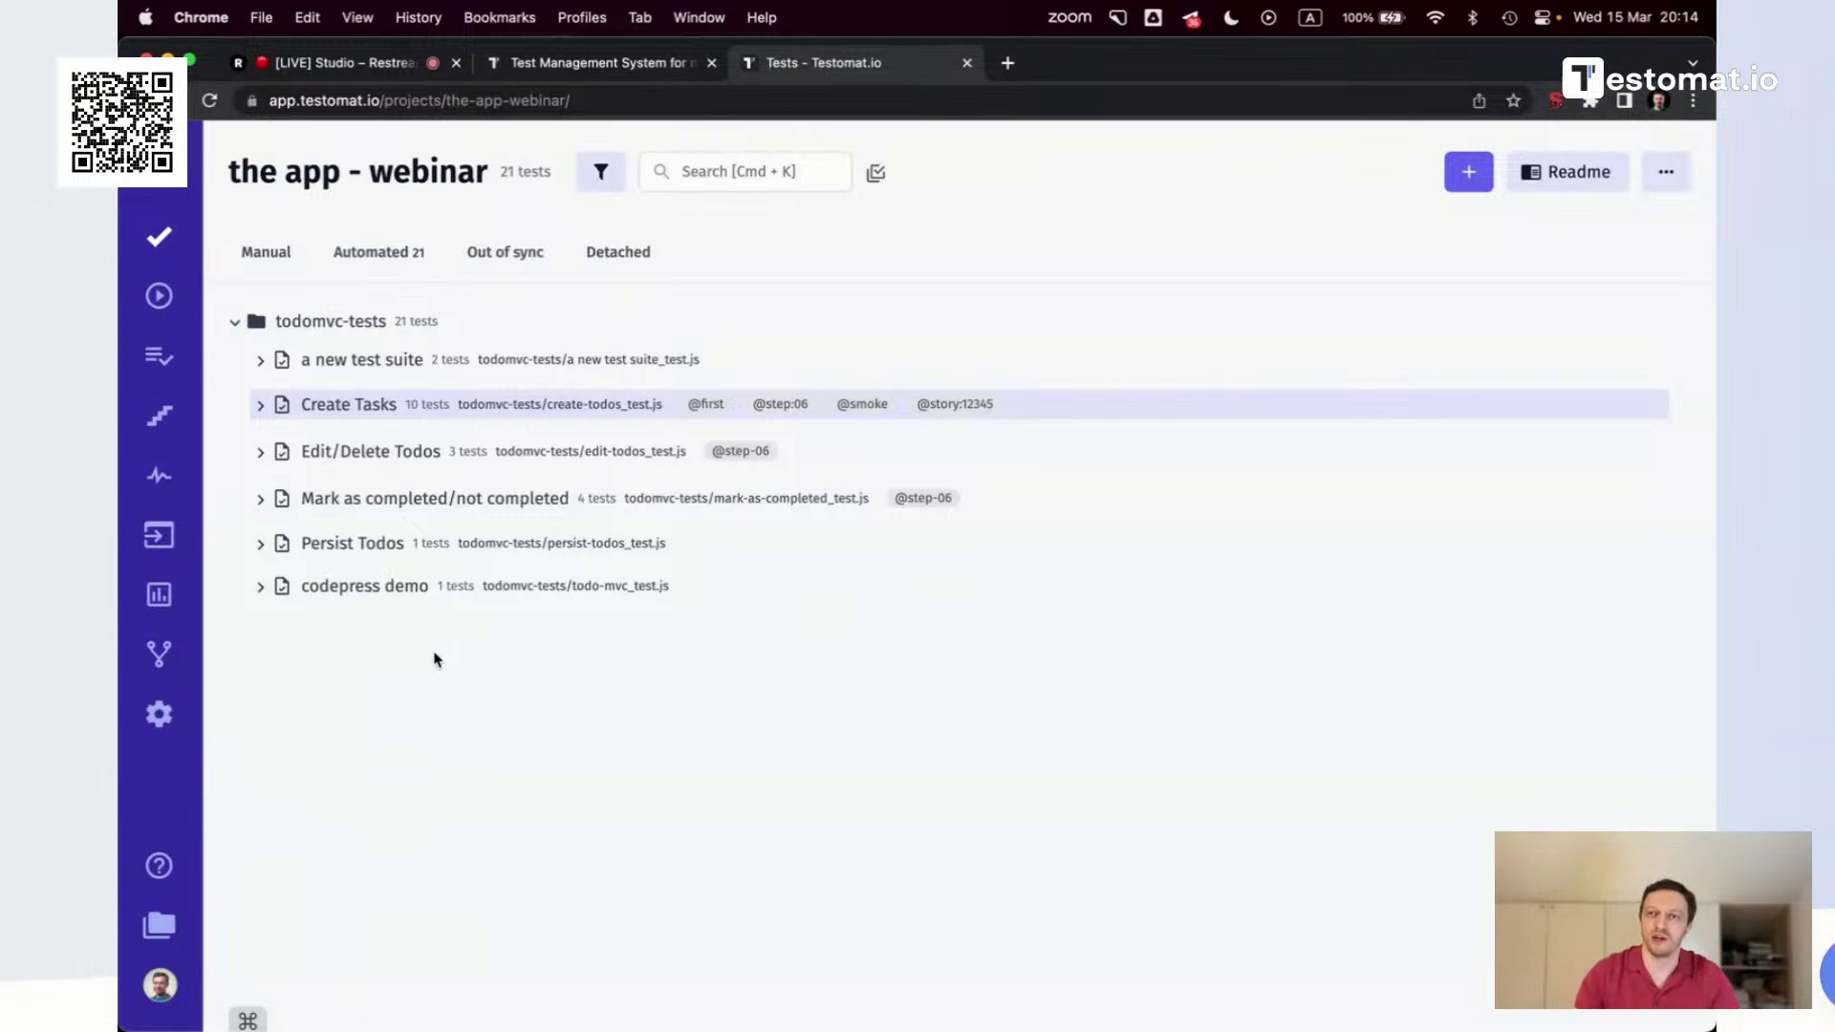
Create a new file-type suite titled "testing home page of todo mvc" and save it
click(1468, 173)
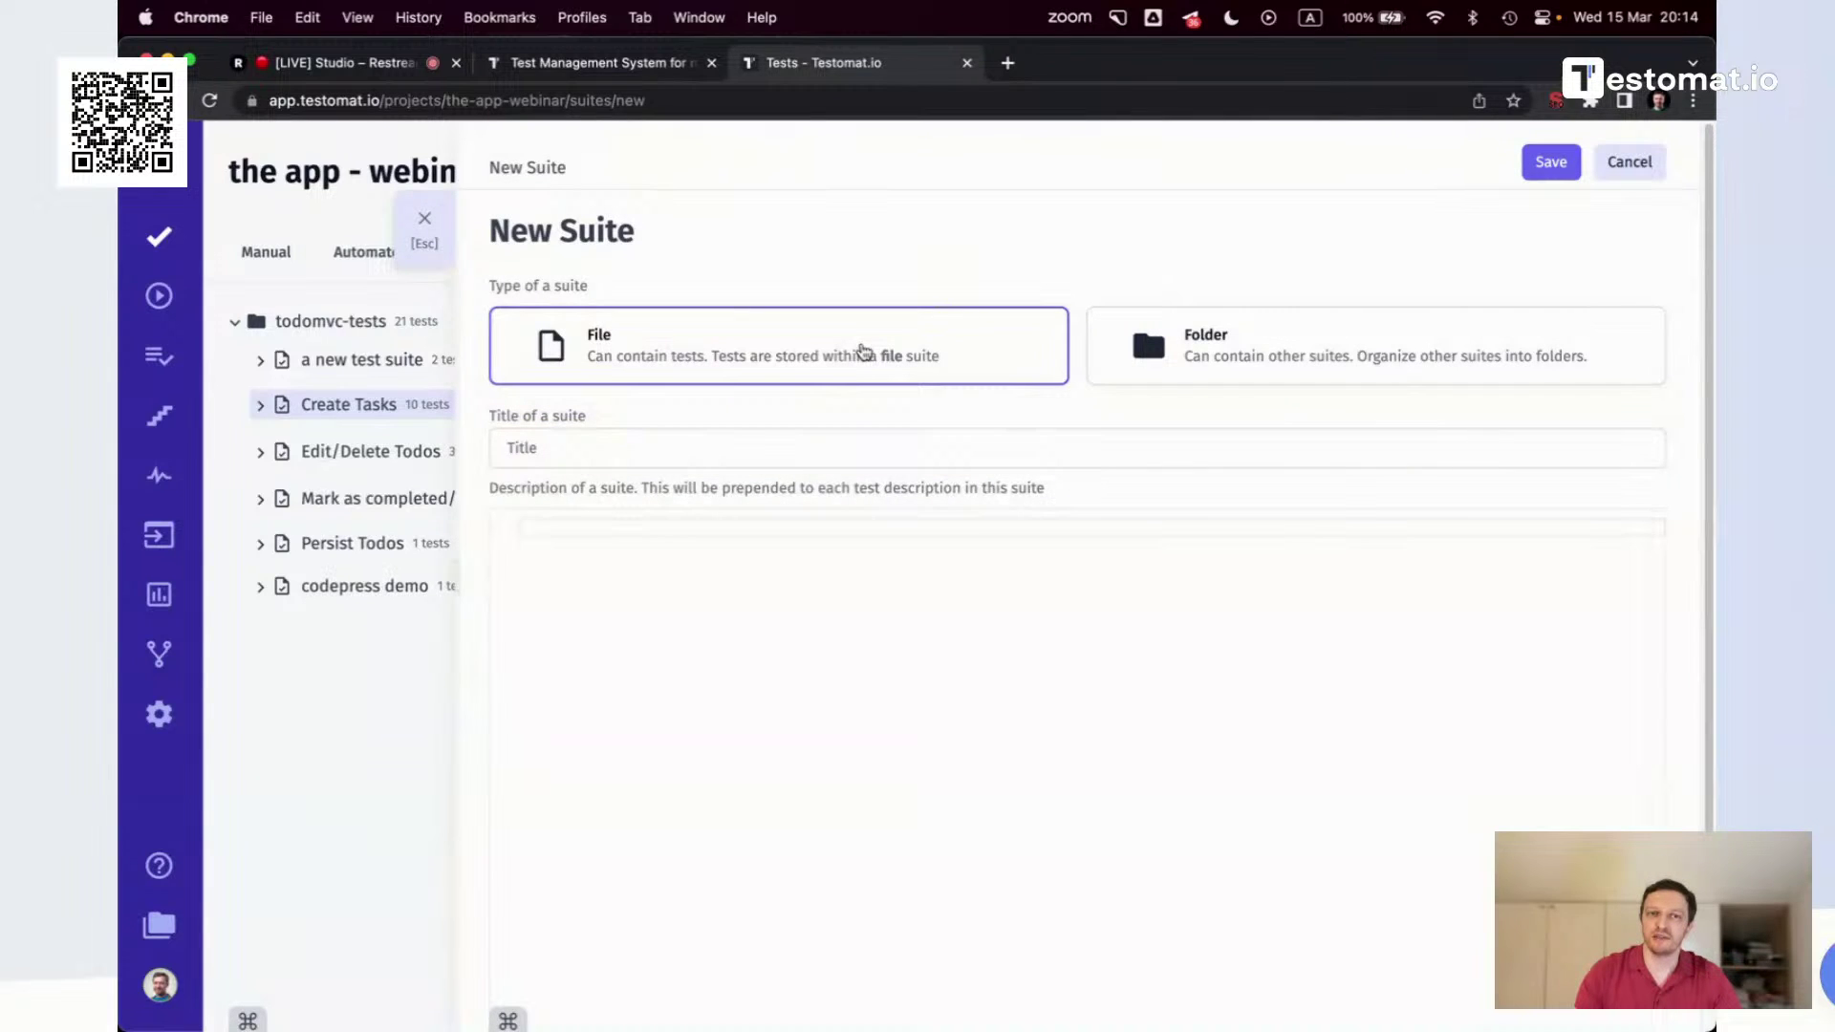
click(697, 458)
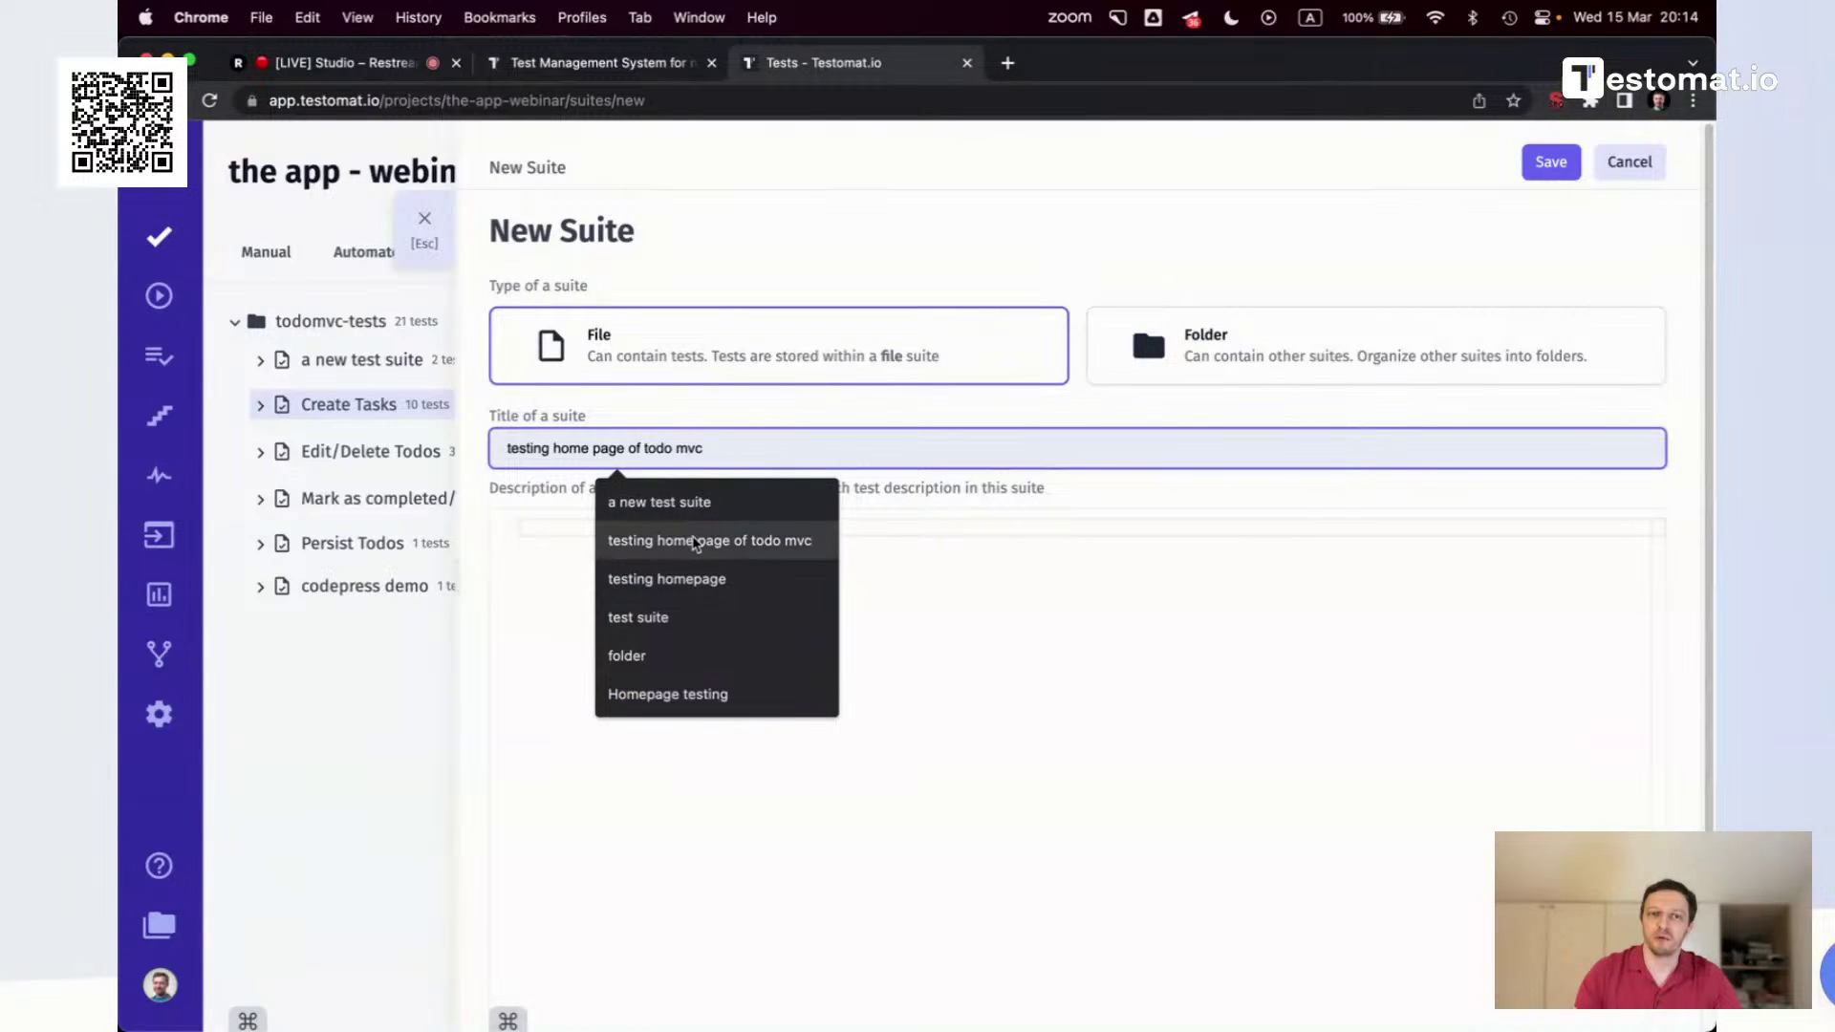
click(693, 536)
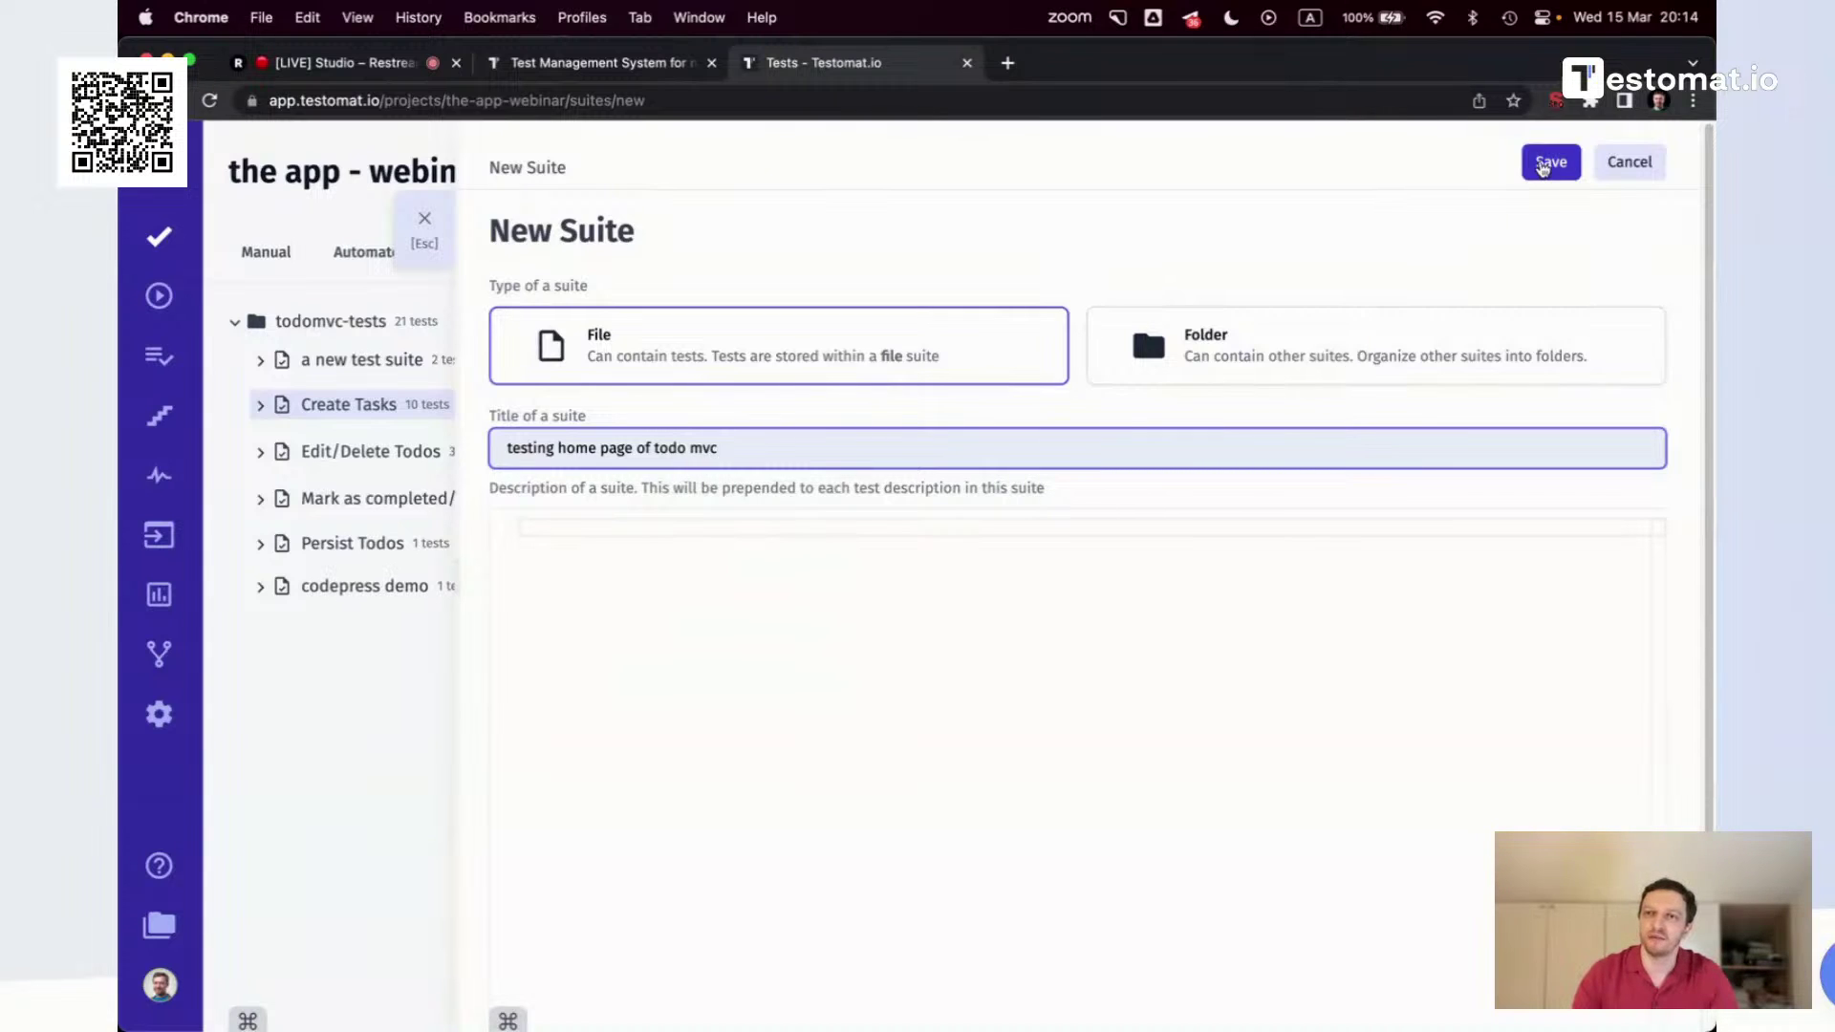
click(1550, 161)
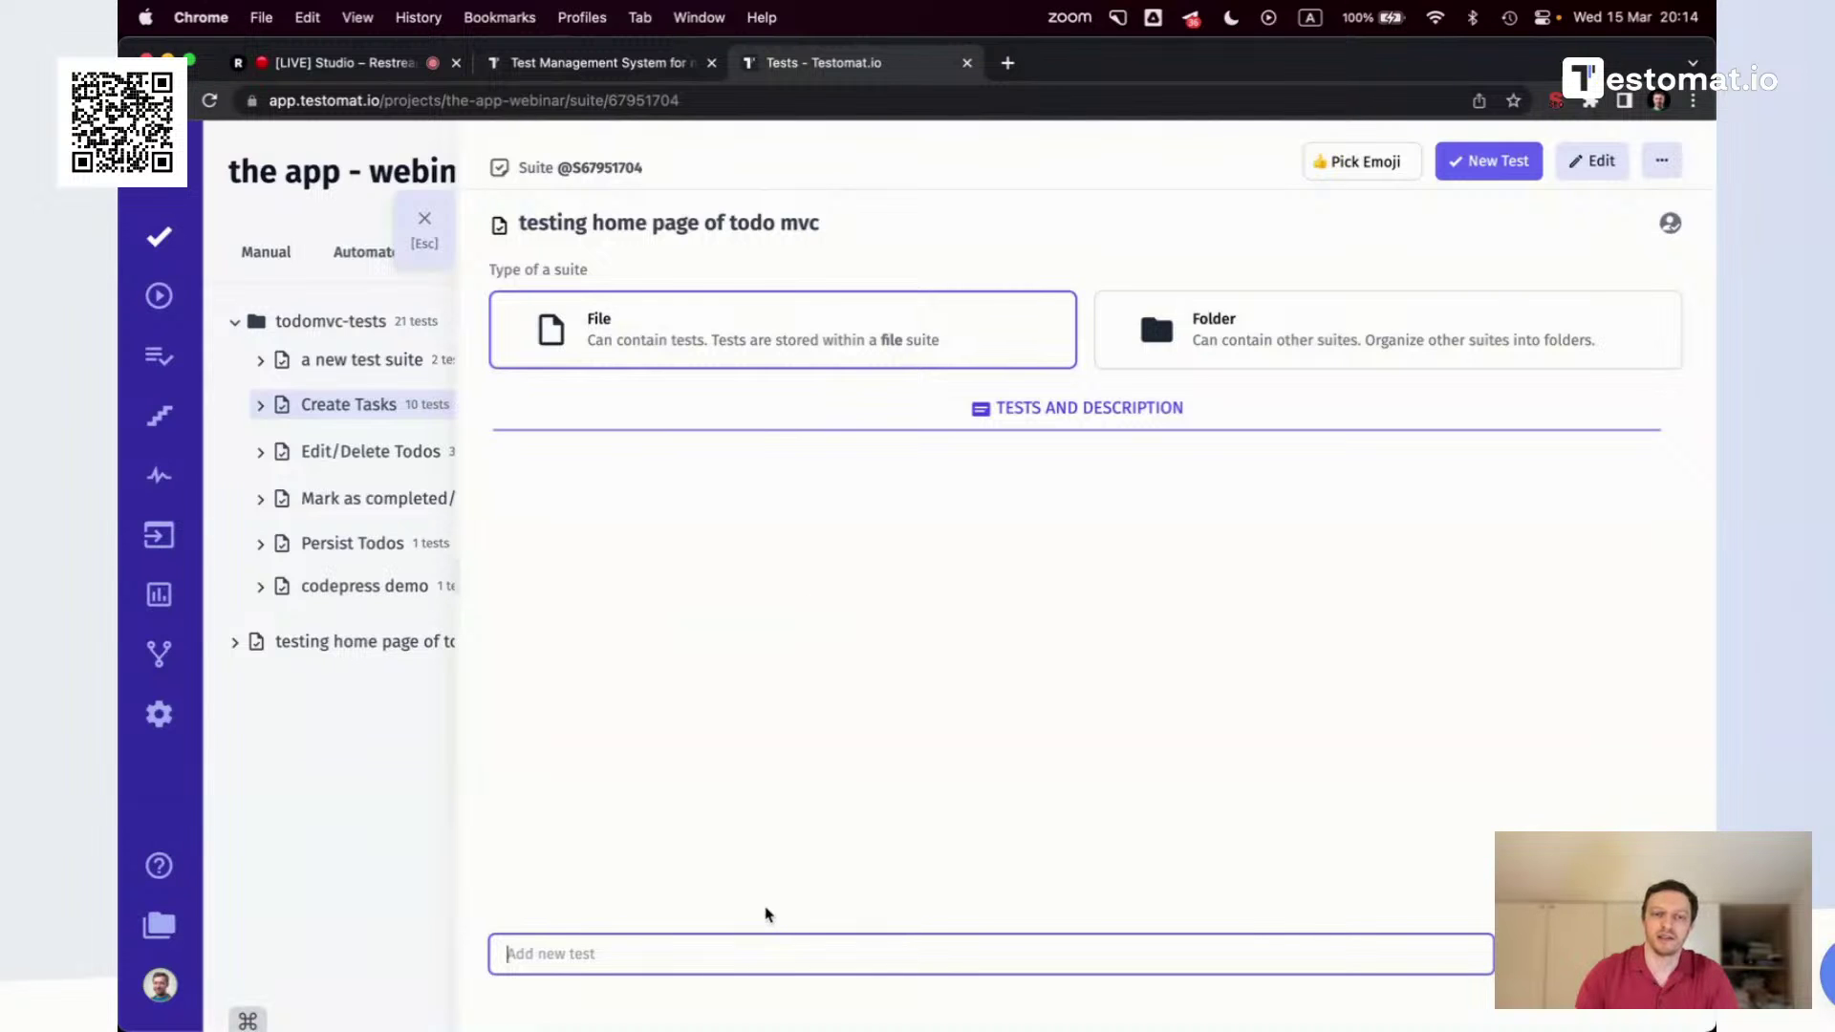
Copy the tagged test titles from "create new task" to "test input field for xss" in Sublime Text's classical note, and return to Chrome
text(test)
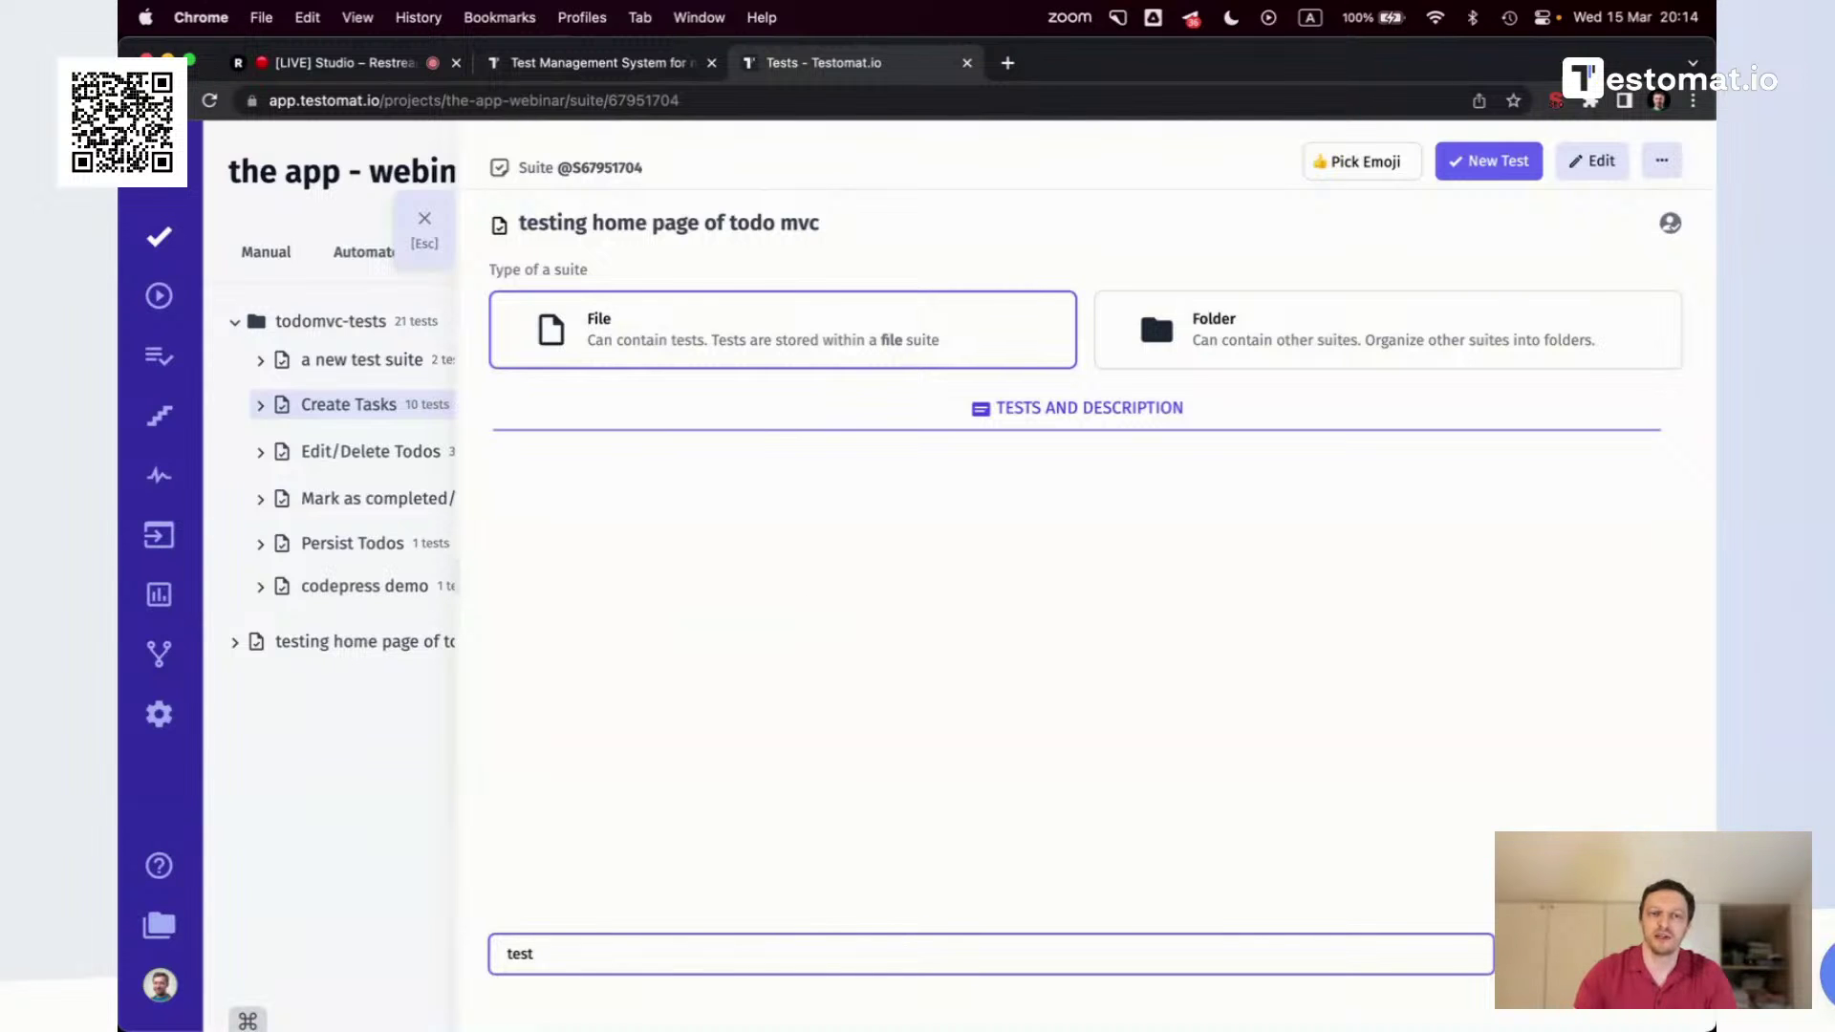
key(super+Tab)
key(super+Tab)
click(445, 516)
click(250, 84)
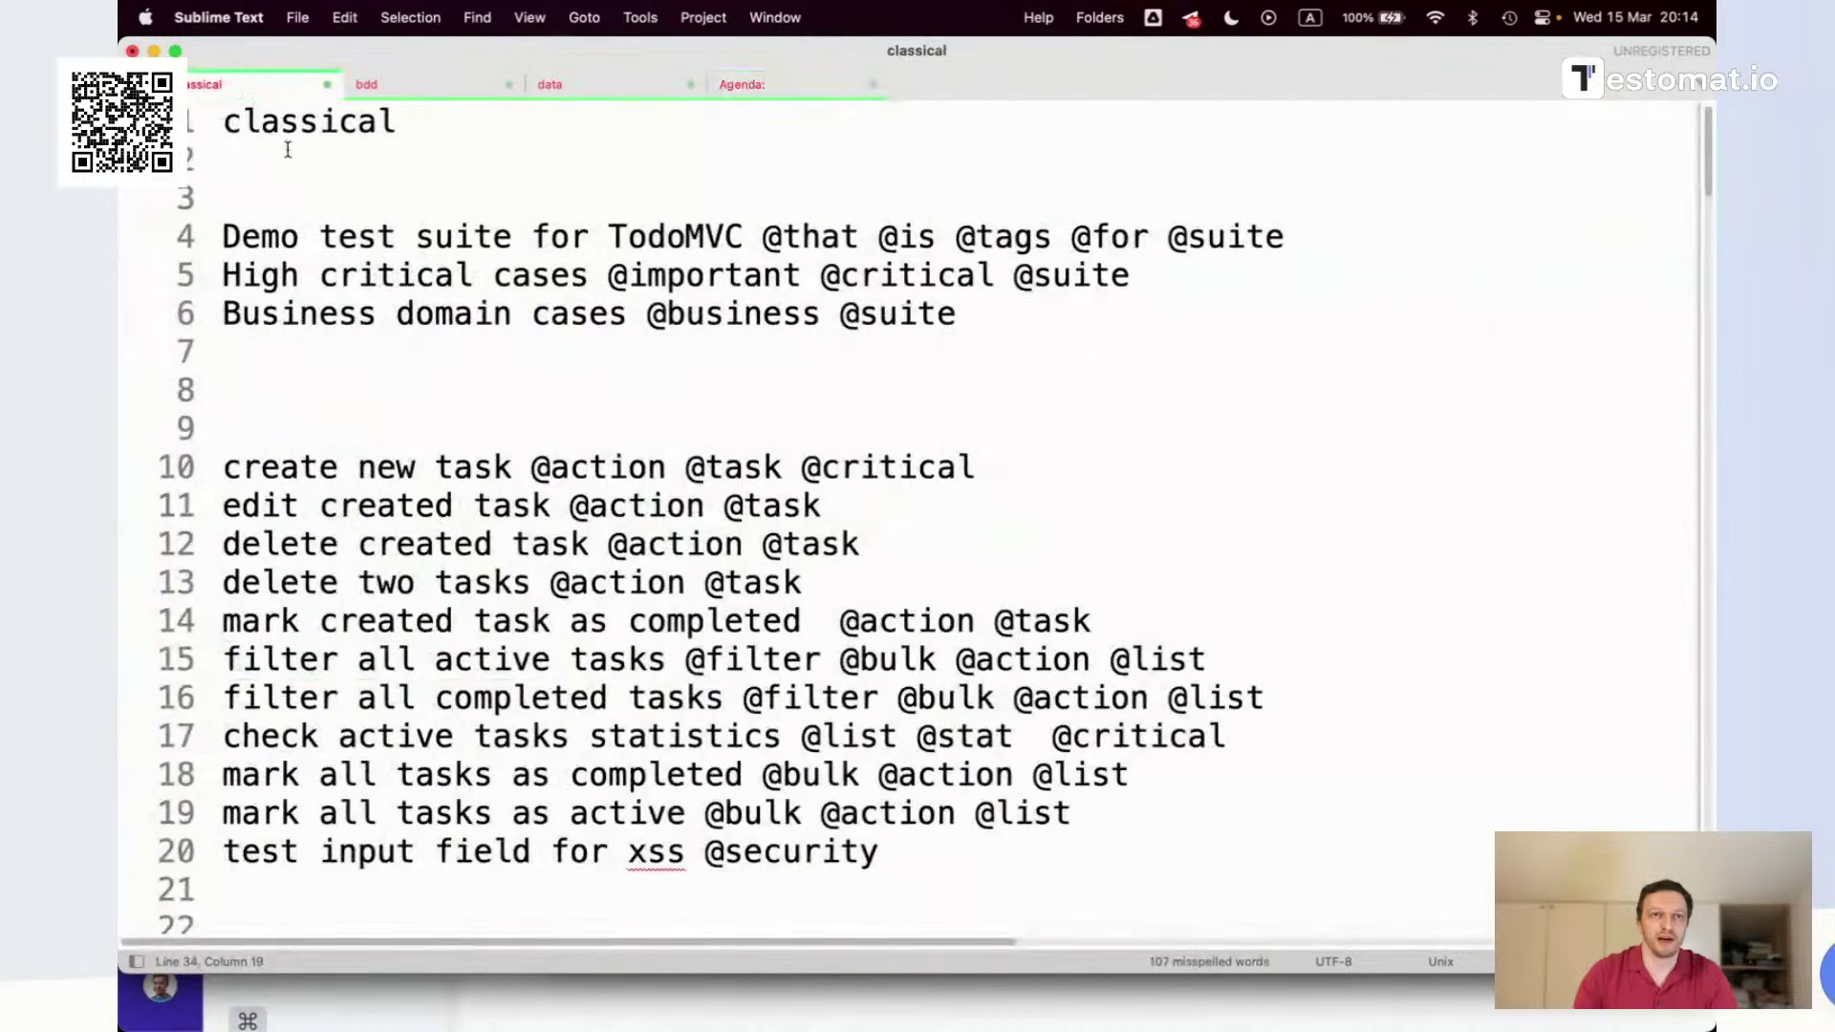
scroll(502, 439, down, 3)
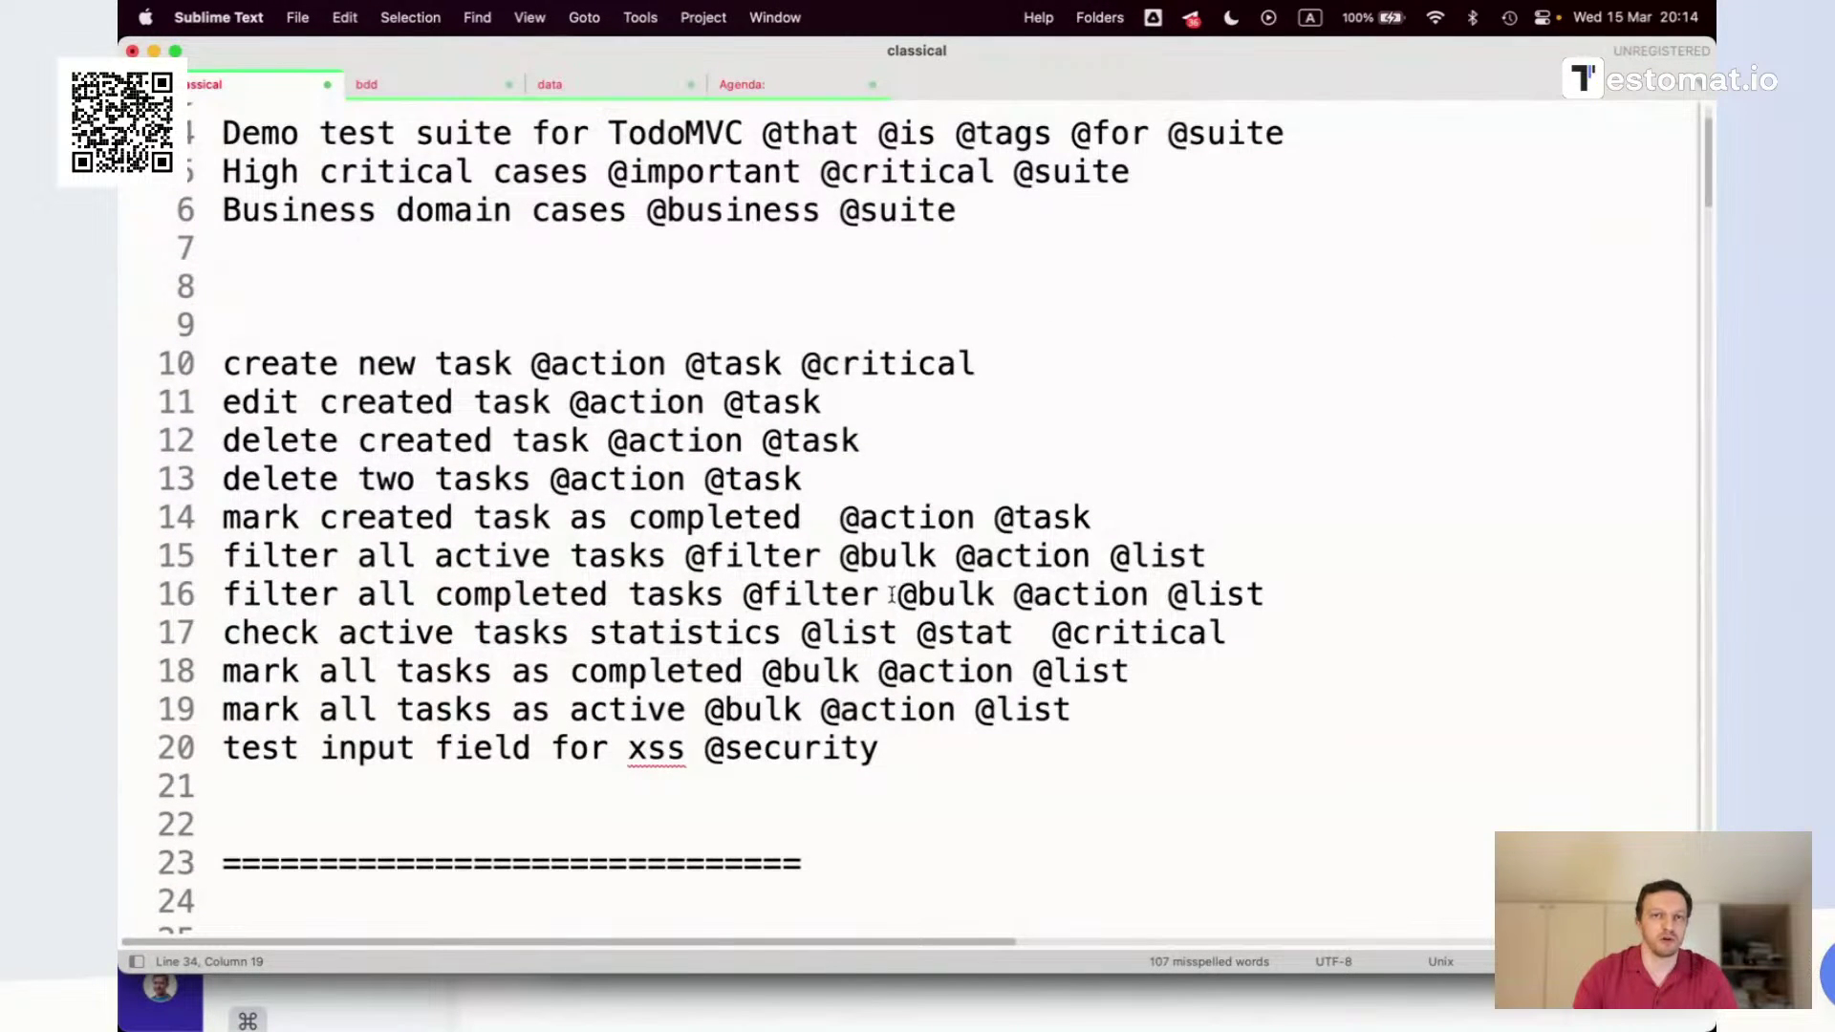
drag(922, 754, 134, 368)
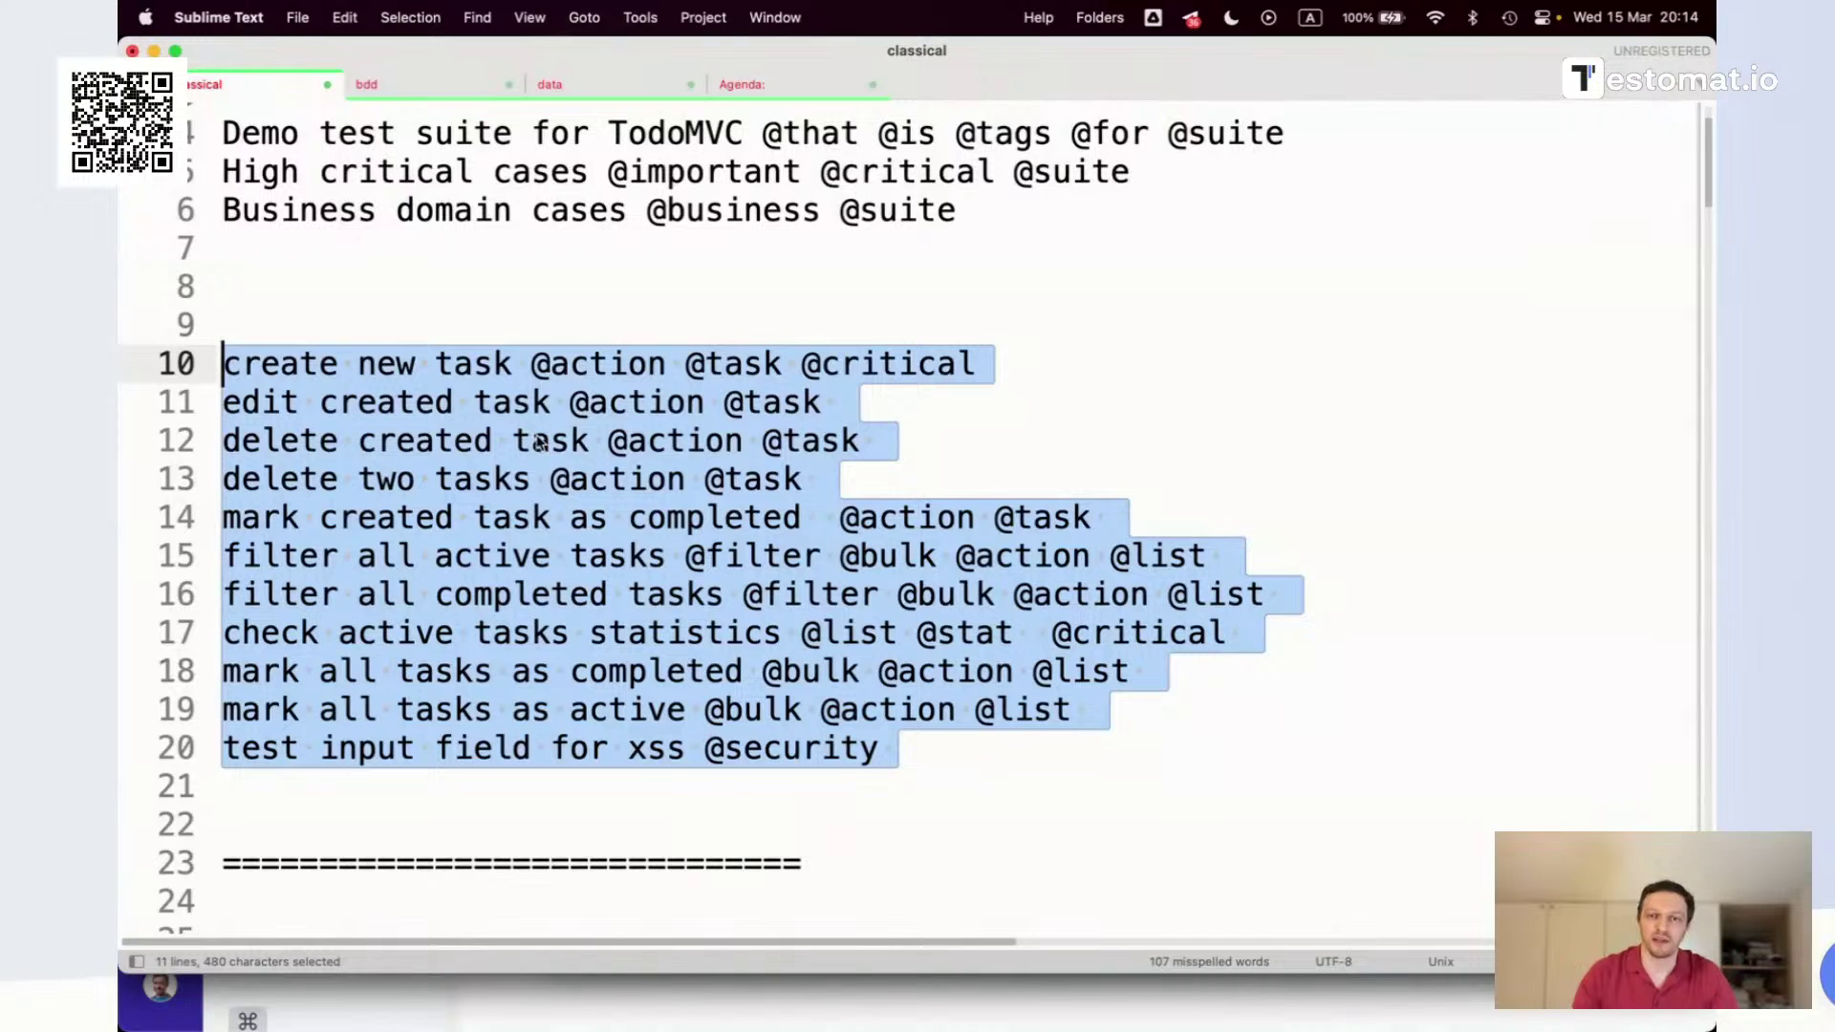
key(super+c)
key(super+Tab)
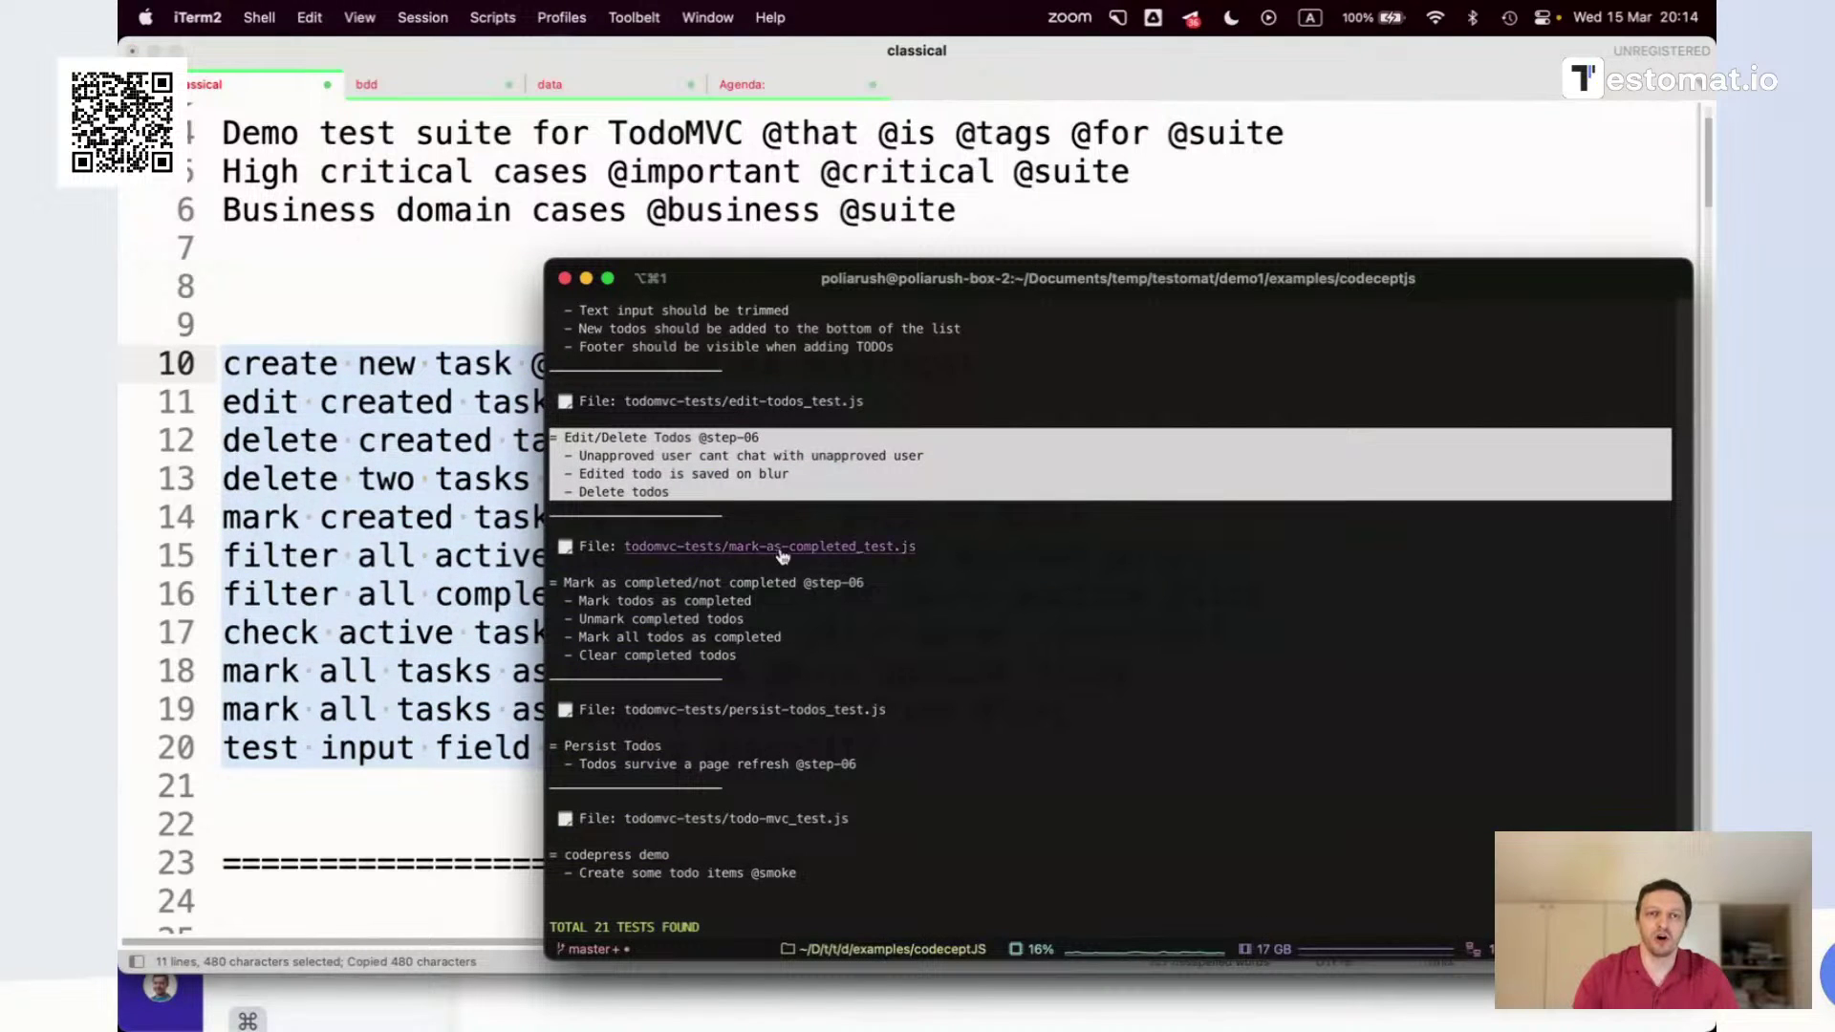
click(371, 613)
key(super+Tab)
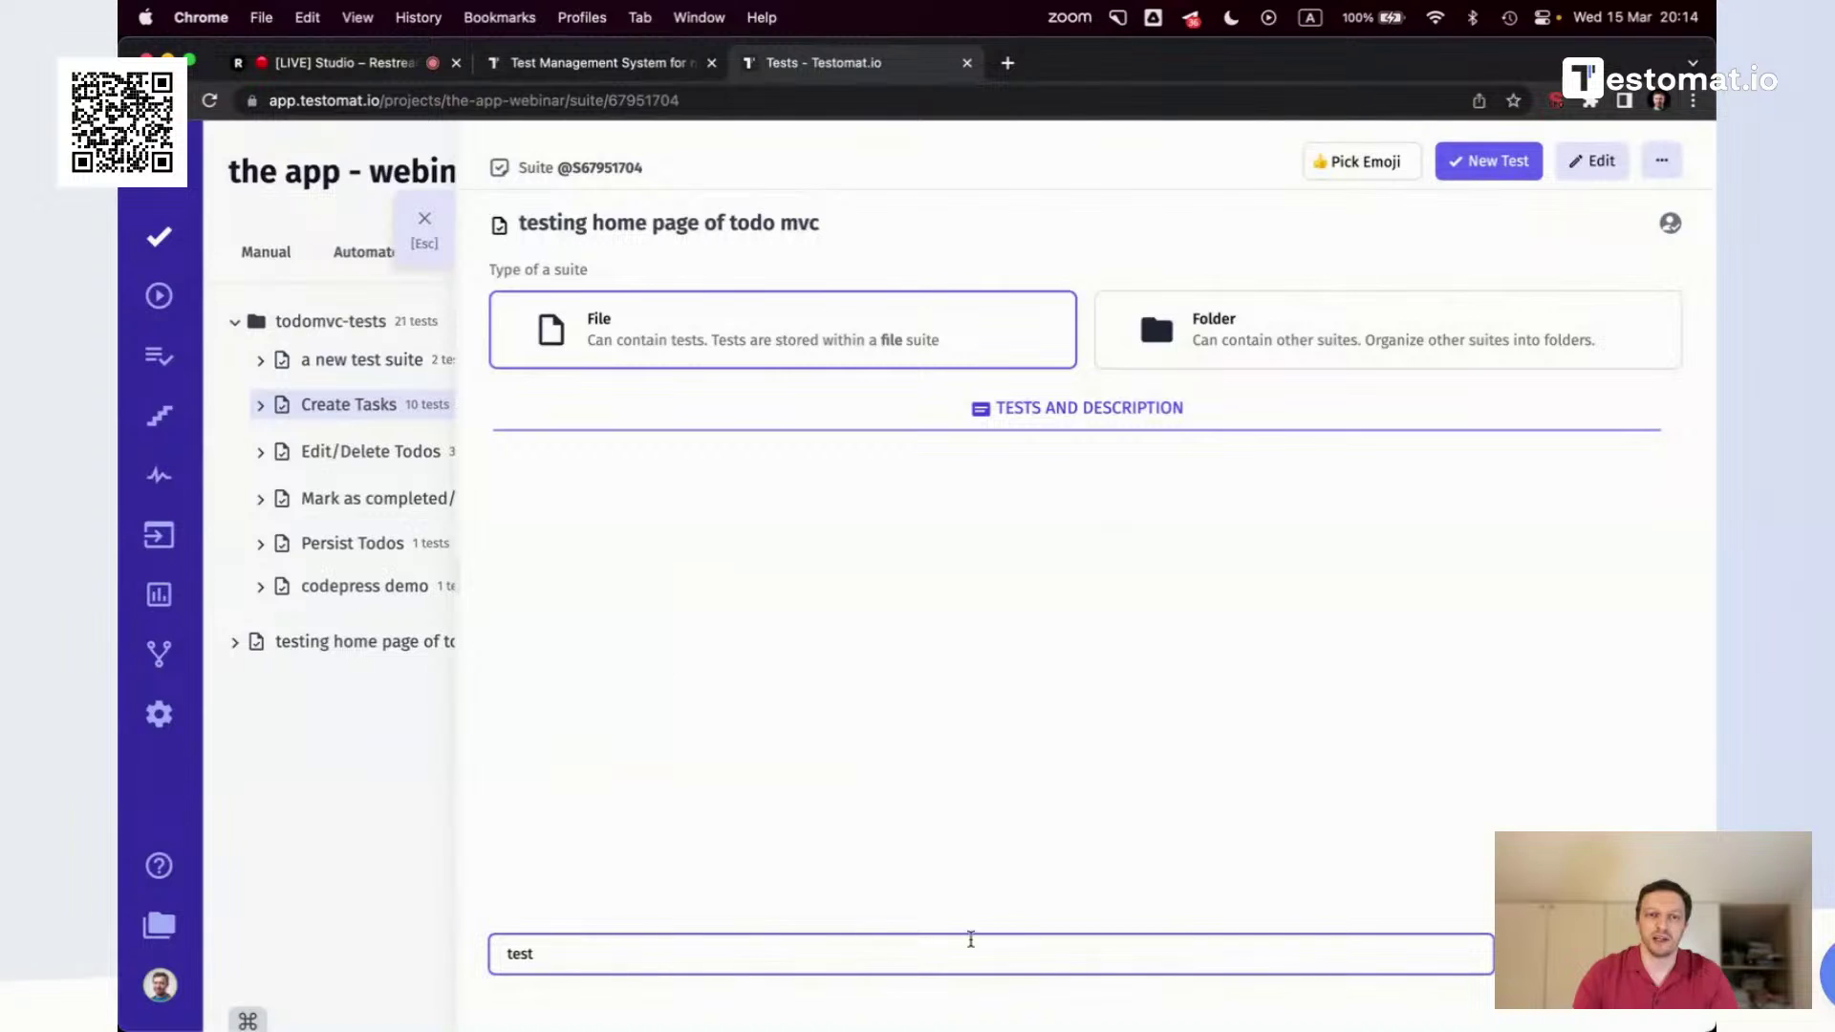
Replace the draft test title with the copied list of tagged titles and add them all as tests in the new suite
key(BackSpace)
key(BackSpace)
key(BackSpace)
key(BackSpace)
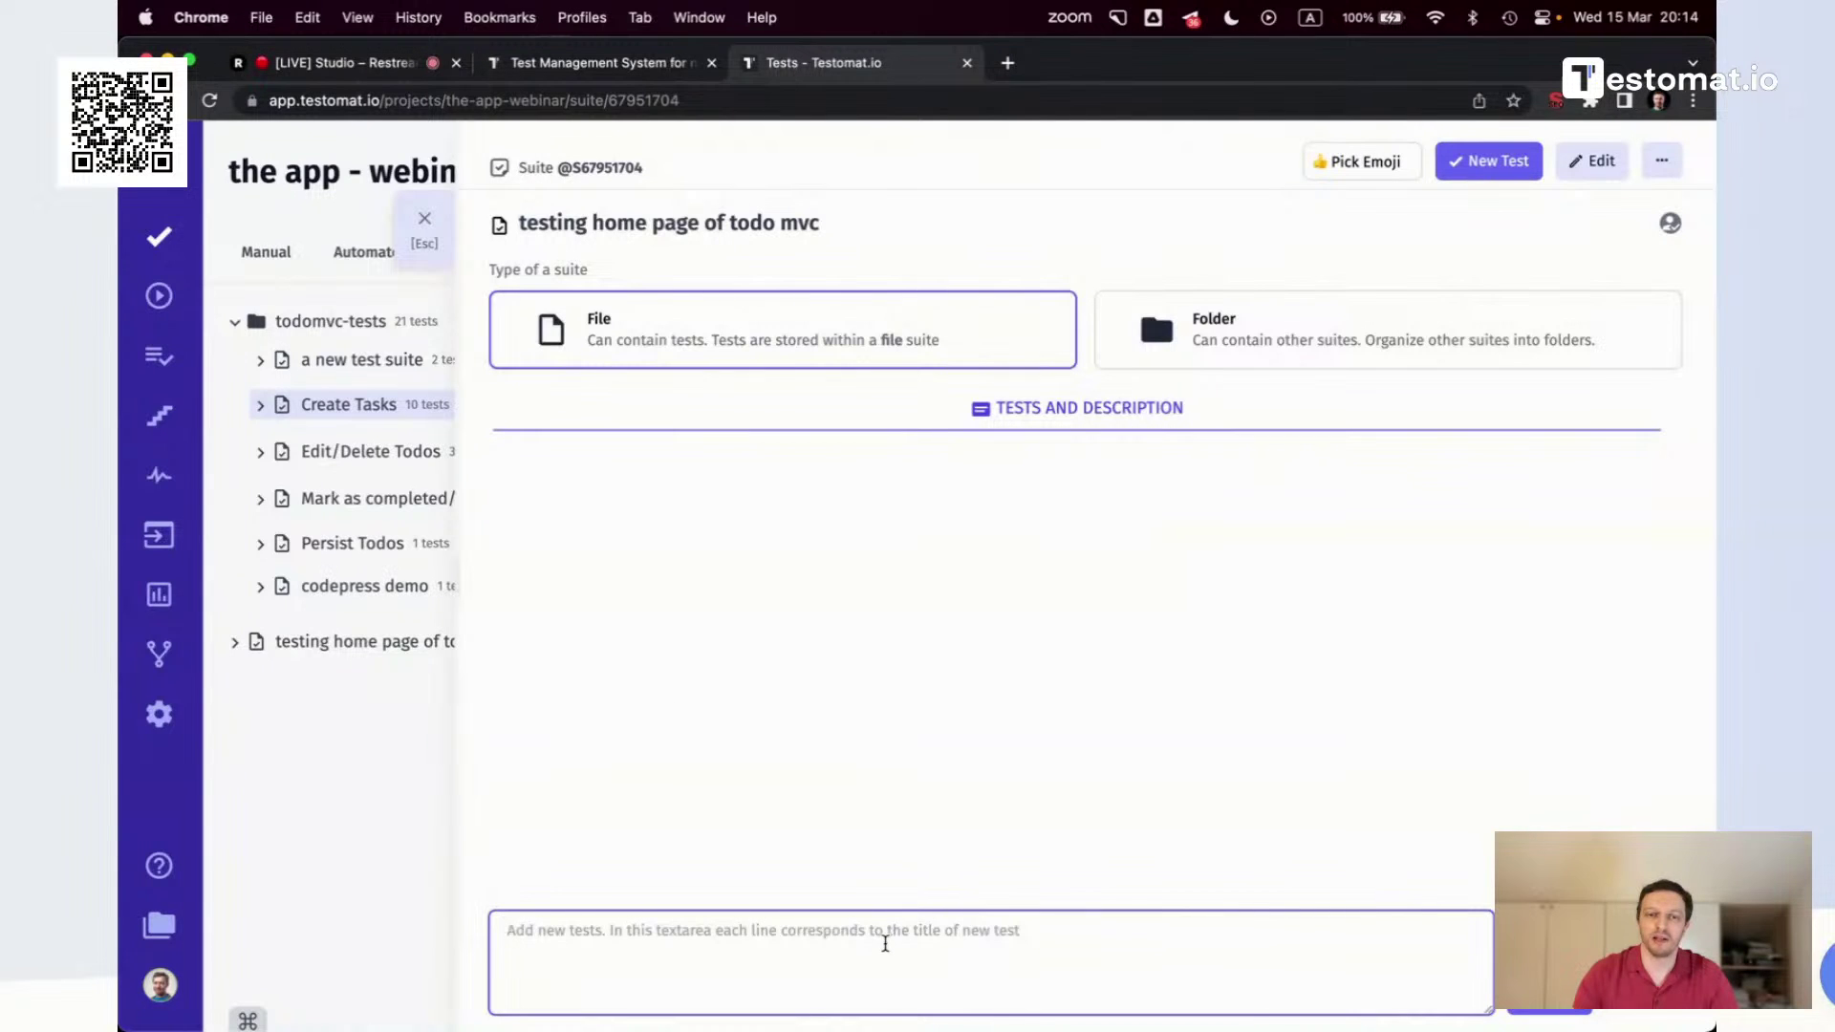
key(super+v)
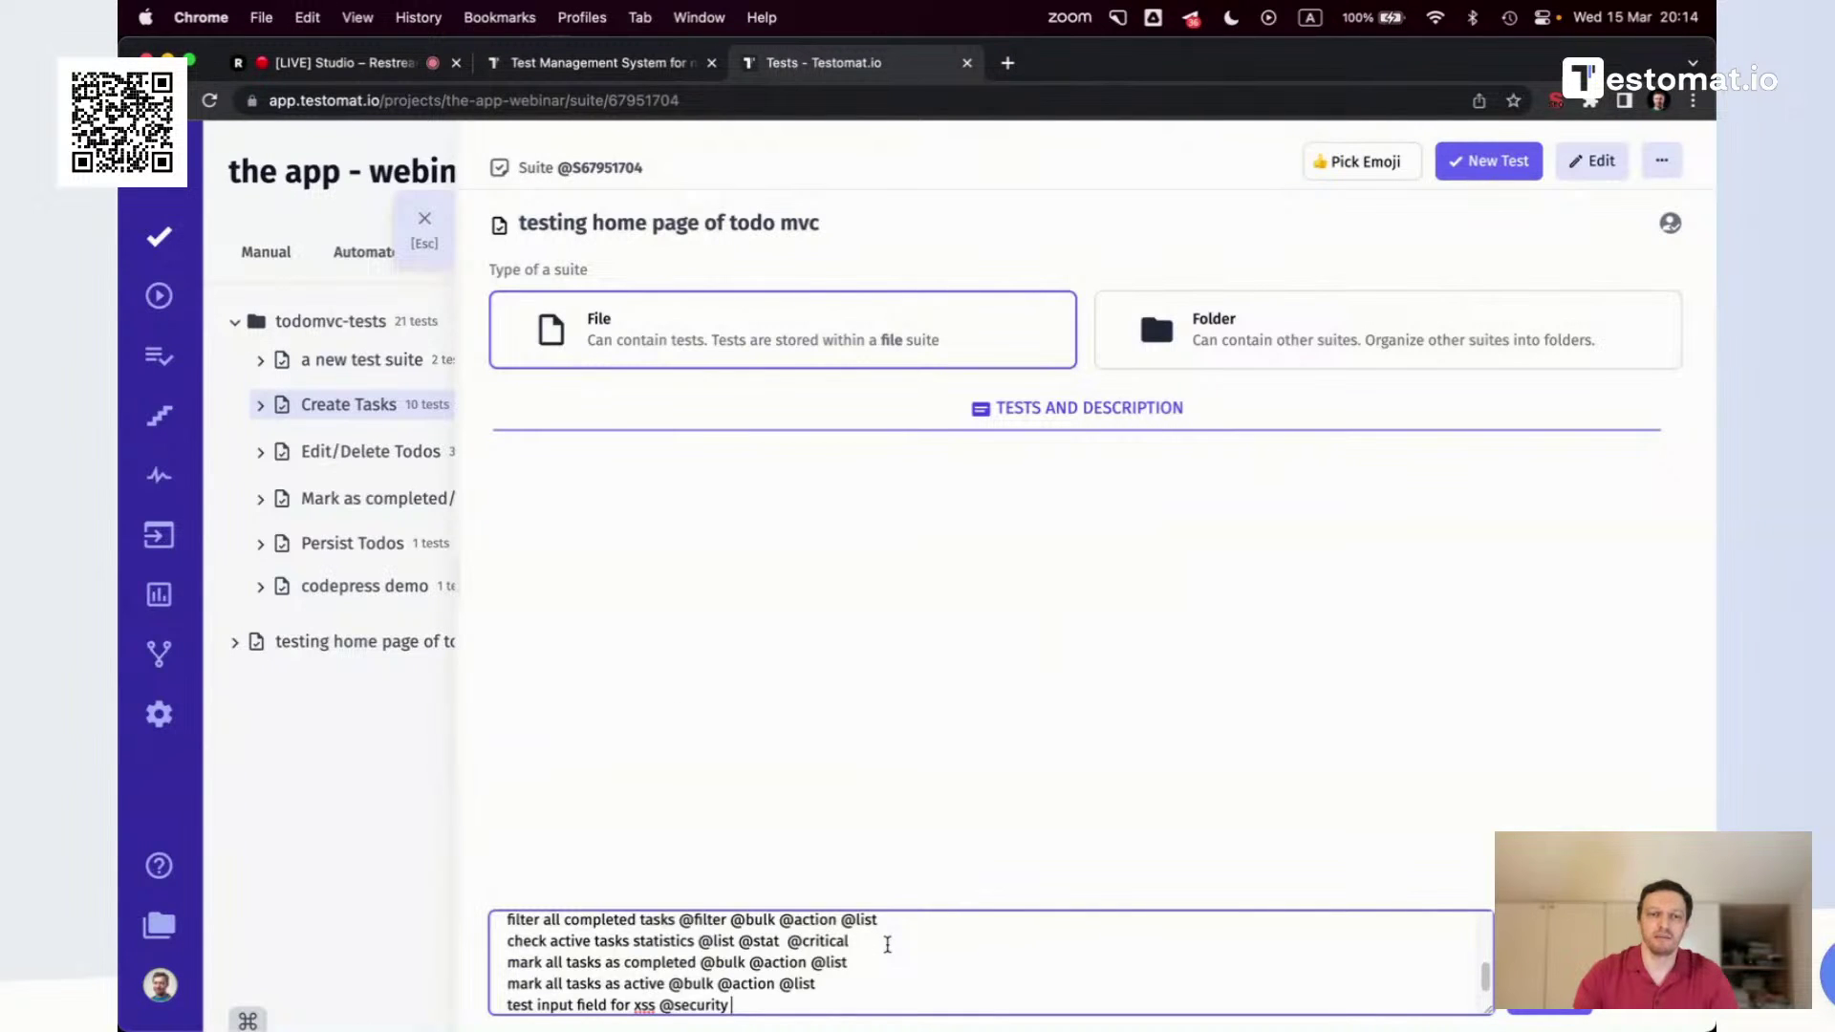
key(super+Up)
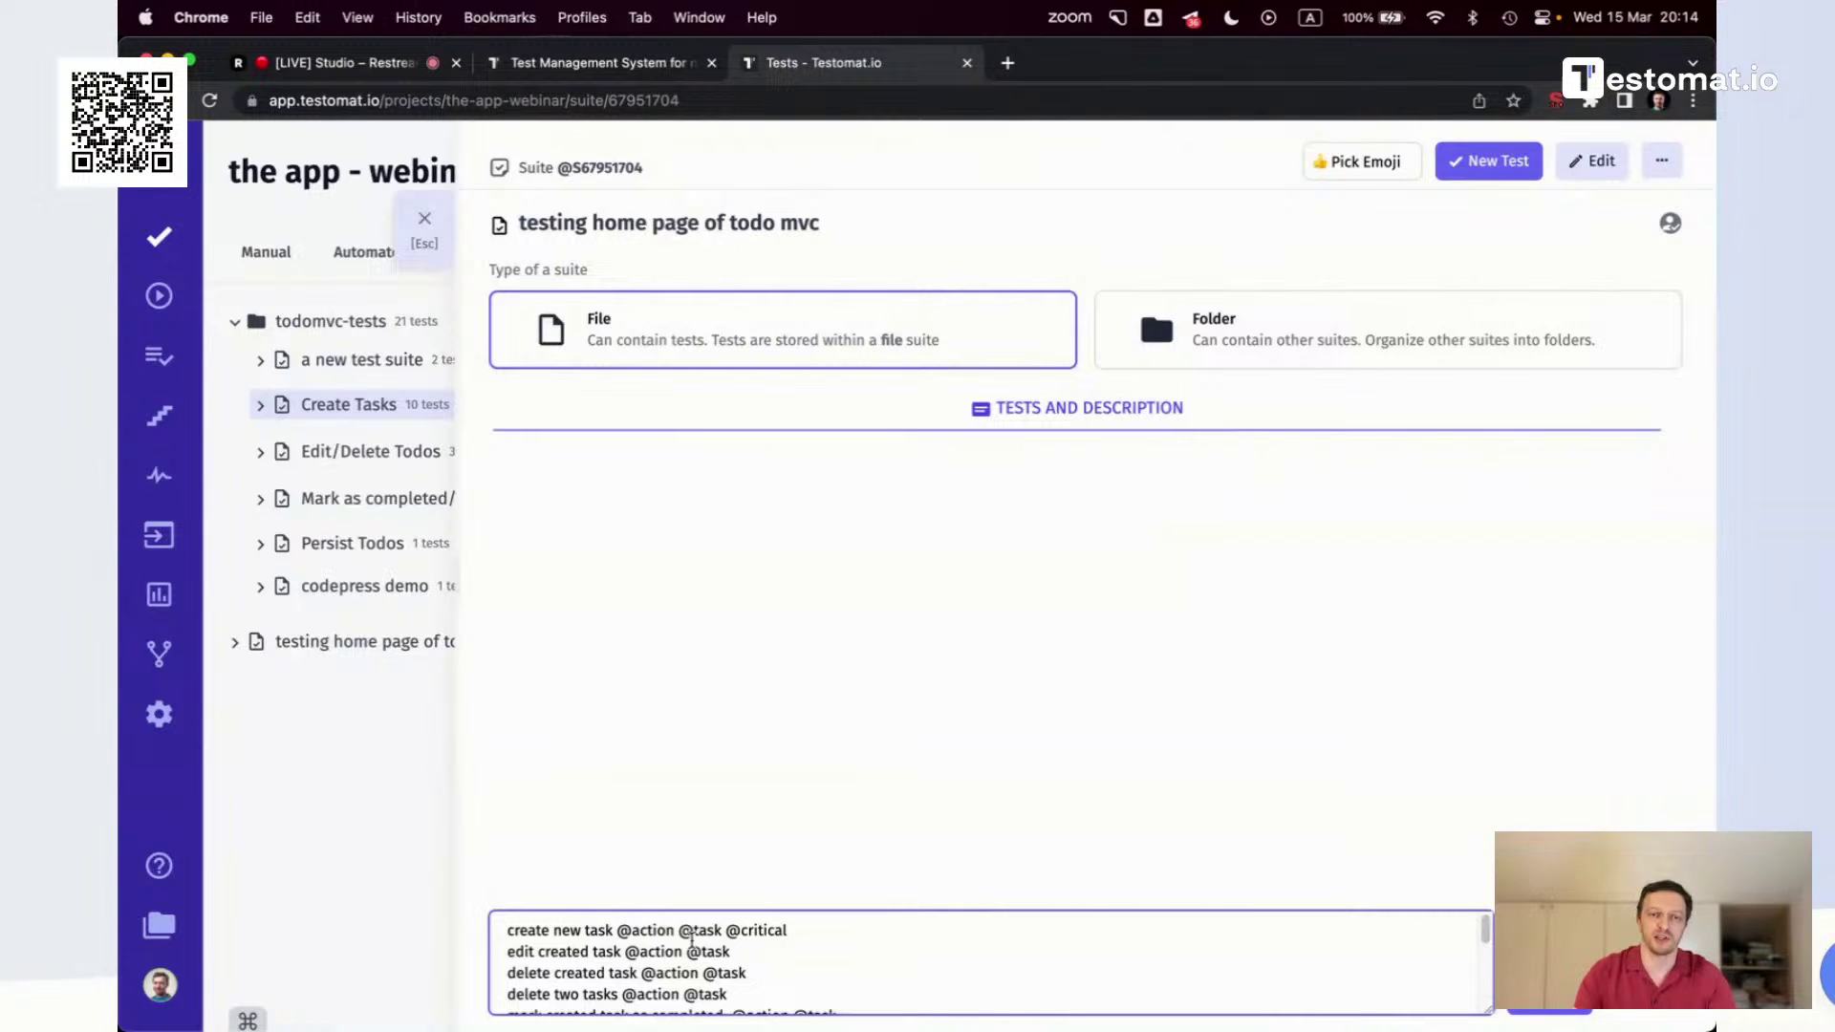
drag(615, 925, 348, 889)
drag(811, 932, 613, 920)
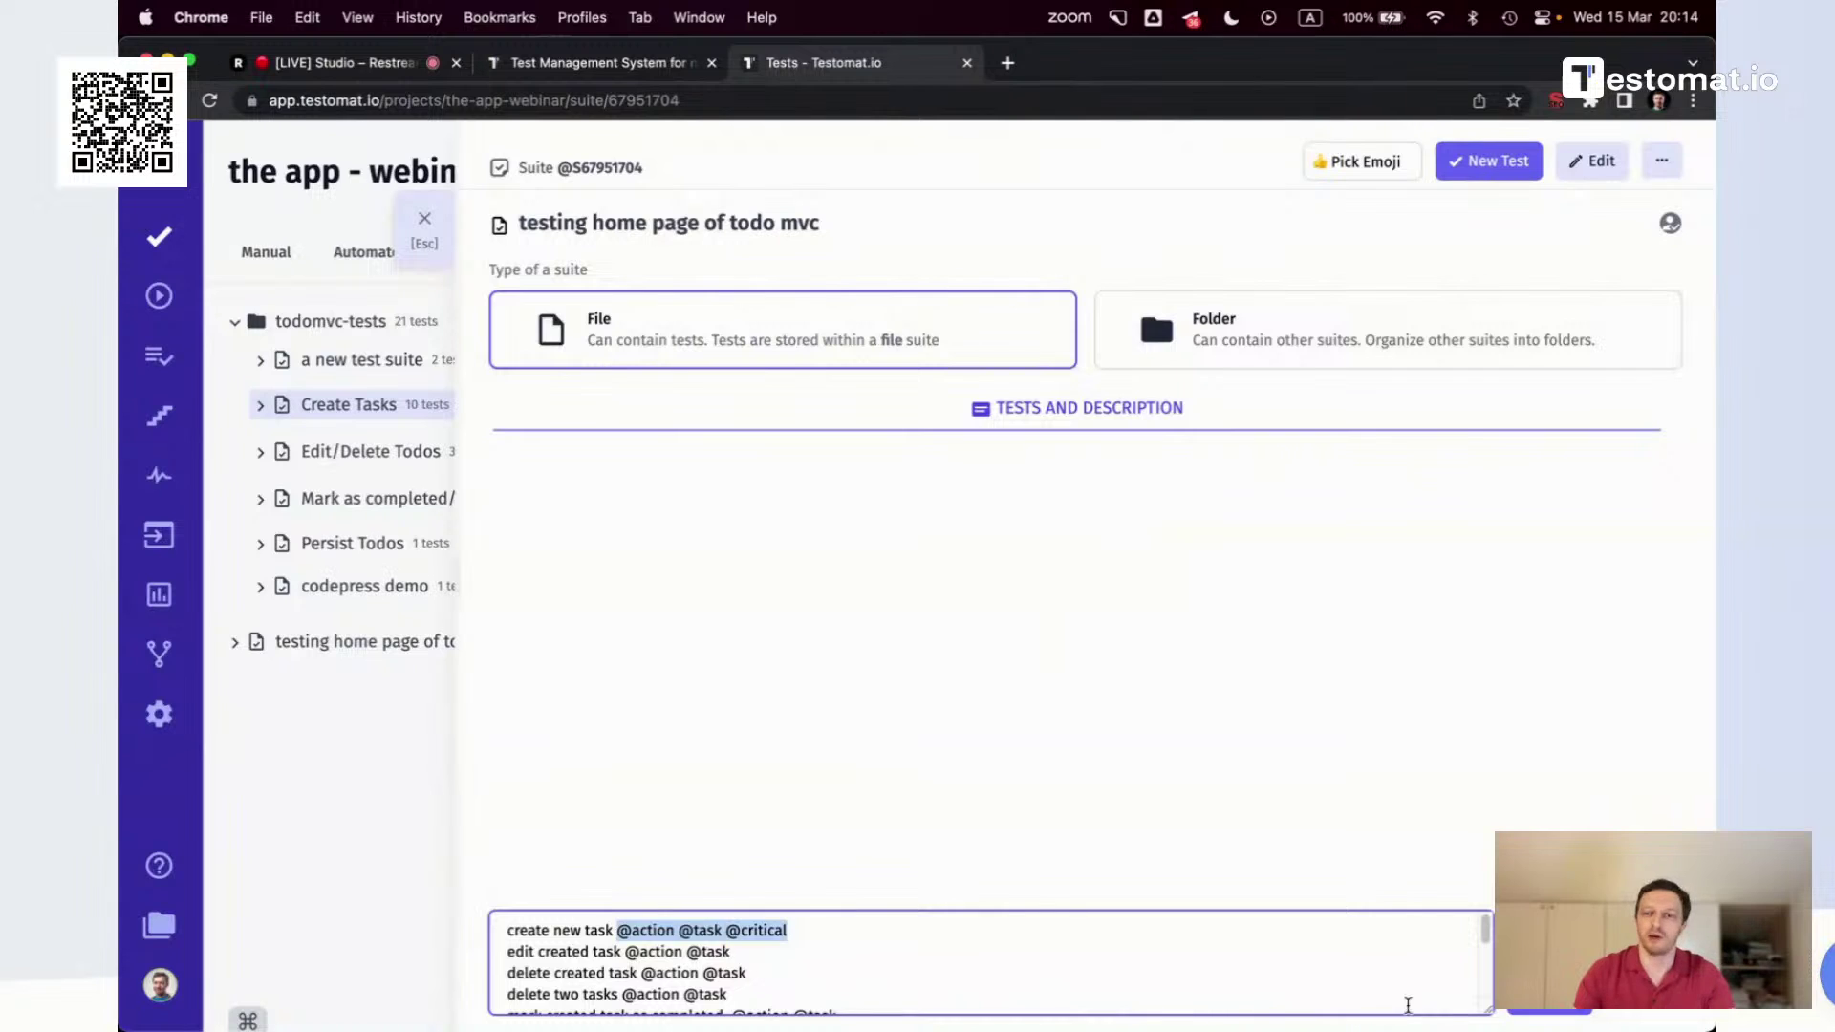
click(1549, 1000)
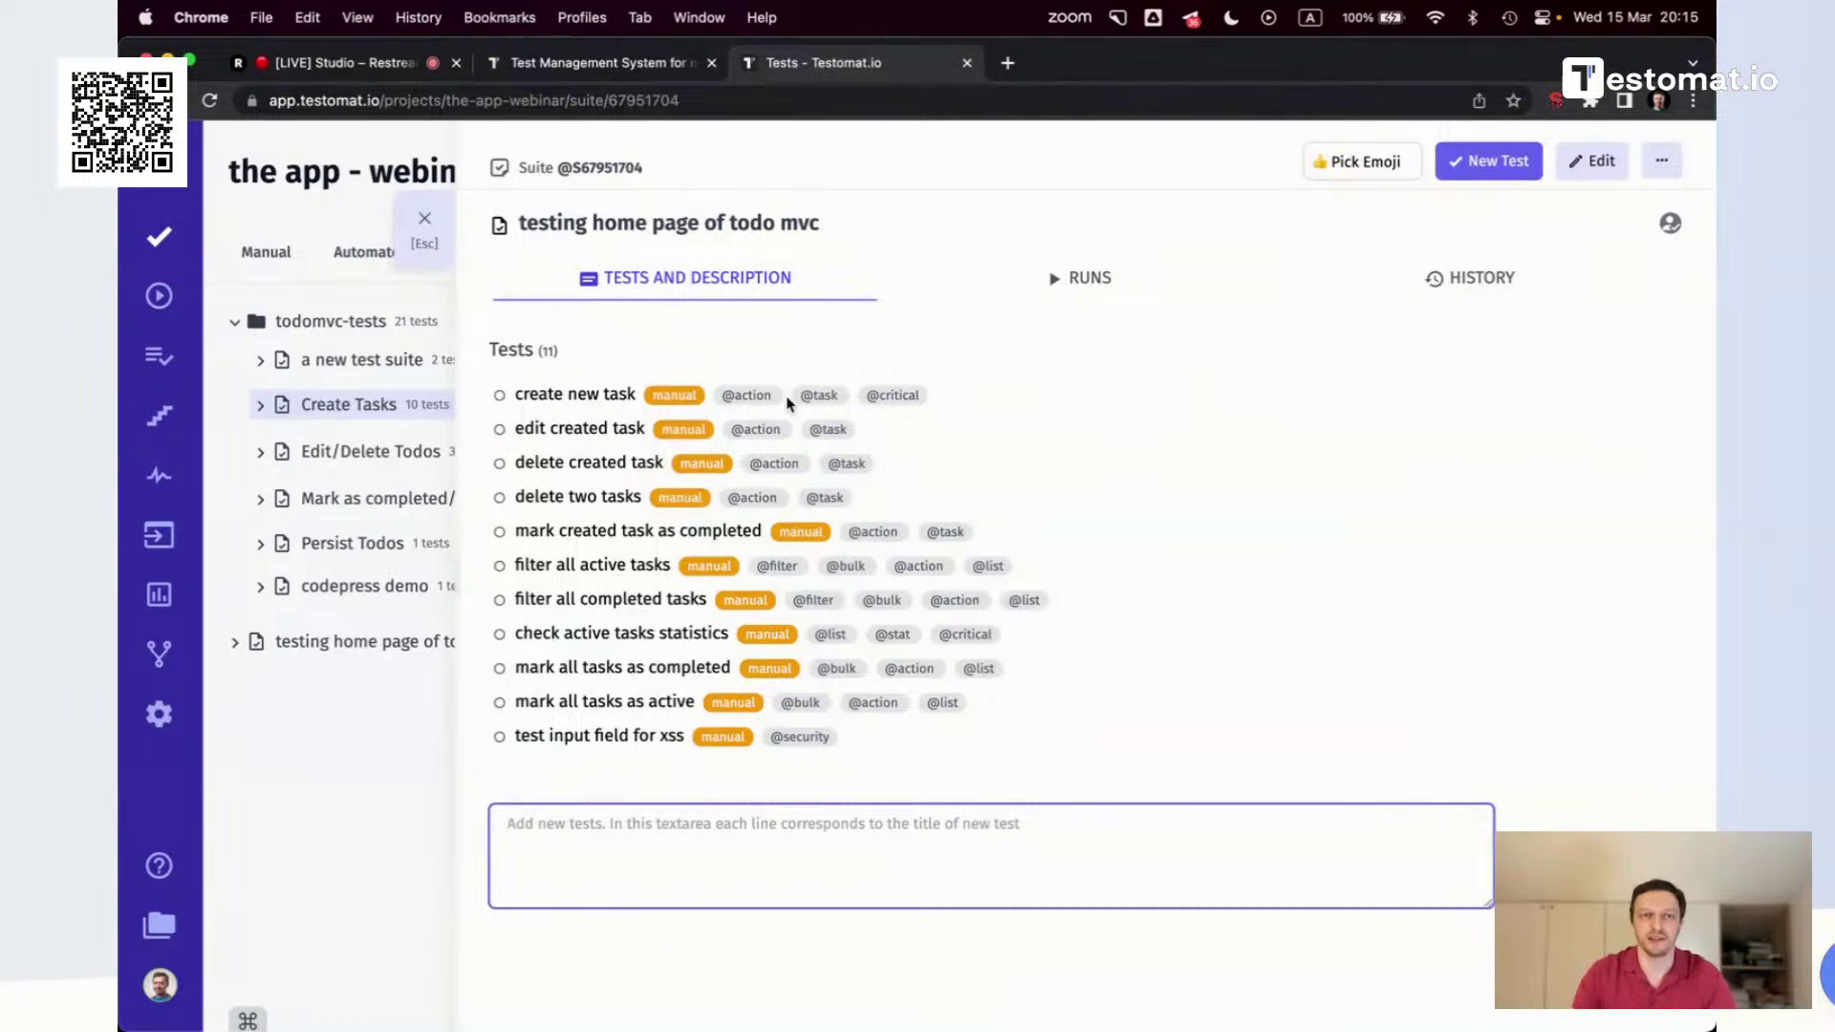
Close the suite details and expand the "testing home page of todo mvc", codepress demo and Persist Todos suites to compare manual and automated tests
click(424, 218)
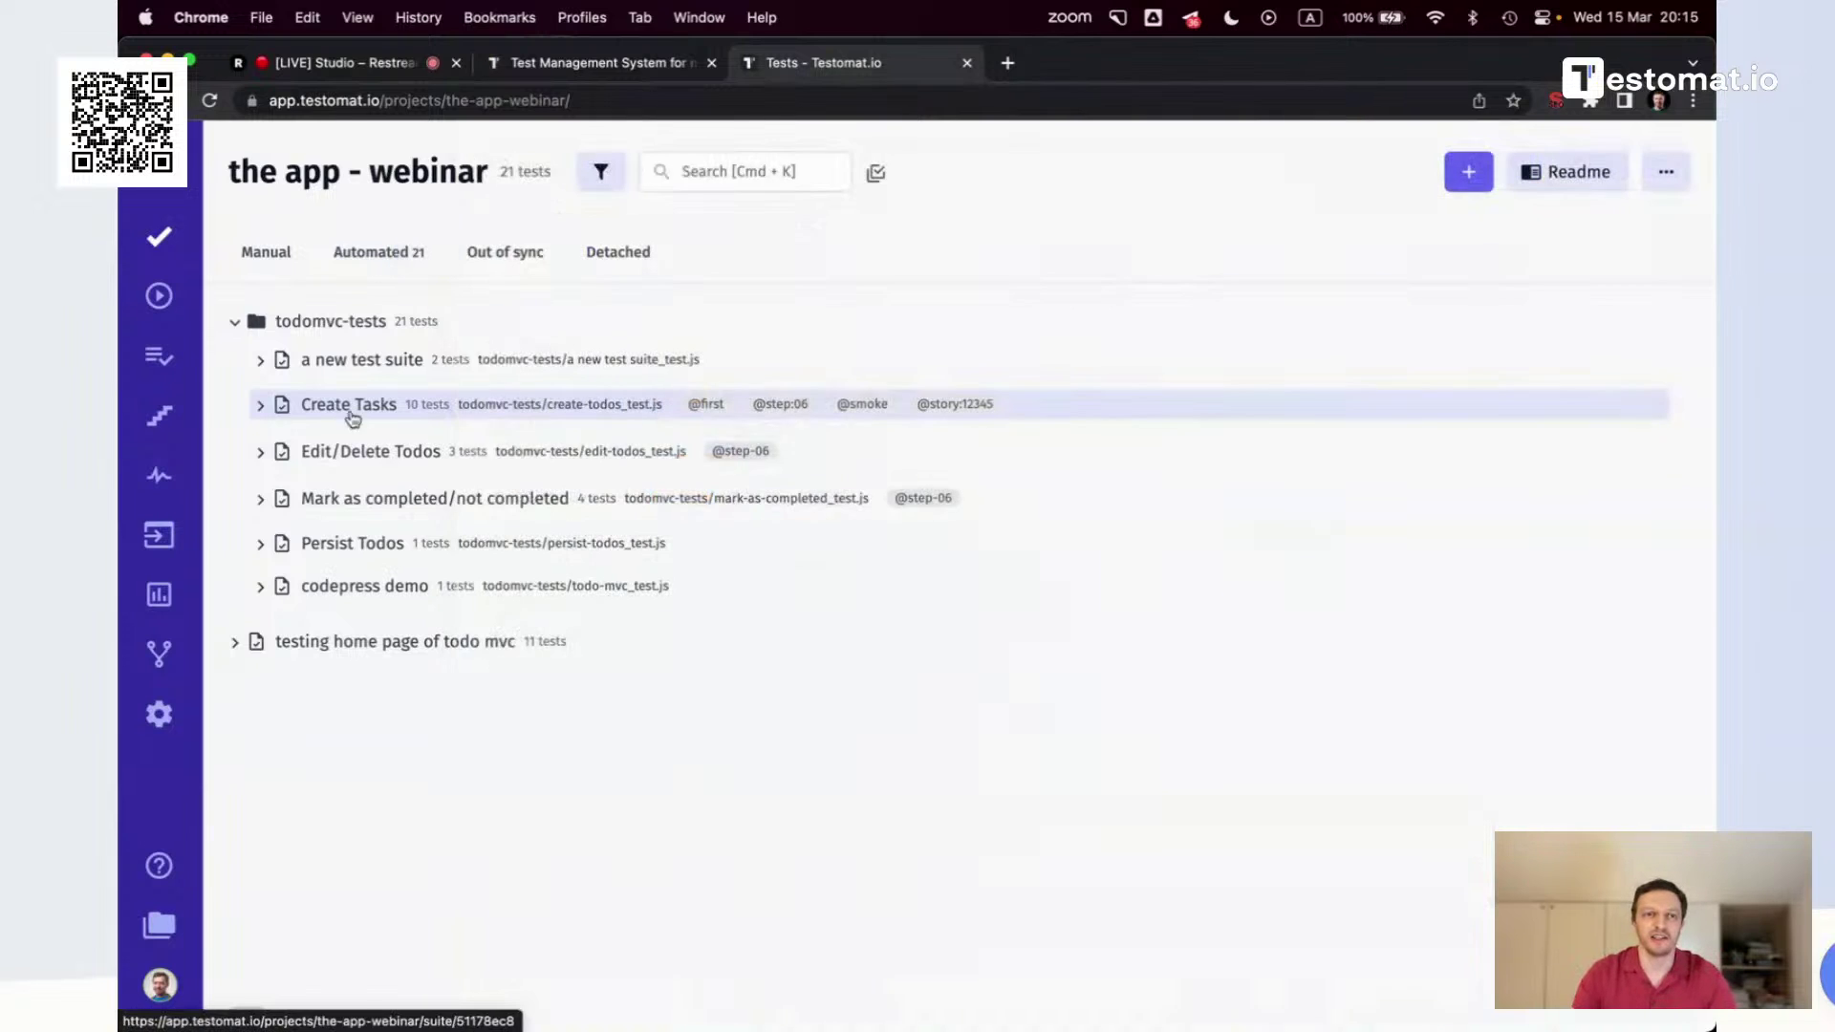
click(255, 645)
click(260, 586)
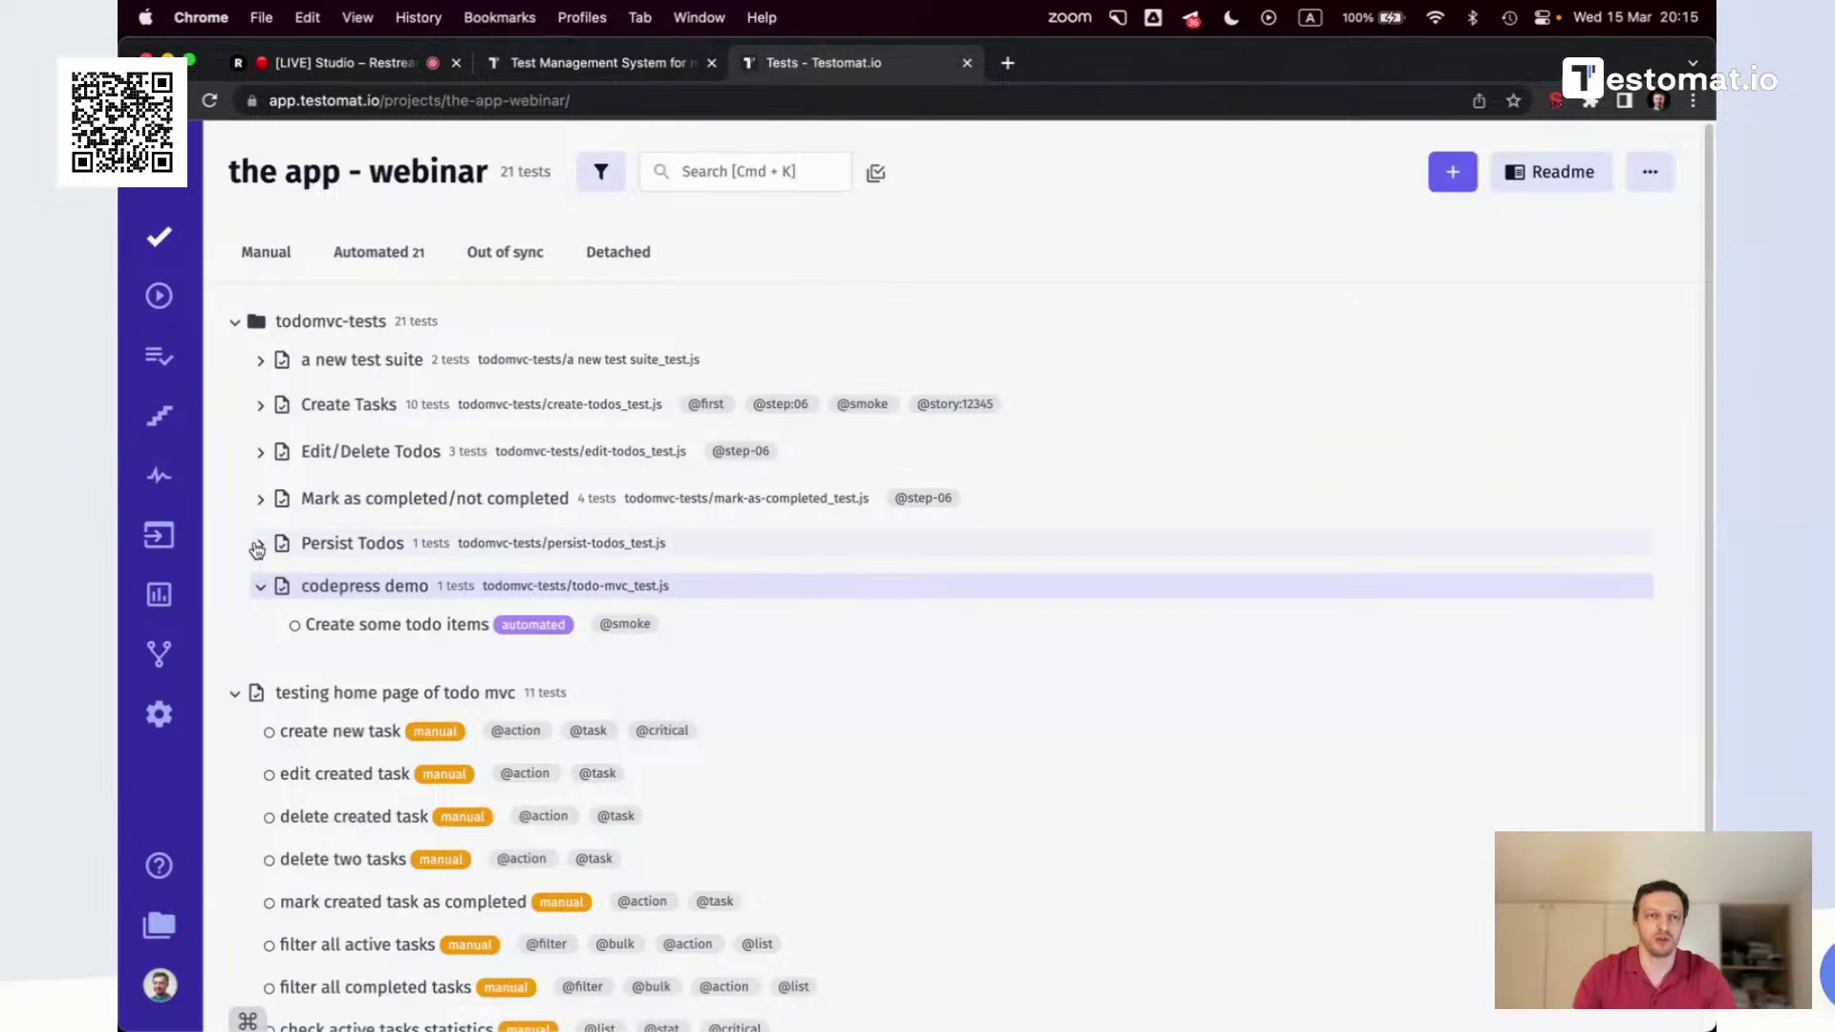
click(259, 547)
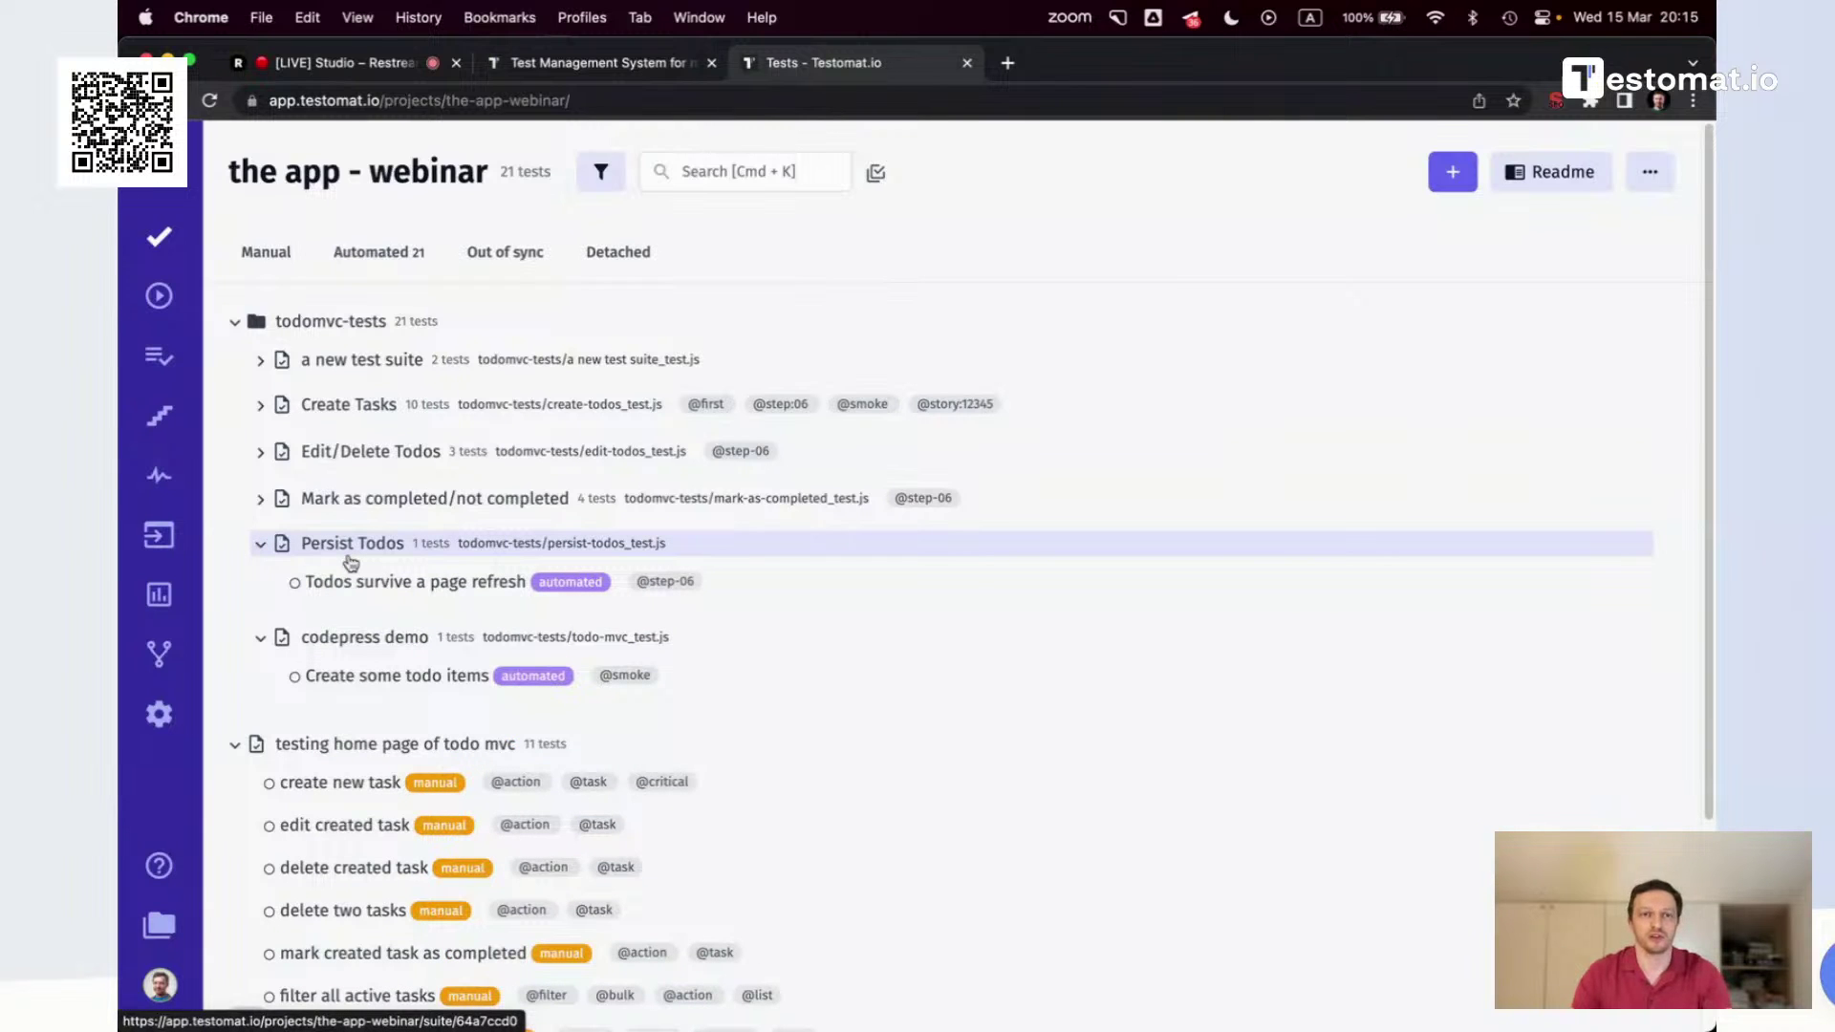
scroll(428, 582, down, 3)
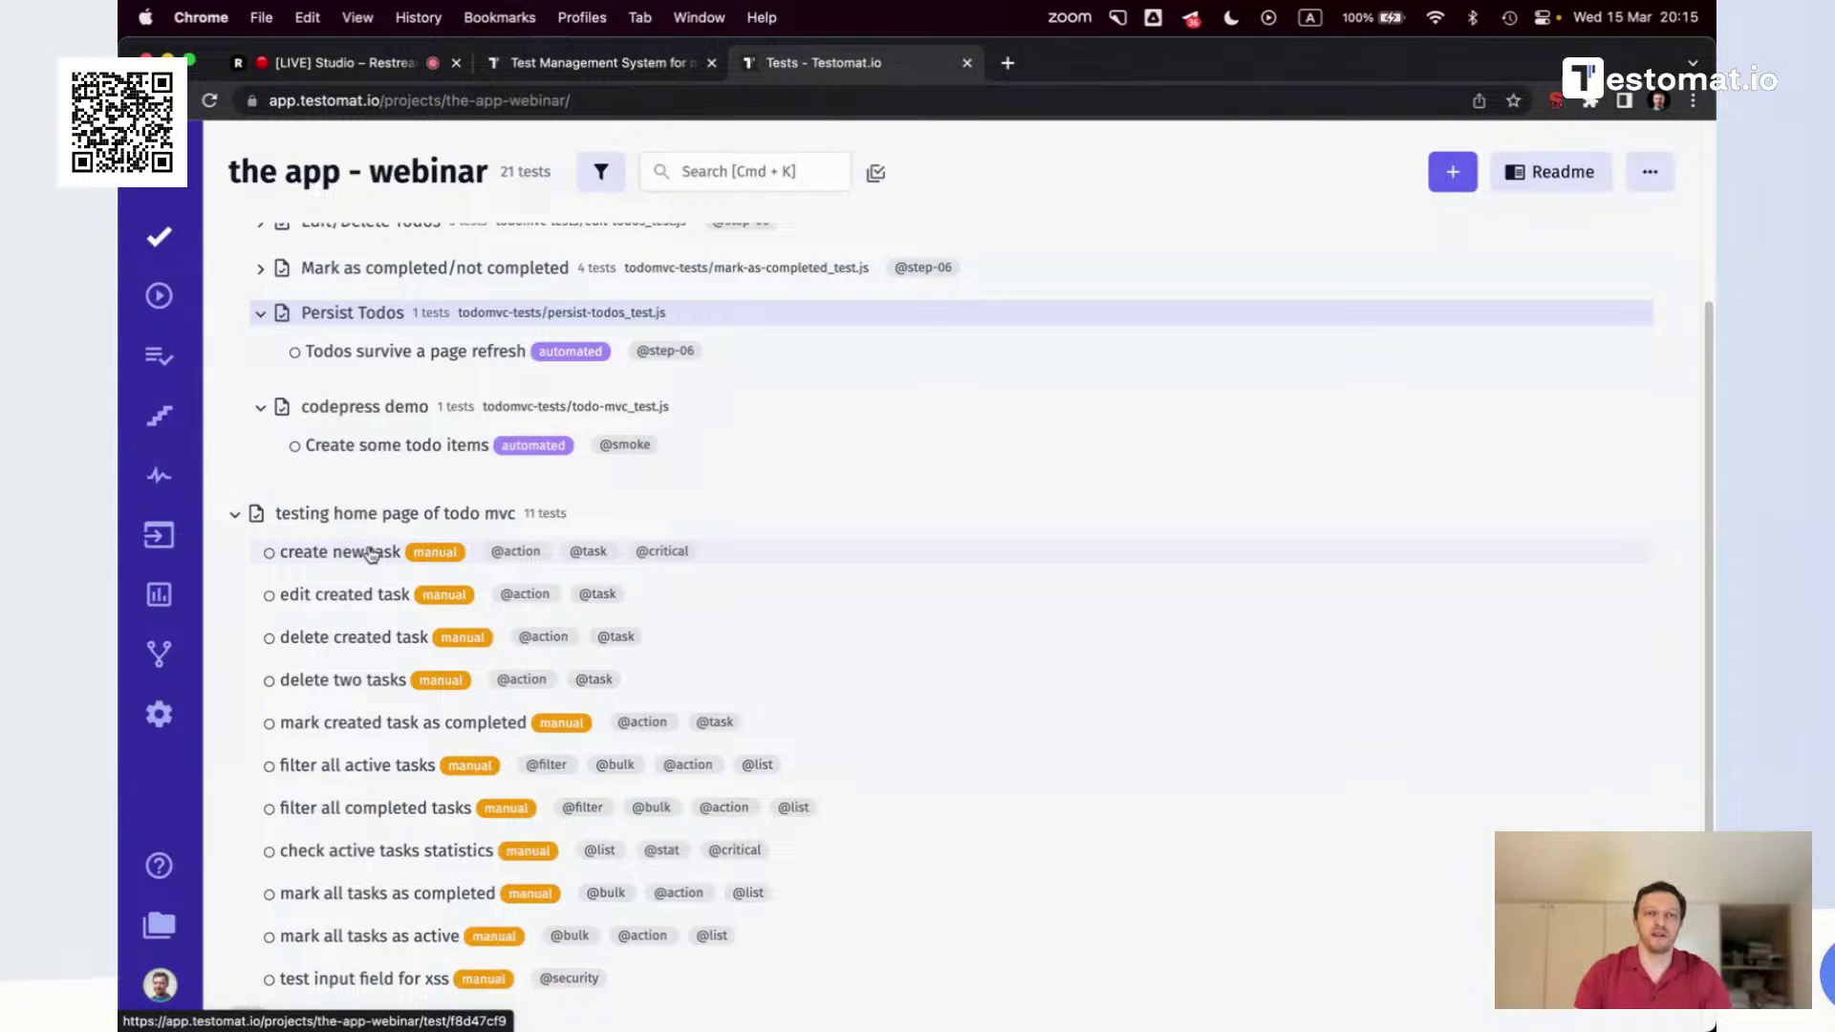
Set the priority of the "create new task" test to critical and of "edit created task" to important
click(371, 556)
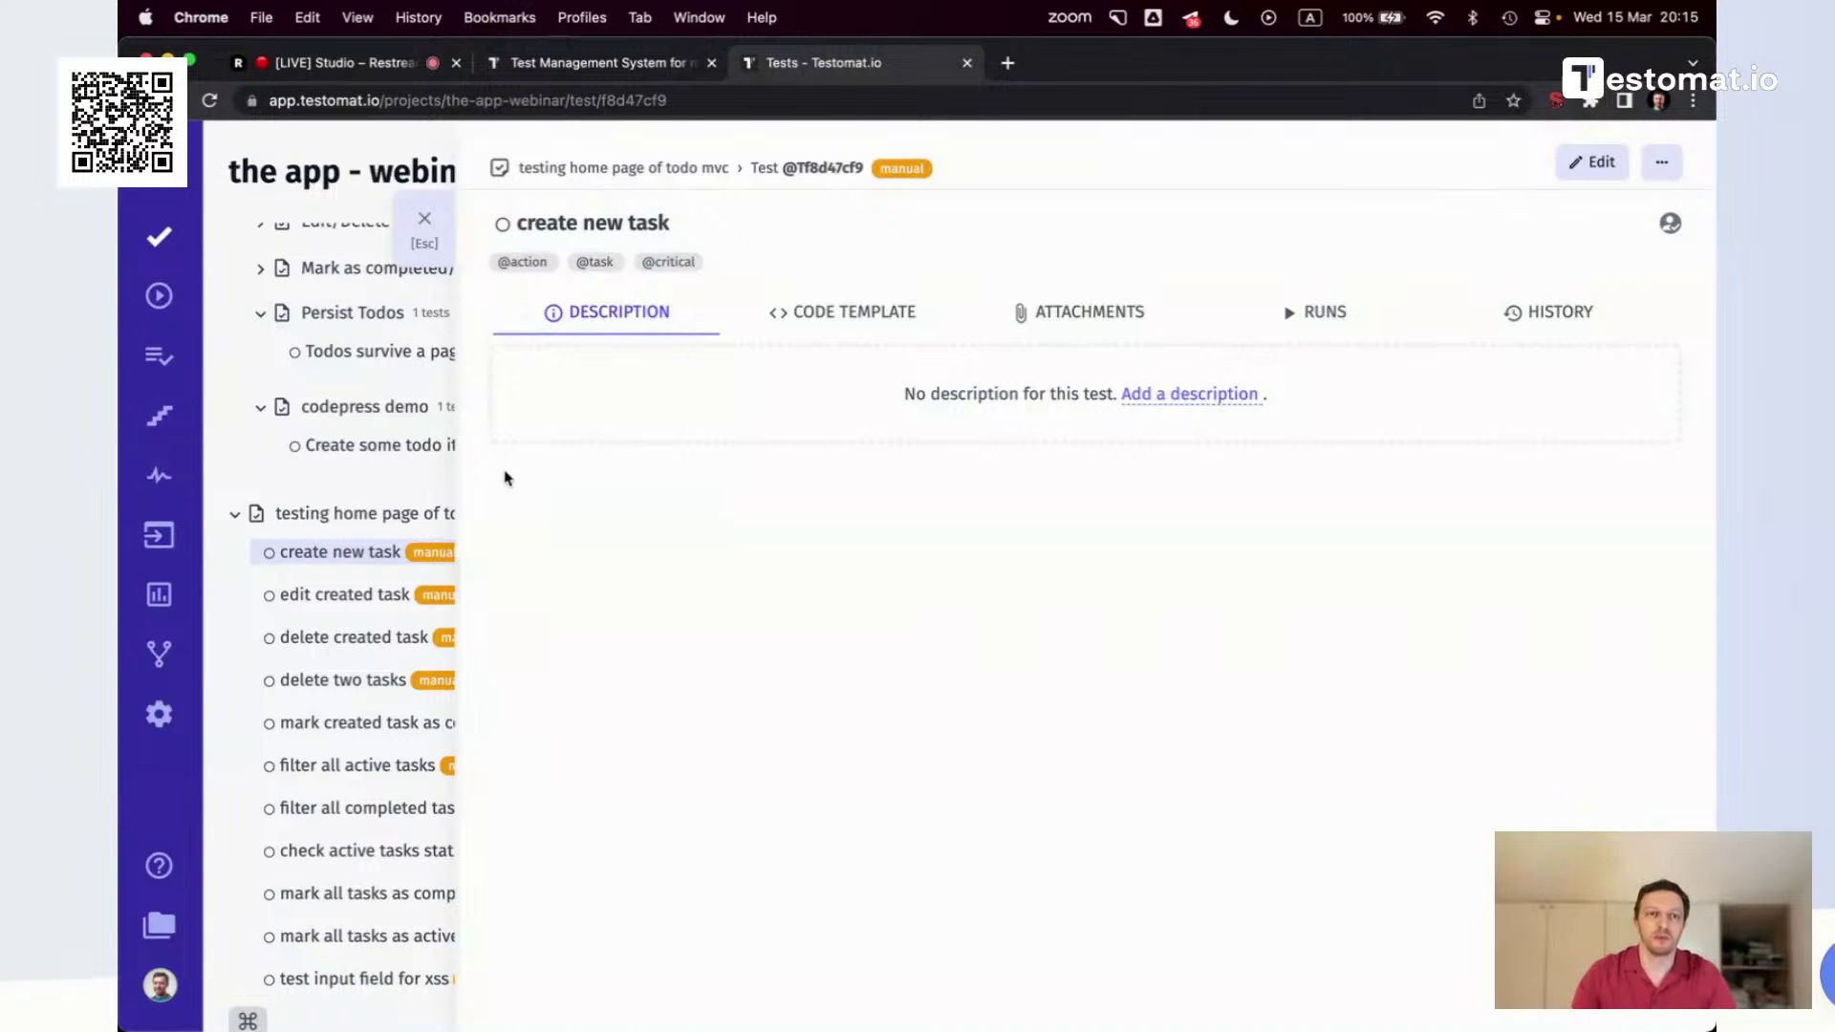
drag(457, 449, 573, 452)
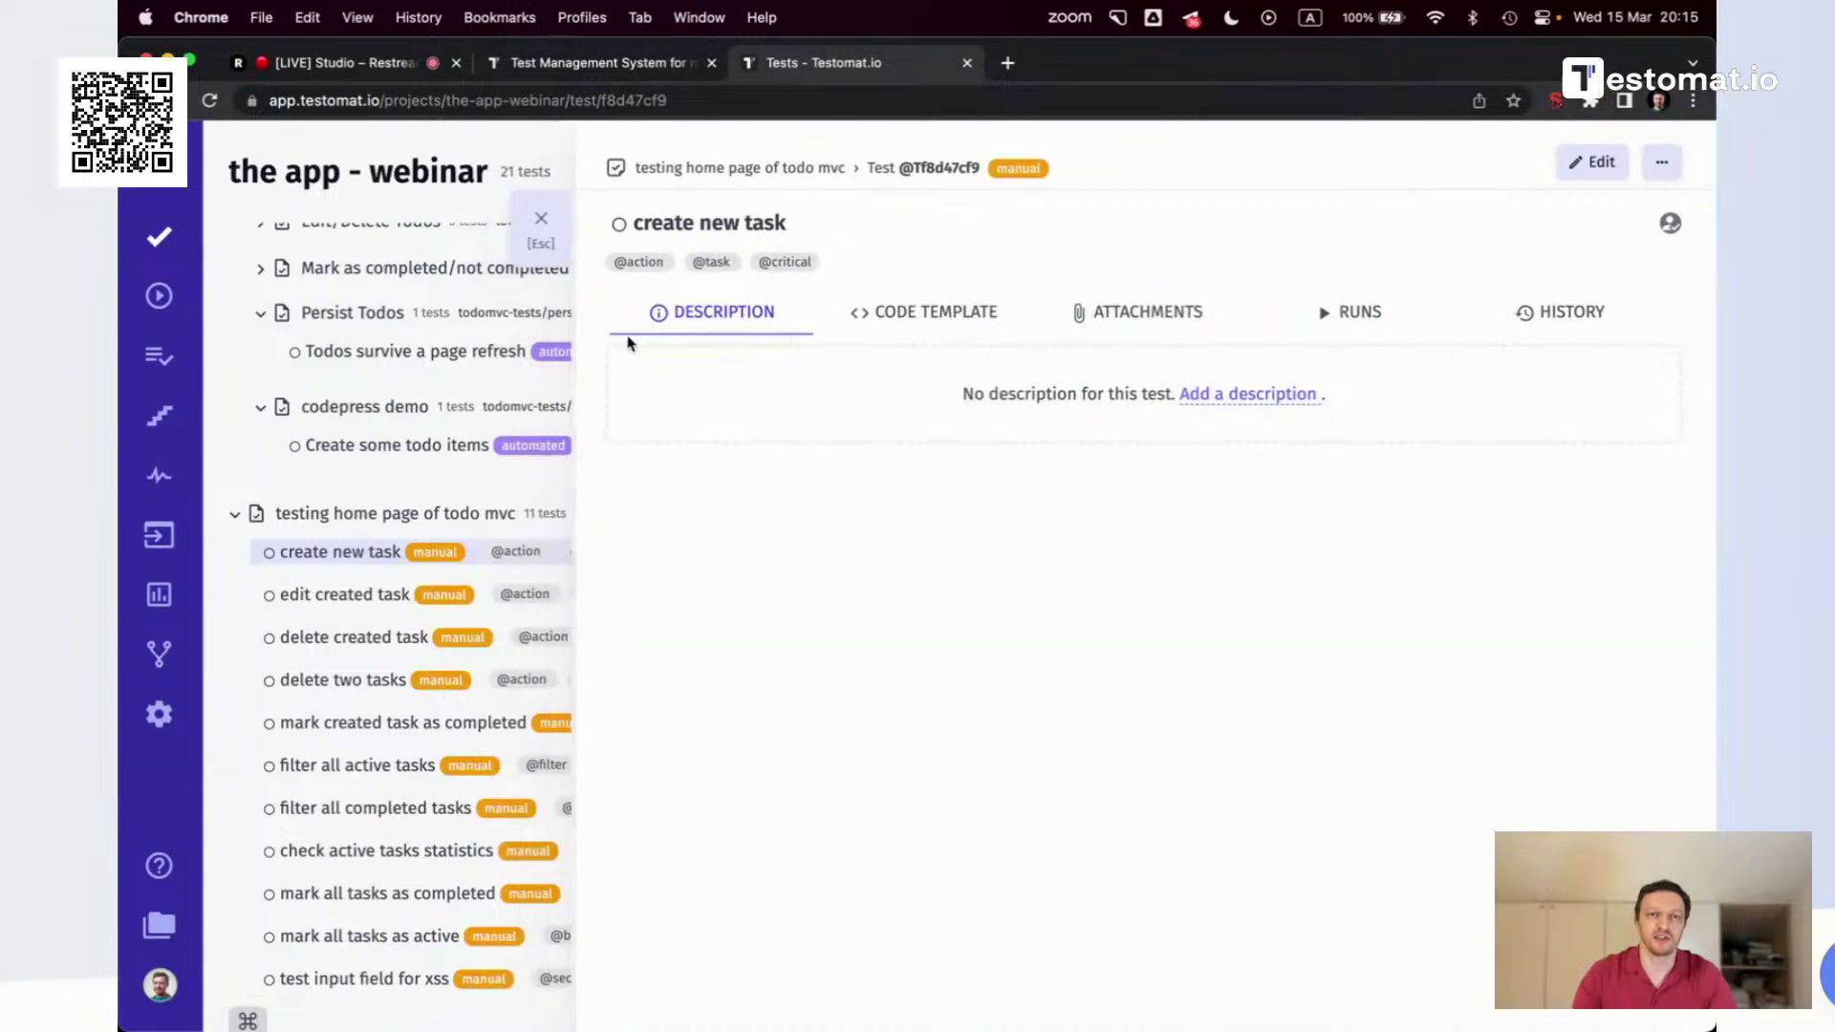
click(619, 224)
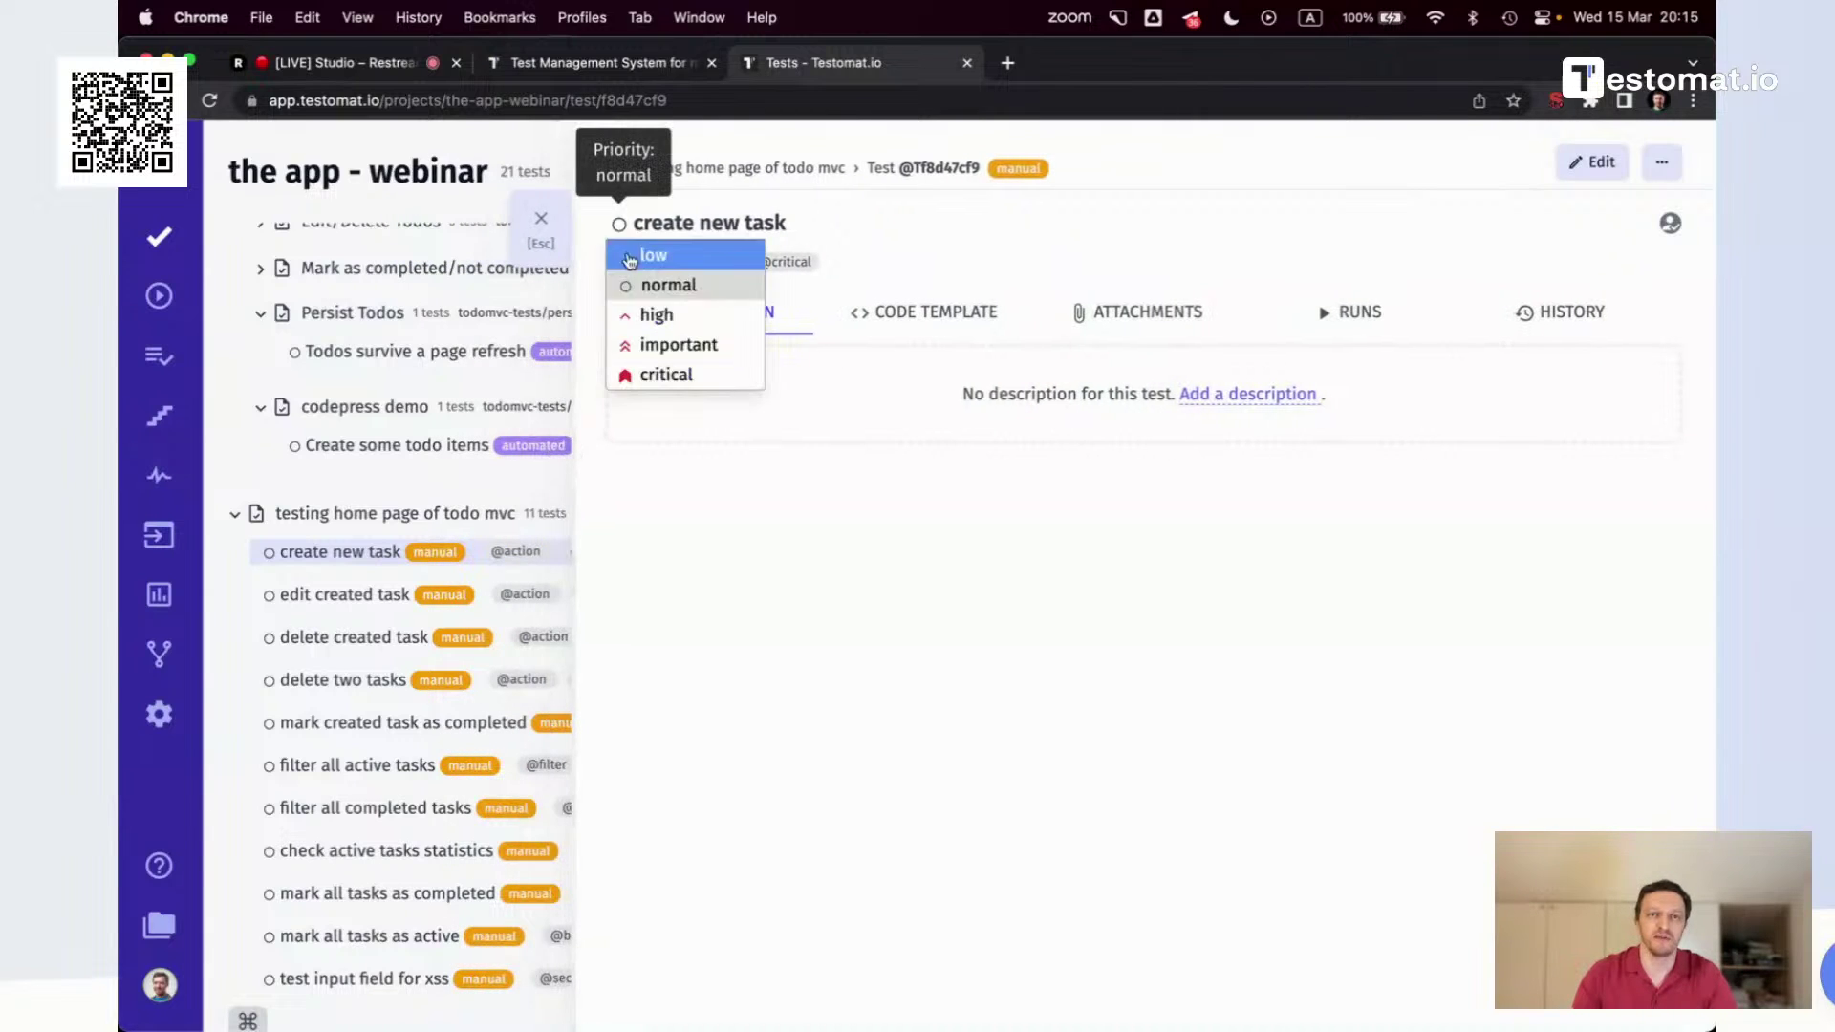
click(666, 375)
click(382, 595)
click(611, 224)
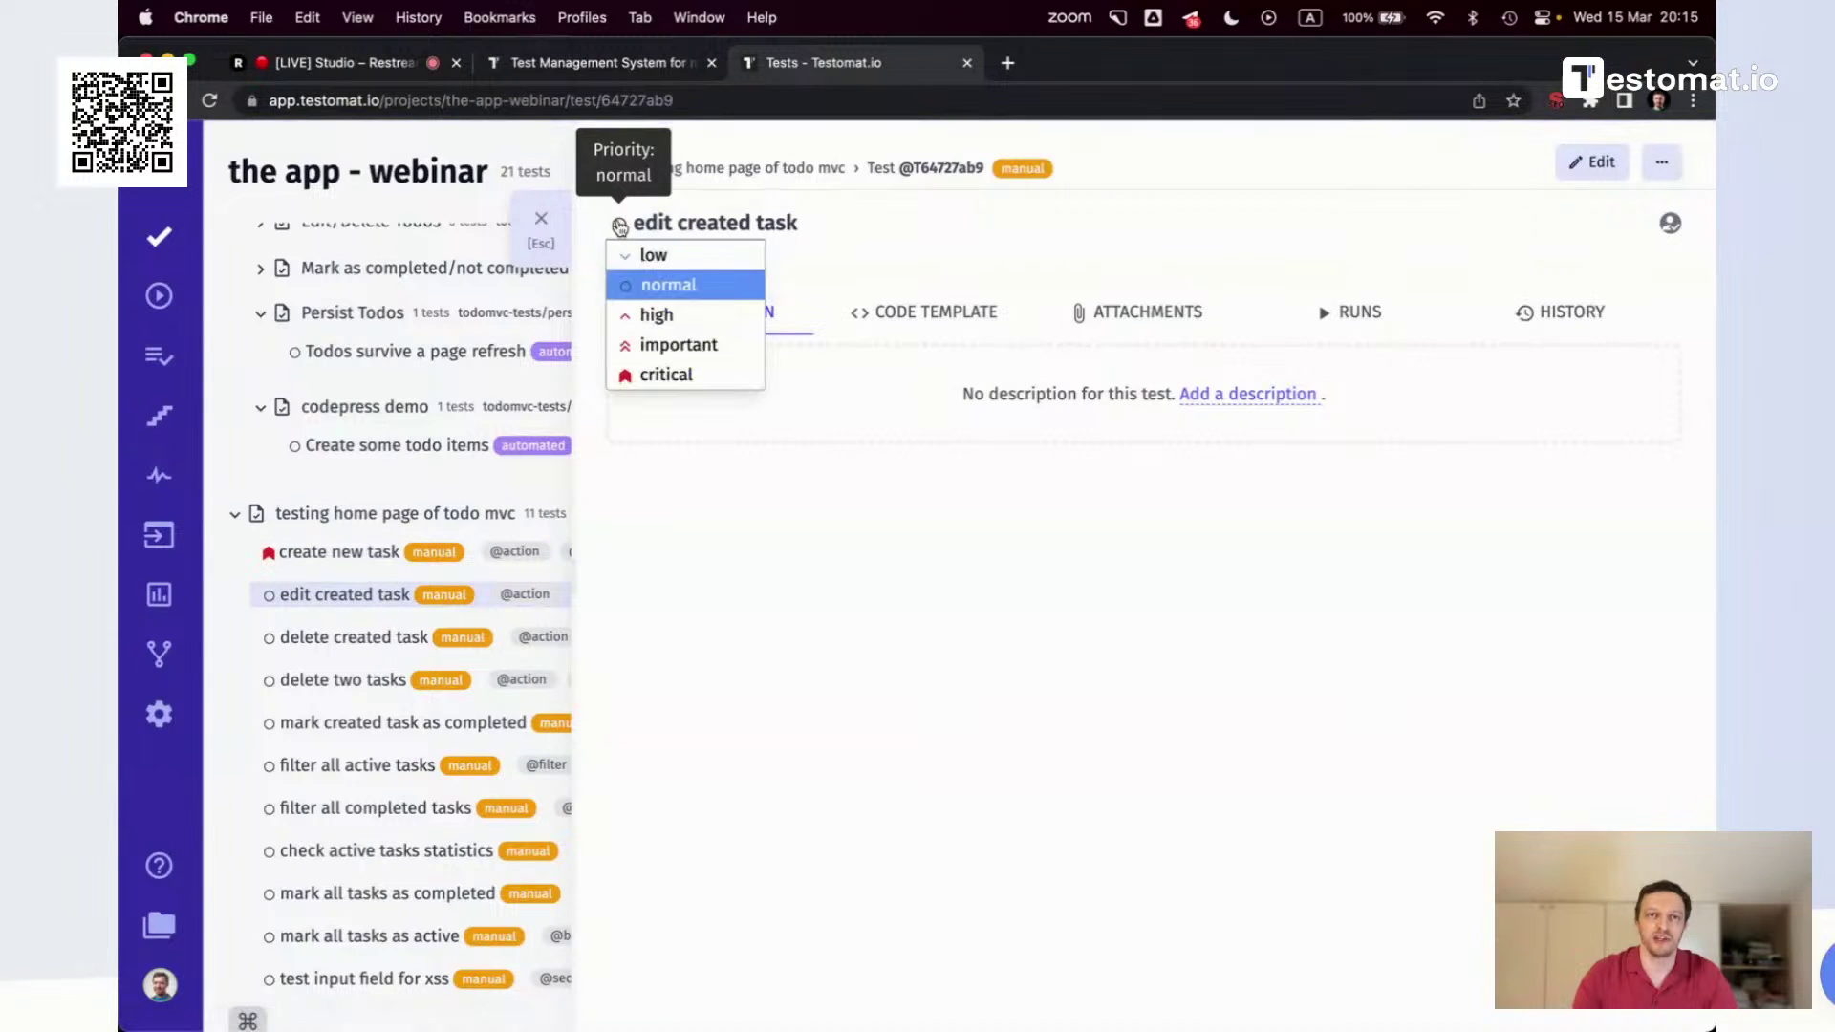
click(684, 344)
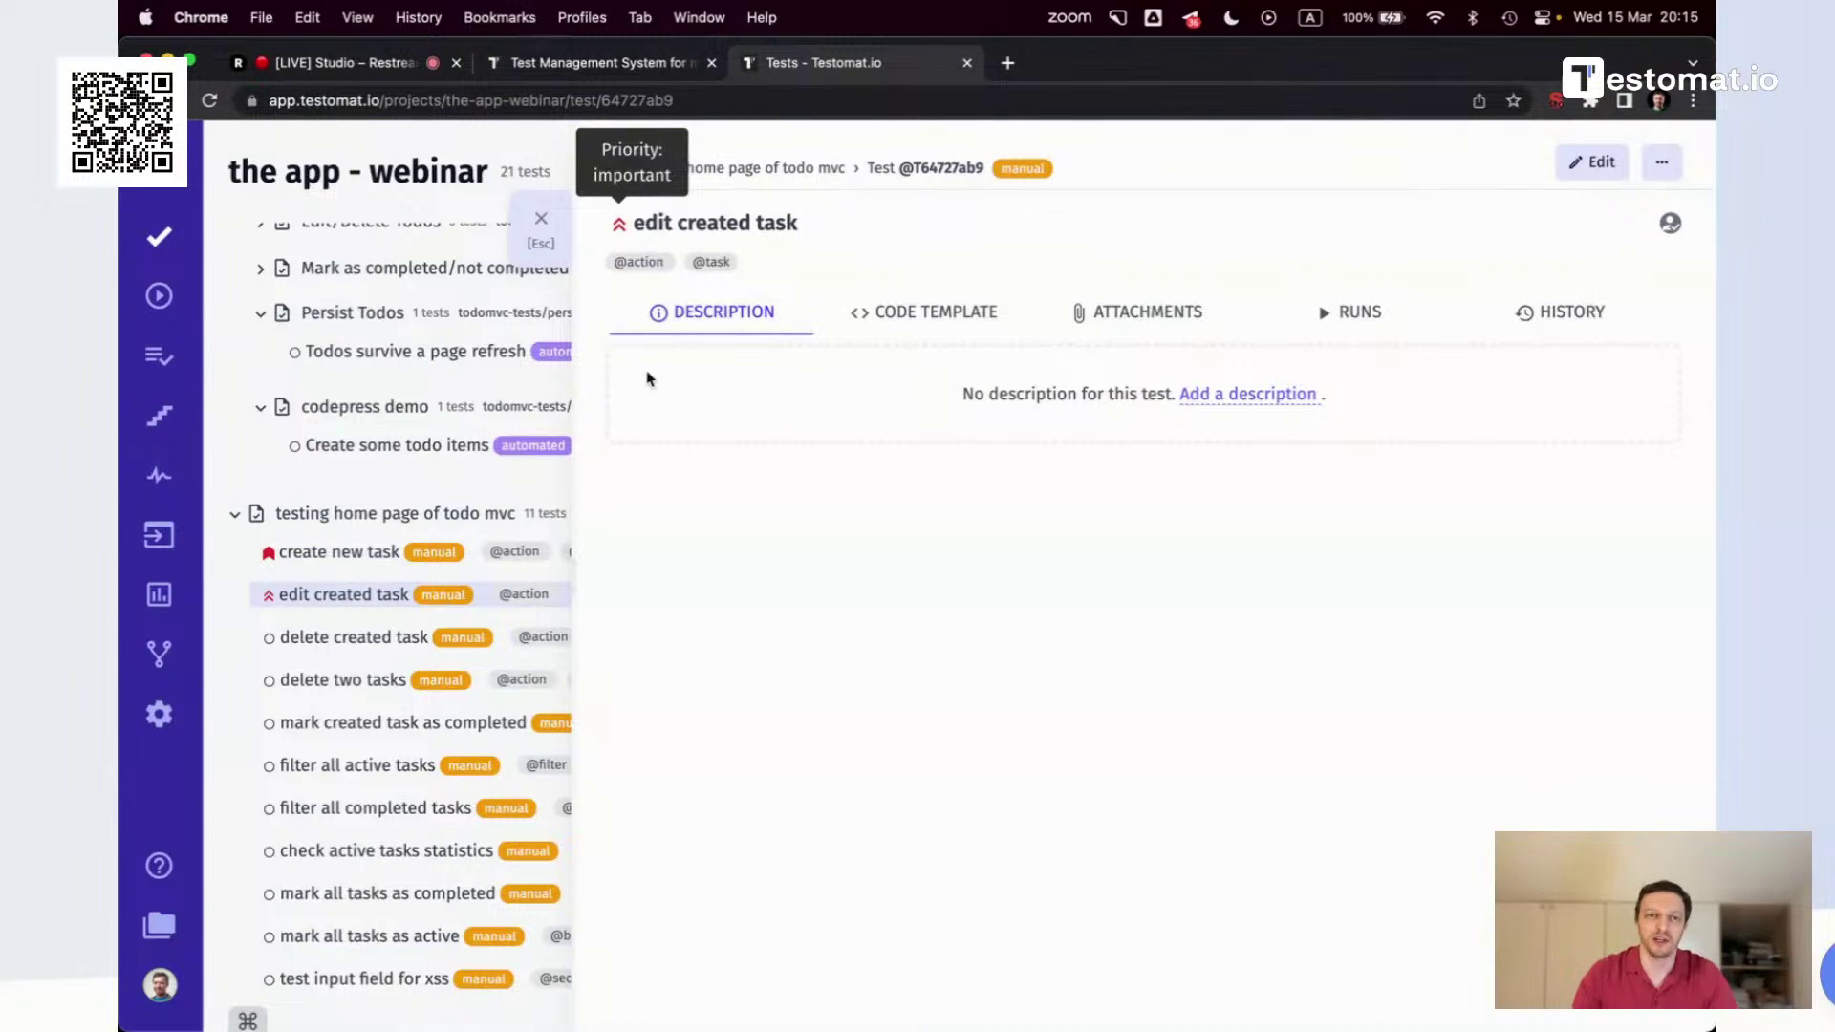
Start a description for the "create new task" test with the suggested step I open page "123"
click(380, 556)
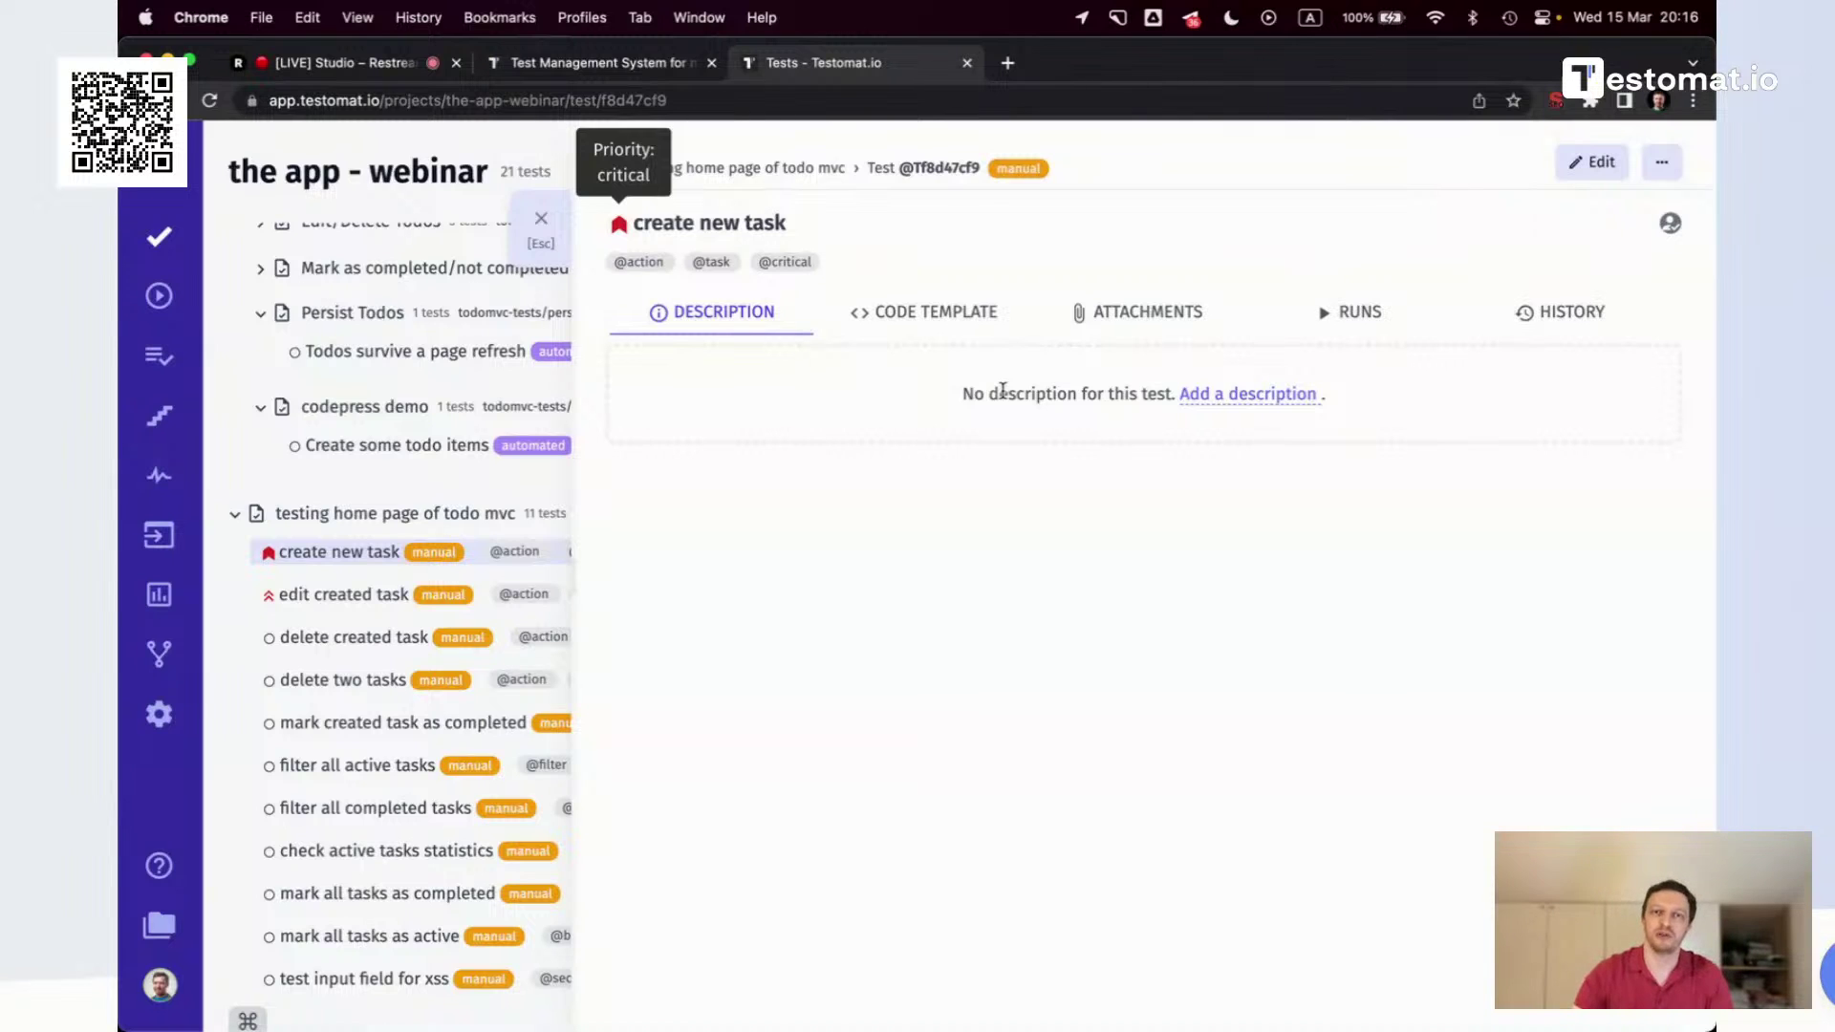
click(1291, 395)
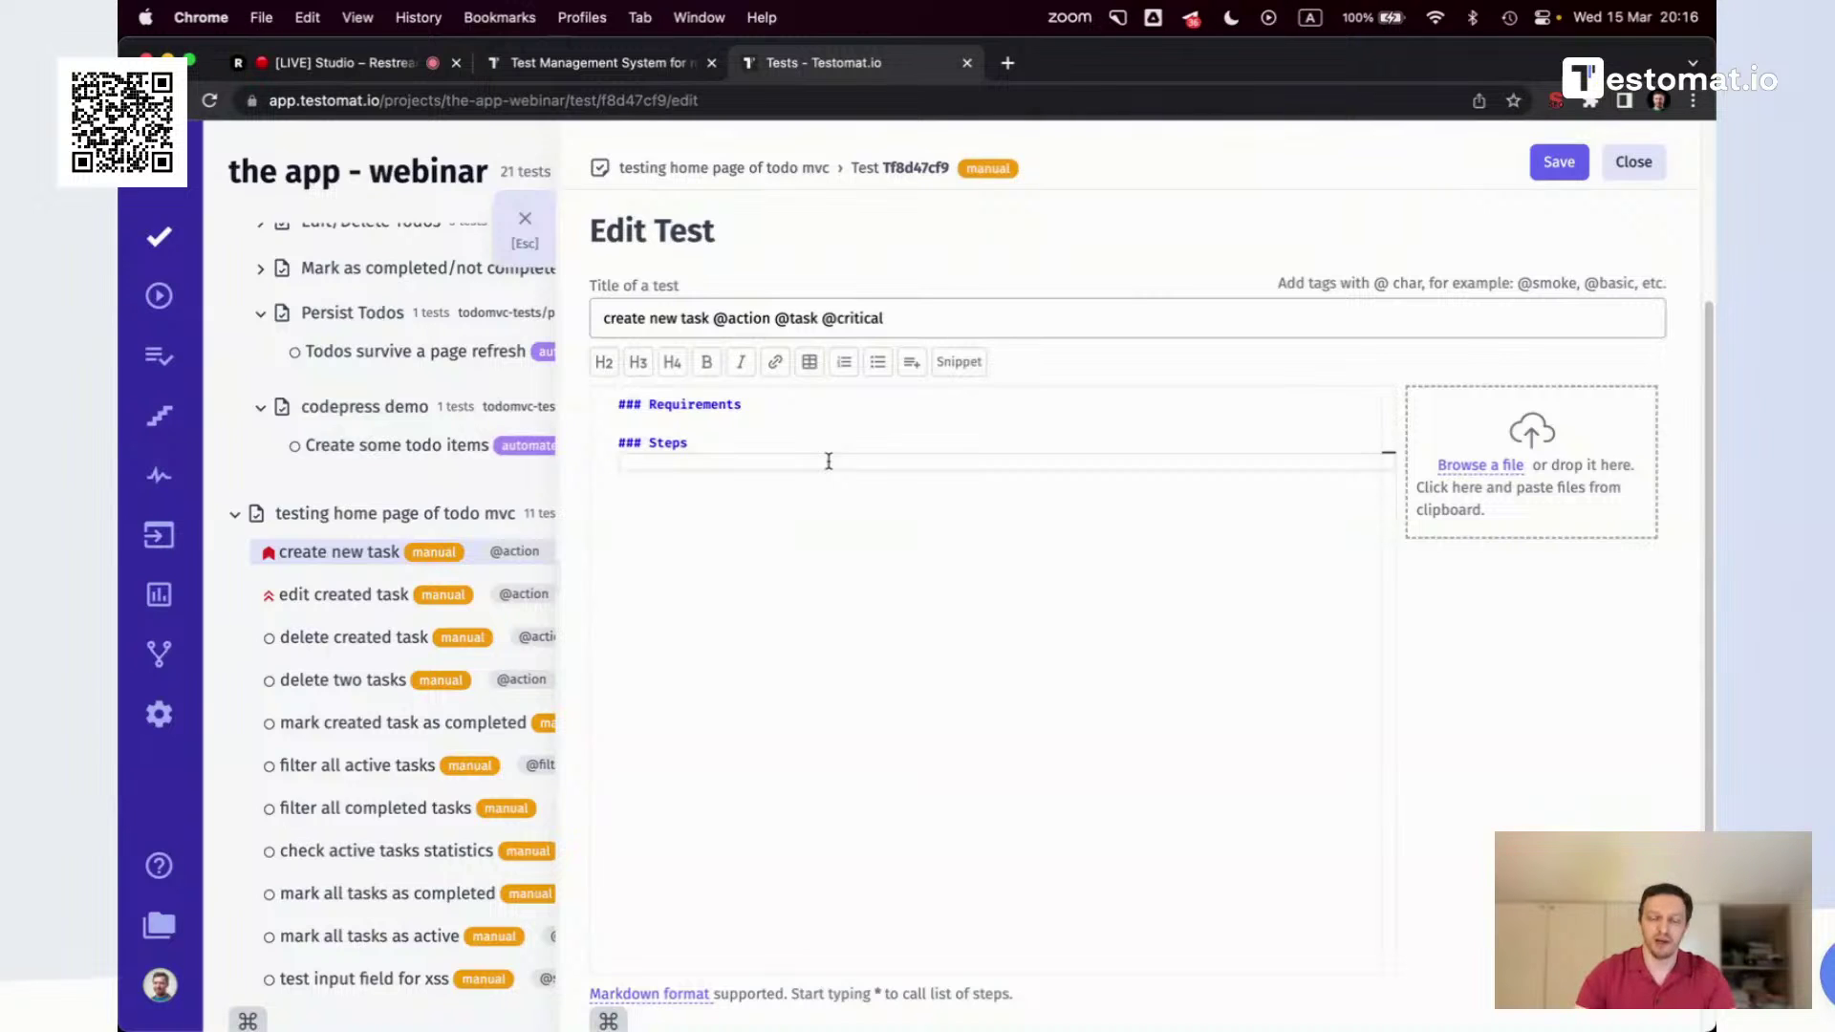
text(*)
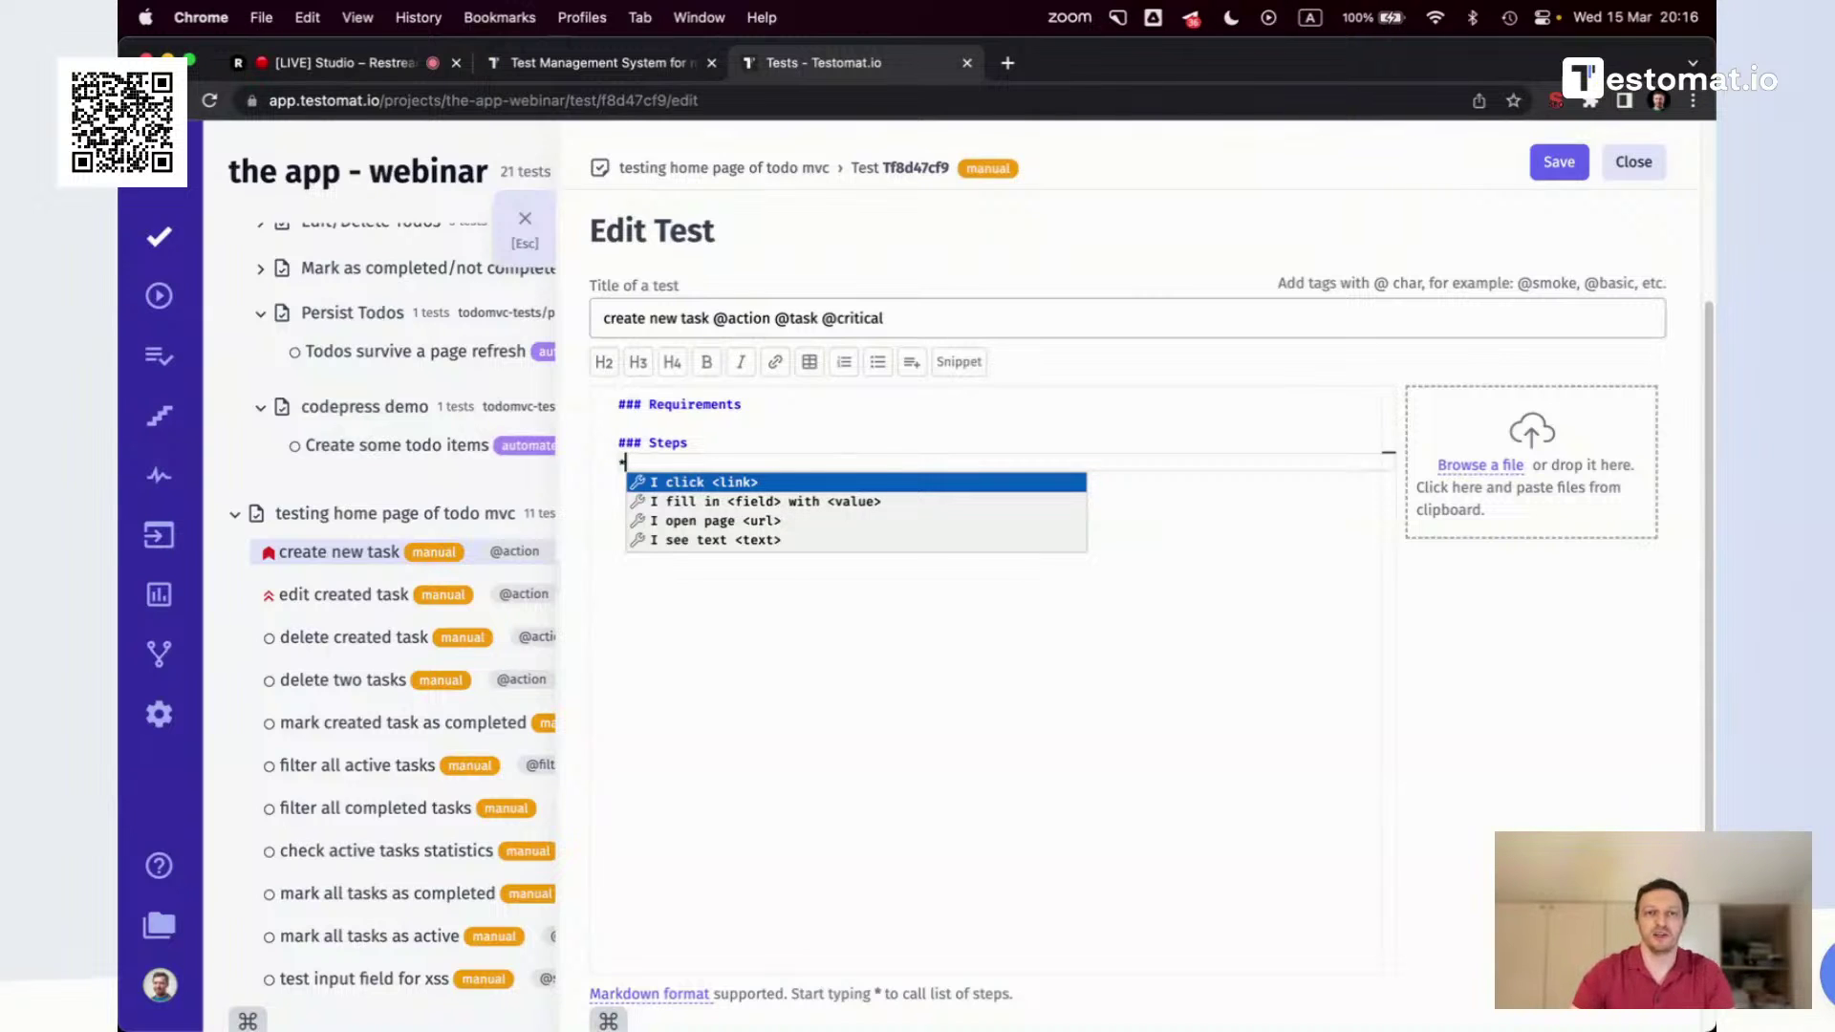
key(Down)
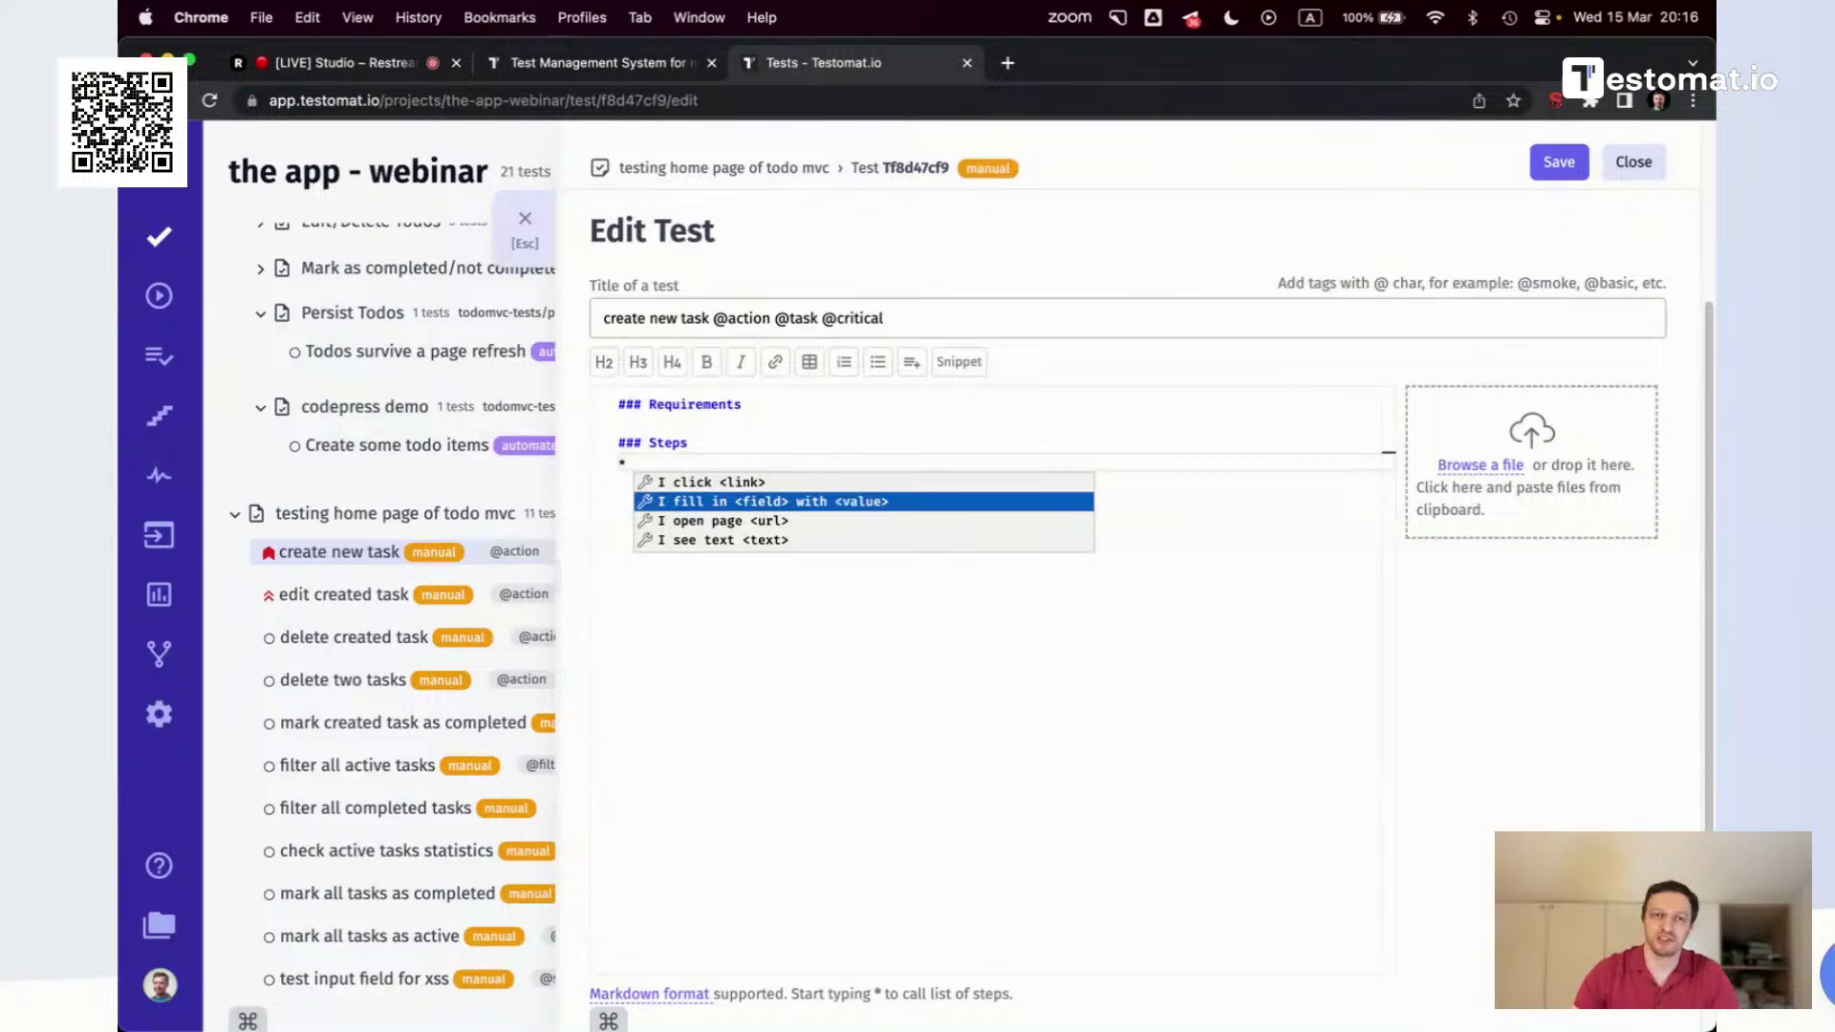
key(Down)
key(Return)
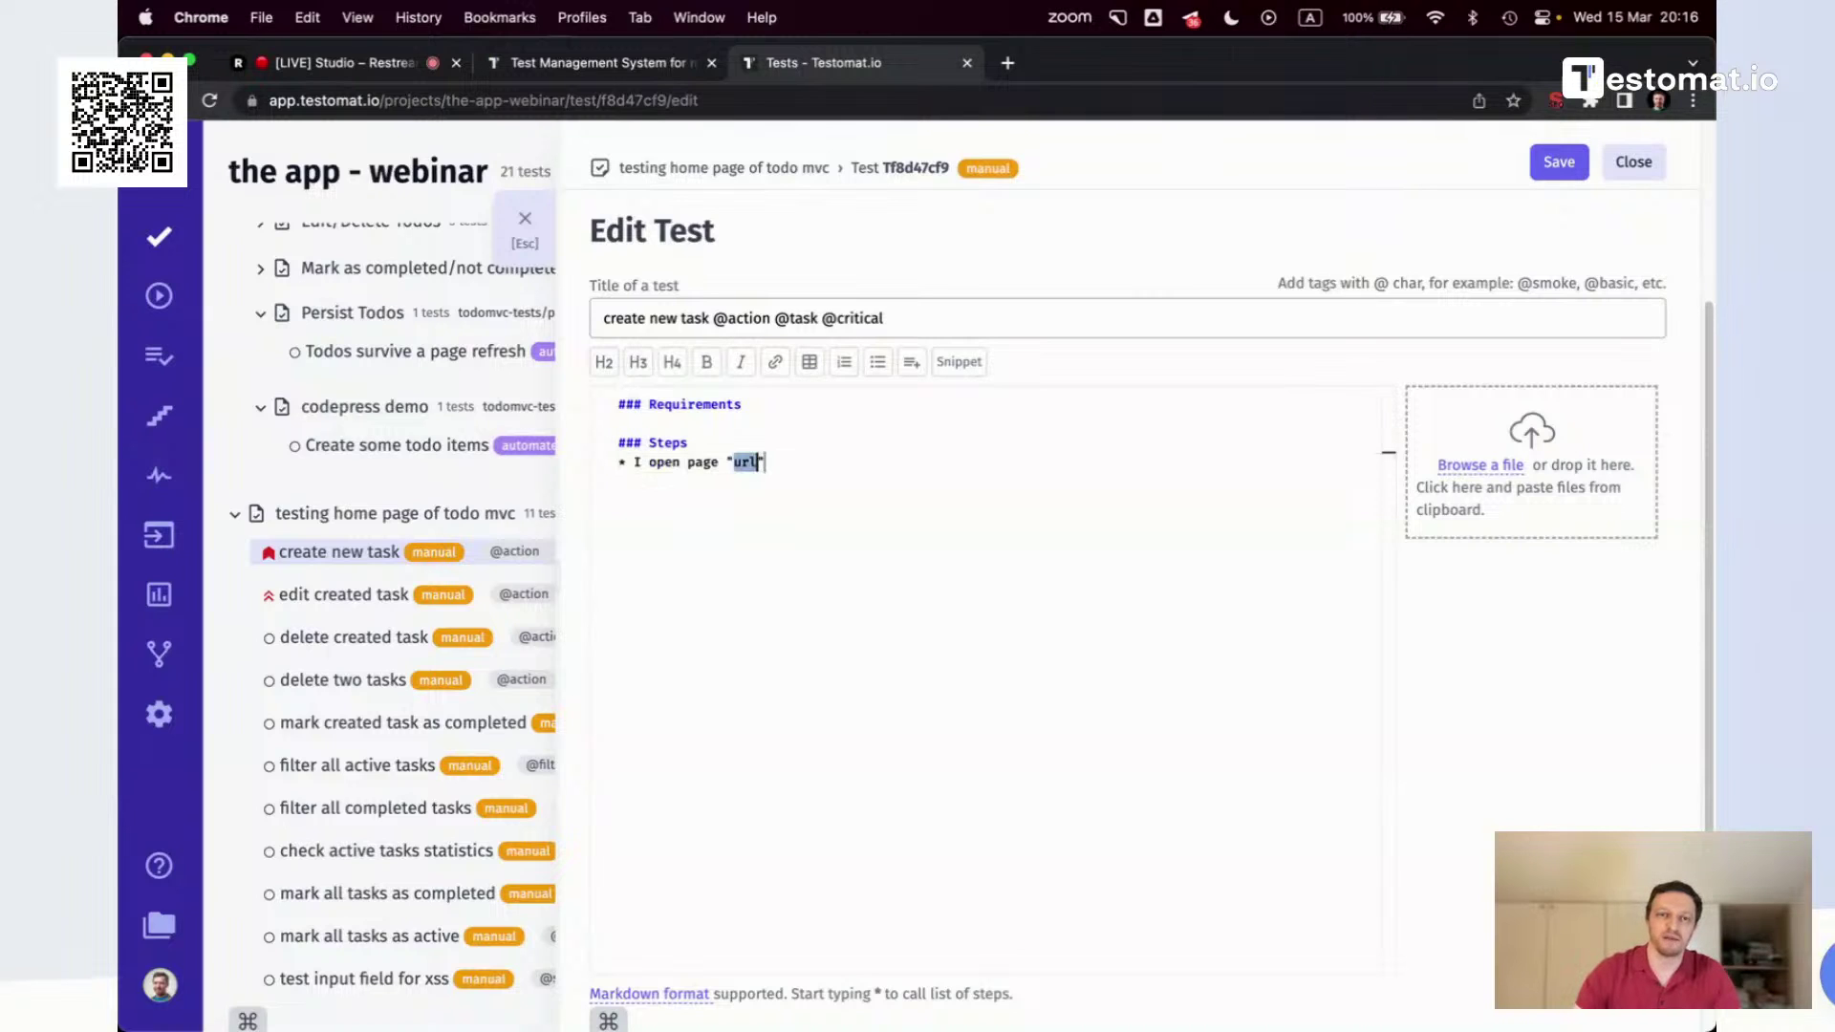
text(123)
Add a second step, I click "sign up", from the step suggestions
key(Return)
text(cli)
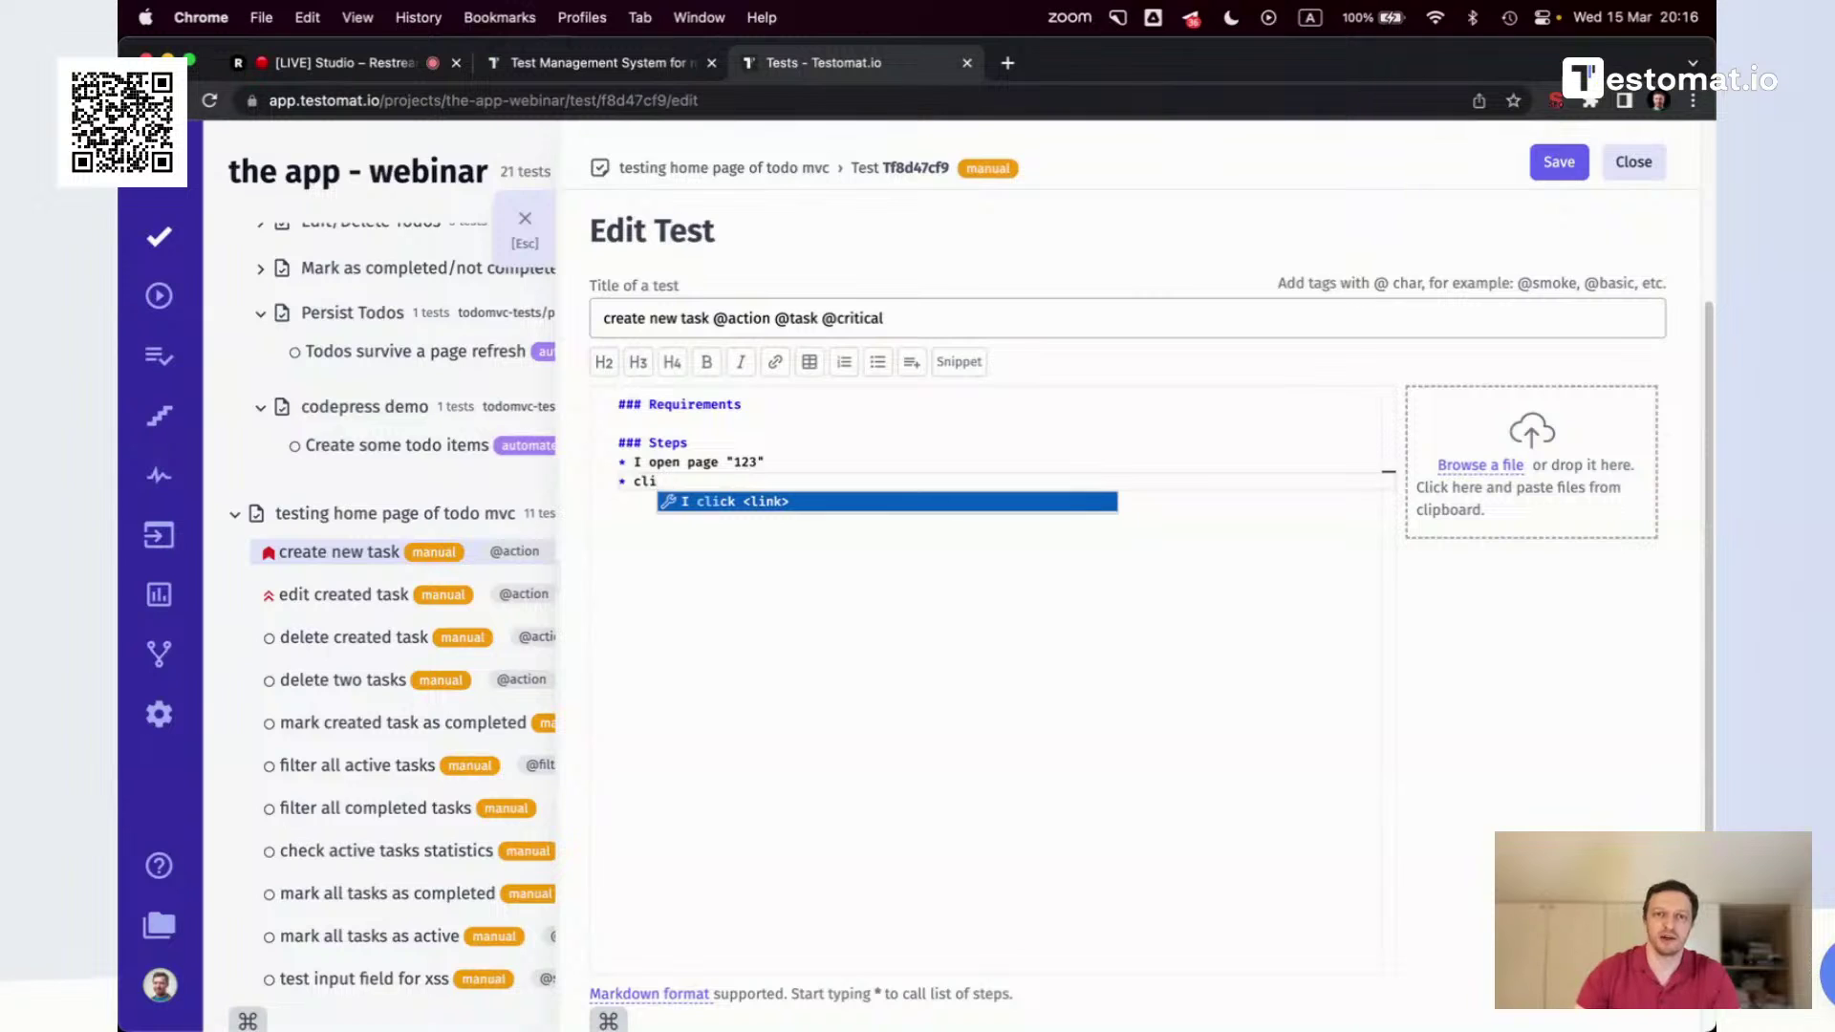
key(Return)
text(si)
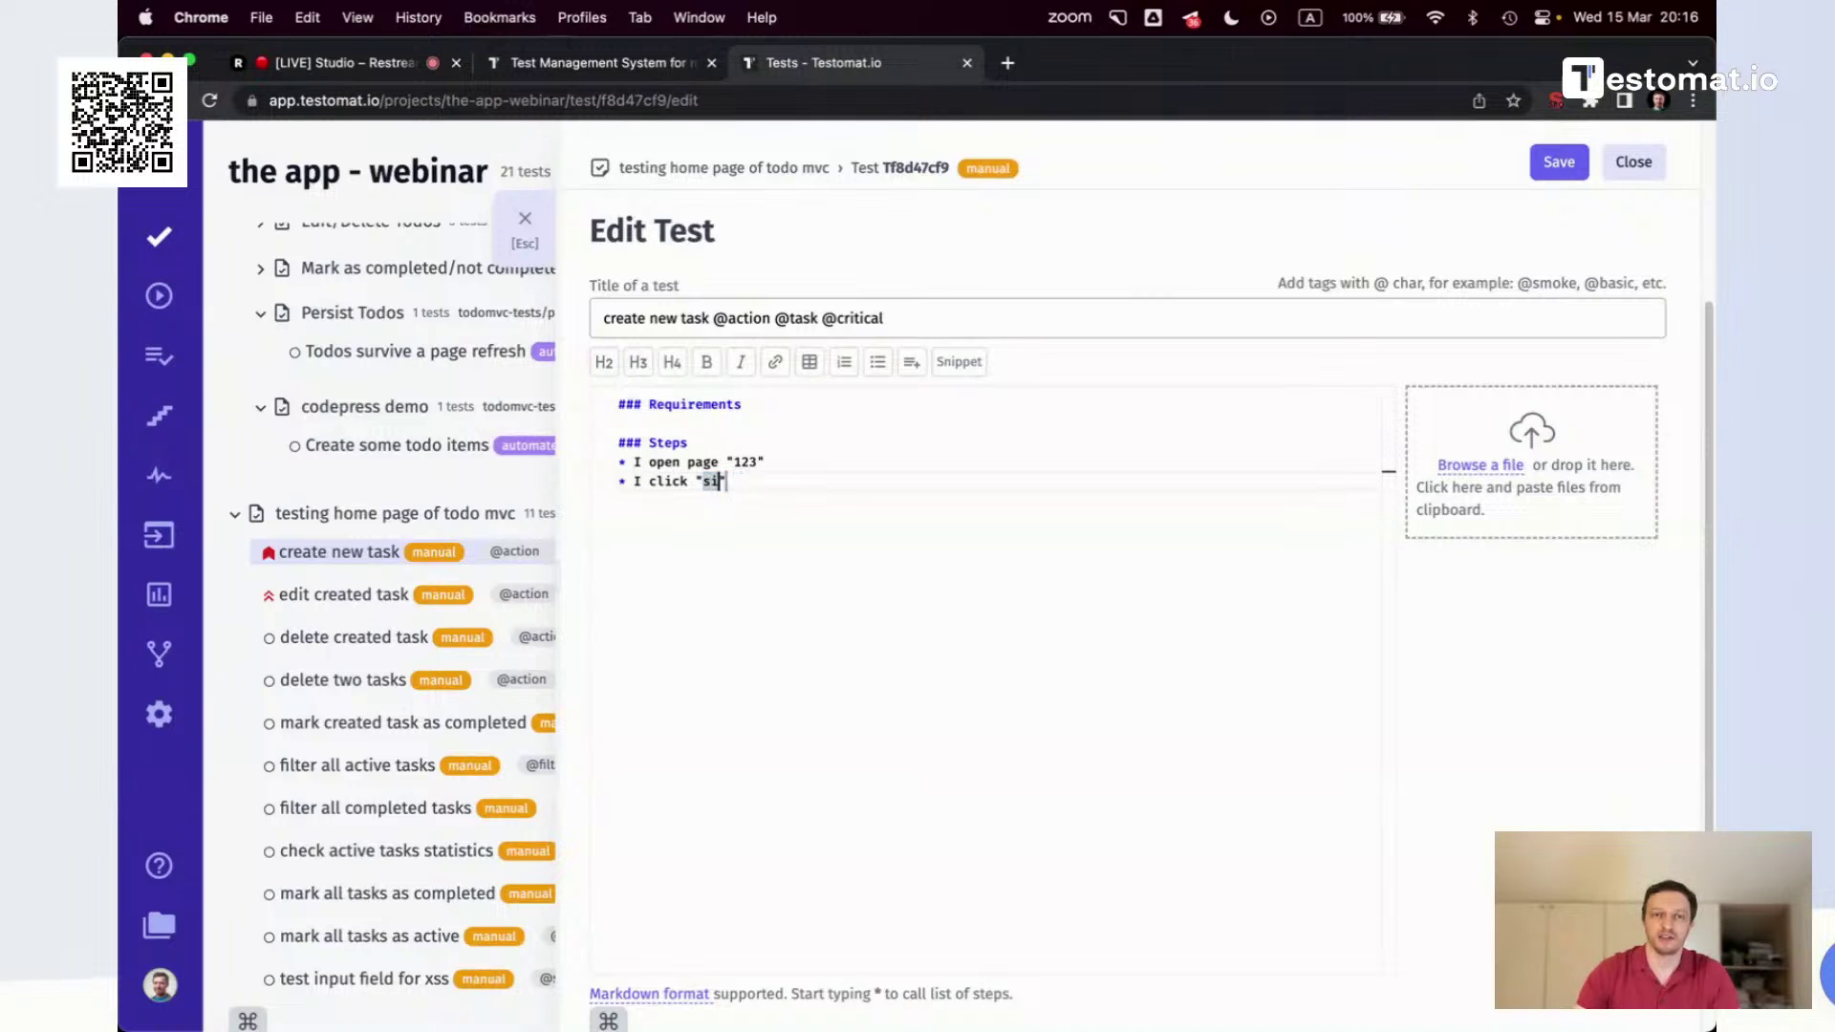
text(gn up)
Replace the page value in the "I open page" step with testomat.io
key(Up)
key(BackSpace)
key(BackSpace)
key(BackSpace)
text(testomat.io)
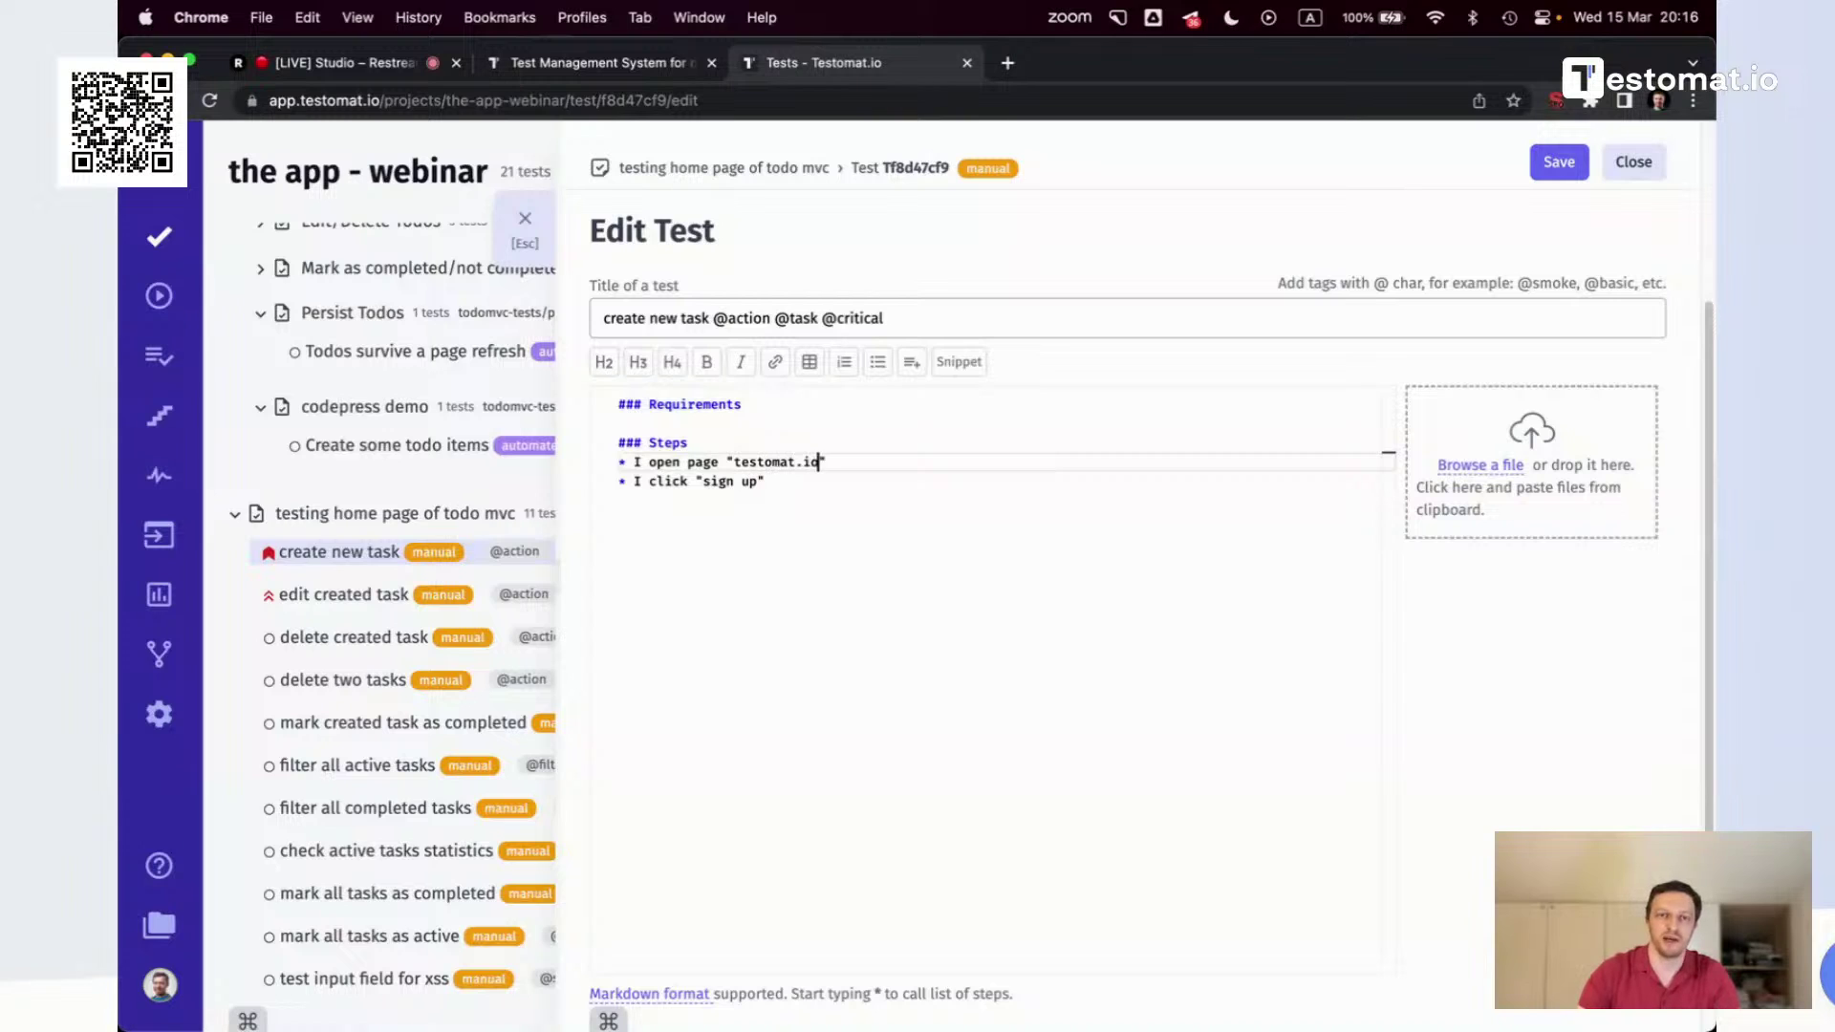
Add the suggested step I see text "you're done" below the others, then save the test and close its editor
key(Down)
key(Return)
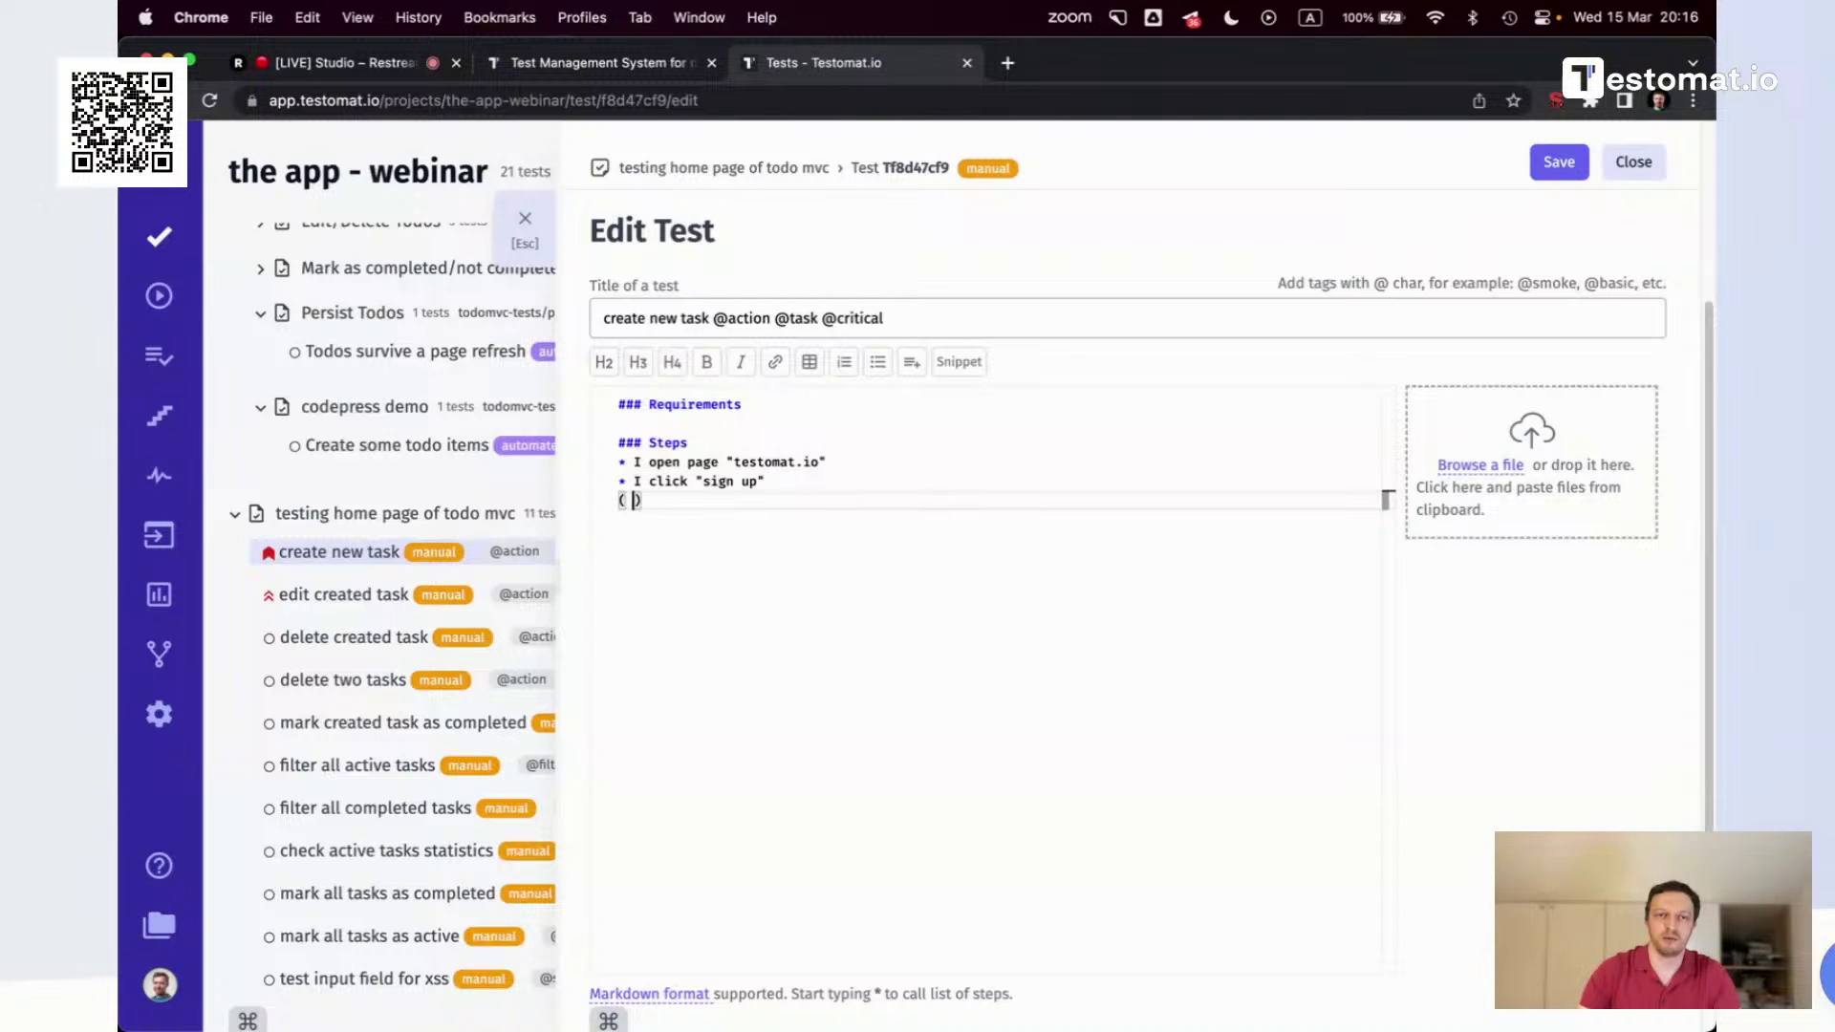
text(* see)
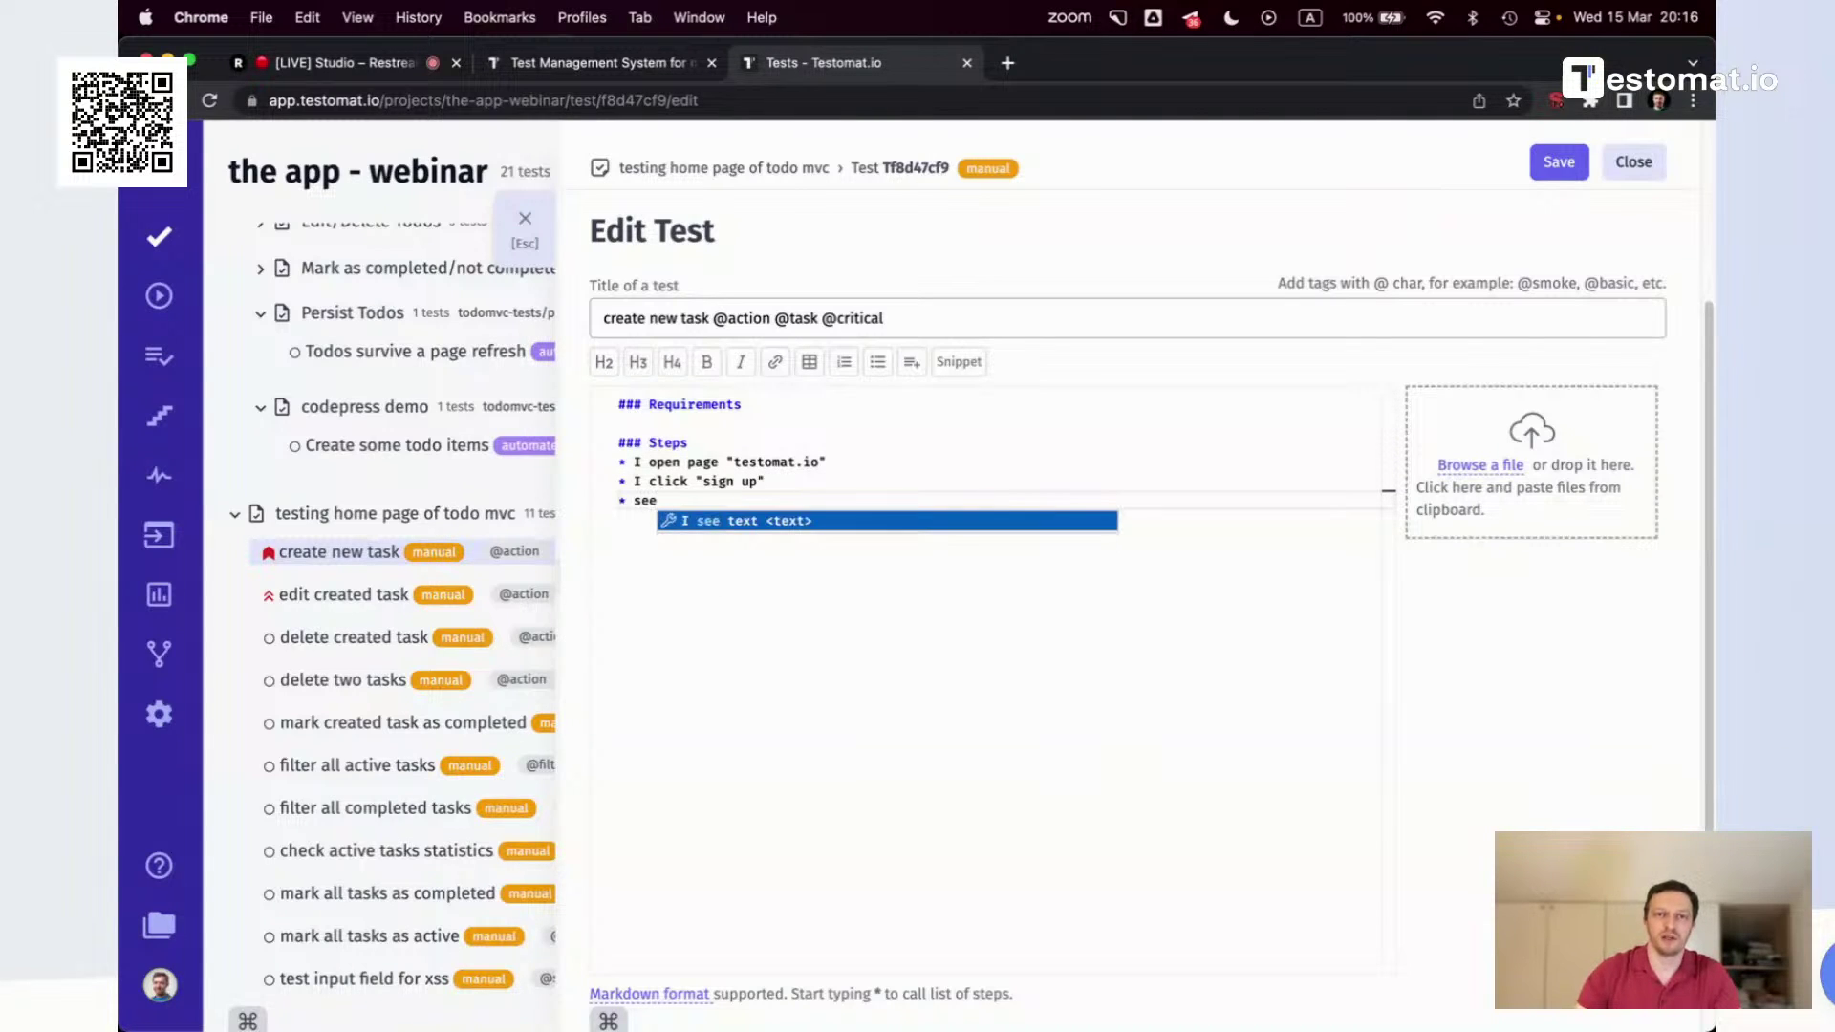
key(Return)
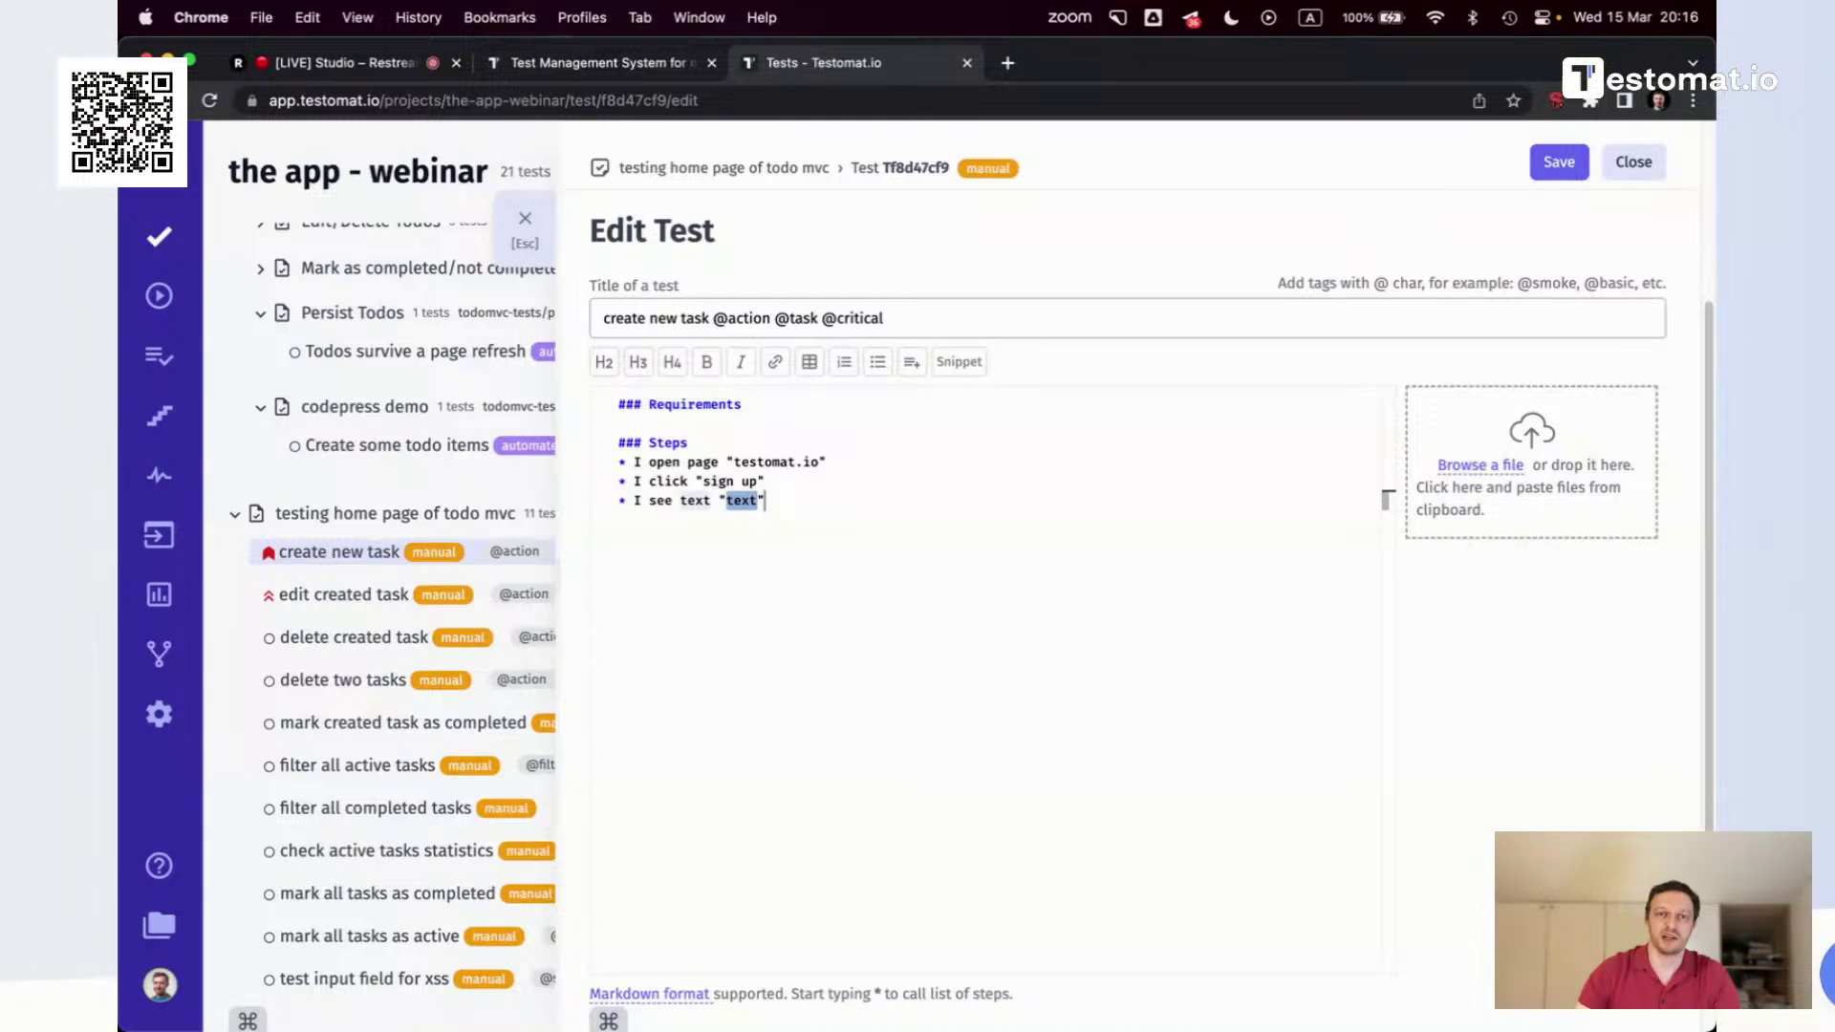
text(you're don)
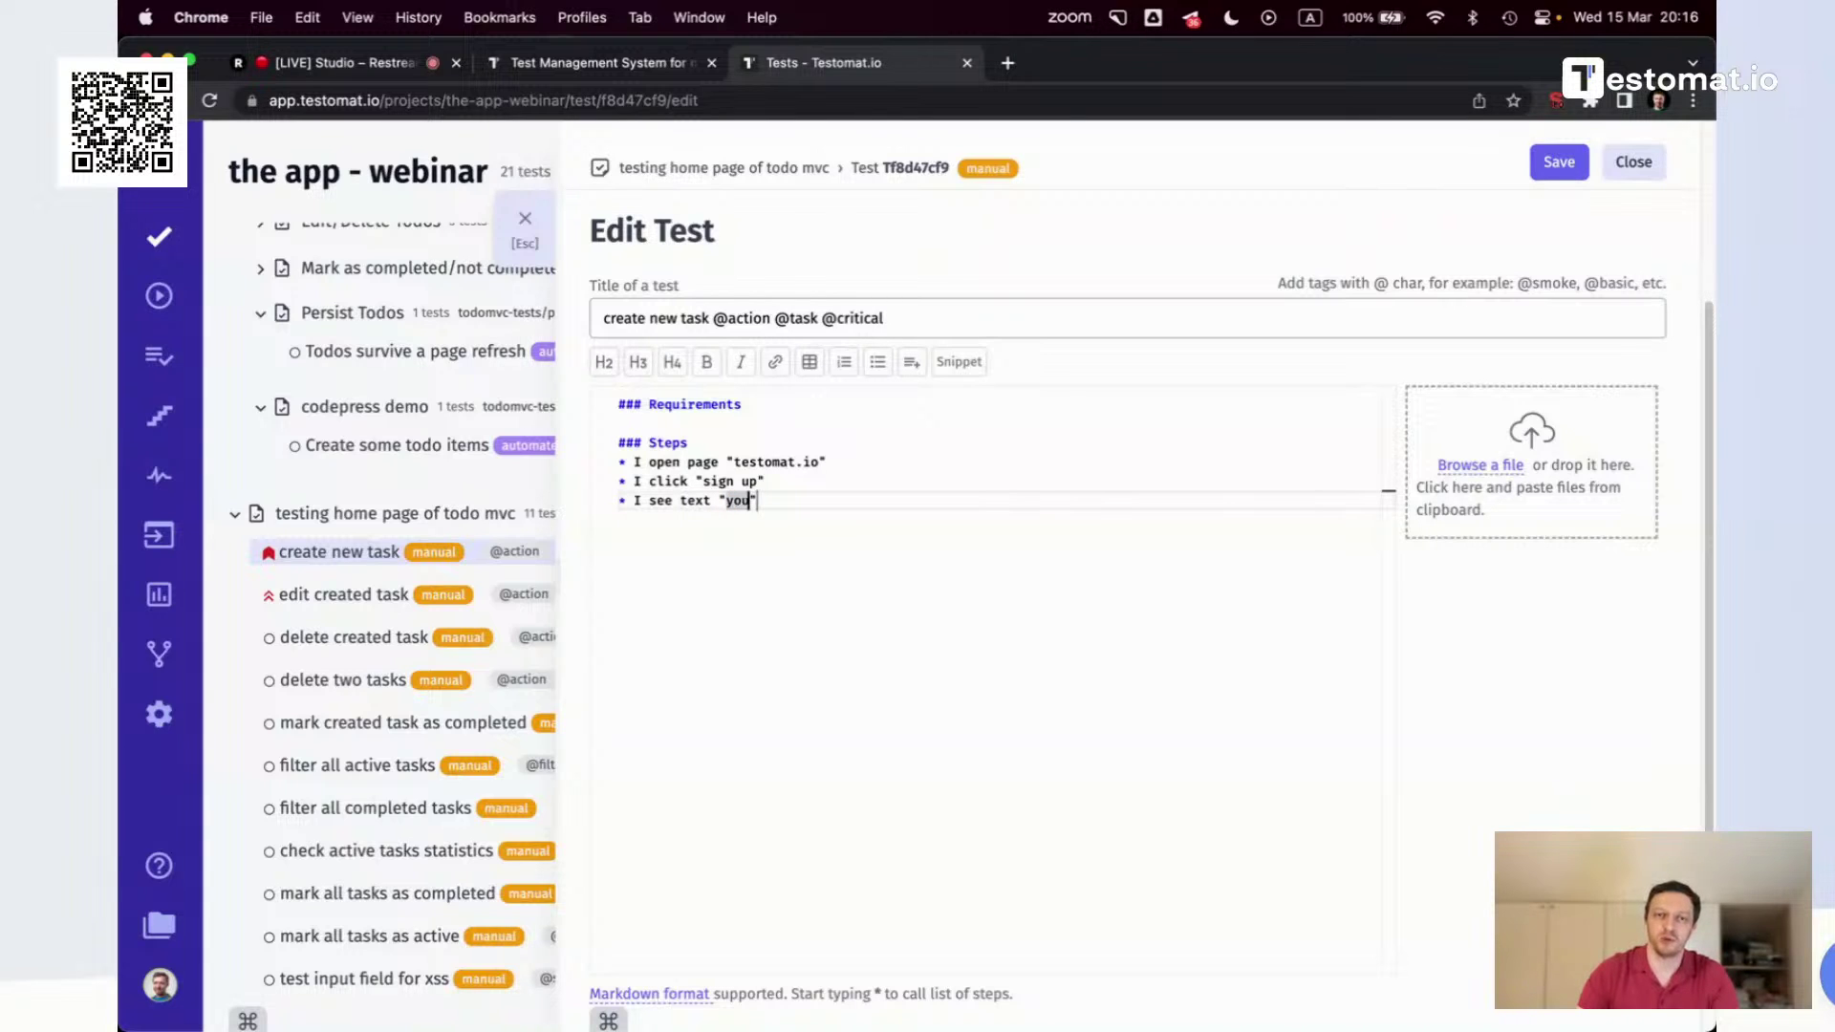
text(e)
click(922, 500)
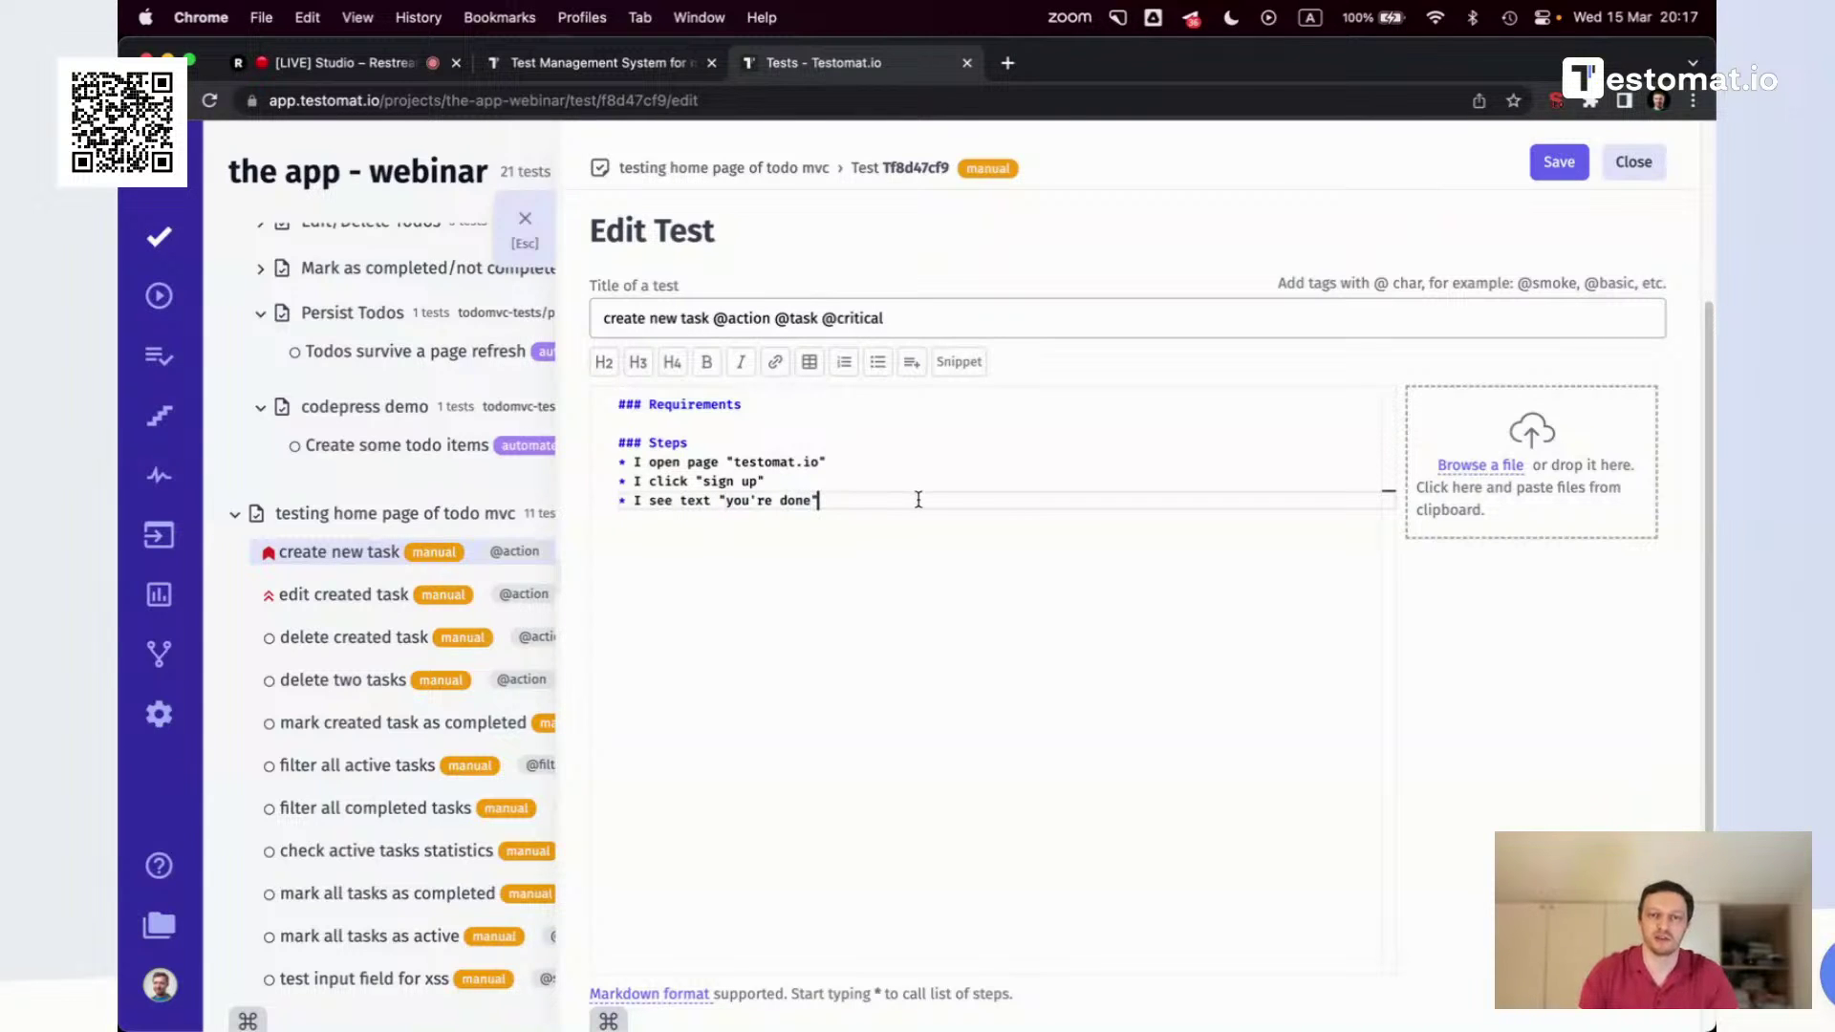
click(1558, 162)
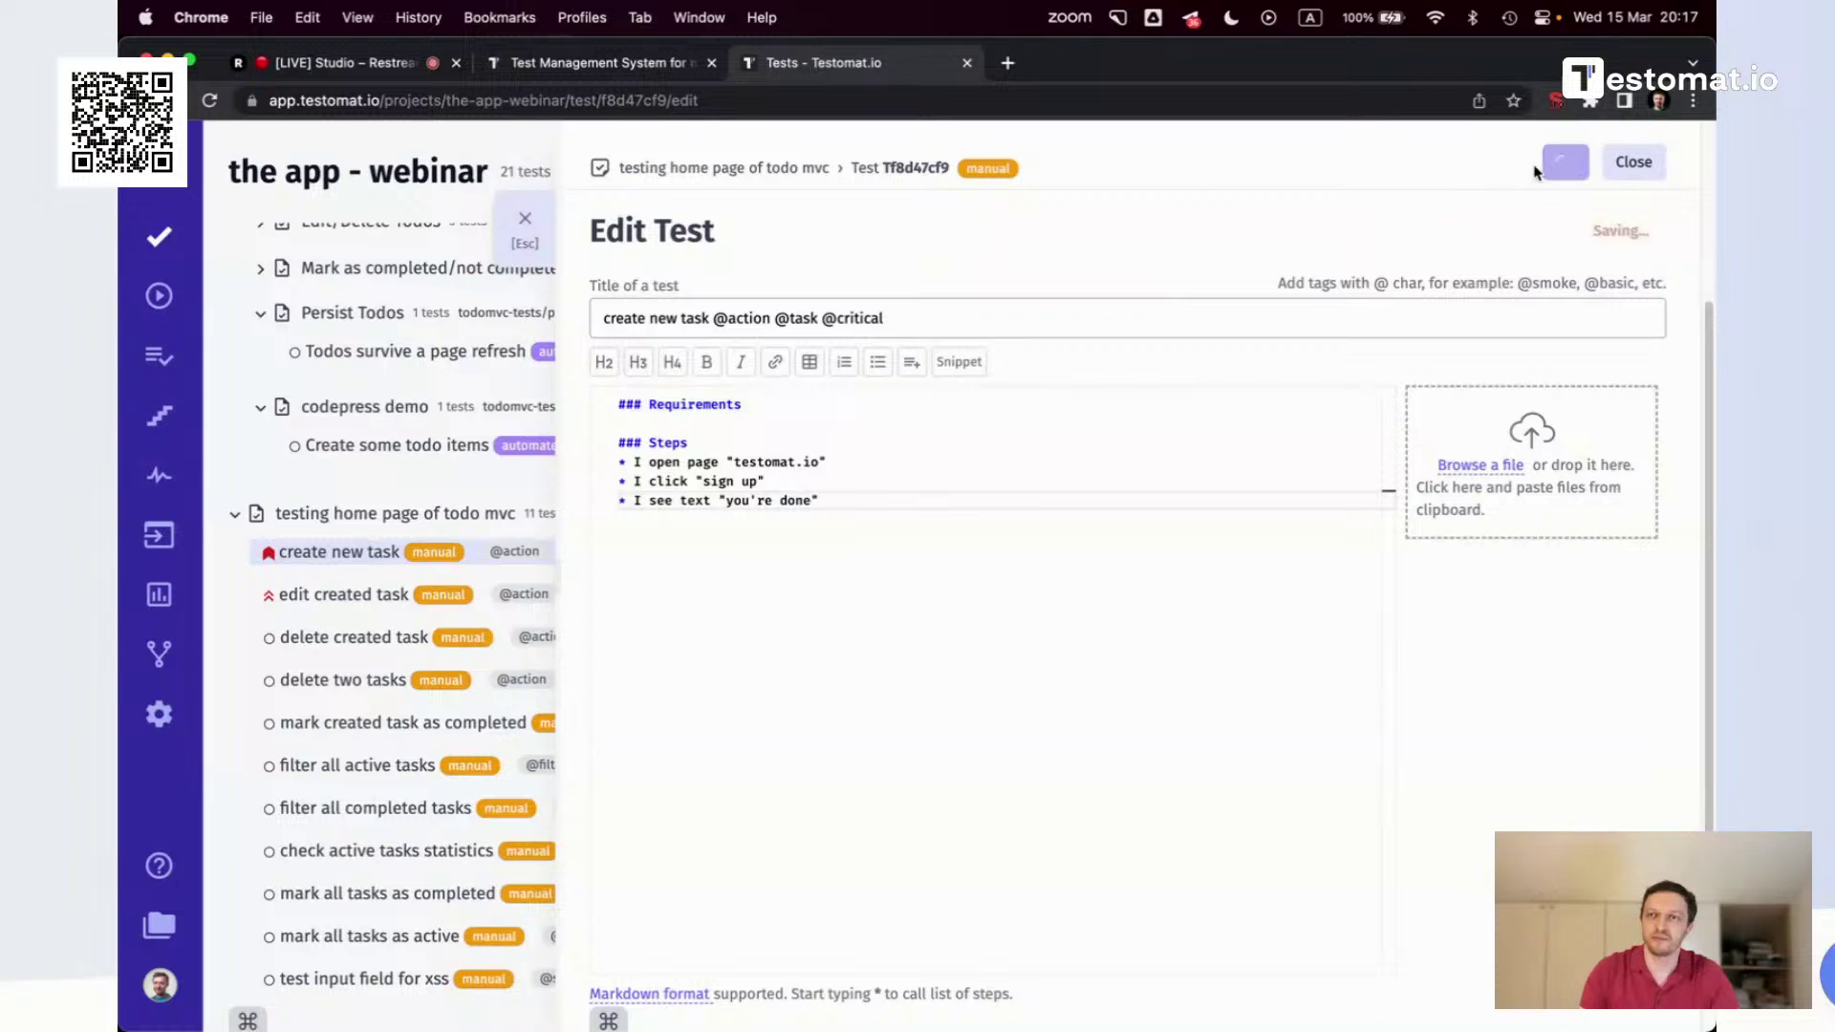
click(1634, 162)
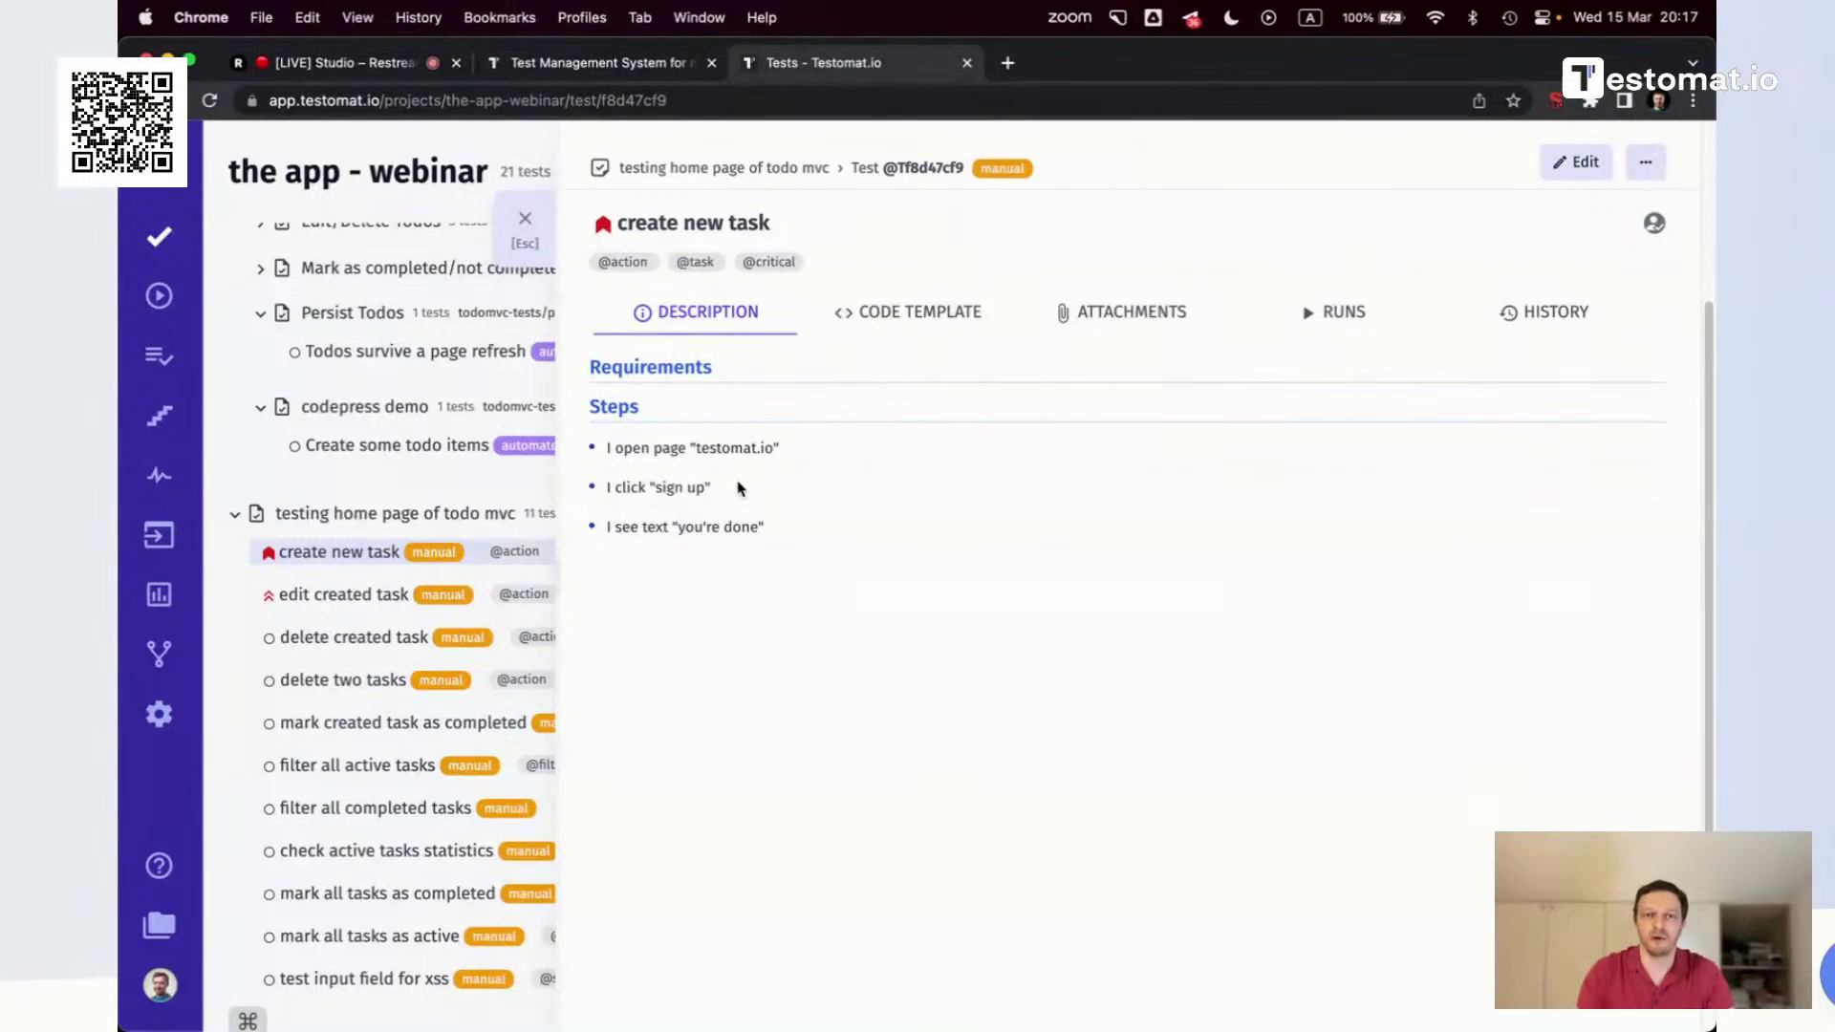
Start a description for "edit created task" and copy the Requirements, Steps and Expected results sections from Sublime Text's classical note
click(327, 593)
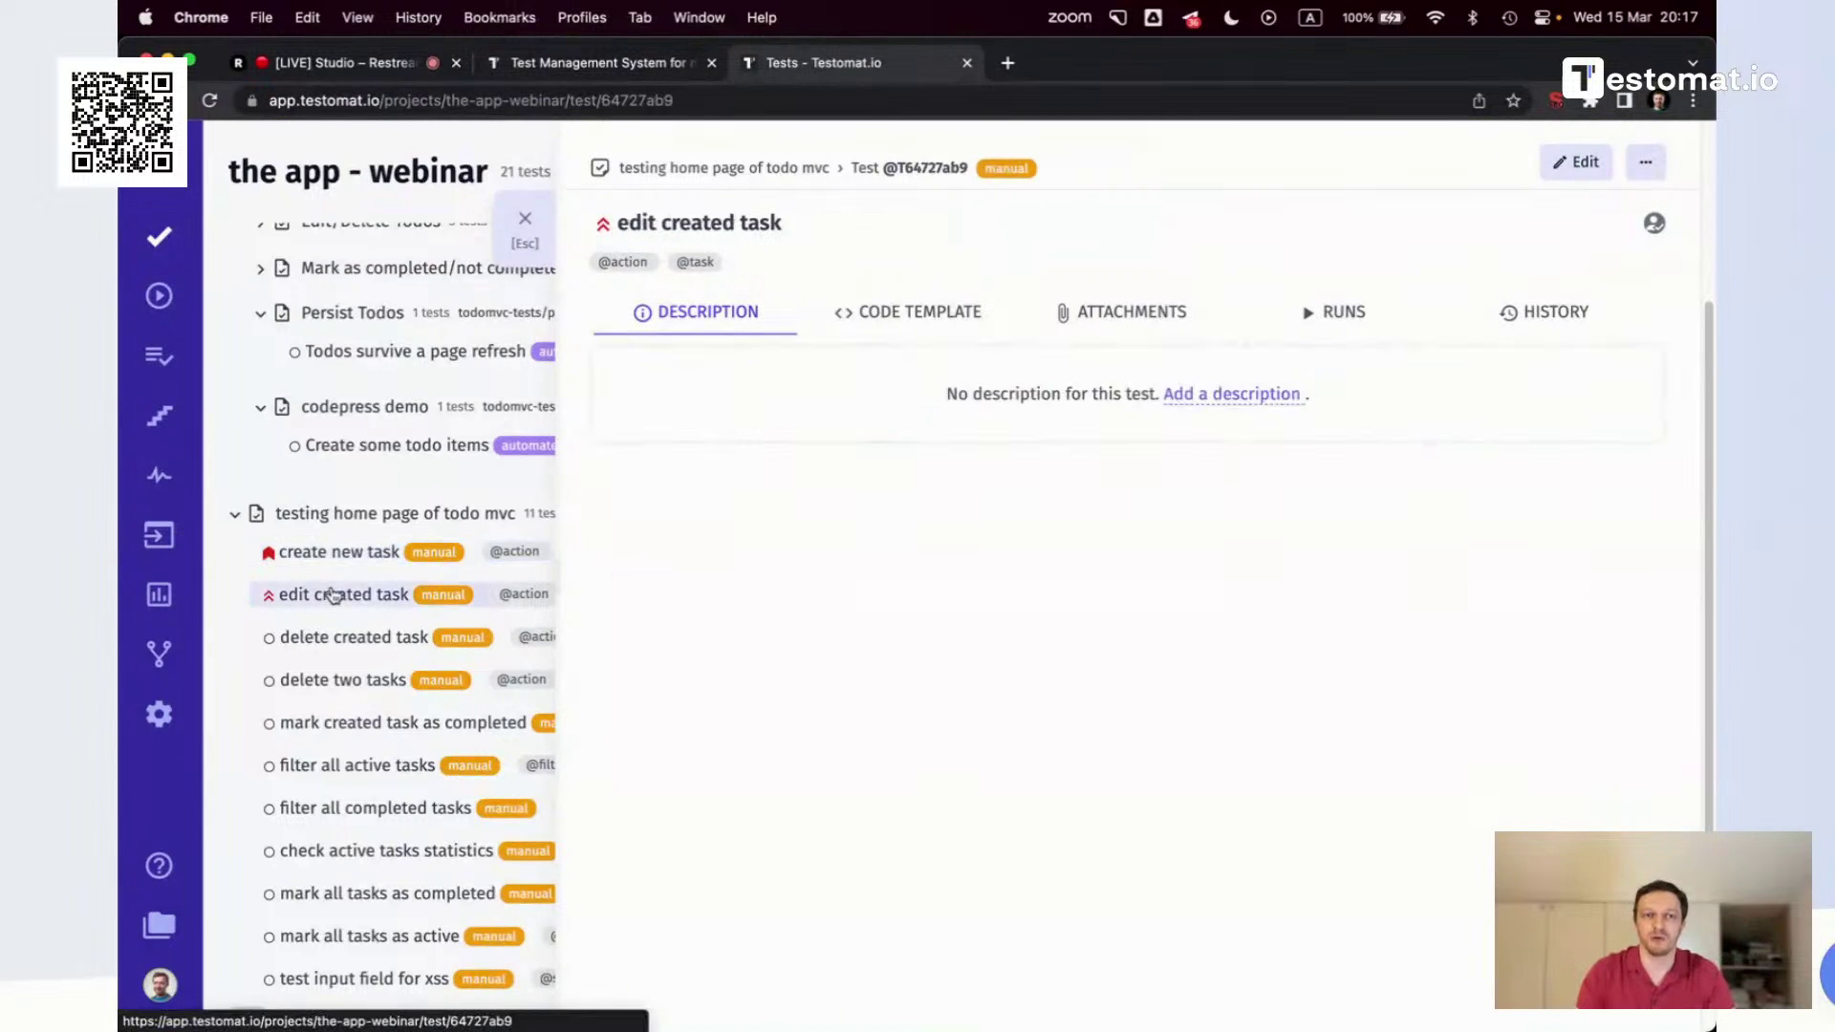
click(1249, 394)
key(super+Tab)
click(843, 492)
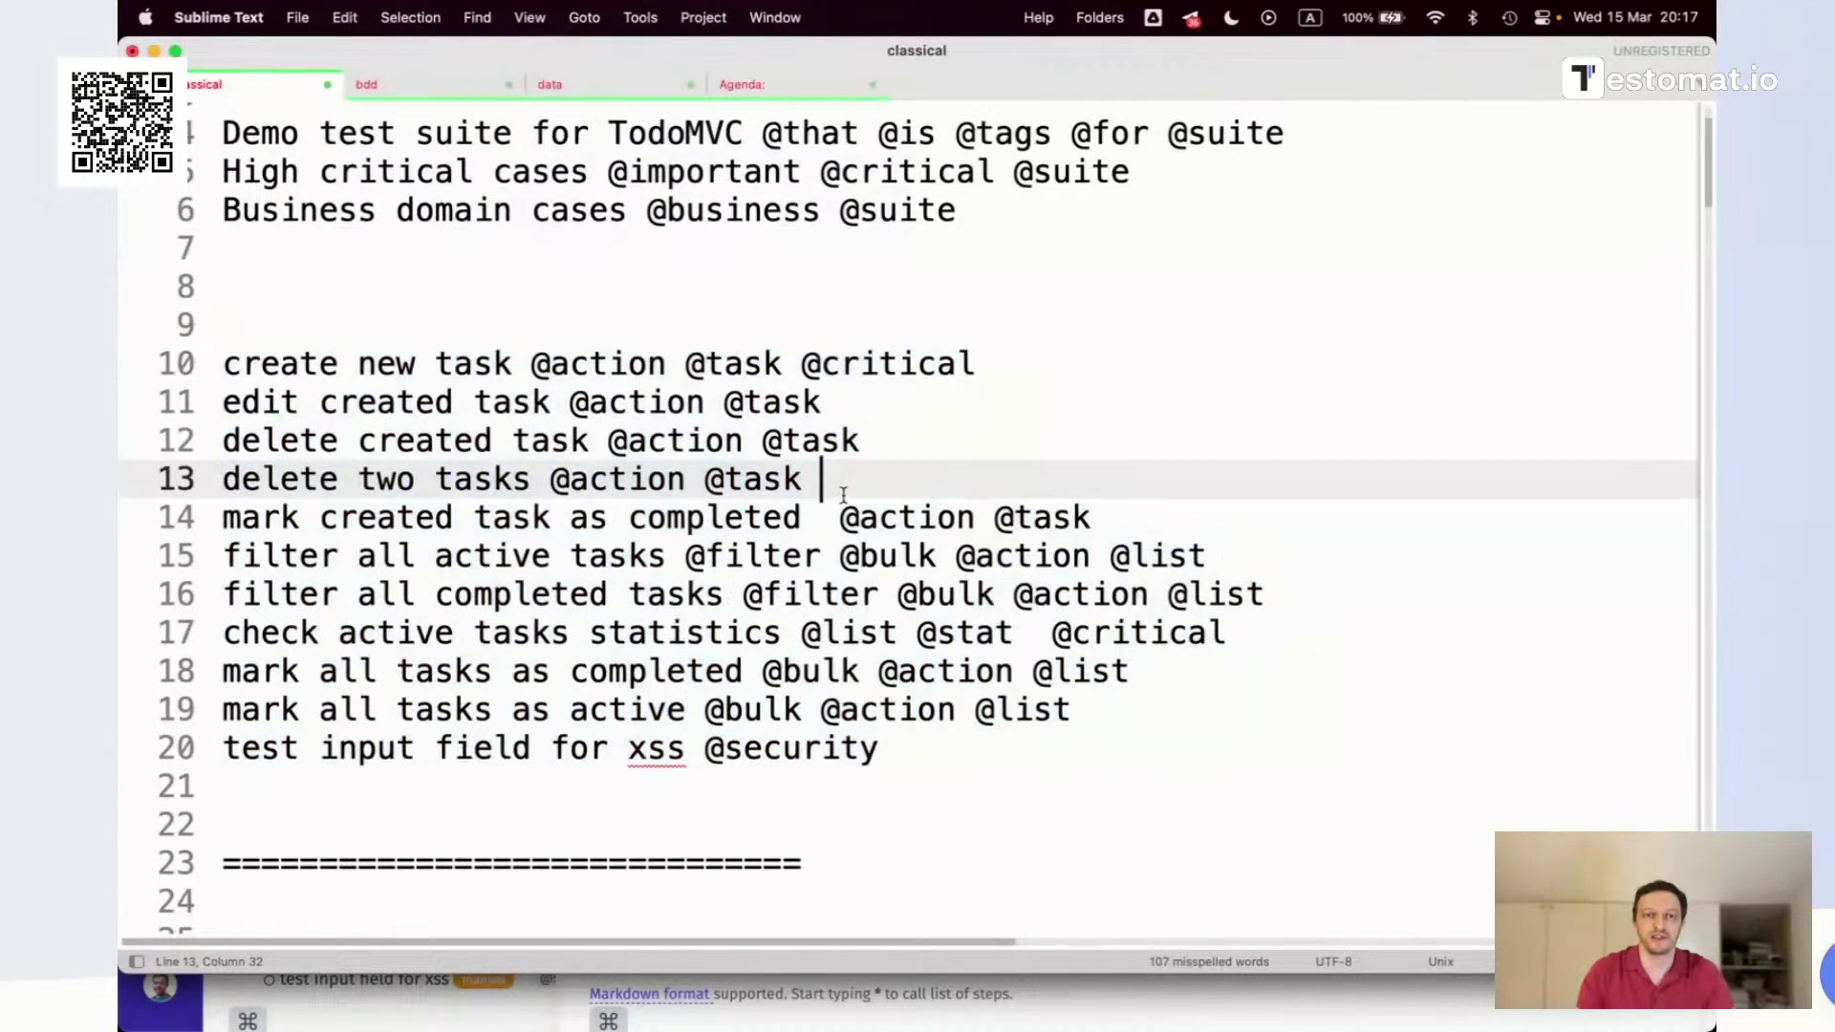
scroll(831, 477, down, 10)
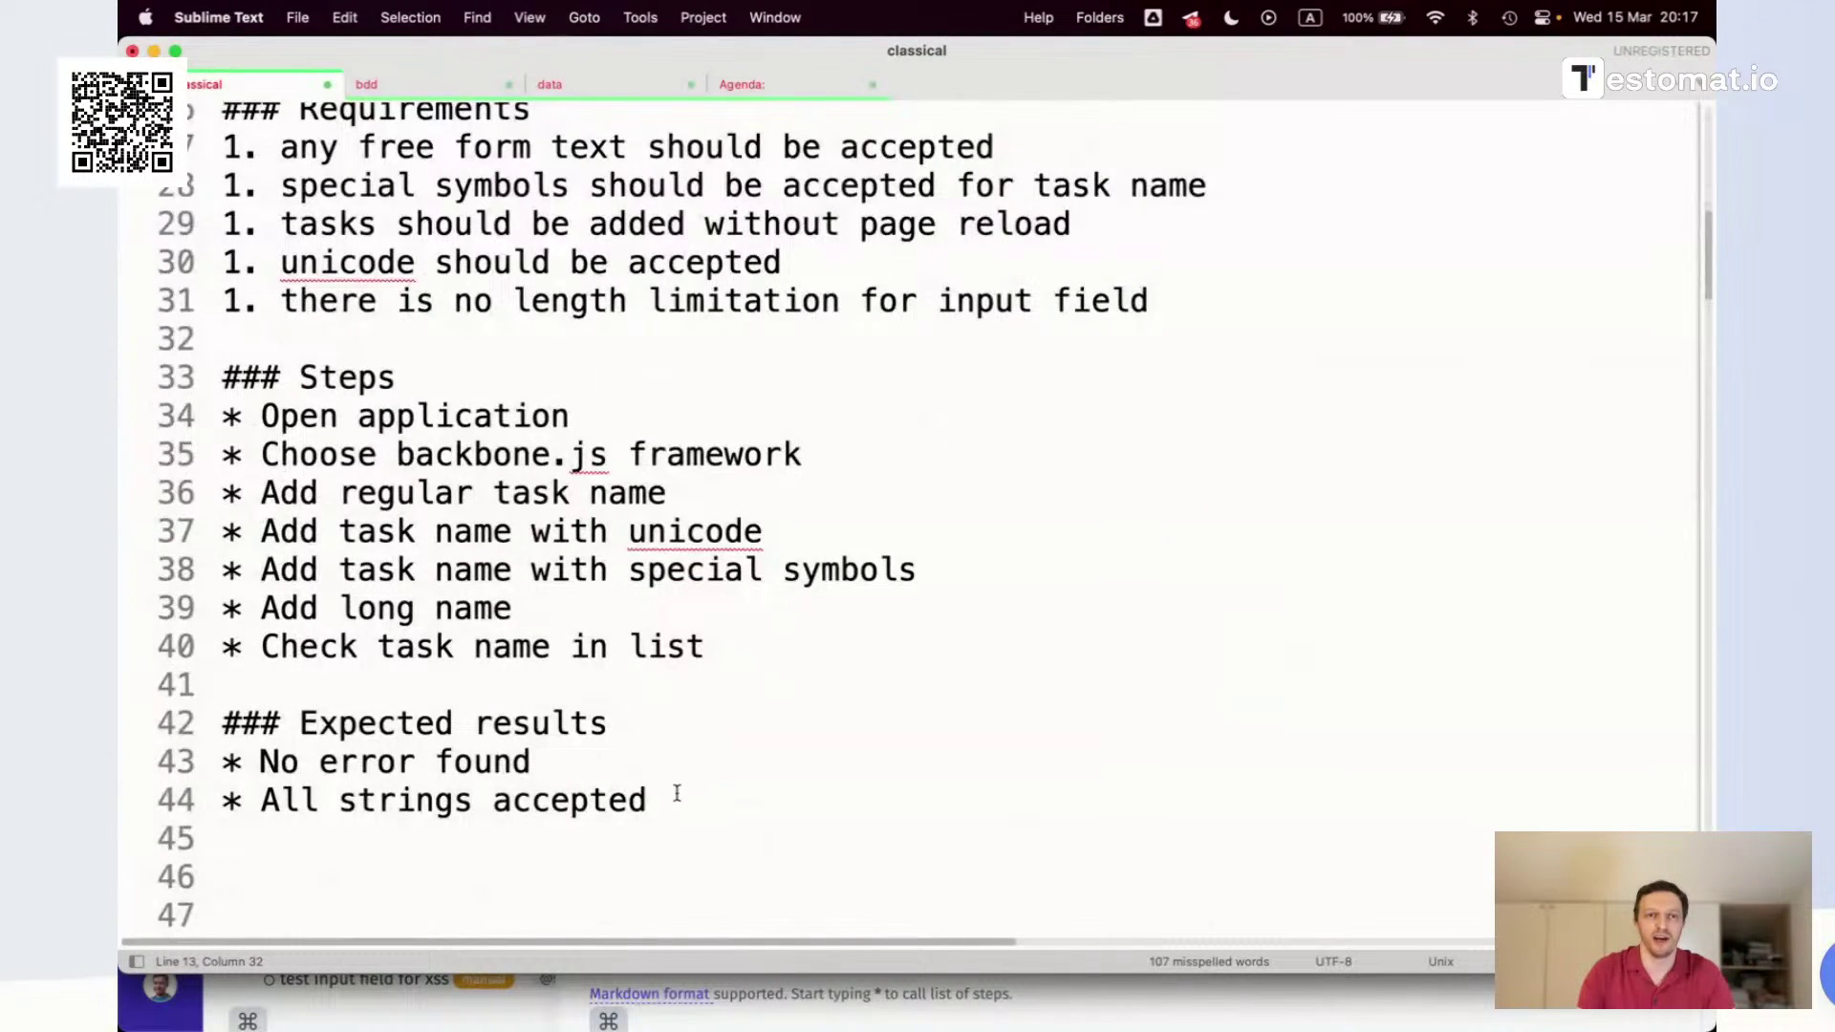
scroll(663, 807, up, 1)
drag(659, 812, 222, 120)
key(super+c)
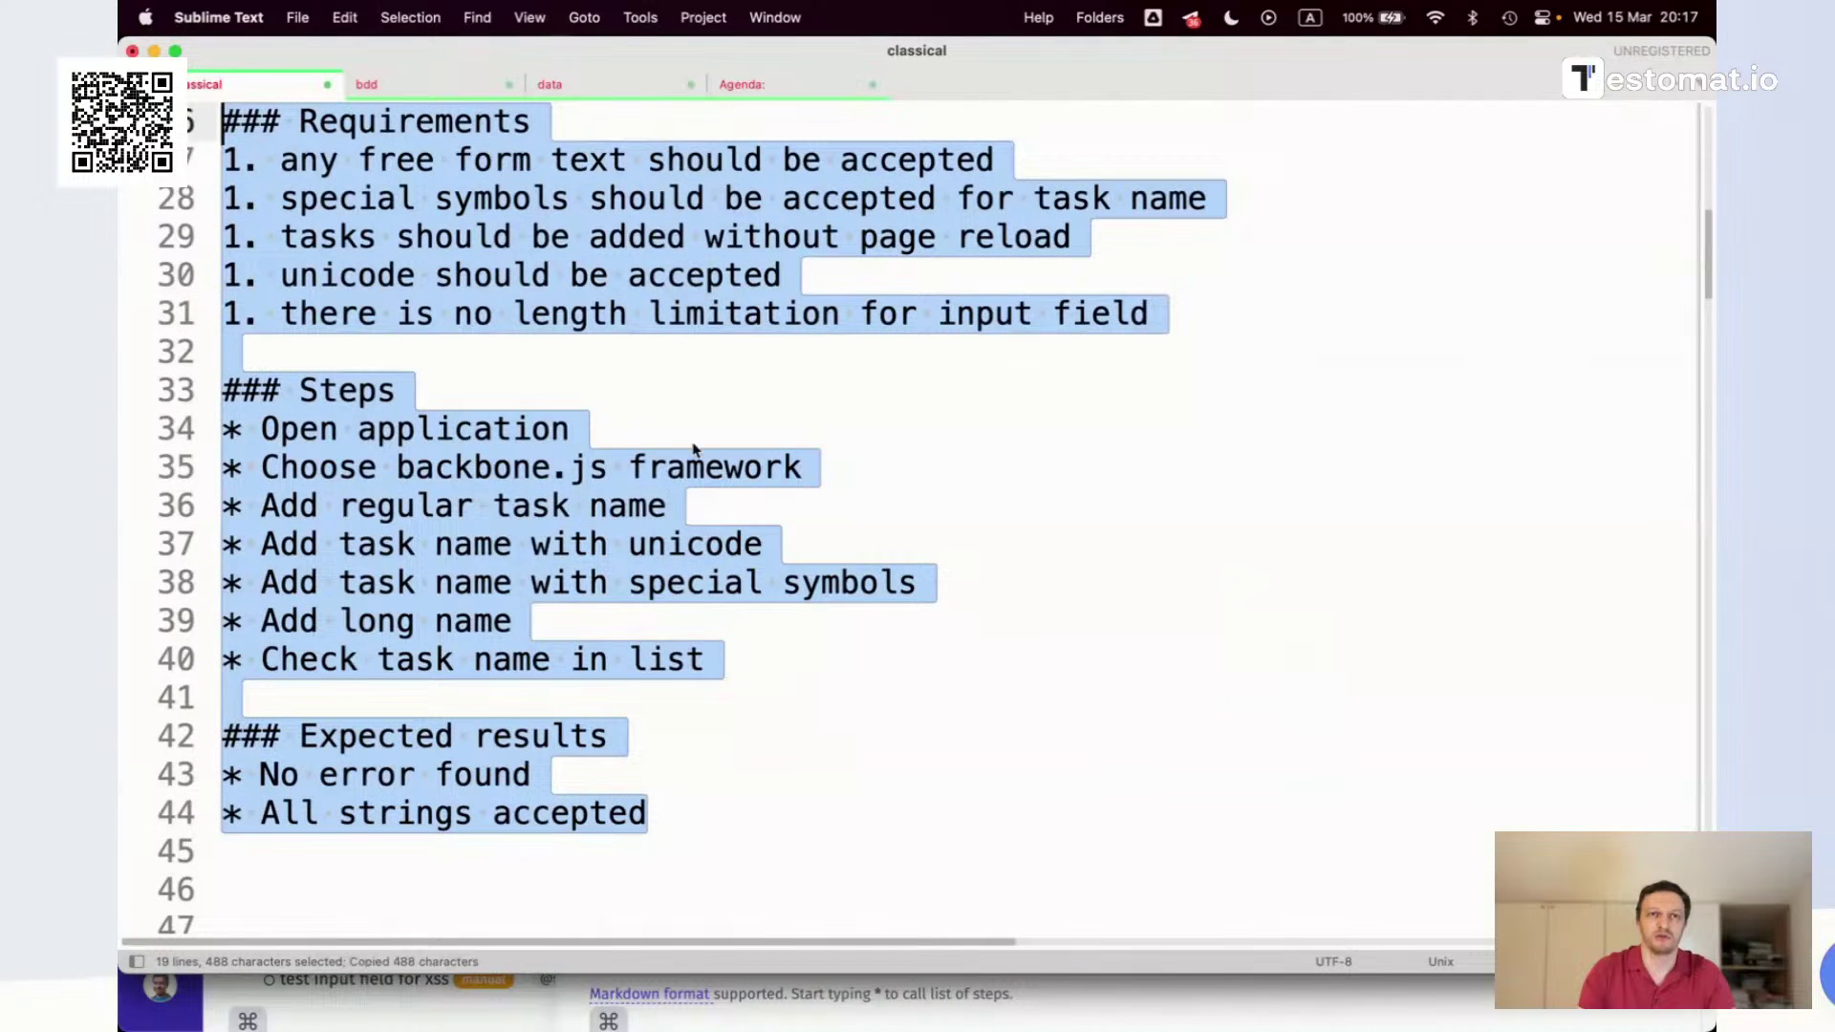
Return to Chrome, replace the description template of "edit created task" with the copied sections, save it and close the editor
key(super+Tab)
key(super+v)
key(super+v)
click(1558, 162)
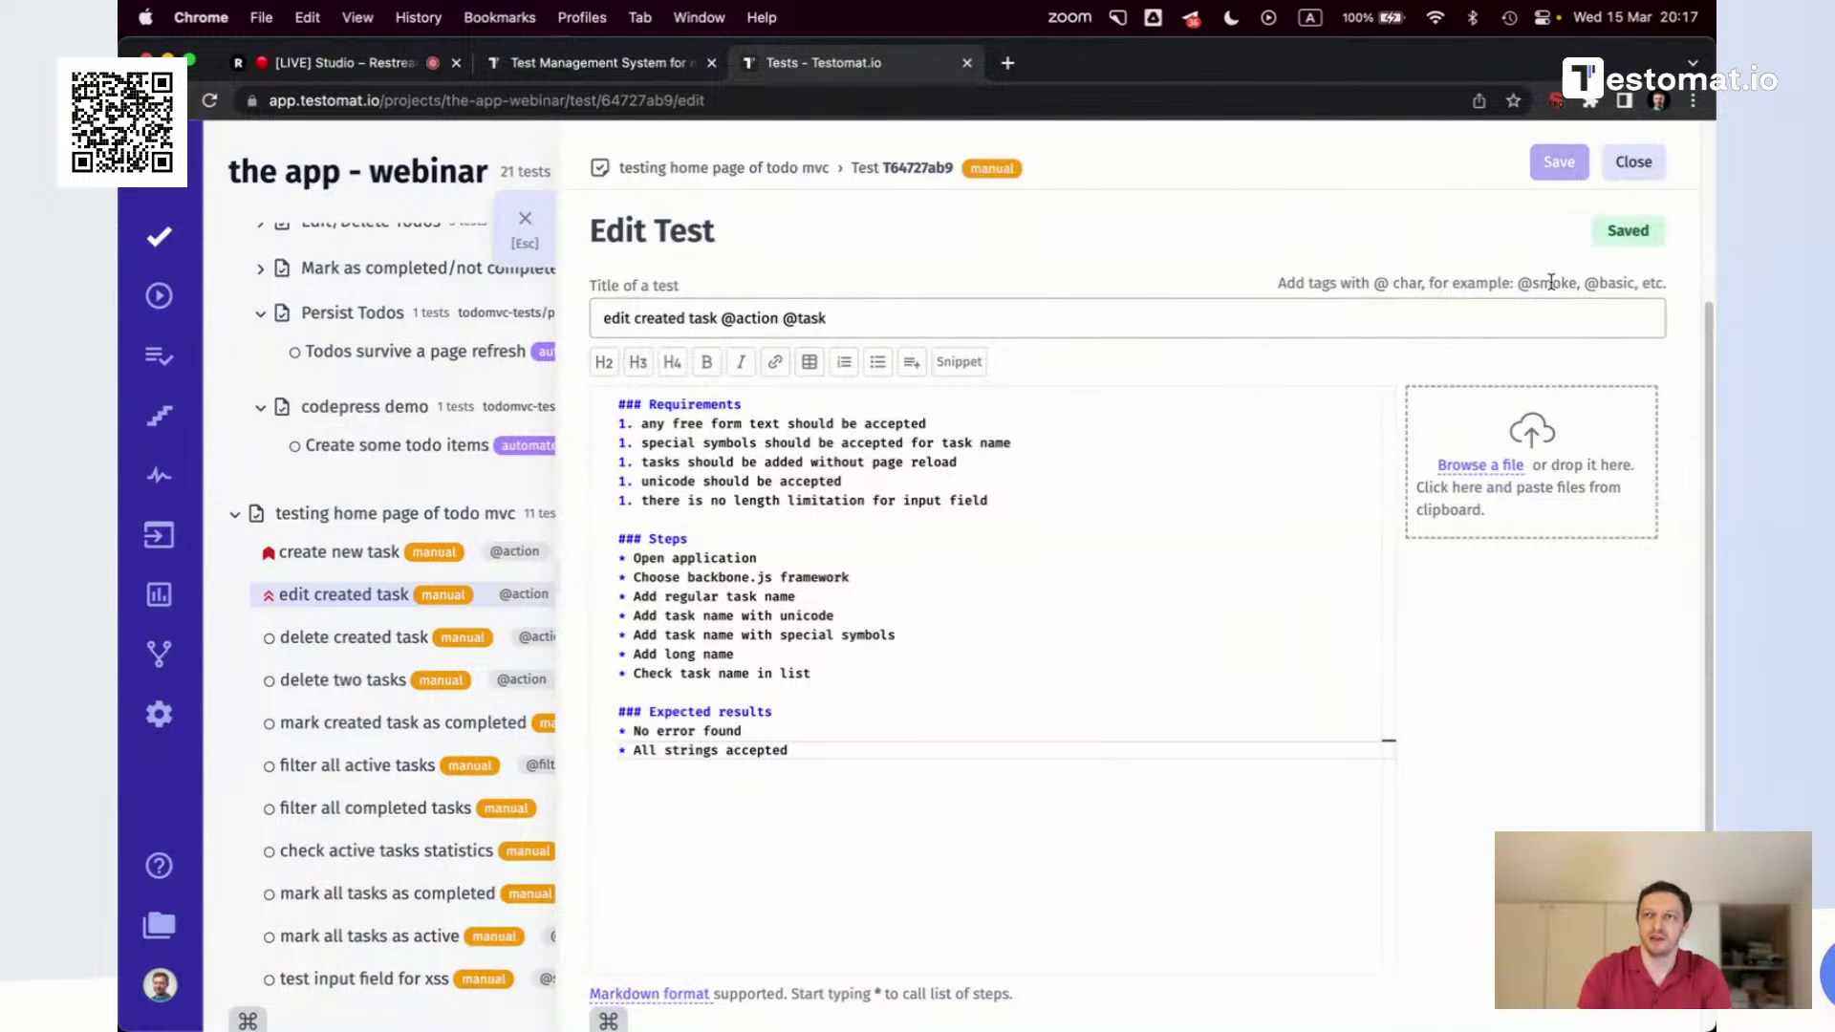
click(1637, 169)
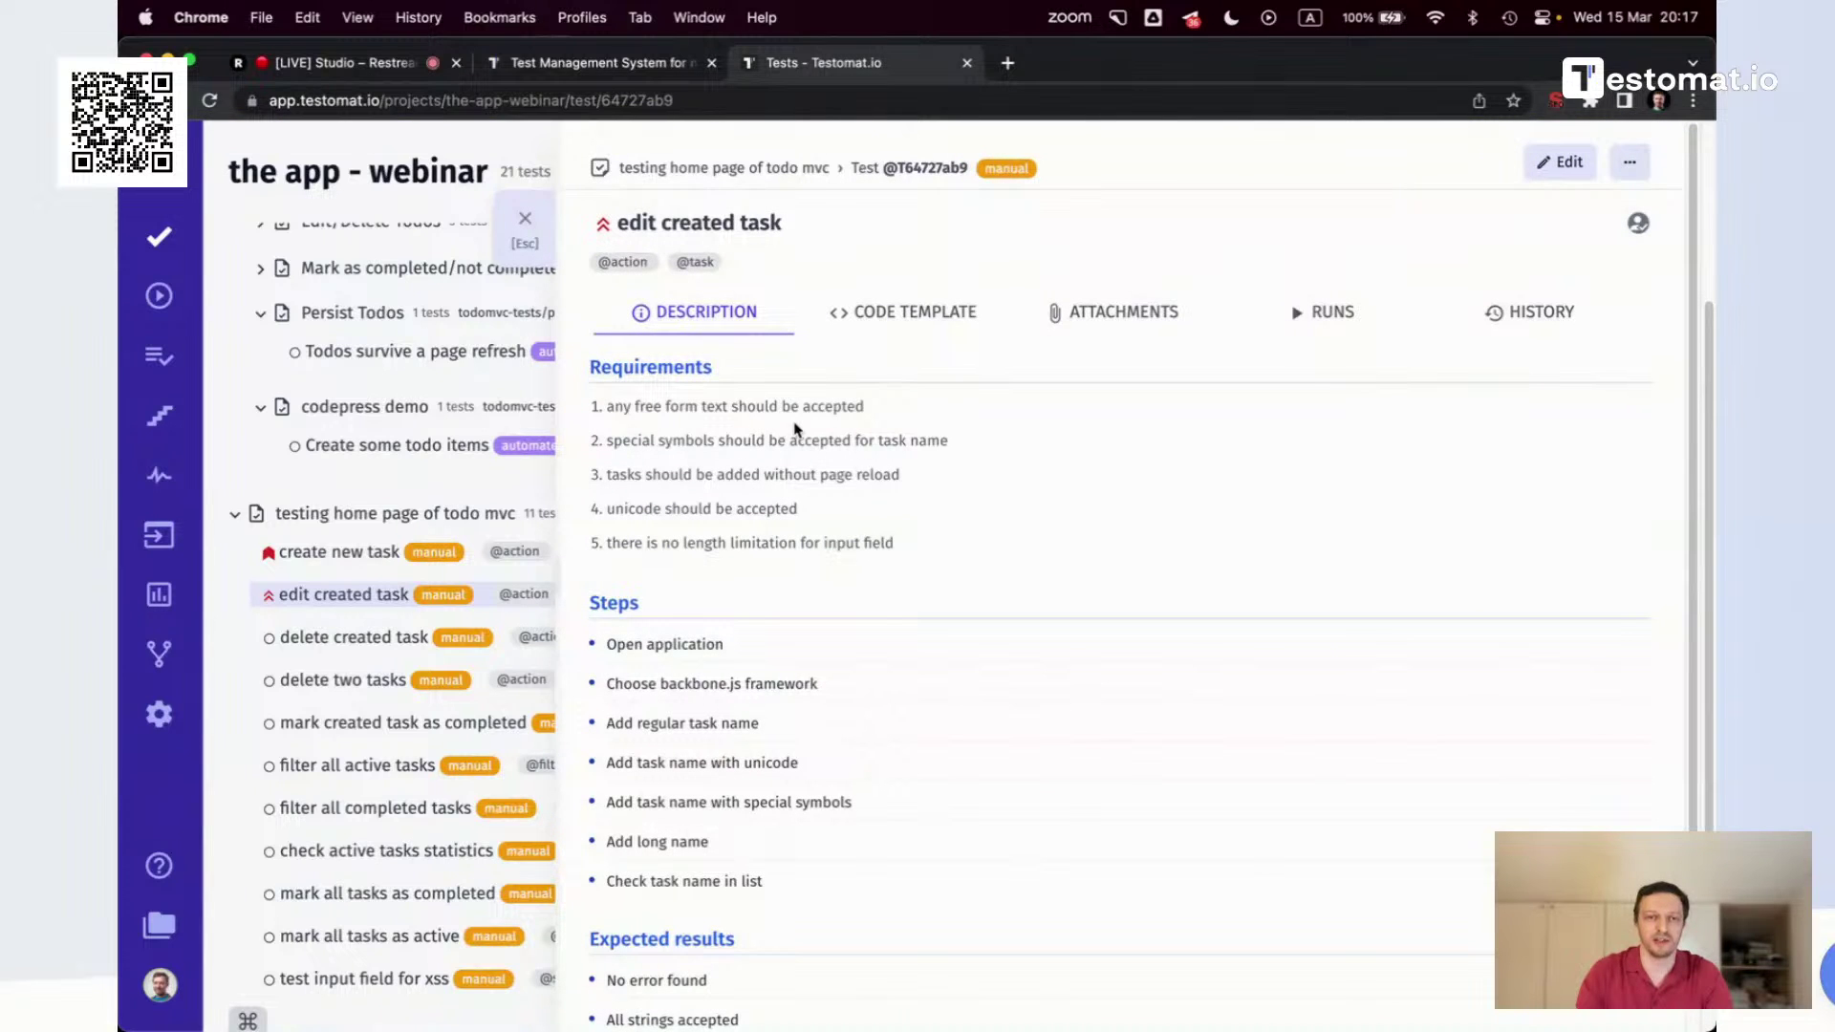
Review the Requirements, Steps and Expected results sections in the description of "edit created task"
drag(630, 392, 889, 542)
drag(608, 640, 773, 884)
scroll(779, 958, down, 1)
drag(771, 988, 592, 905)
click(959, 729)
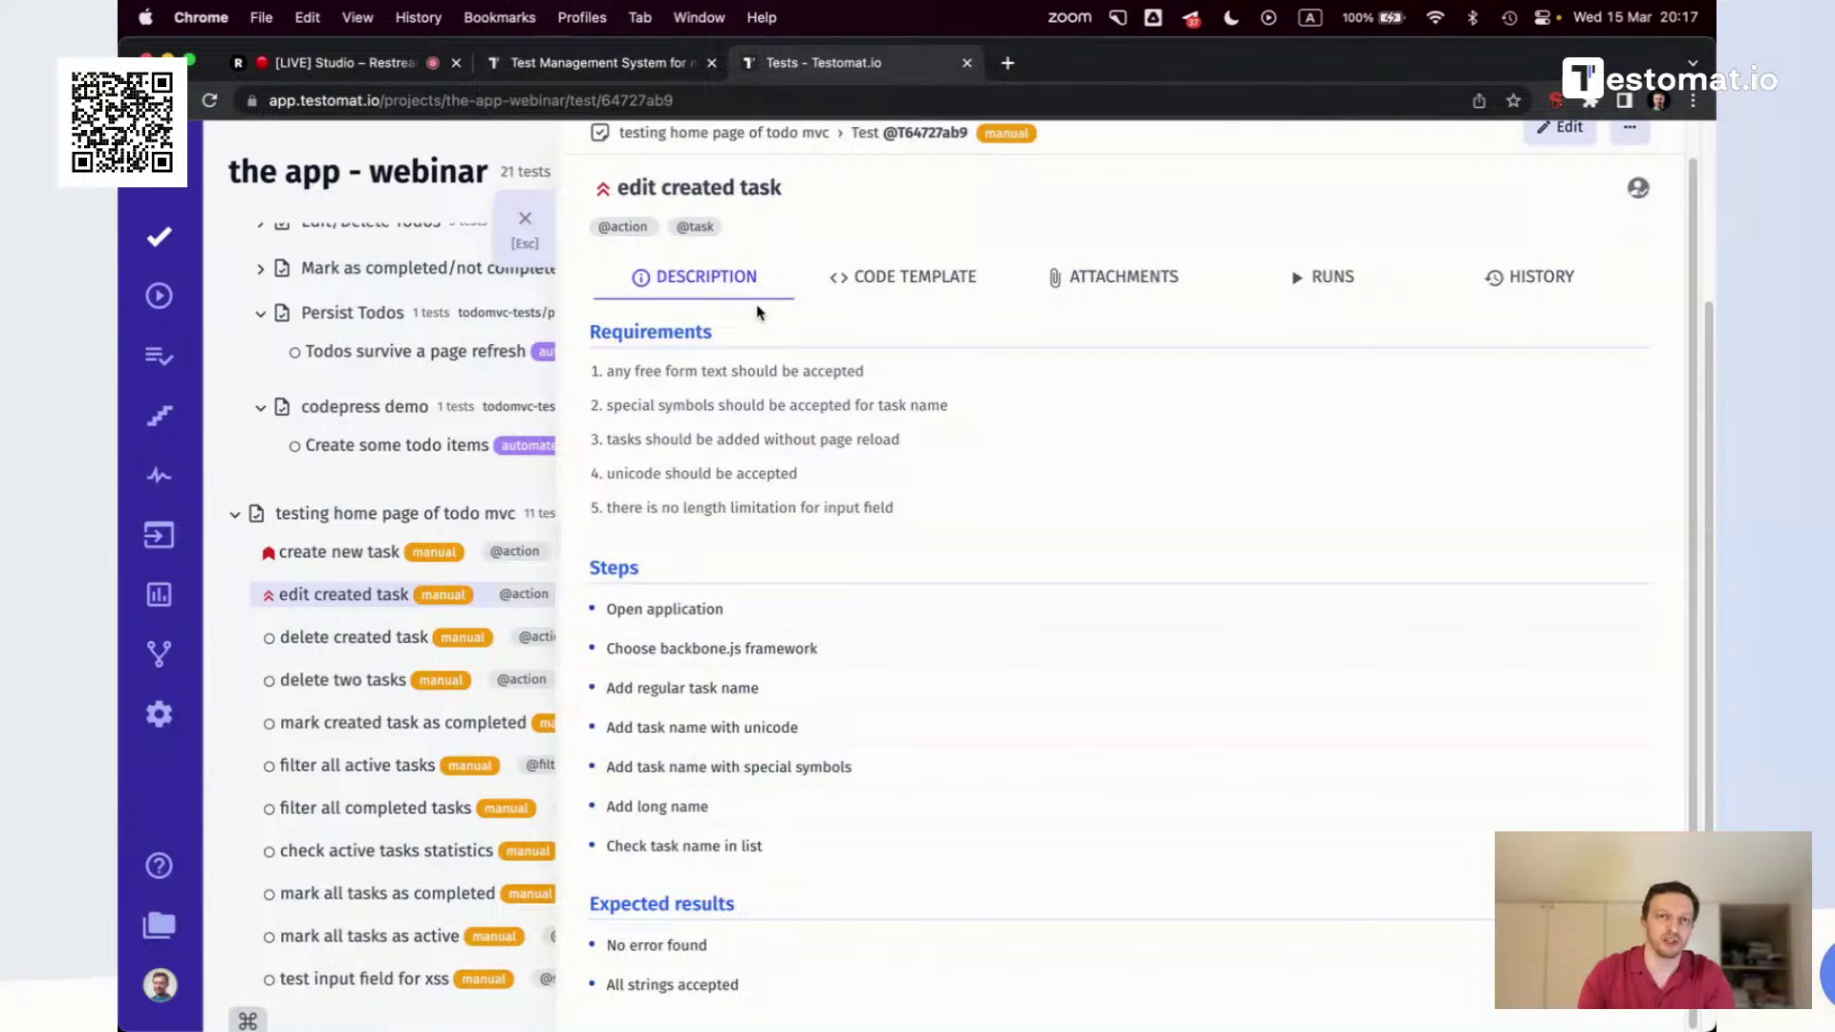
Examine the code template generated for "edit created task" and compare it with the test's description
click(897, 279)
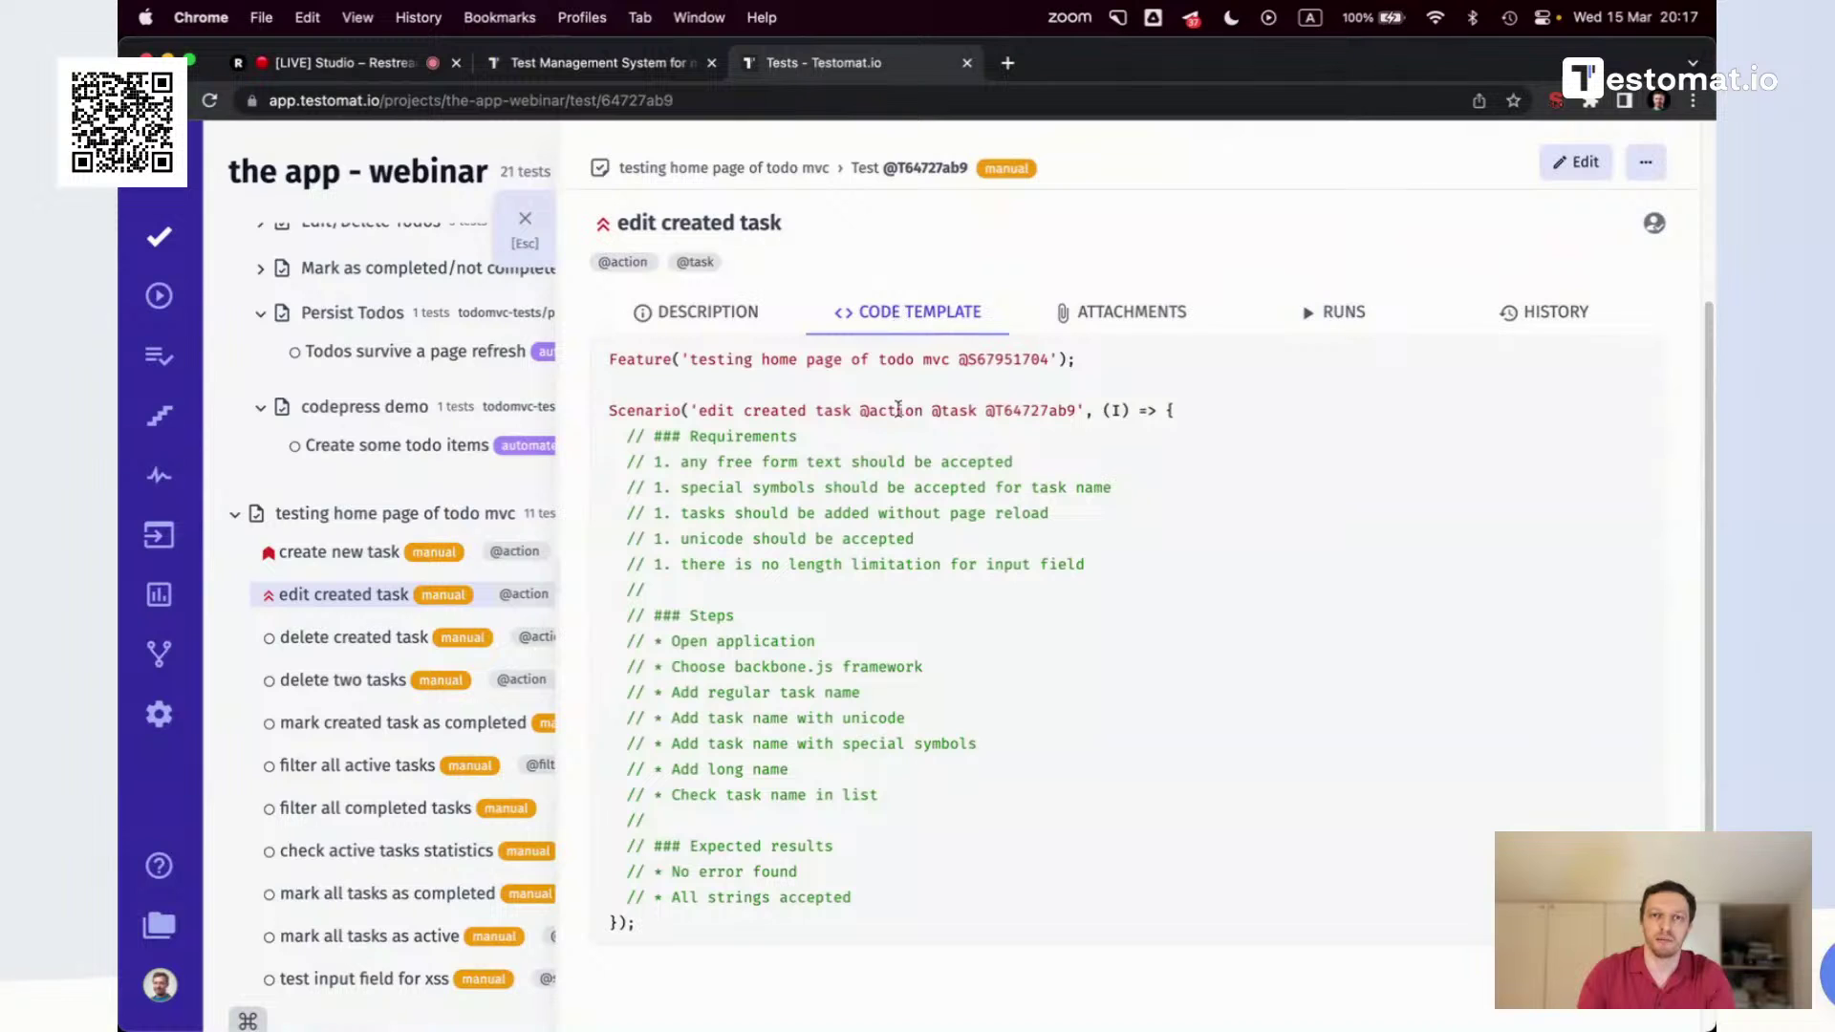
click(712, 310)
drag(699, 411, 863, 948)
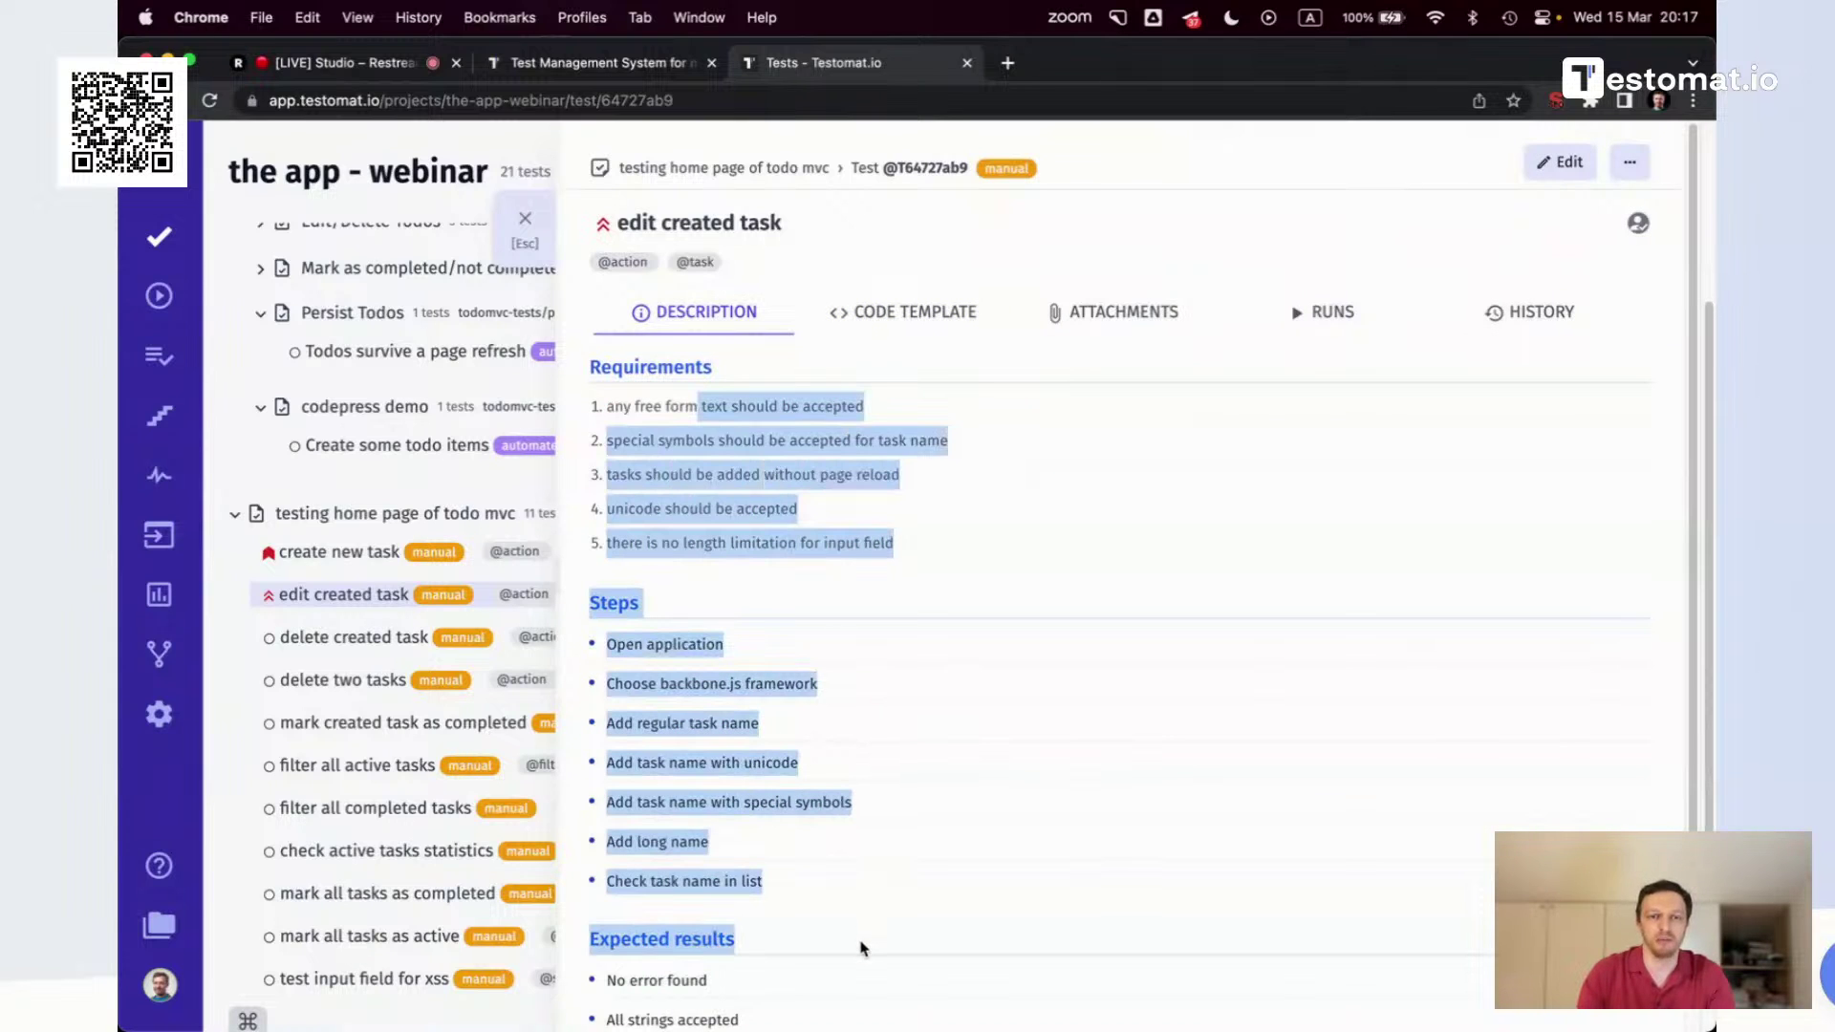
click(869, 645)
click(915, 314)
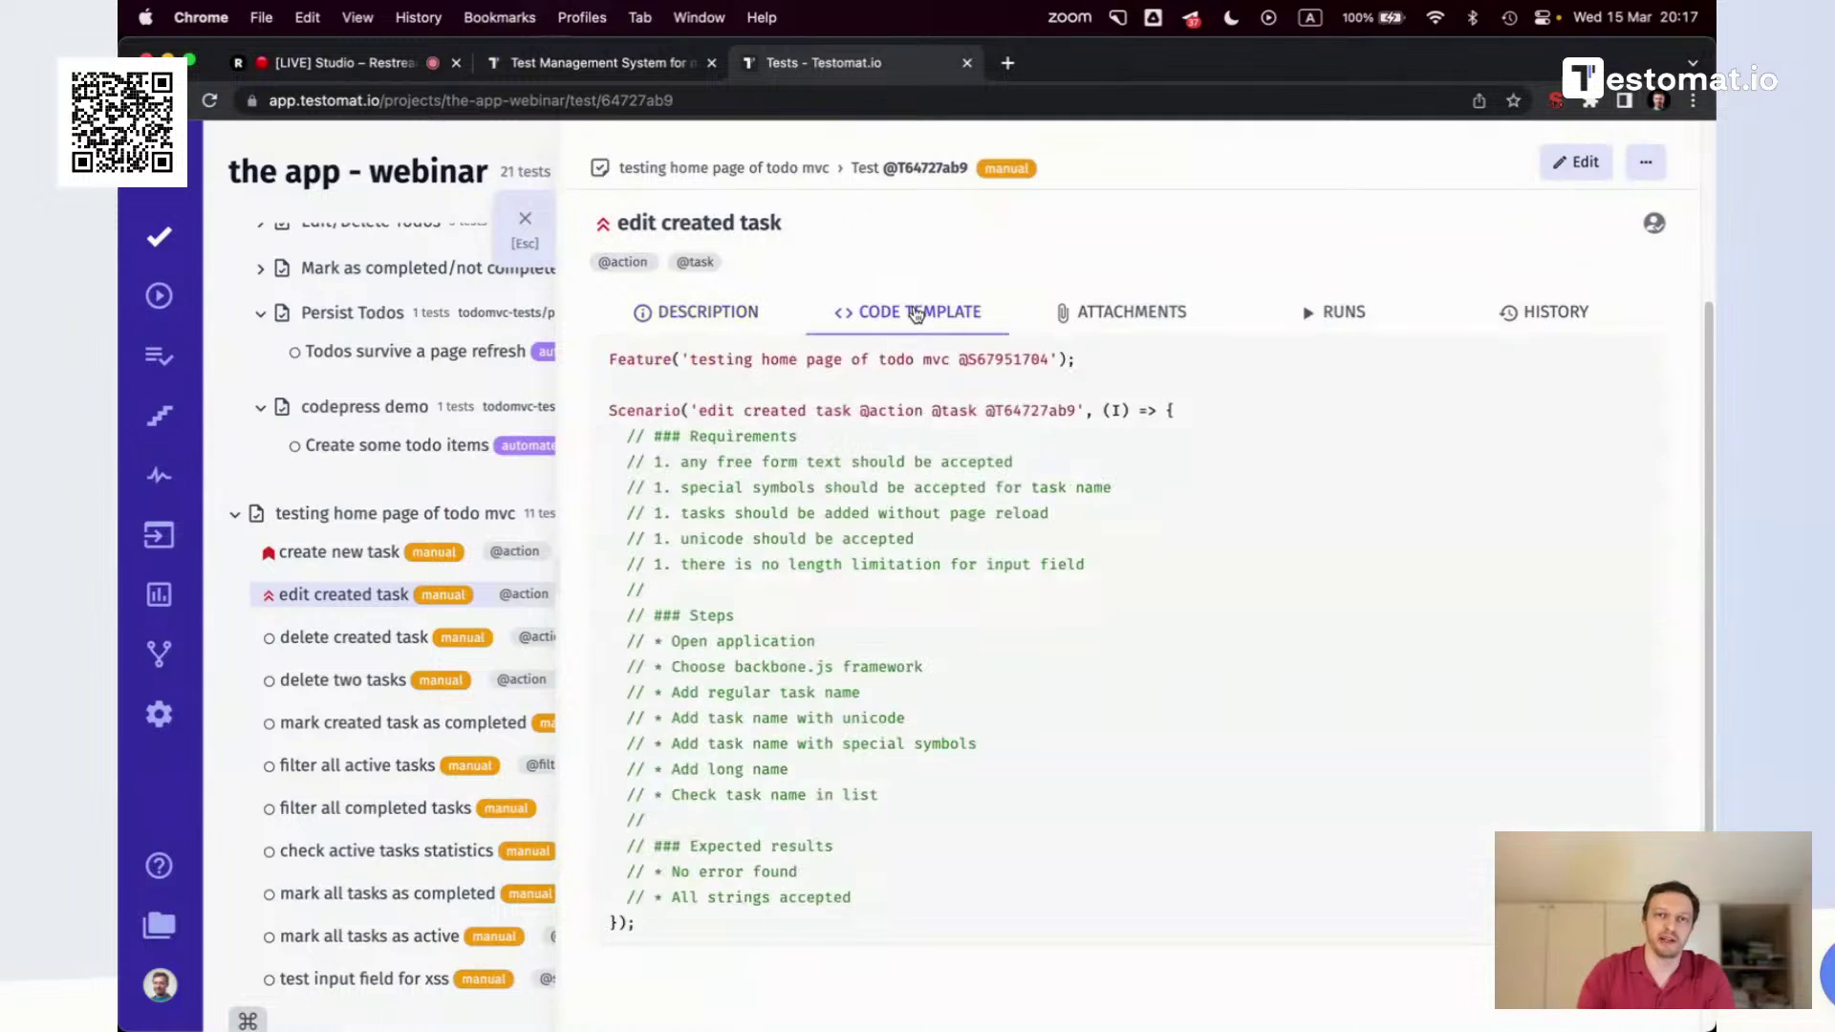
drag(612, 351, 942, 917)
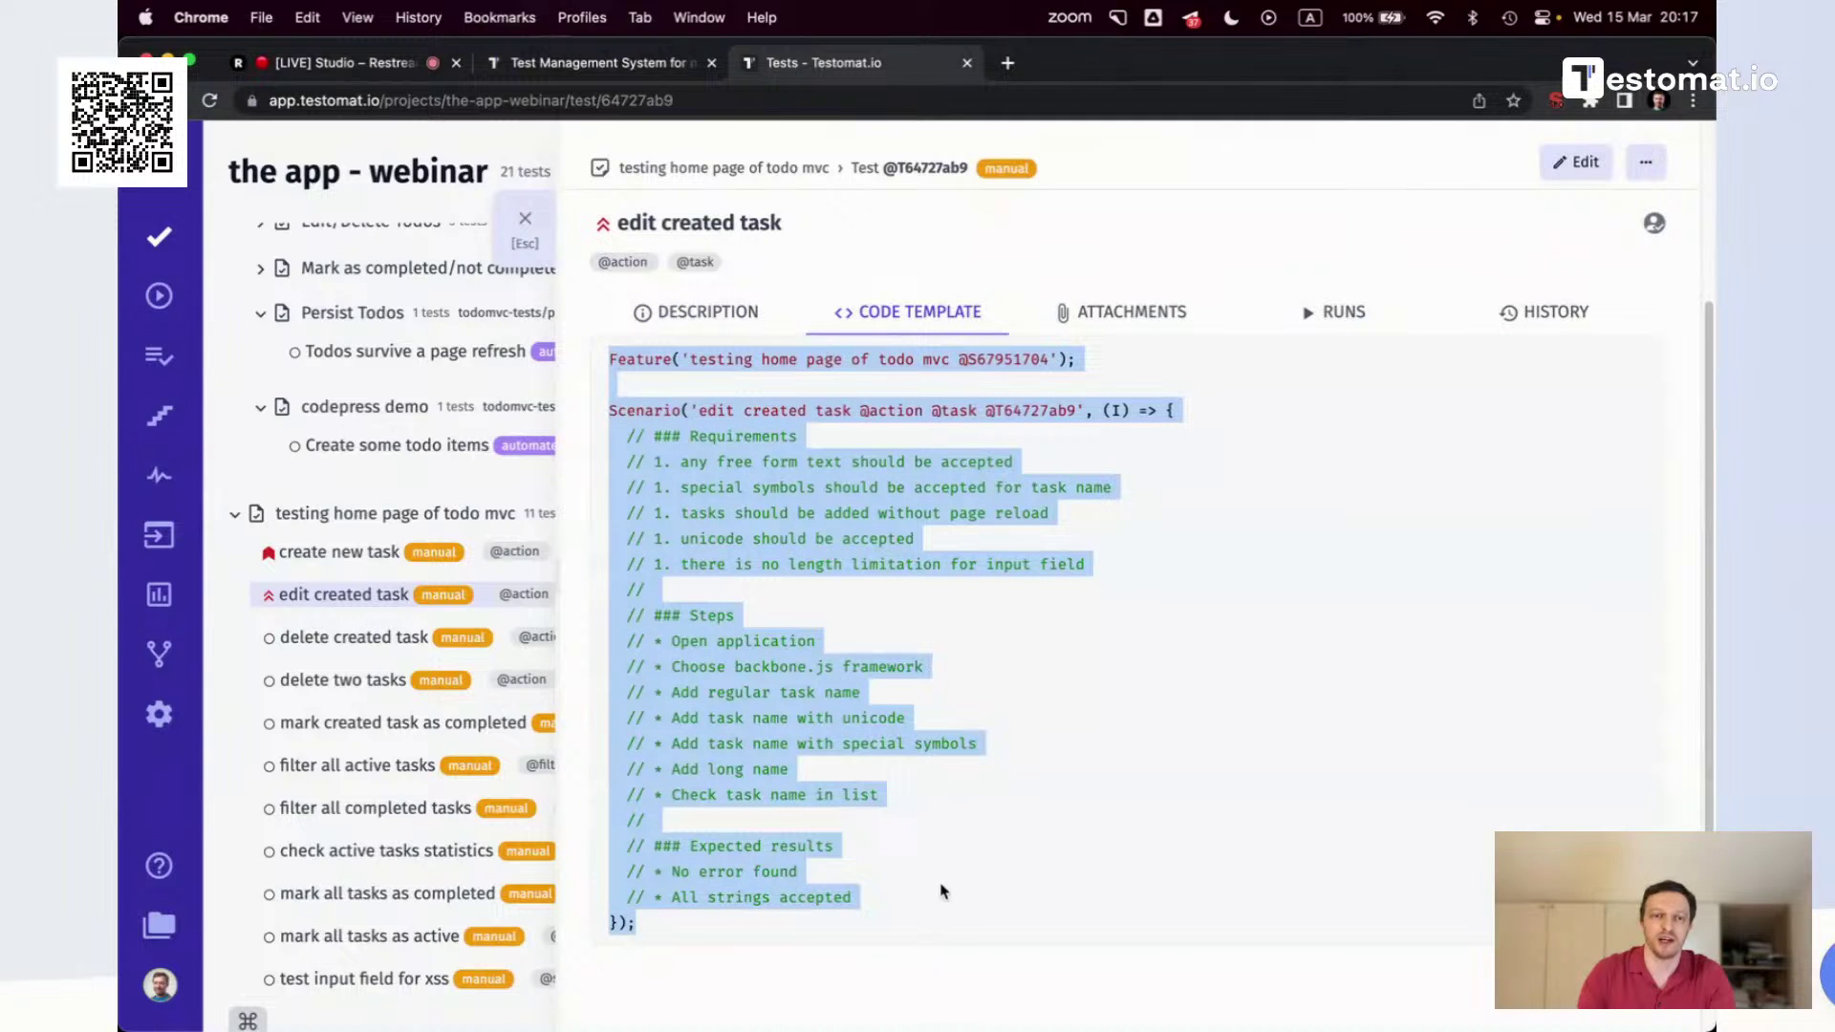
click(944, 882)
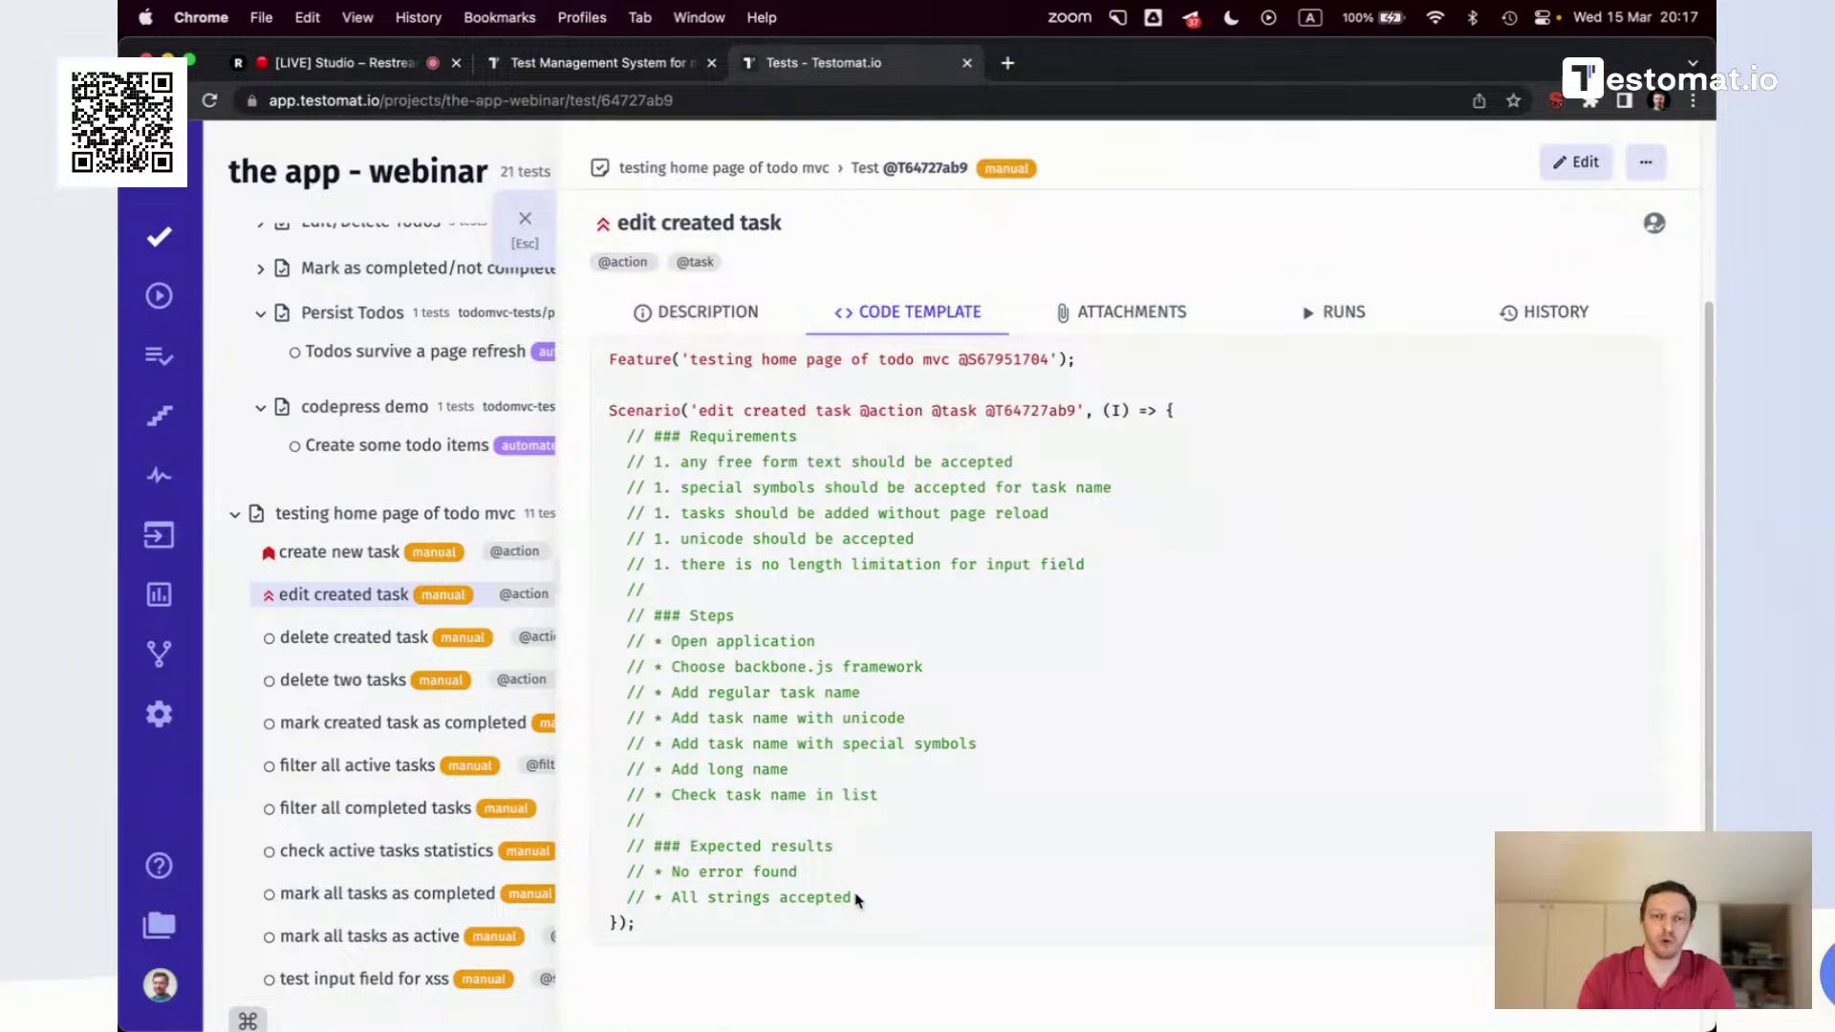
drag(870, 902, 604, 443)
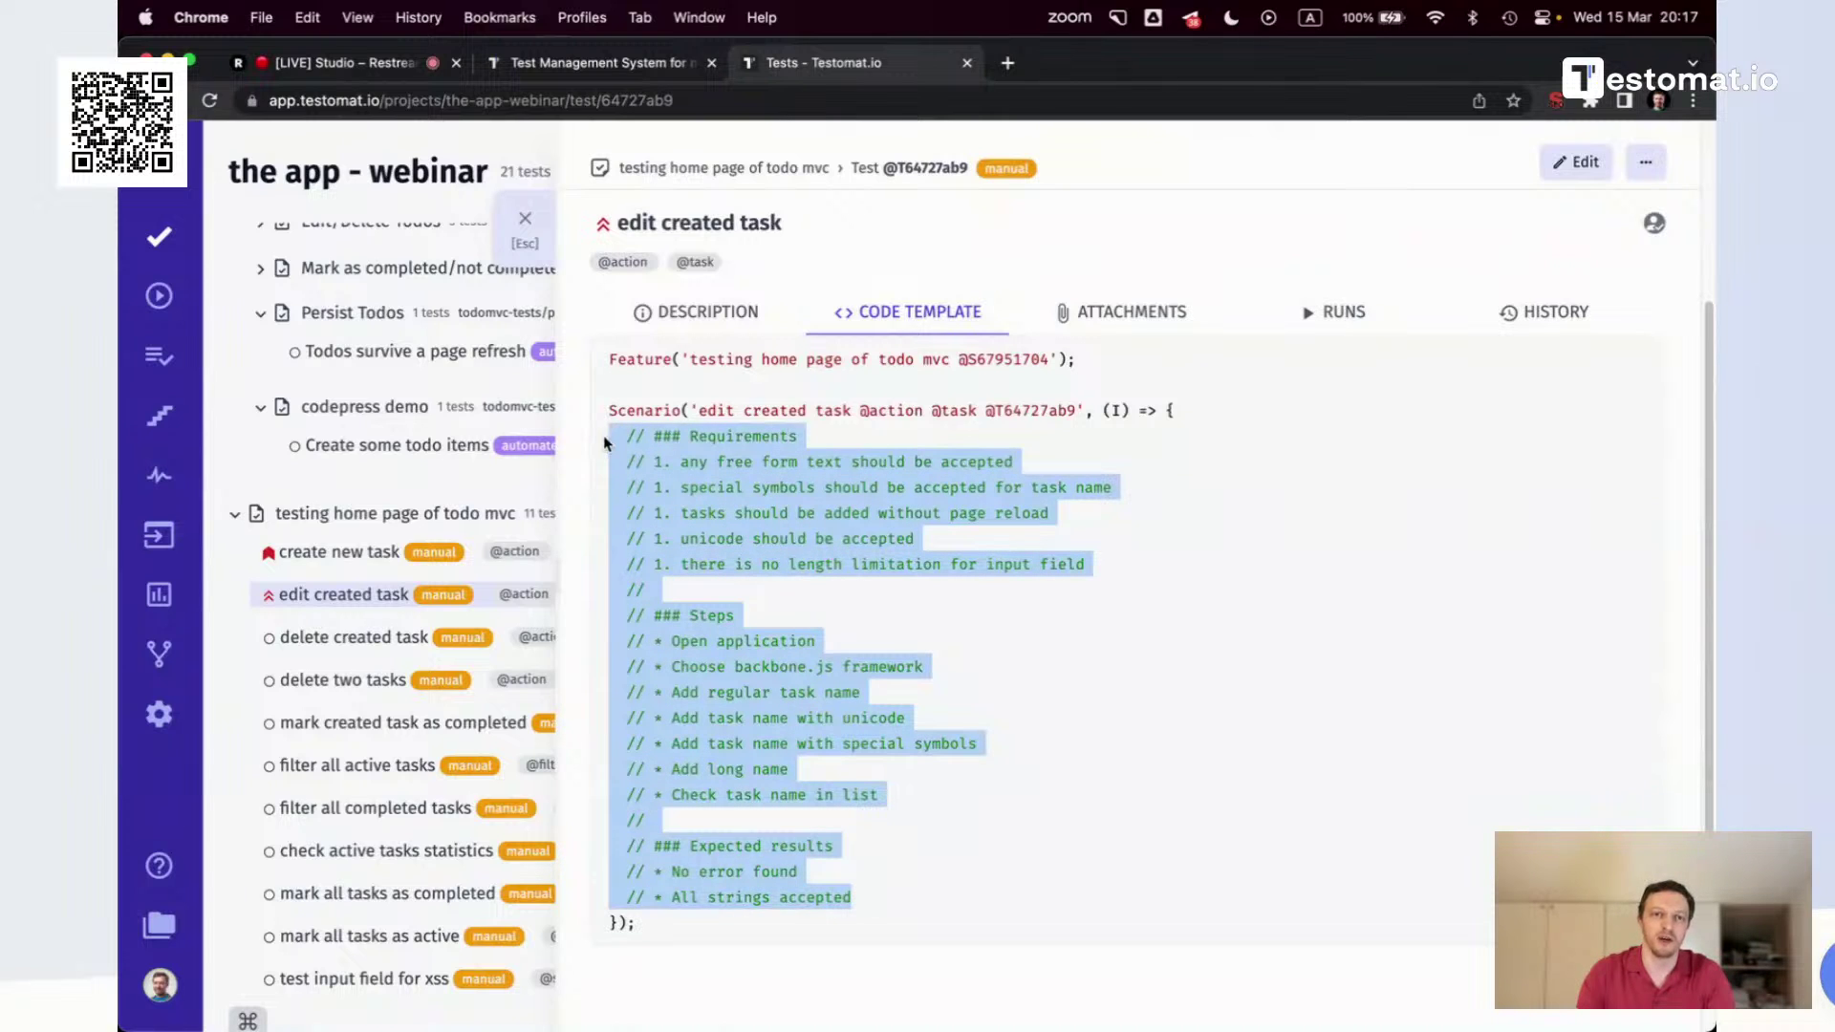
click(827, 491)
drag(675, 947, 603, 356)
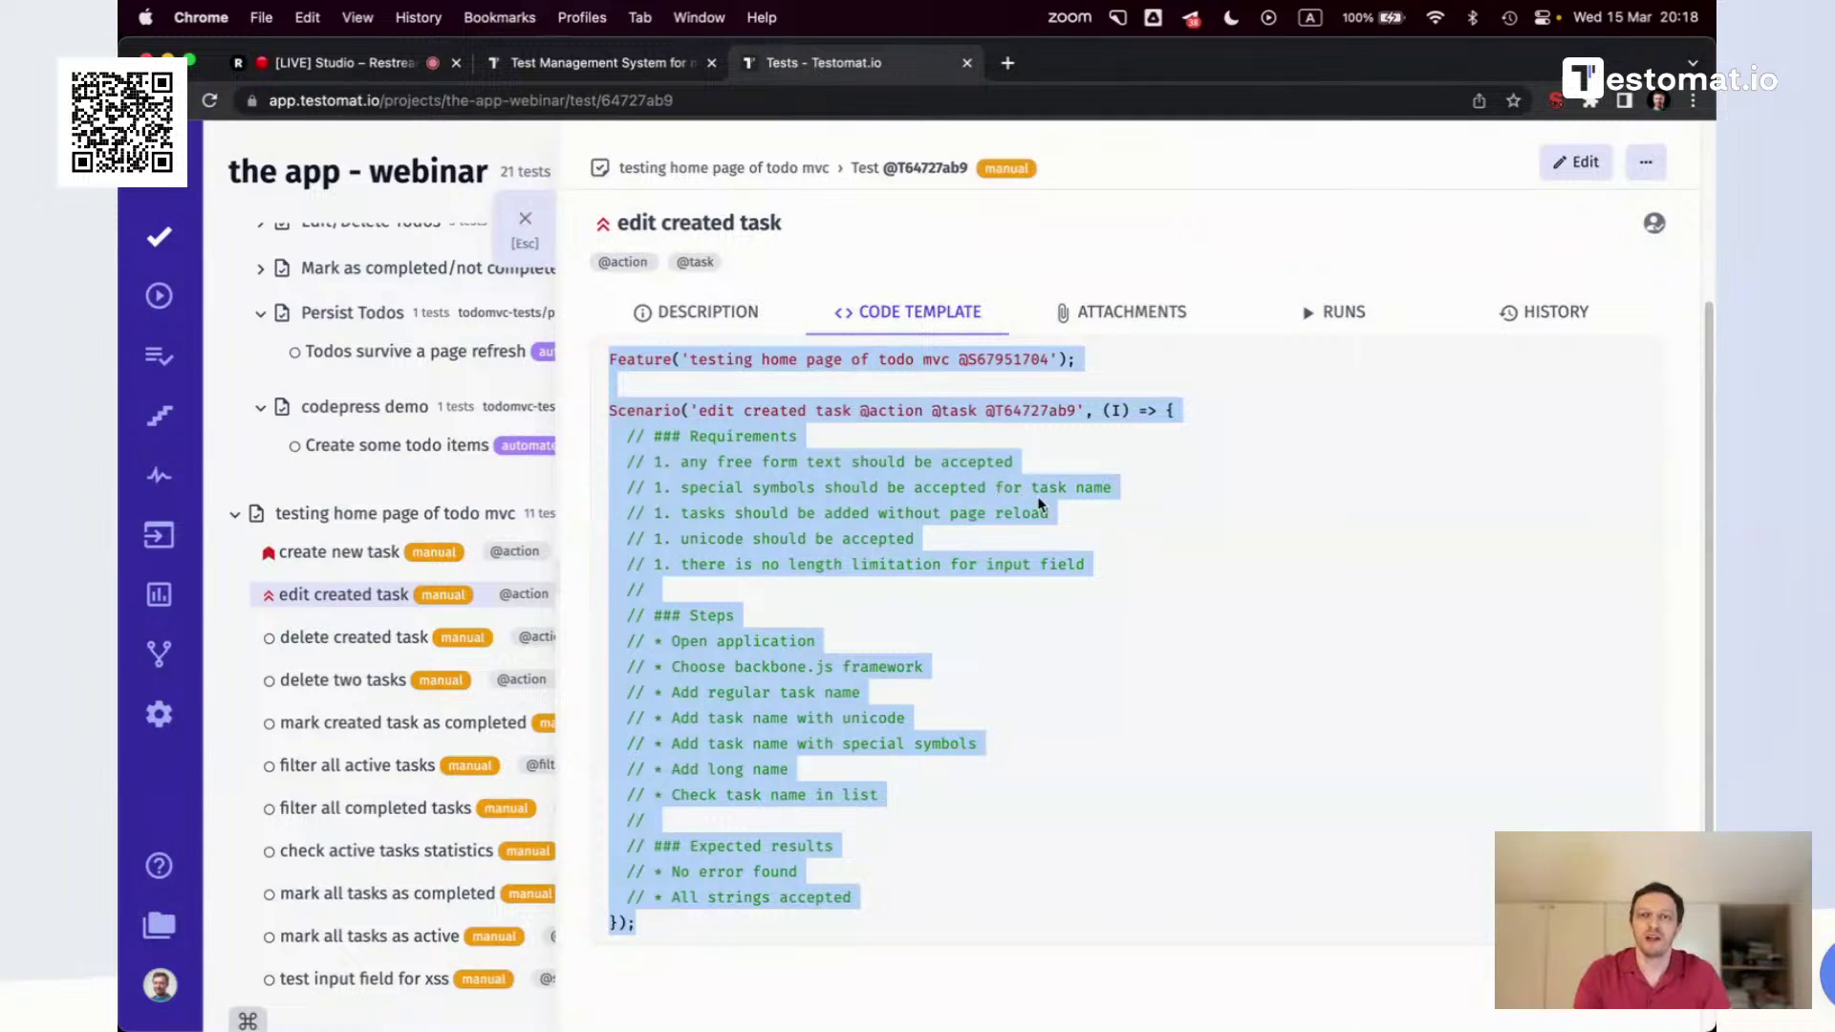
click(712, 321)
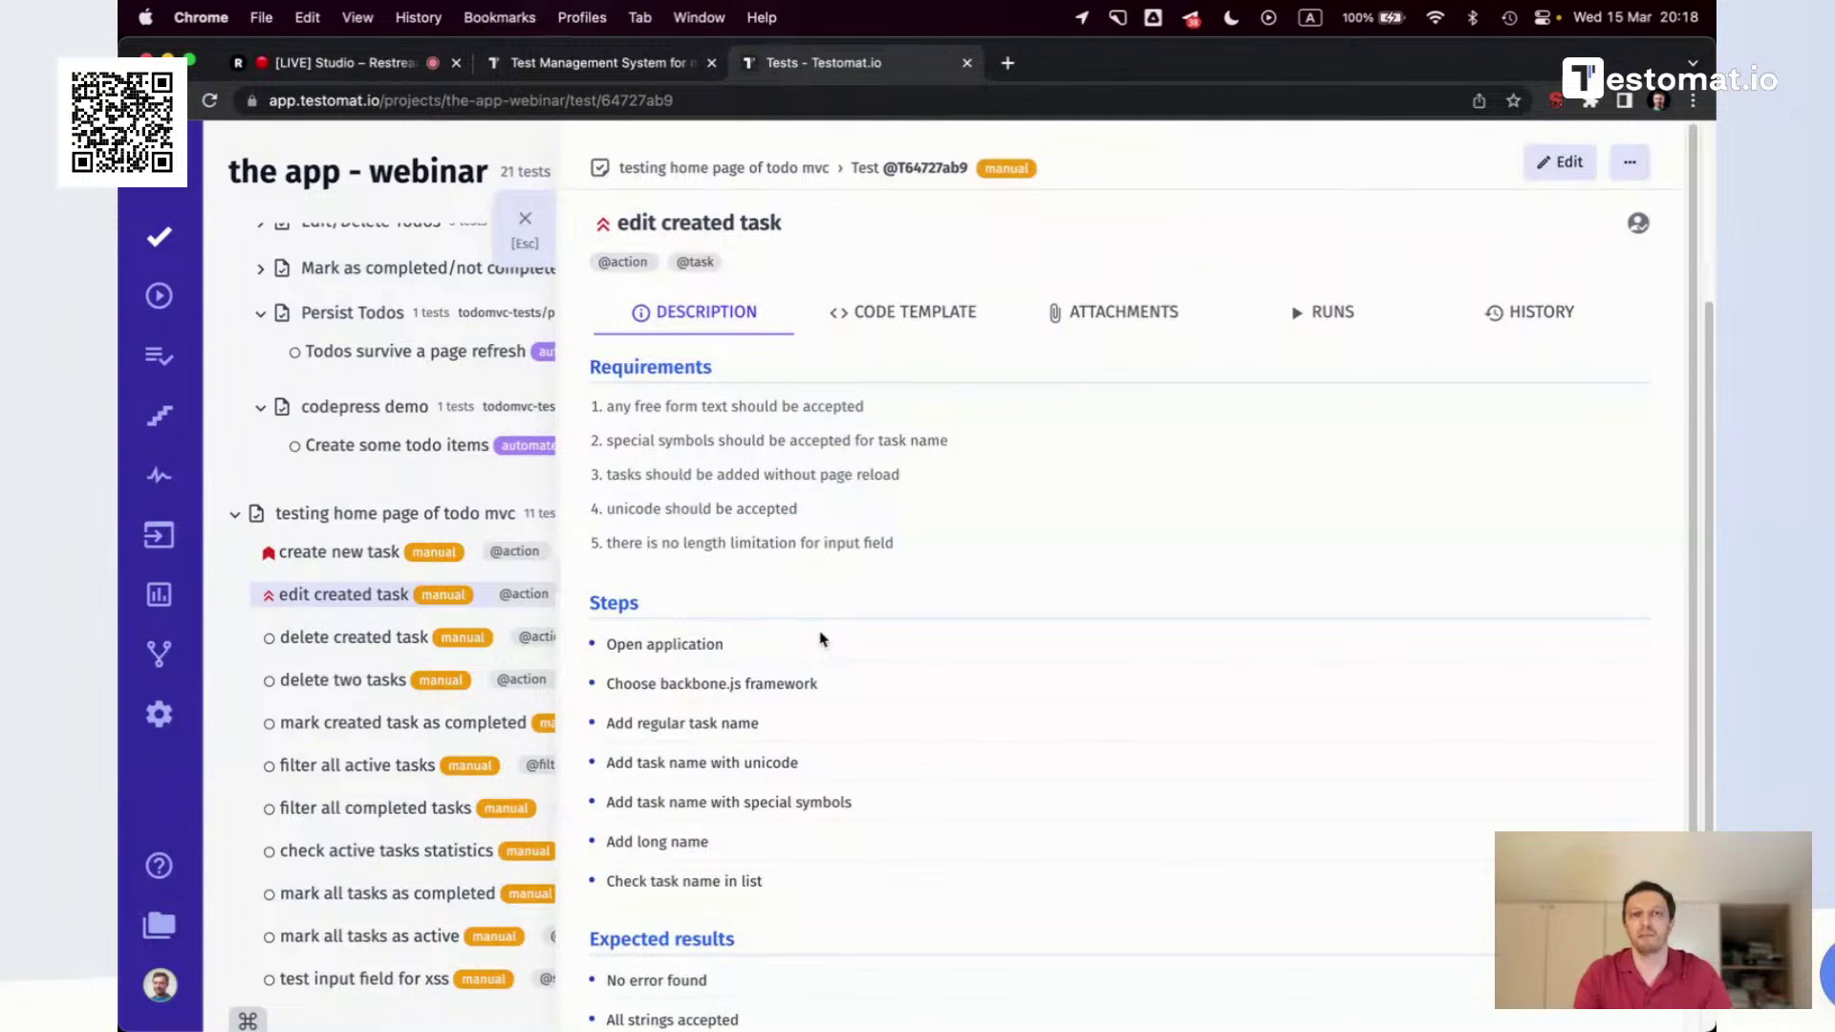
Capture a screenshot of the testomat.io home page and paste it as an attachment to "edit created task"
click(1116, 320)
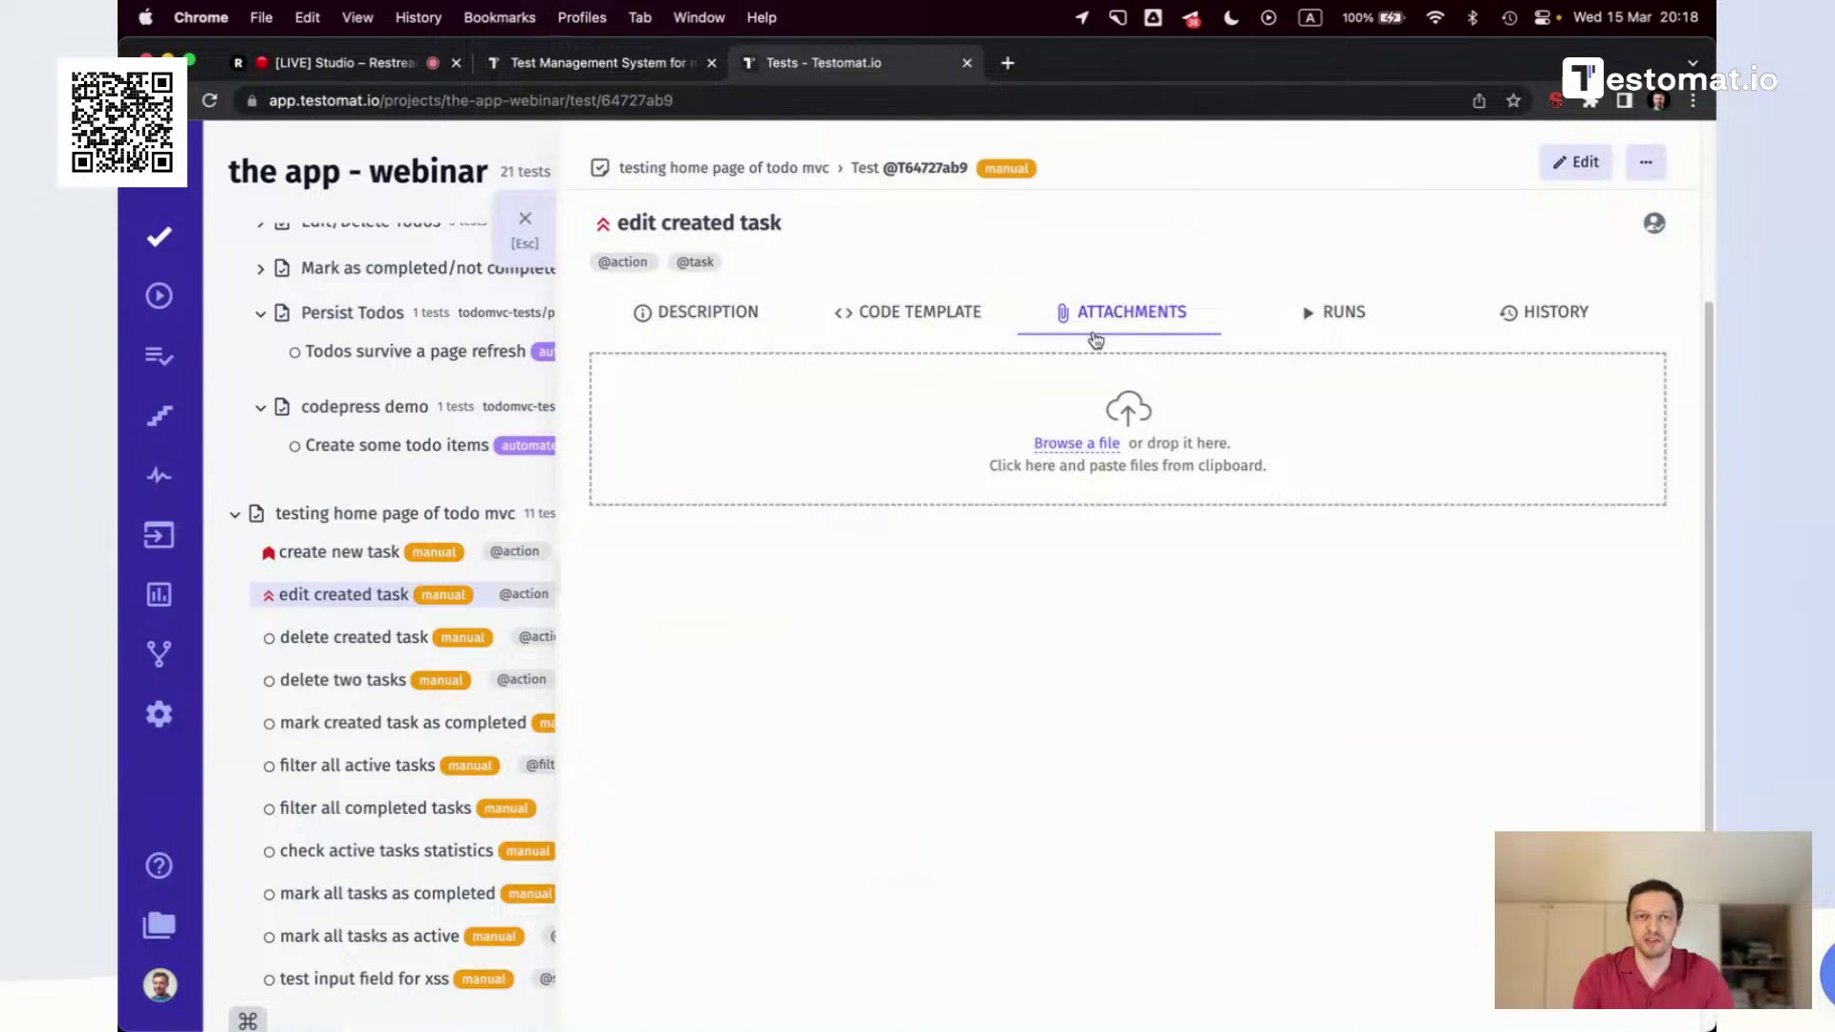
click(617, 65)
key(super+shift+4)
drag(236, 154, 1517, 873)
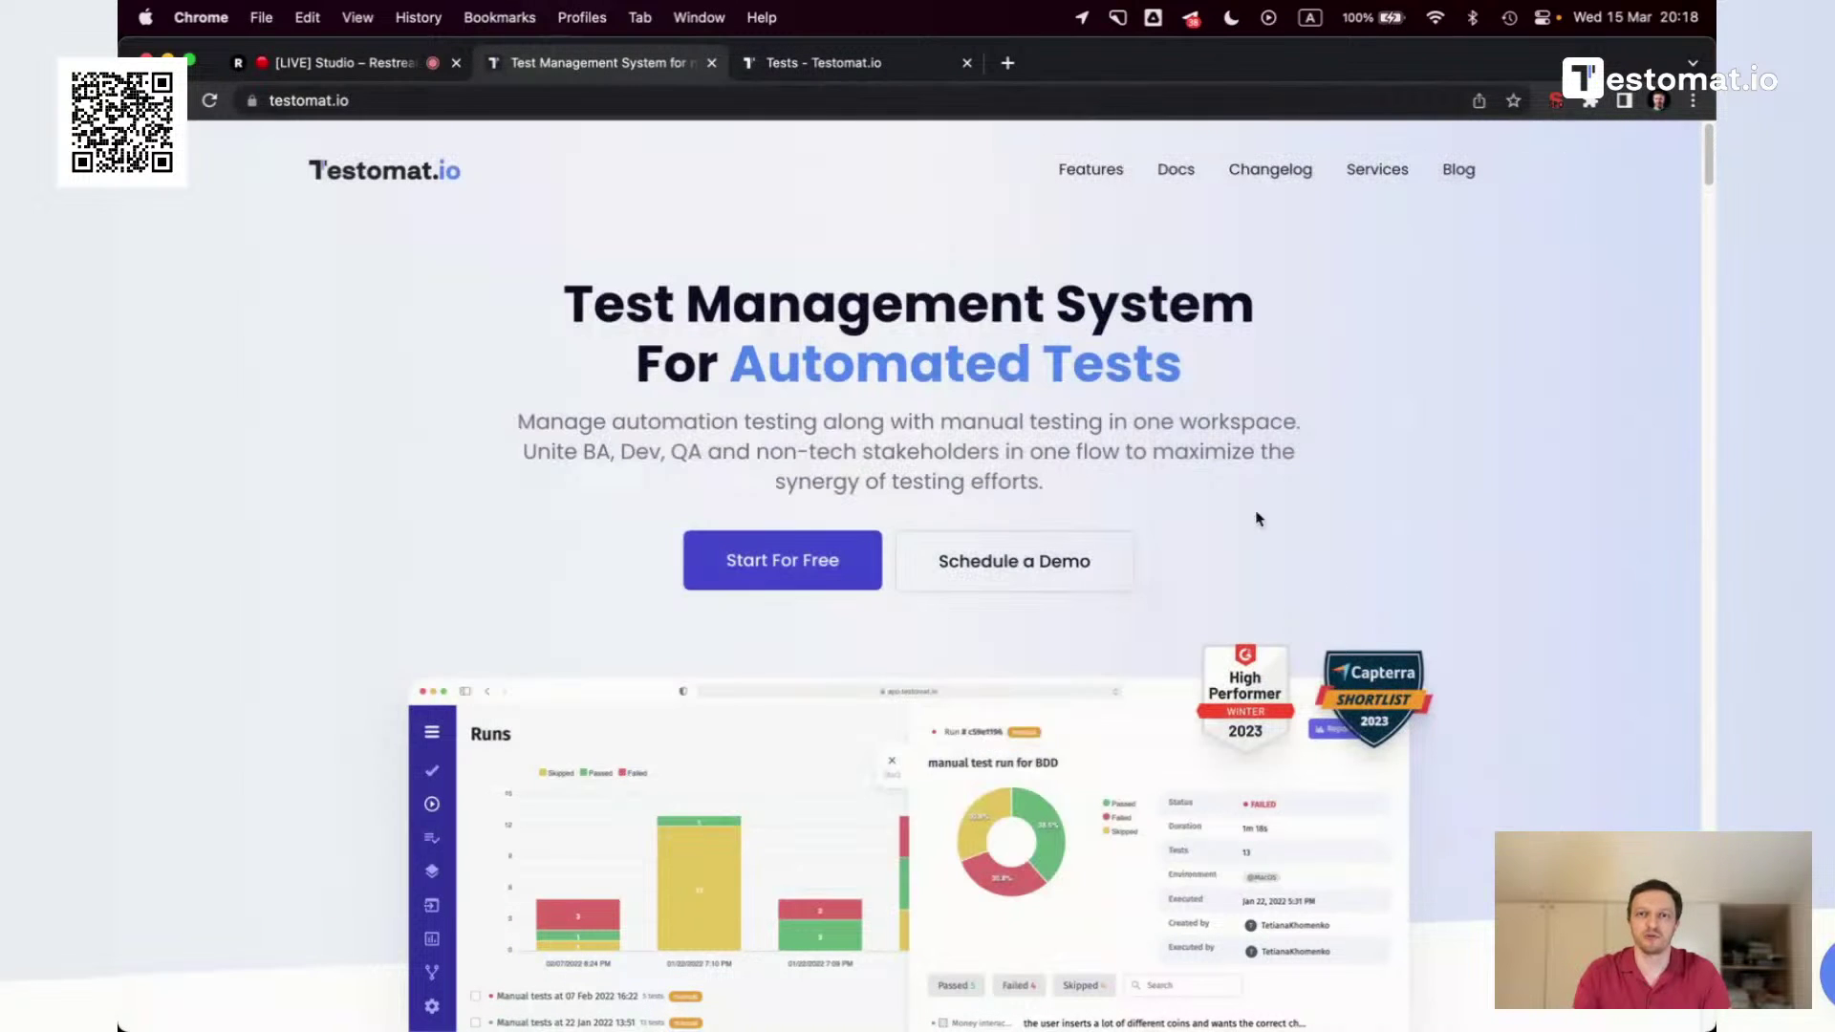
click(836, 62)
key(super+v)
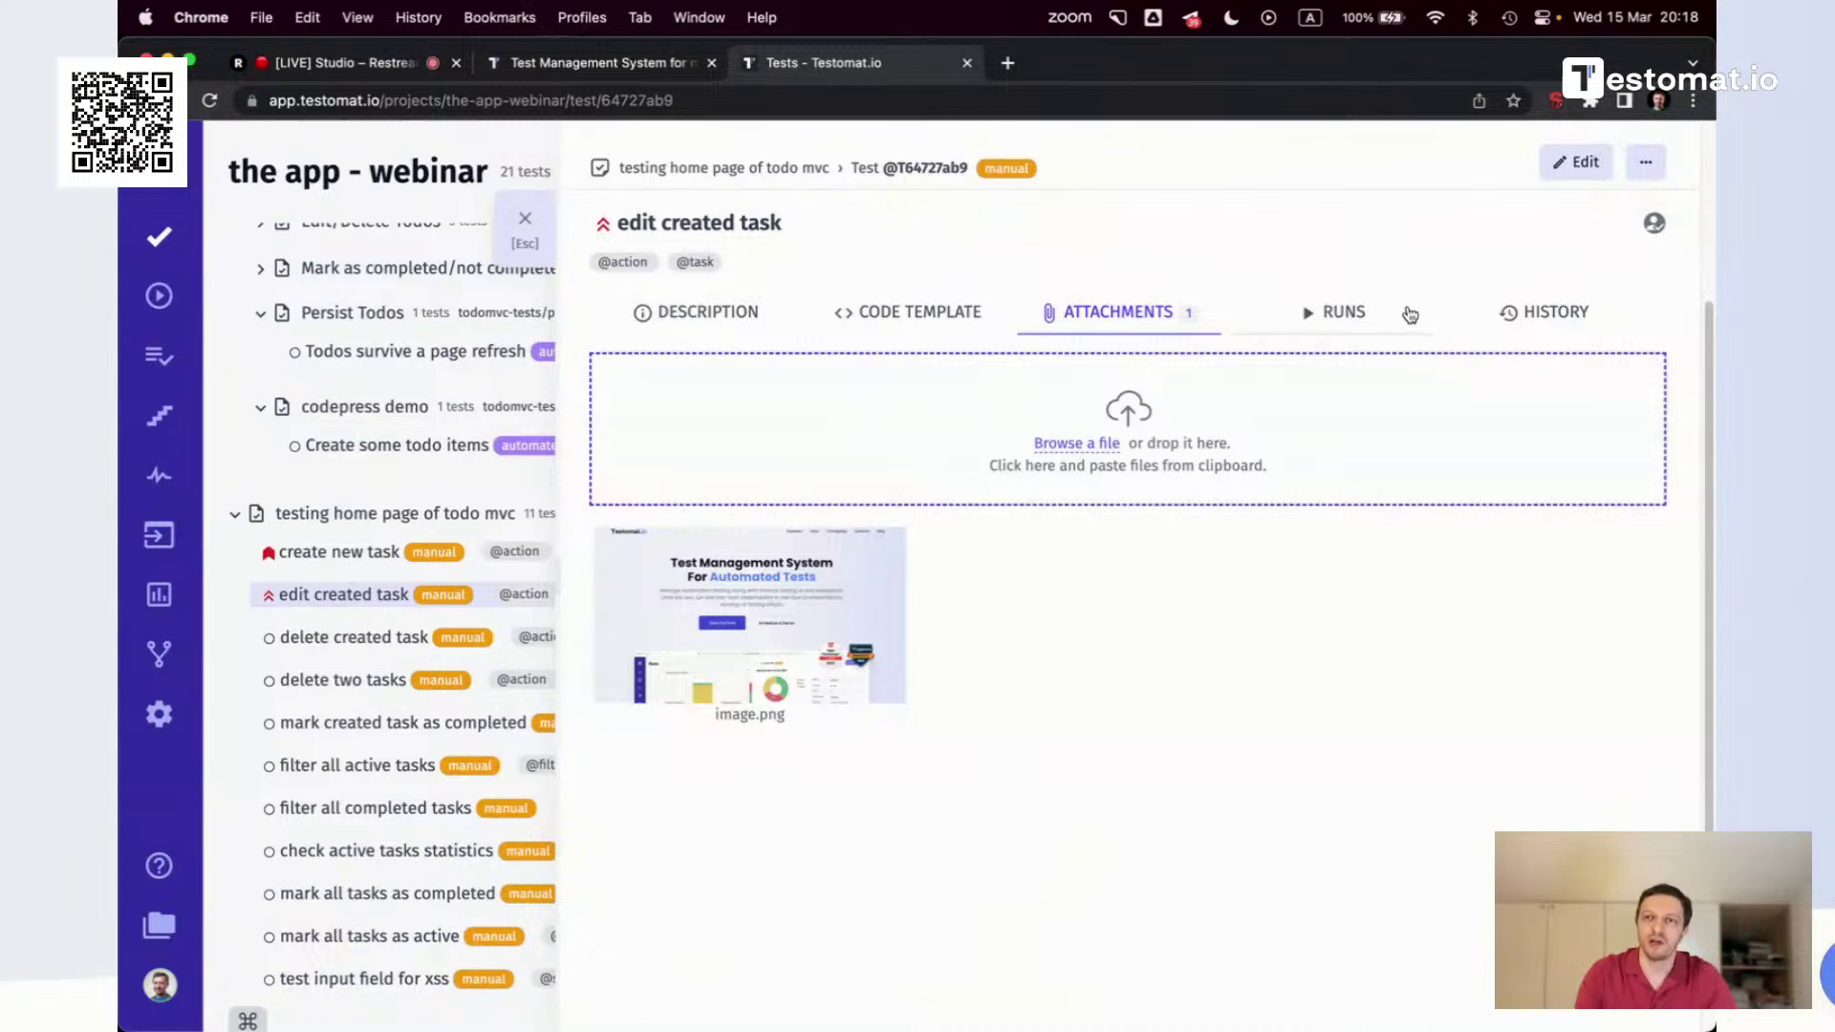
Remove the "Choose backbone.js framework" step from the description of "edit created task", save it and close the editor
click(723, 312)
click(1560, 161)
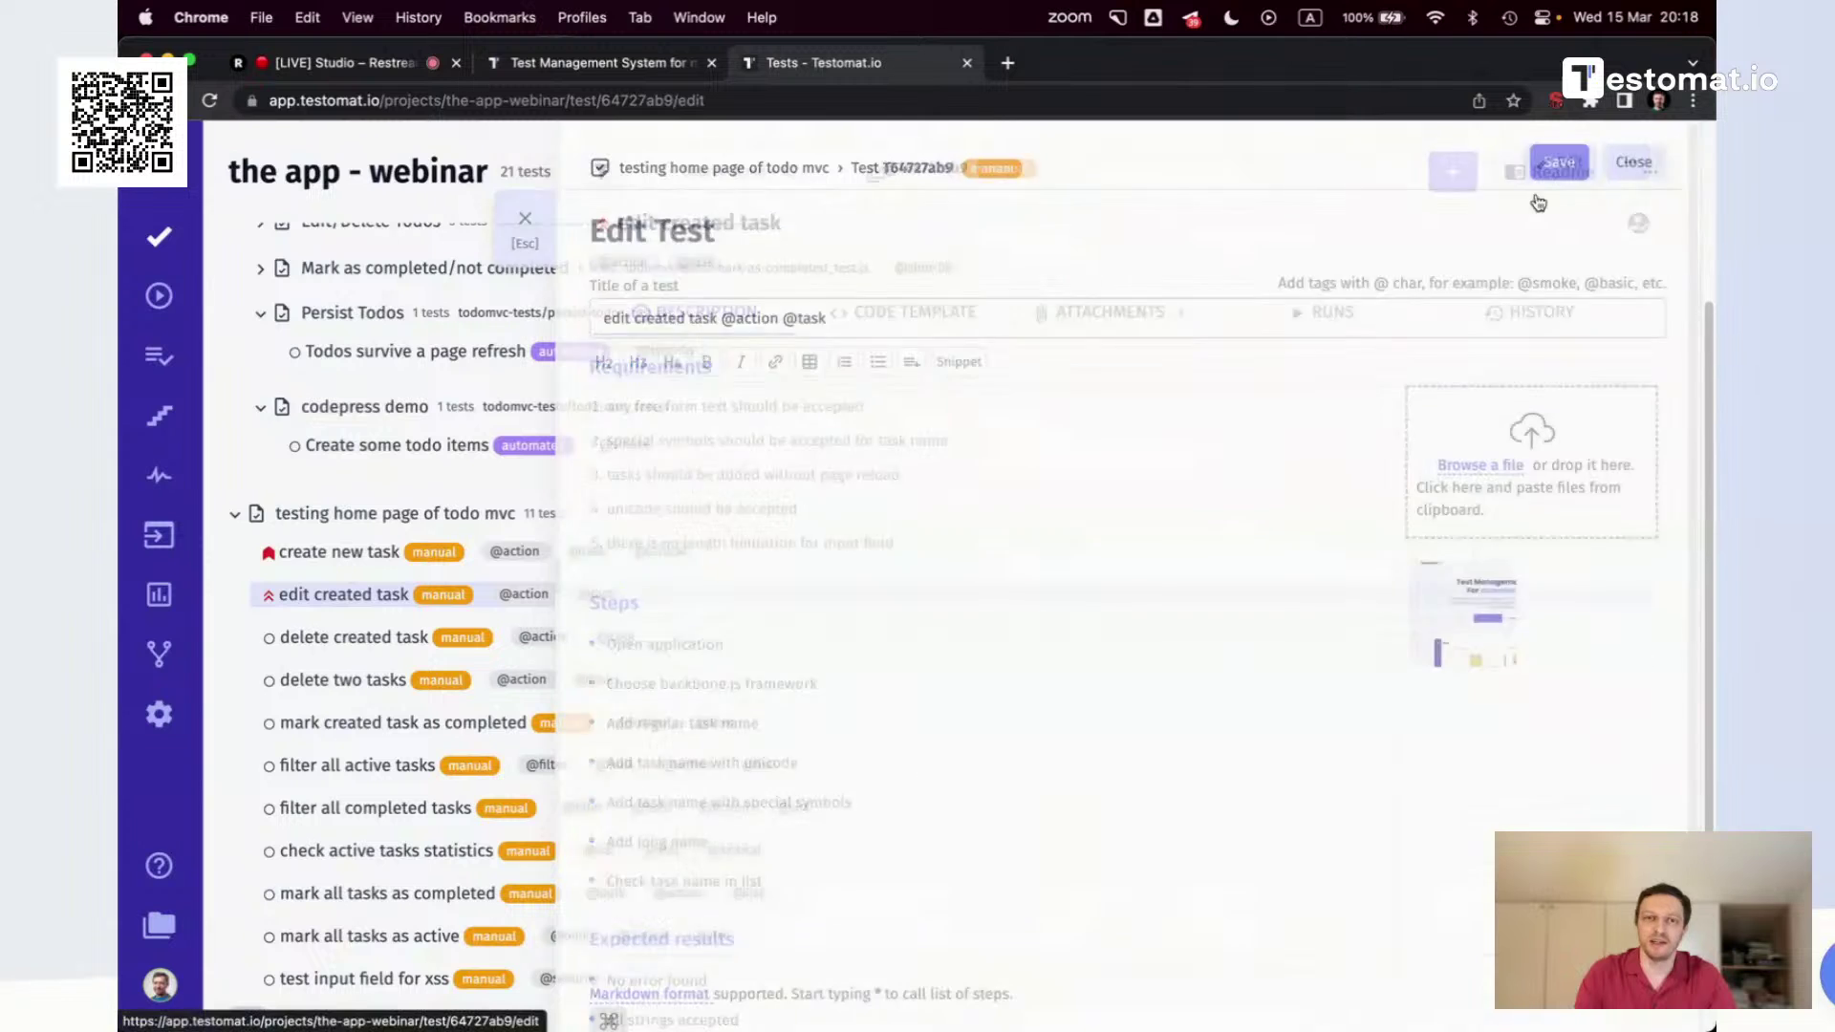
click(984, 572)
key(super+shift+Left)
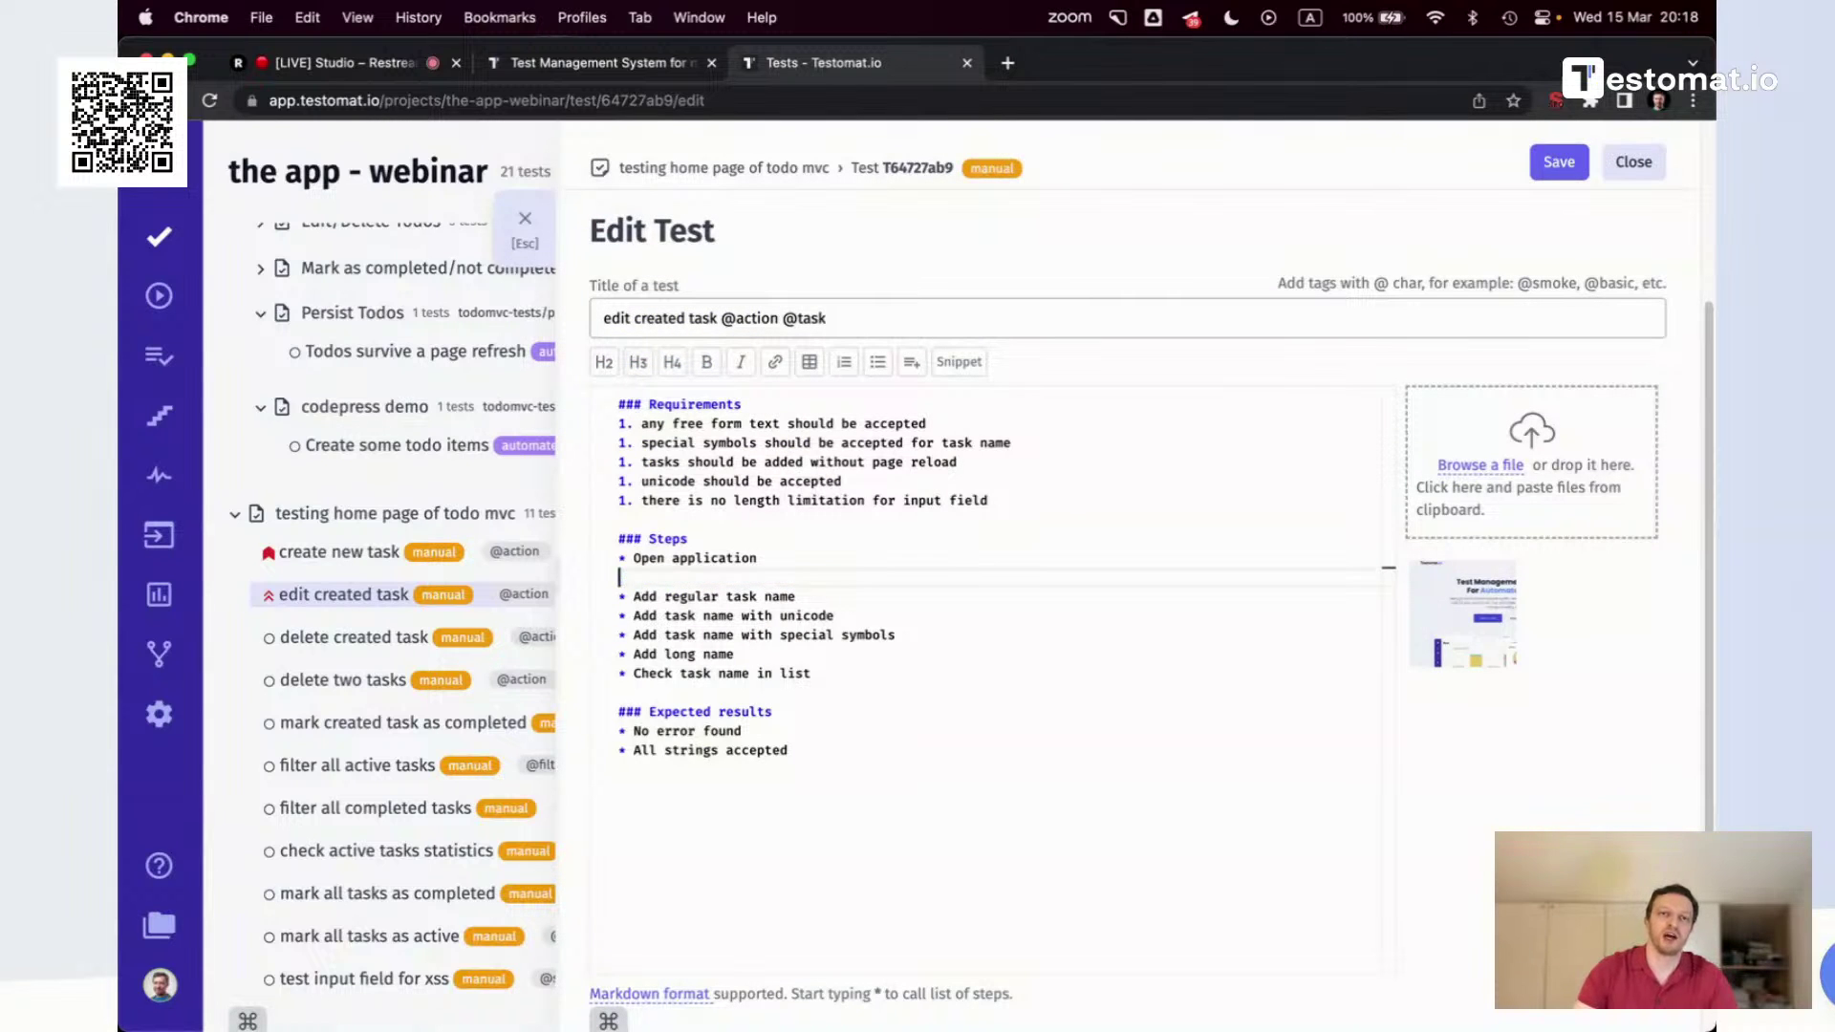
key(BackSpace)
key(BackSpace)
click(1559, 162)
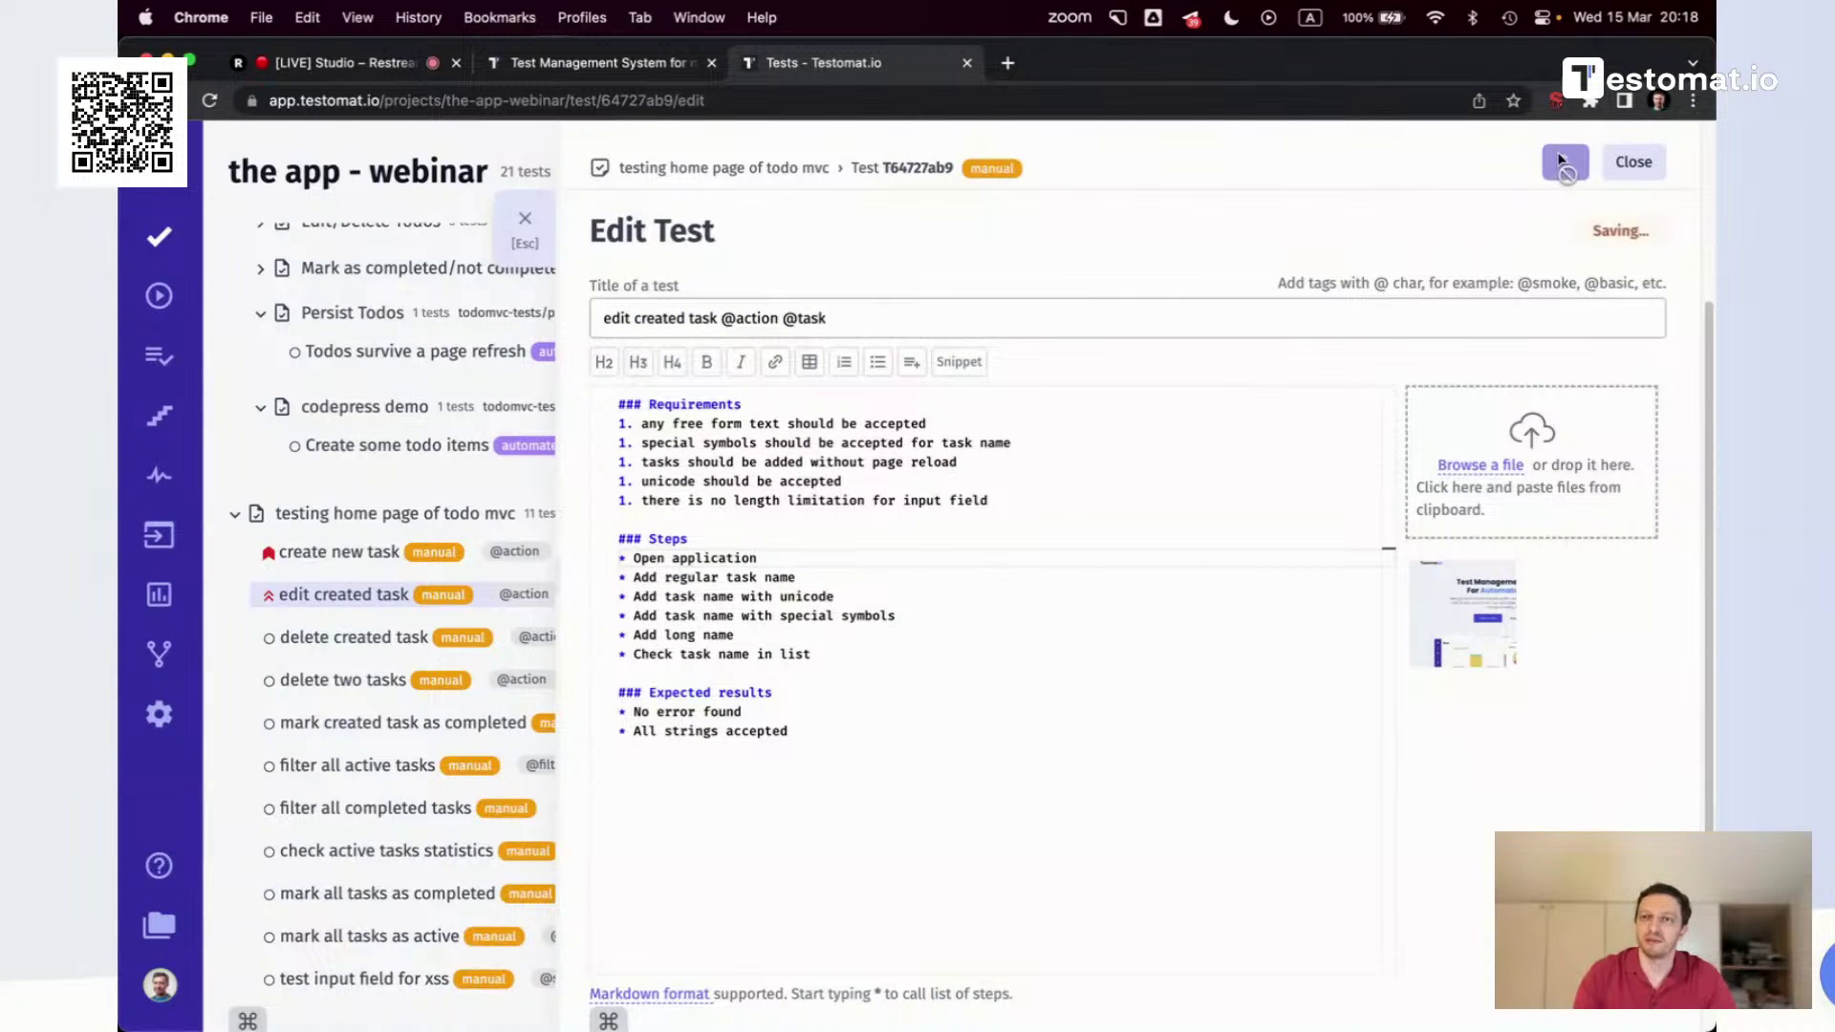
click(1635, 163)
Review the latest revision's description diff in the history of "edit created task" and return to the test
click(1575, 308)
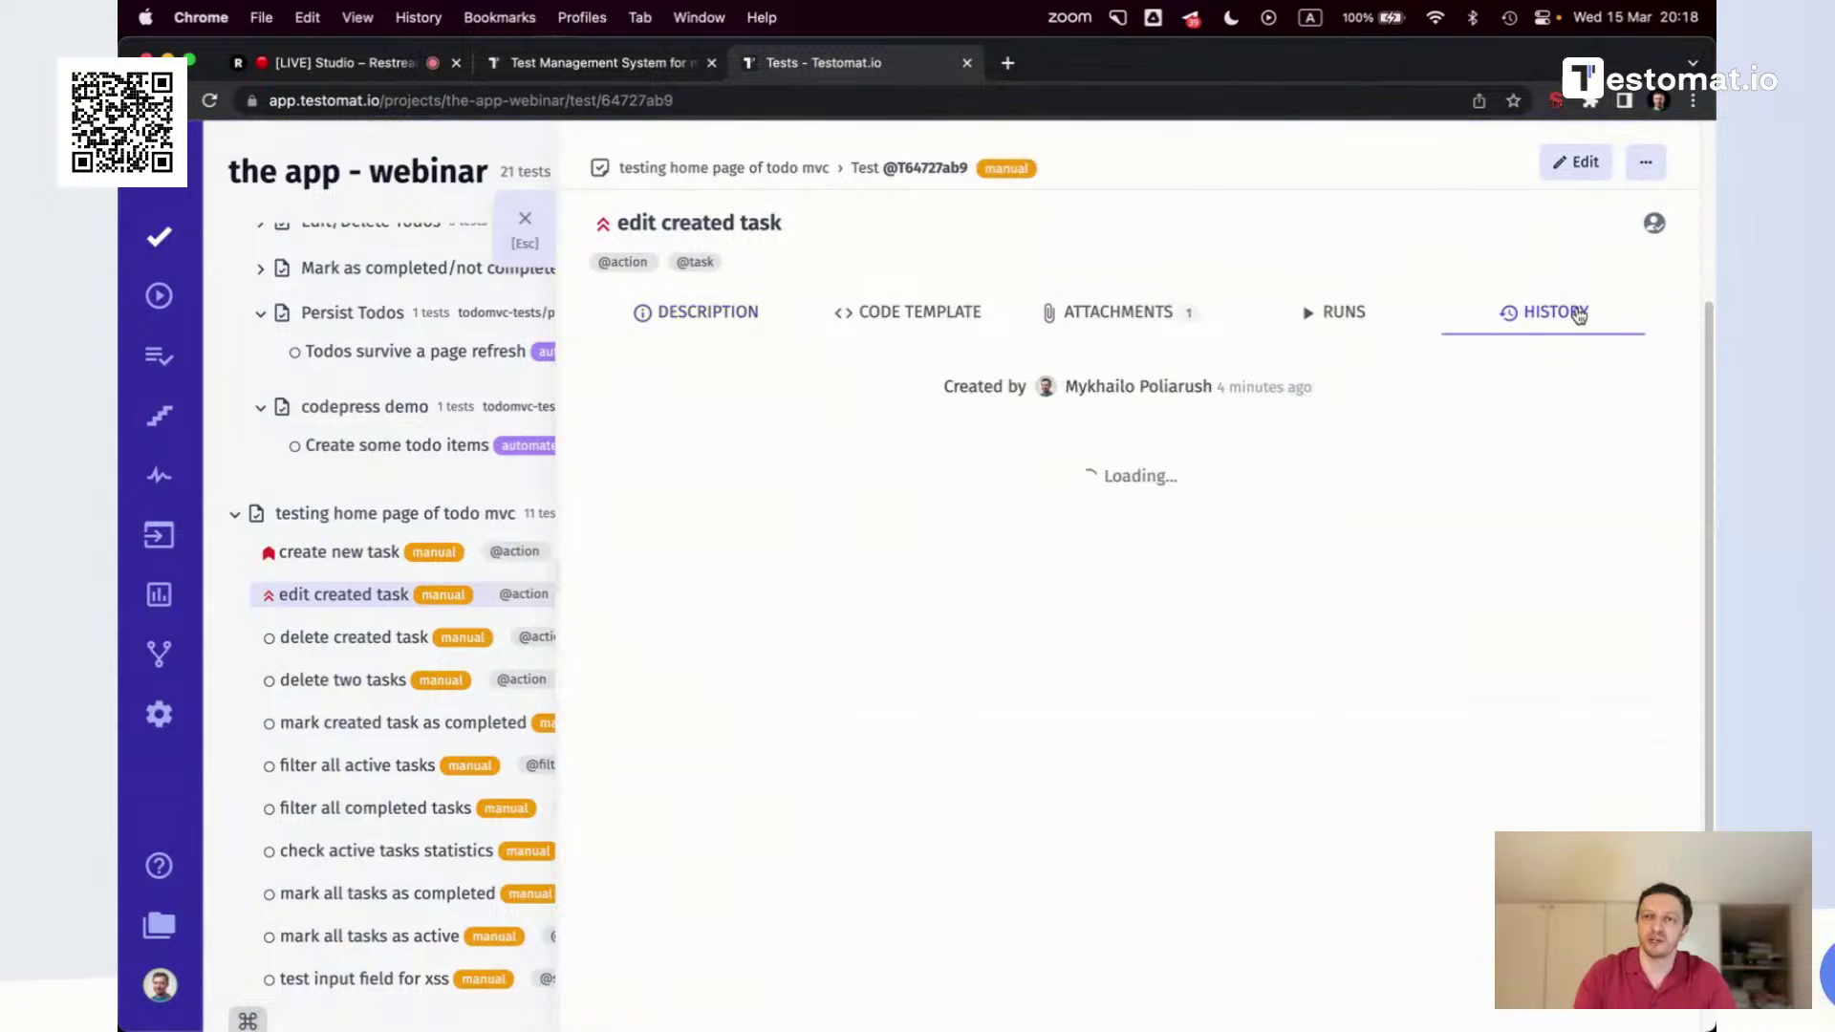
click(875, 466)
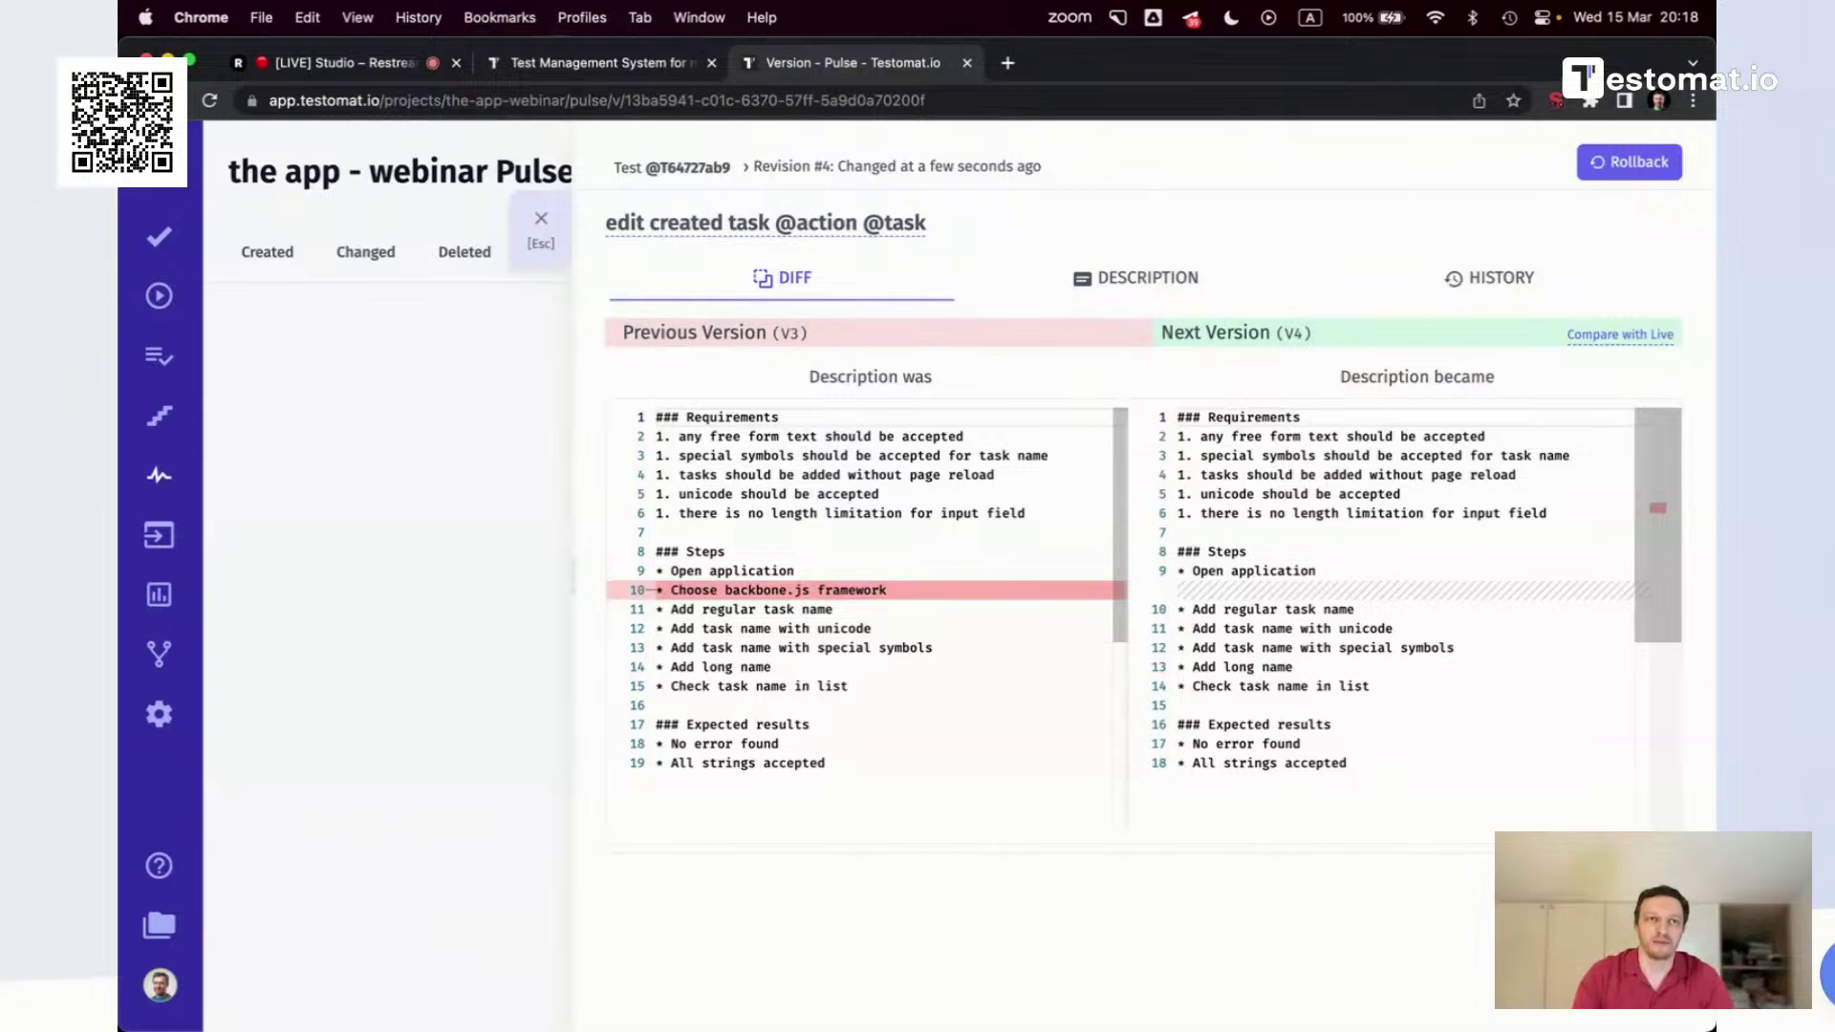
click(690, 224)
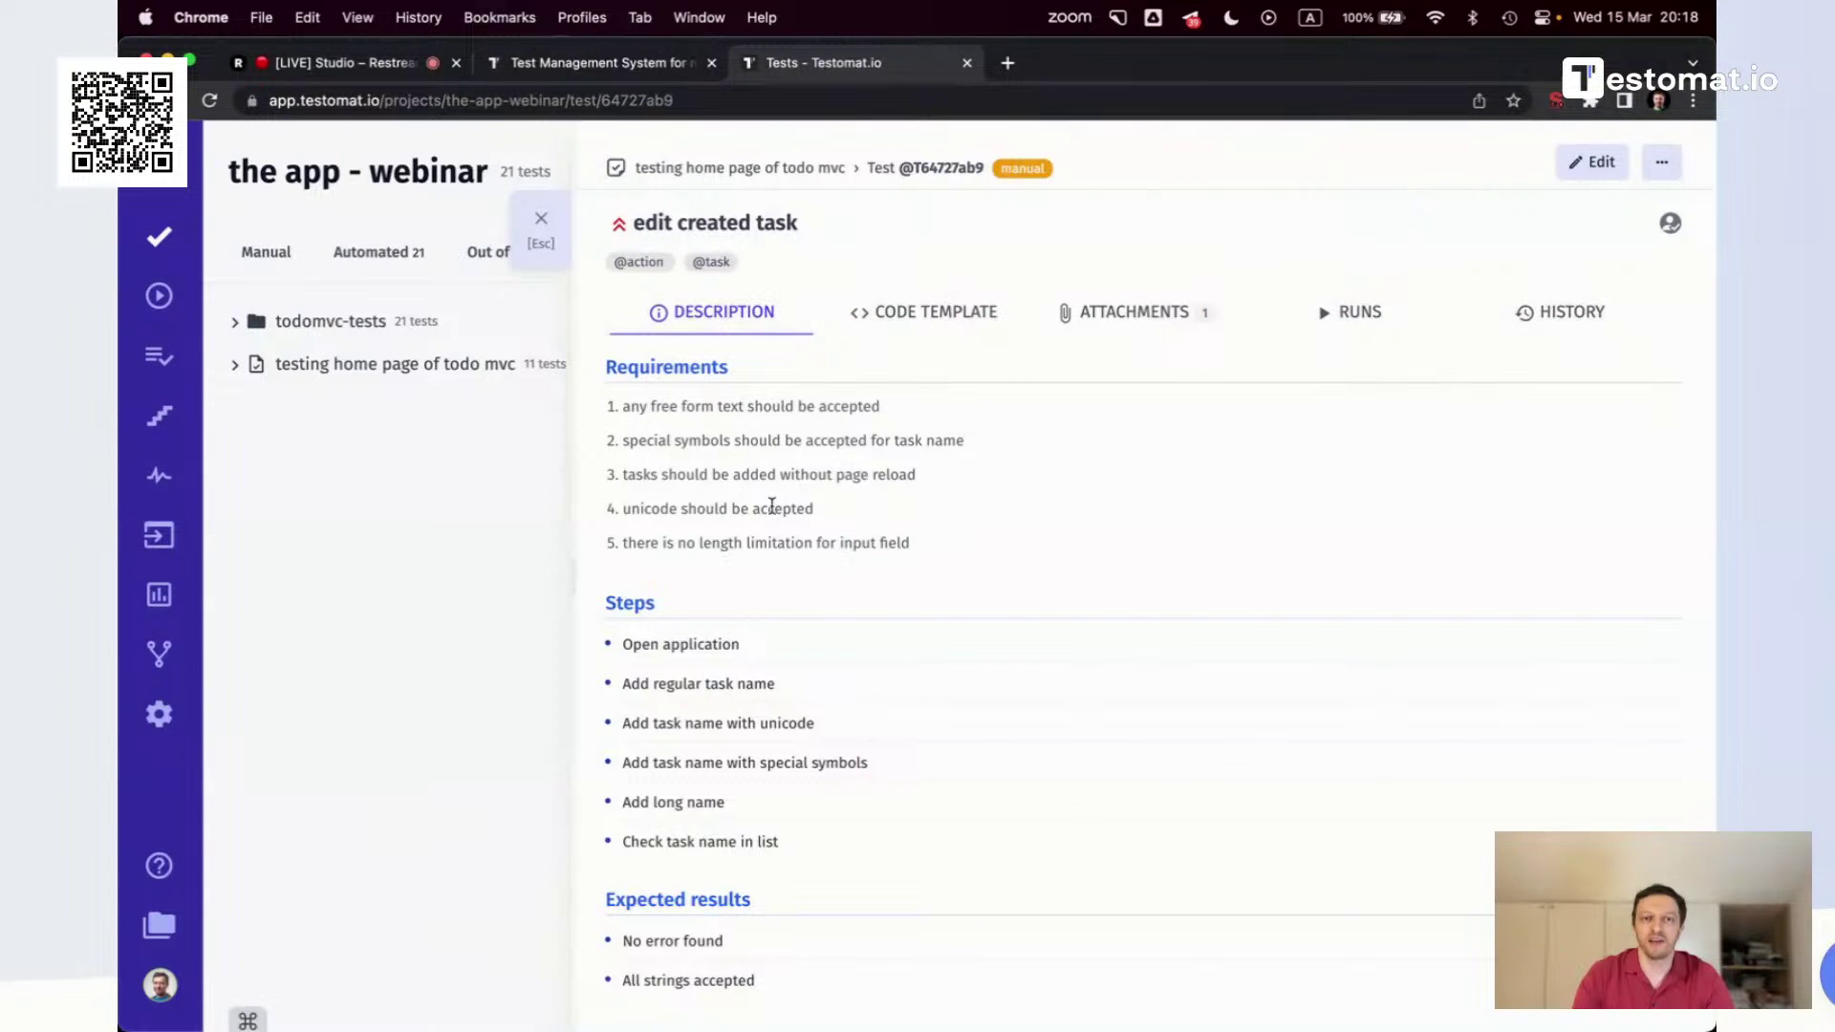
Open the automated test "Create a new todo item" from the Create Tasks suite and set its priority to critical
click(237, 367)
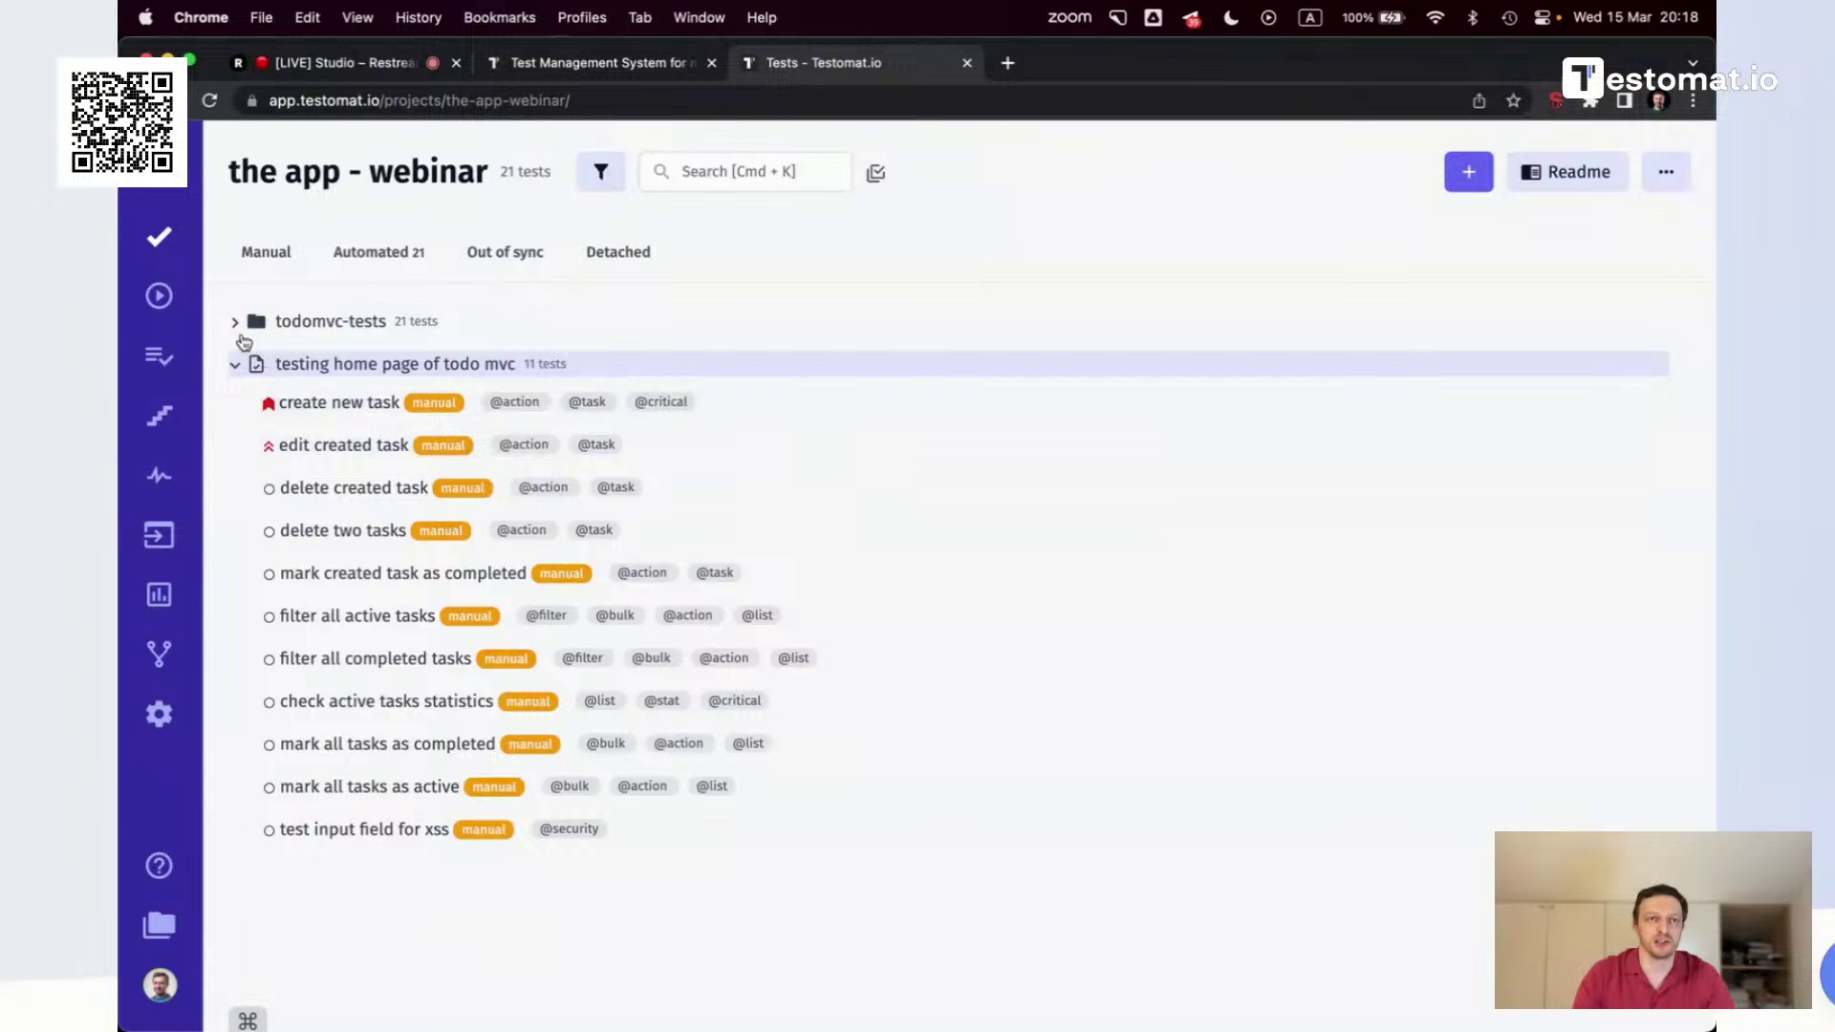
click(237, 322)
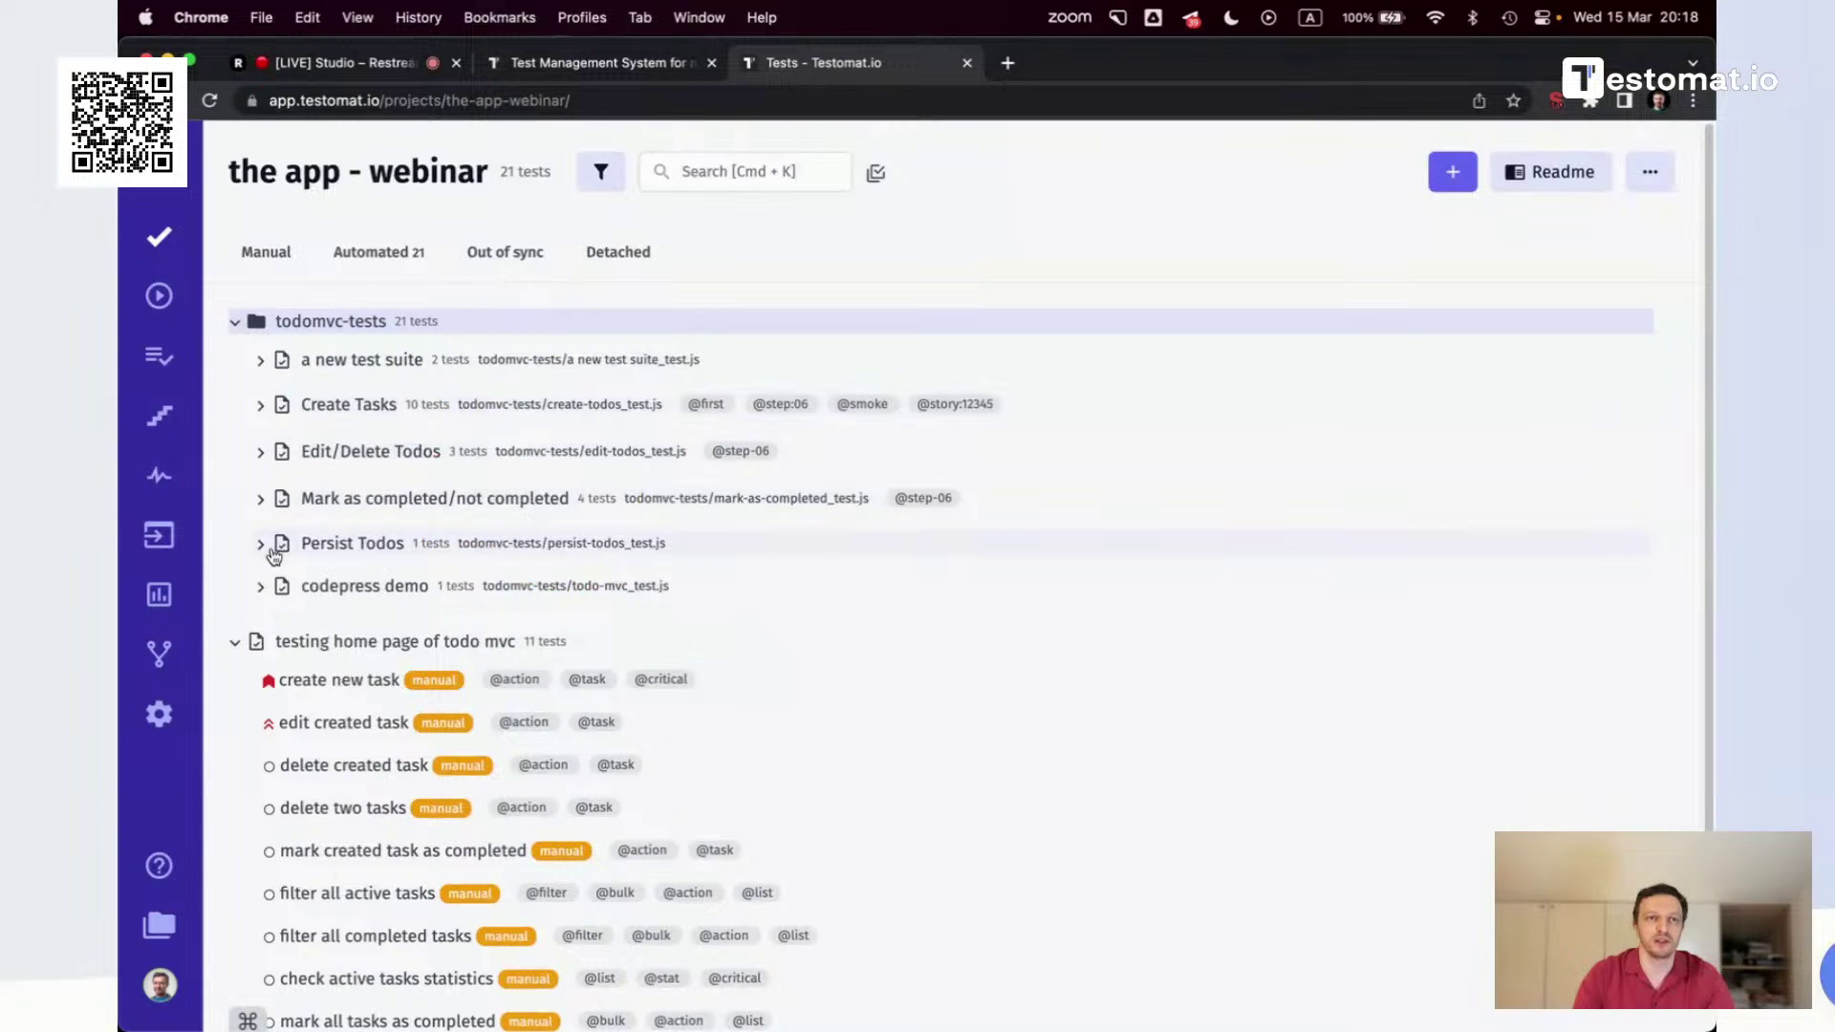
click(268, 405)
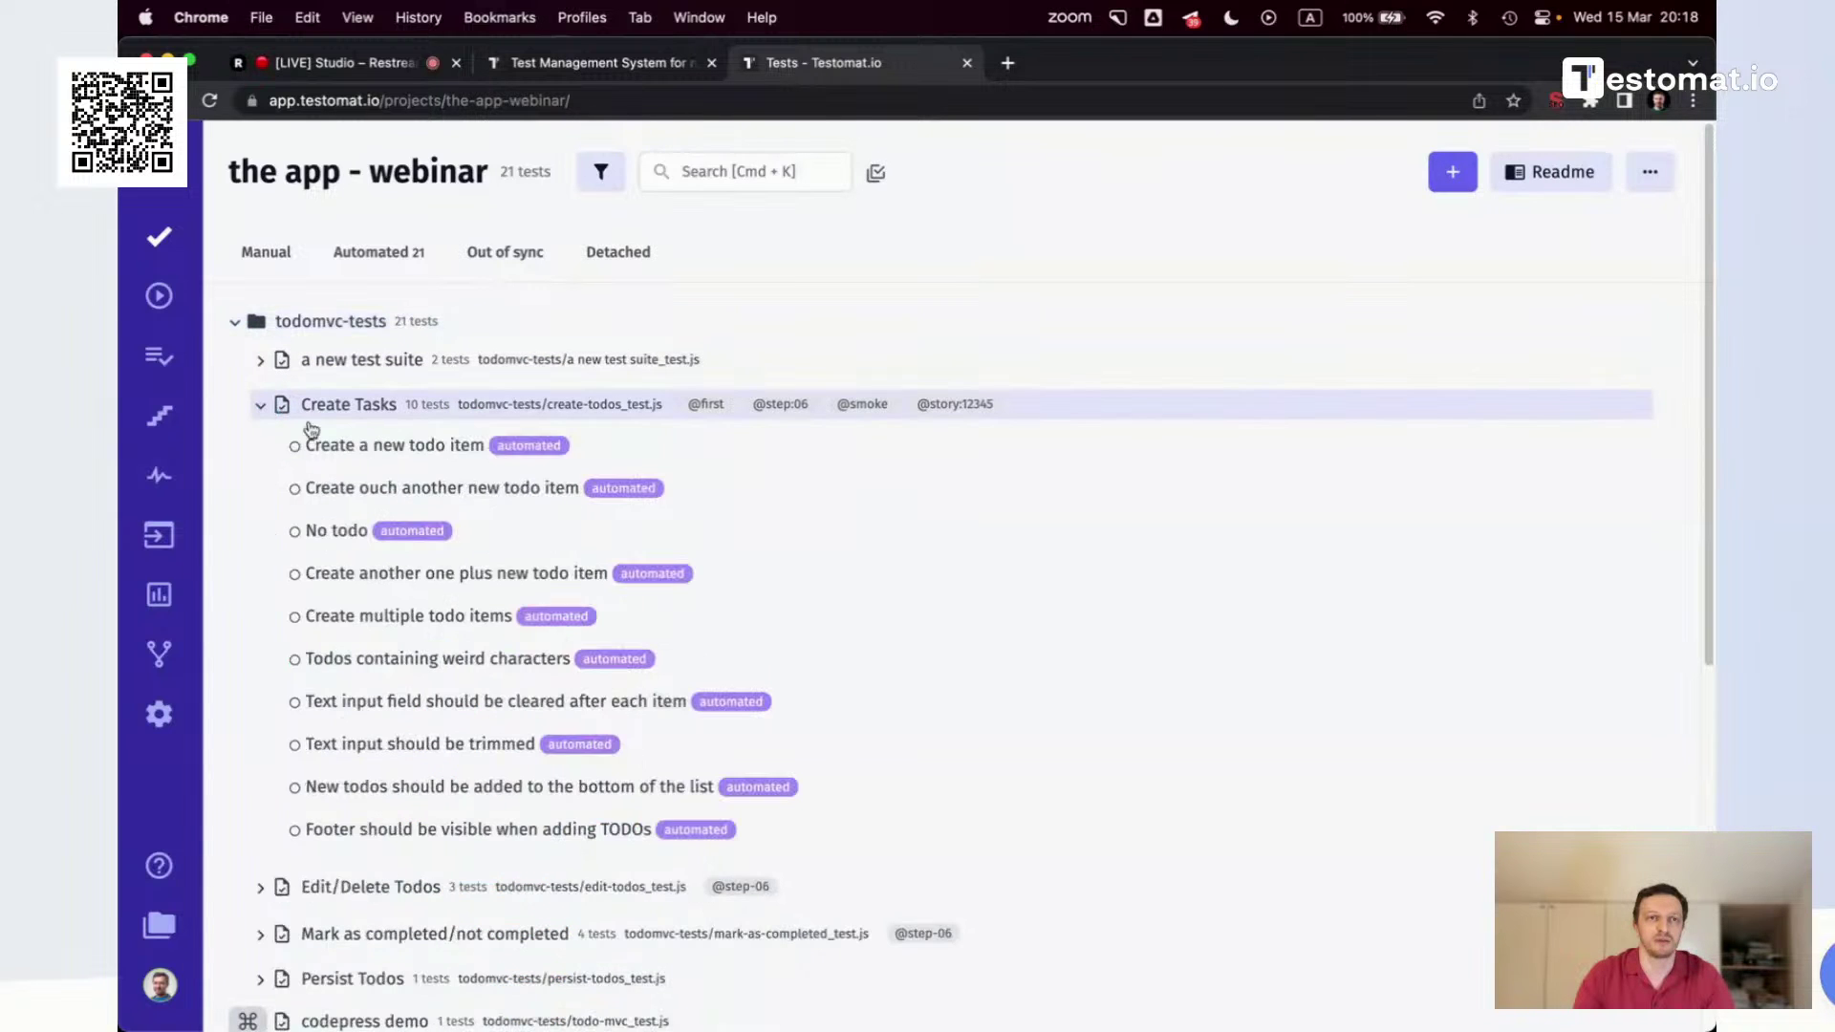
click(441, 447)
drag(688, 359, 1037, 633)
click(618, 223)
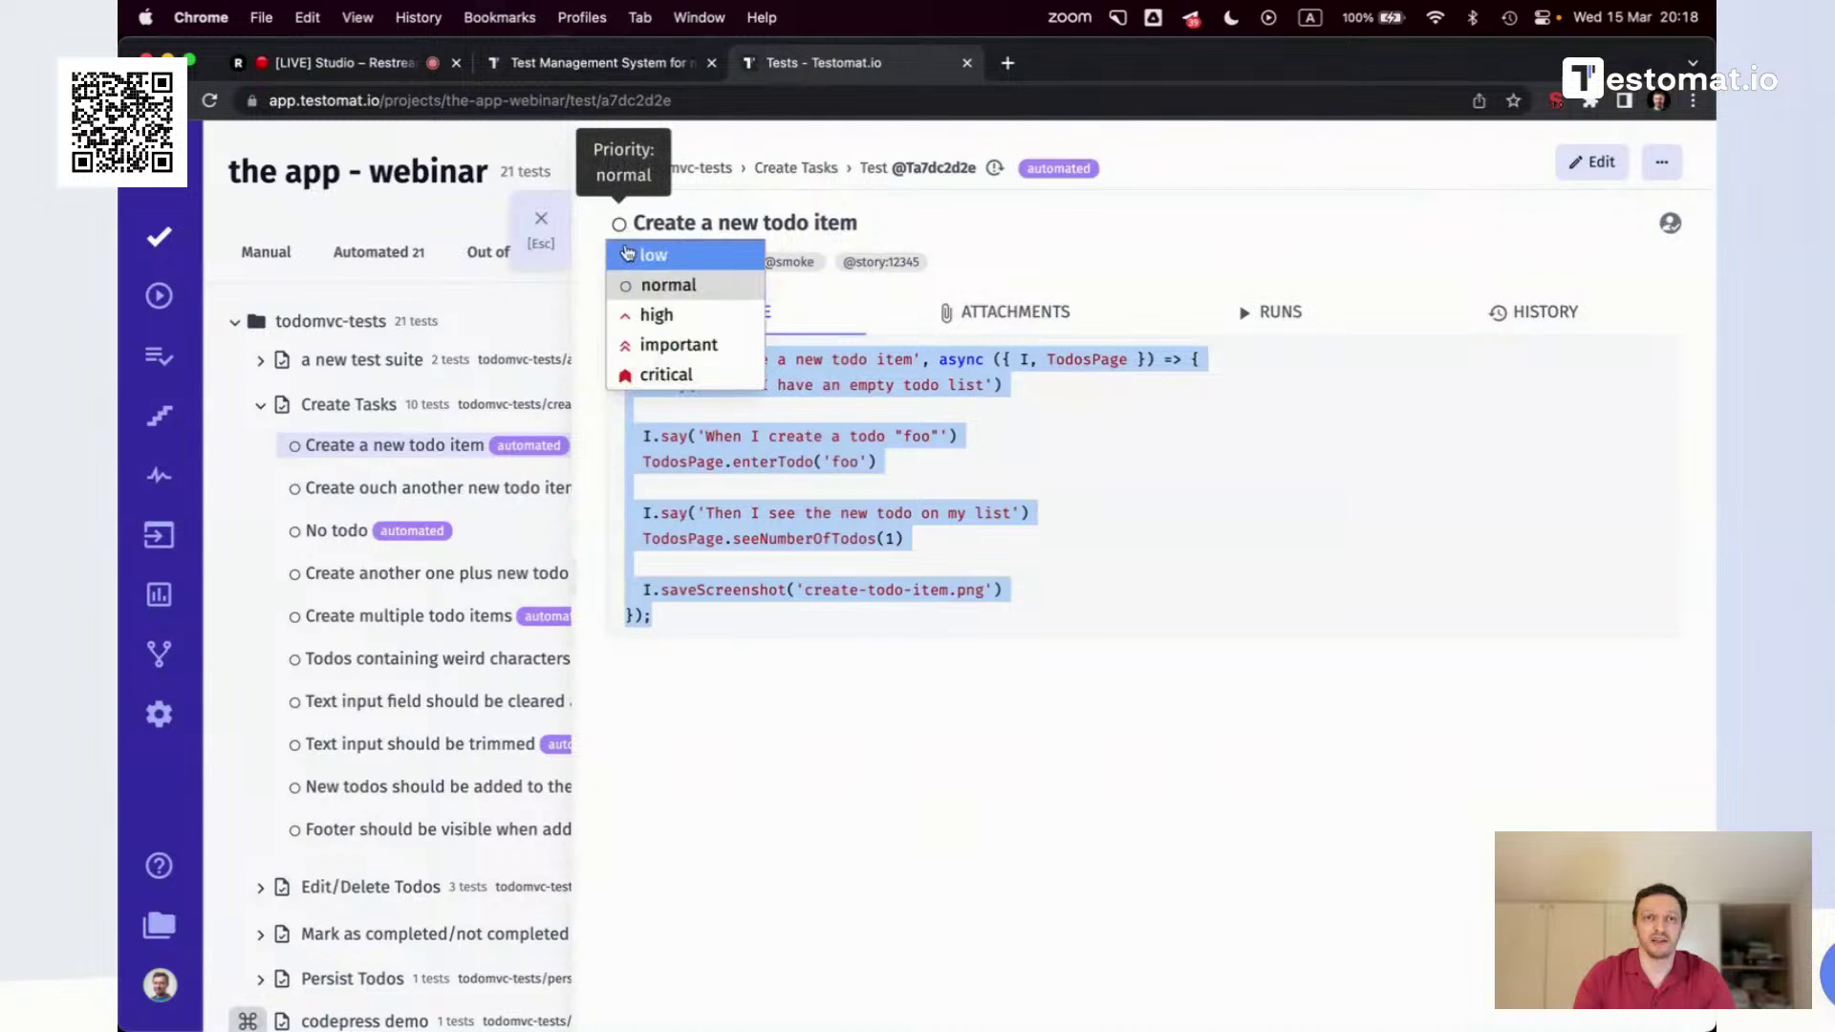
click(666, 376)
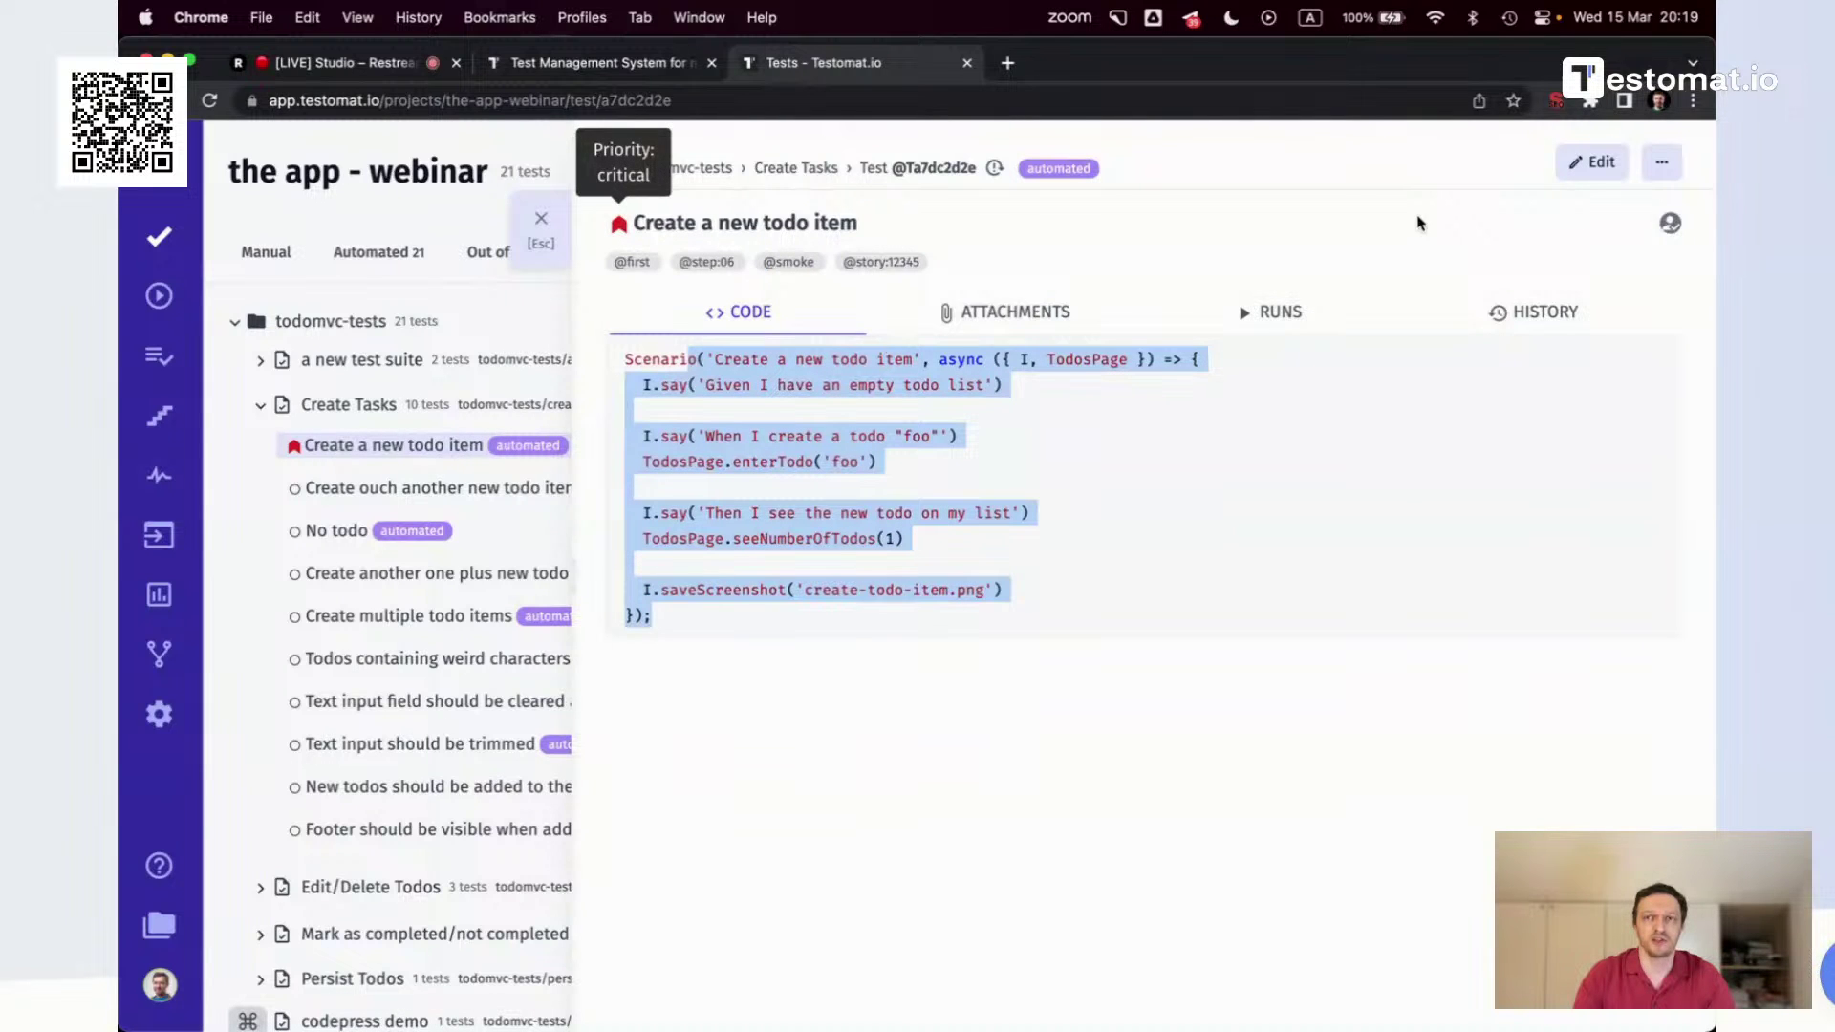
Open "Create a new todo item" for editing and copy the prepared Requirements, Steps and Expected results text from the other application
click(1579, 167)
drag(946, 471, 865, 395)
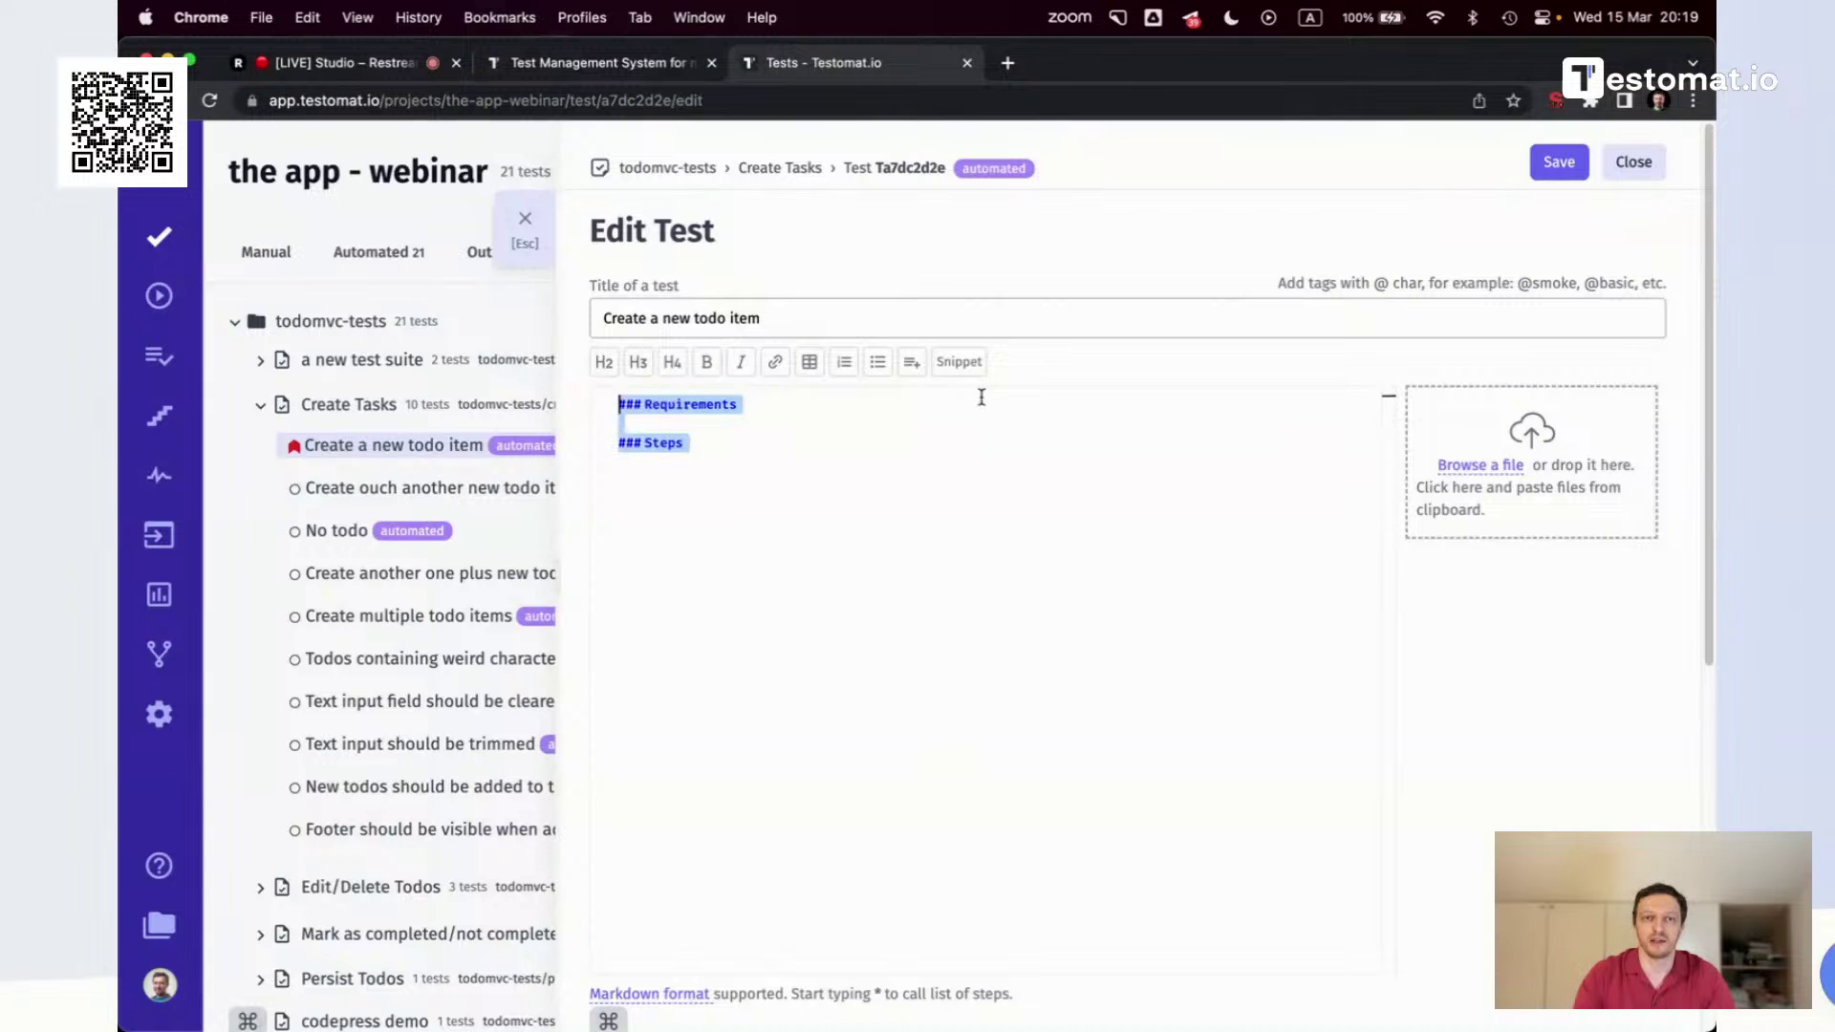
key(super+Tab)
click(673, 815)
drag(672, 815, 230, 225)
key(ctrl+c)
Return to Chrome, replace the description template of "Create a new todo item" with the copied sections, save it and close the editor
key(super+Tab)
click(828, 482)
key(ctrl+a)
key(ctrl+v)
click(1558, 161)
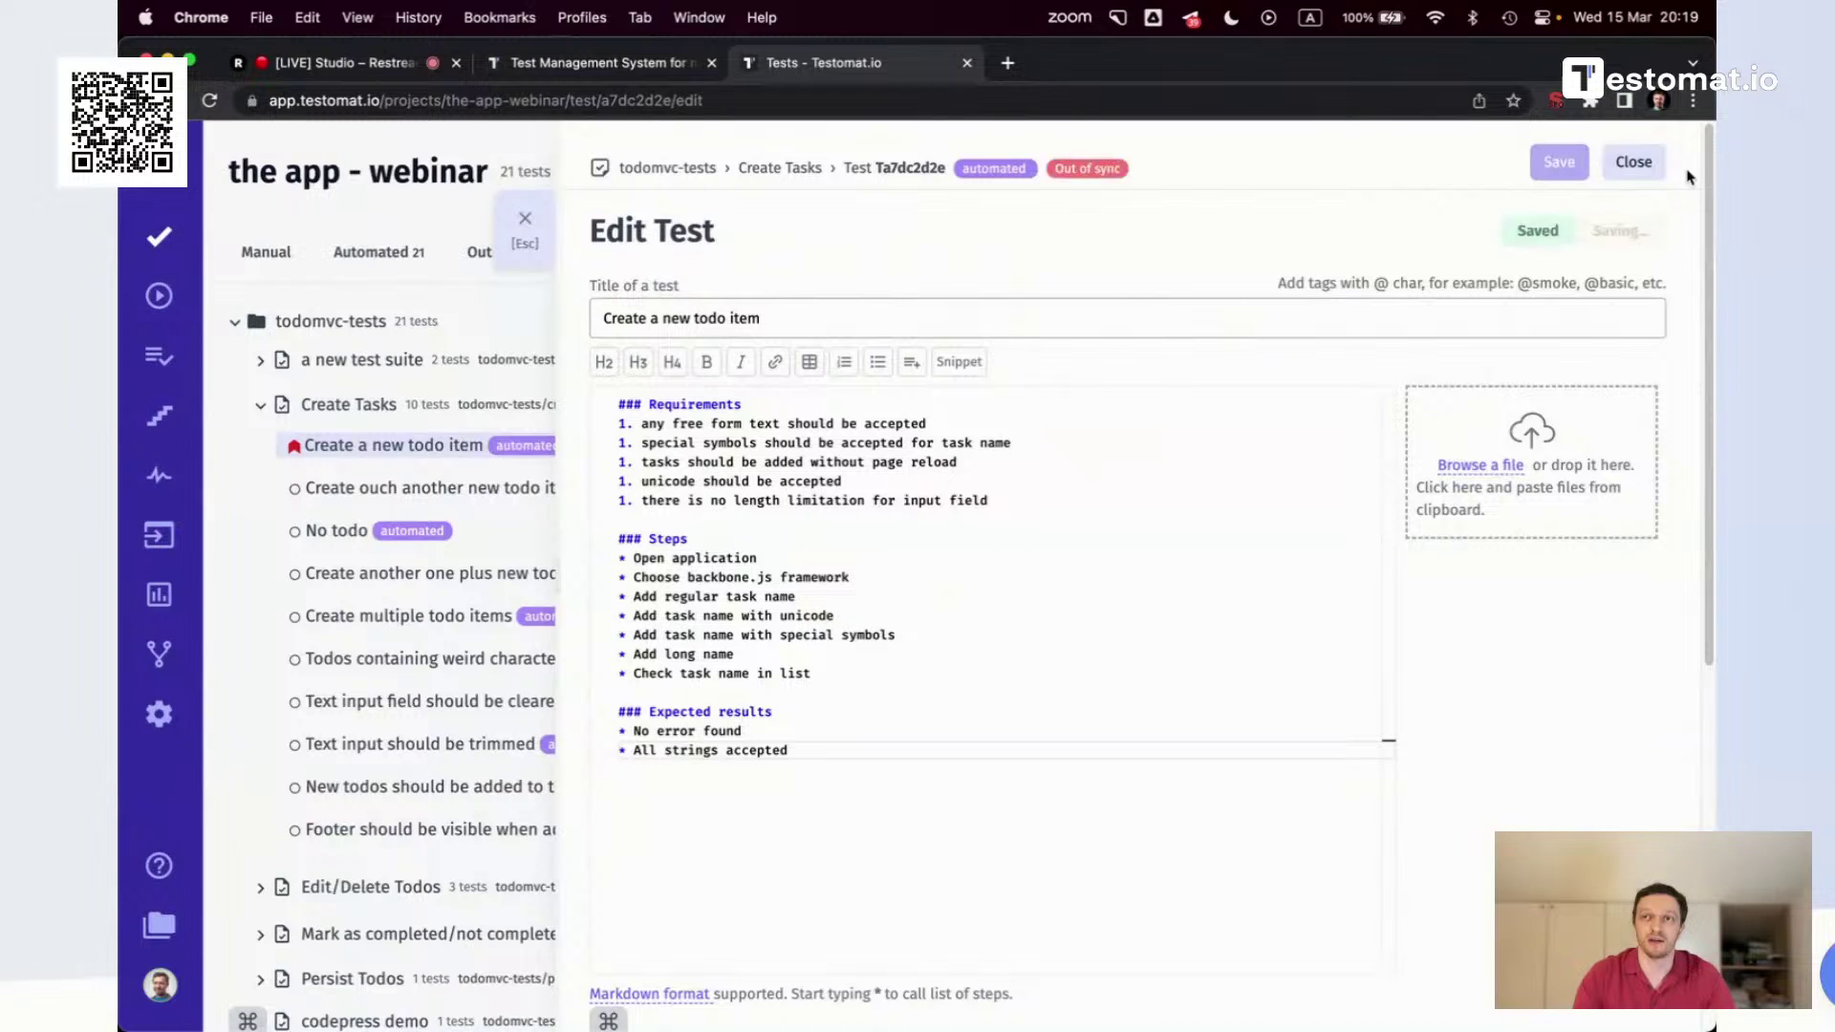
click(1633, 161)
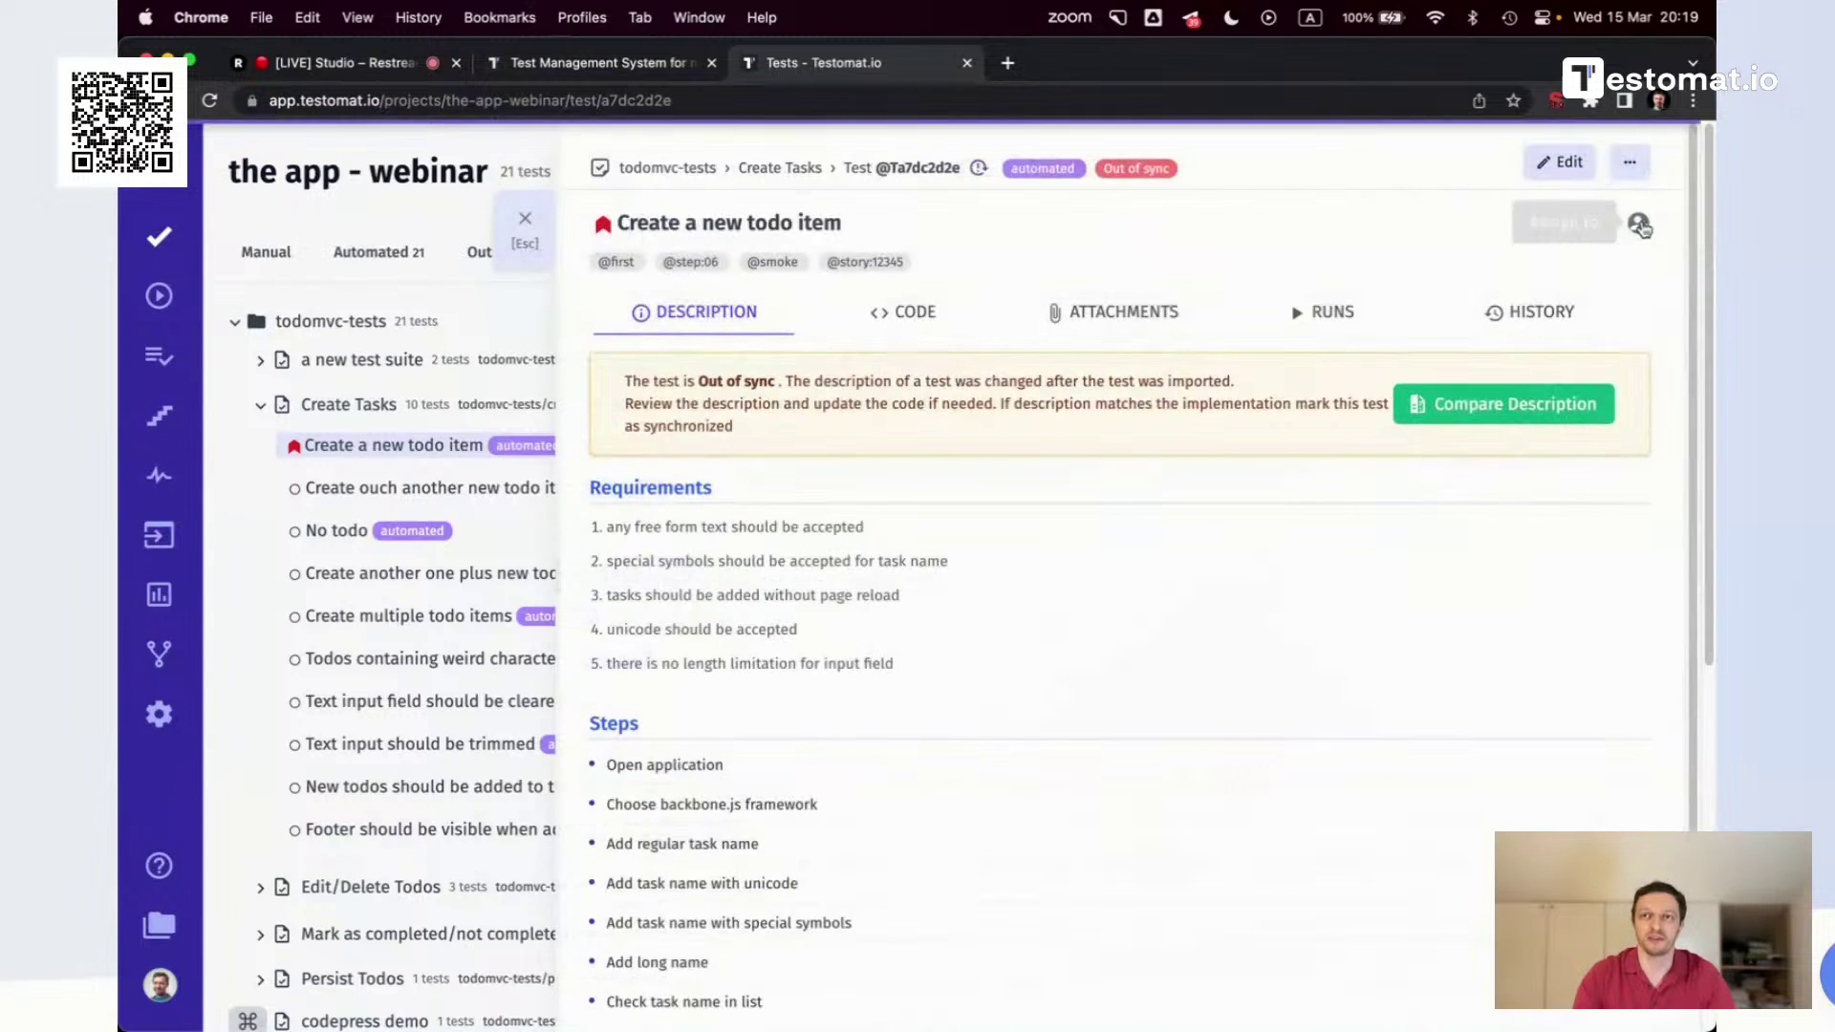
Compare the imported code of "Create a new todo item" with its Requirements and Steps description
click(880, 313)
drag(944, 634, 716, 318)
click(717, 316)
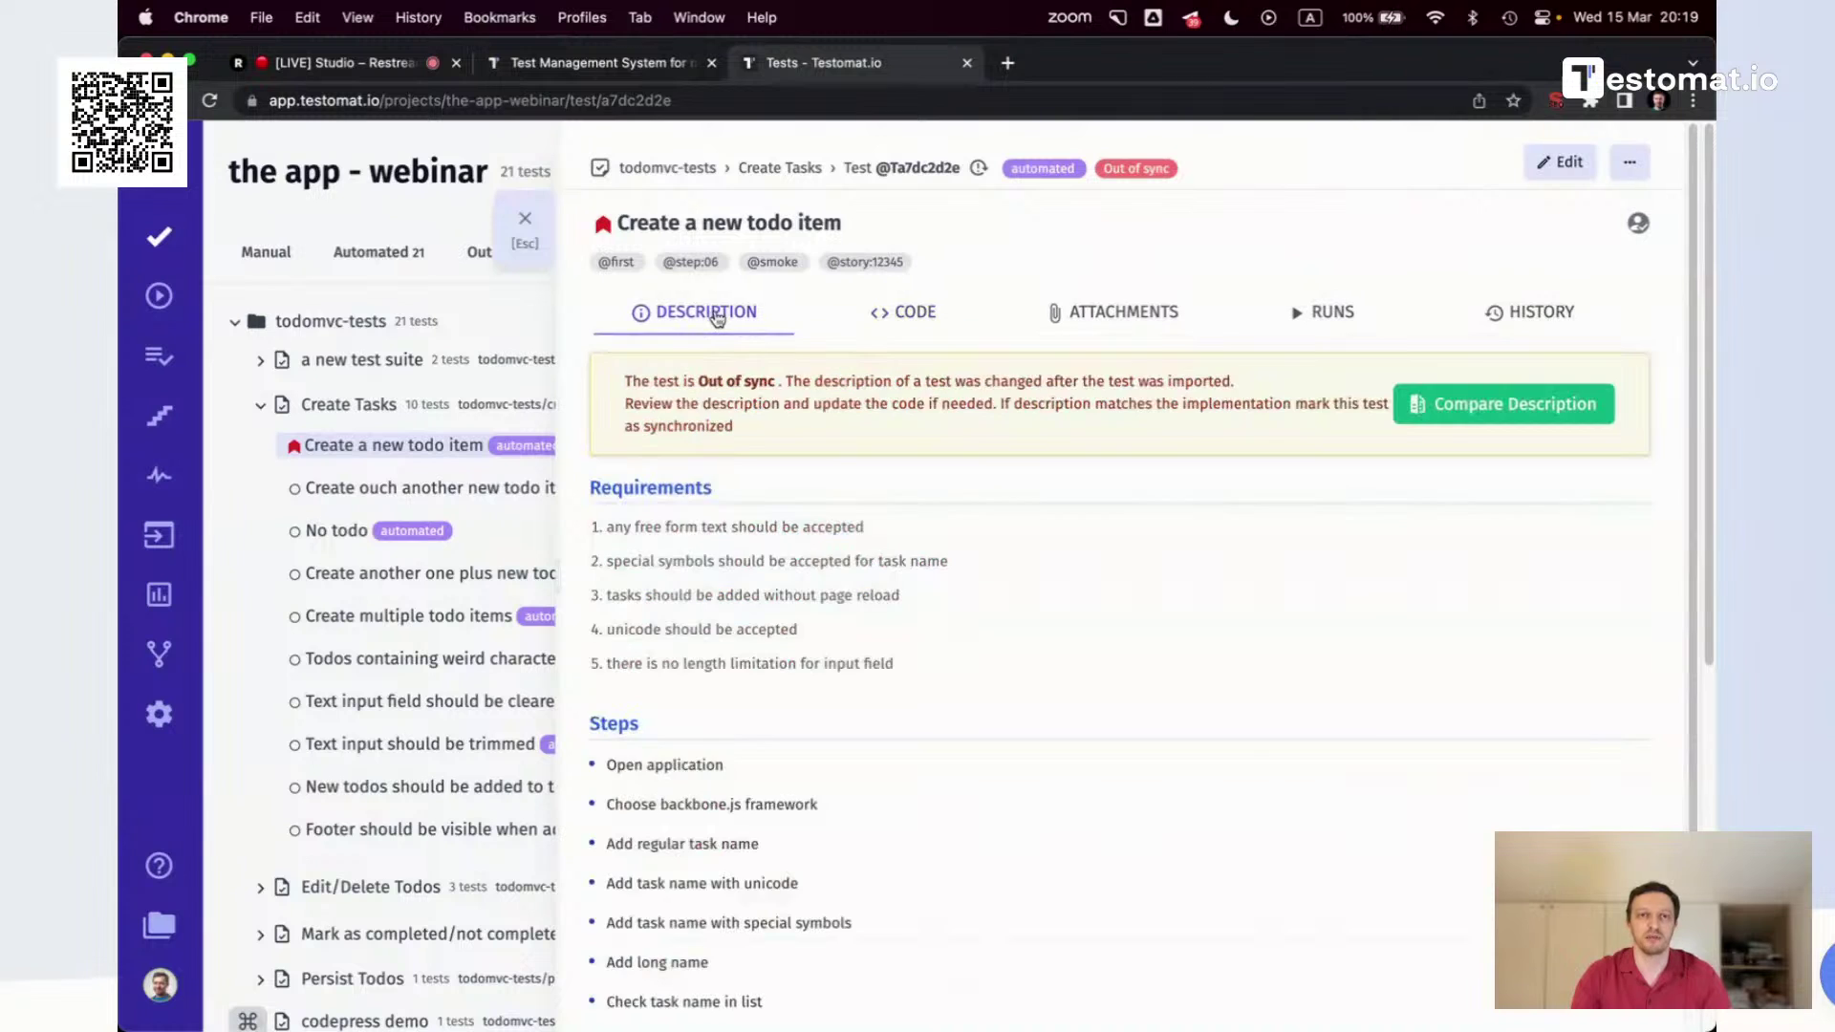
drag(639, 546, 898, 893)
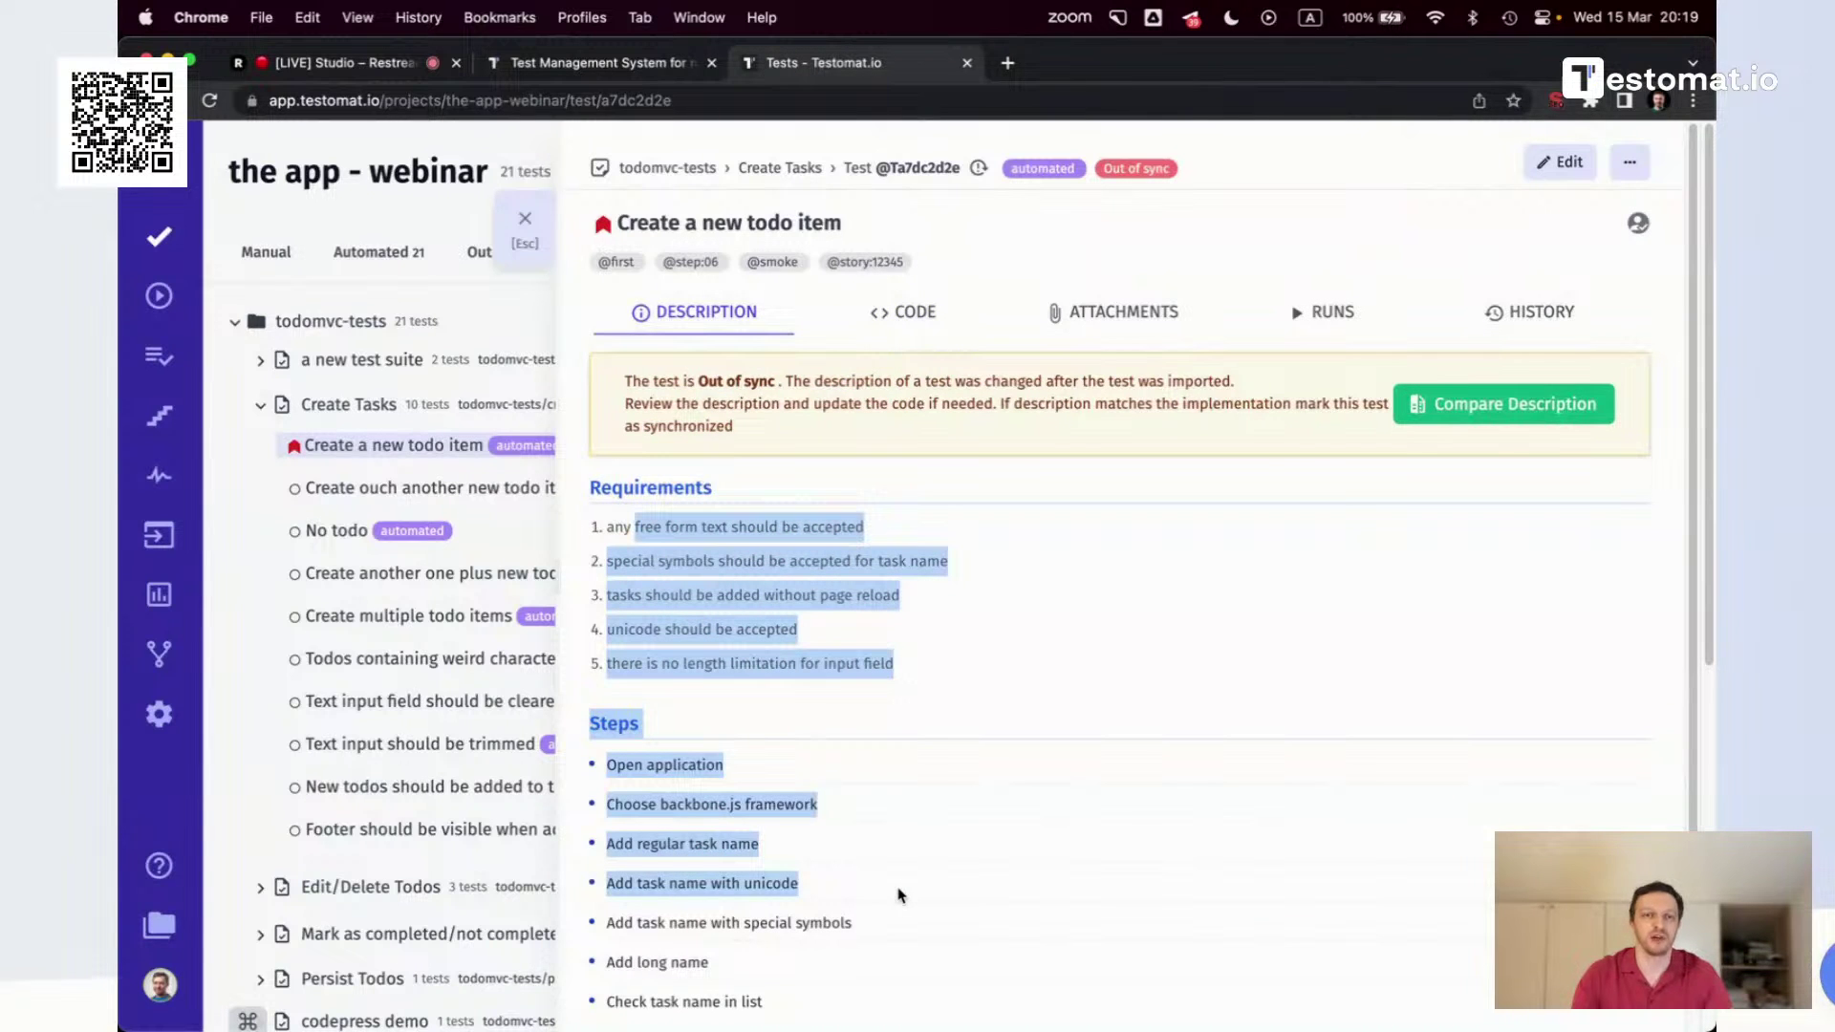
click(942, 852)
scroll(943, 841, down, 2)
drag(828, 841, 879, 653)
click(918, 162)
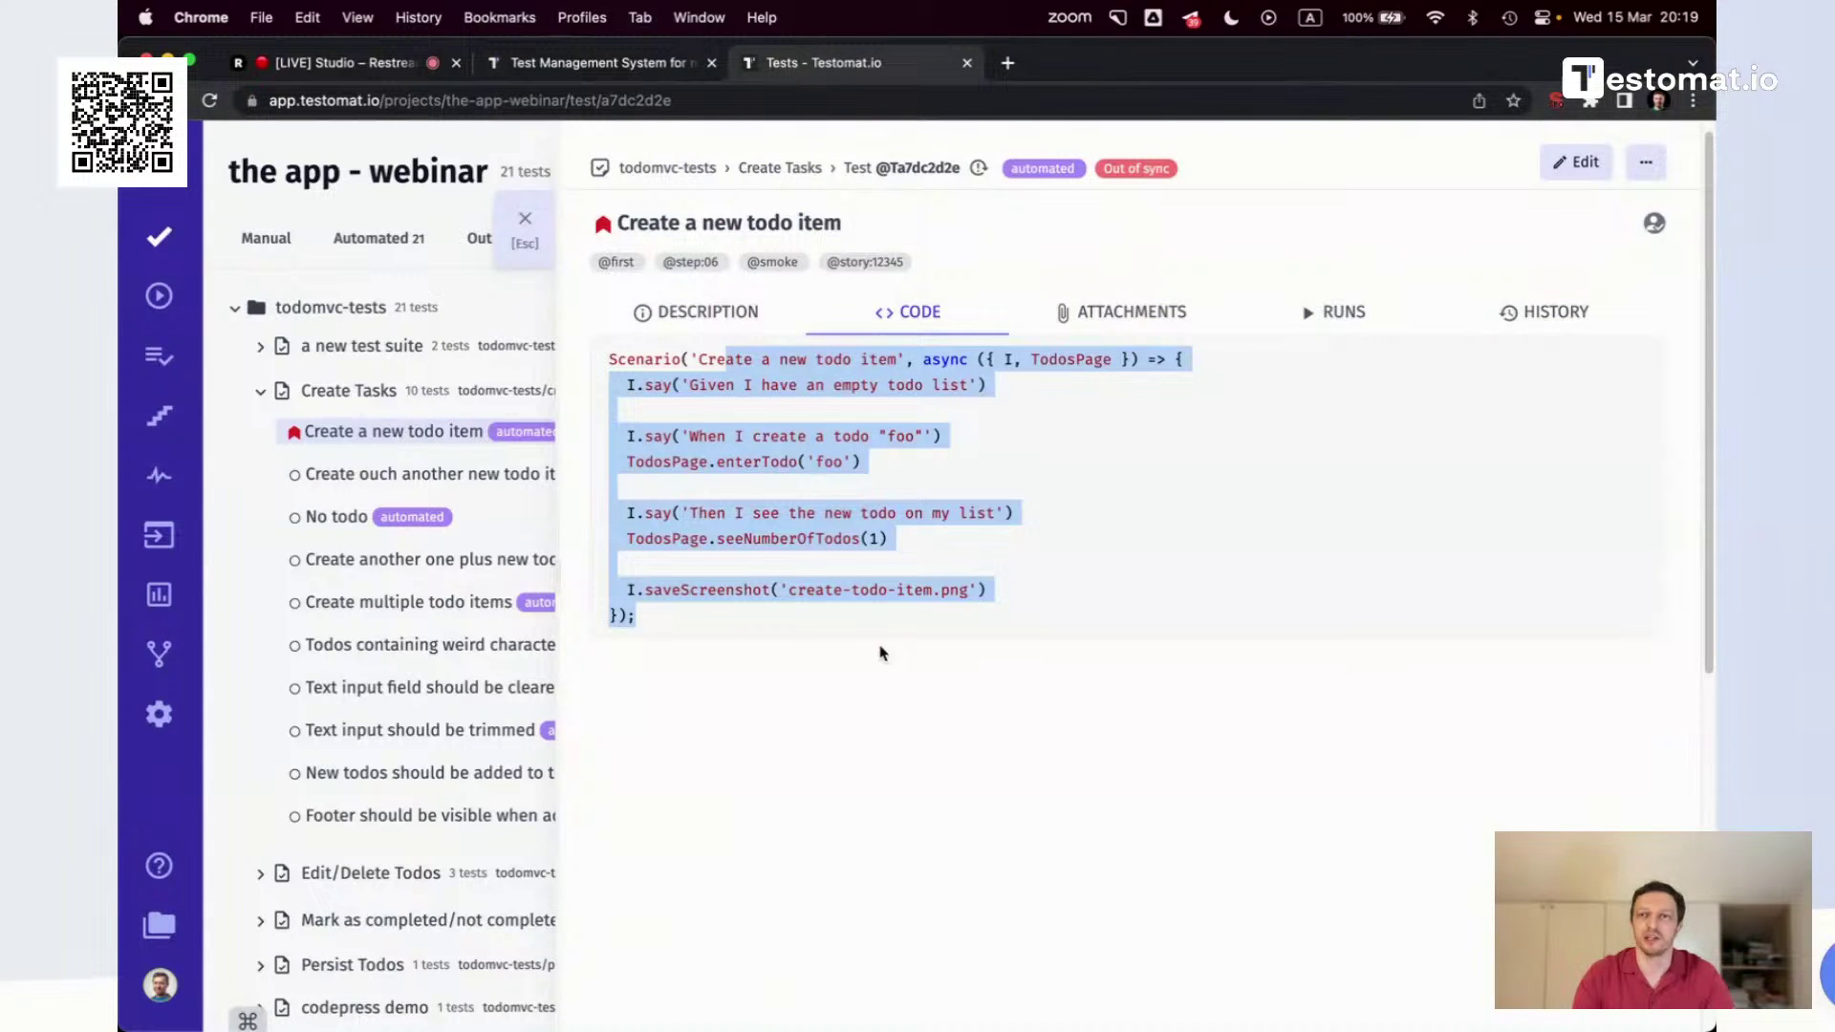
Close the test and open the setup instructions for automated run reports of the project
click(525, 221)
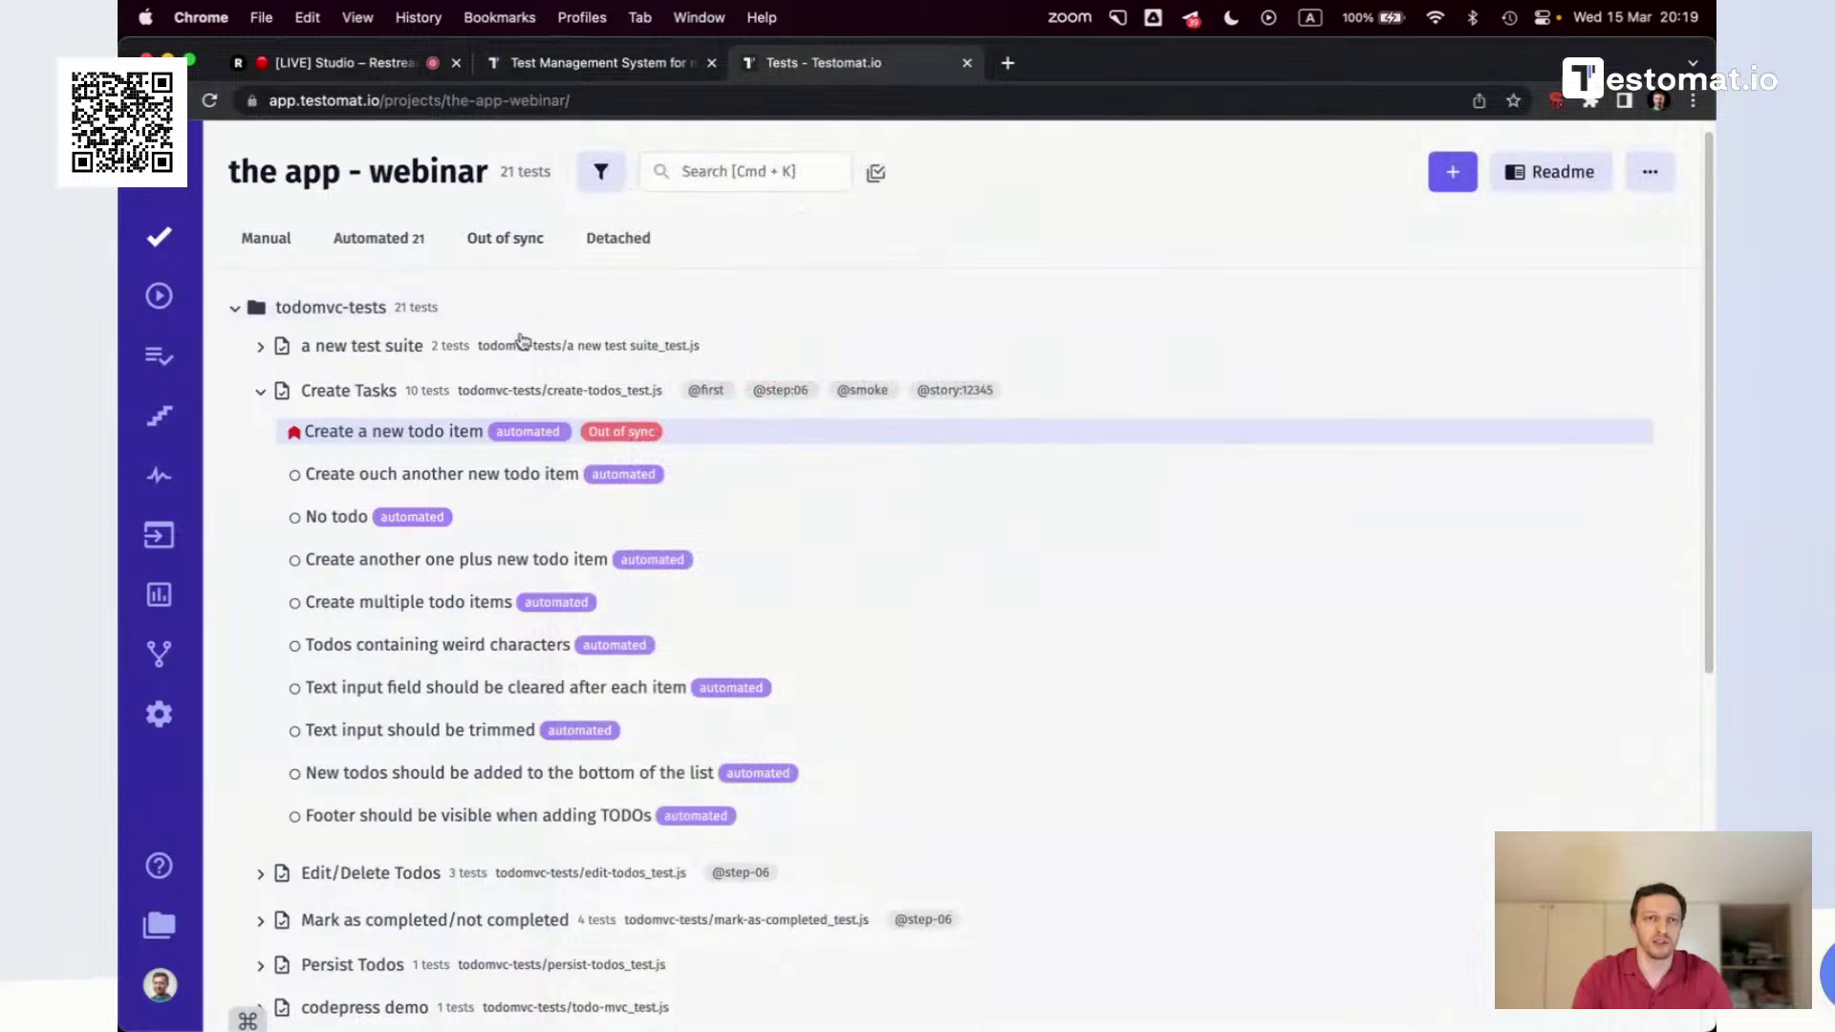
scroll(516, 373, down, 4)
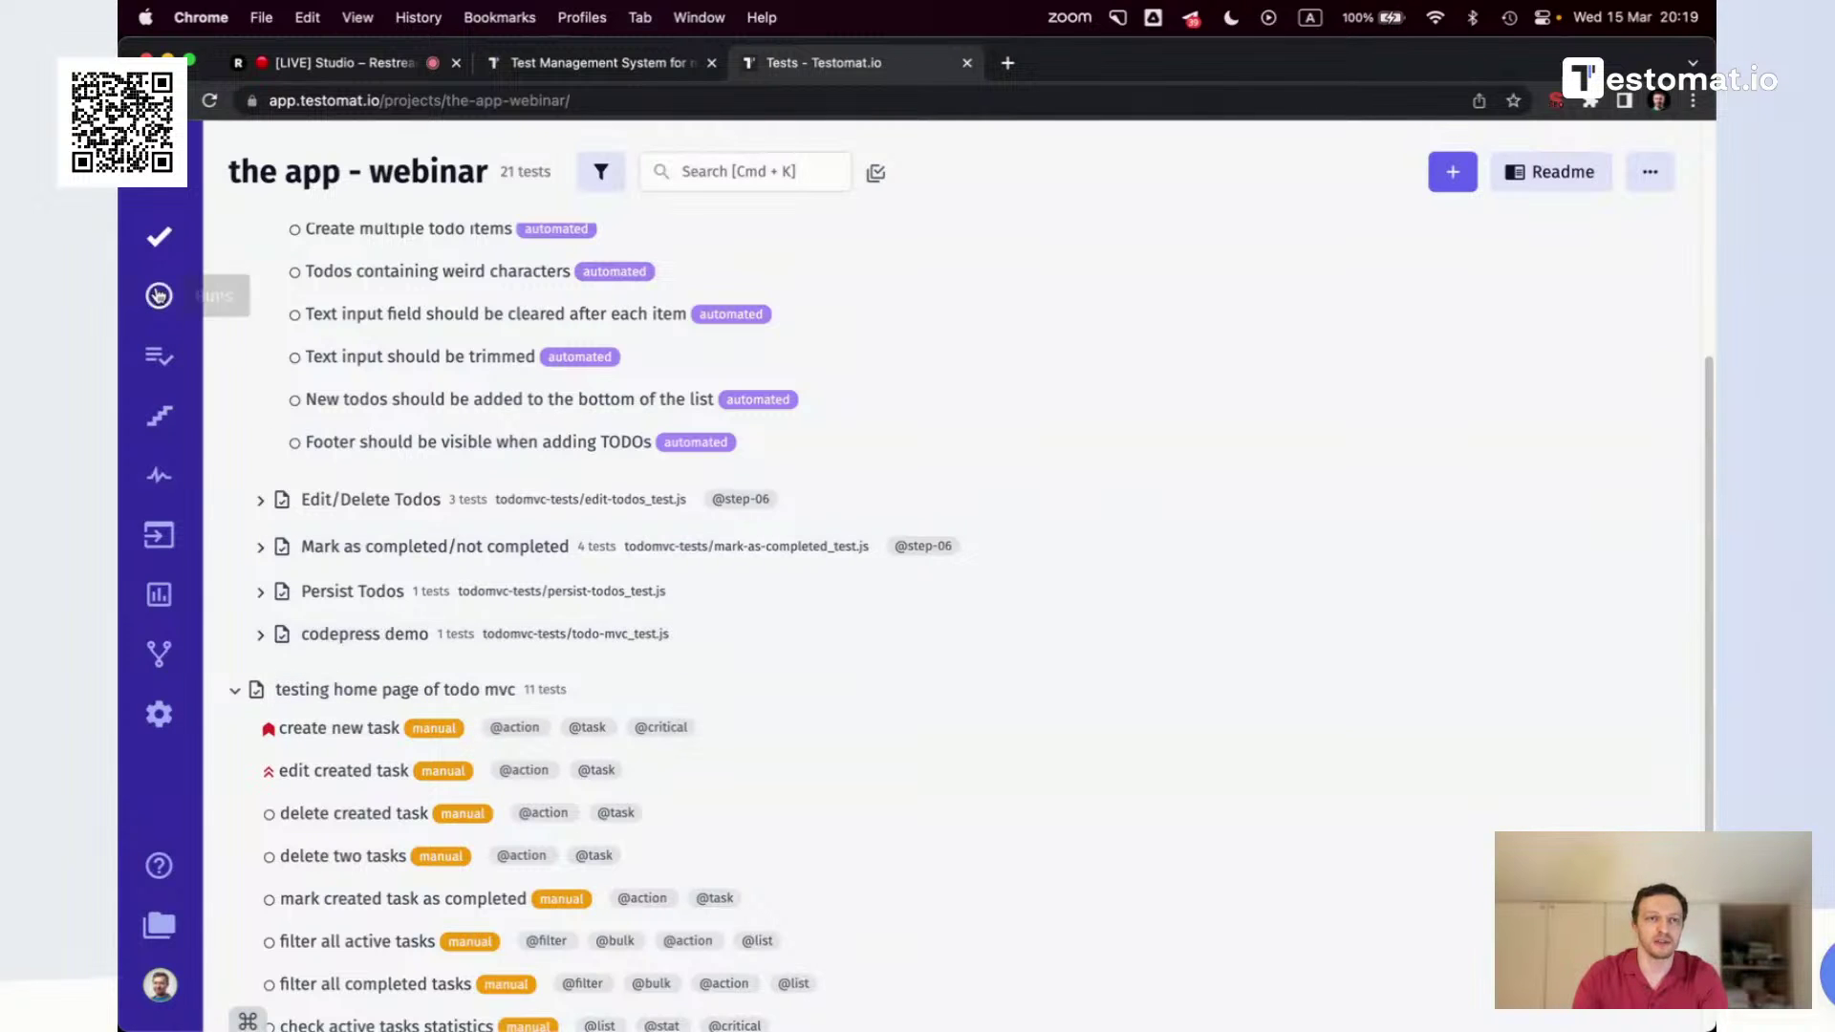
click(159, 293)
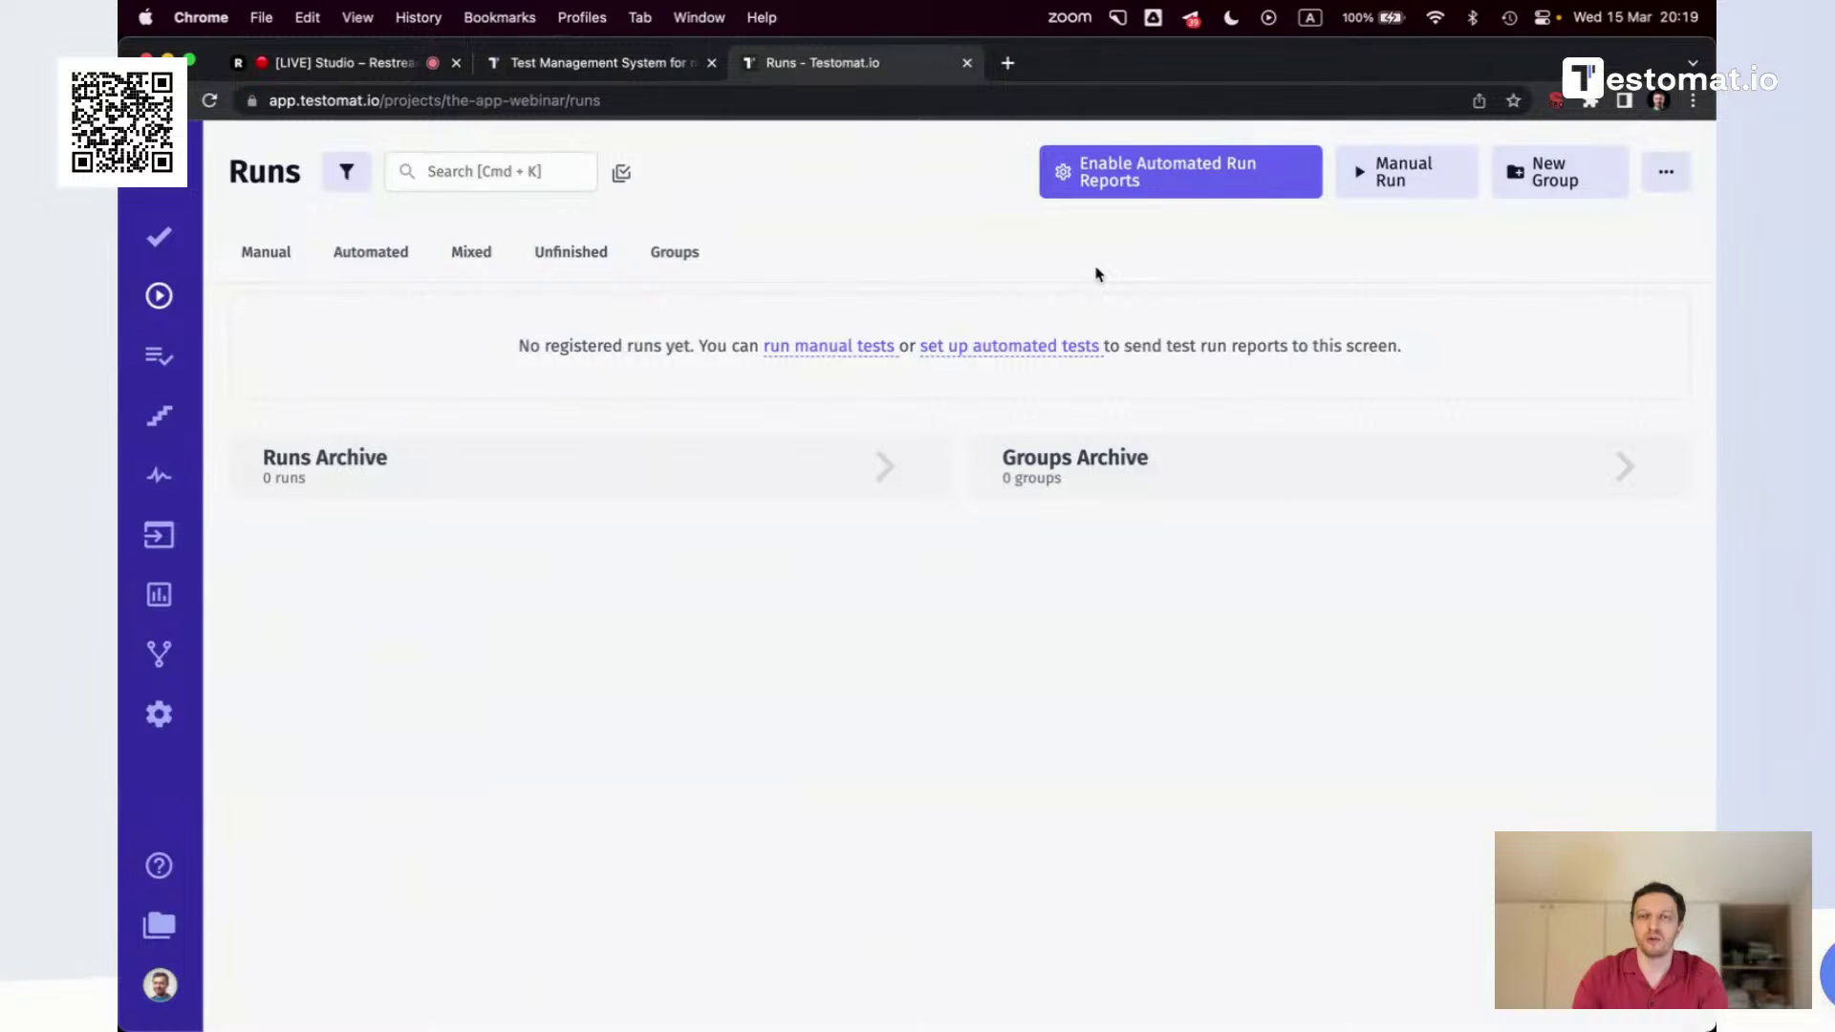
click(1232, 178)
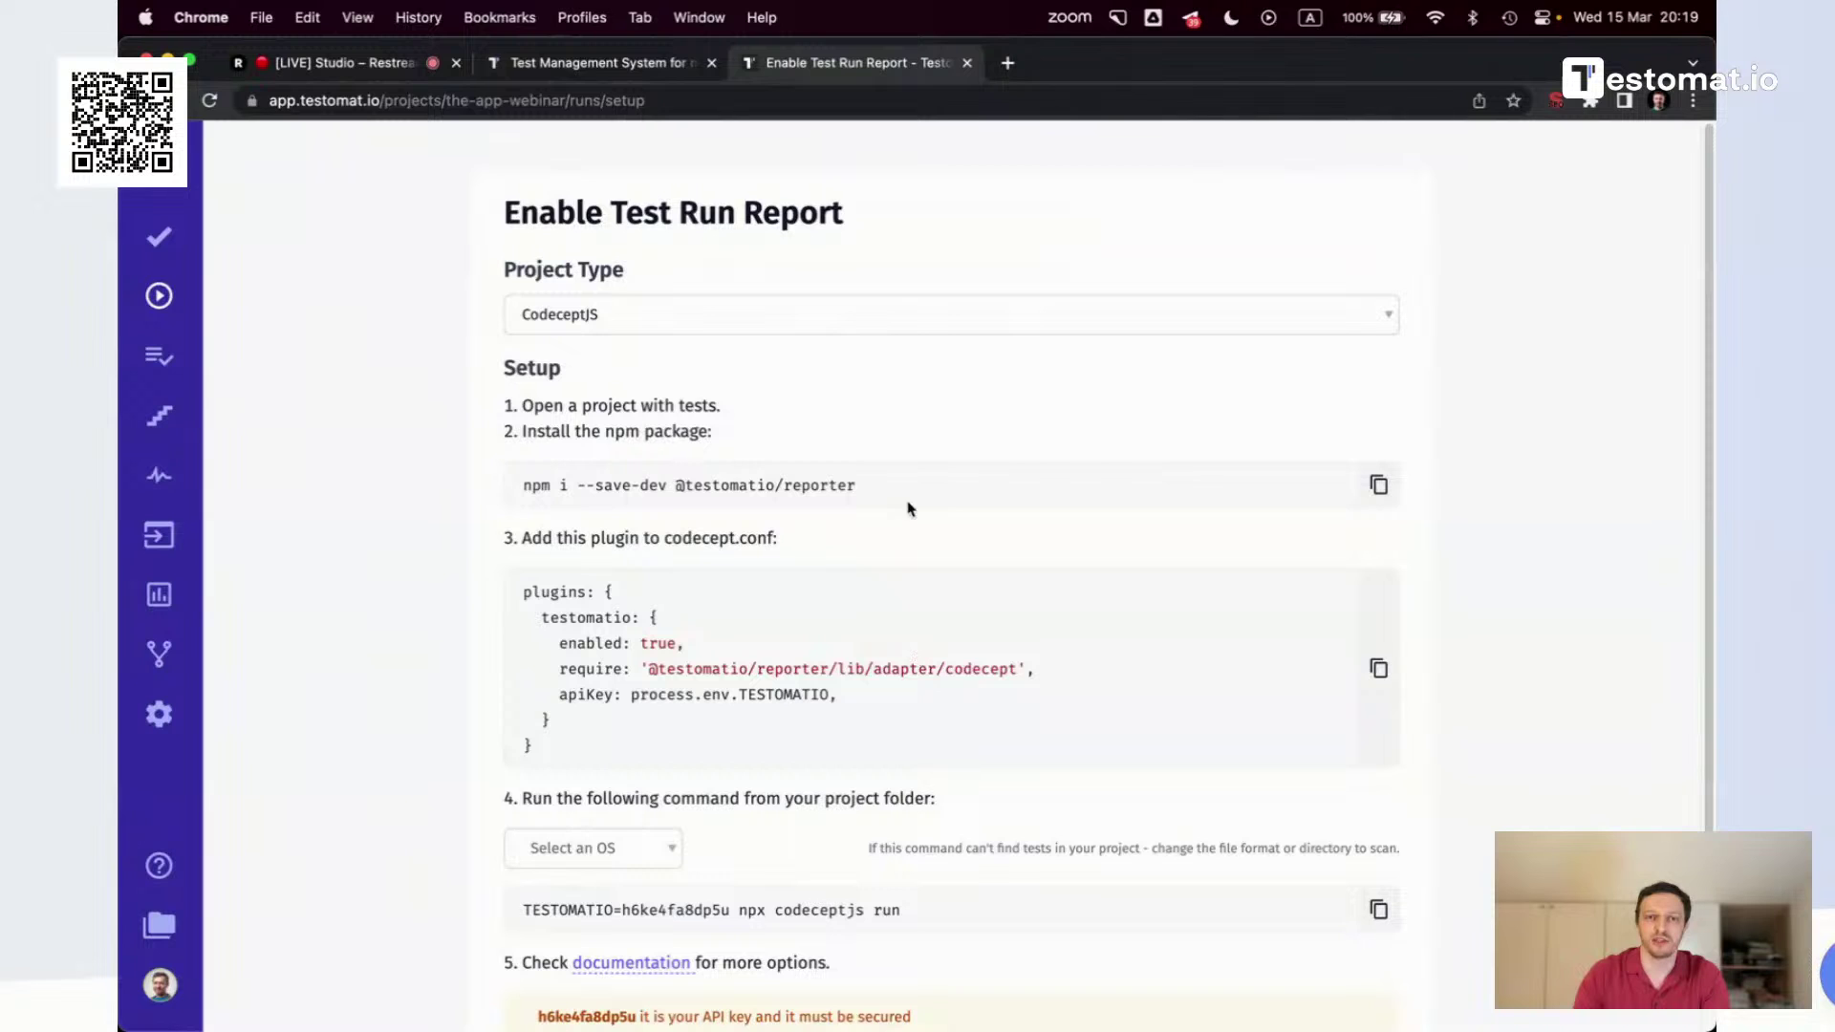
Review the project types and CodeceptJS reporter setup instructions, and copy the command that runs the tests
click(755, 320)
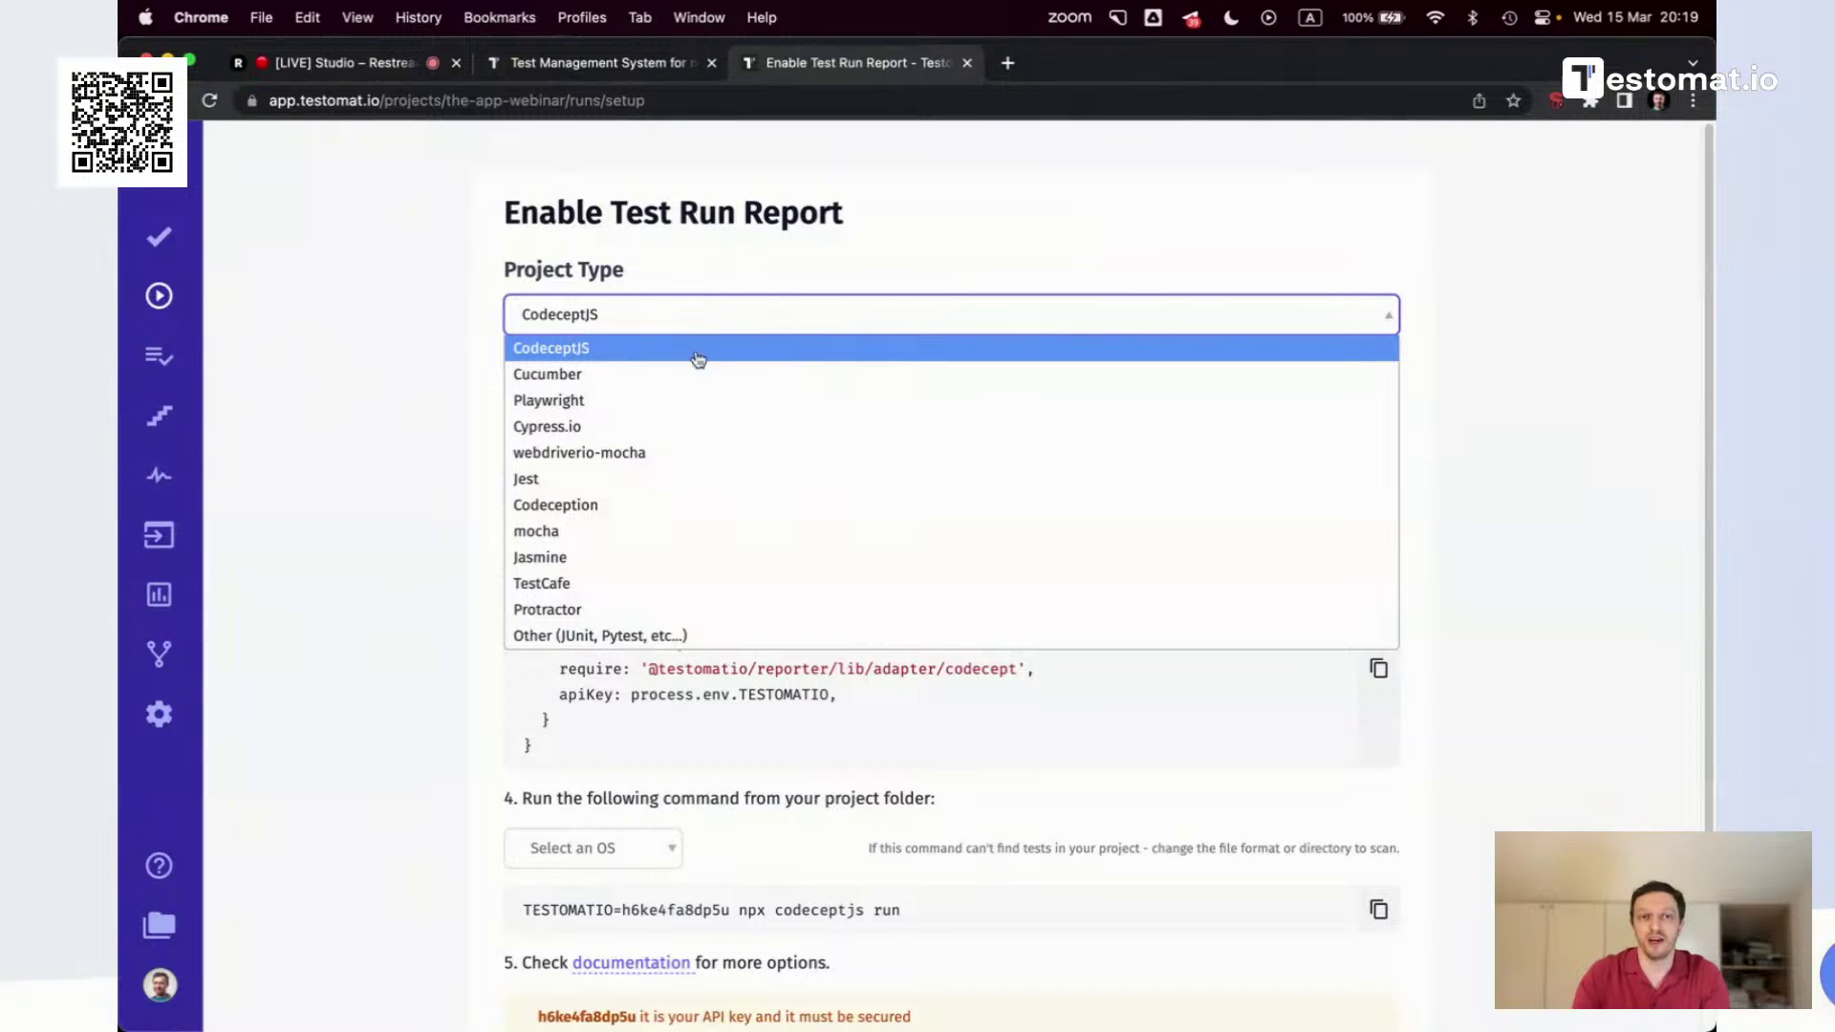
click(466, 466)
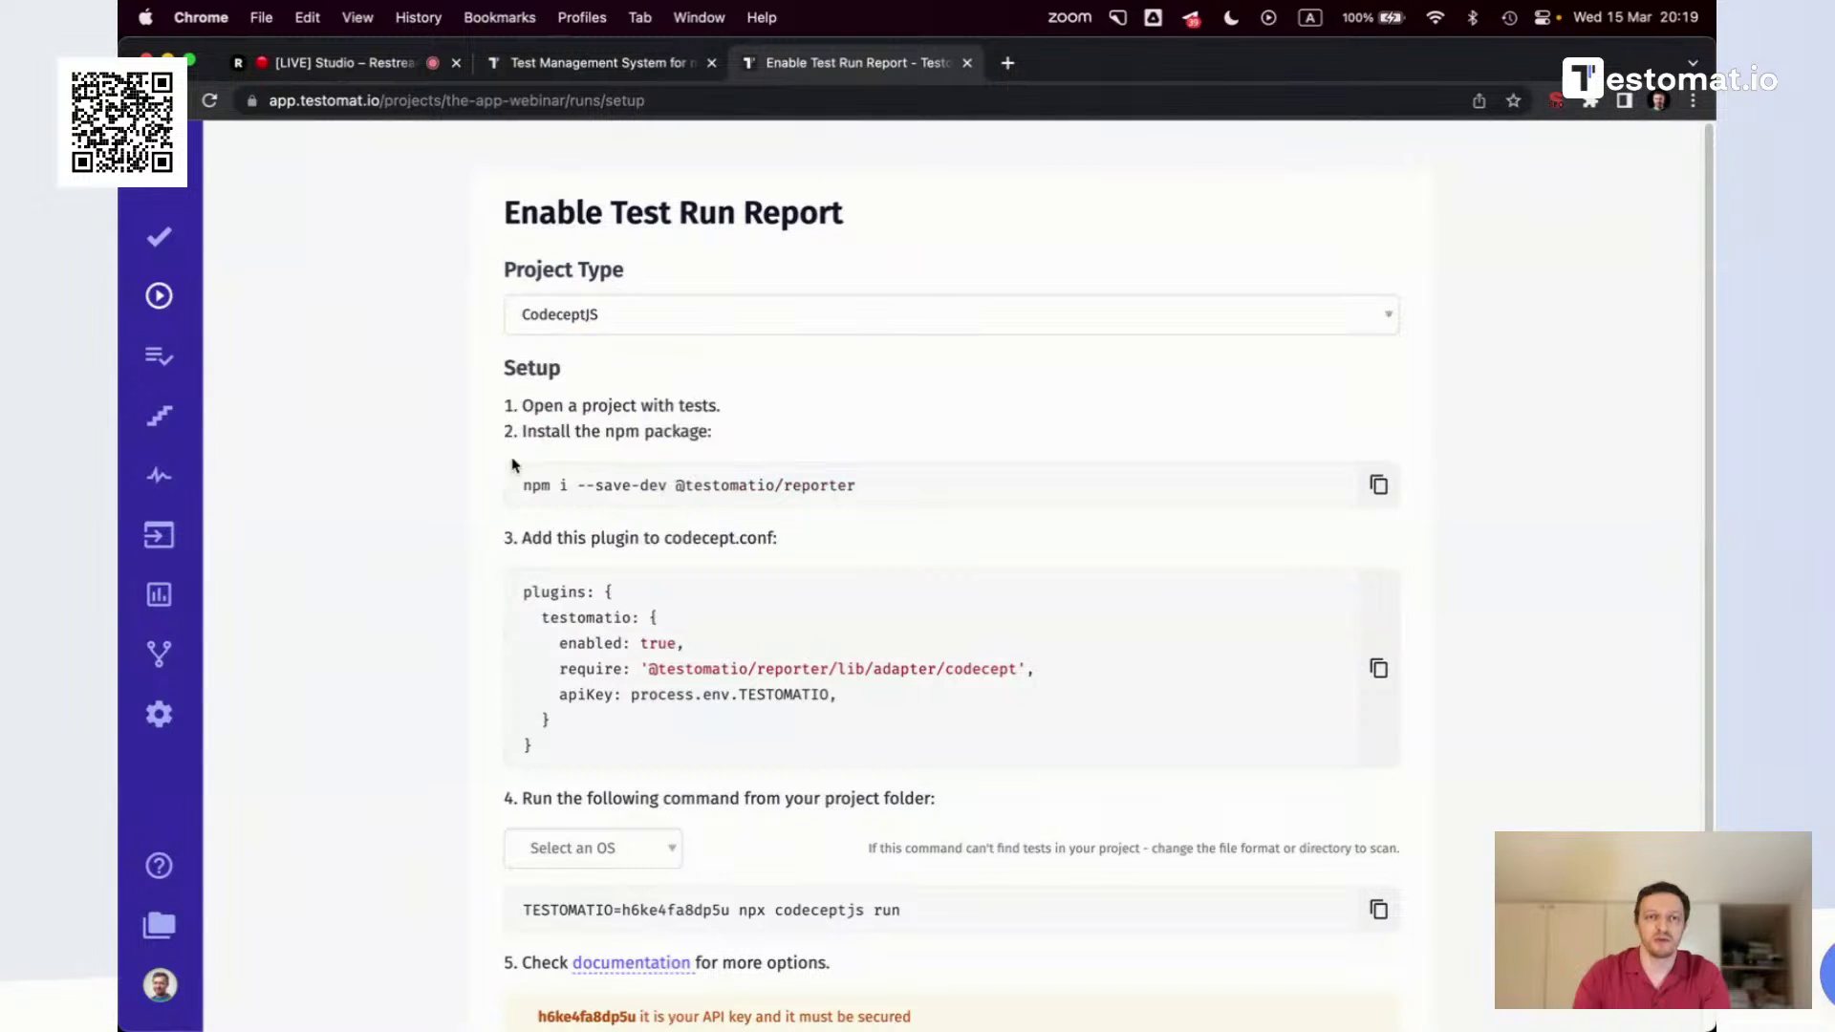
drag(909, 507, 540, 504)
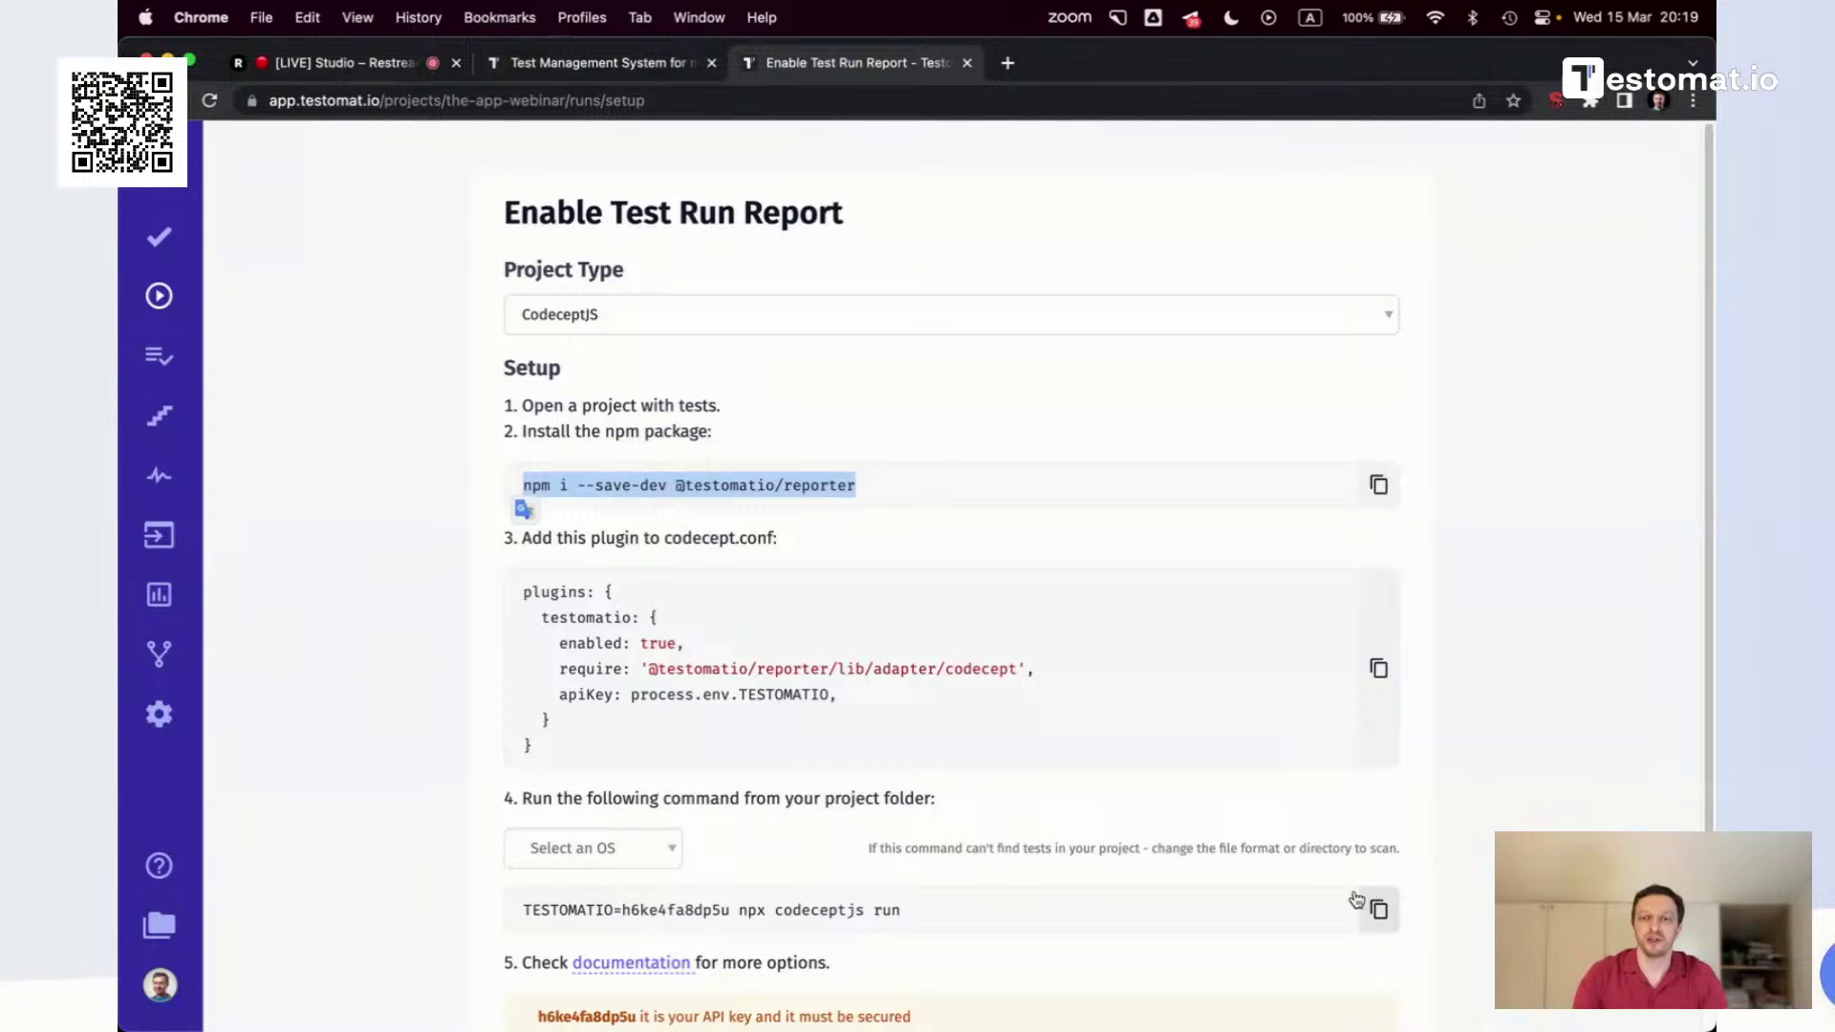
click(1379, 910)
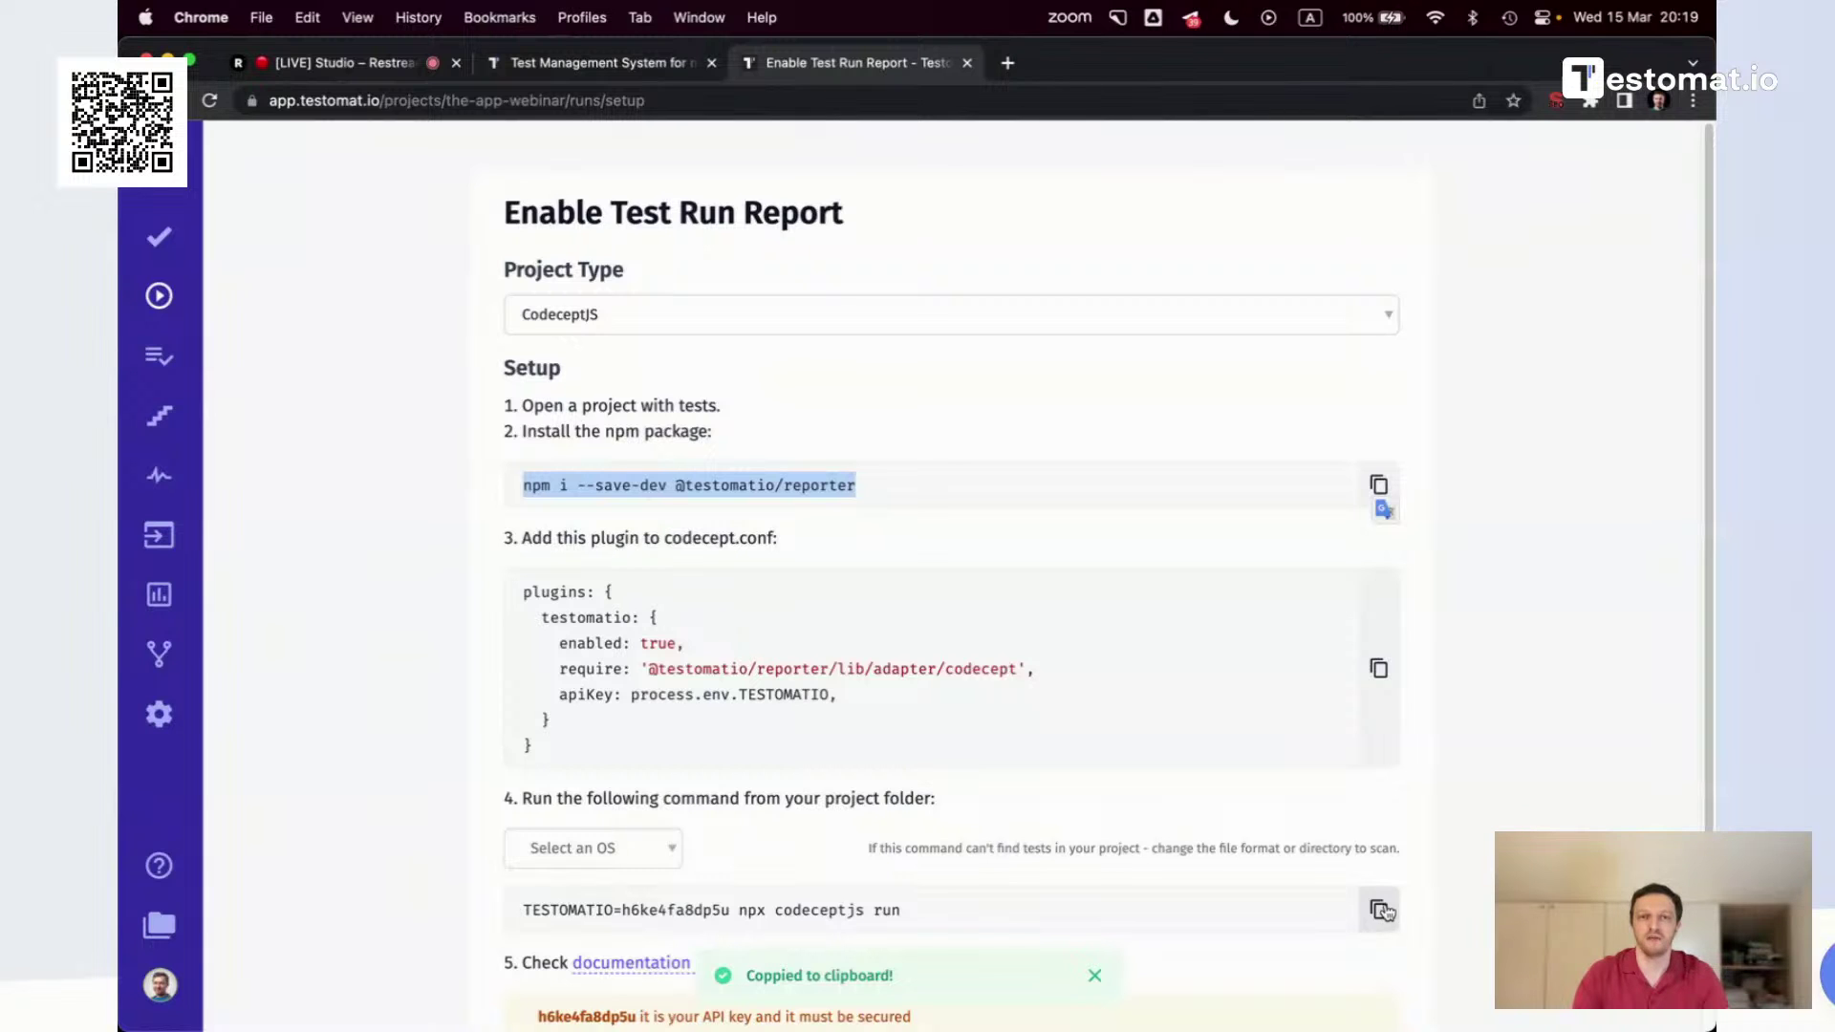
drag(874, 743, 526, 589)
click(879, 654)
Switch to iTerm2 and run the copied "npx codeceptjs run" command with the project's API key in the TESTOMATIO variable
key(super+Tab)
key(super+Tab)
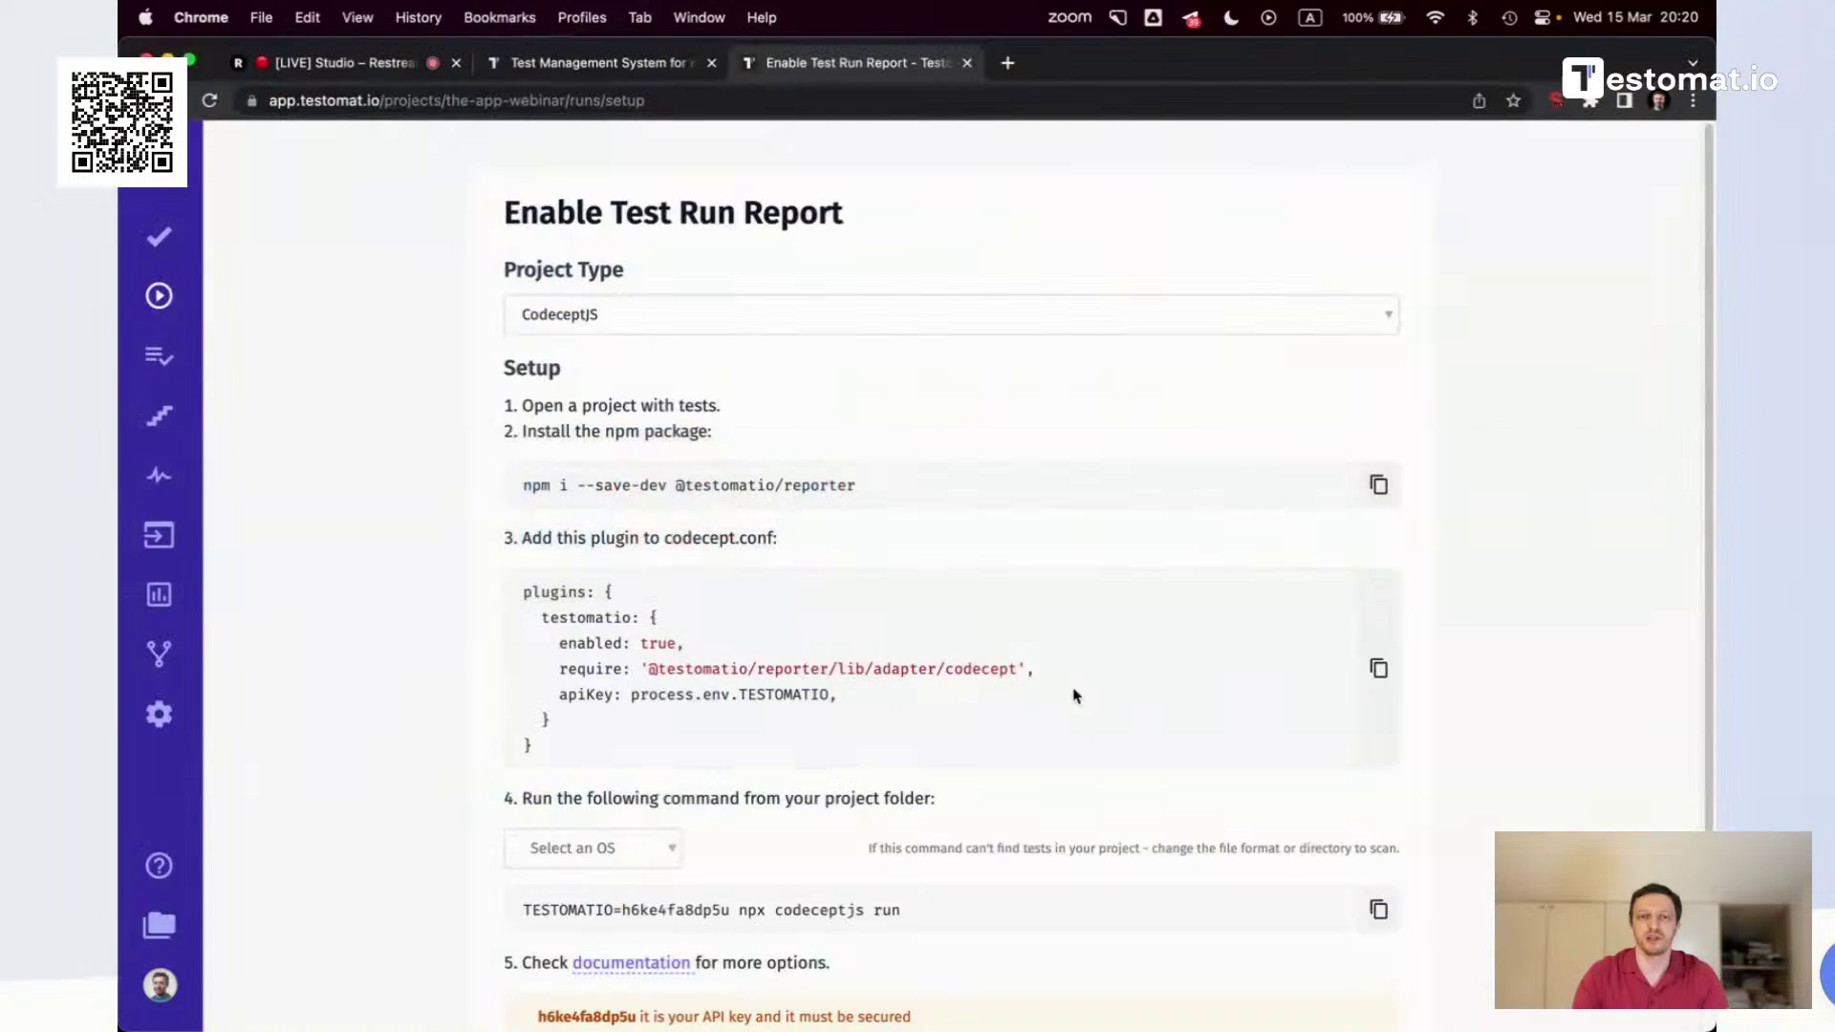
key(super+Tab)
key(super+Tab)
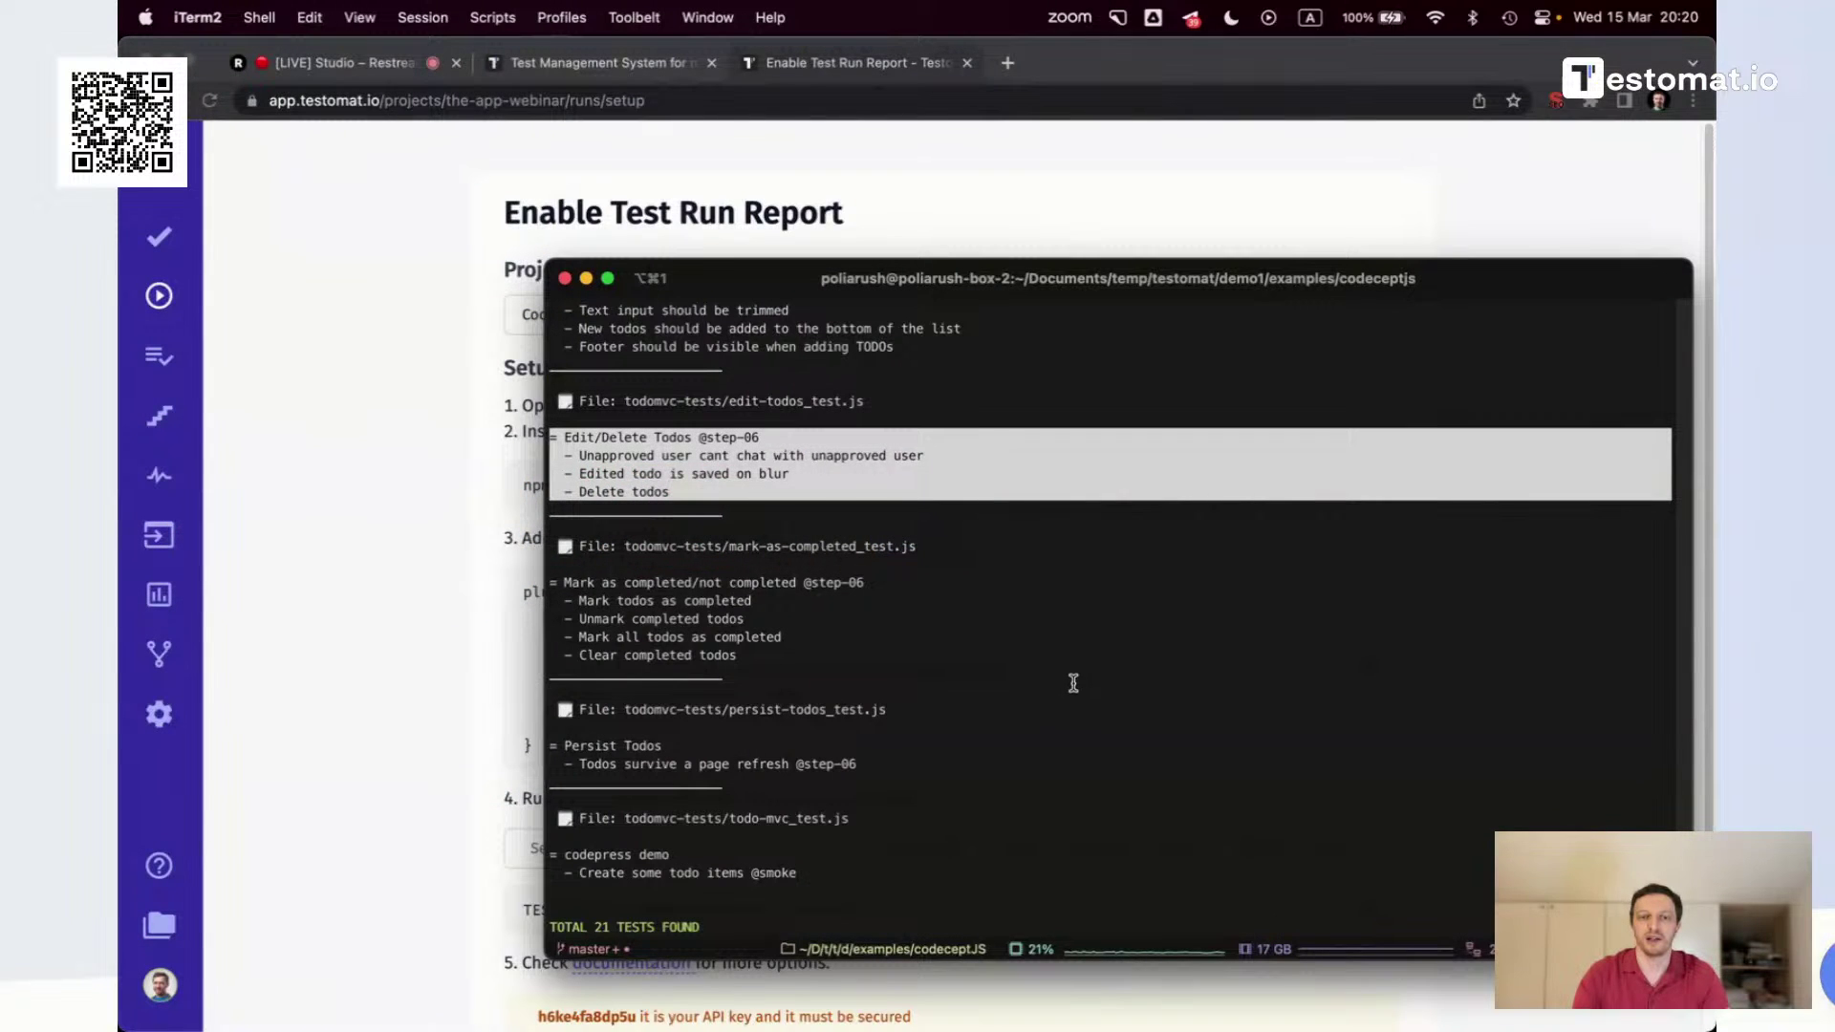
key(super+v)
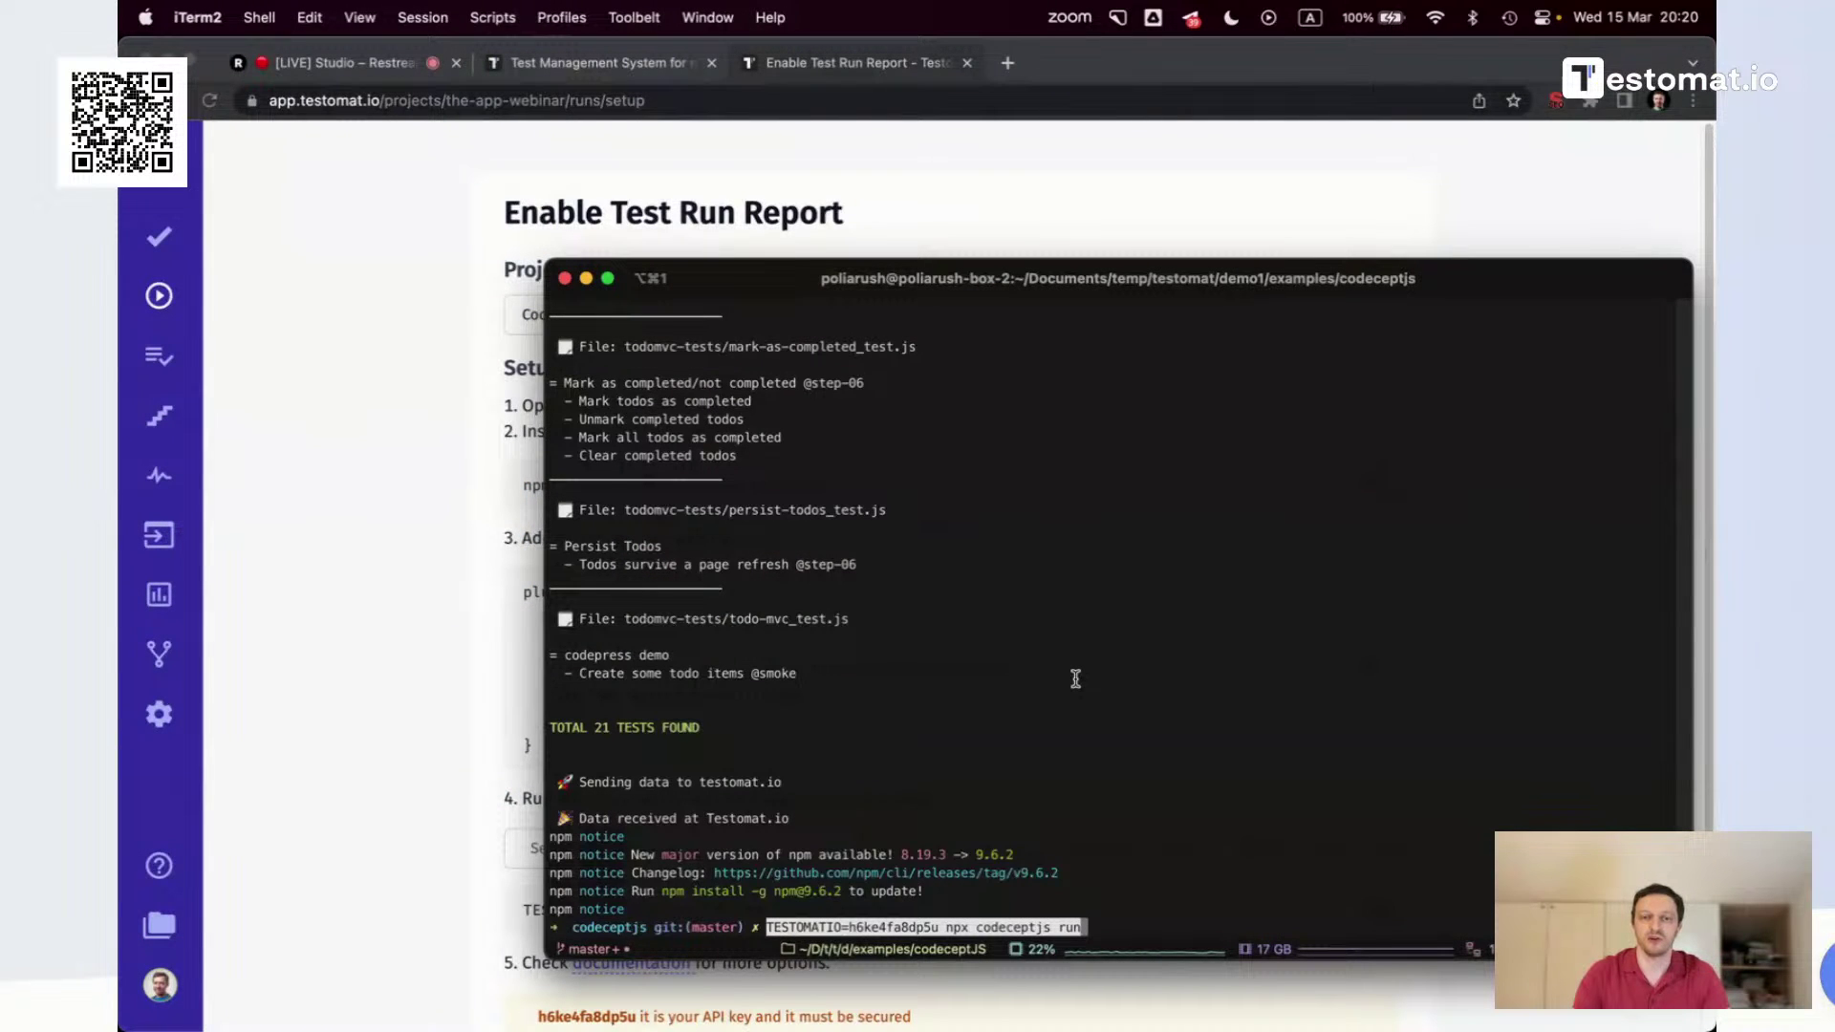
key(Return)
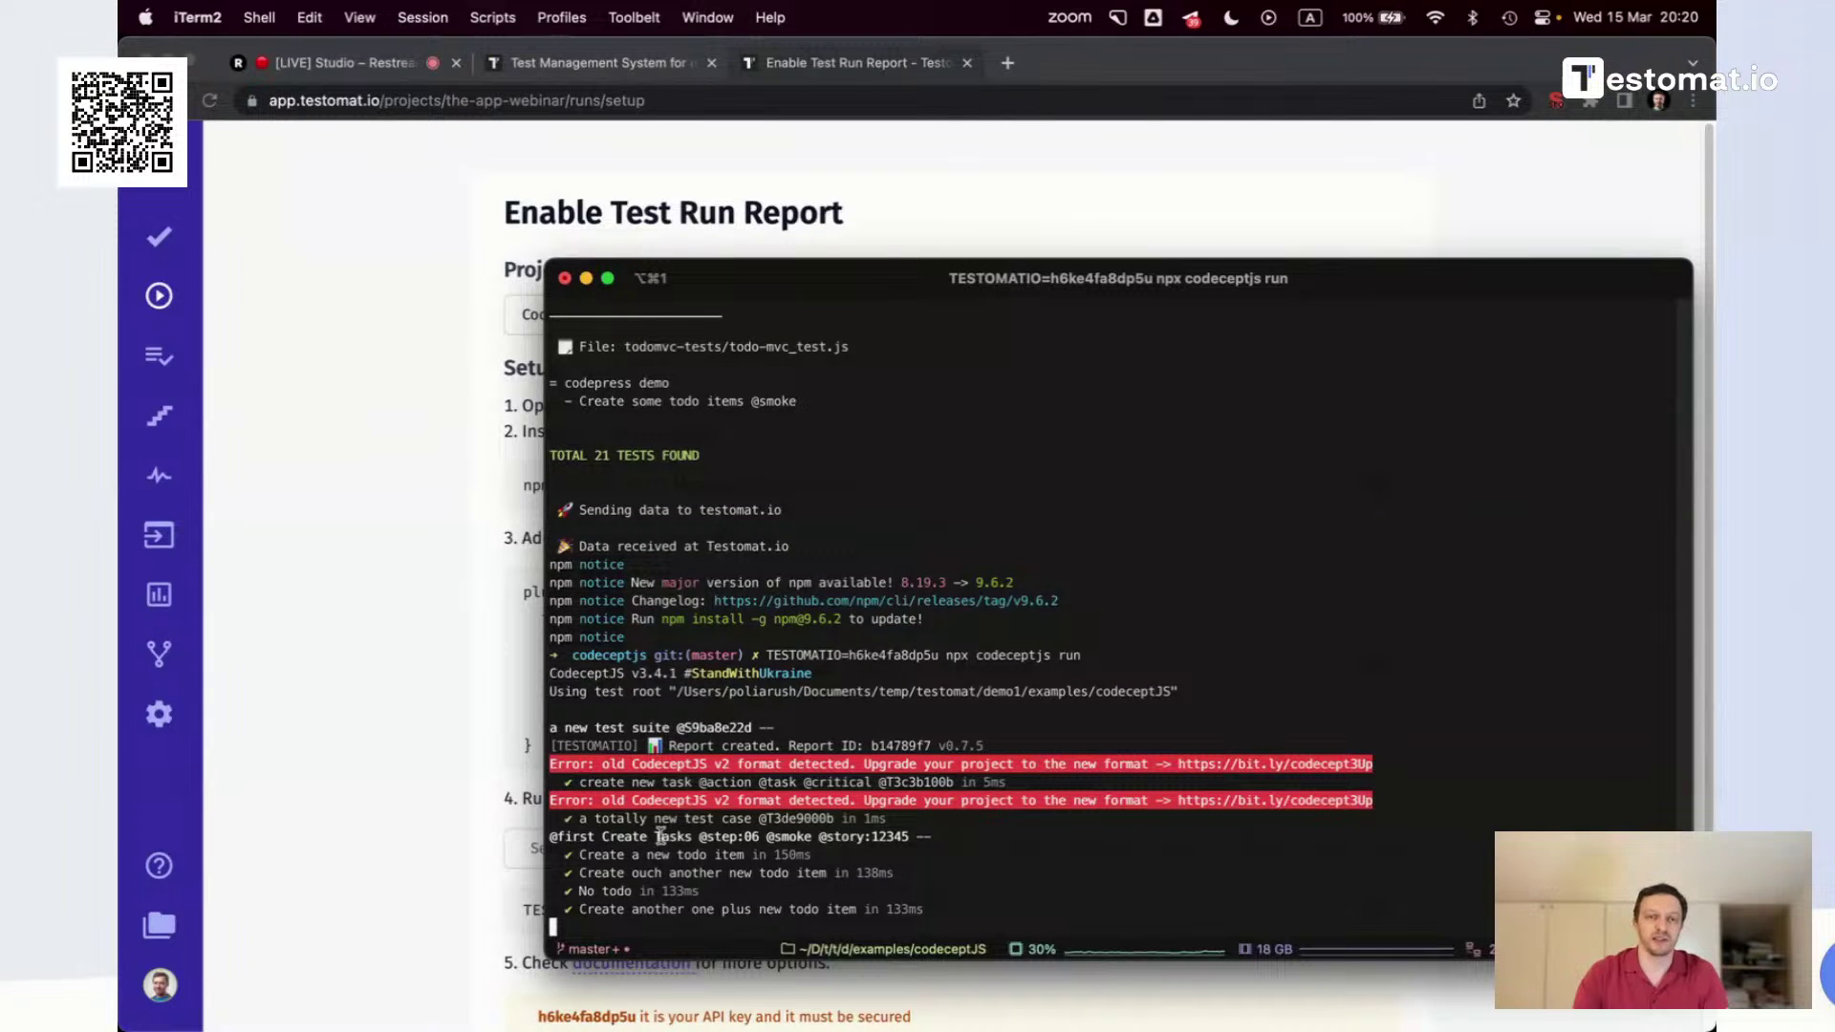
Switch back to Chrome and open the report of the run "Automated tests at 15 Mar 2023 19:20"
click(350, 694)
scroll(669, 727, down, 3)
click(992, 942)
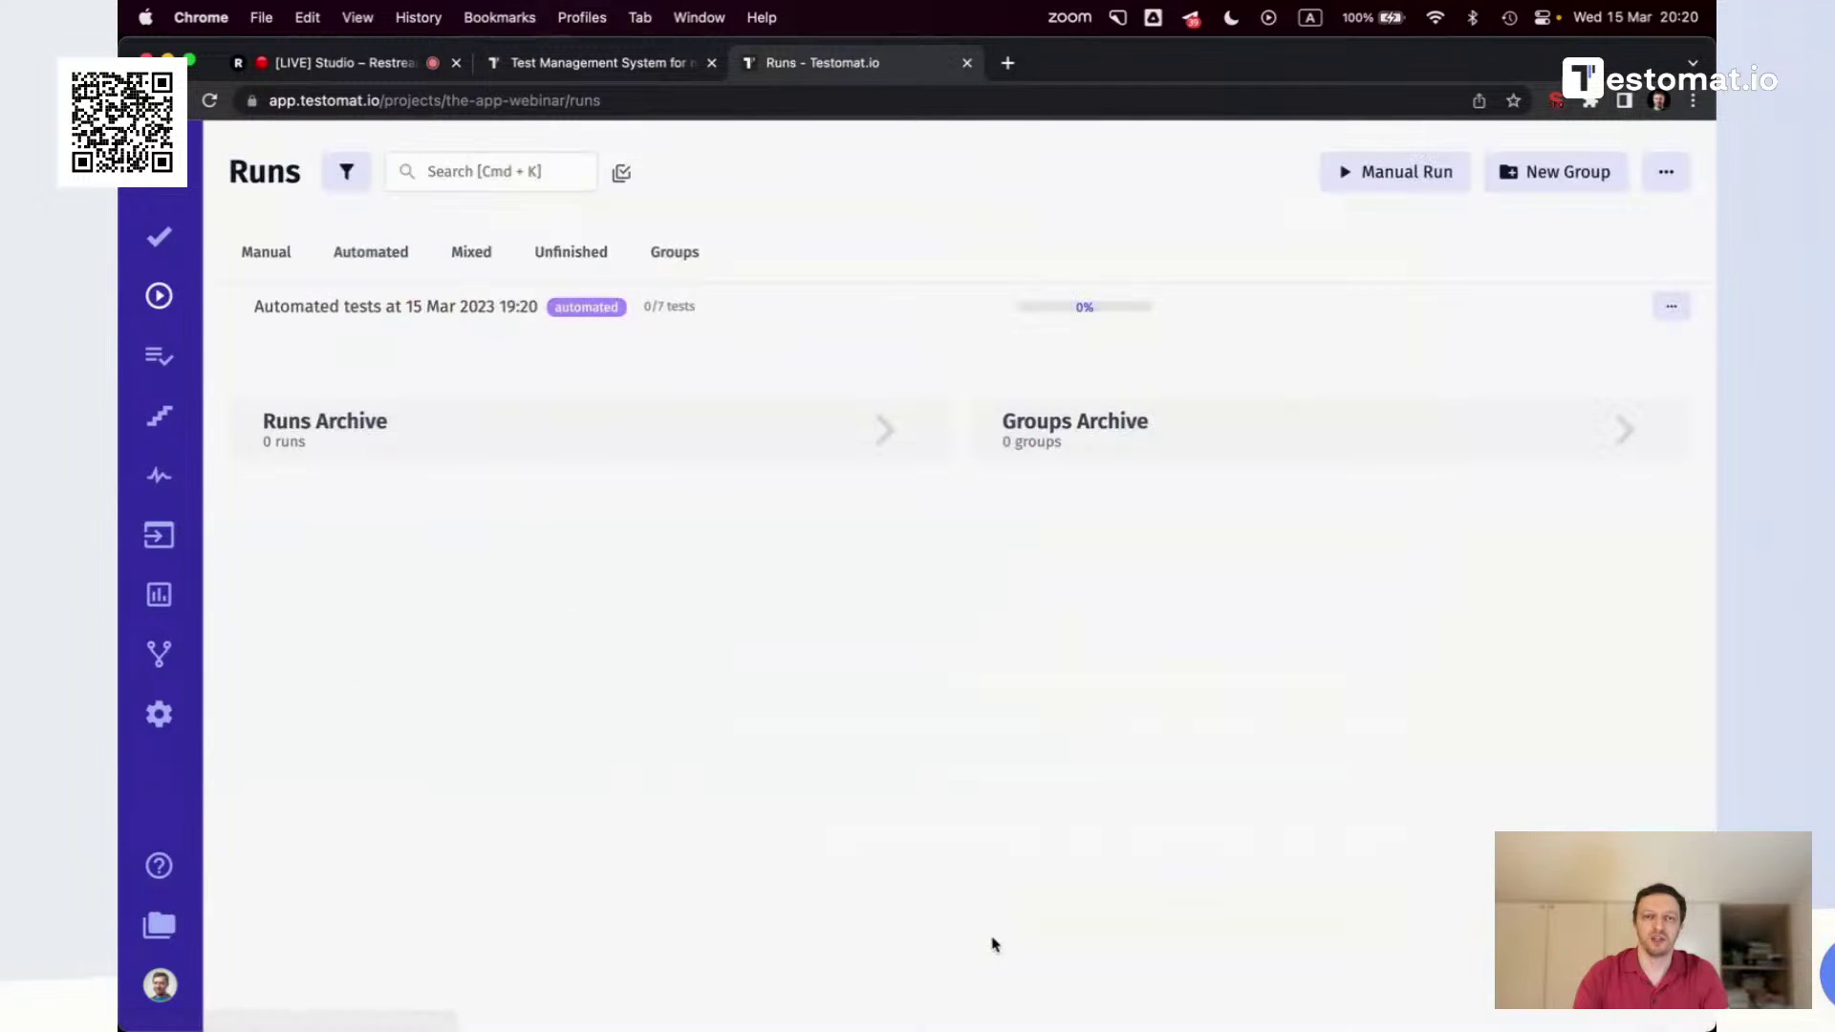
click(417, 311)
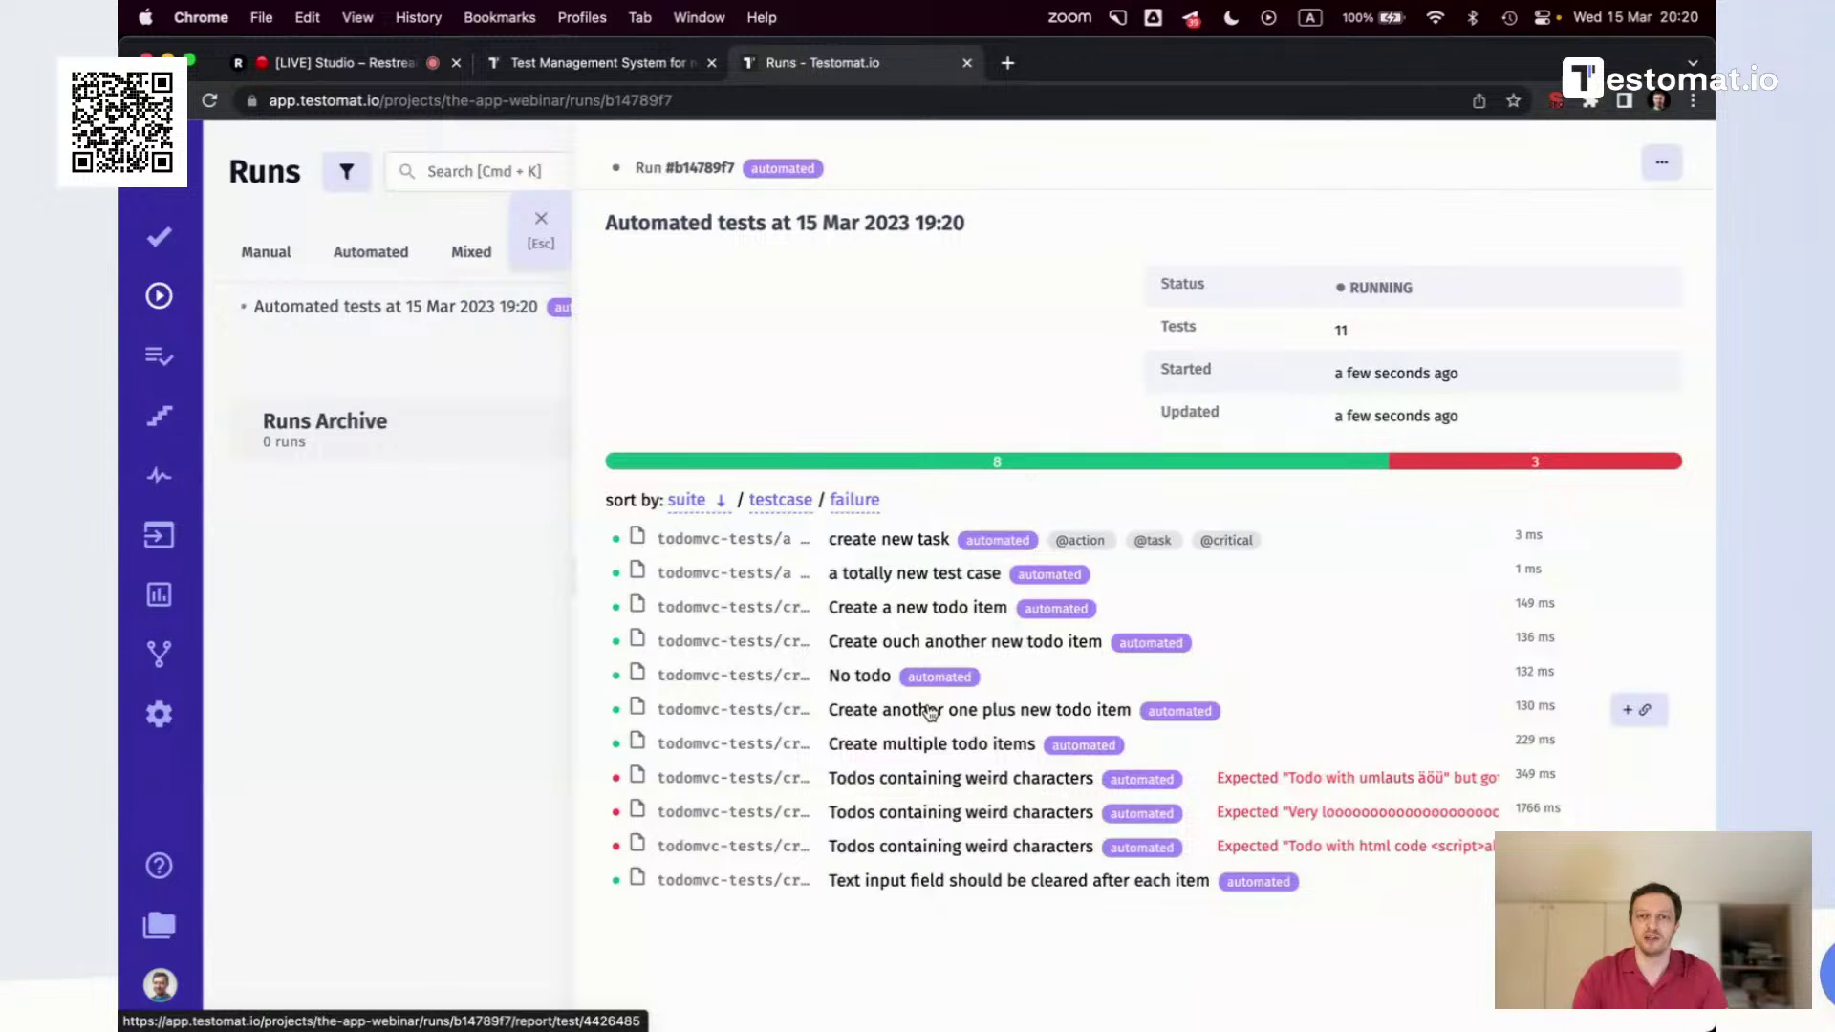
Move the iTerm2 window aside from the run report and open the first failed "Todos containing weird characters" result in Chrome
key(super+Tab)
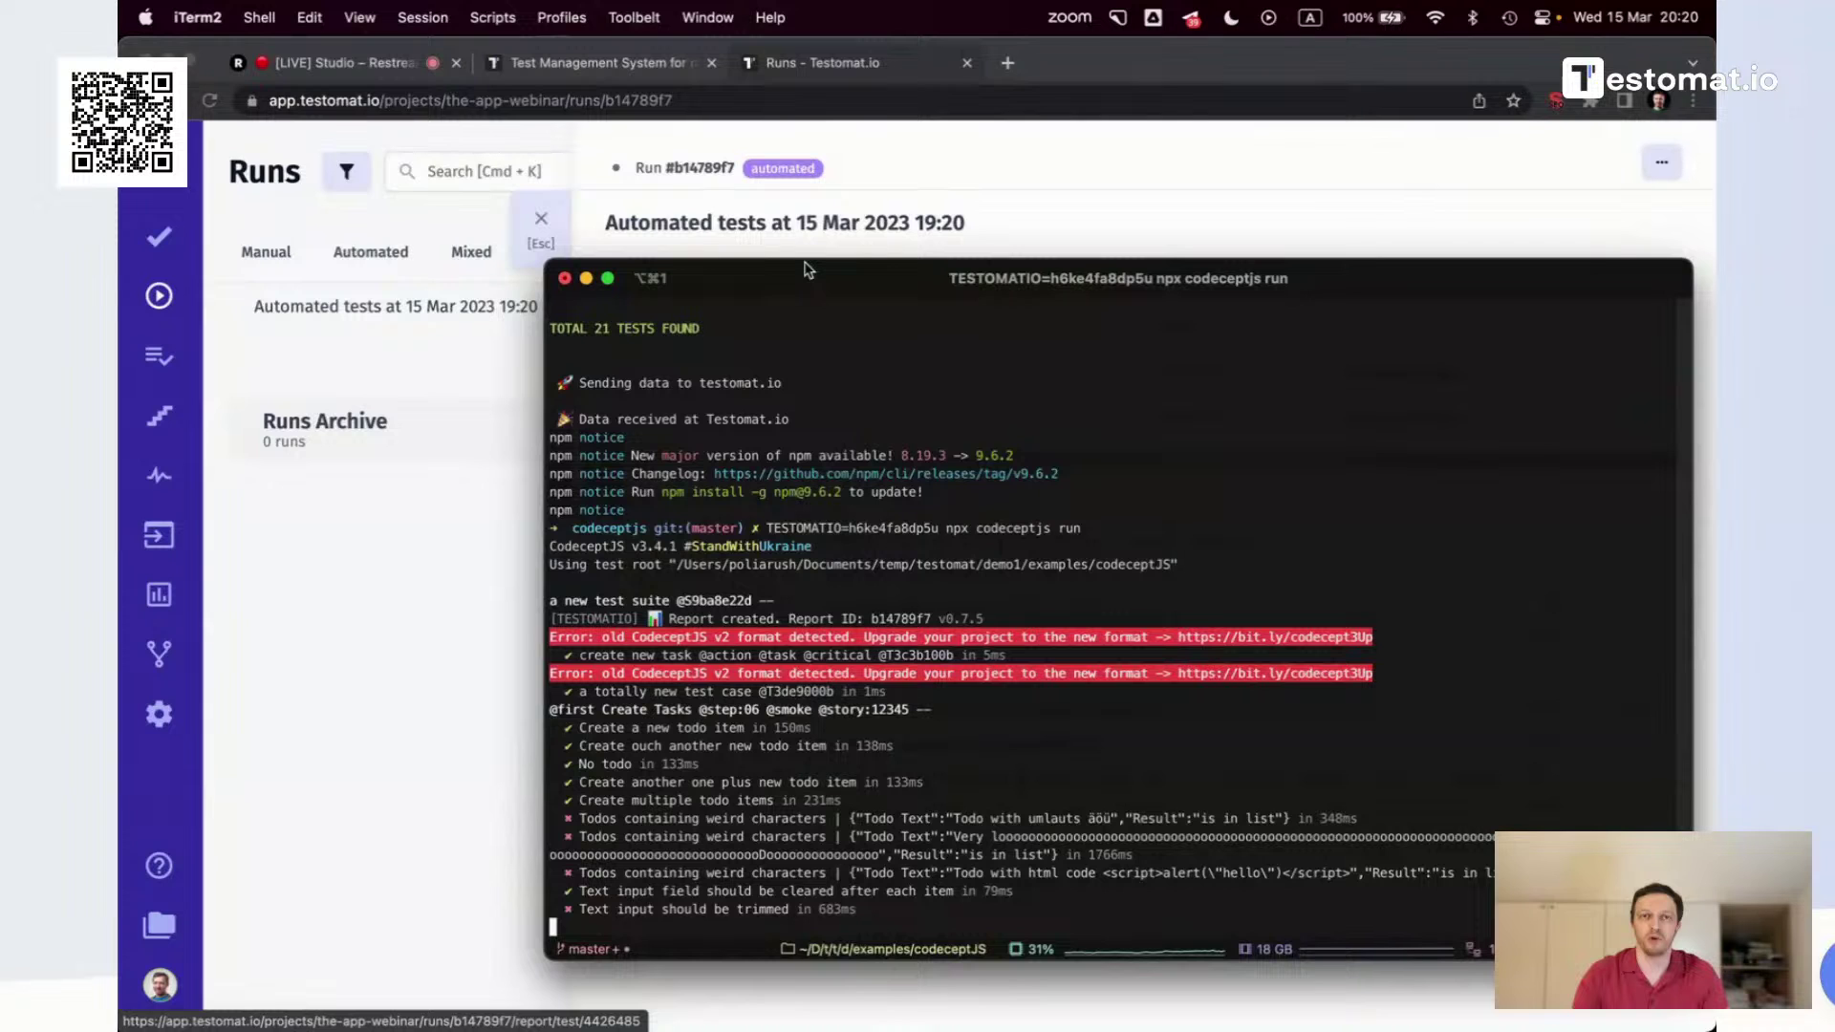
drag(805, 271, 1608, 172)
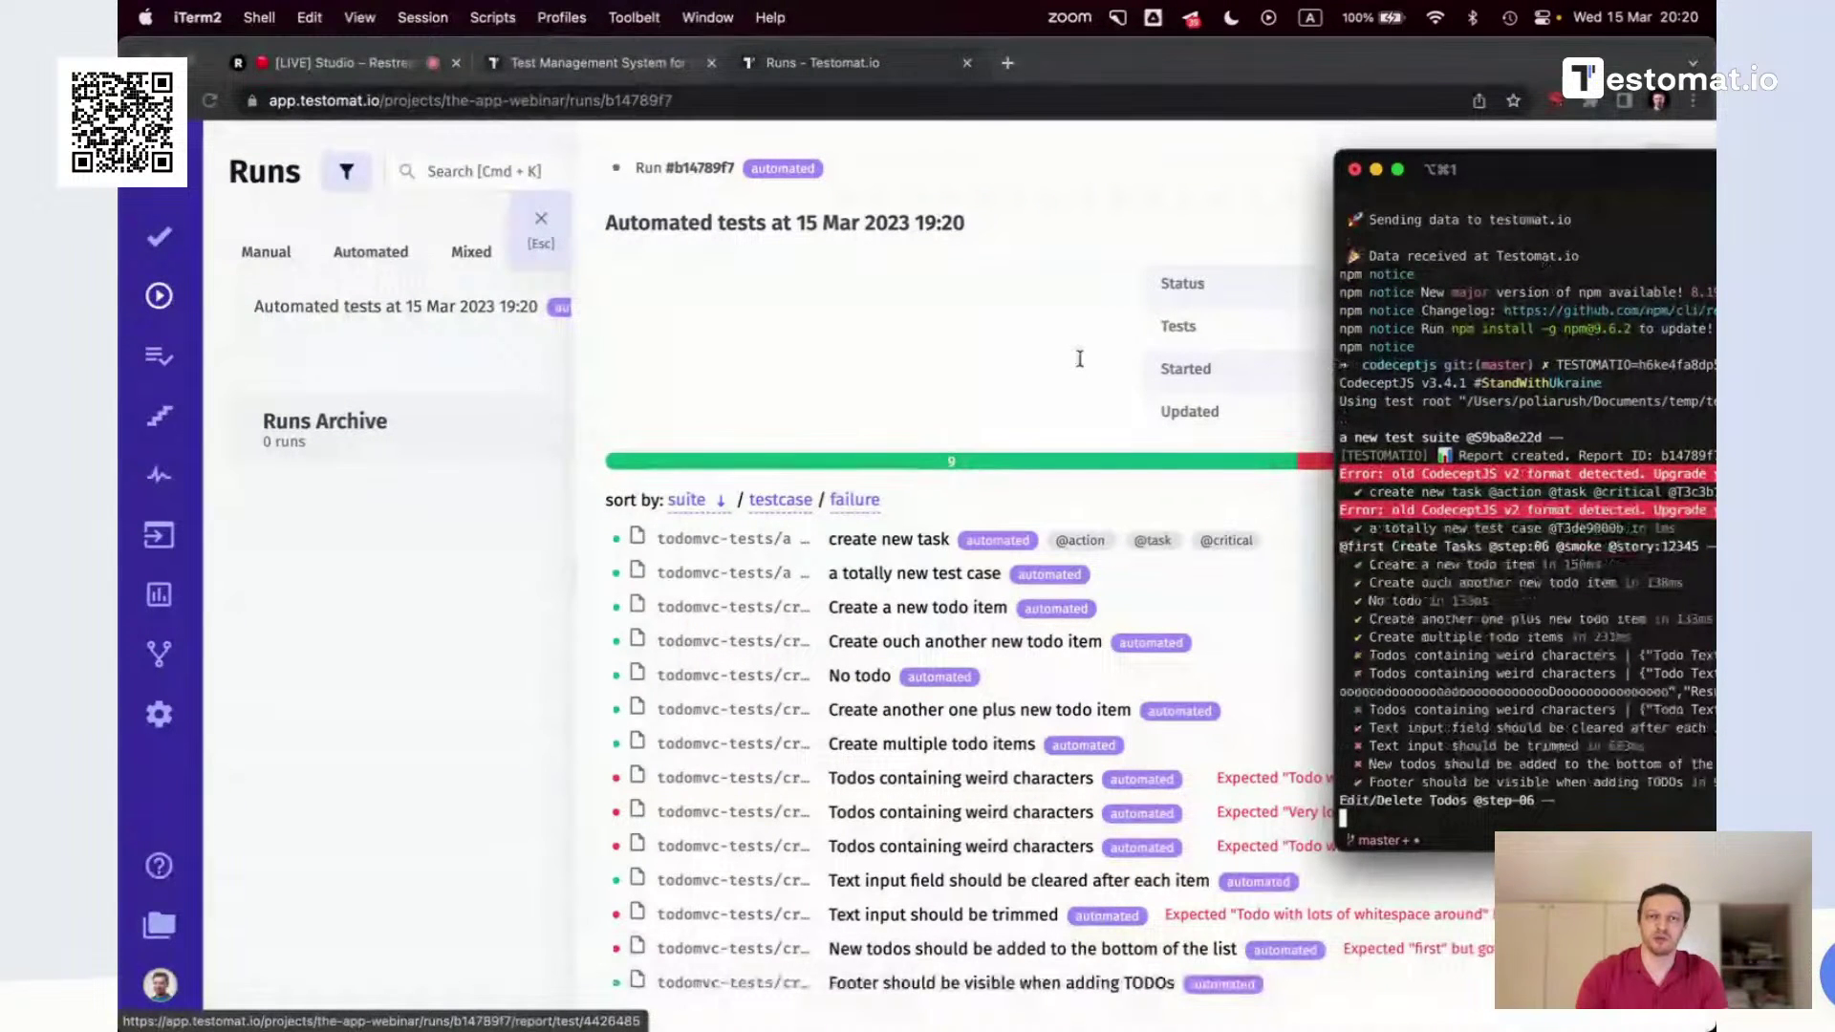
click(922, 350)
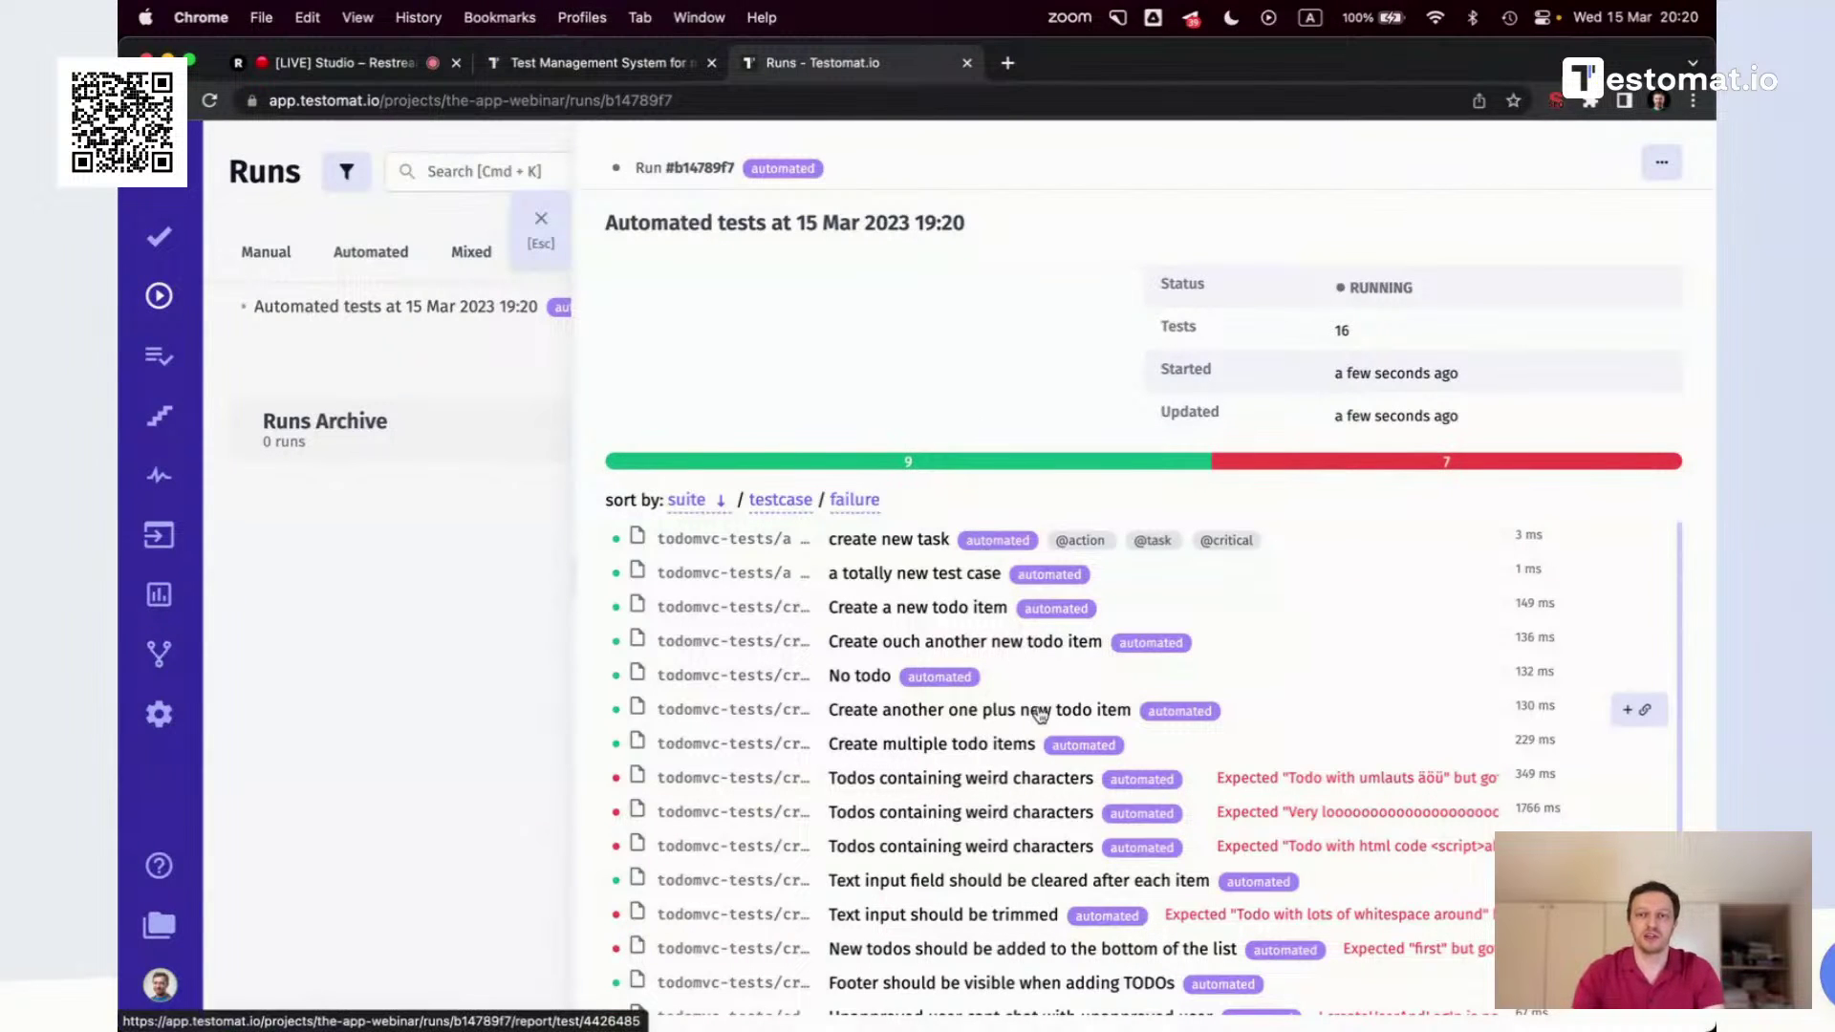
click(1043, 783)
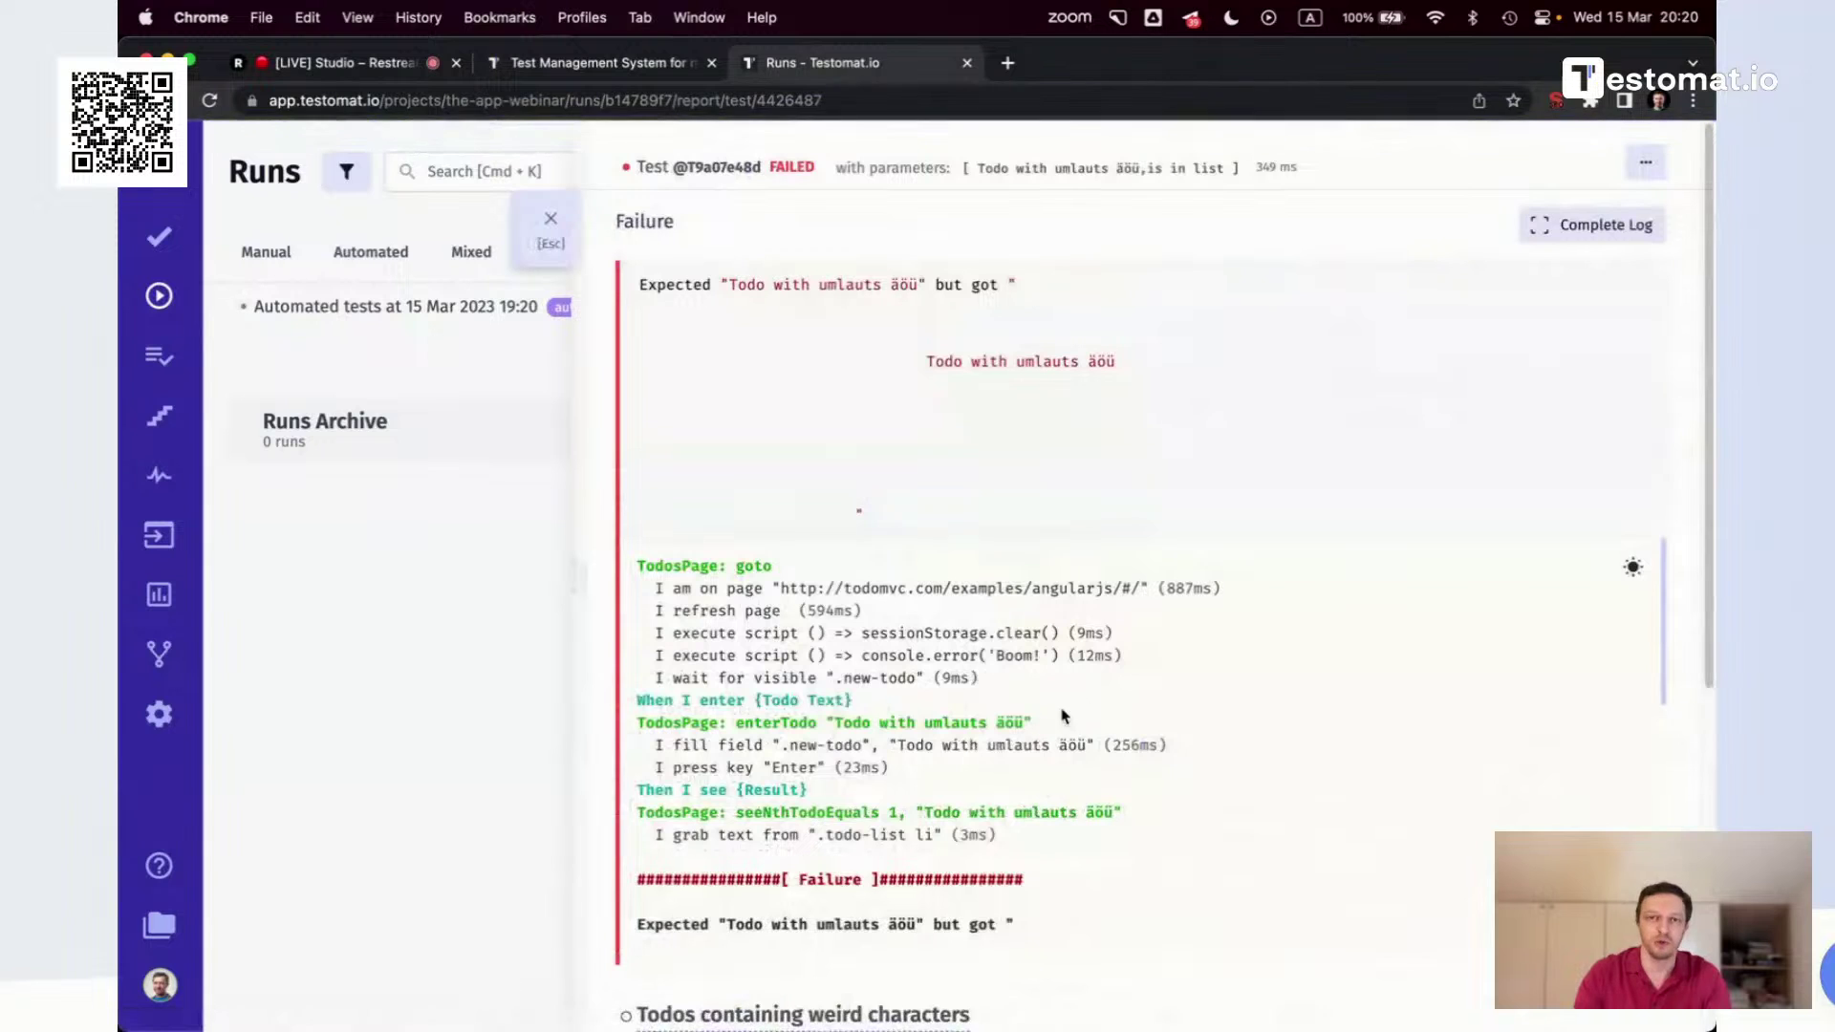
Close the open test result and list only the failed tests of the run
click(550, 225)
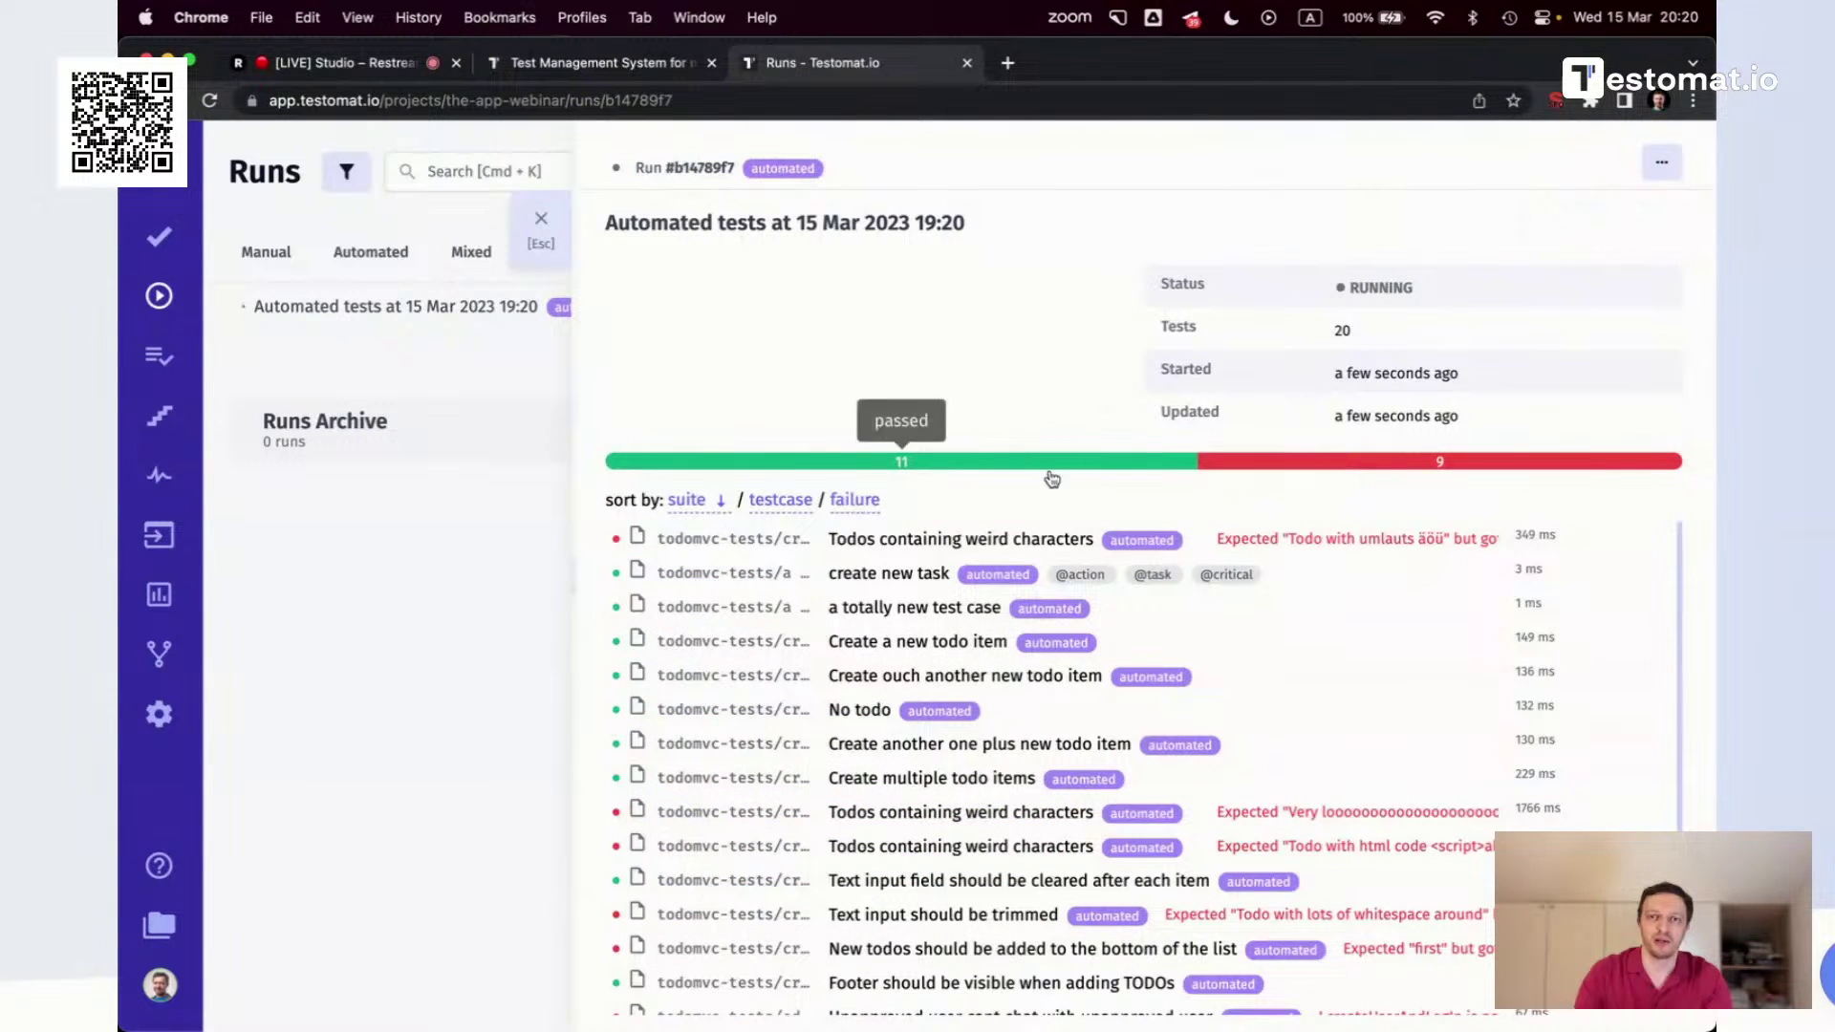
click(1350, 463)
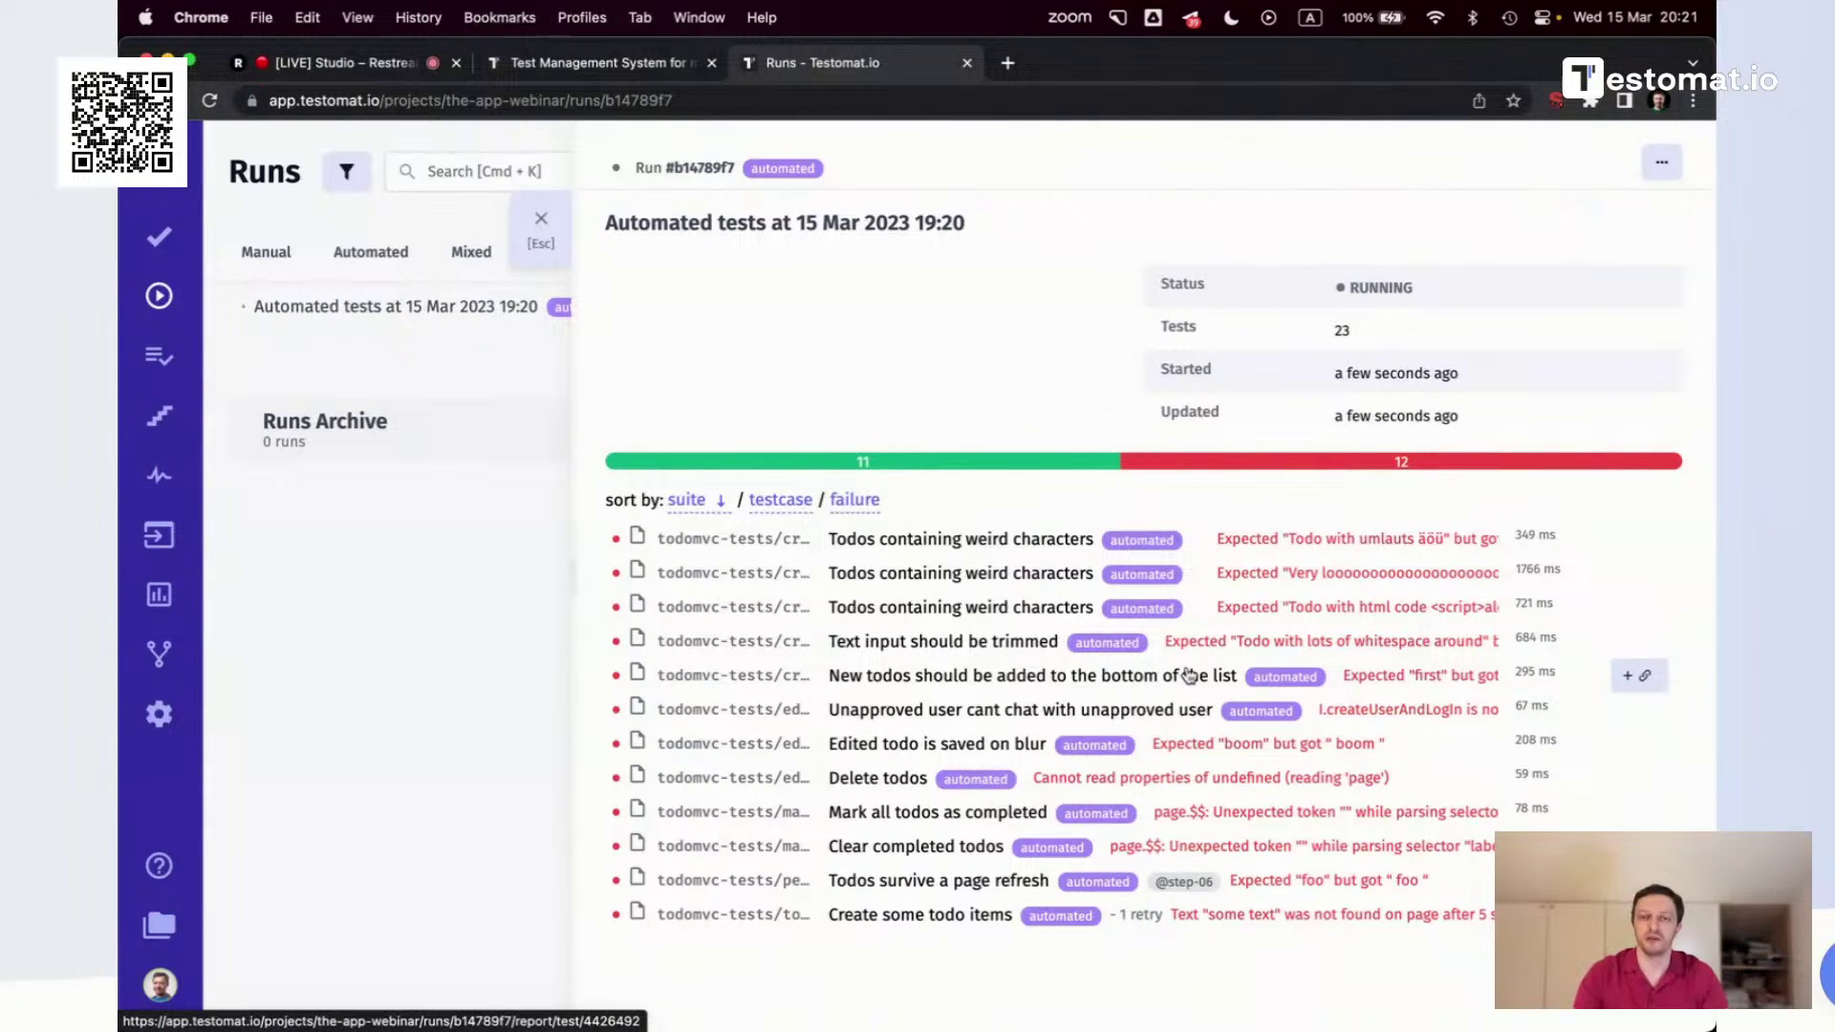
Switch to iTerm2, bring its window fully into view and highlight the video upload line in the test output
key(super+Tab)
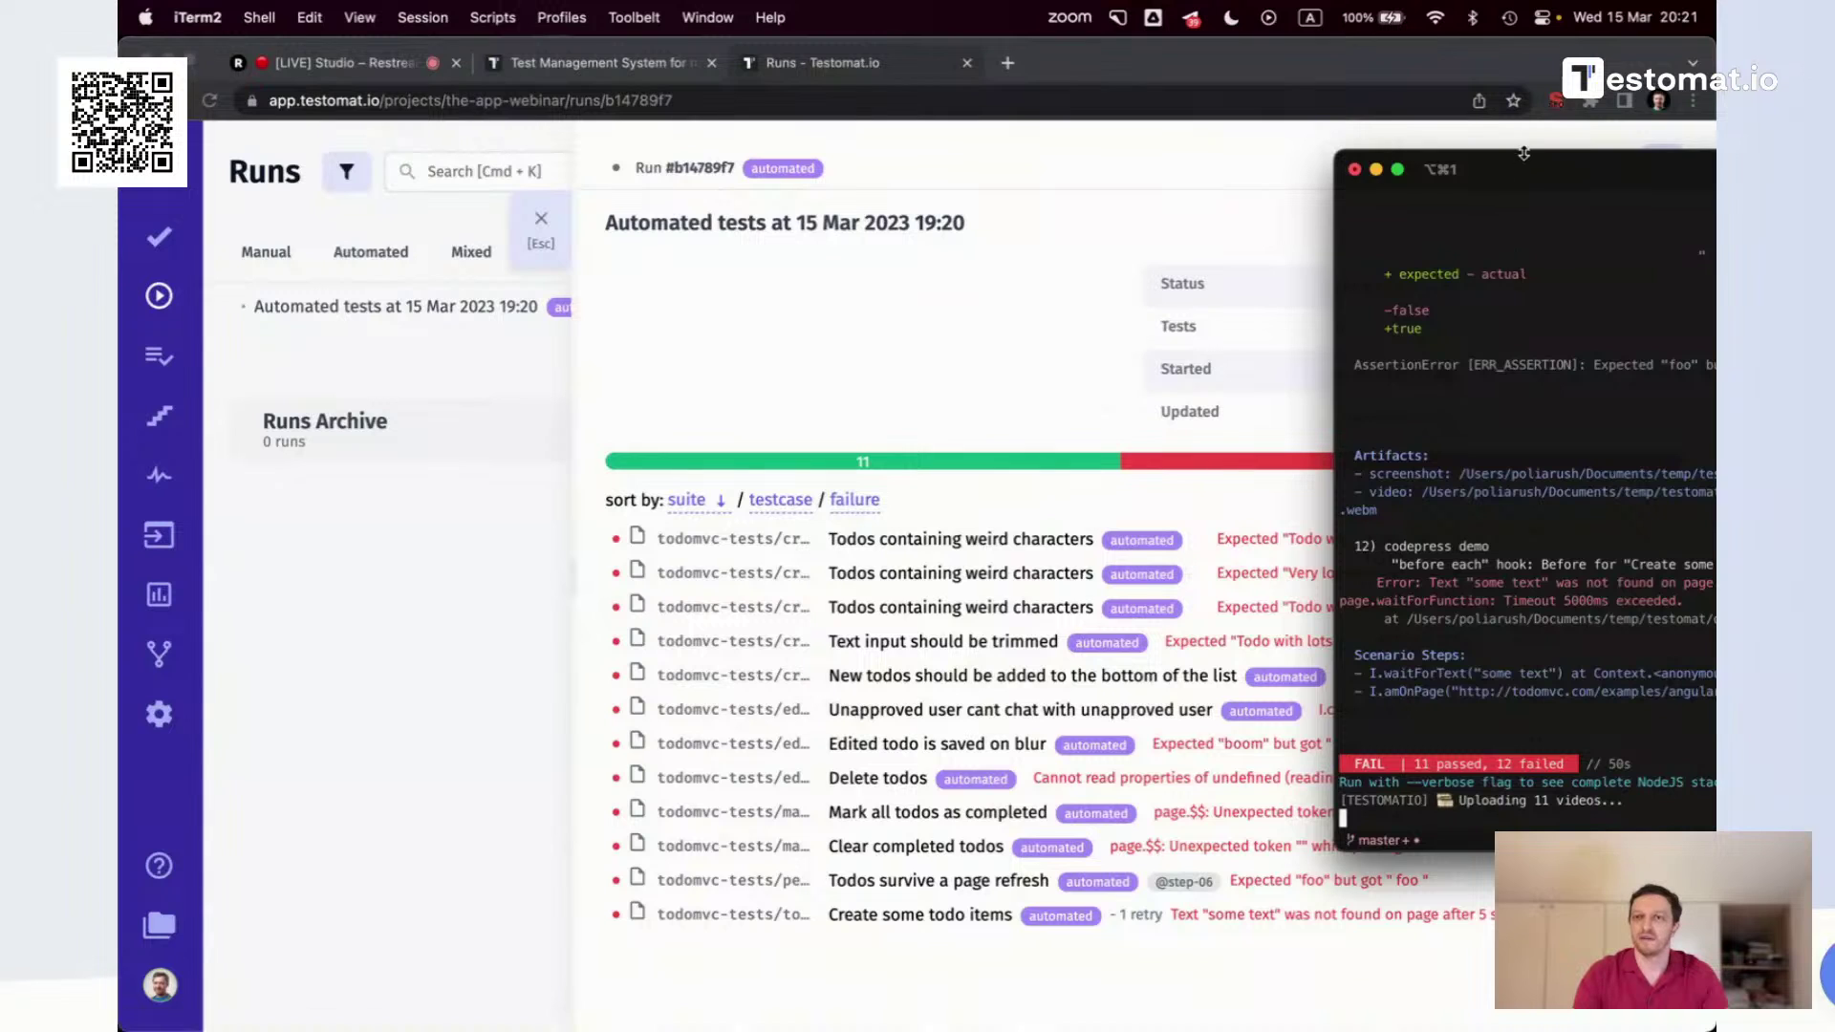
drag(1529, 169, 724, 184)
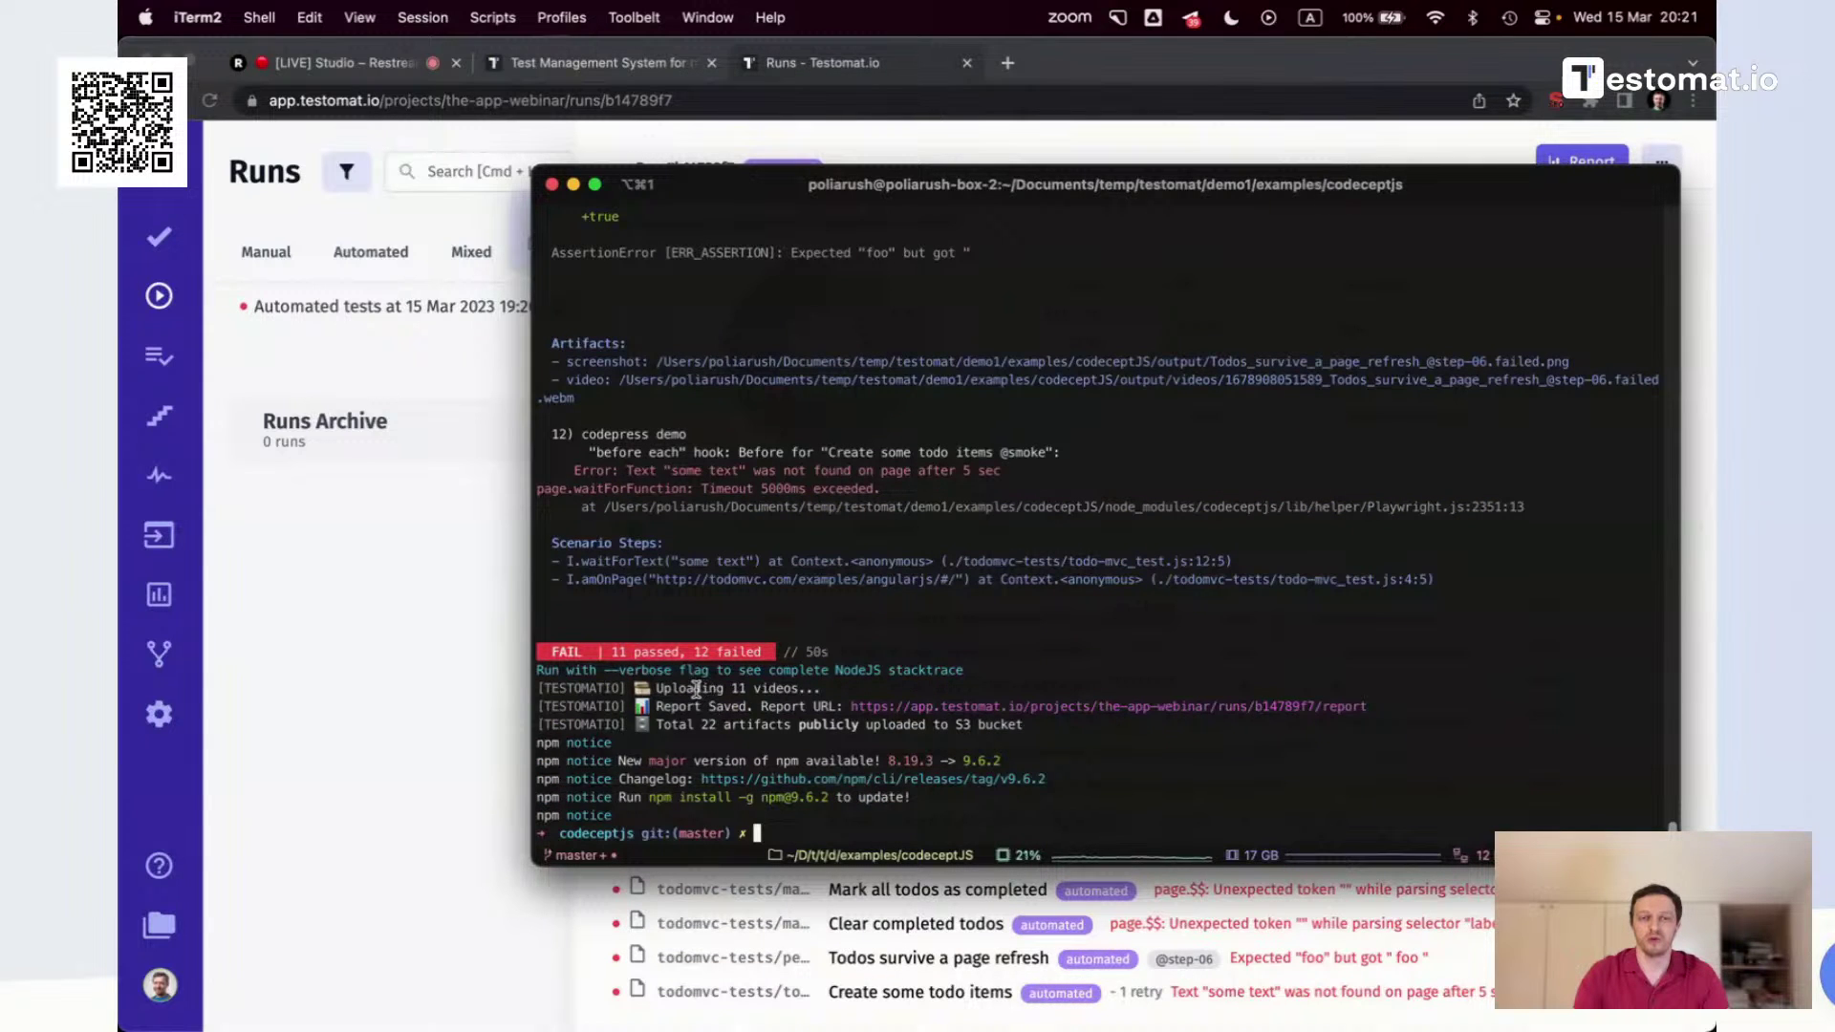
drag(845, 690, 641, 679)
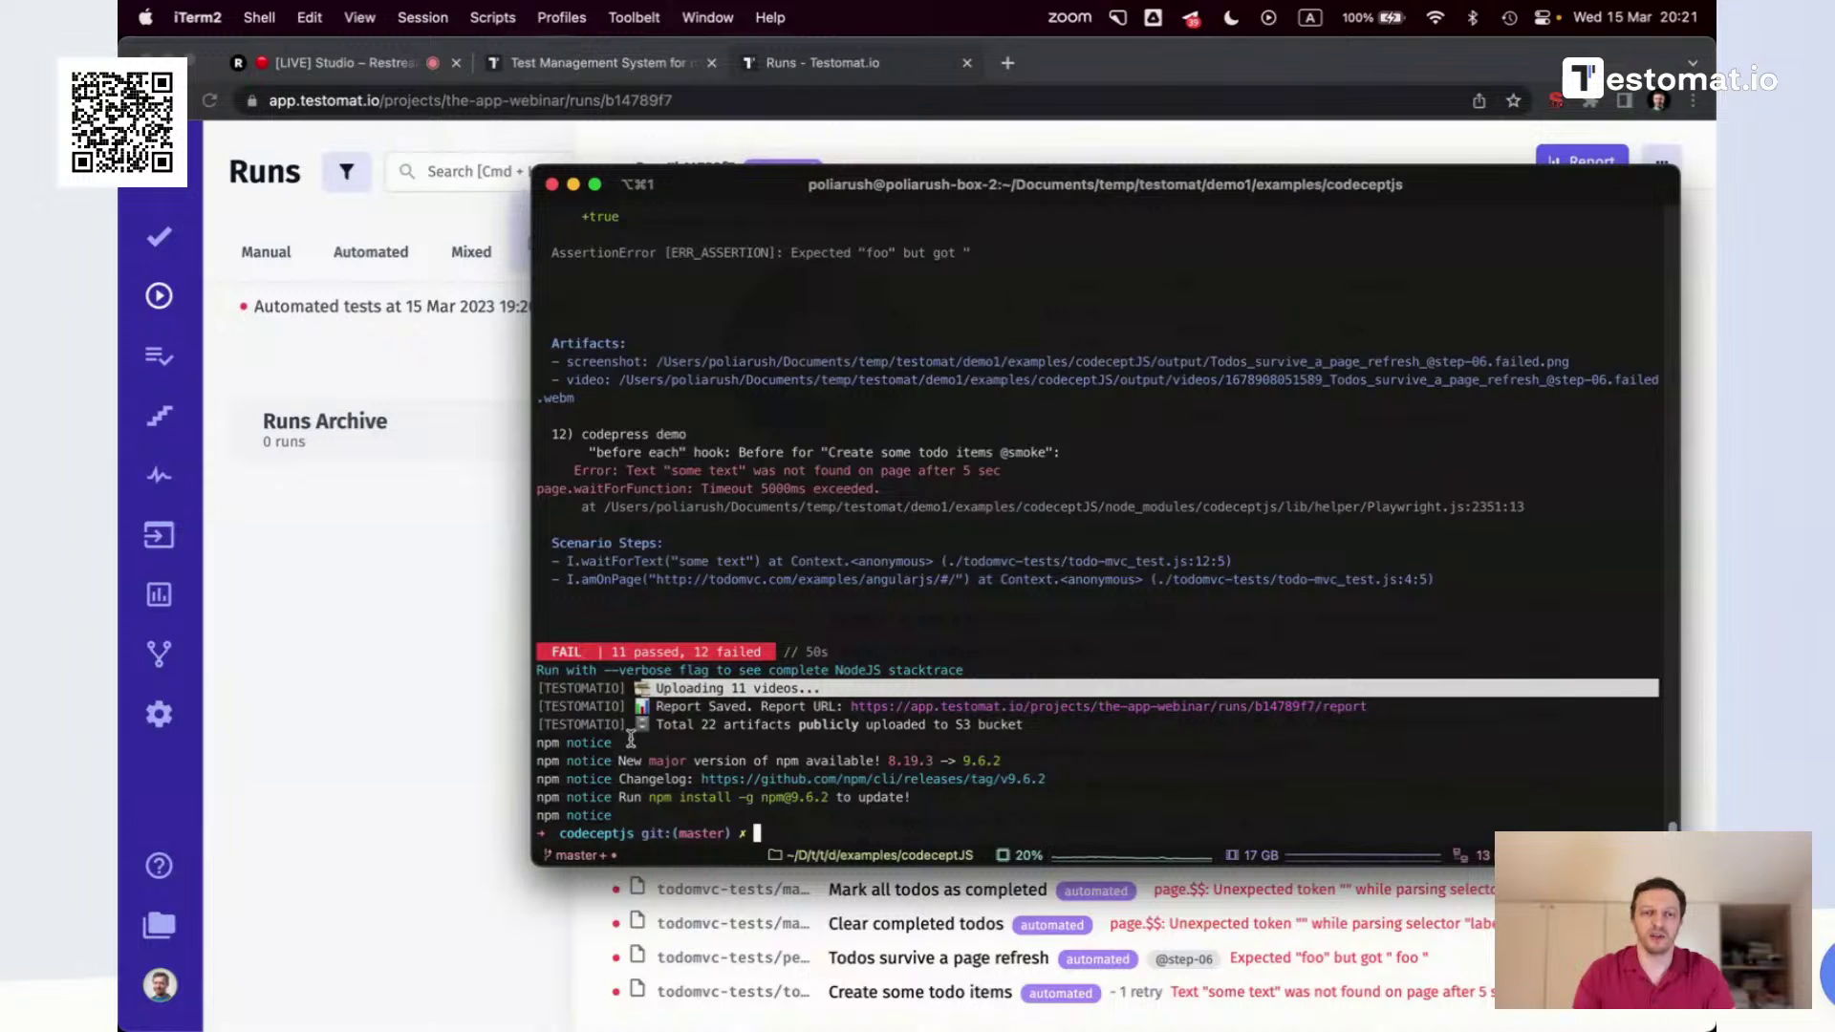
Switch back to Chrome, widen the run details and filter the finished run's results to failed tests
click(590, 946)
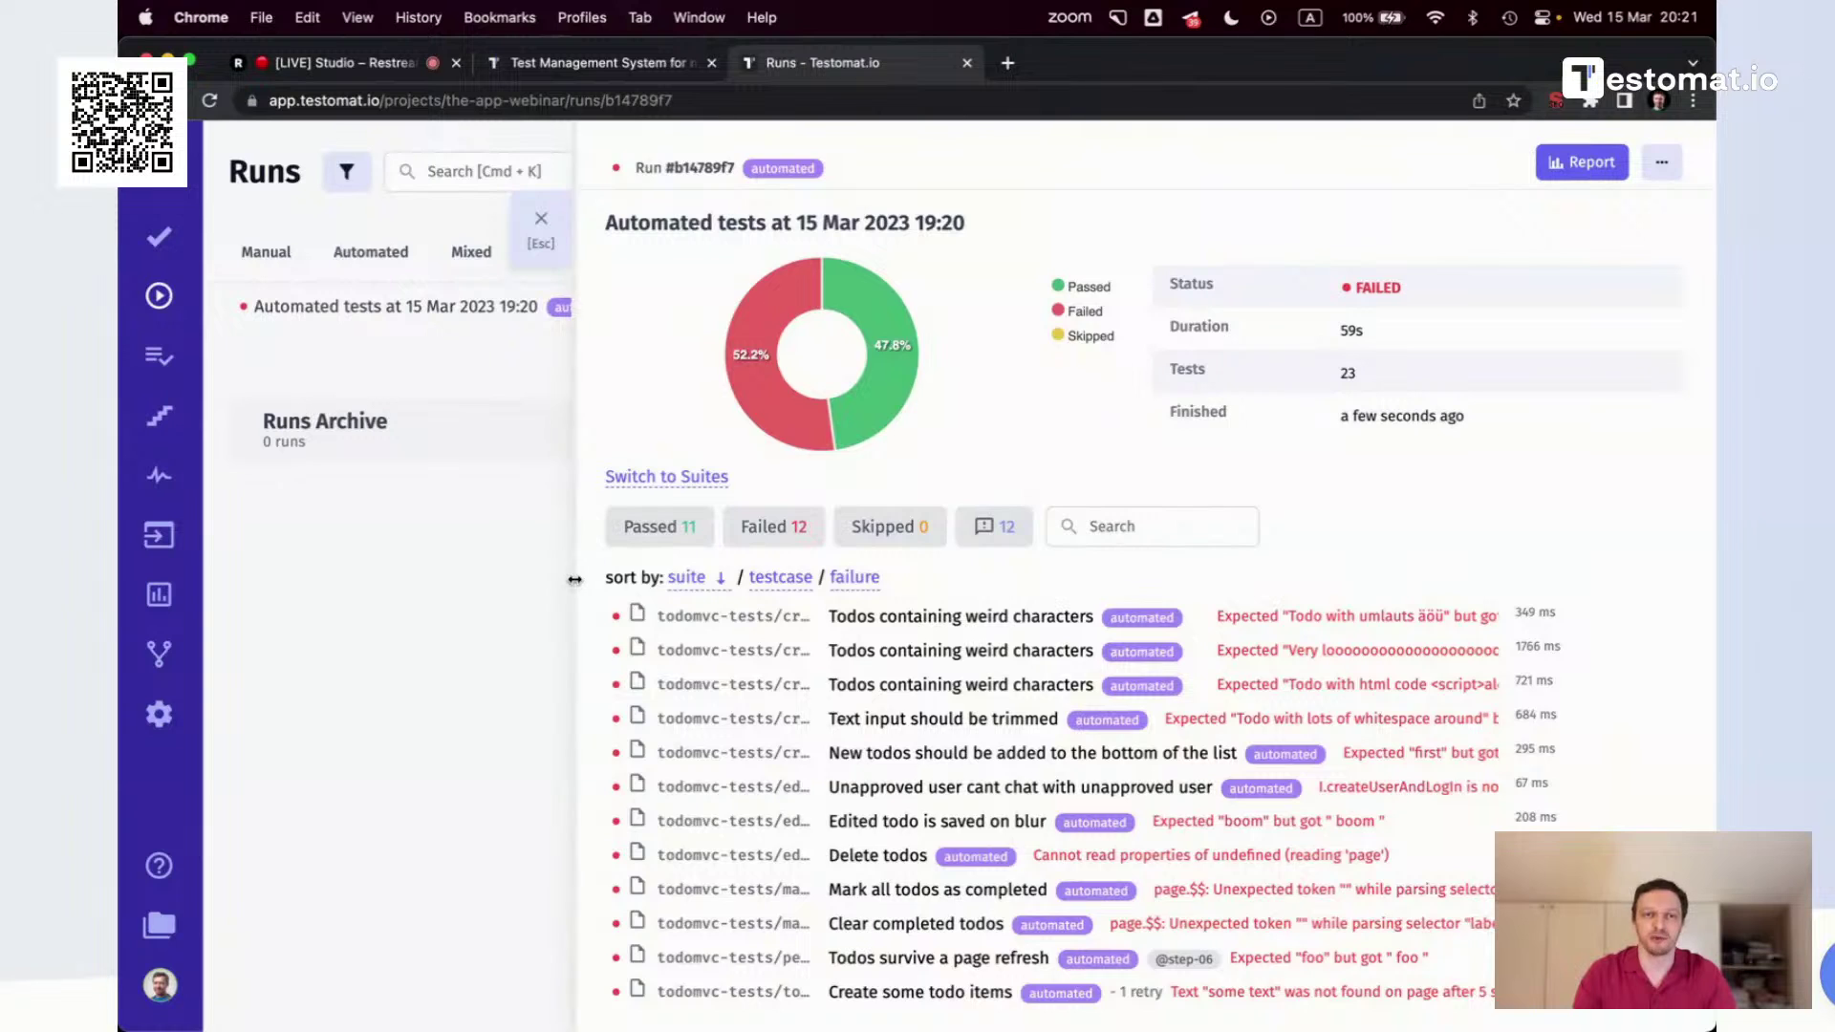
drag(574, 579, 463, 581)
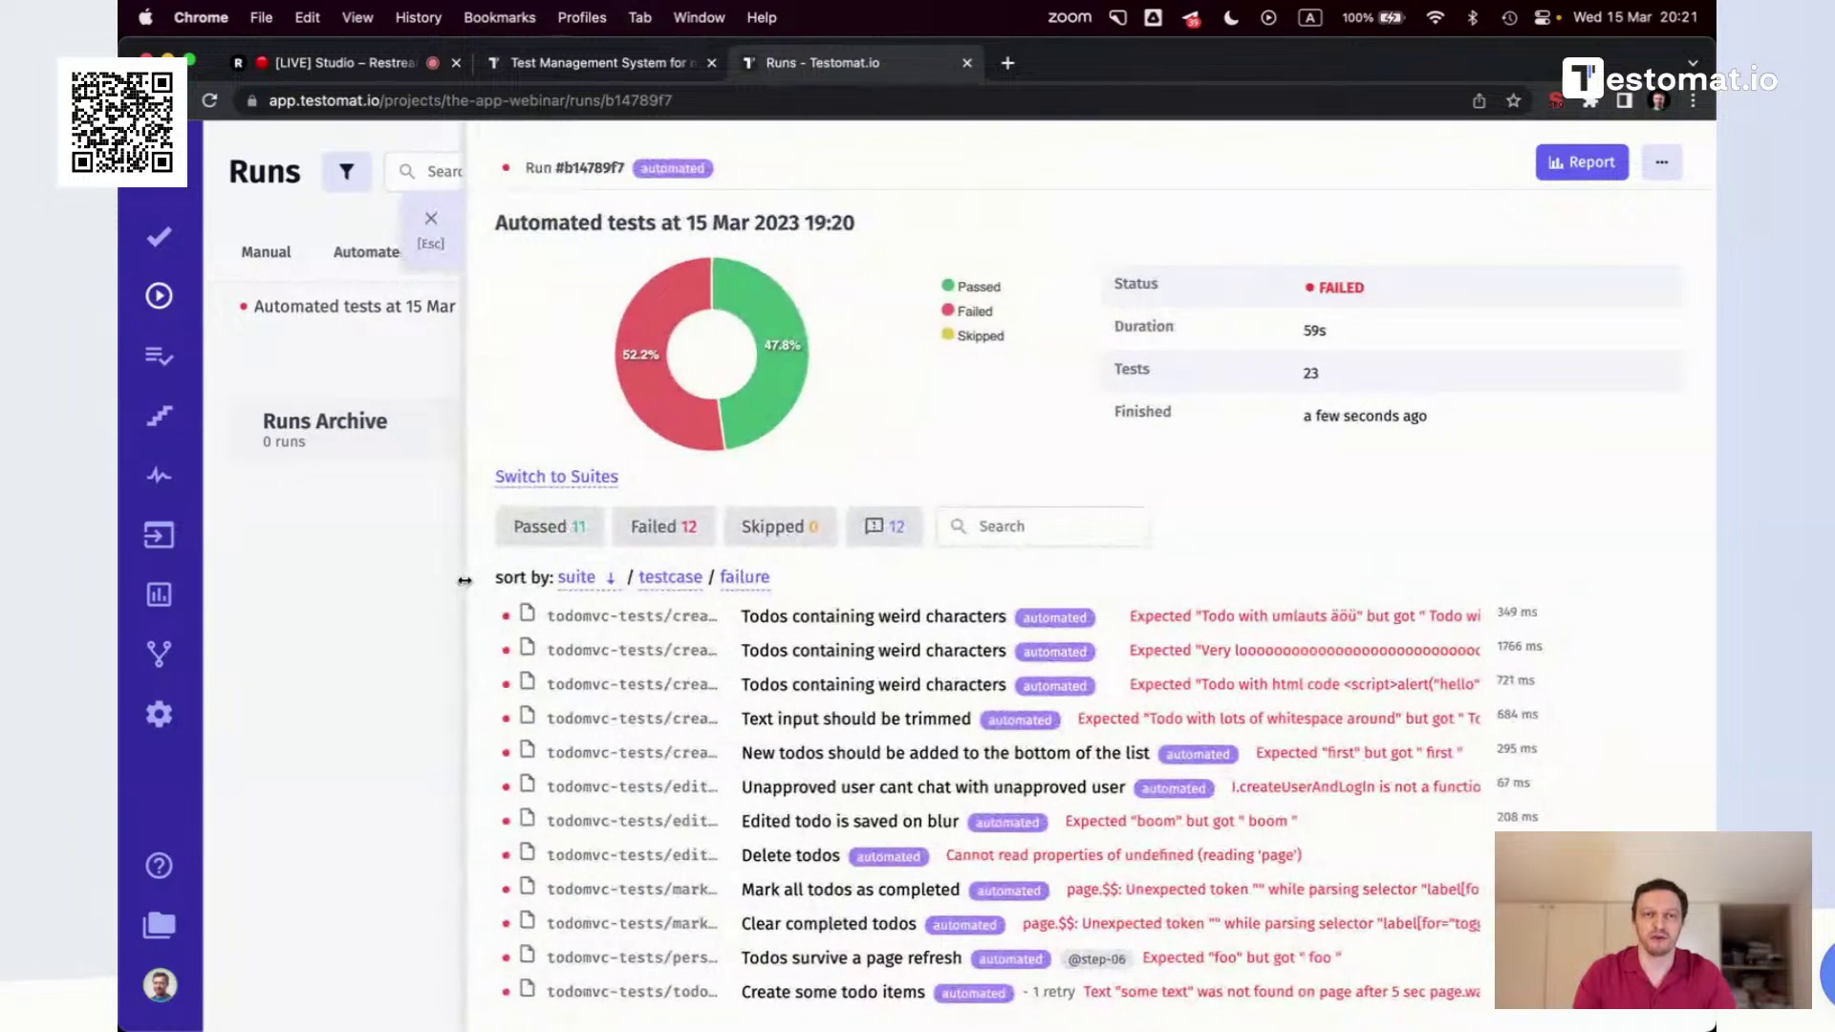
click(657, 531)
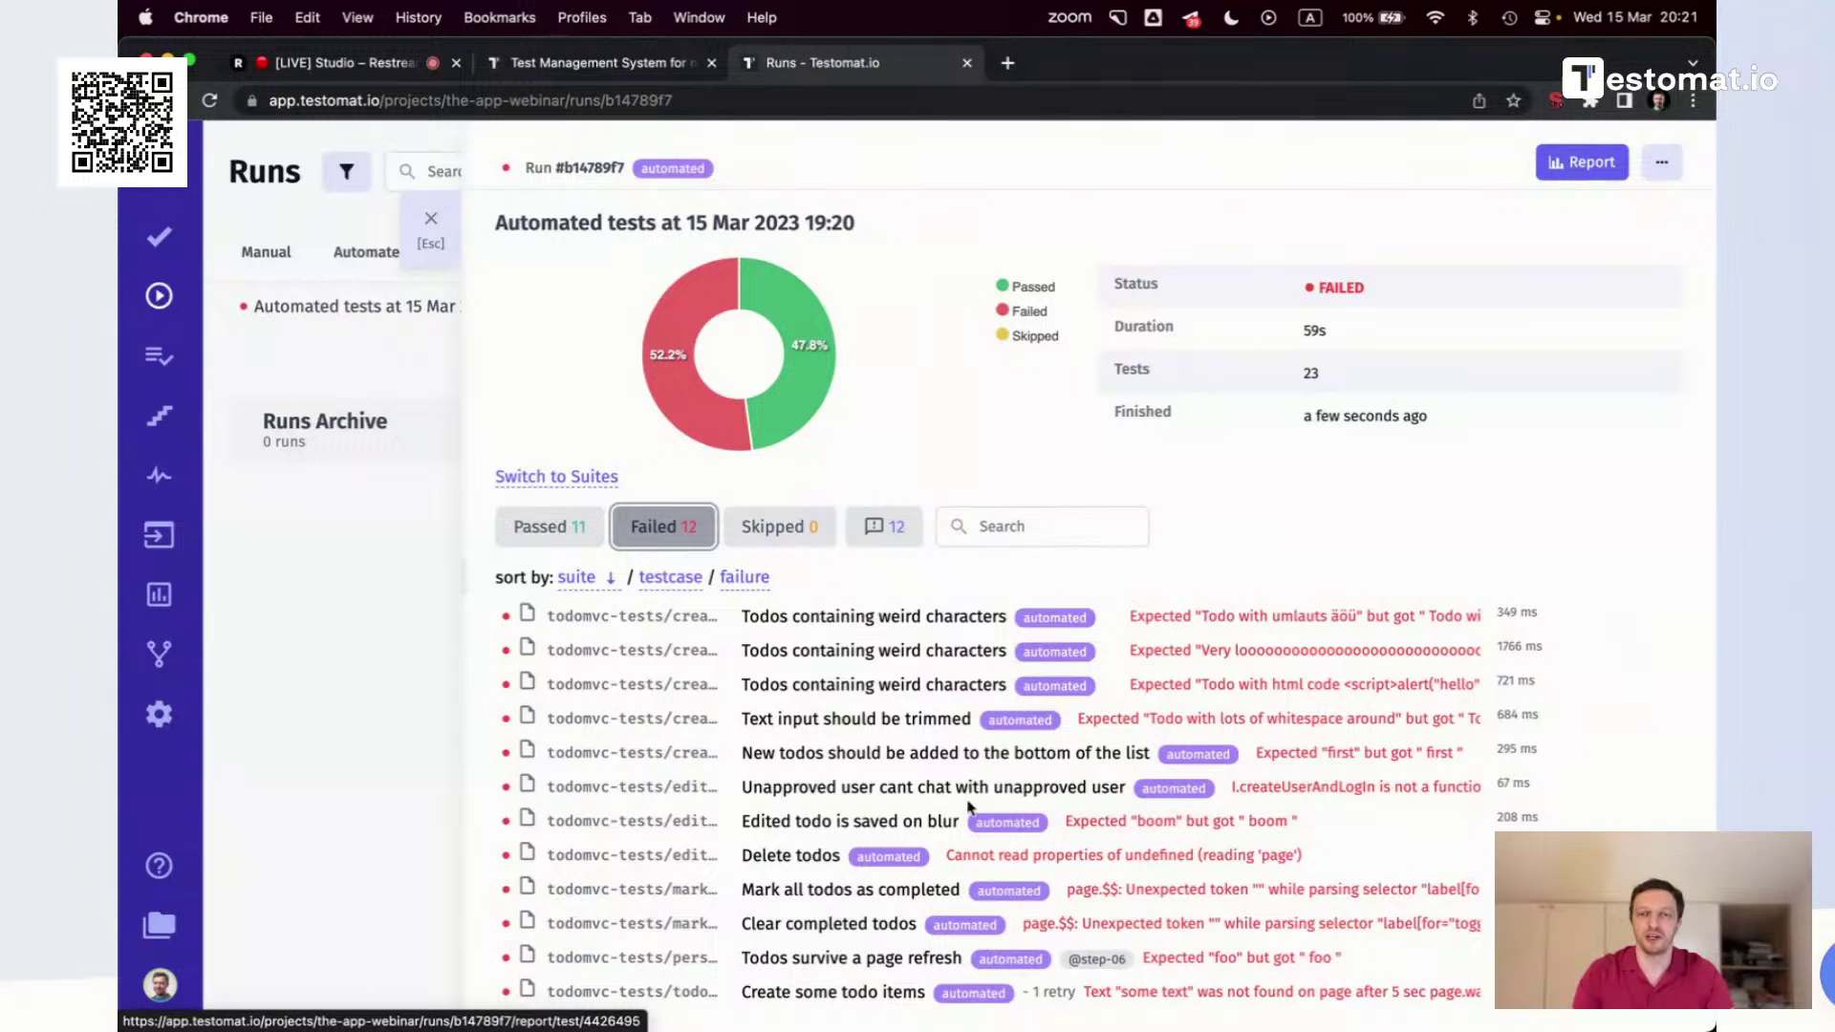
Open the first failed "Todos containing weird characters" result and examine its failure log, artifacts and test code
click(882, 623)
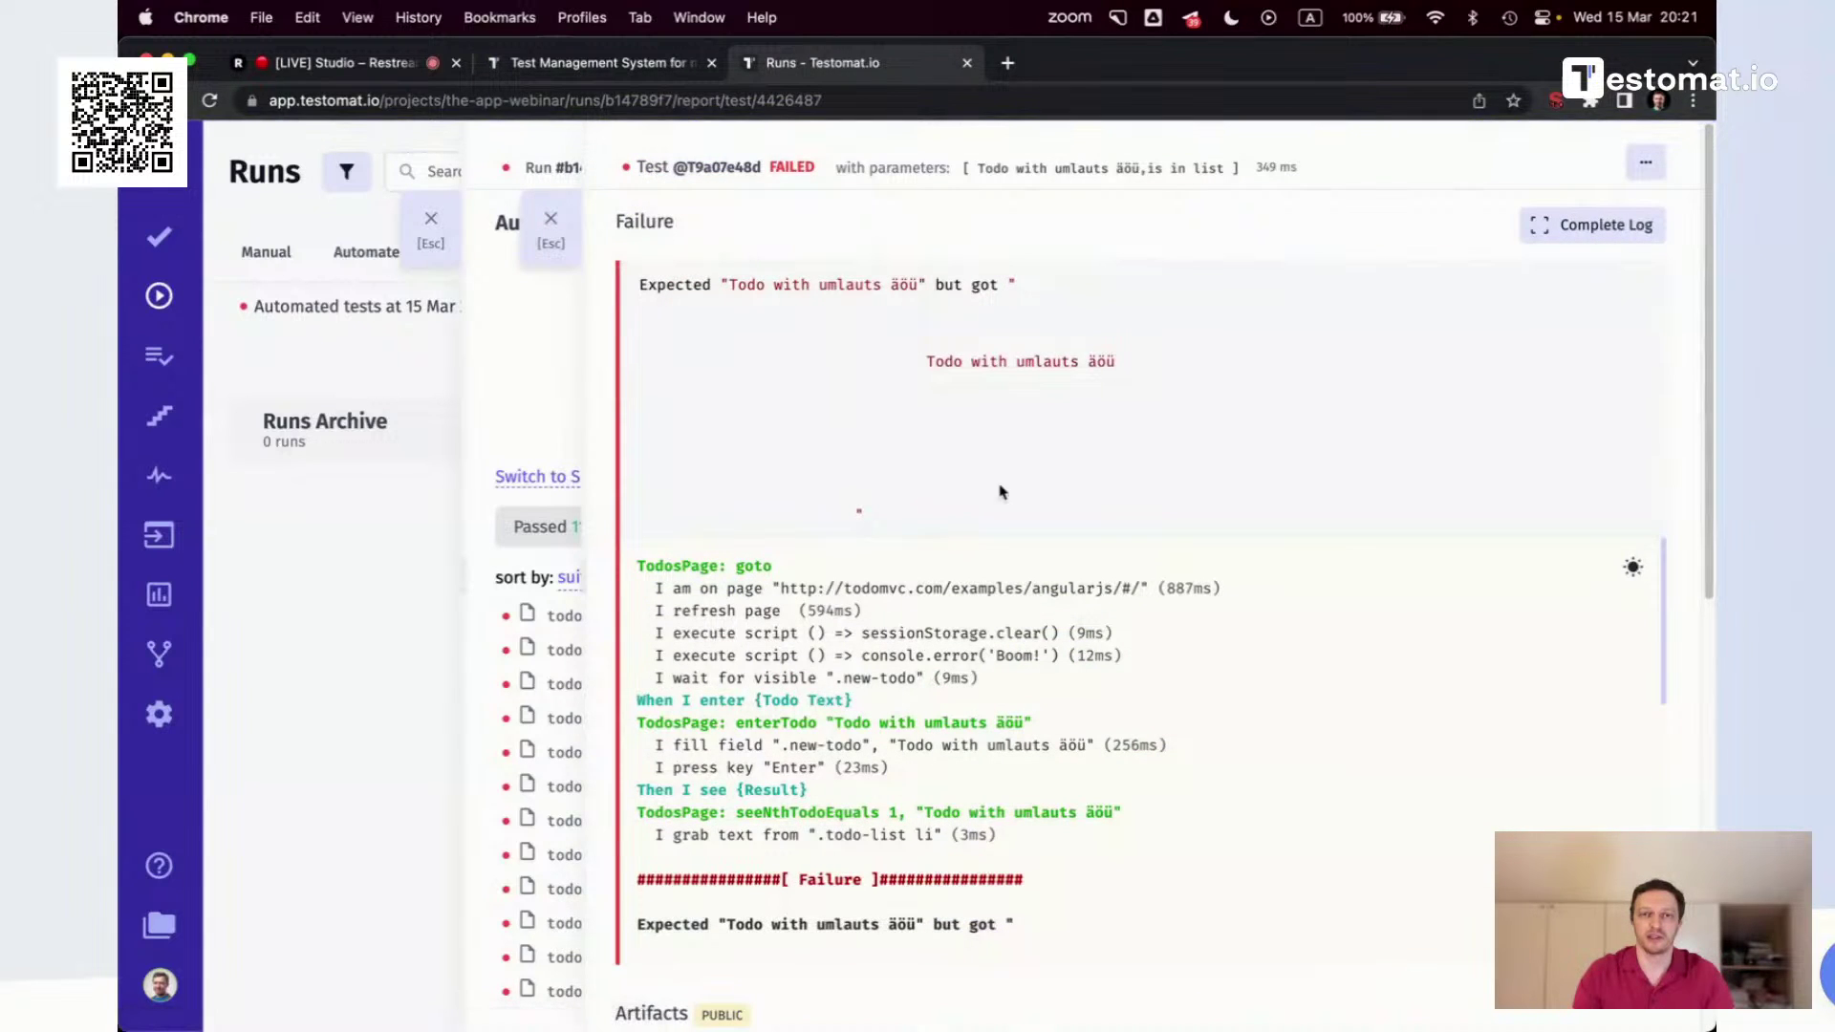
mouse_move(1665, 599)
mouse_down()
mouse_move(1684, 831)
mouse_move(1674, 554)
mouse_up()
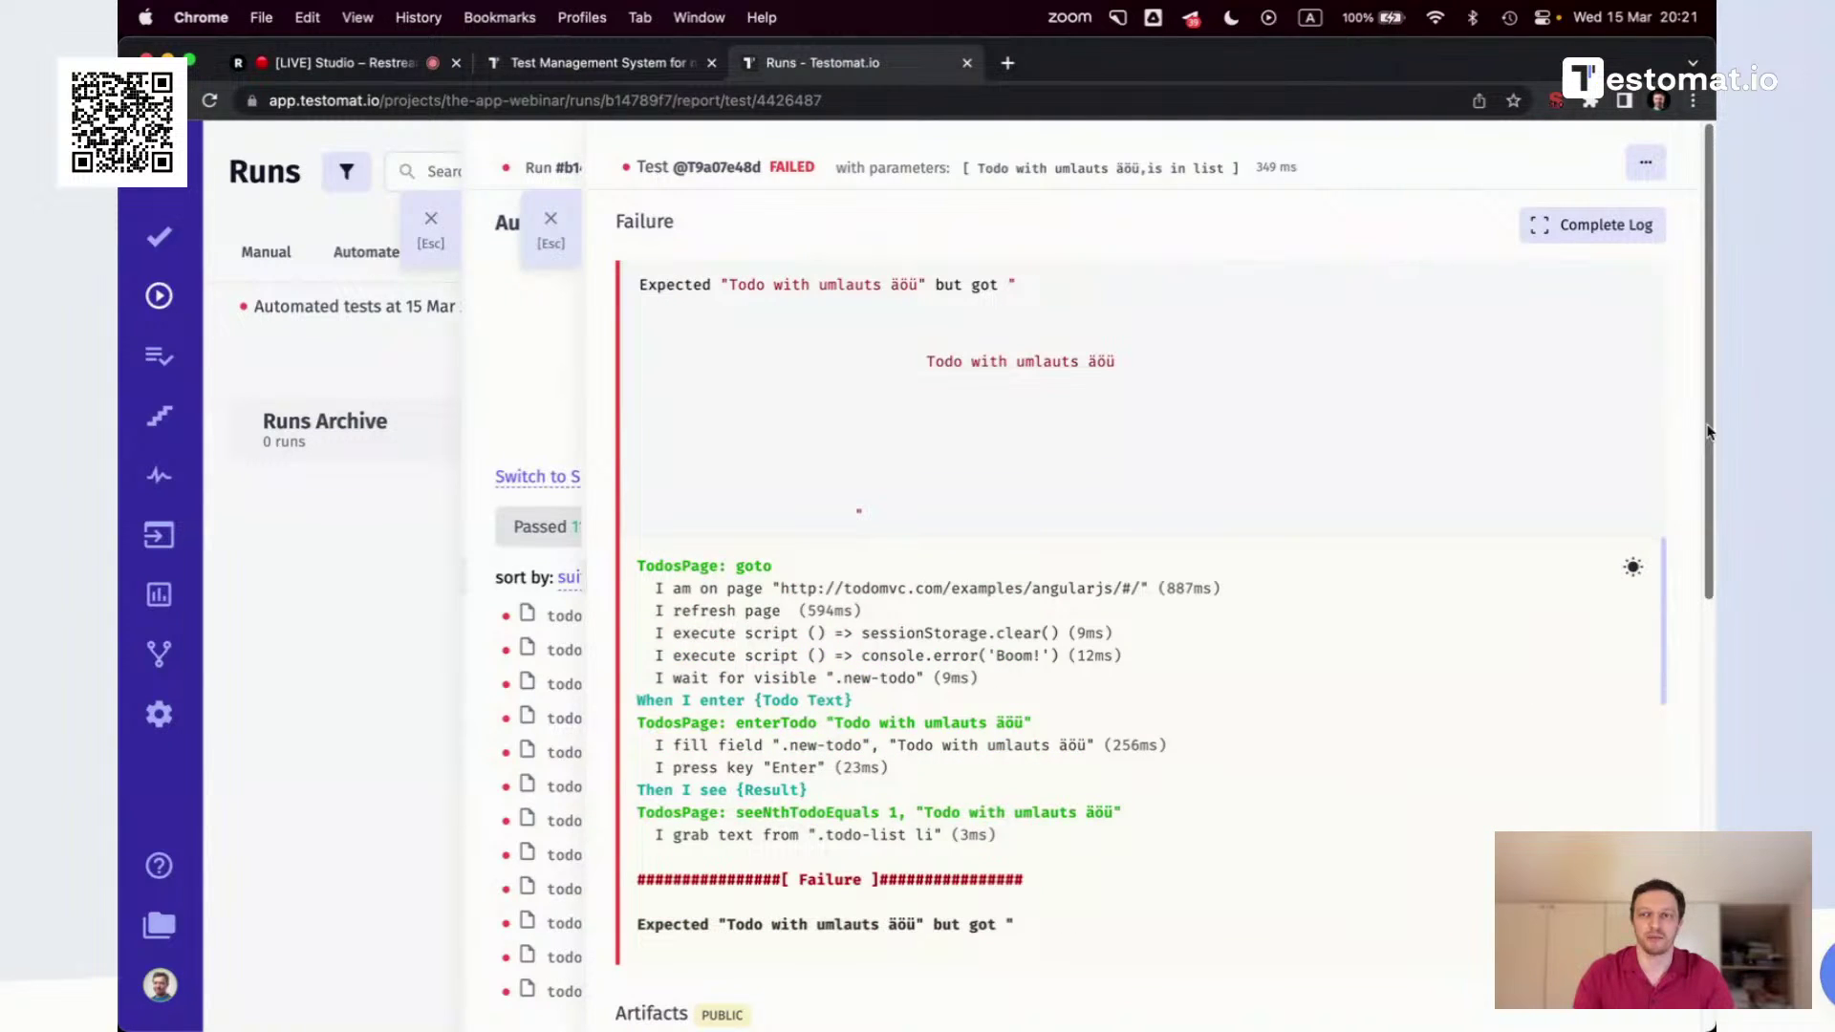
drag(1710, 409, 1713, 817)
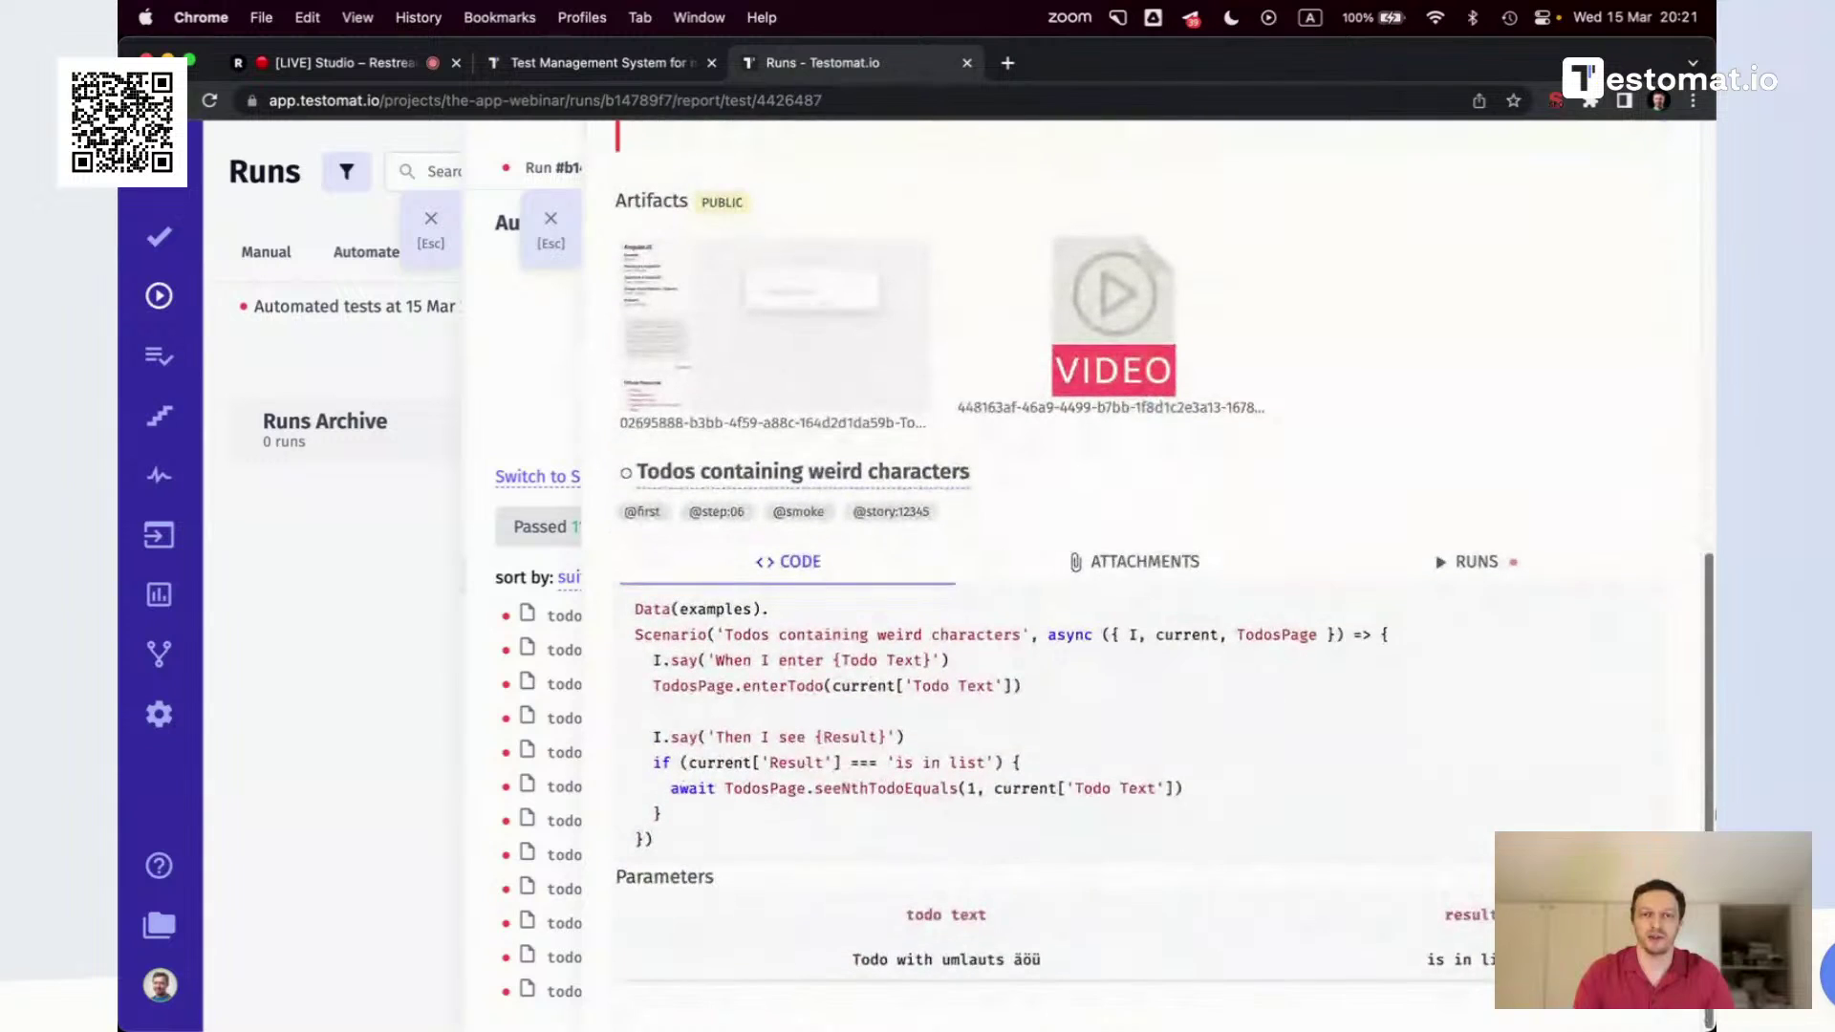
drag(685, 626, 832, 839)
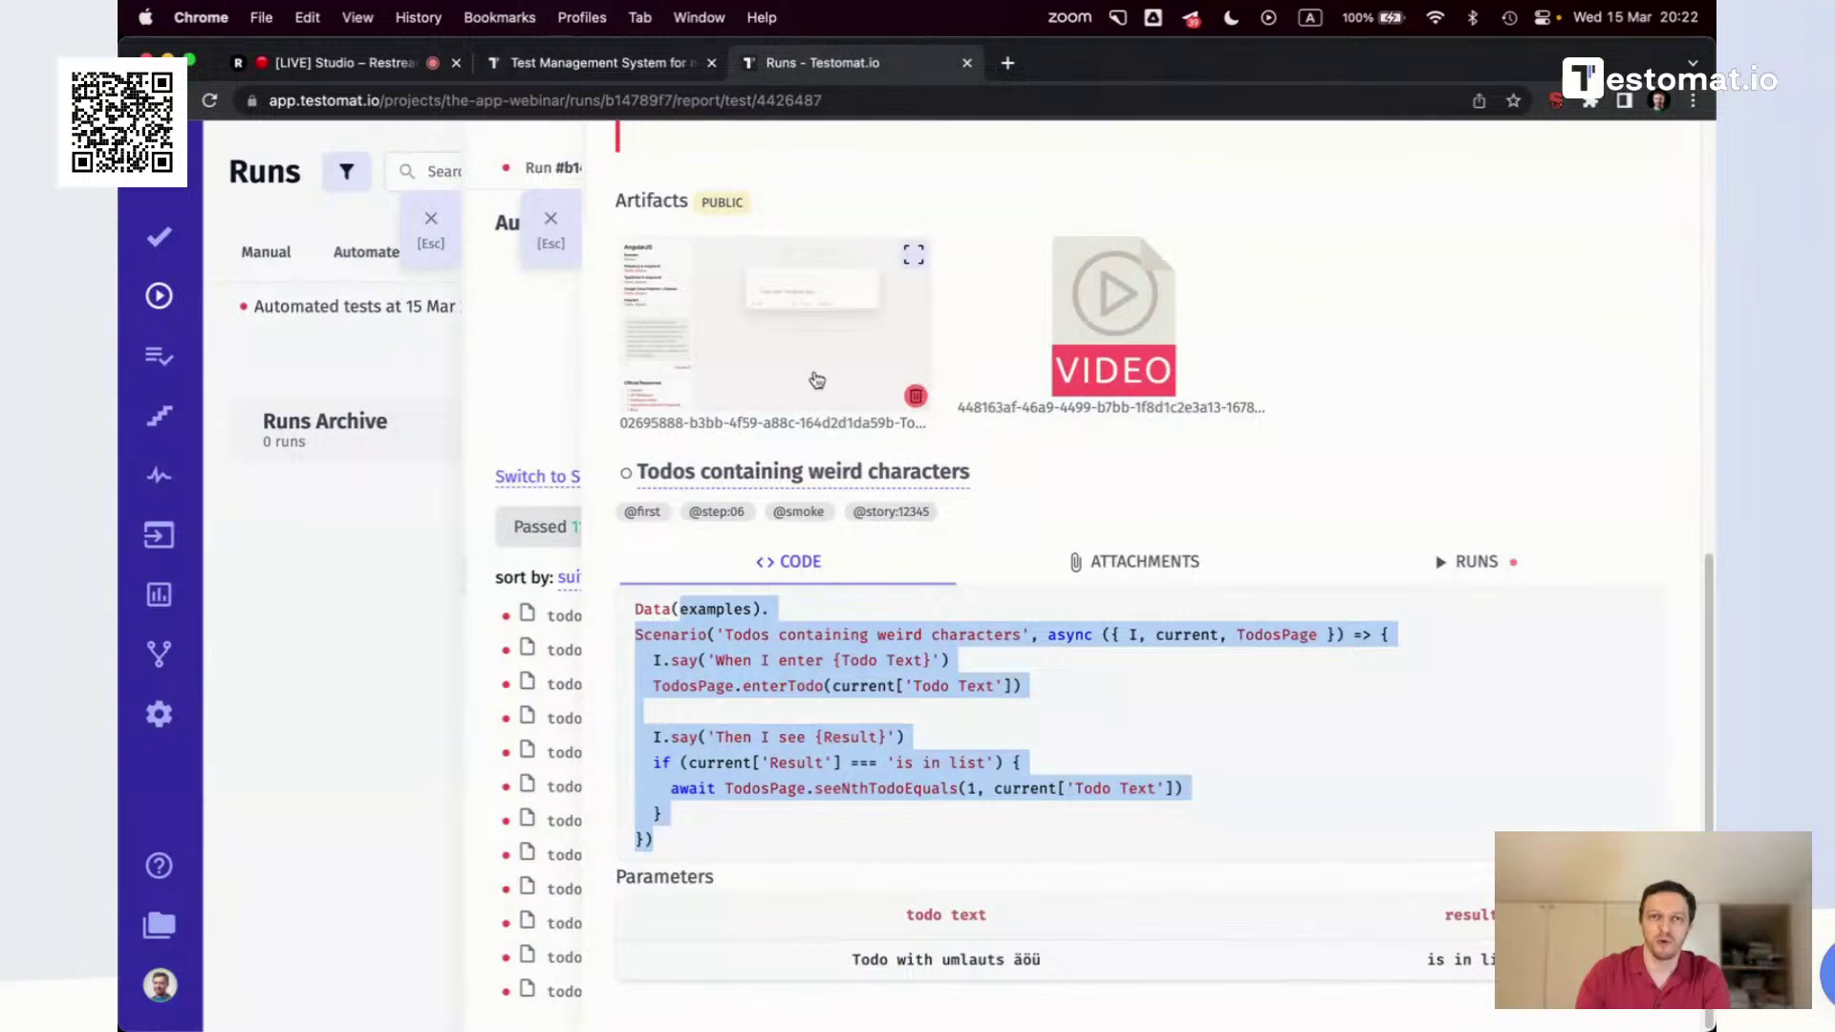
View the failed test's screenshot and video attachments, closing each one after viewing
click(755, 339)
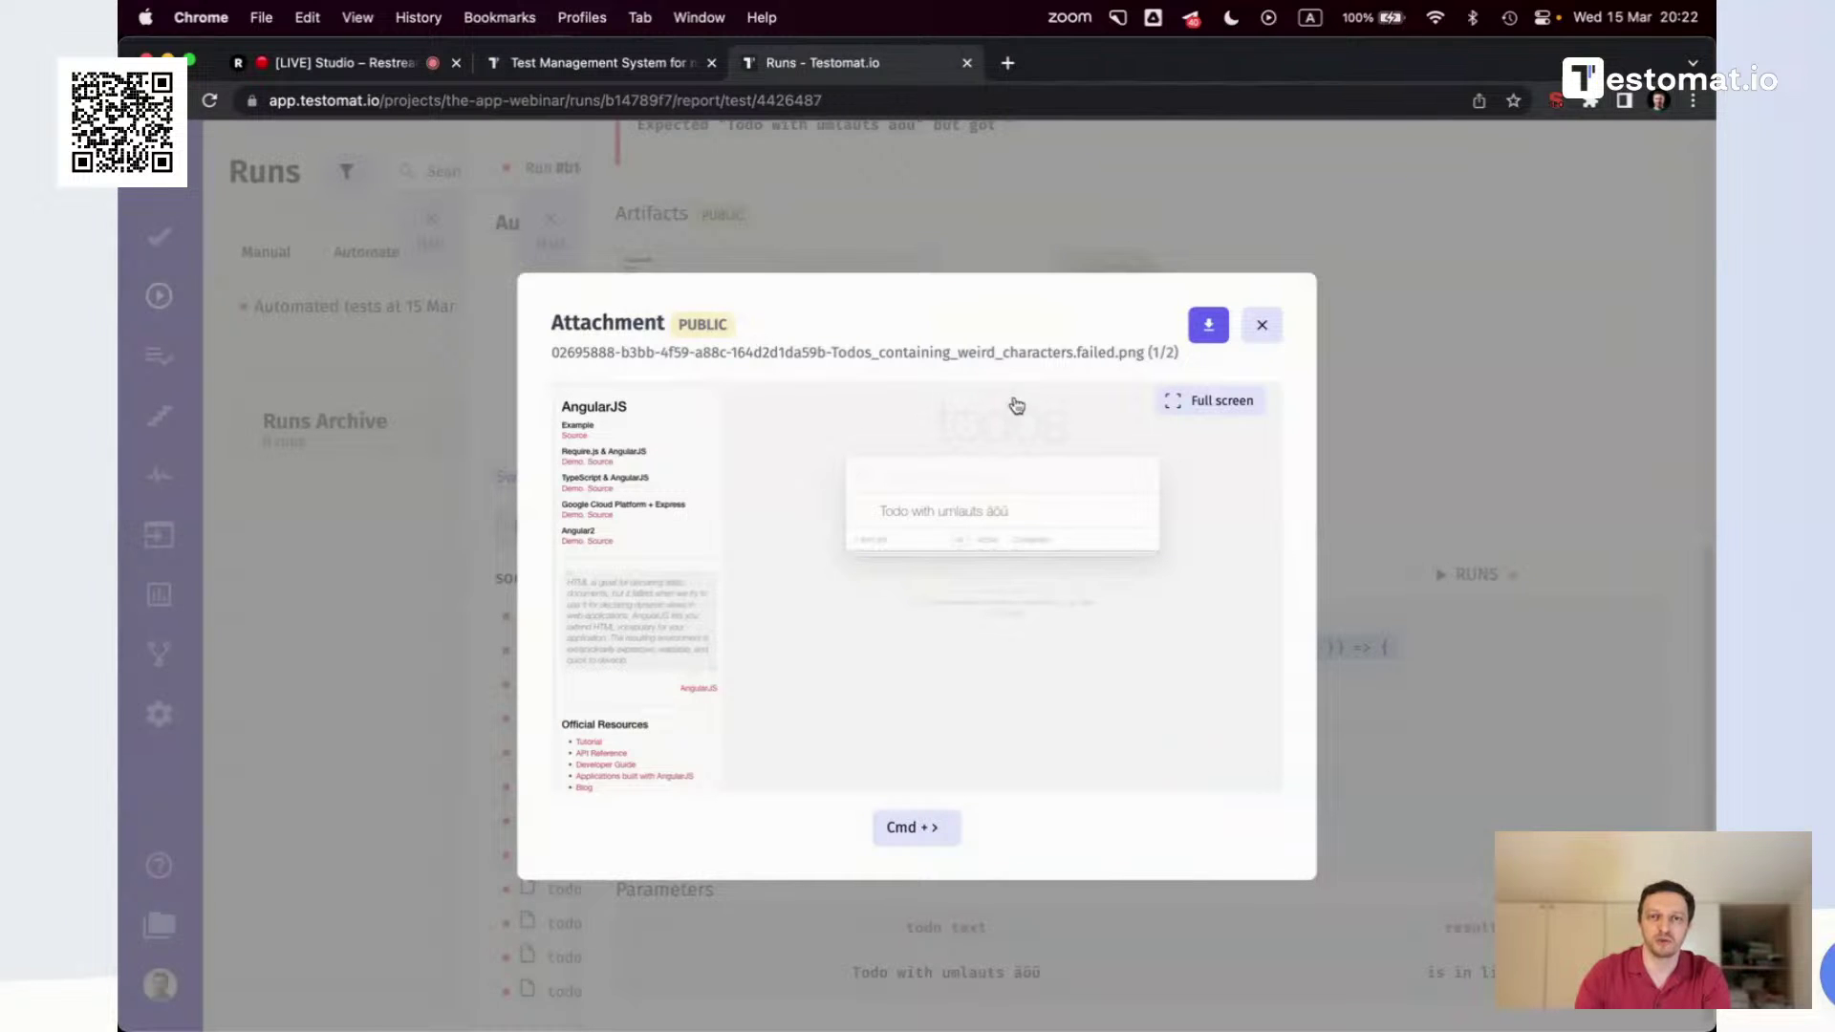
click(1262, 327)
click(1107, 354)
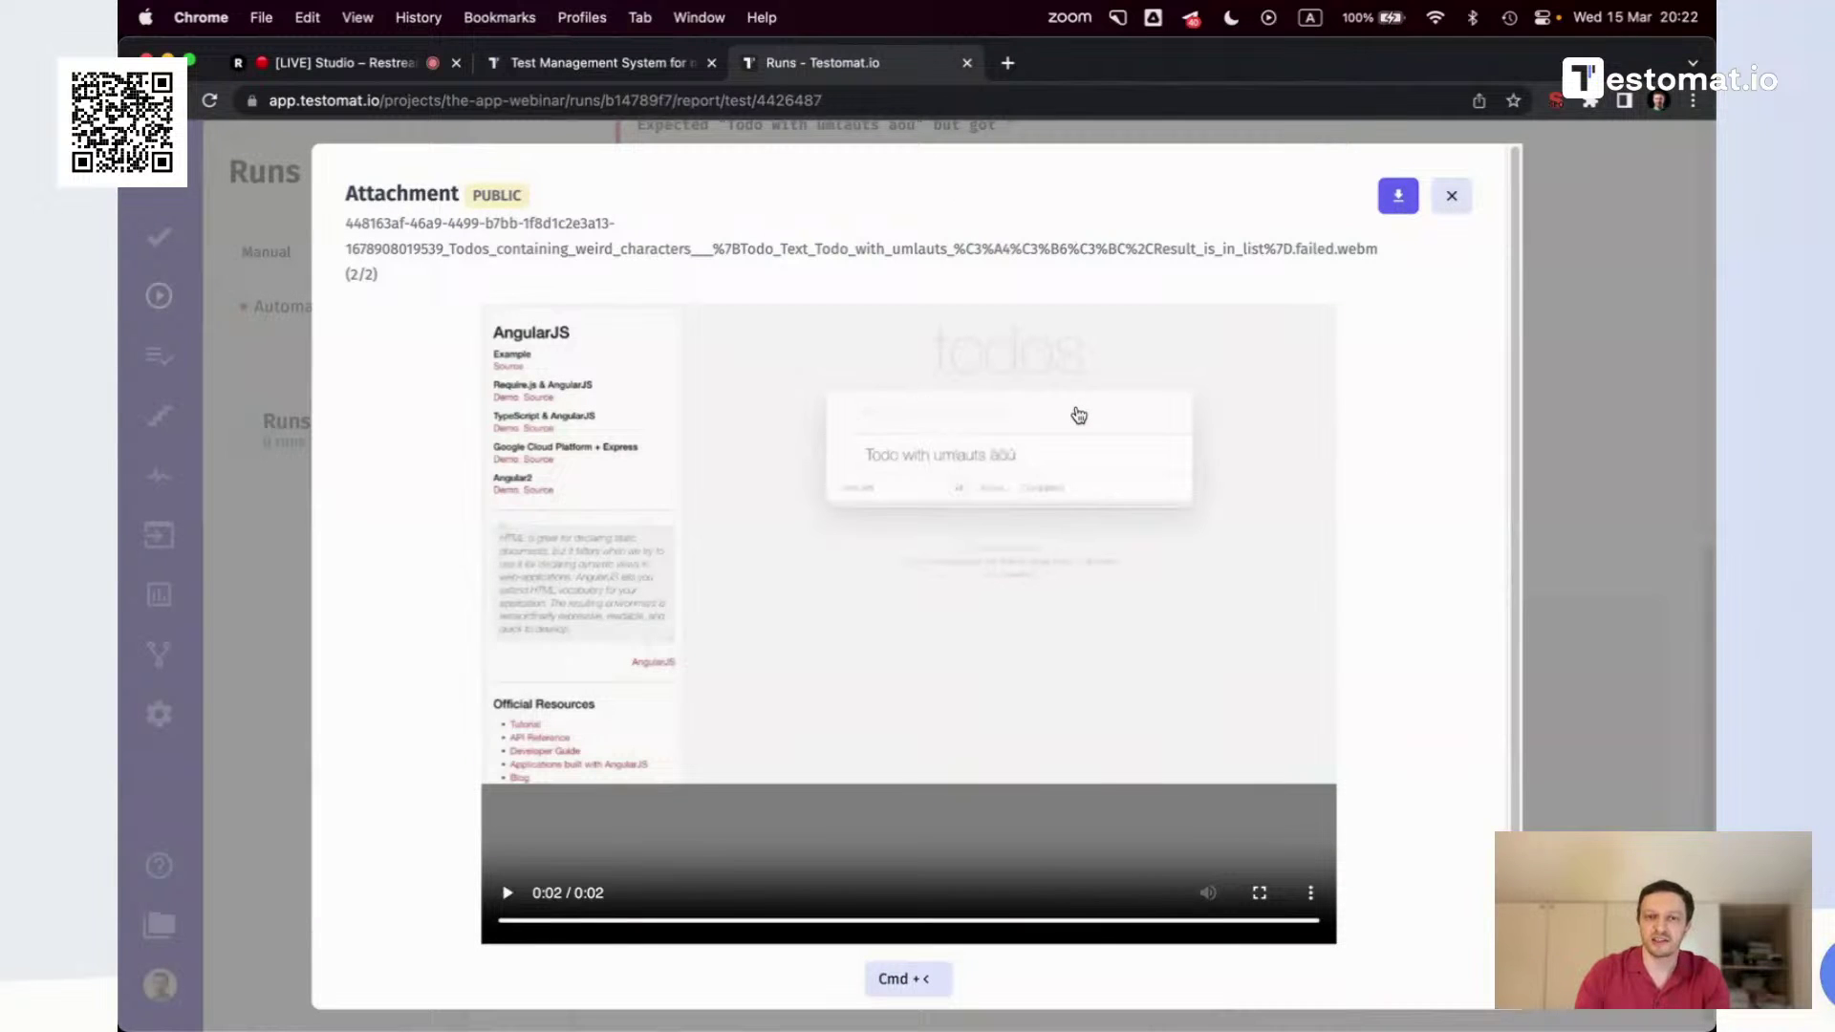
click(1455, 198)
Close the test result and clear the Failed filter so the run lists all tests
scroll(946, 381, up, 3)
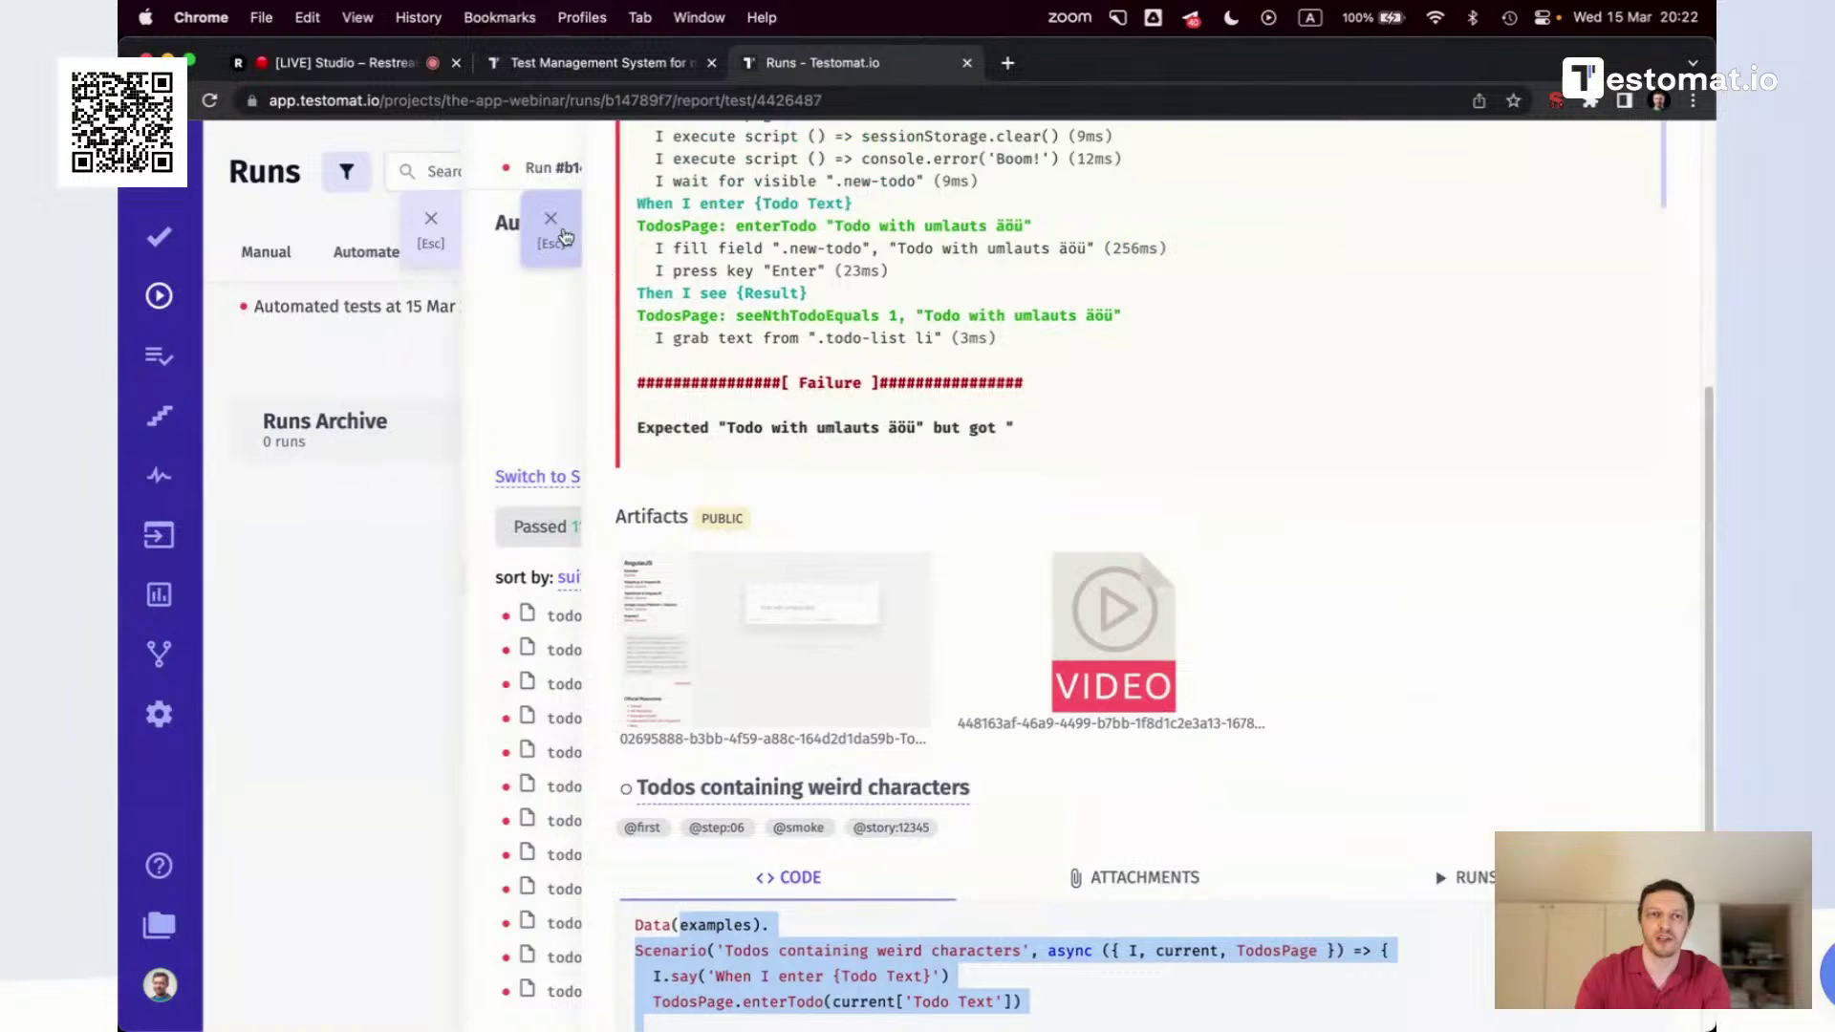
click(564, 237)
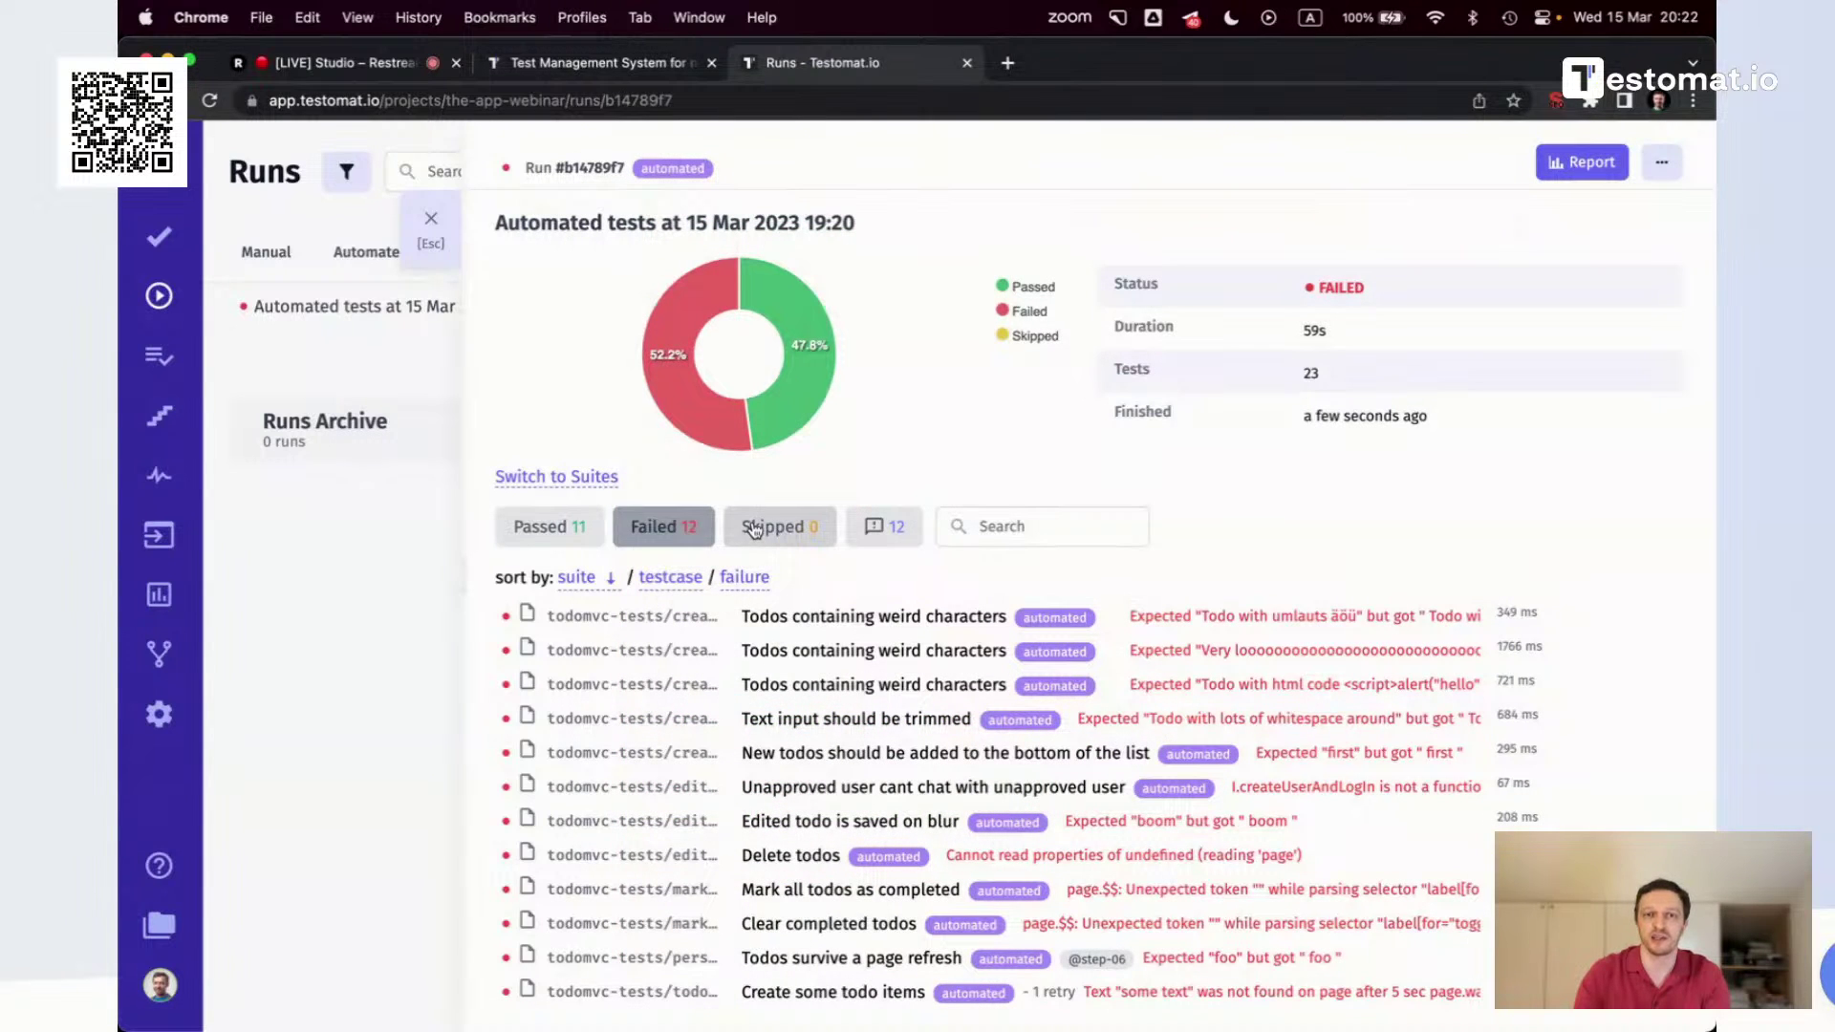
click(693, 531)
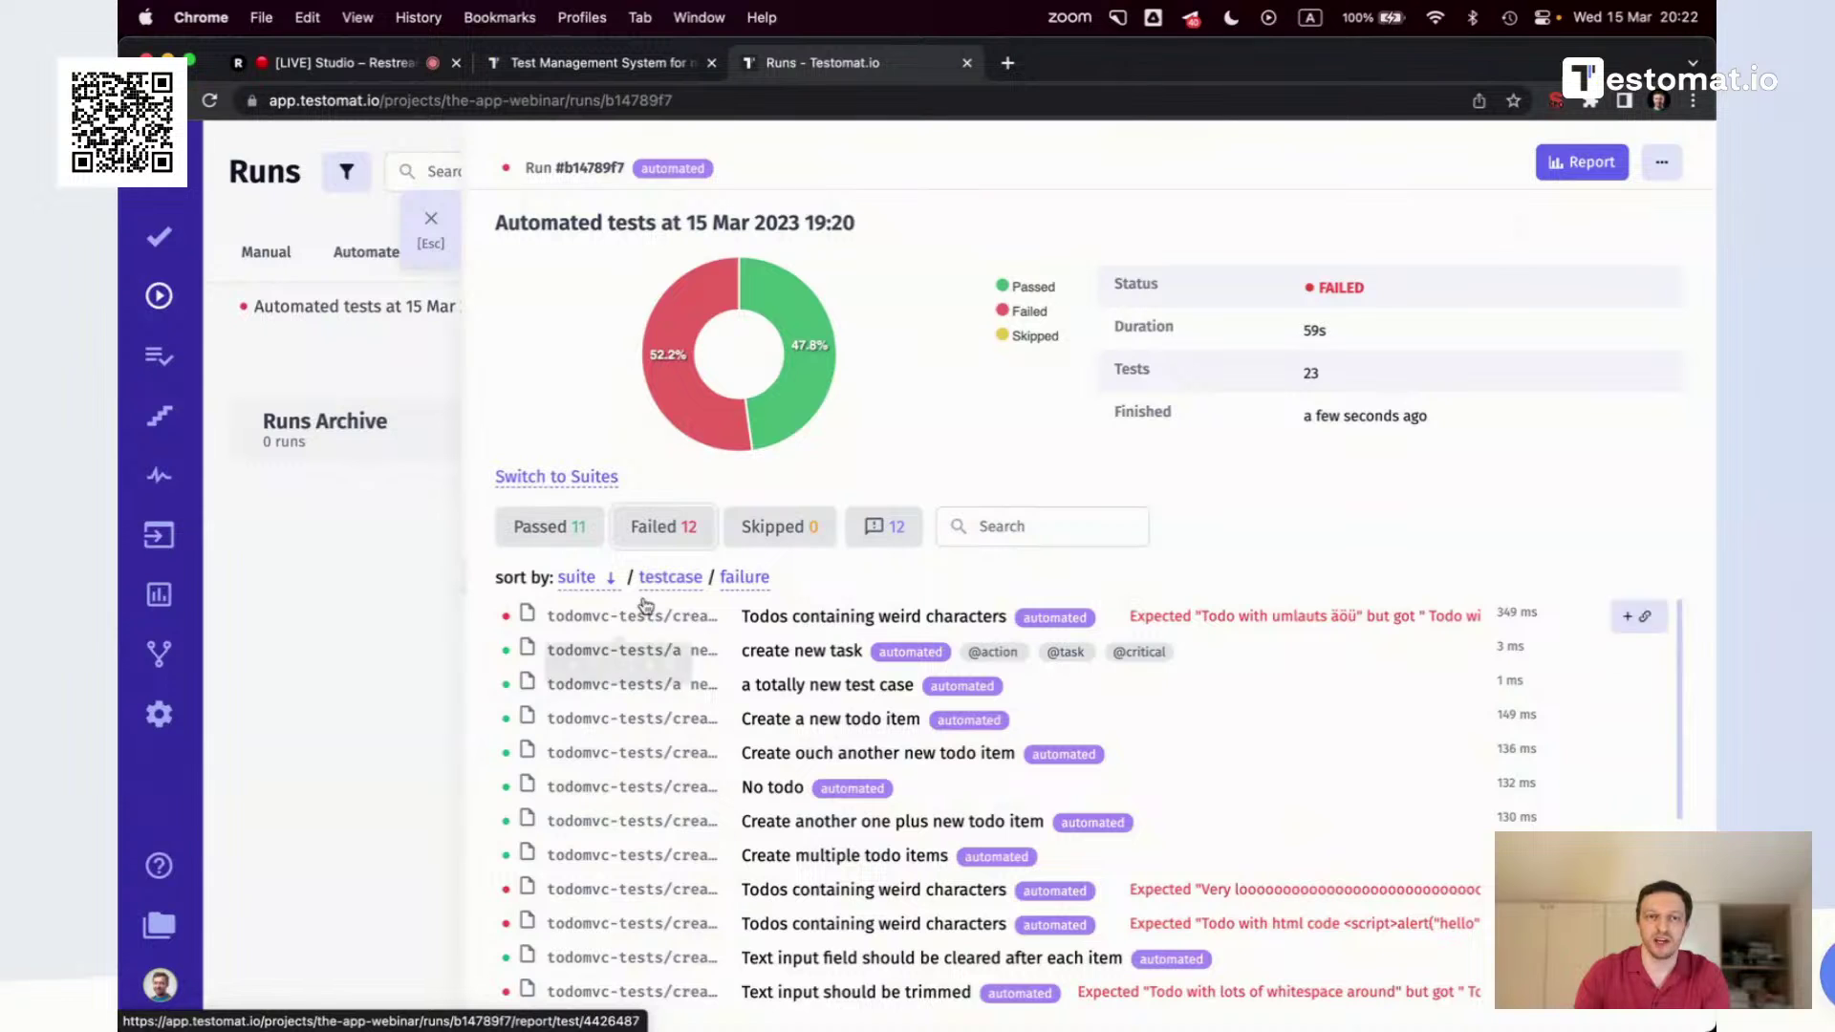
Switch the run's results to the suites view and open the full run report
click(564, 483)
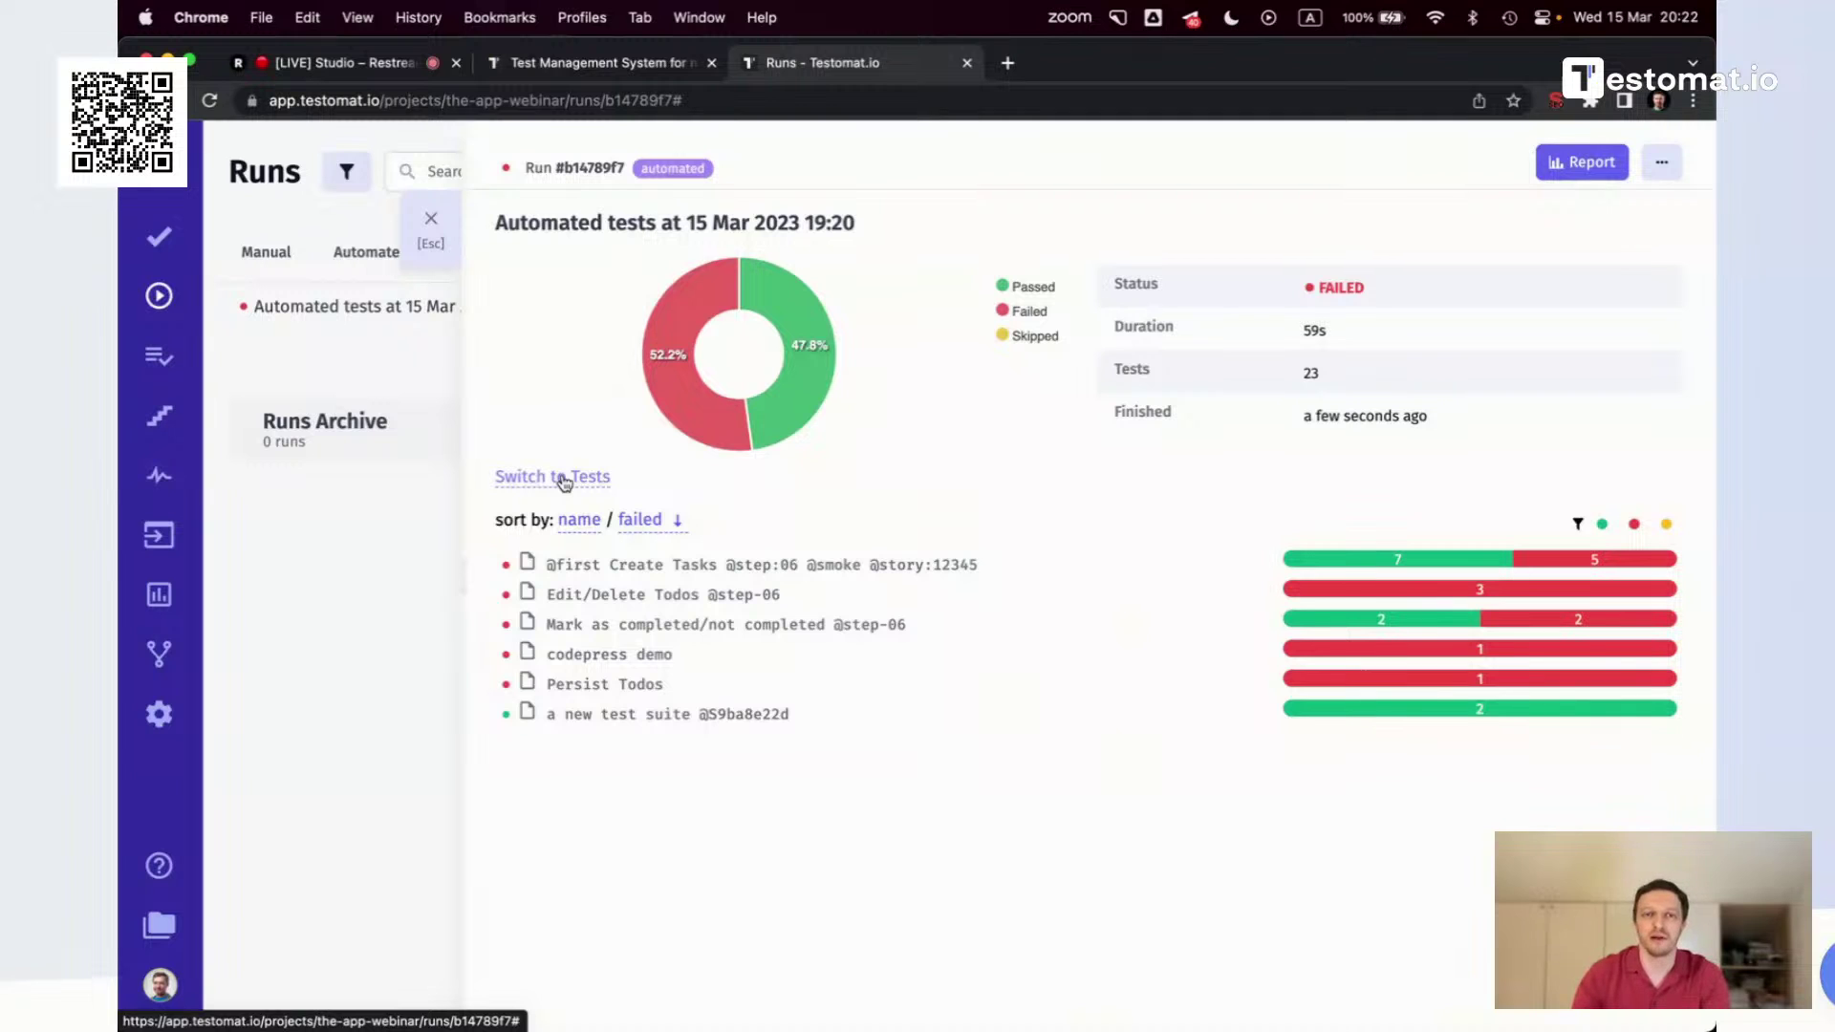
click(1586, 182)
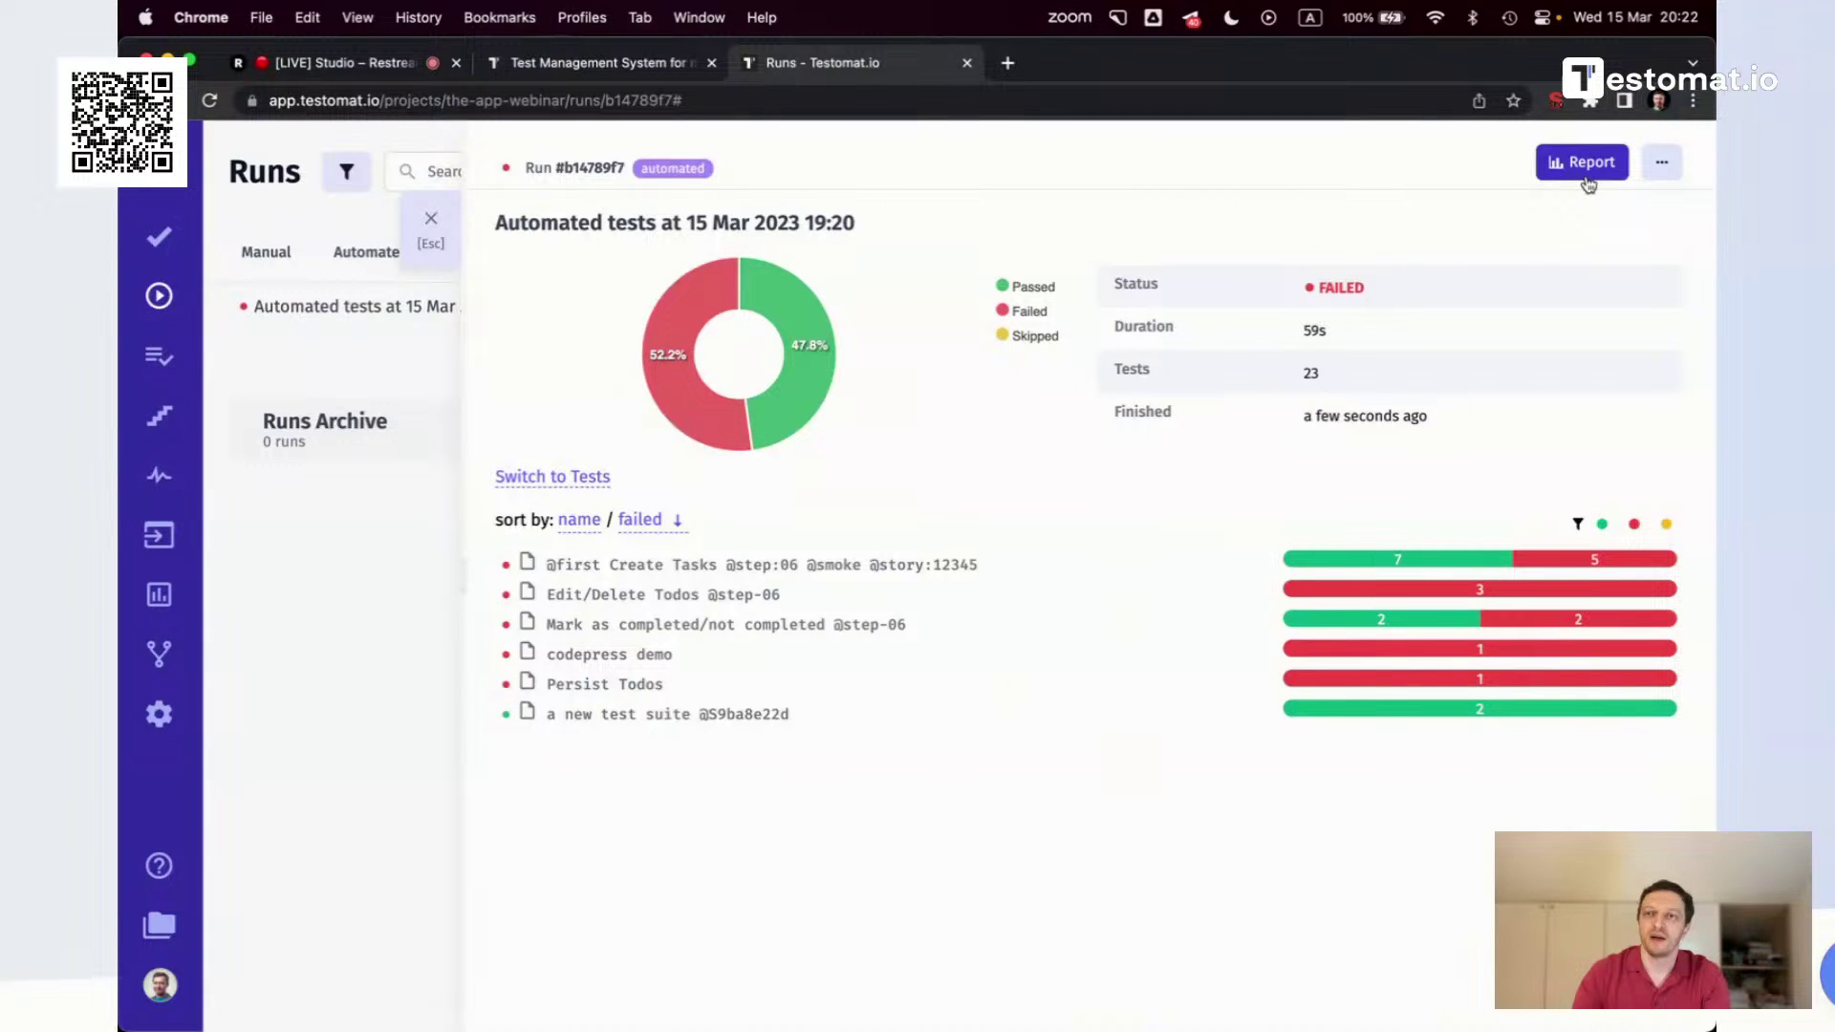
click(1590, 178)
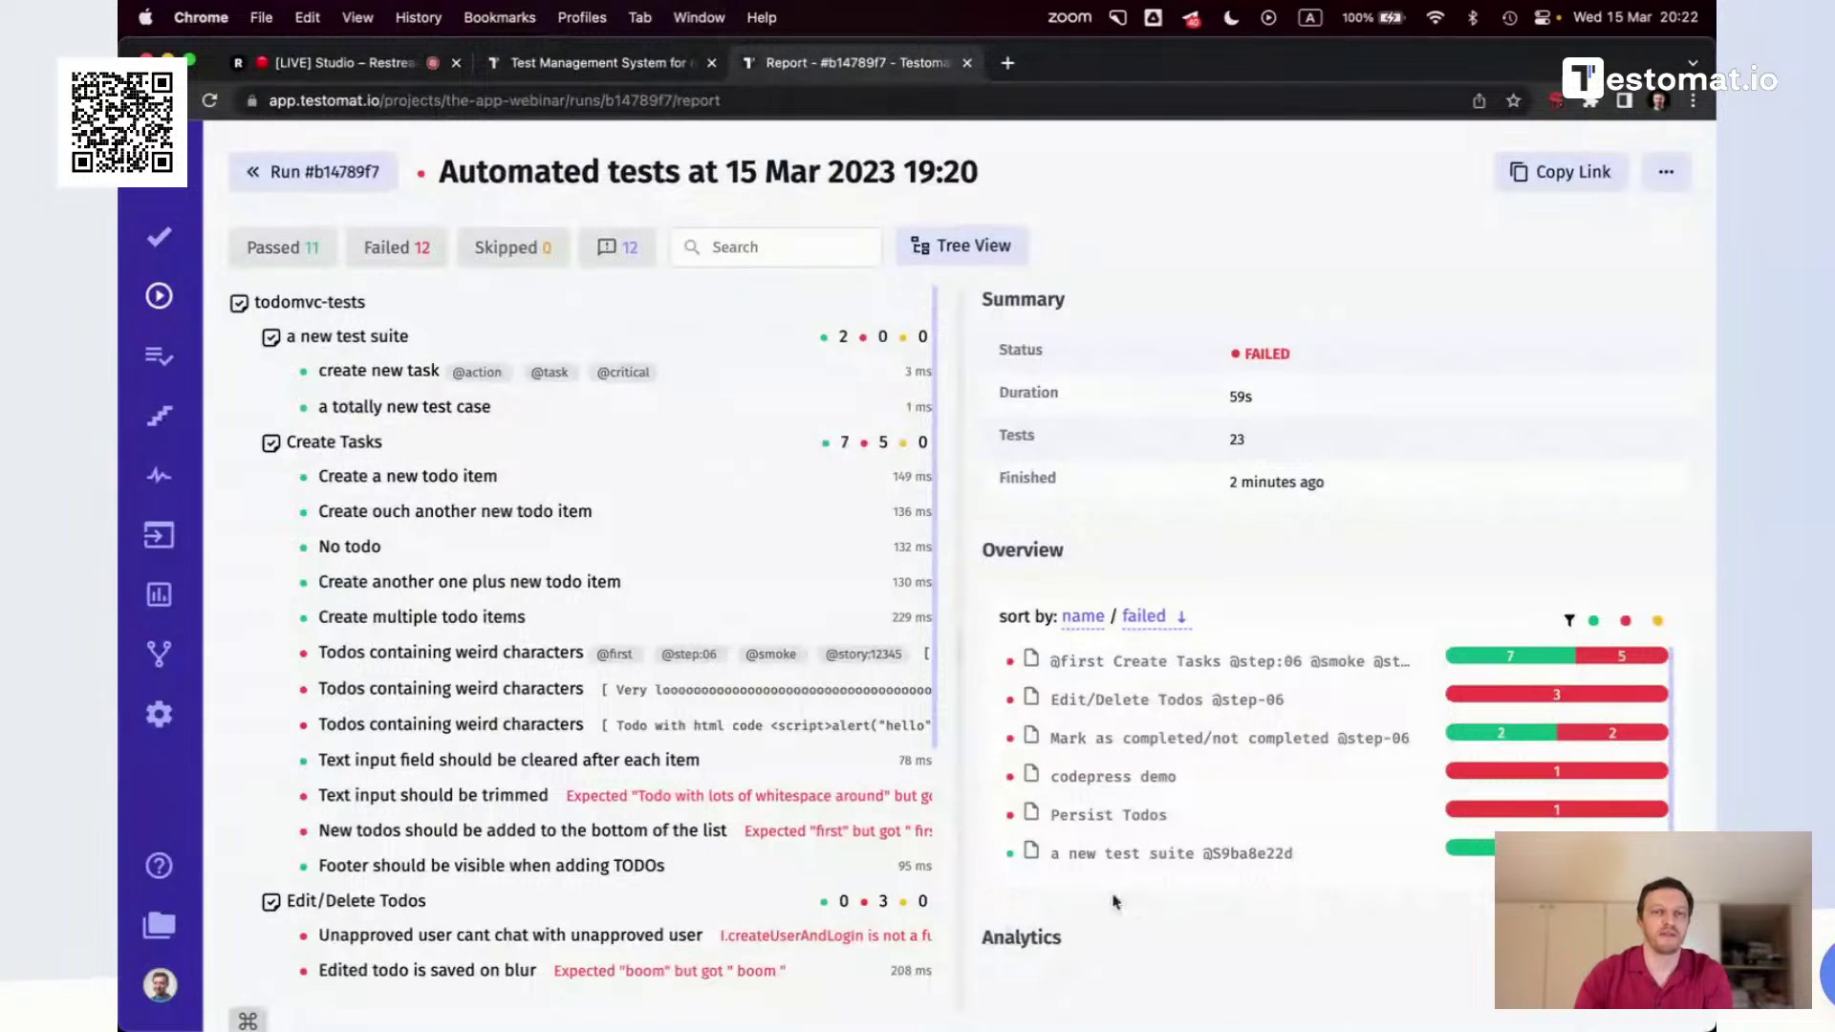
Switch to iTerm2, rerun the previous CodeceptJS test command and return to the run report in Chrome
key(super+Tab)
key(Up)
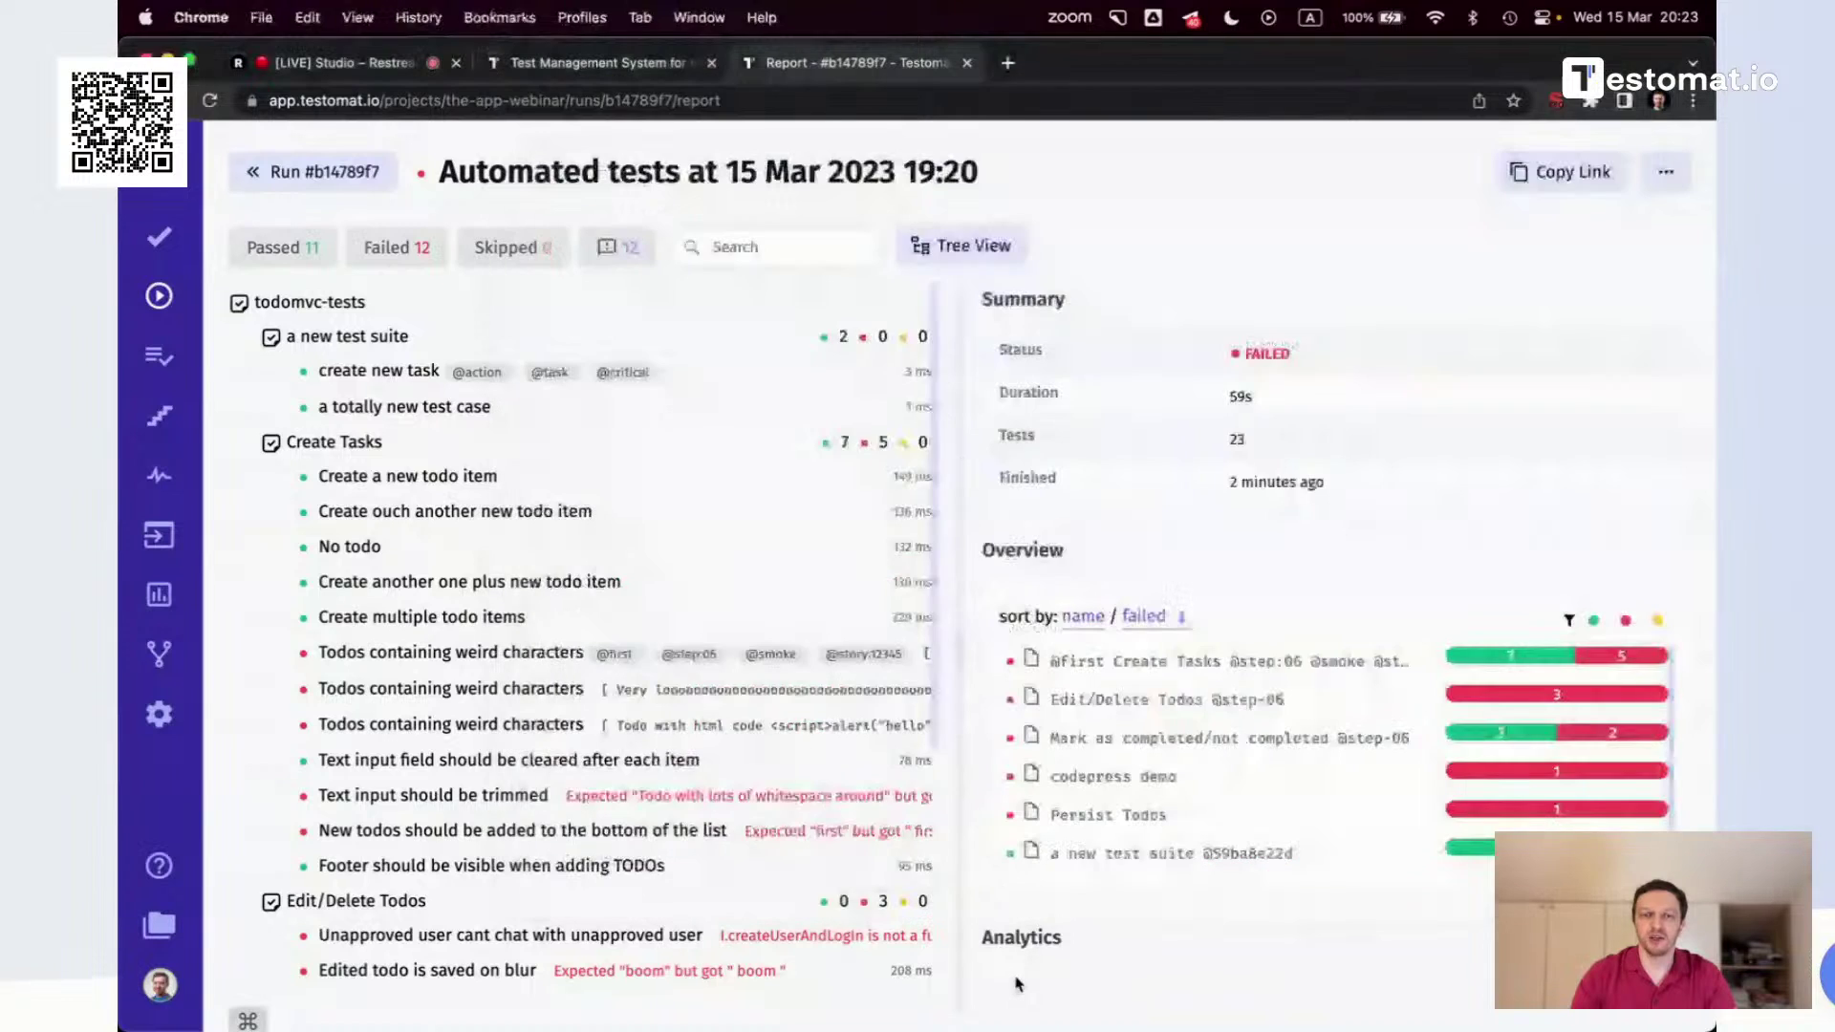
click(1019, 987)
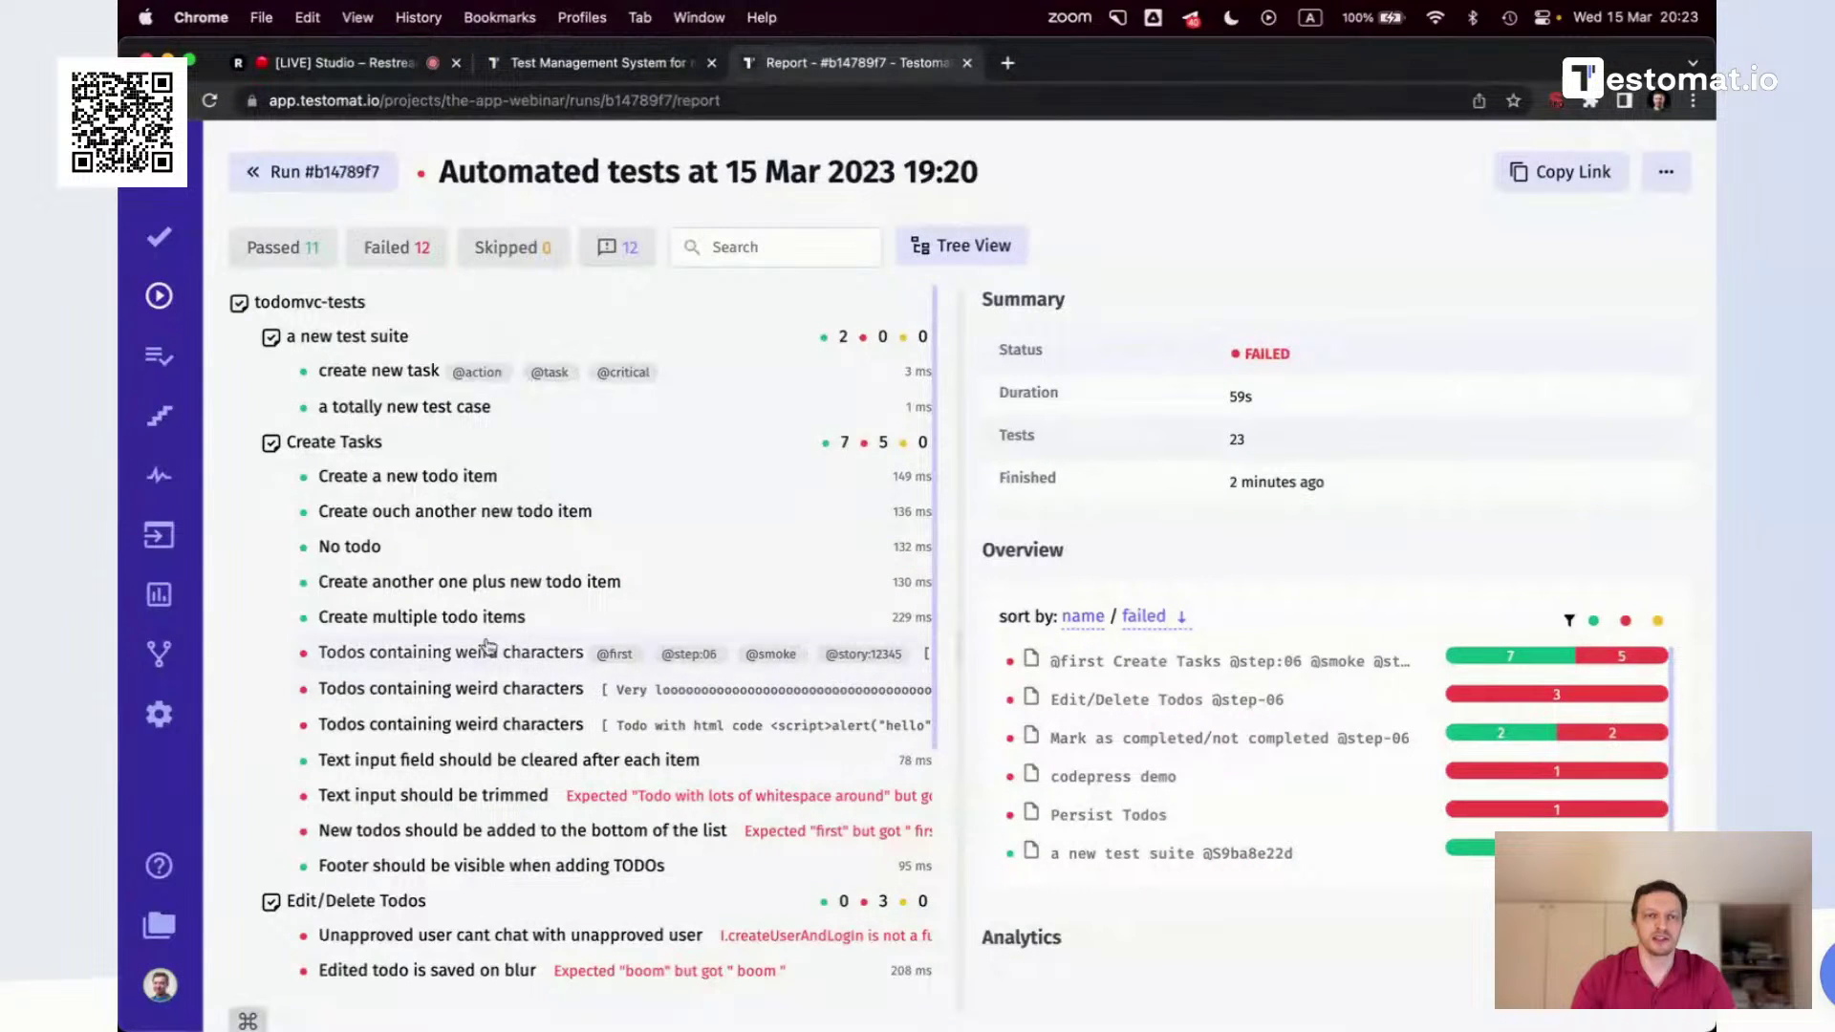
Open and close the second "Todos containing weird characters" result in the report, and show the report's additional actions
click(422, 702)
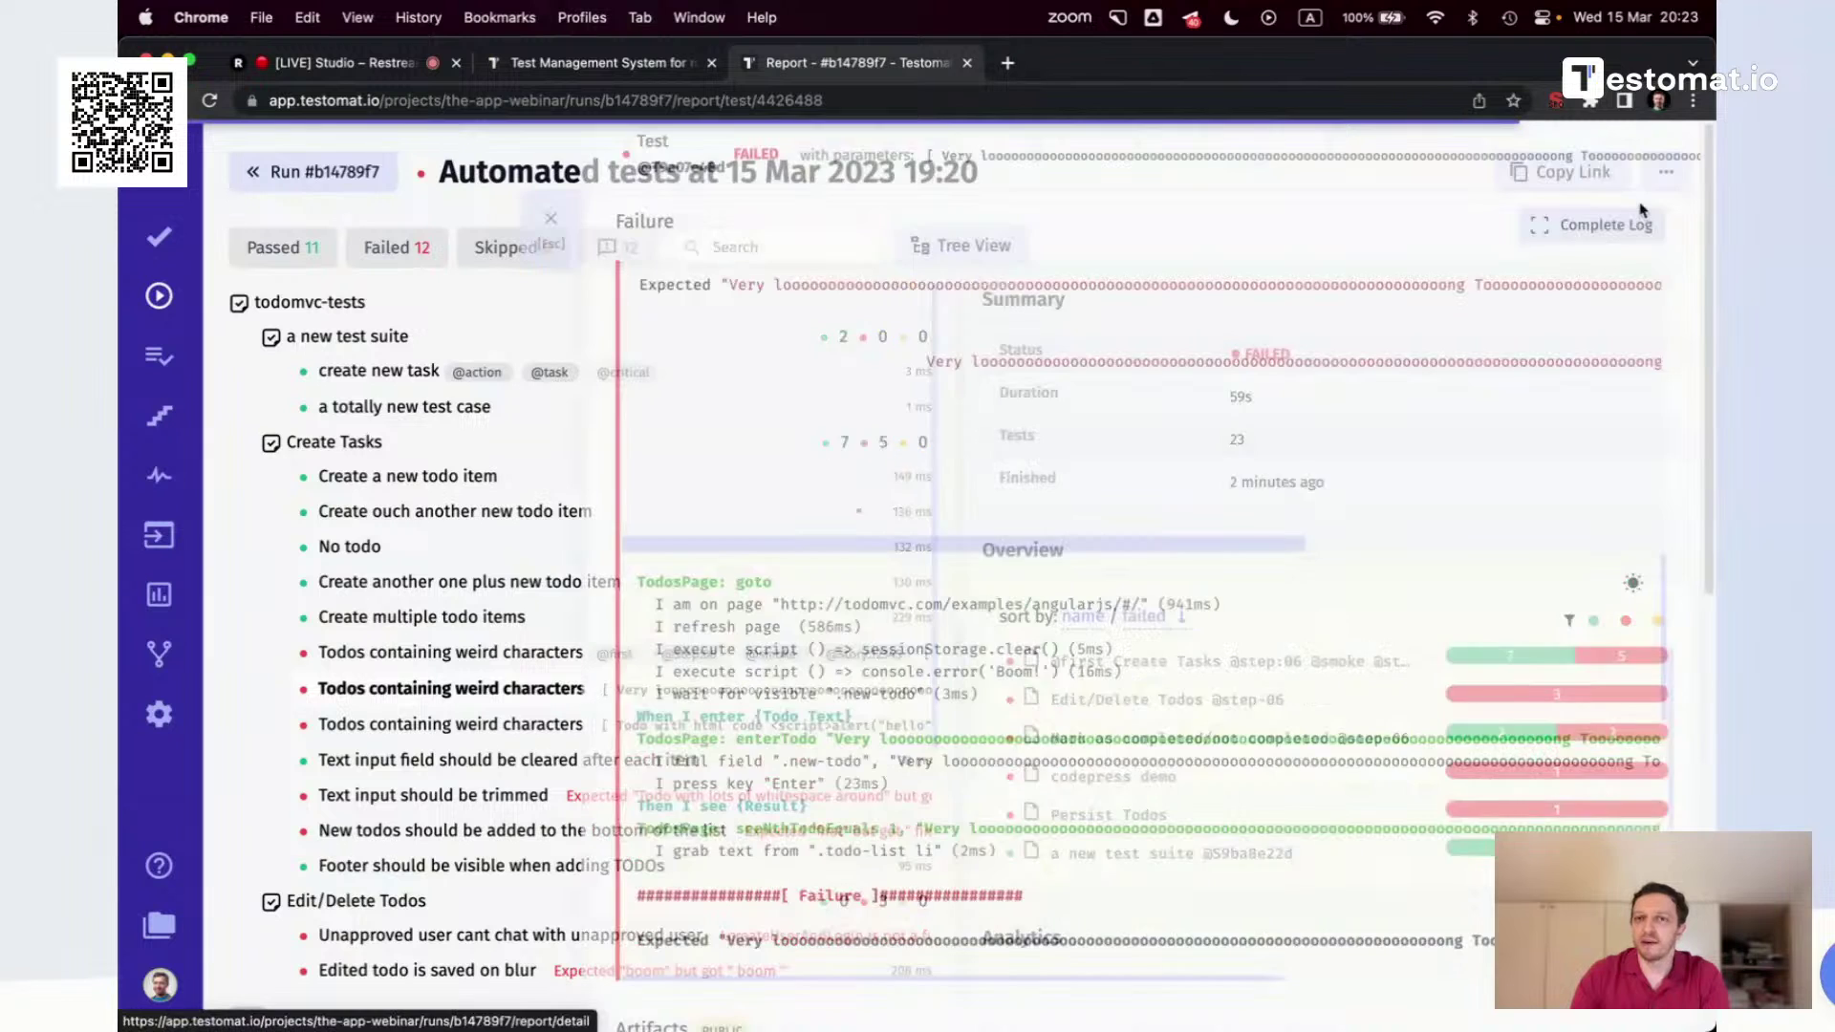
click(562, 216)
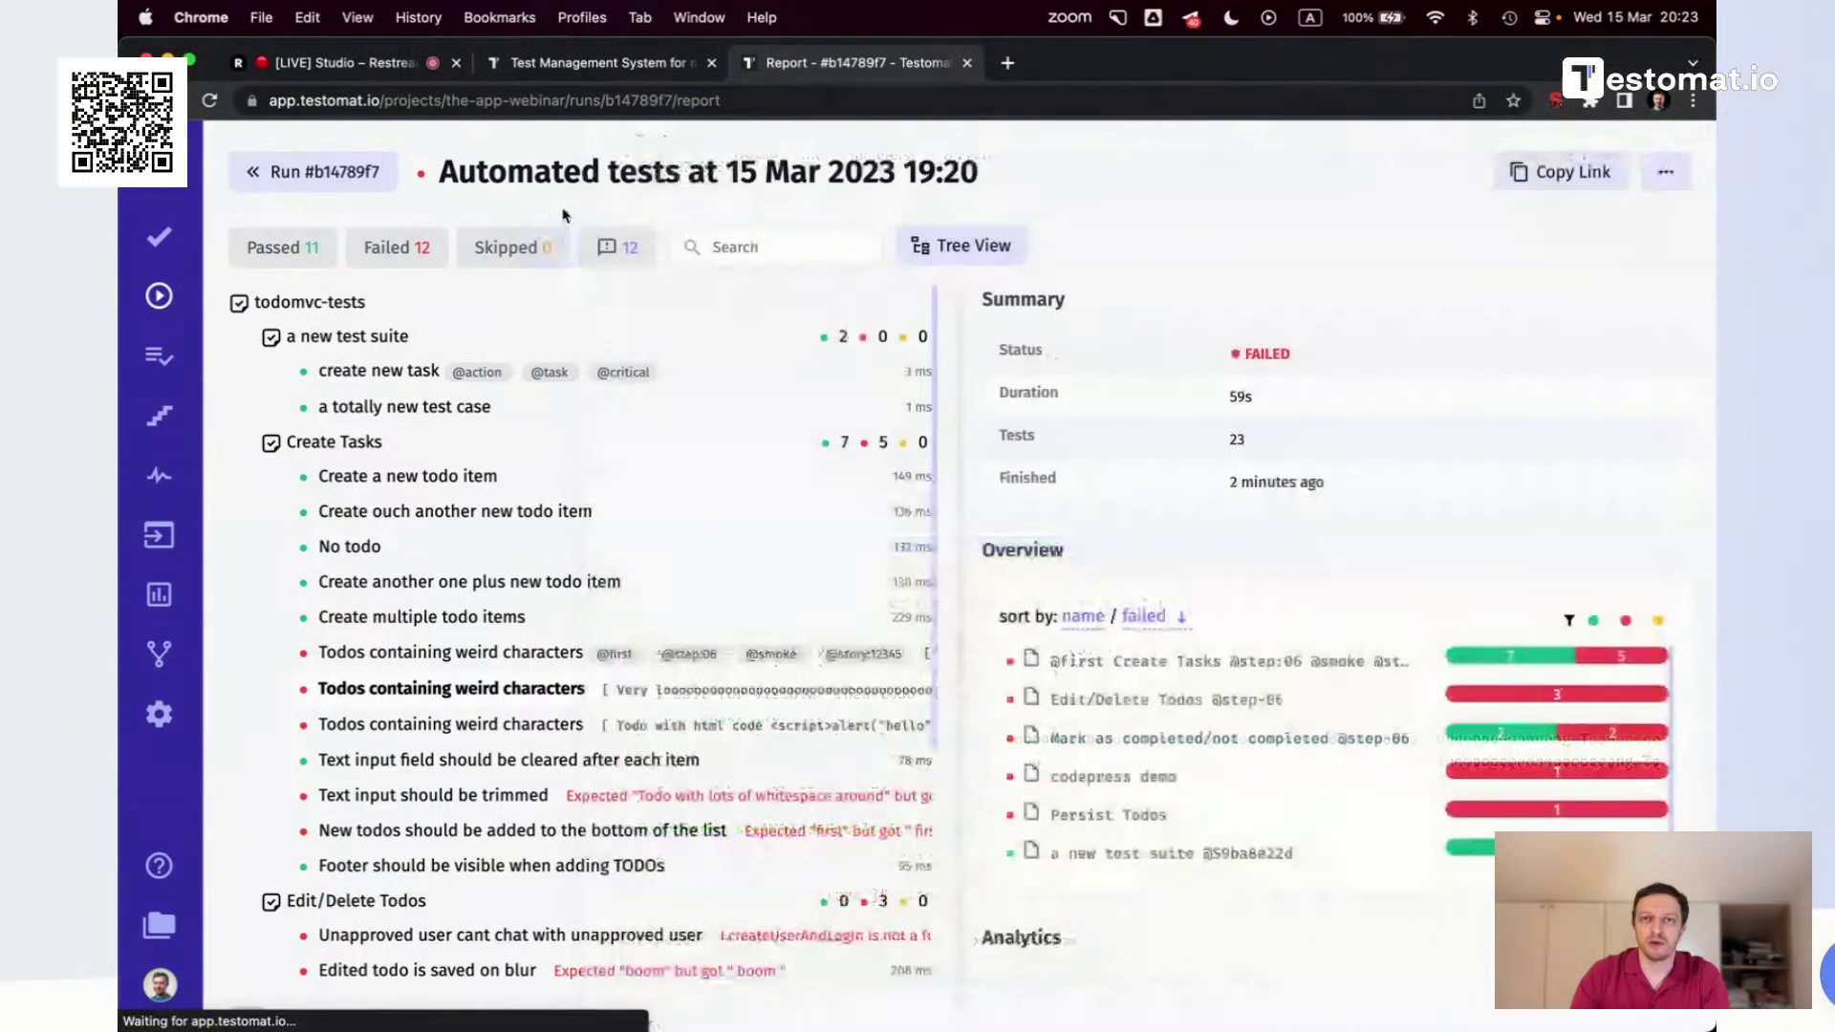
click(1675, 177)
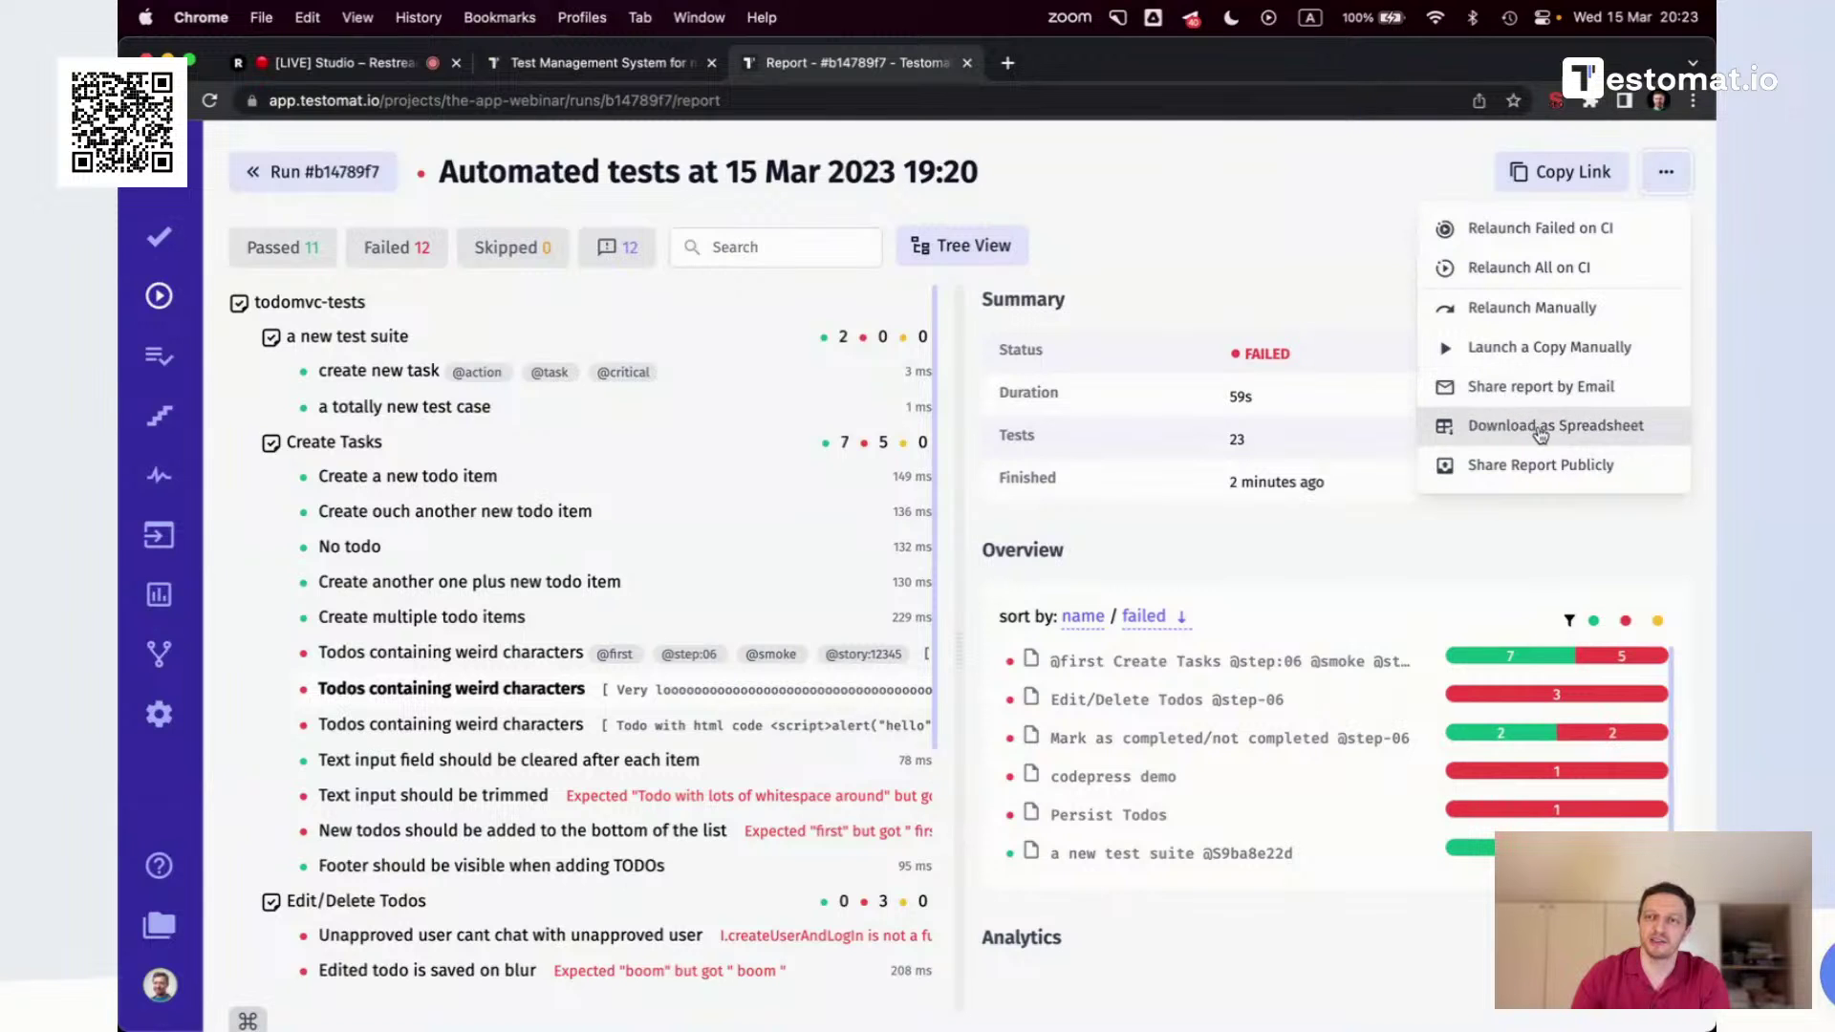
Return from the report to the list of runs and view the new manual run form, closing it without saving
click(360, 173)
click(421, 250)
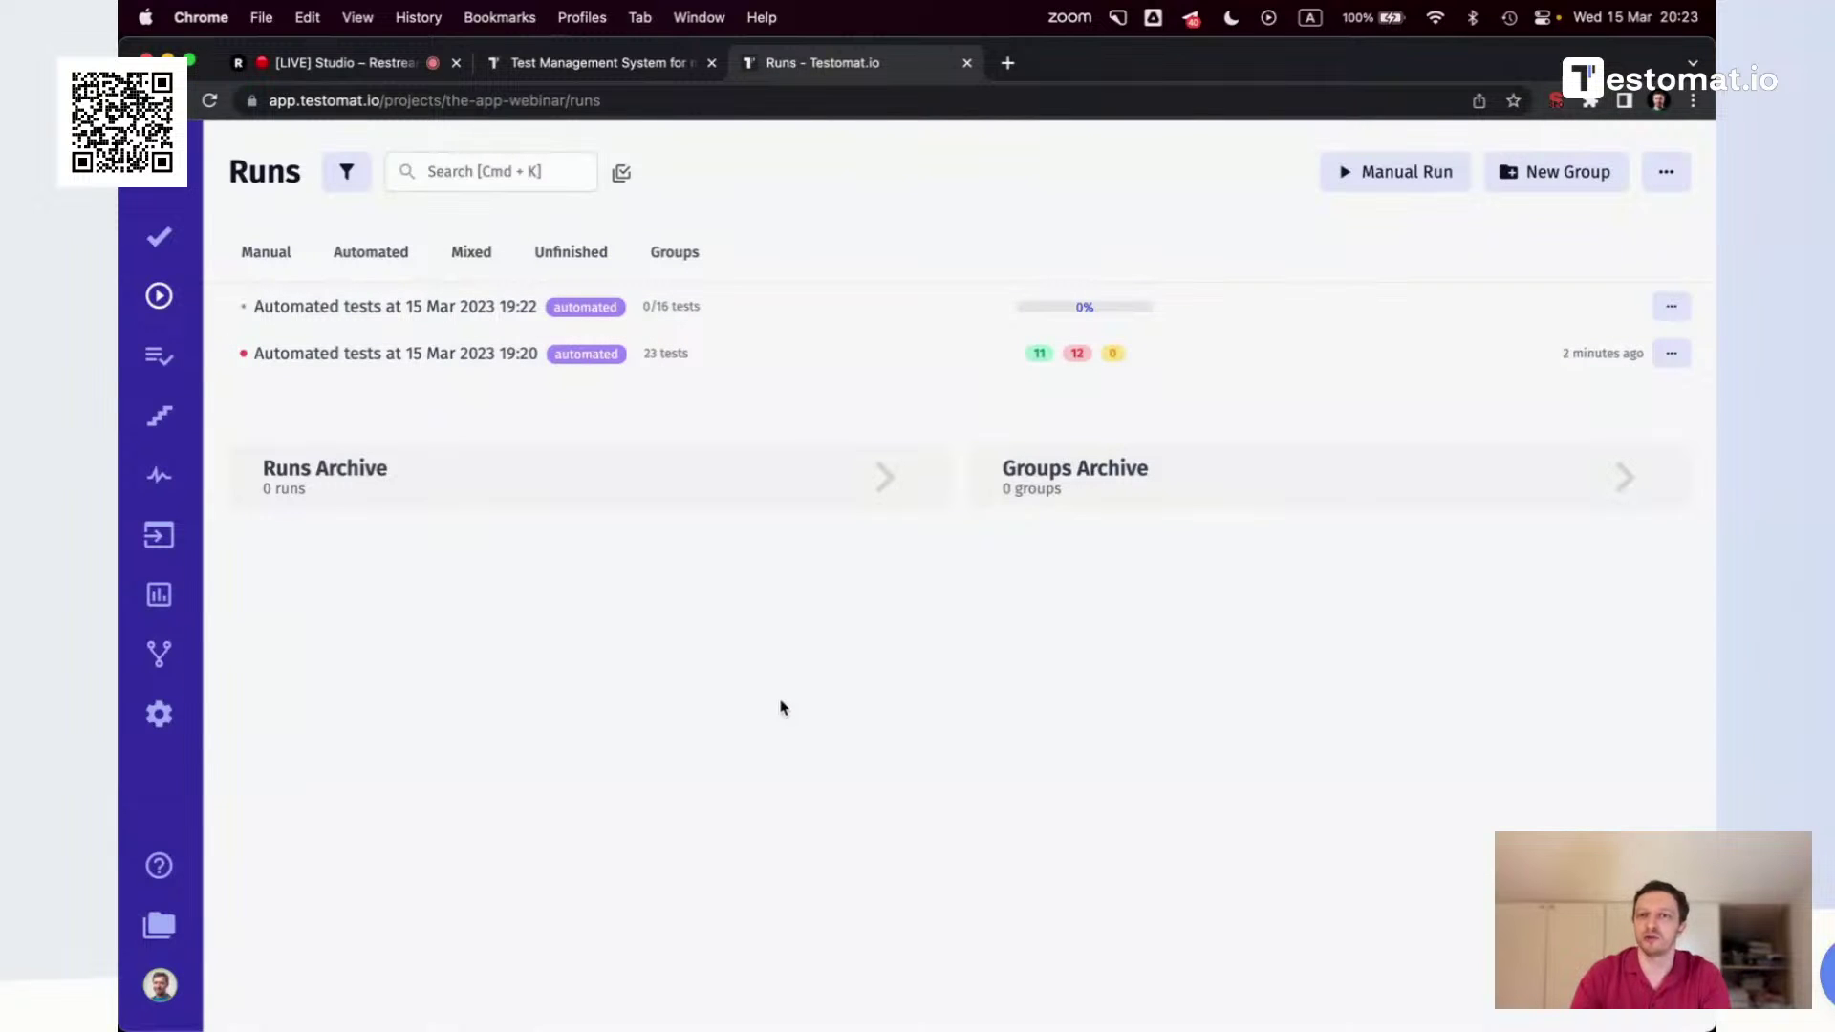
click(1364, 172)
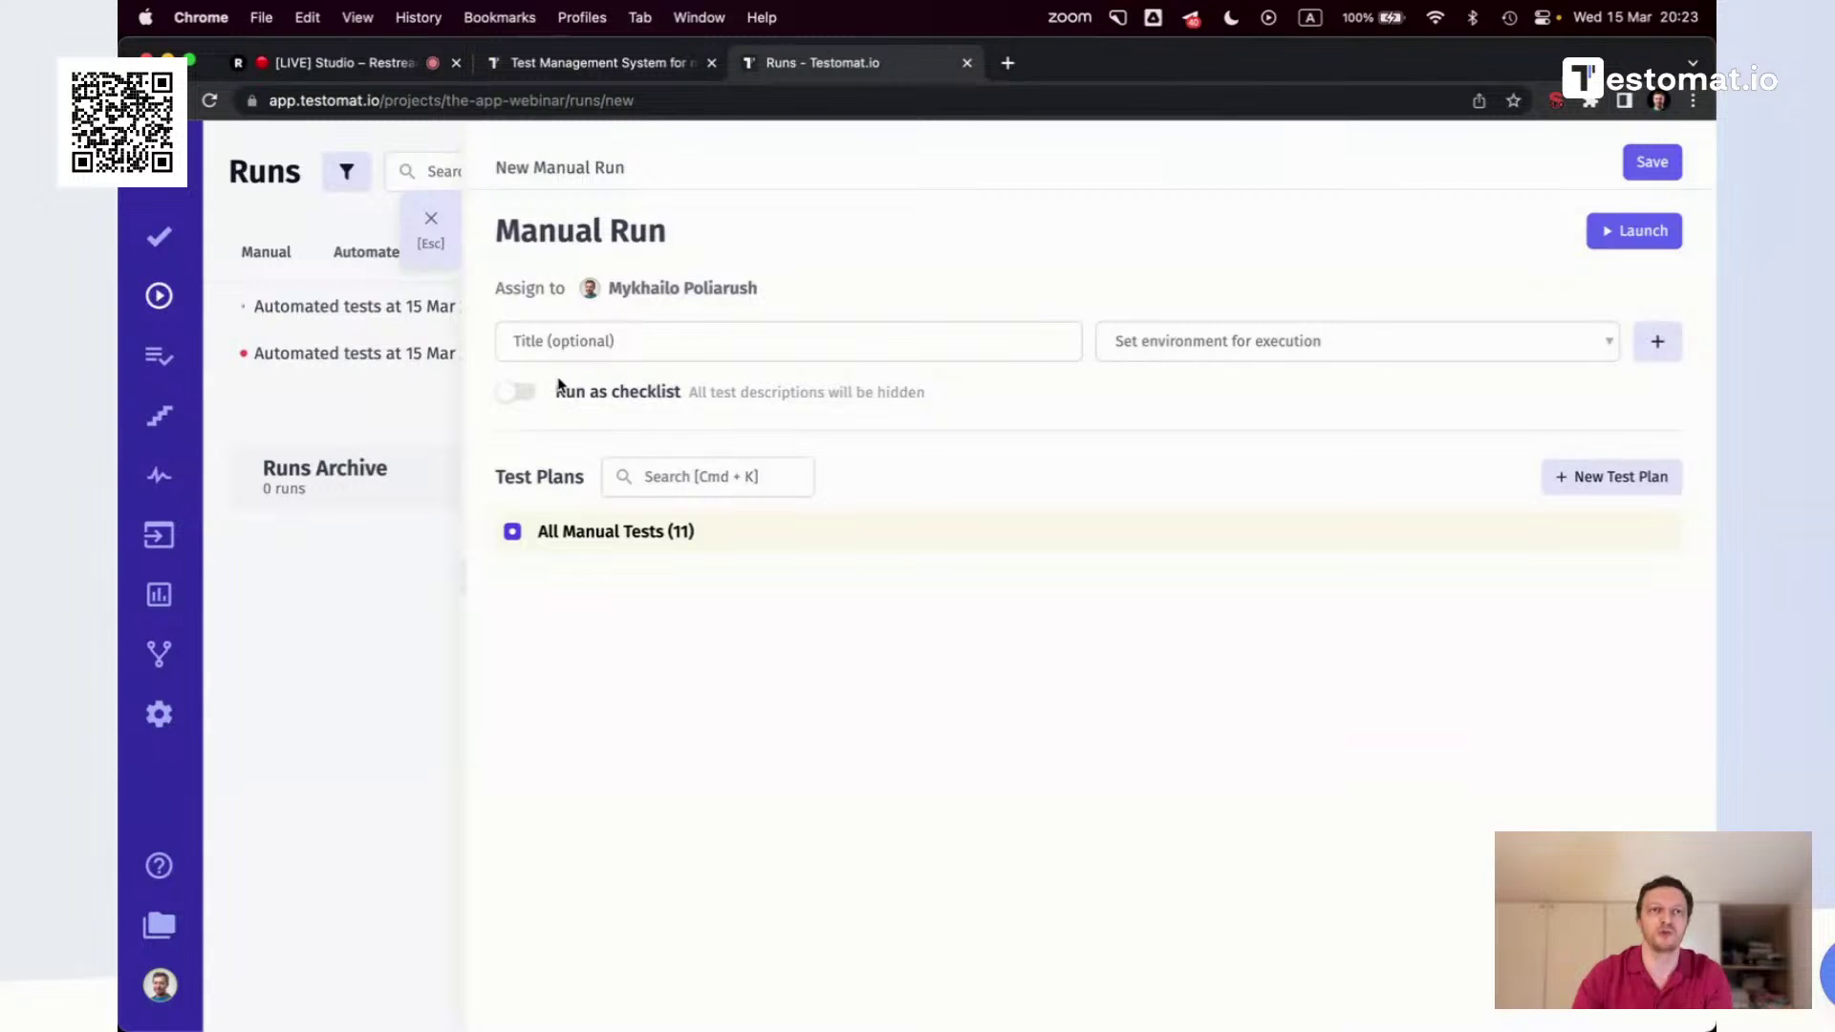
click(424, 228)
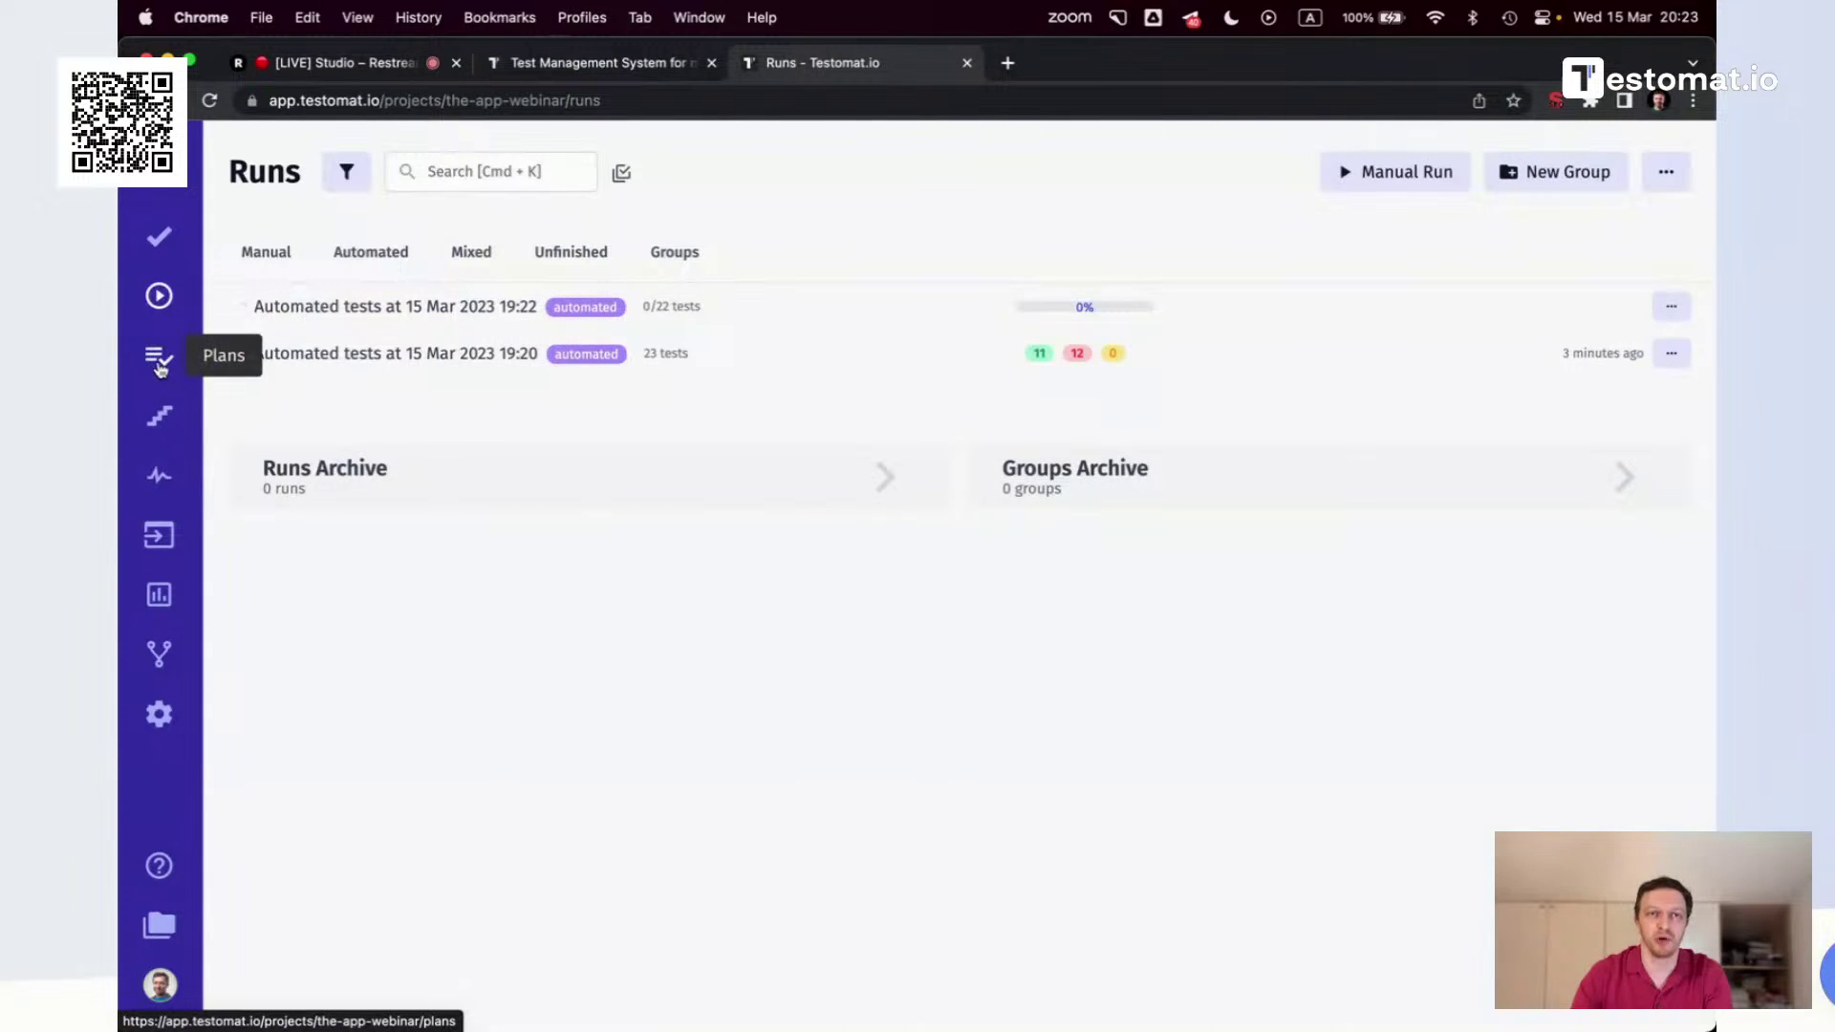
Start a new manual test plan and expand the "testing home page of todo mvc" suite to show its tests
click(149, 358)
click(779, 340)
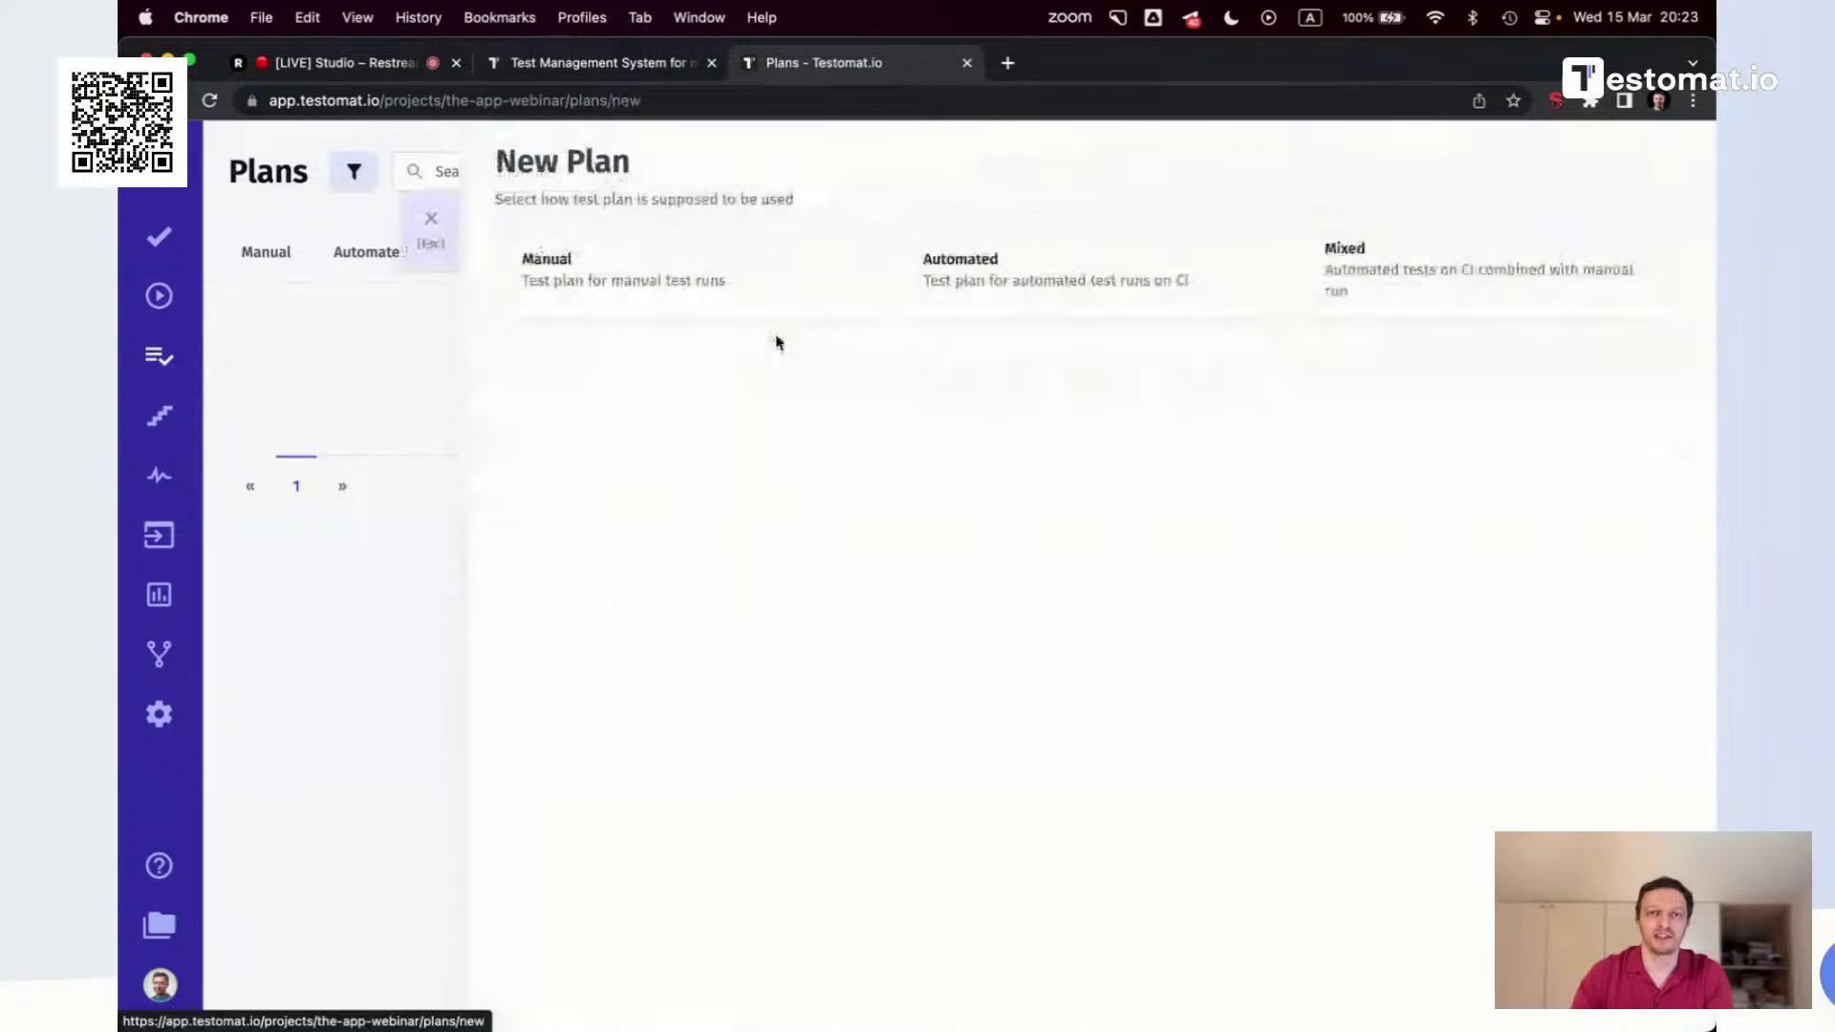
click(708, 275)
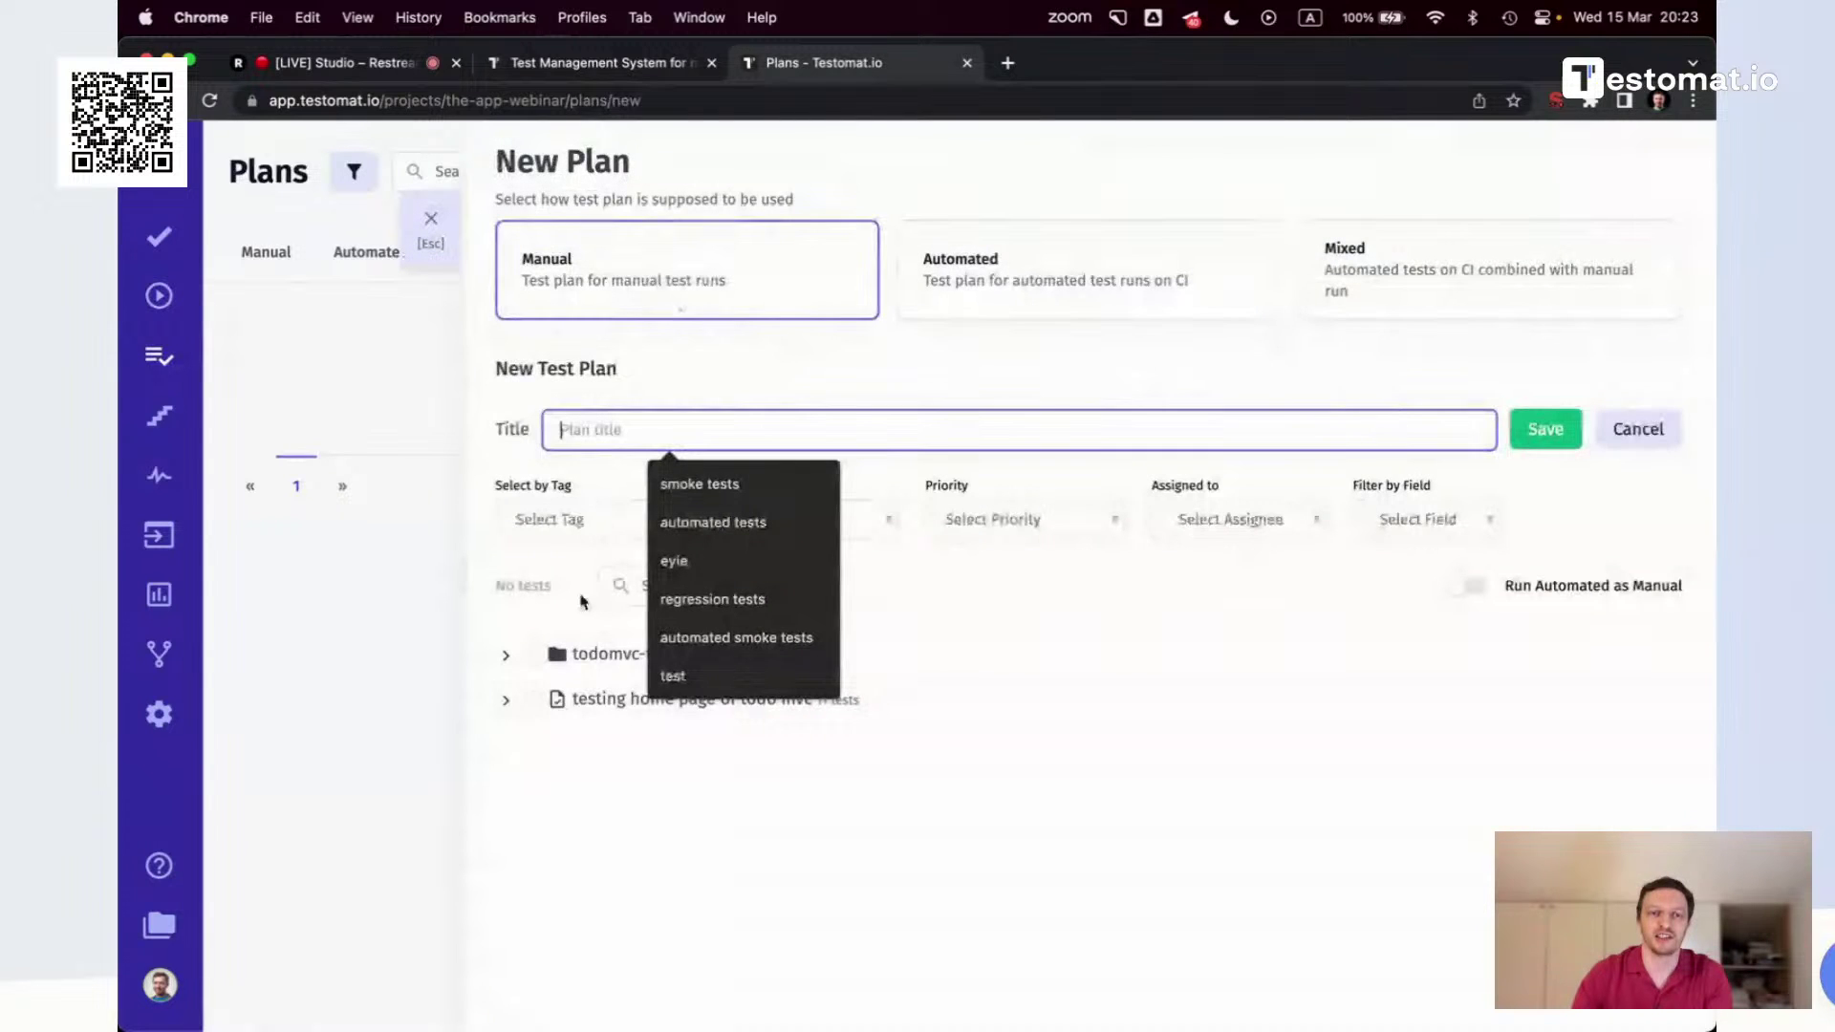
click(506, 701)
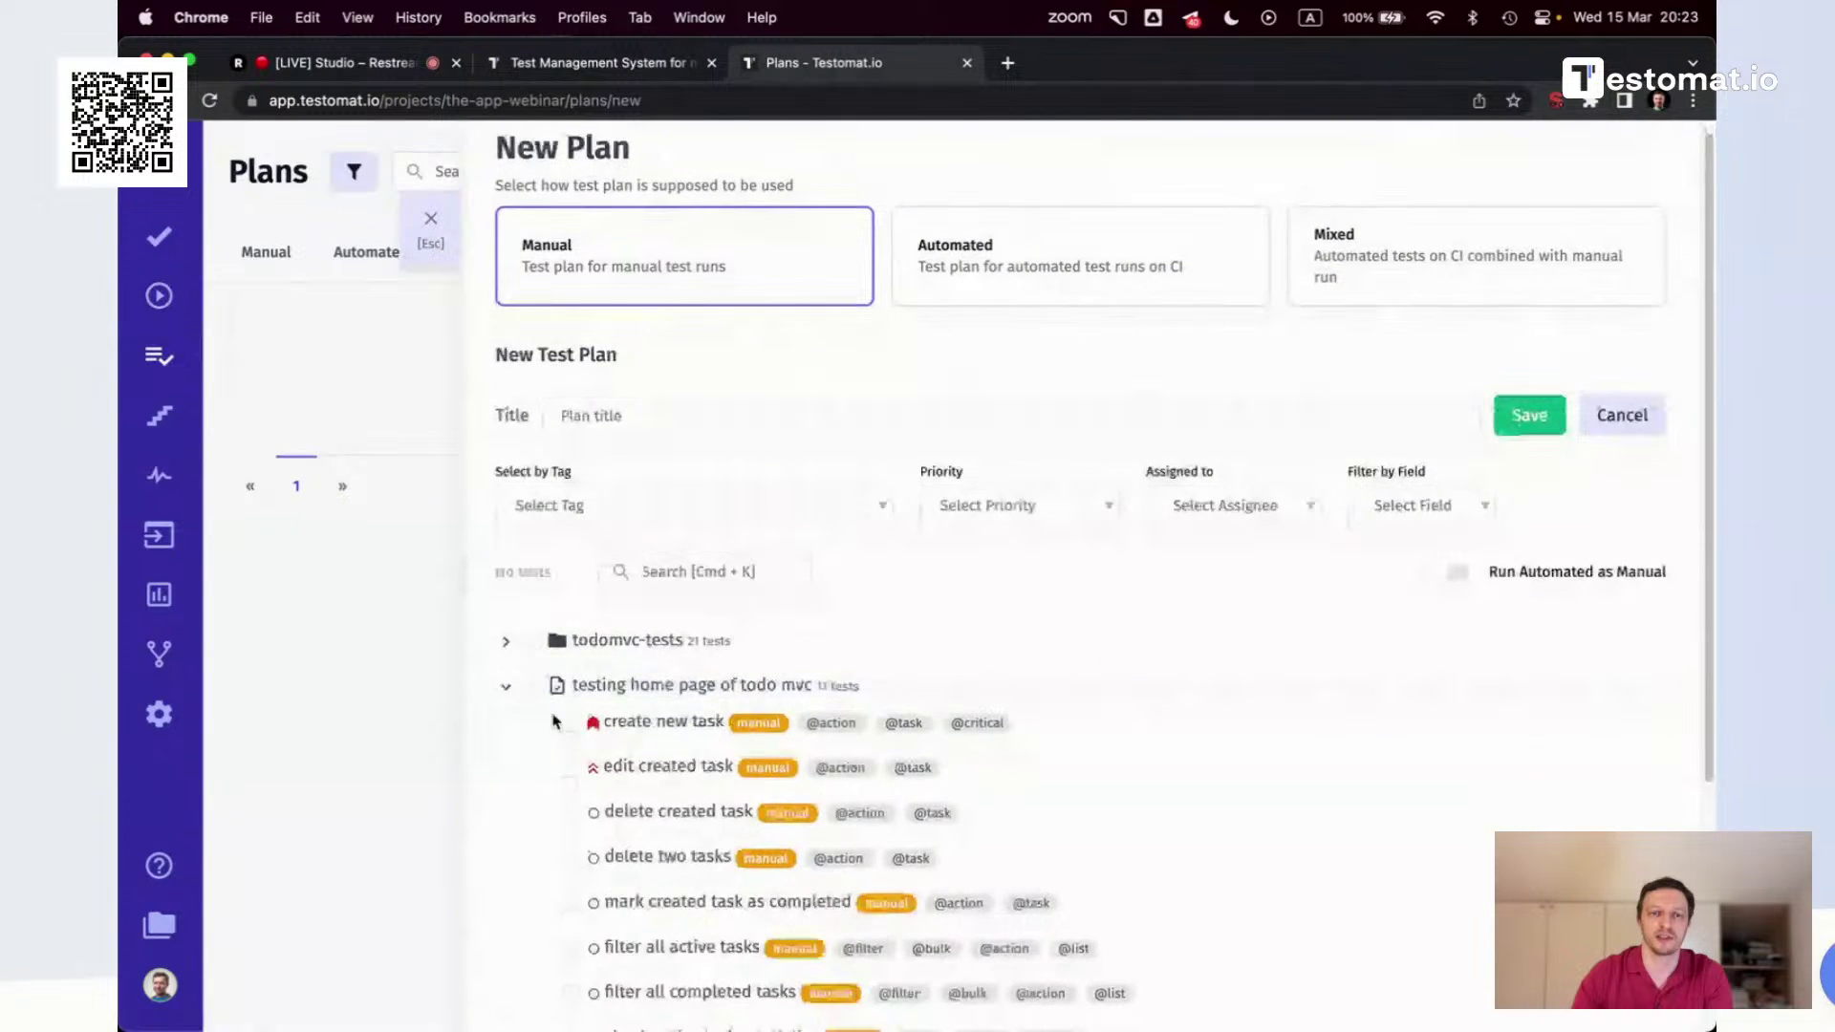
scroll(554, 719, down, 1)
scroll(569, 719, down, 3)
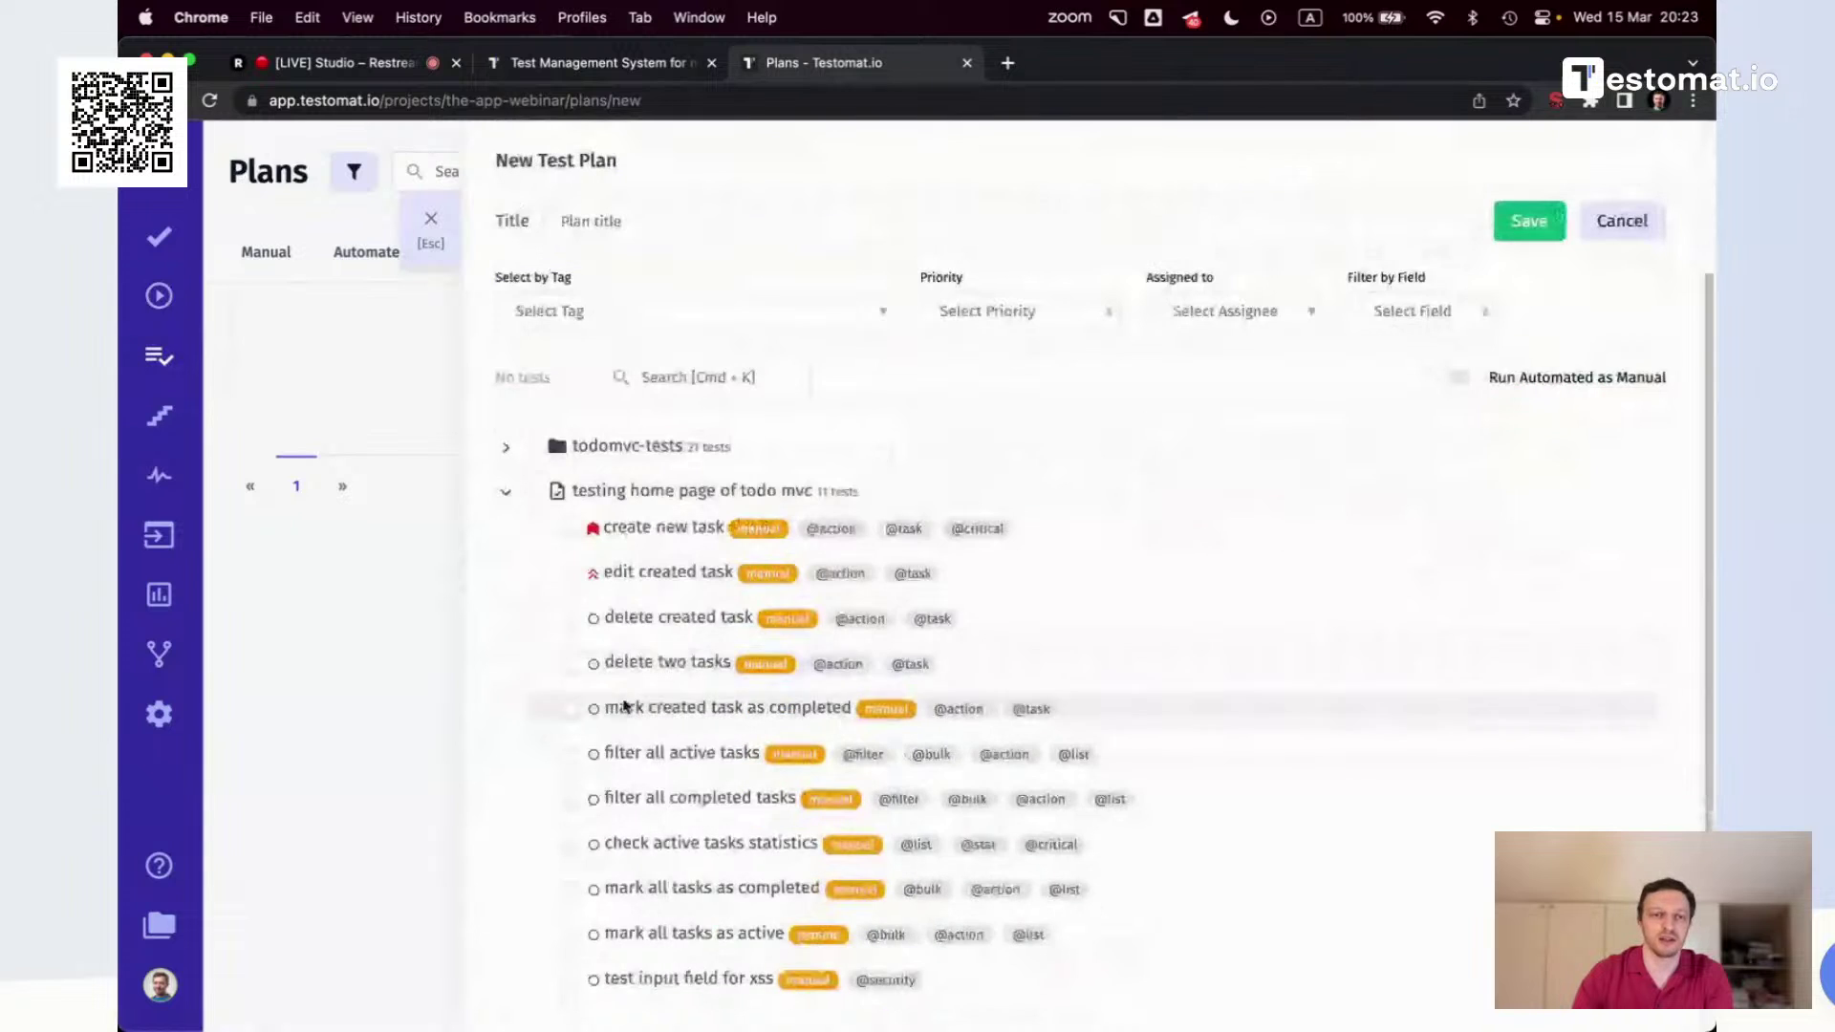
click(741, 321)
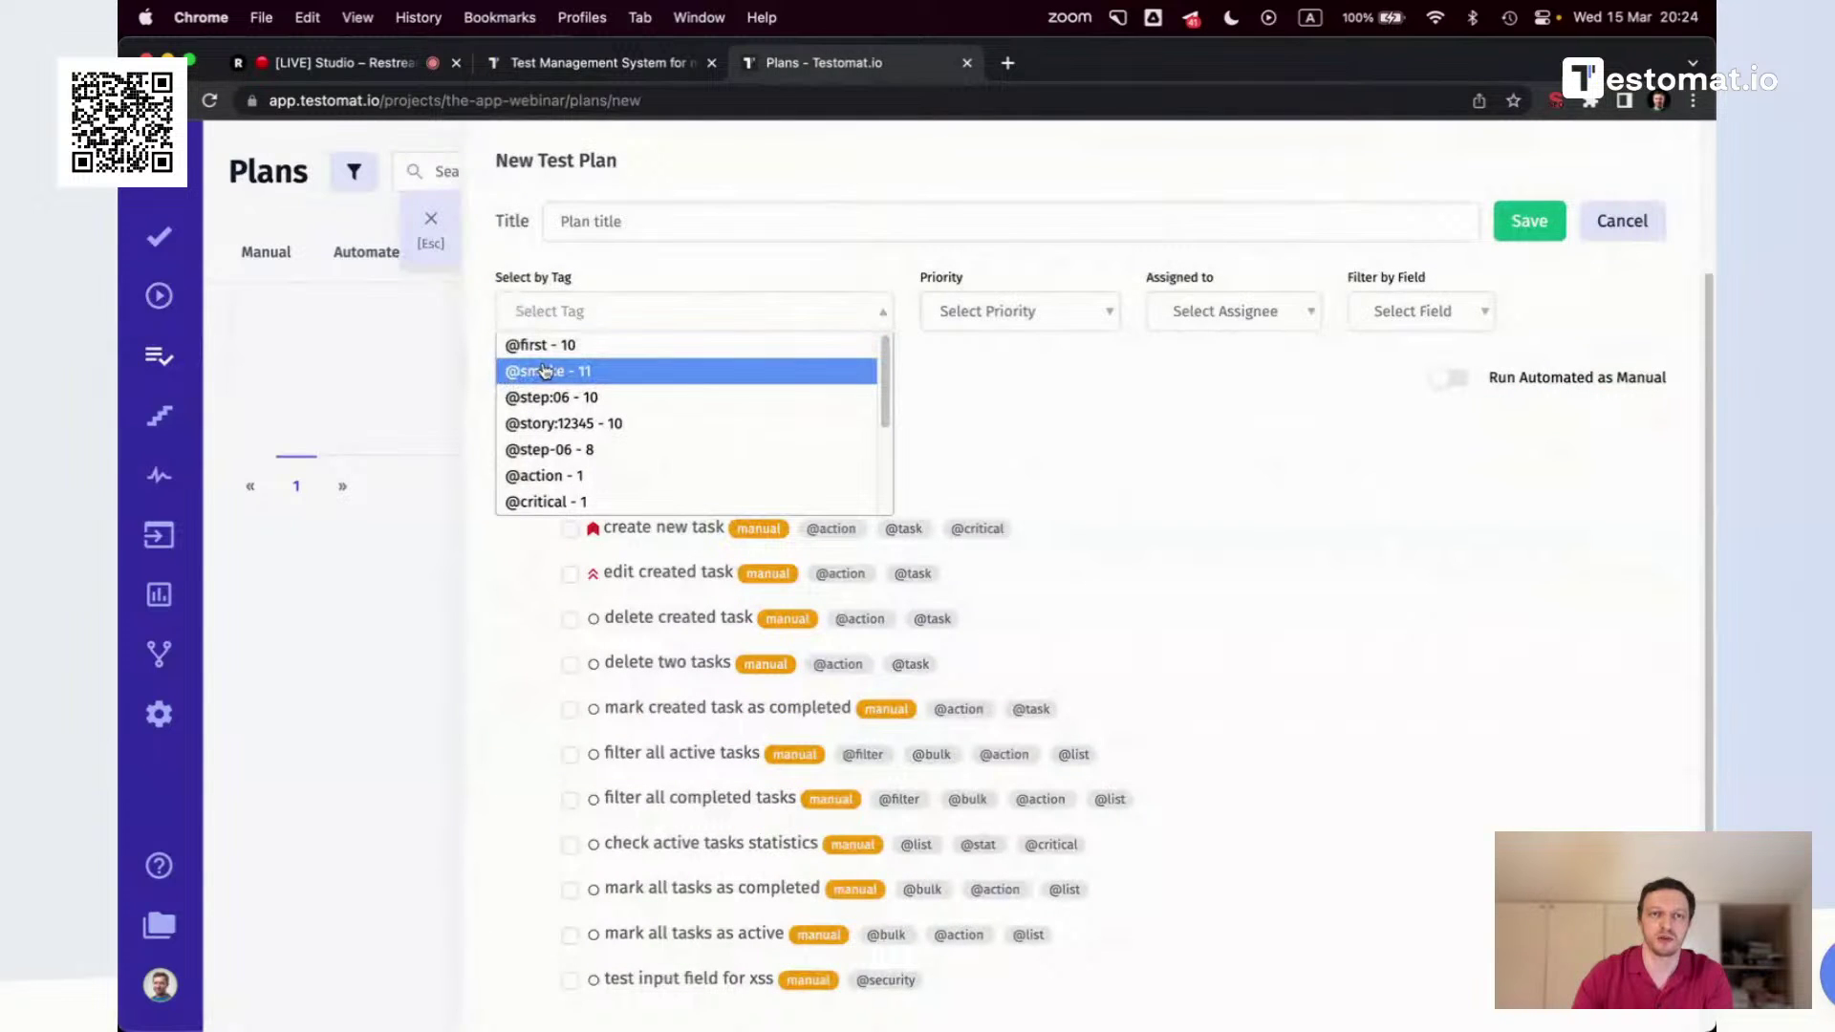
click(555, 371)
click(504, 696)
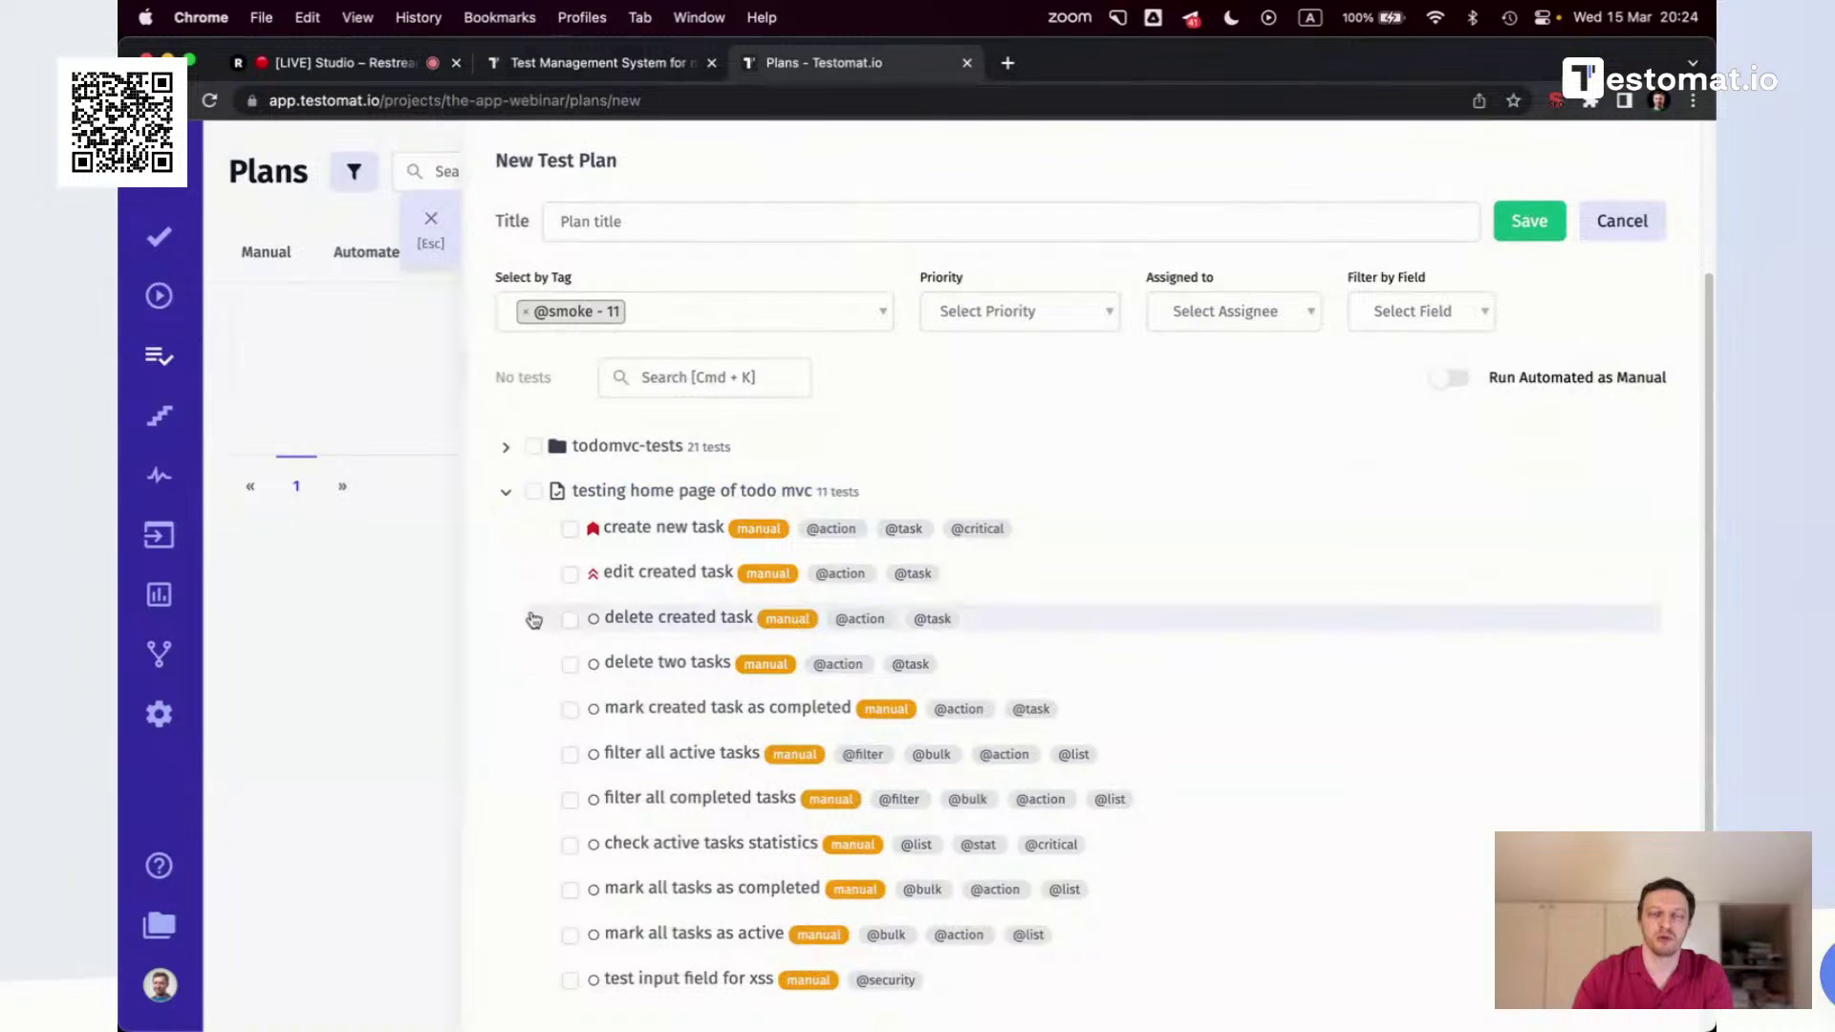
click(525, 314)
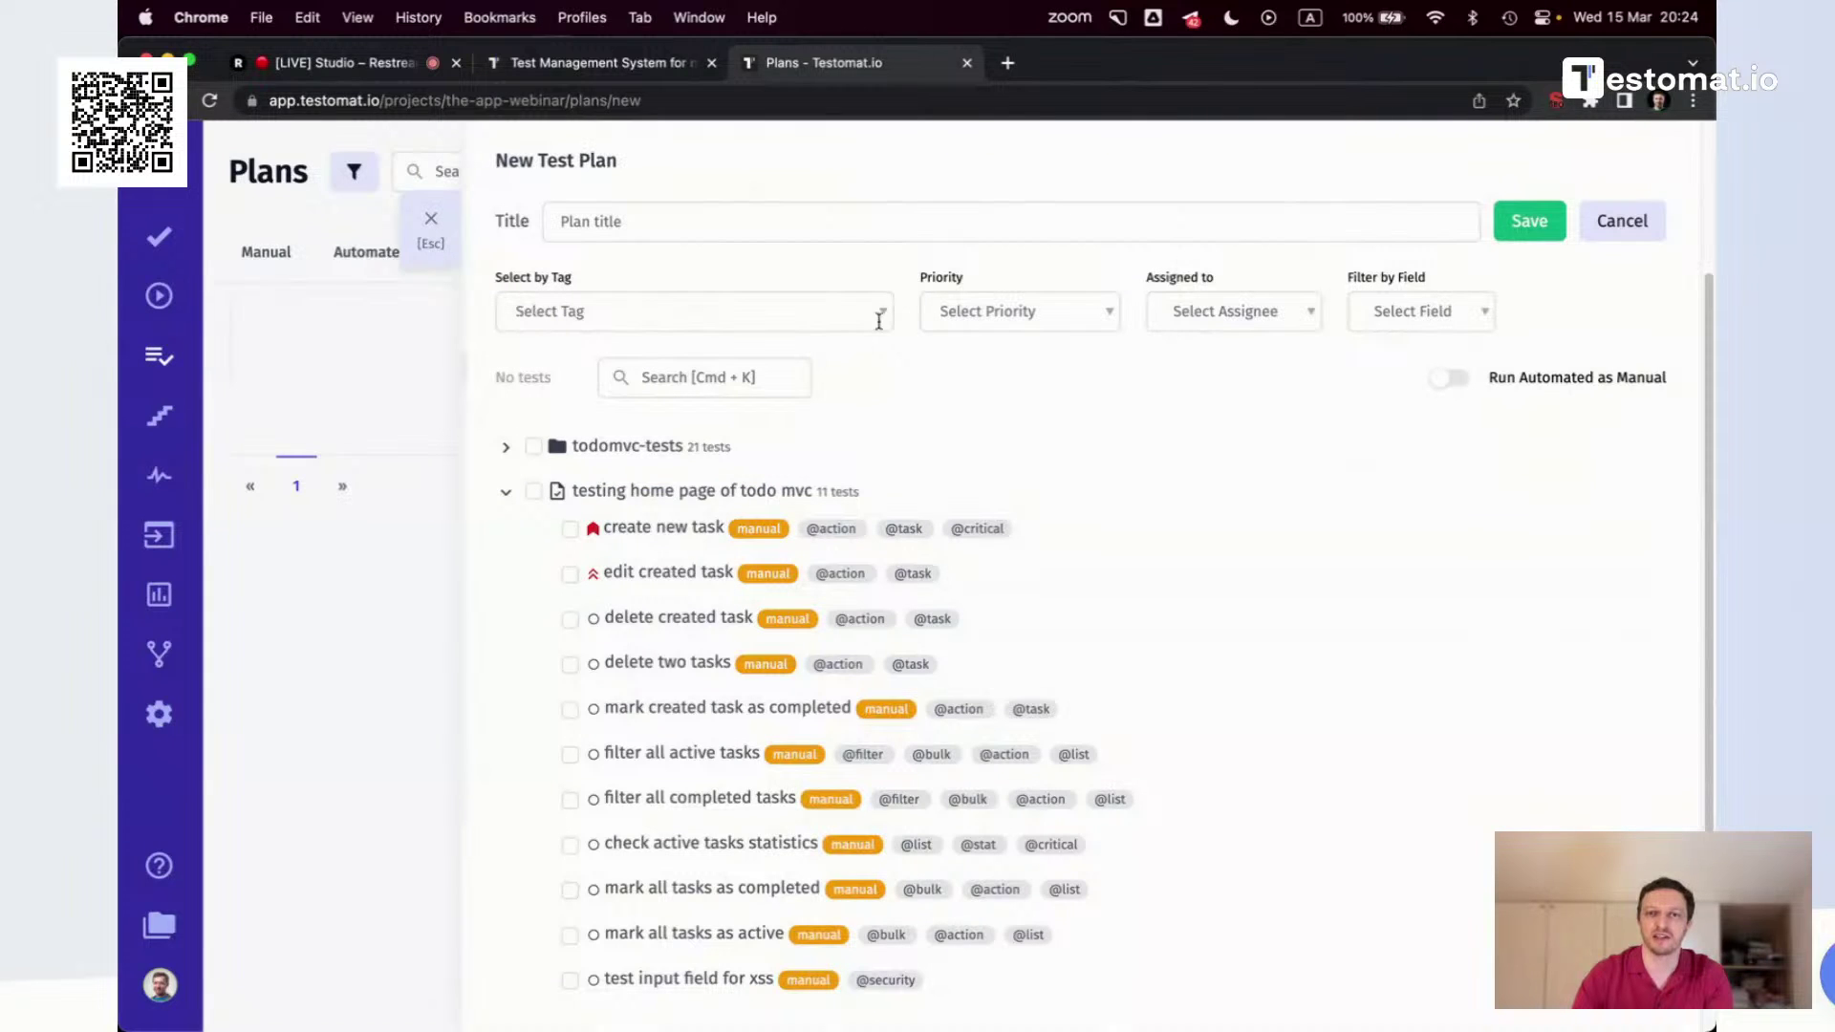
Show the priority and assignee choices for the new test plan and close them without choosing any
click(1010, 312)
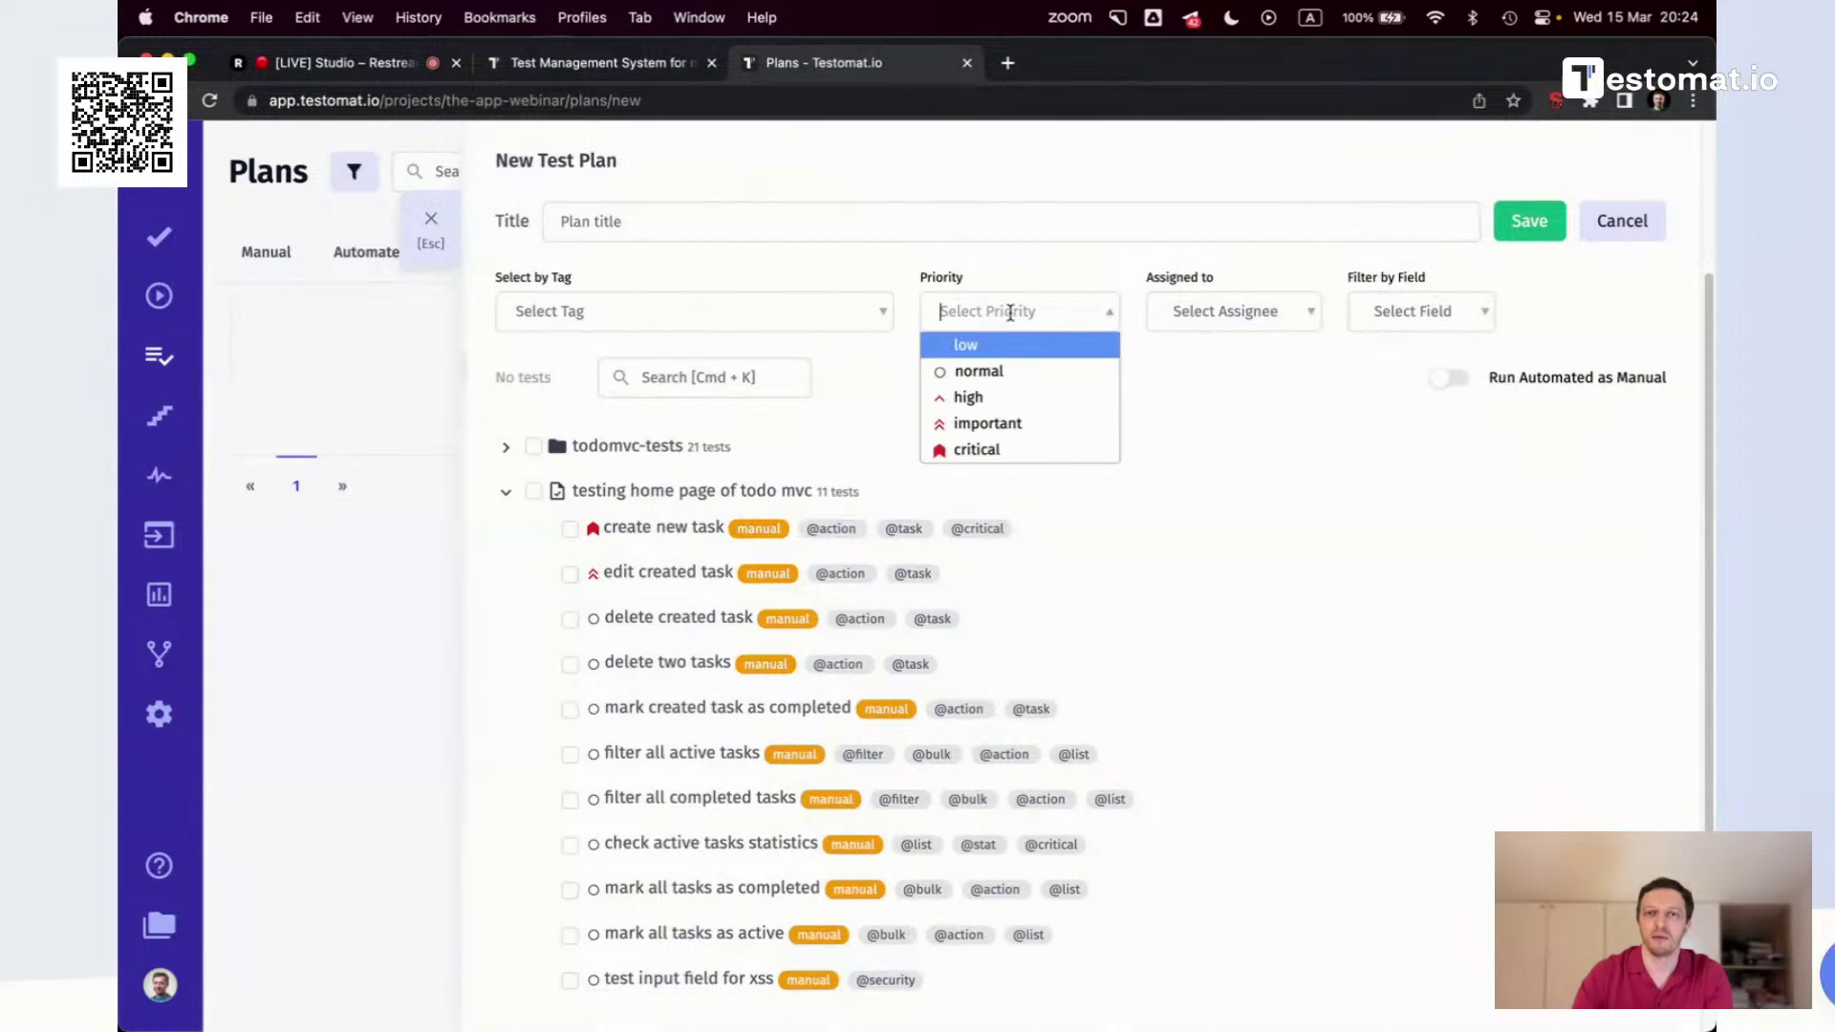
click(1227, 314)
click(987, 304)
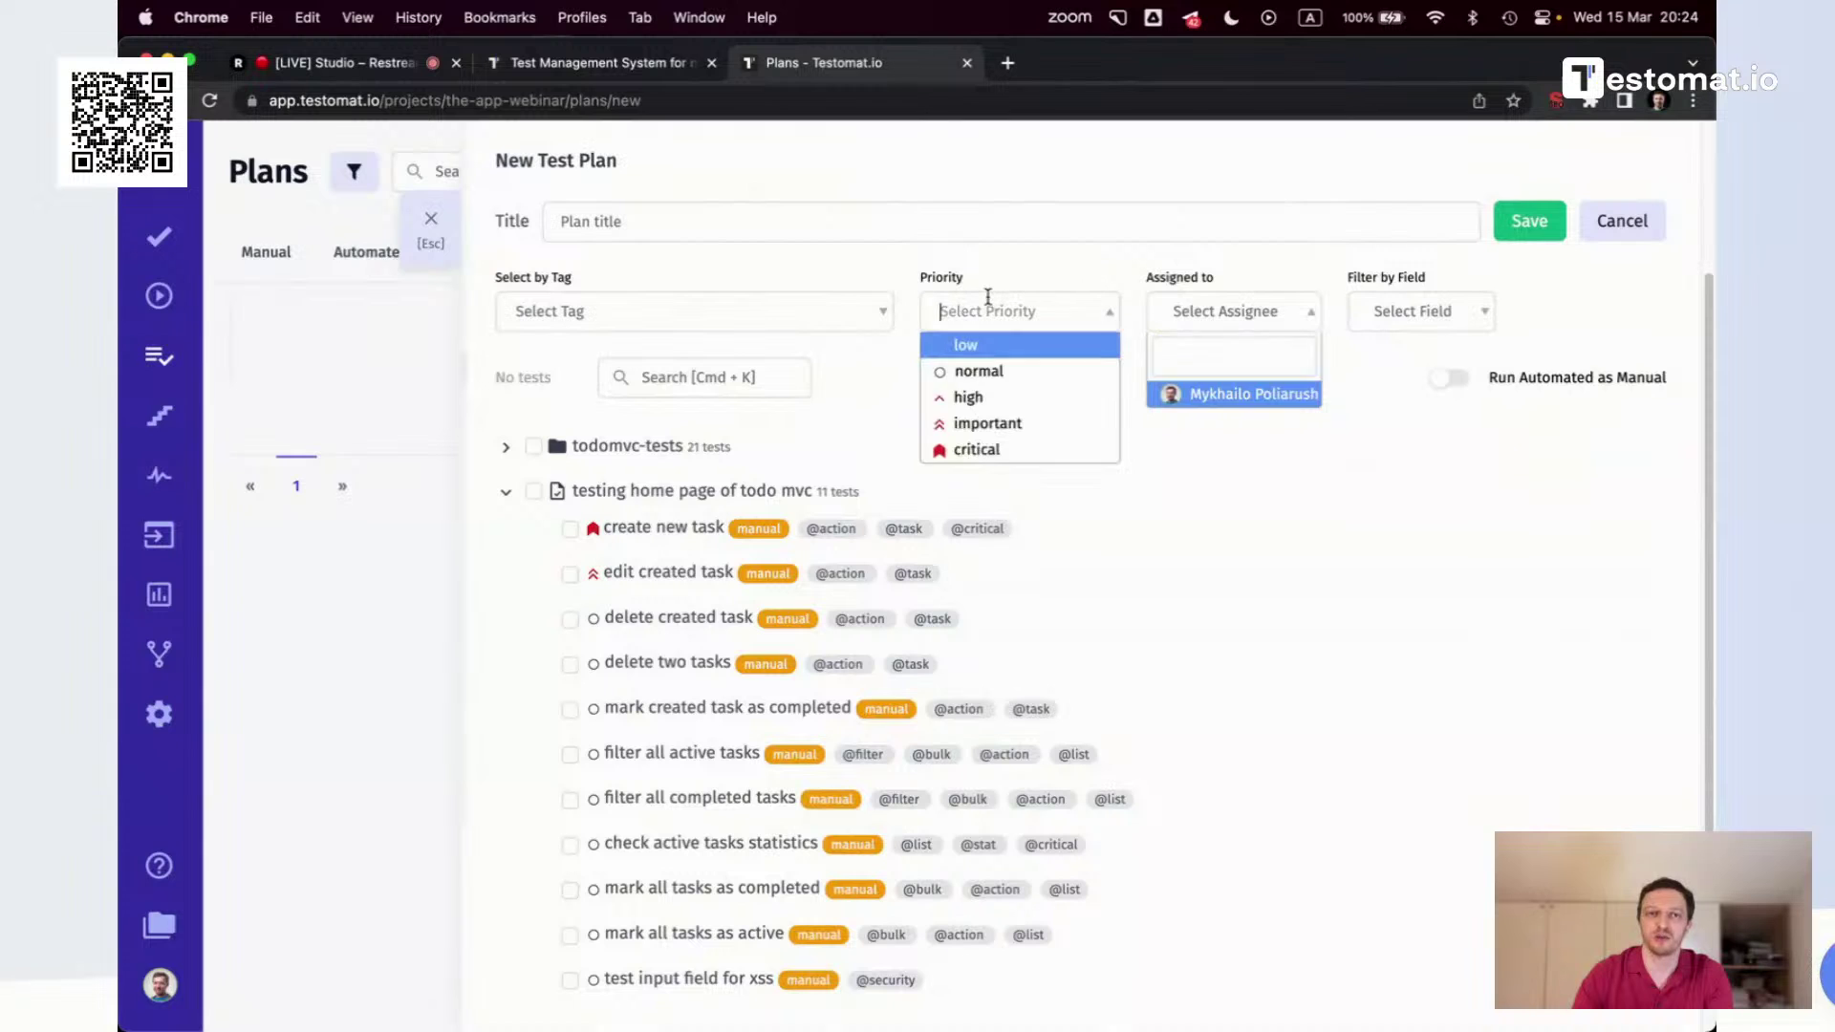
click(546, 592)
Include the whole "testing home page of todo mvc" suite in the plan, title it "smoke tests" and save it
click(533, 490)
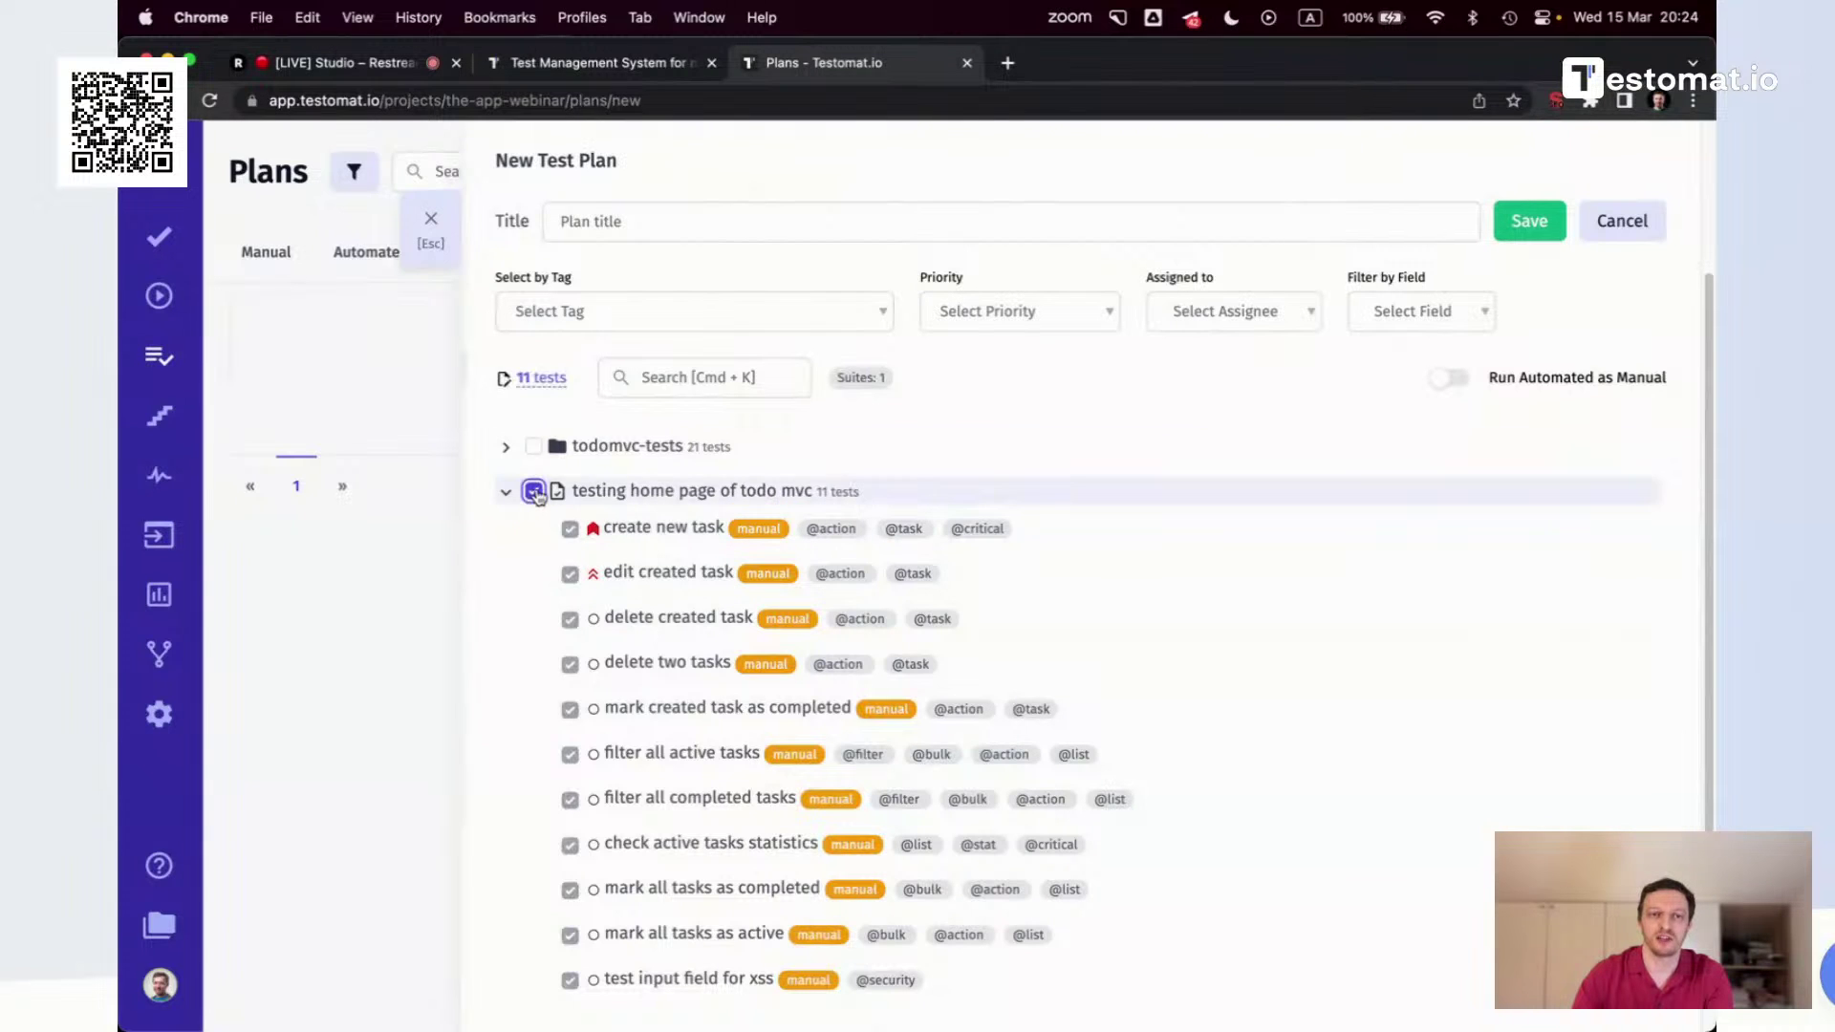
click(646, 228)
text(smoek)
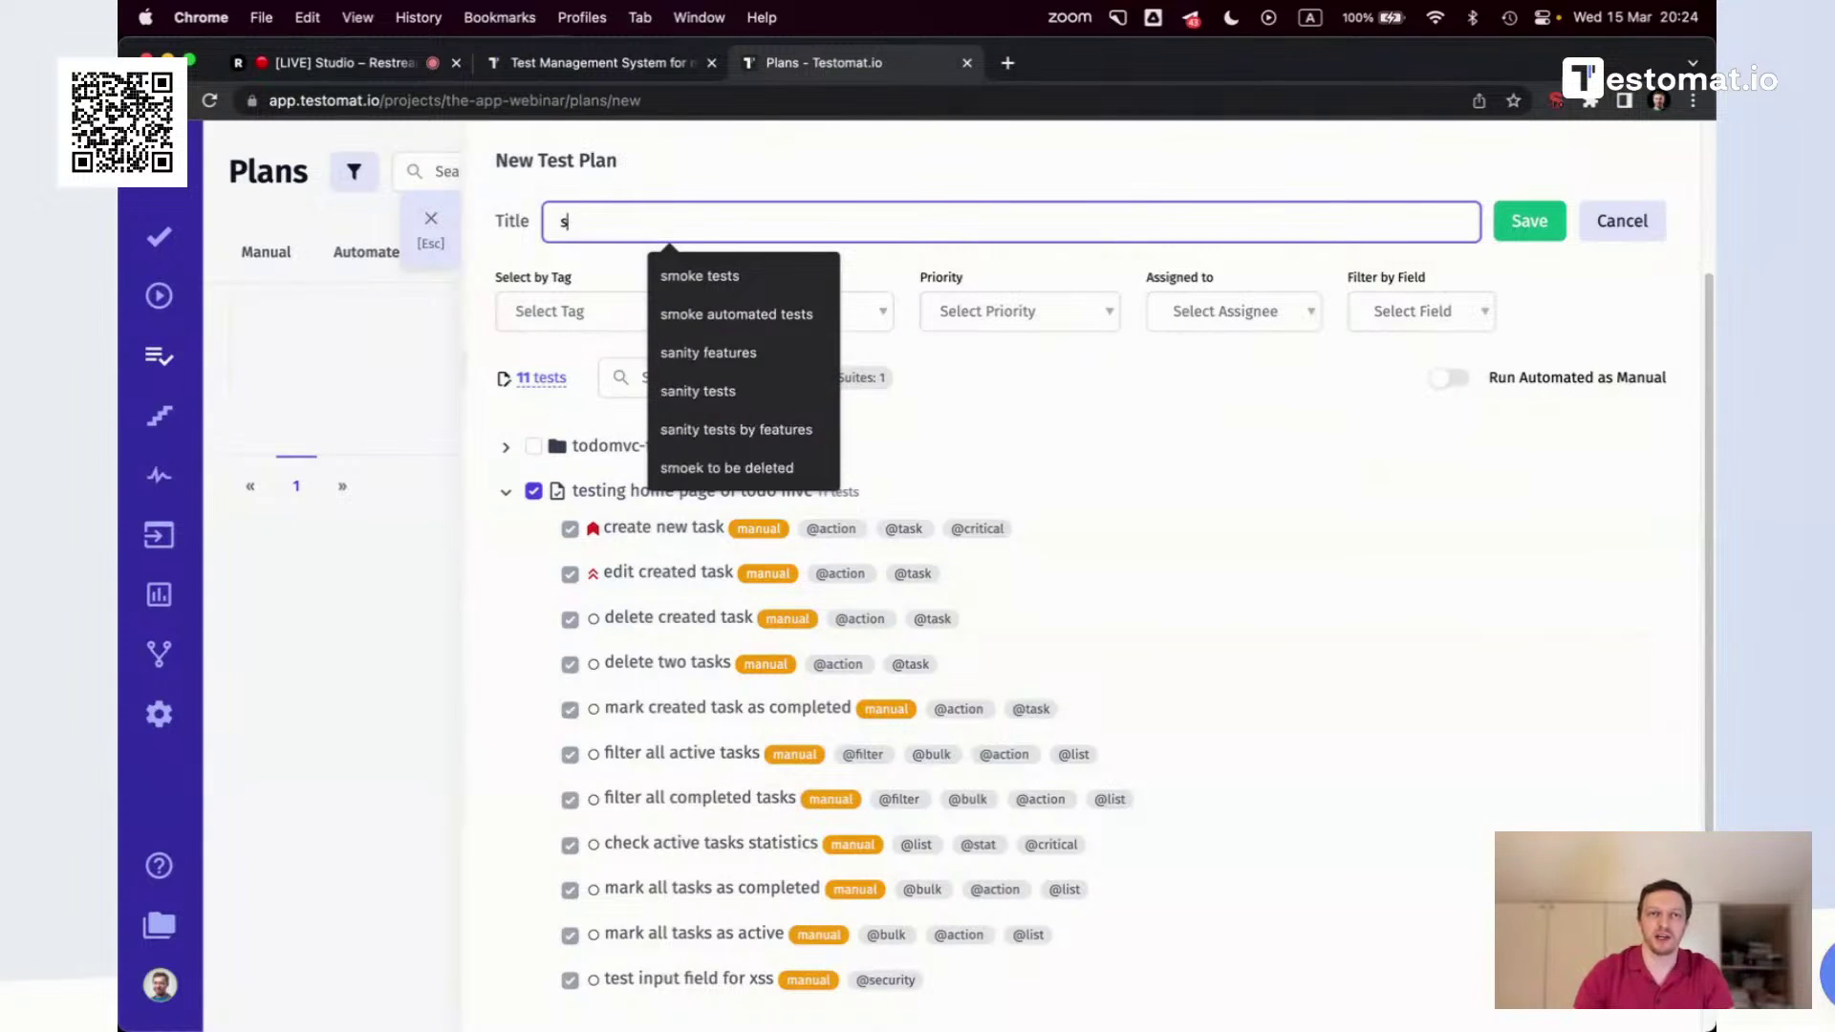
key(BackSpace)
key(BackSpace)
text(ke tests)
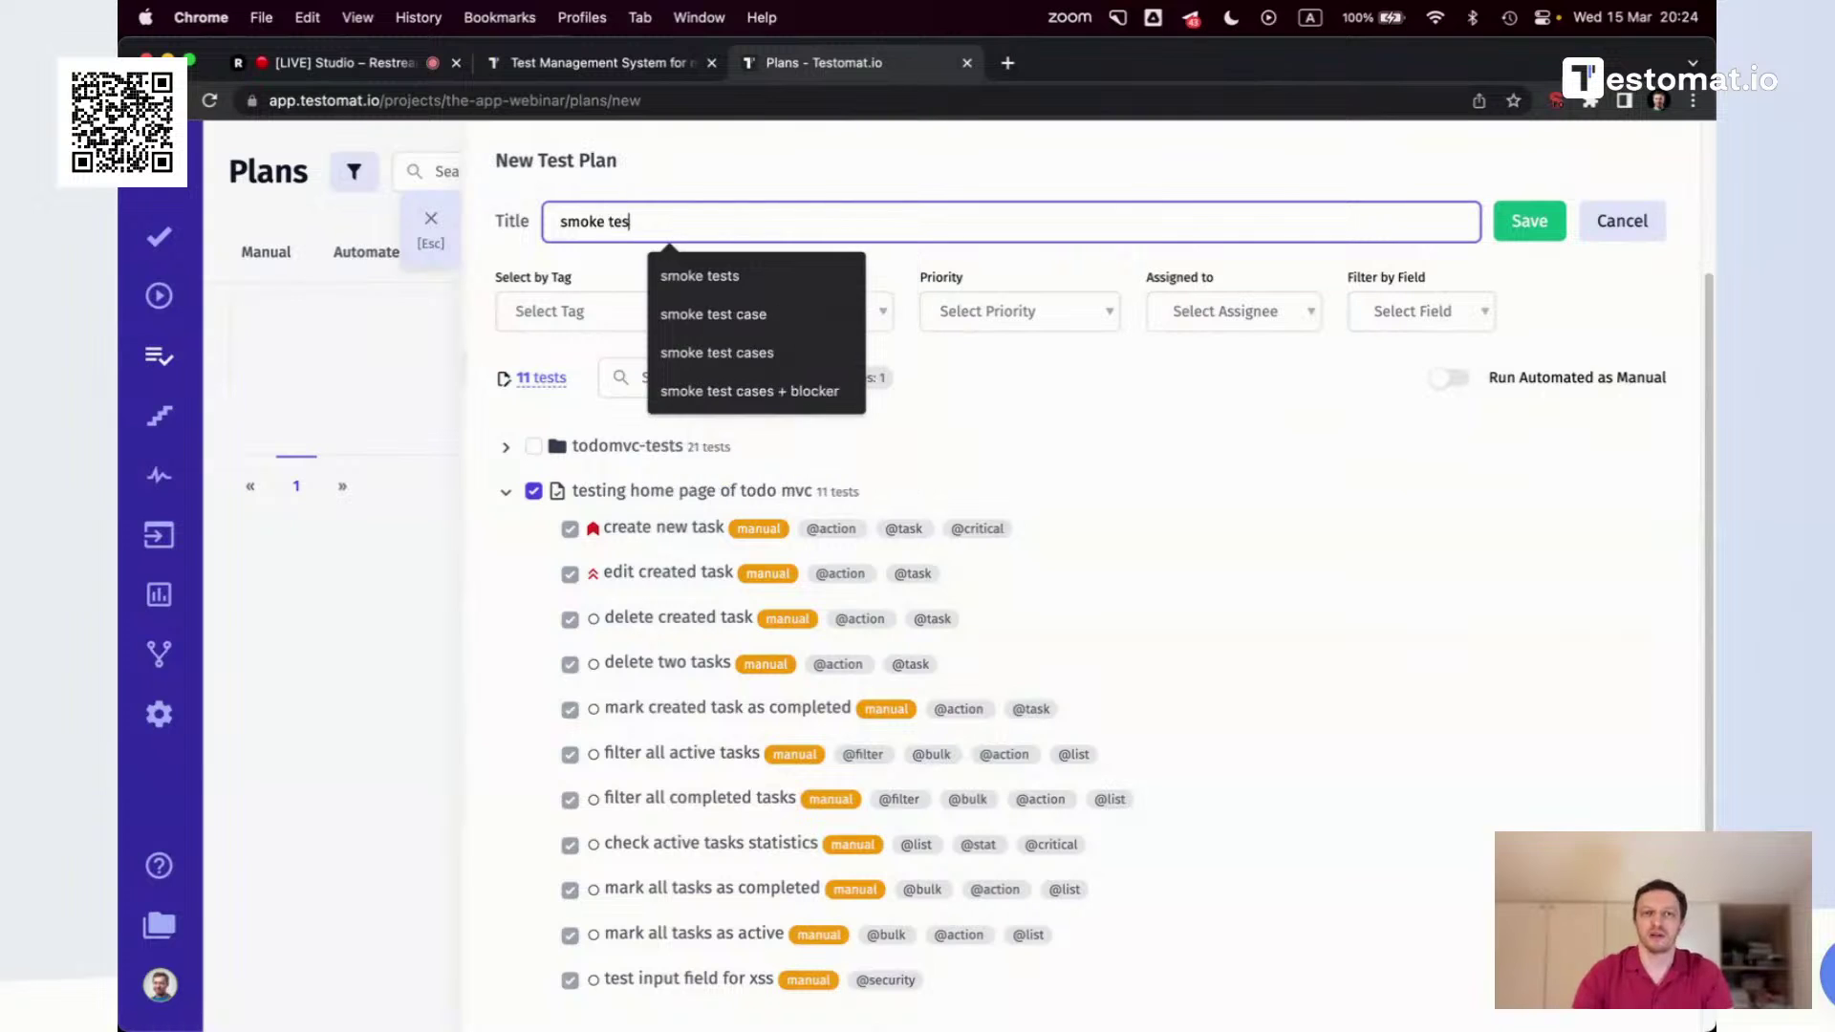
click(1528, 221)
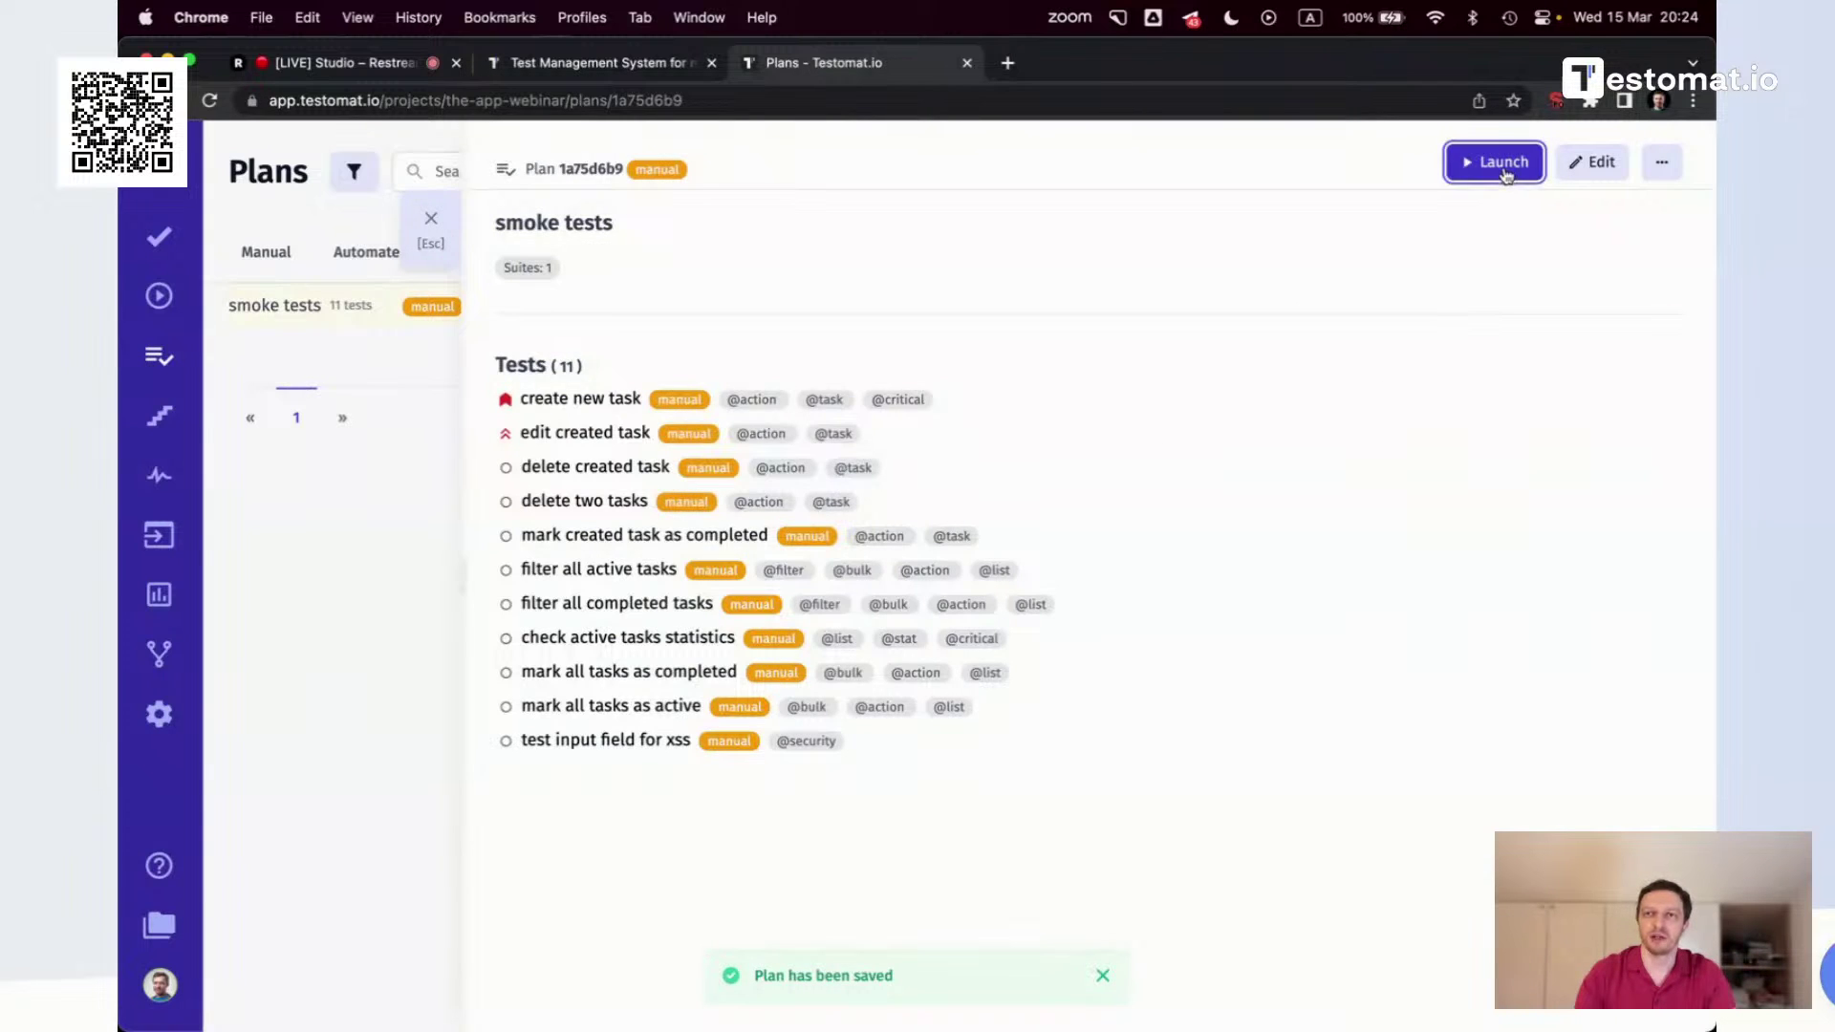
Launch a manual run from the "smoke tests" plan and mark the "create new task" test as passed
click(1501, 165)
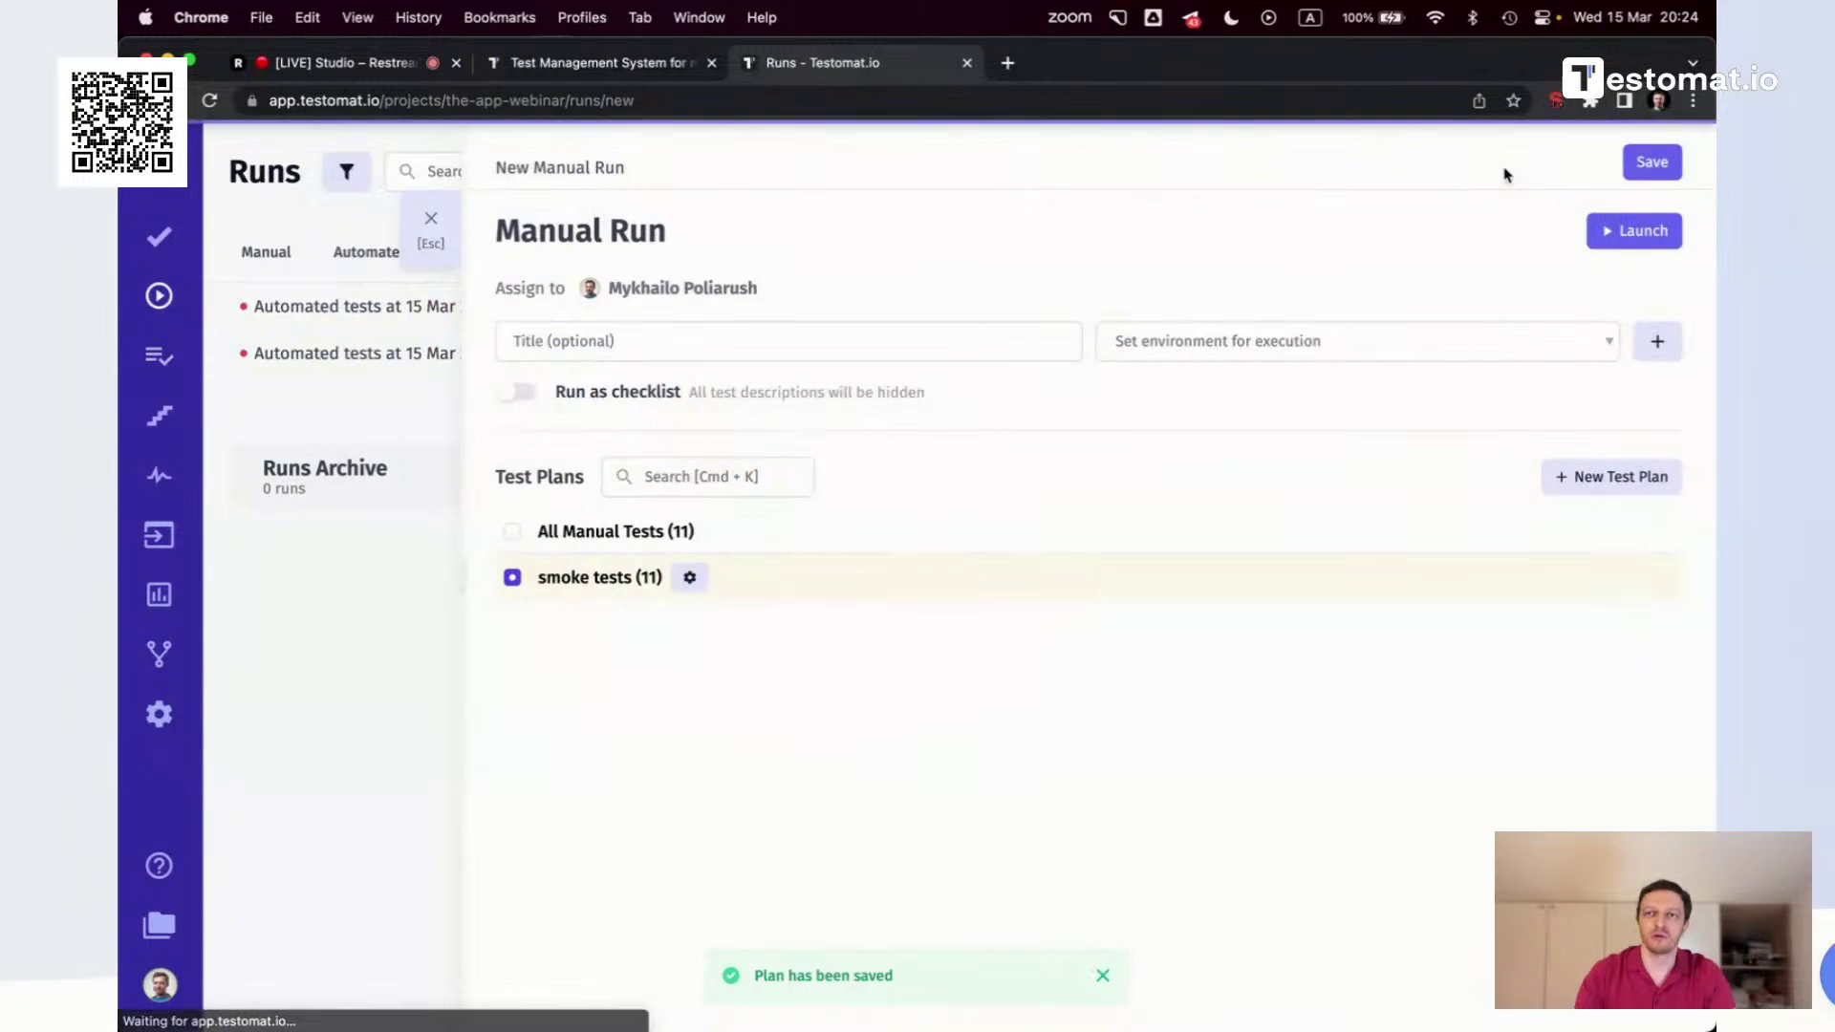
click(1636, 233)
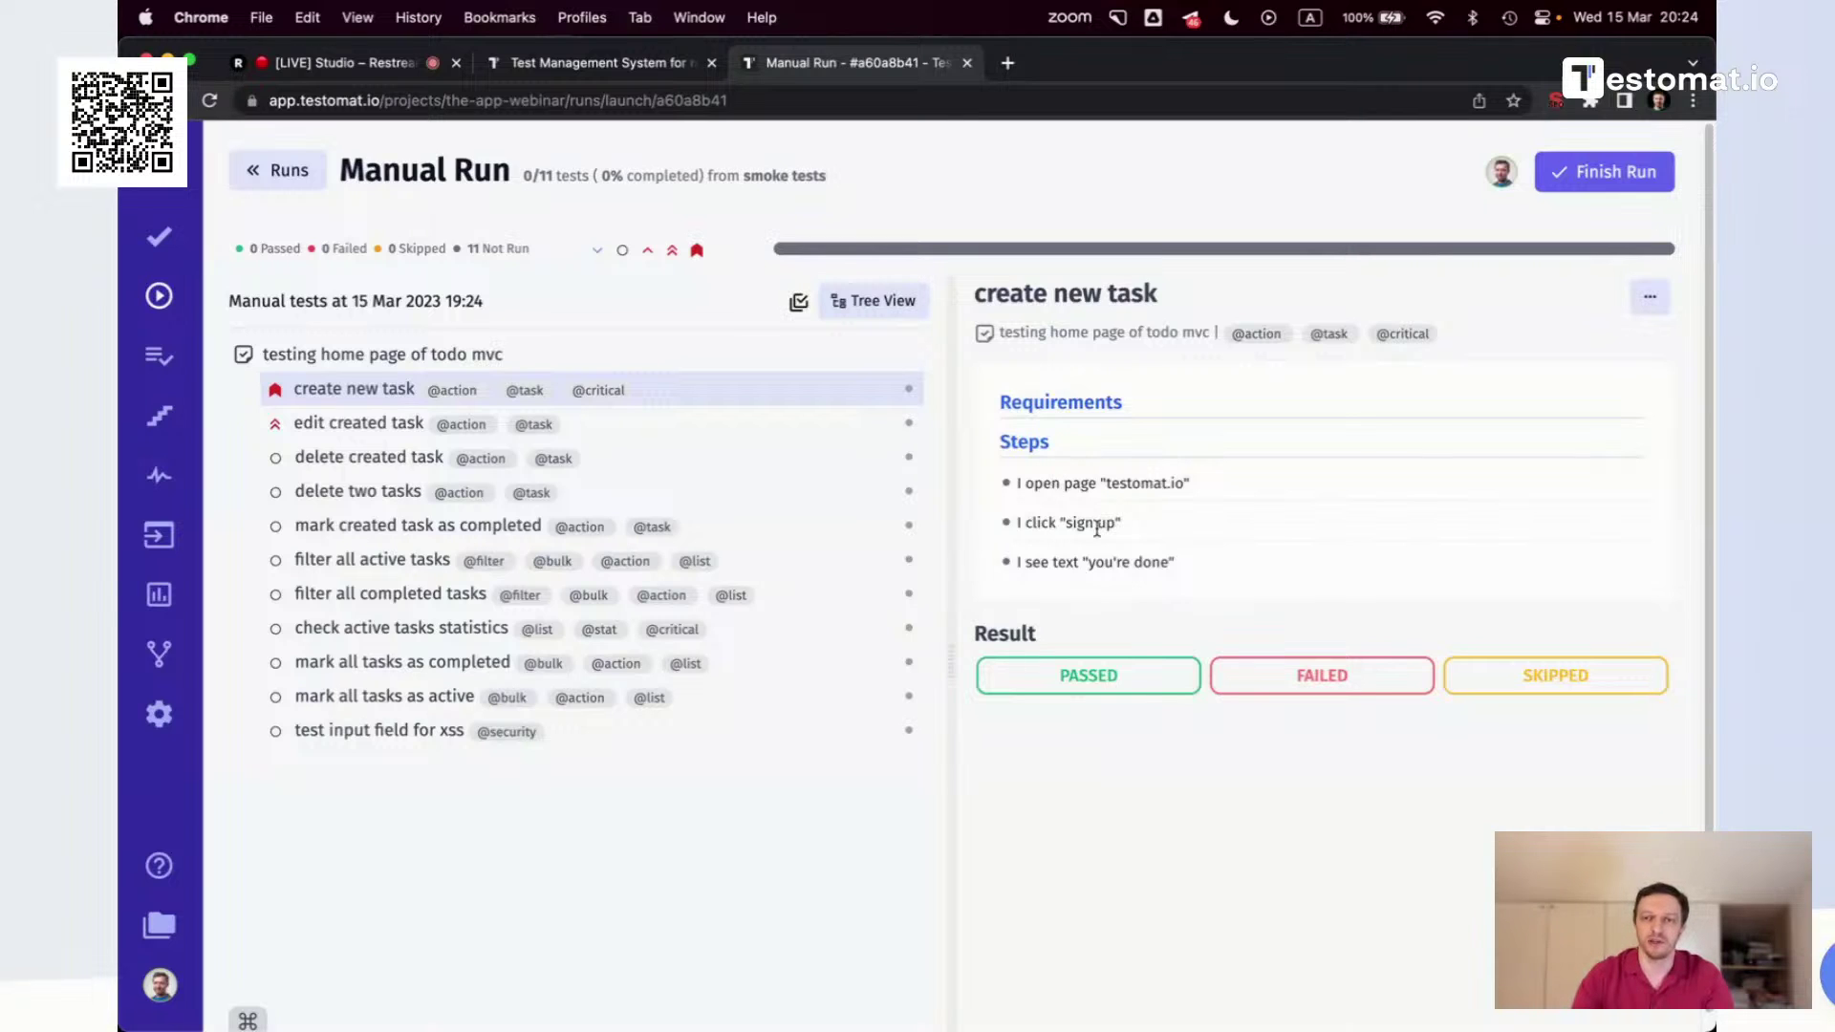
click(1139, 686)
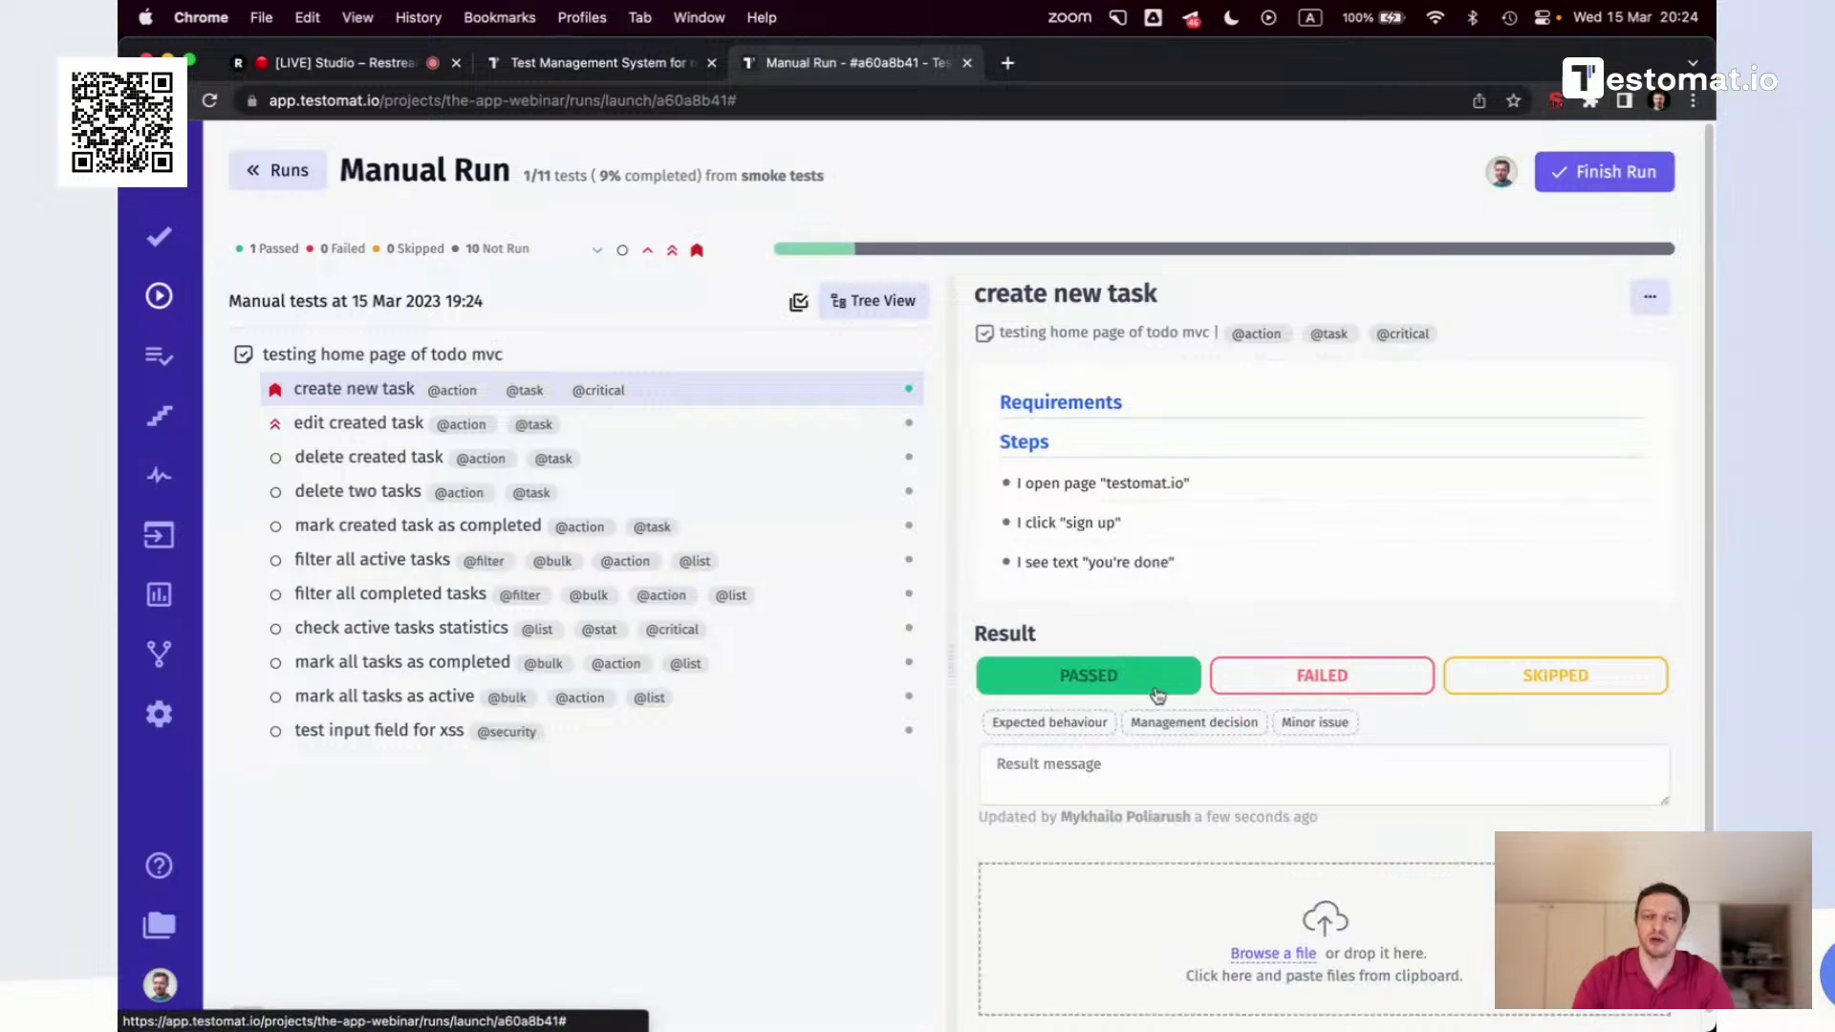
click(1159, 783)
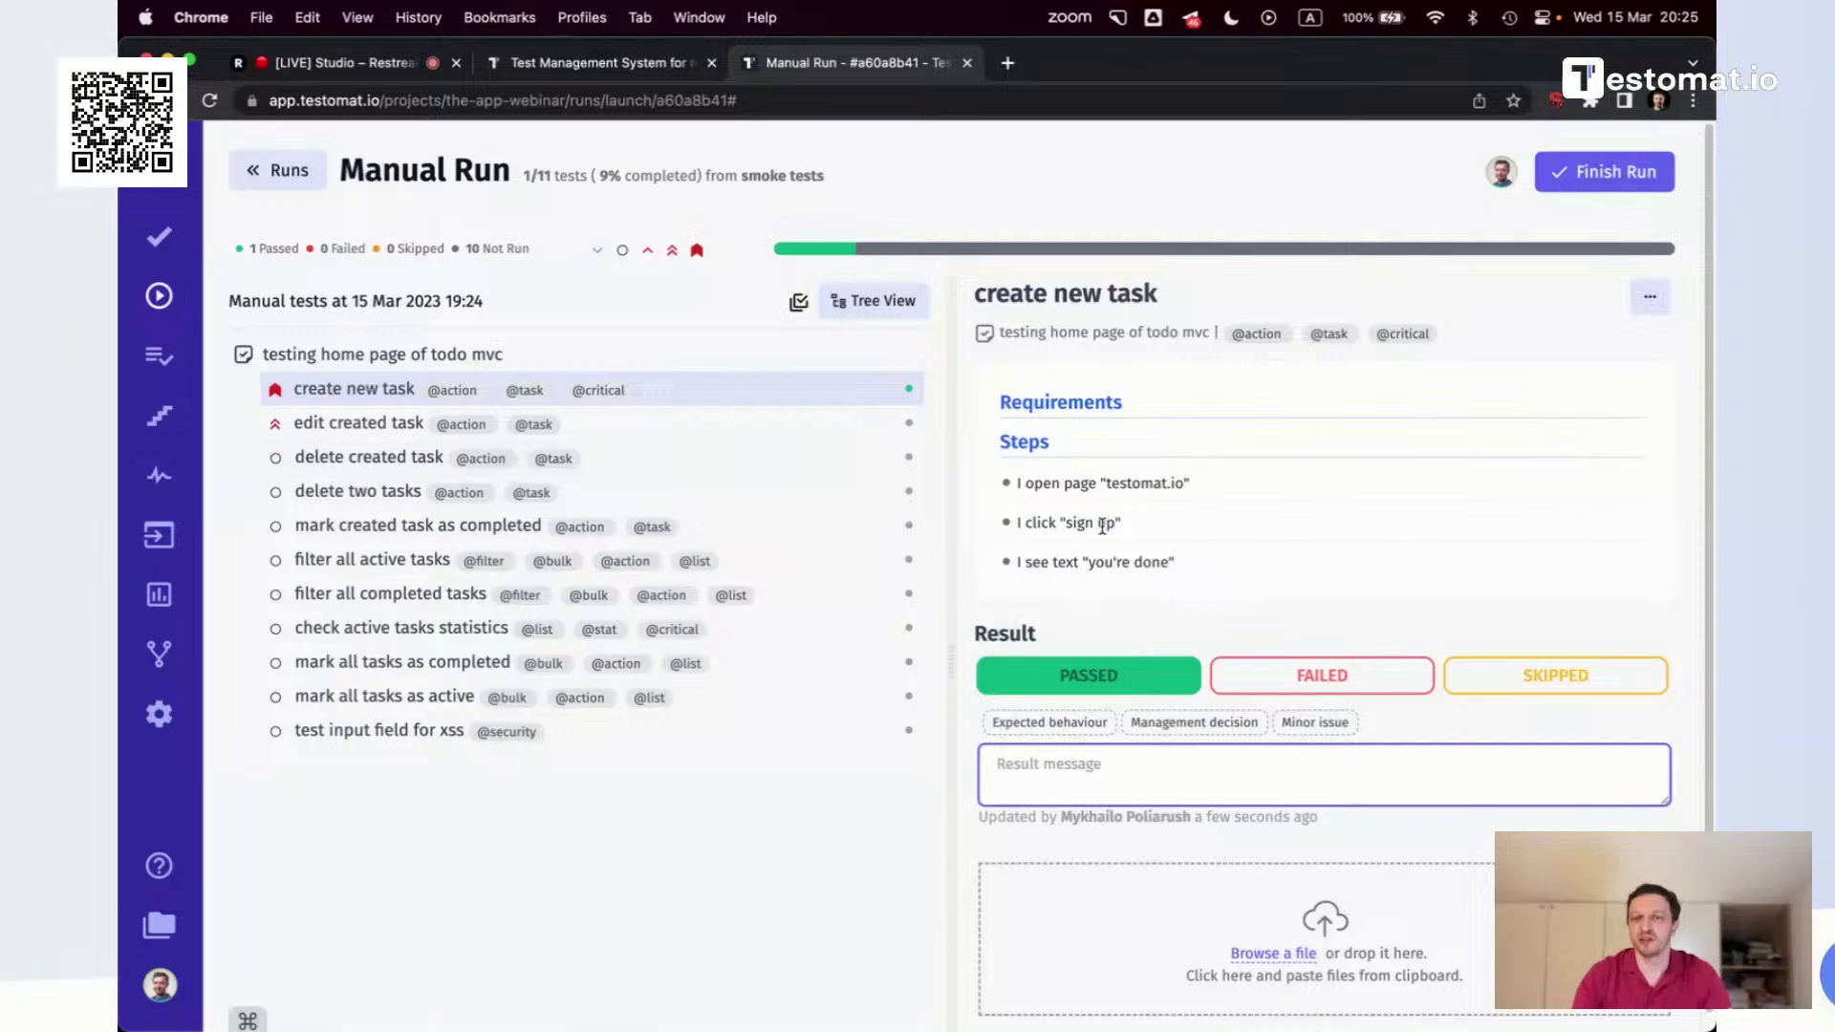
In "edit created task", mark the "Open application" and "Add regular task name" steps passed, and the unicode and special symbols steps failed
click(772, 428)
scroll(1250, 472, down, 5)
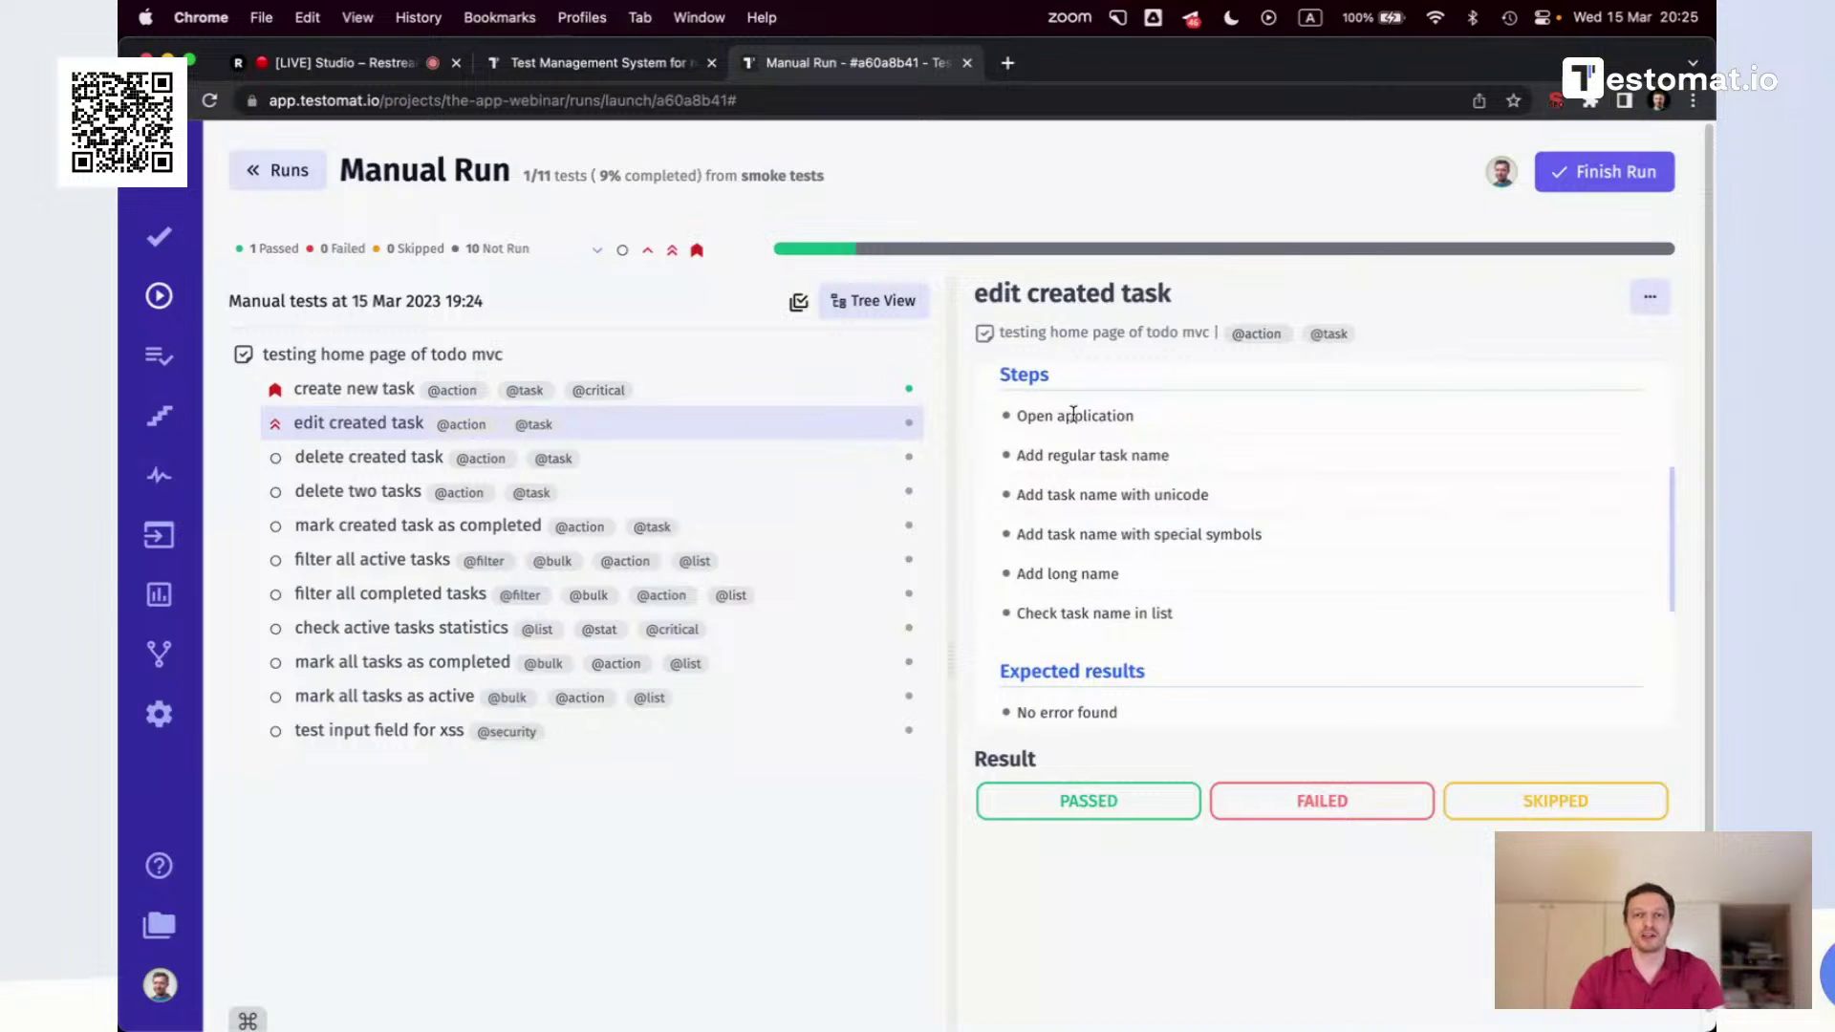
click(1007, 417)
click(1006, 456)
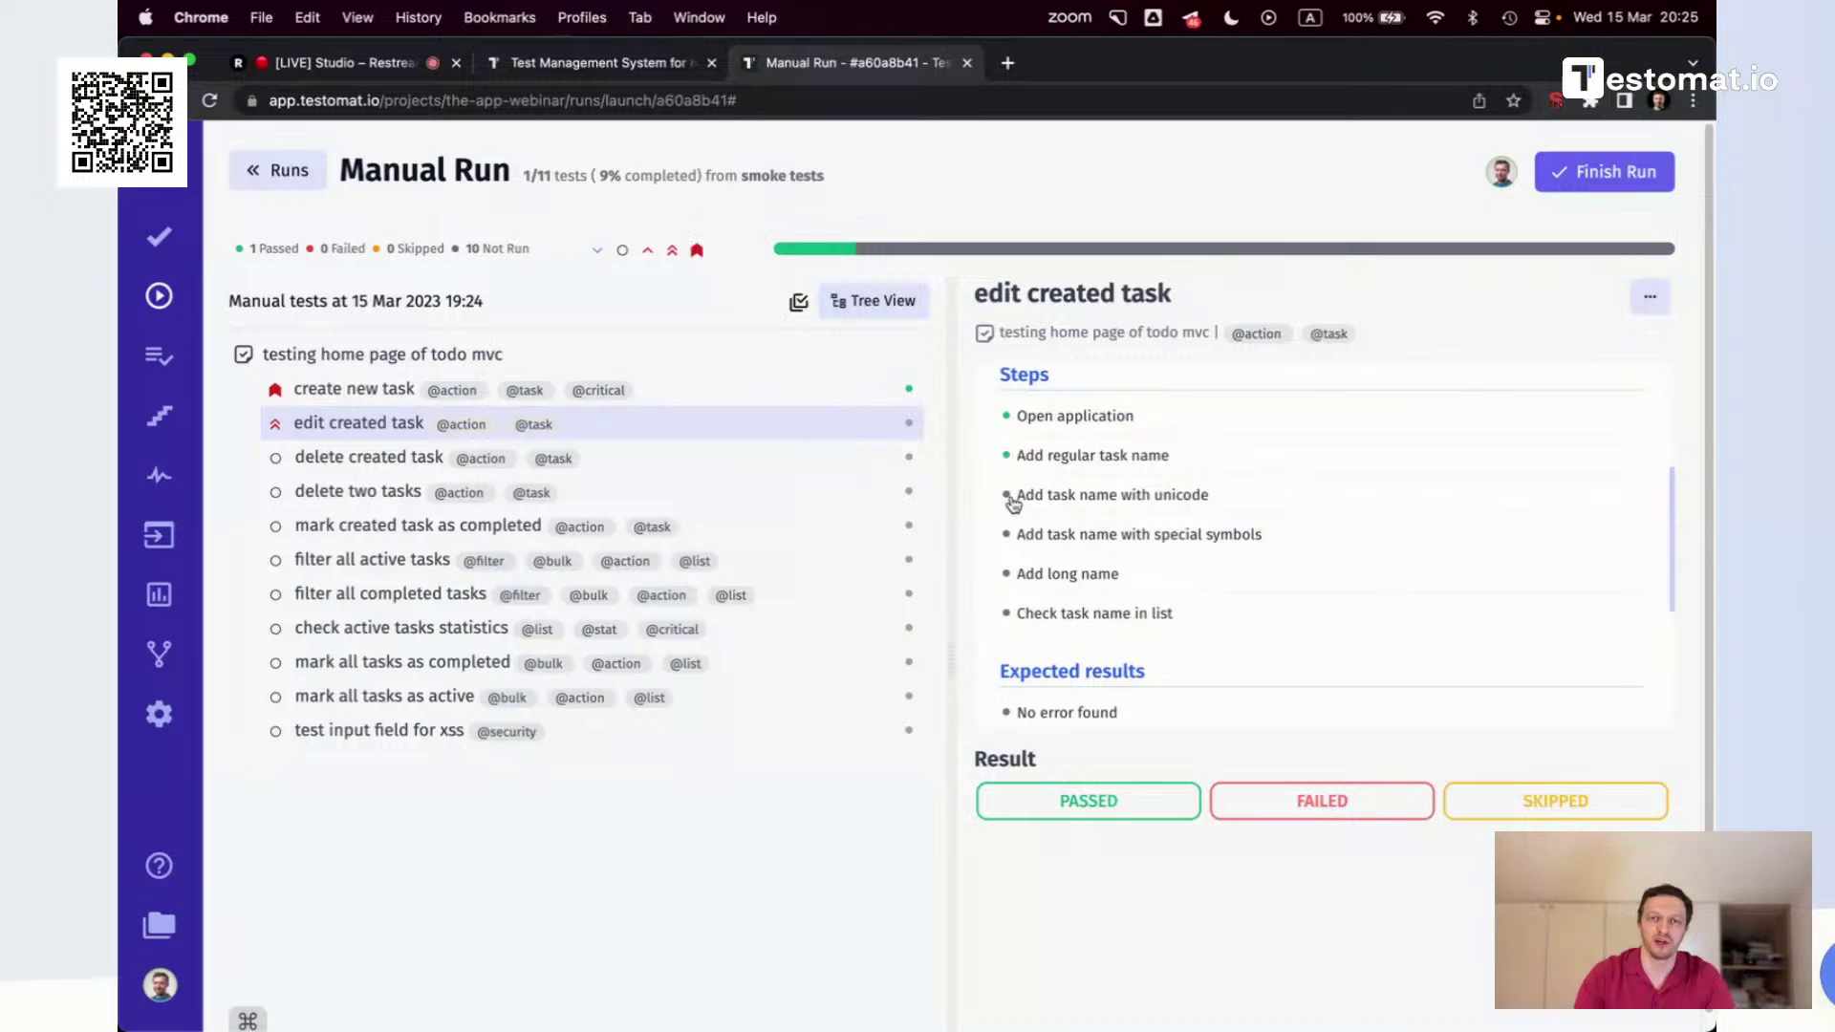
click(1007, 497)
click(1006, 536)
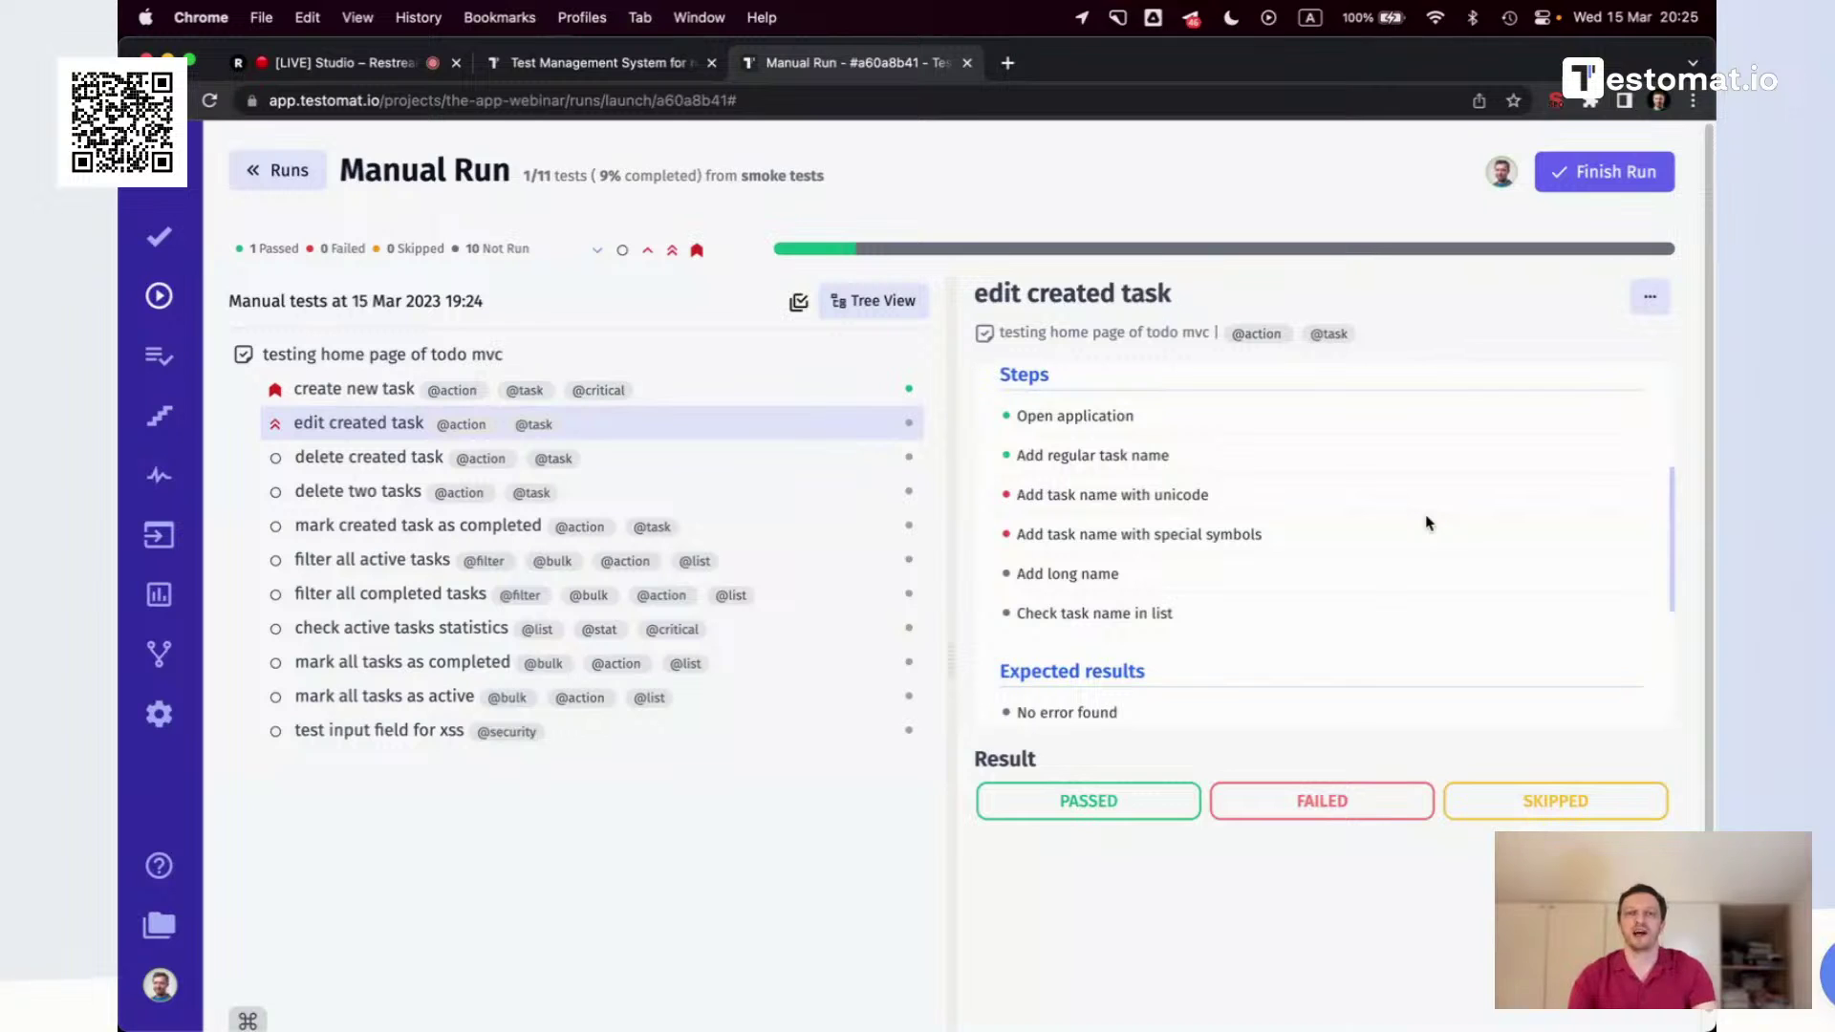
Mark the "edit created task" test as failed with the result message "there are some error on sign up"
click(1315, 801)
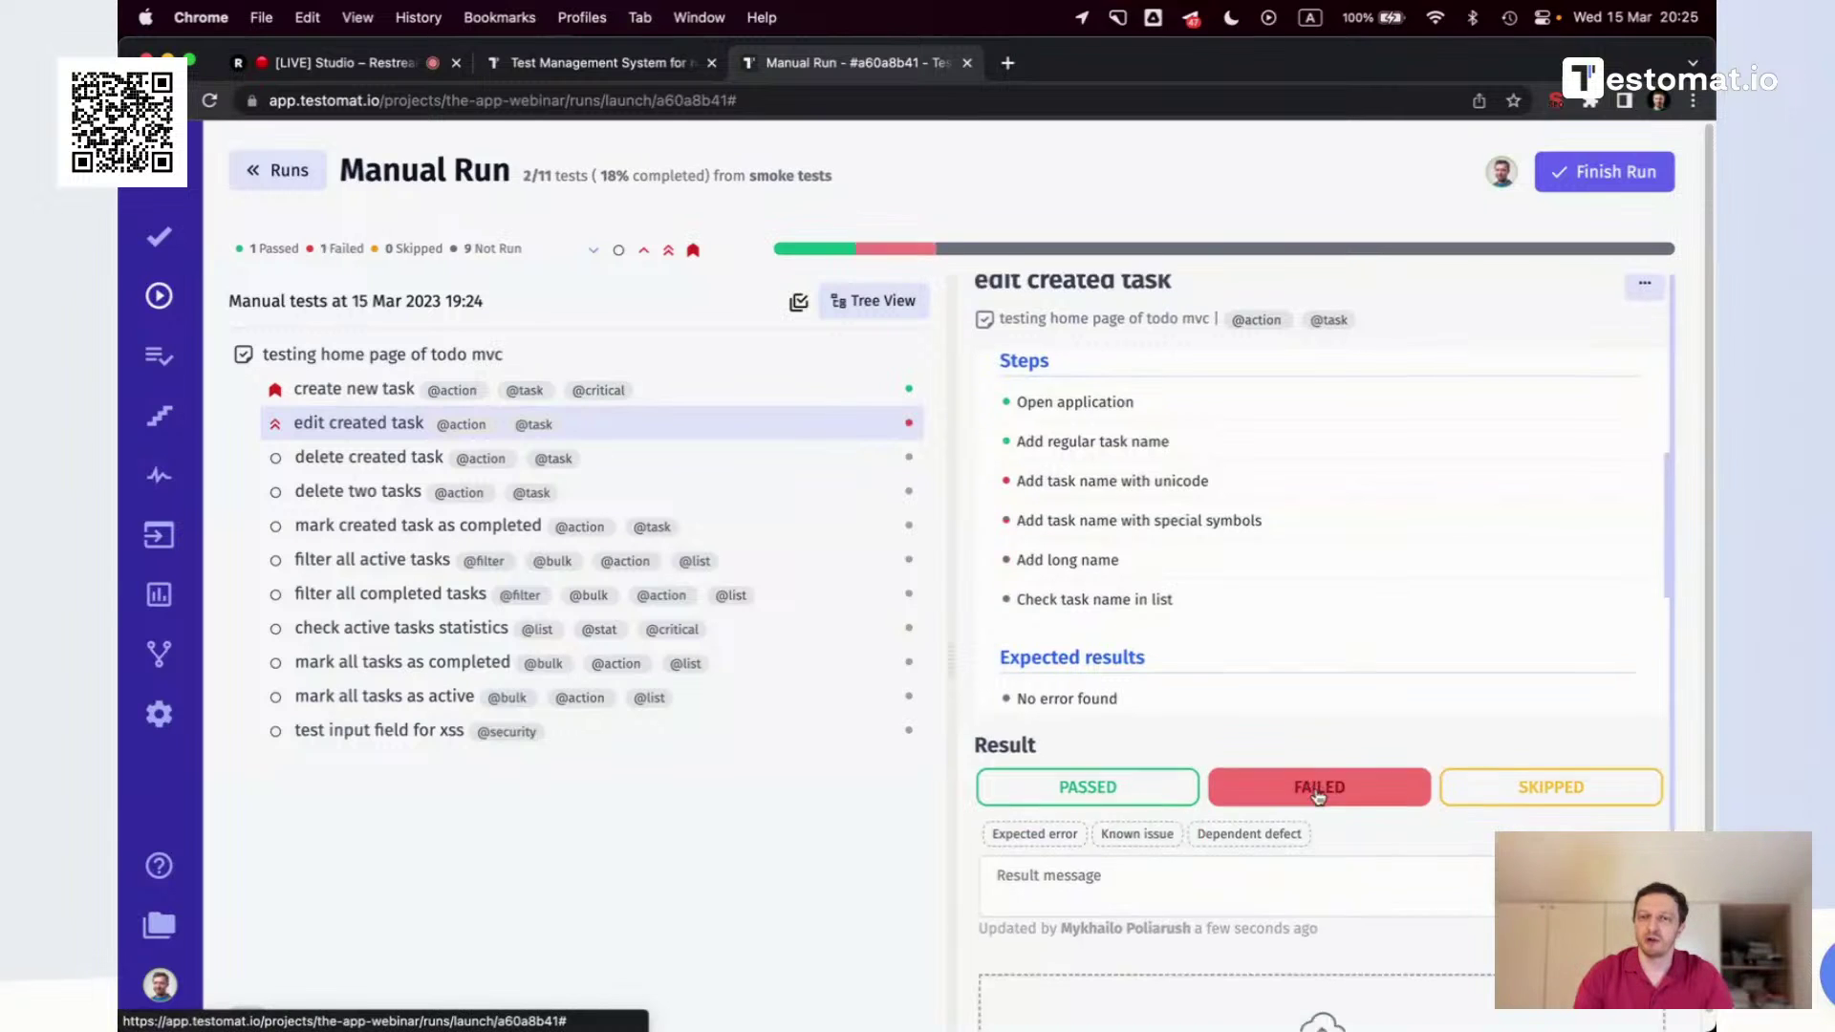
click(1178, 810)
text(there are some err)
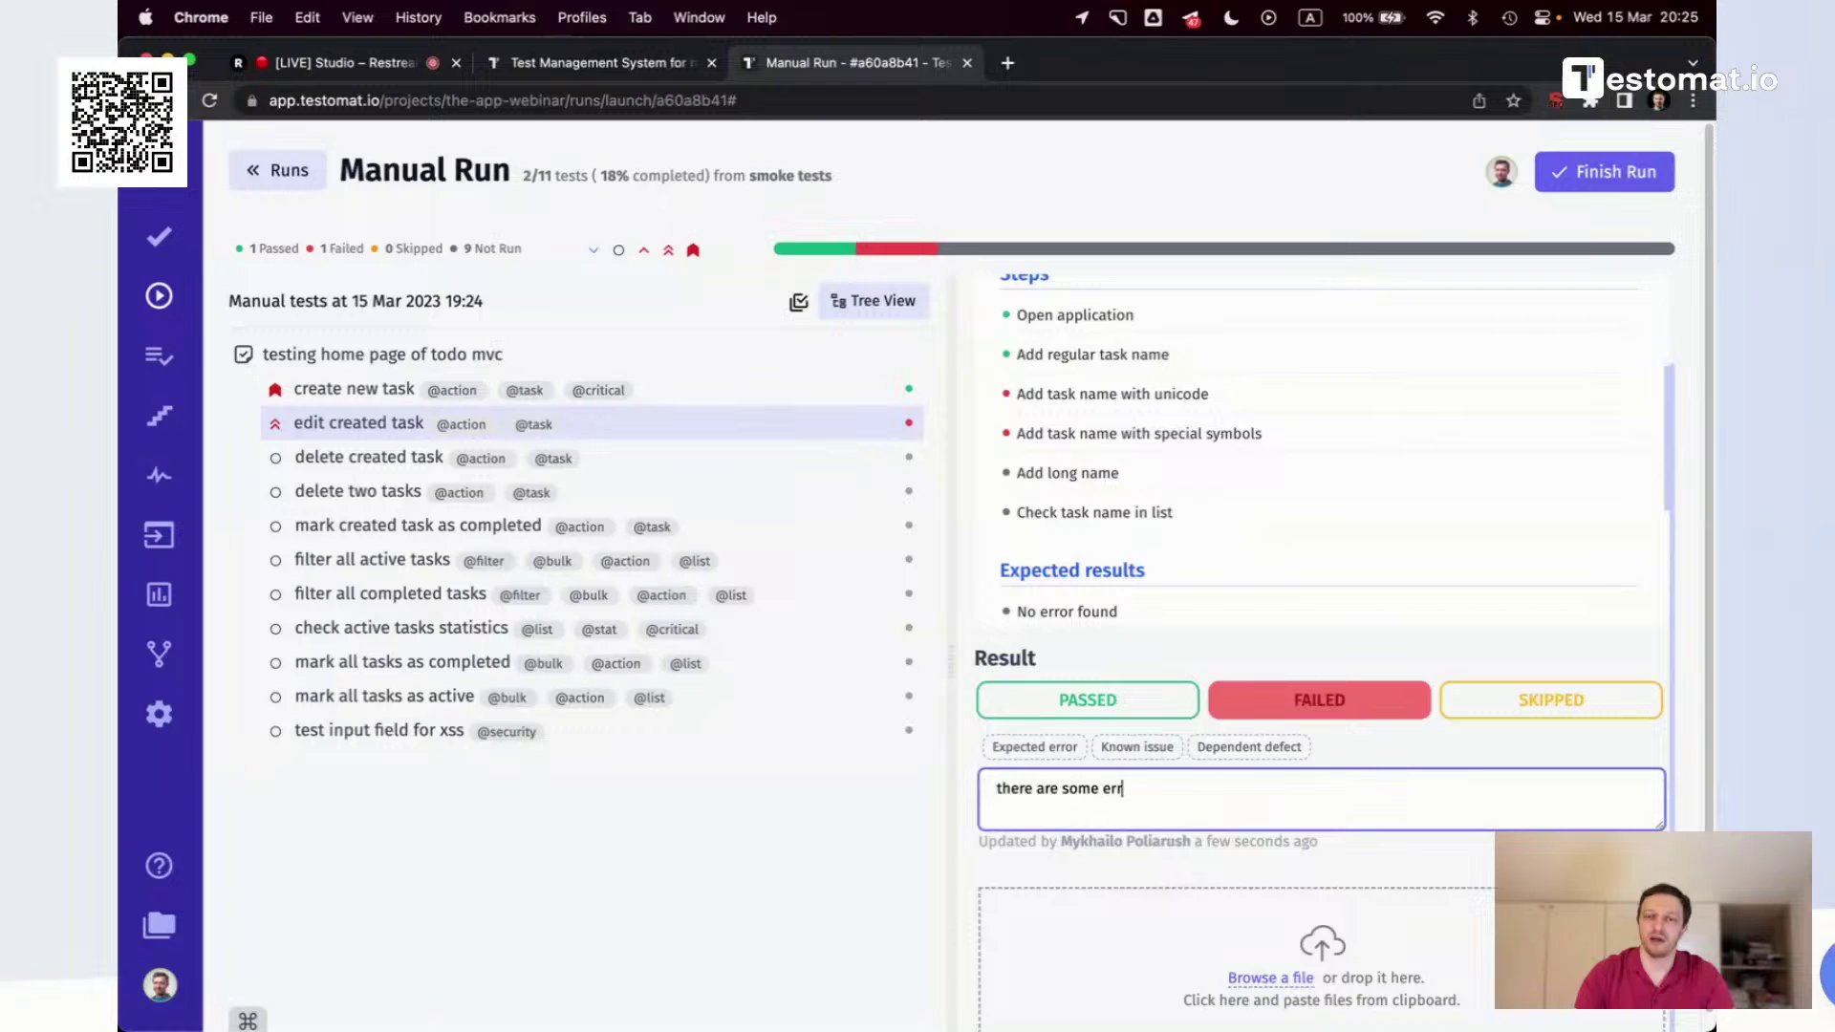
text(or on sign up)
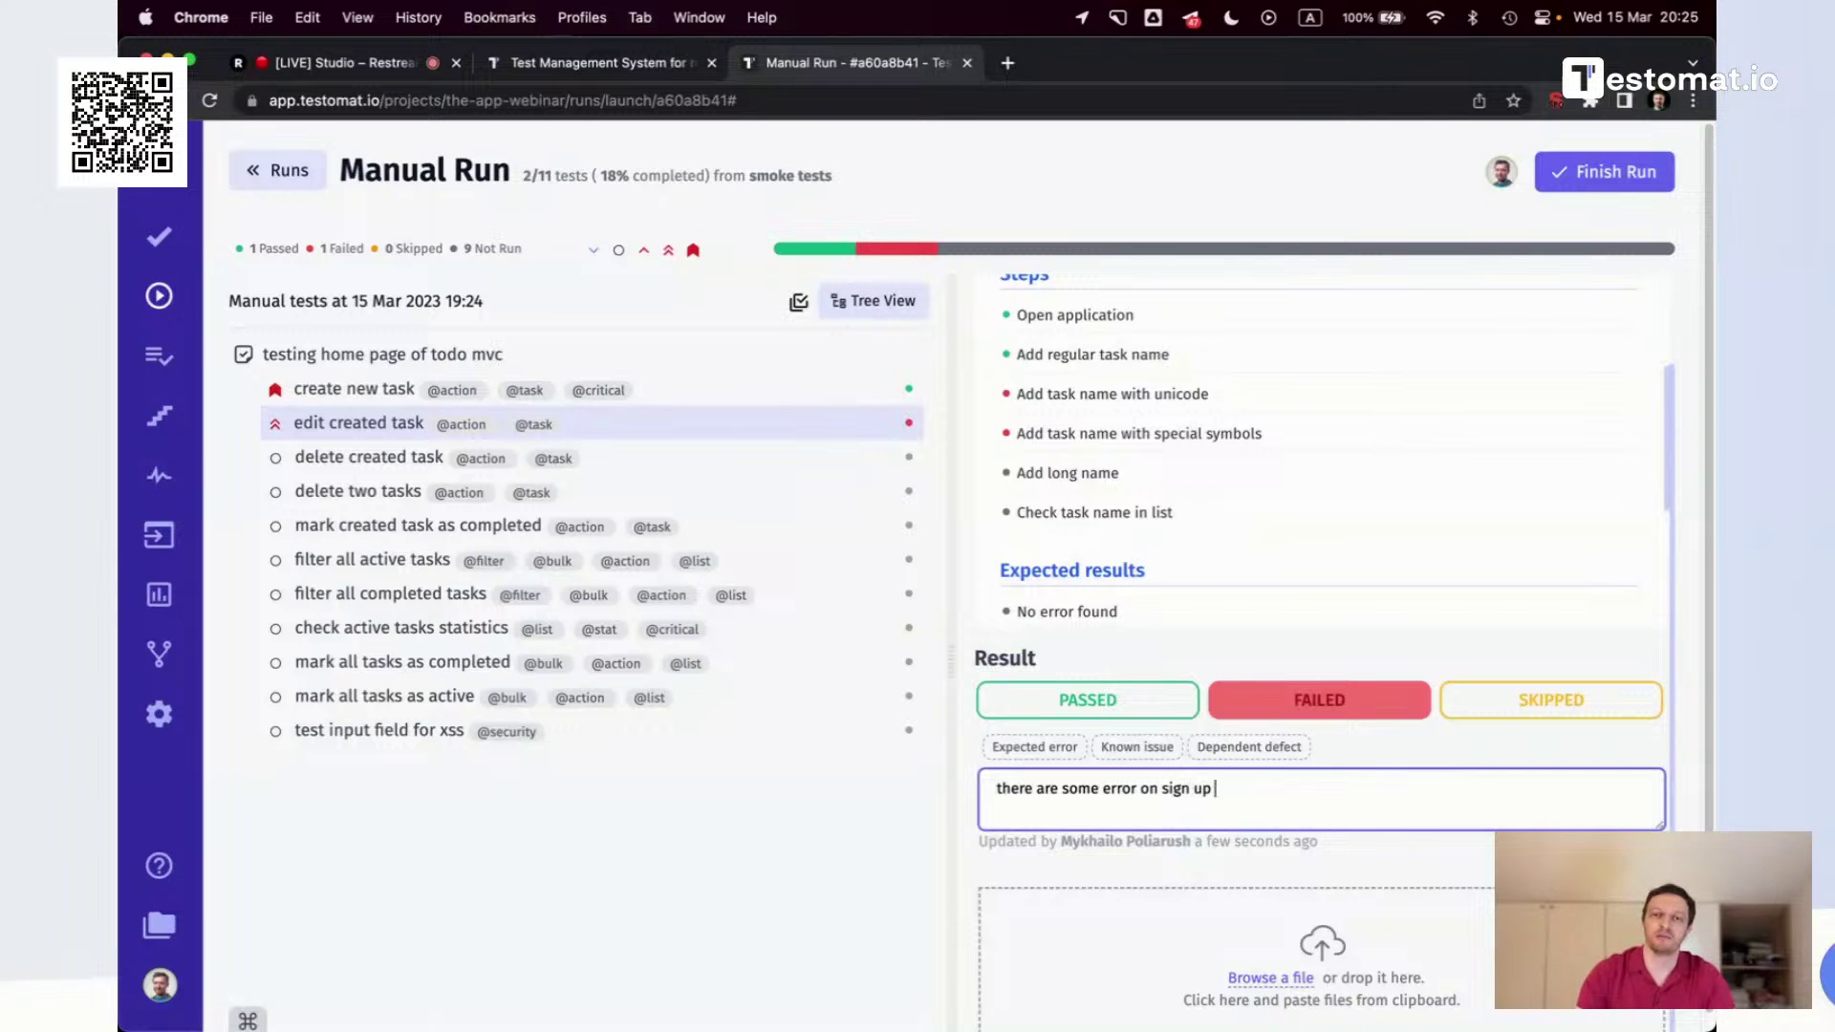
Capture a screenshot of the testomat.io home page and attach it to the "edit created task" result
click(611, 63)
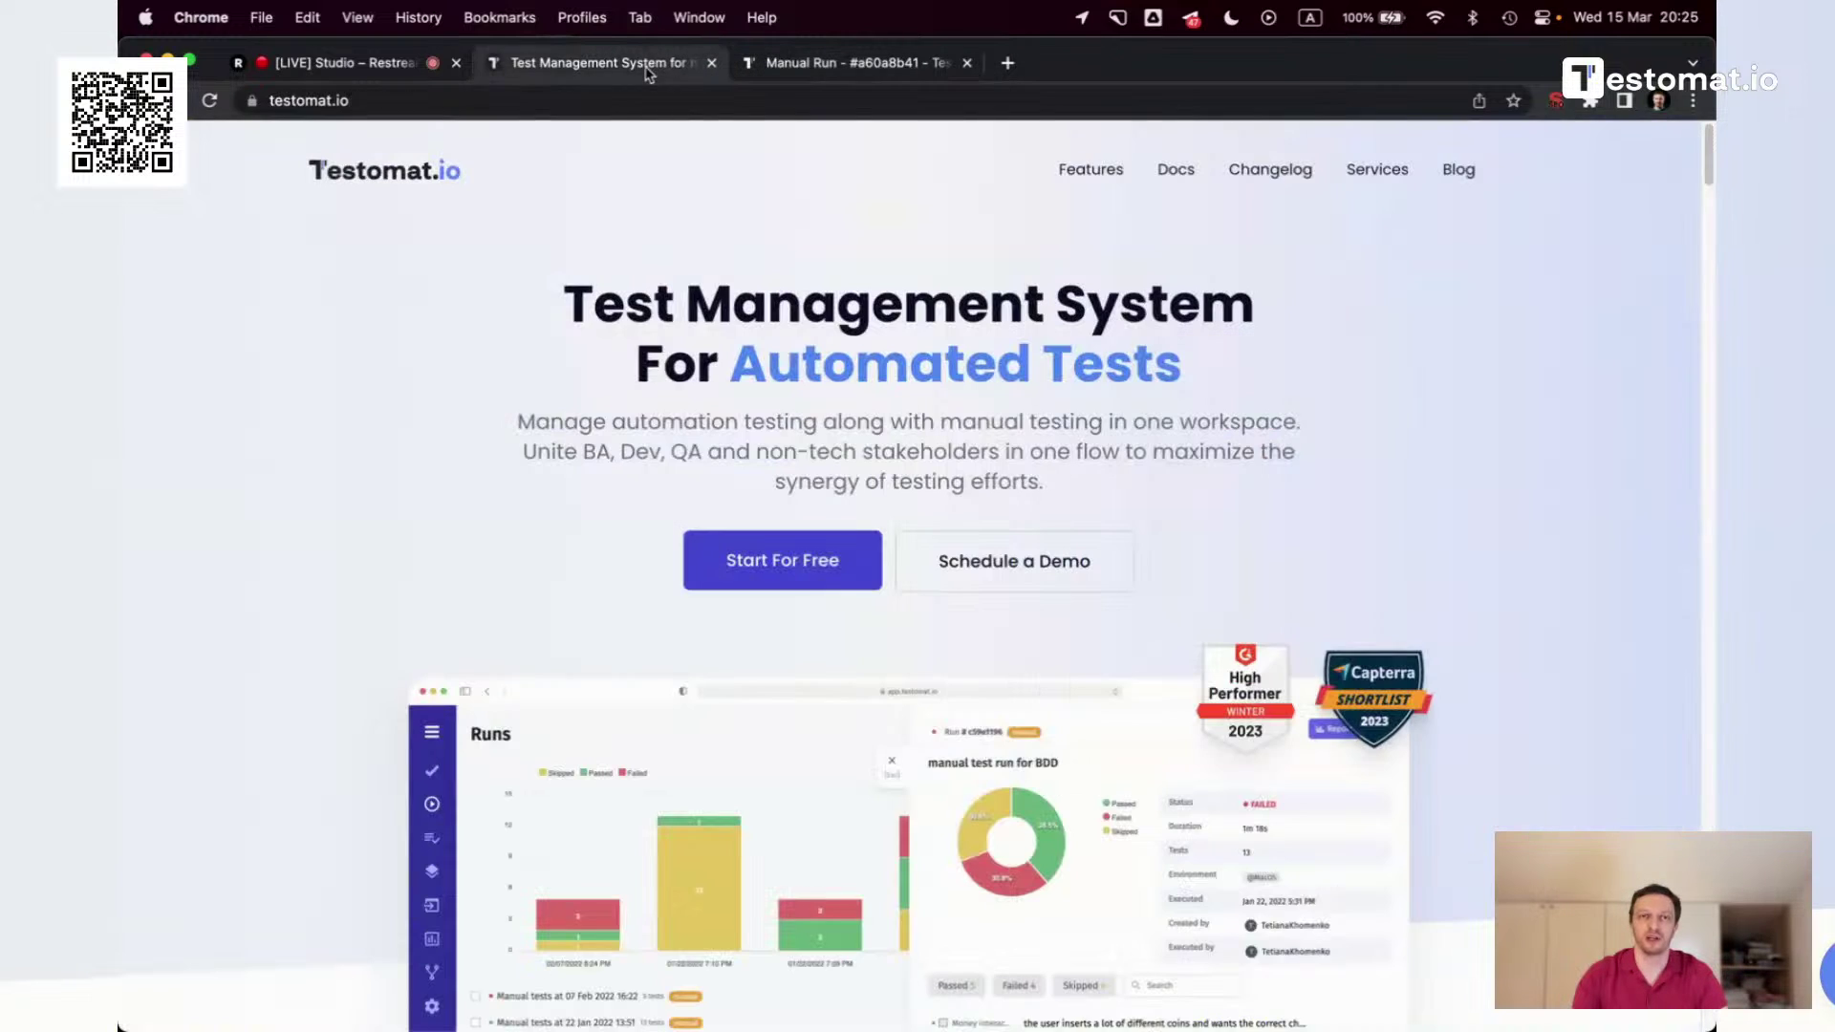
key(super+shift+4)
drag(267, 140, 1577, 923)
click(875, 63)
click(1090, 944)
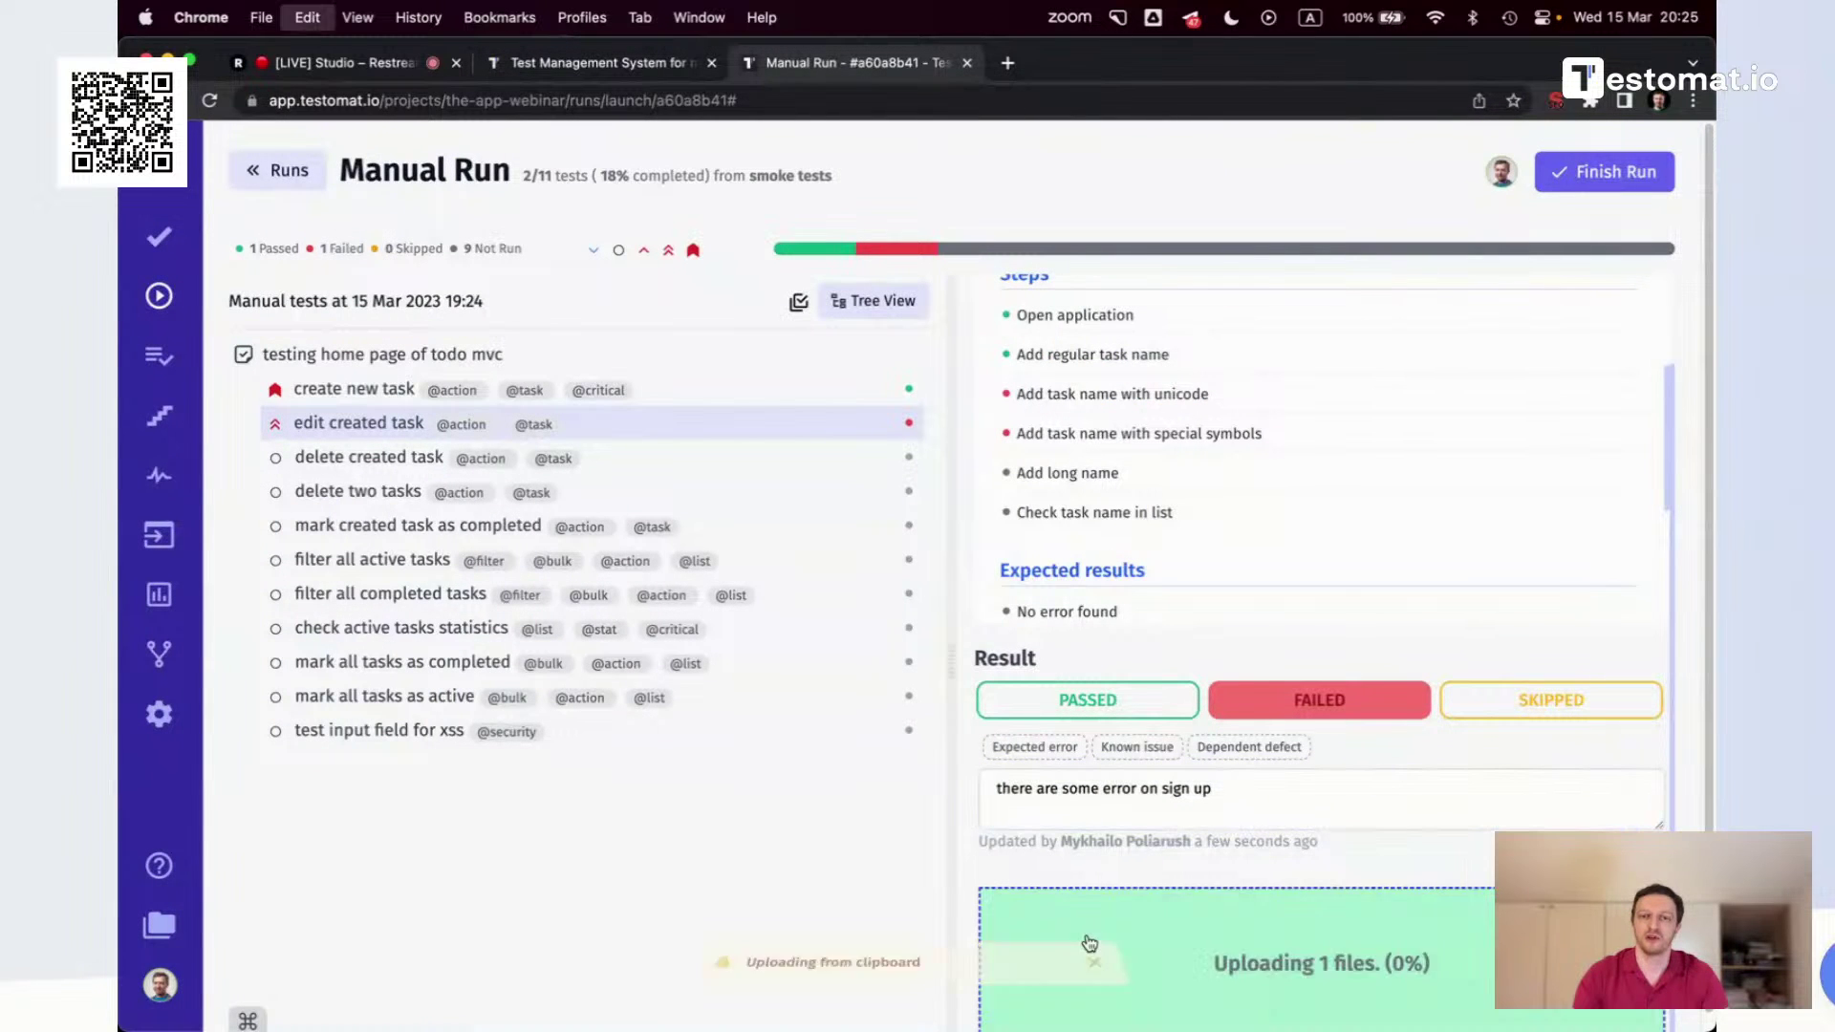
key(super+v)
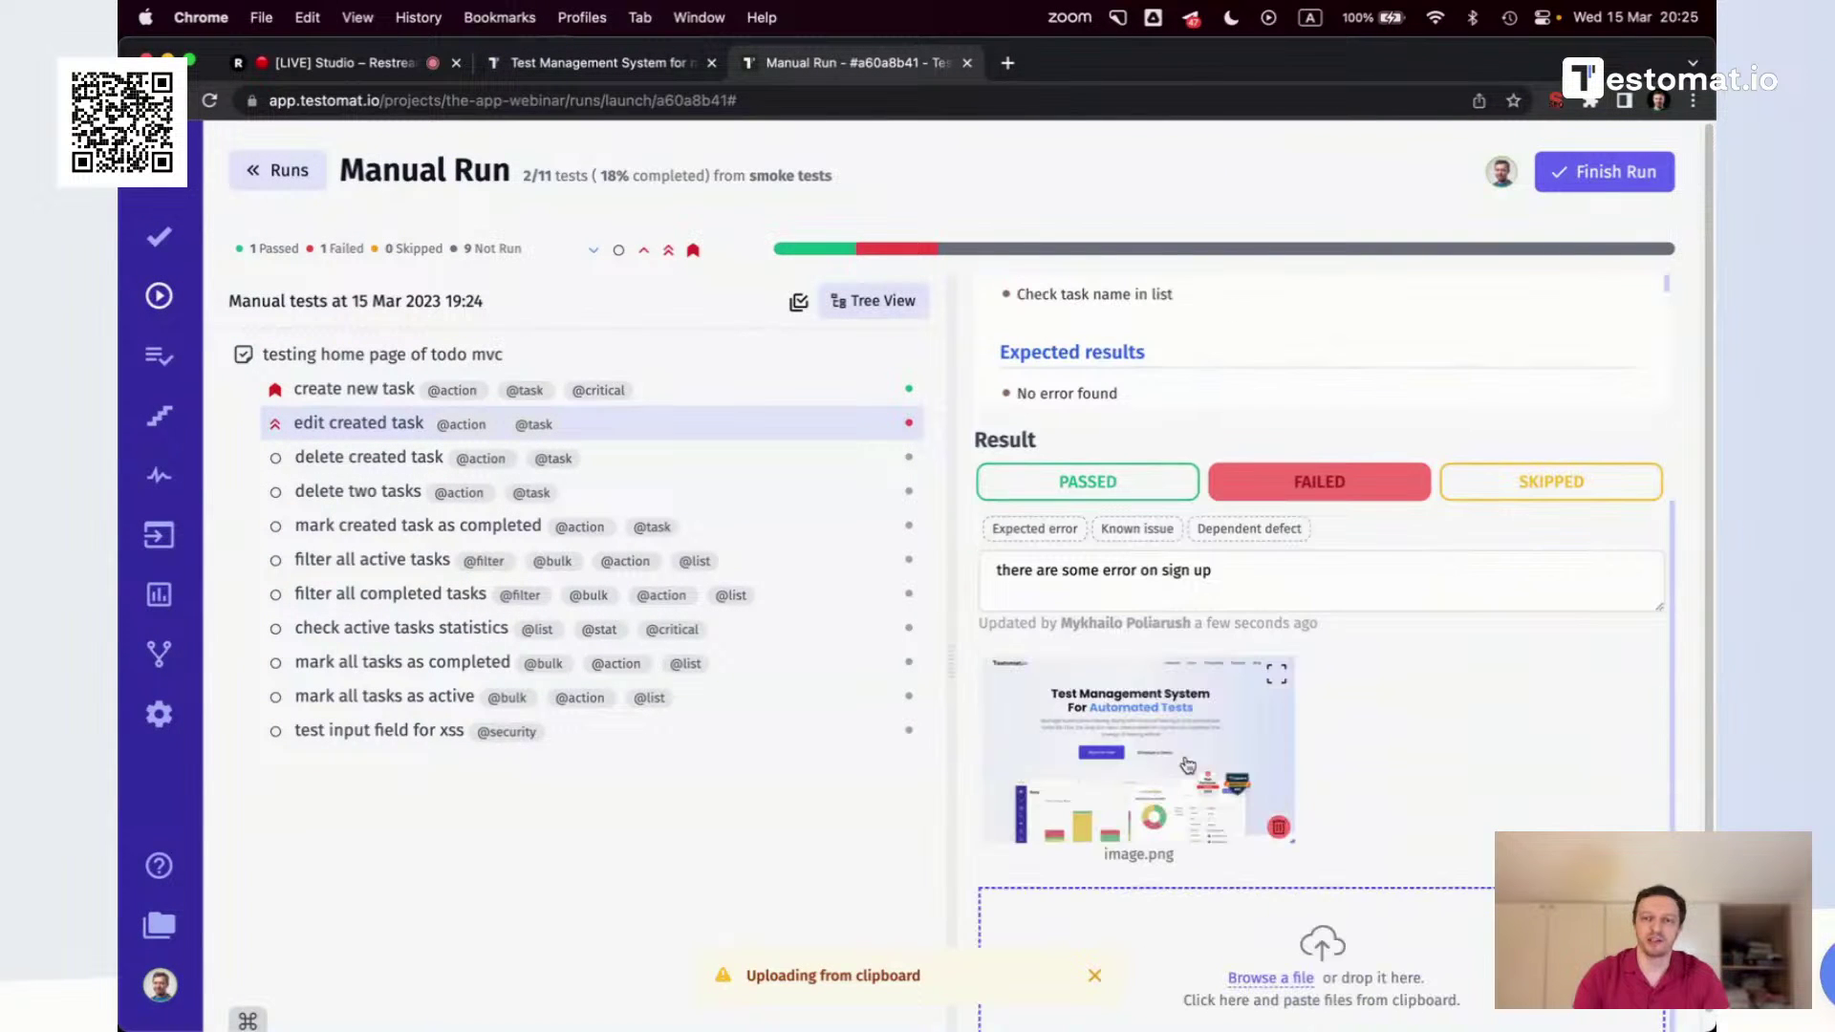
Mark the "delete created task" test as skipped and open the "delete two tasks" test
click(843, 453)
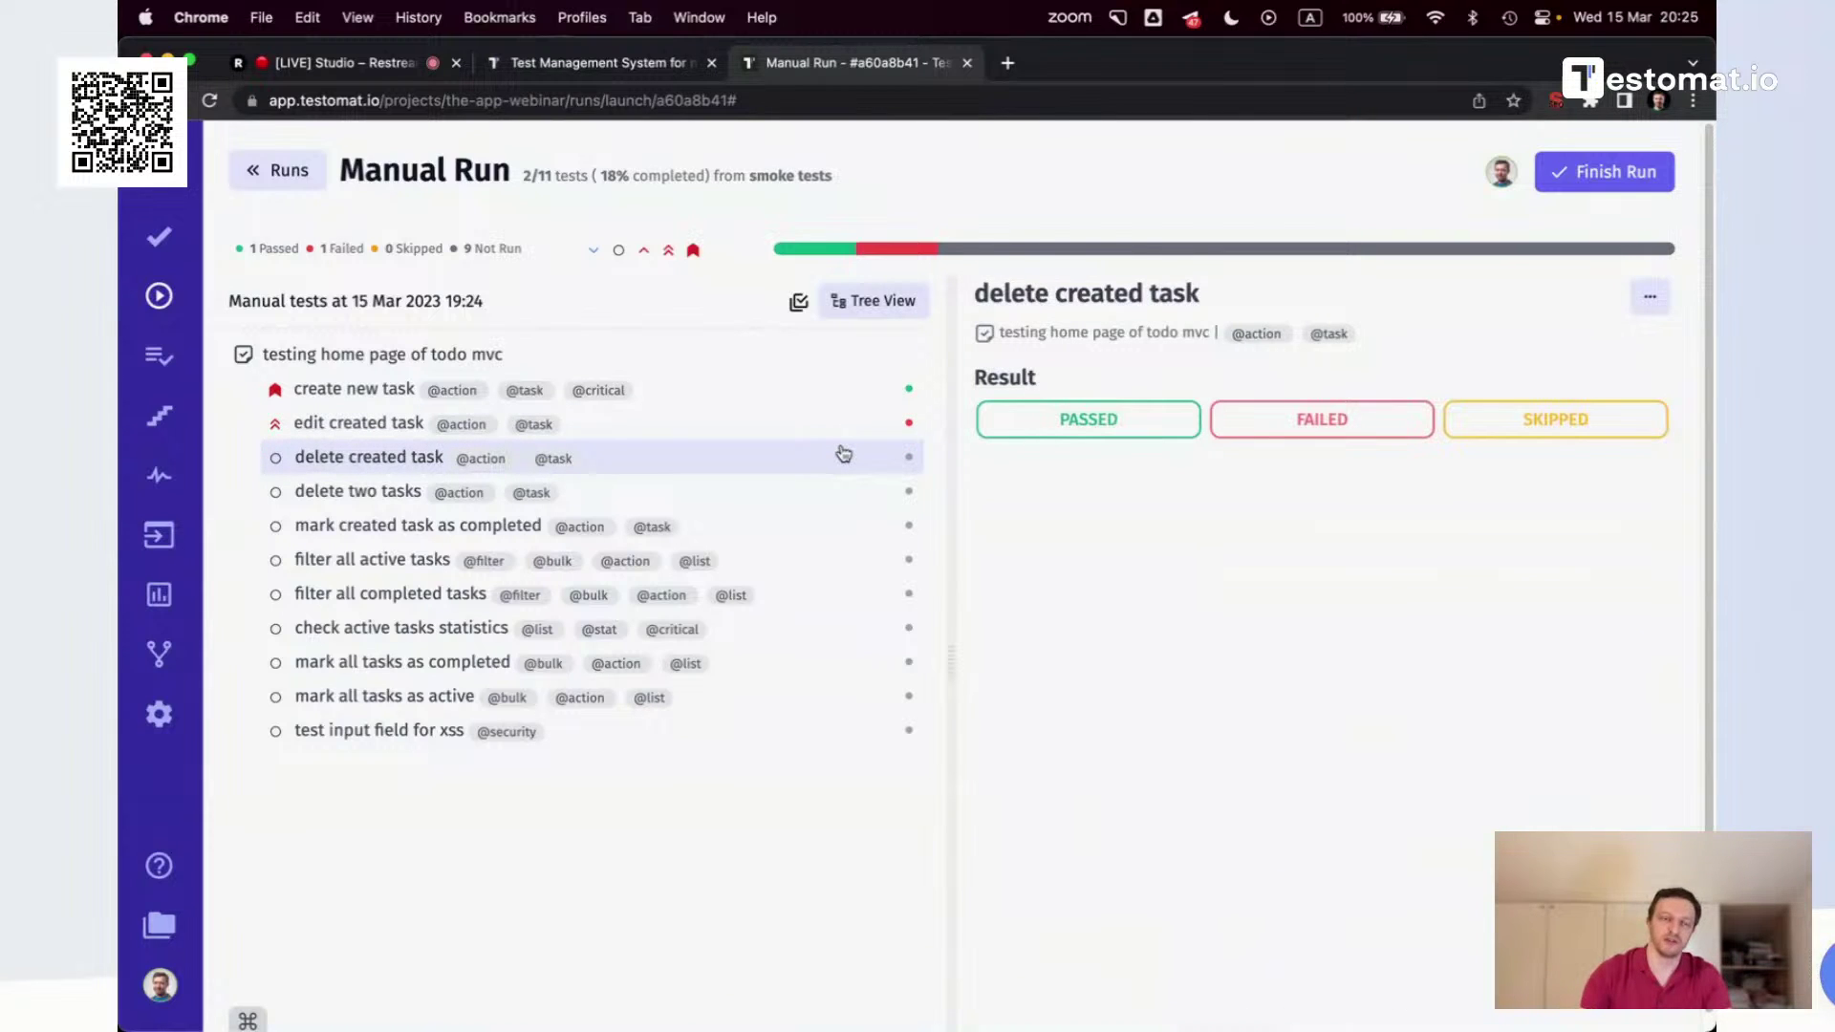
click(1596, 422)
click(771, 494)
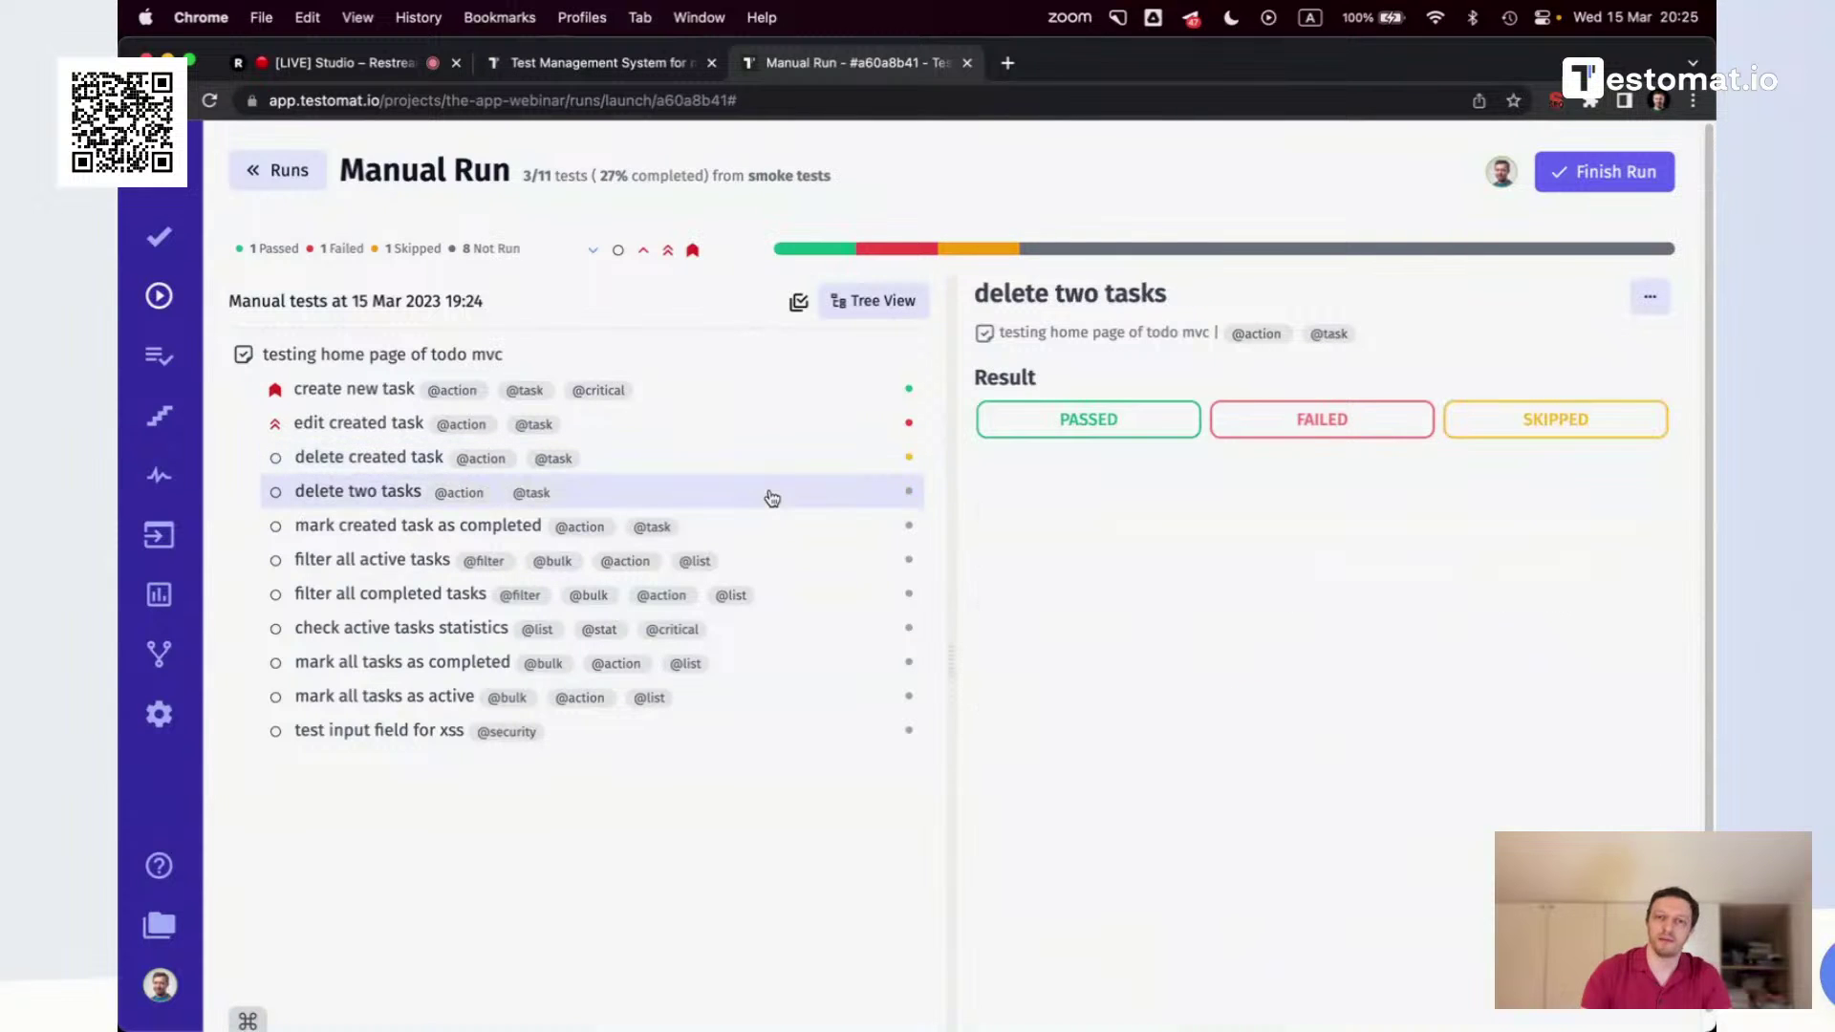
View the reference of keyboard shortcuts for manual runs and close it
click(254, 1020)
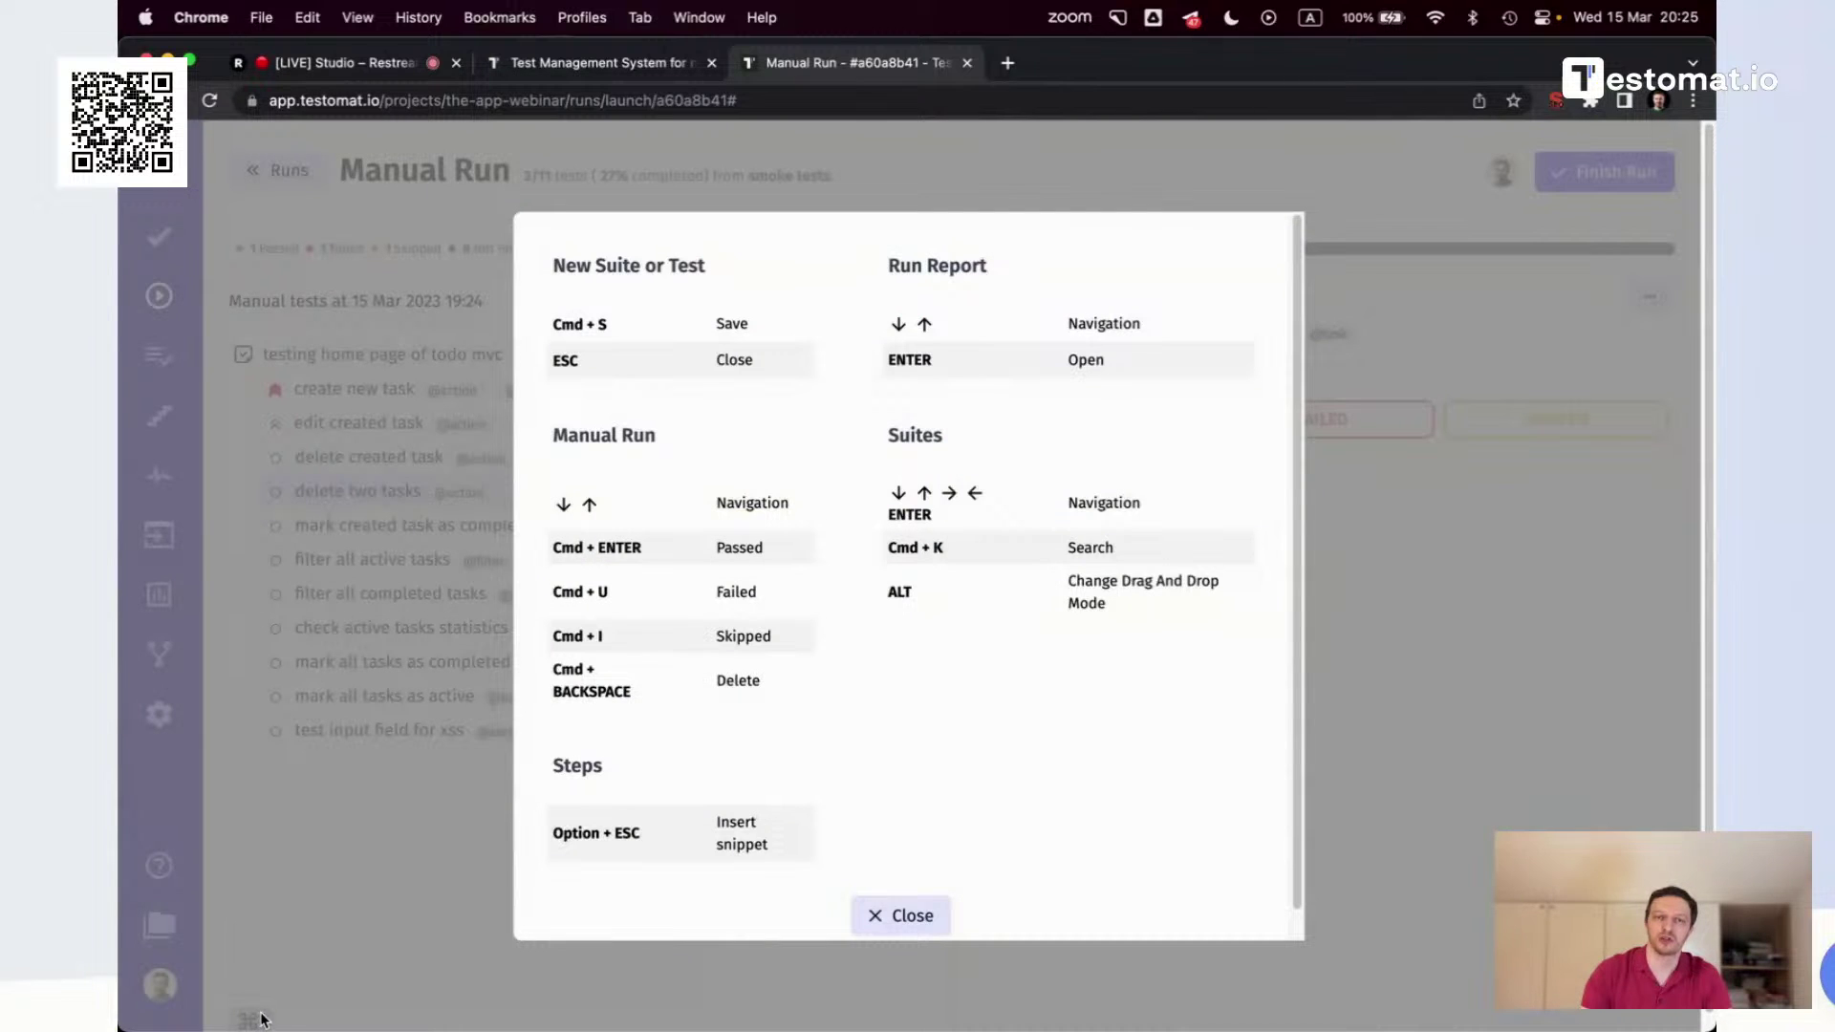
click(935, 932)
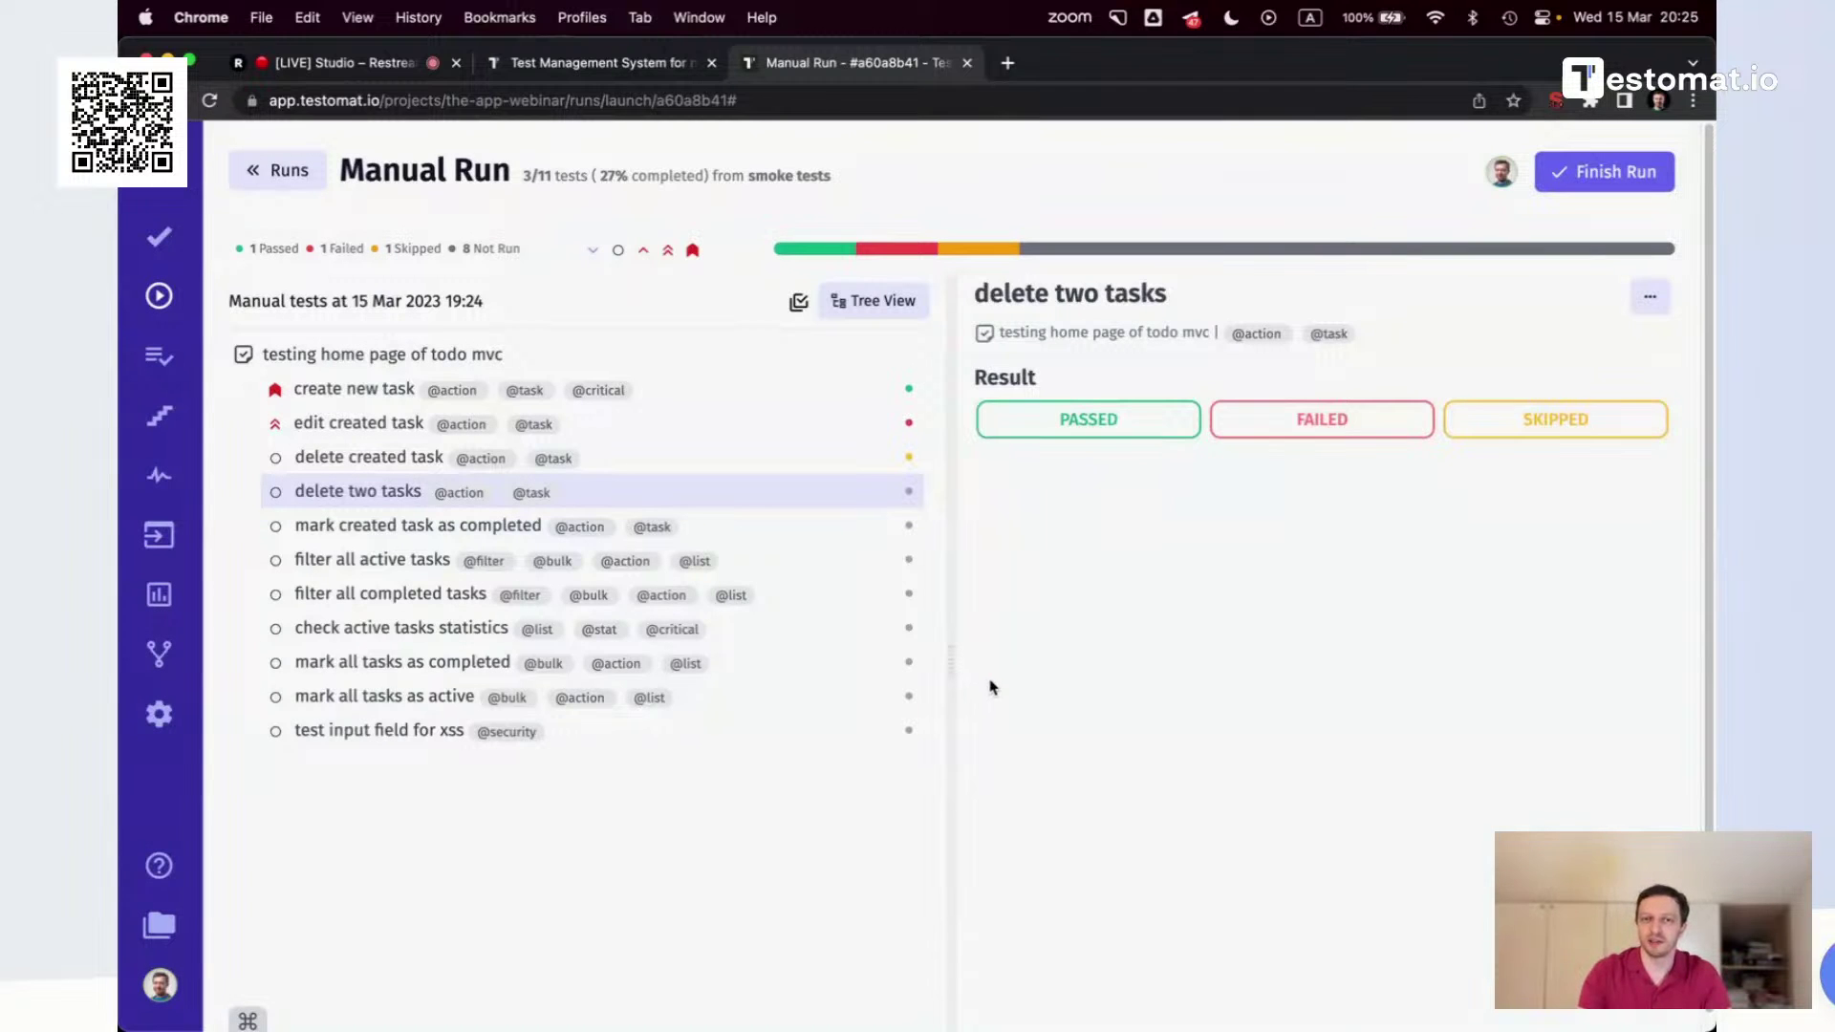
Mark "delete two tasks" as failed, "mark created task as completed" as skipped and "filter all active tasks" as passed
key(super+u)
key(super+Down)
key(super+i)
key(super+Down)
key(super+y)
key(super+Down)
Mark "filter all completed tasks" as failed, "check active tasks statistics" as skipped and "mark all tasks as completed" as passed
key(super+u)
key(super+Down)
key(super+i)
key(super+Down)
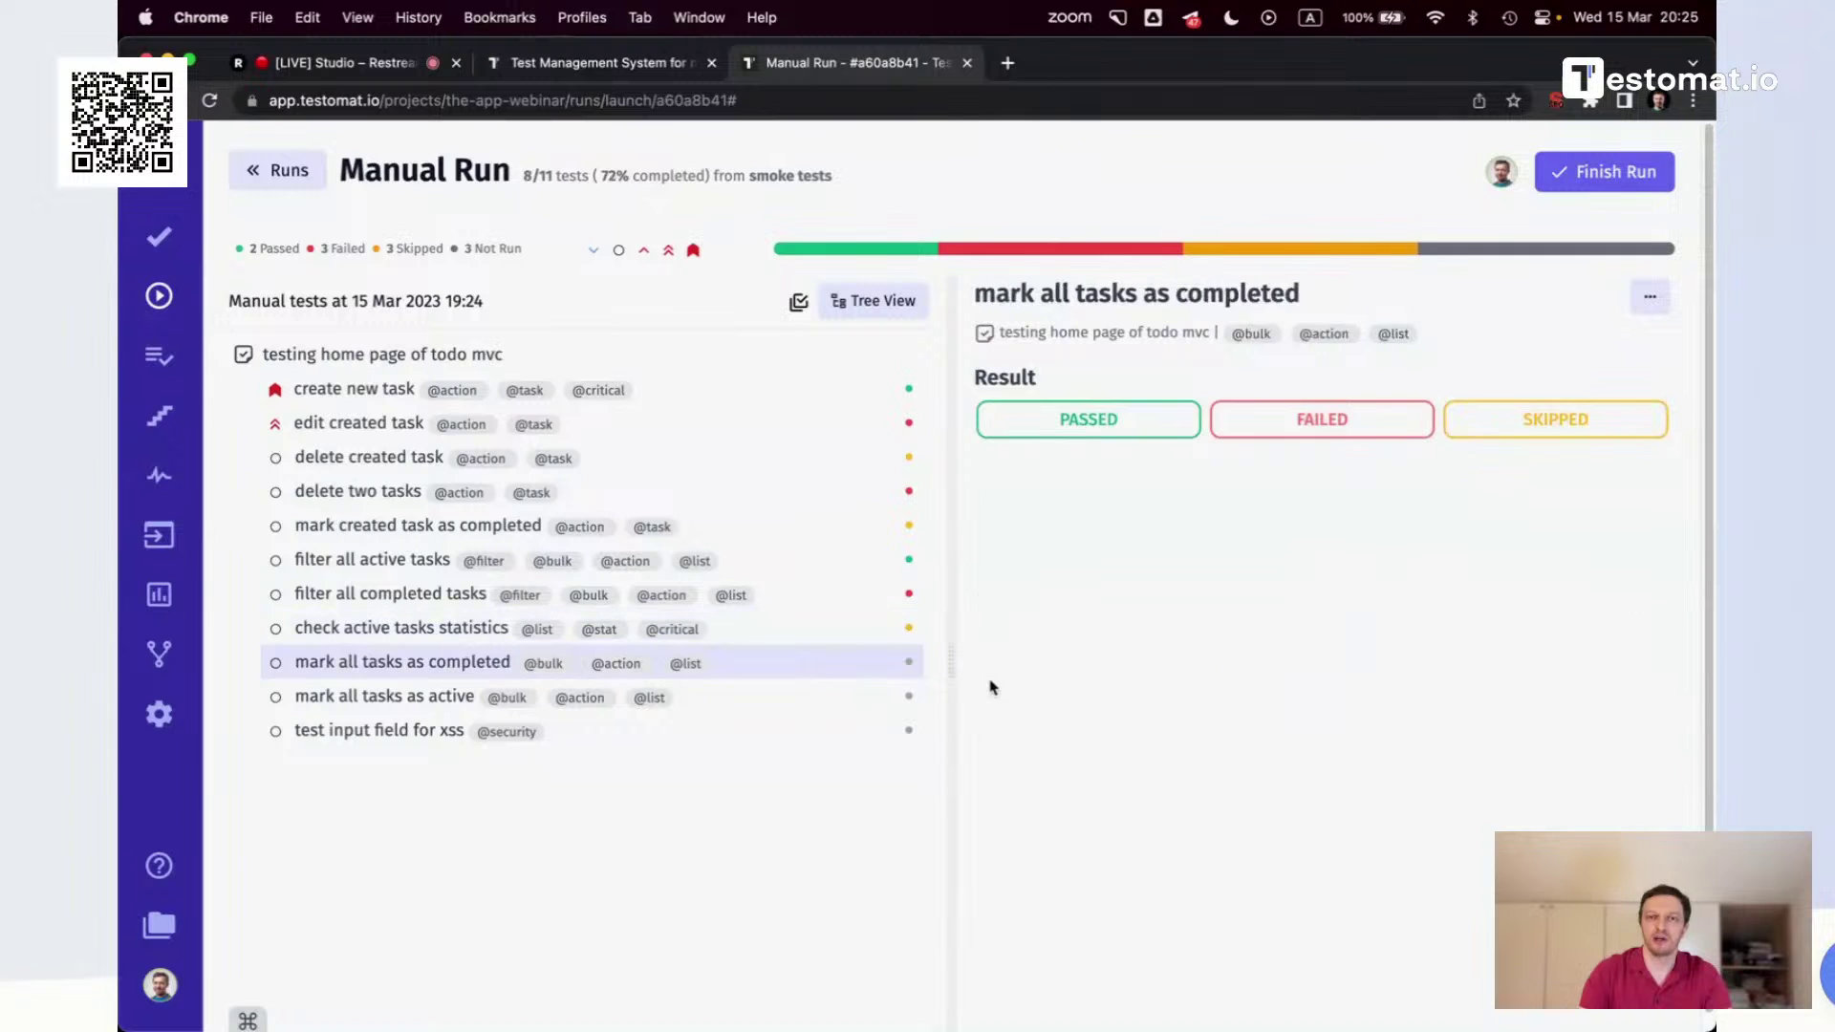
key(super+y)
key(super+Down)
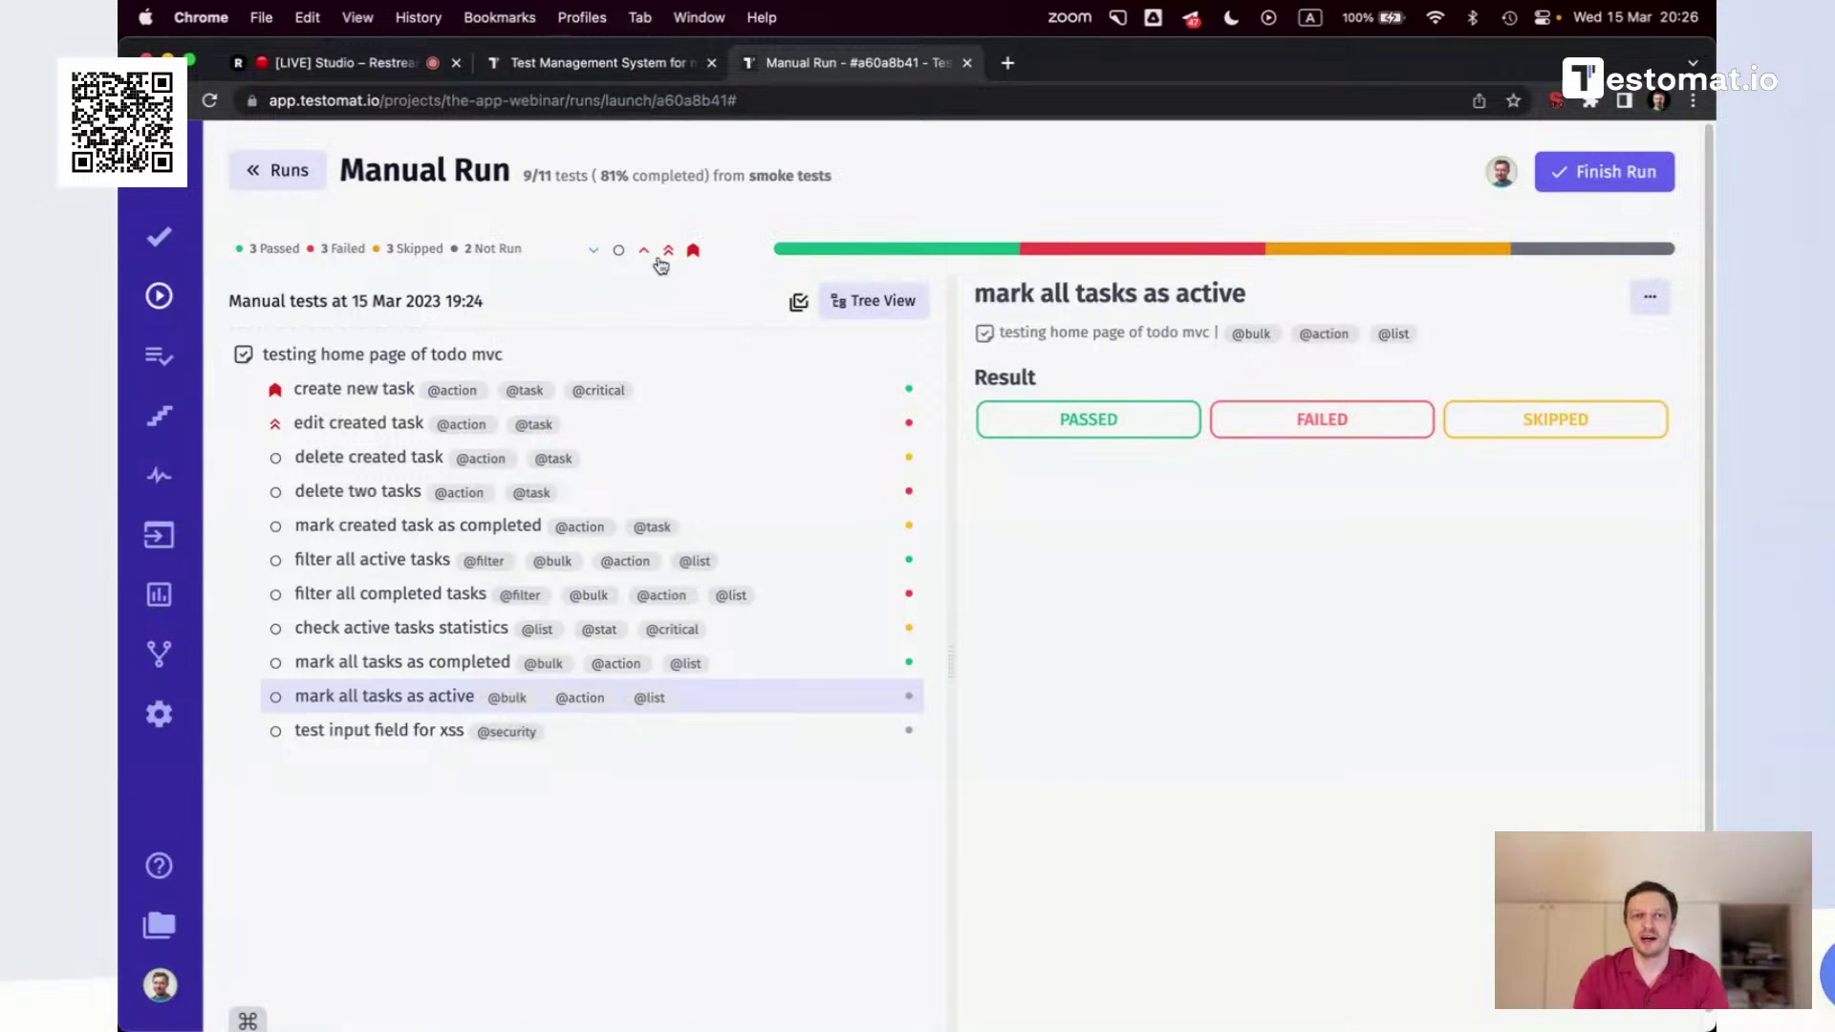
Filter the run's tests by failed status, clear that filter, and filter them by critical priority
click(346, 248)
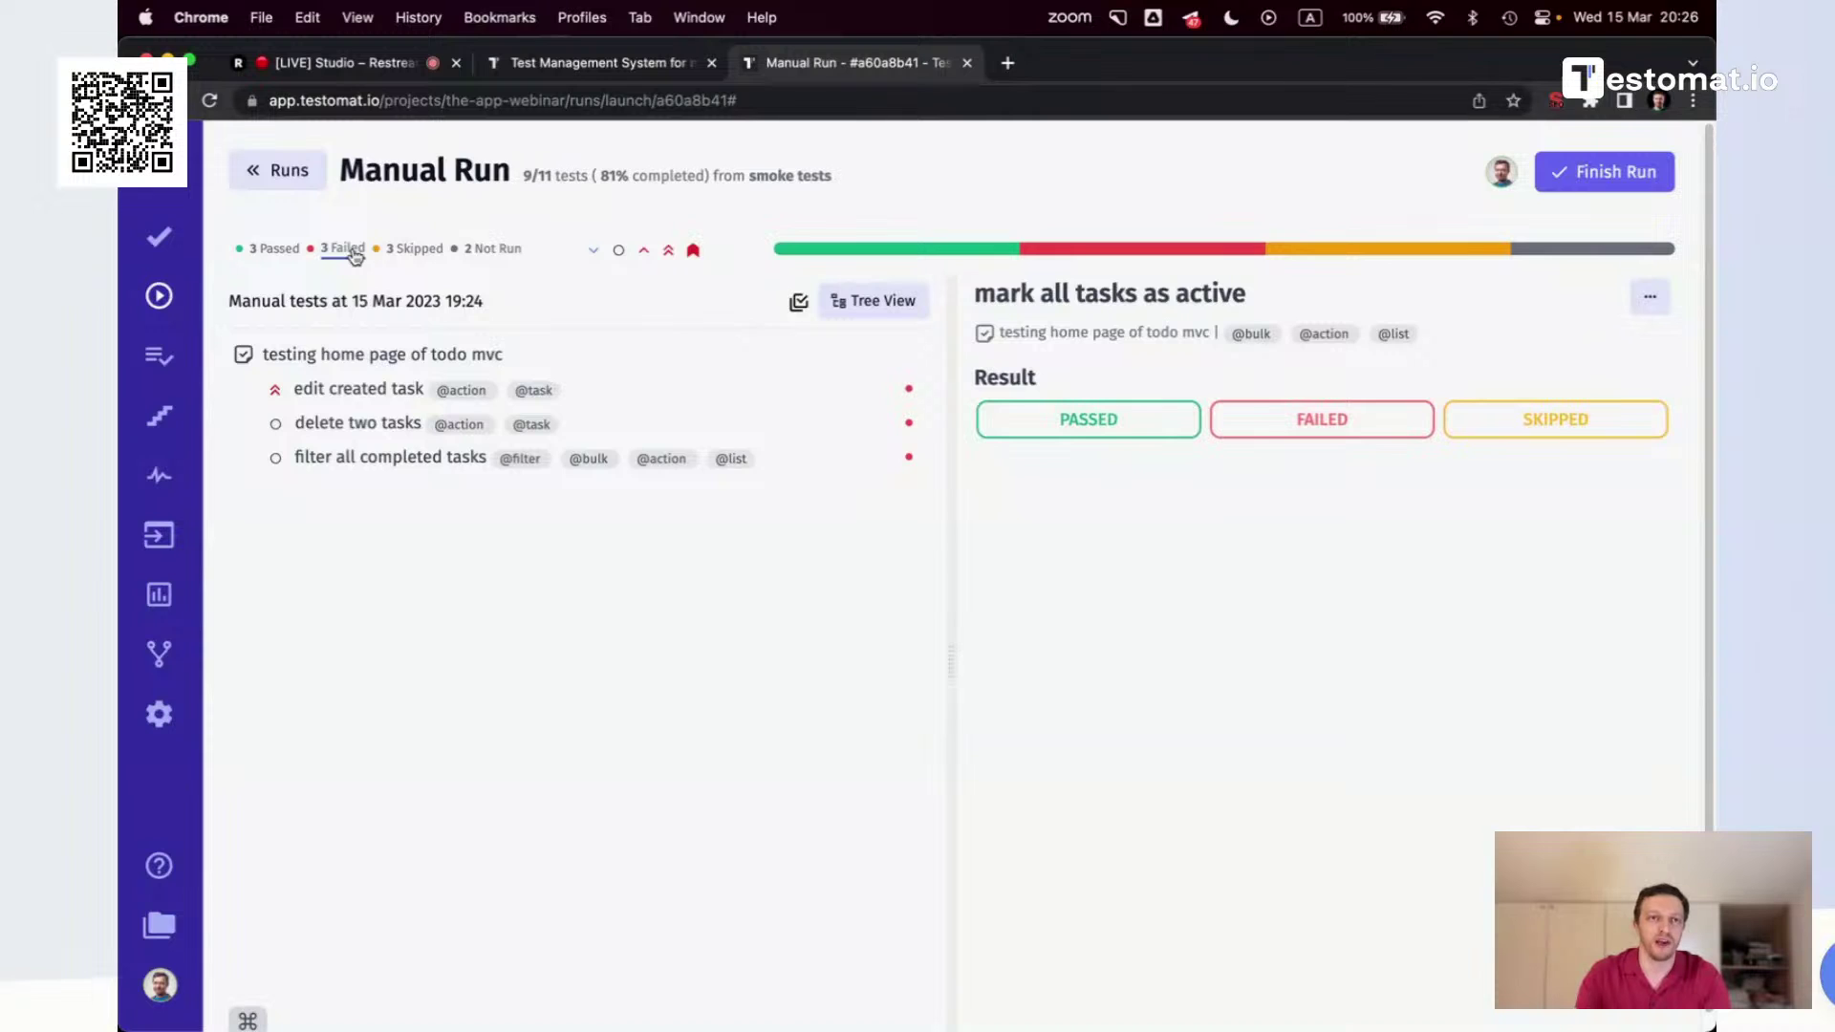
click(354, 251)
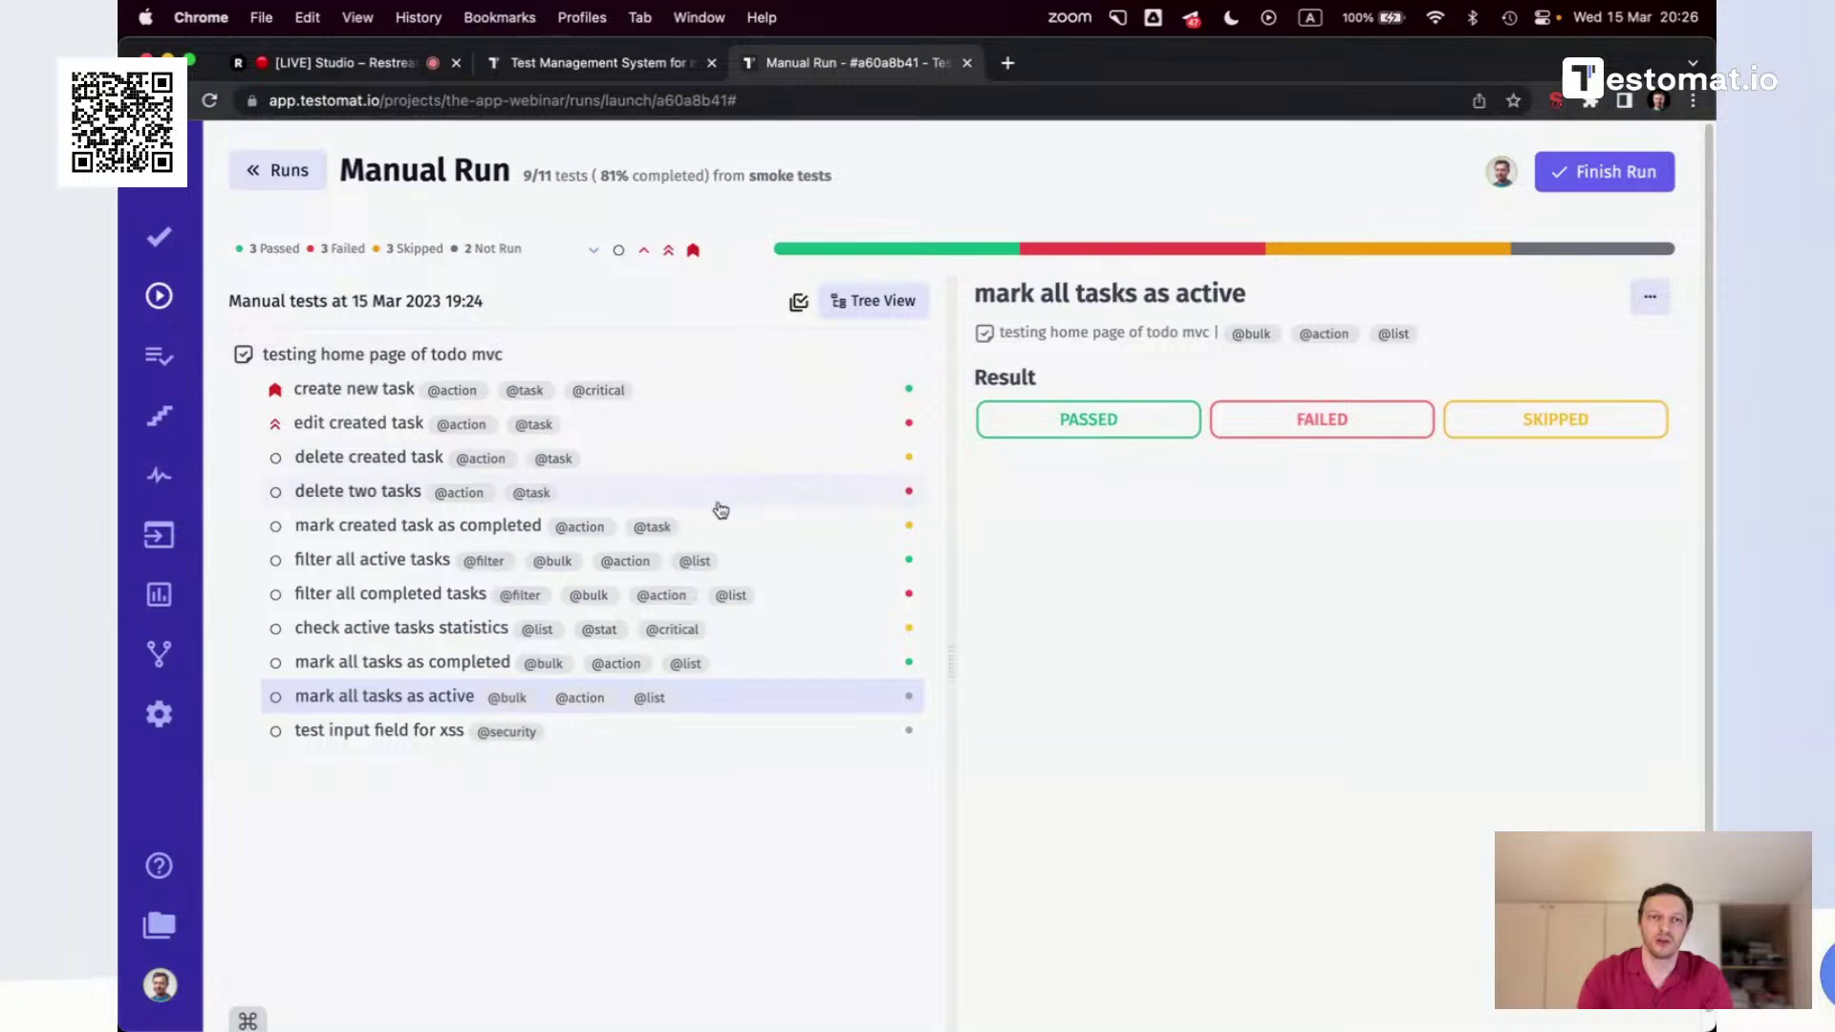
click(695, 254)
click(696, 253)
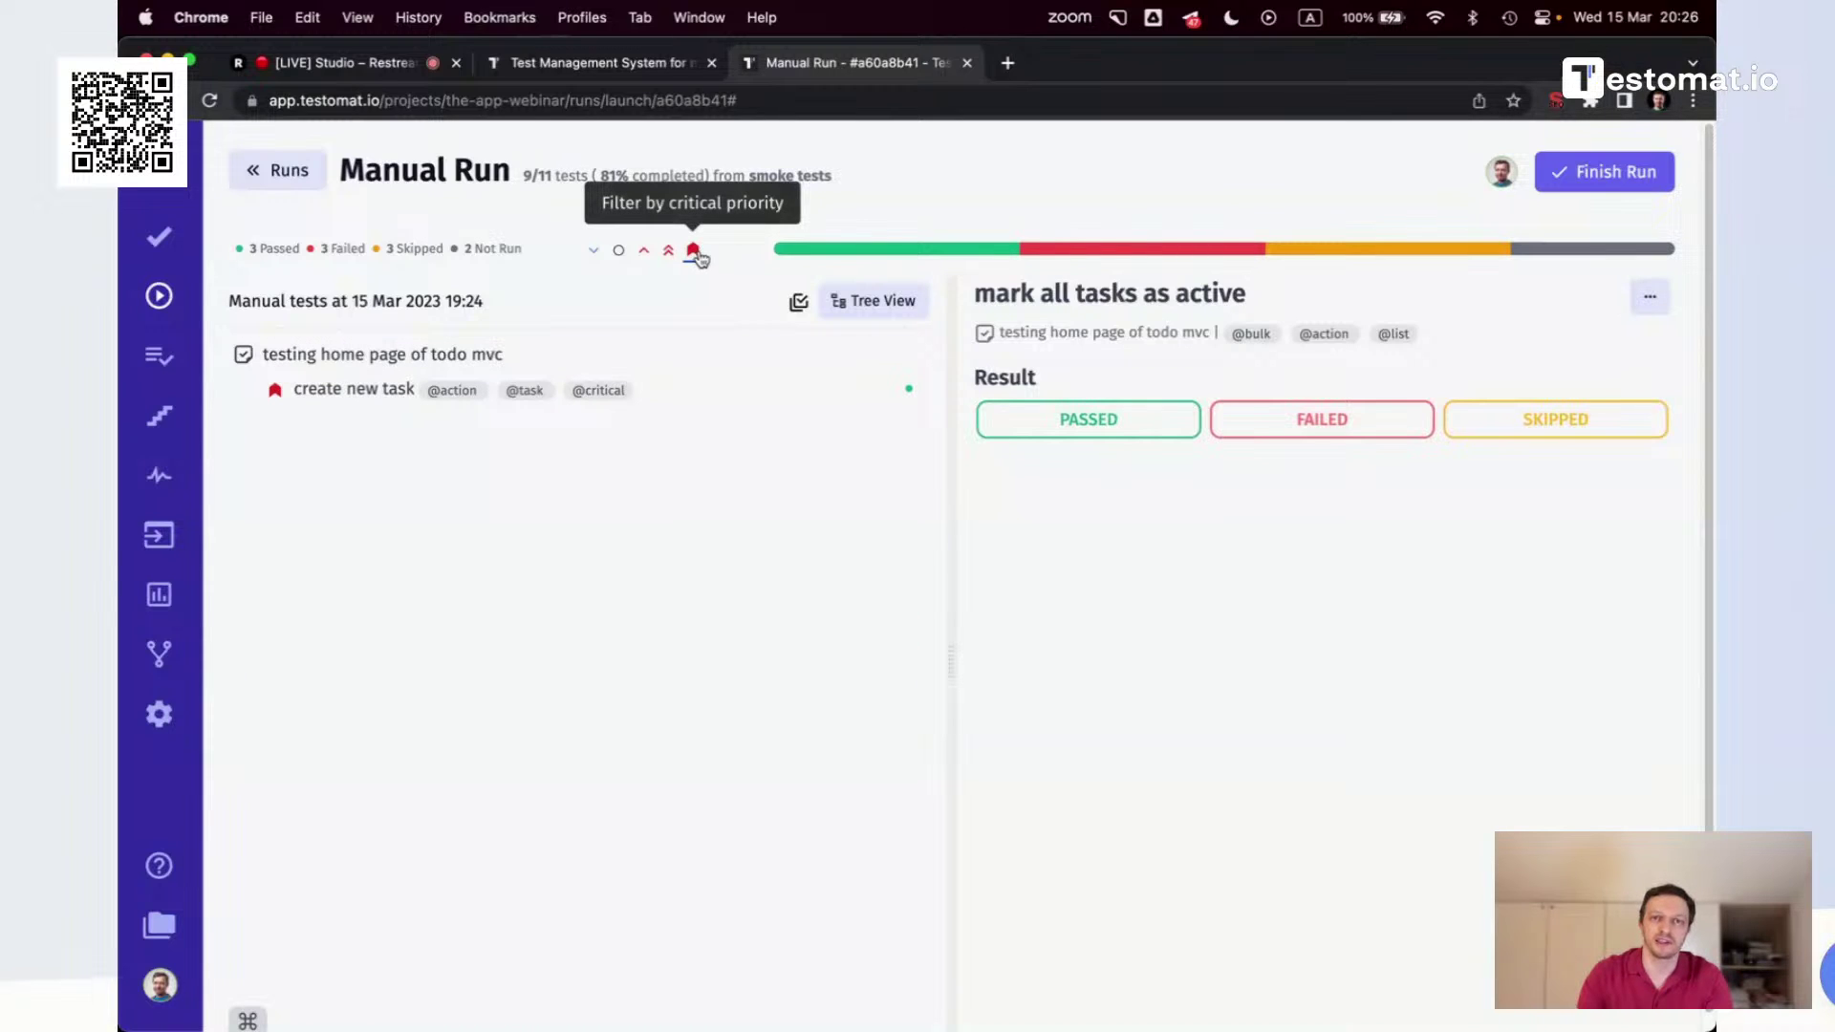
Finish the manual run and view its report by individual tests before returning to the list of runs
click(1613, 172)
click(1100, 219)
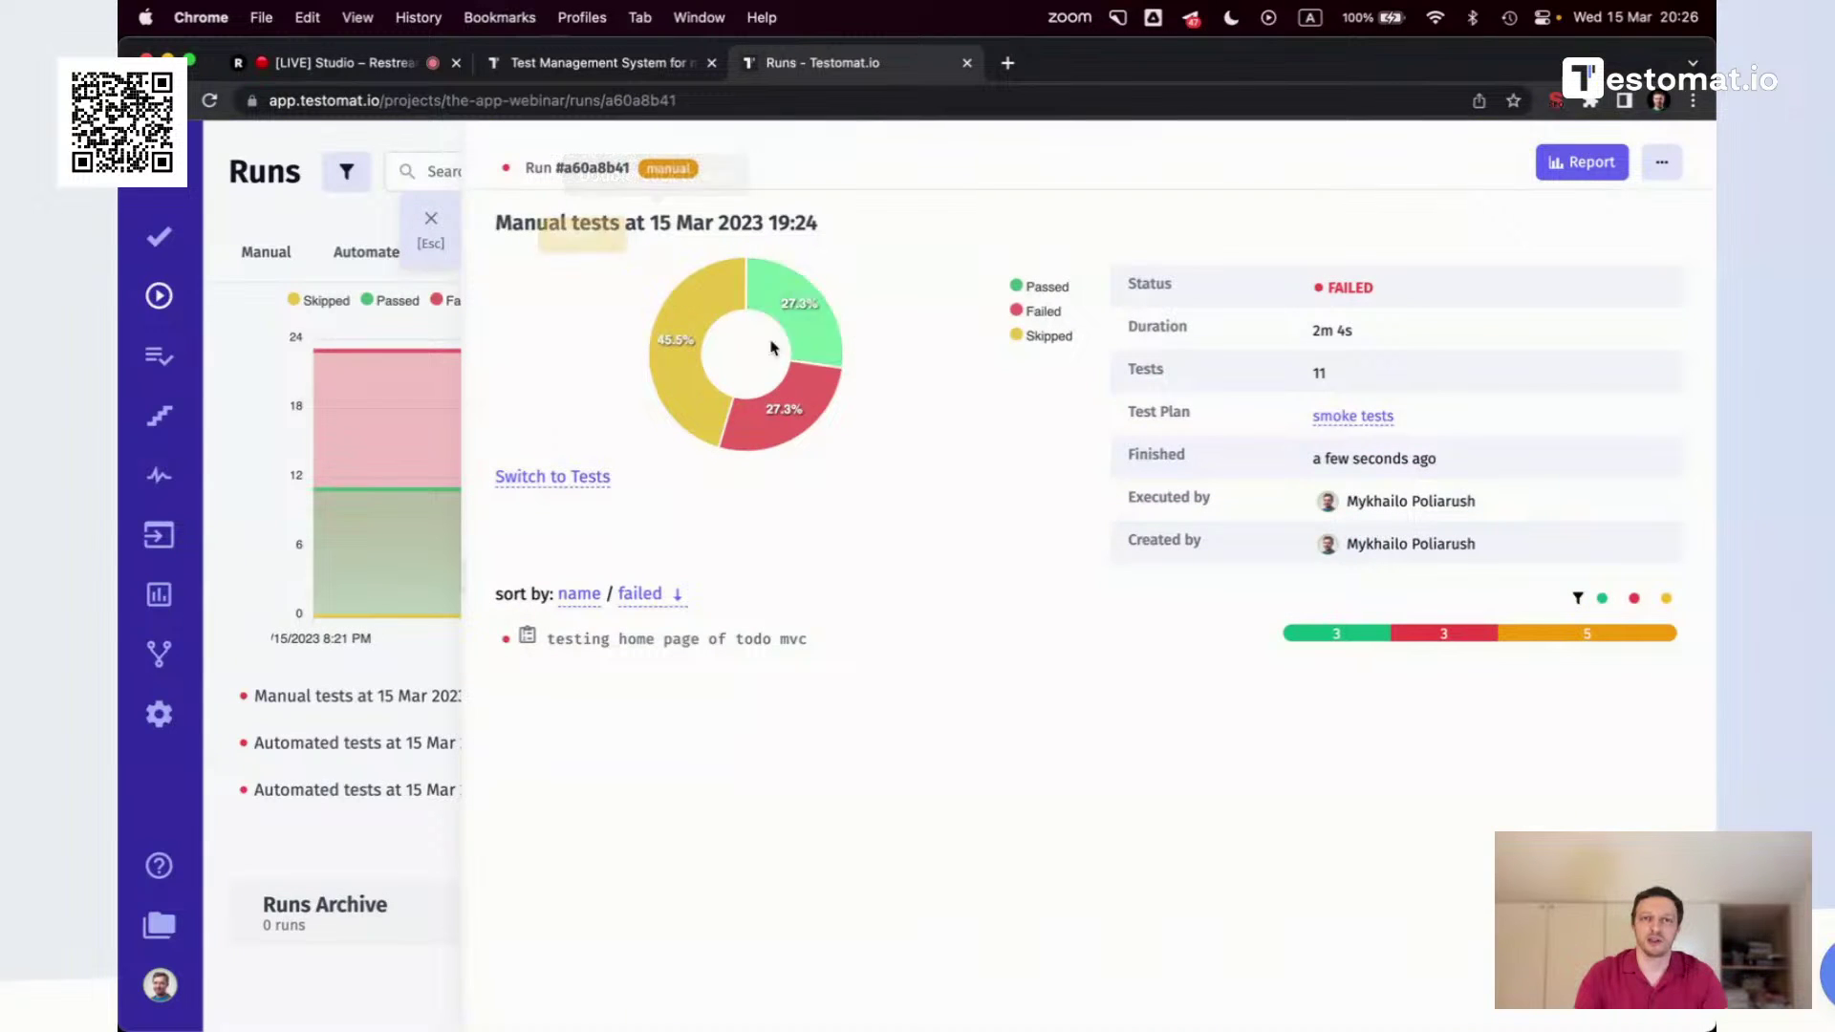
click(572, 480)
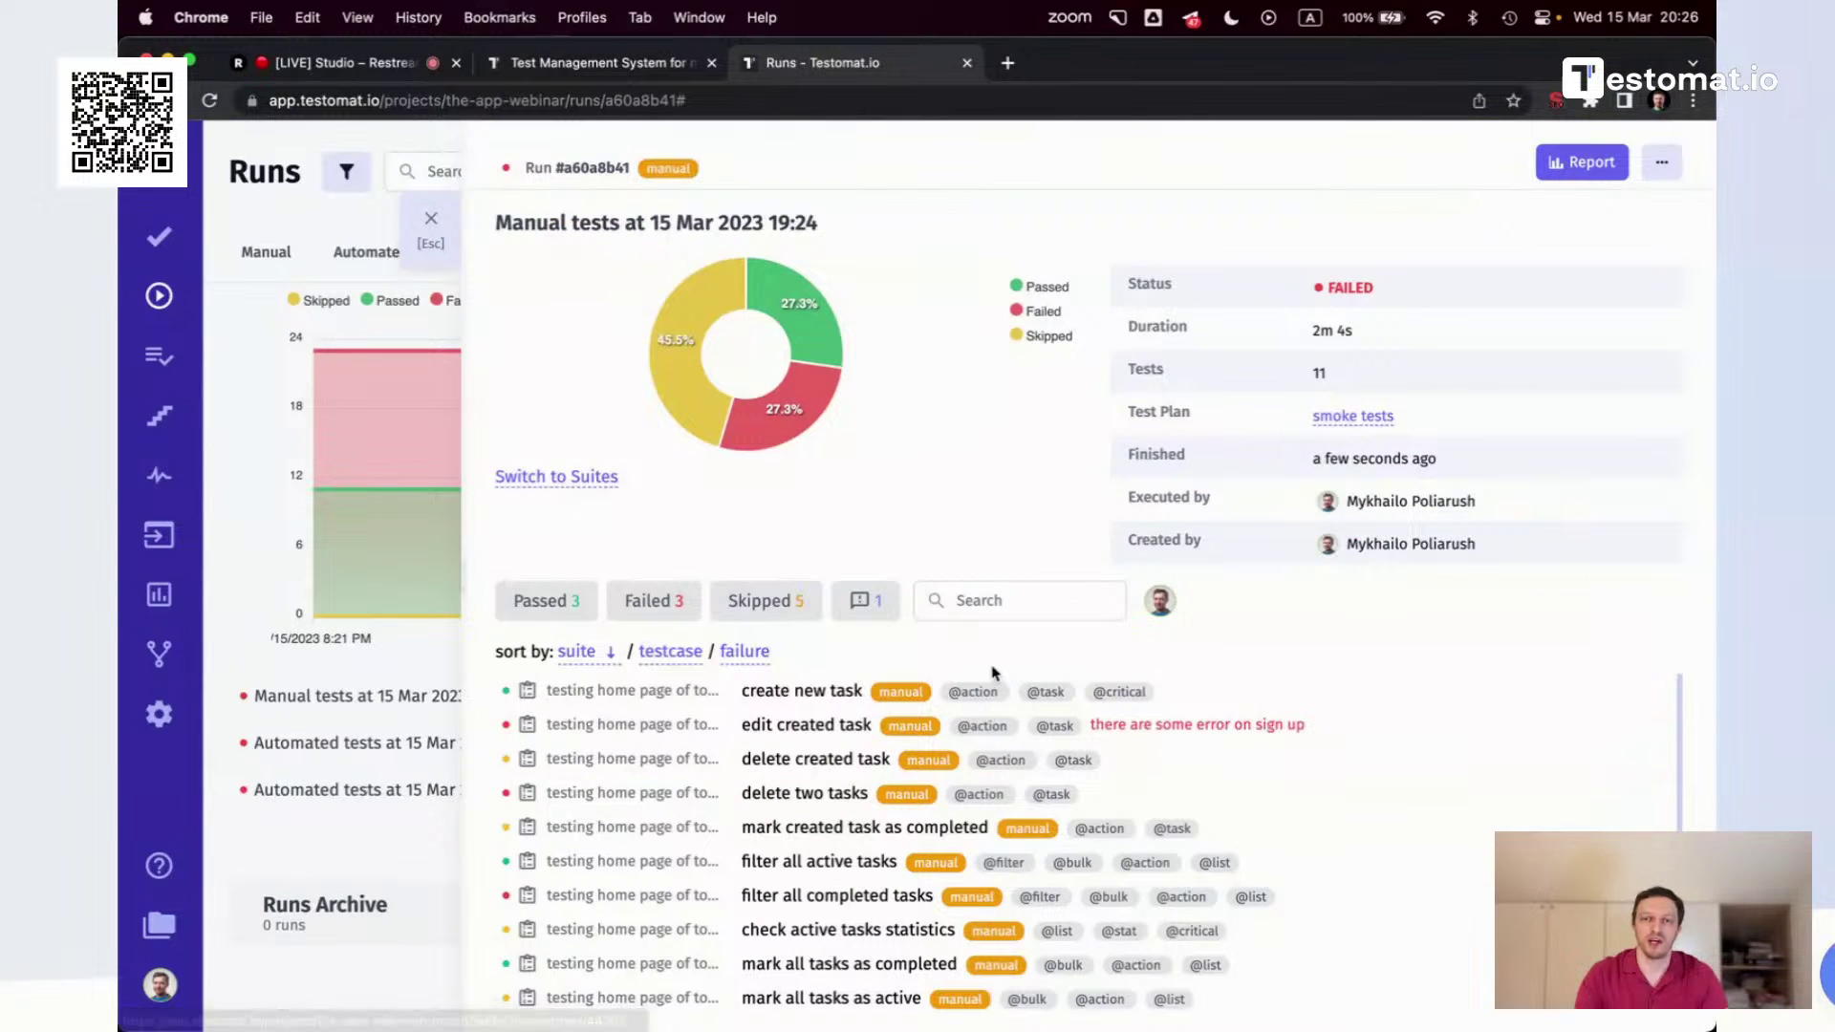
click(431, 220)
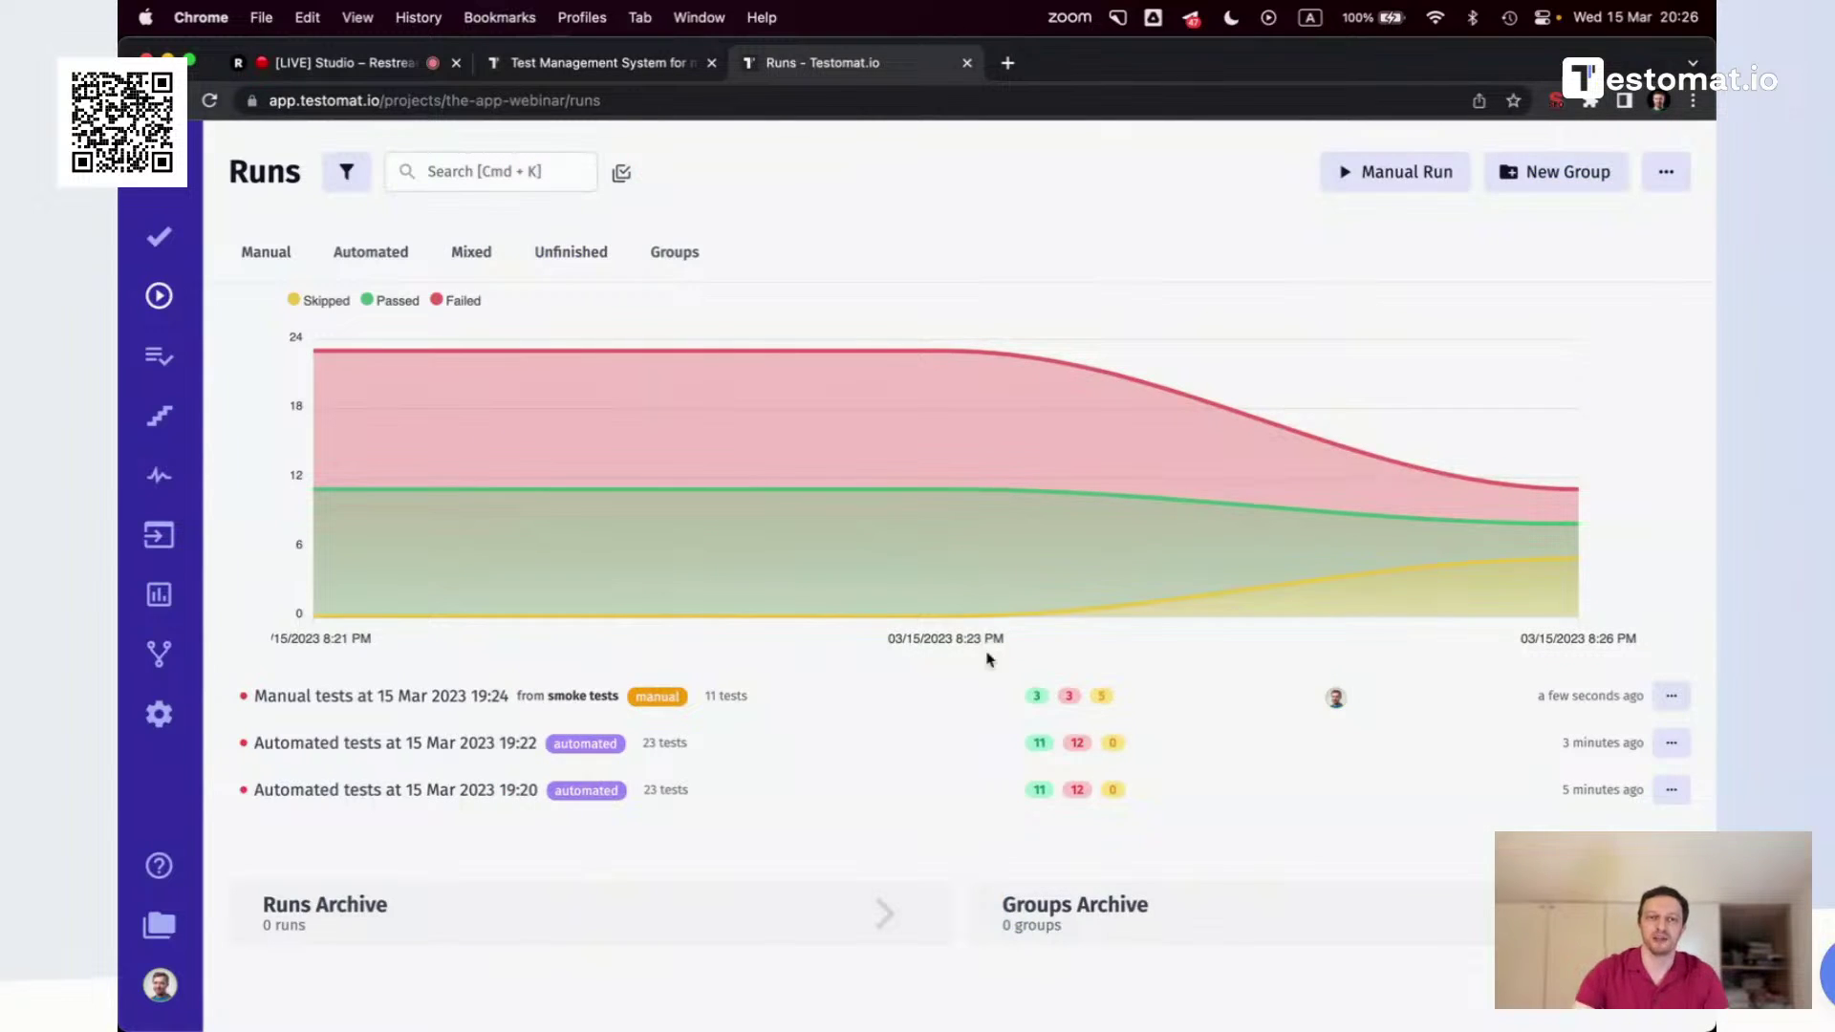
Switch to iTerm2, rerun the CodeceptJS tests with Testomat.io reporting, and return to the runs page in Chrome
key(super+Tab)
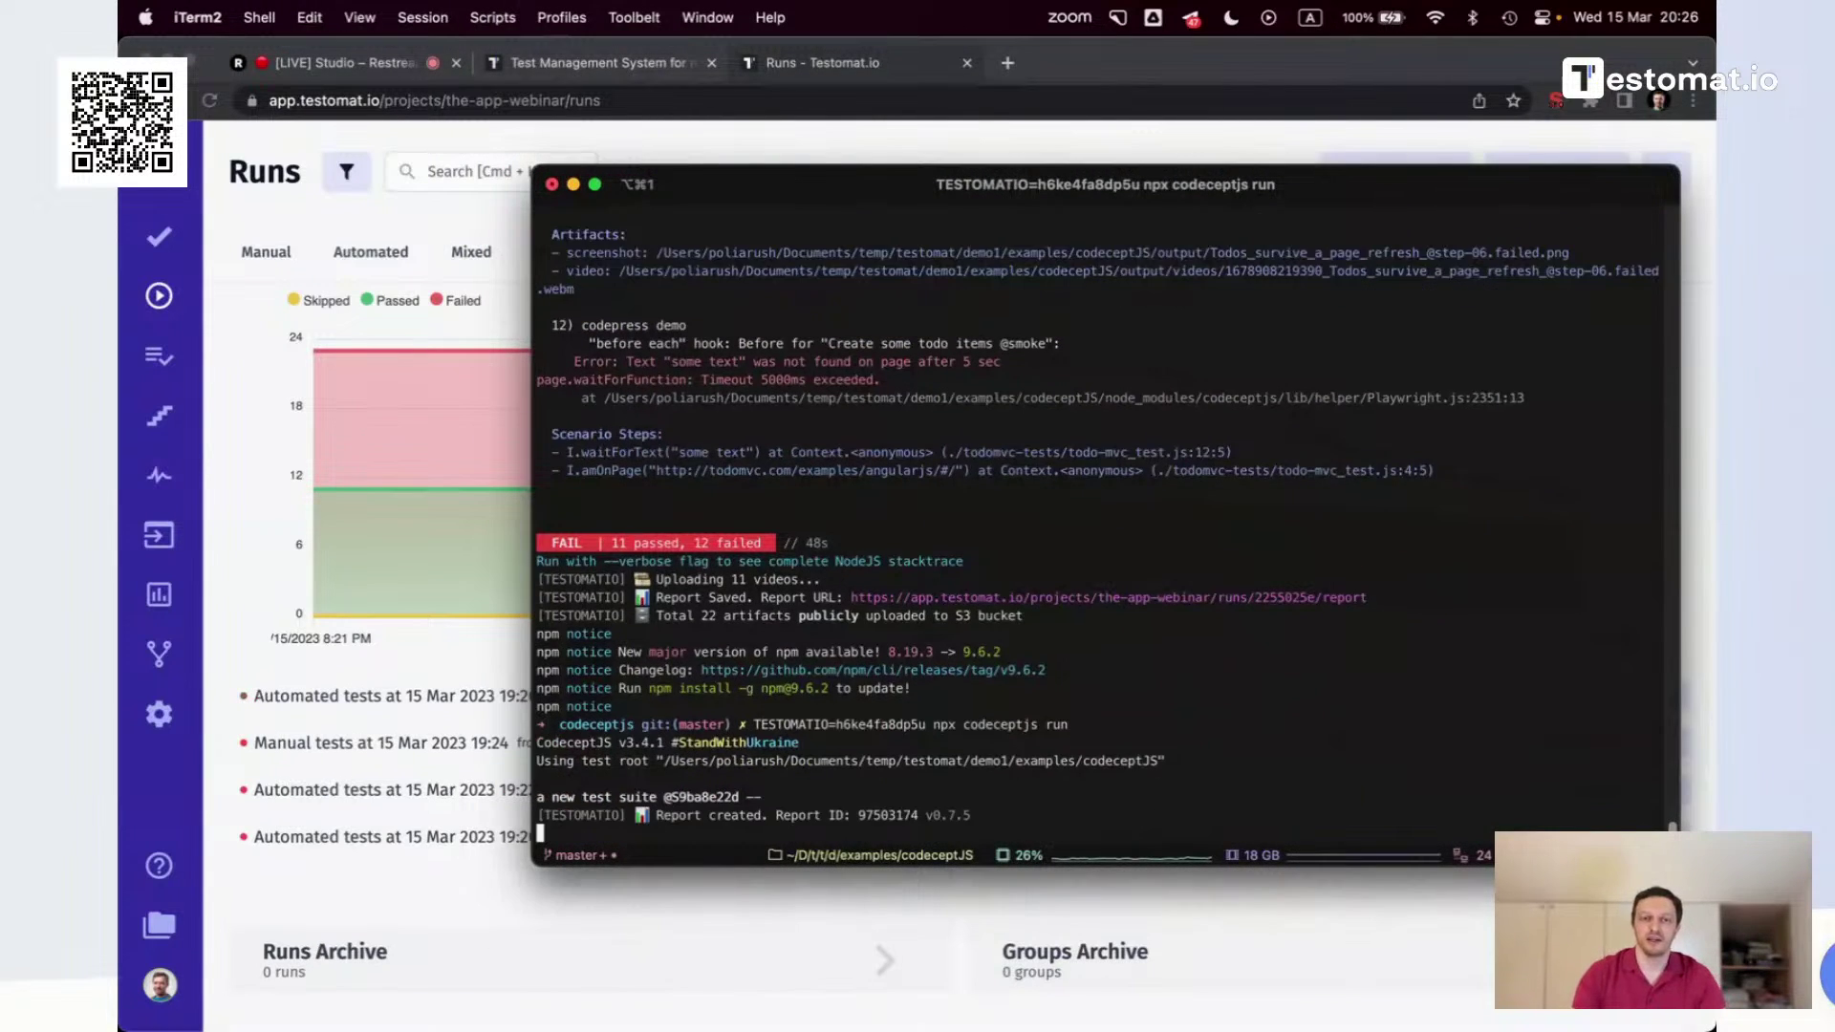
key(super+Tab)
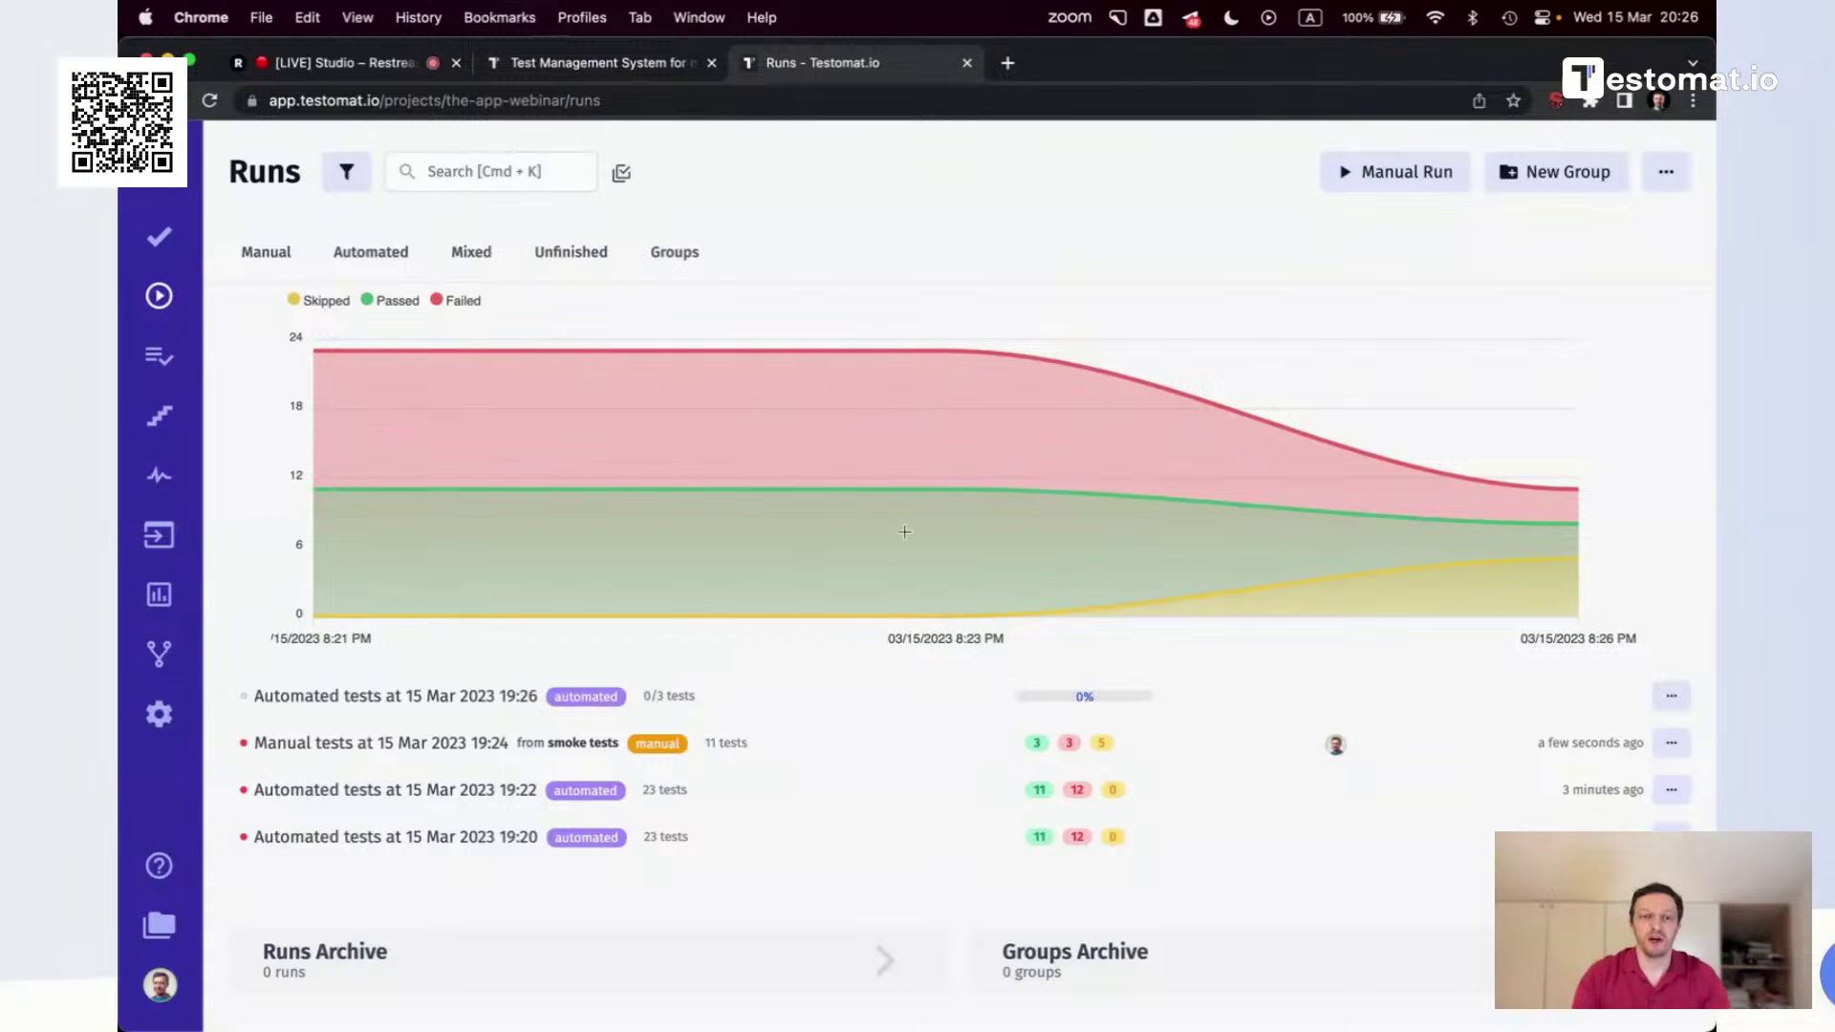
Start a new manual run and select the All Manual Tests plan for it
mouse_move(458, 480)
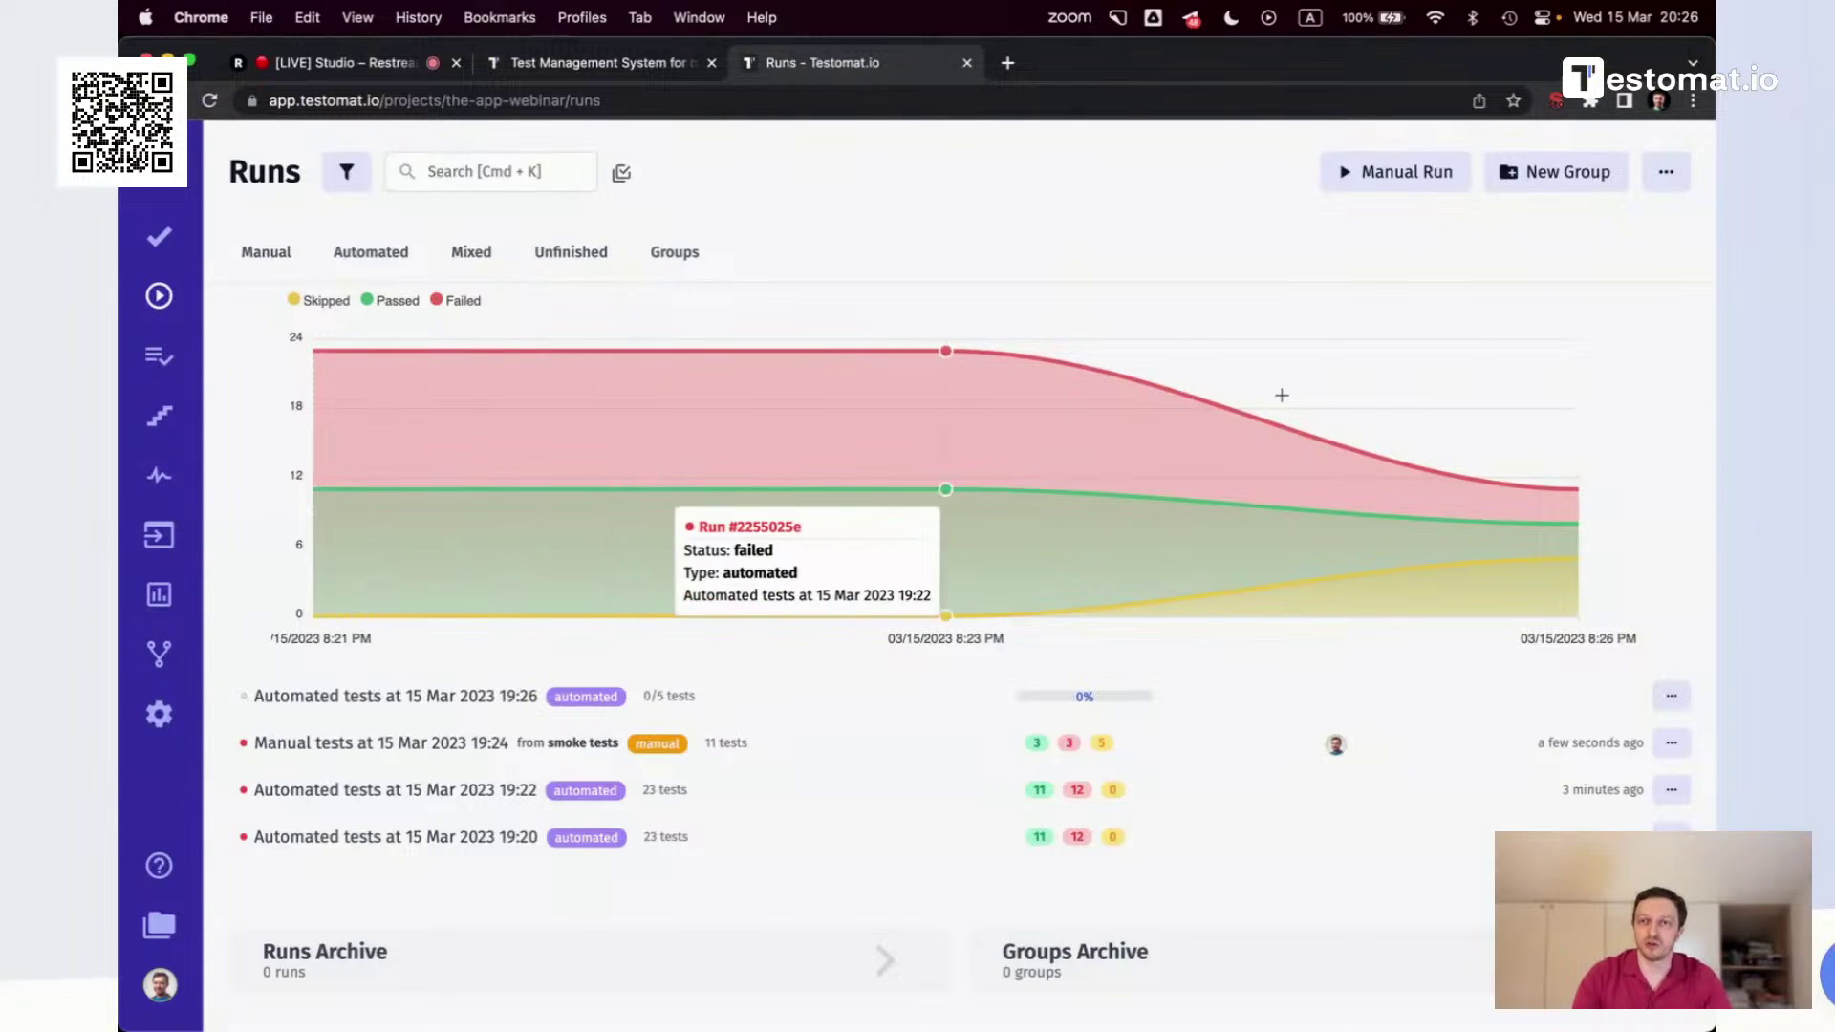
click(1405, 174)
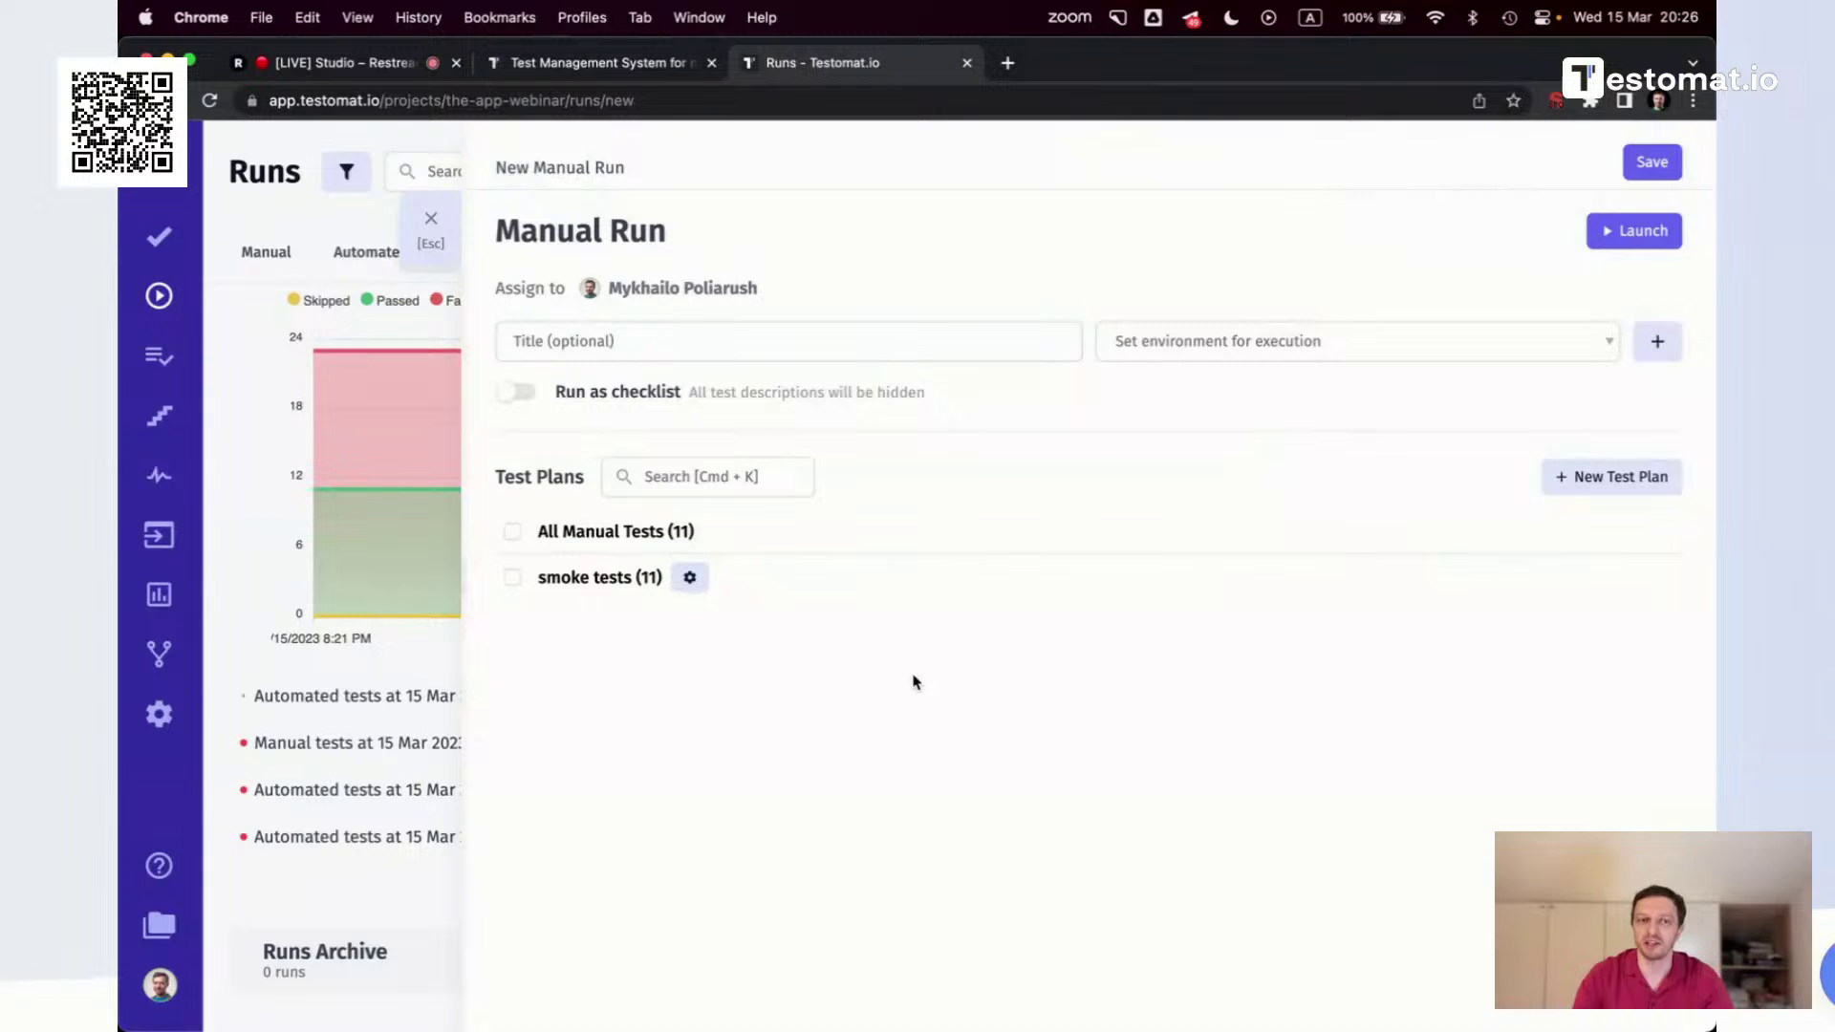
click(588, 537)
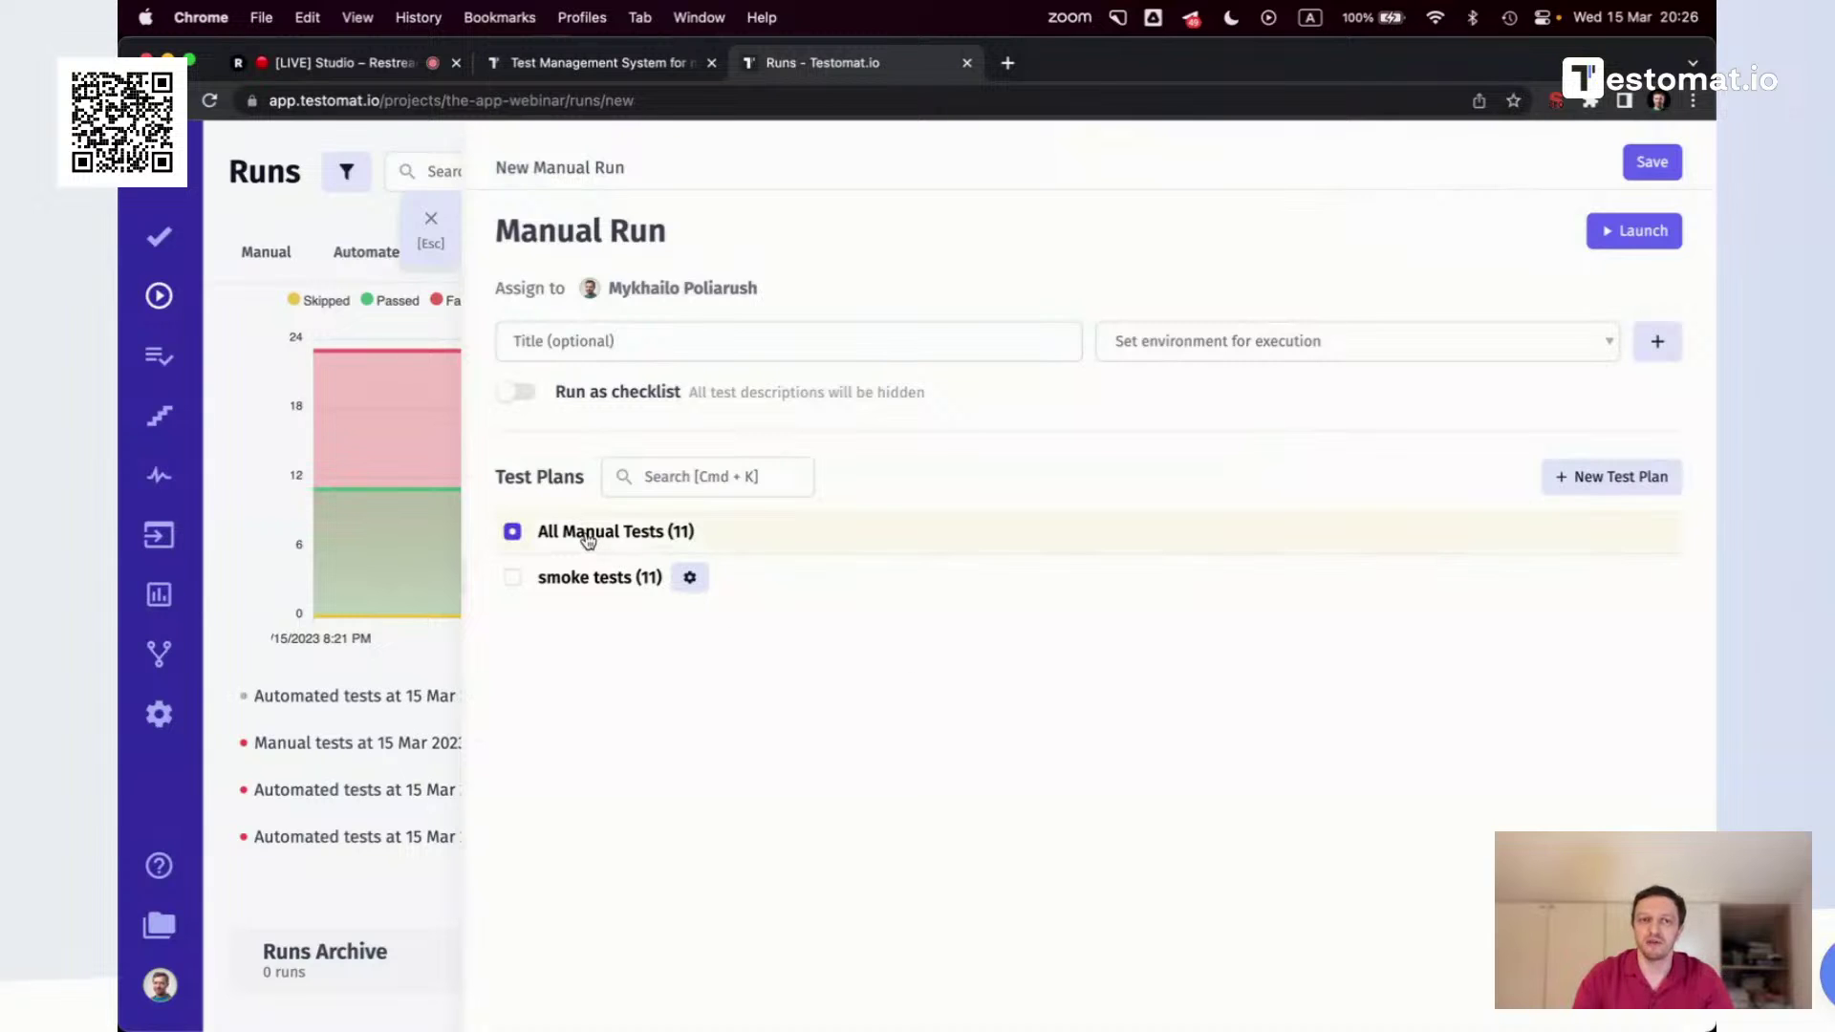
Configure Chrome and Firefox as two separate environments for the manual run and launch it in all of them
click(1672, 345)
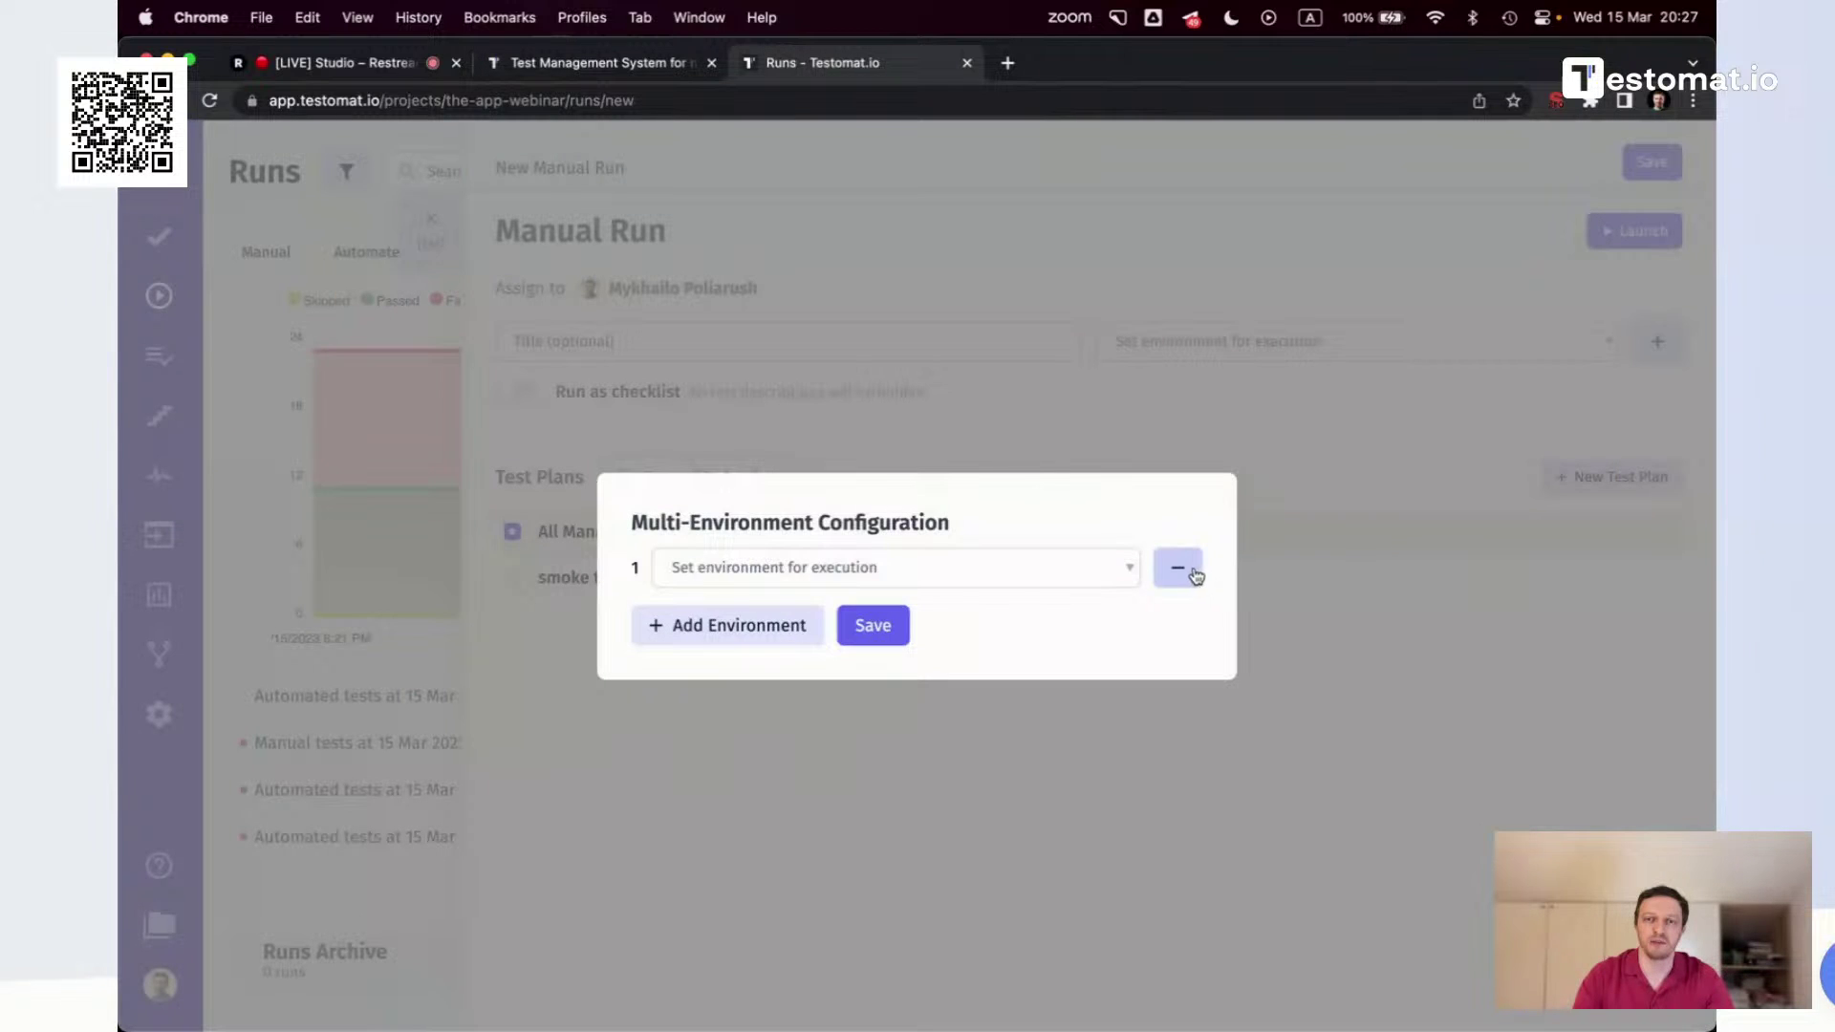
click(974, 565)
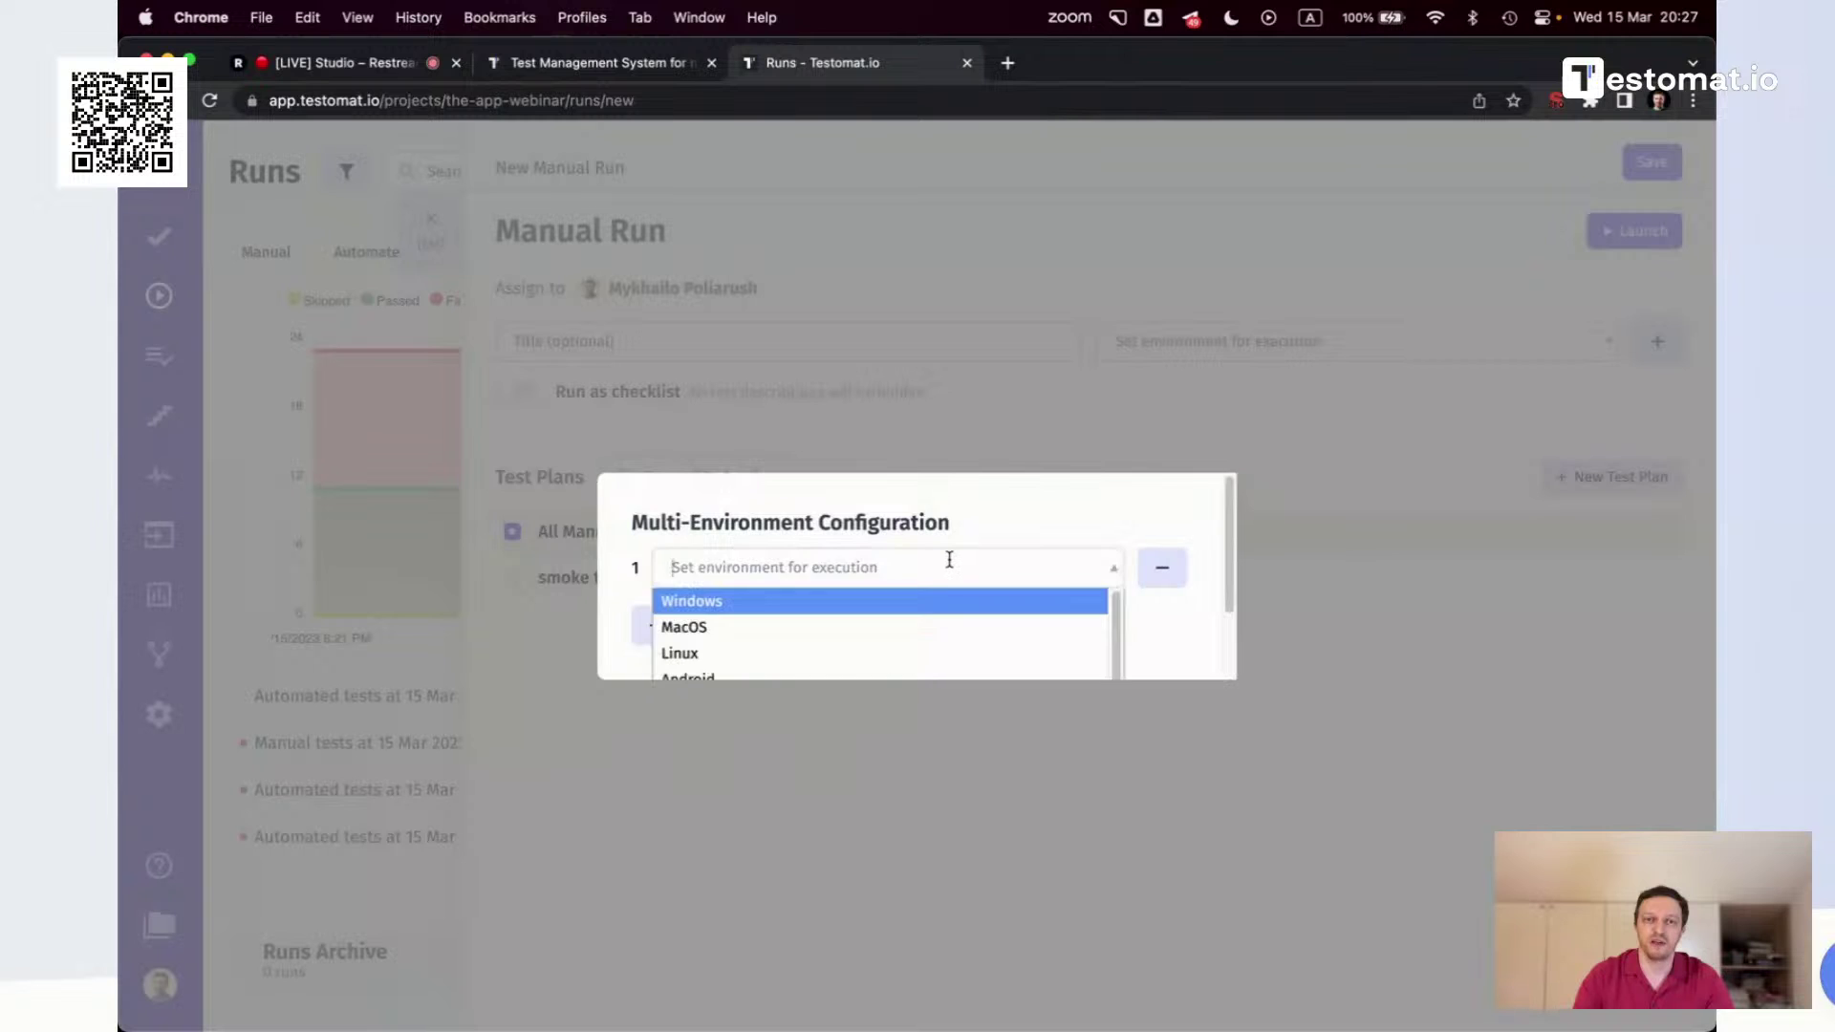
scroll(841, 583, down, 1)
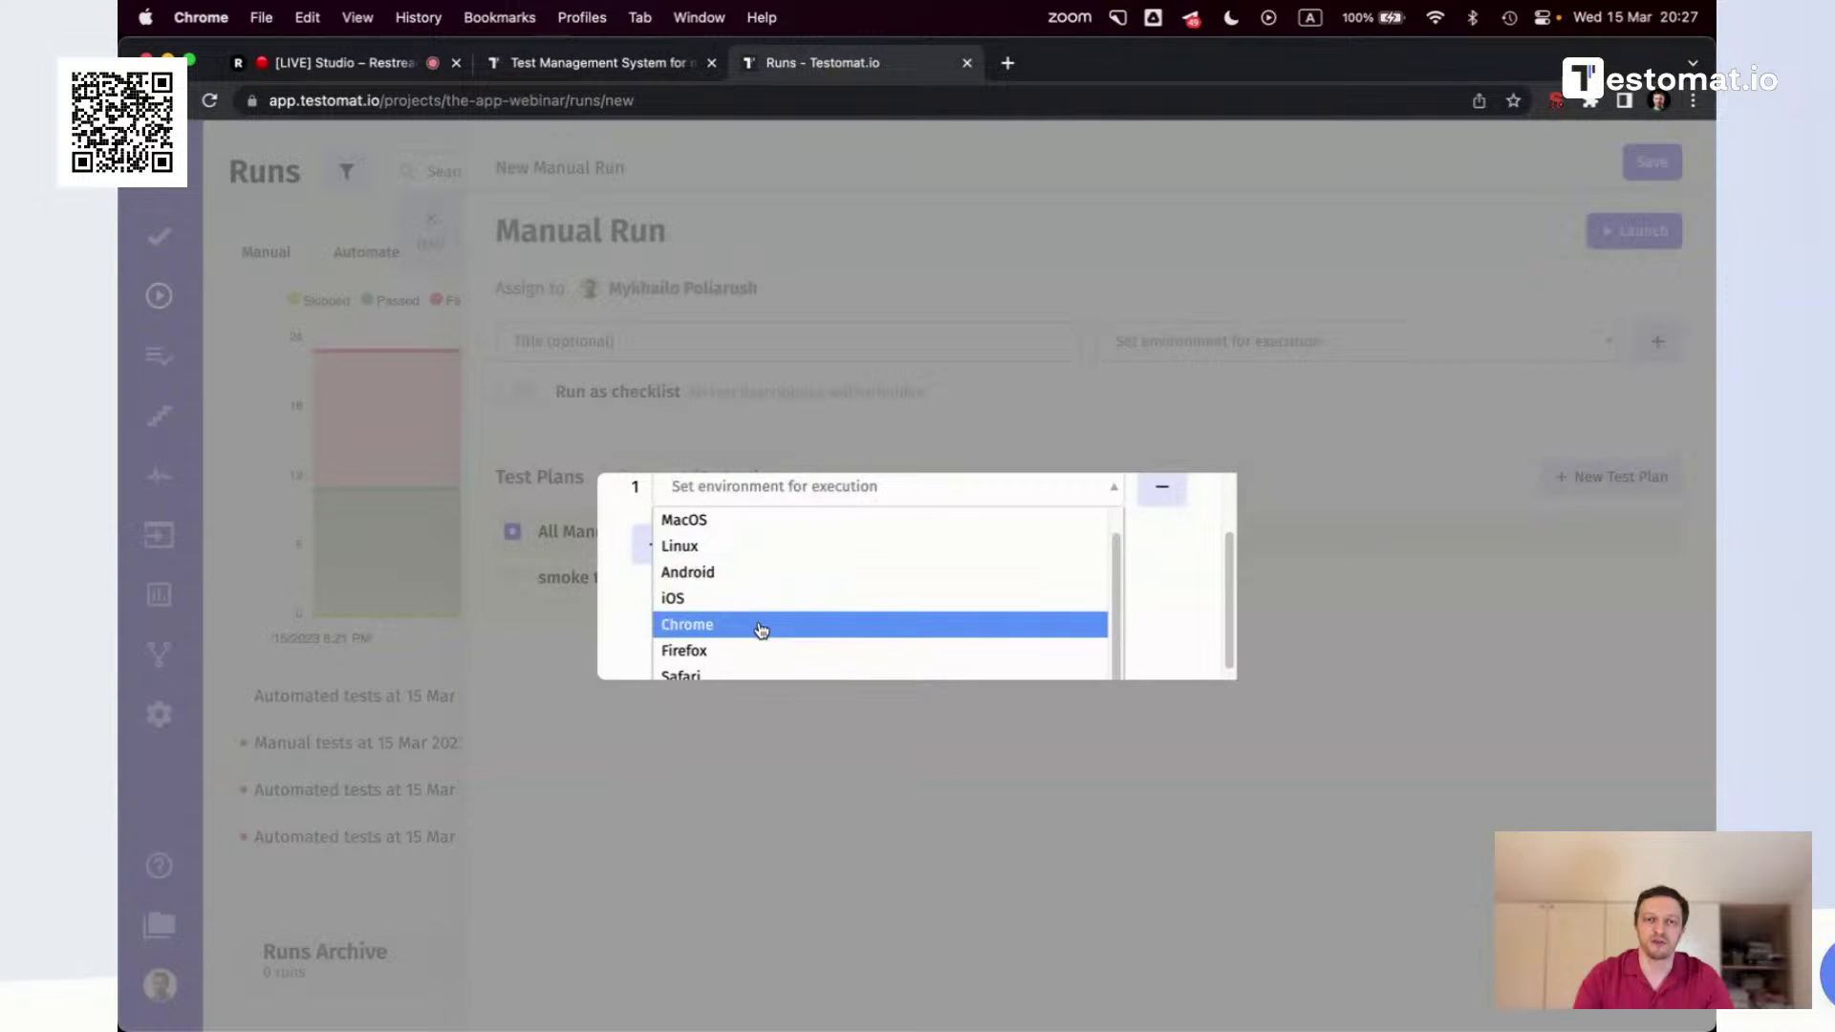
click(758, 624)
click(779, 625)
click(790, 590)
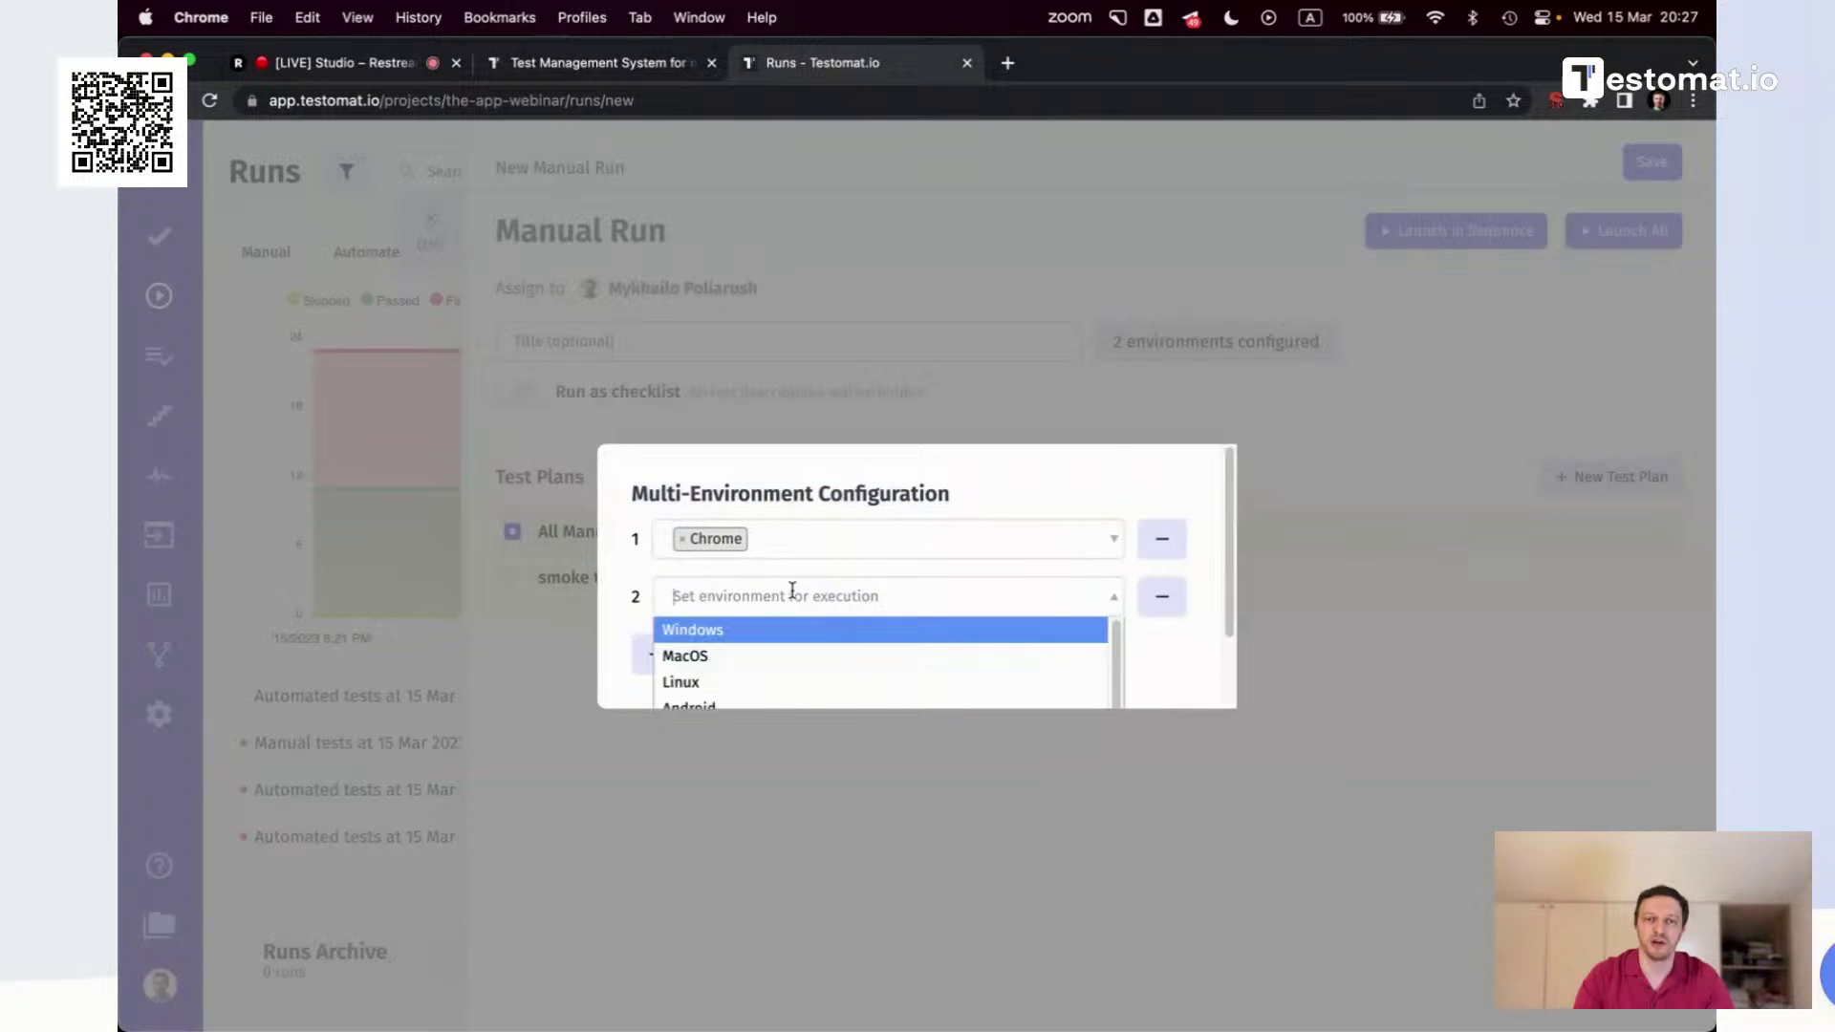
scroll(790, 602, down, 3)
click(728, 668)
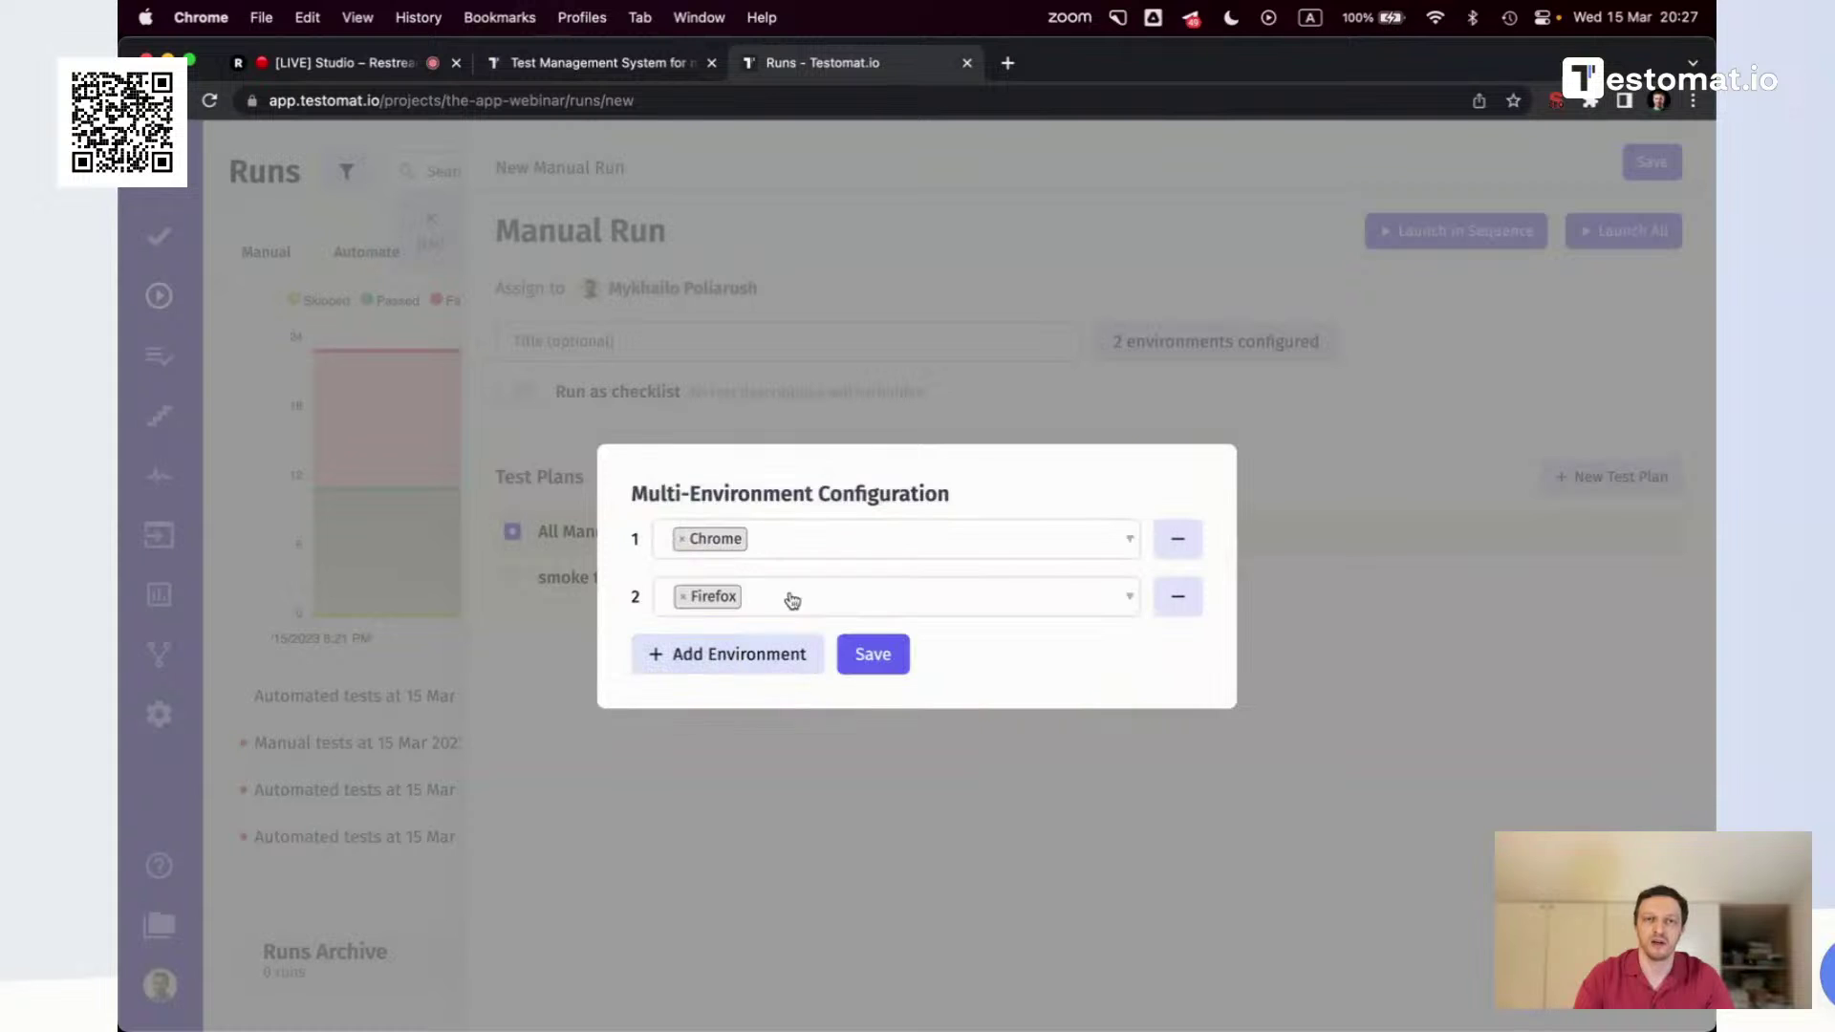
click(873, 655)
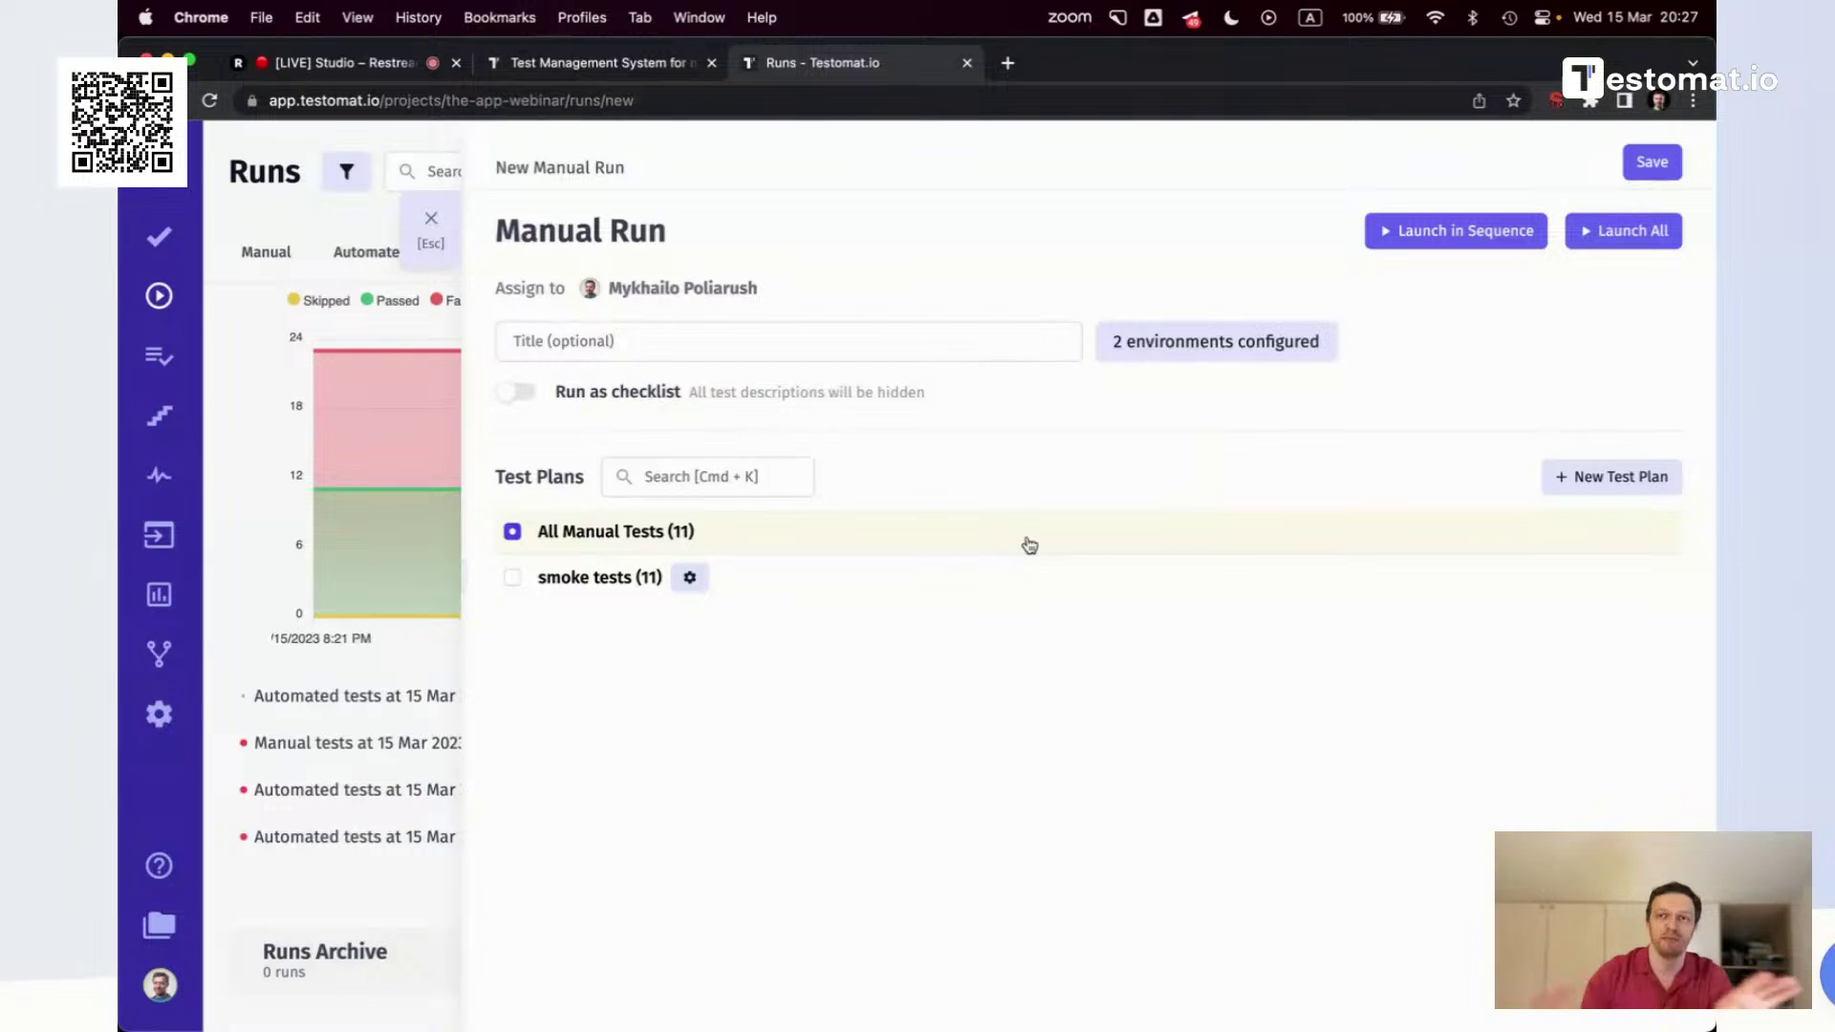
click(1634, 239)
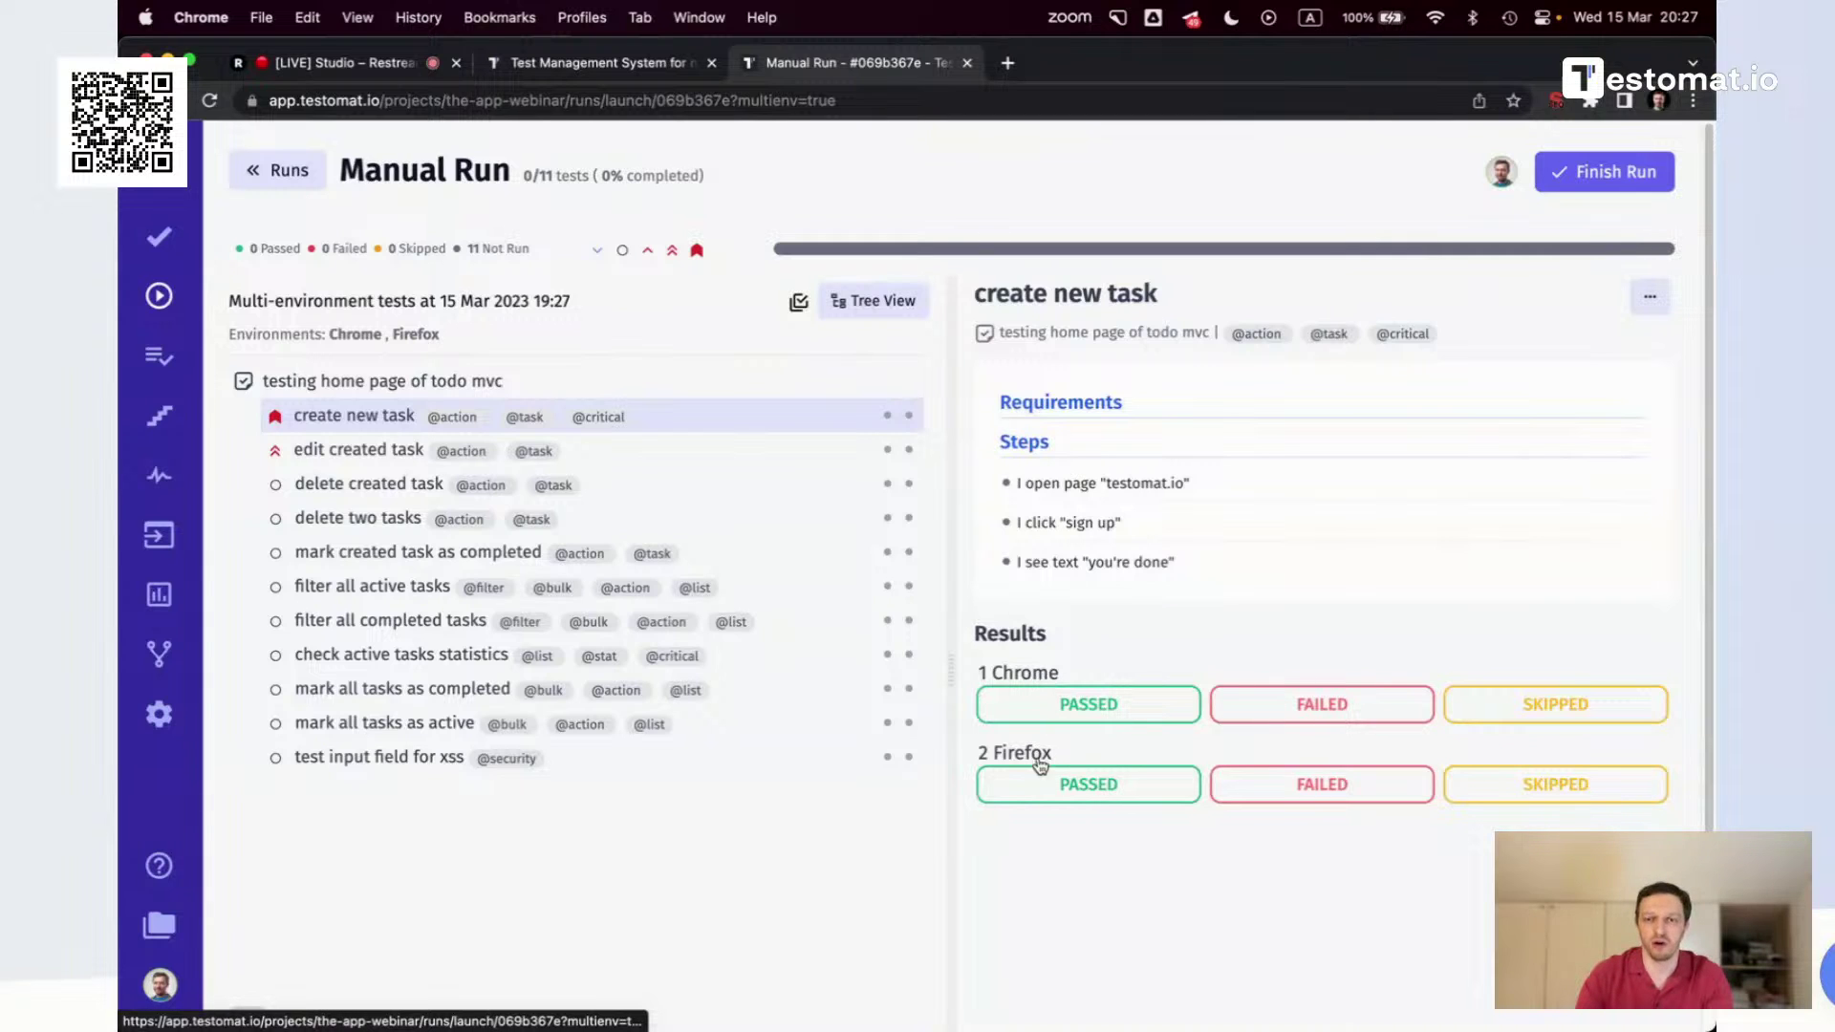
Mark "create new task" as passed in Chrome and failed in Firefox, and "edit created task" as passed in both
click(1174, 718)
scroll(1174, 719, down, 2)
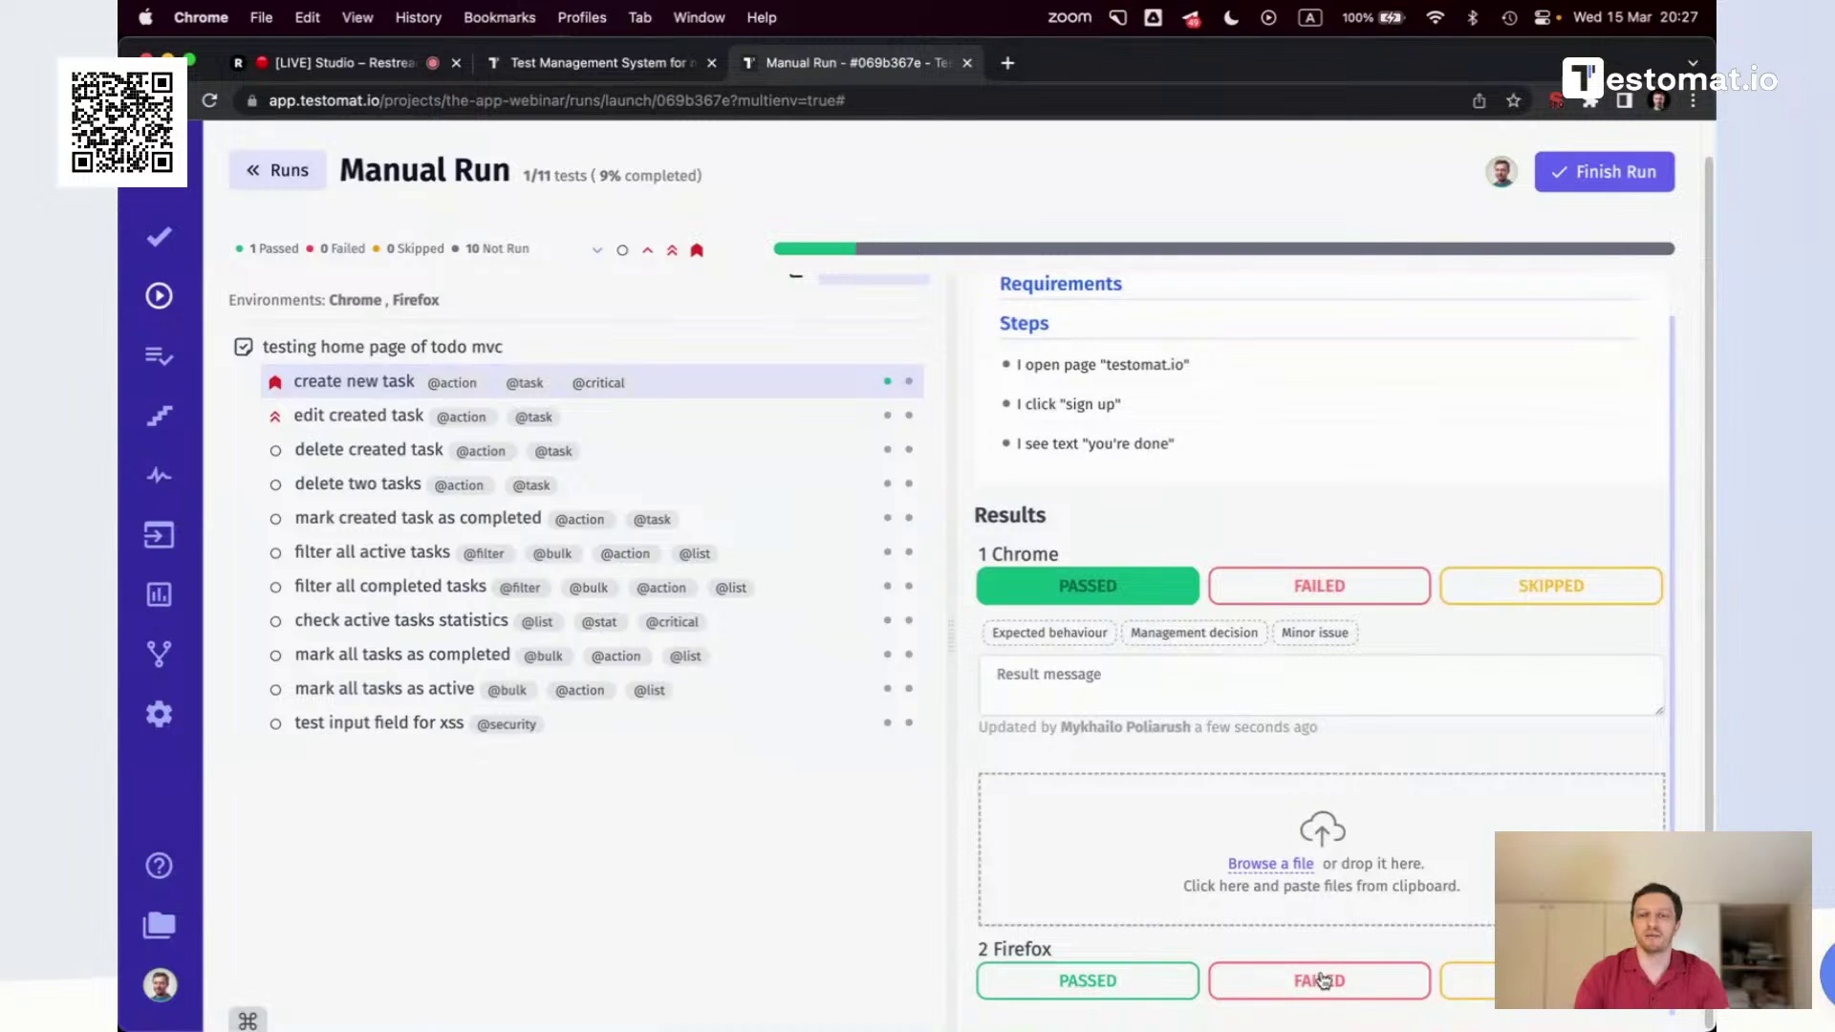
click(1323, 982)
click(794, 464)
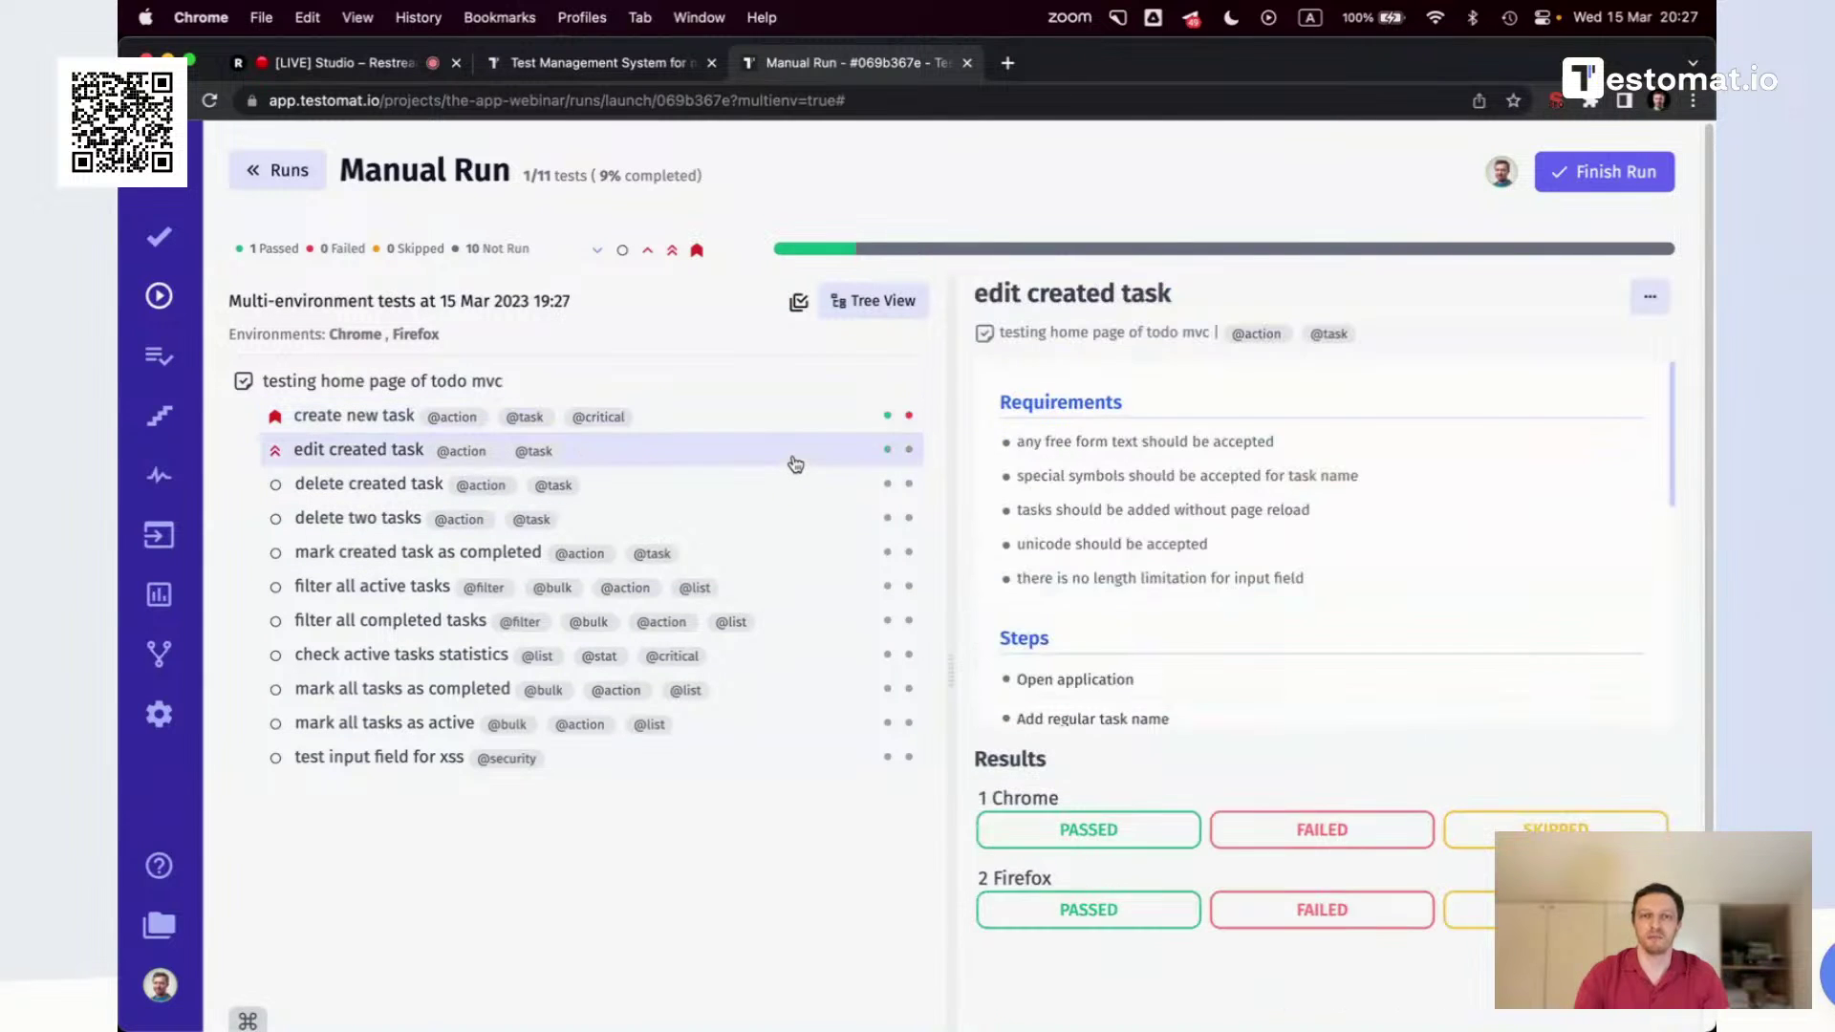
key(p)
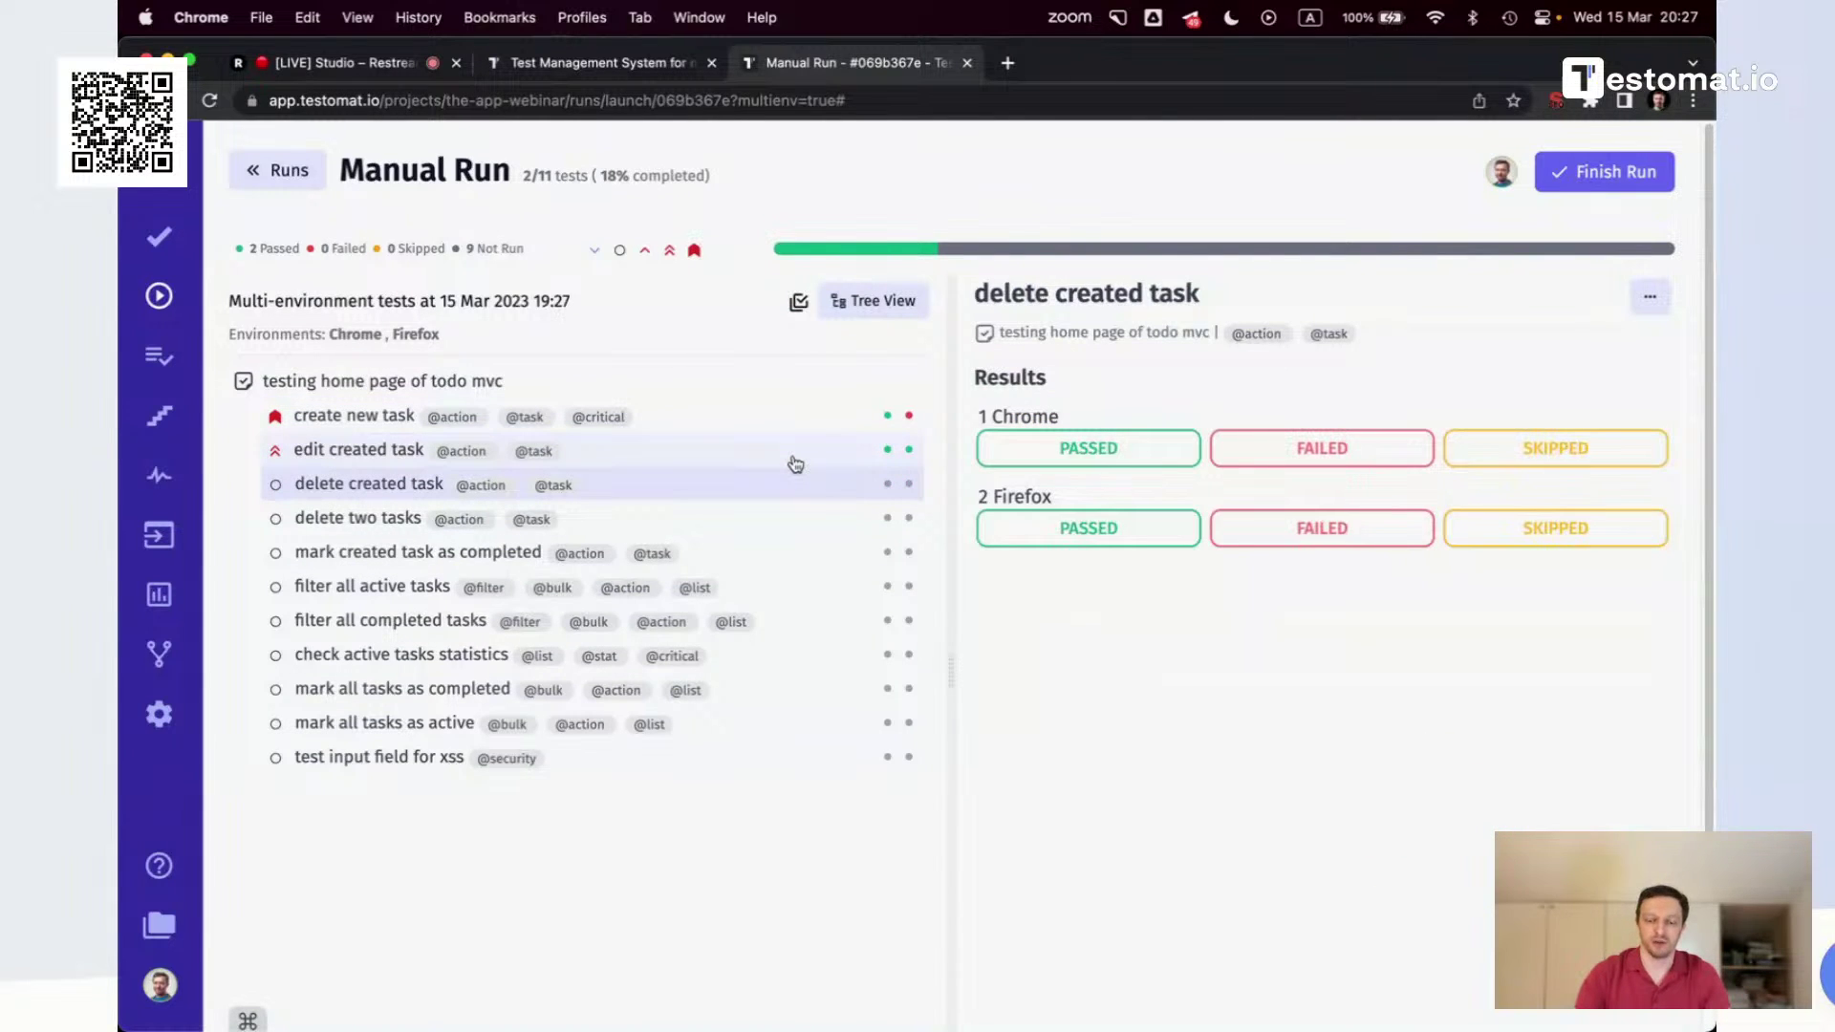
Mark "delete created task" as failed in both environments, and "delete two tasks" and "mark created task as completed" as failed in Chrome, passed in Firefox
key(f)
key(f)
key(f)
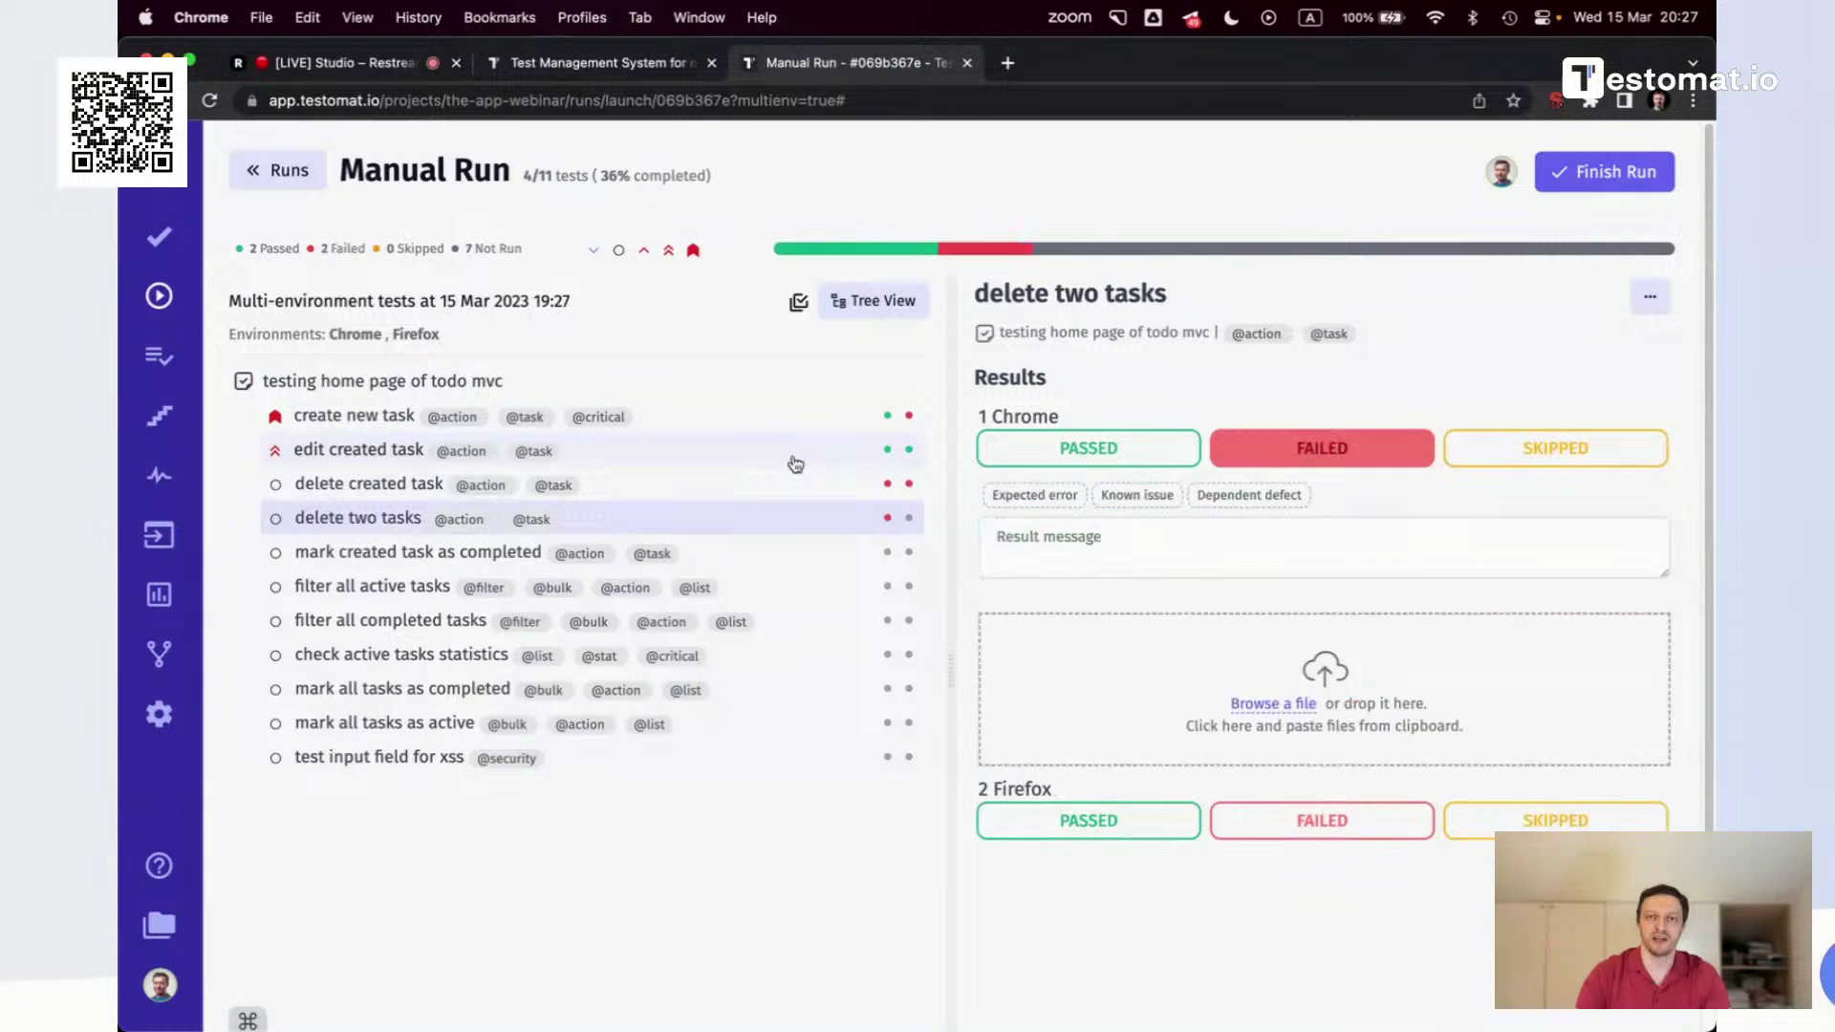
key(p)
key(f)
key(p)
Pass "filter all active tasks" in both; pass "filter all completed tasks" in Chrome, fail in Firefox; skip "check active tasks statistics" in Chrome, pass in Firefox
key(p)
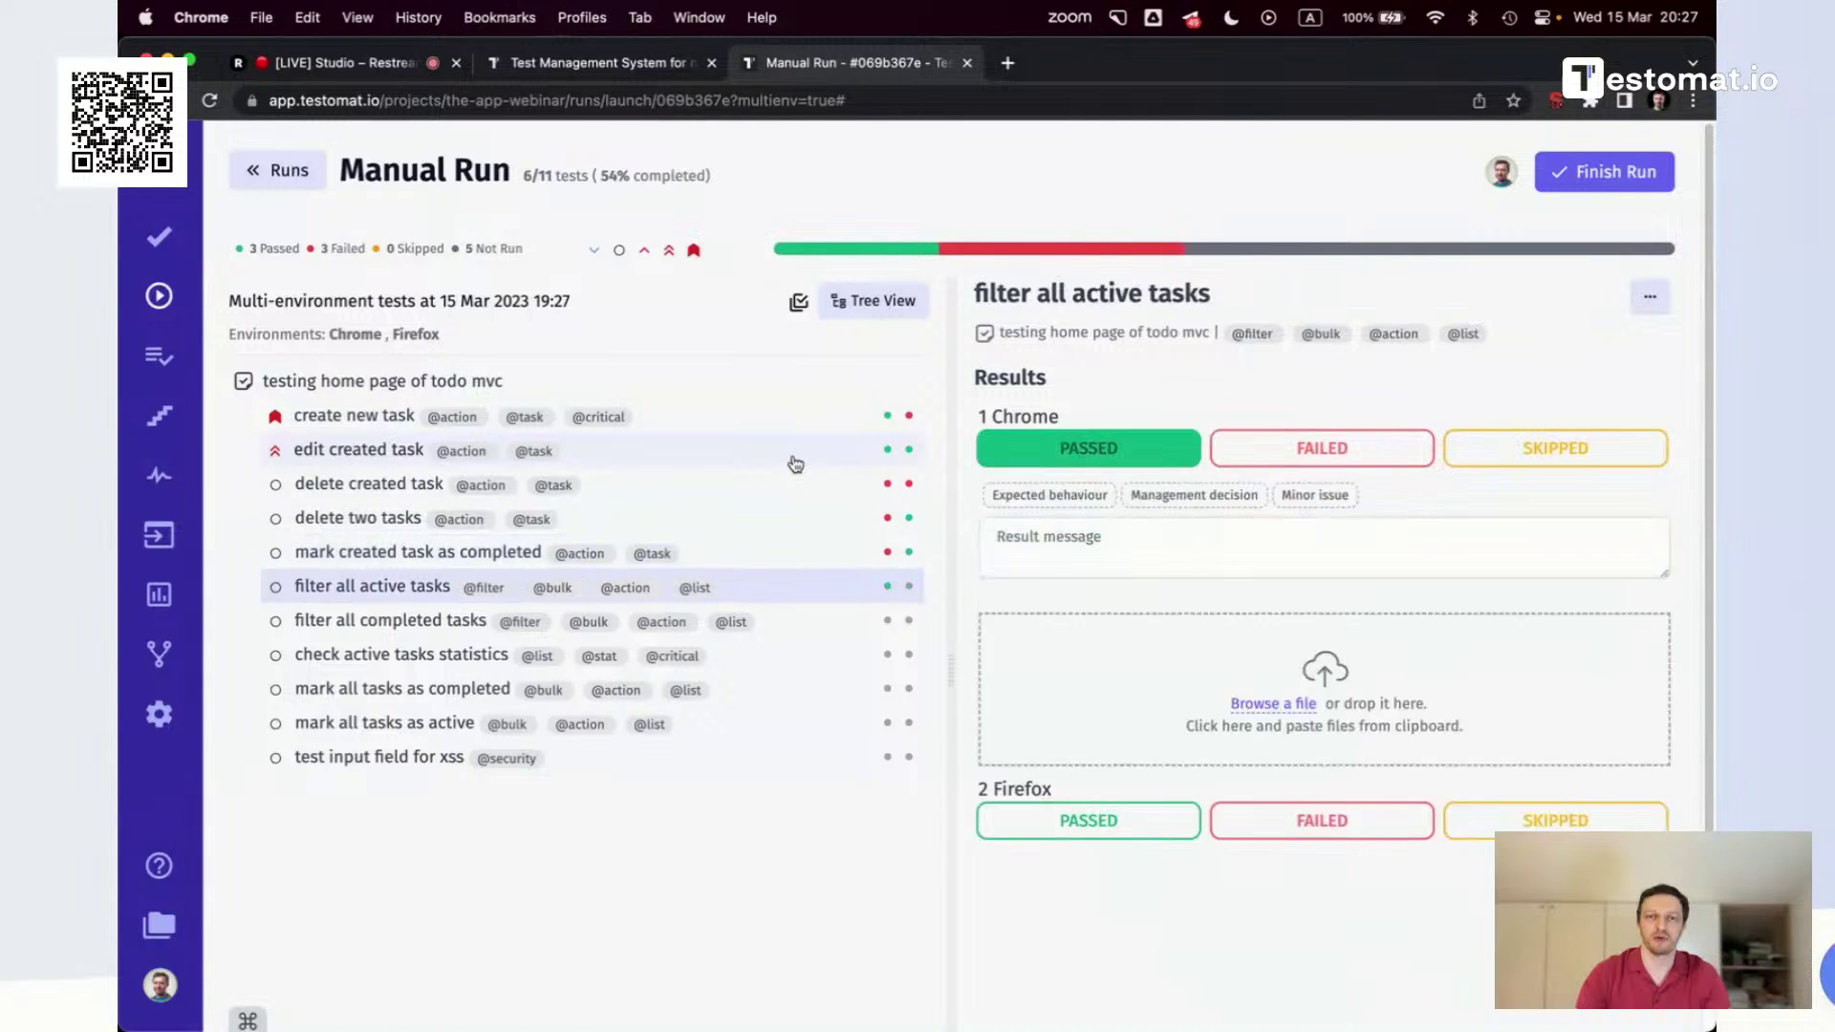
key(p)
key(p)
key(f)
key(s)
key(p)
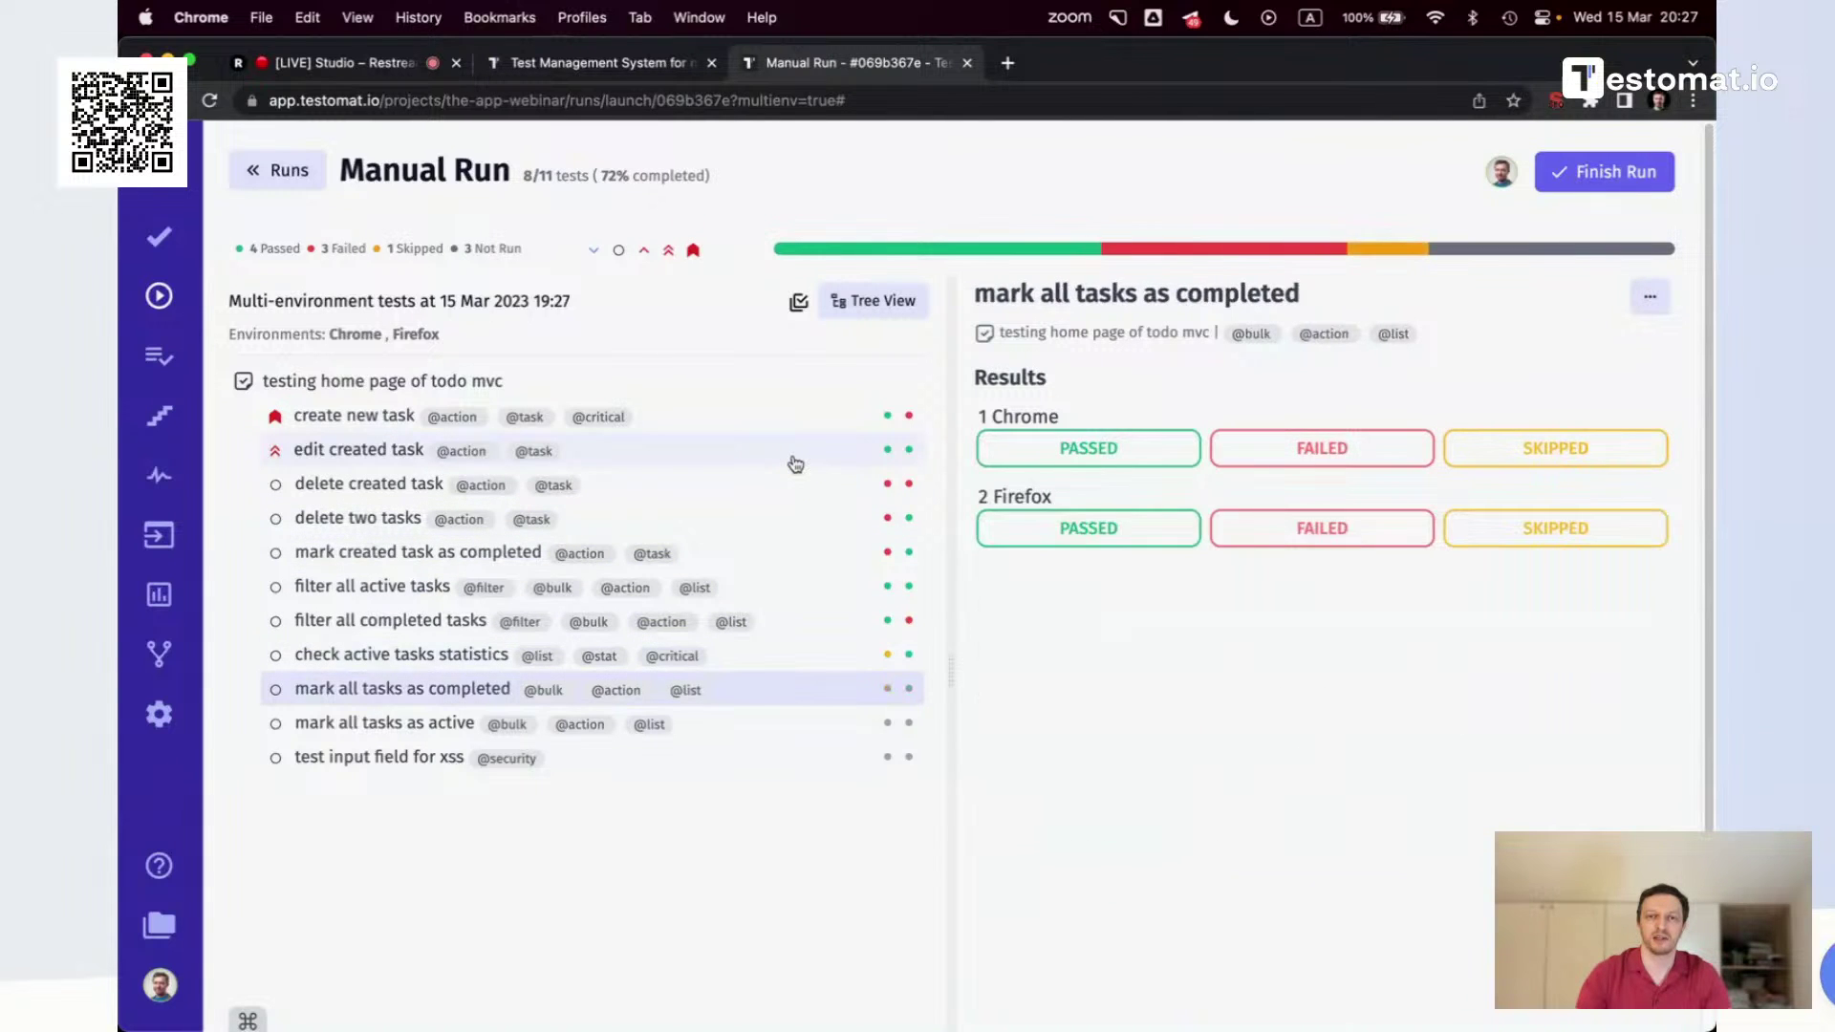
Fail "mark all tasks as completed" and "mark all tasks as active" in Chrome, skip both in Firefox, and fail "test input field for xss" in both
key(f)
key(s)
key(f)
key(s)
key(f)
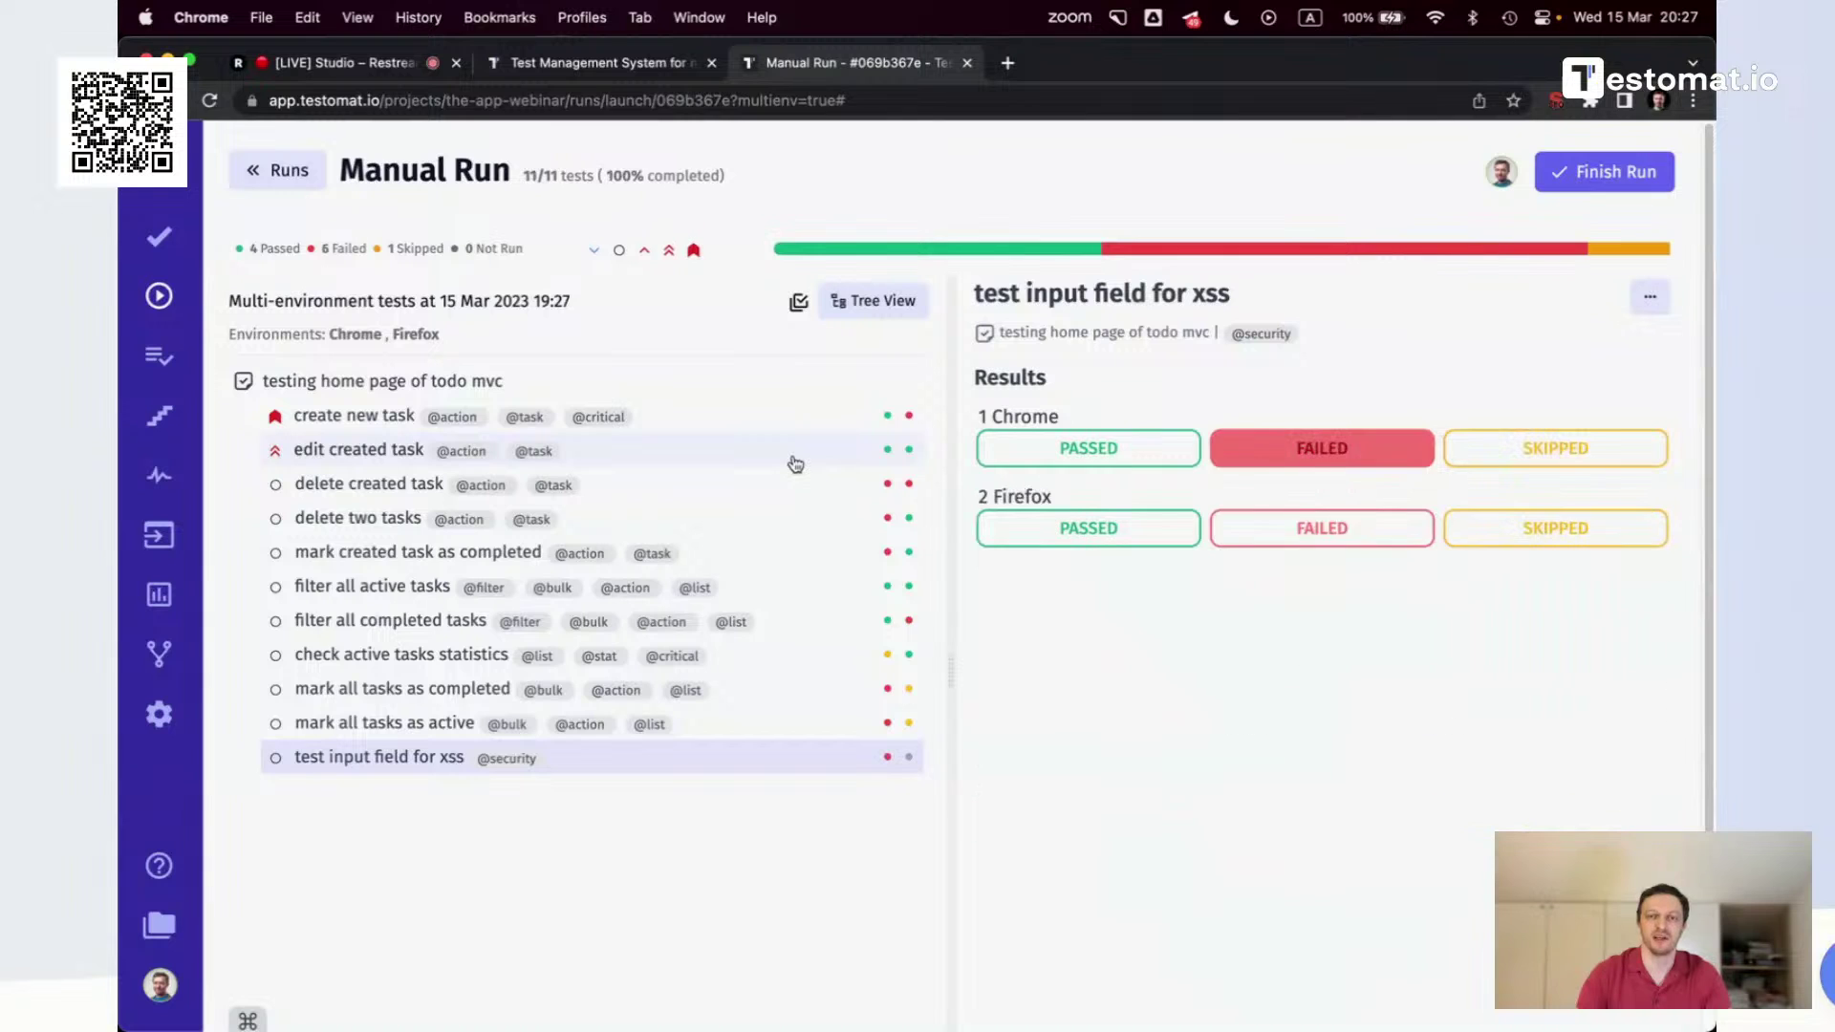
key(f)
Finish the multi-environment run and open its combined report
click(1561, 179)
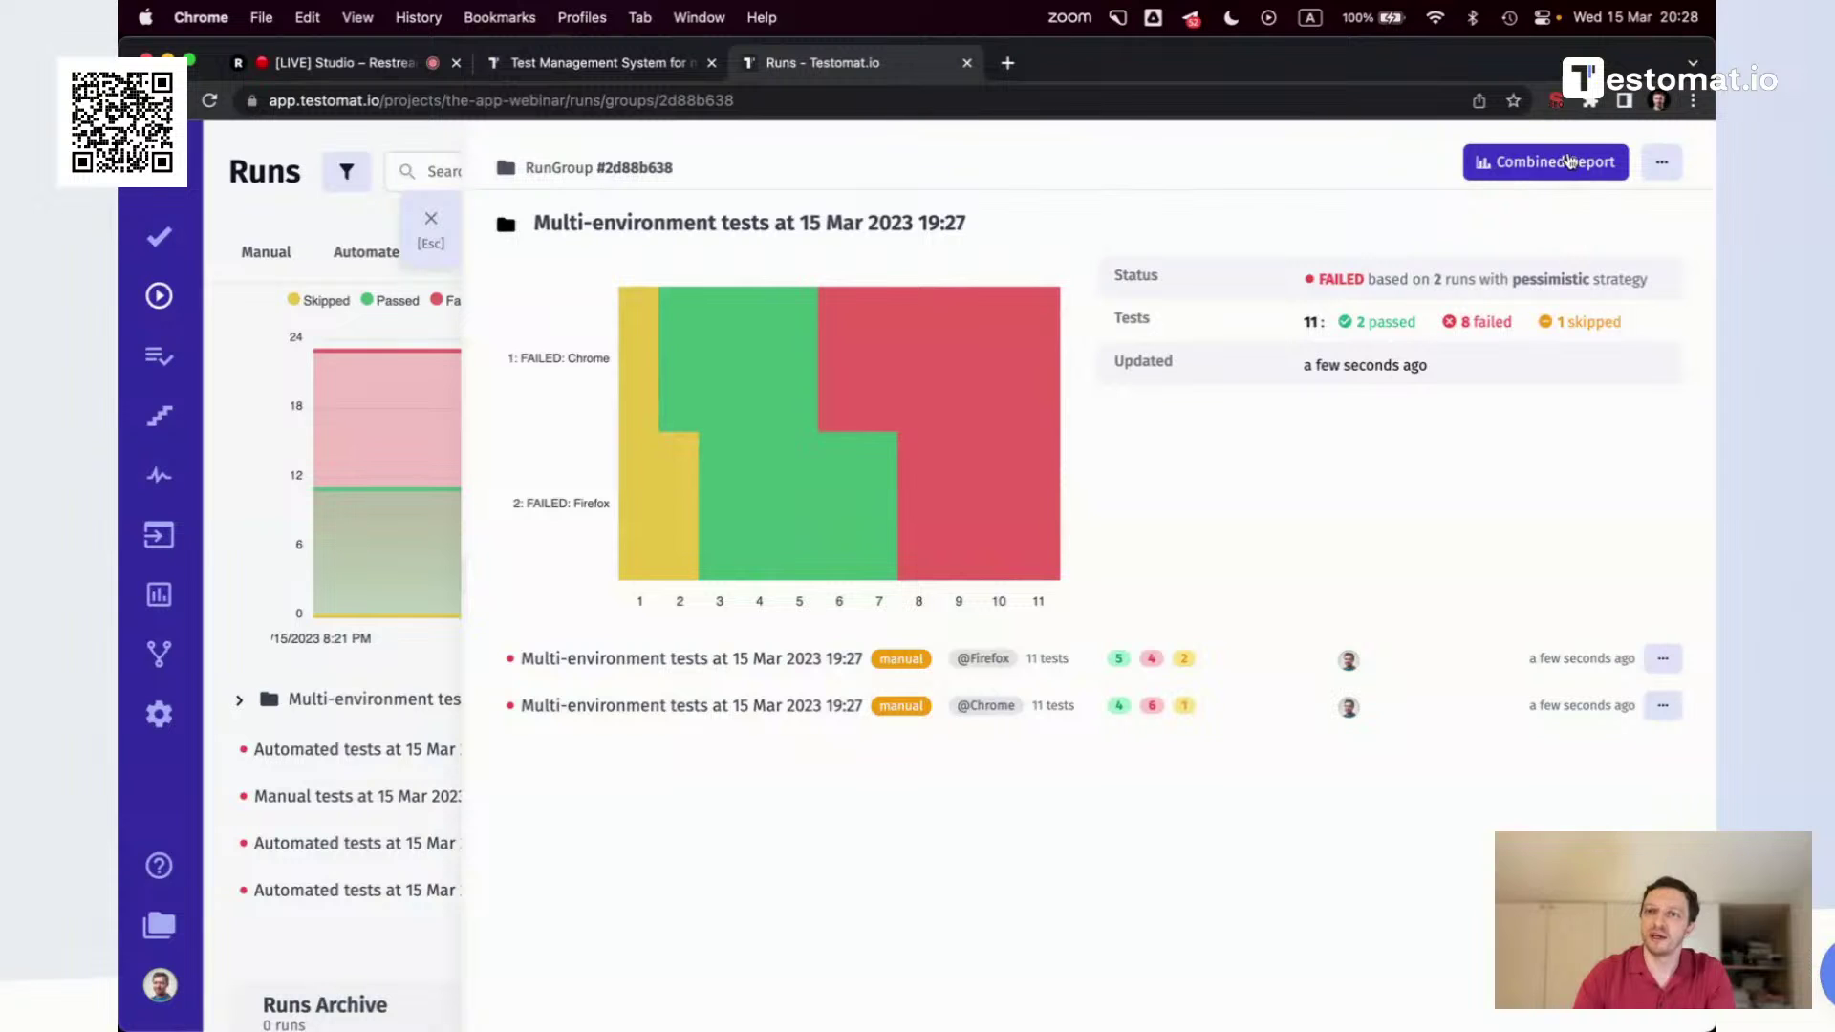
click(1568, 167)
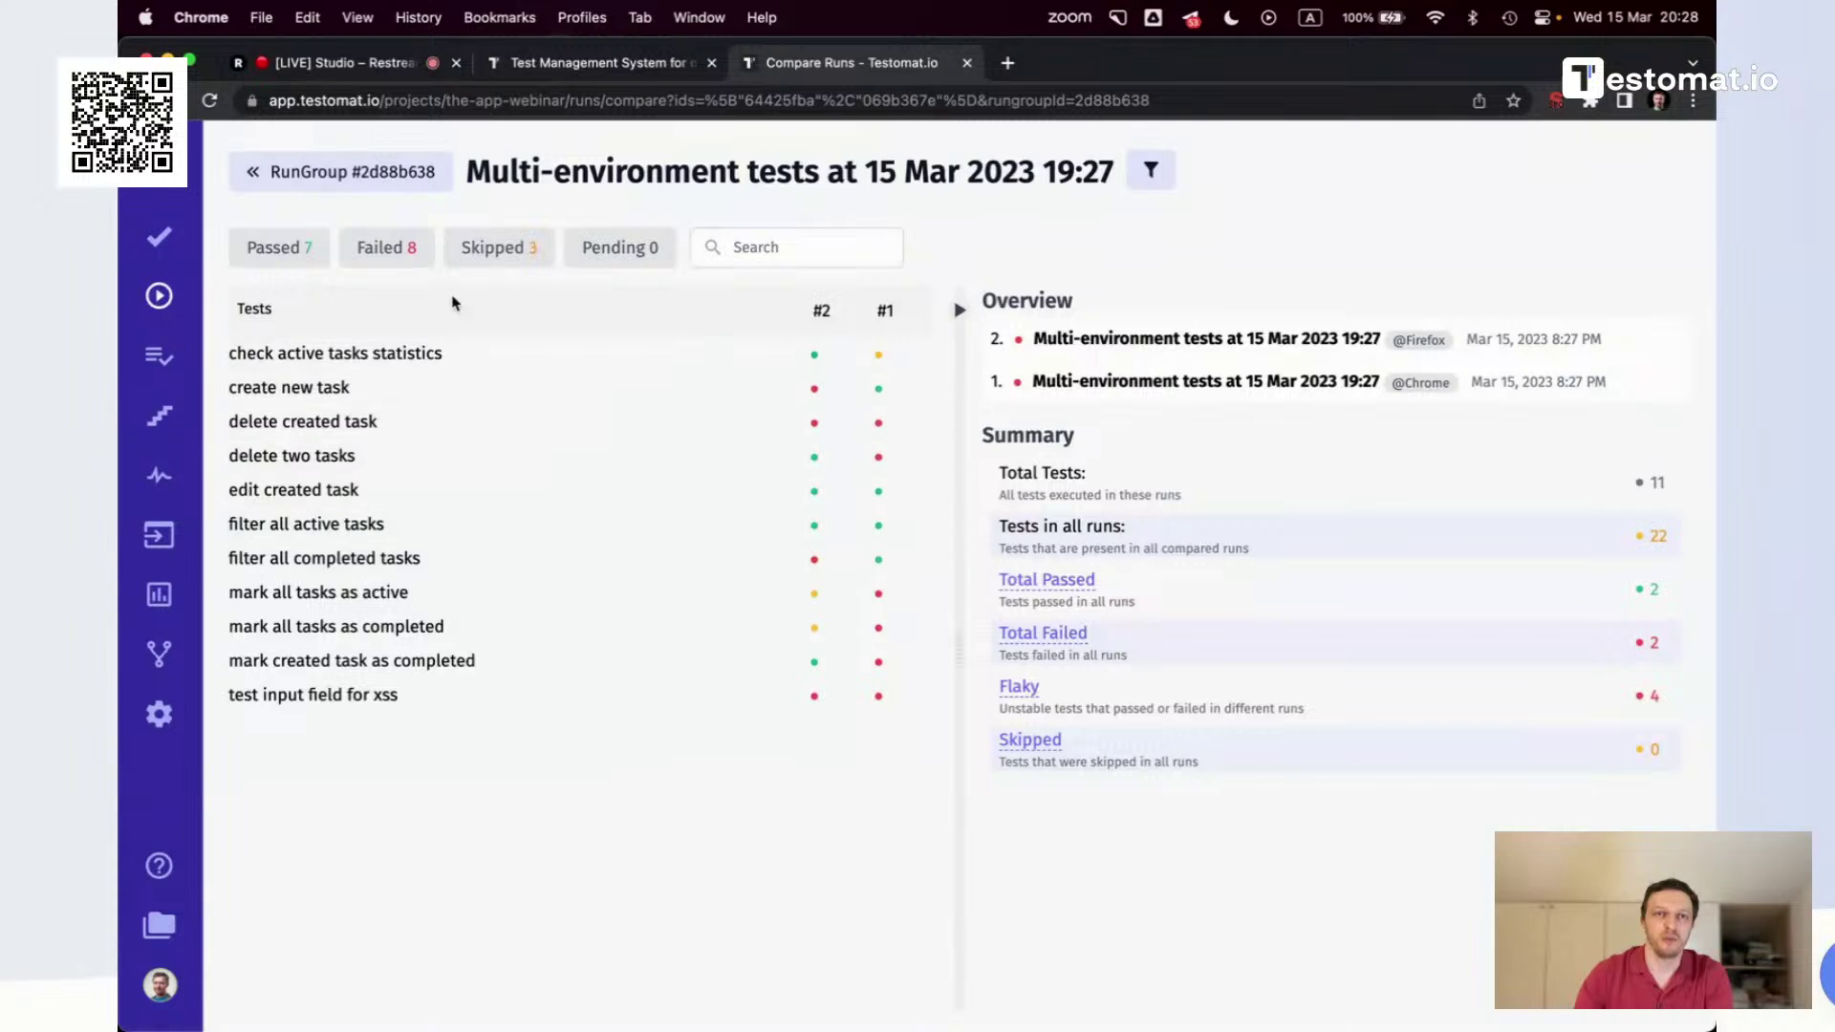
Filter the combined report by failed tests and inspect the Firefox result of "delete created task"
click(381, 246)
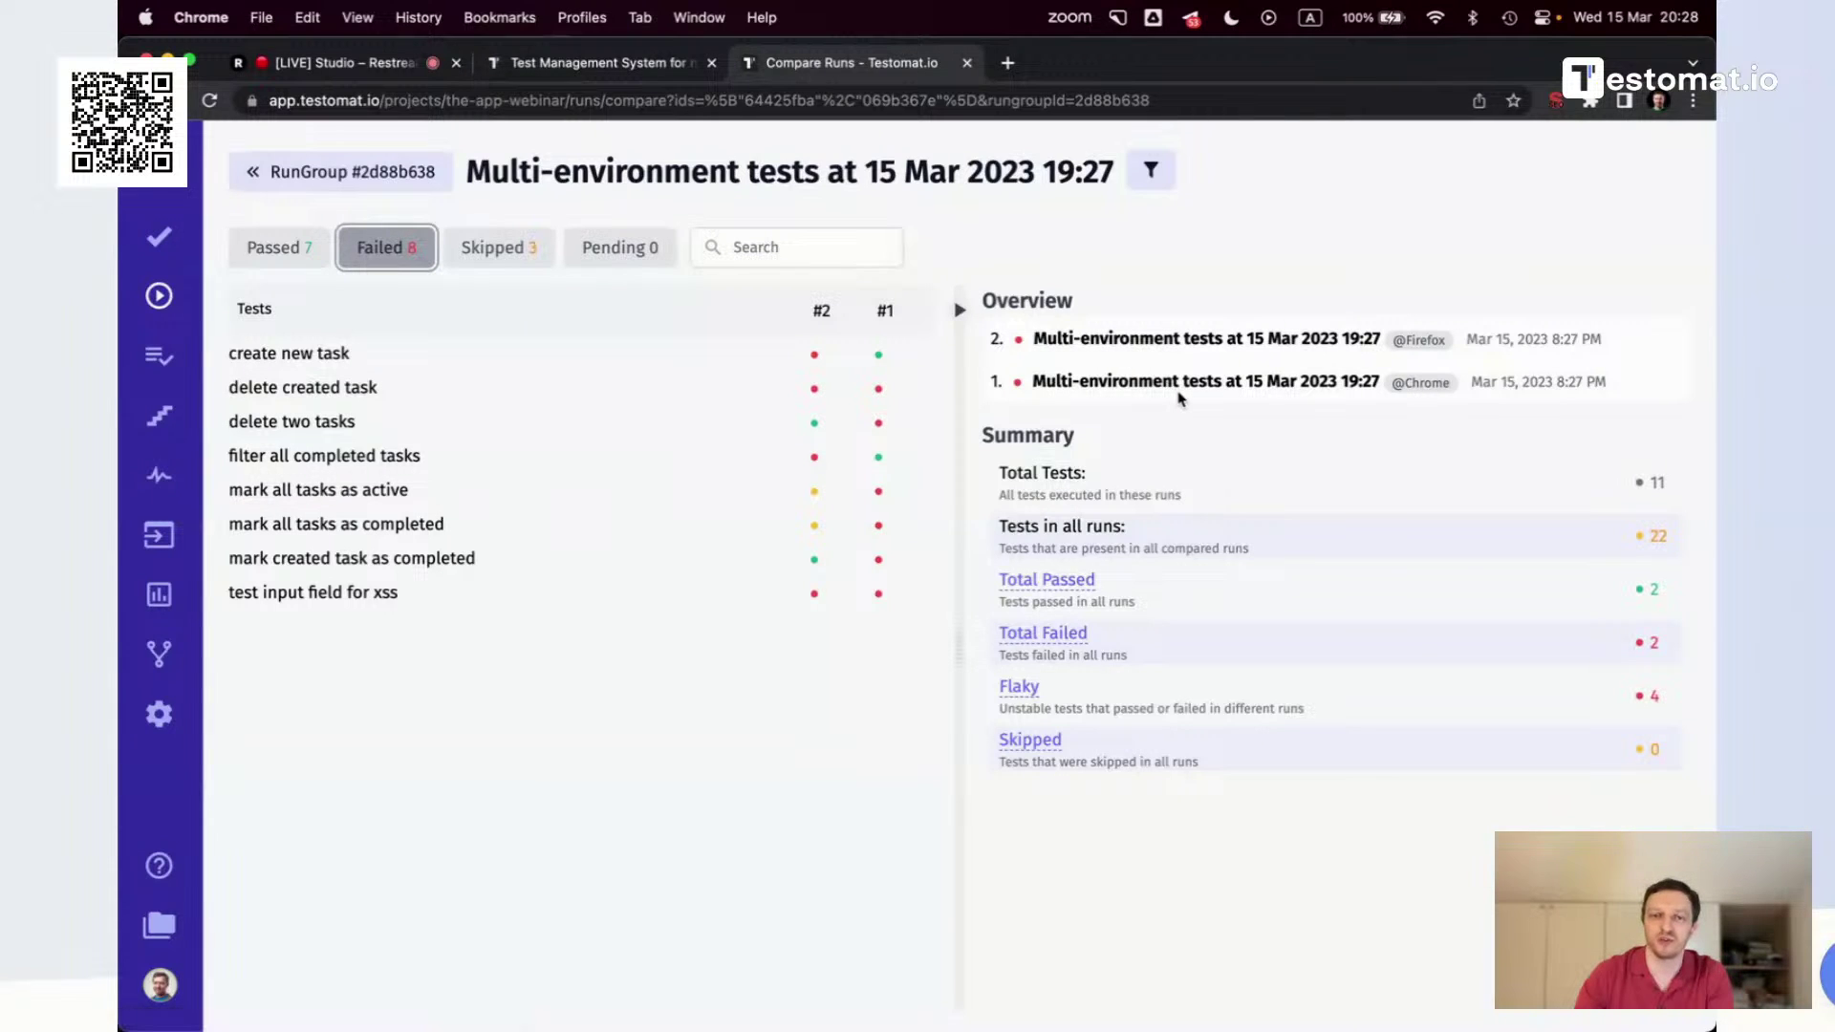
click(814, 391)
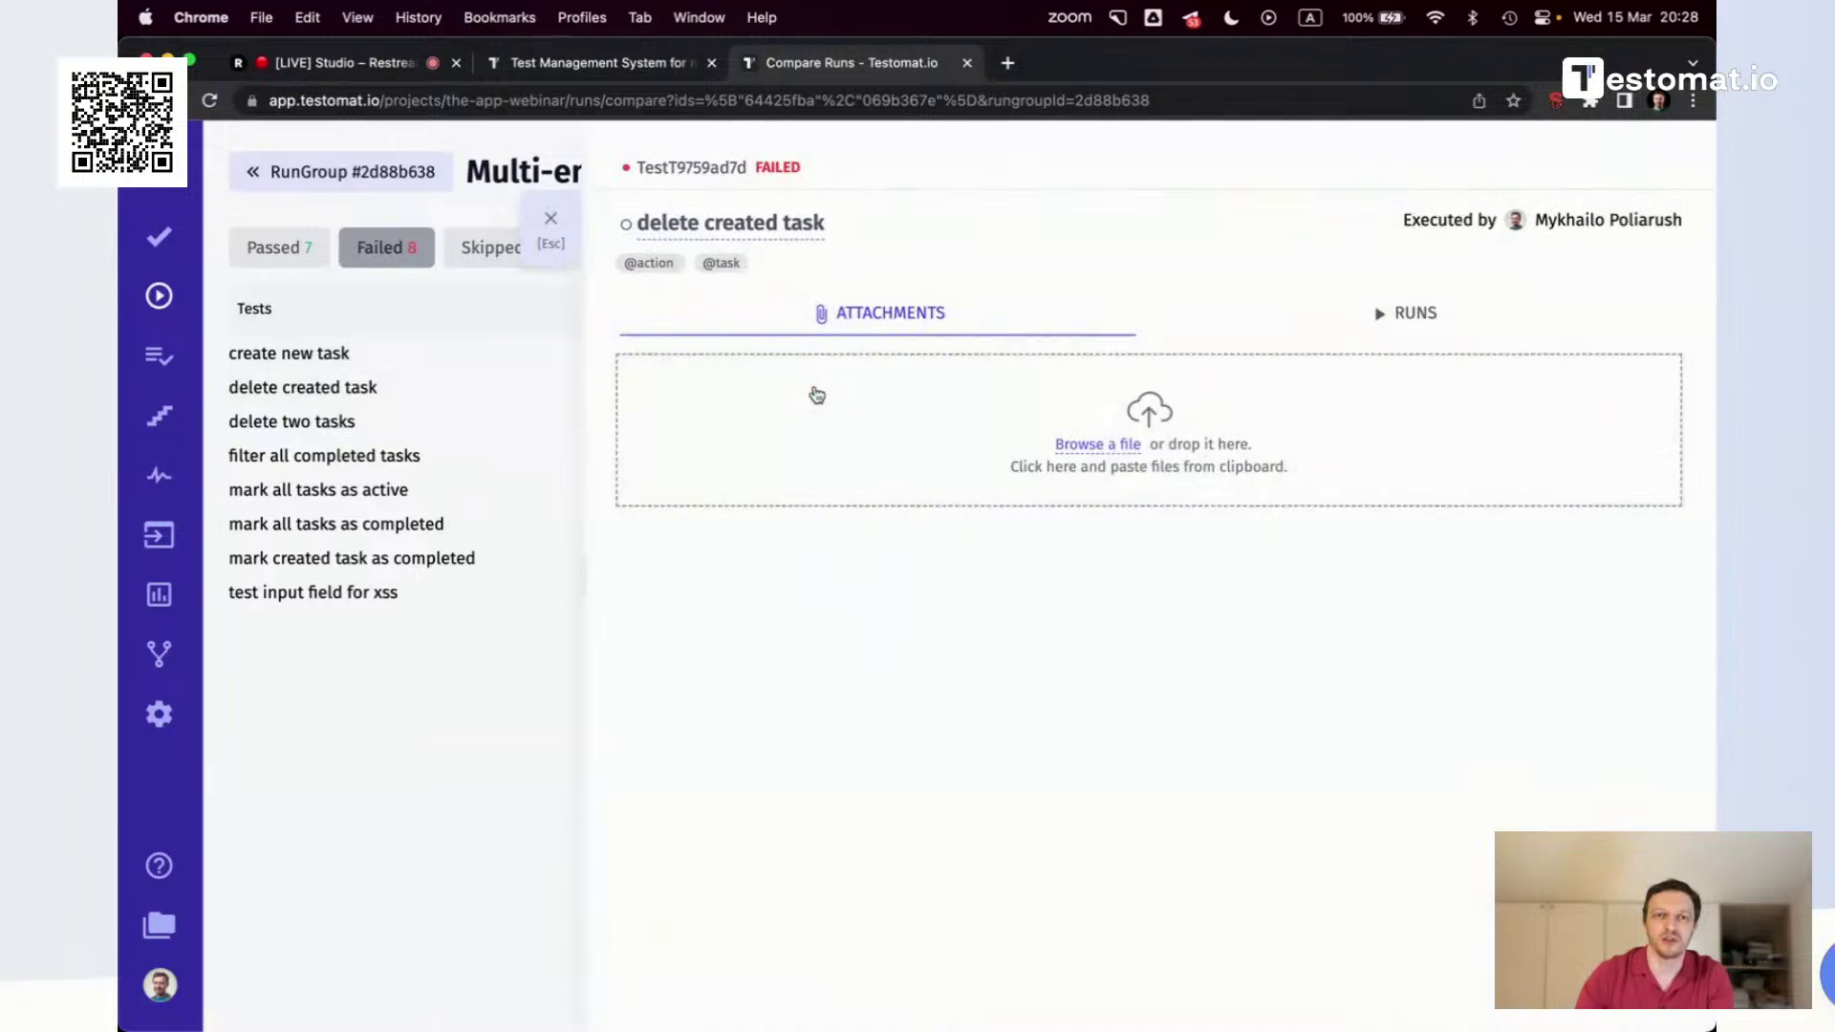
click(551, 219)
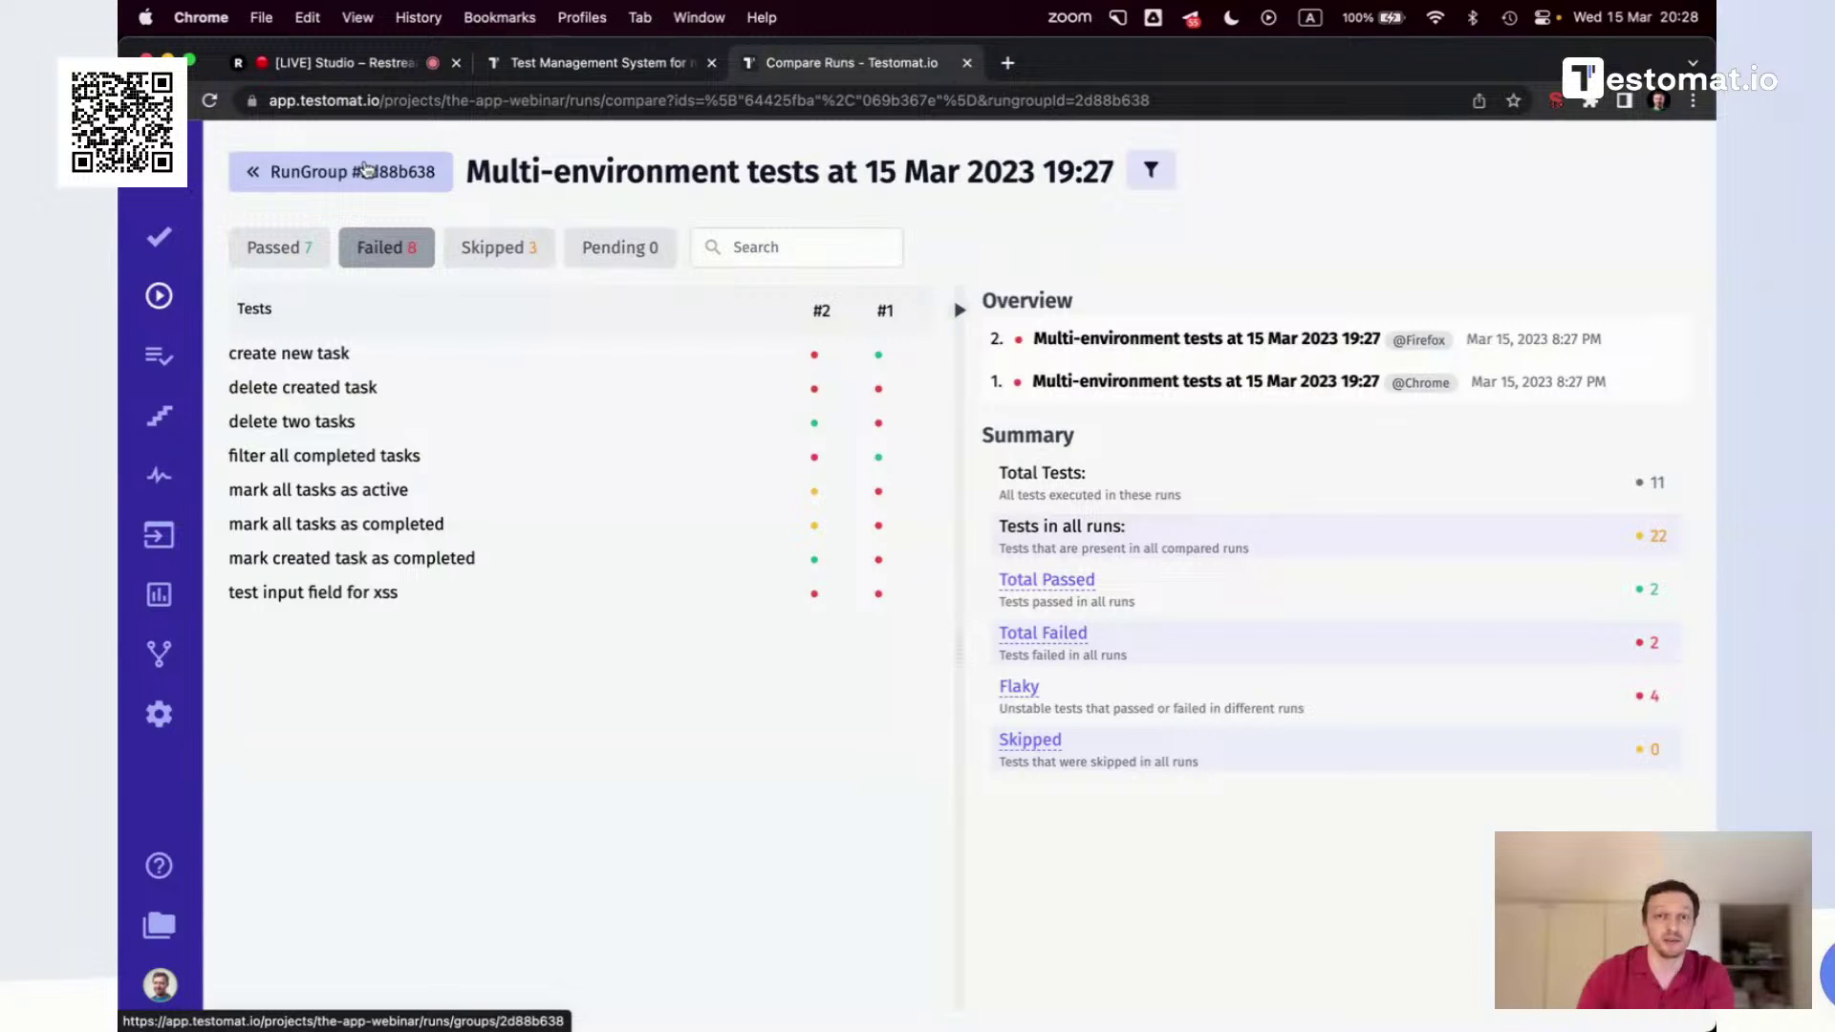
Filter the combined report by flaky tests and by total passed, and return to the list of runs
click(1019, 690)
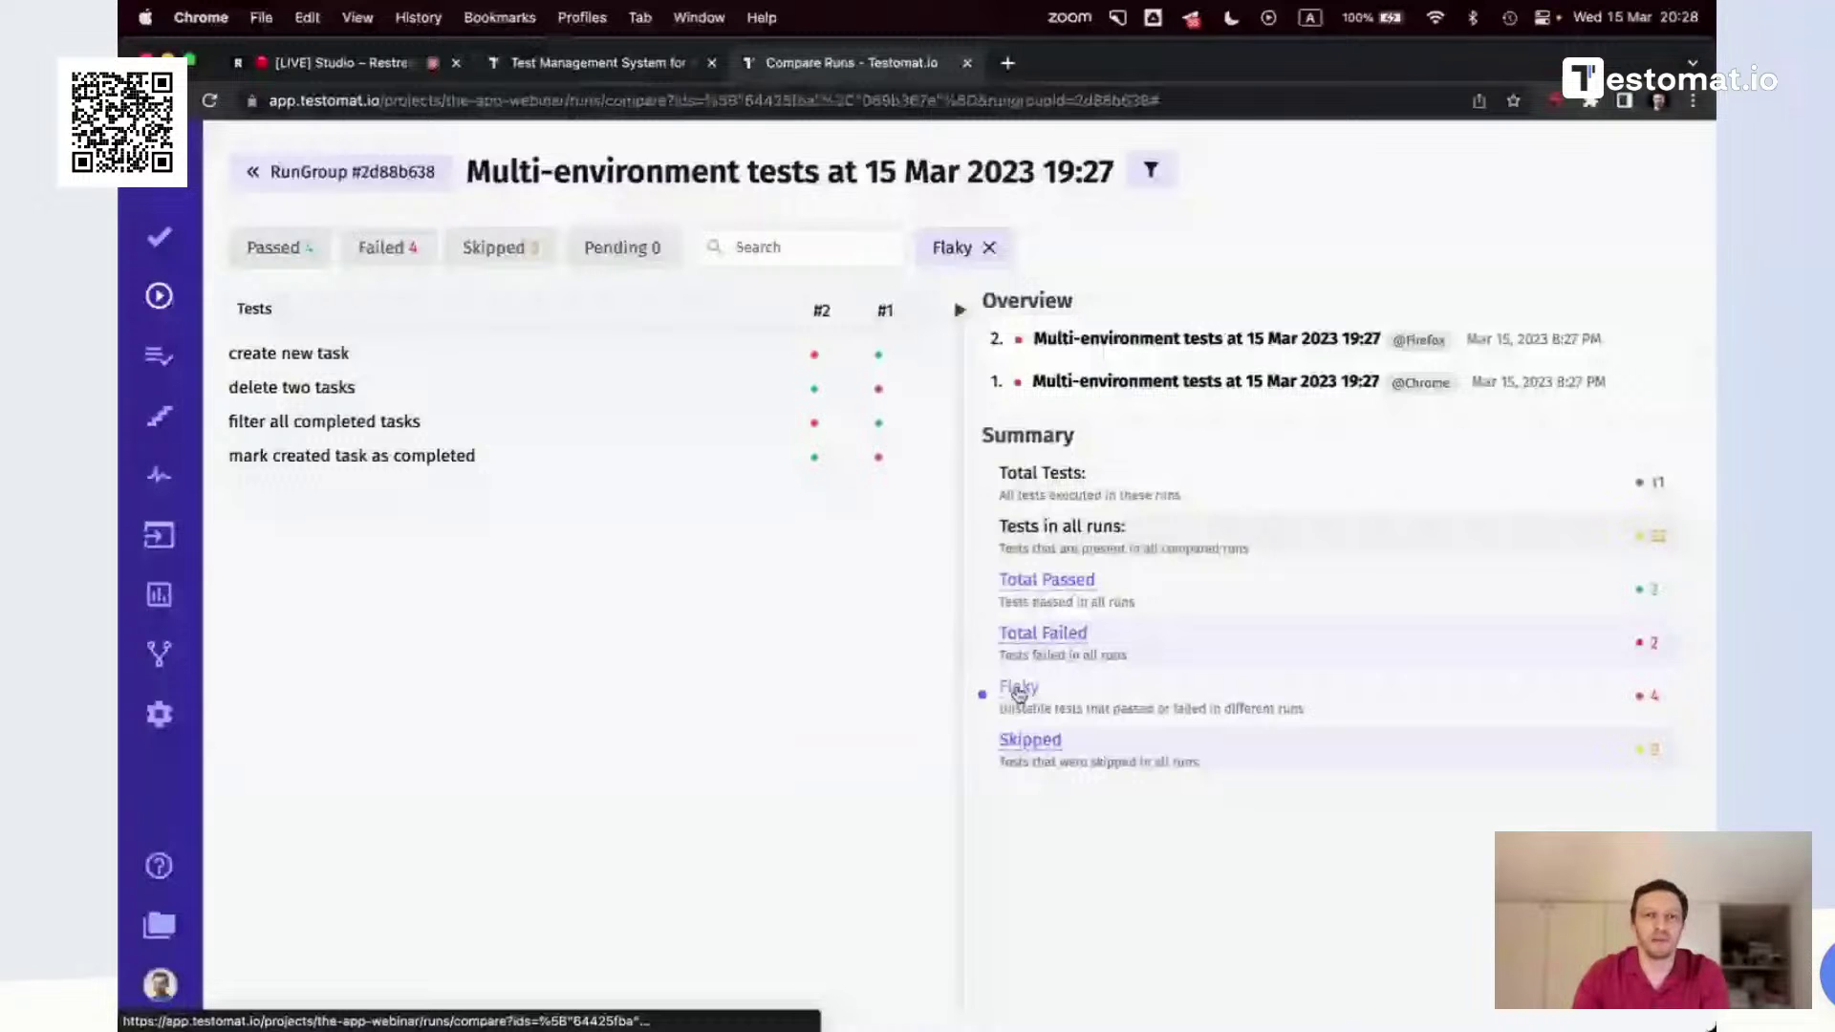
click(1046, 579)
click(337, 192)
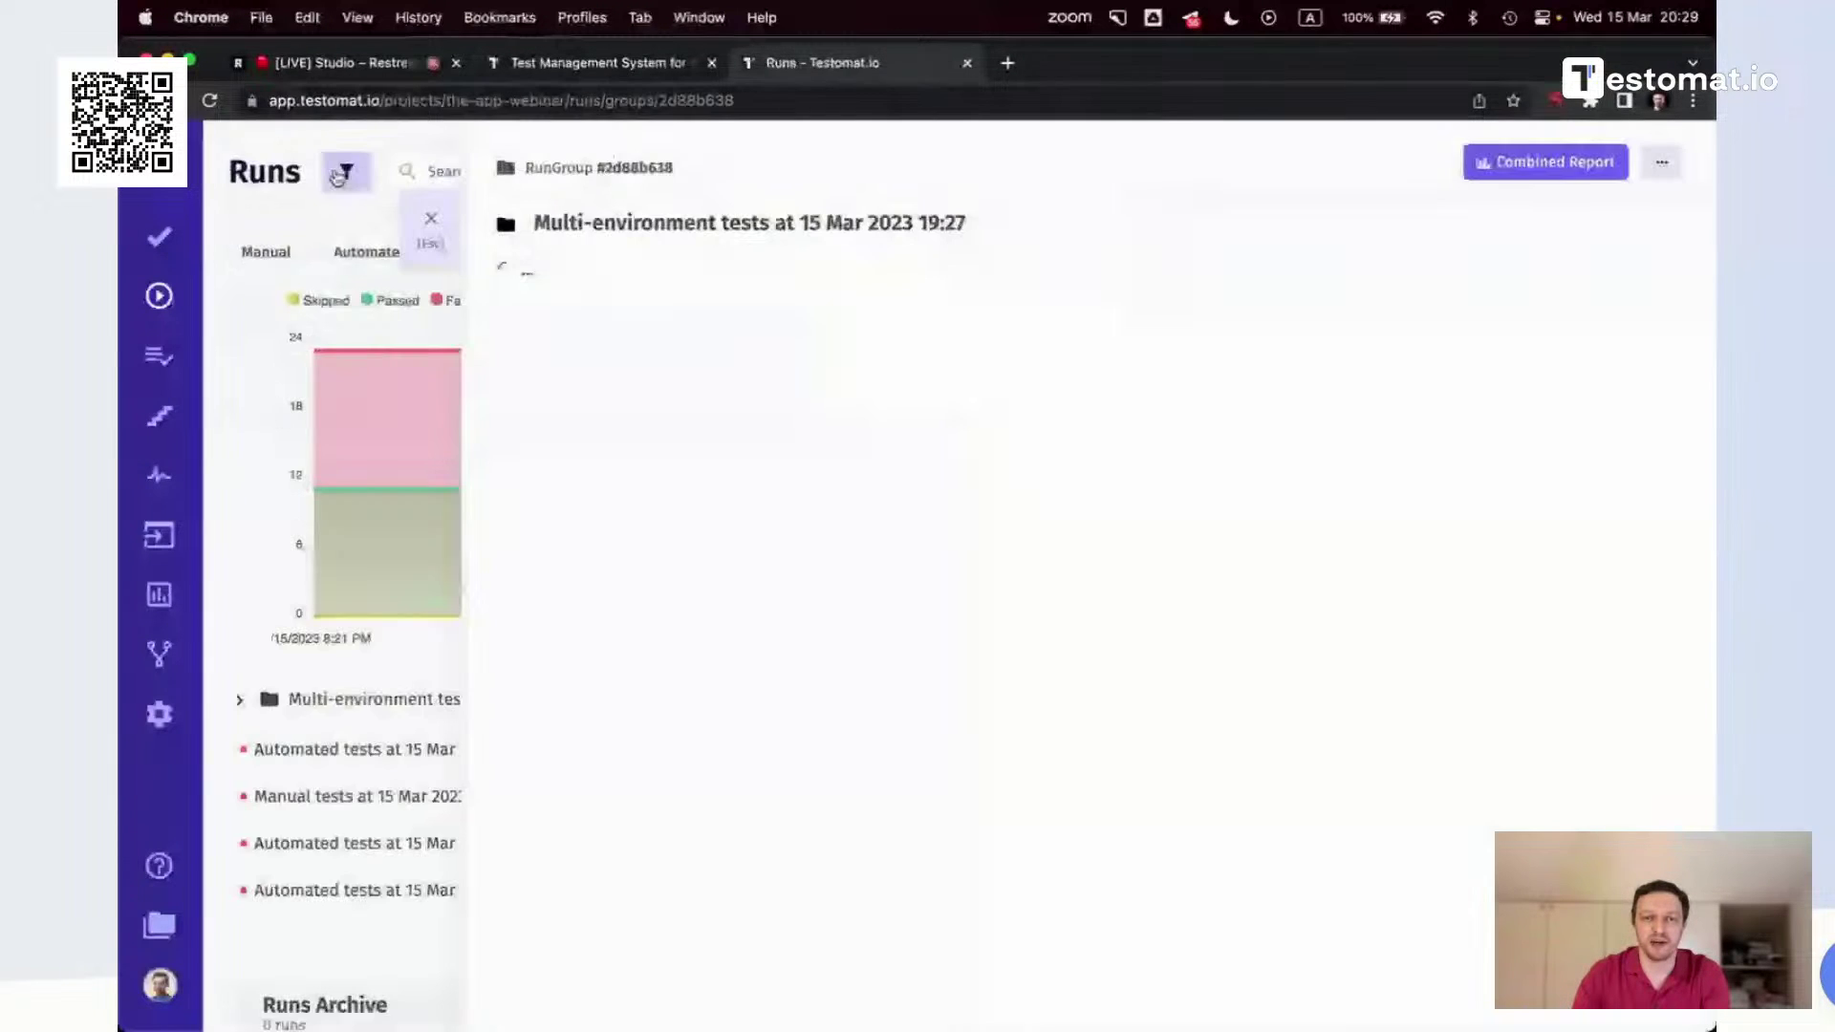
click(432, 221)
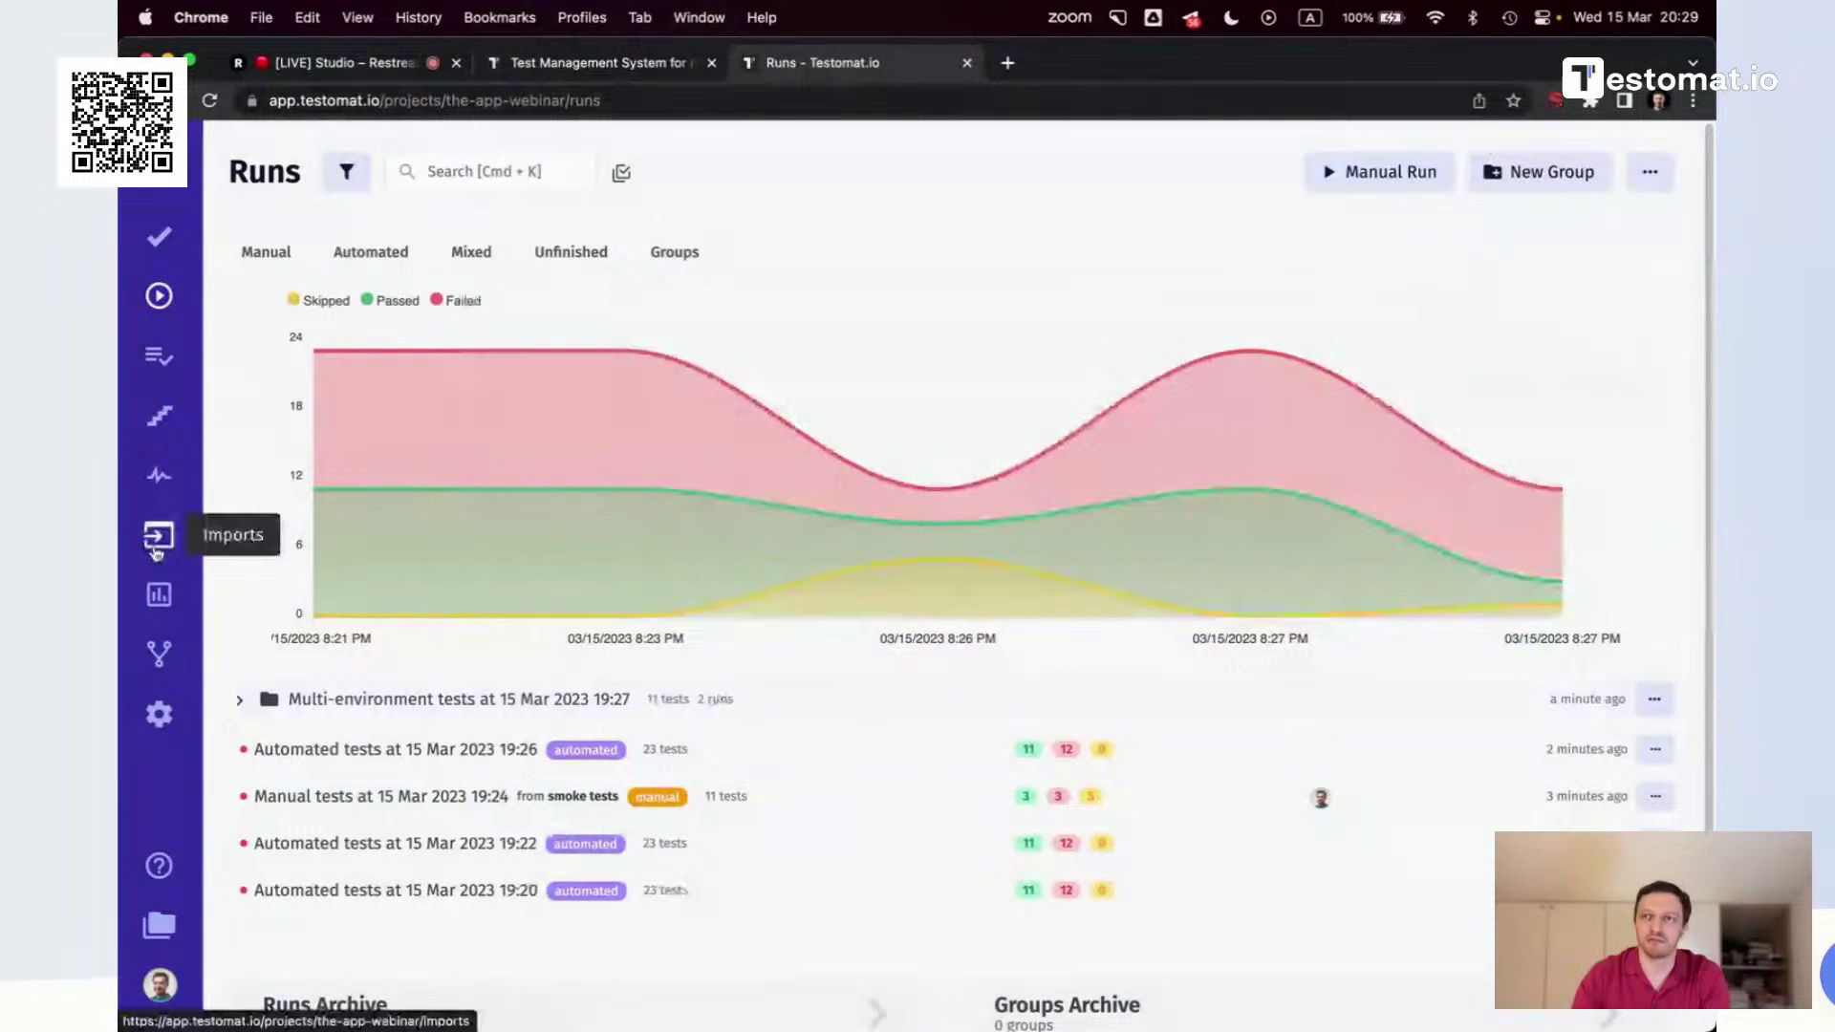
Review the project's automation coverage in Analytics, including the suites inside the todomvc-tests folder
click(169, 598)
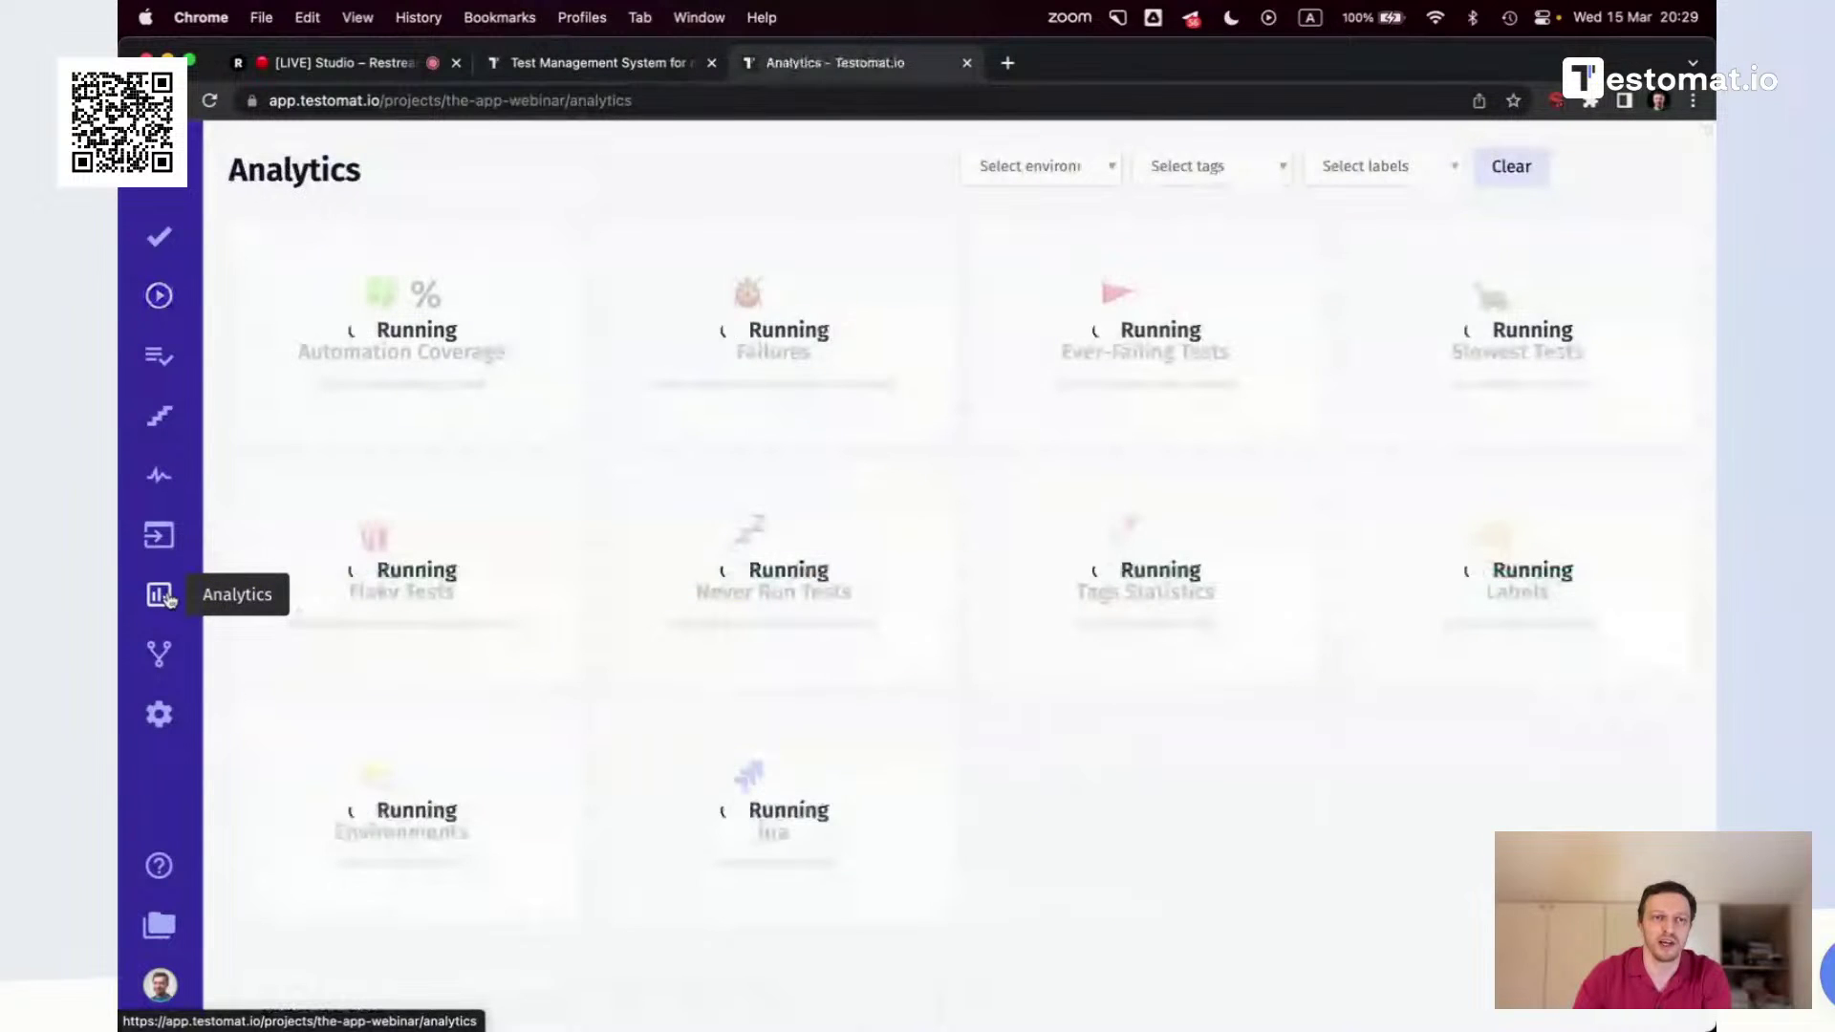
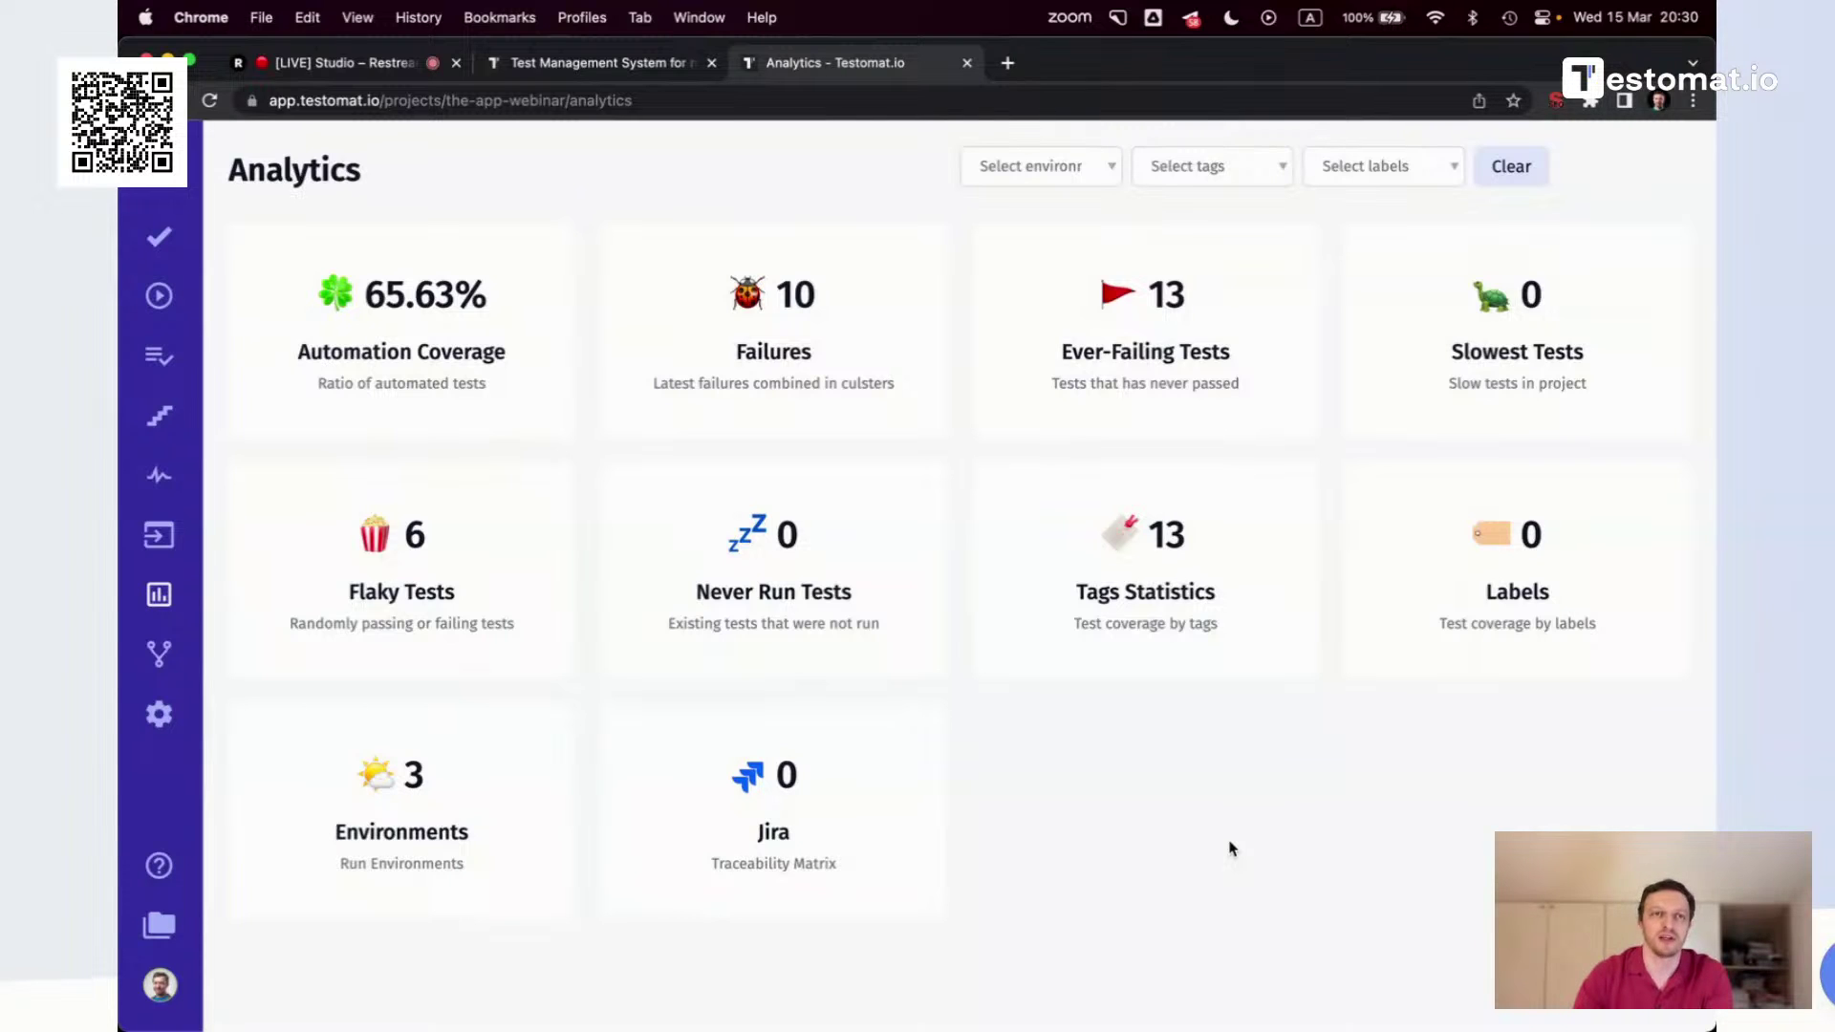
click(465, 315)
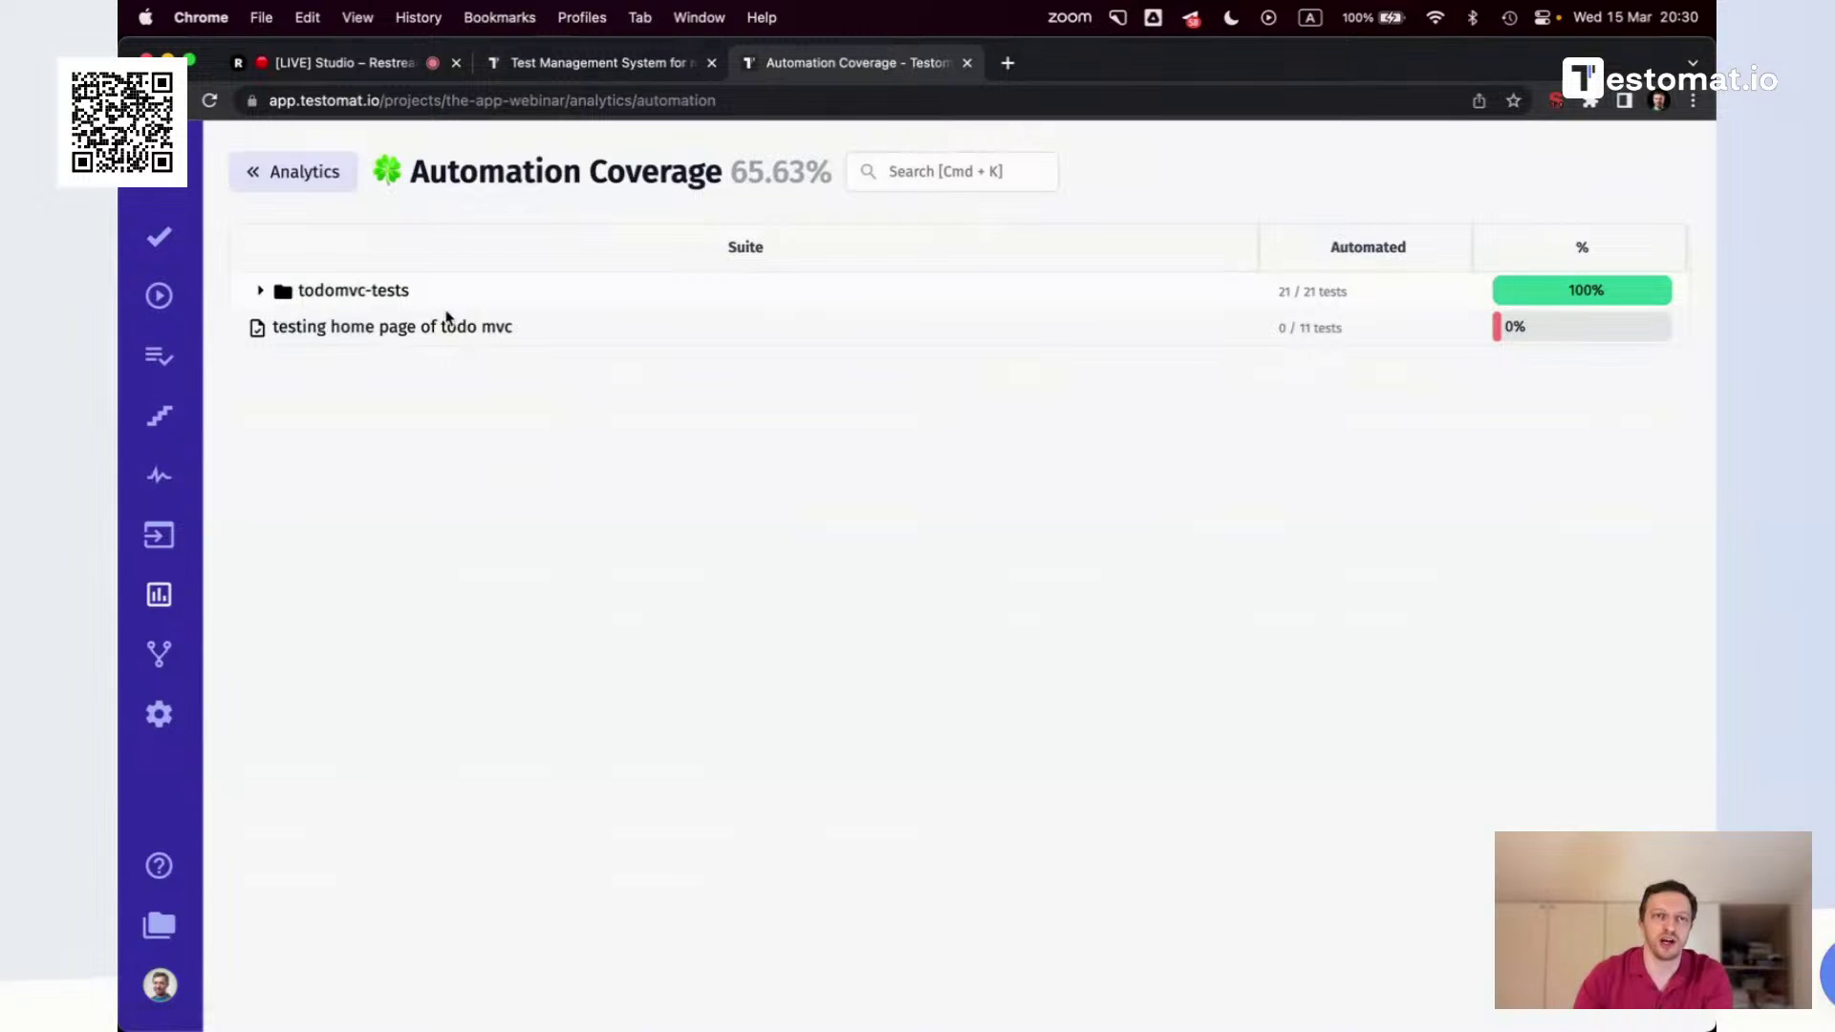
click(259, 290)
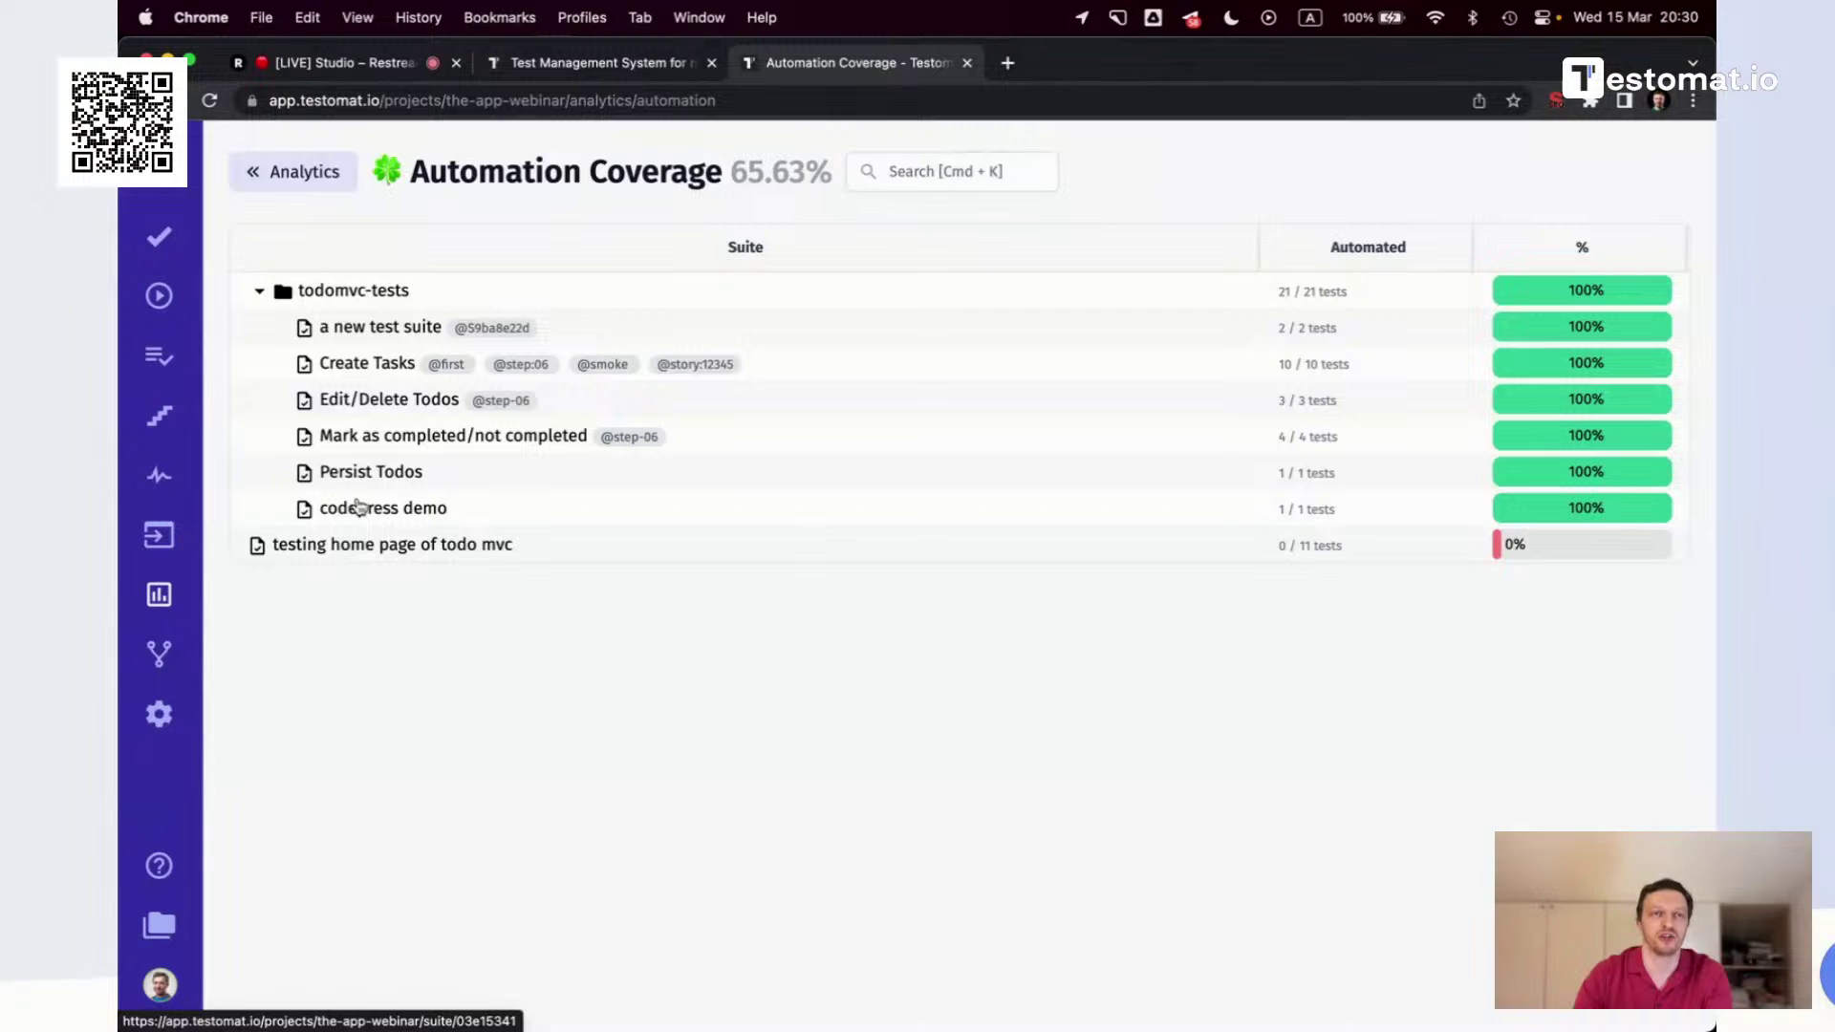
click(341, 181)
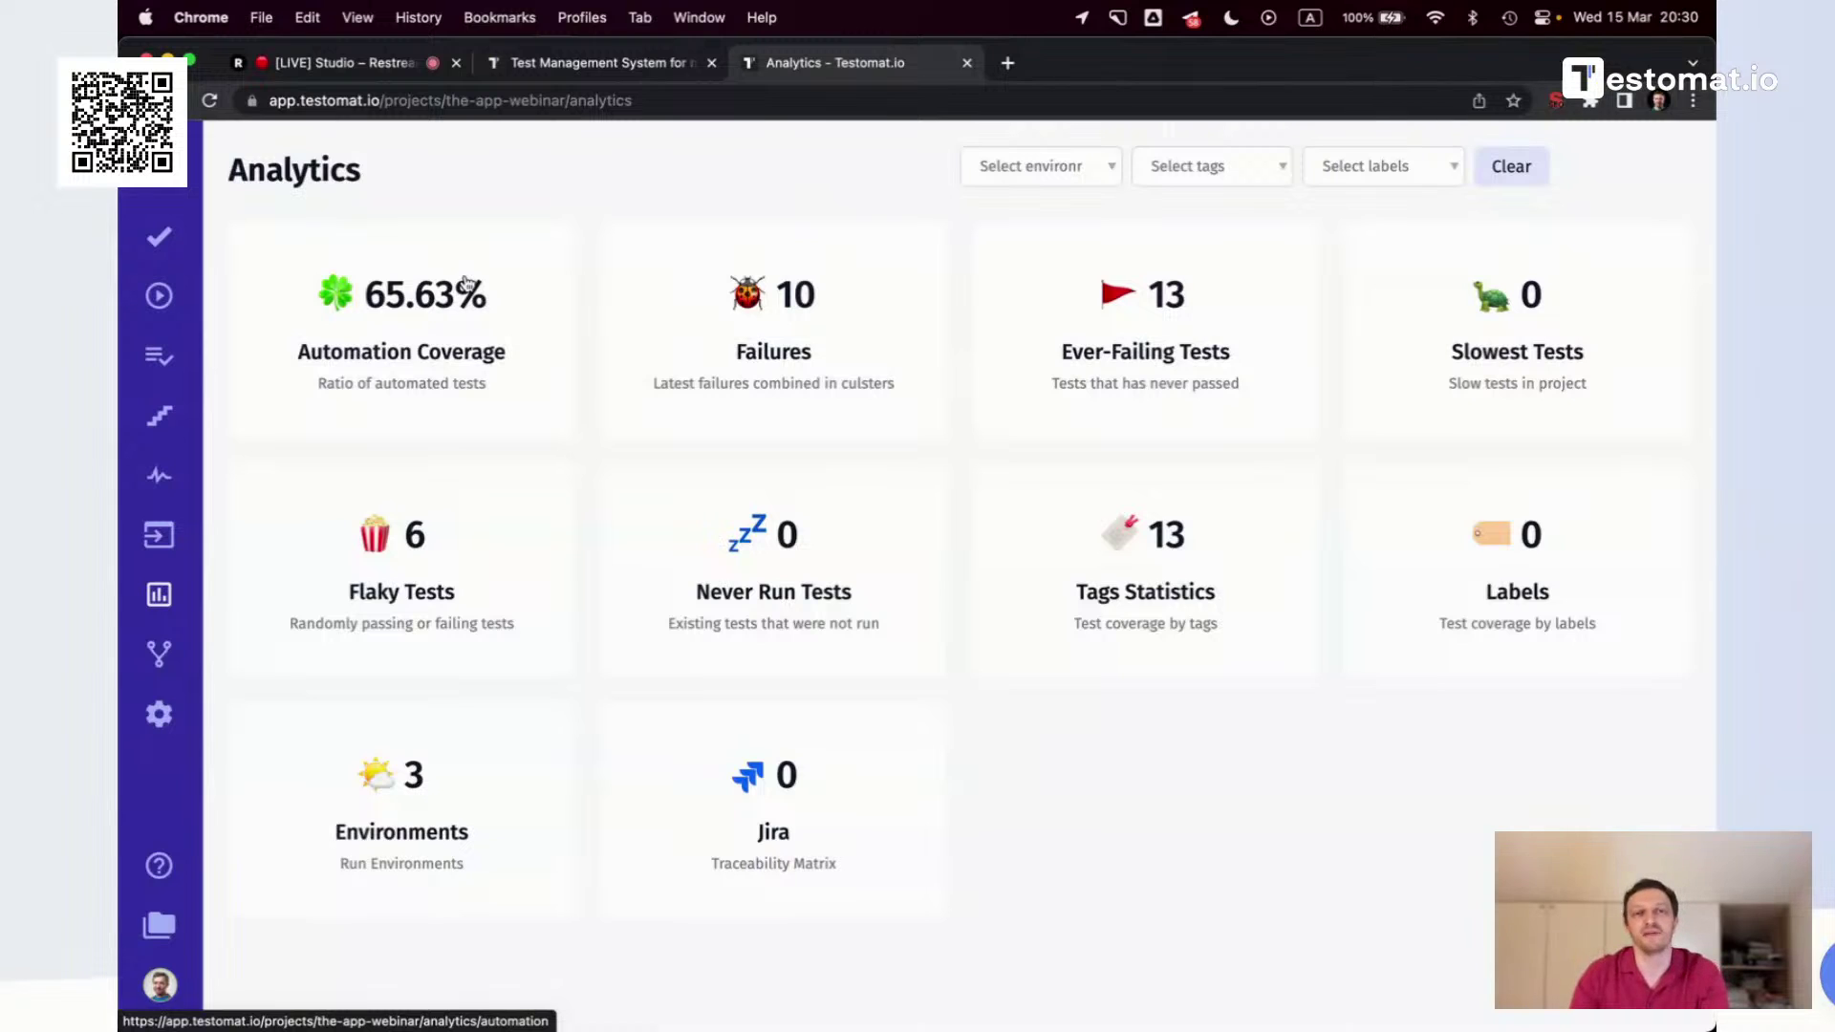
Examine the Failures analytics, including the tests grouped under the "Unexpected token" selector error, and return to the analytics overview
drag(763, 287, 775, 287)
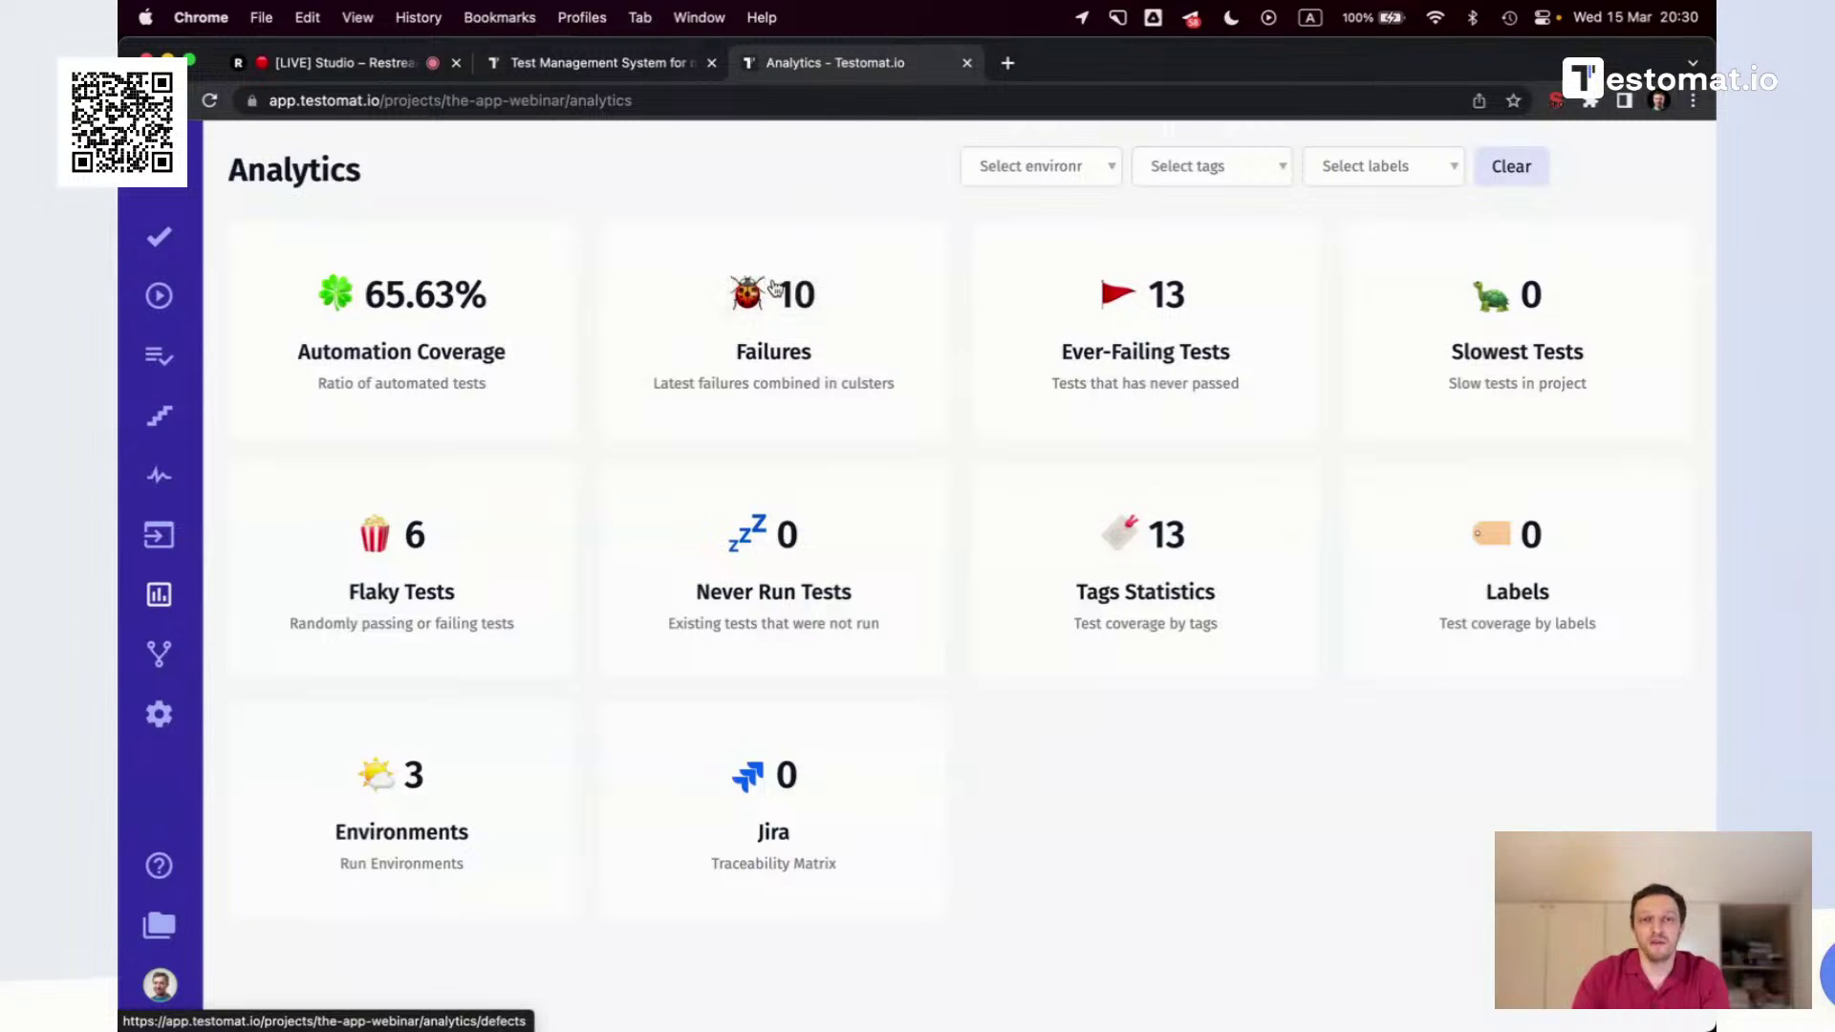
click(775, 287)
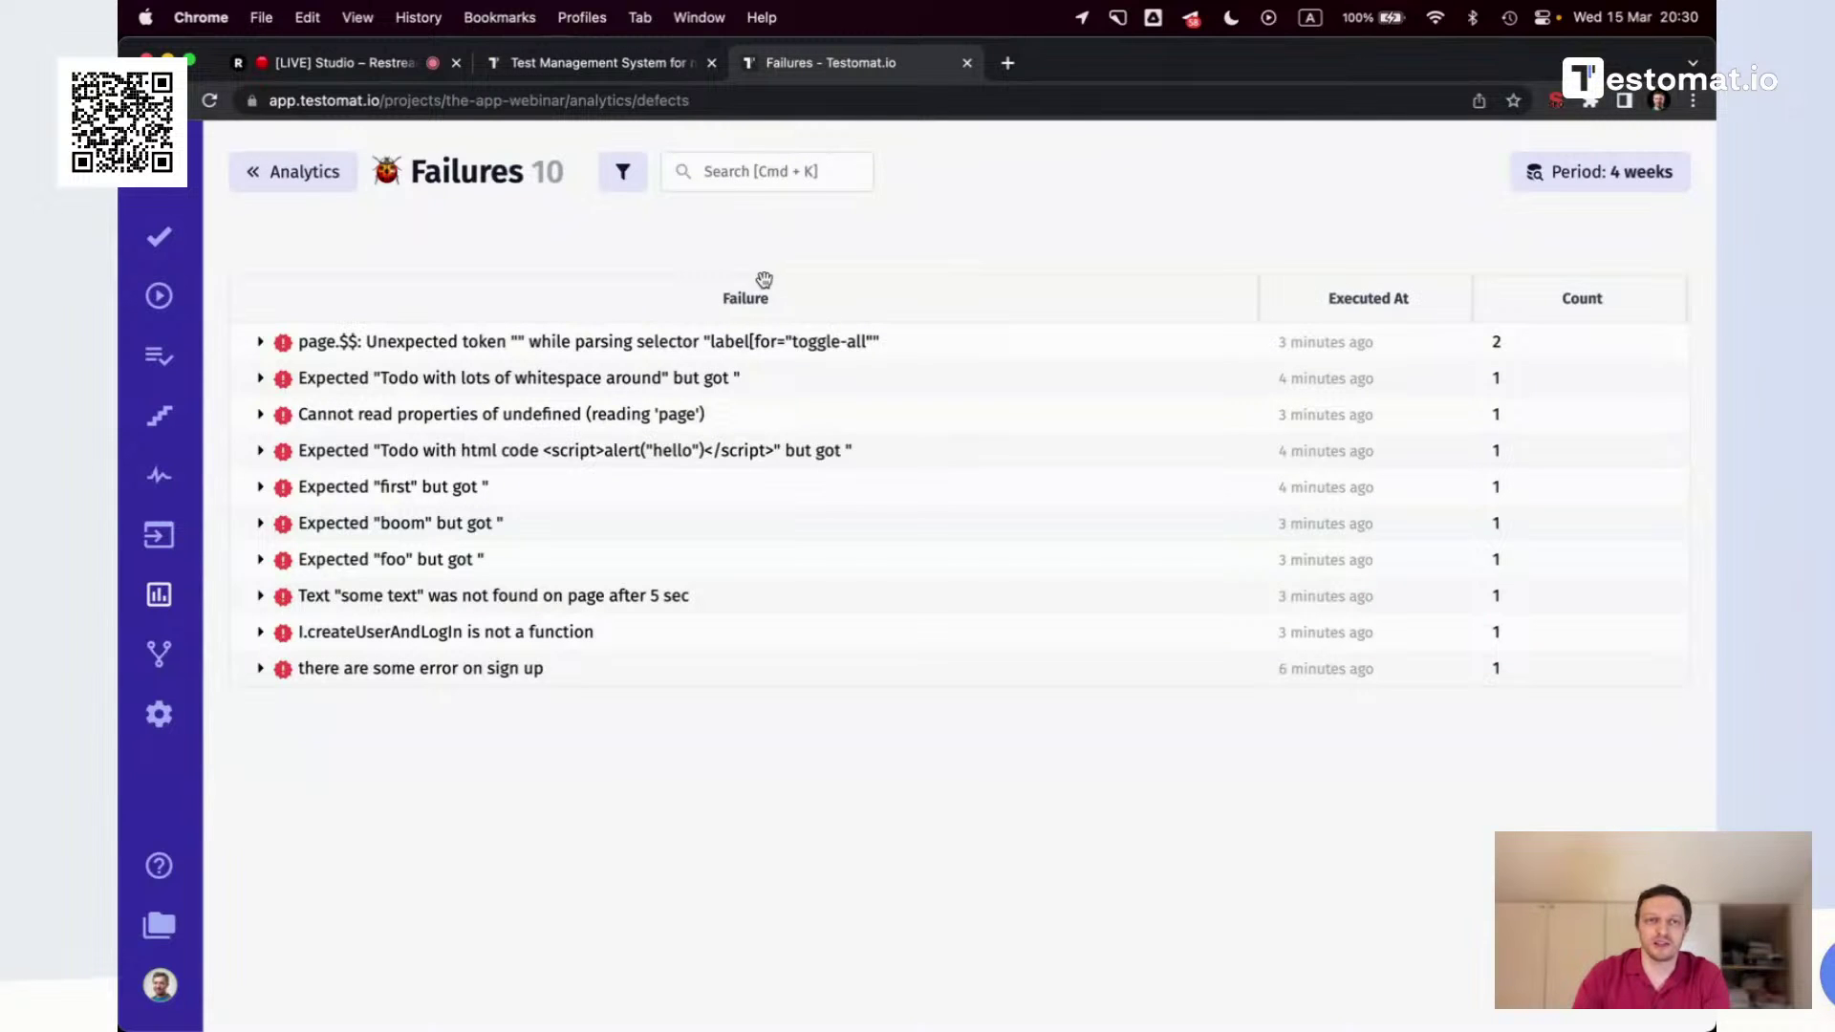
click(260, 343)
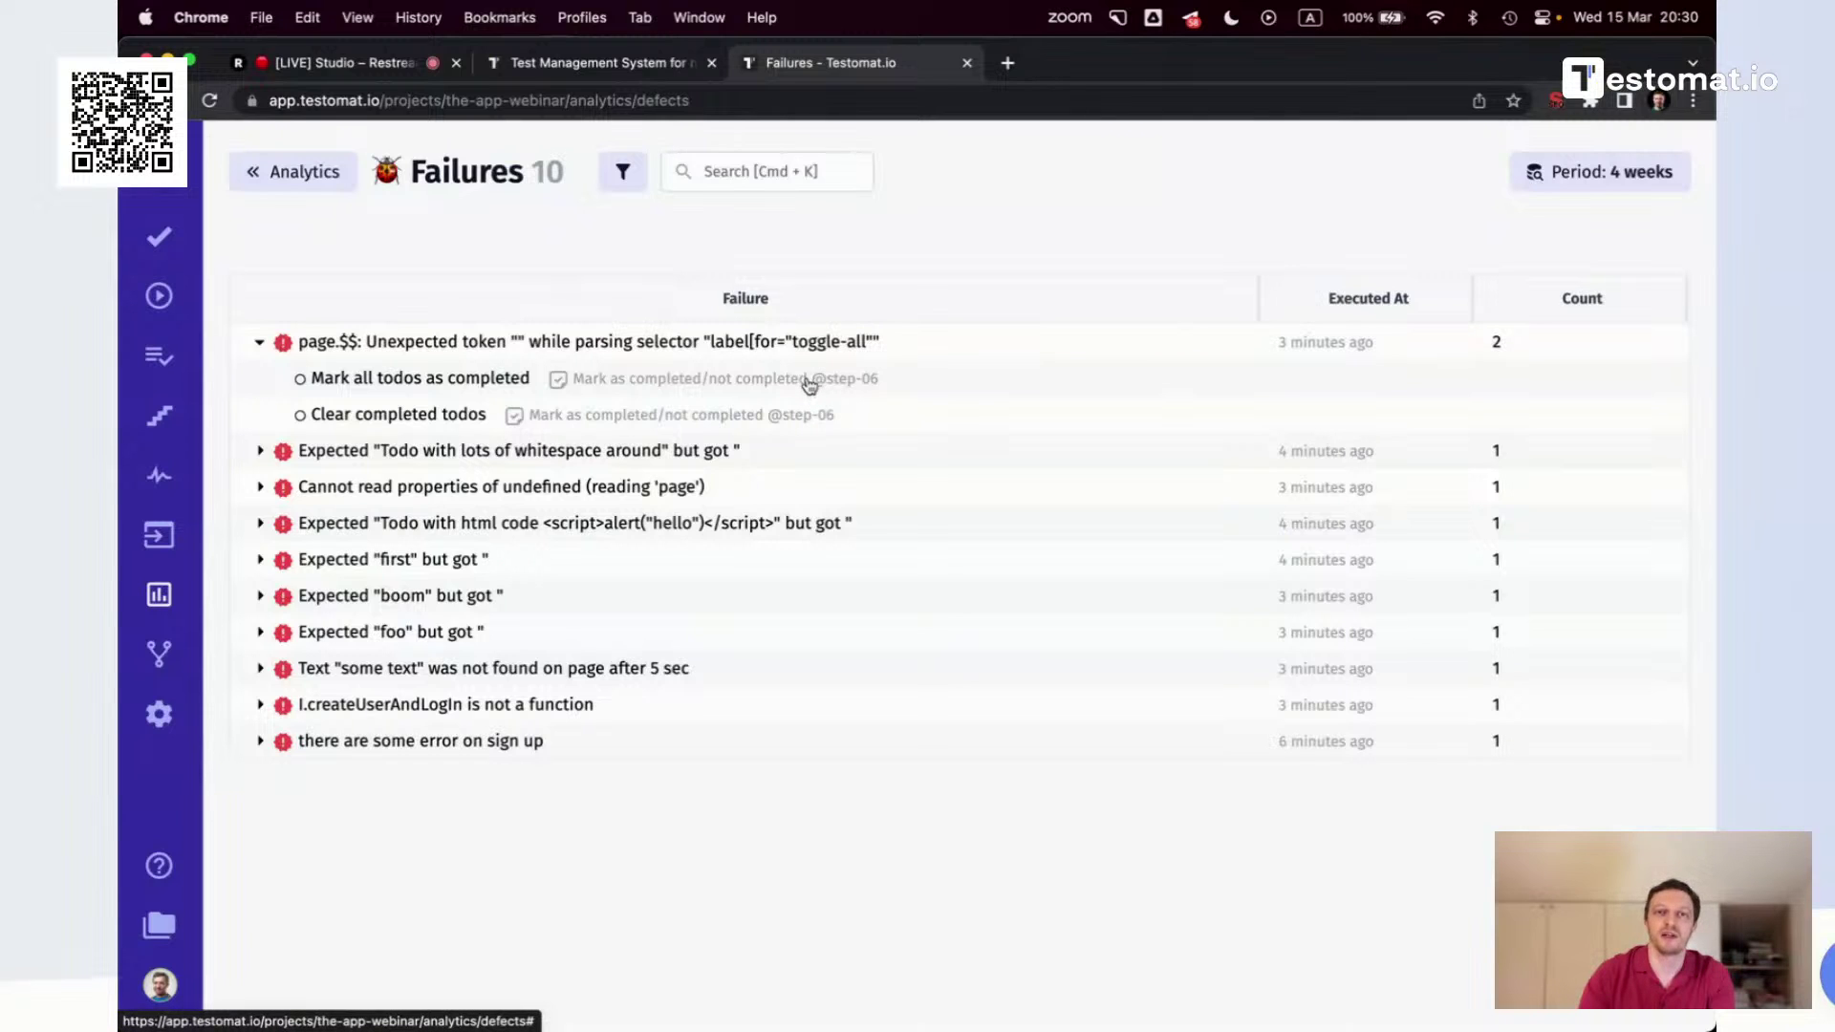
click(293, 171)
View the Ever-Failing Tests and Slowest Tests analytics reports
click(1147, 361)
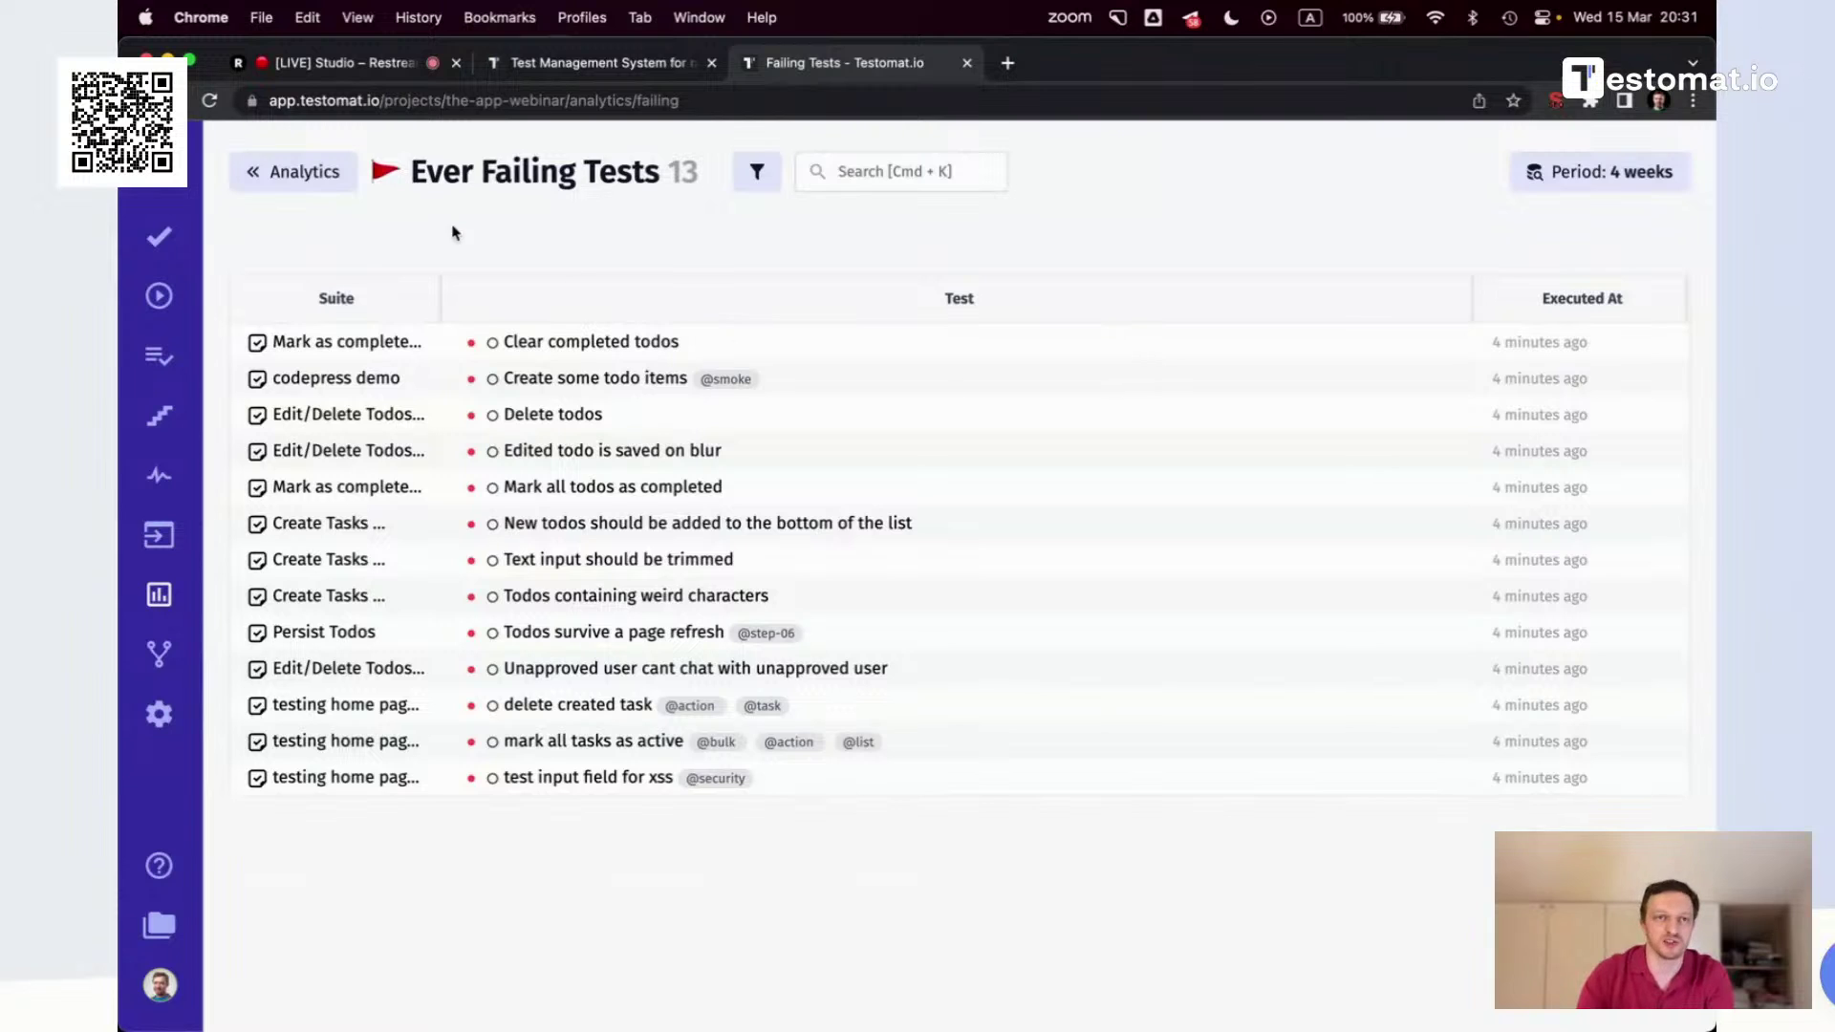
click(293, 171)
click(1520, 320)
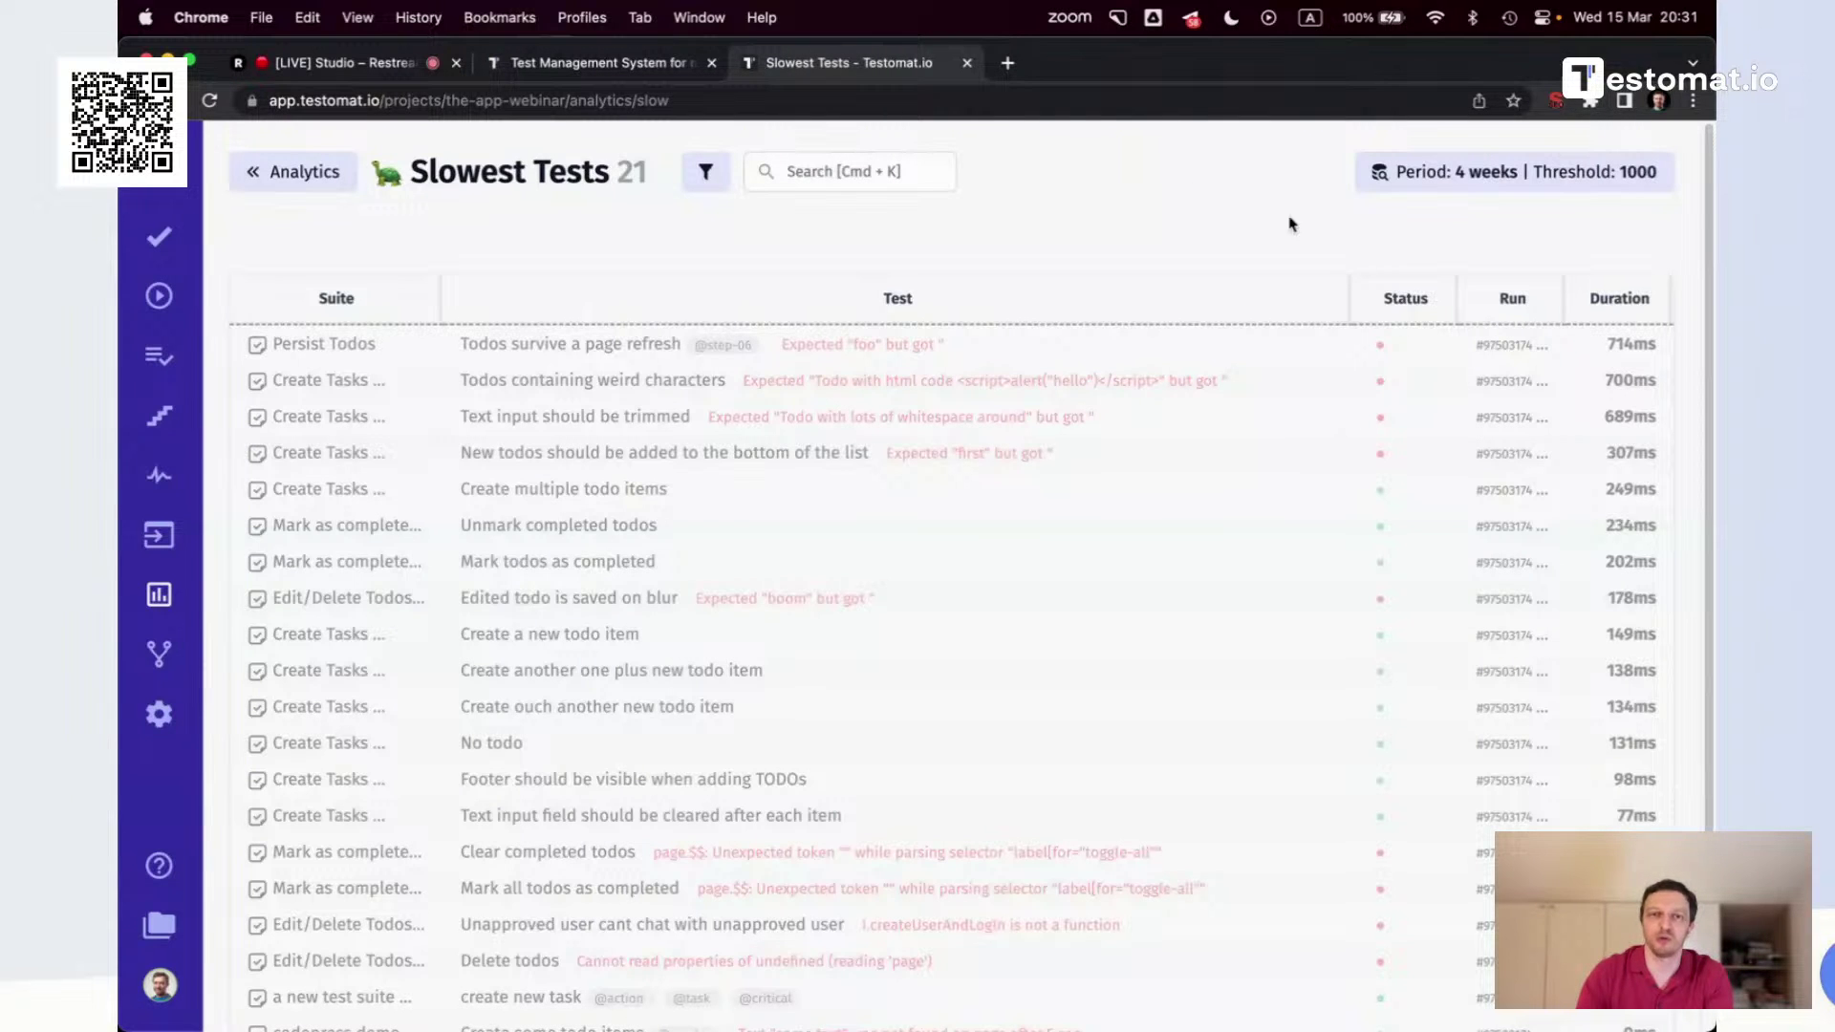
Set the slow-test threshold of the Slowest Tests report to 100 ms and save the query
click(1454, 174)
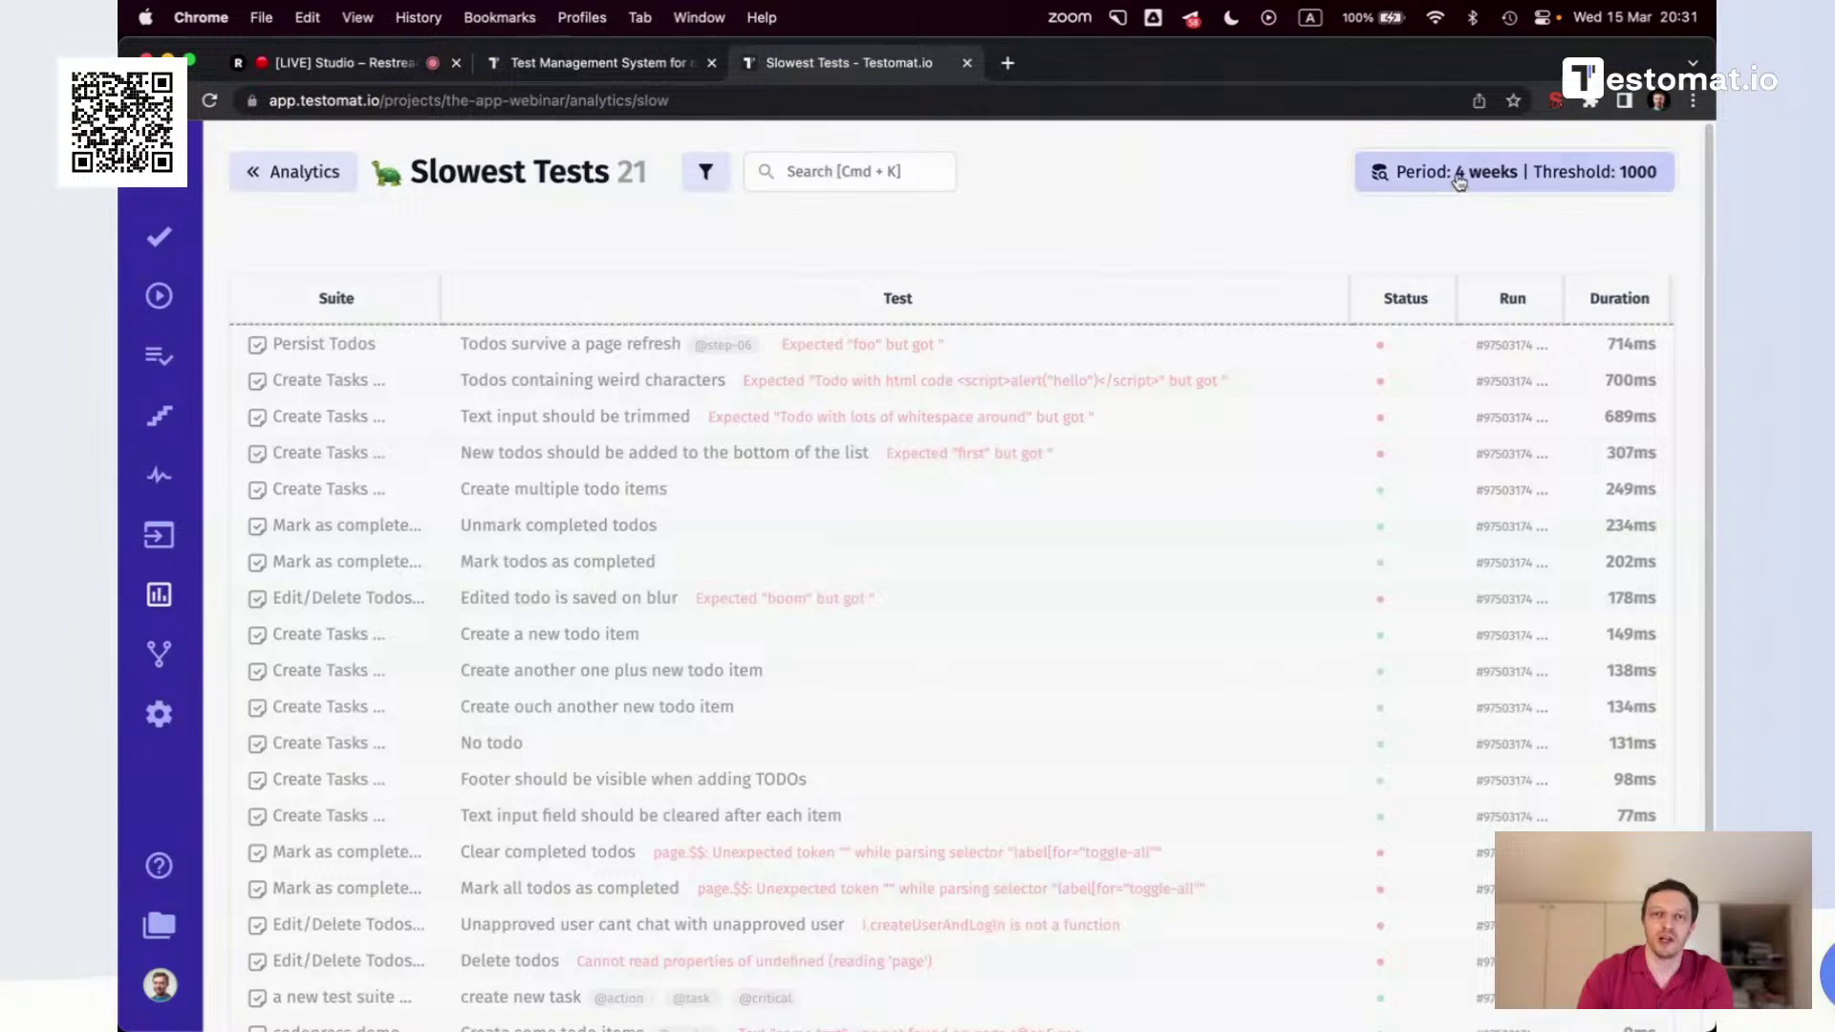
click(638, 577)
key(BackSpace)
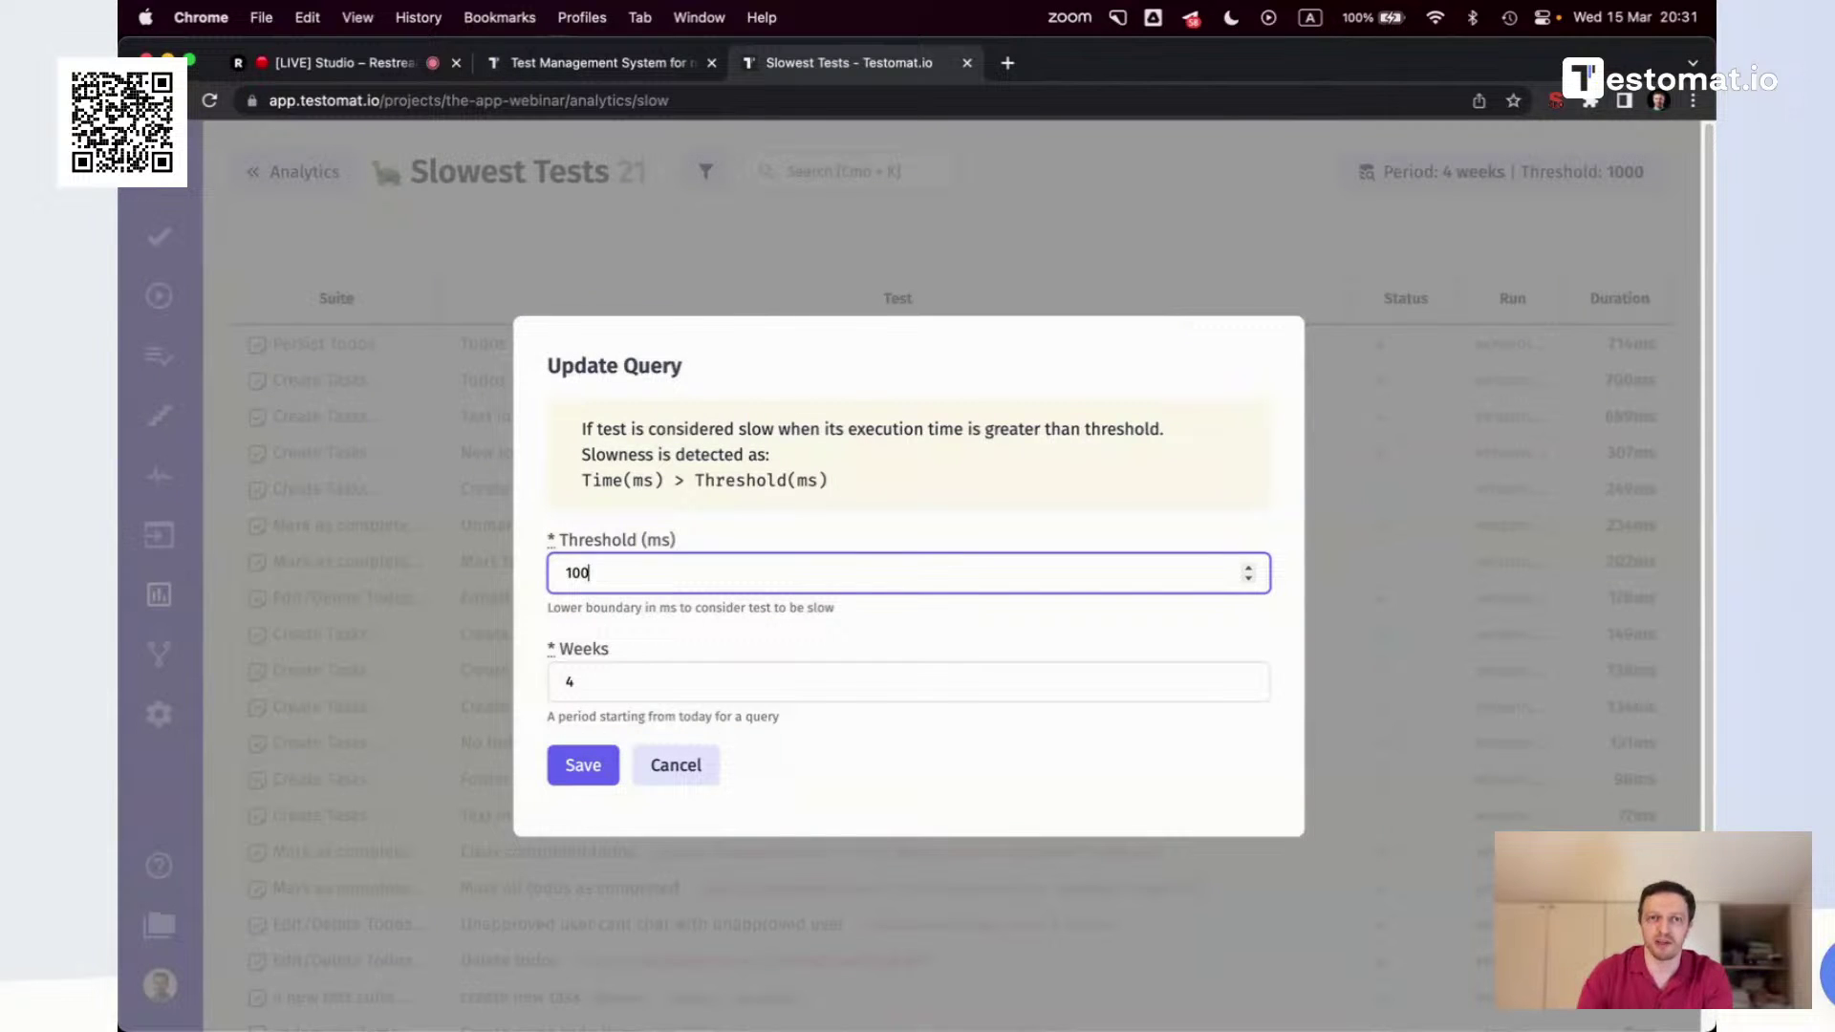
click(603, 767)
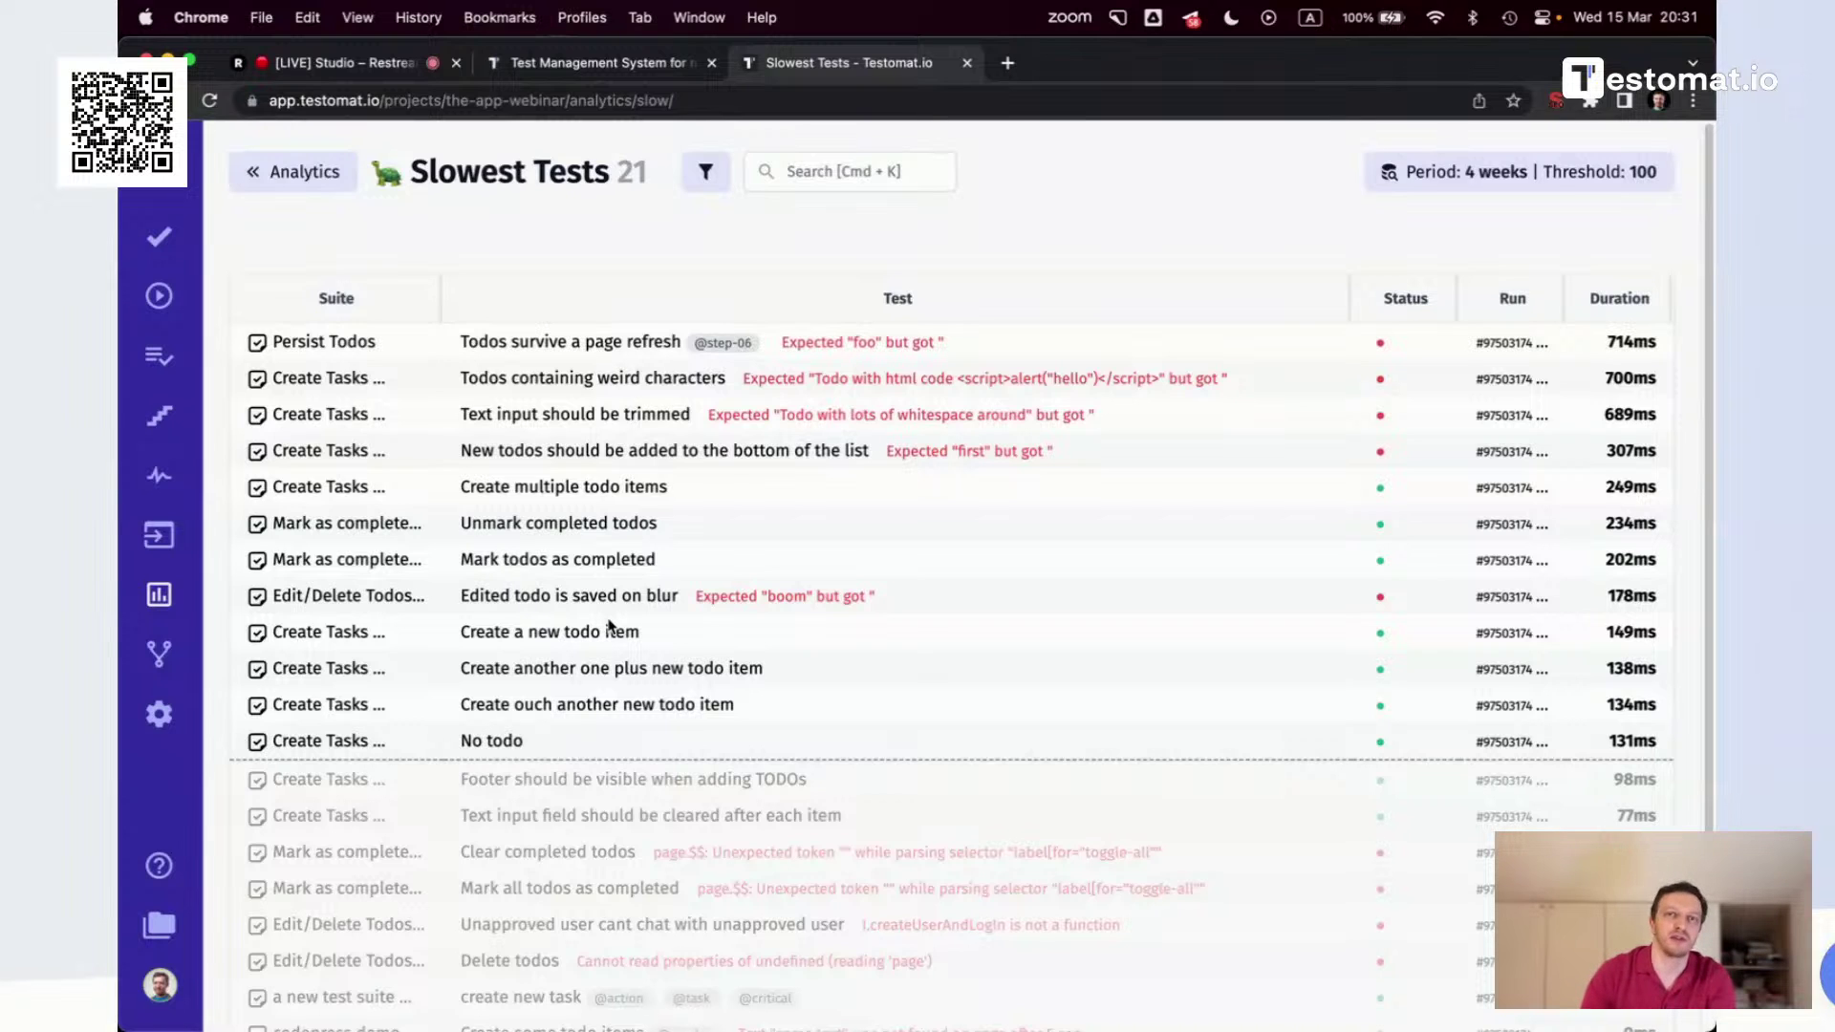
Examine the failure report of the slowest test, "Todos survive a page refresh", and return to the analytics overview
scroll(764, 595, down, 3)
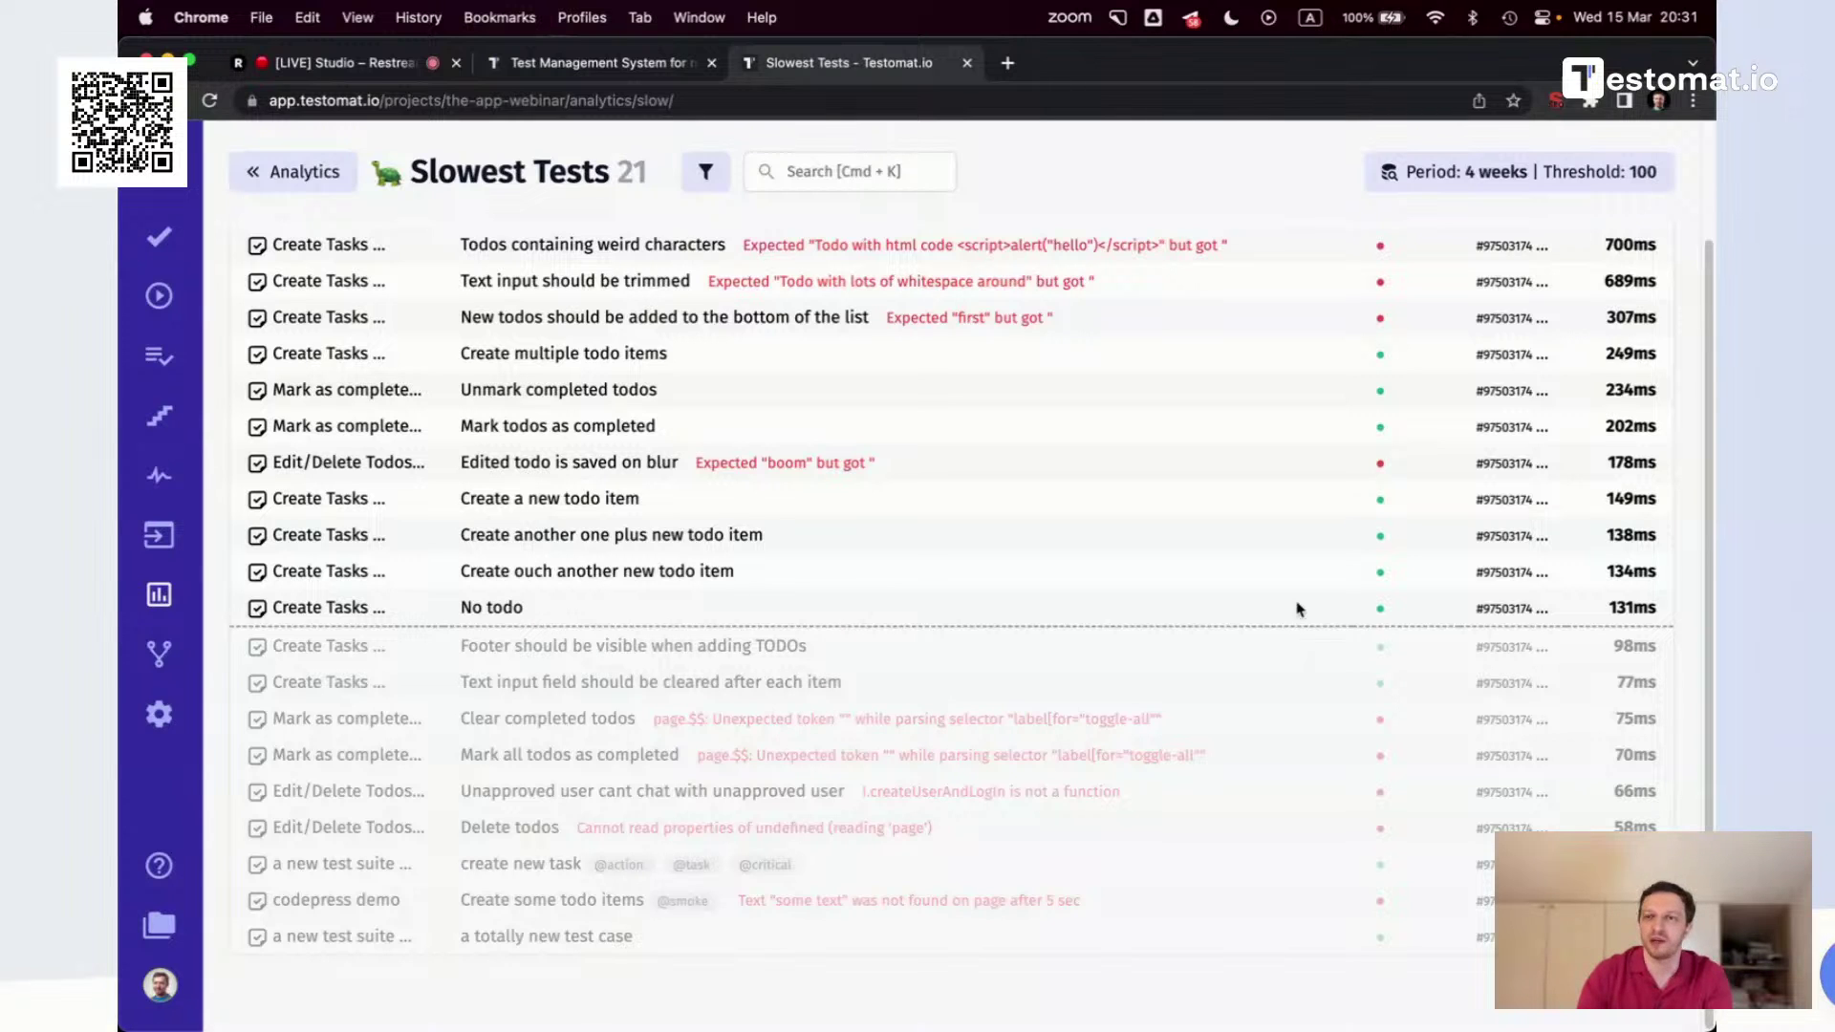
scroll(1106, 485, up, 3)
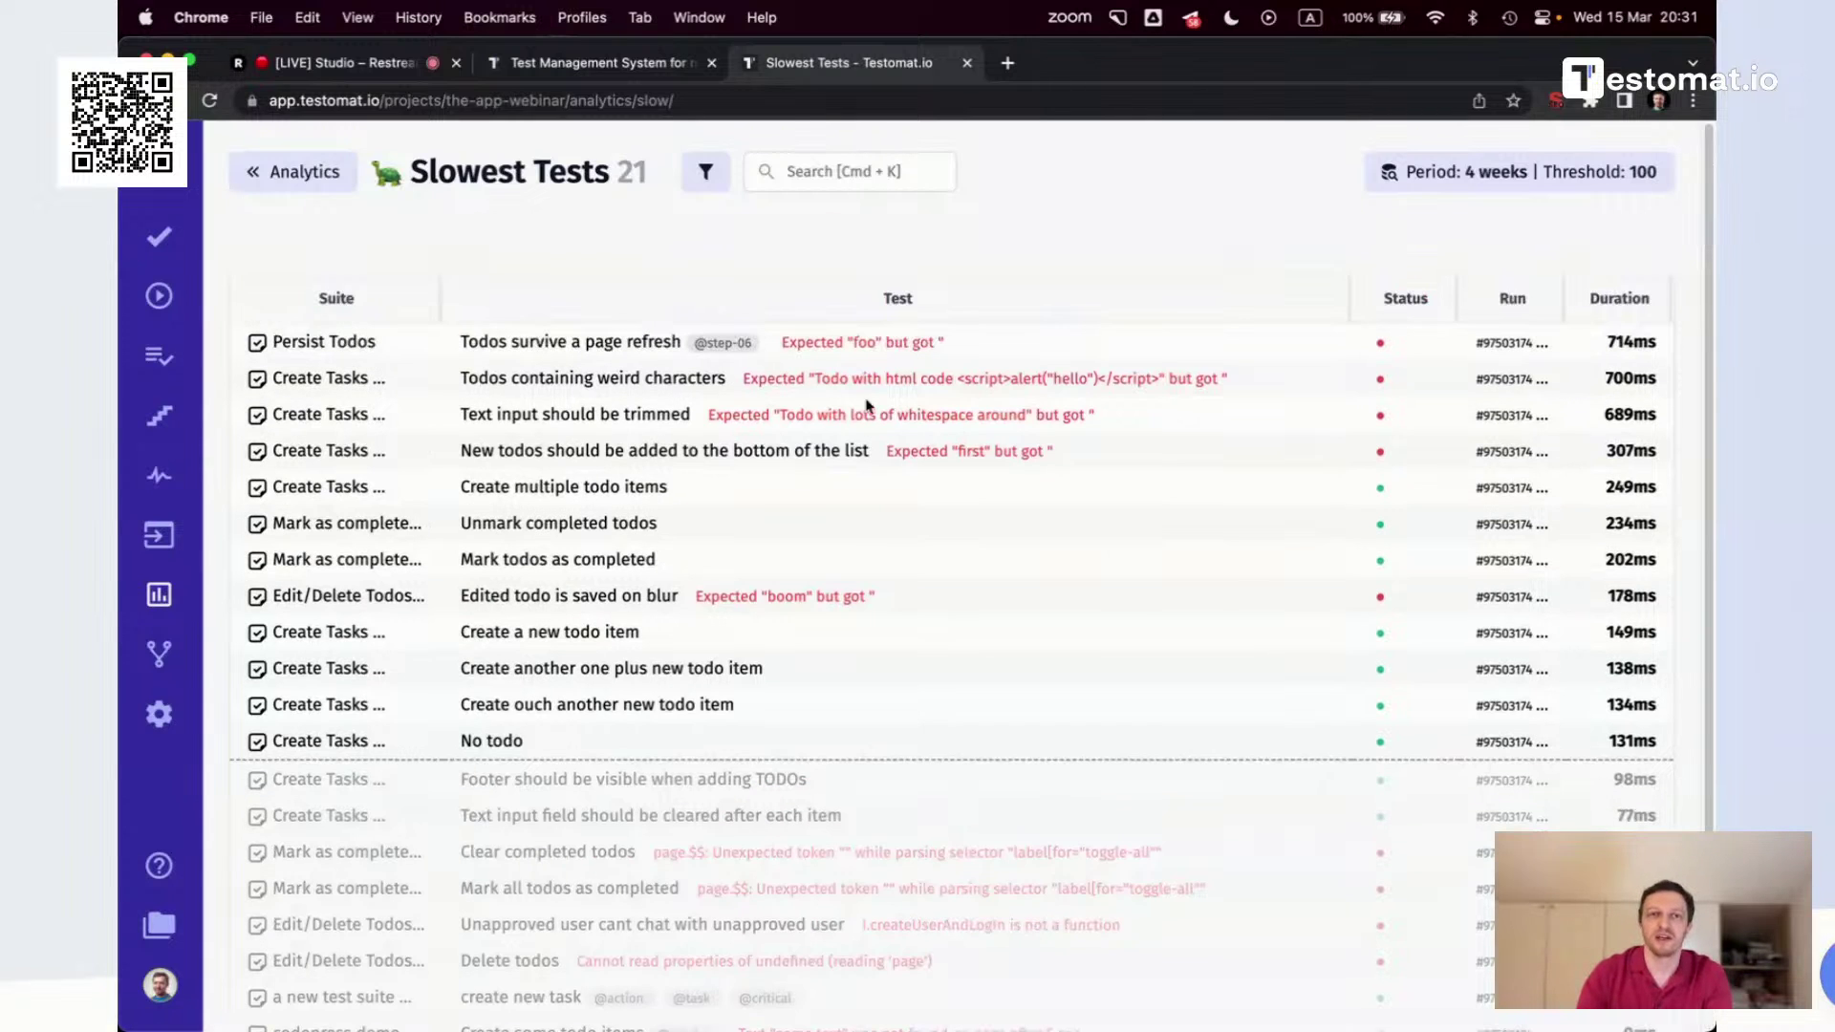
click(604, 346)
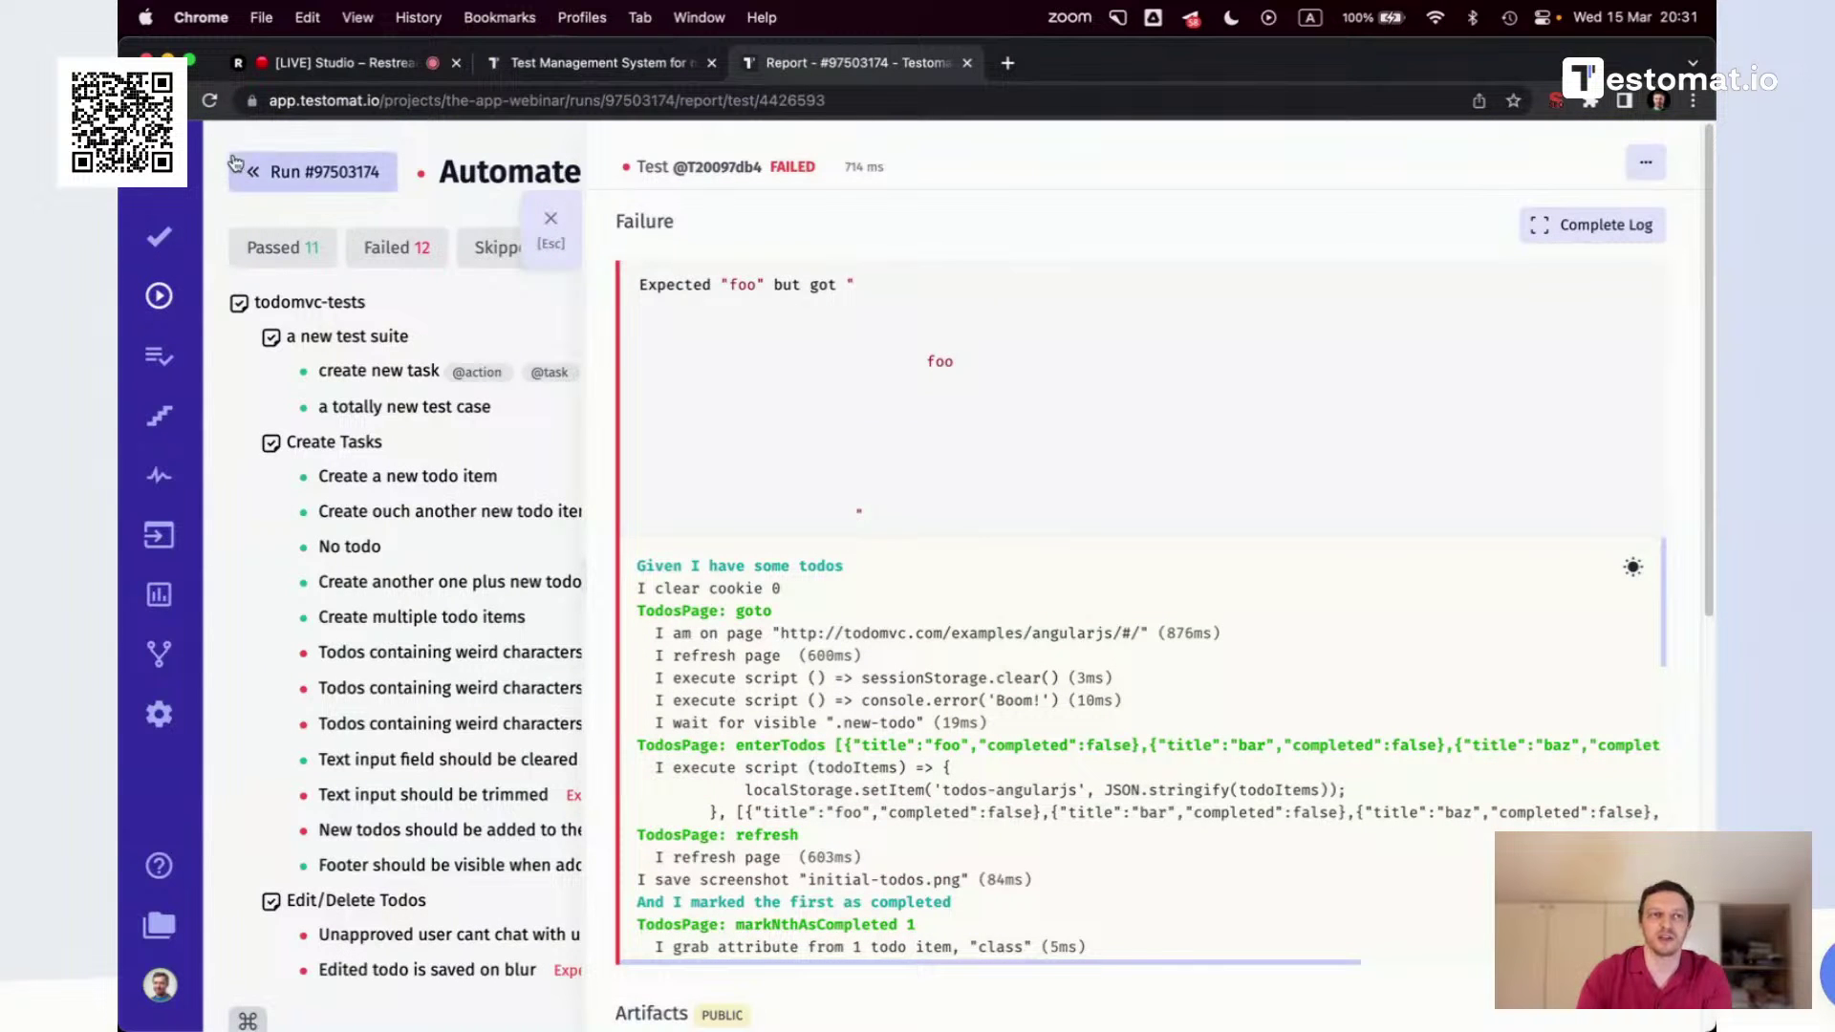
click(144, 100)
click(277, 178)
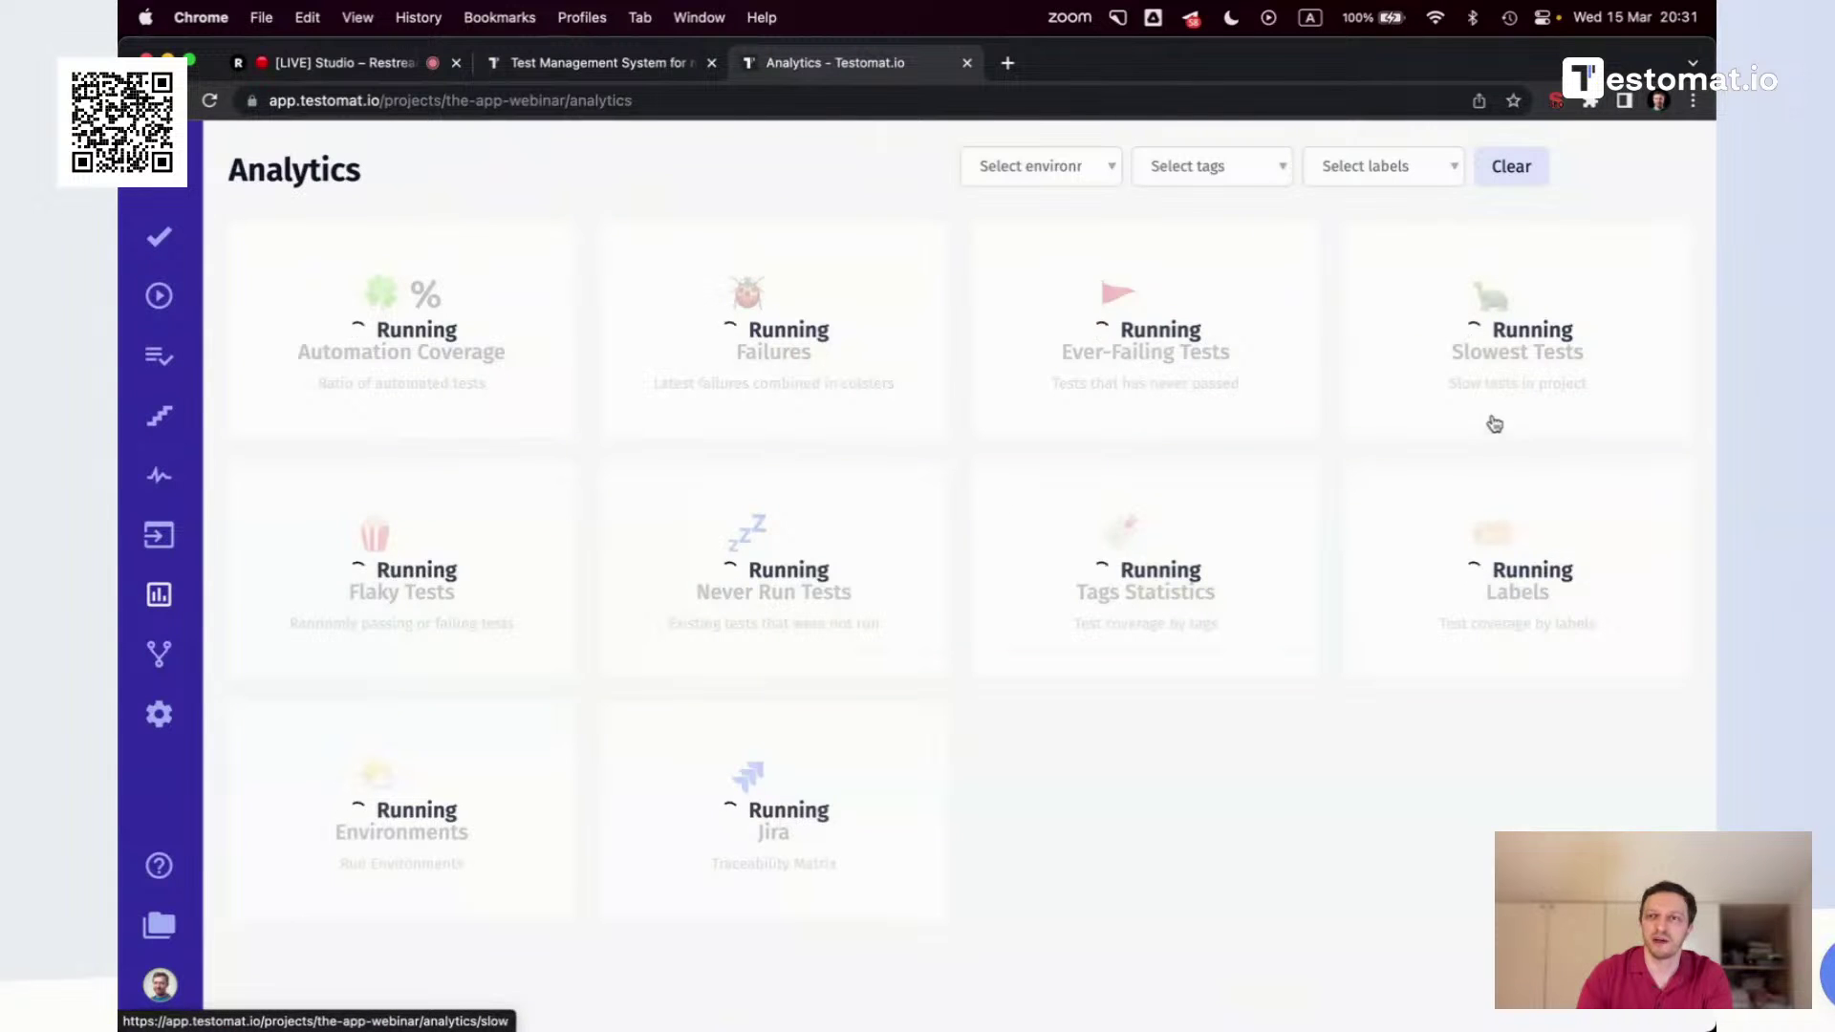
View the Flaky Tests report and its Min, Max and Weeks query settings, leaving the query unsaved
click(491, 531)
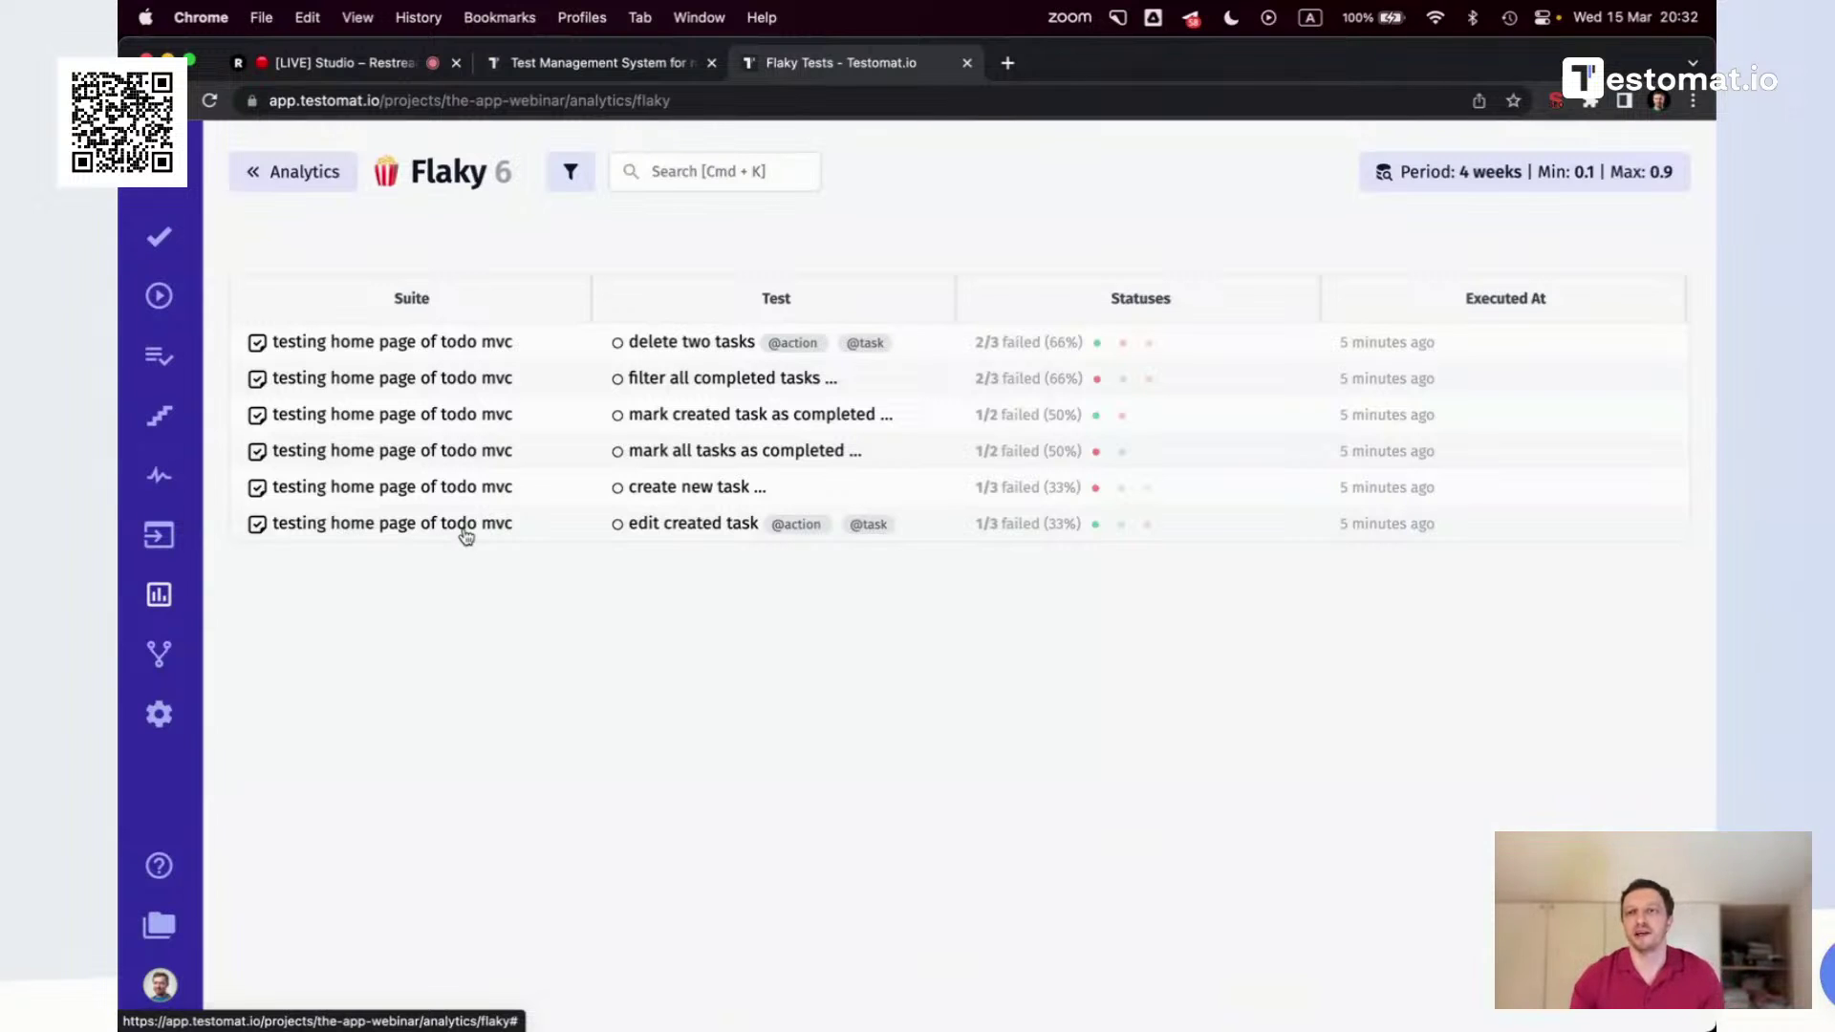
click(1421, 184)
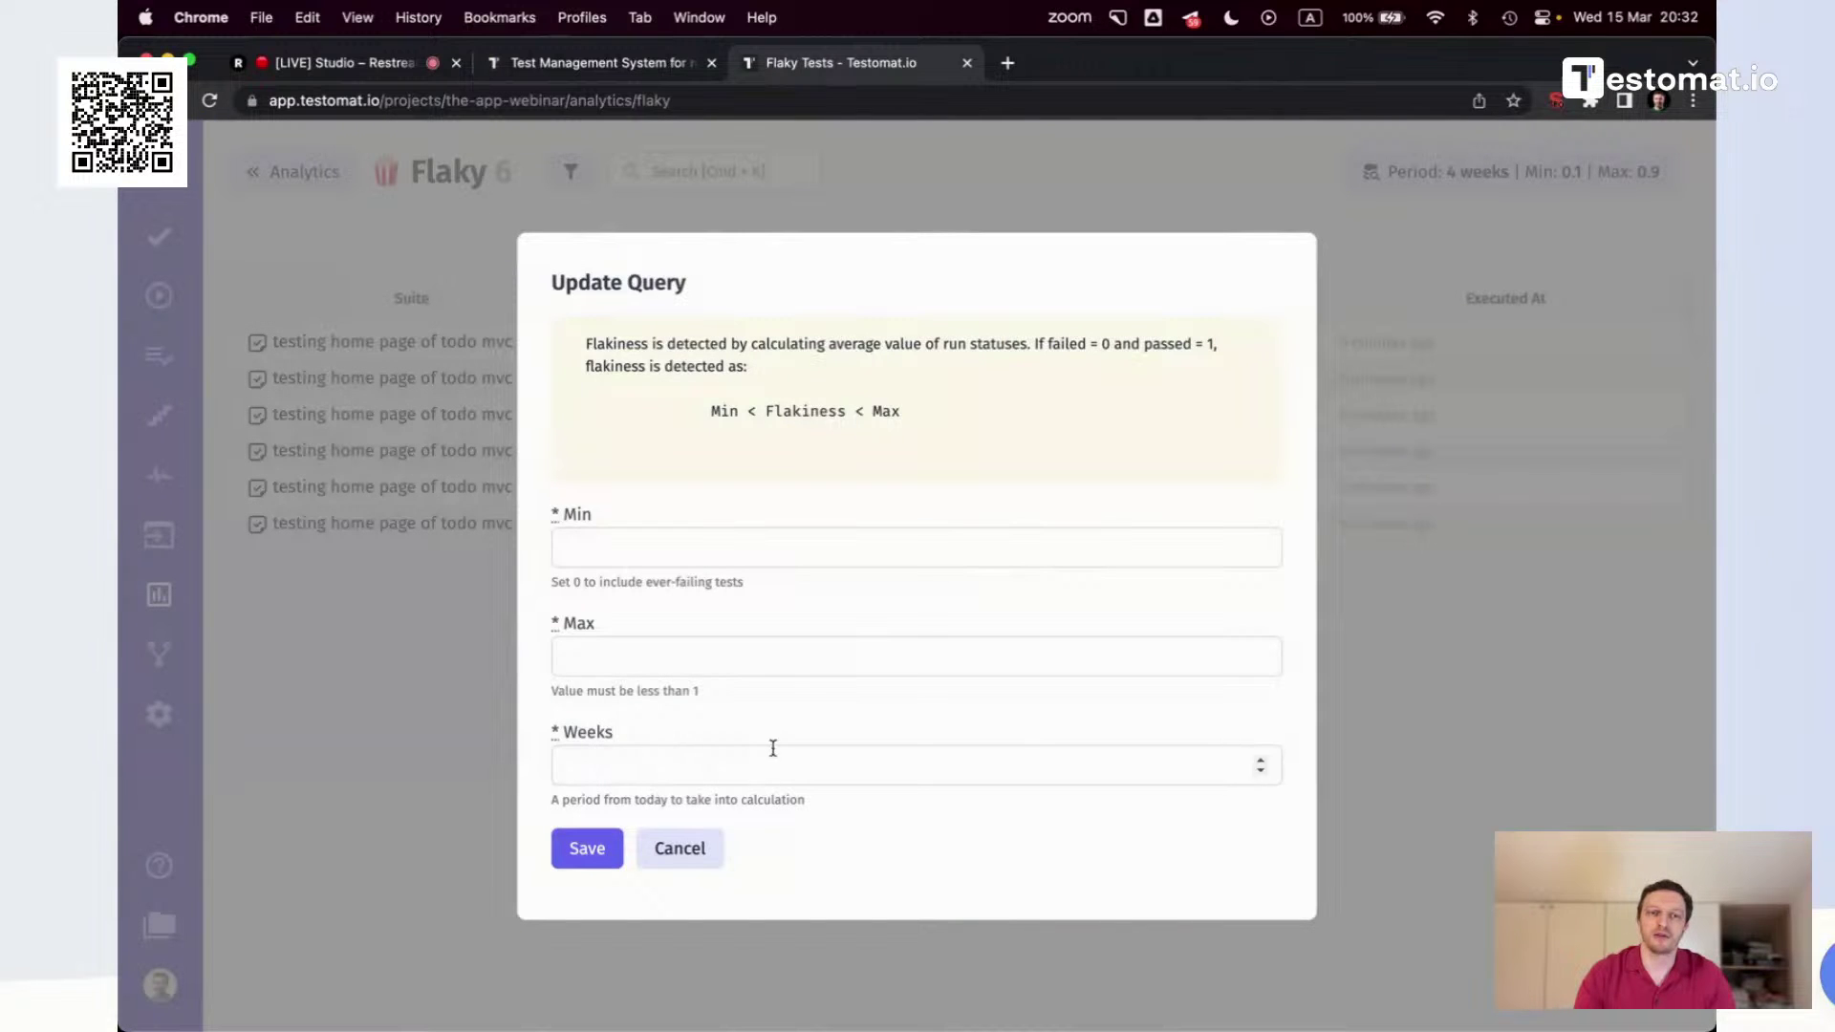
click(700, 849)
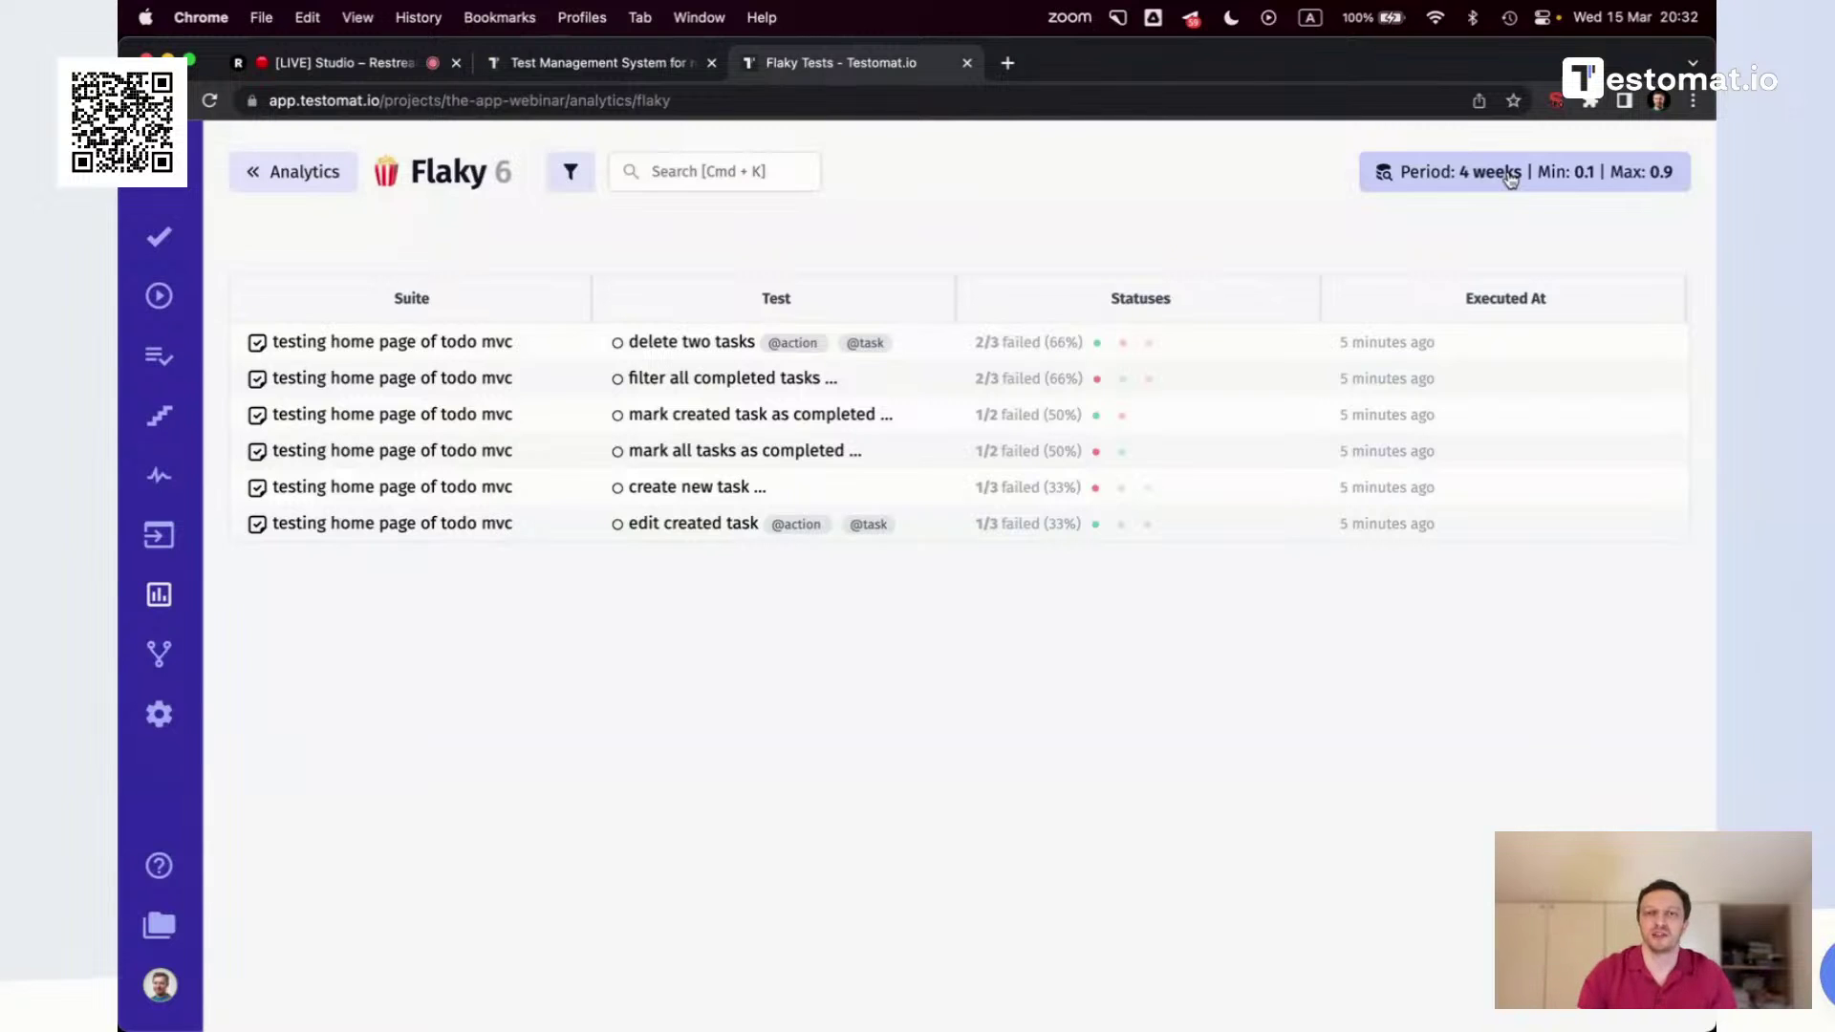
Sort the flaky tests by their statuses and return to the analytics overview
click(1111, 298)
click(1124, 298)
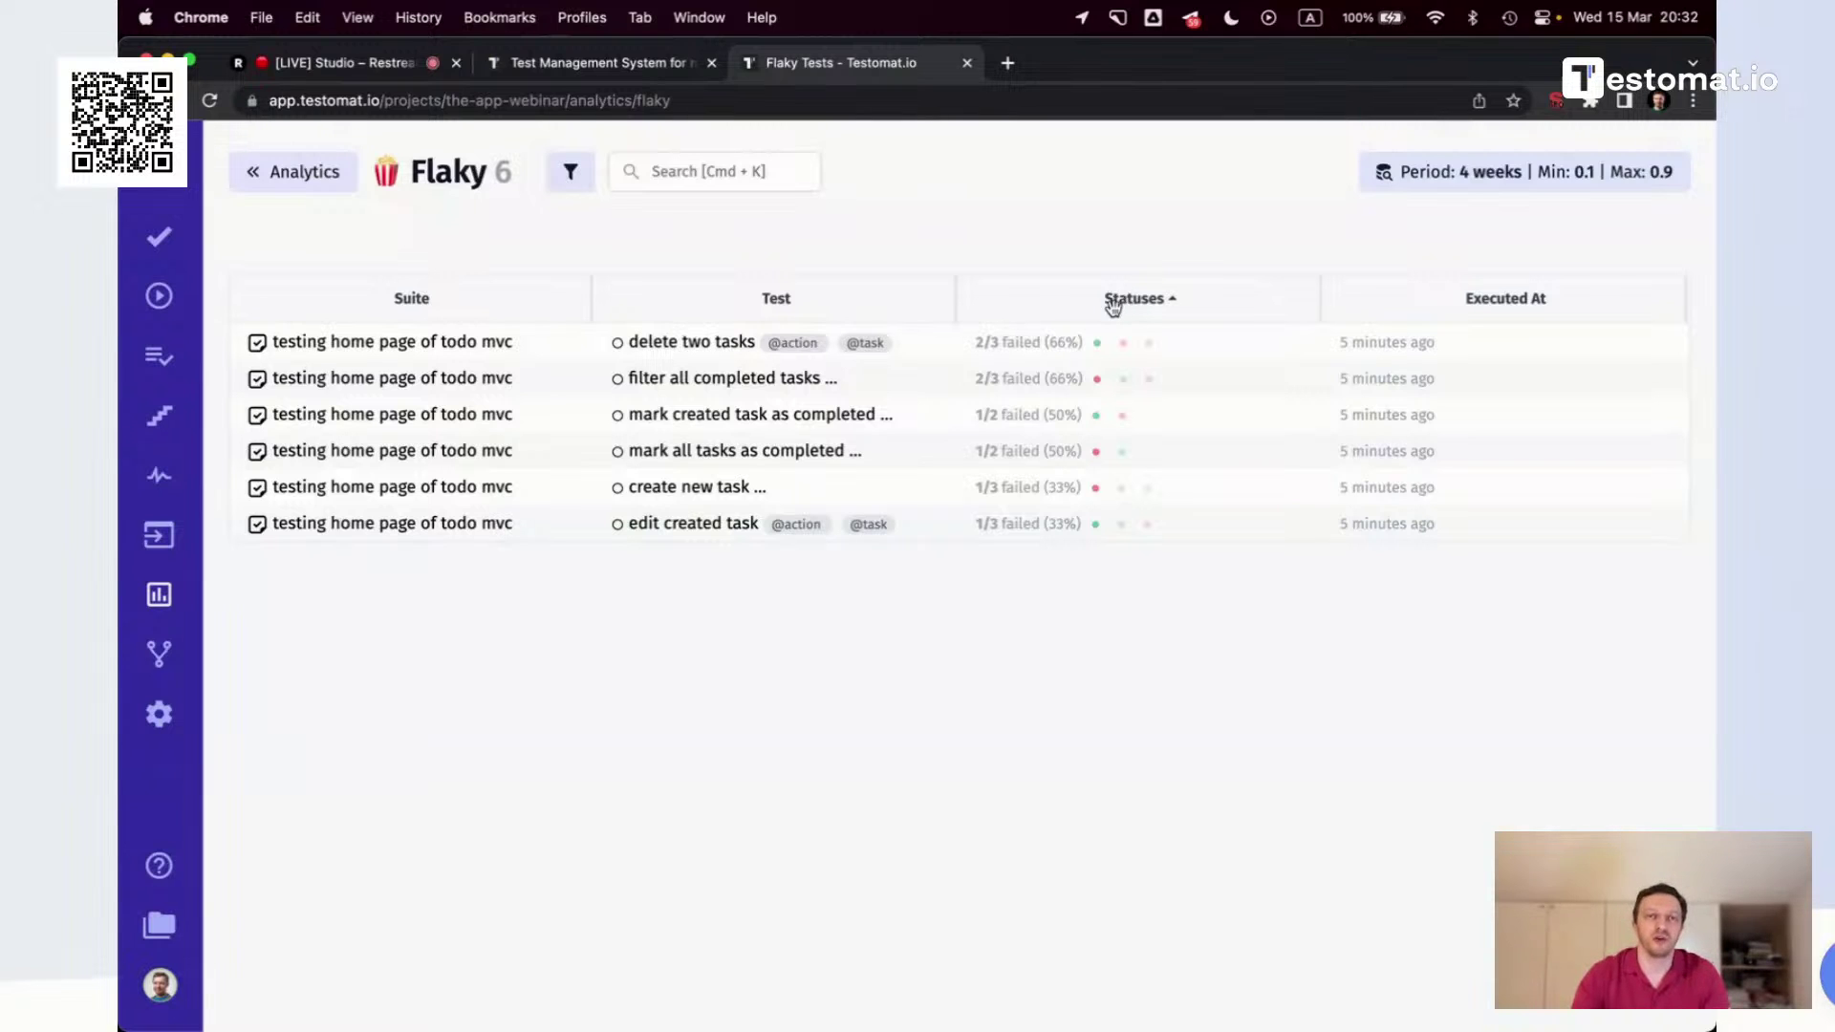
click(292, 174)
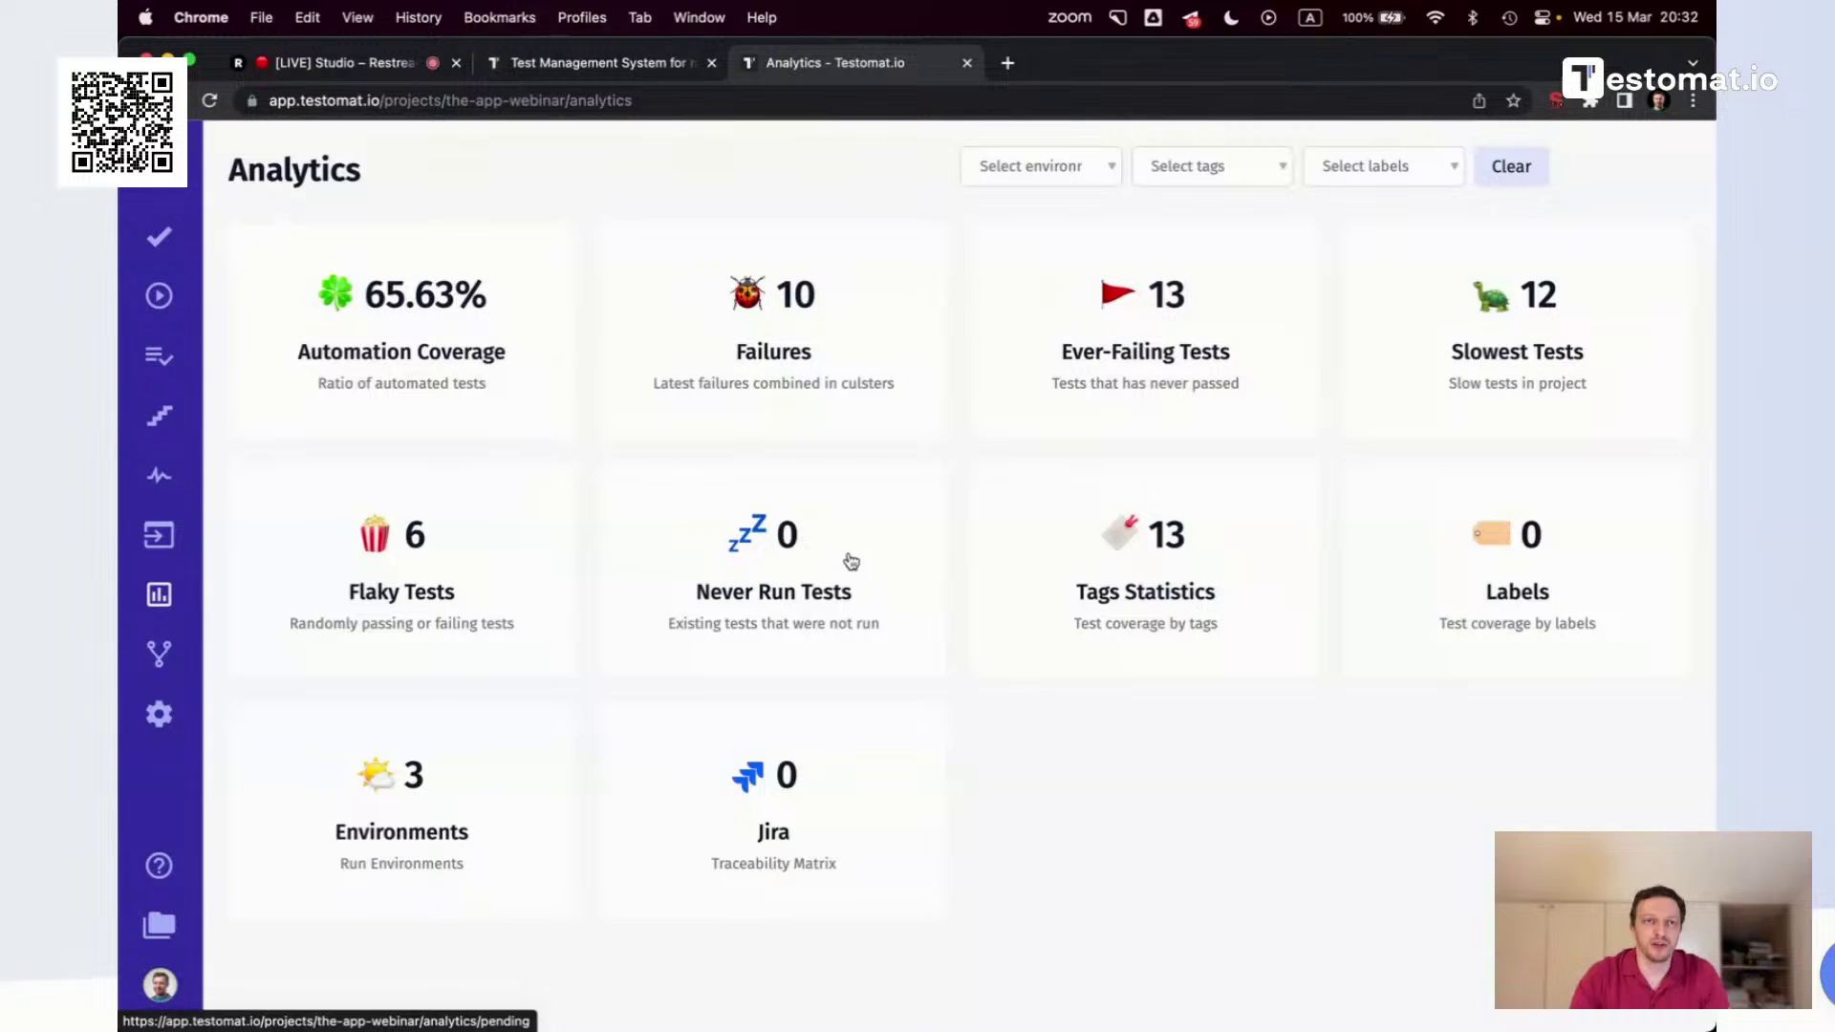
Show the project's tests and expand "testing home page of todo mvc", the todomvc-tests folder and its Edit/Delete Todos suite
click(161, 237)
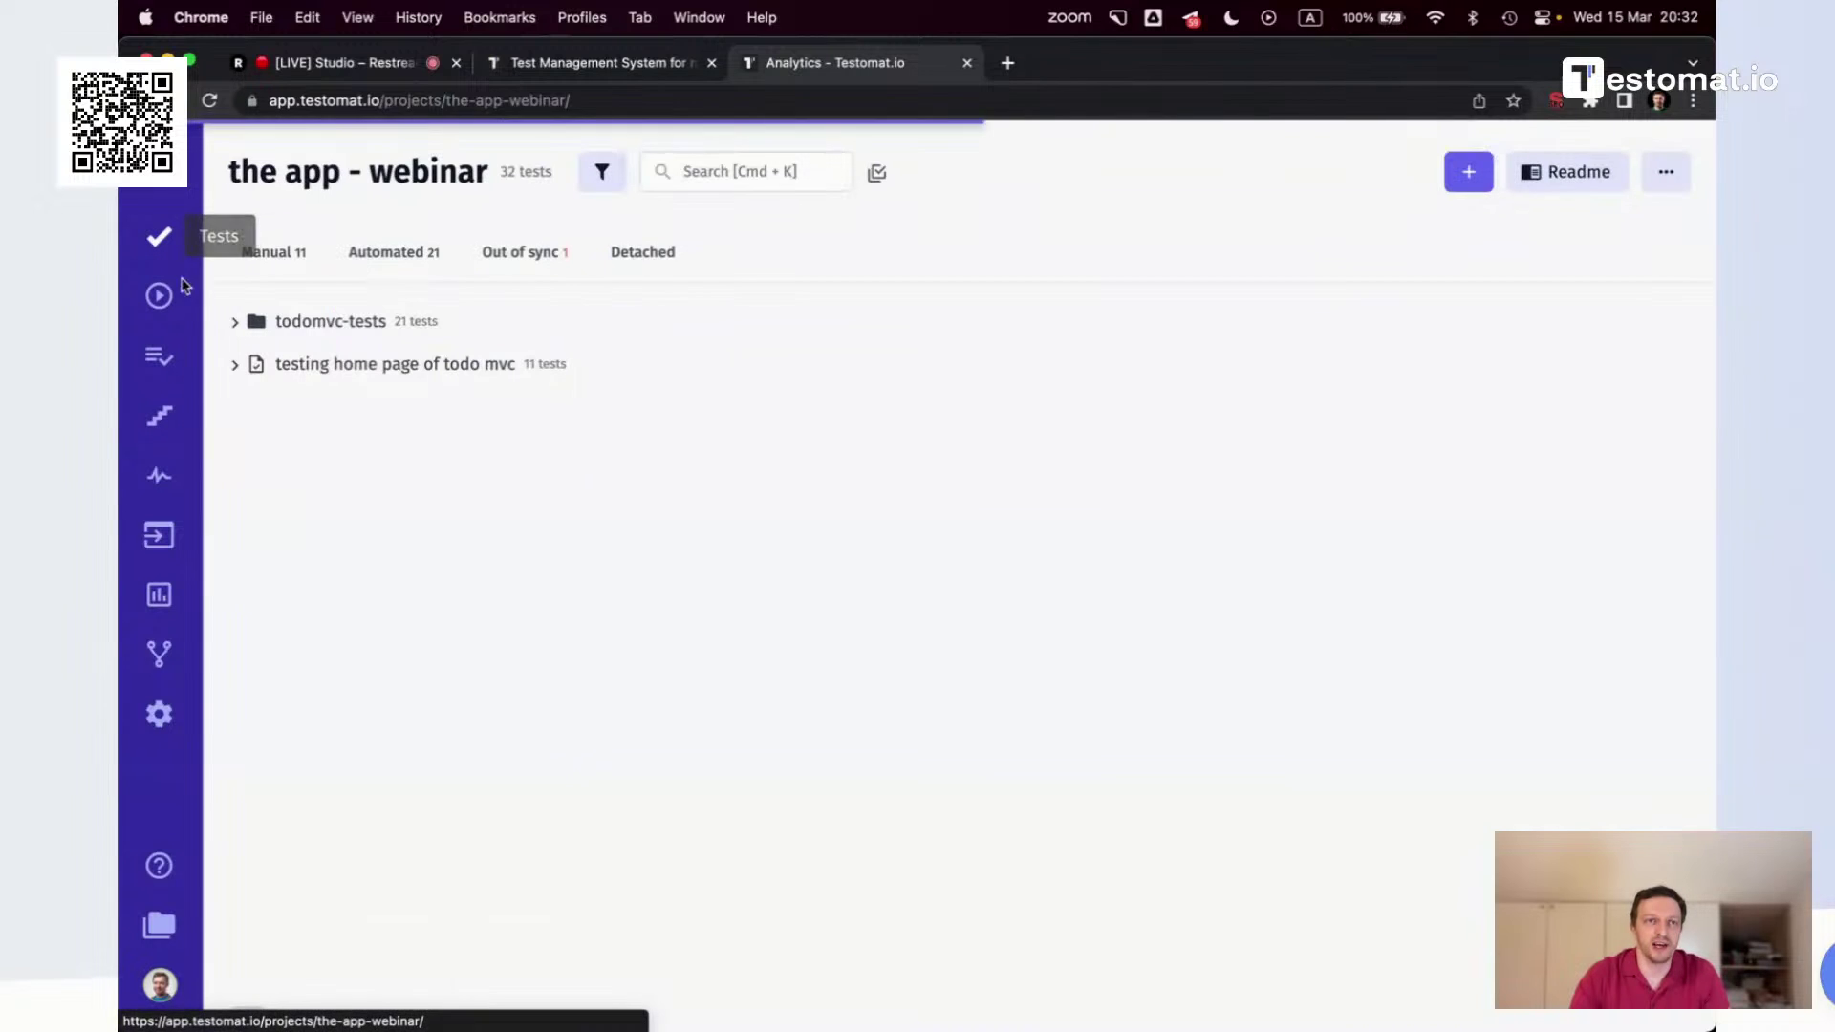
click(235, 366)
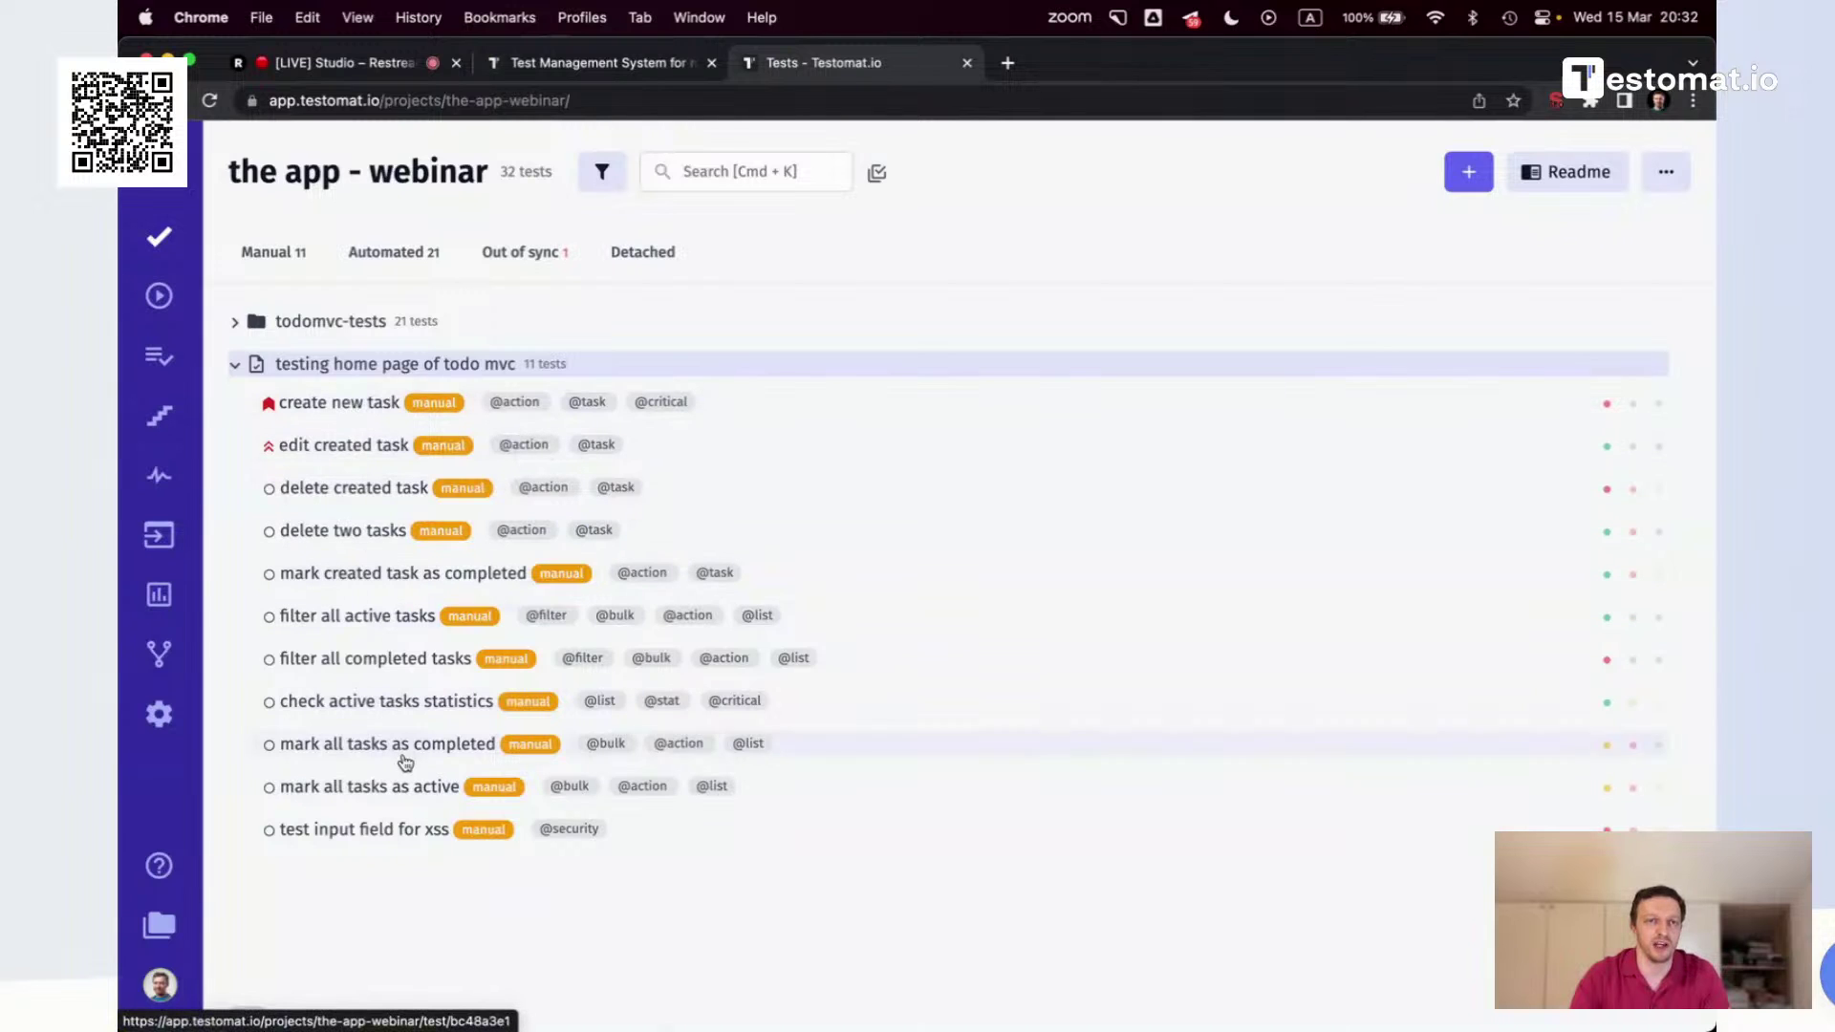
click(235, 322)
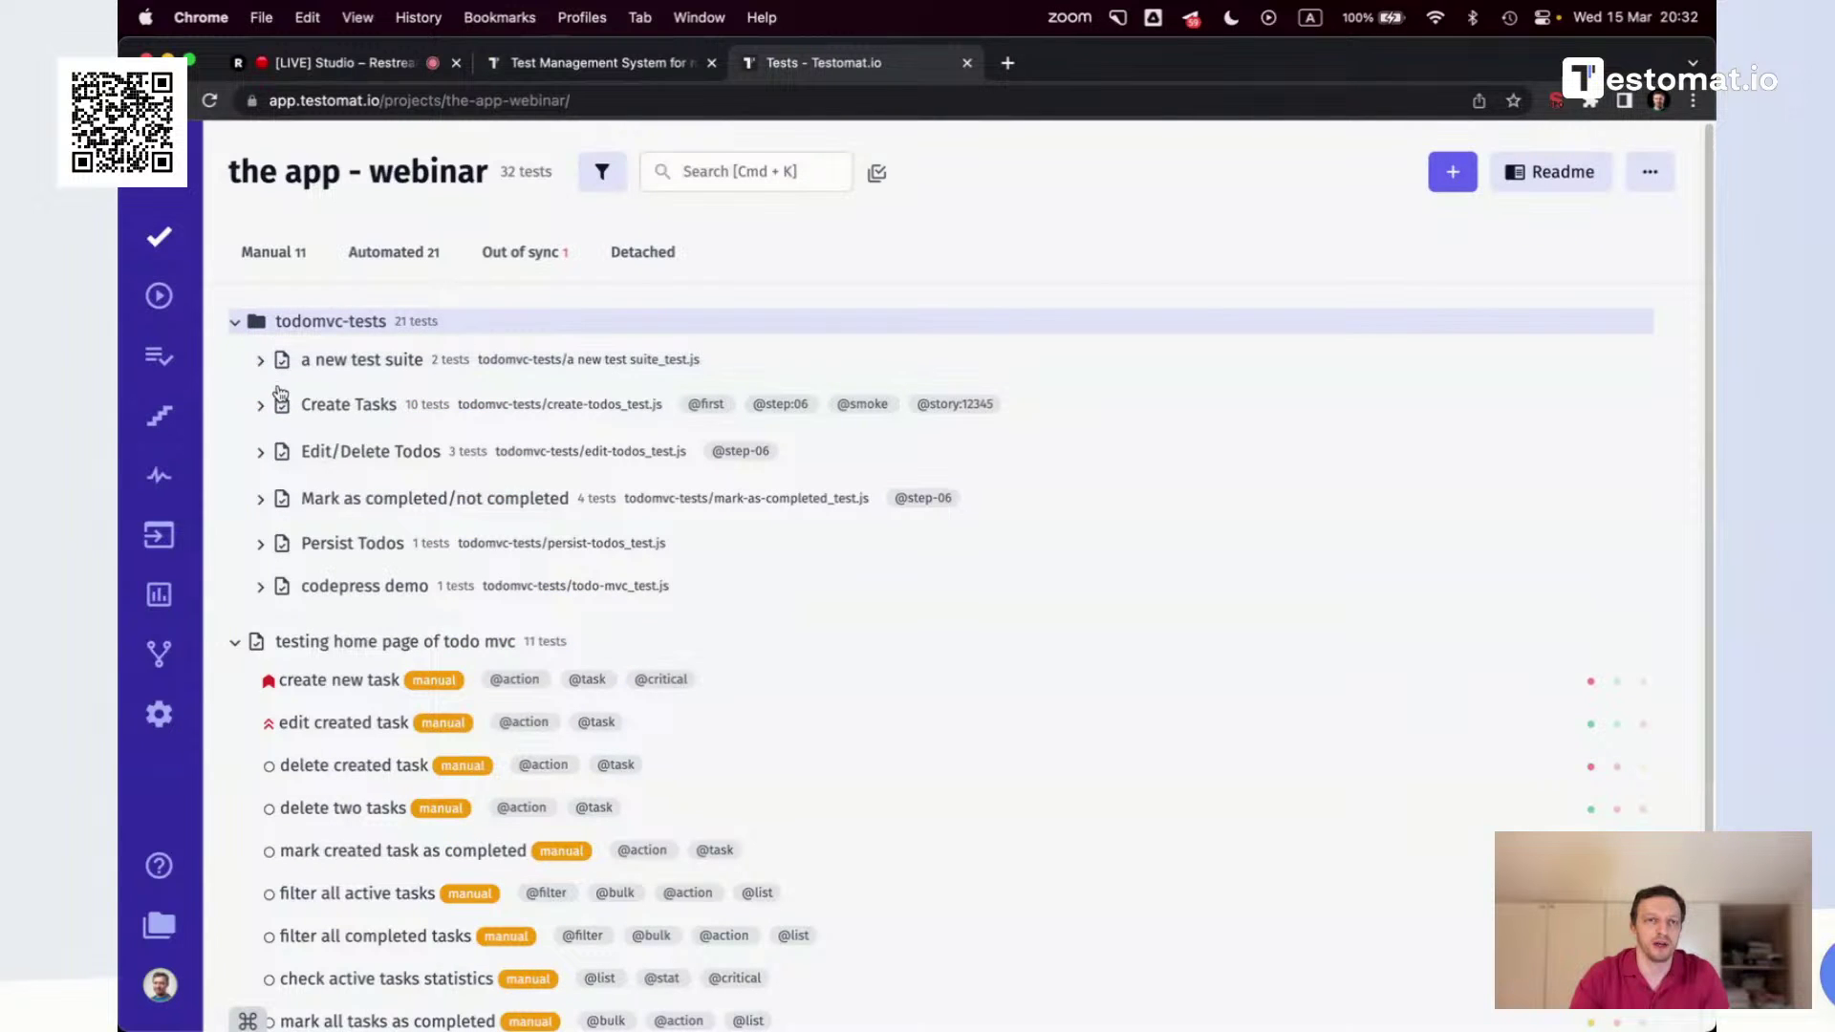
click(260, 452)
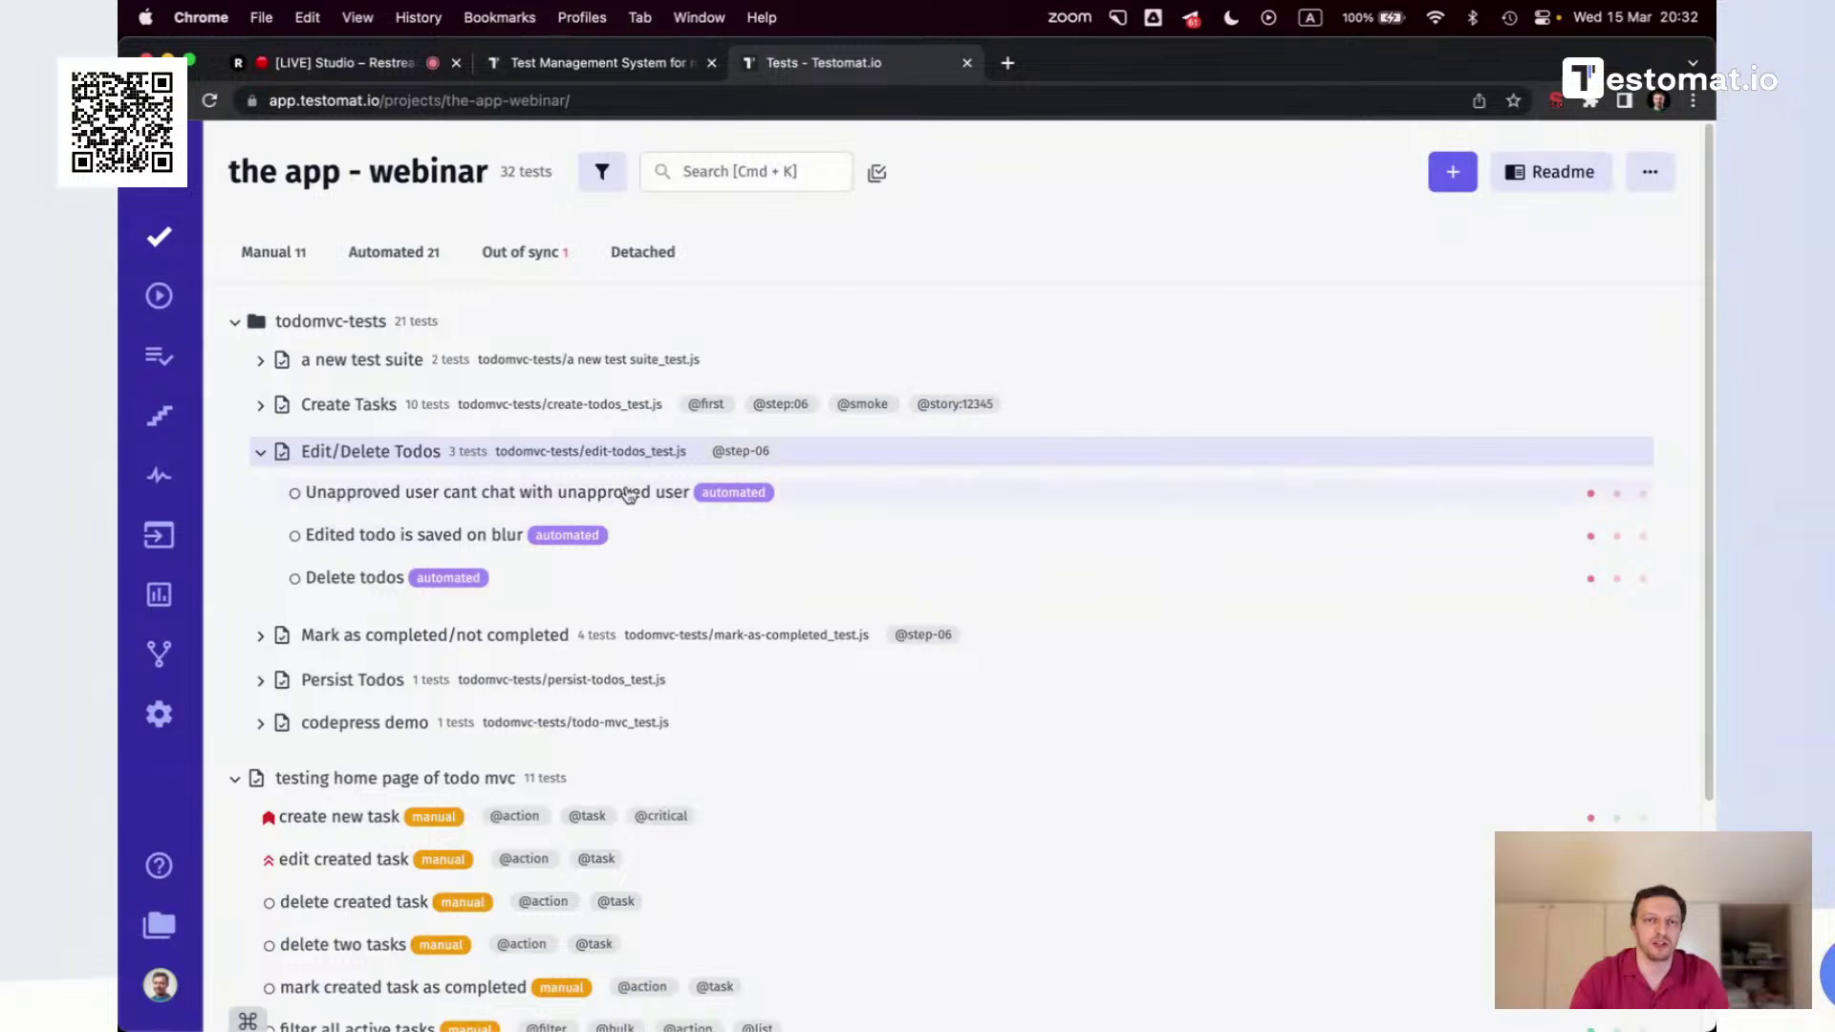
click(173, 597)
click(1109, 586)
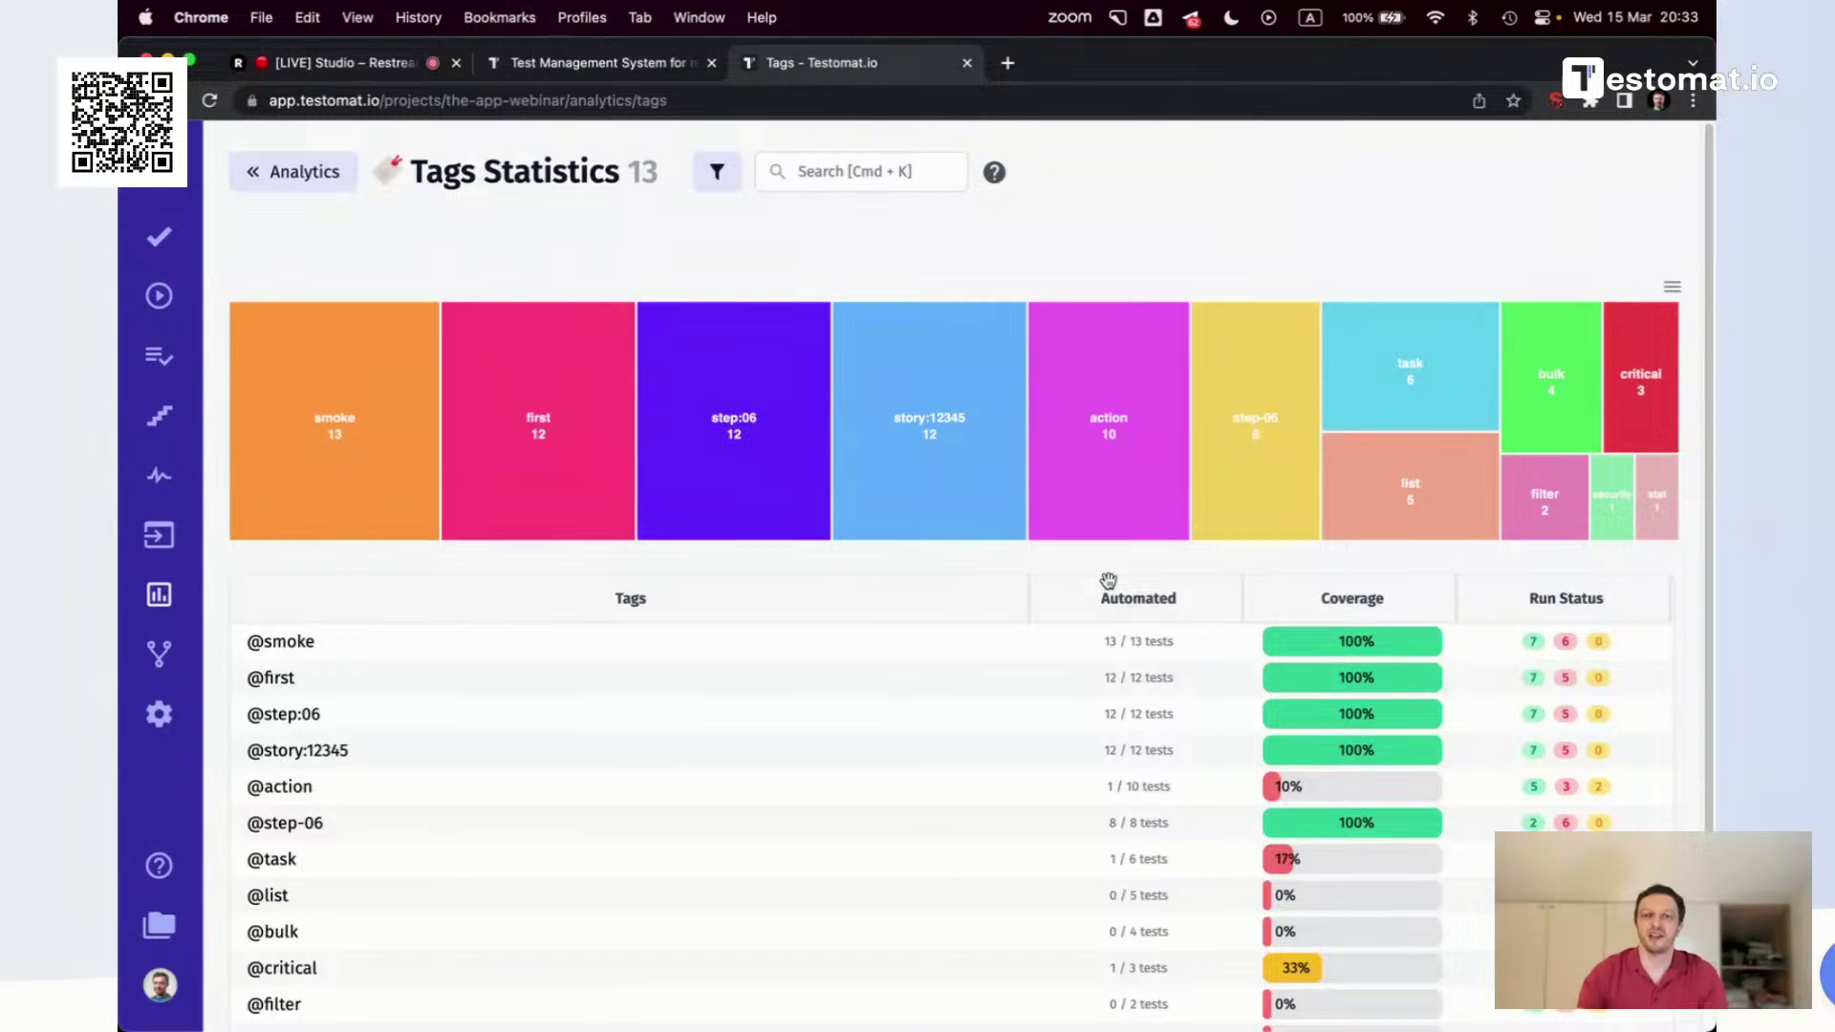
scroll(1109, 581, down, 2)
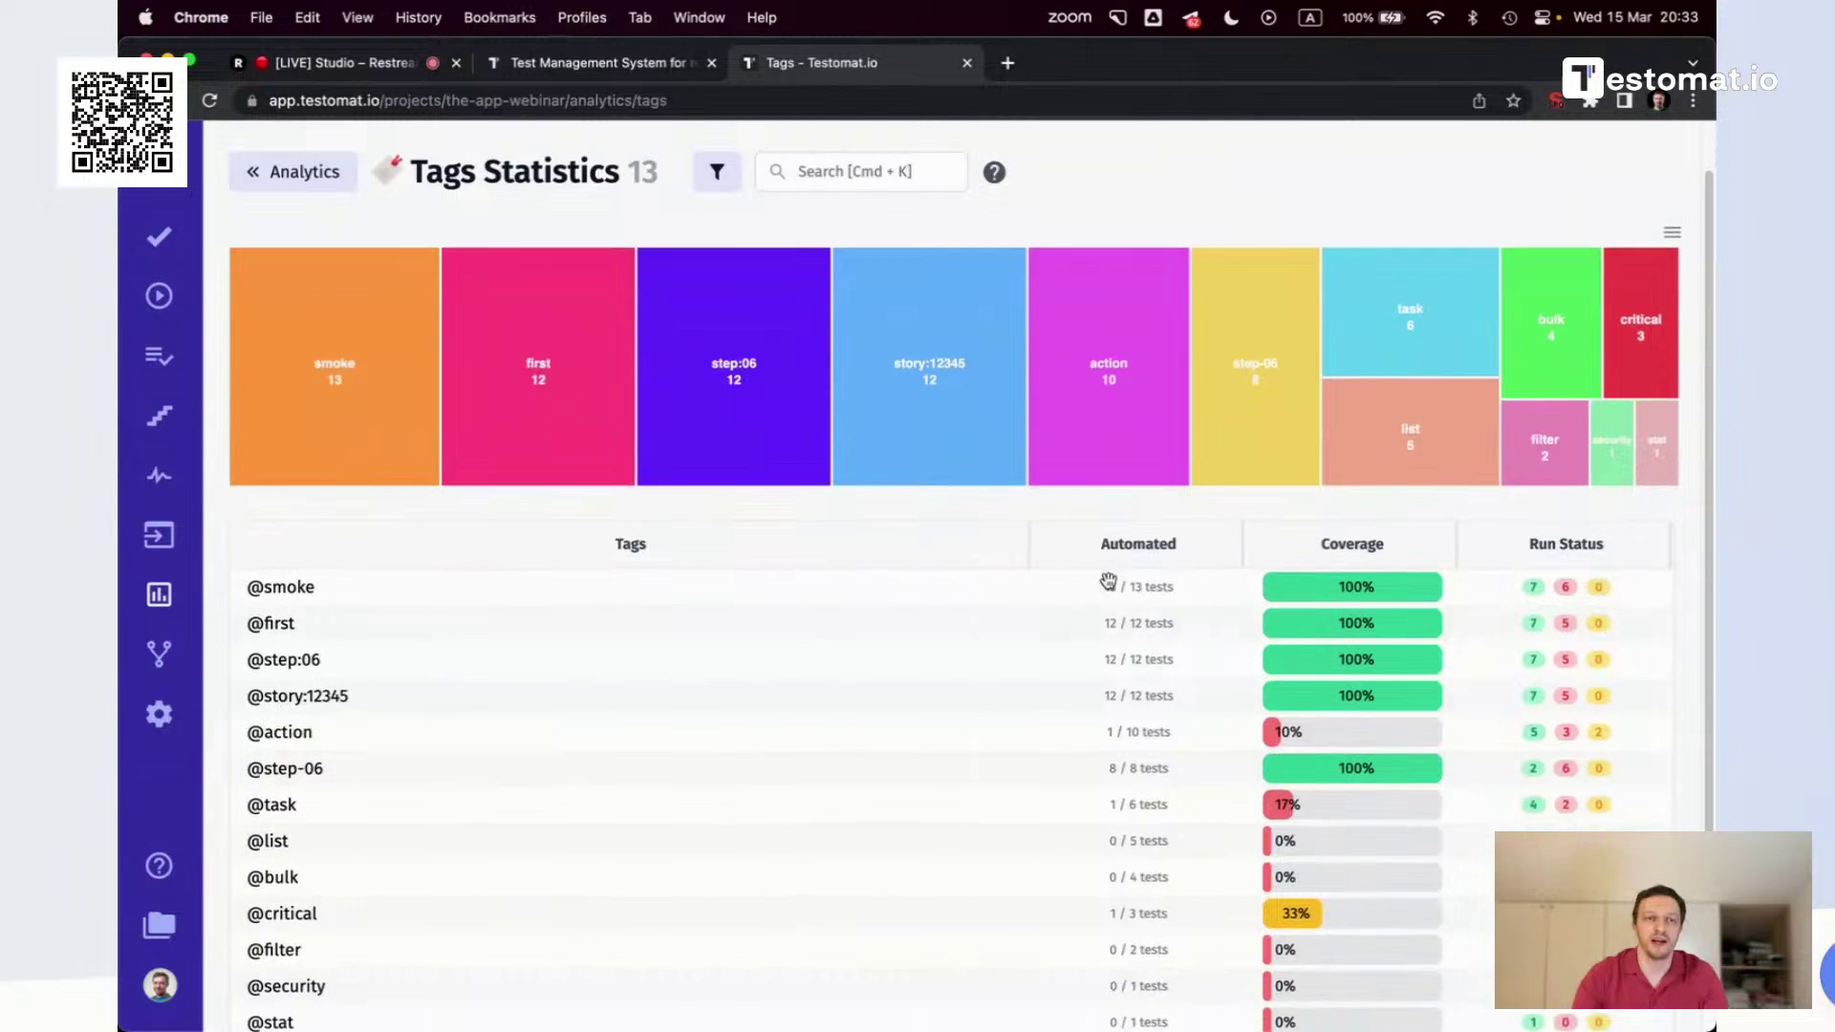
scroll(1108, 580, up, 1)
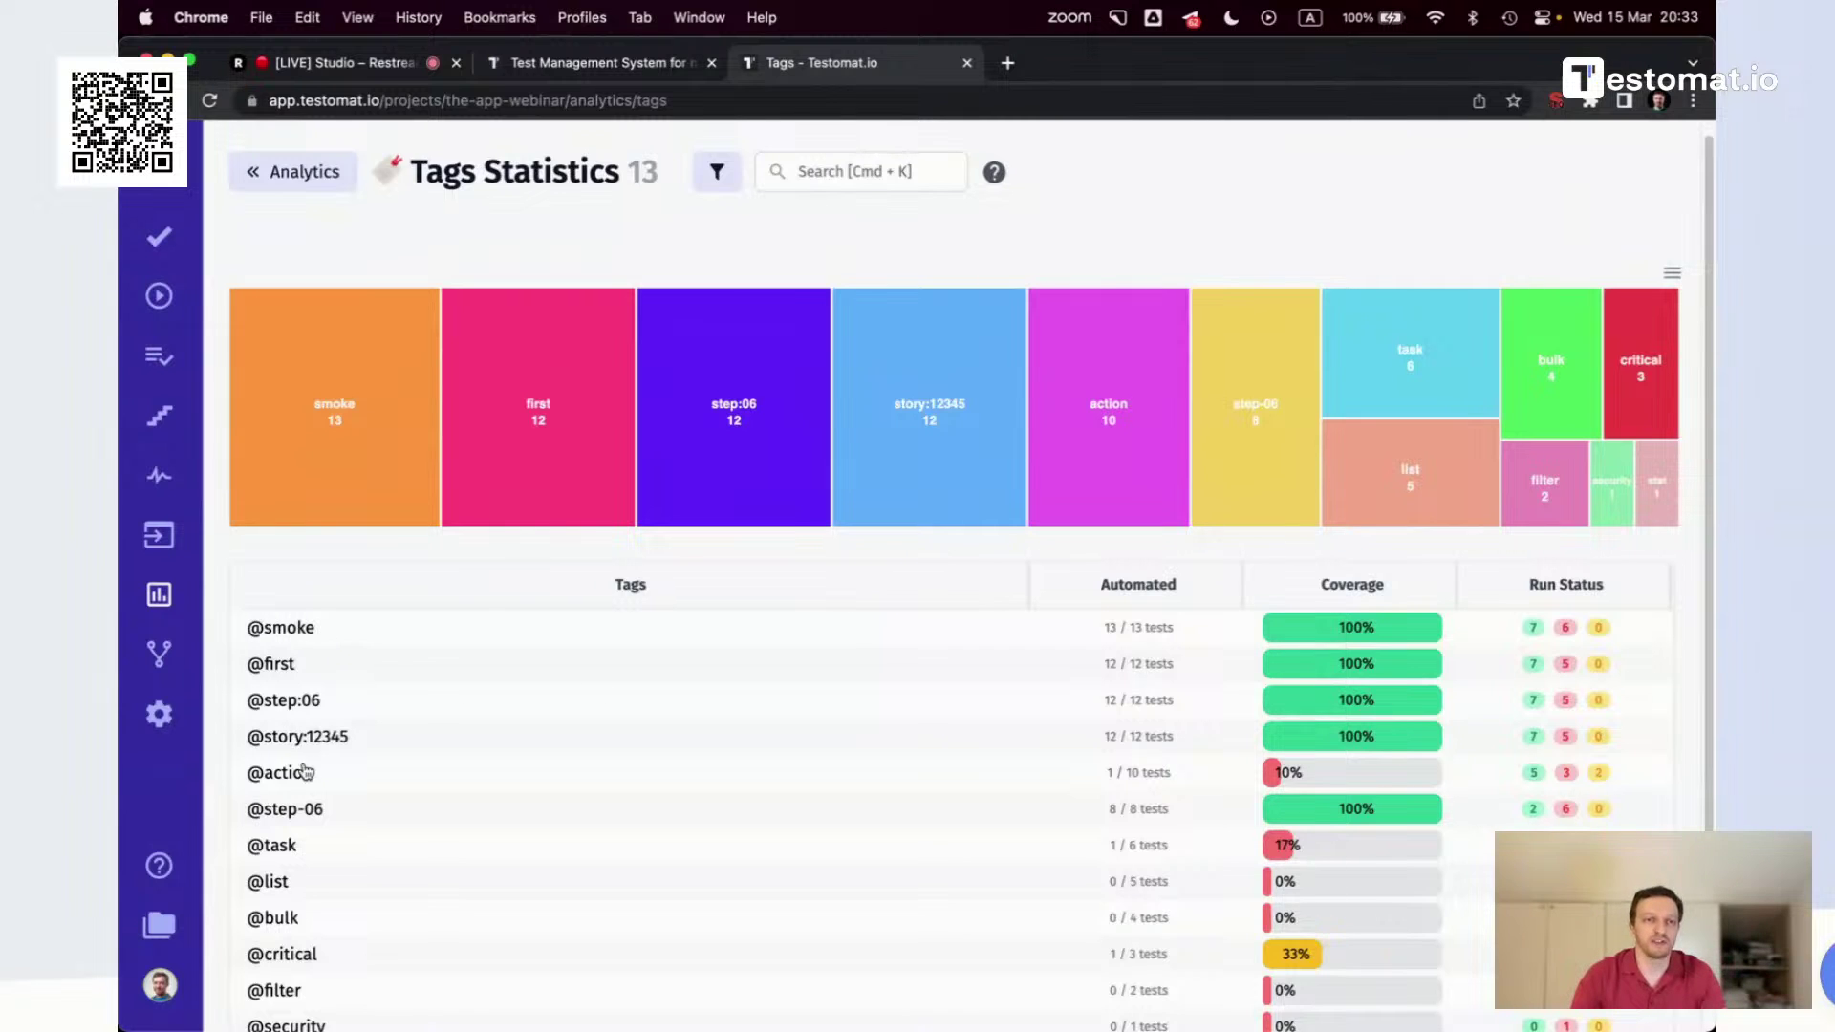
click(287, 631)
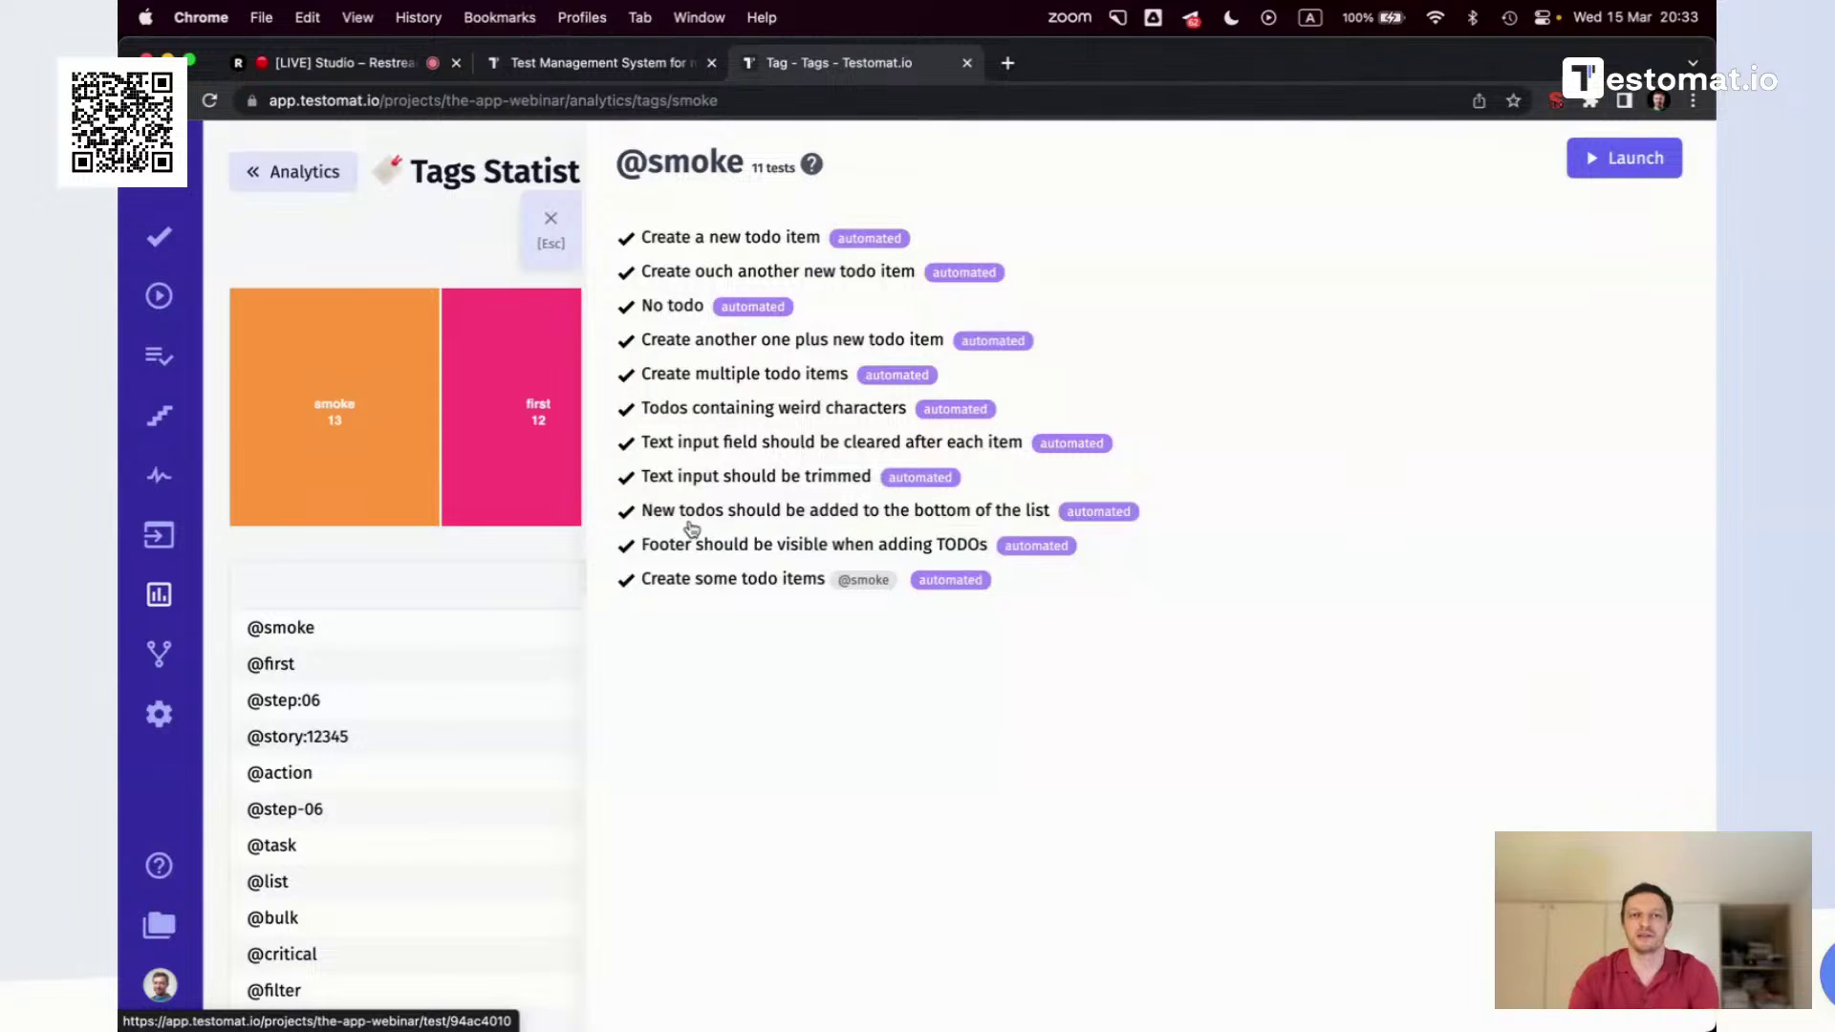
click(552, 237)
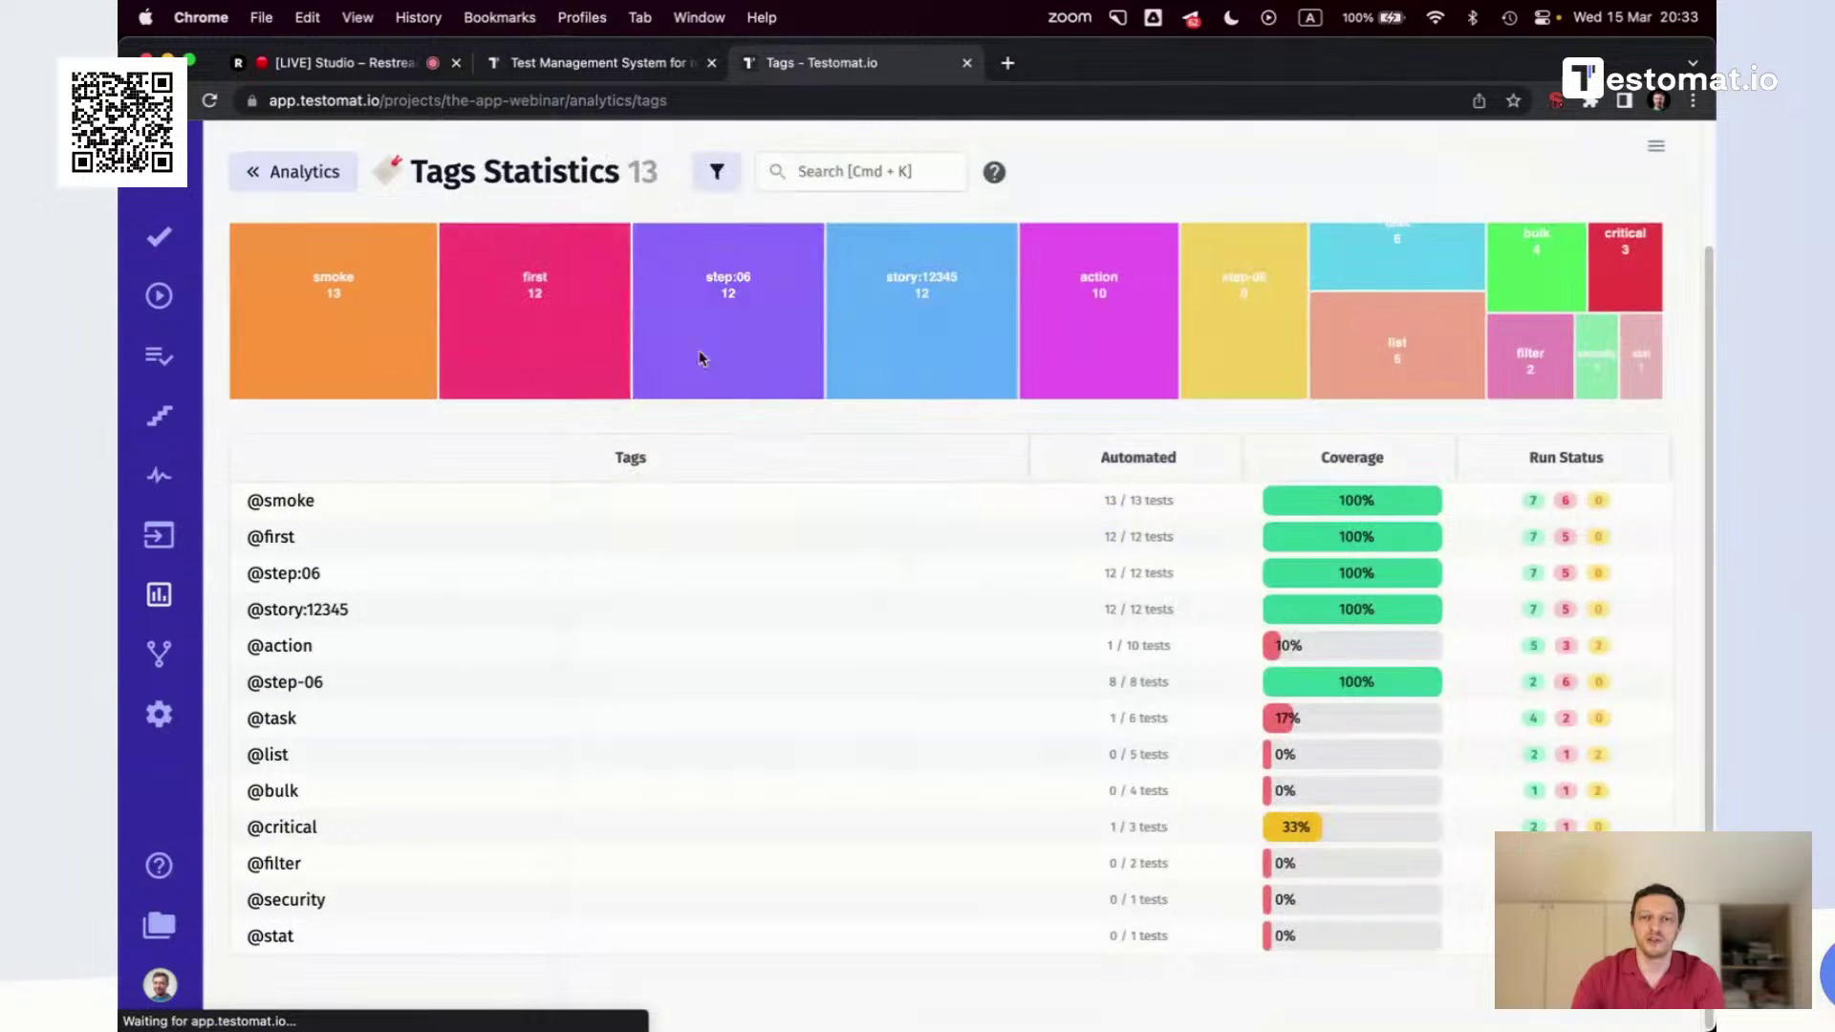
drag(1103, 502, 1129, 504)
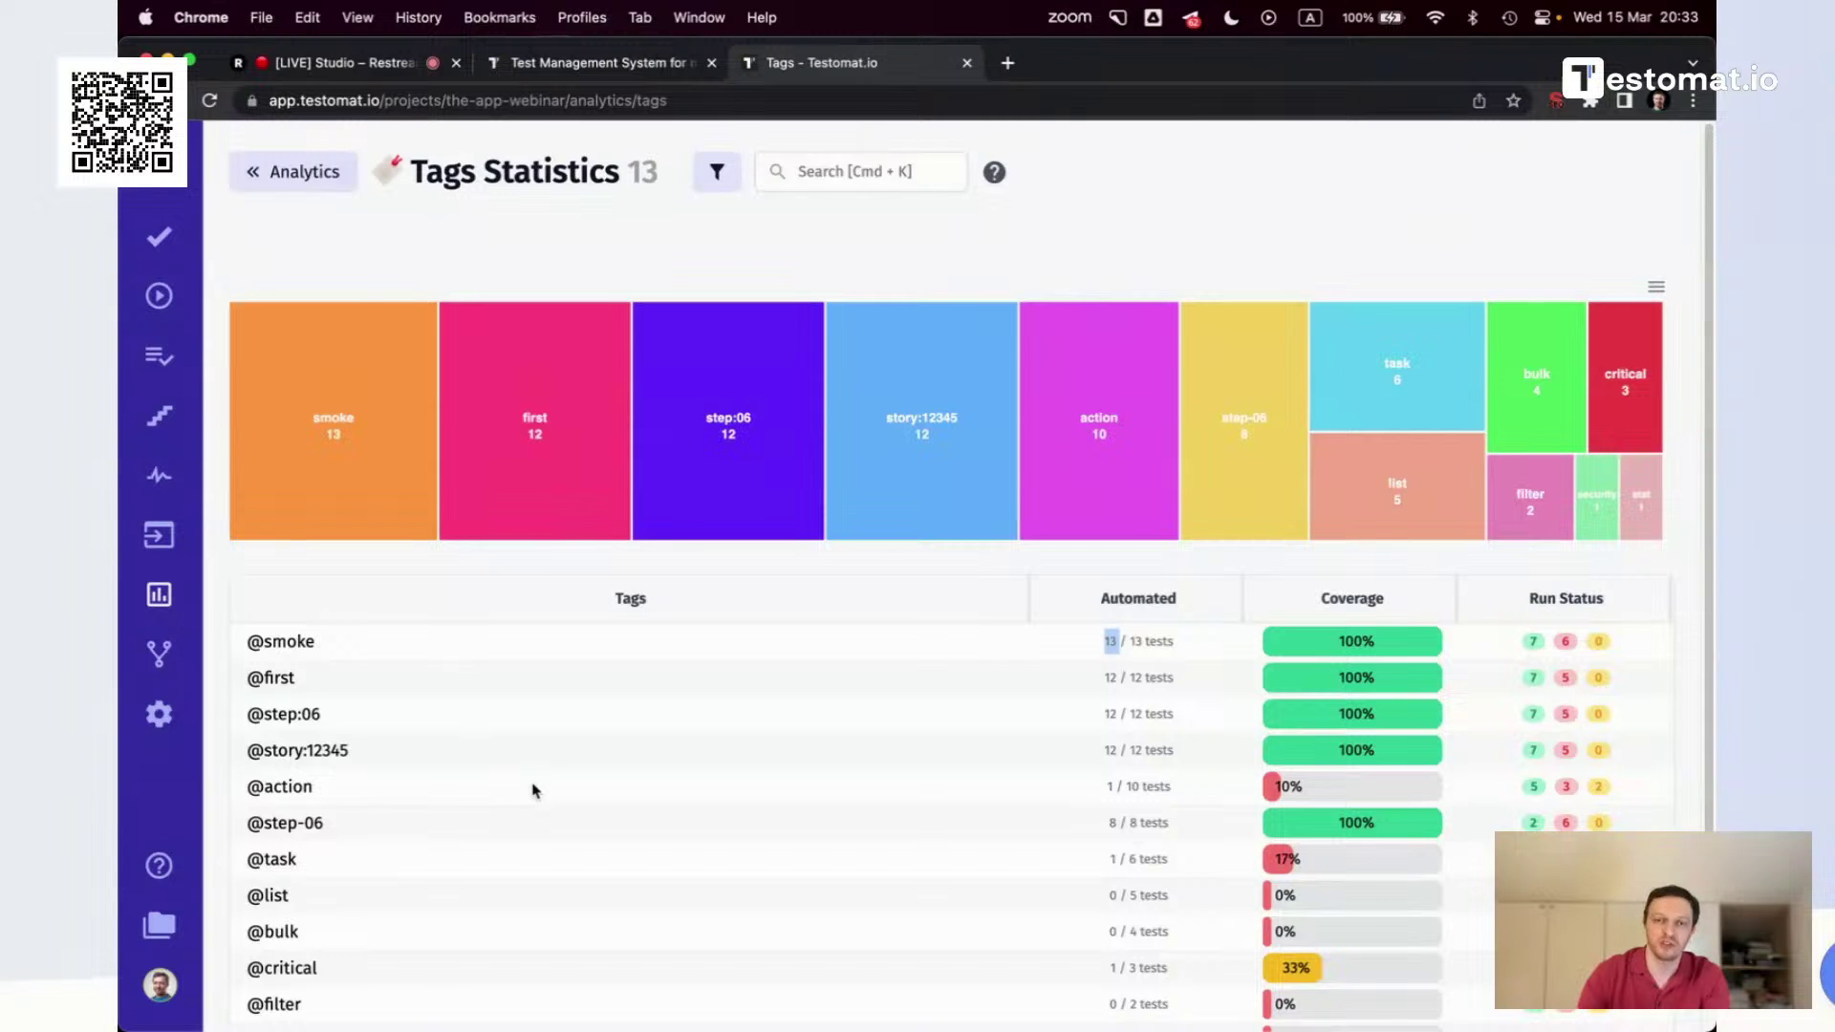
scroll(748, 819, down, 2)
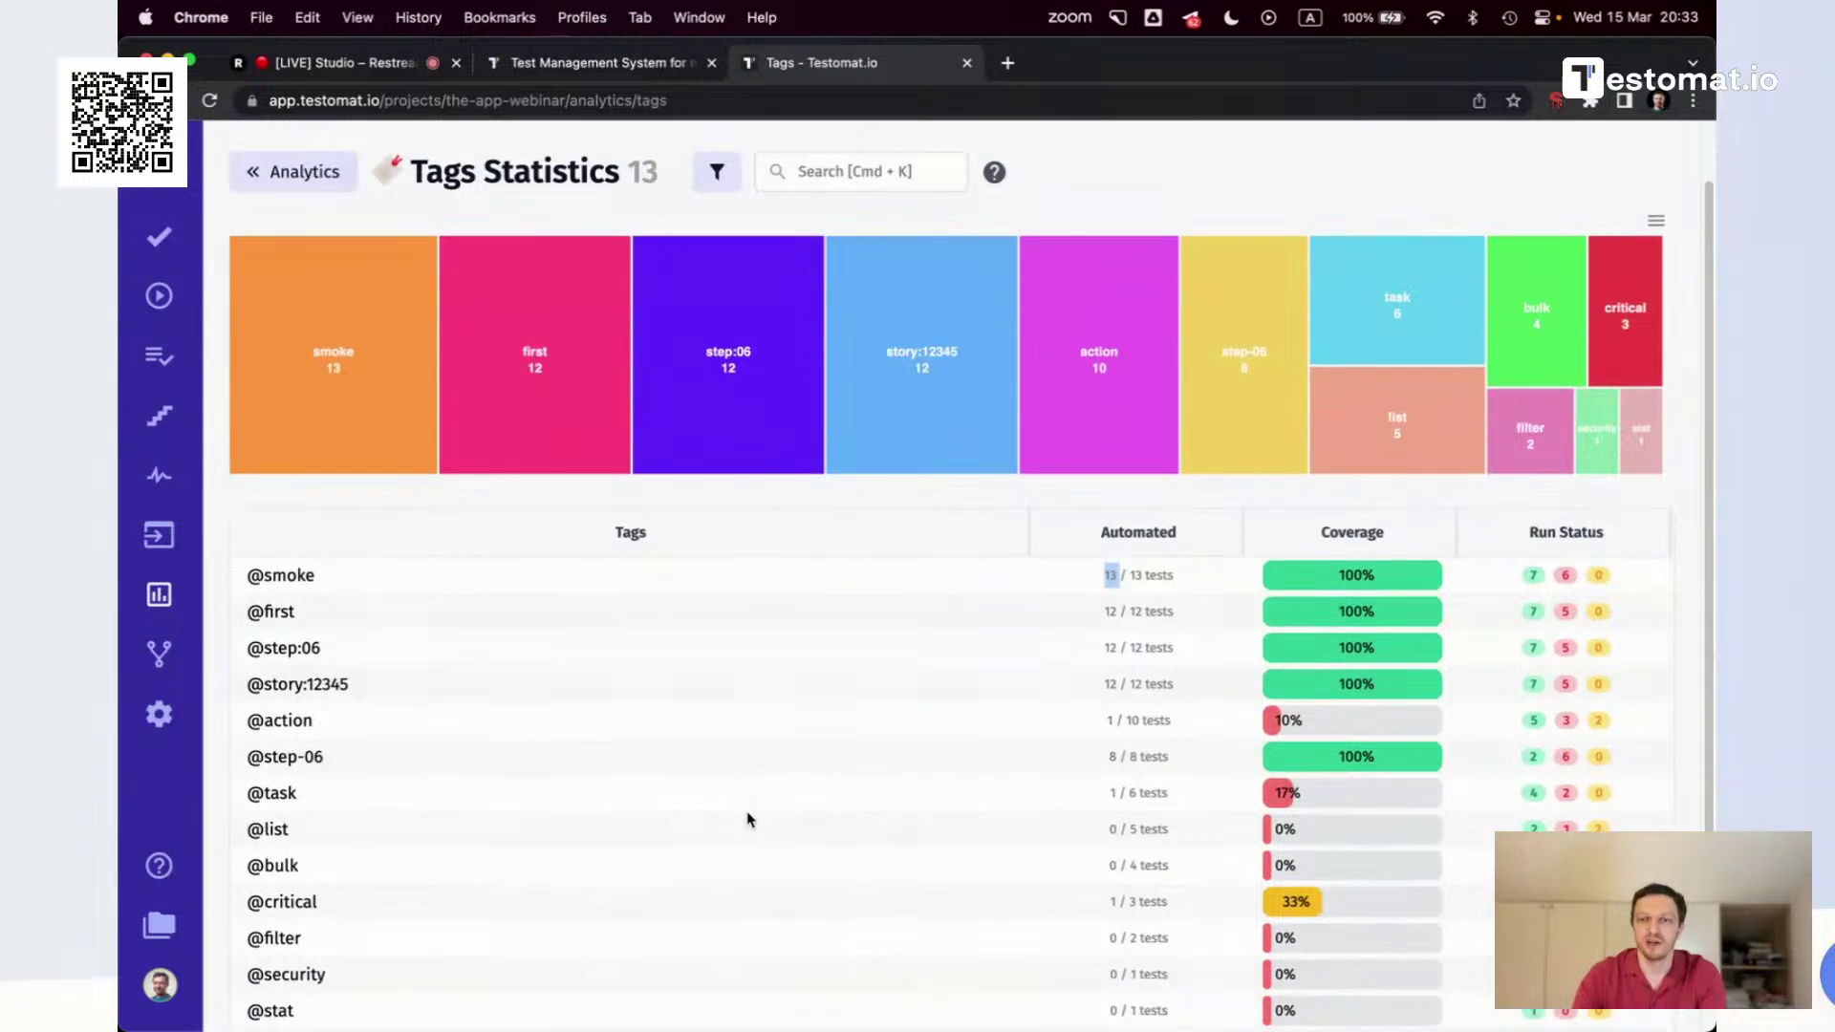
drag(333, 786, 238, 784)
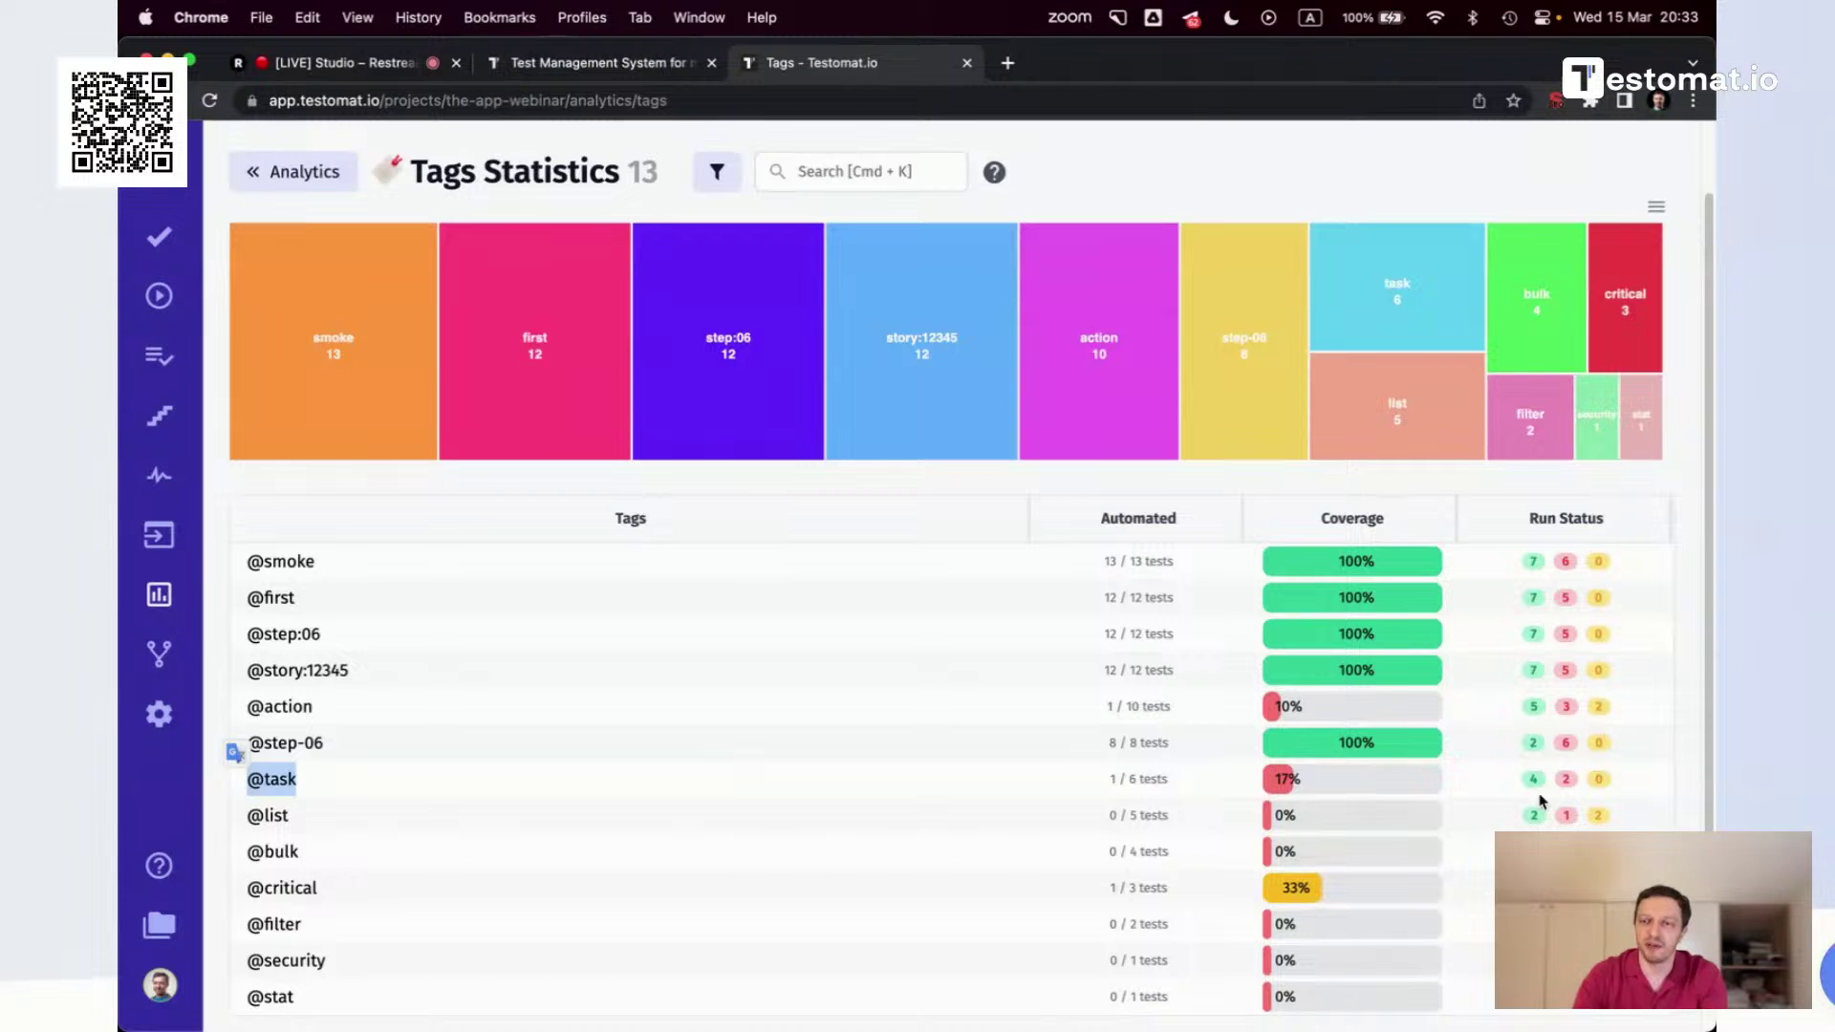
click(1565, 781)
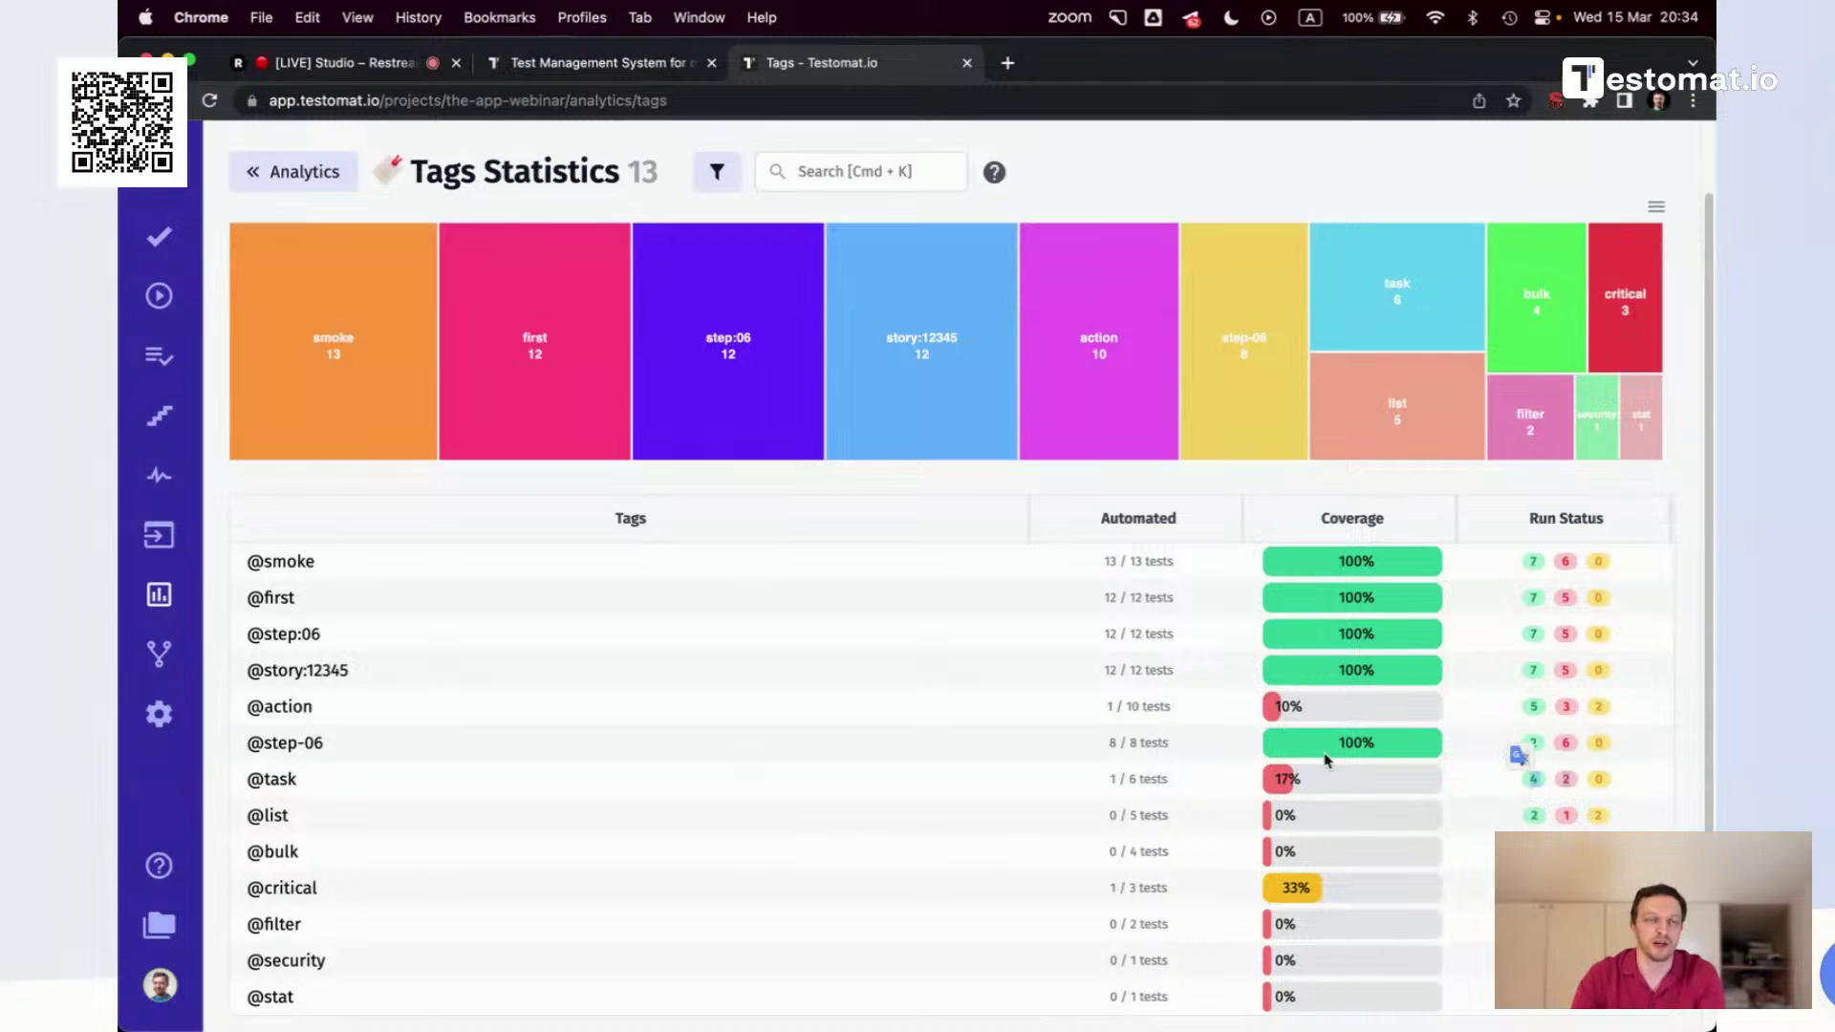
click(281, 191)
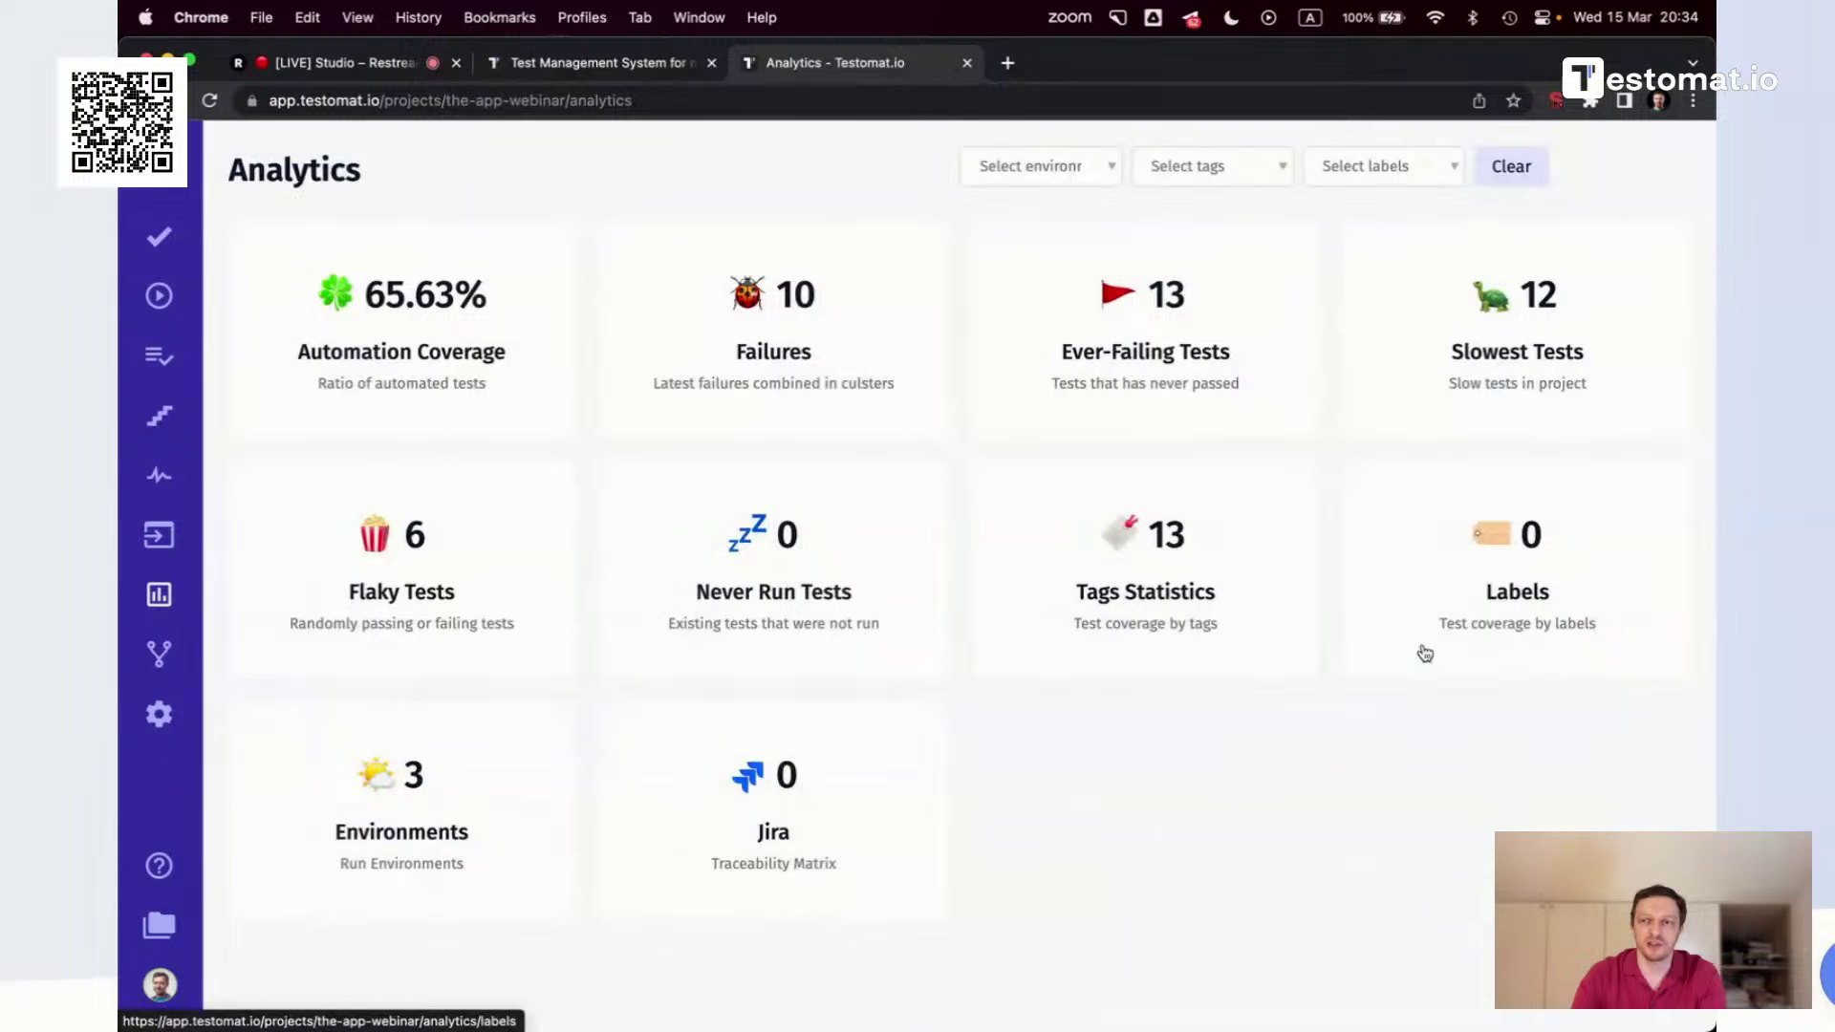
View the runs for the Firefox environment in the Environments Statistics and return to the analytics overview
click(406, 843)
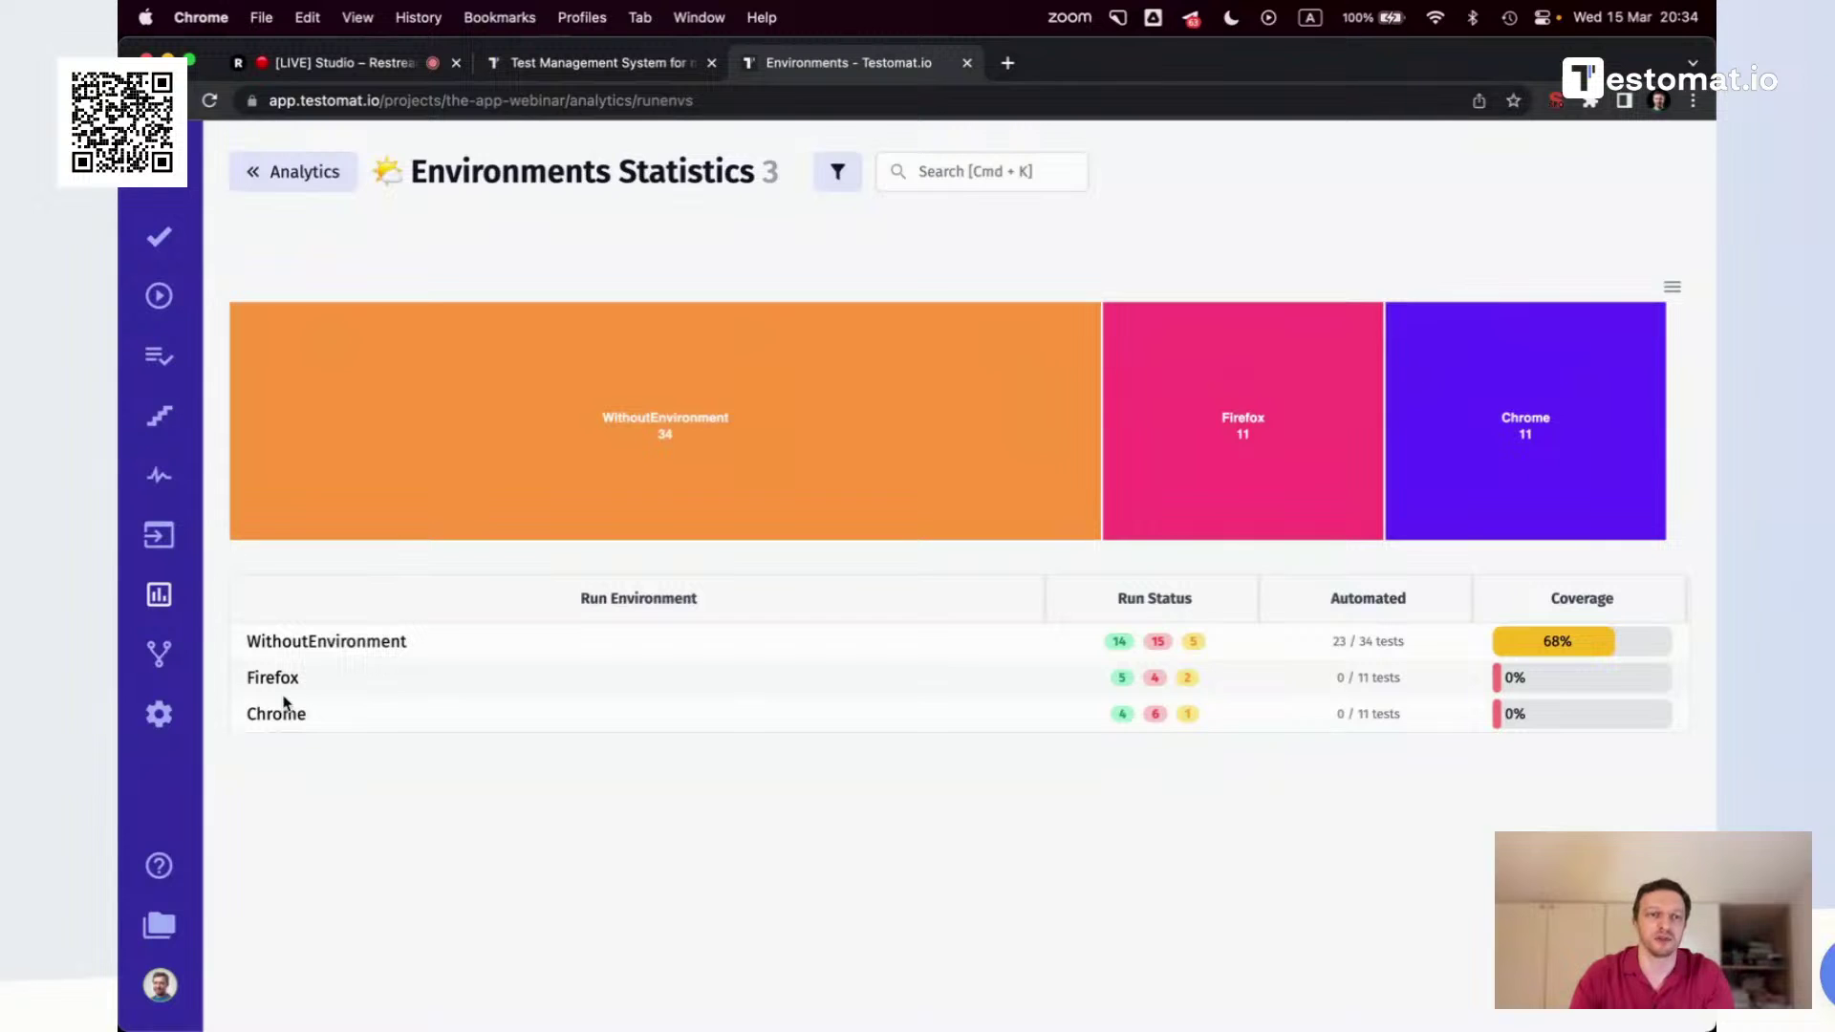
click(280, 684)
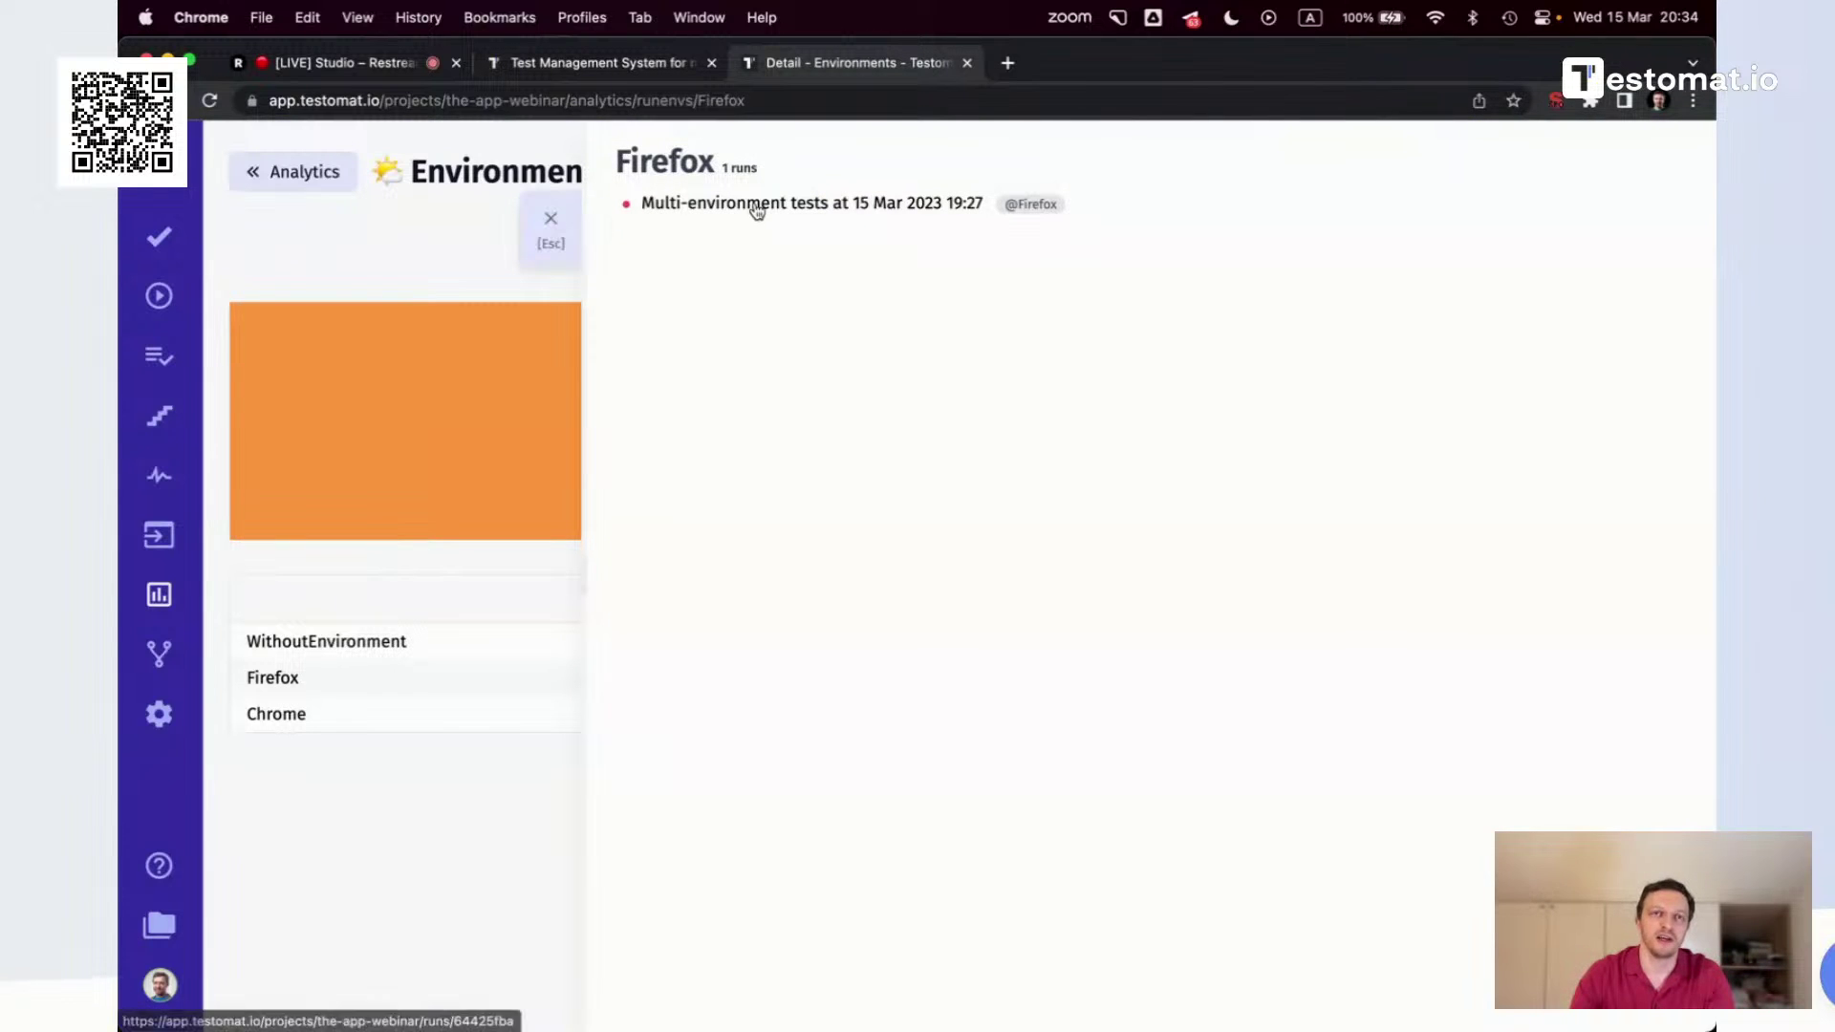
click(550, 227)
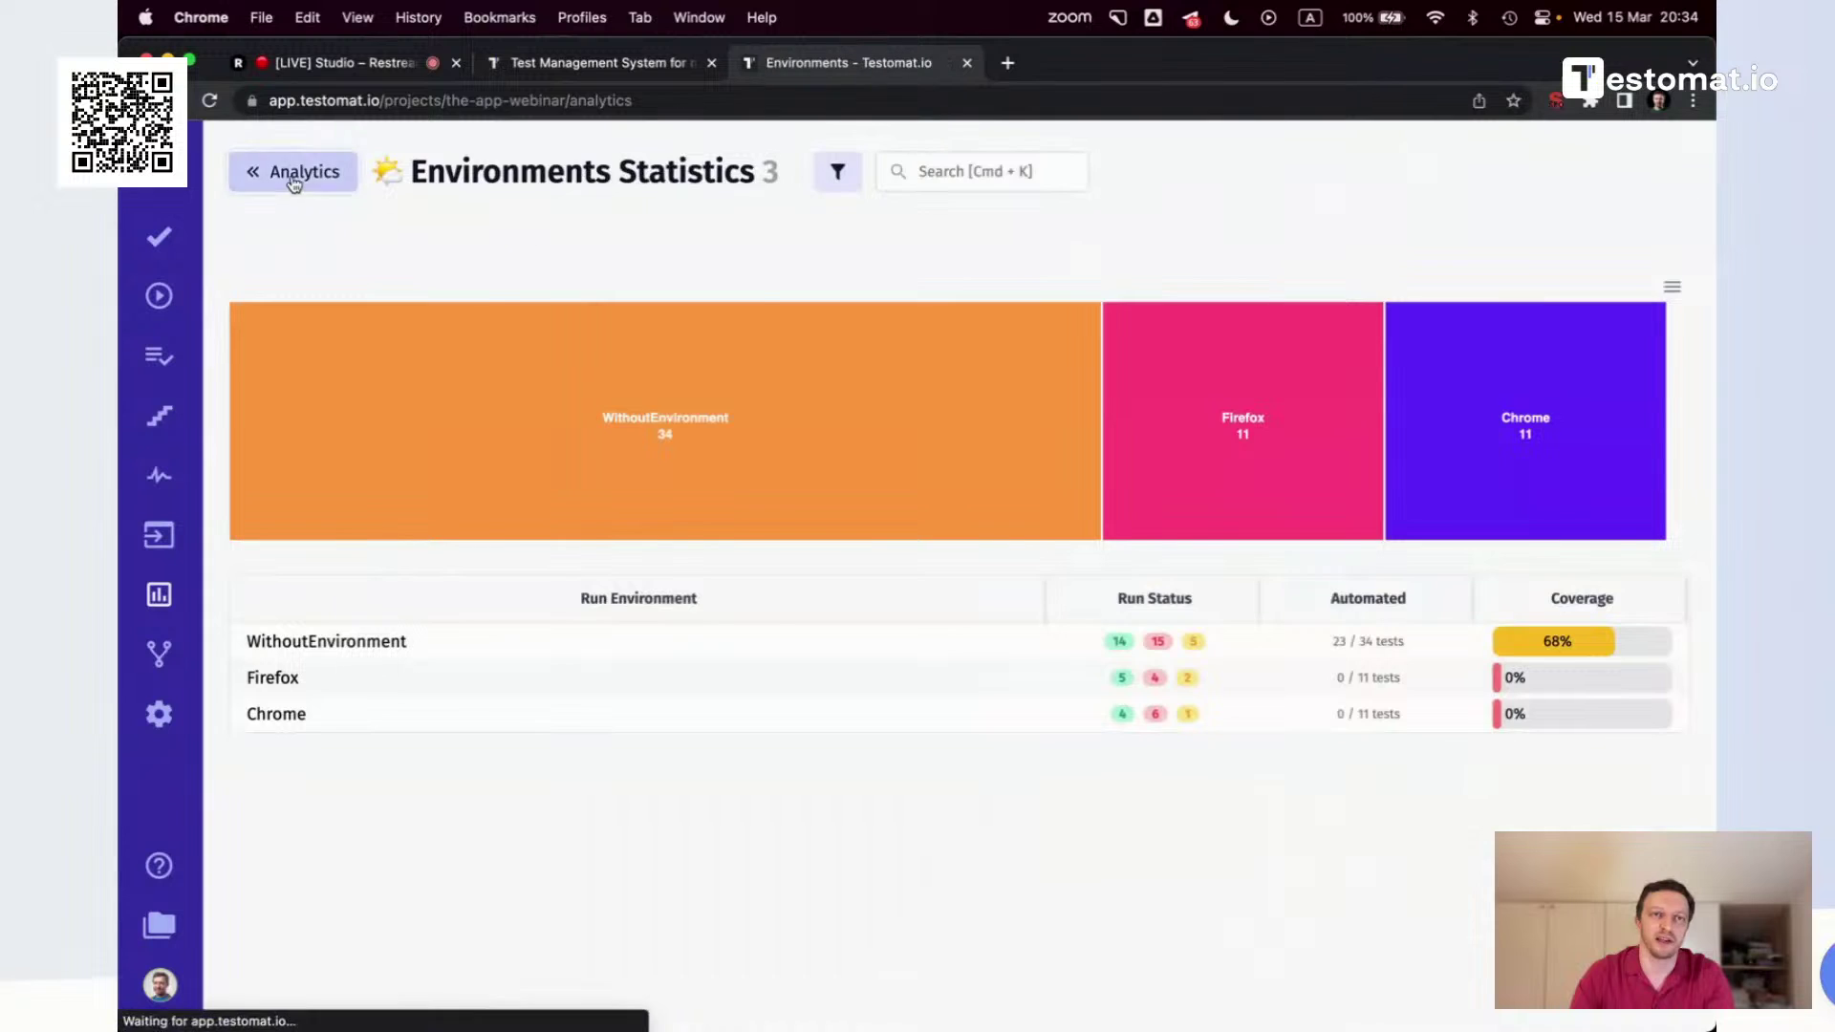
click(292, 172)
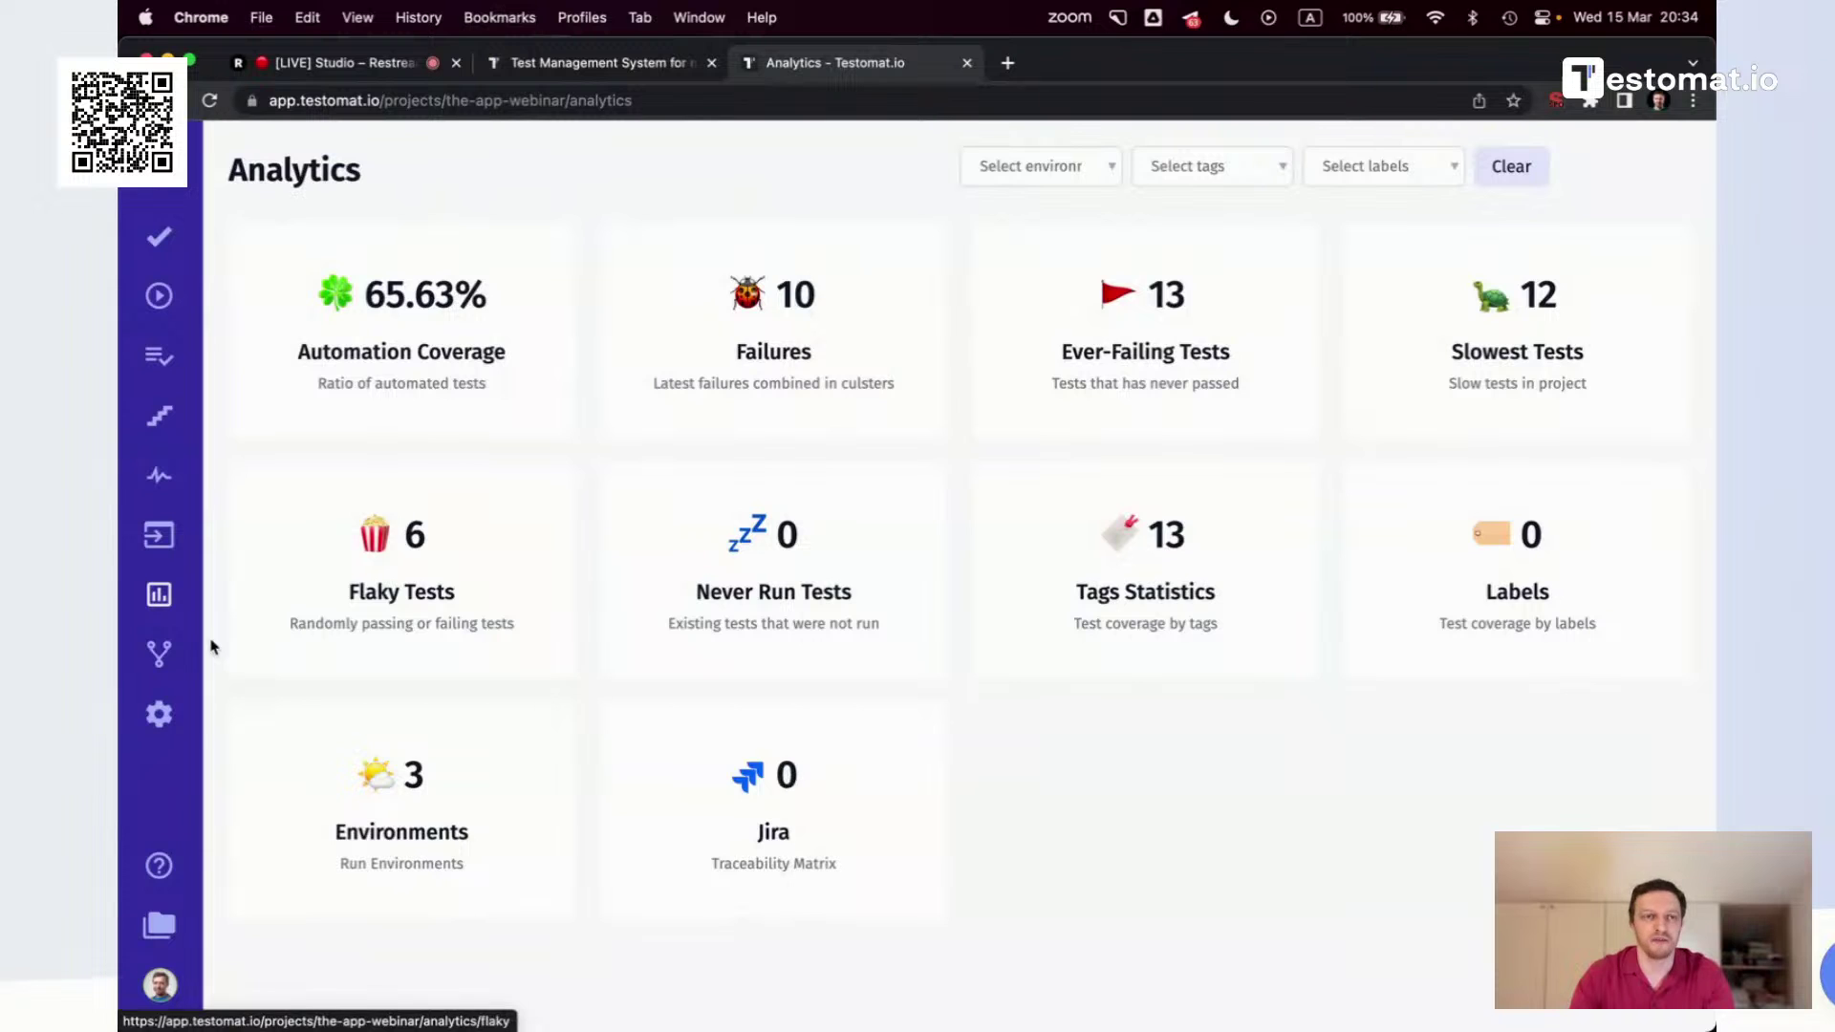
View the runs overview and the systems available for a new connection in the Issues Management settings, leaving without connecting one
click(159, 295)
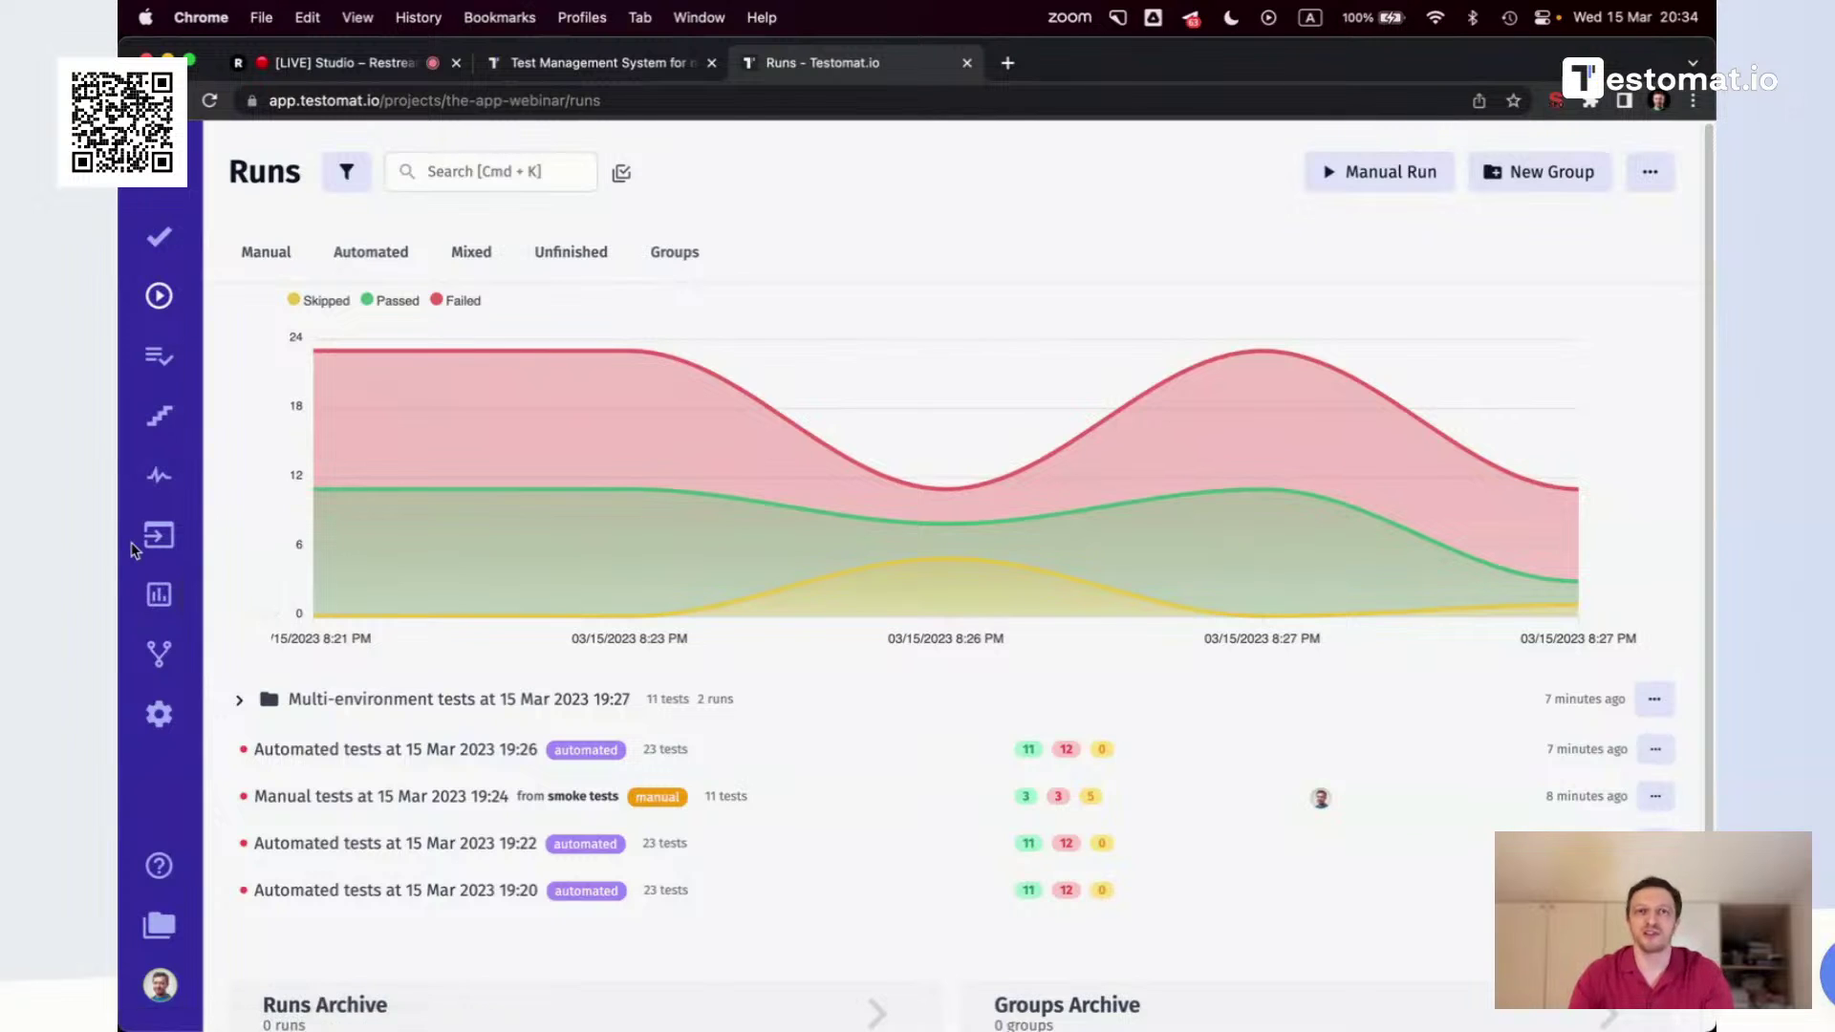
click(158, 712)
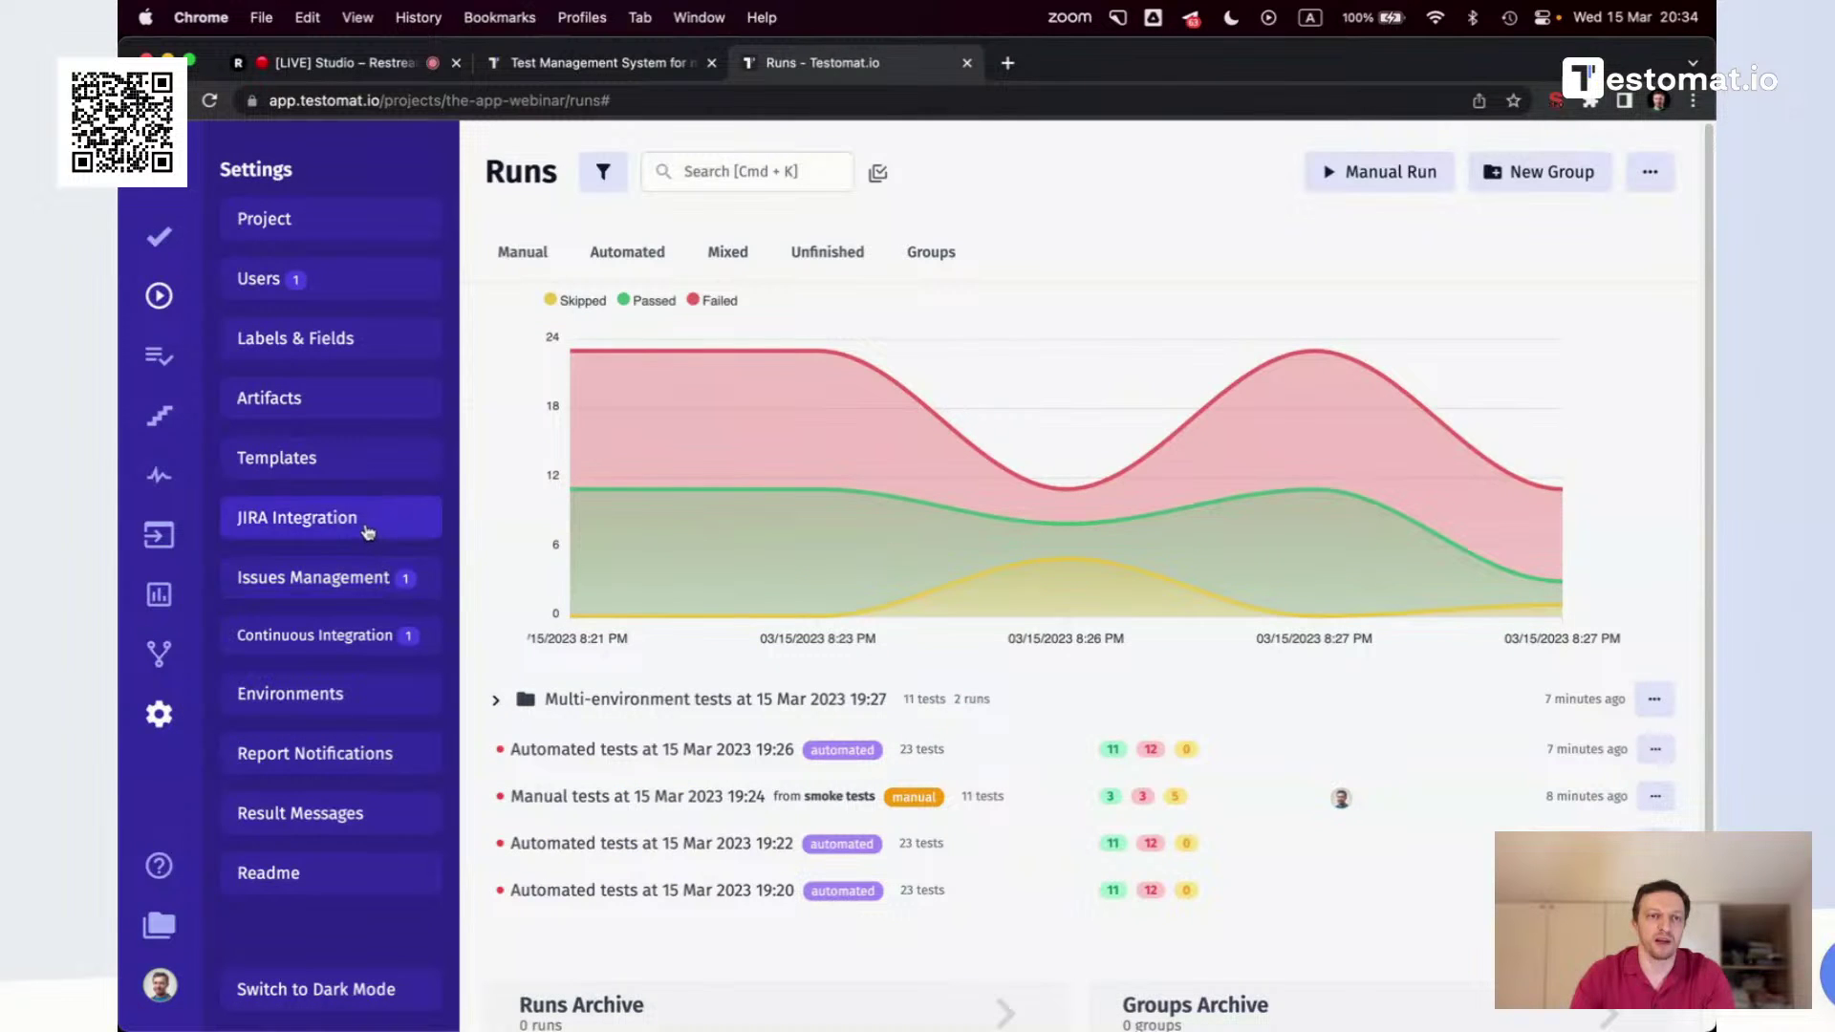
click(350, 576)
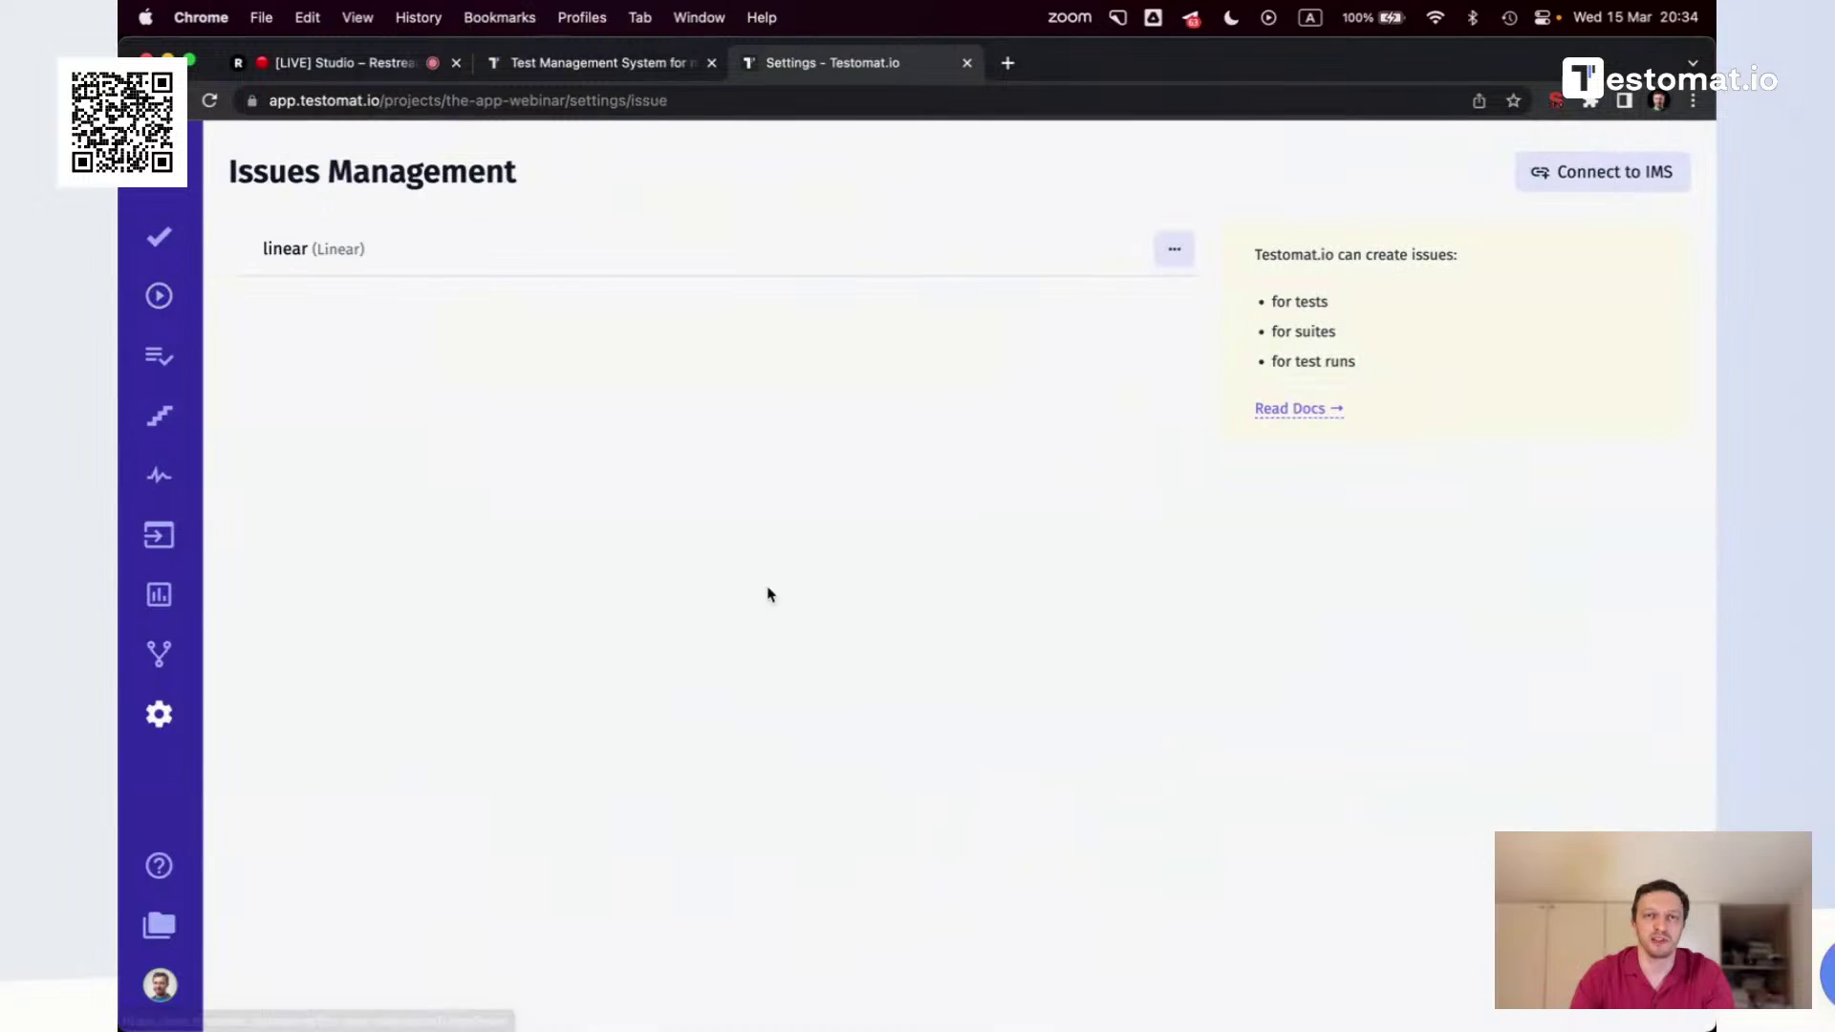
click(1546, 180)
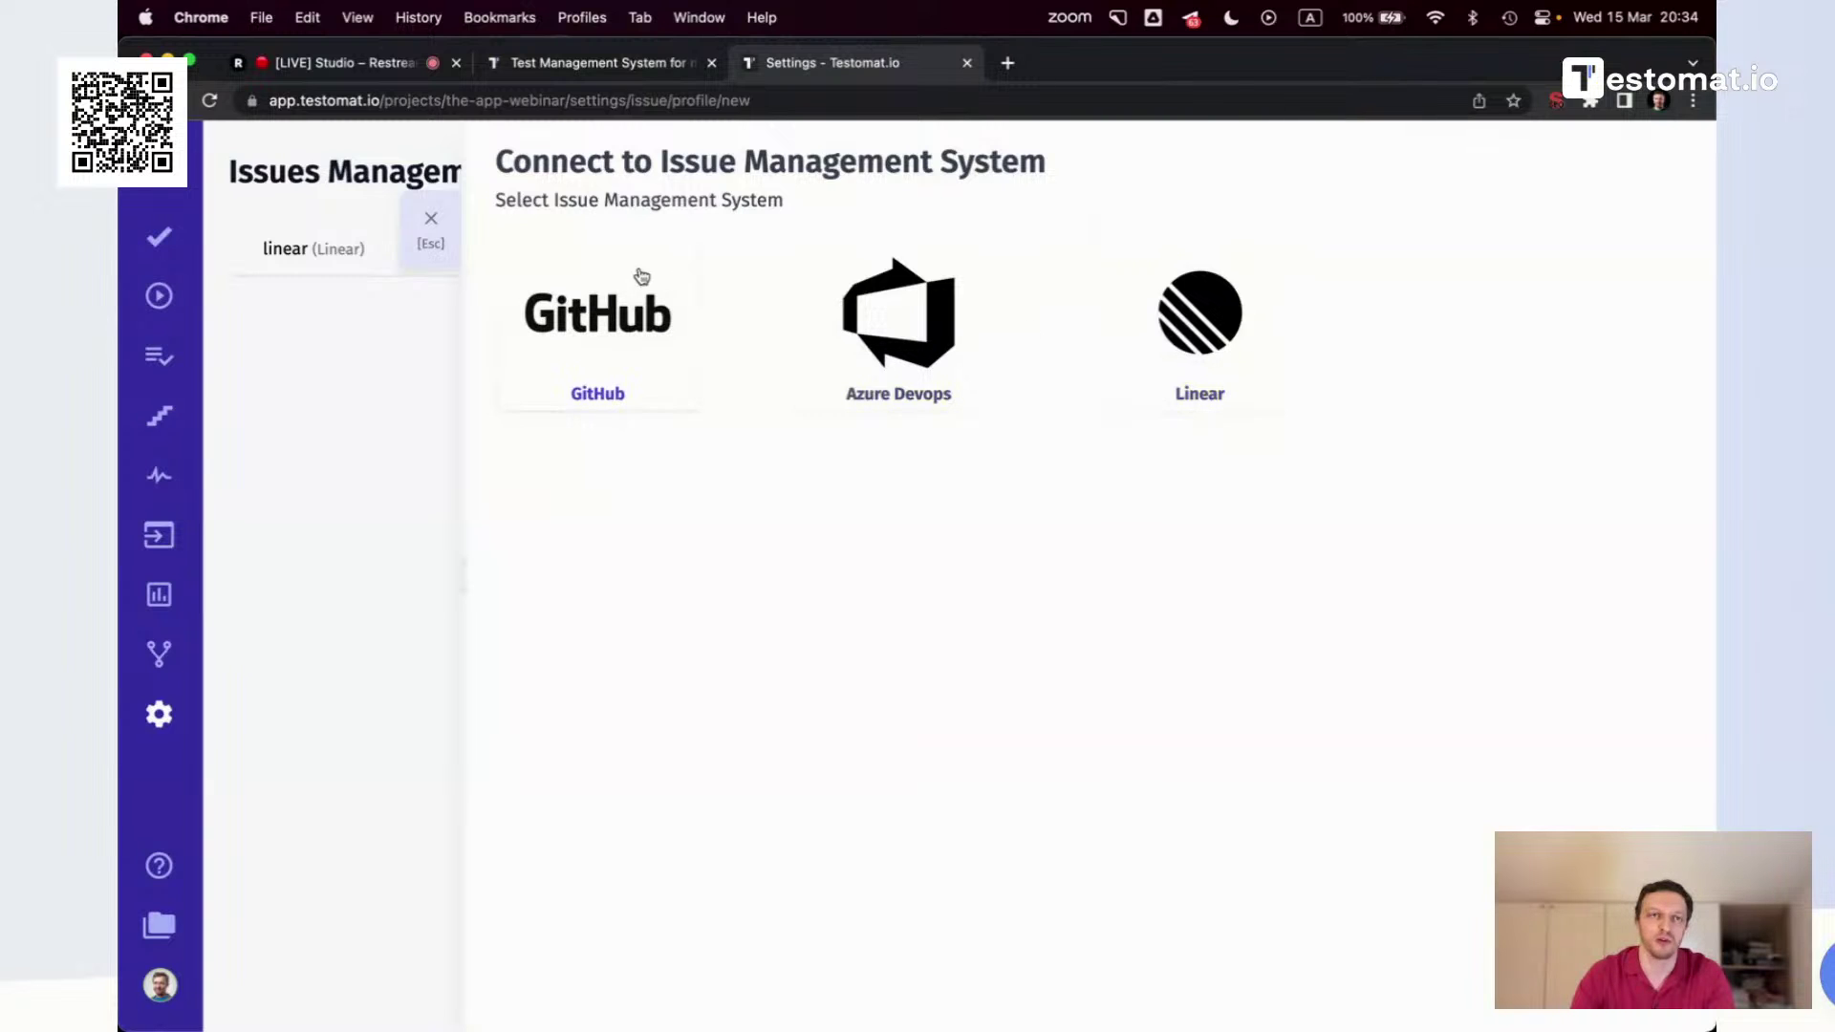
click(431, 224)
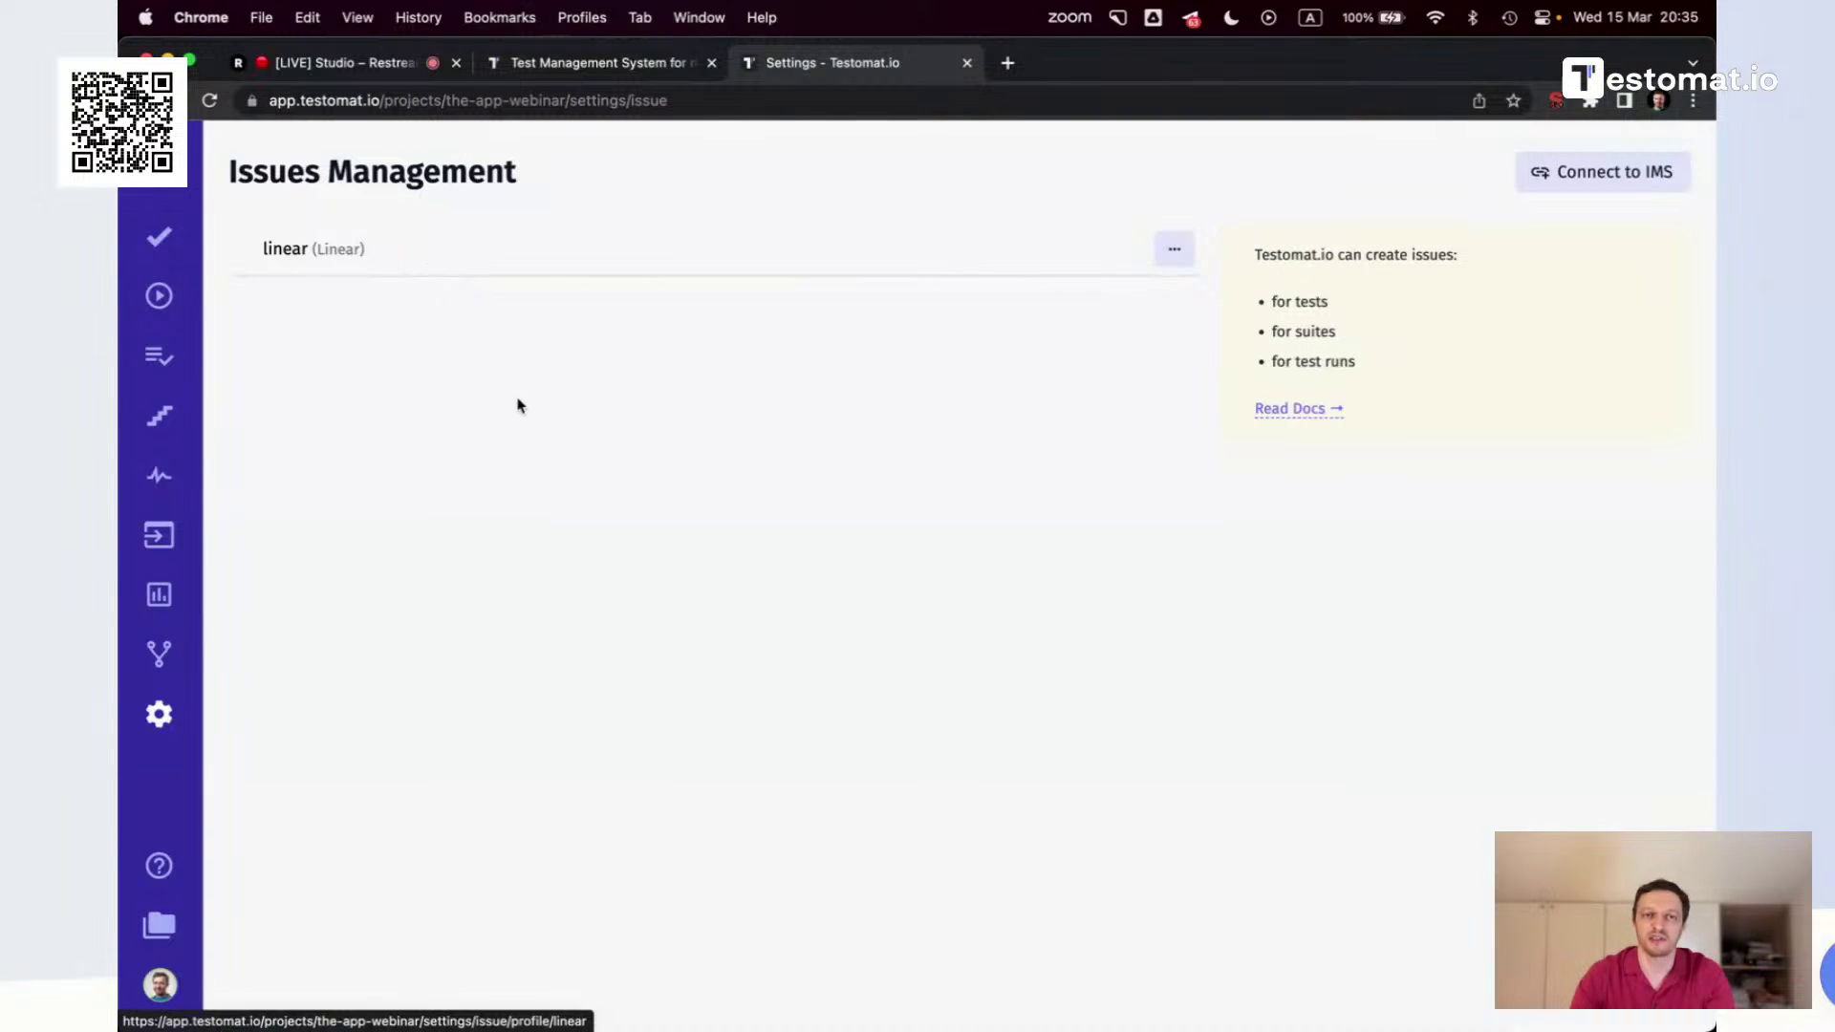
Open the JIRA Integration settings and view the form for a new Jira project, closing it without adding one
mouse_move(160, 712)
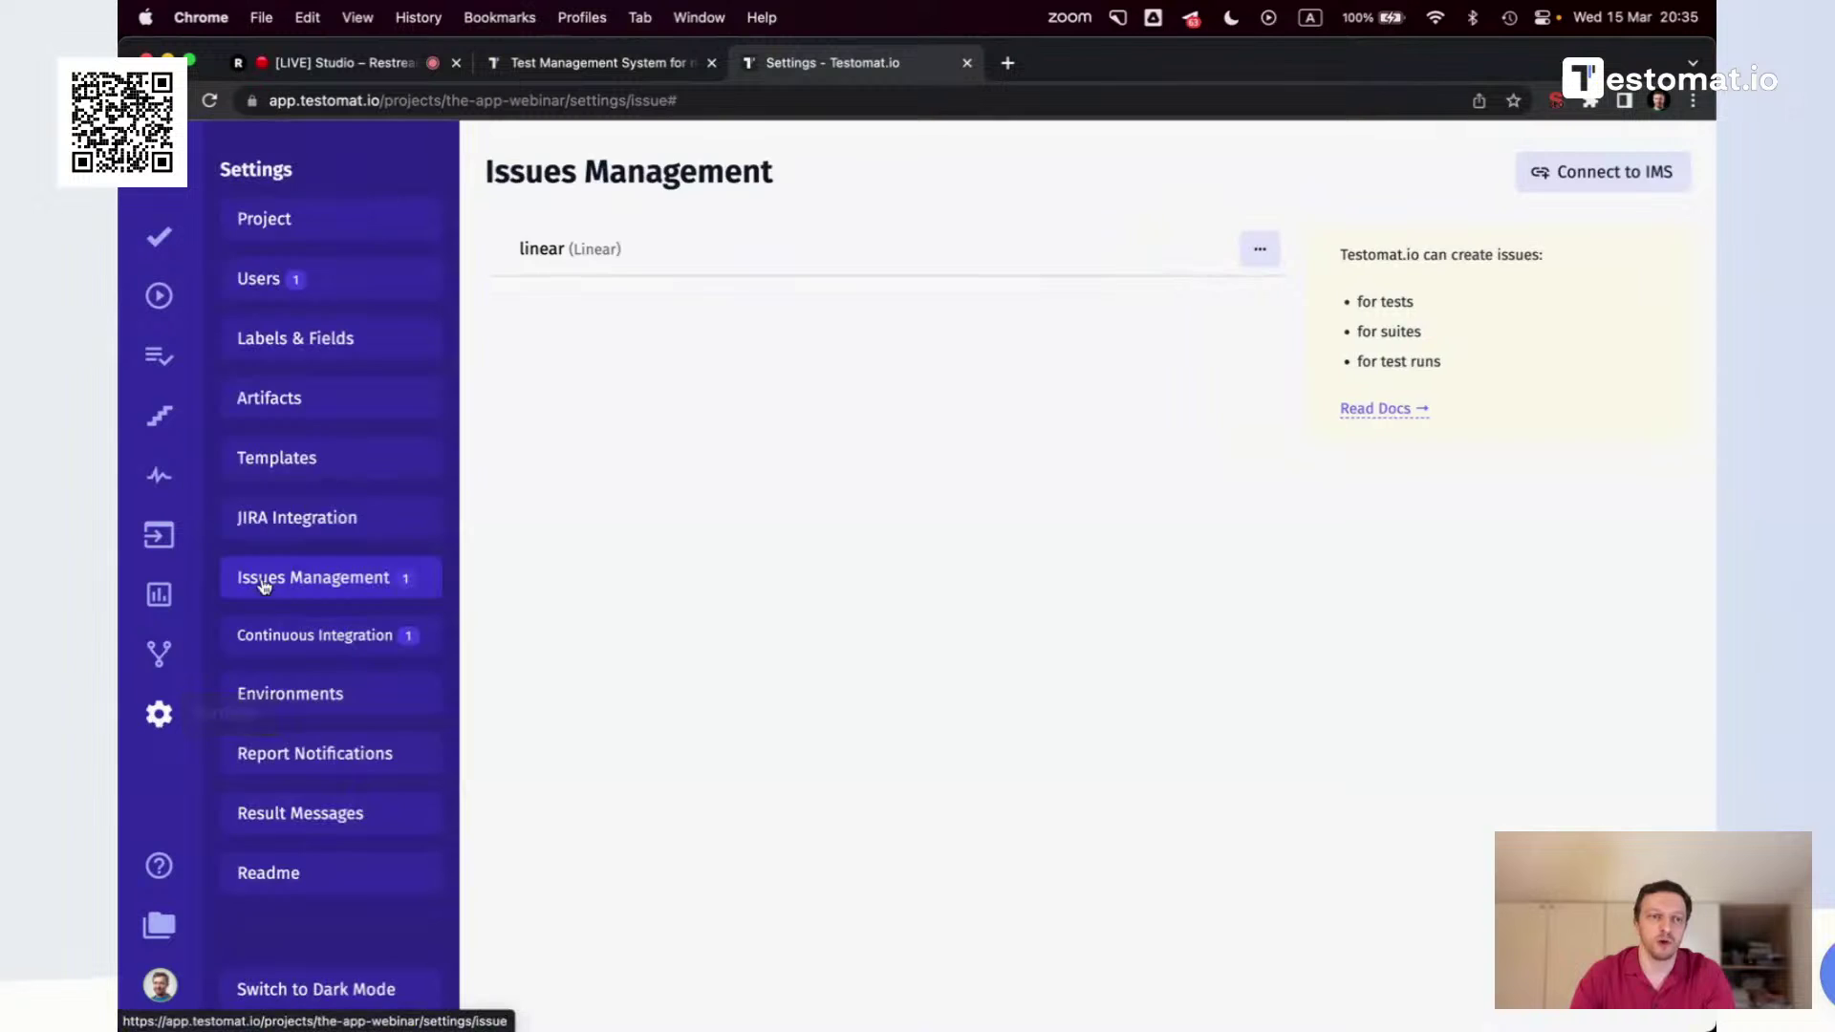
click(286, 525)
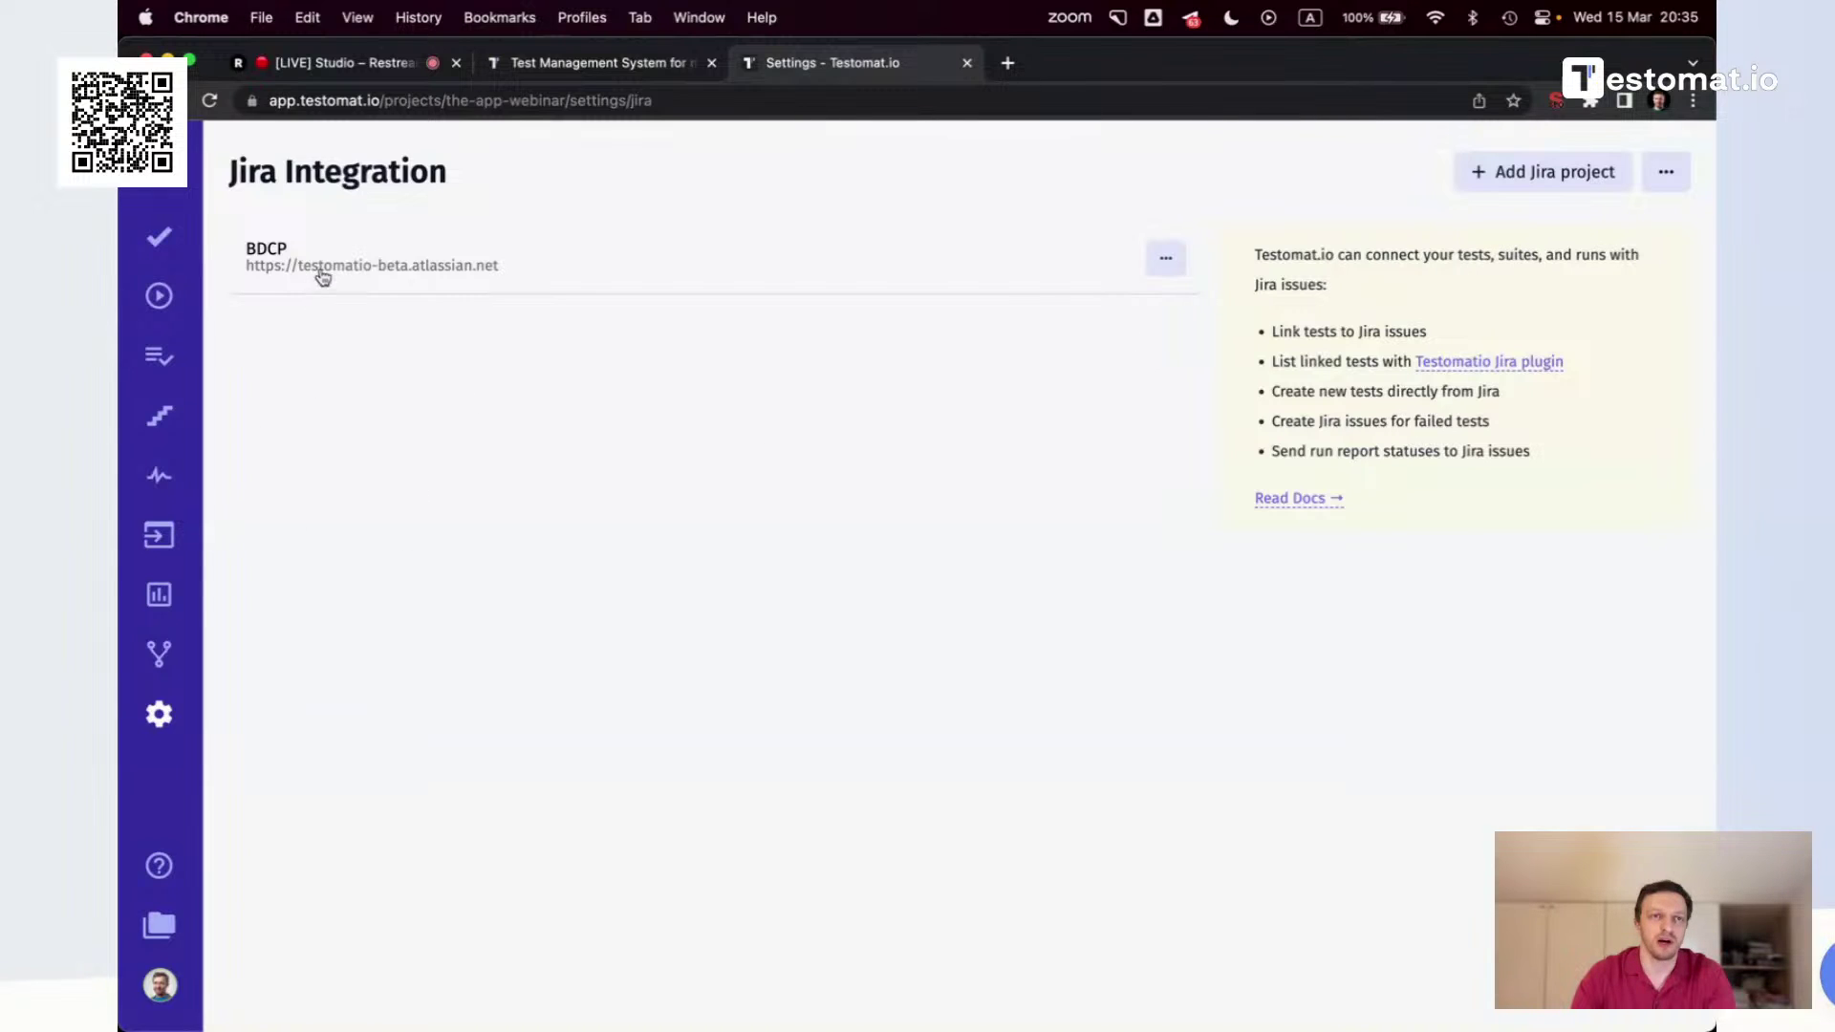
click(1575, 175)
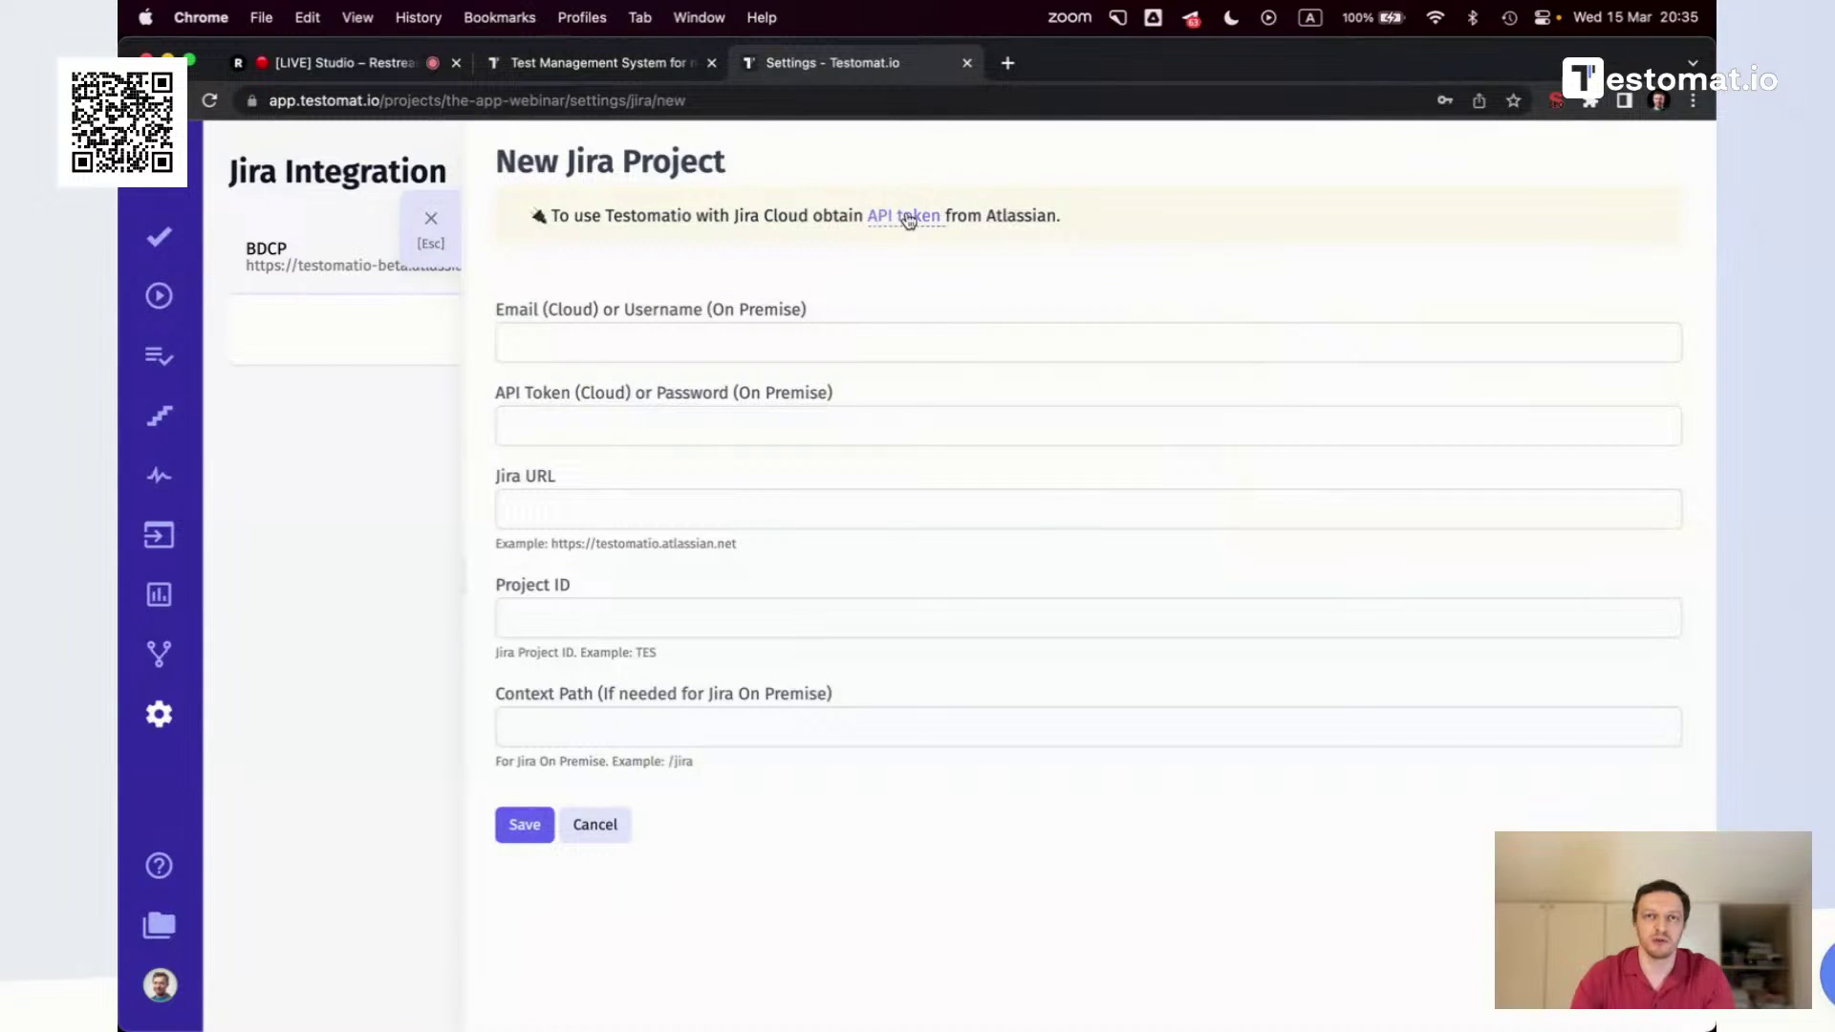
click(462, 232)
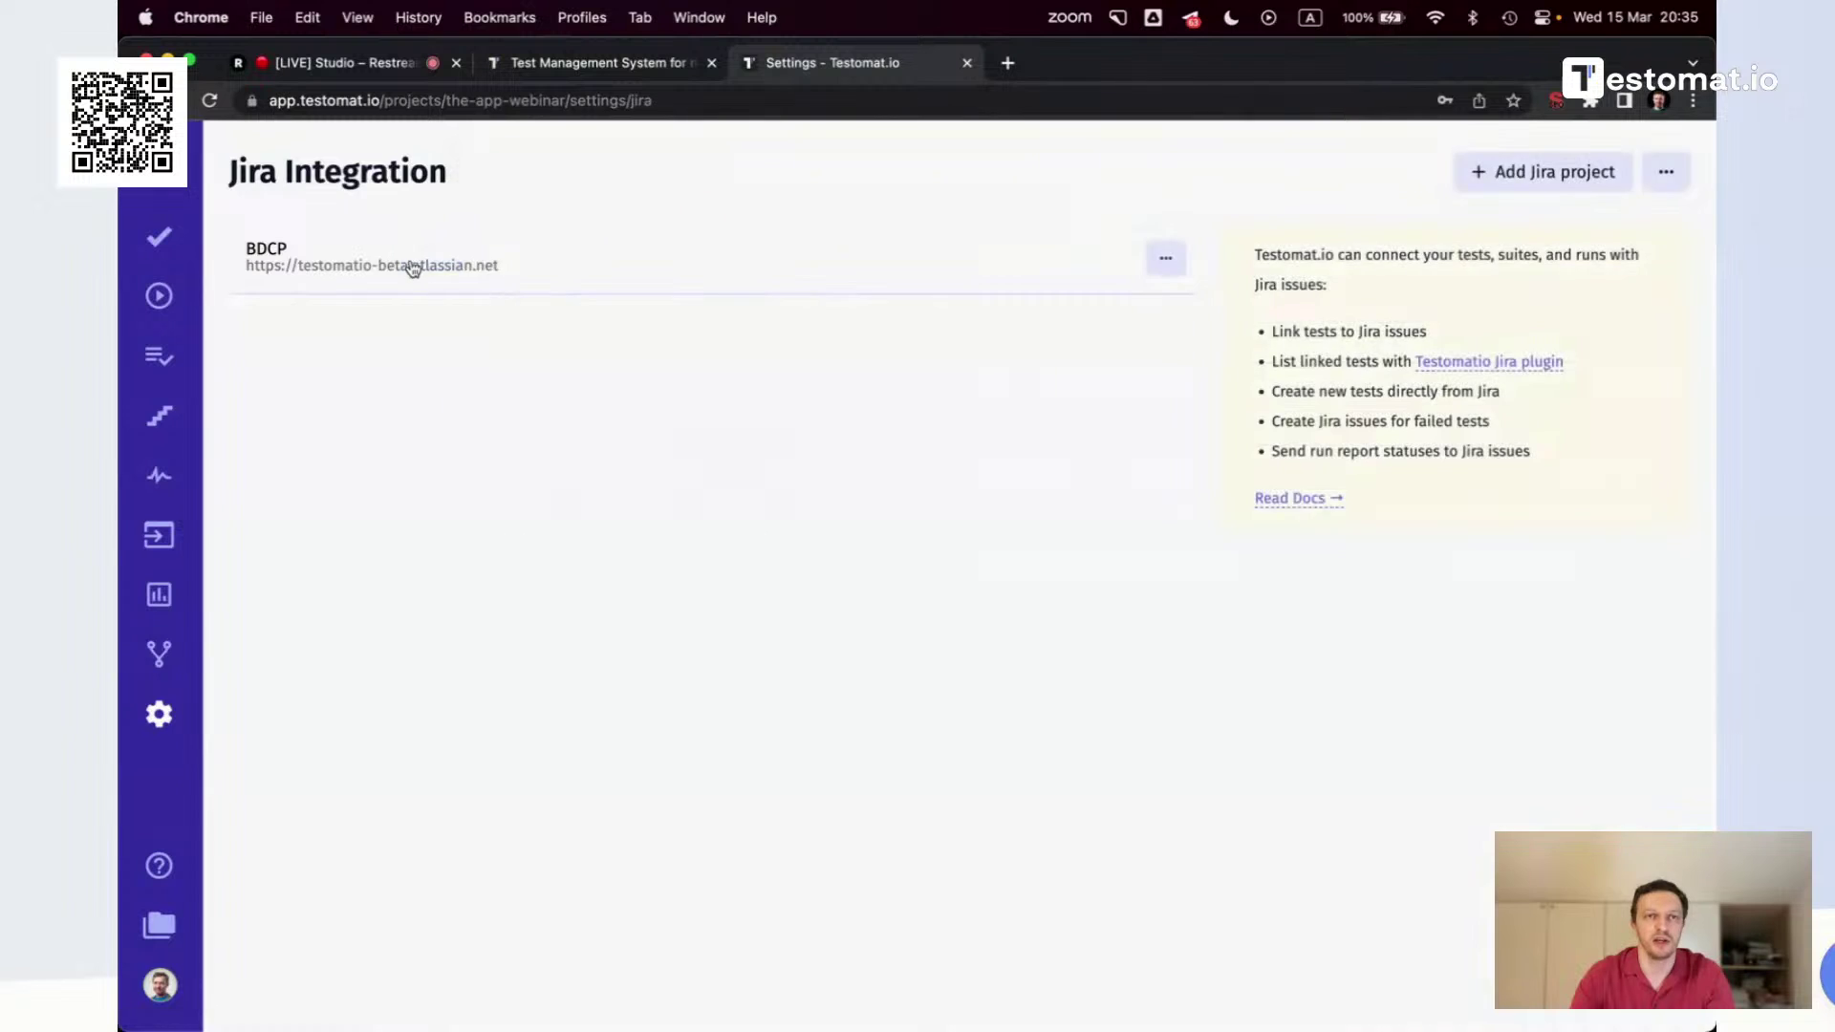
Test the connection of the existing BDCP Jira project and save its settings
click(413, 260)
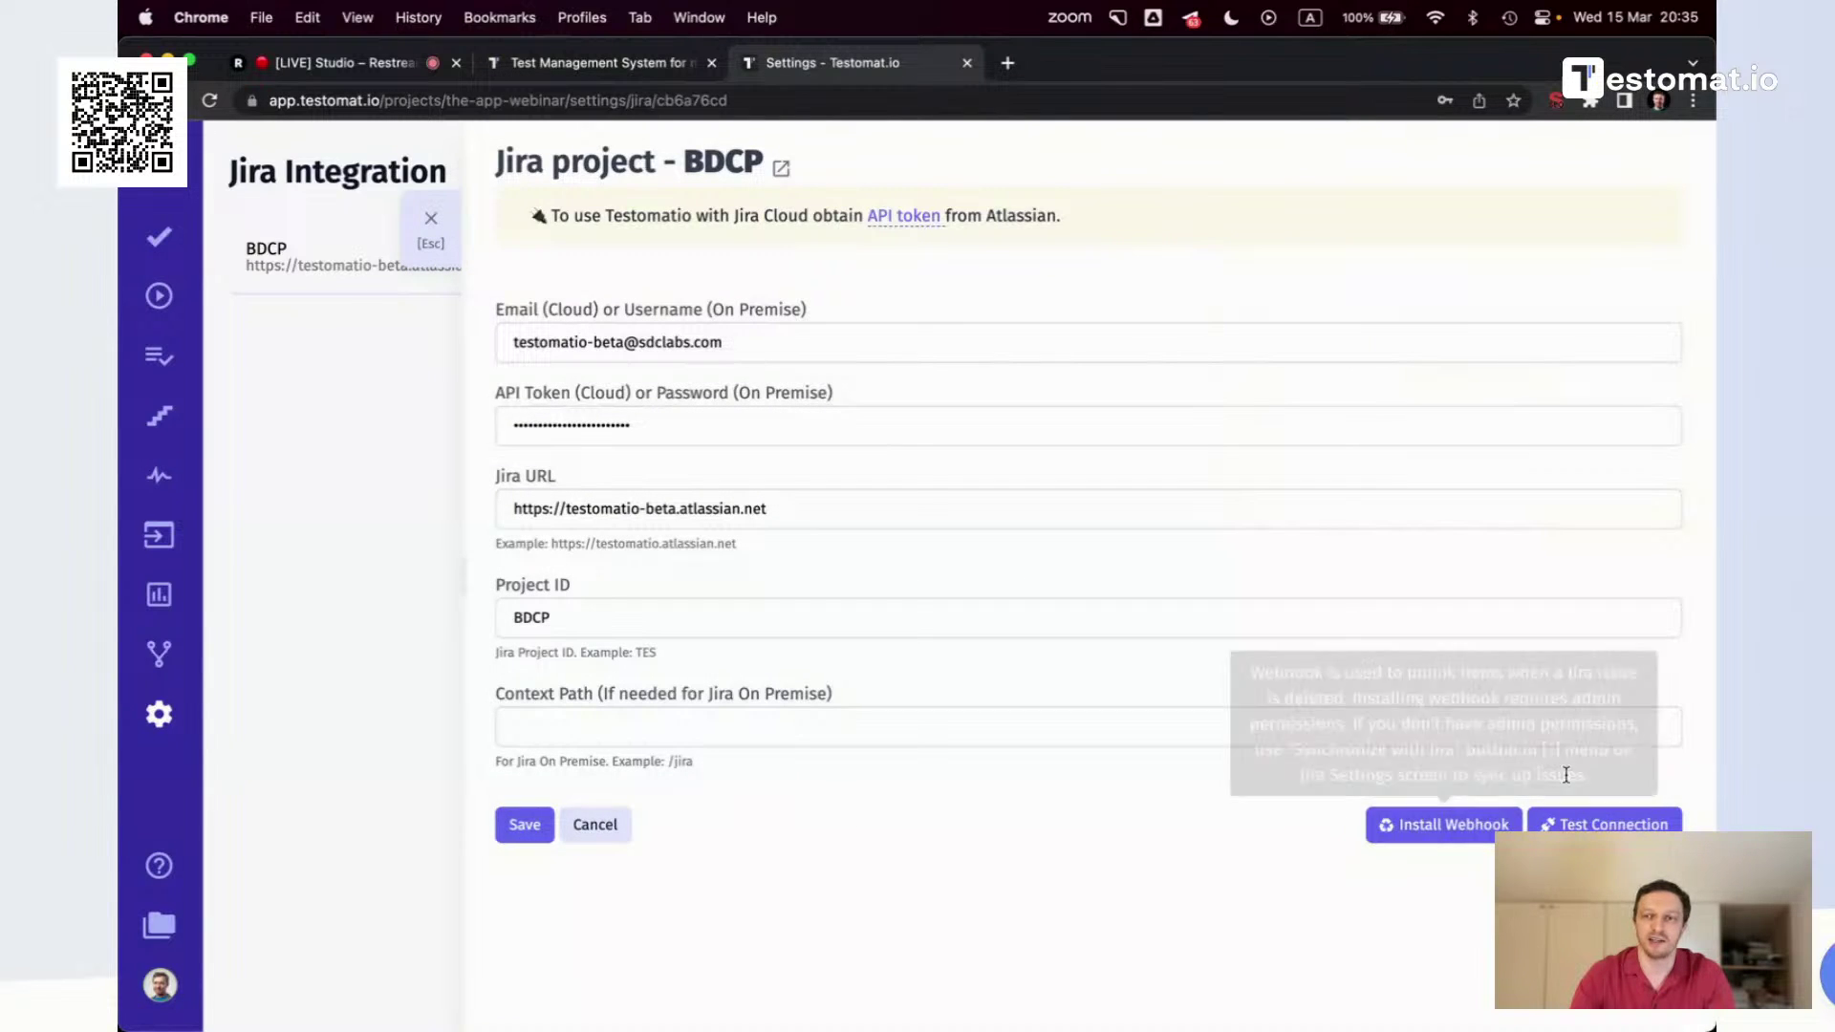
click(1642, 826)
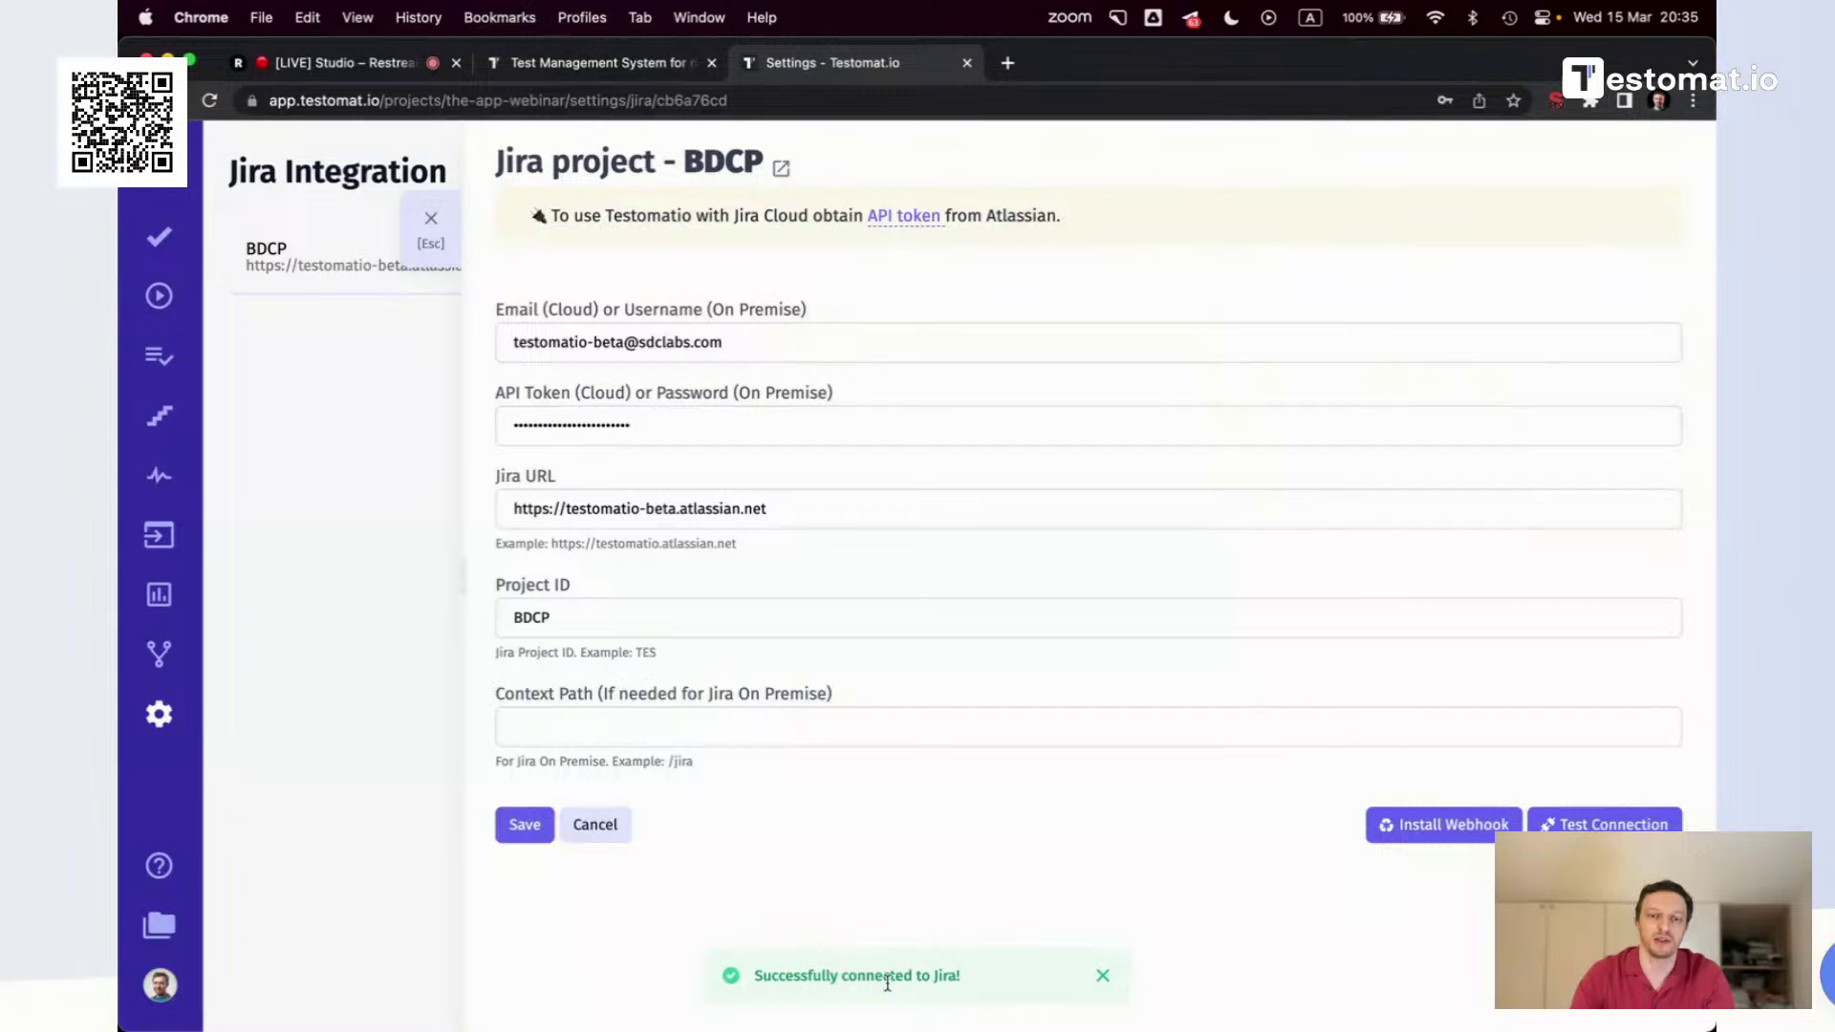
click(520, 820)
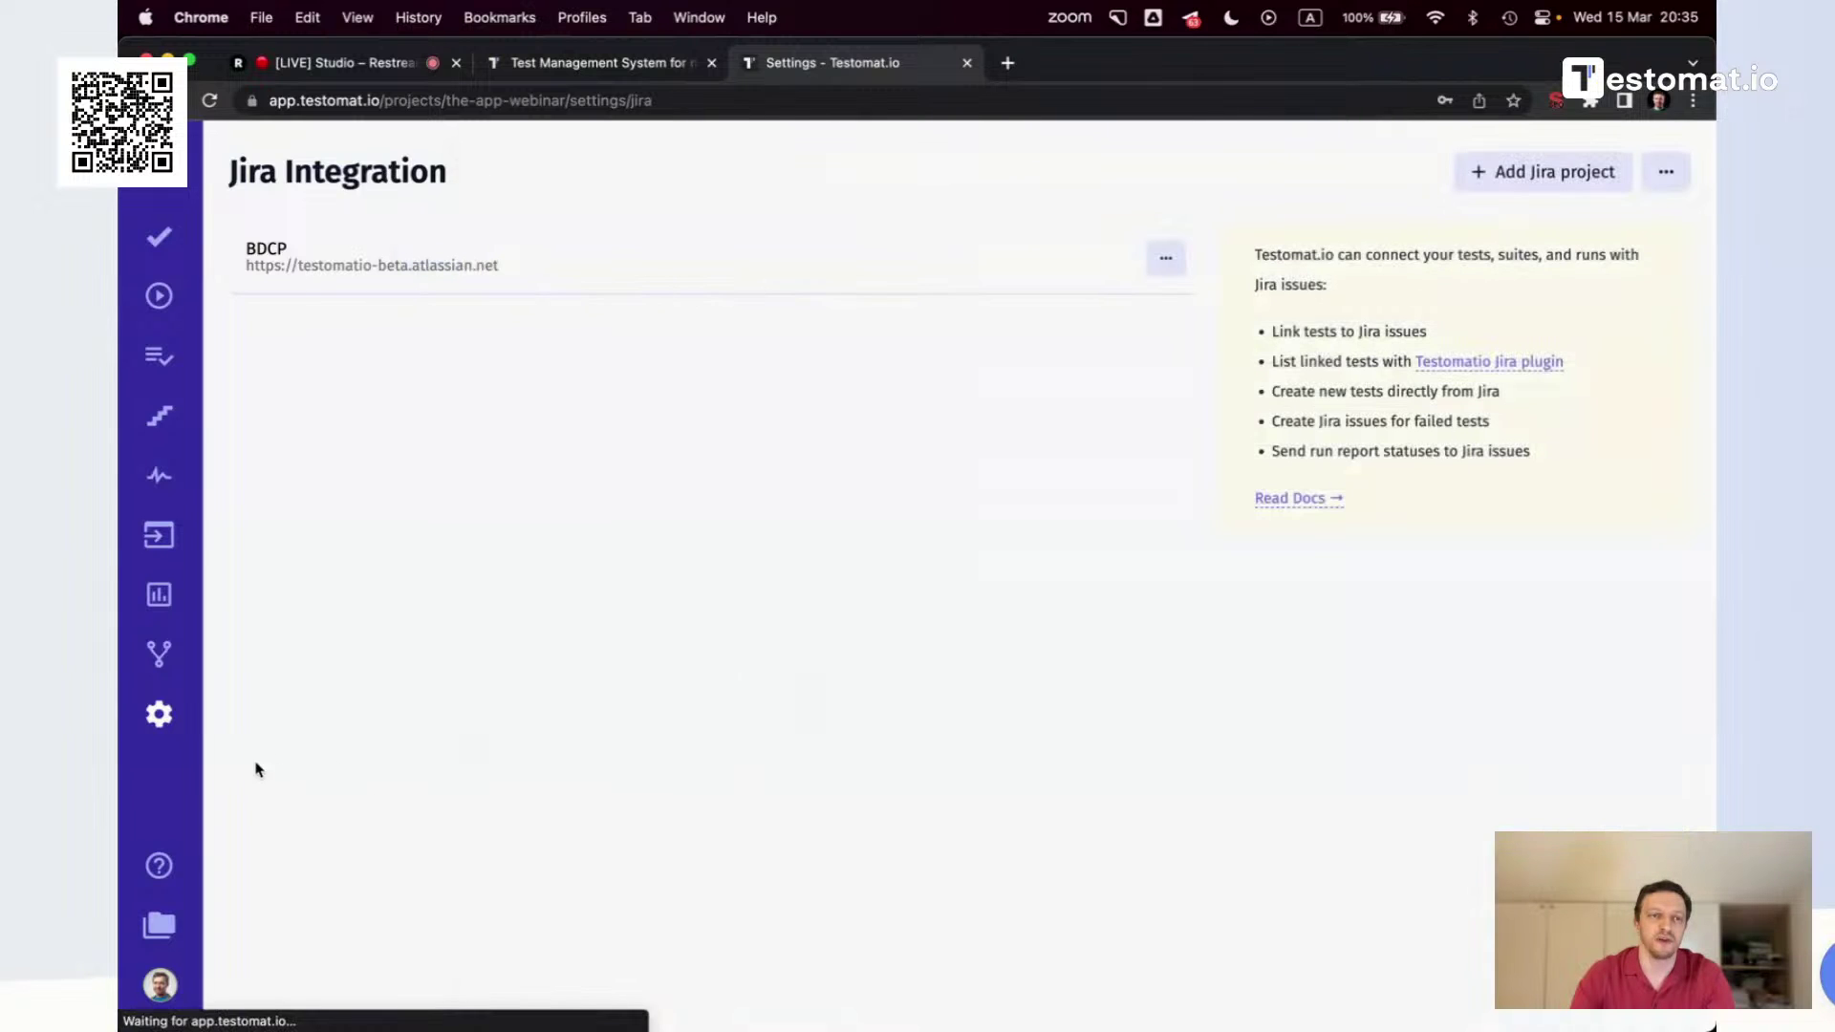
Open the linear profile in the Issues Management settings
click(158, 714)
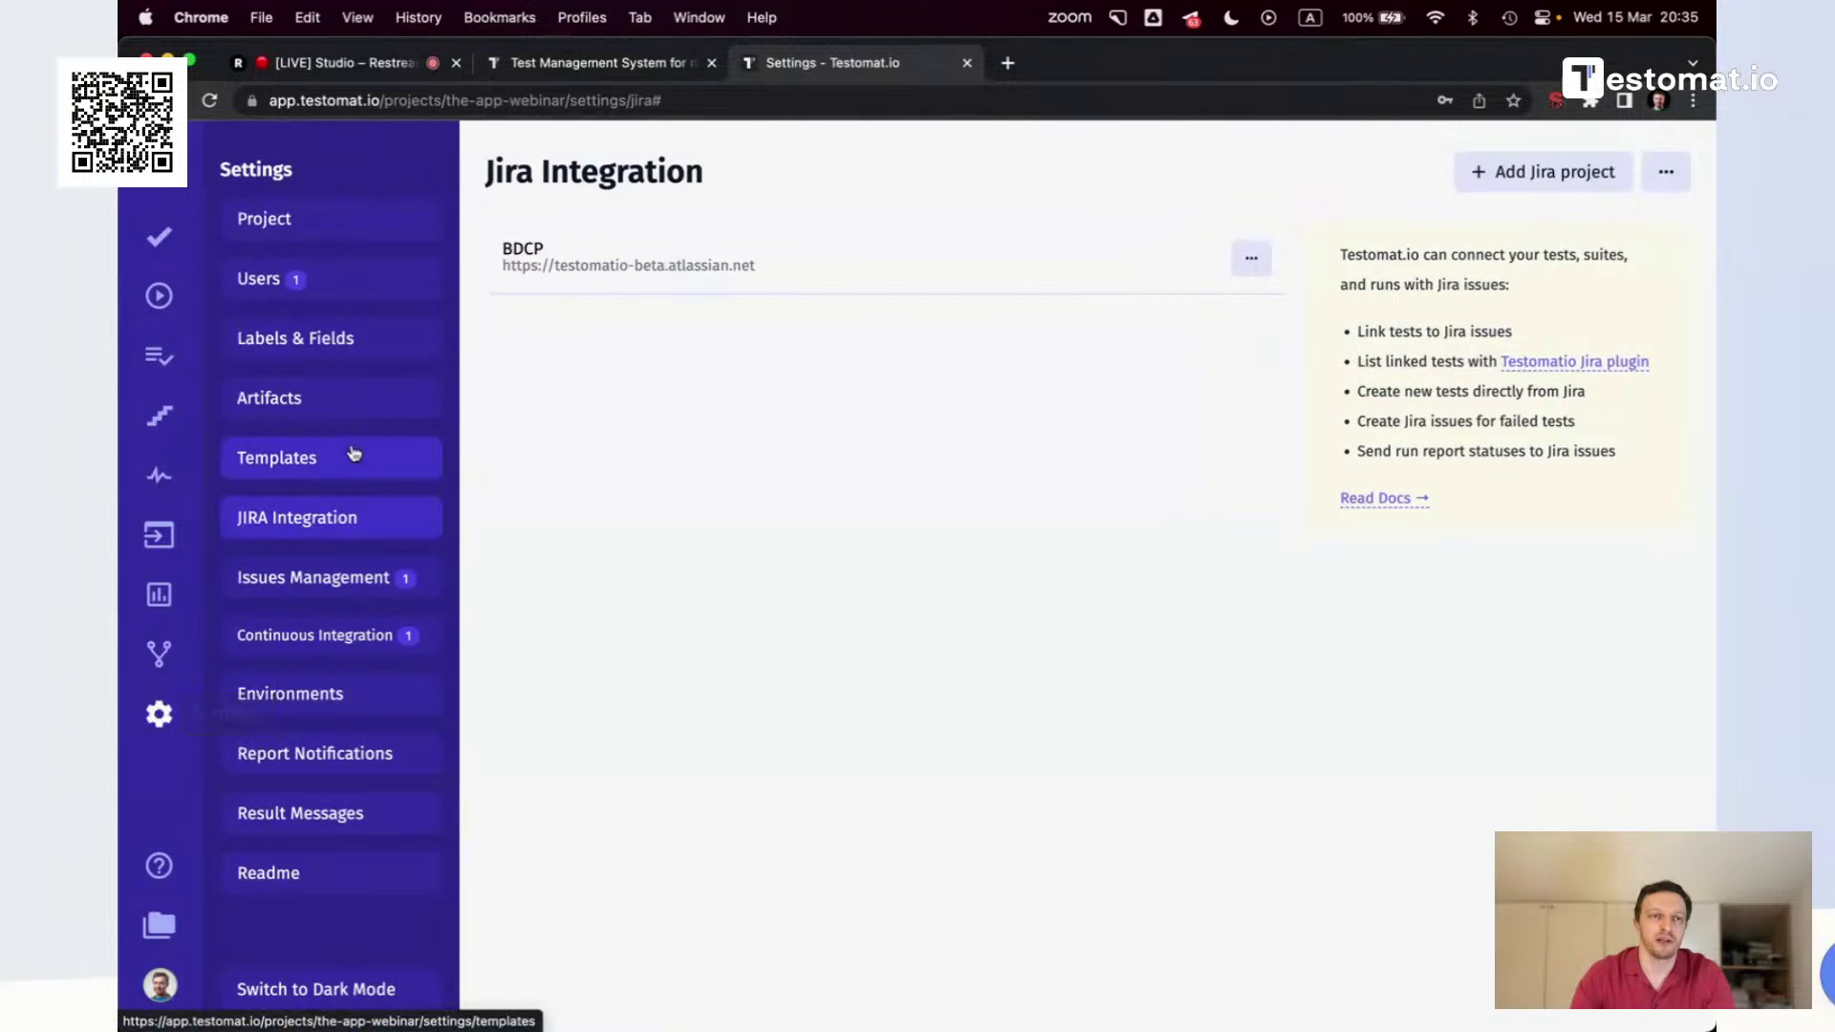
click(318, 583)
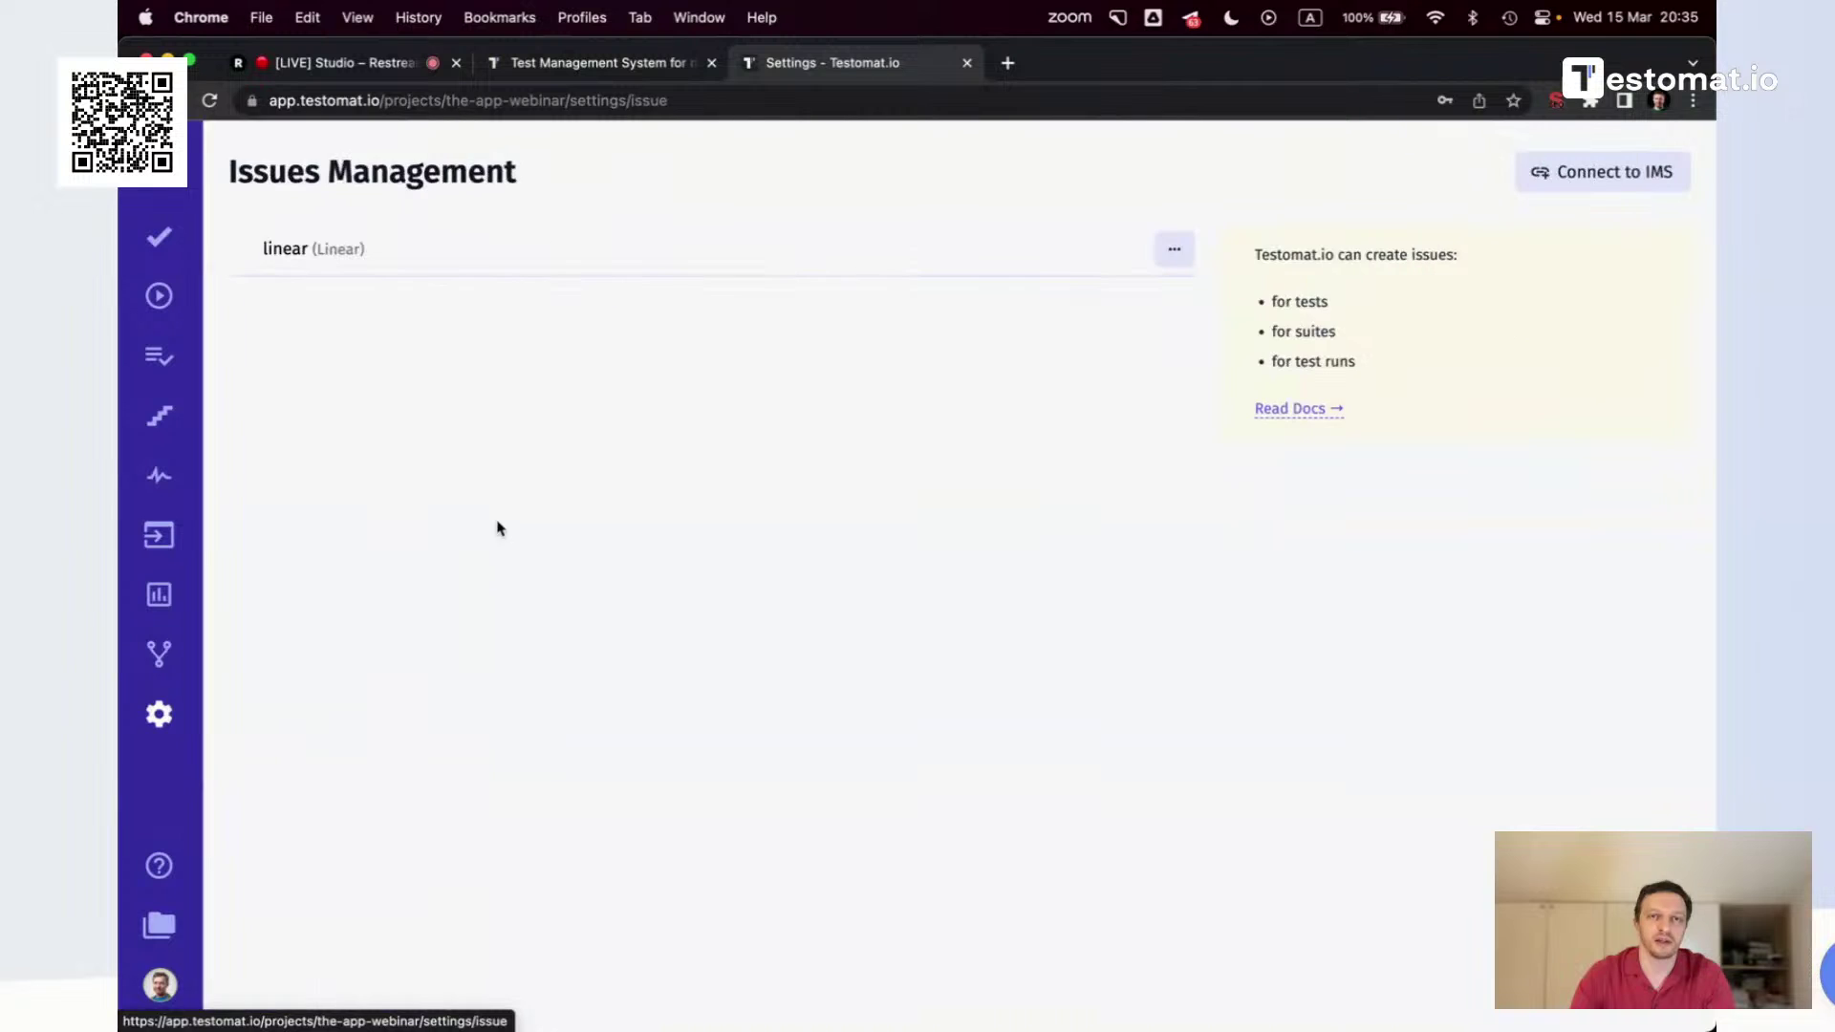
click(427, 258)
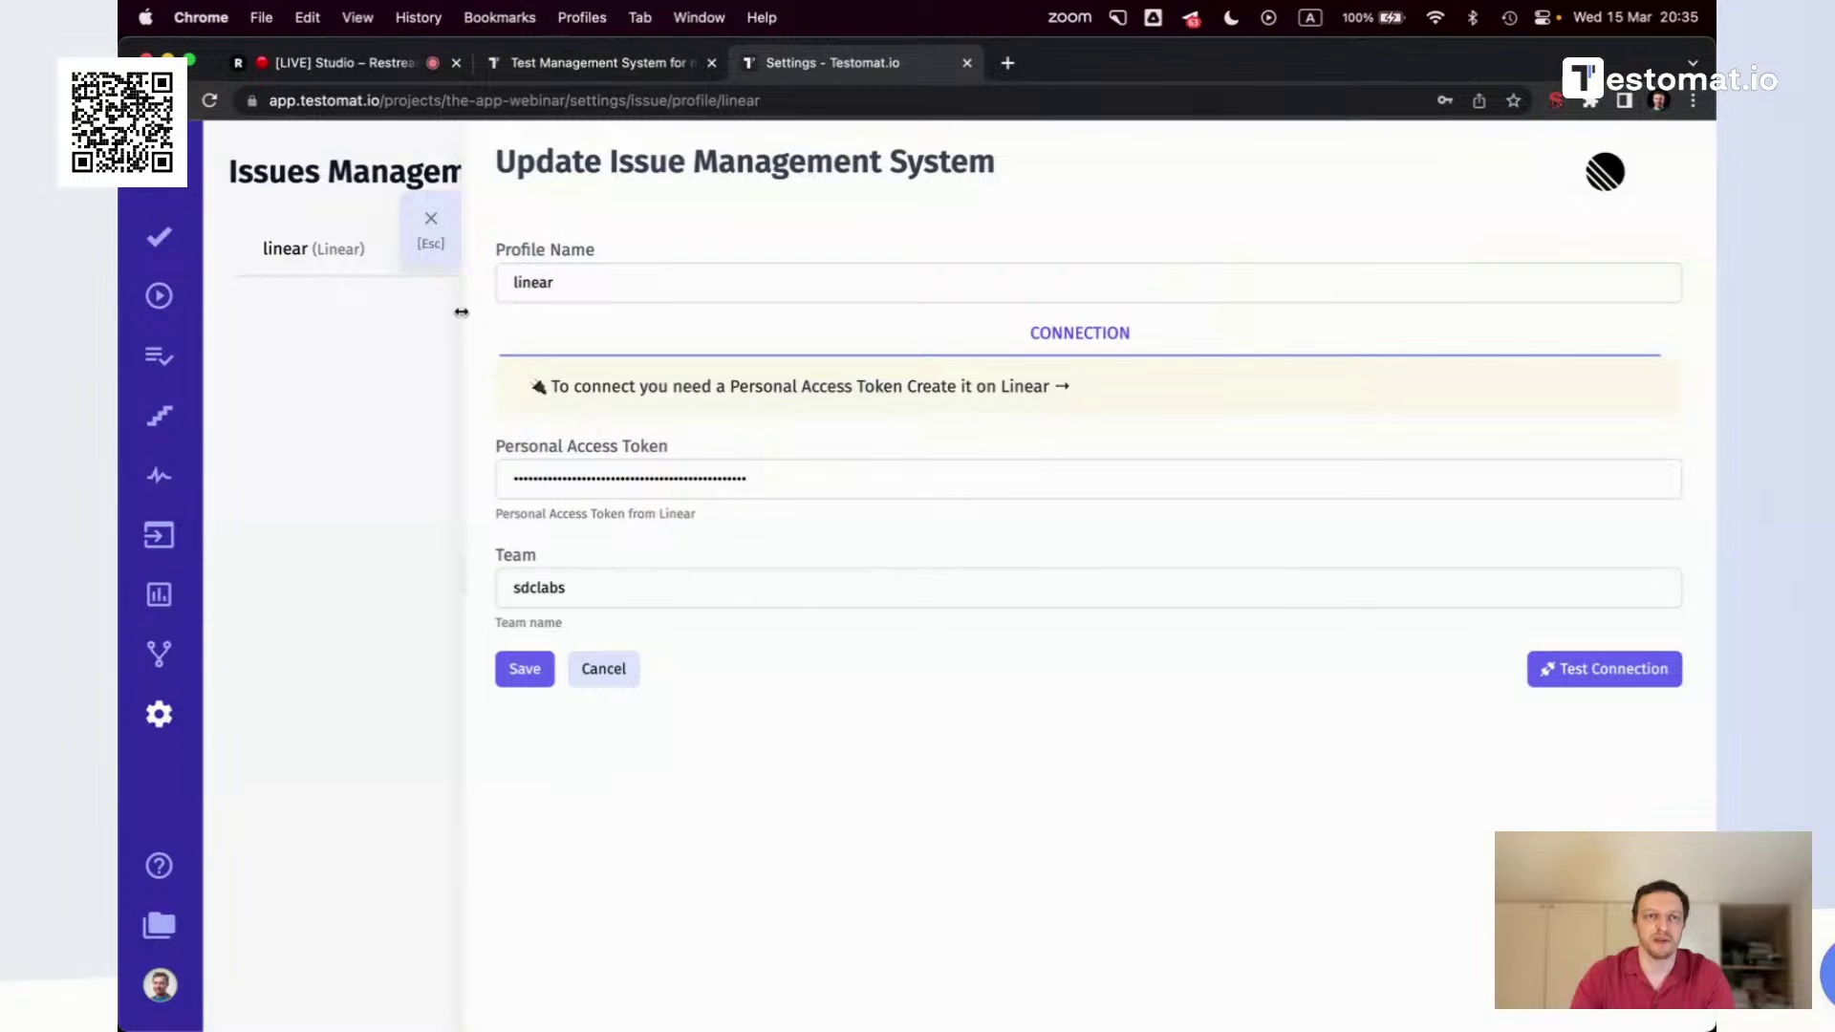
Leave the linear profile and open the manual test run of 15 Mar 2023 19:24 from the runs overview
click(441, 234)
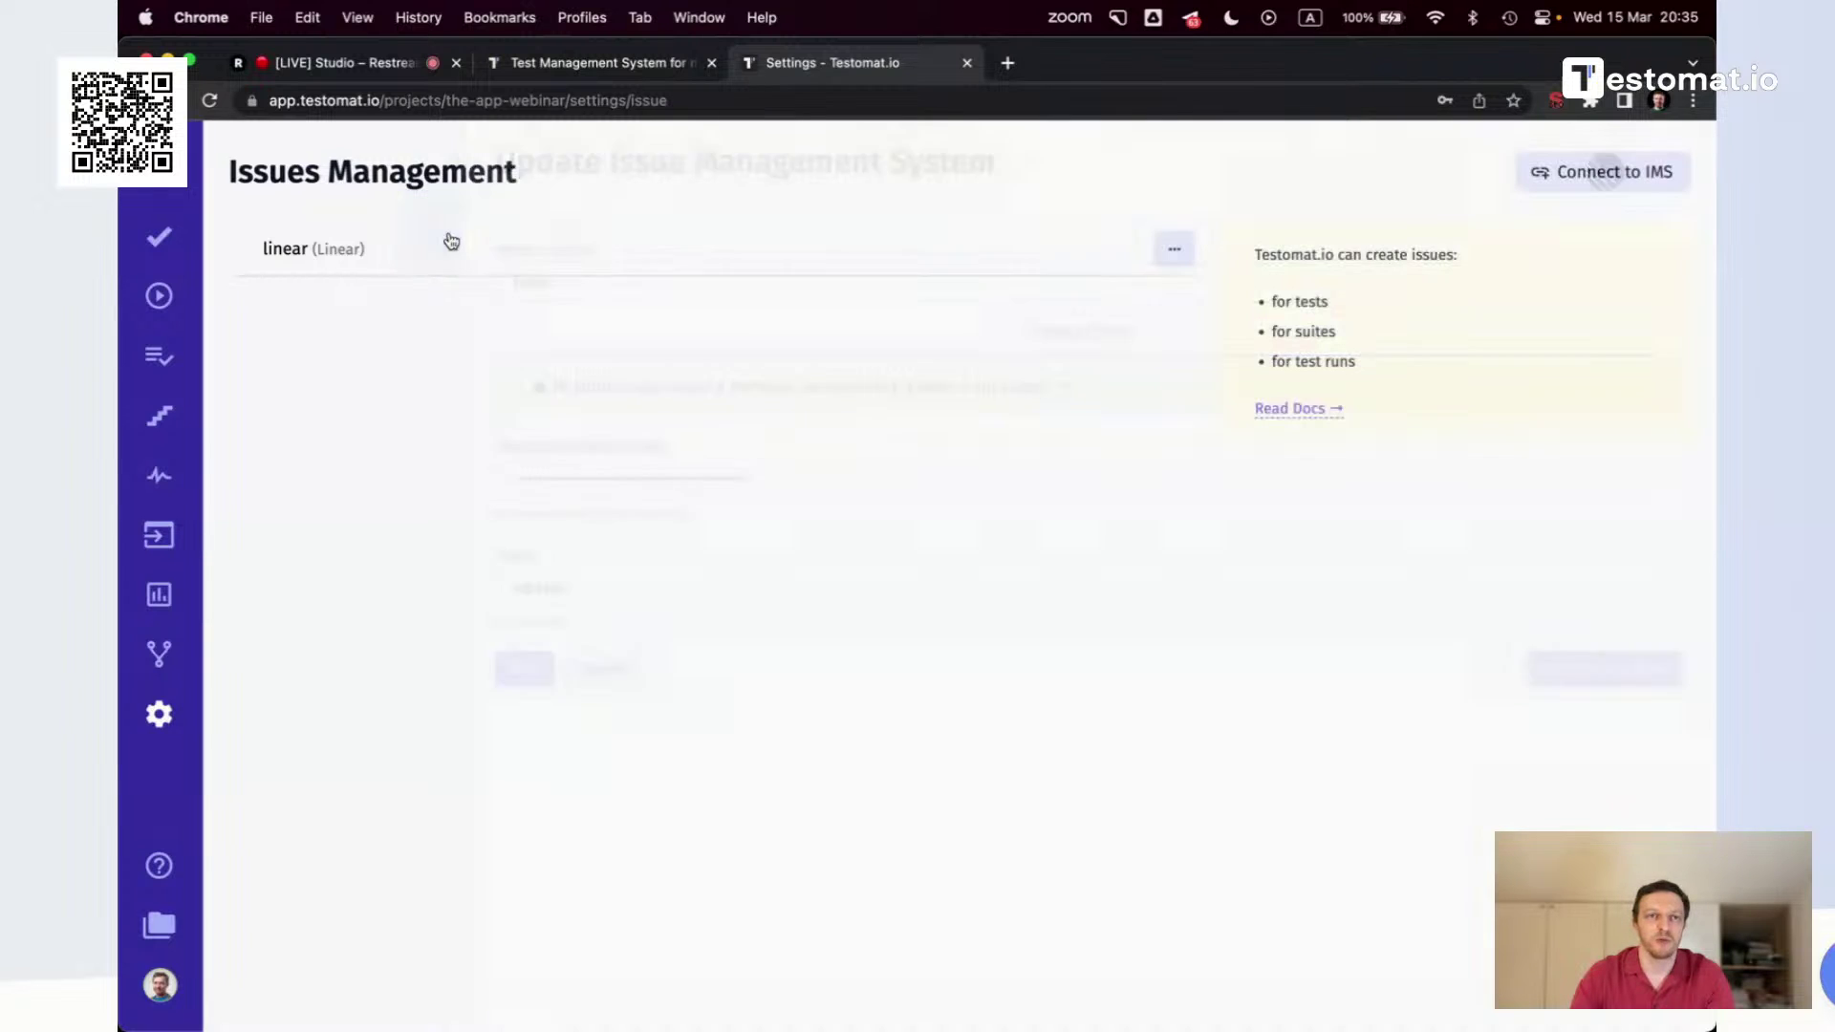
click(159, 237)
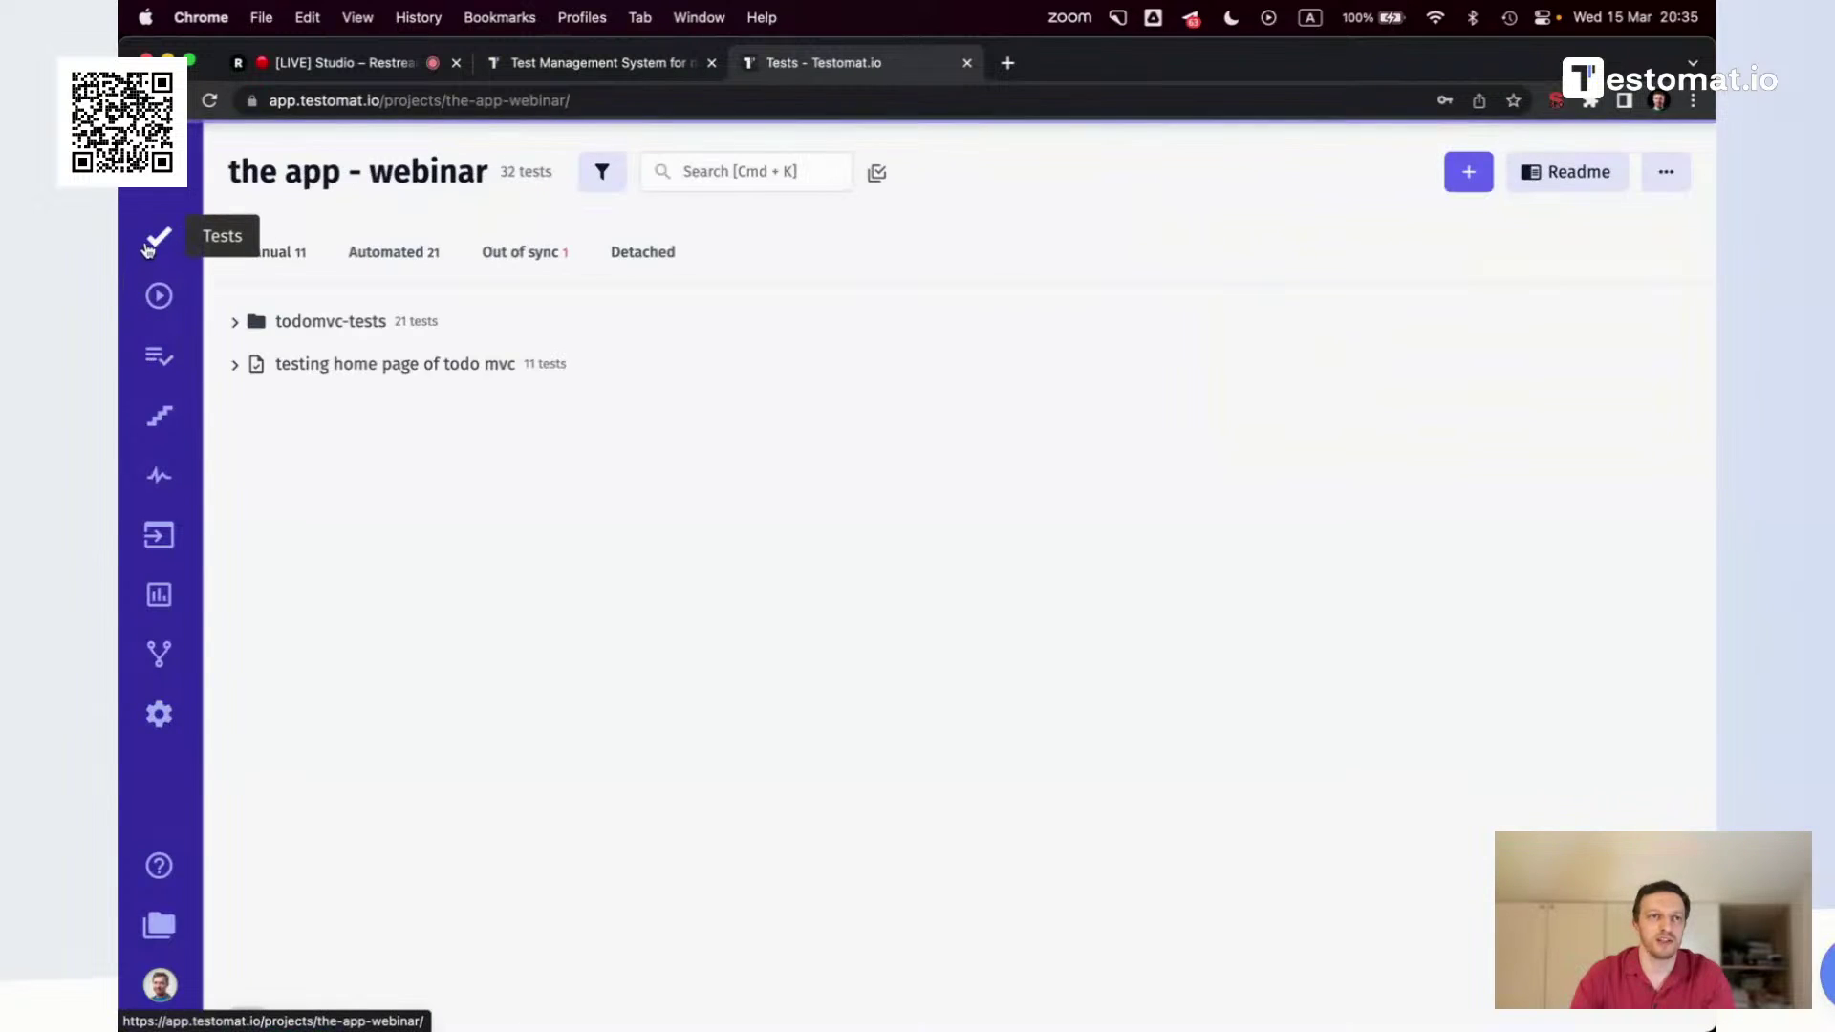
click(158, 295)
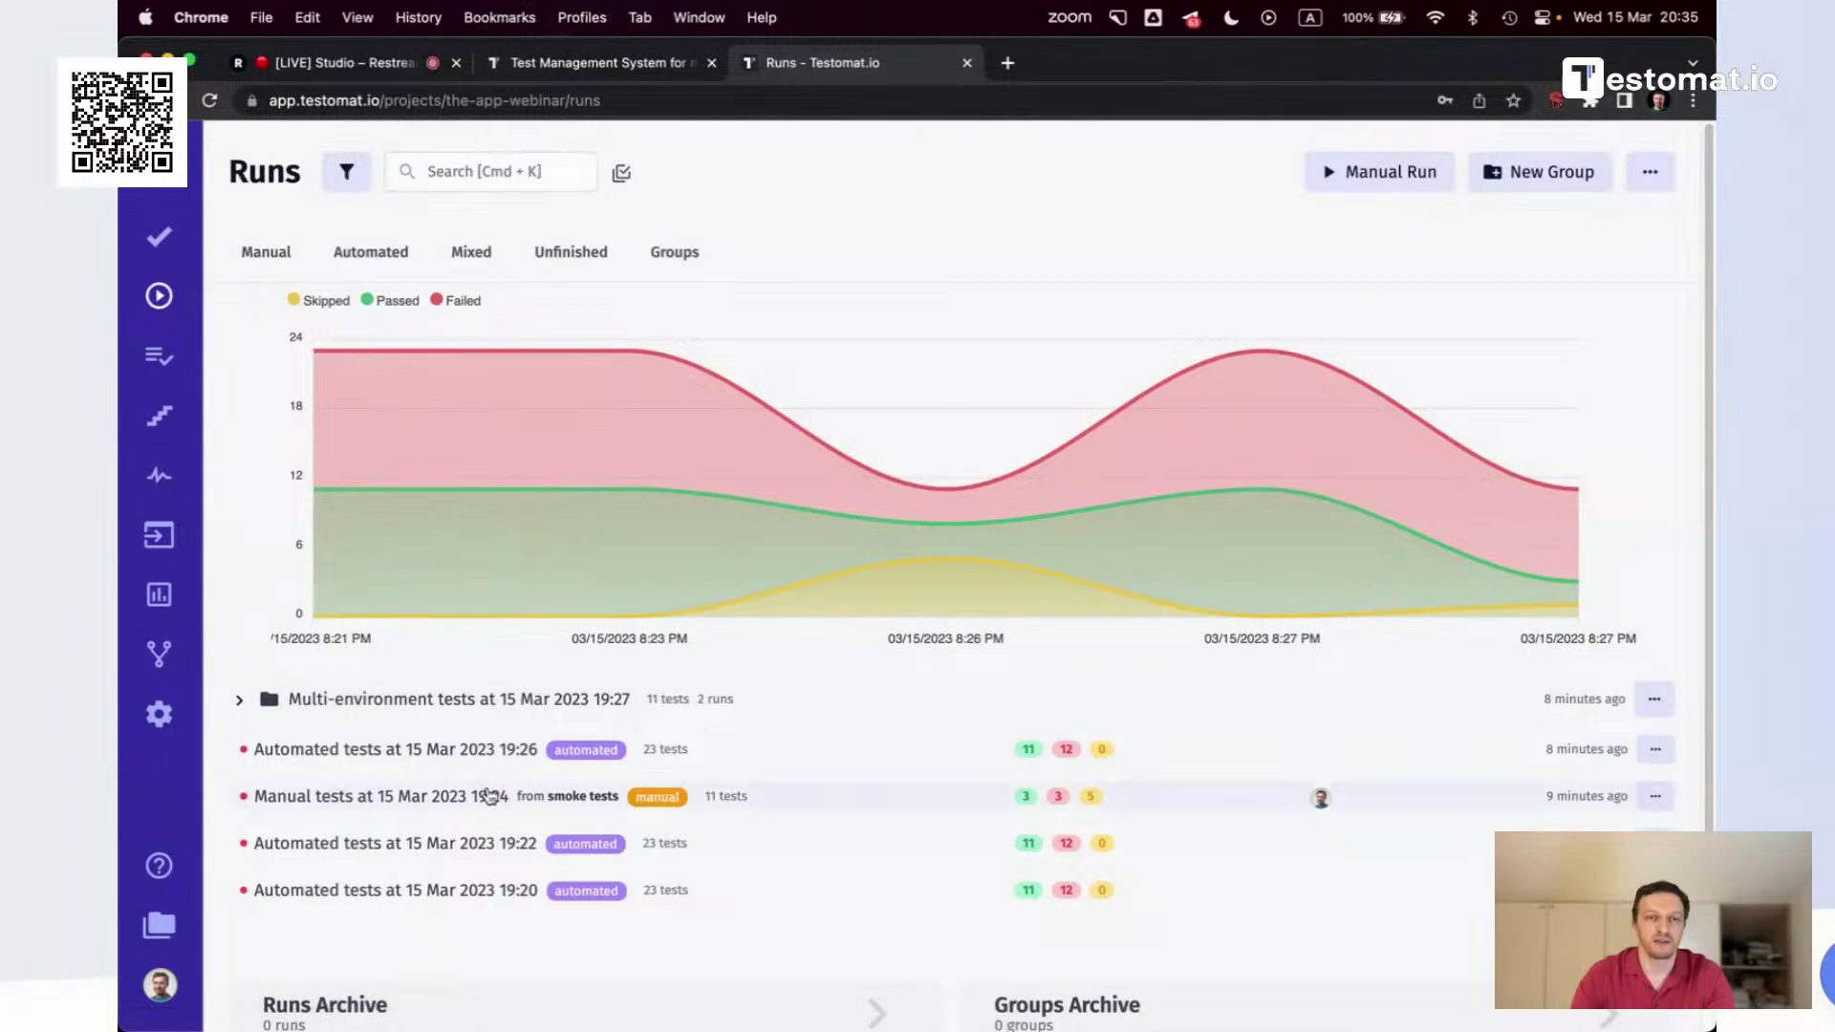
click(438, 795)
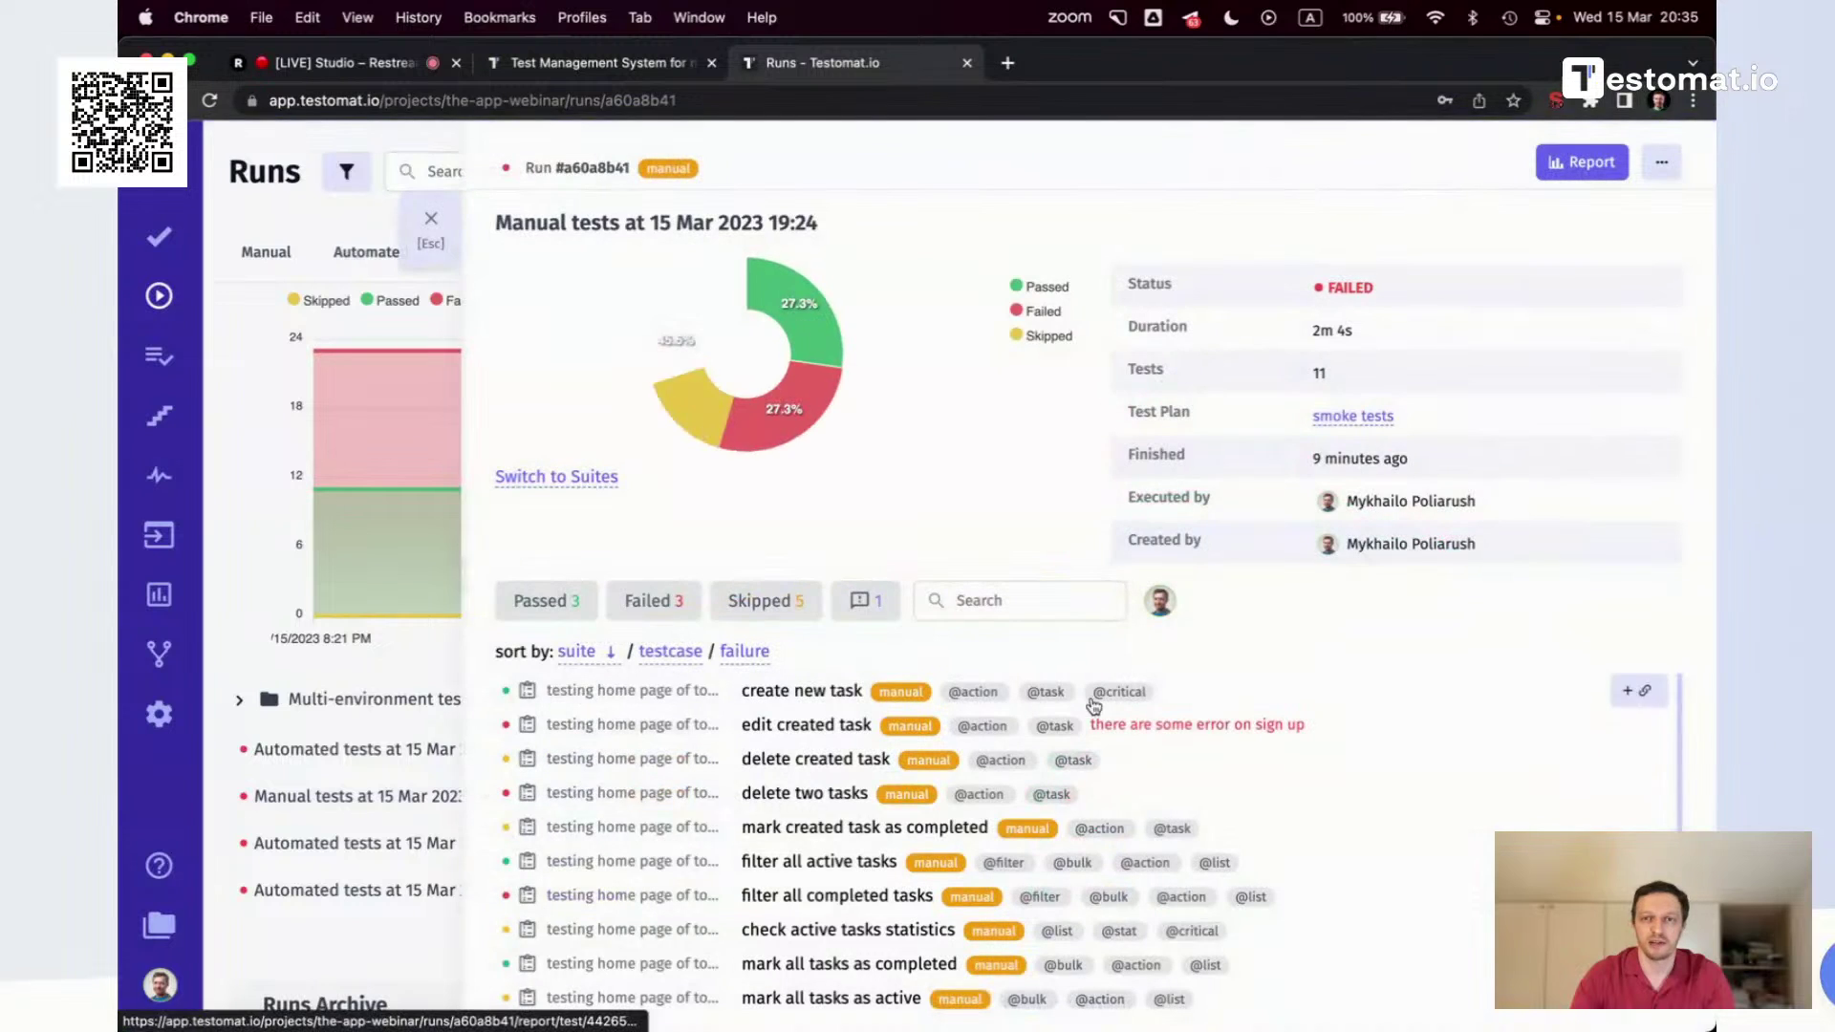
Examine the failure message, artifacts, description and issue option of the failed "edit created task" test, returning to the run without creating an issue
click(817, 731)
drag(627, 302, 871, 313)
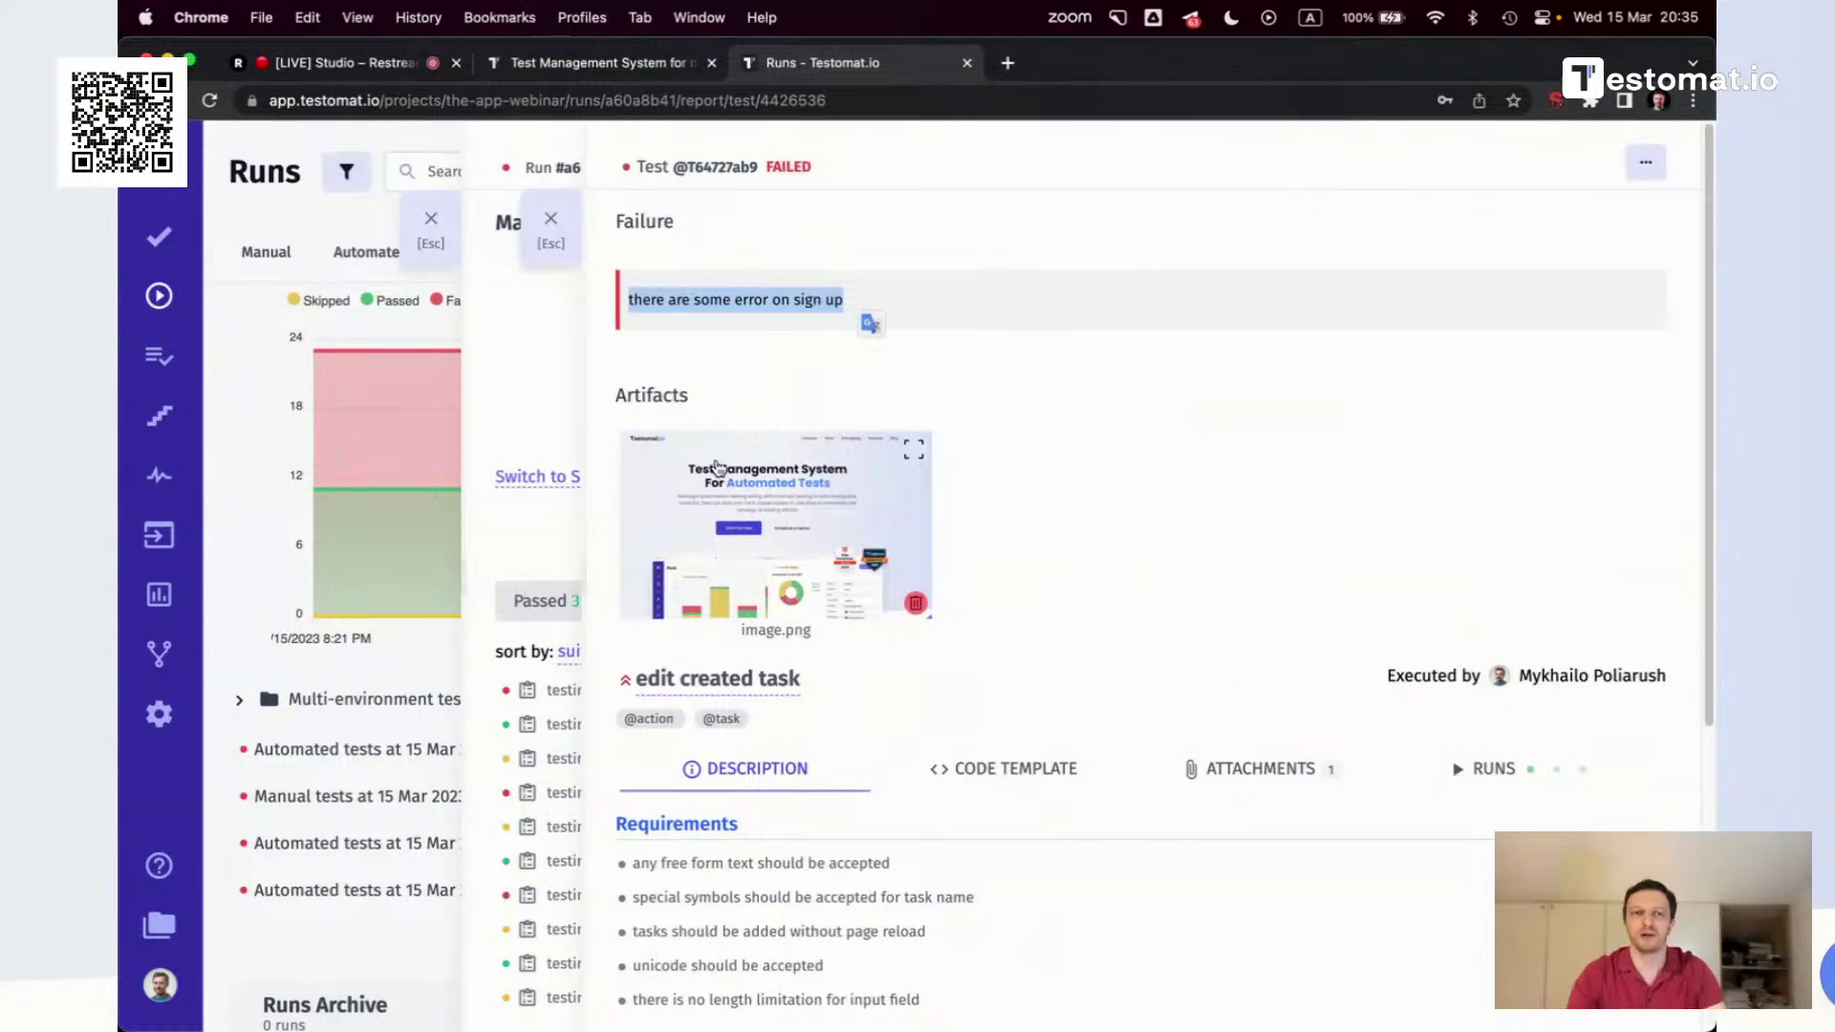
scroll(786, 688, down, 3)
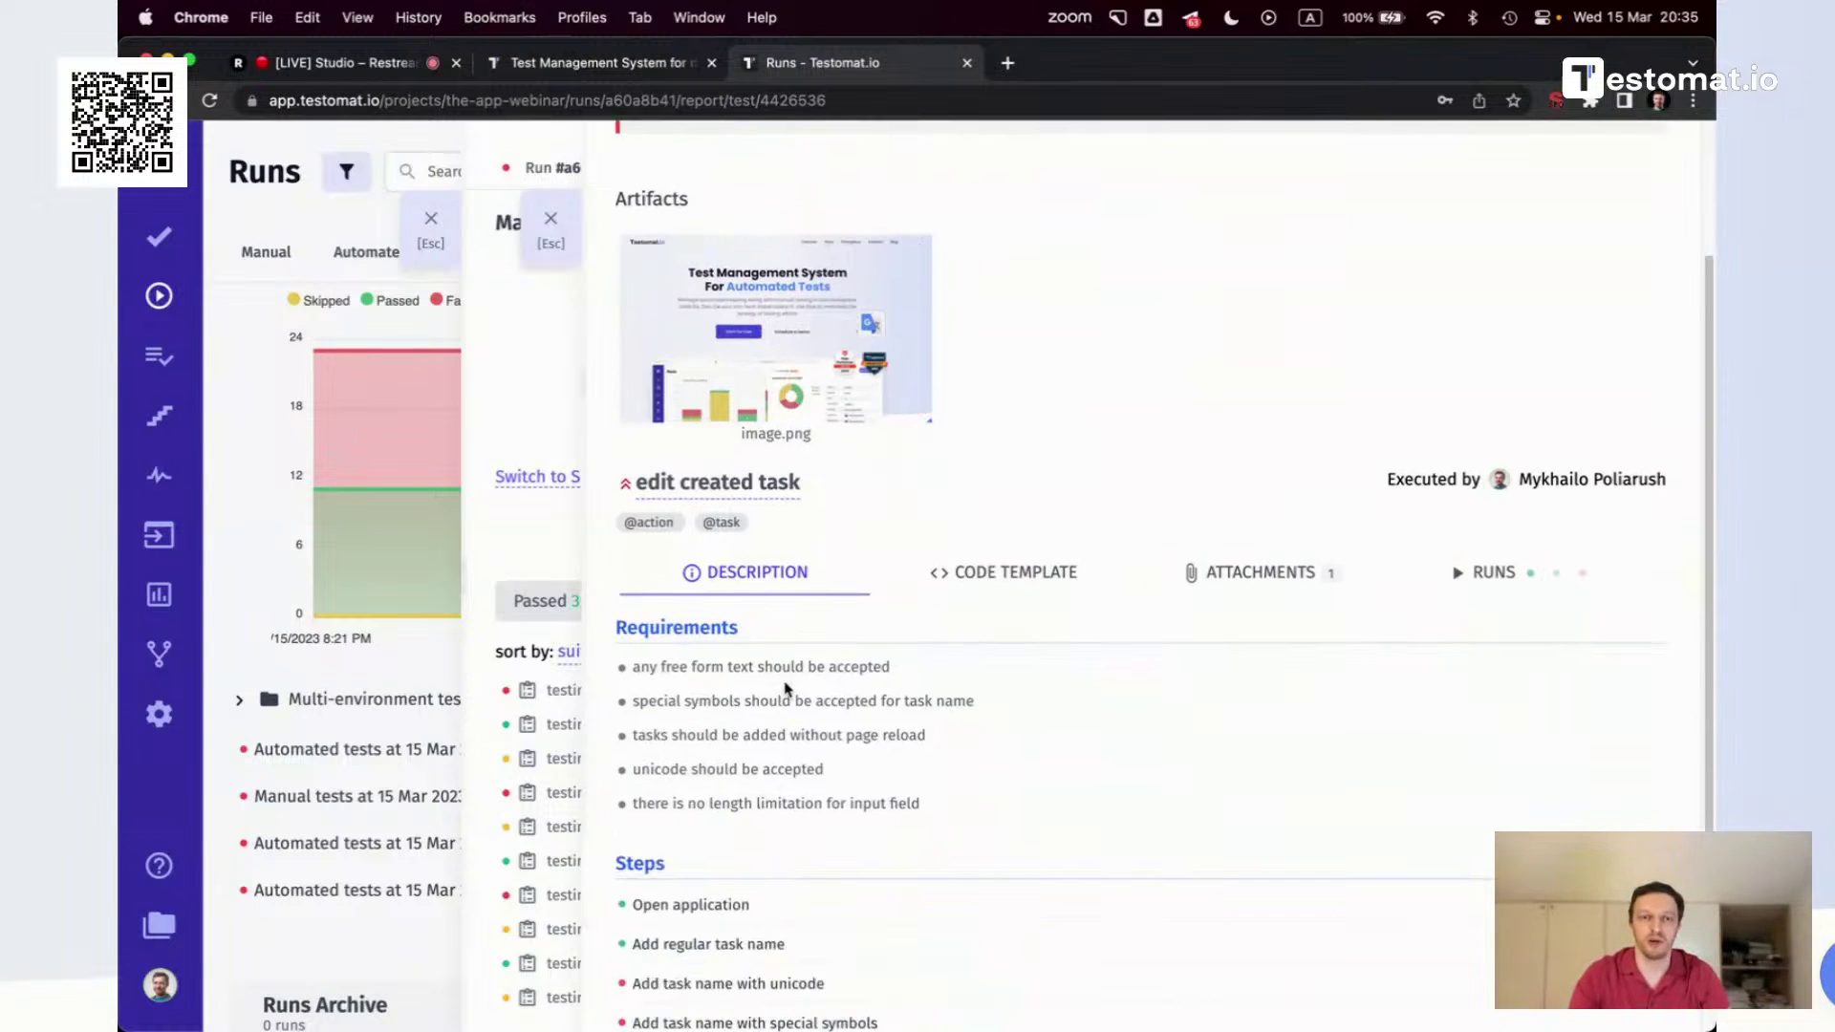
click(996, 572)
click(760, 572)
scroll(1106, 406, up, 3)
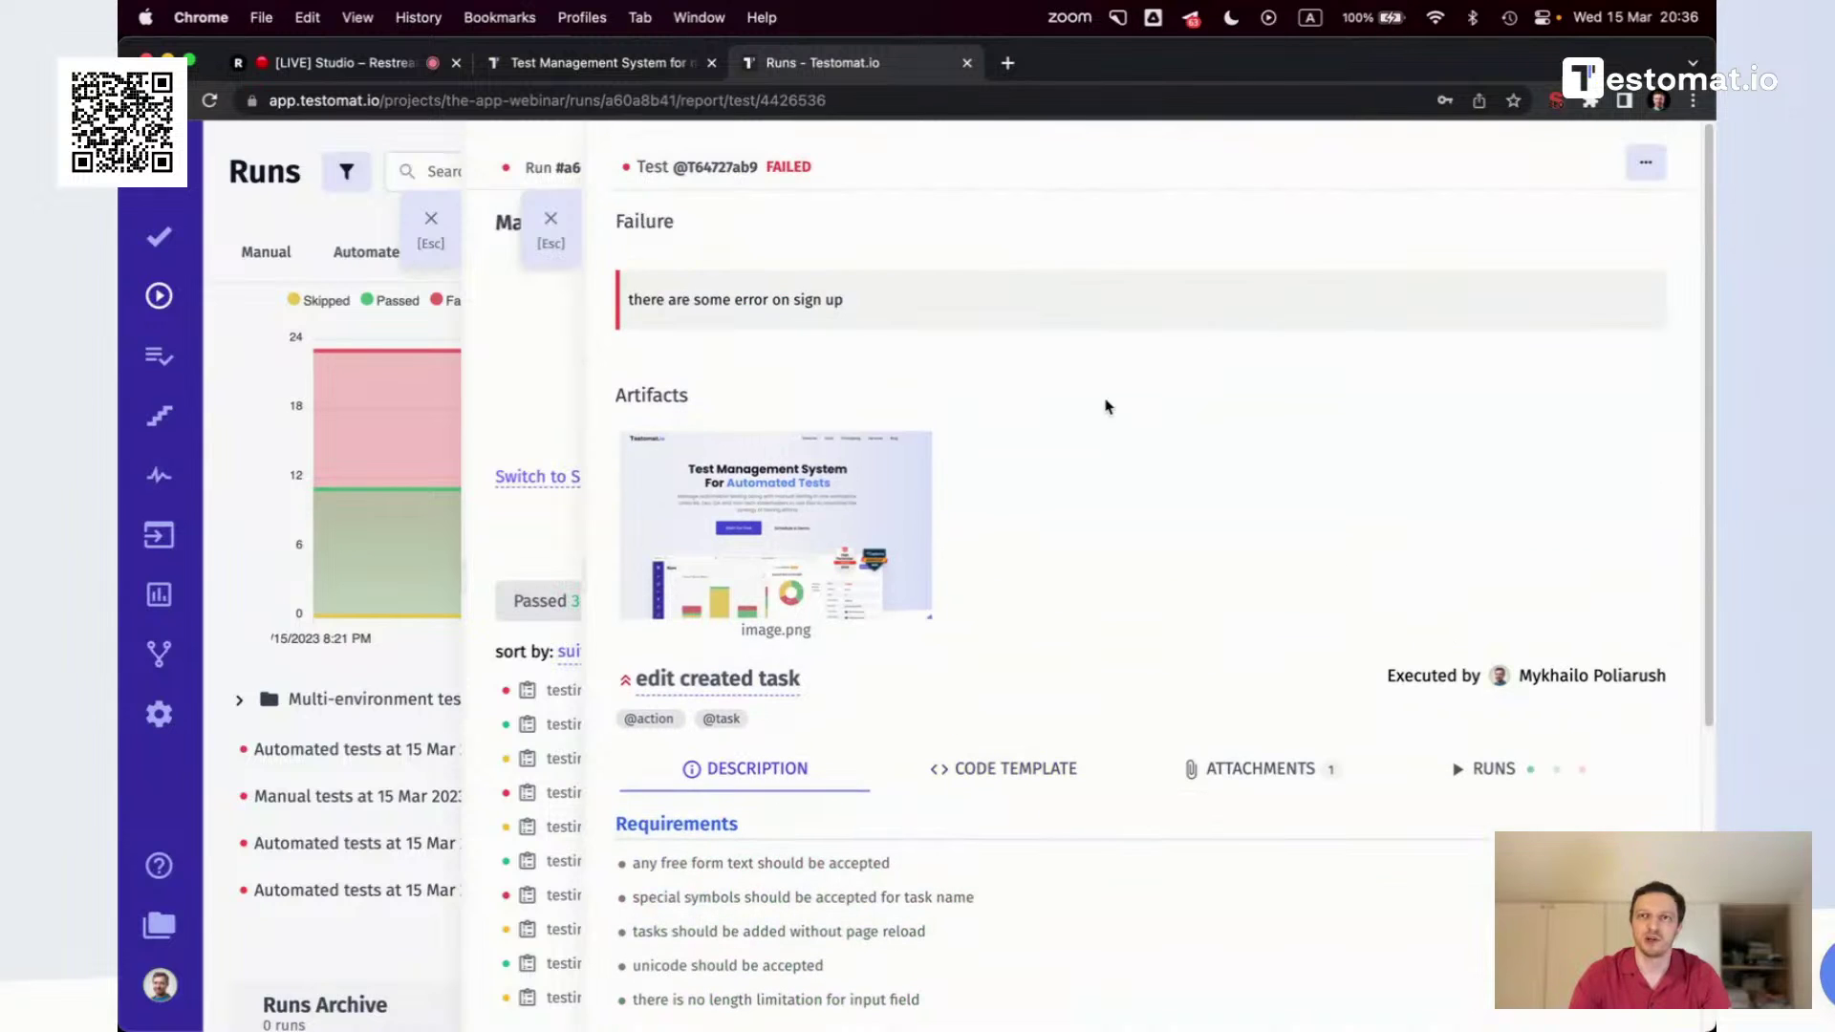
click(1650, 168)
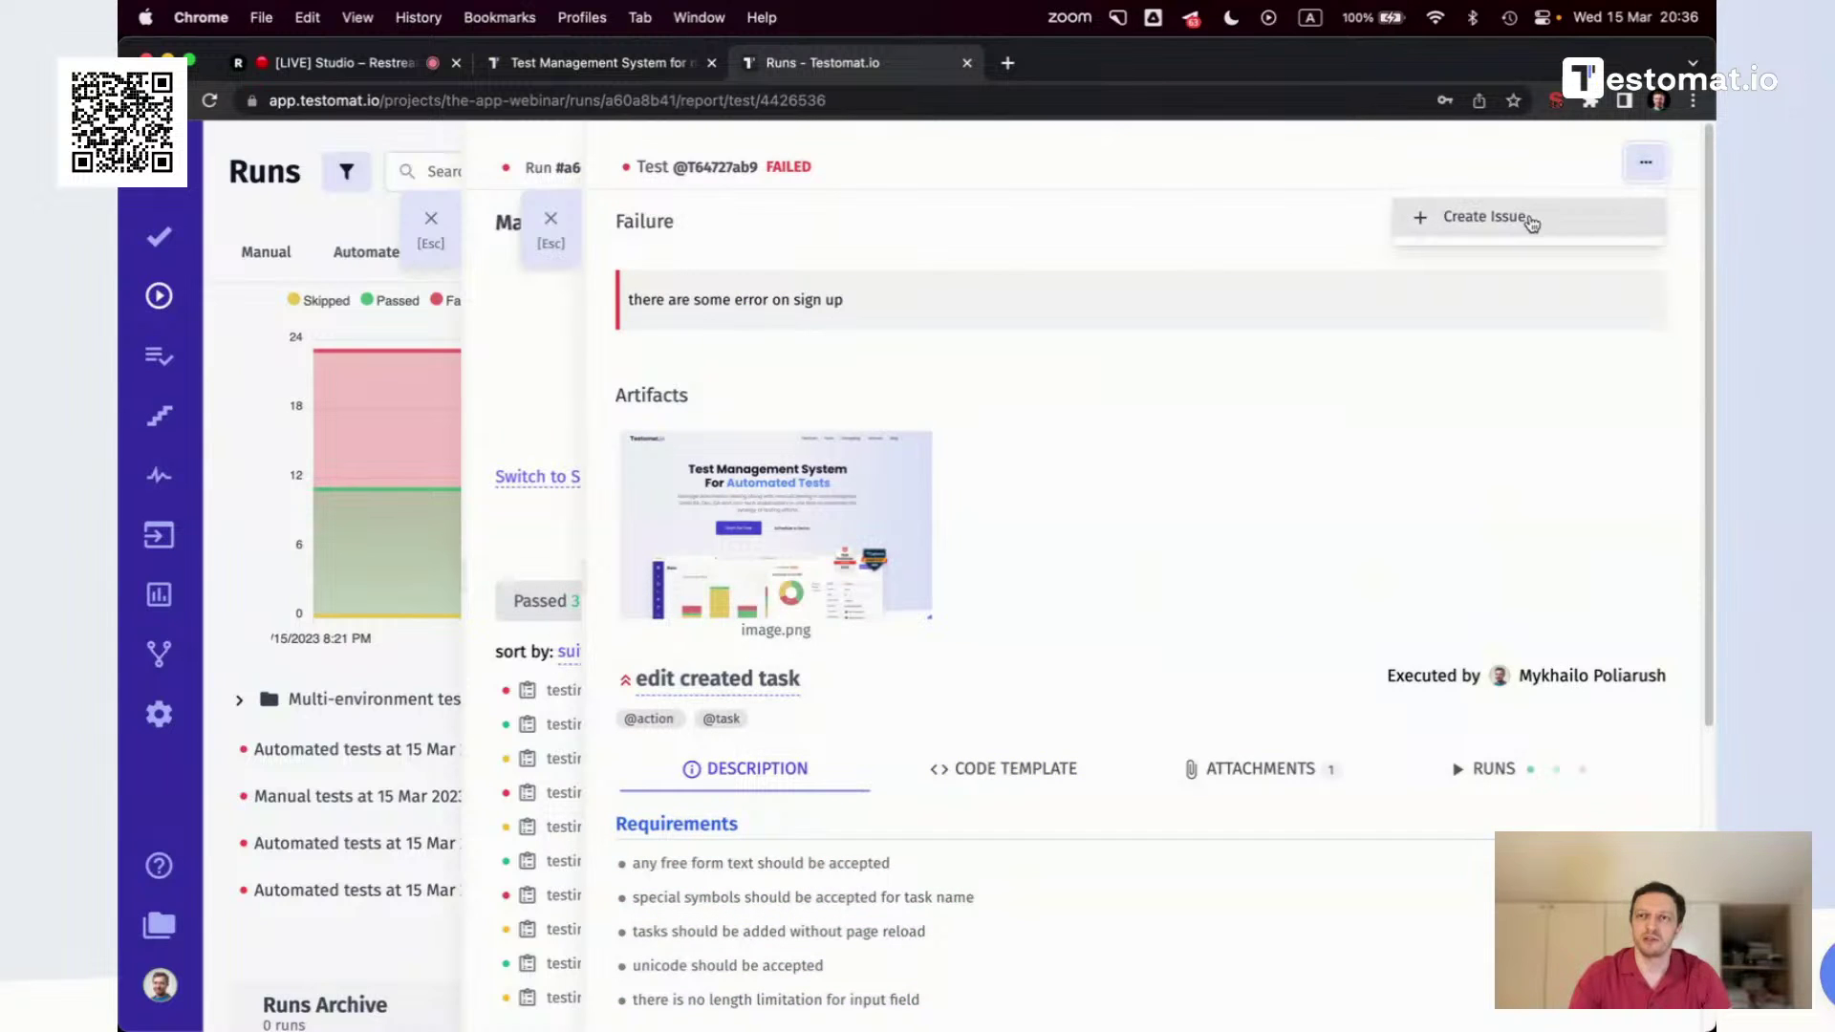
click(549, 228)
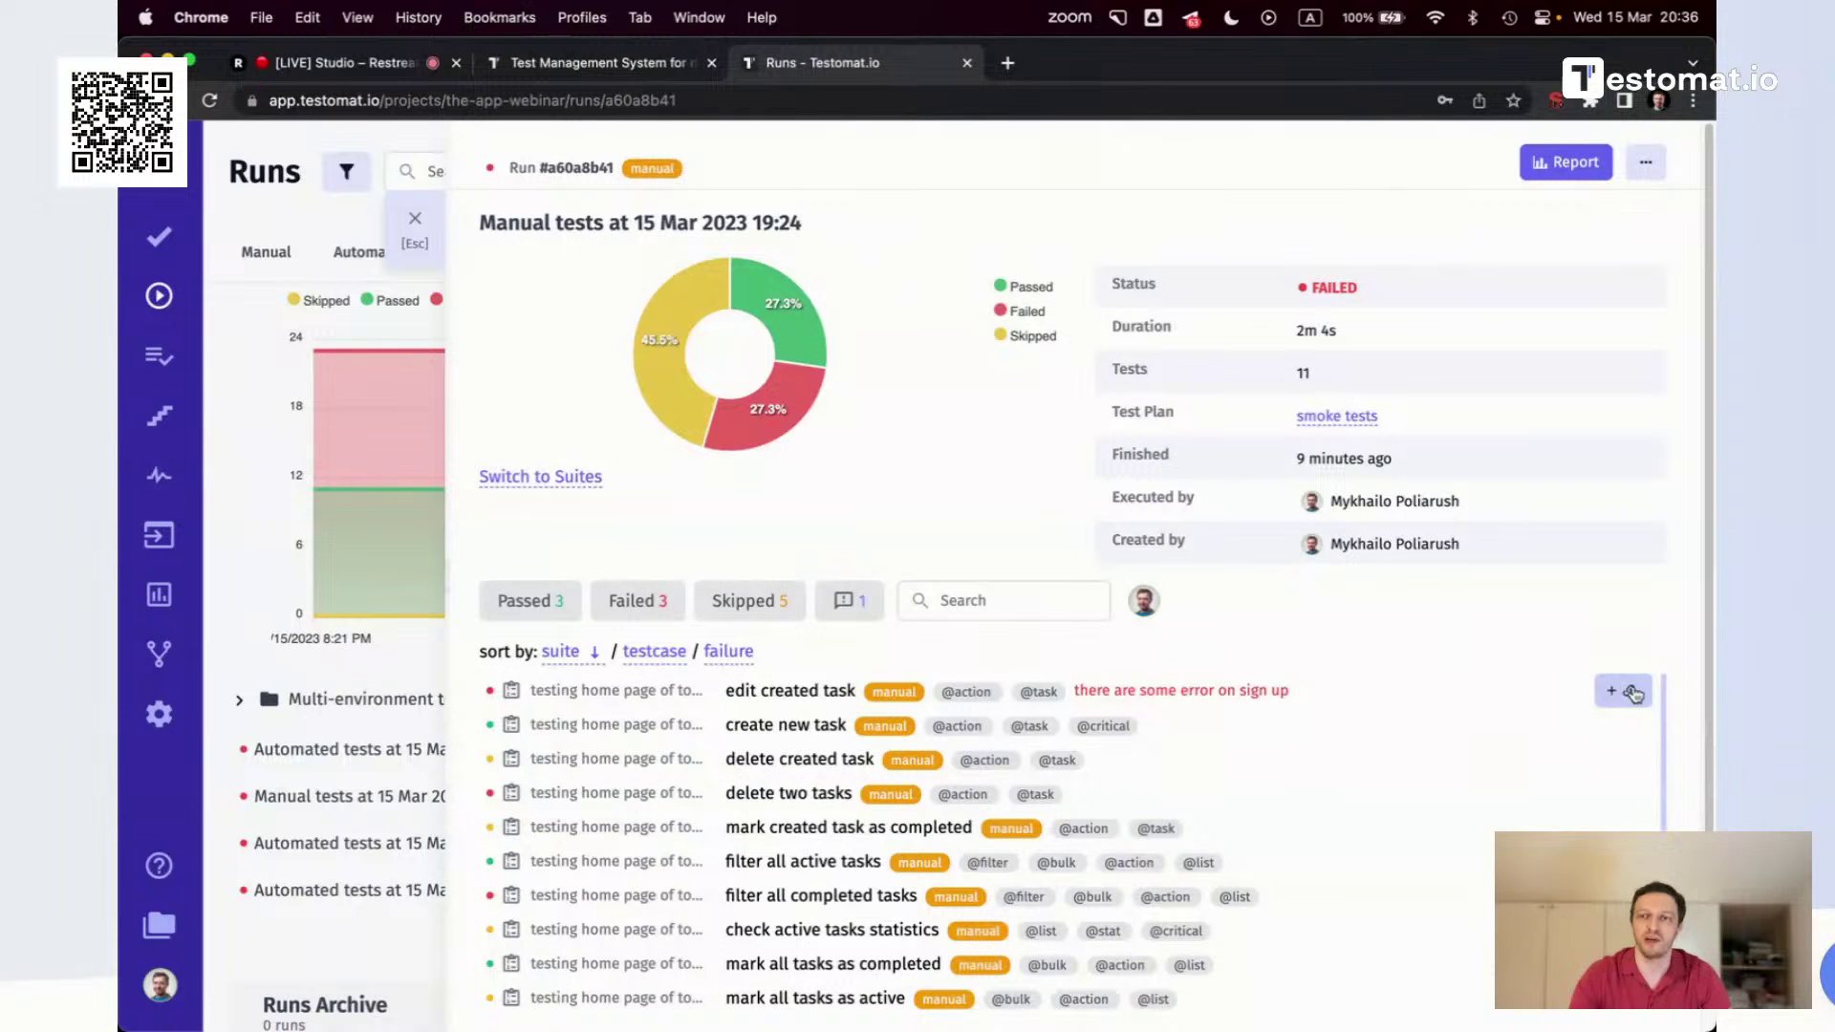
Create an issue titled "defect" for the failed "edit created task" test using the linear profile, keeping the prefilled description
click(1625, 691)
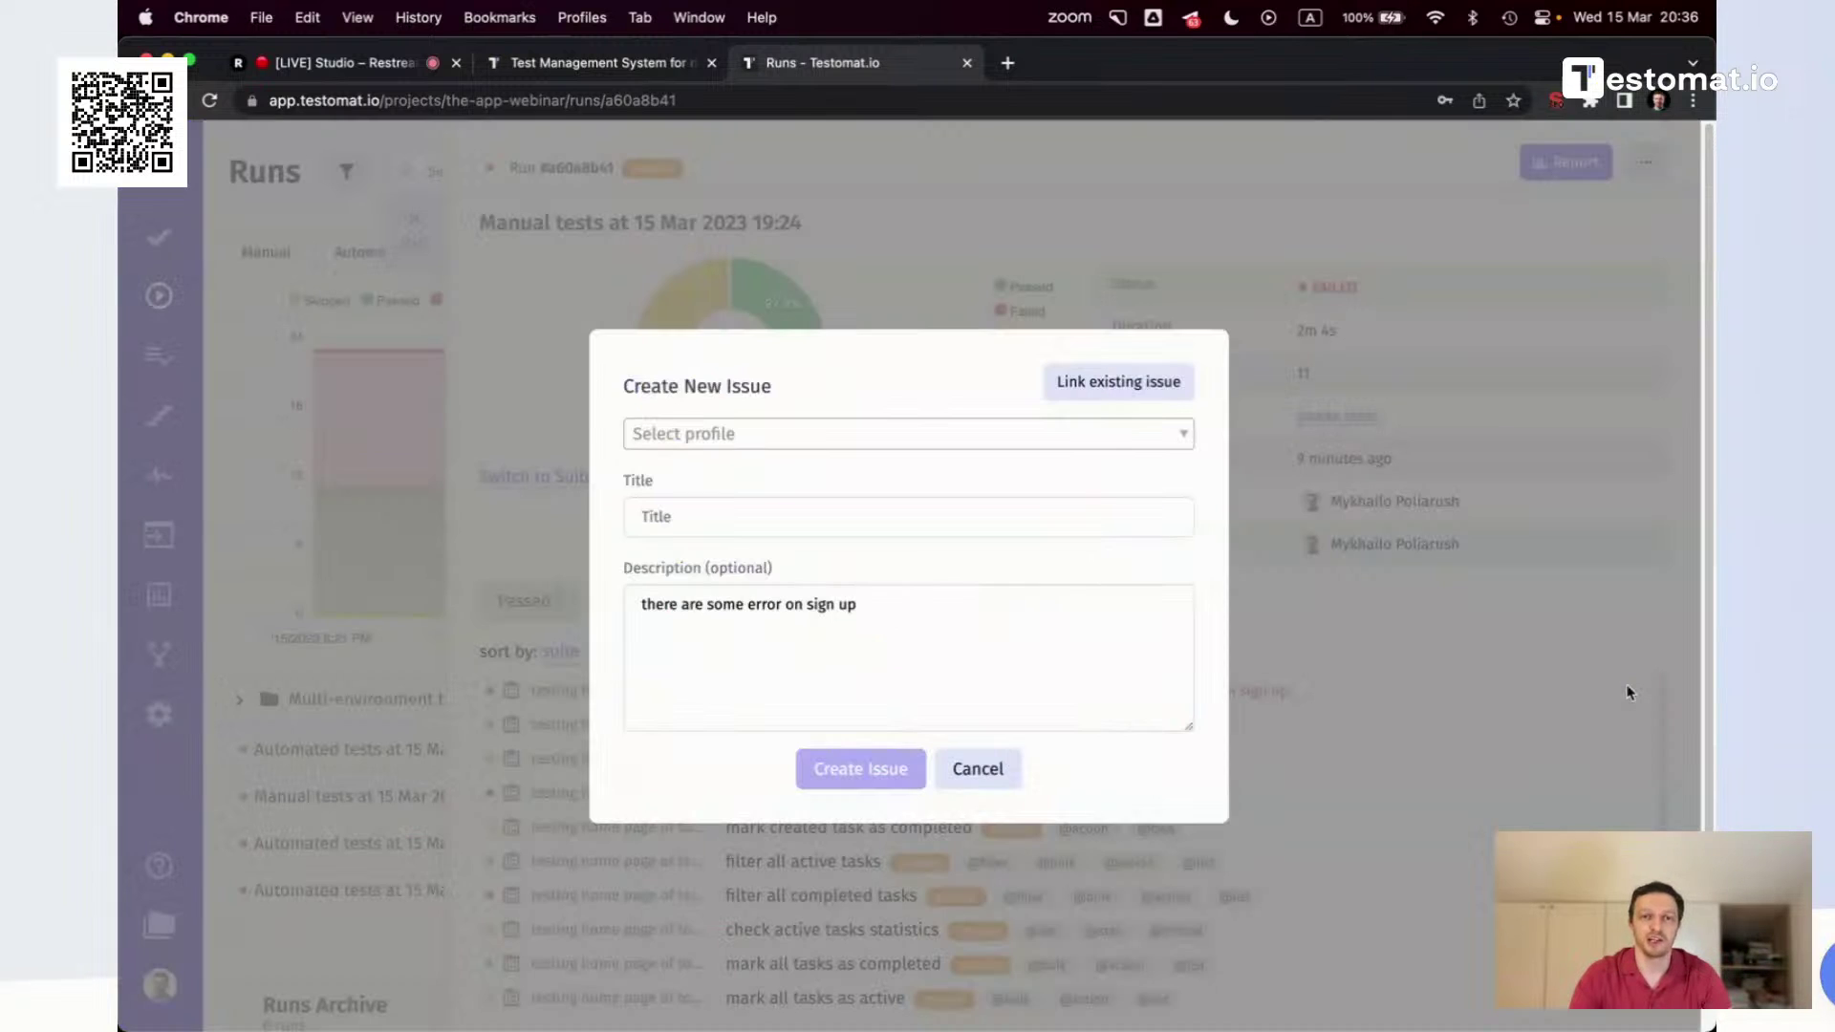
click(734, 434)
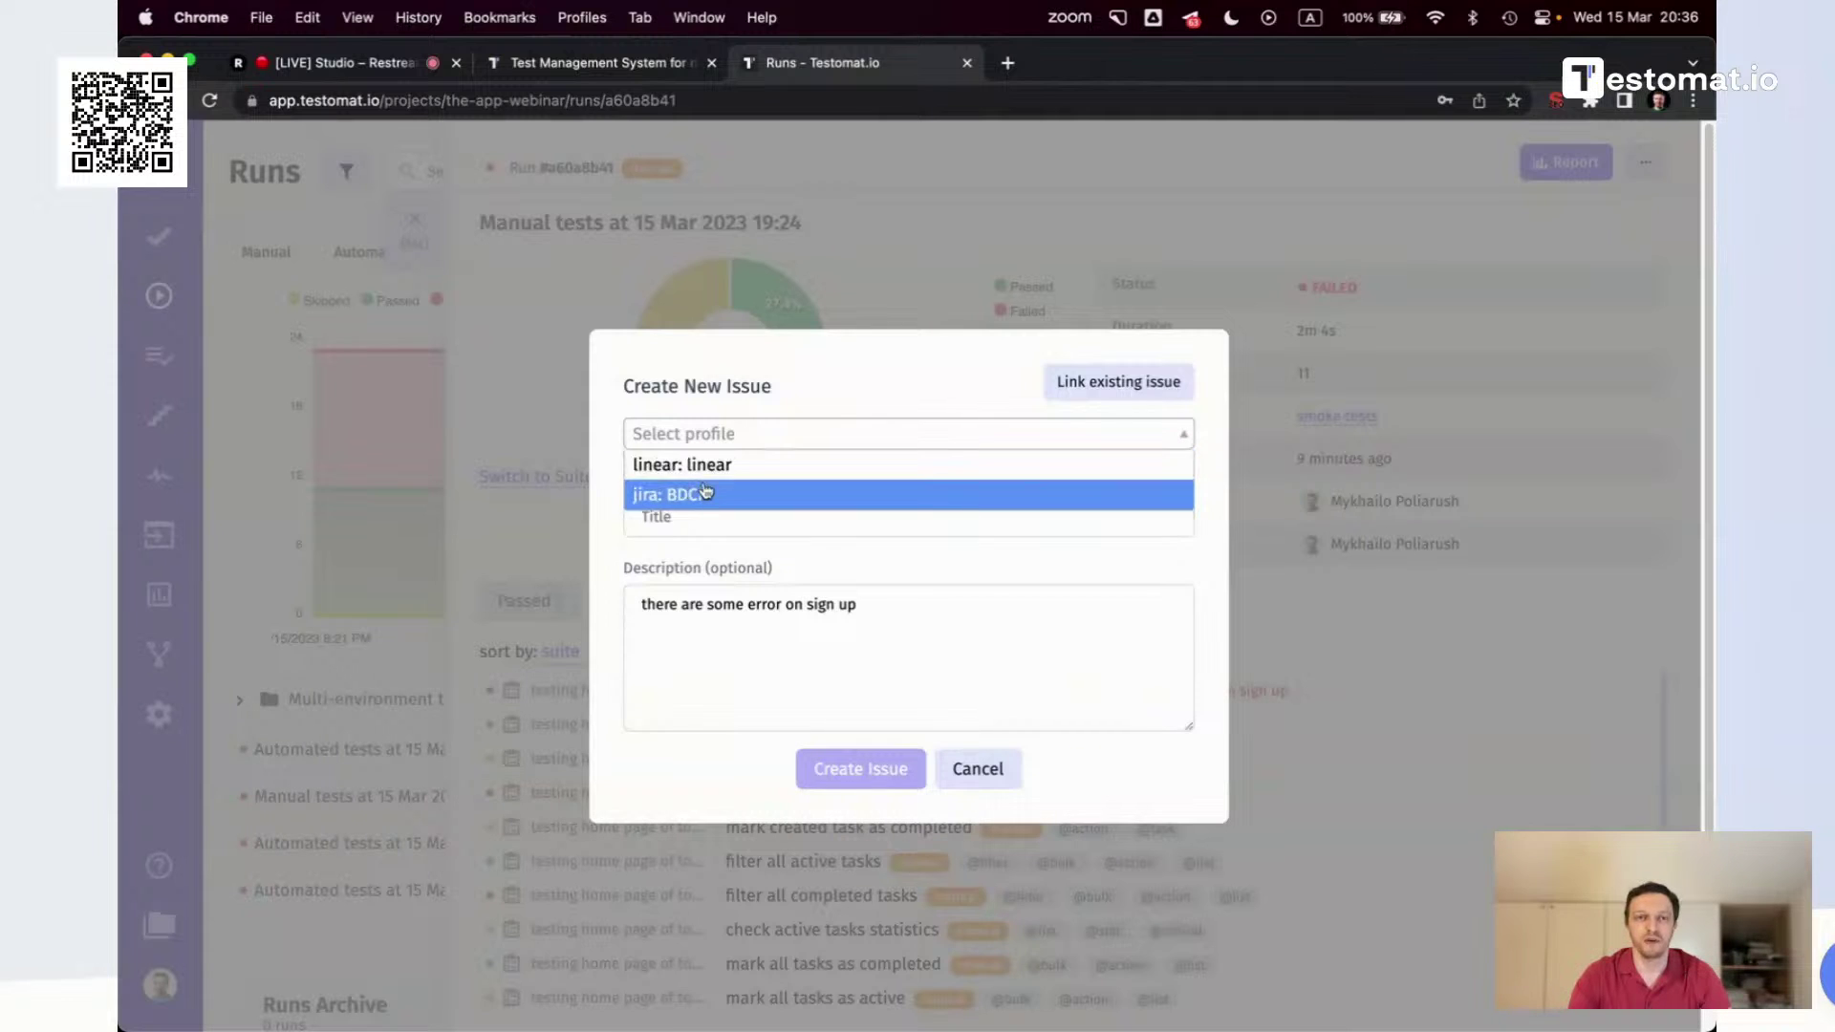
click(707, 516)
text(defe)
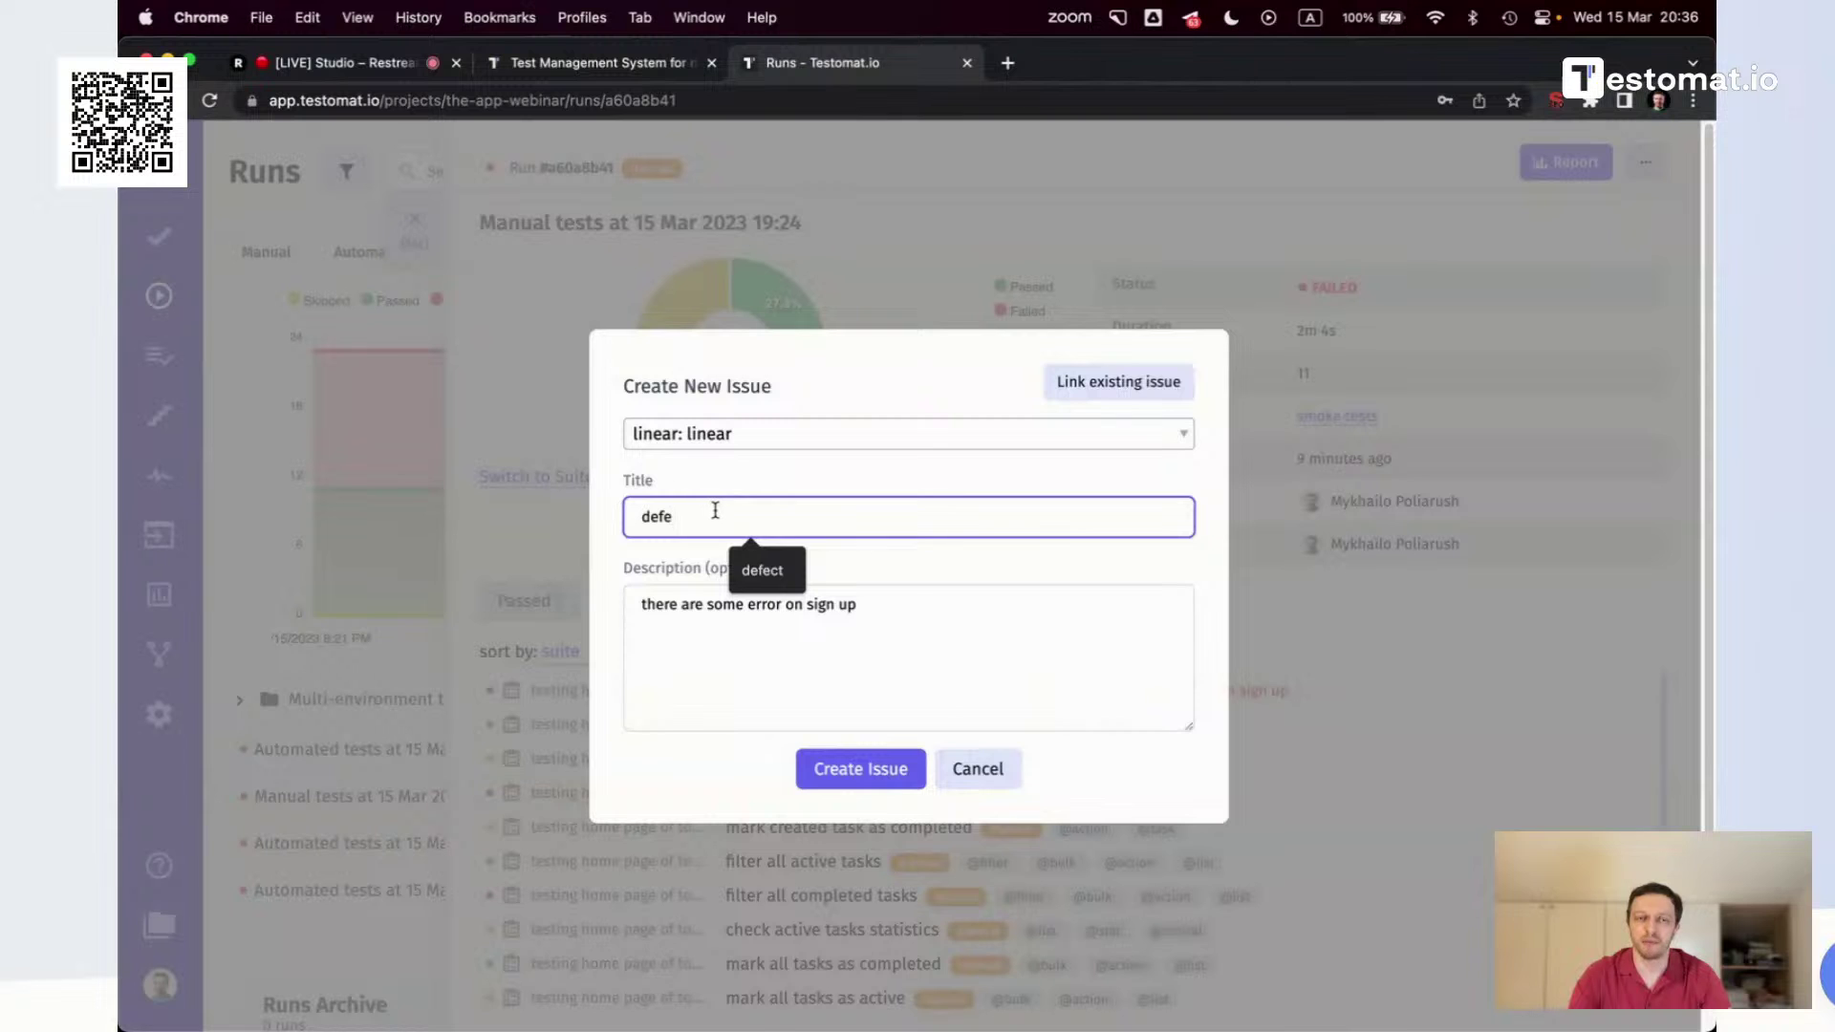
text(ct)
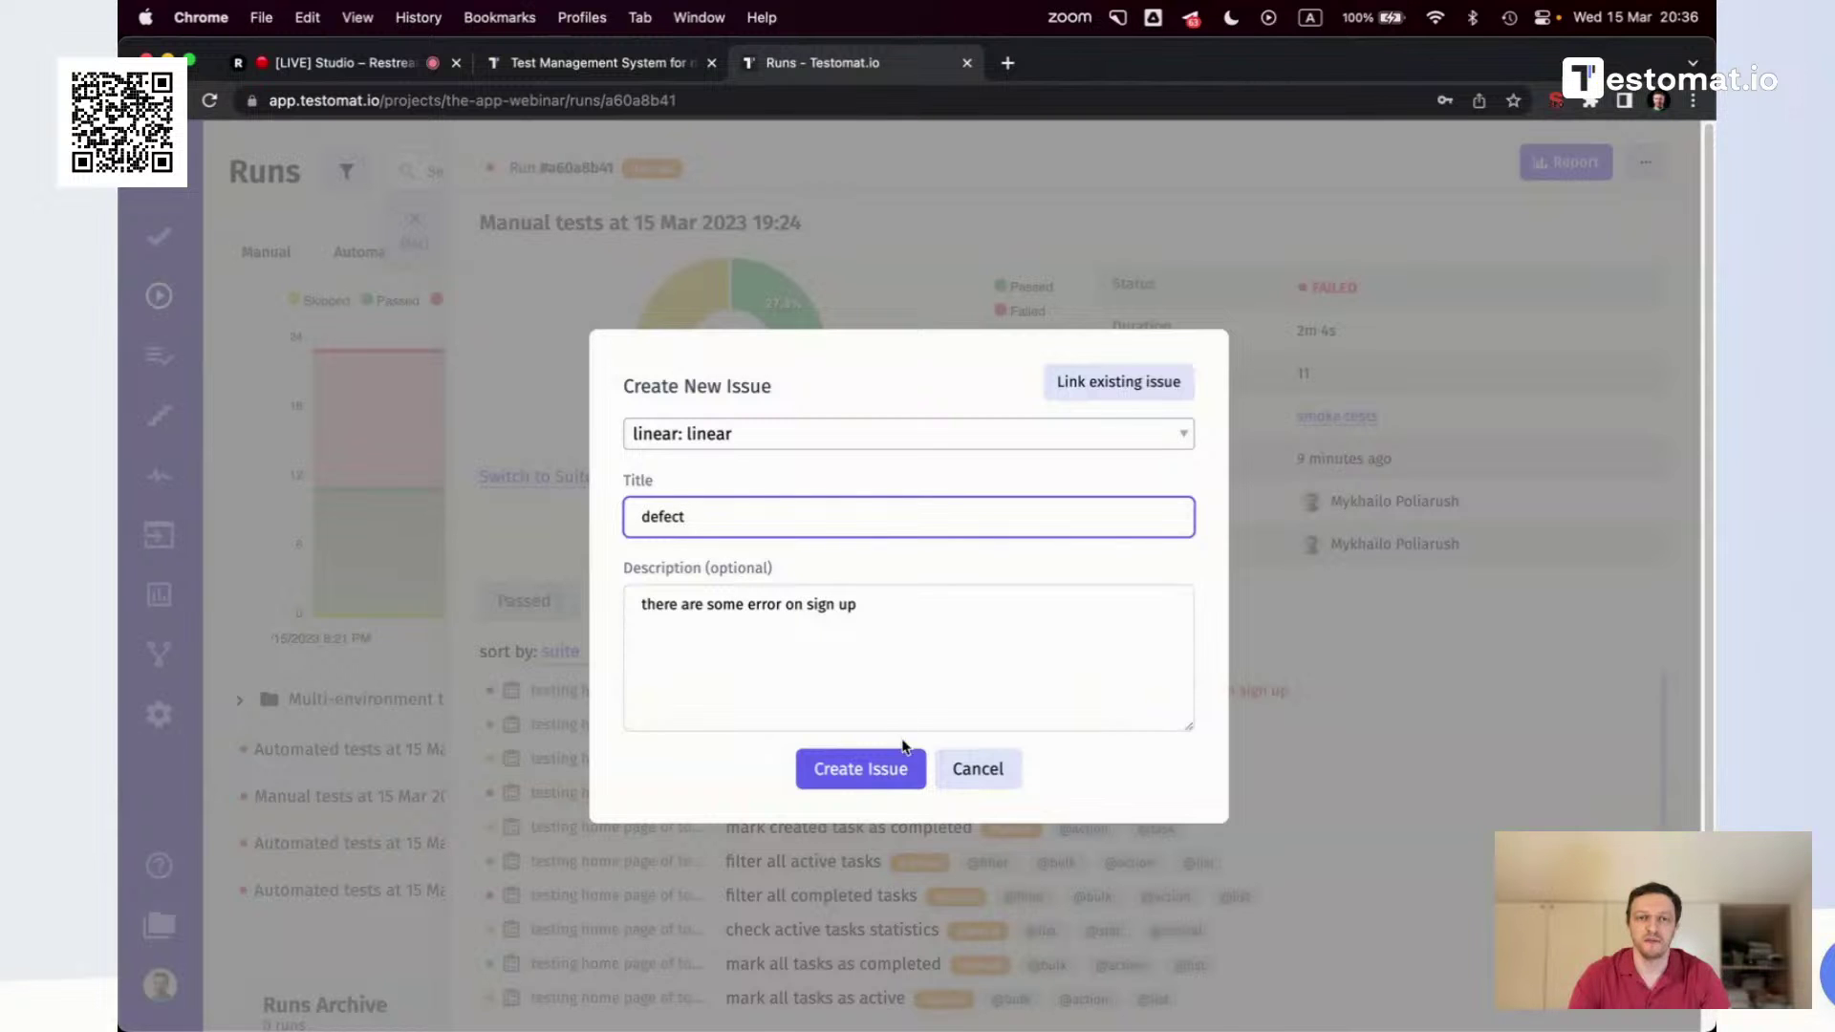
click(873, 779)
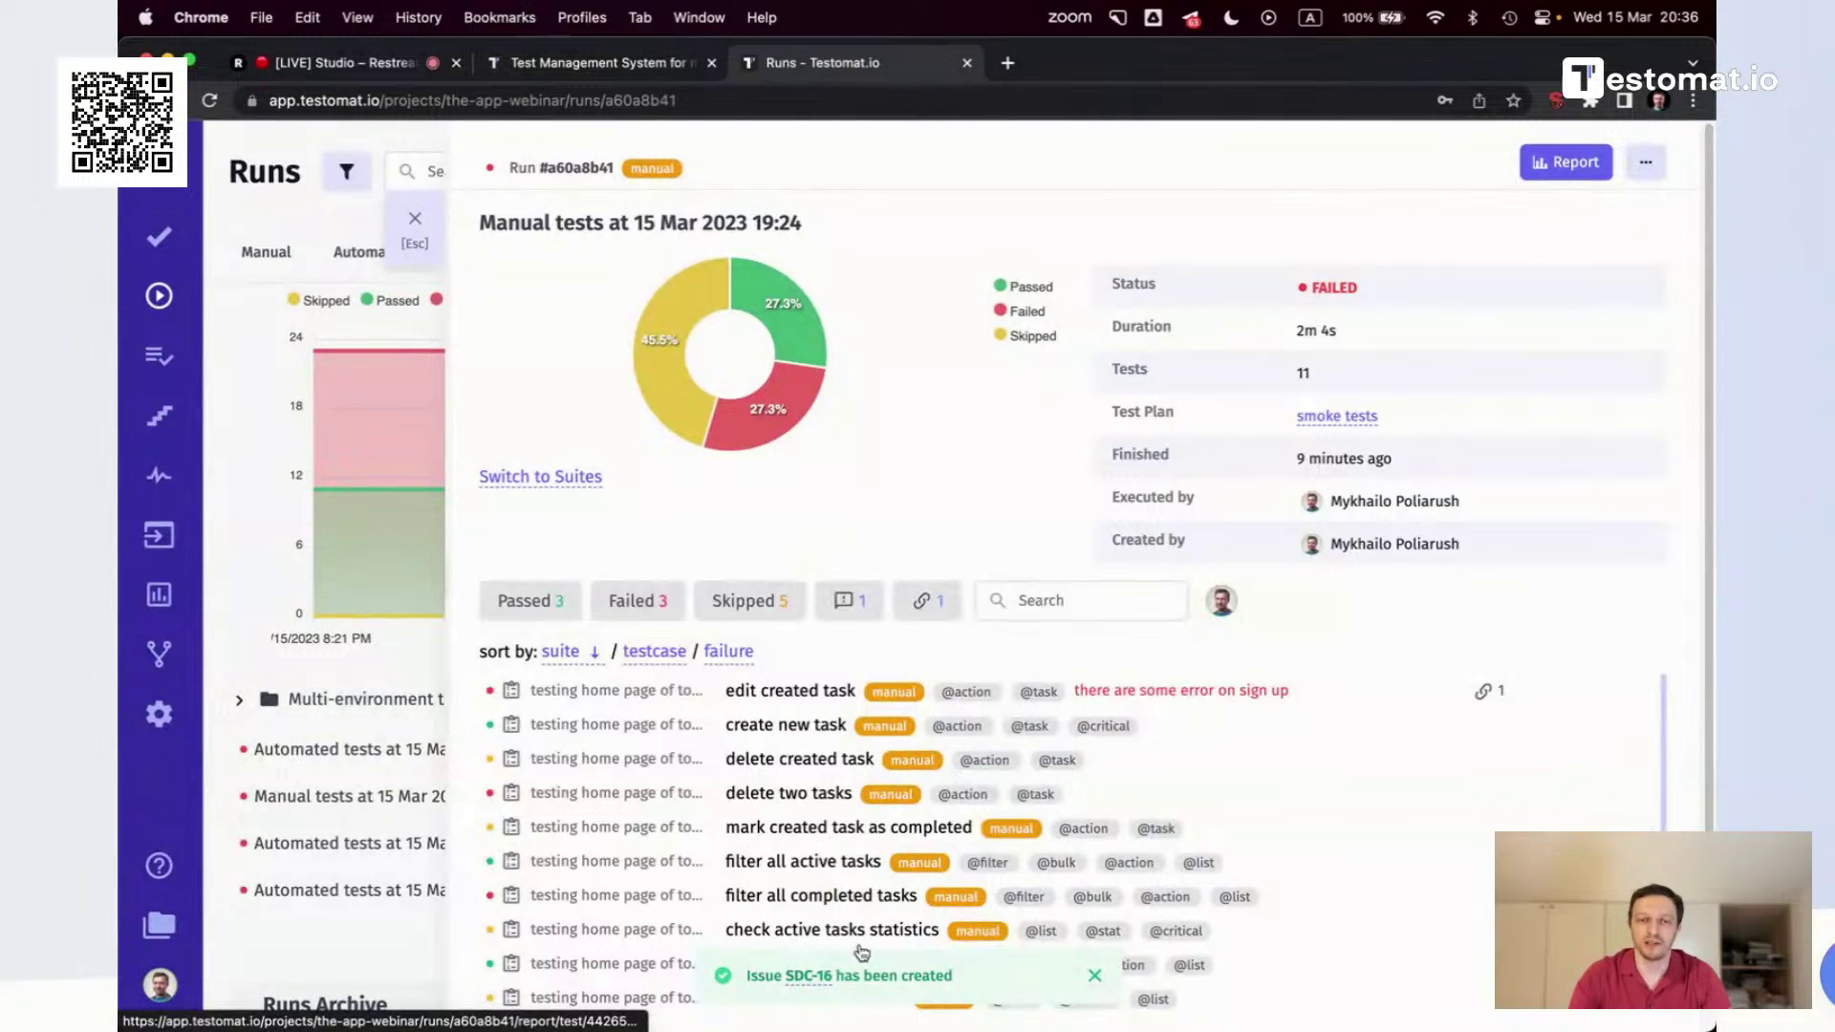
Open the new defect issue in Linear and examine its defect description, test case information and test description
click(810, 976)
click(827, 63)
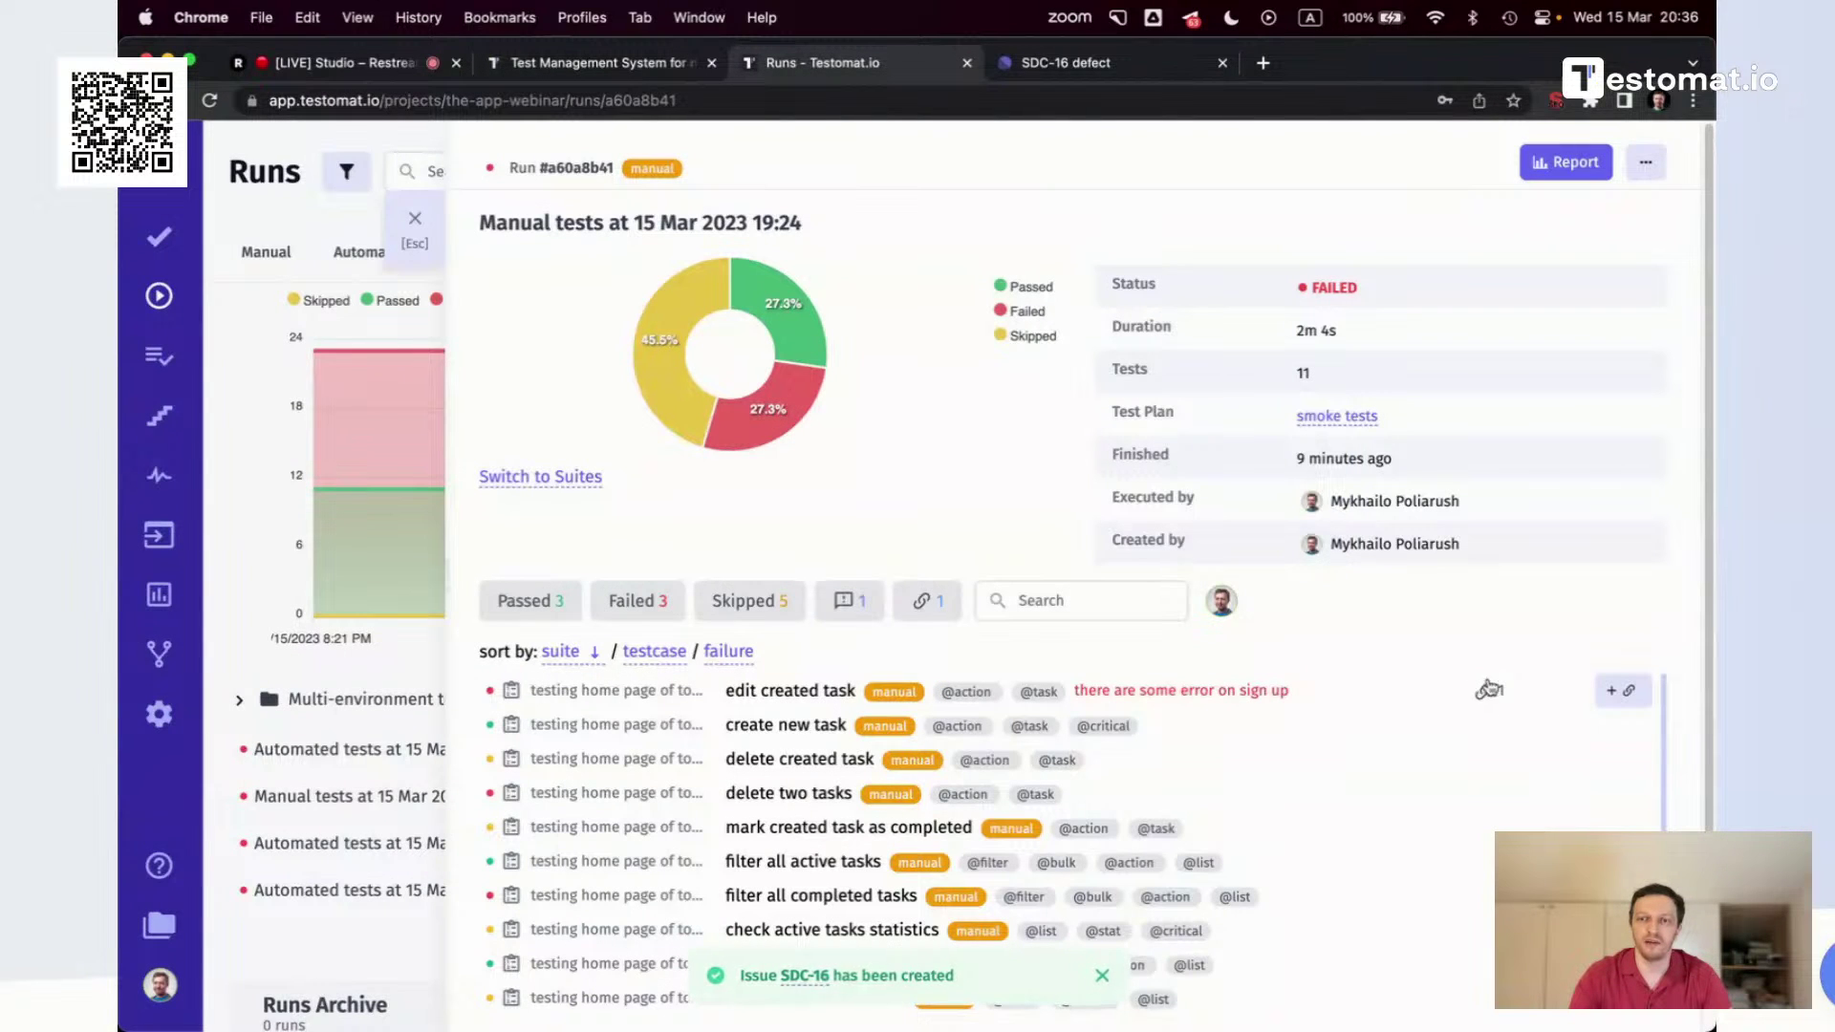
click(1042, 65)
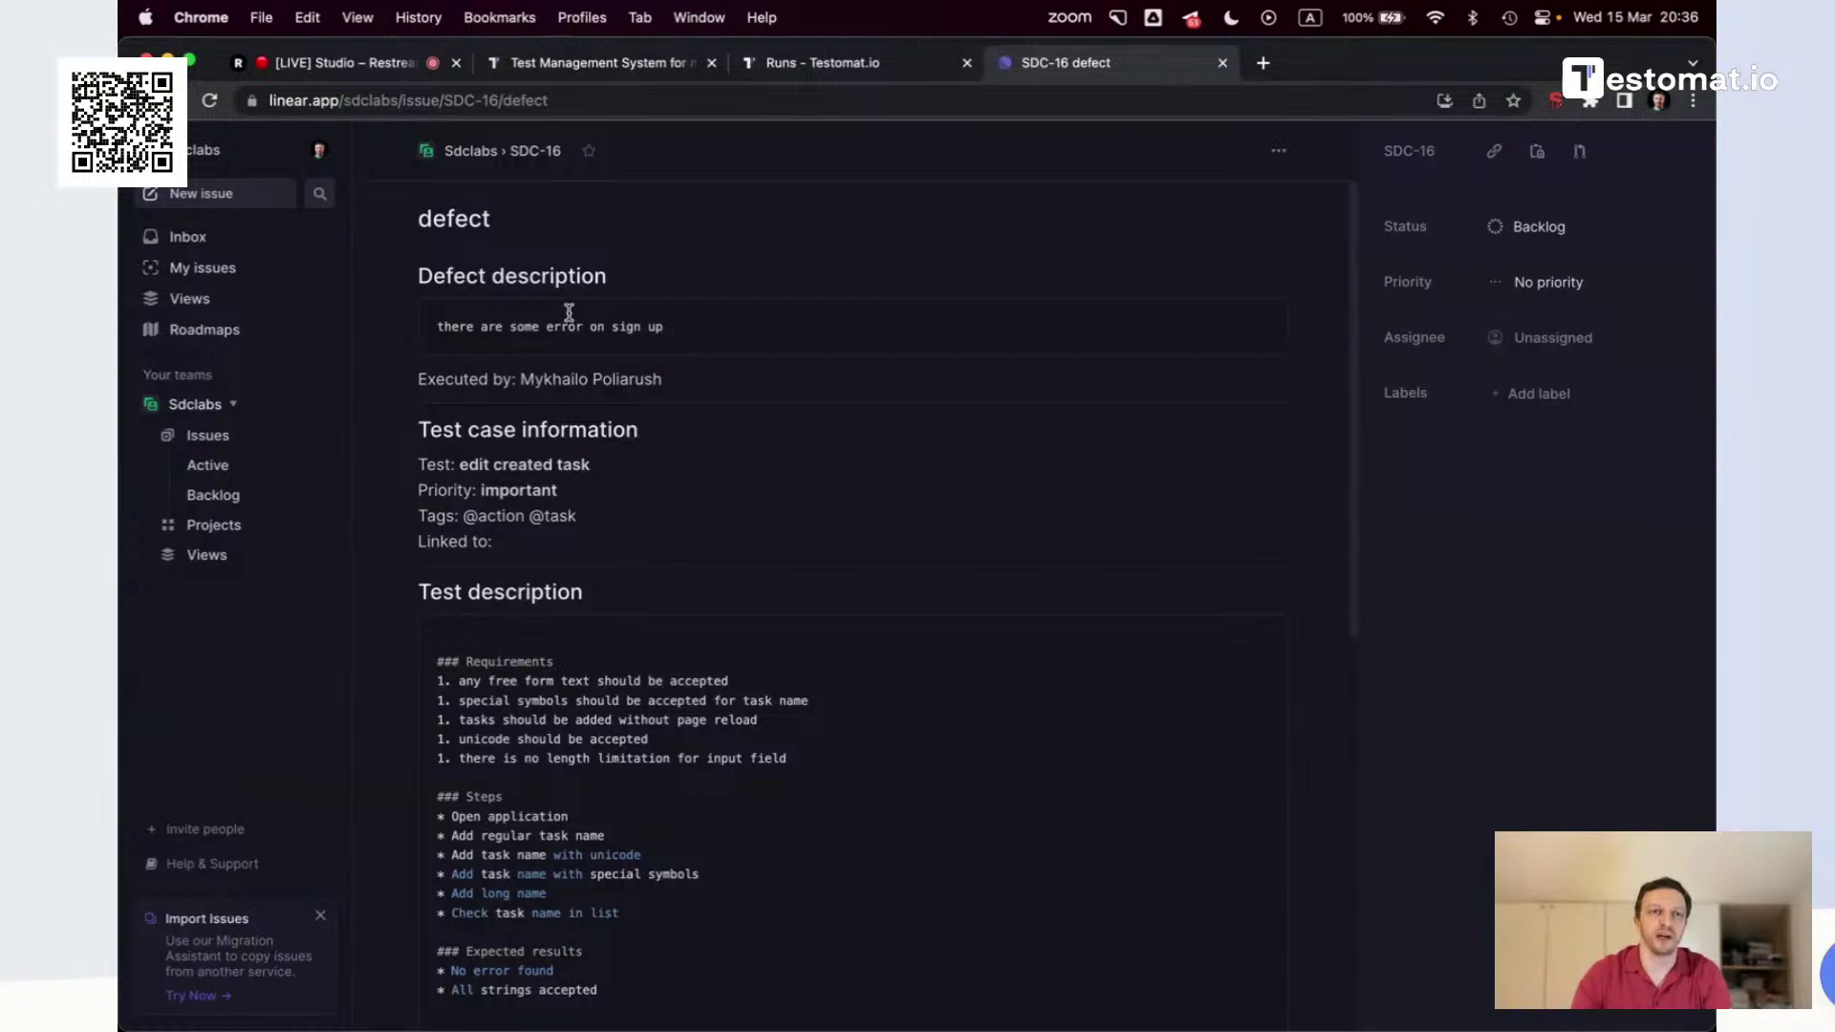
drag(706, 338, 366, 265)
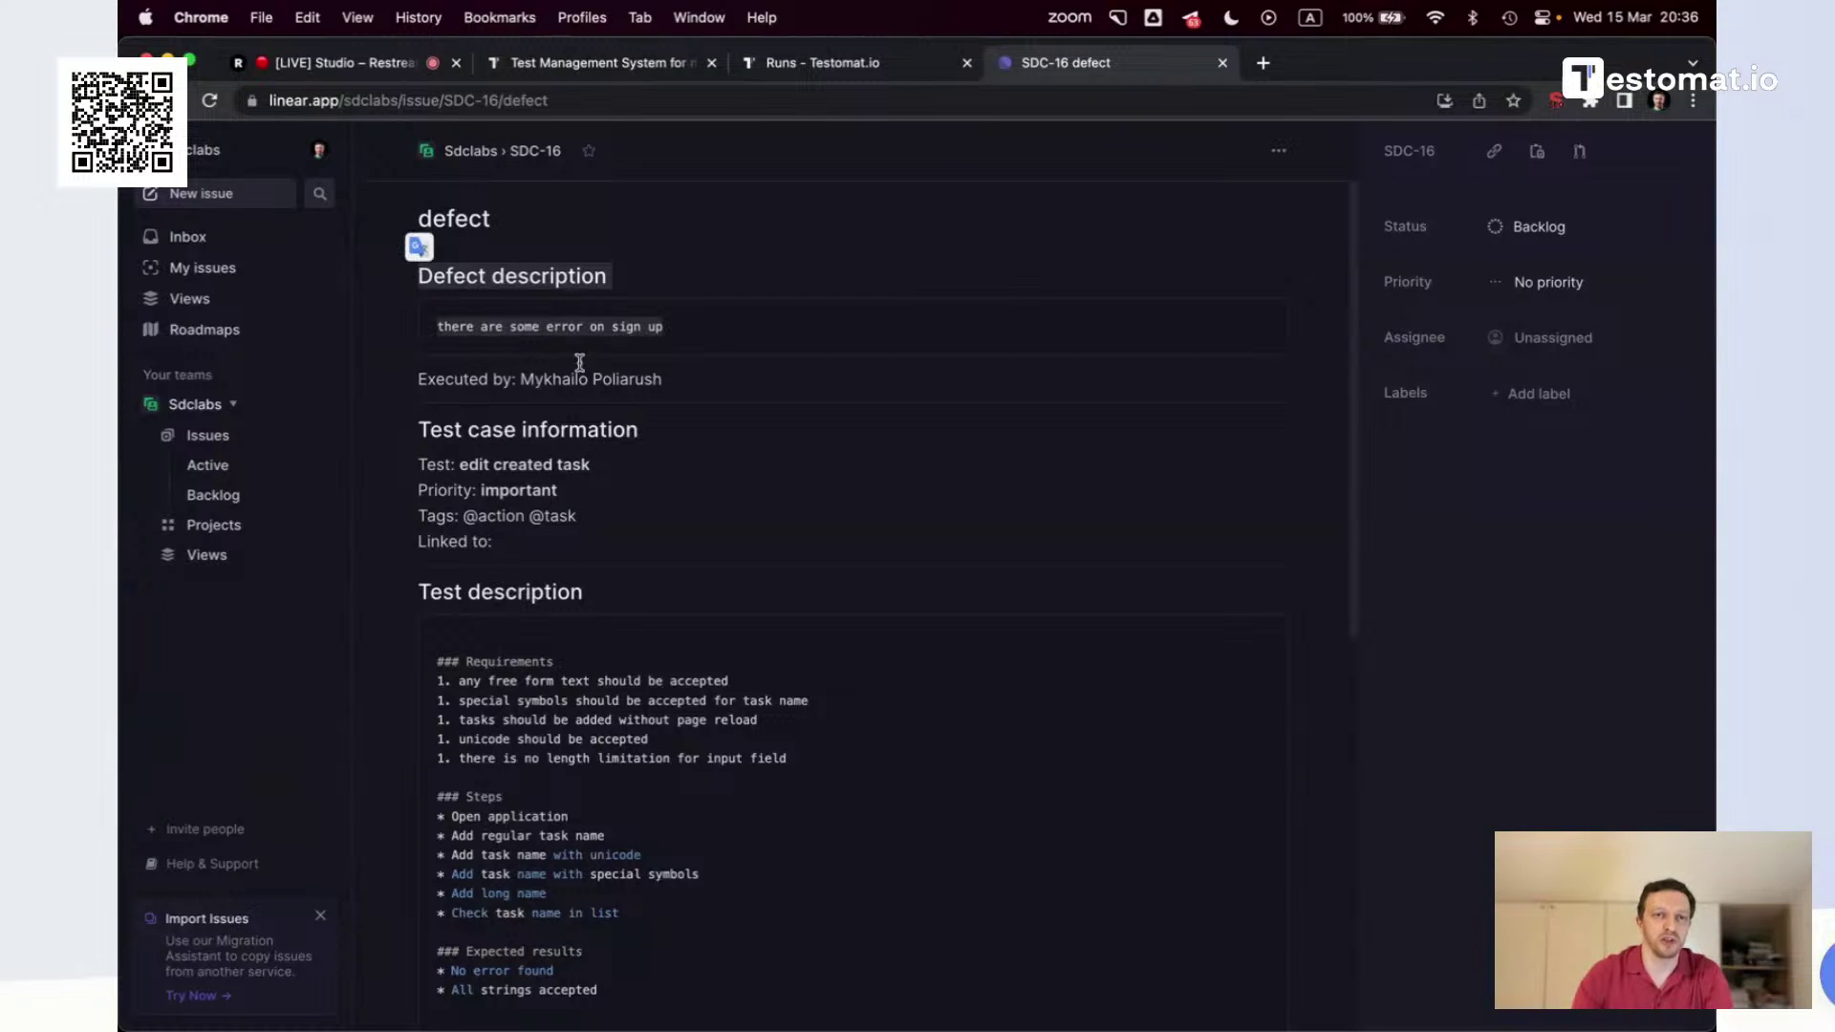
drag(609, 562, 418, 349)
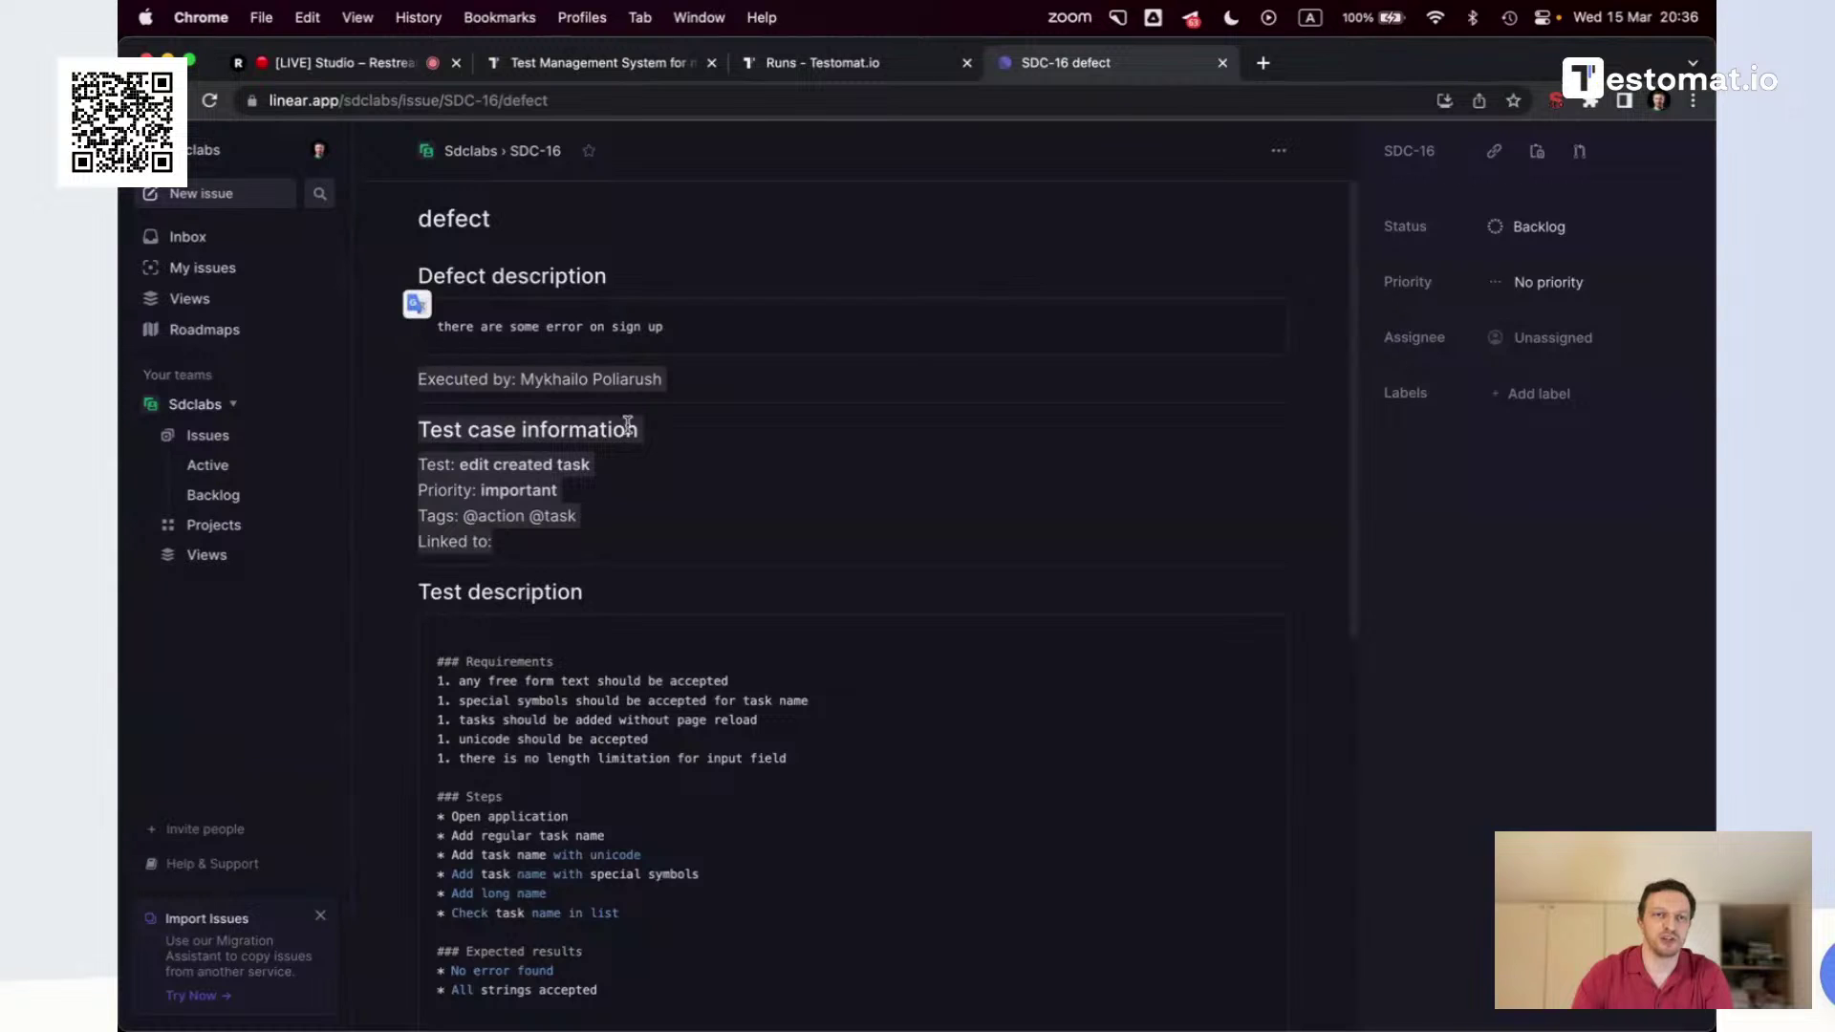
scroll(643, 421, down, 2)
scroll(669, 426, down, 1)
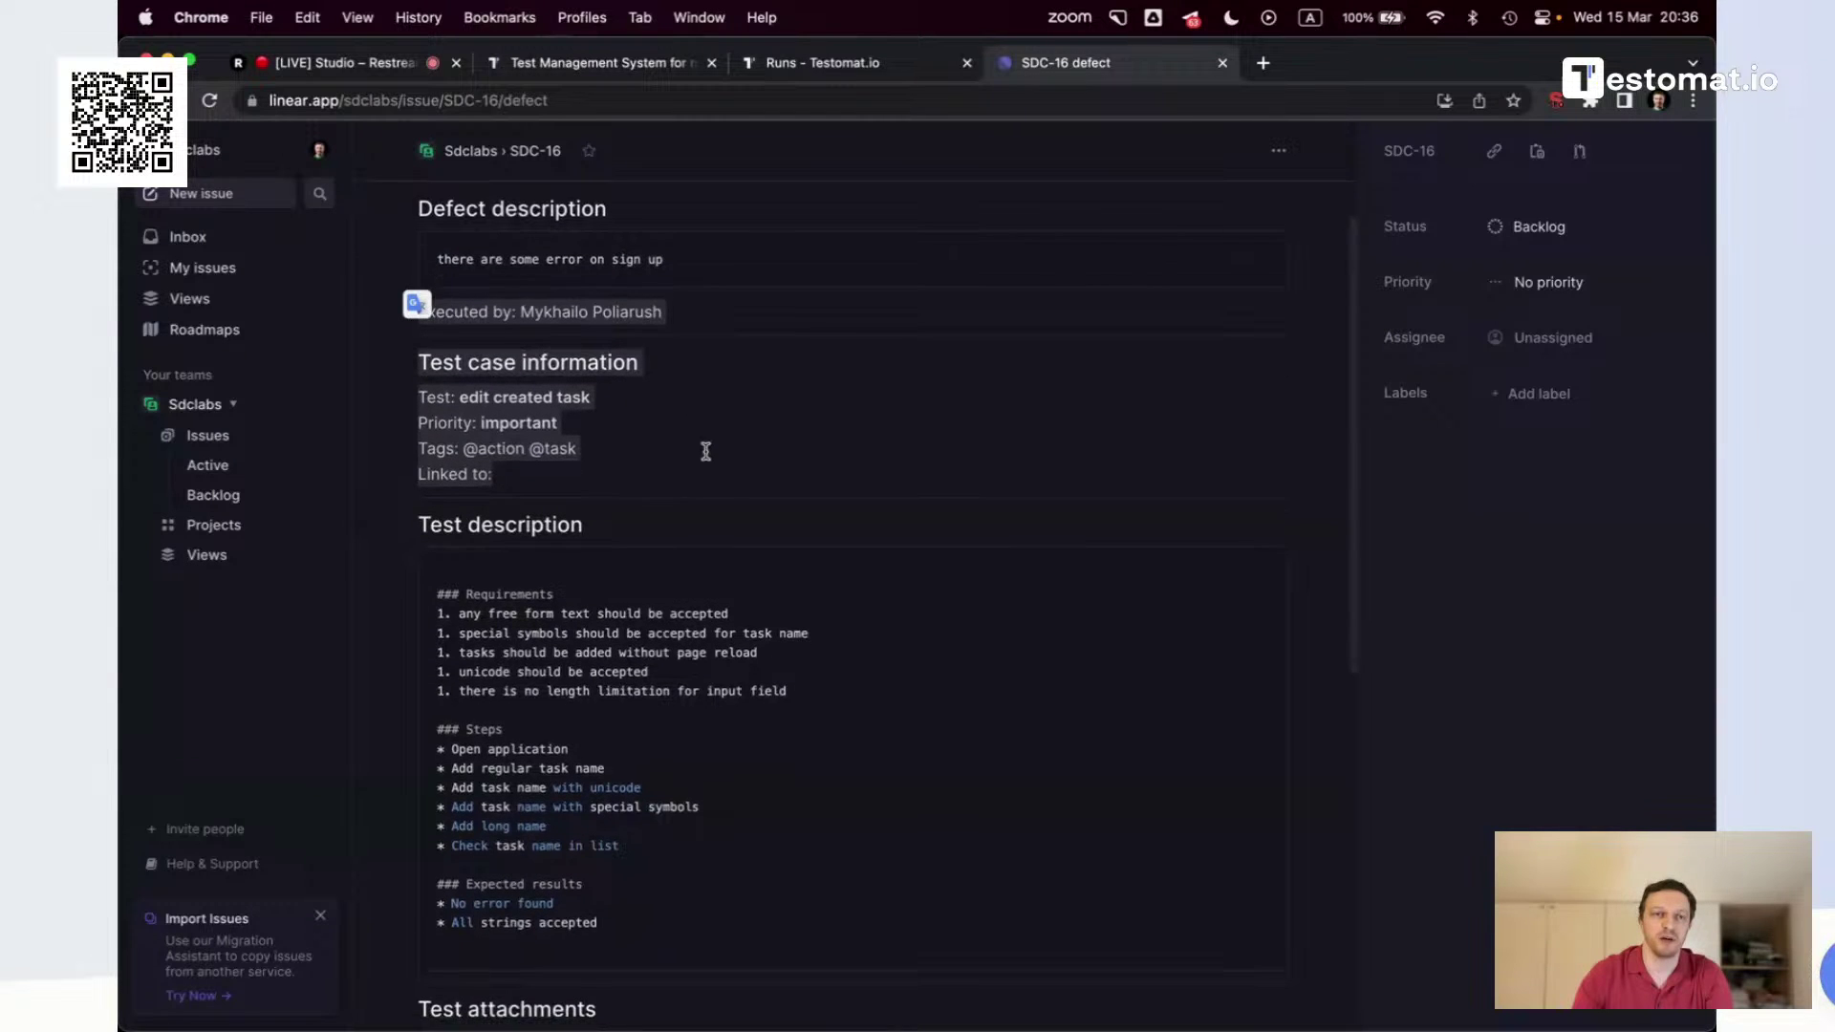
click(696, 424)
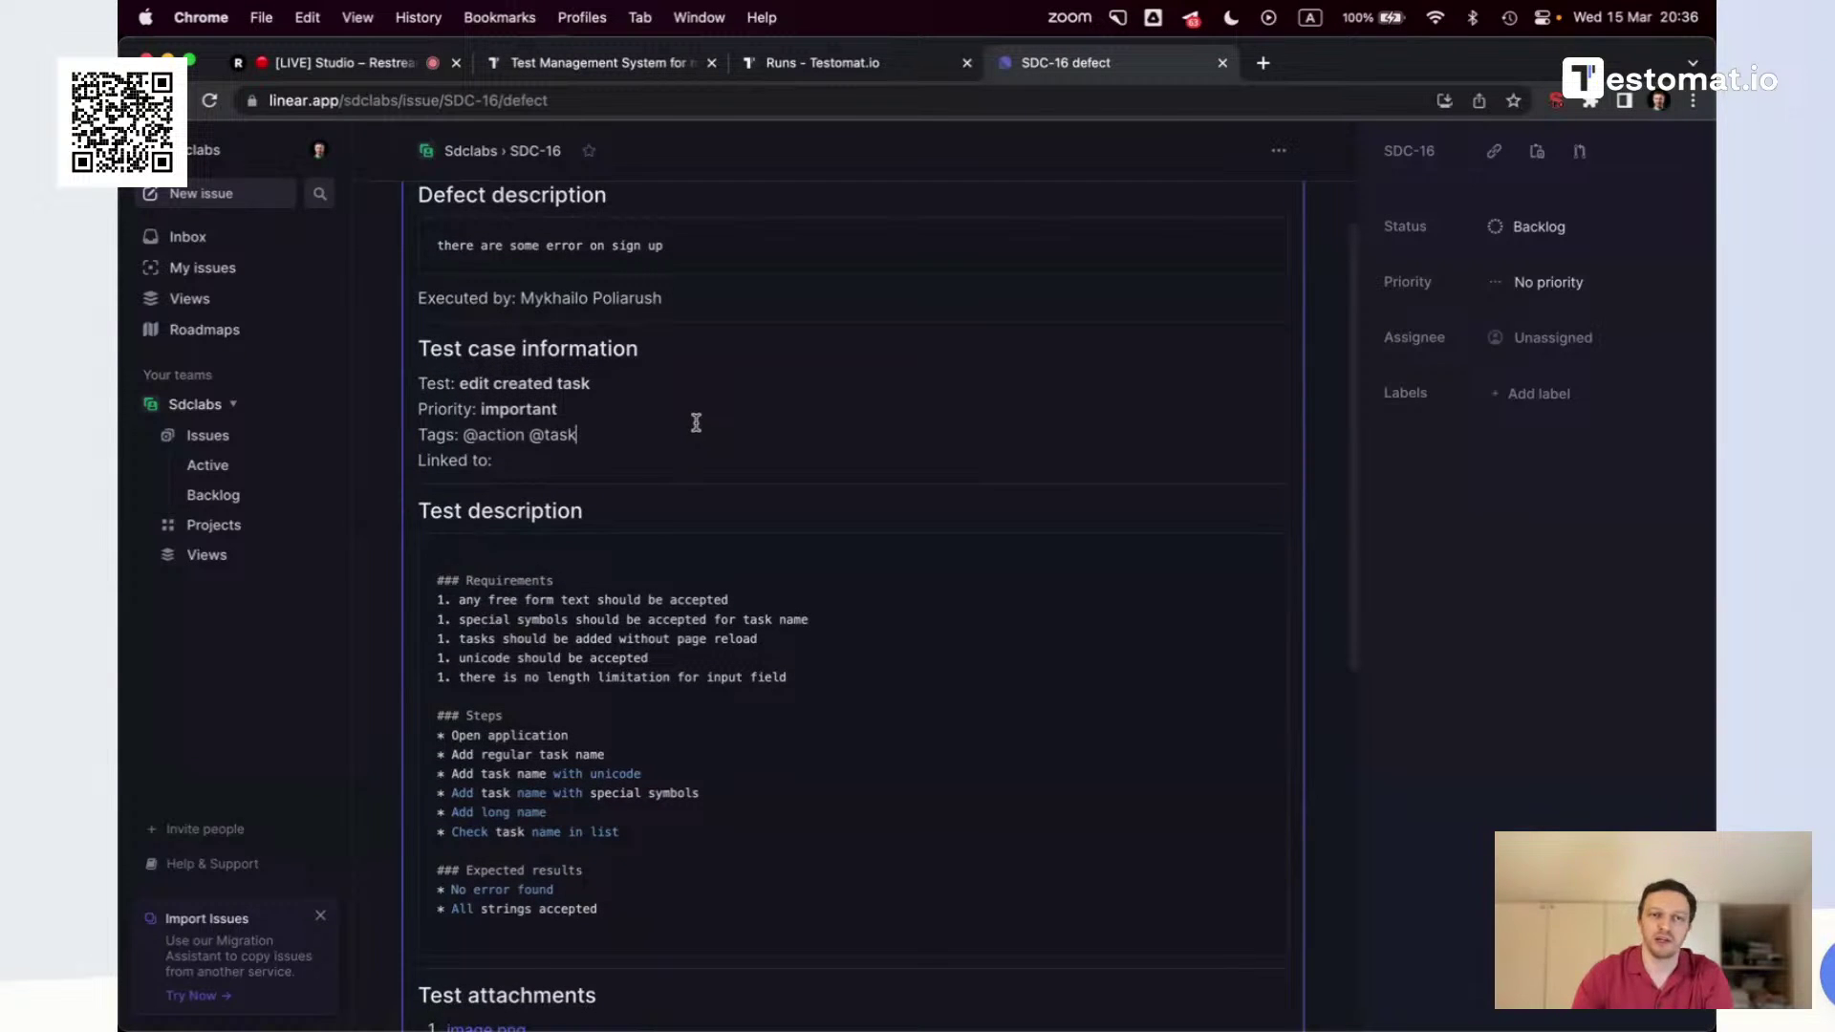
scroll(696, 422, down, 4)
drag(646, 802, 418, 395)
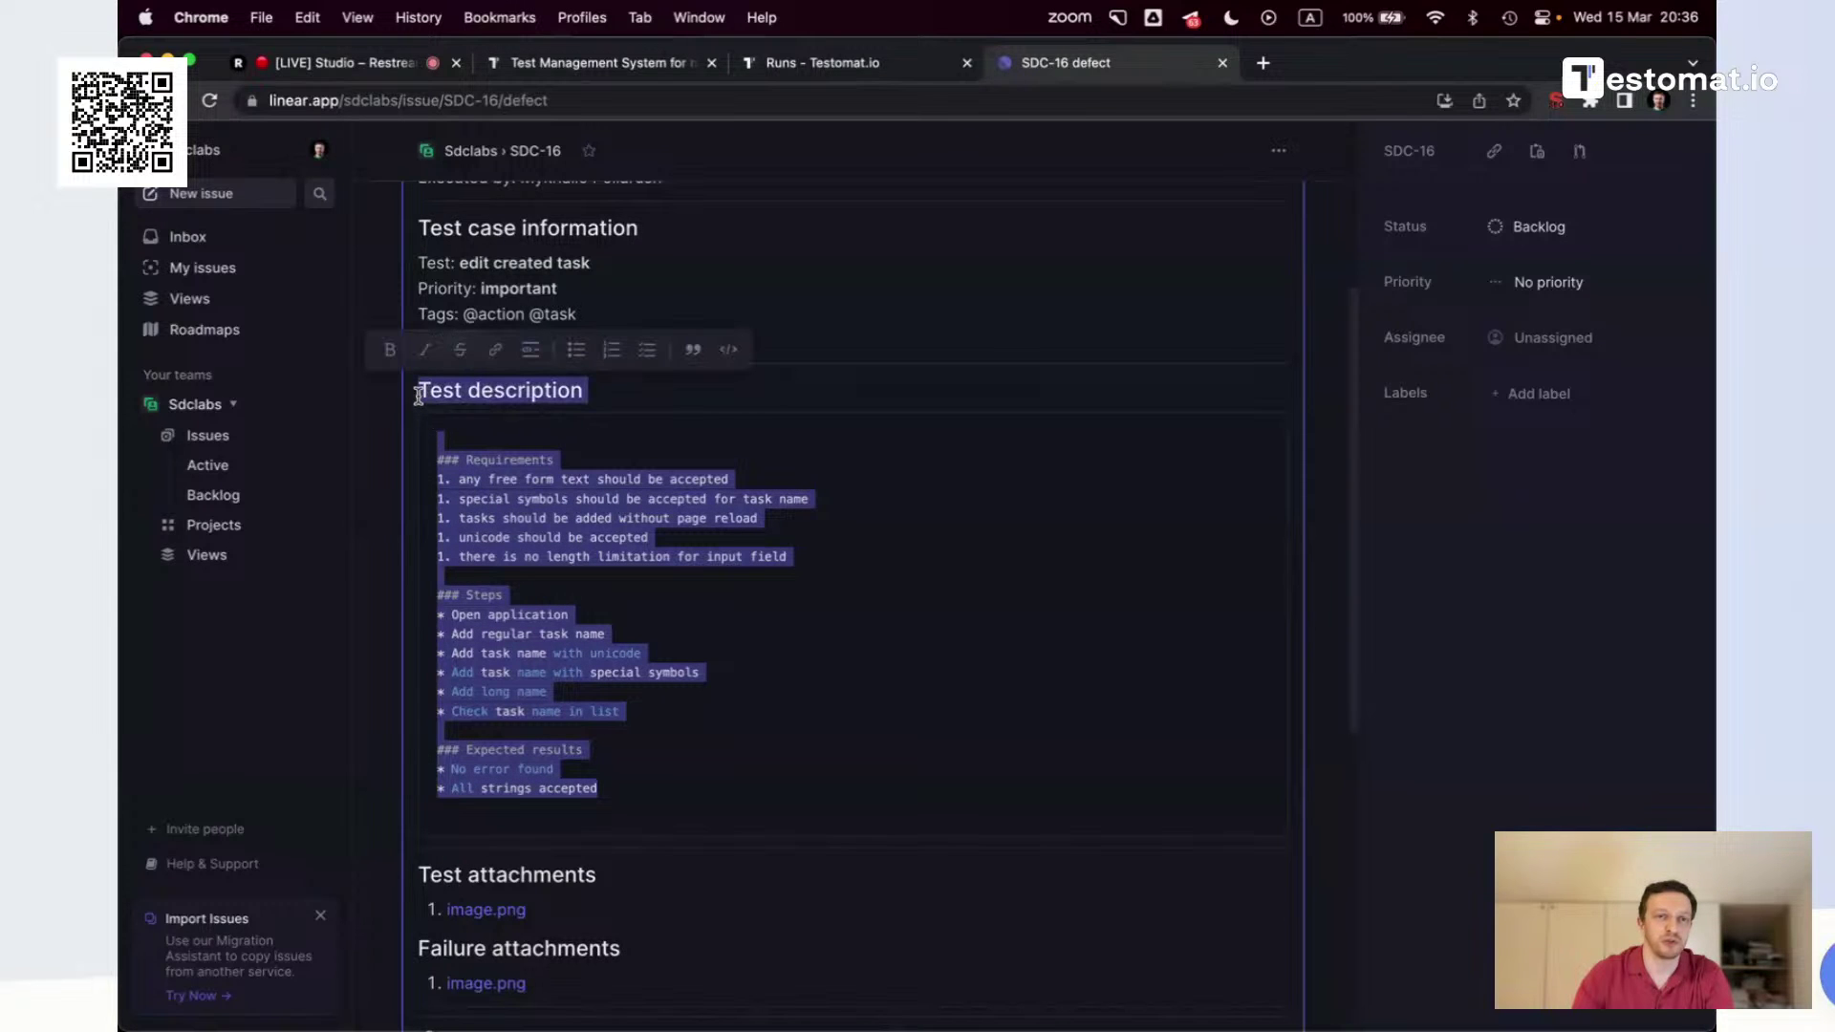
click(1135, 396)
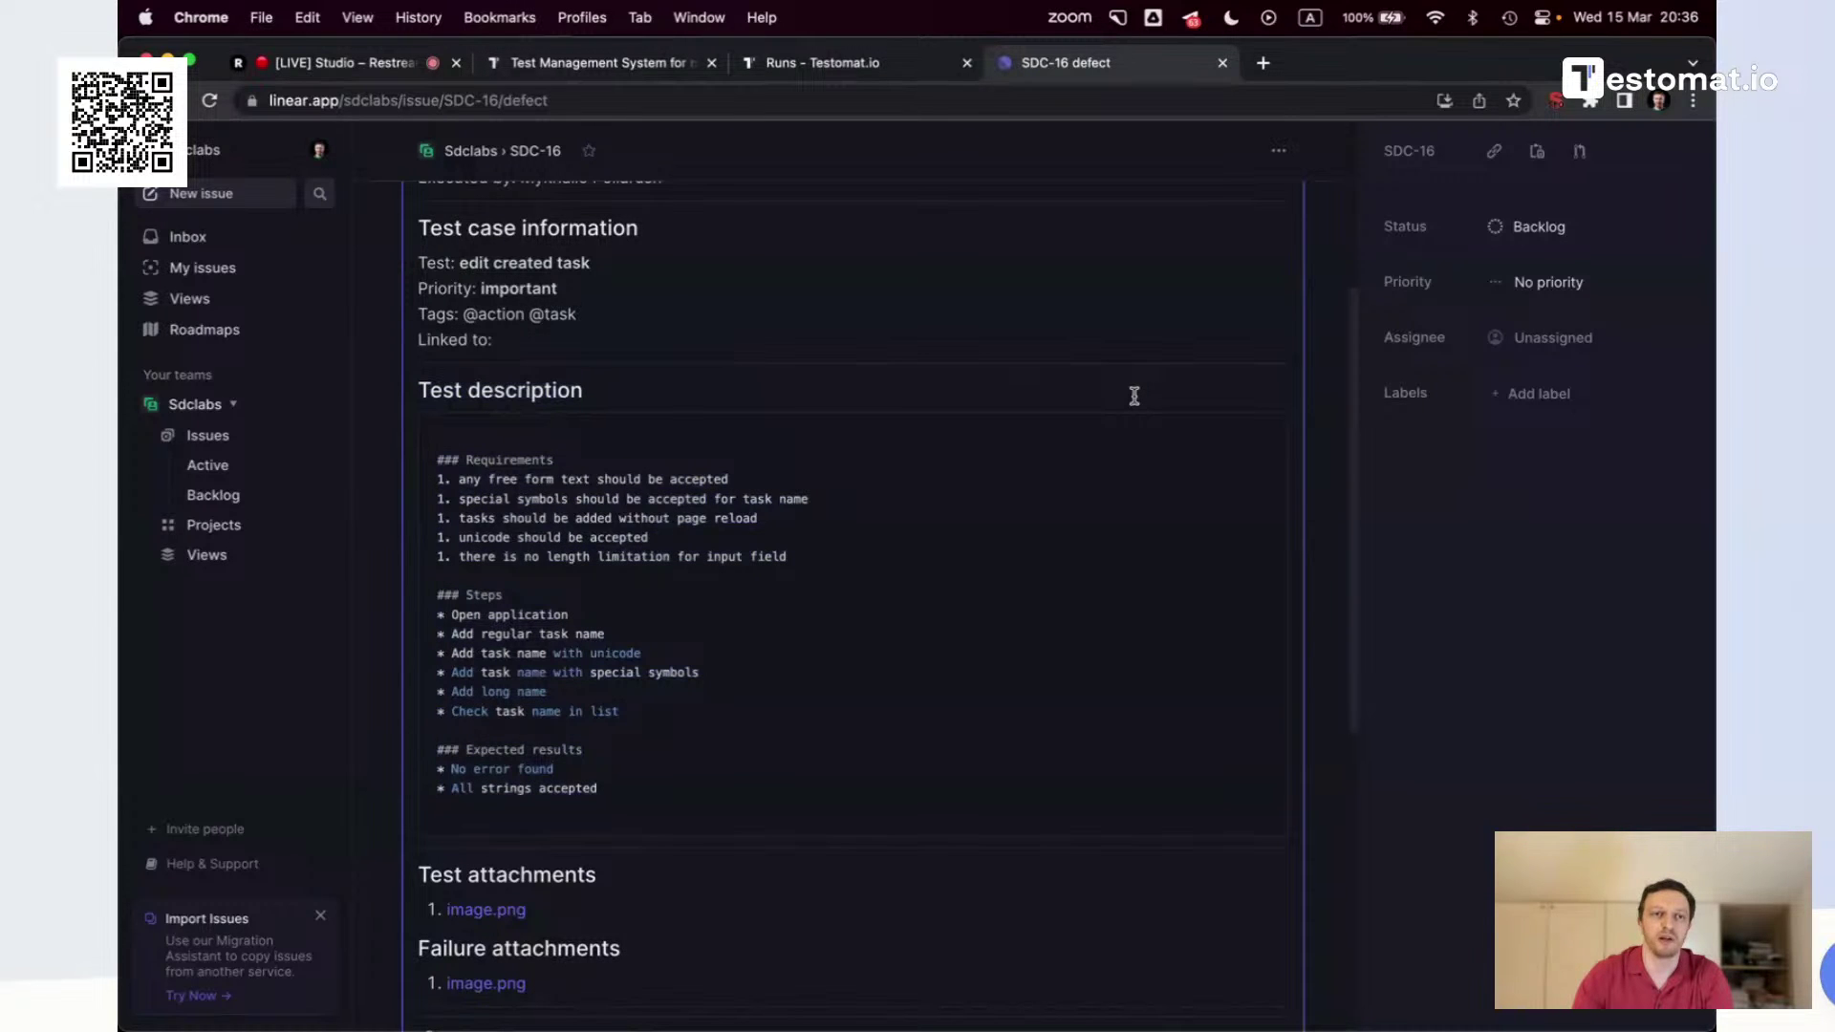
View the failure attachment image.png from the Linear issue, review the rest of the issue and return to the Testomat.io run
click(891, 63)
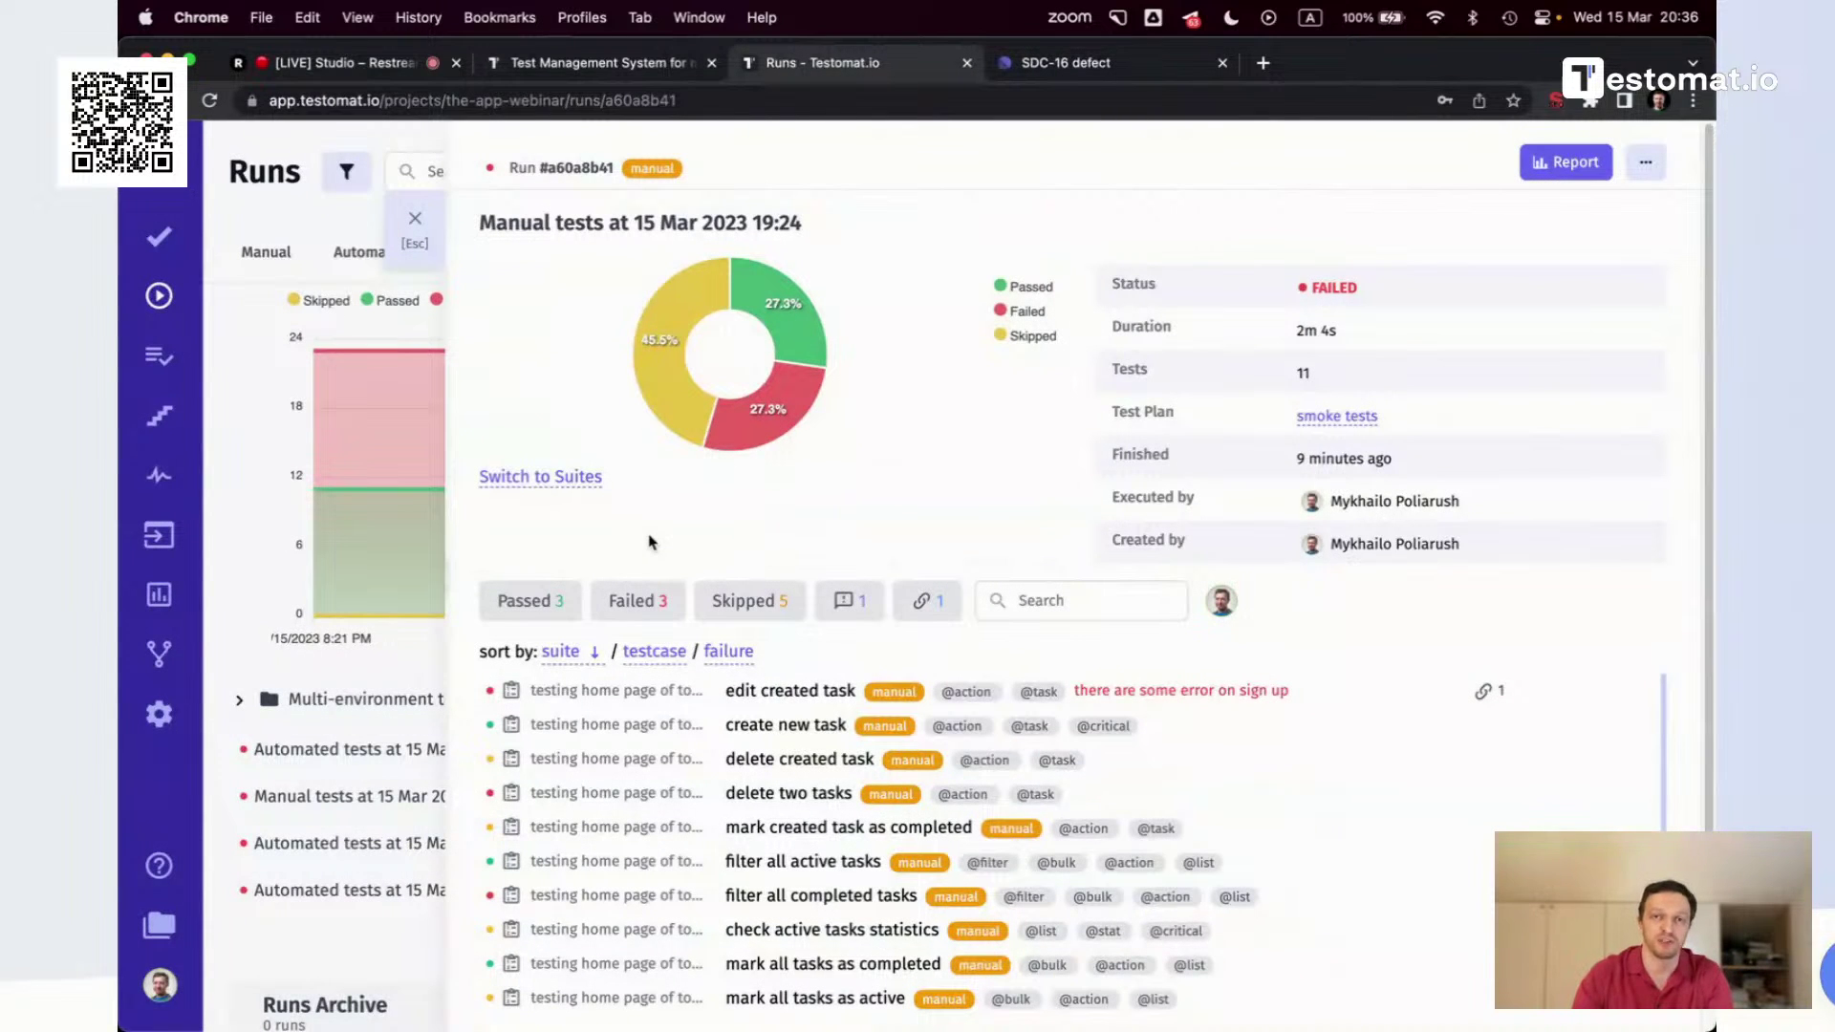
click(1112, 67)
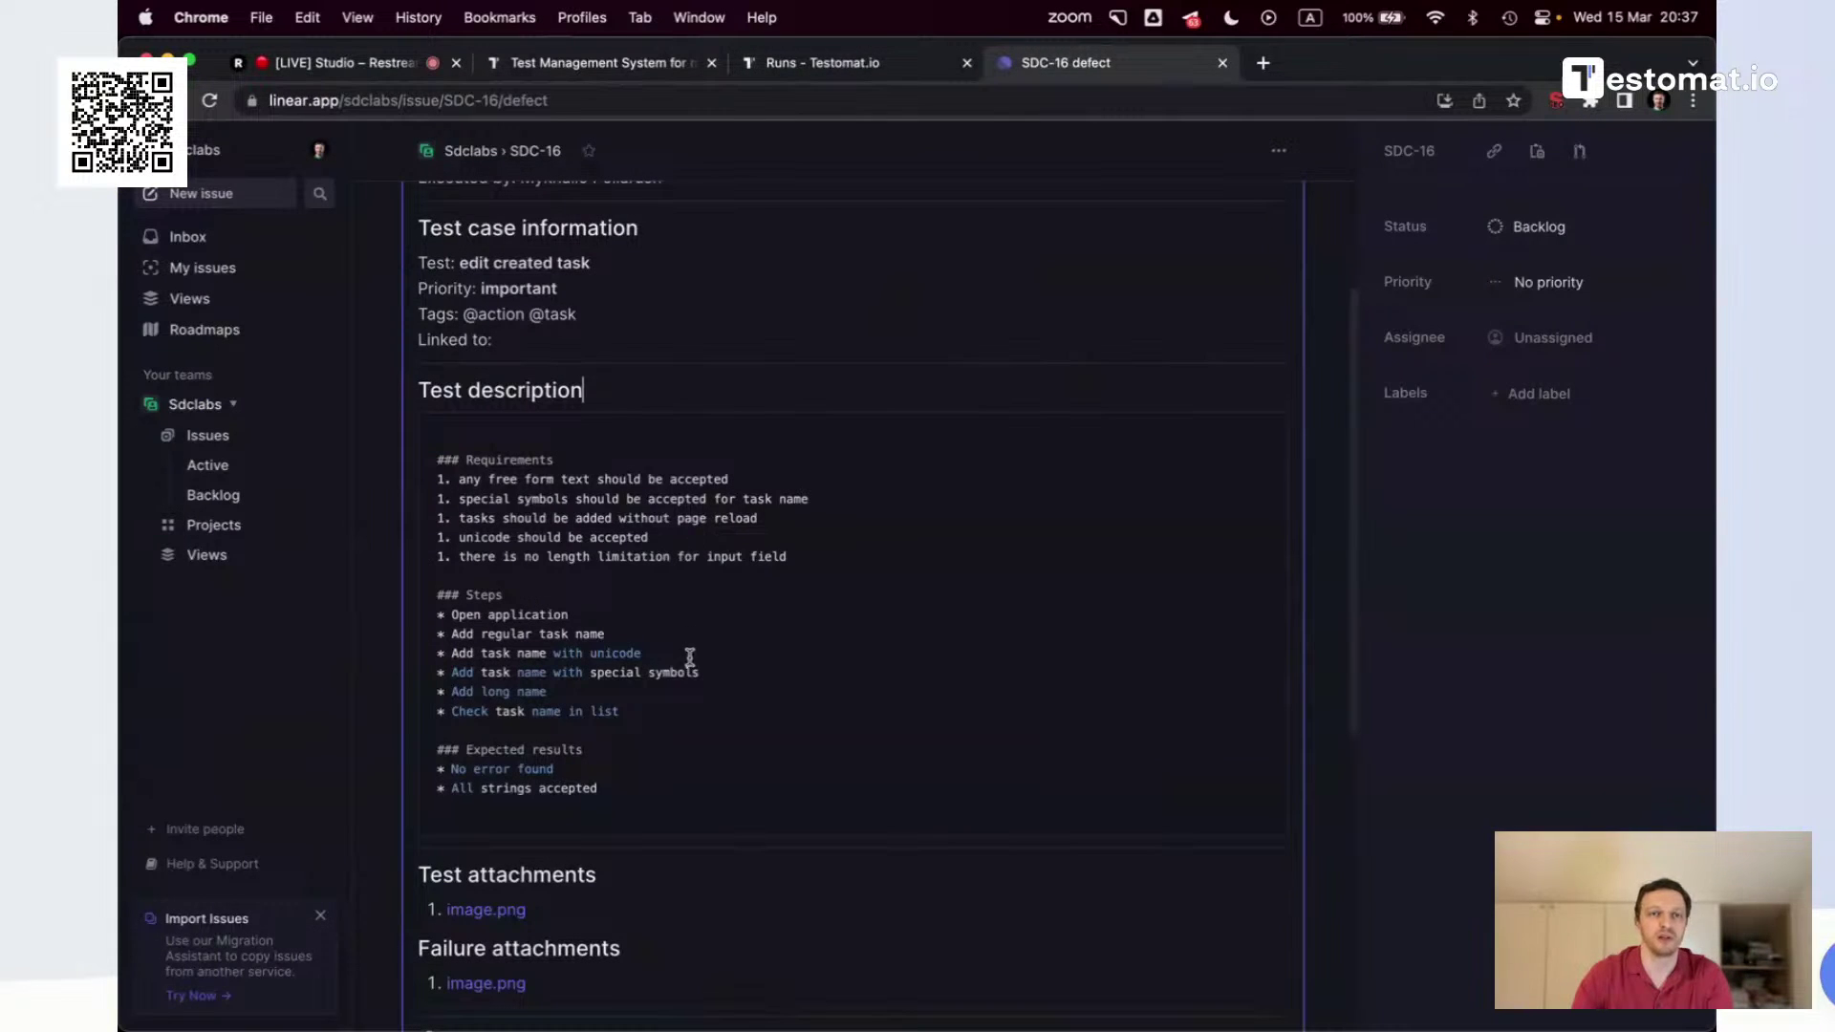
scroll(691, 655, down, 3)
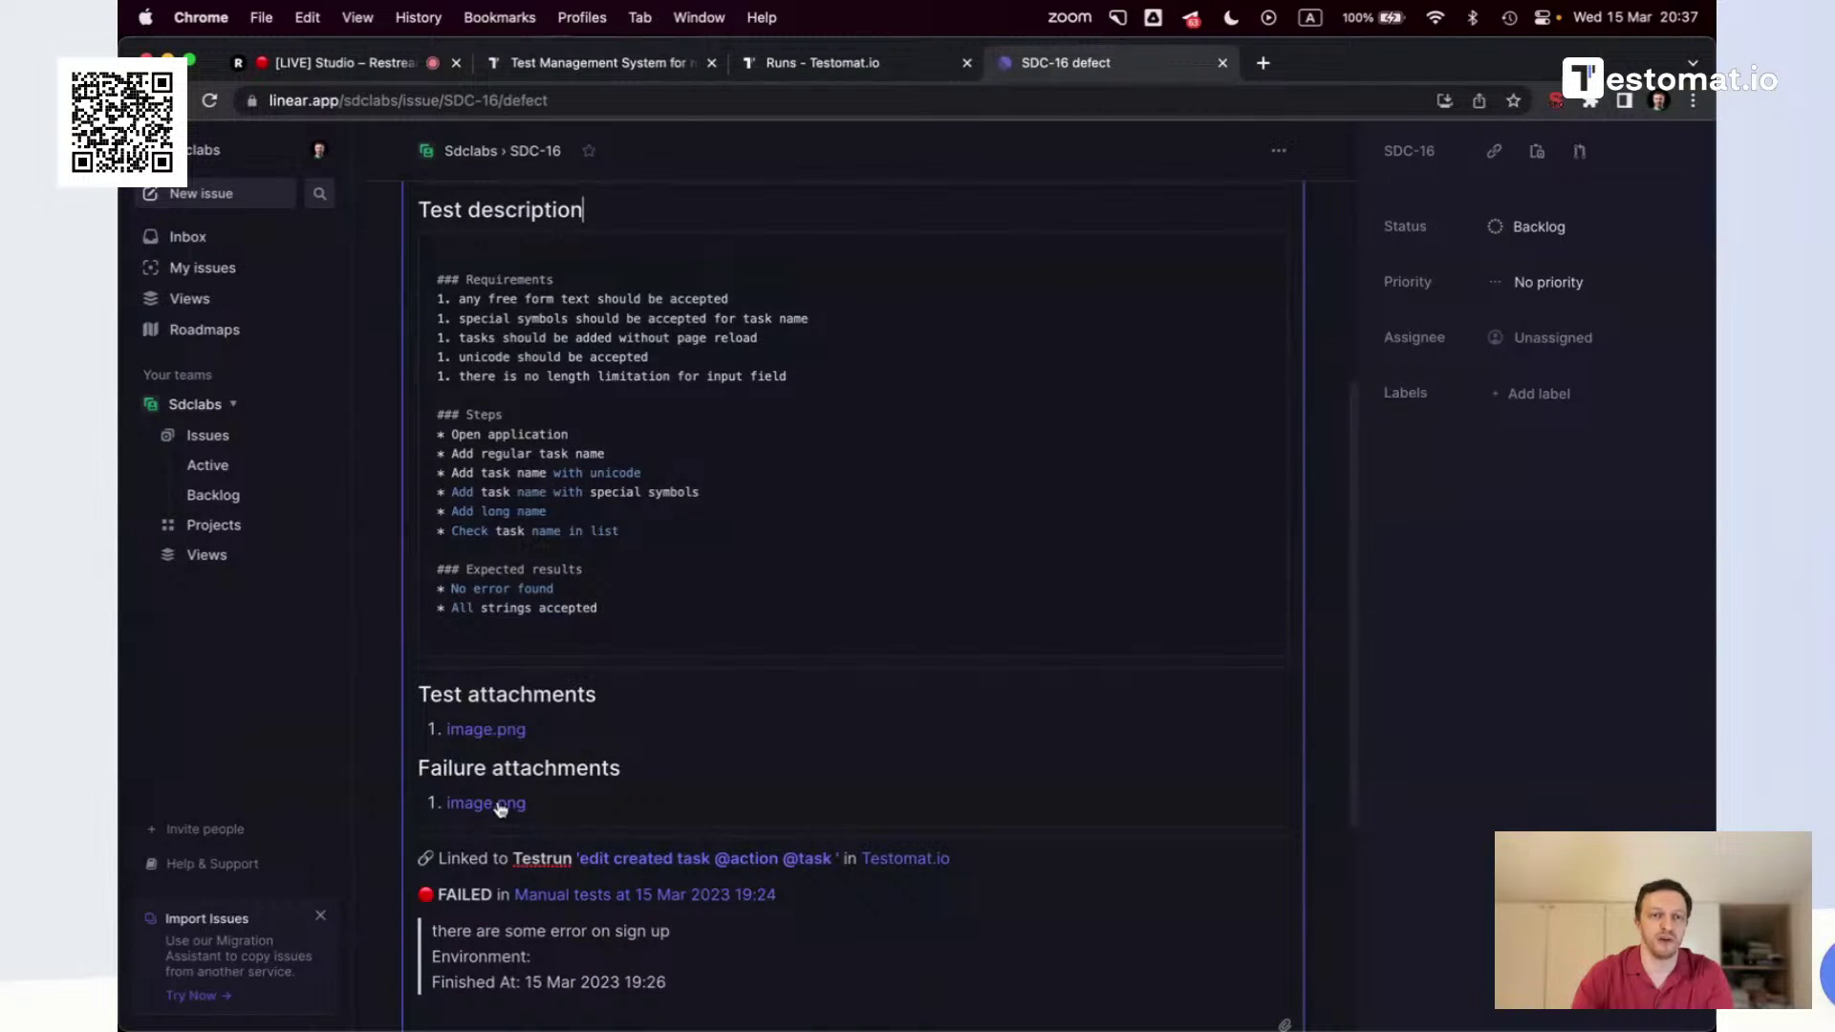
mouse_move(499, 807)
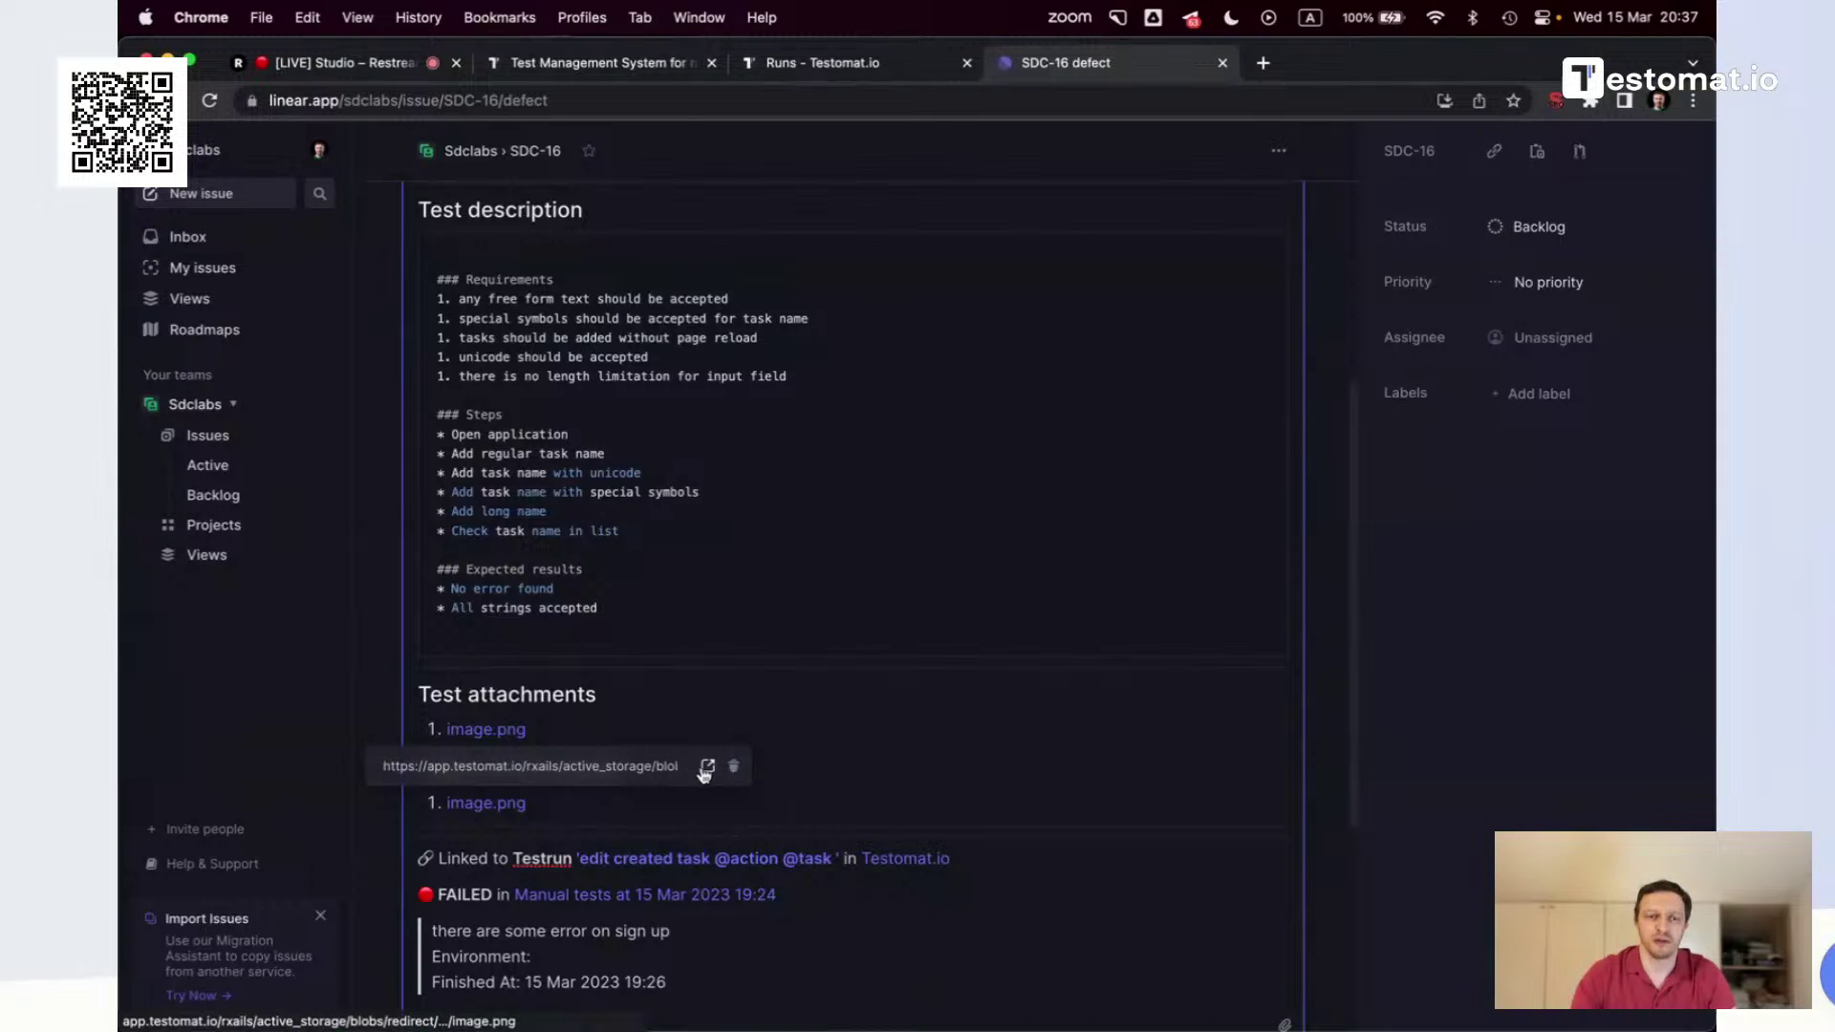
click(463, 806)
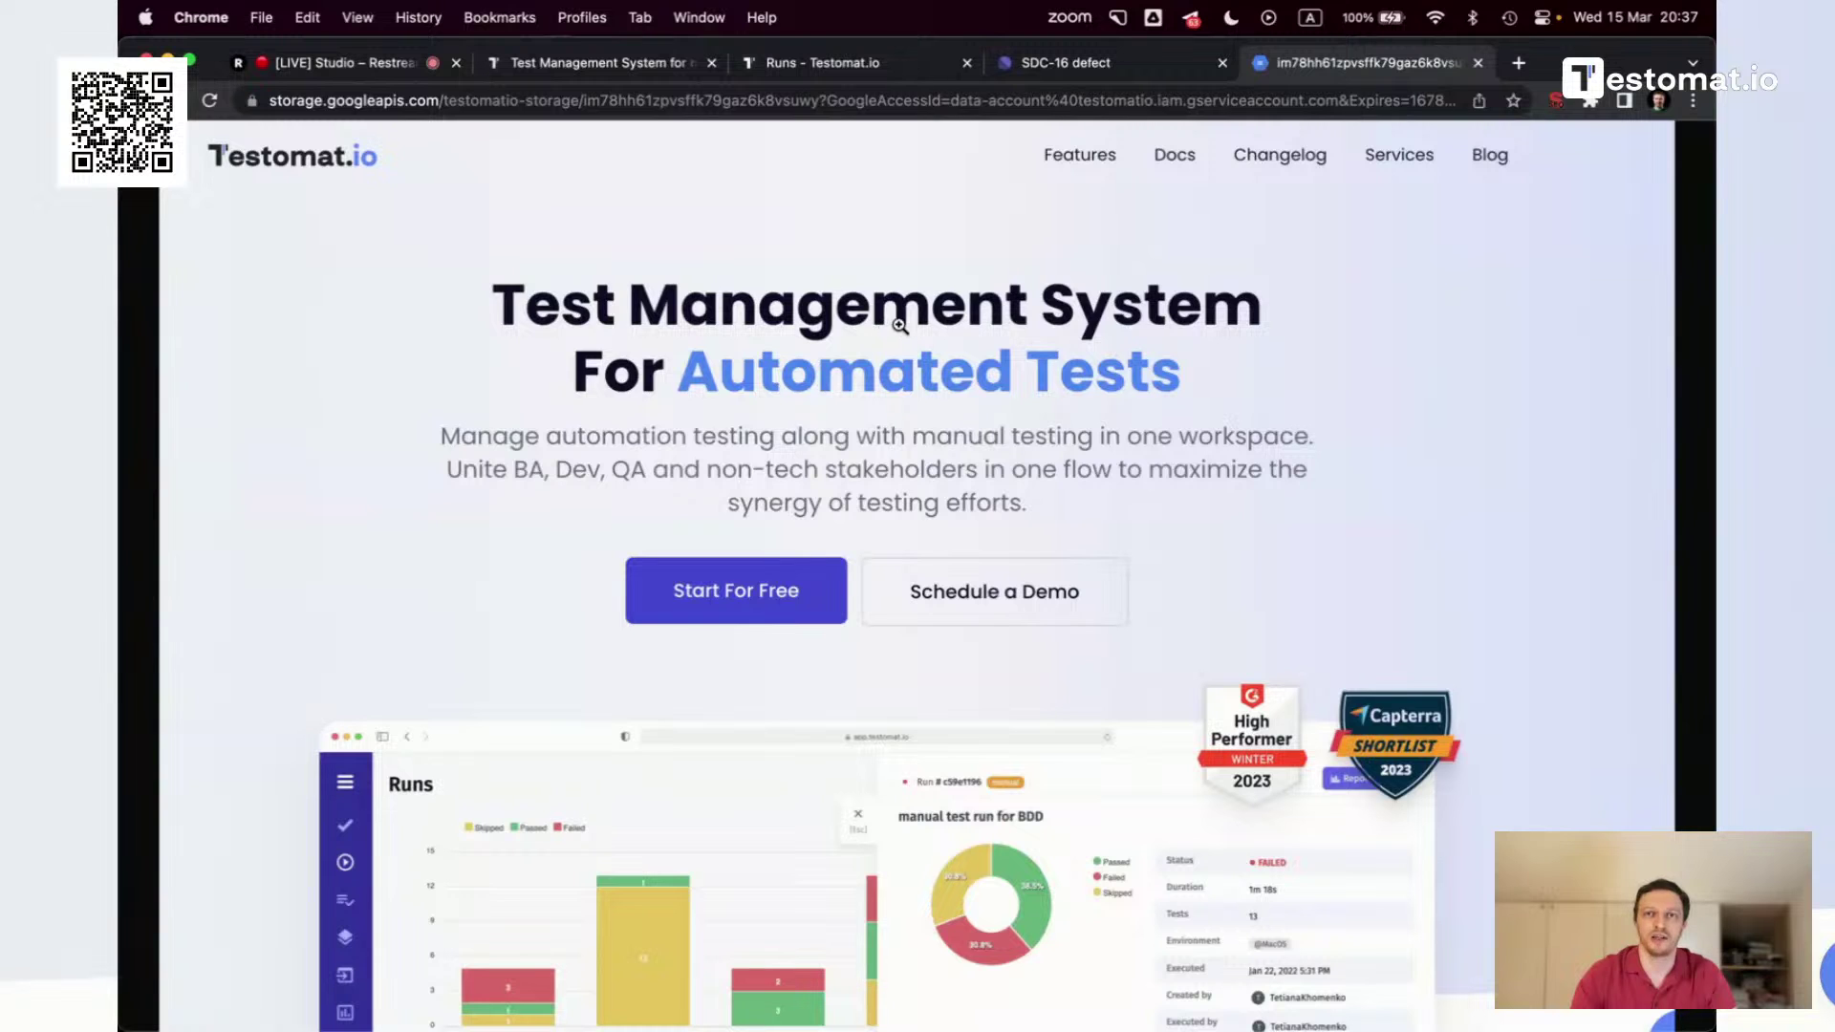
key(super+w)
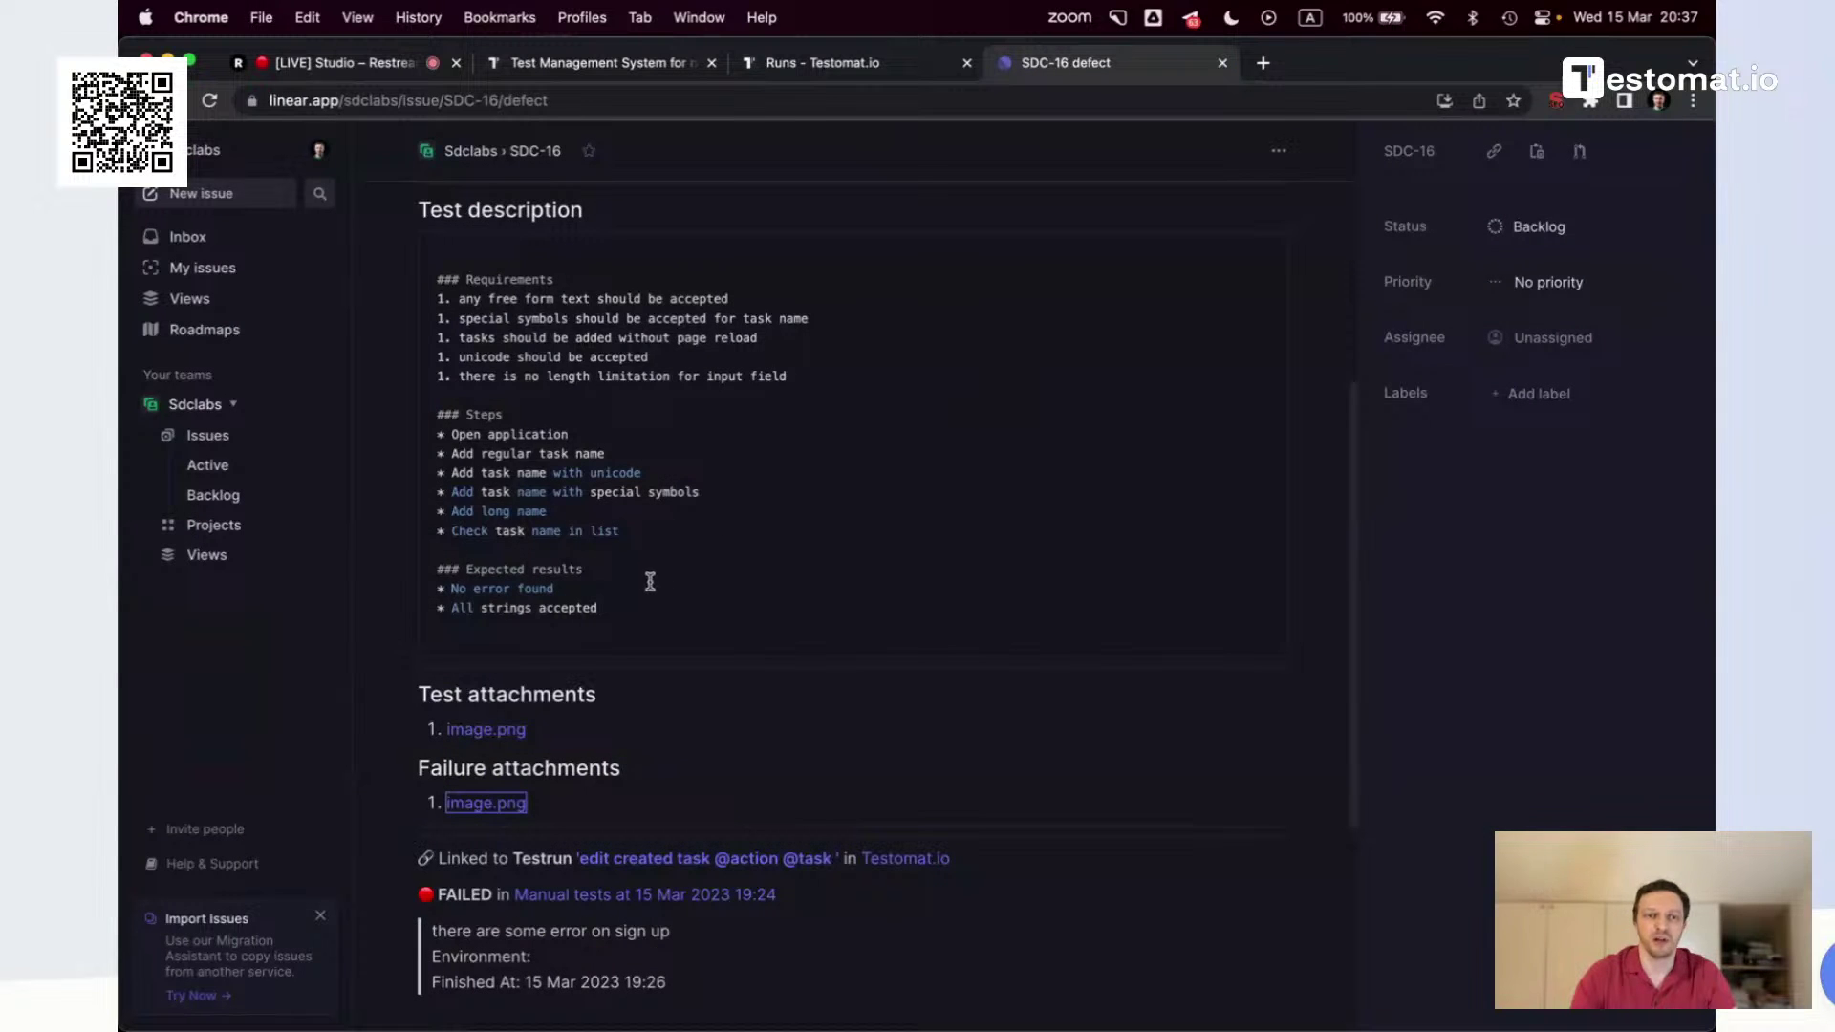
scroll(650, 582, down, 3)
scroll(622, 373, up, 7)
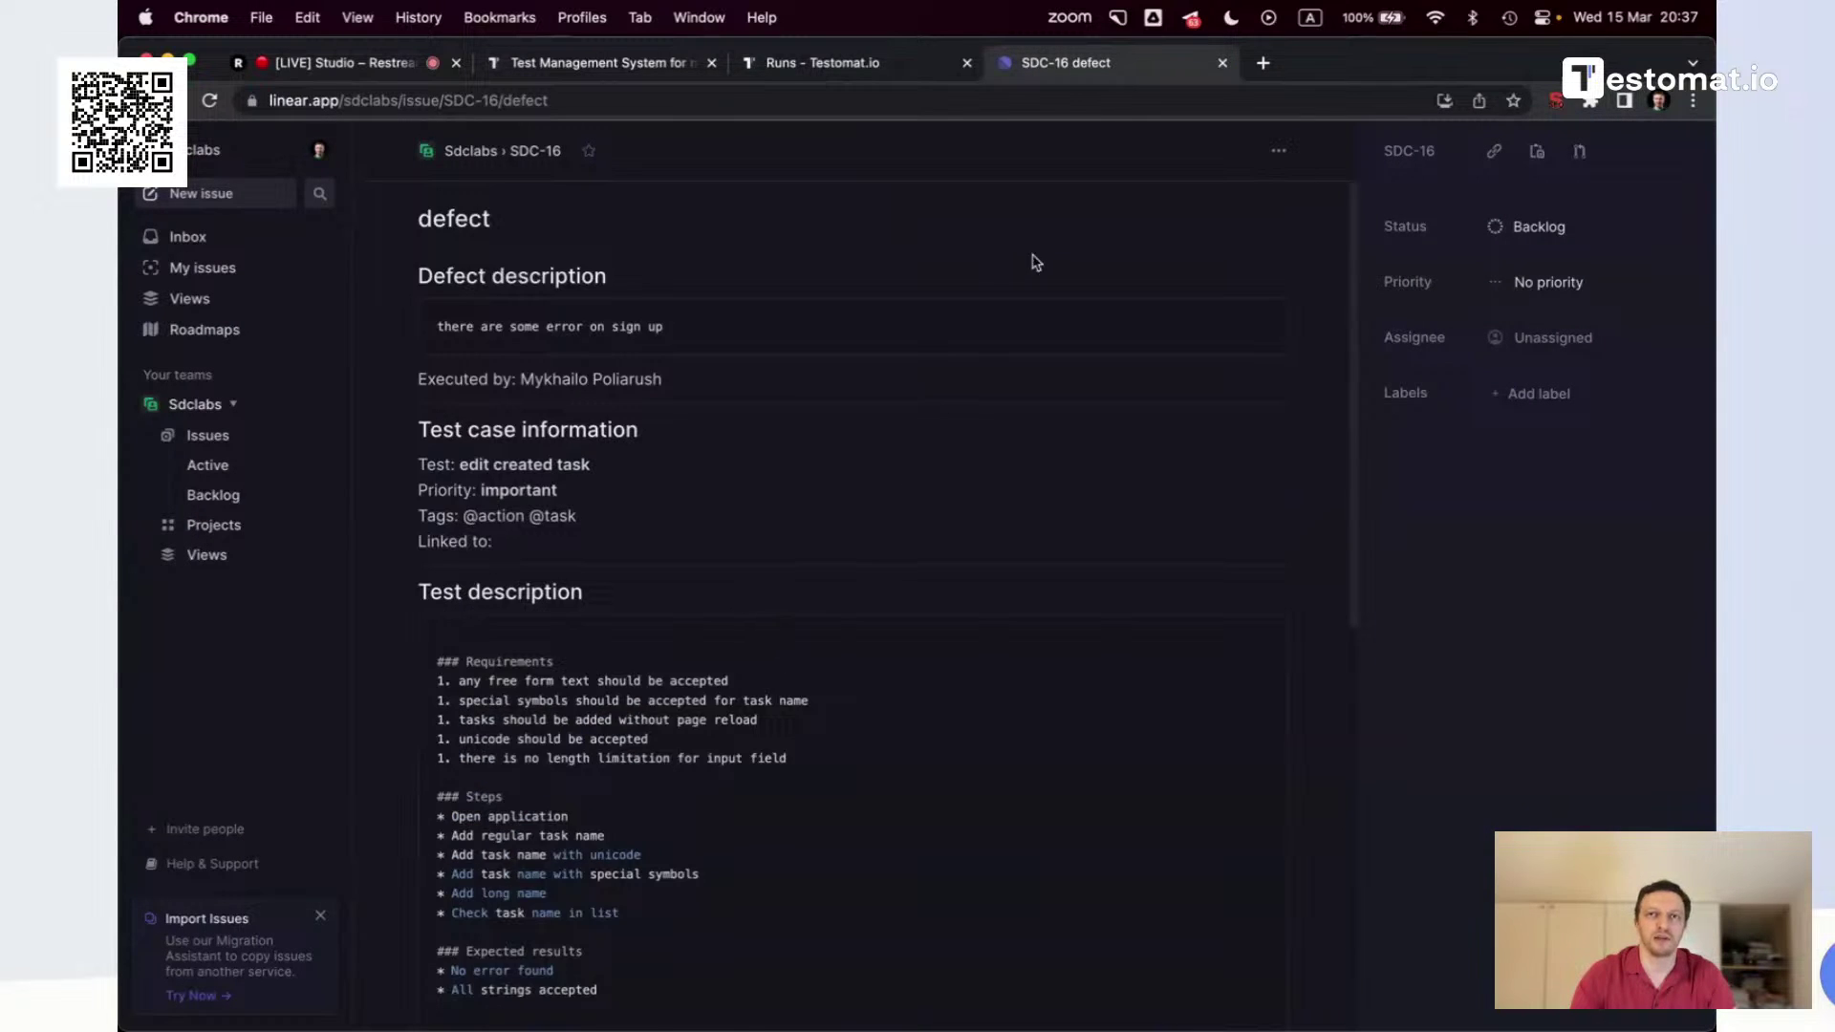
key(super+w)
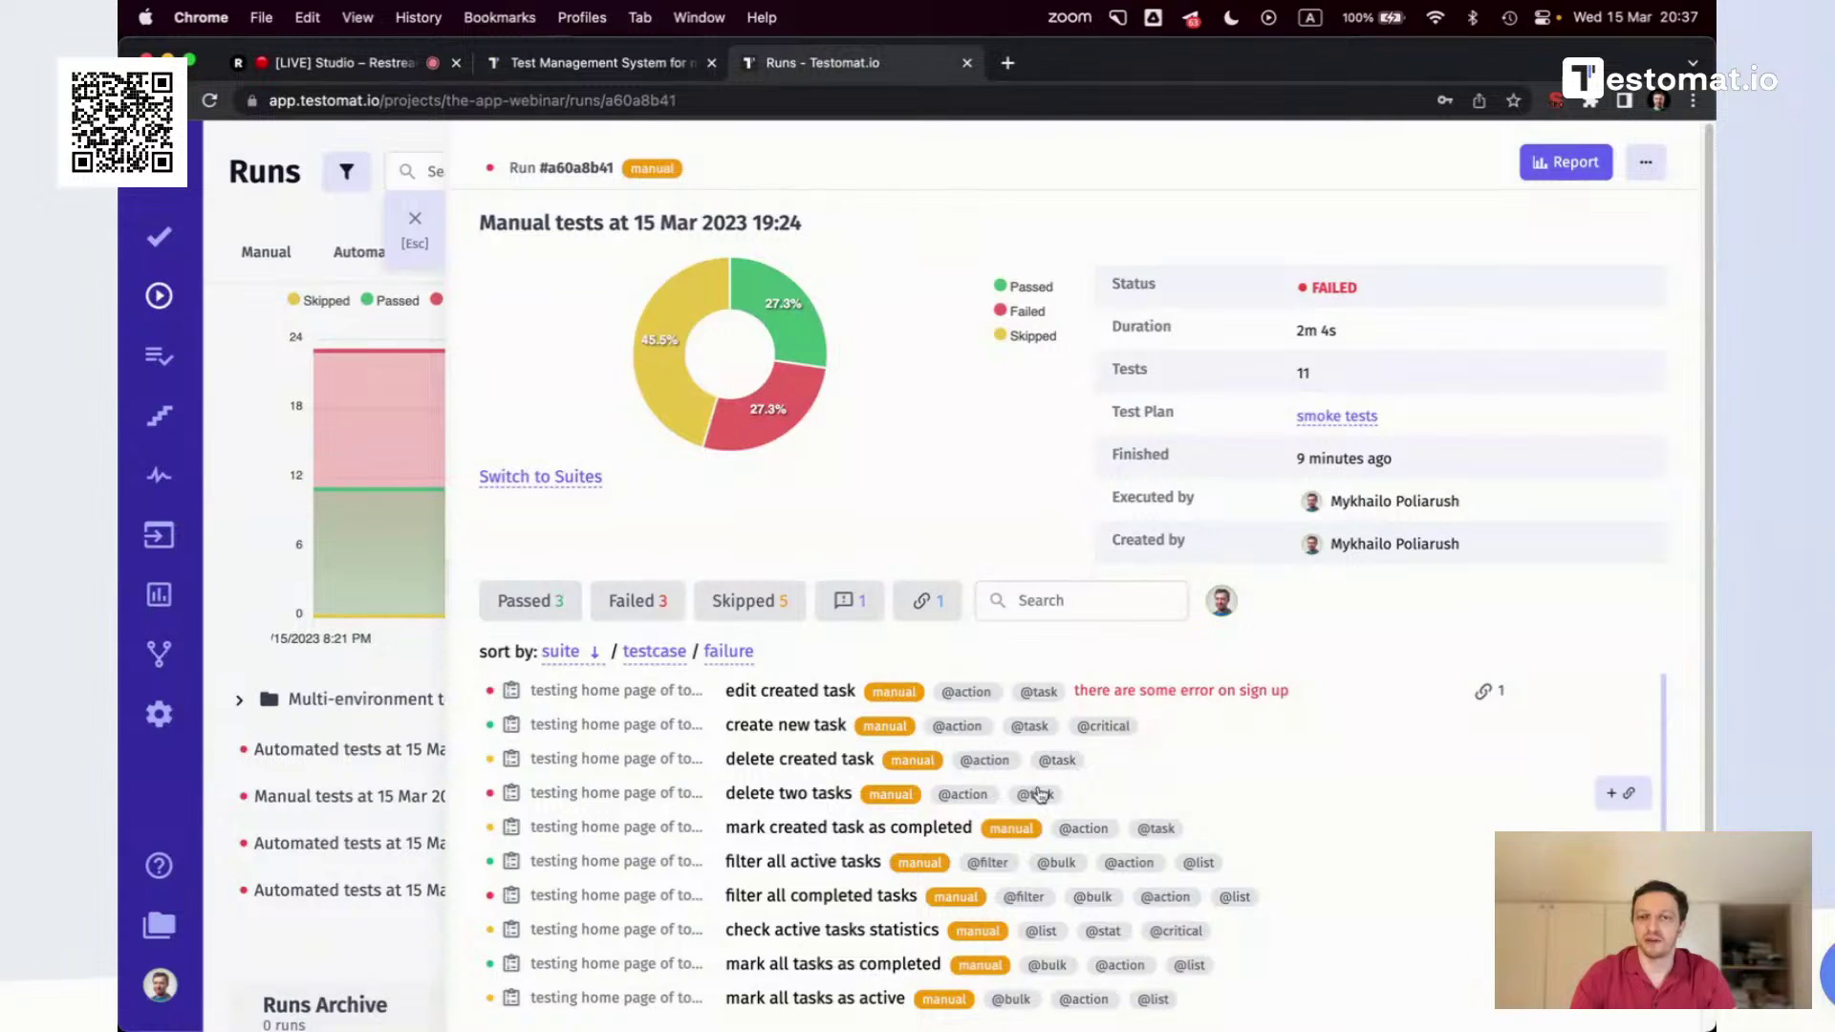
Show only the run's failed tests and open a new issue form for the "delete two tasks" test
click(636, 600)
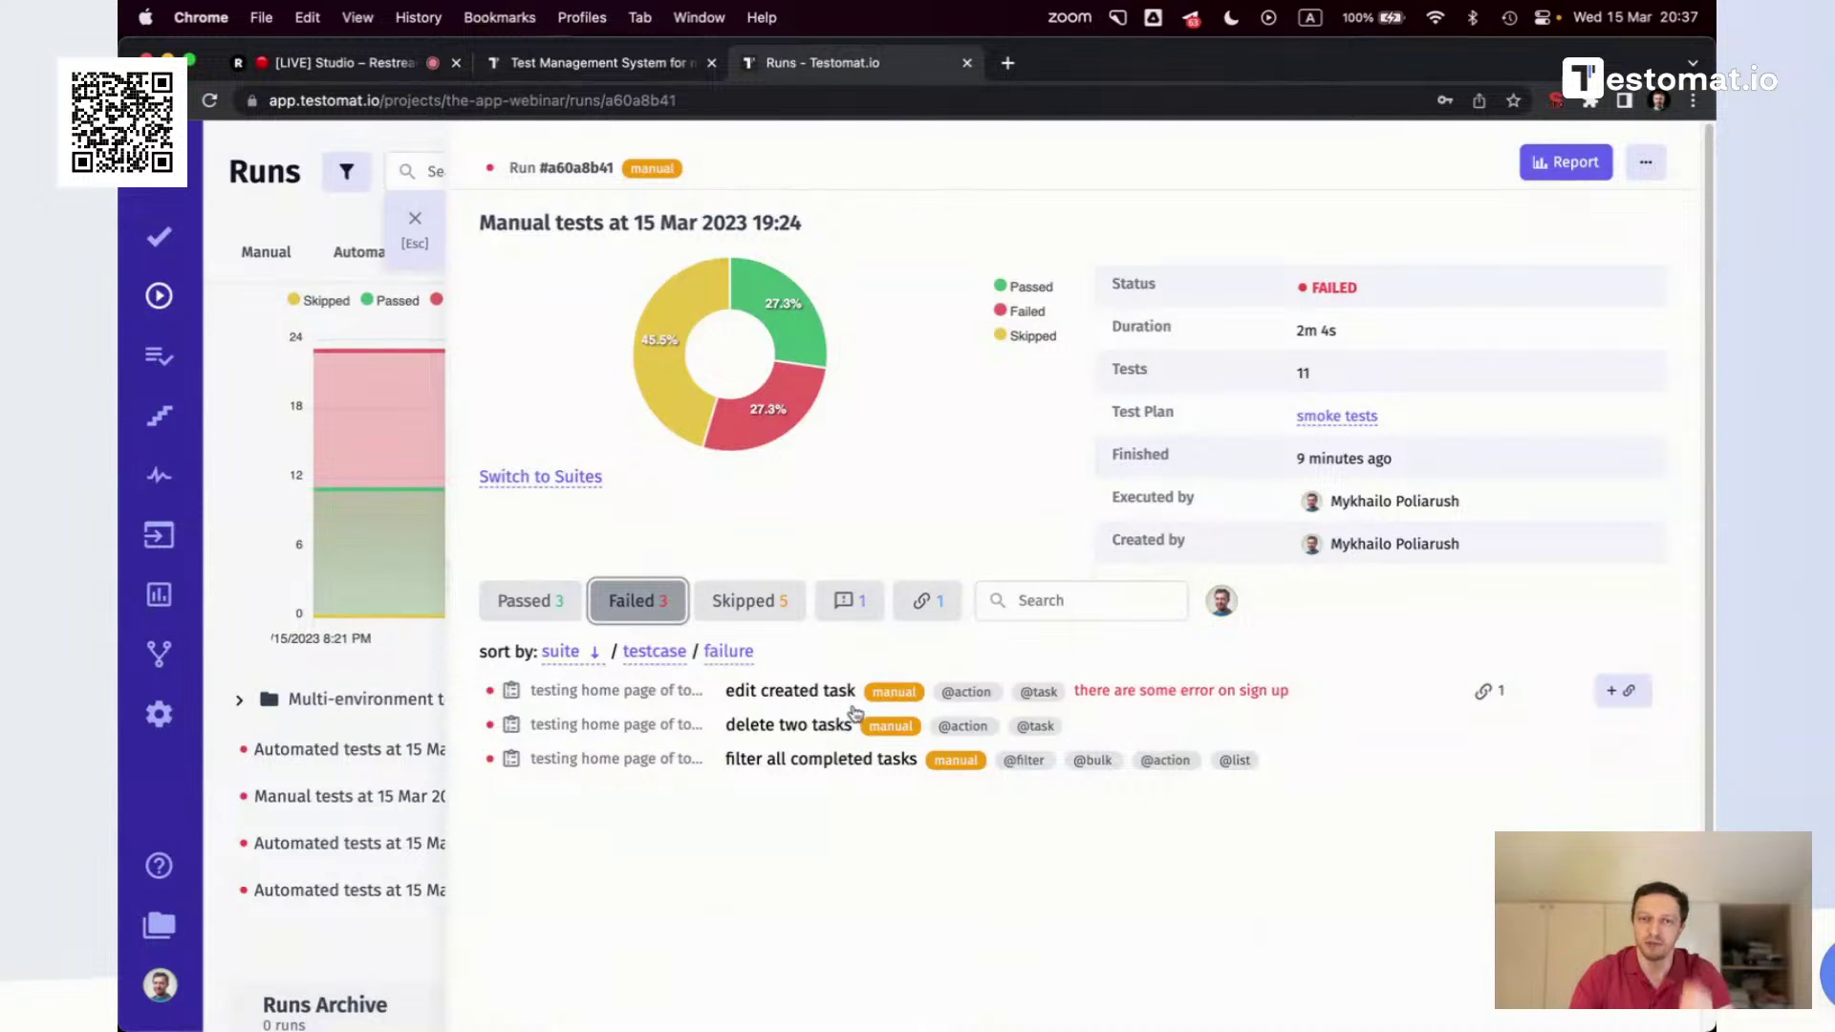
click(793, 727)
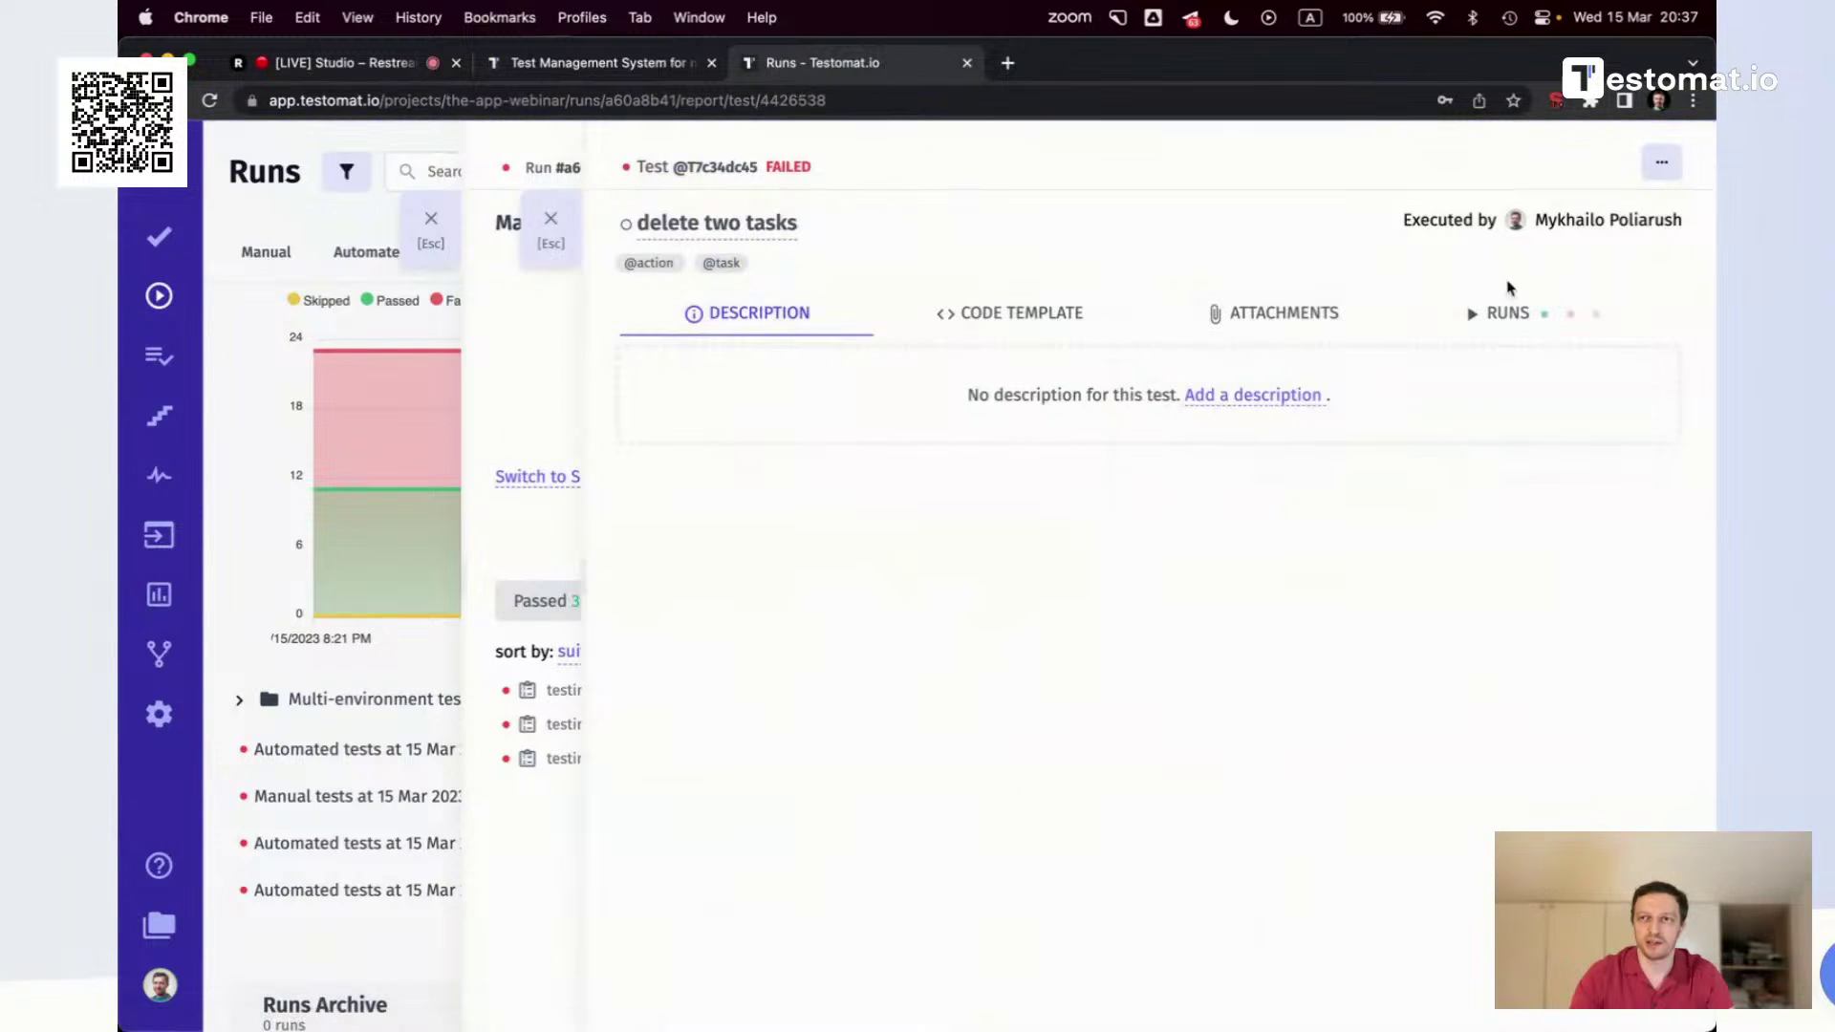
click(1662, 162)
click(1529, 217)
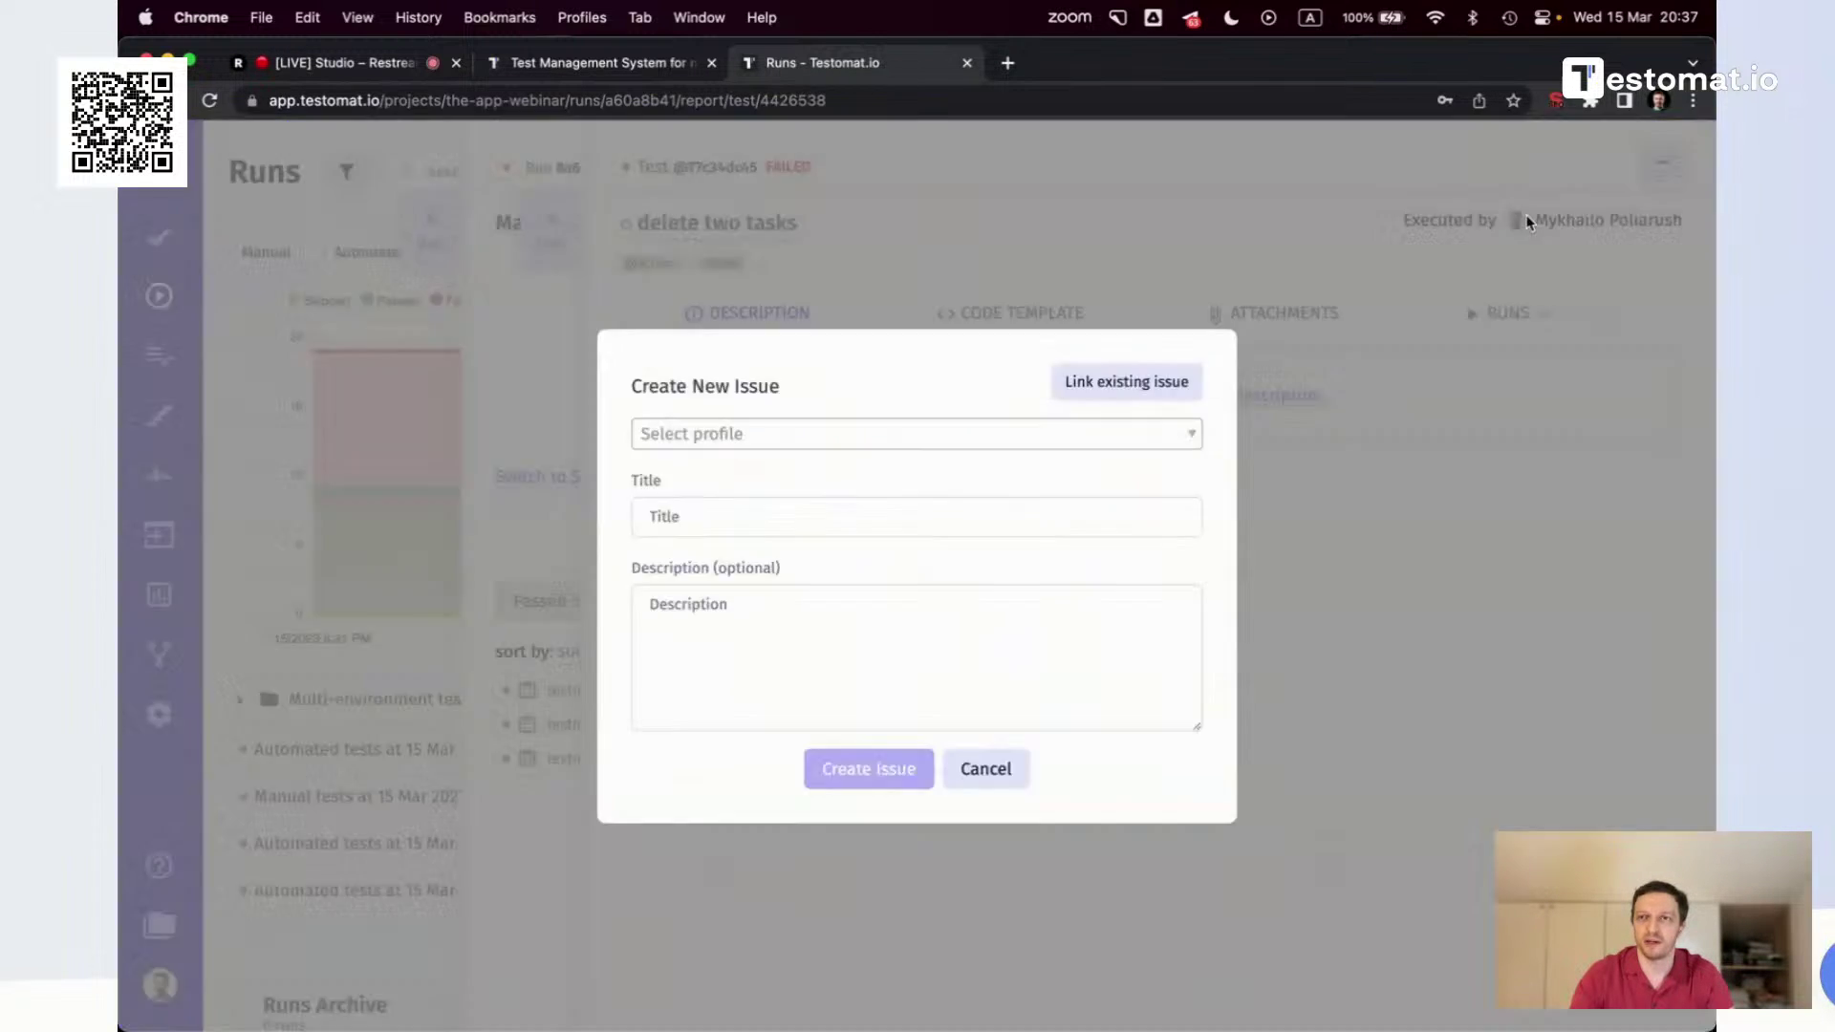
Create a Jira issue with the BDCP profile, type Task, title "defect" and description "defect" for the failed "delete two tasks" test
click(922, 435)
click(684, 492)
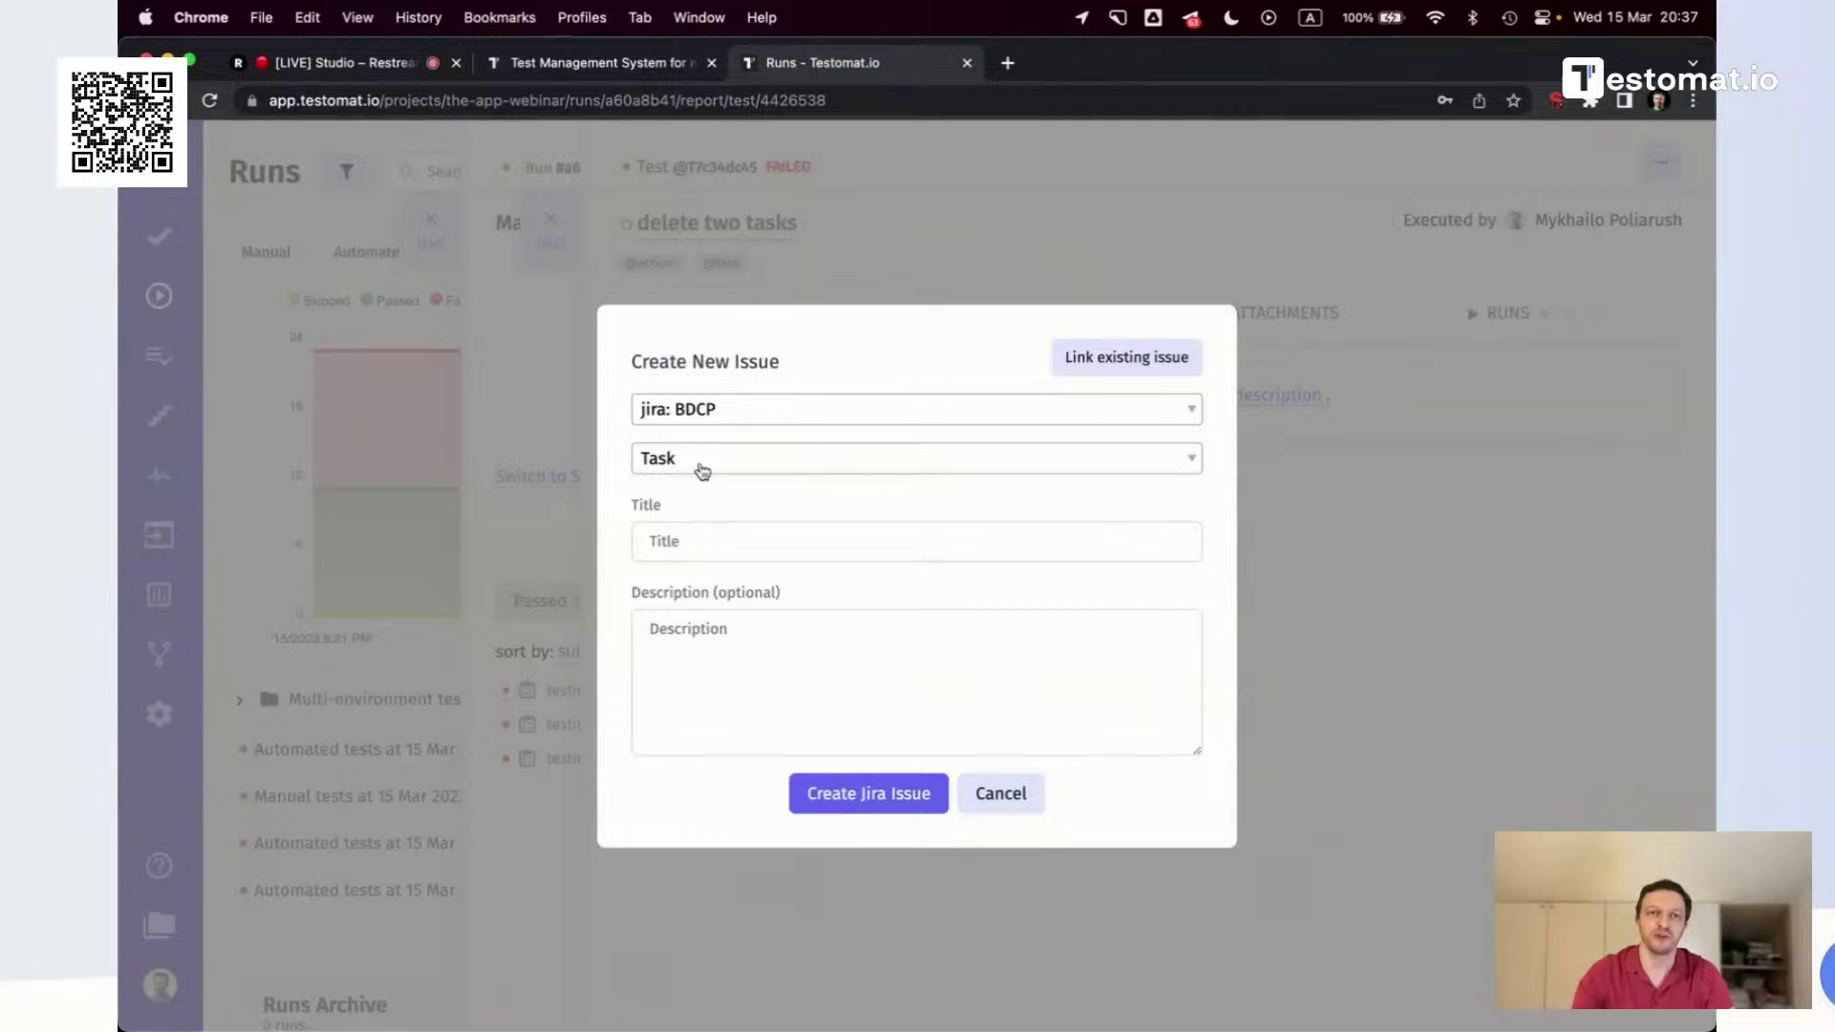
click(702, 471)
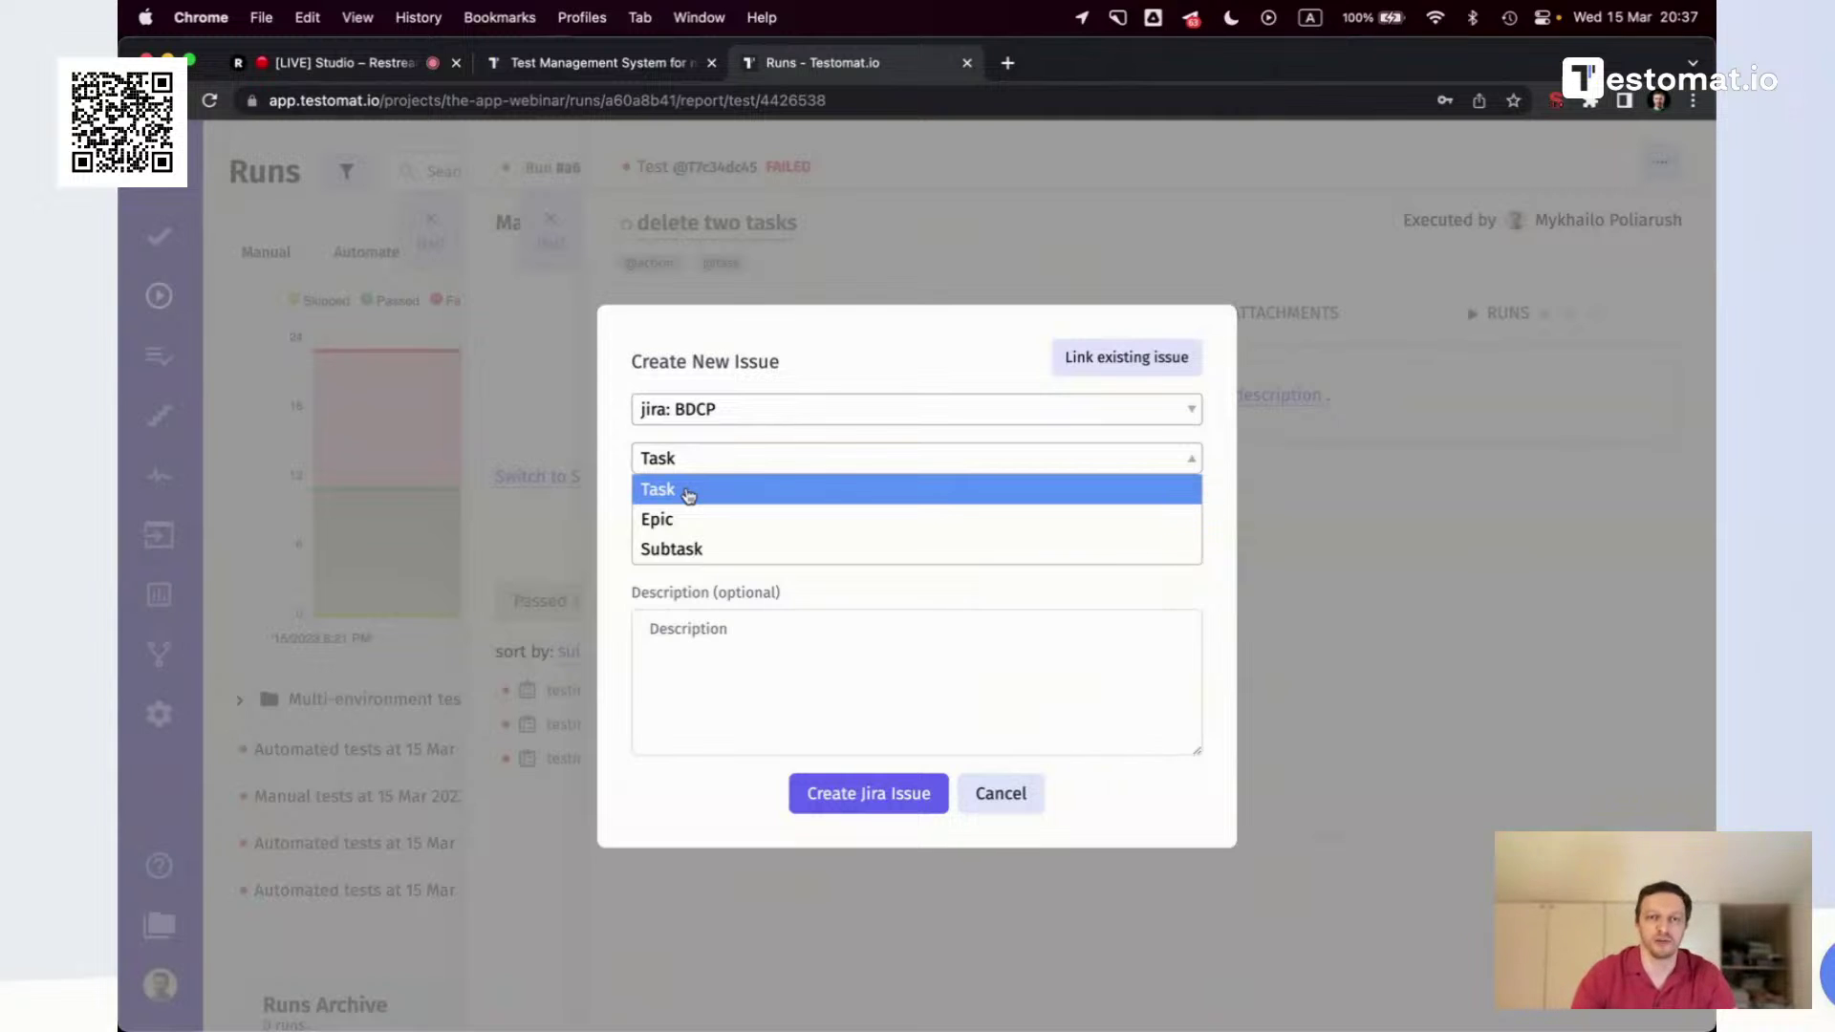
click(689, 492)
click(662, 554)
text(defe)
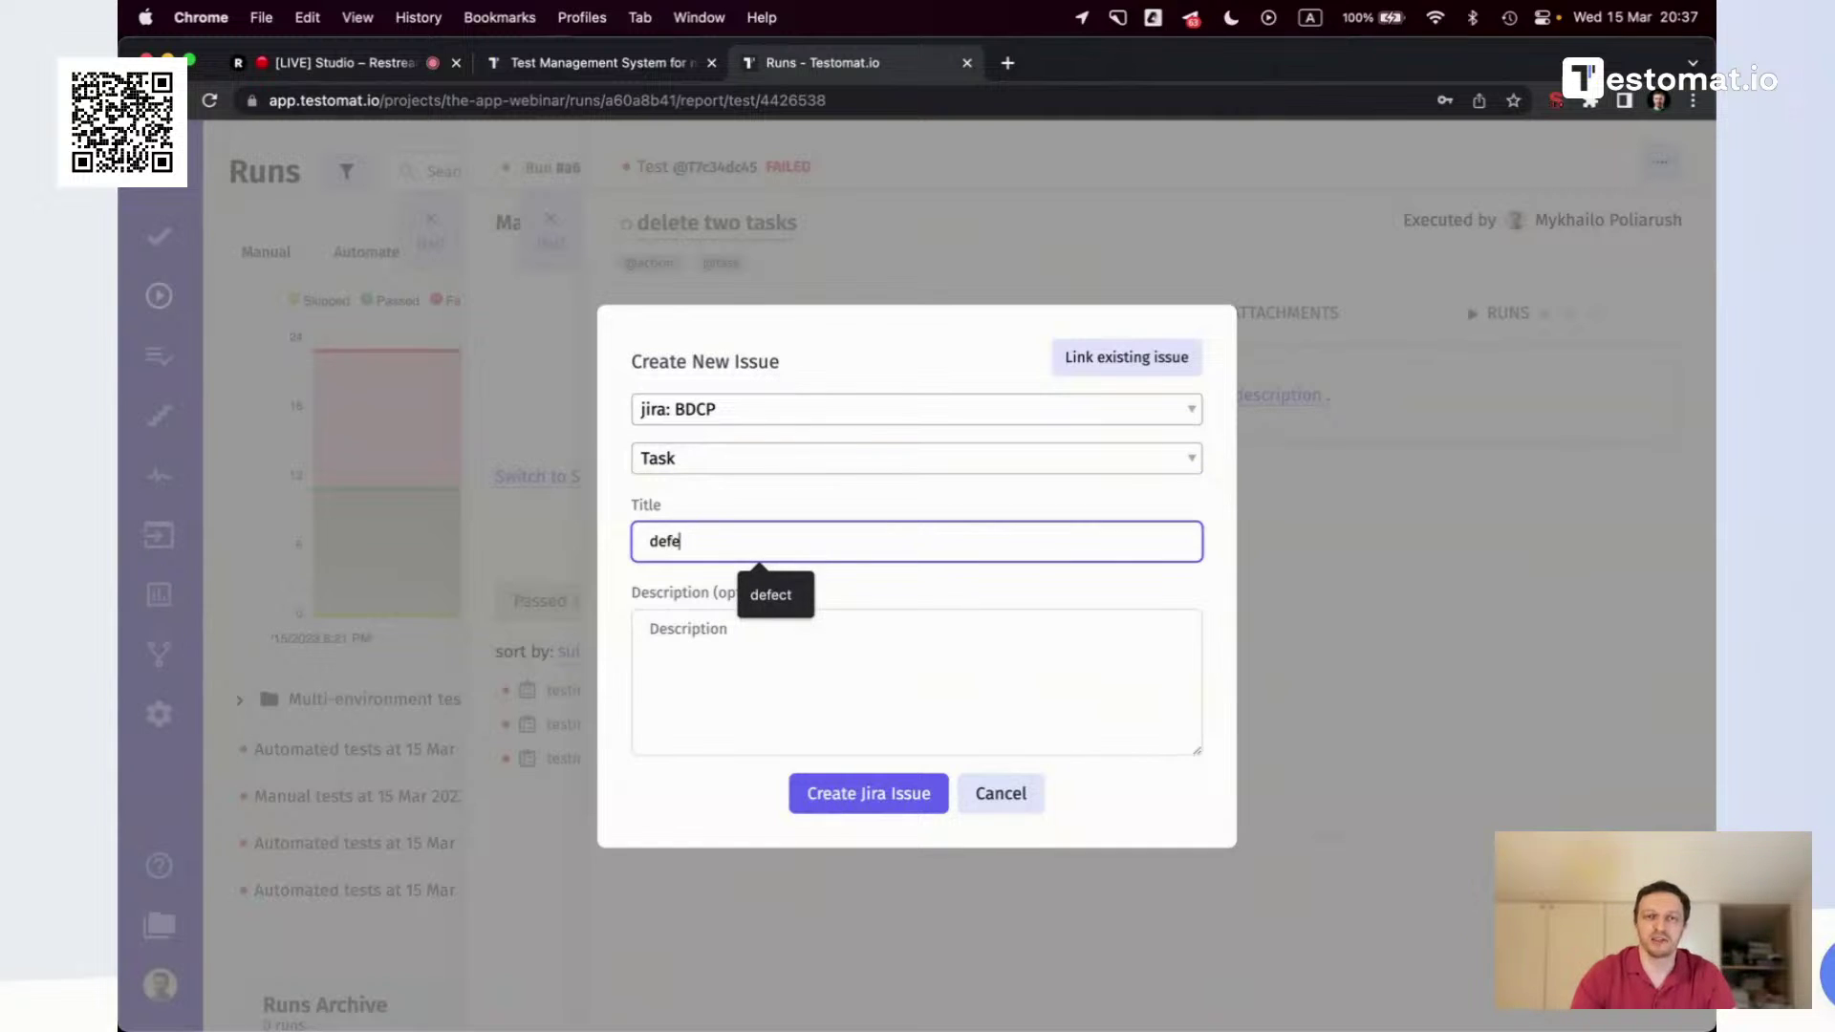
text(ct)
key(Tab)
text(defect)
click(841, 791)
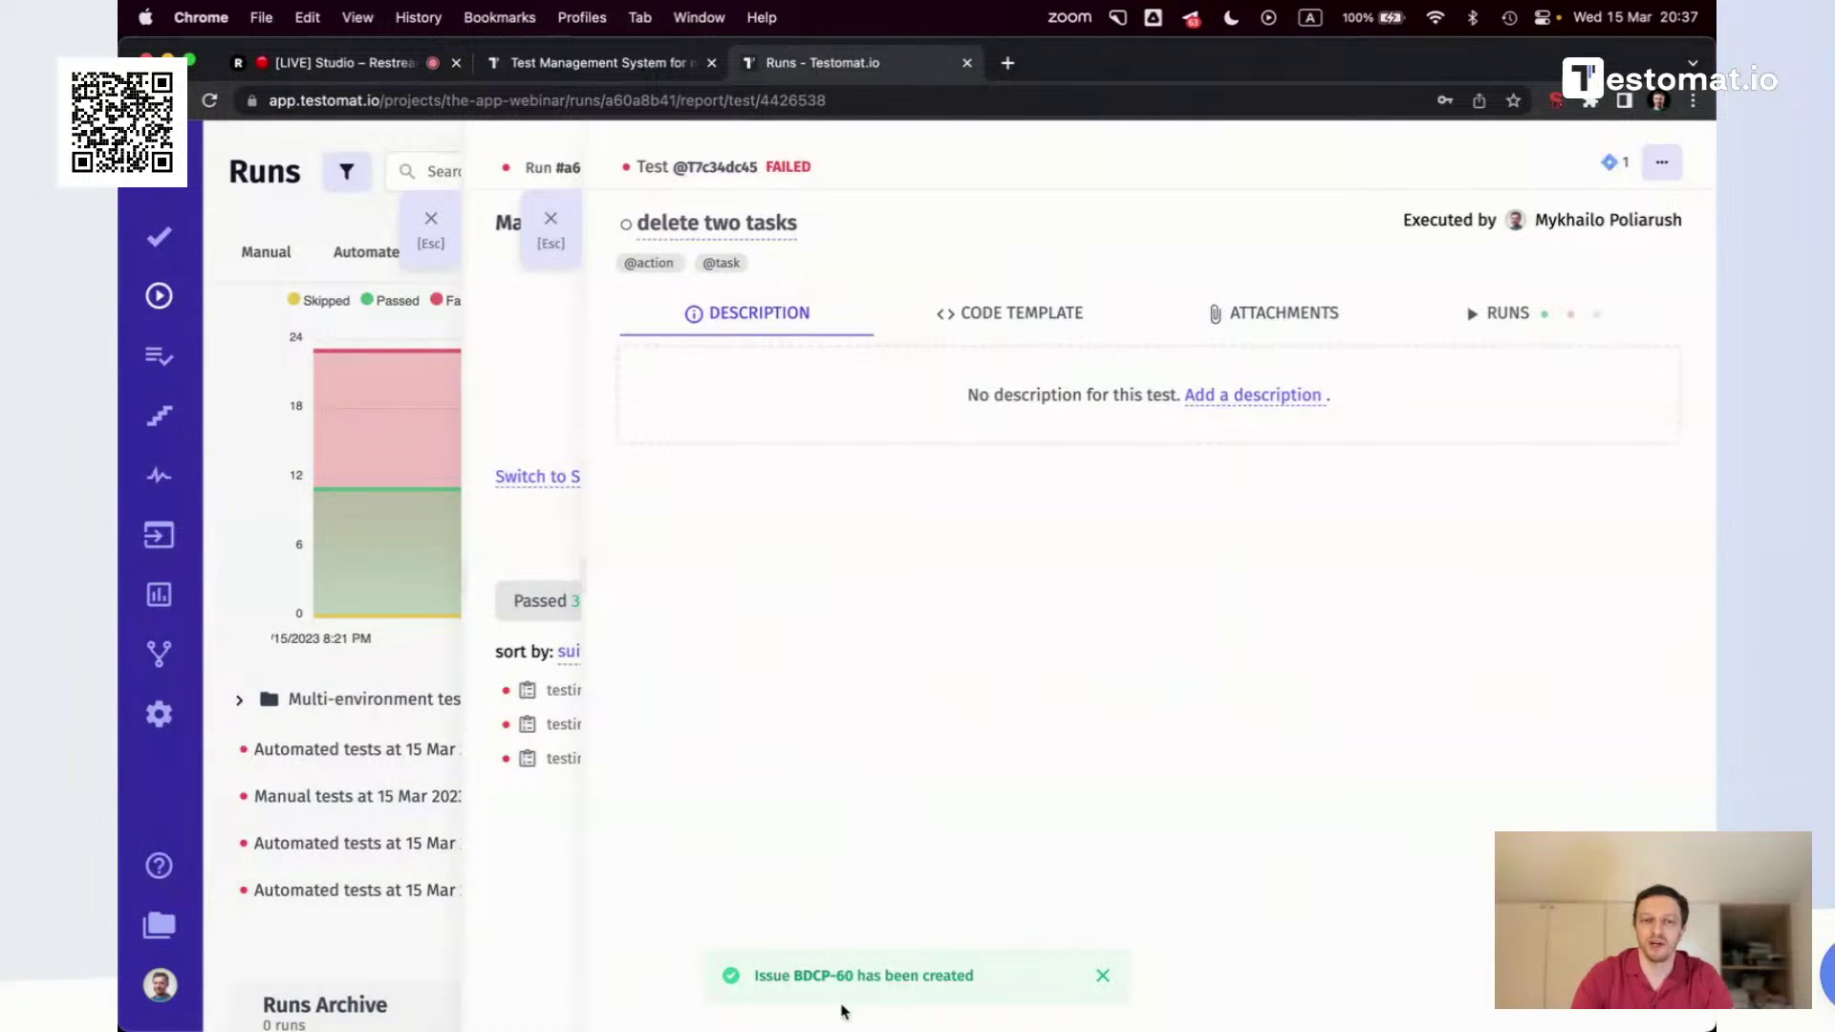
Open the new defect issue in Jira from the test, examine its description and return to Testomat.io
drag(841, 974, 794, 975)
click(1615, 167)
super+click(1644, 185)
click(1150, 67)
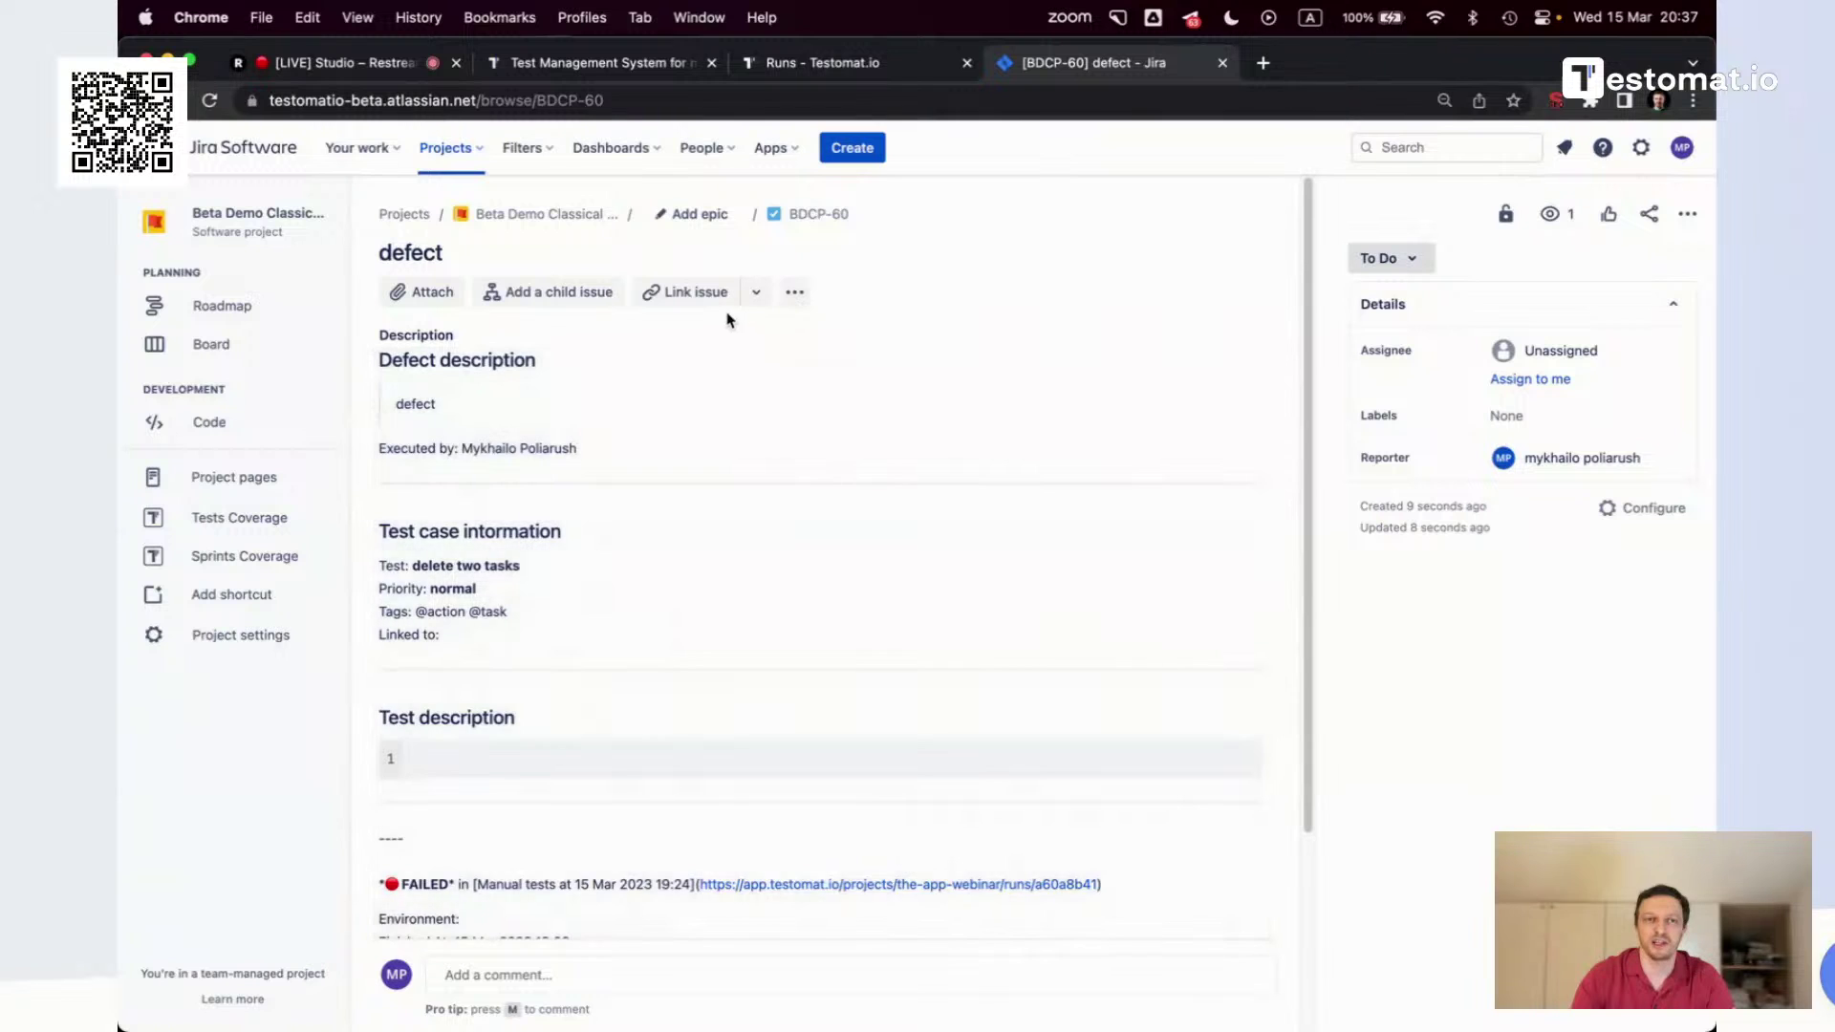
click(860, 63)
Leave the manual run and open the "create new task" test in the "testing home page of todo mvc" suite
click(562, 229)
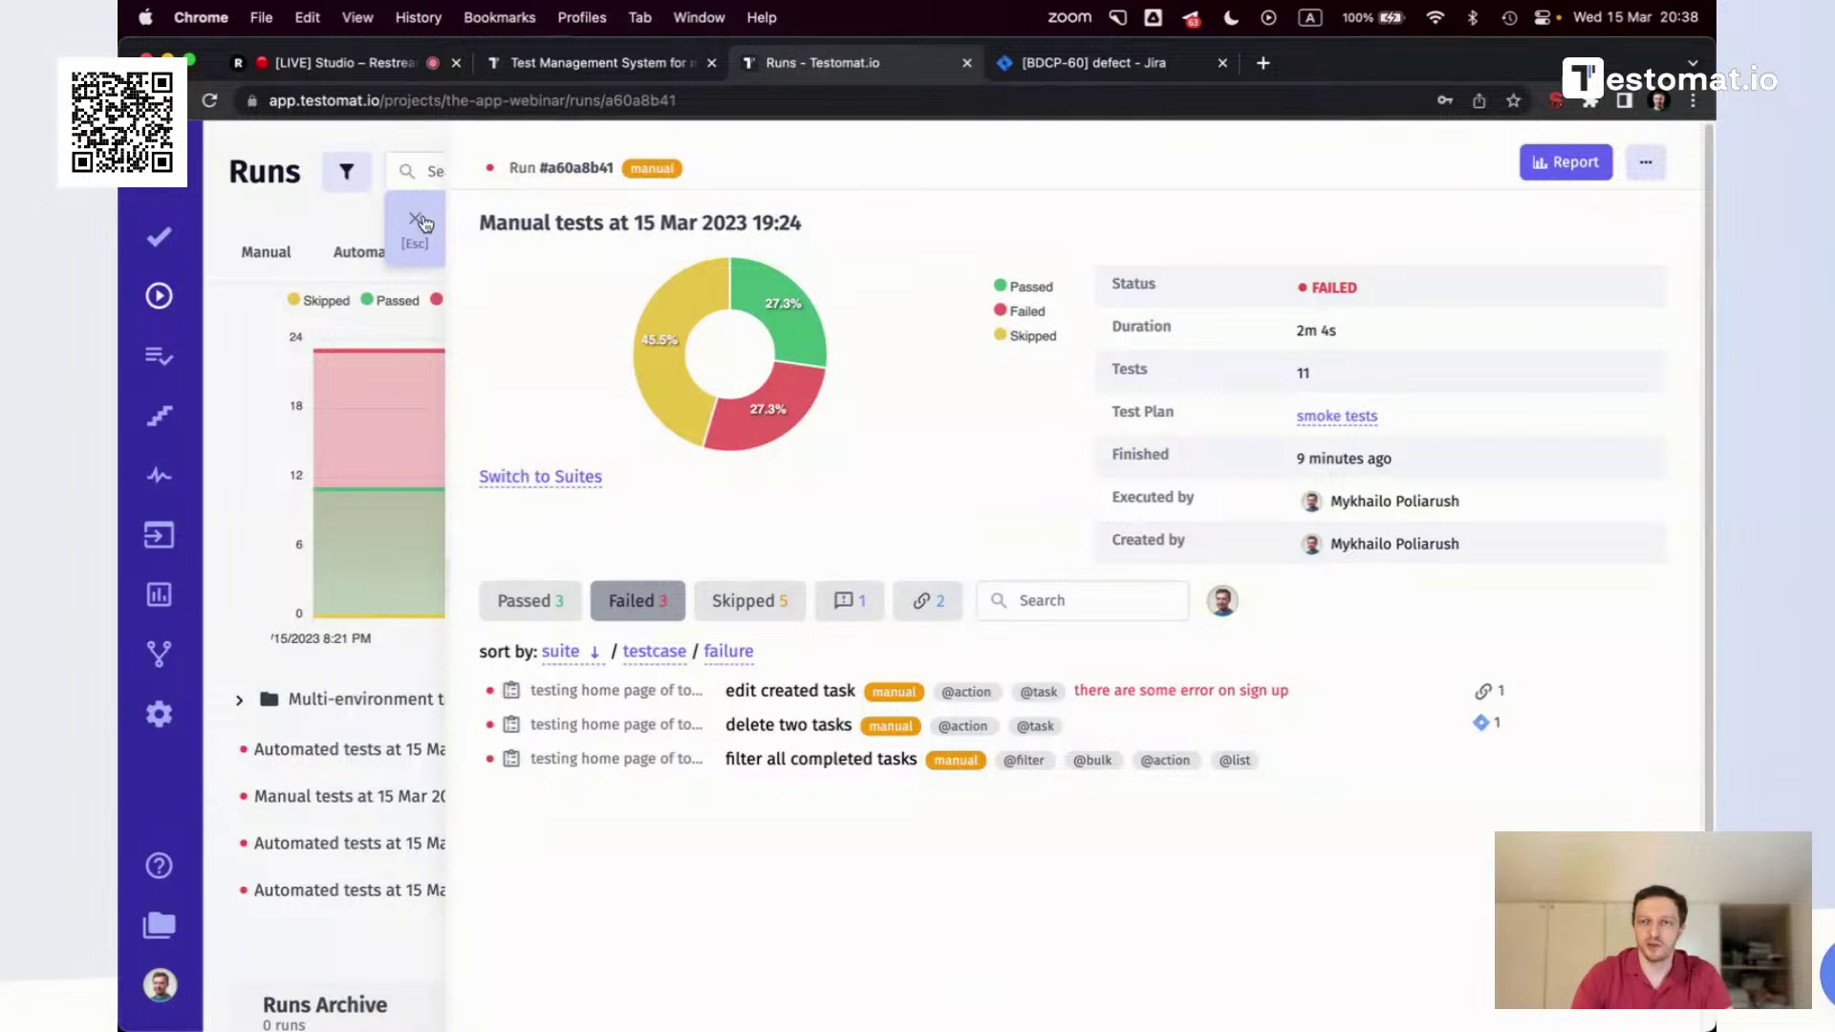
click(417, 222)
mouse_move(403, 407)
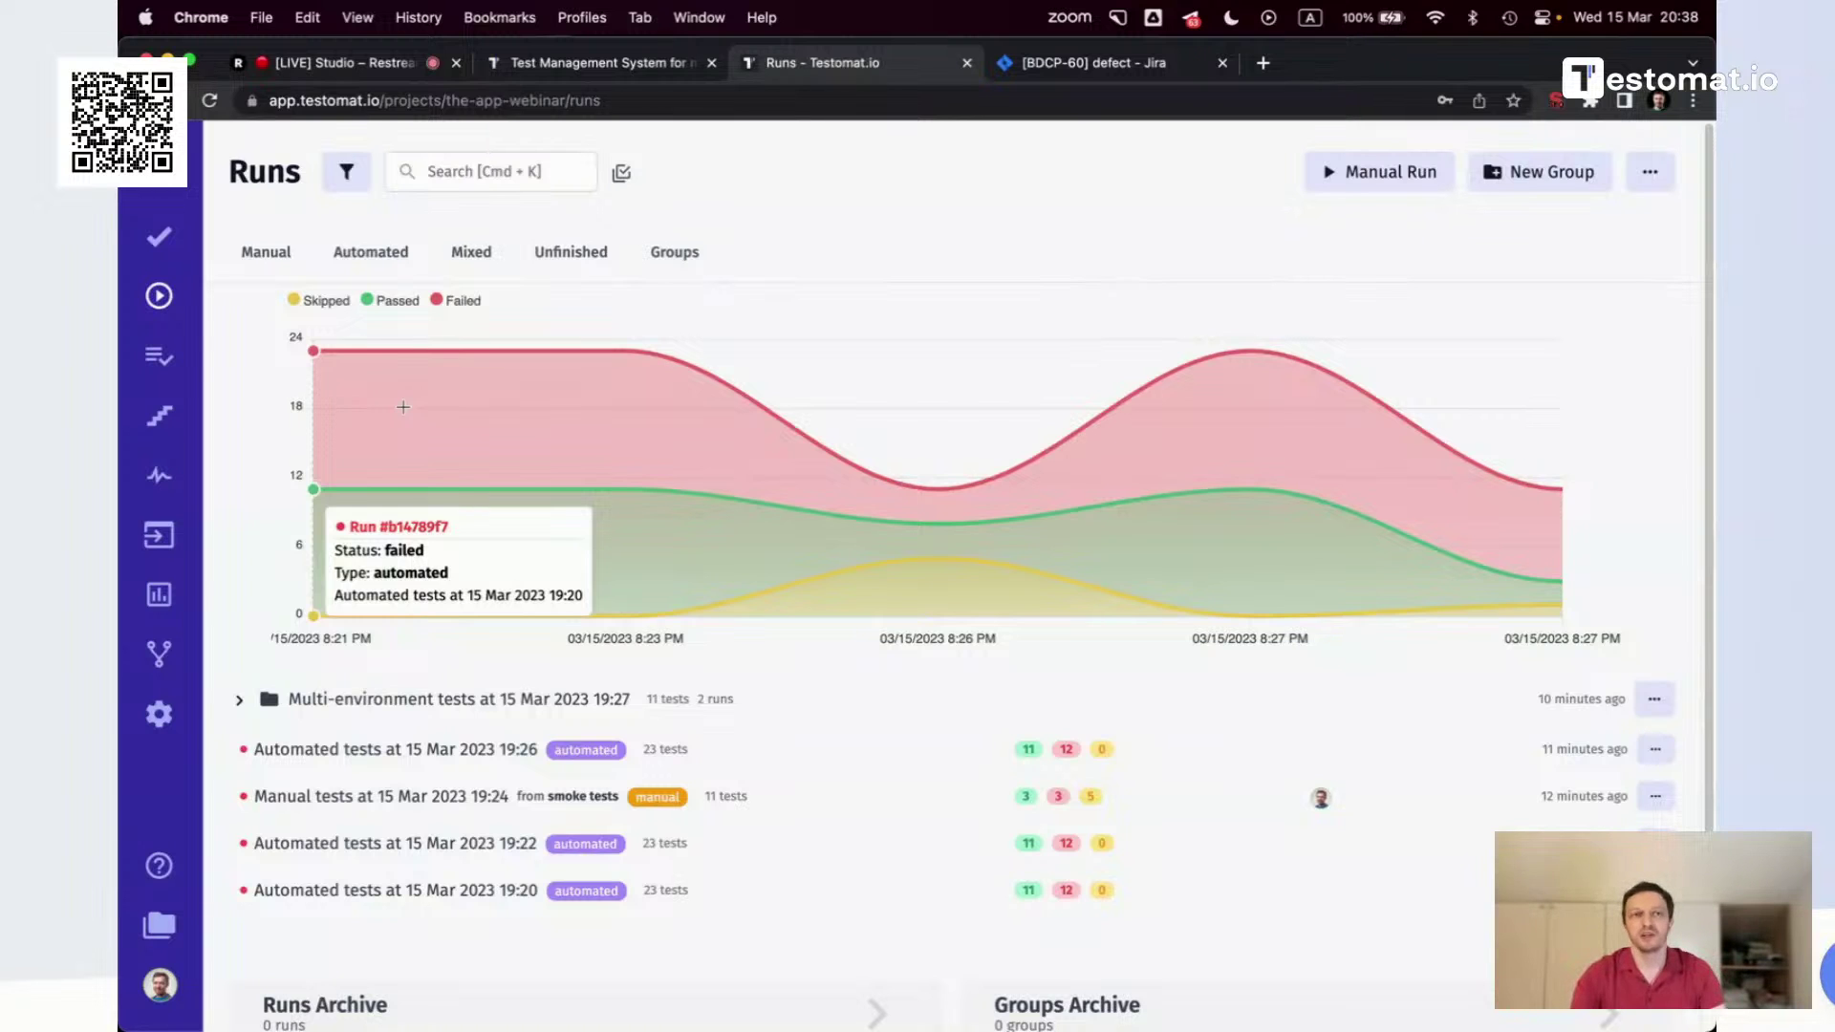
click(161, 241)
click(235, 365)
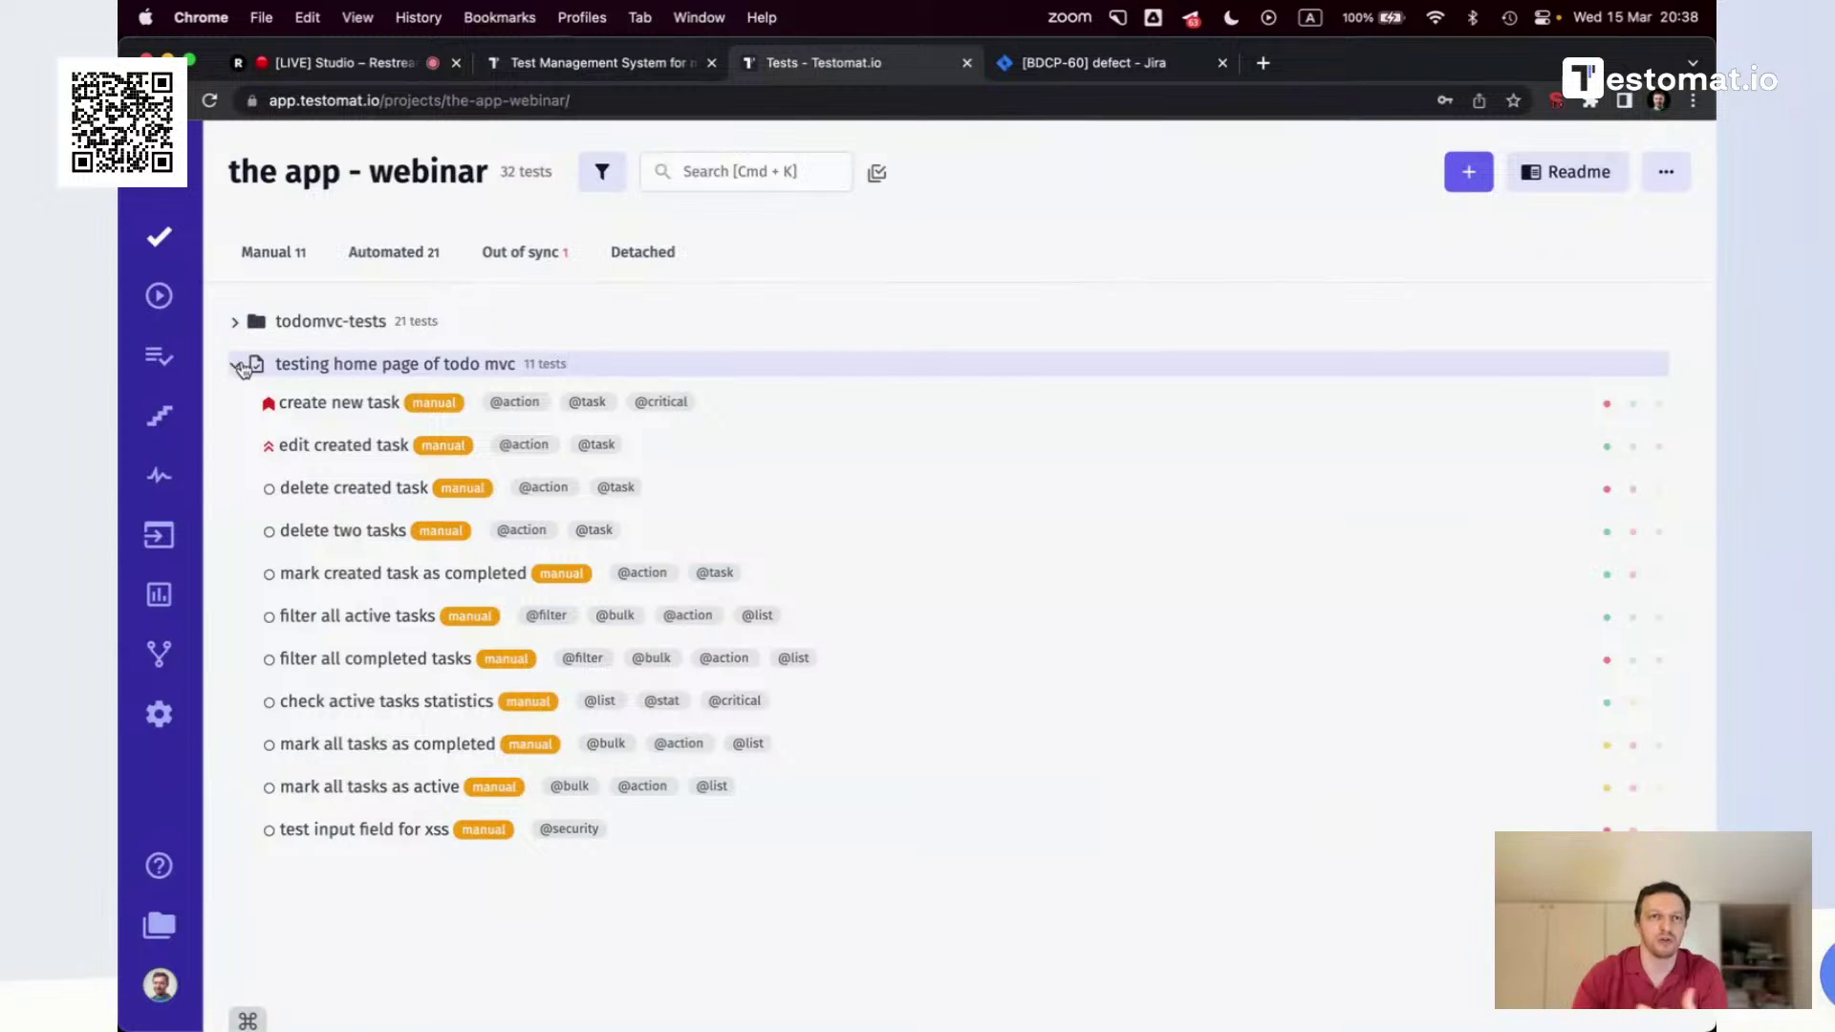
click(358, 406)
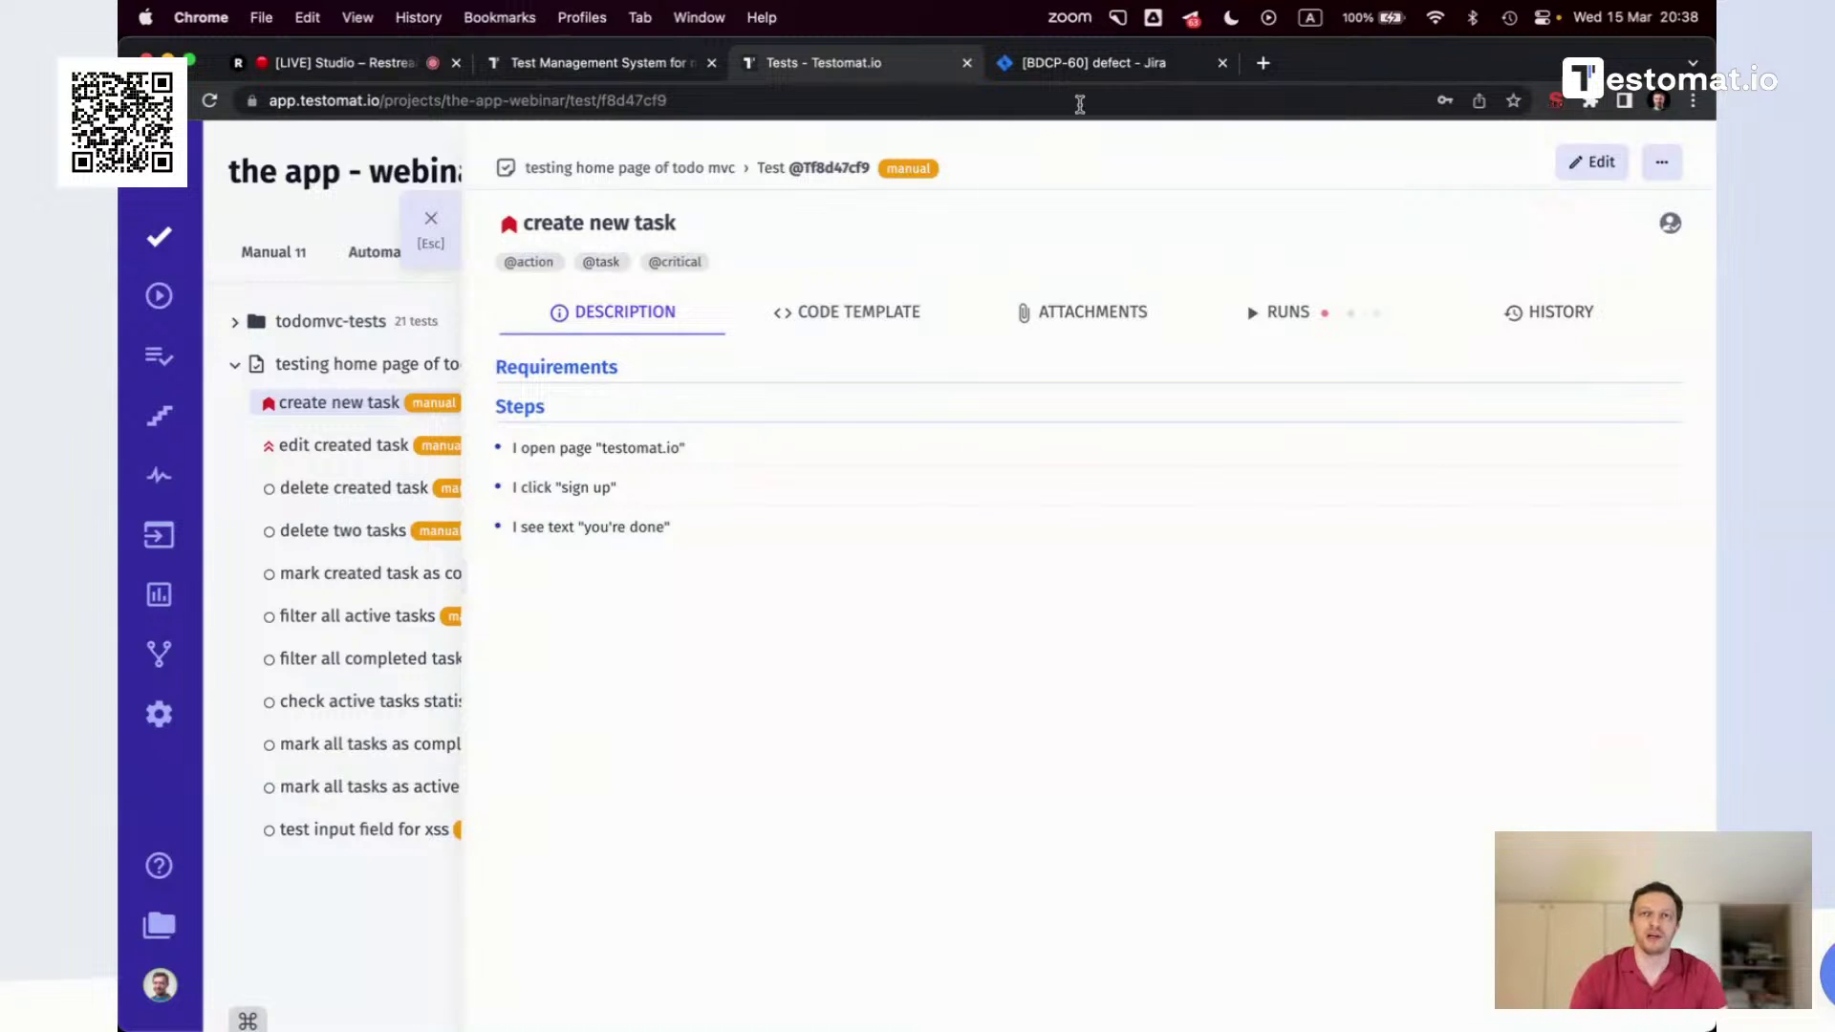
Switch to Jira and open issue BDCP-2 in place of the defect issue
click(1094, 65)
click(636, 103)
click(653, 100)
key(BackSpace)
key(BackSpace)
text(2)
key(Return)
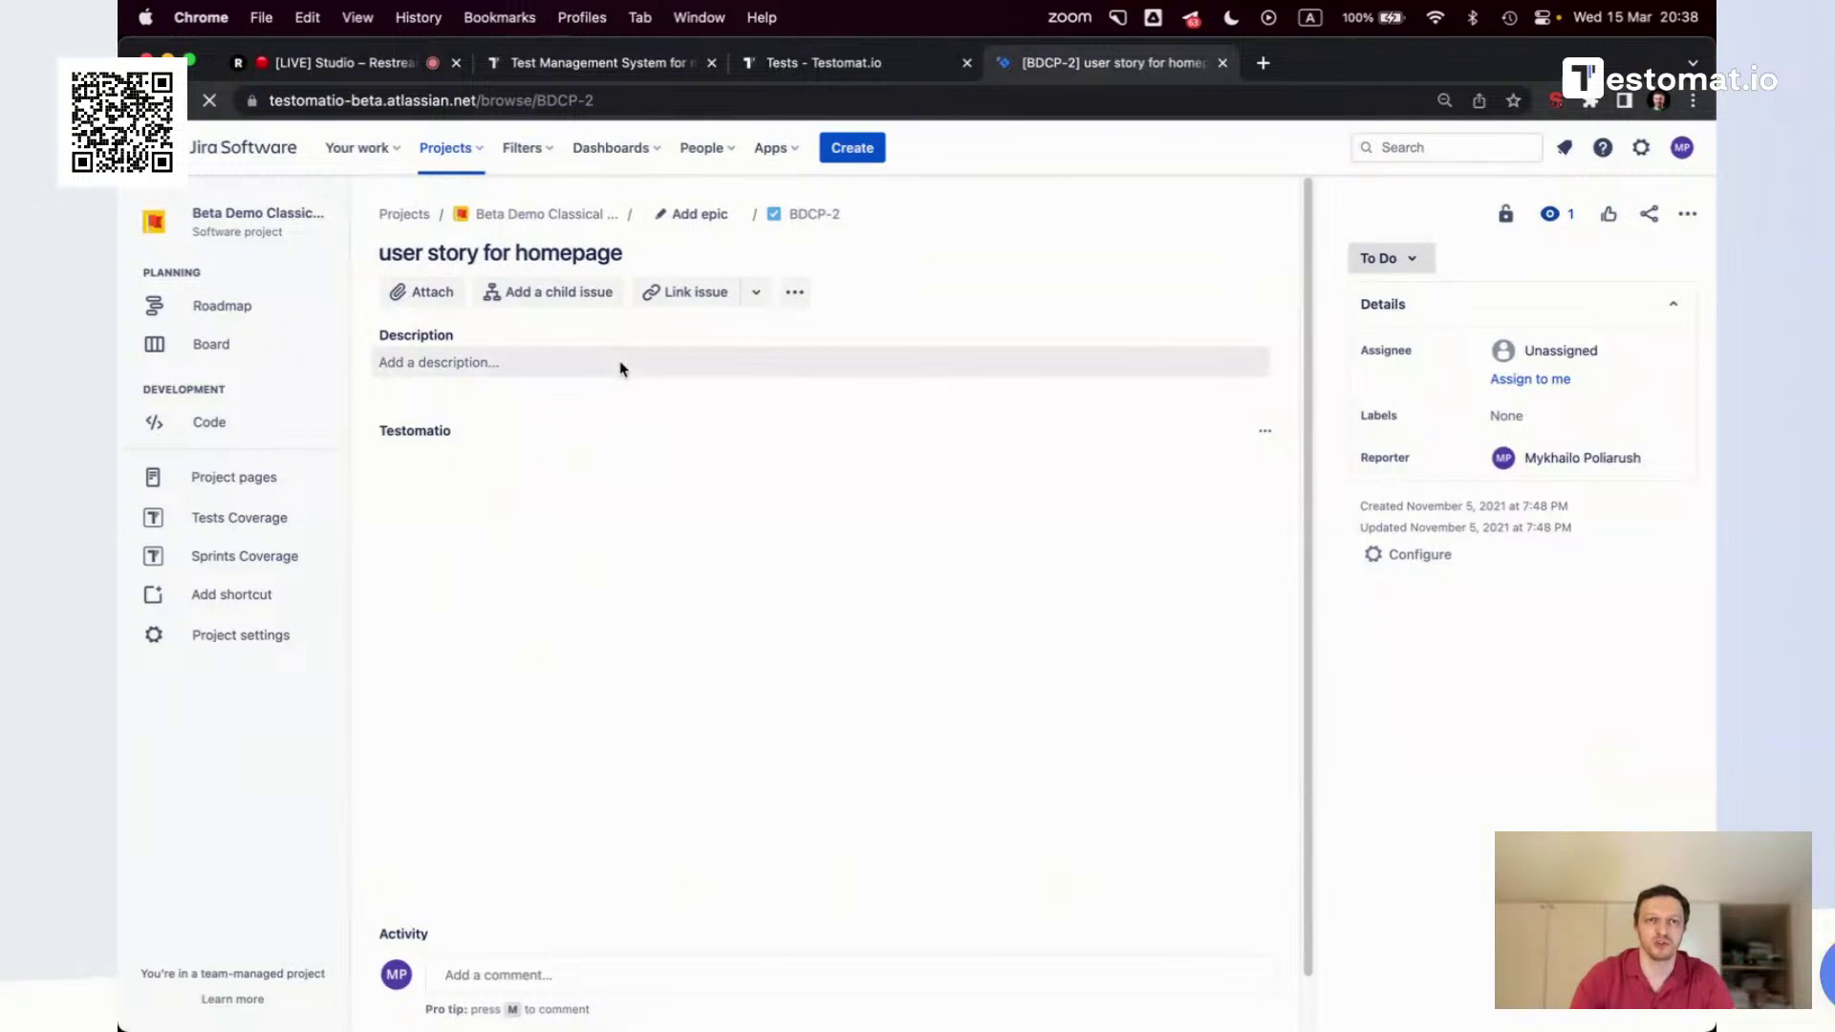
Start editing the BDCP-2 description, switch to Sublime Text and look through the classical notes for a user story
click(611, 371)
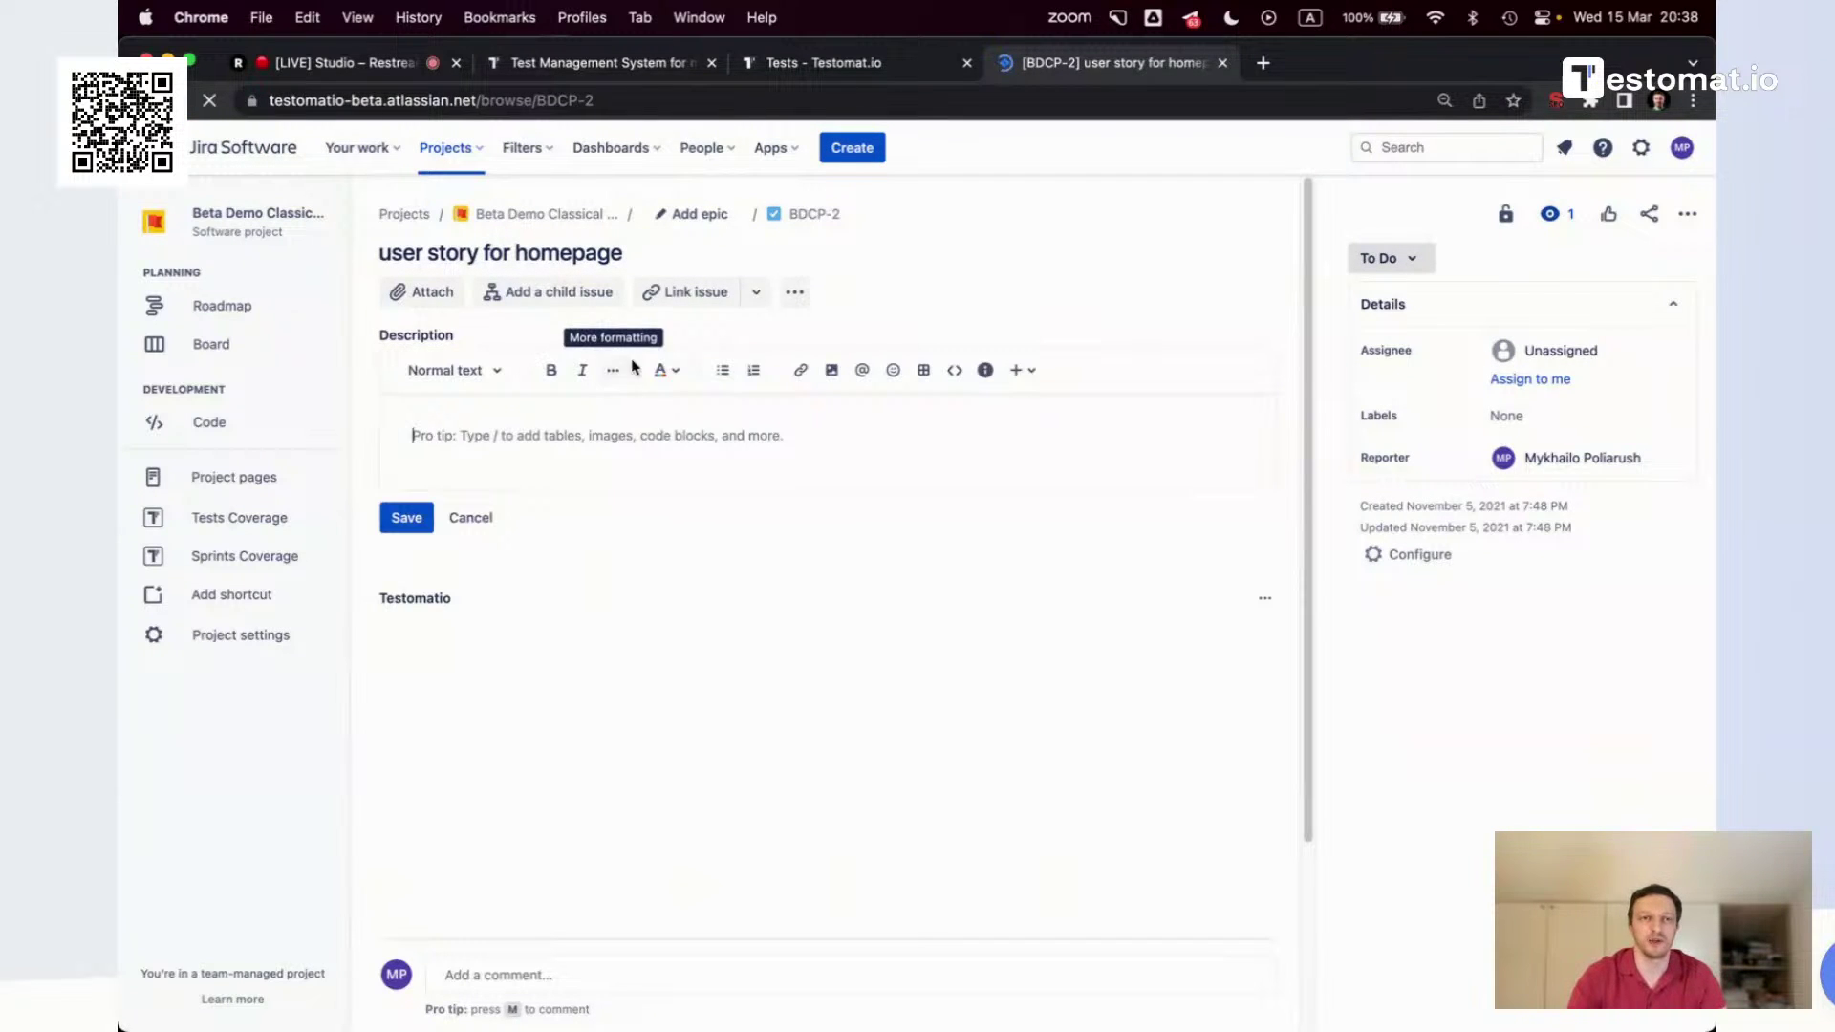
key(super+Tab)
click(574, 911)
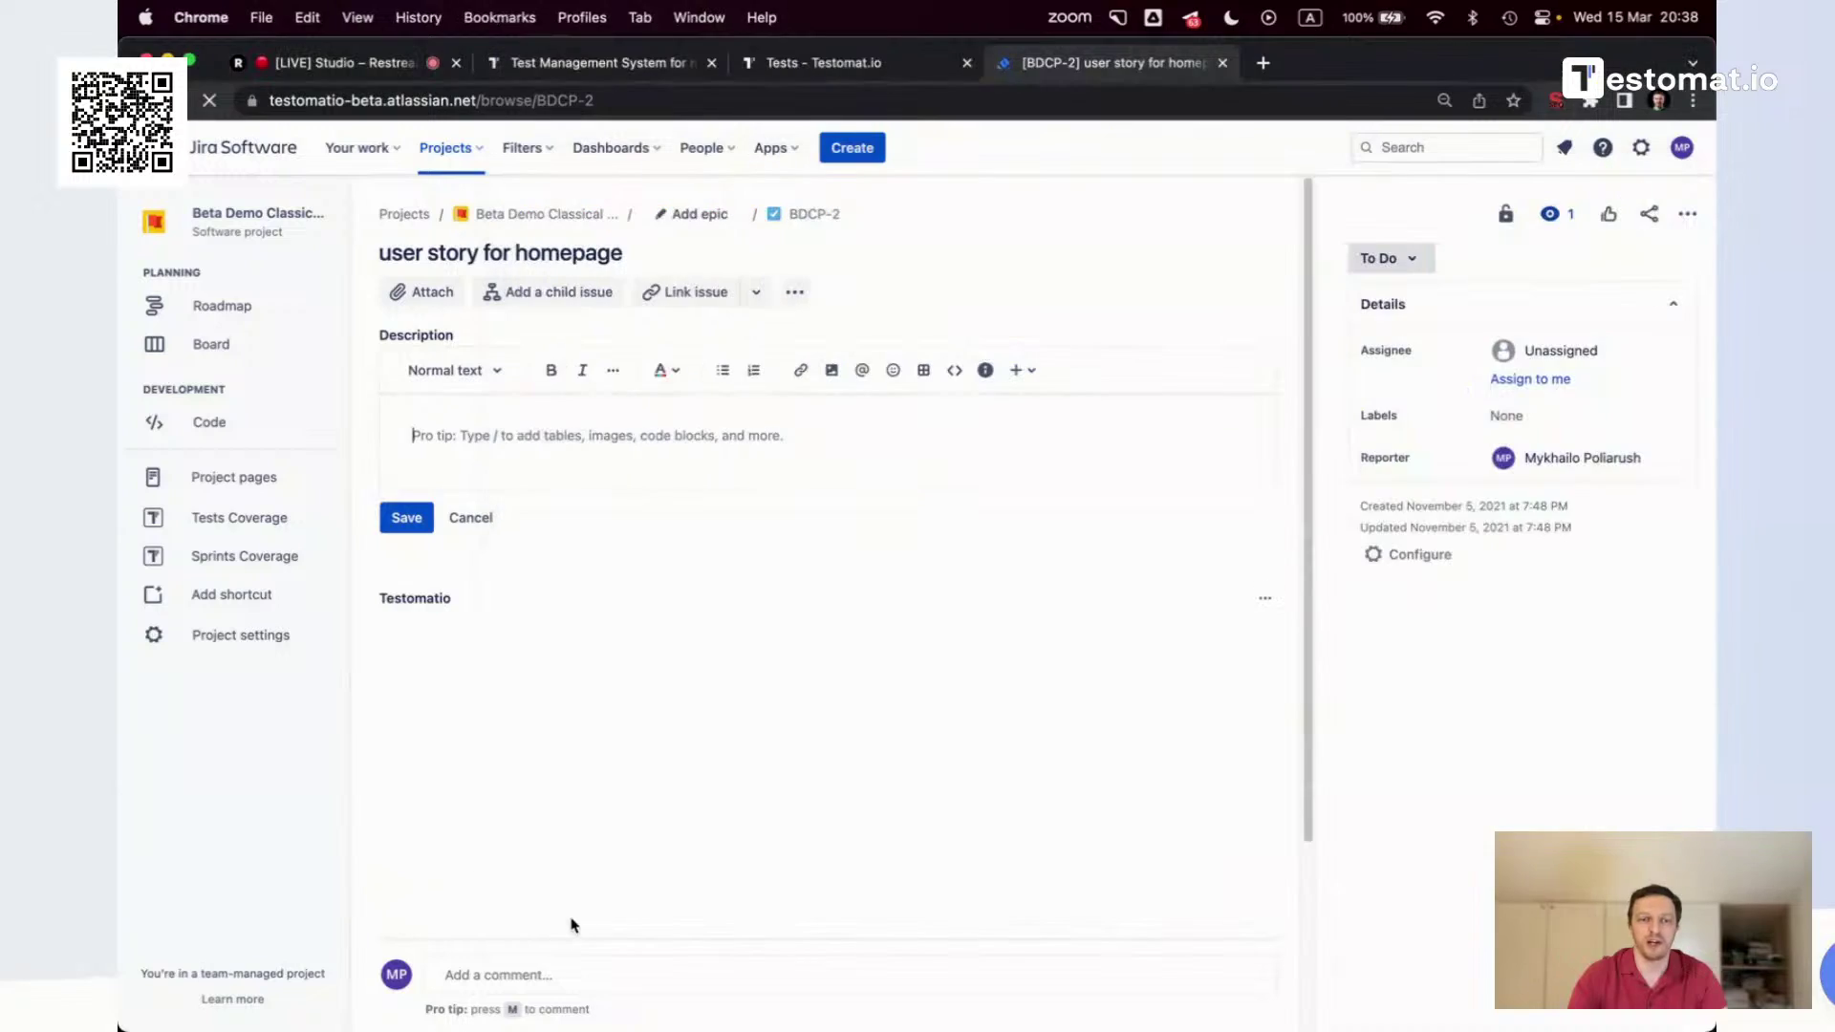
key(super+Tab)
click(427, 527)
click(492, 380)
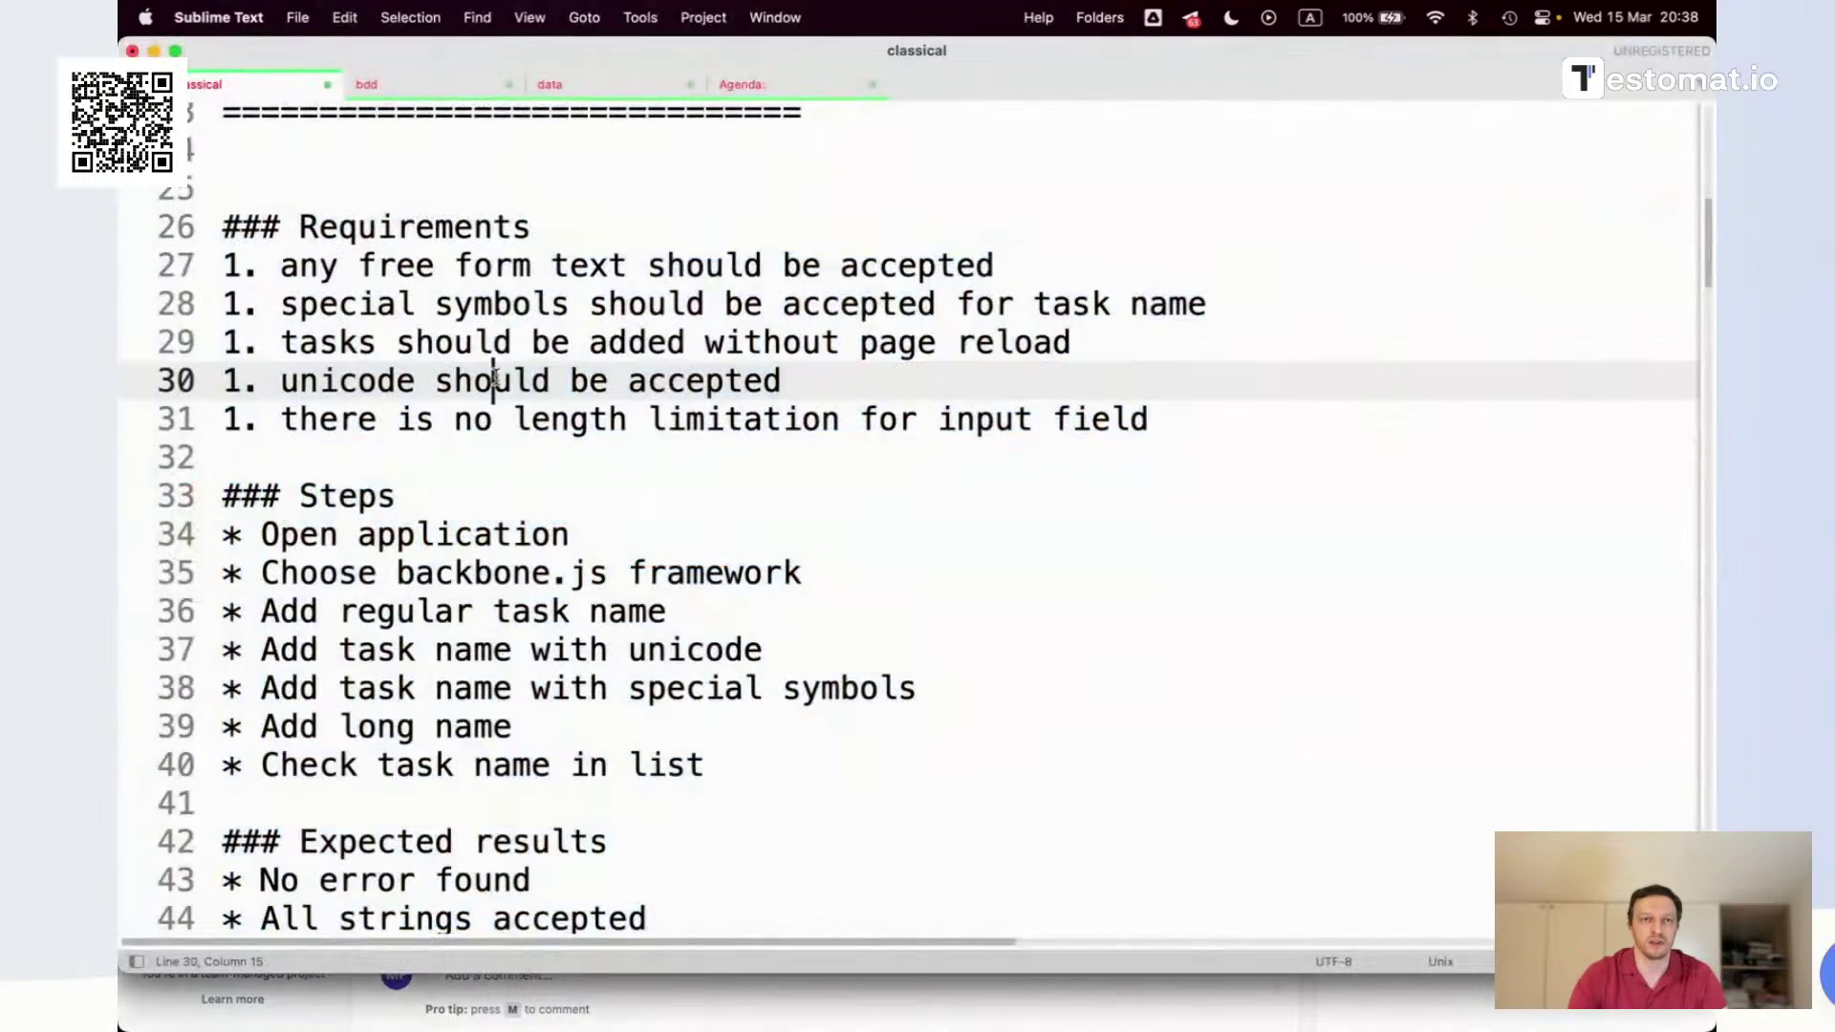
scroll(500, 364, up, 10)
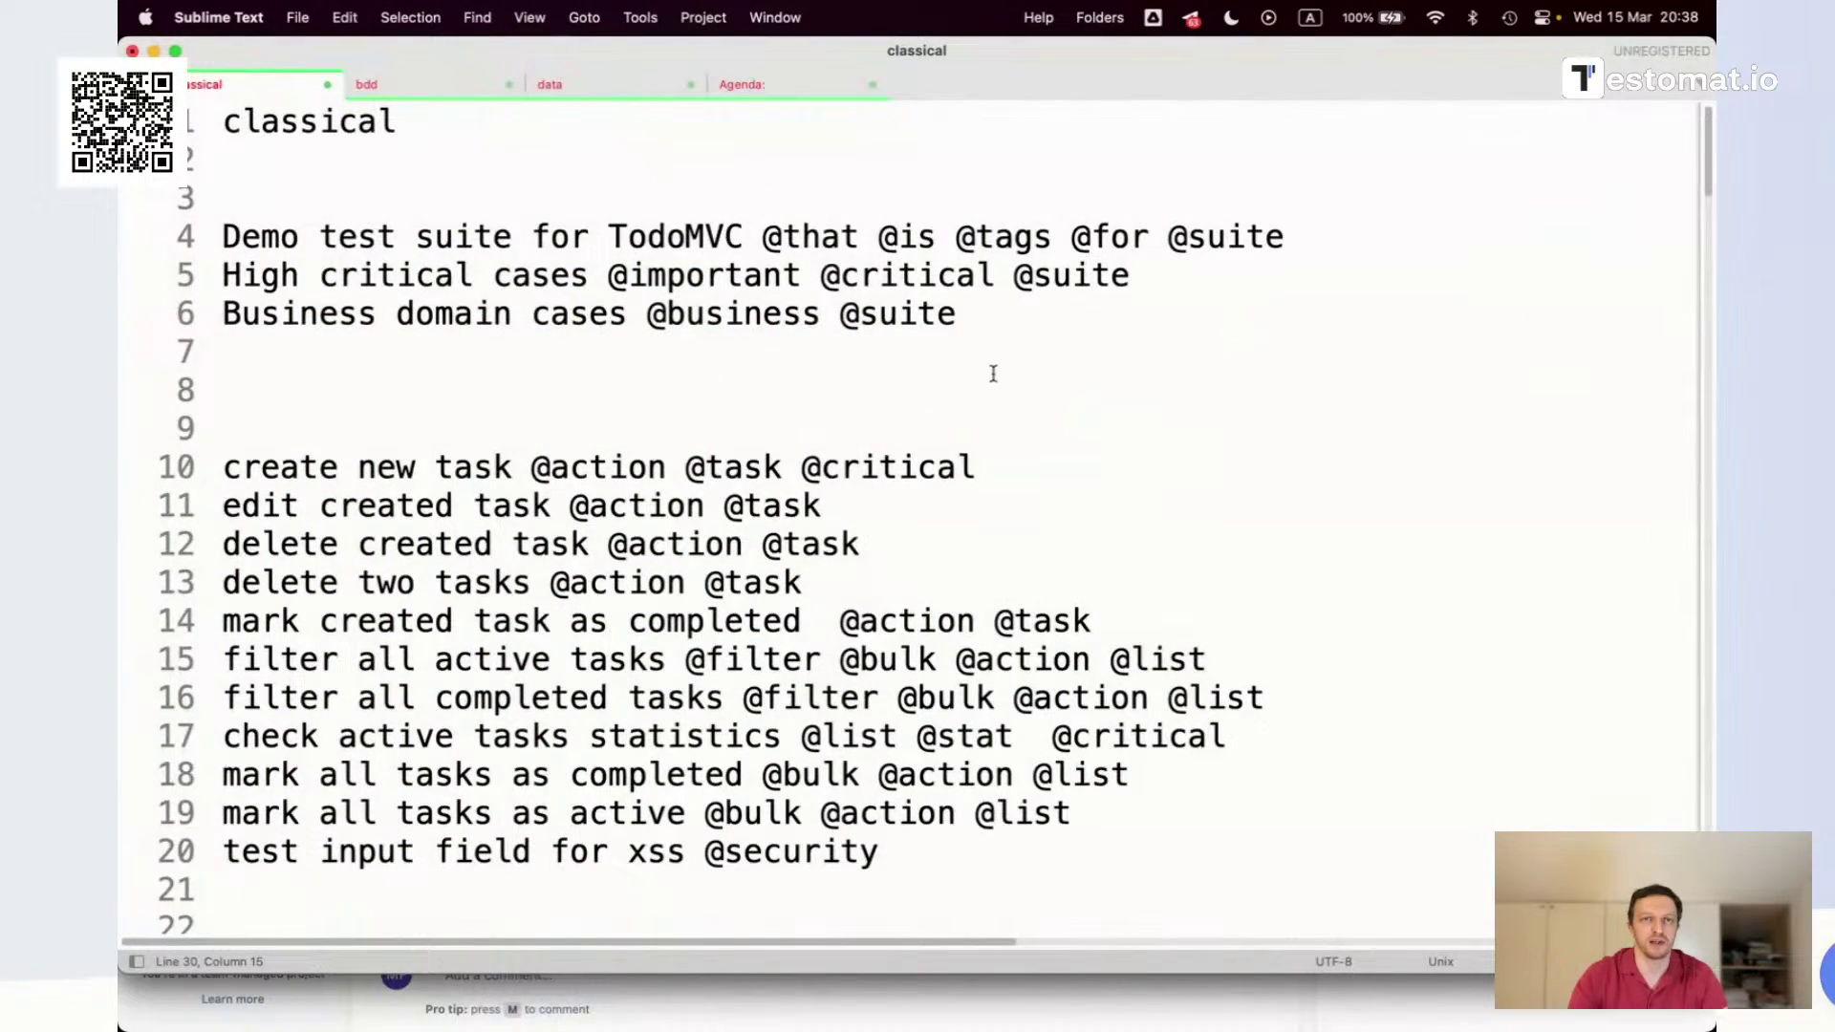
scroll(994, 374, down, 15)
scroll(622, 483, up, 7)
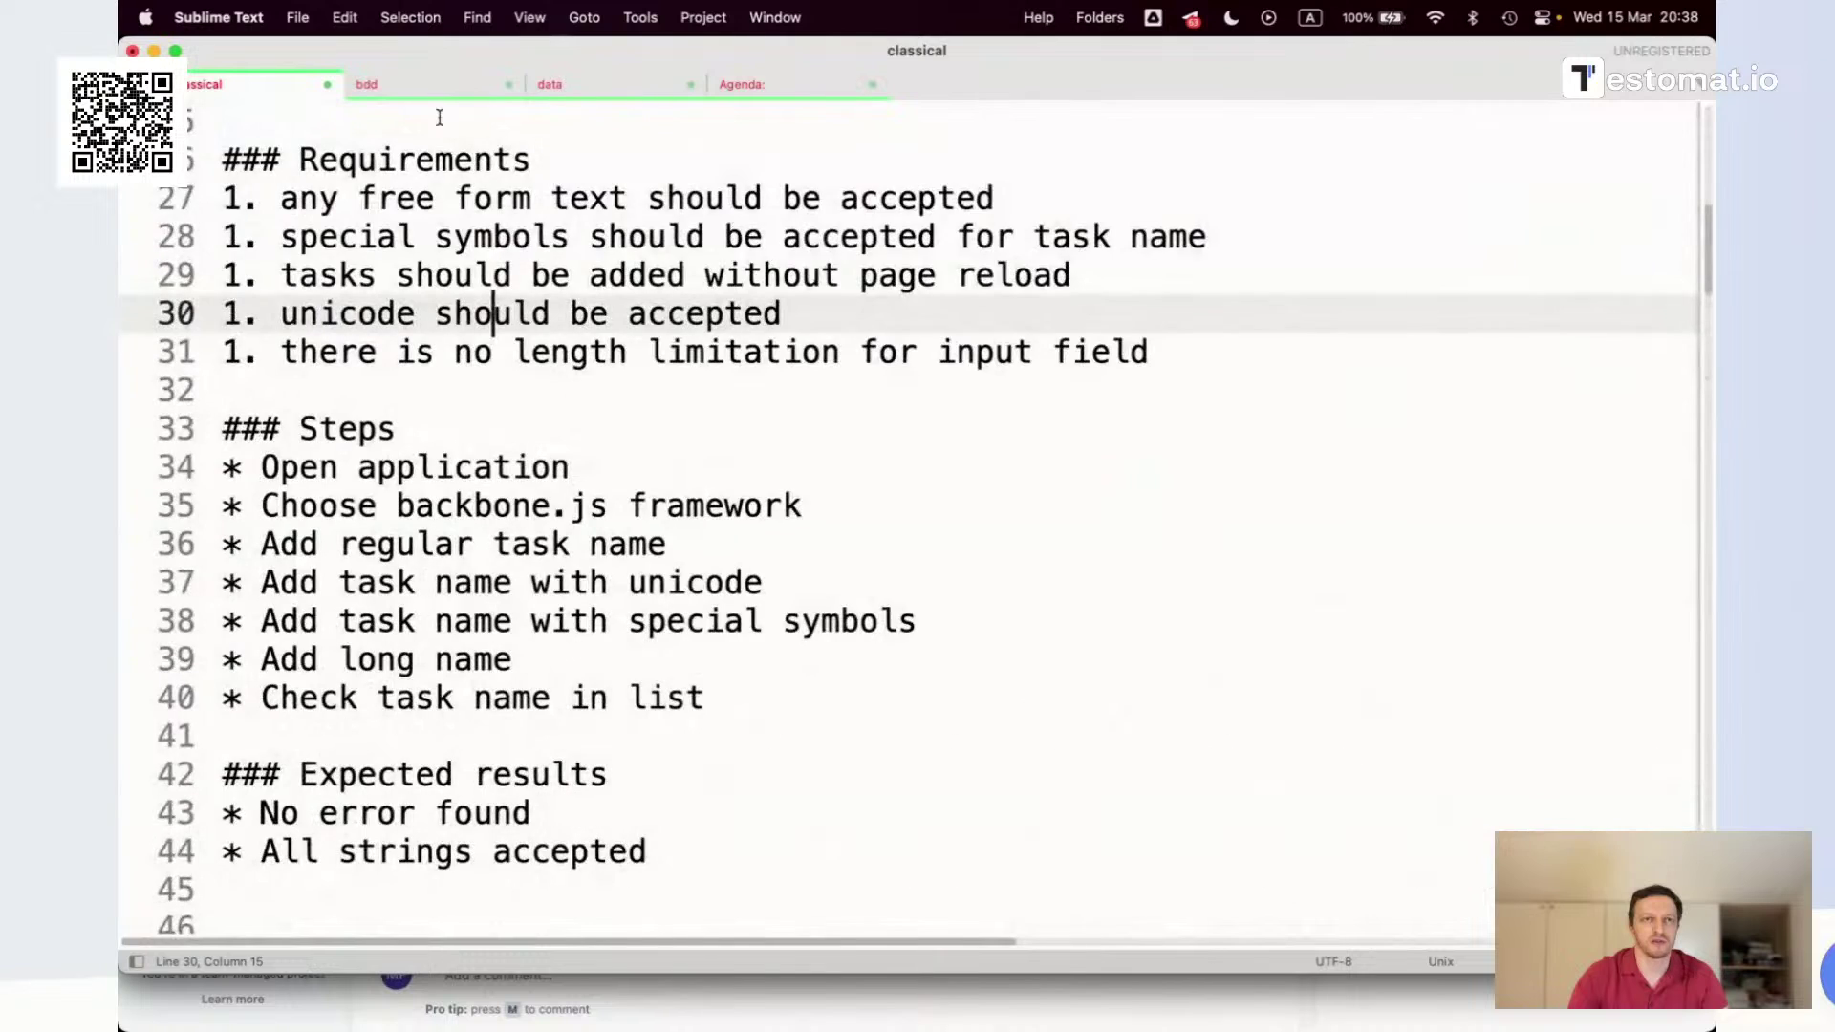
Copy the user story from the bdd notes and save it as the BDCP-2 description in Jira
click(449, 85)
drag(1546, 437, 220, 352)
key(super+c)
key(super+Tab)
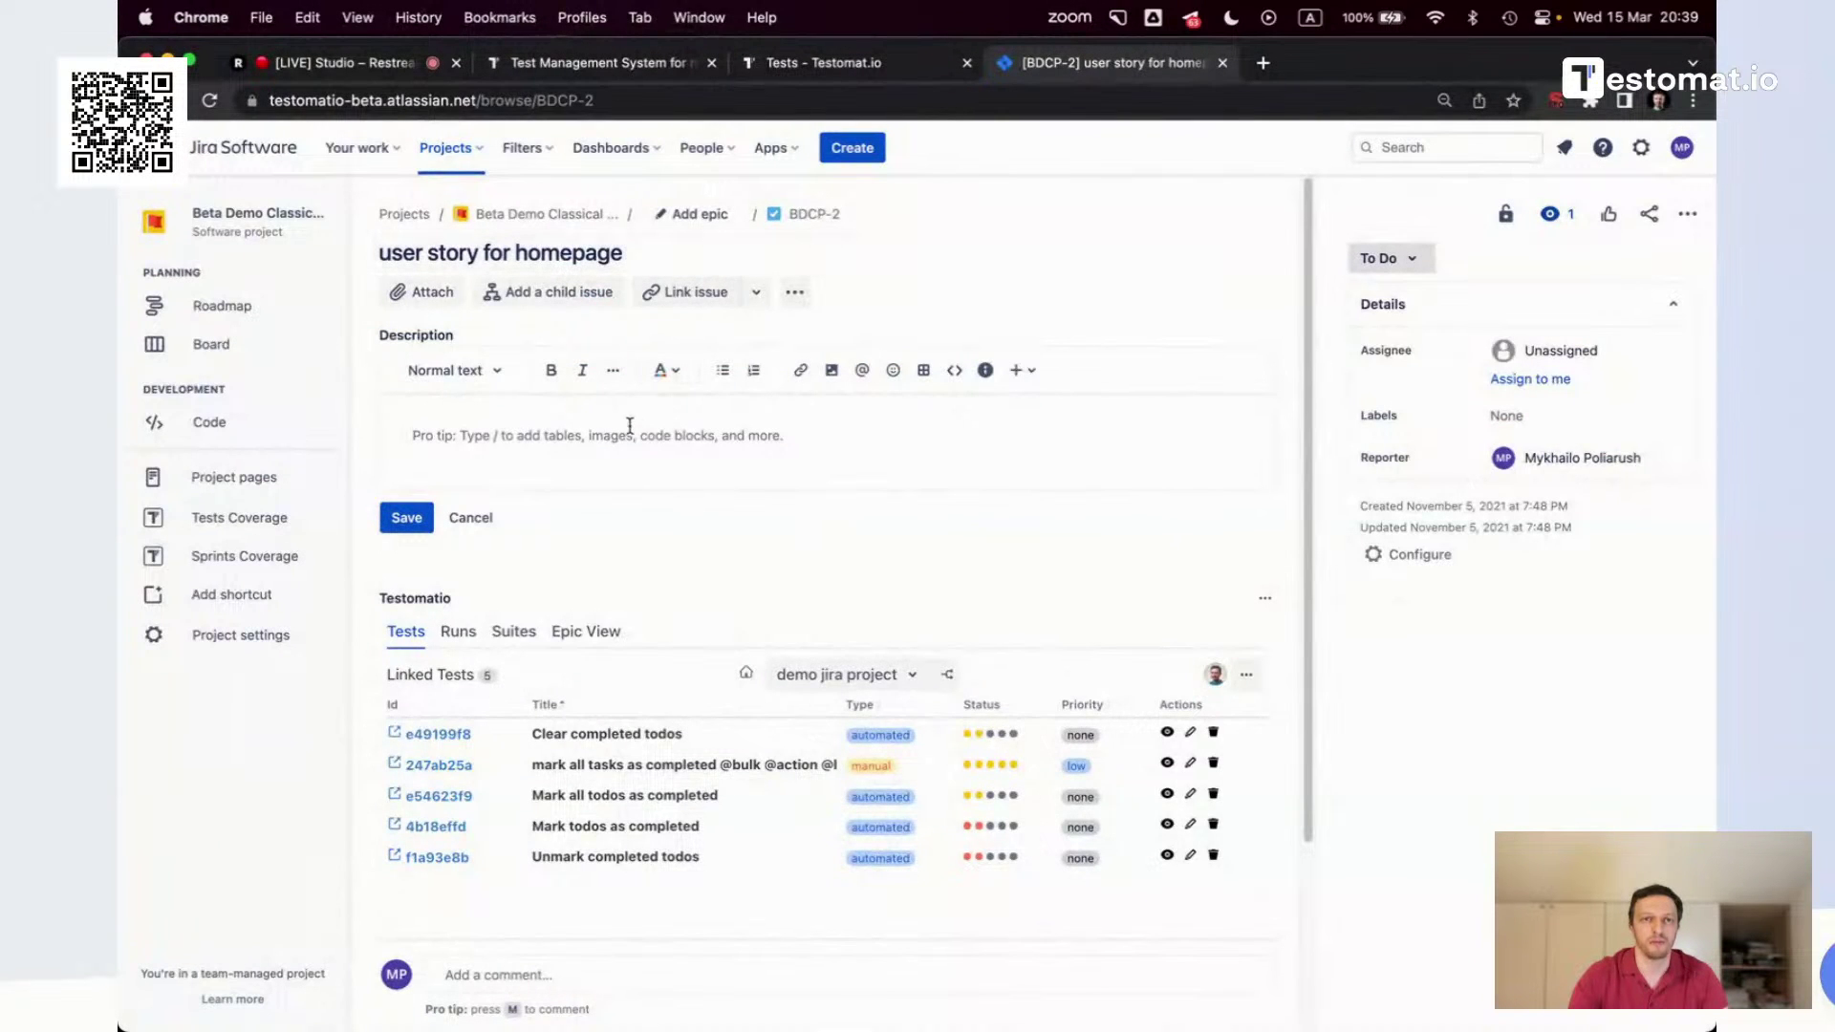
key(super+v)
click(406, 553)
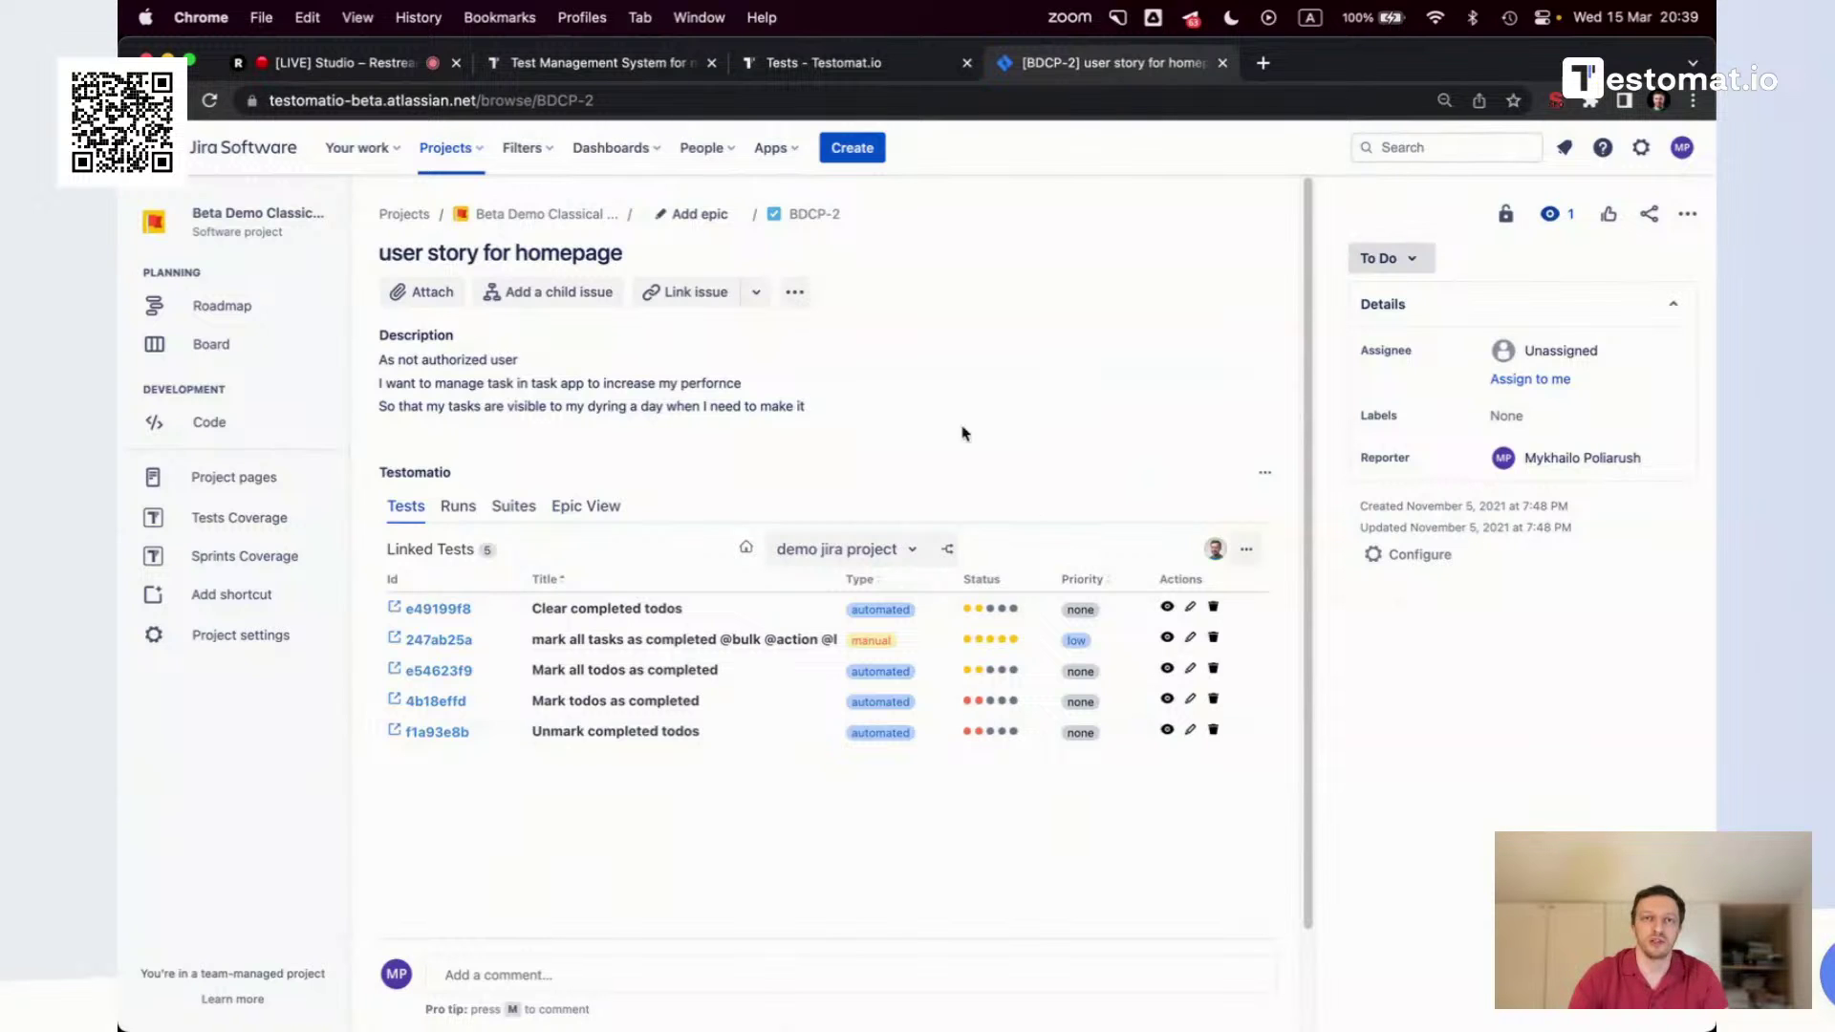
Check where Testomatio is offered among Jira's installed apps and in the issue's additional actions
click(771, 148)
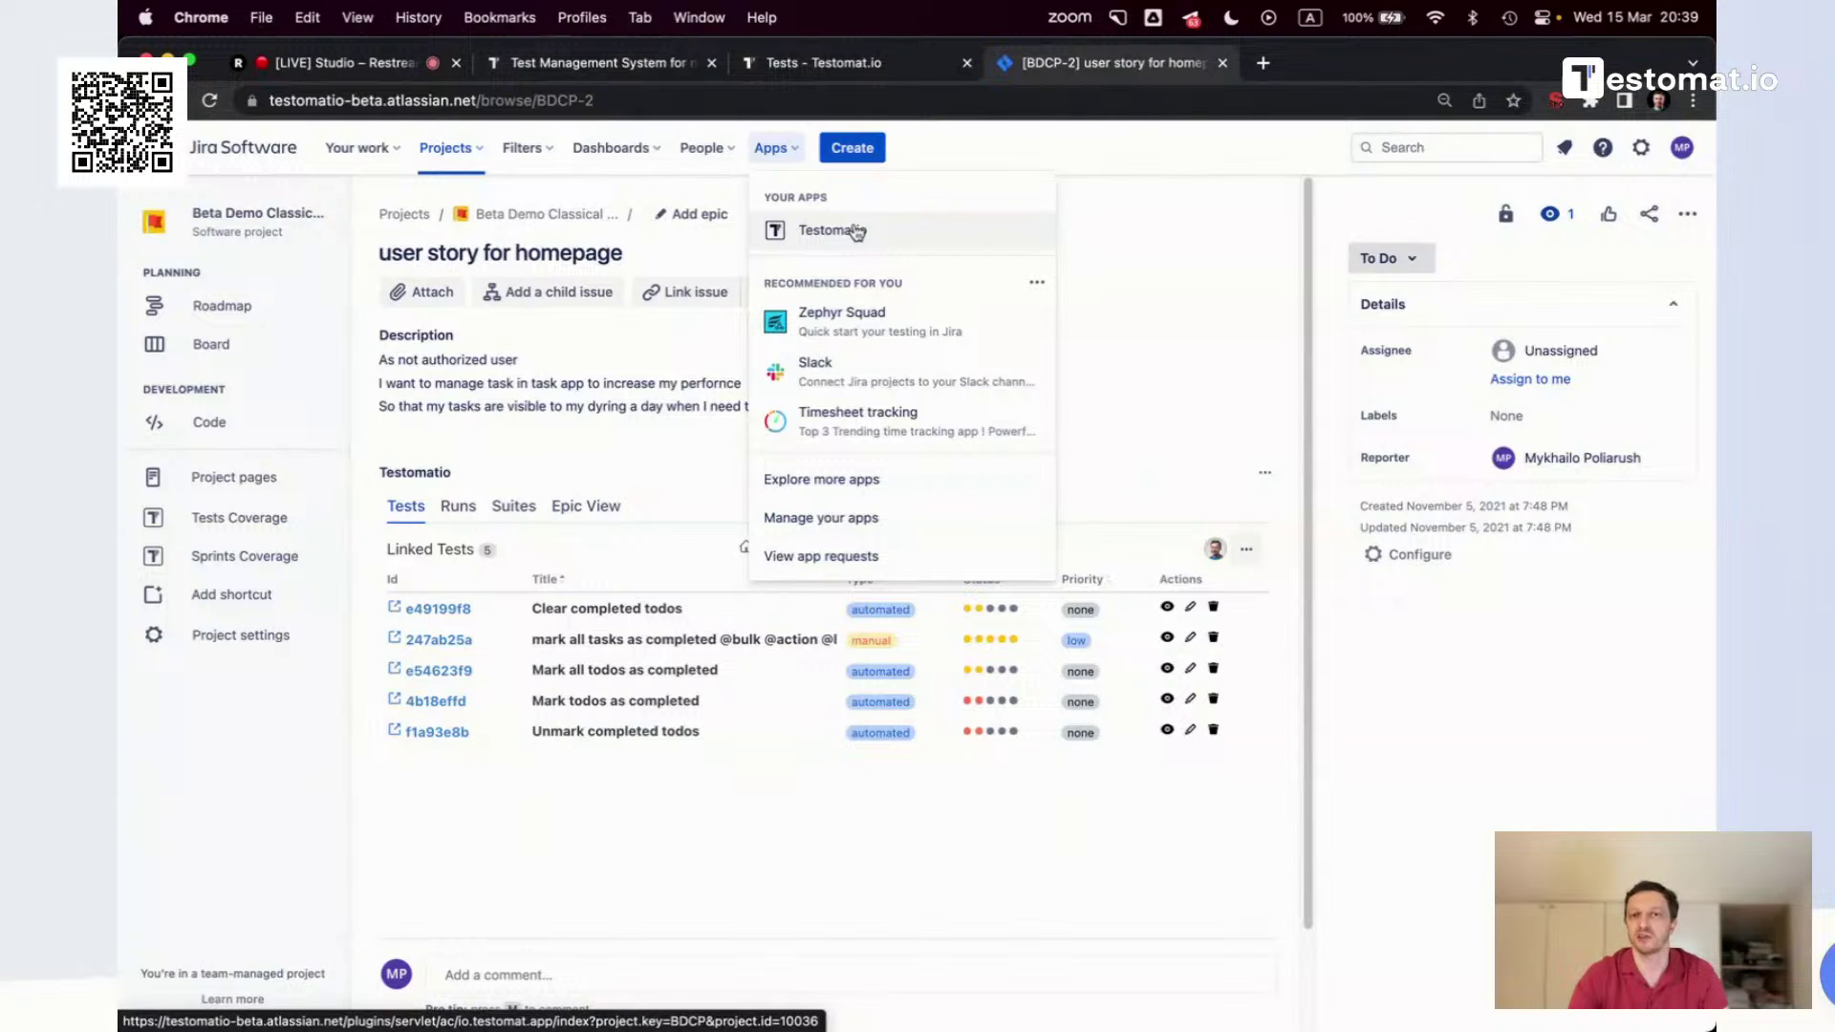
click(1286, 413)
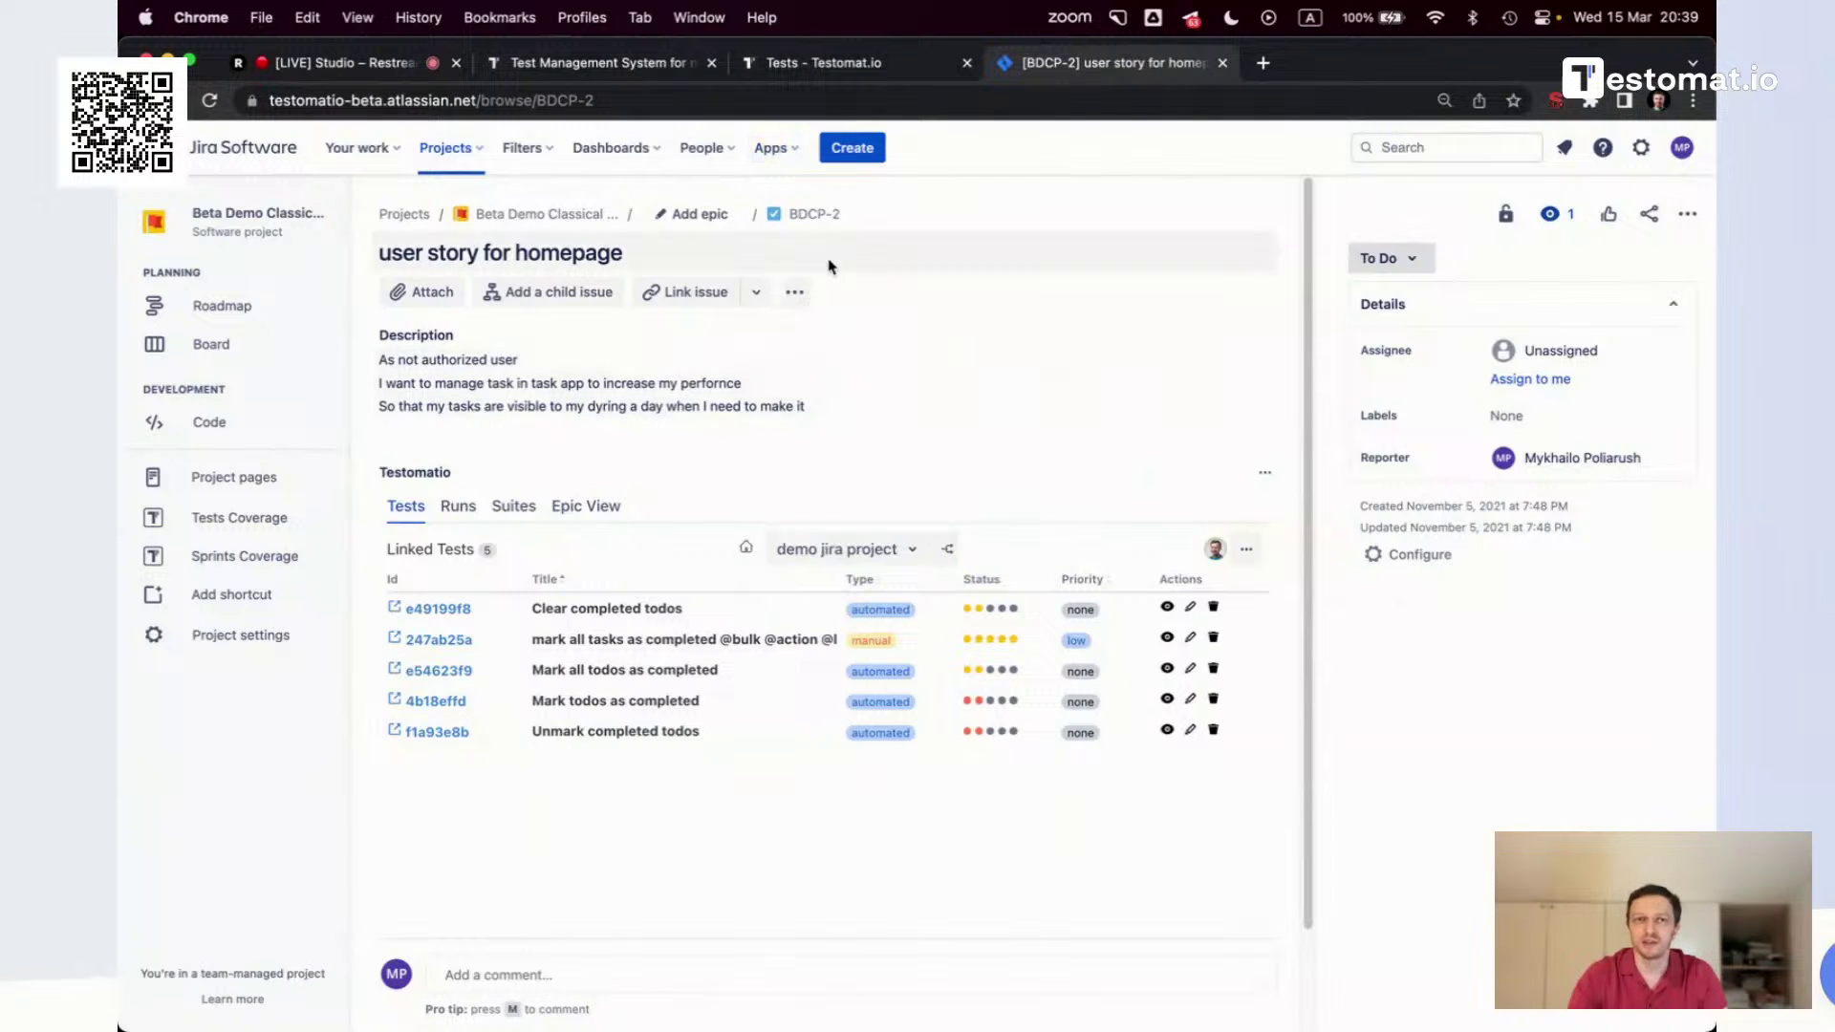
click(795, 292)
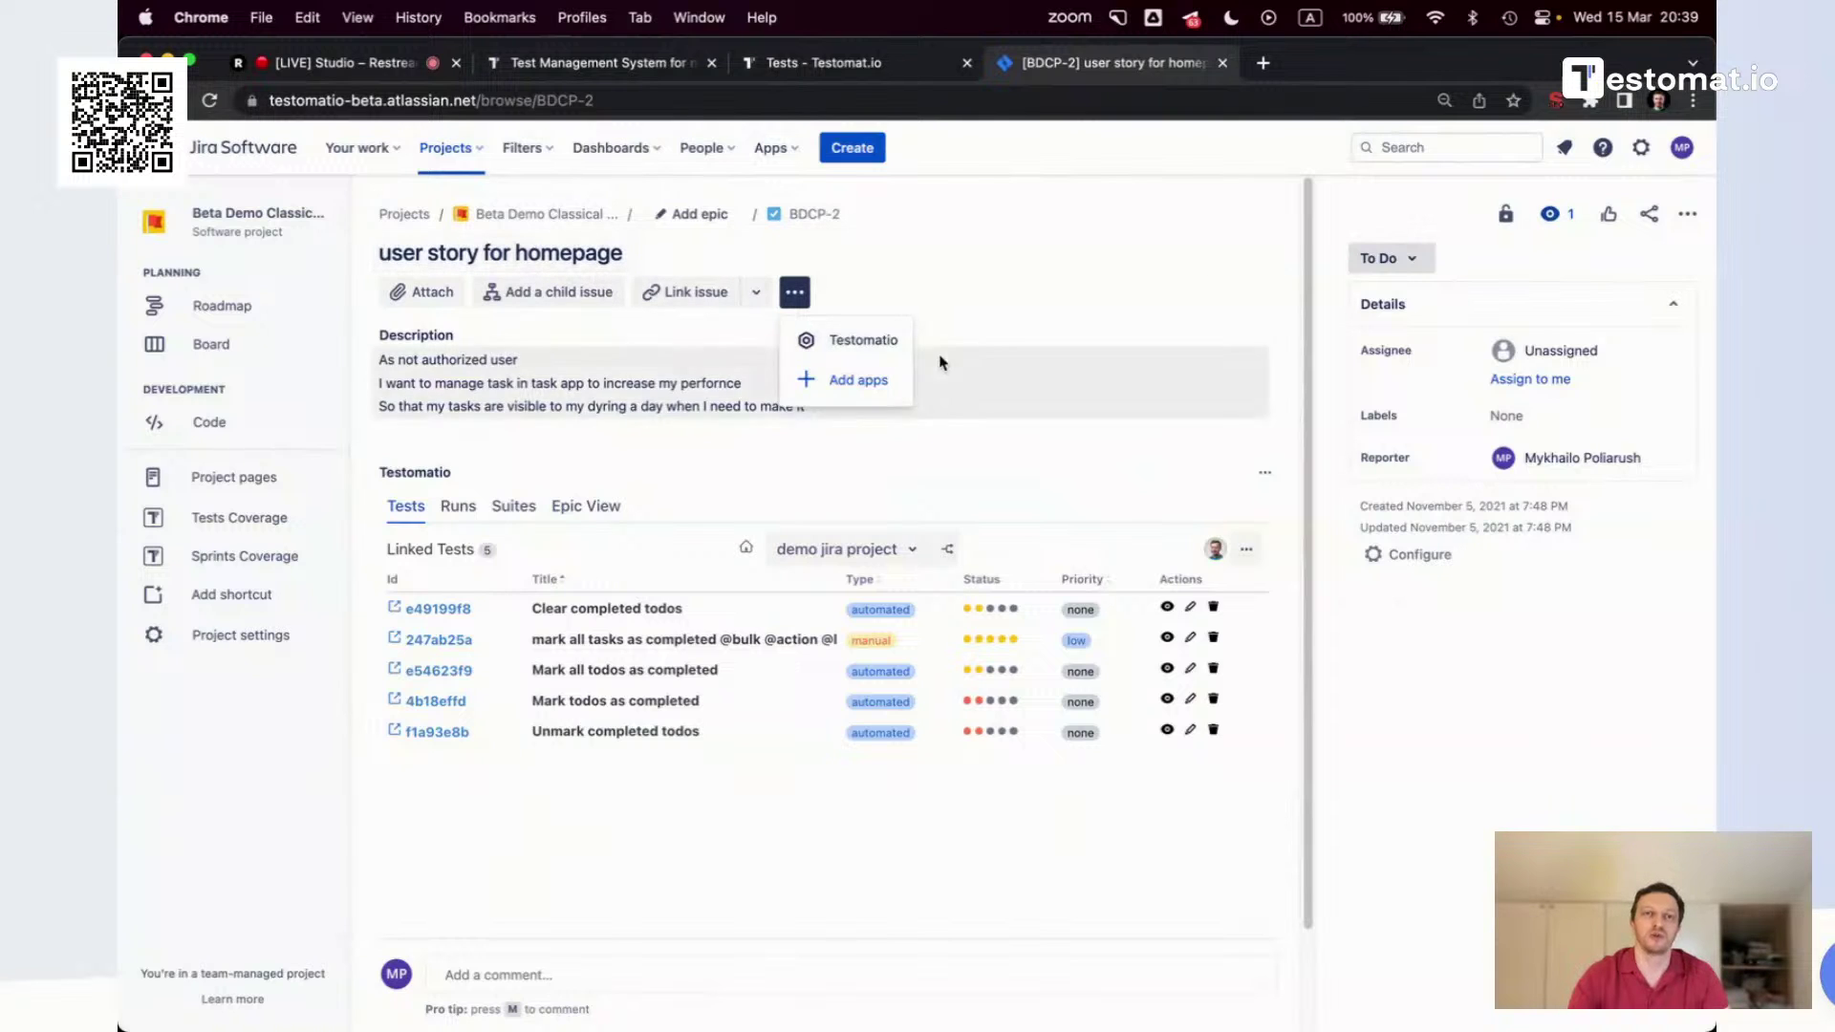
click(860, 857)
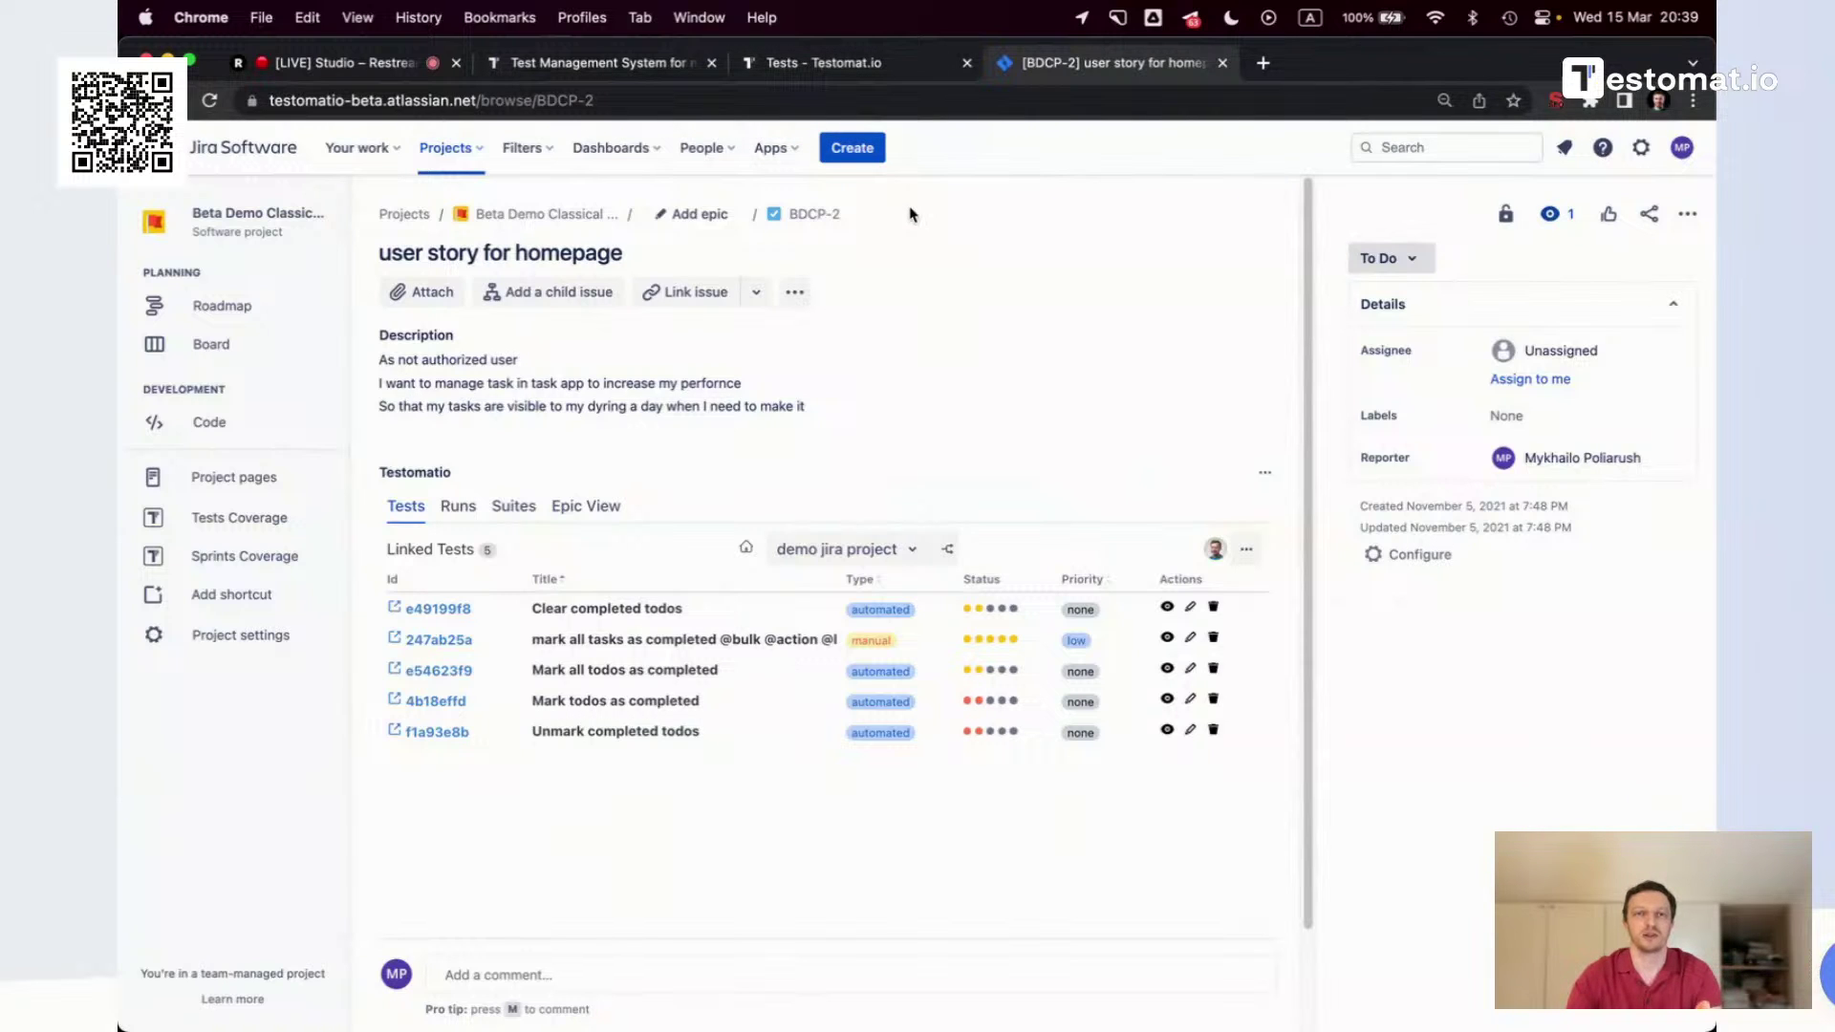
Copy the issue key BDCP-2 and link that issue to the "create new task" test in Testomat.io
drag(614, 100, 532, 102)
click(850, 67)
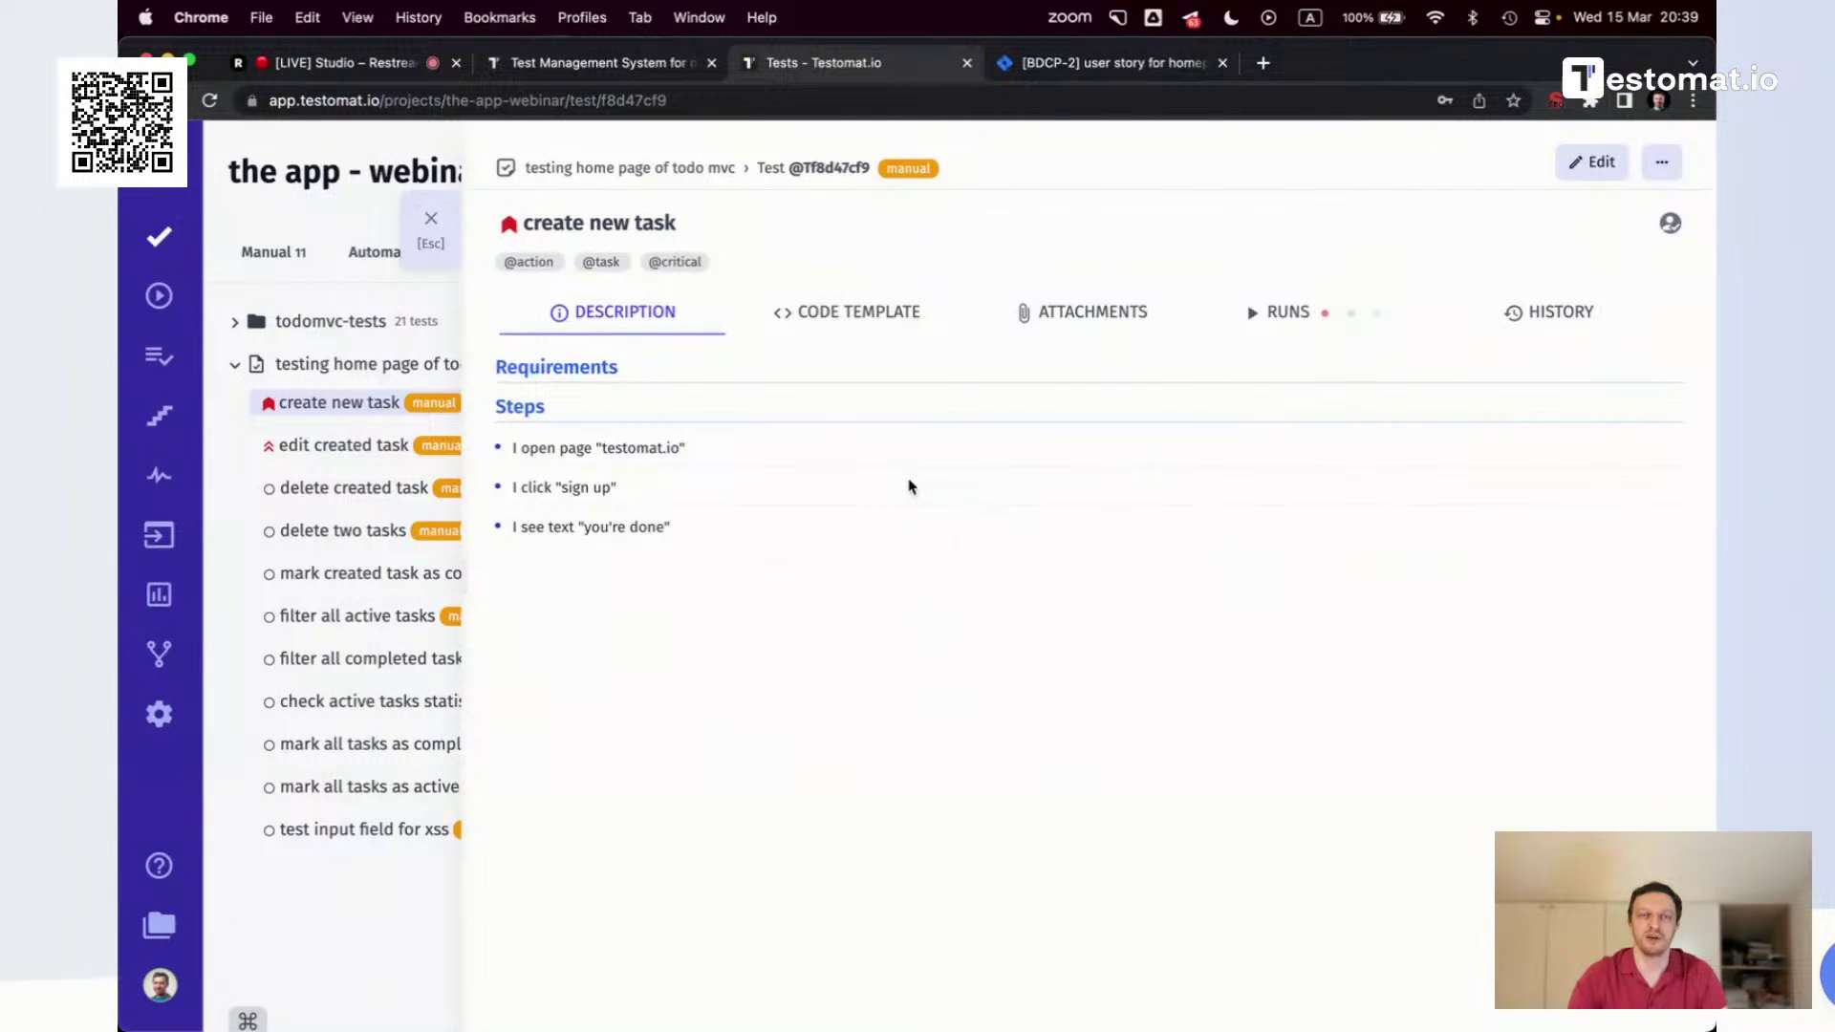
click(1662, 162)
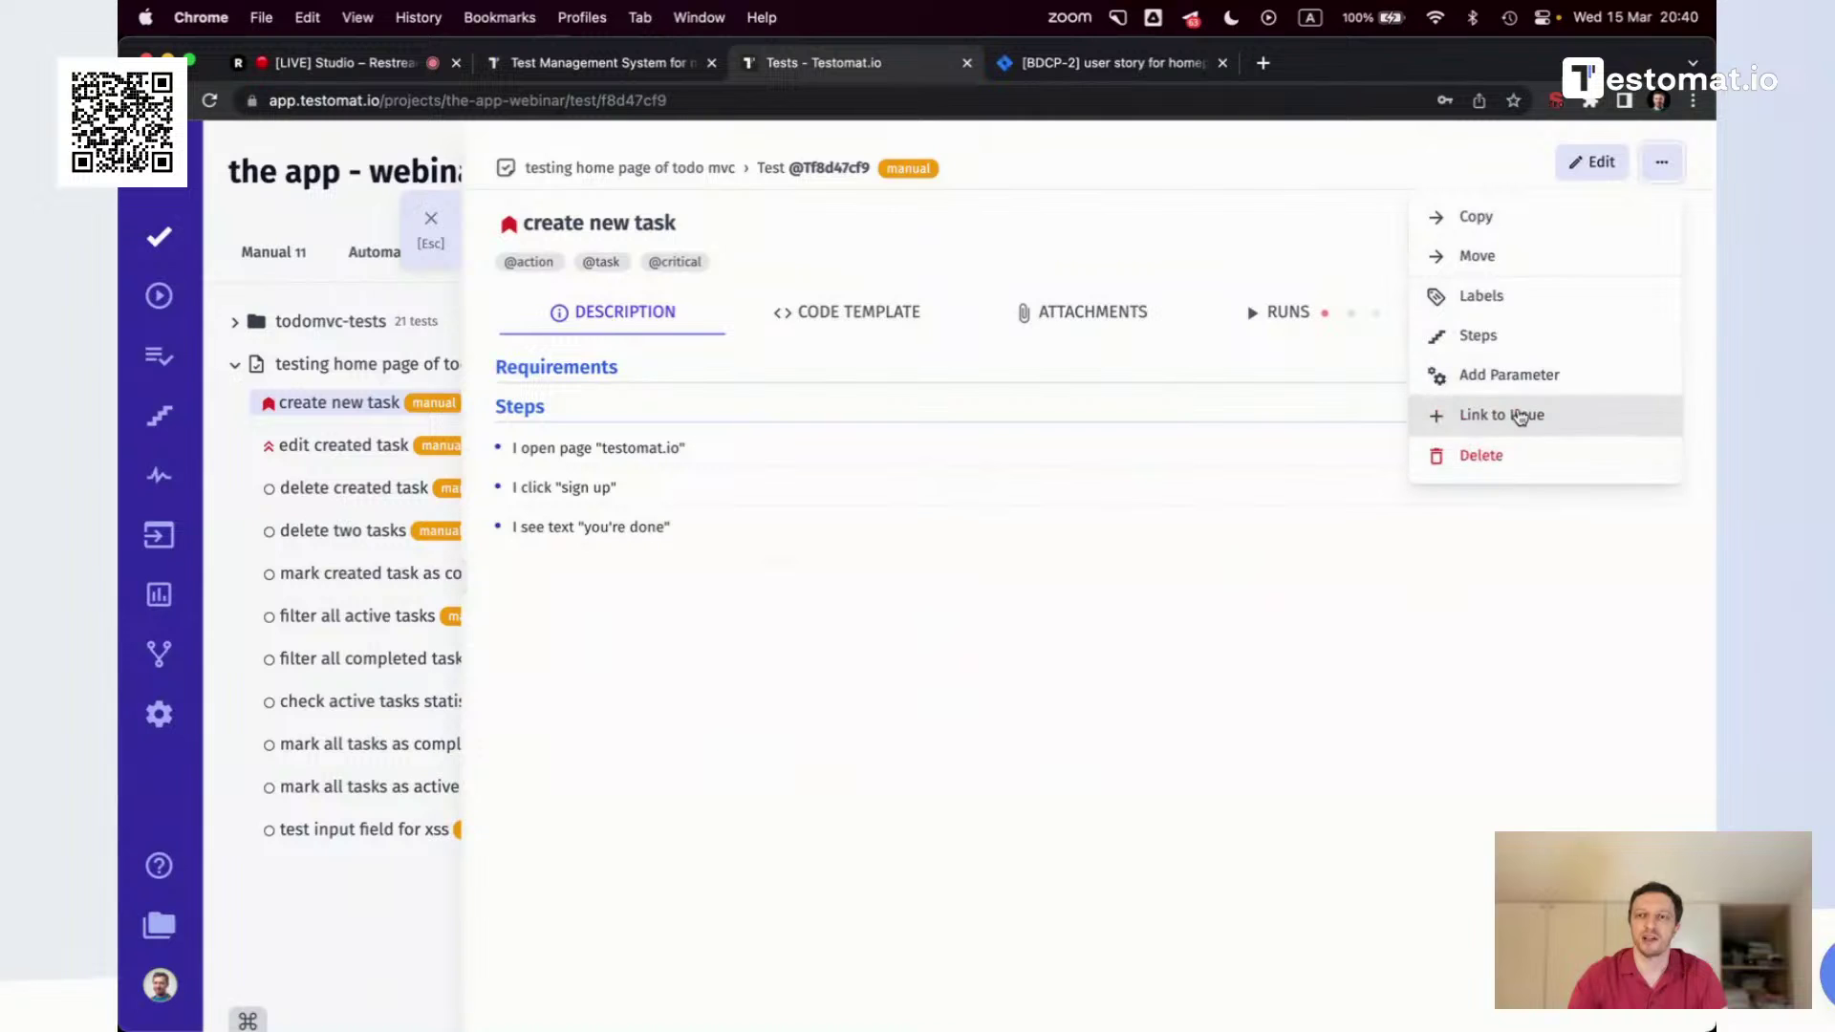
click(1520, 414)
click(1020, 570)
key(super+v)
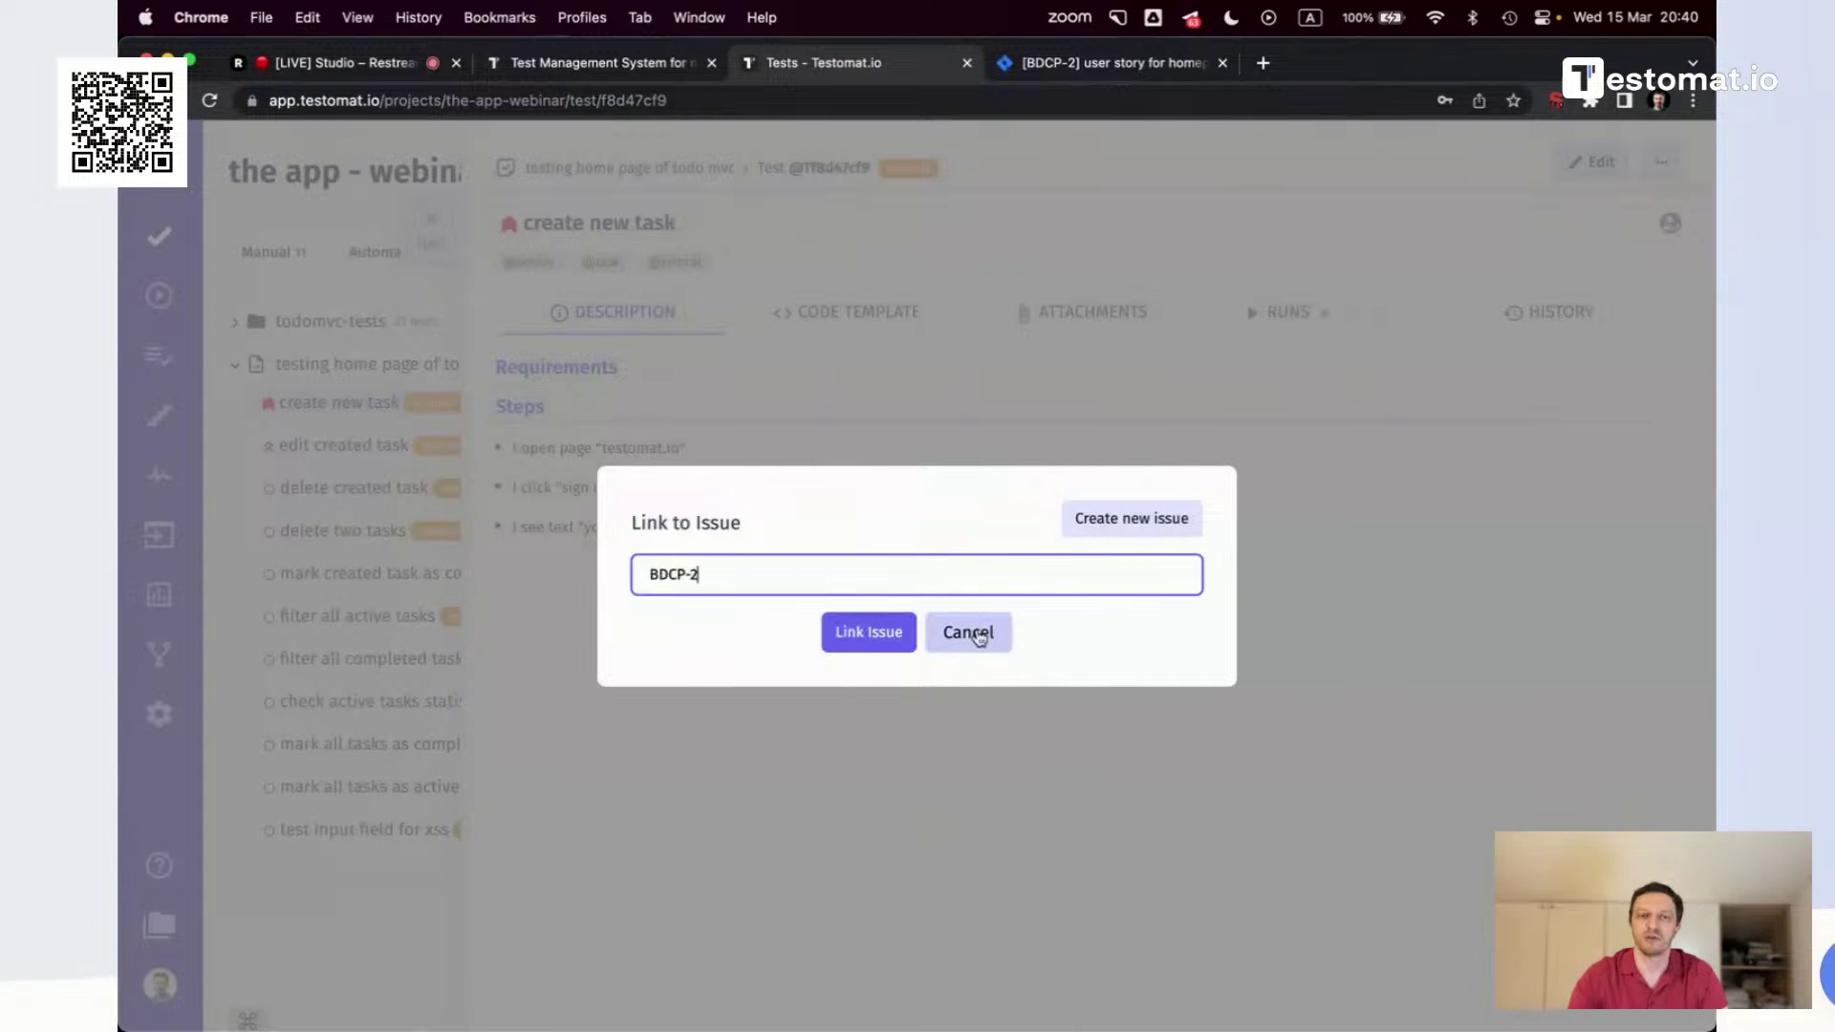
click(870, 633)
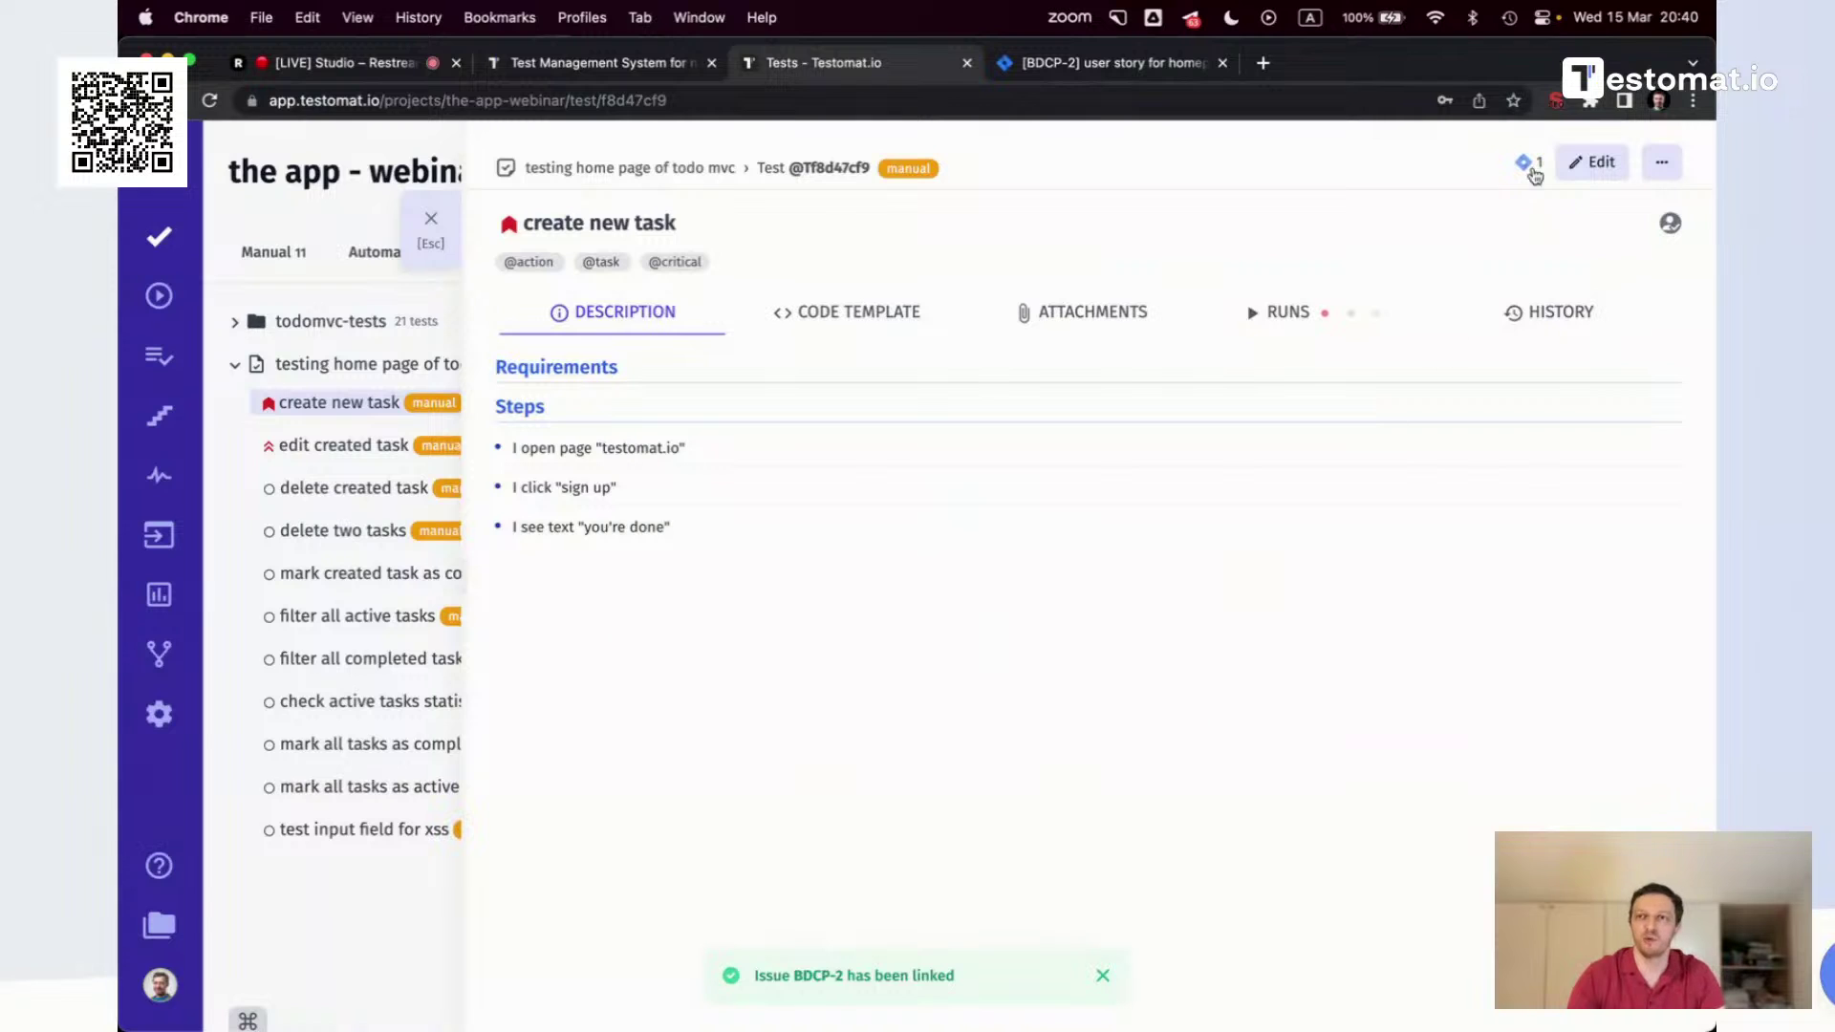
Open the linked BDCP-2 issue from the test, return to the test, and reload the issue already open in Jira
mouse_move(1532, 168)
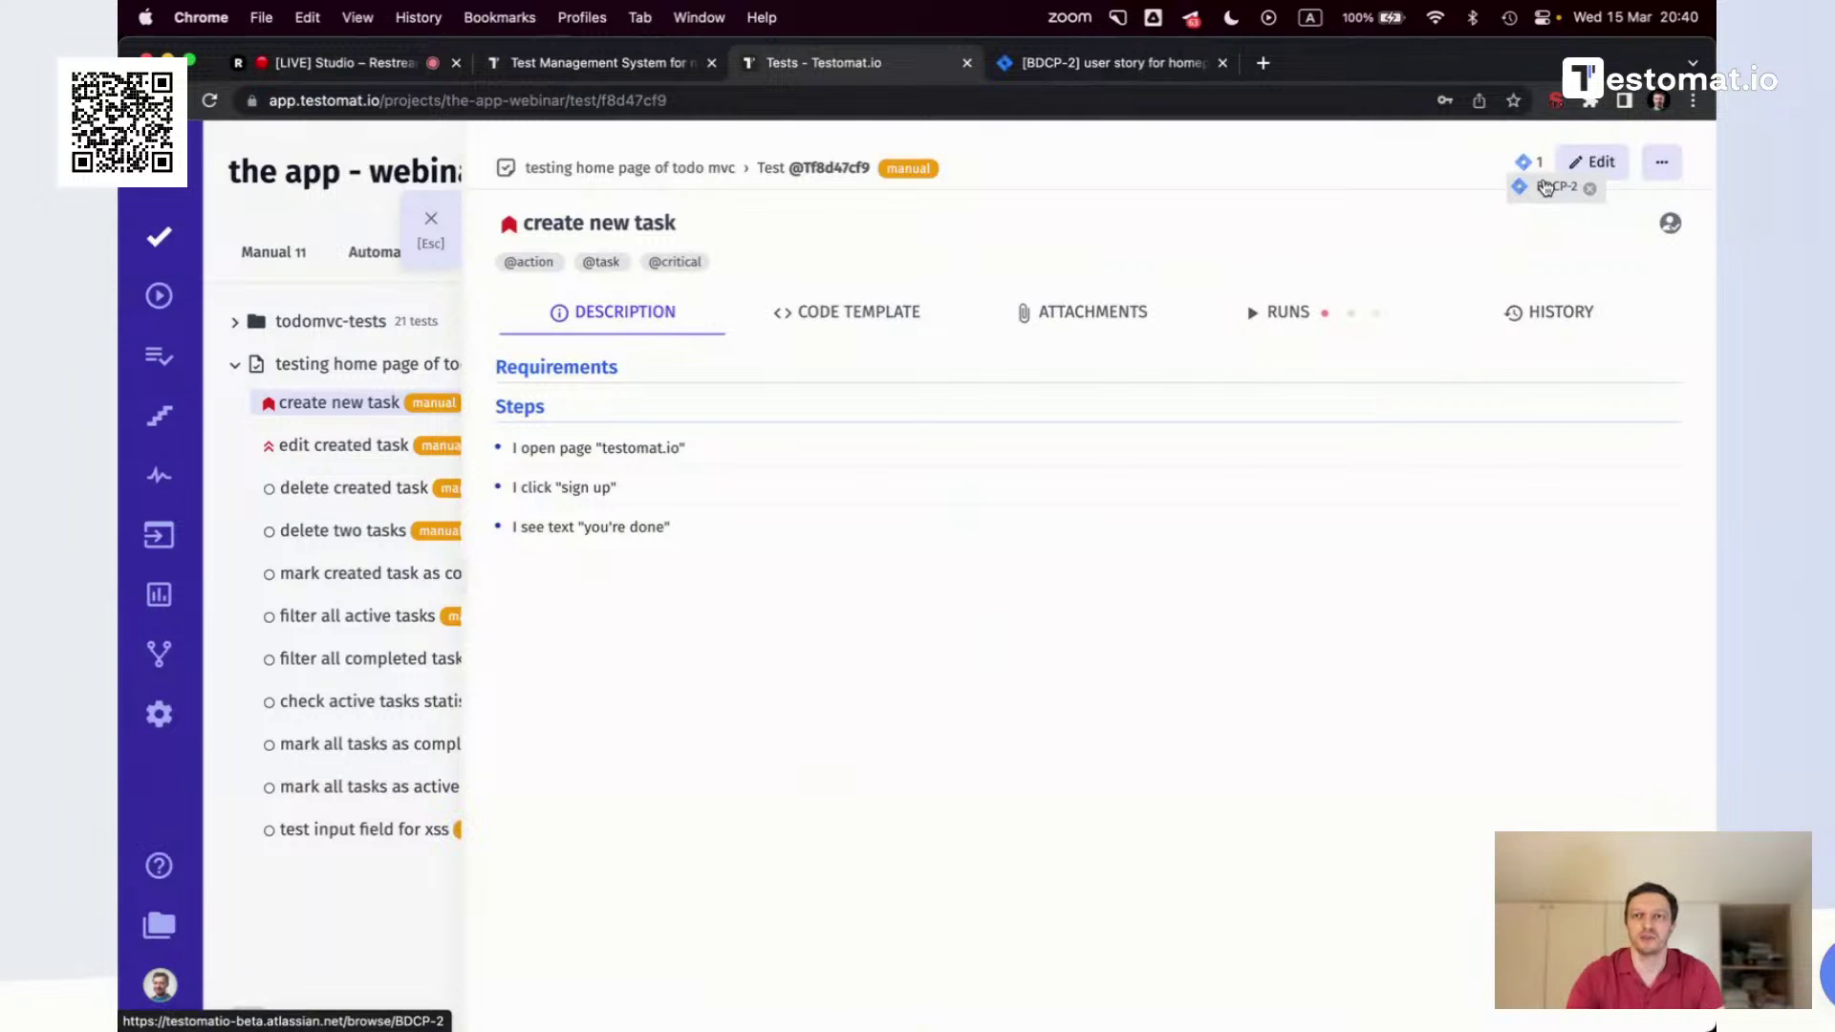
click(1545, 187)
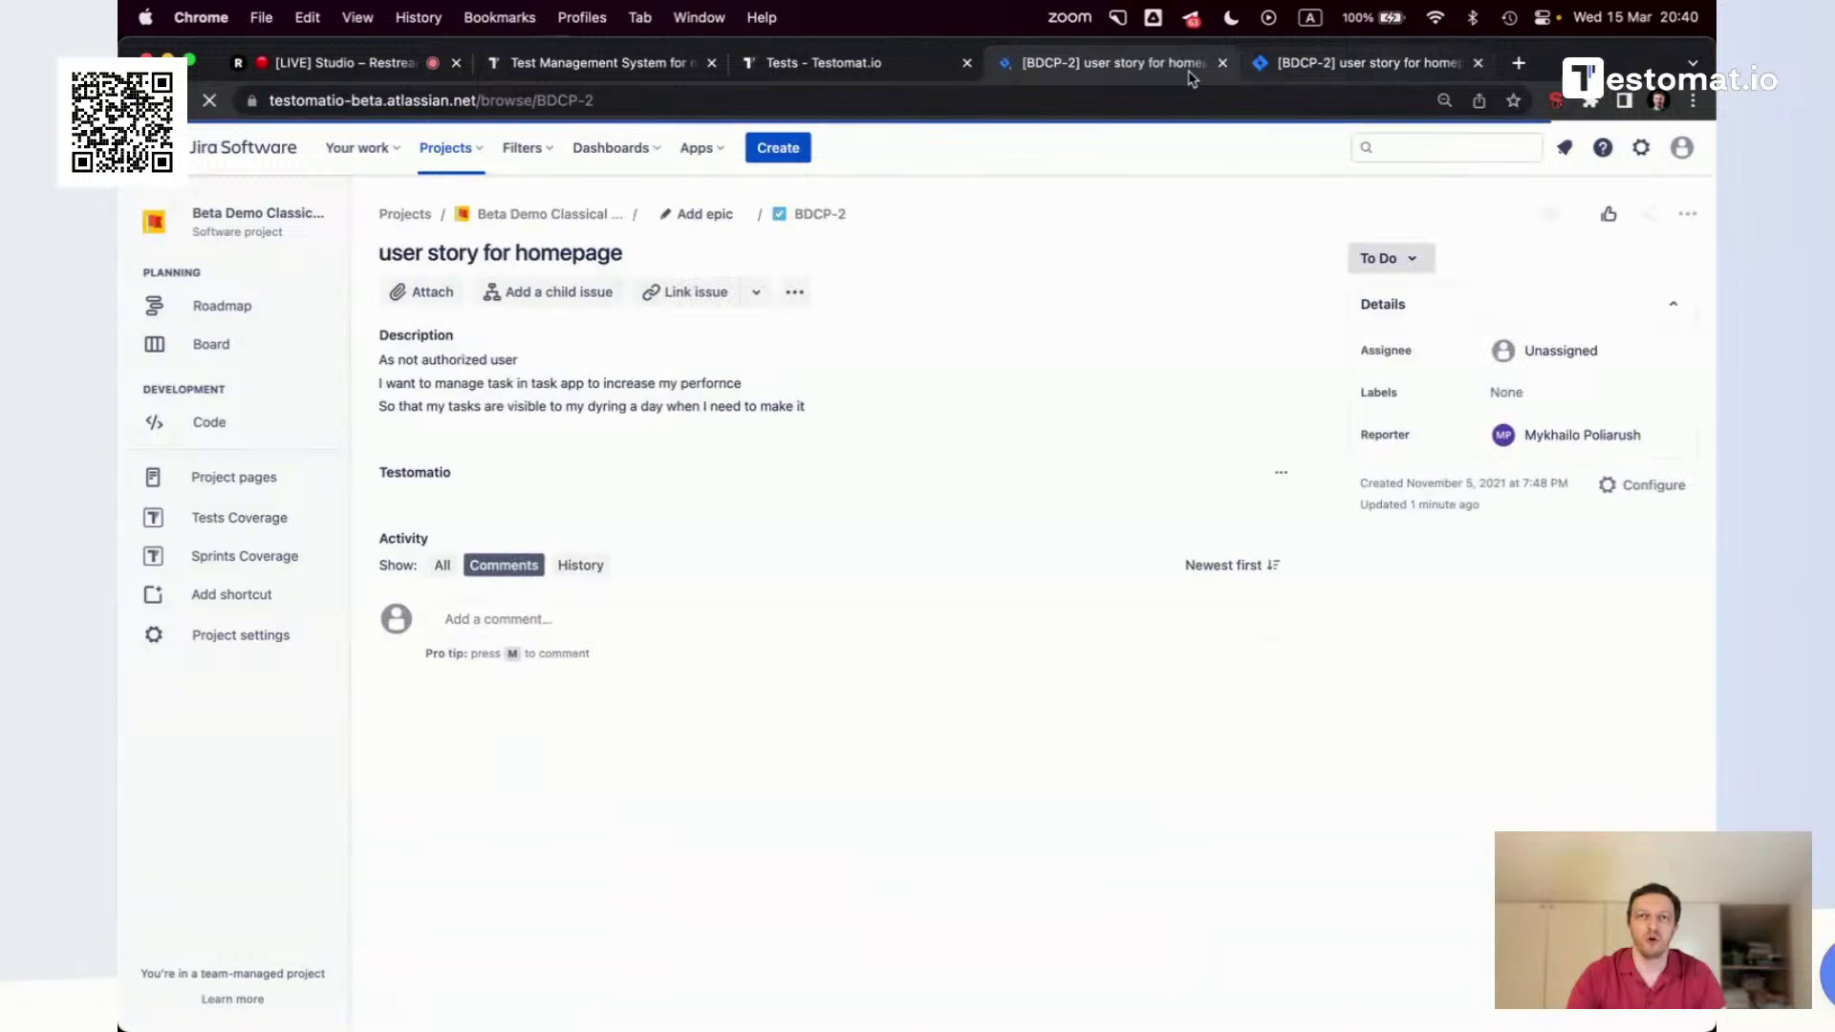
click(819, 62)
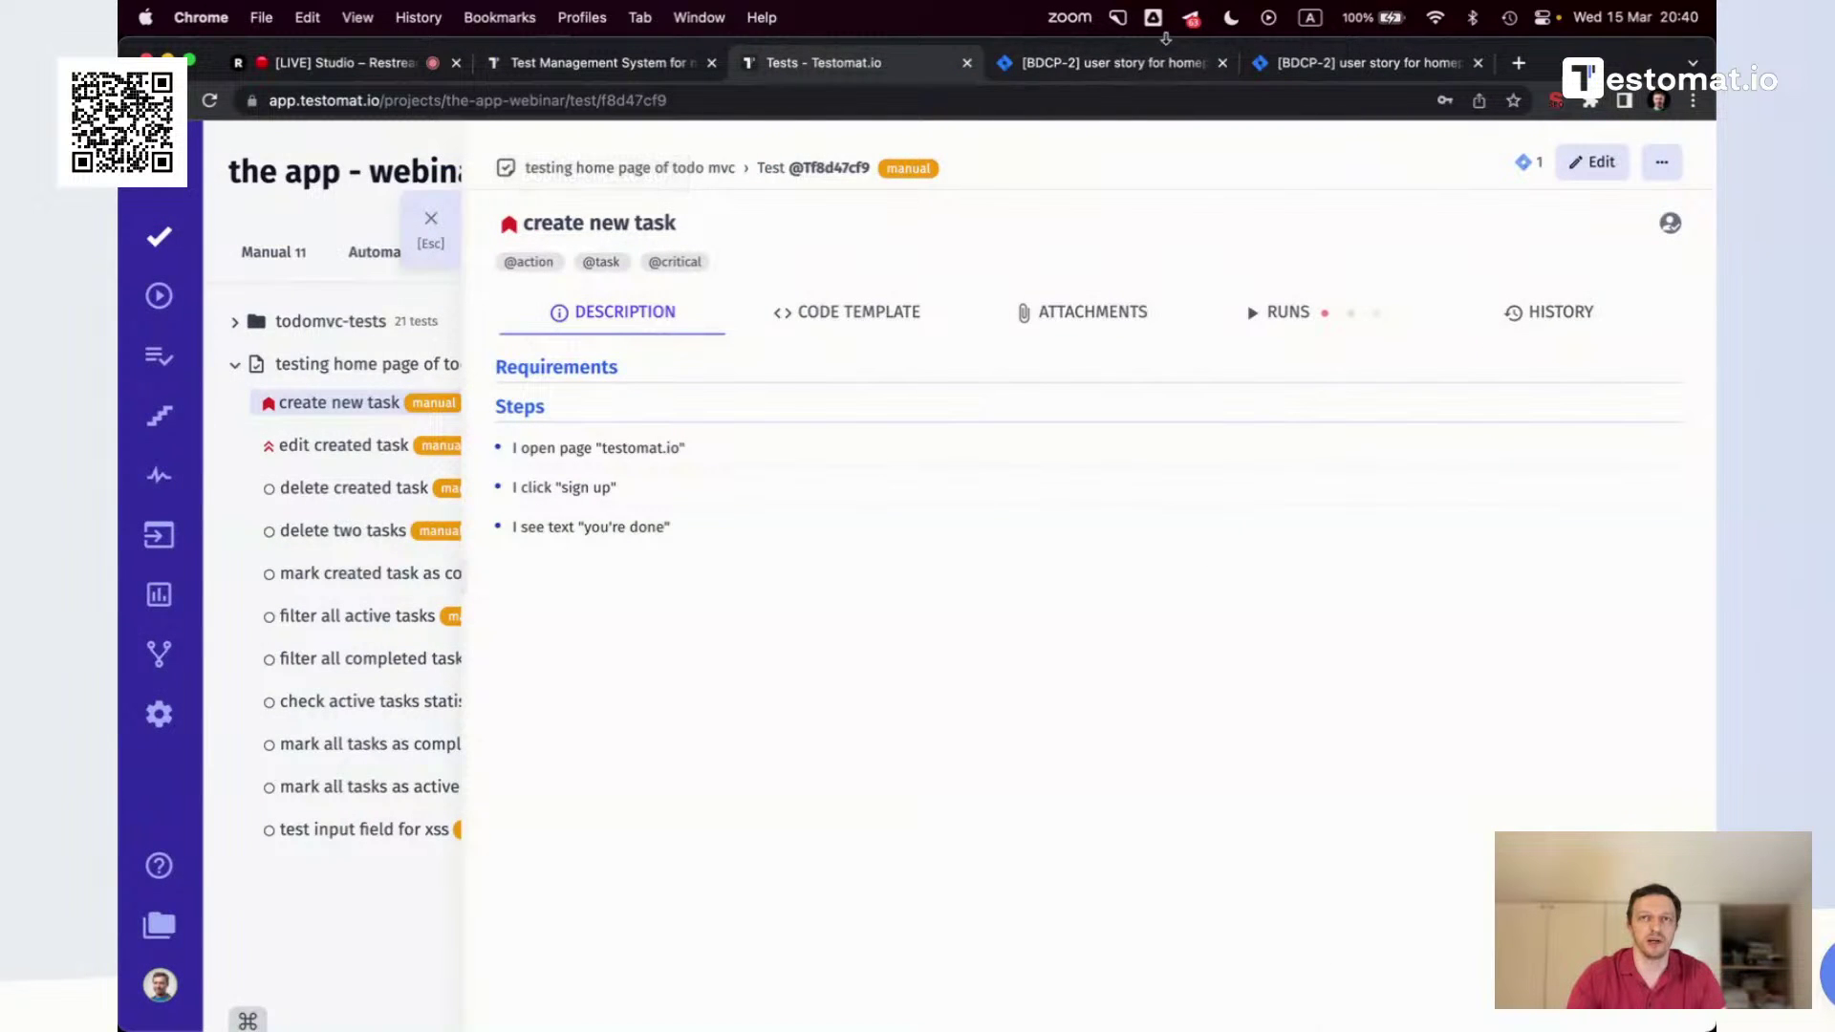
click(1145, 61)
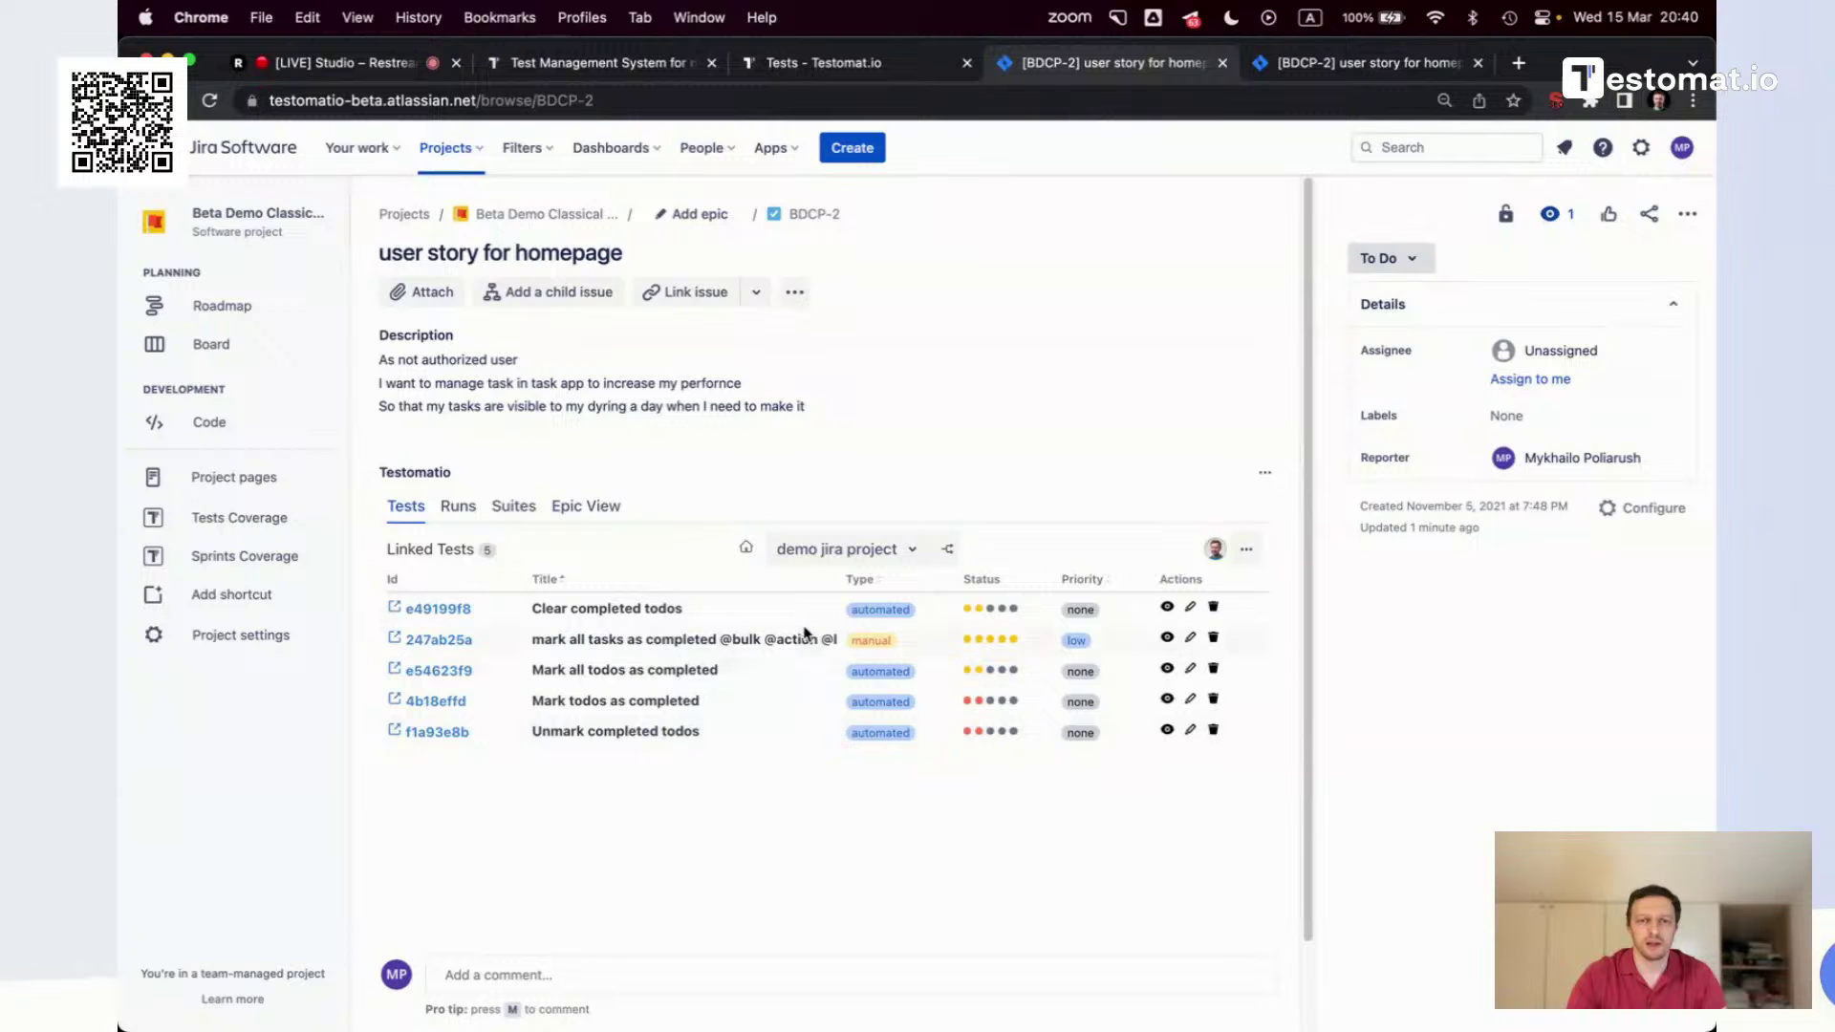
click(611, 101)
key(Return)
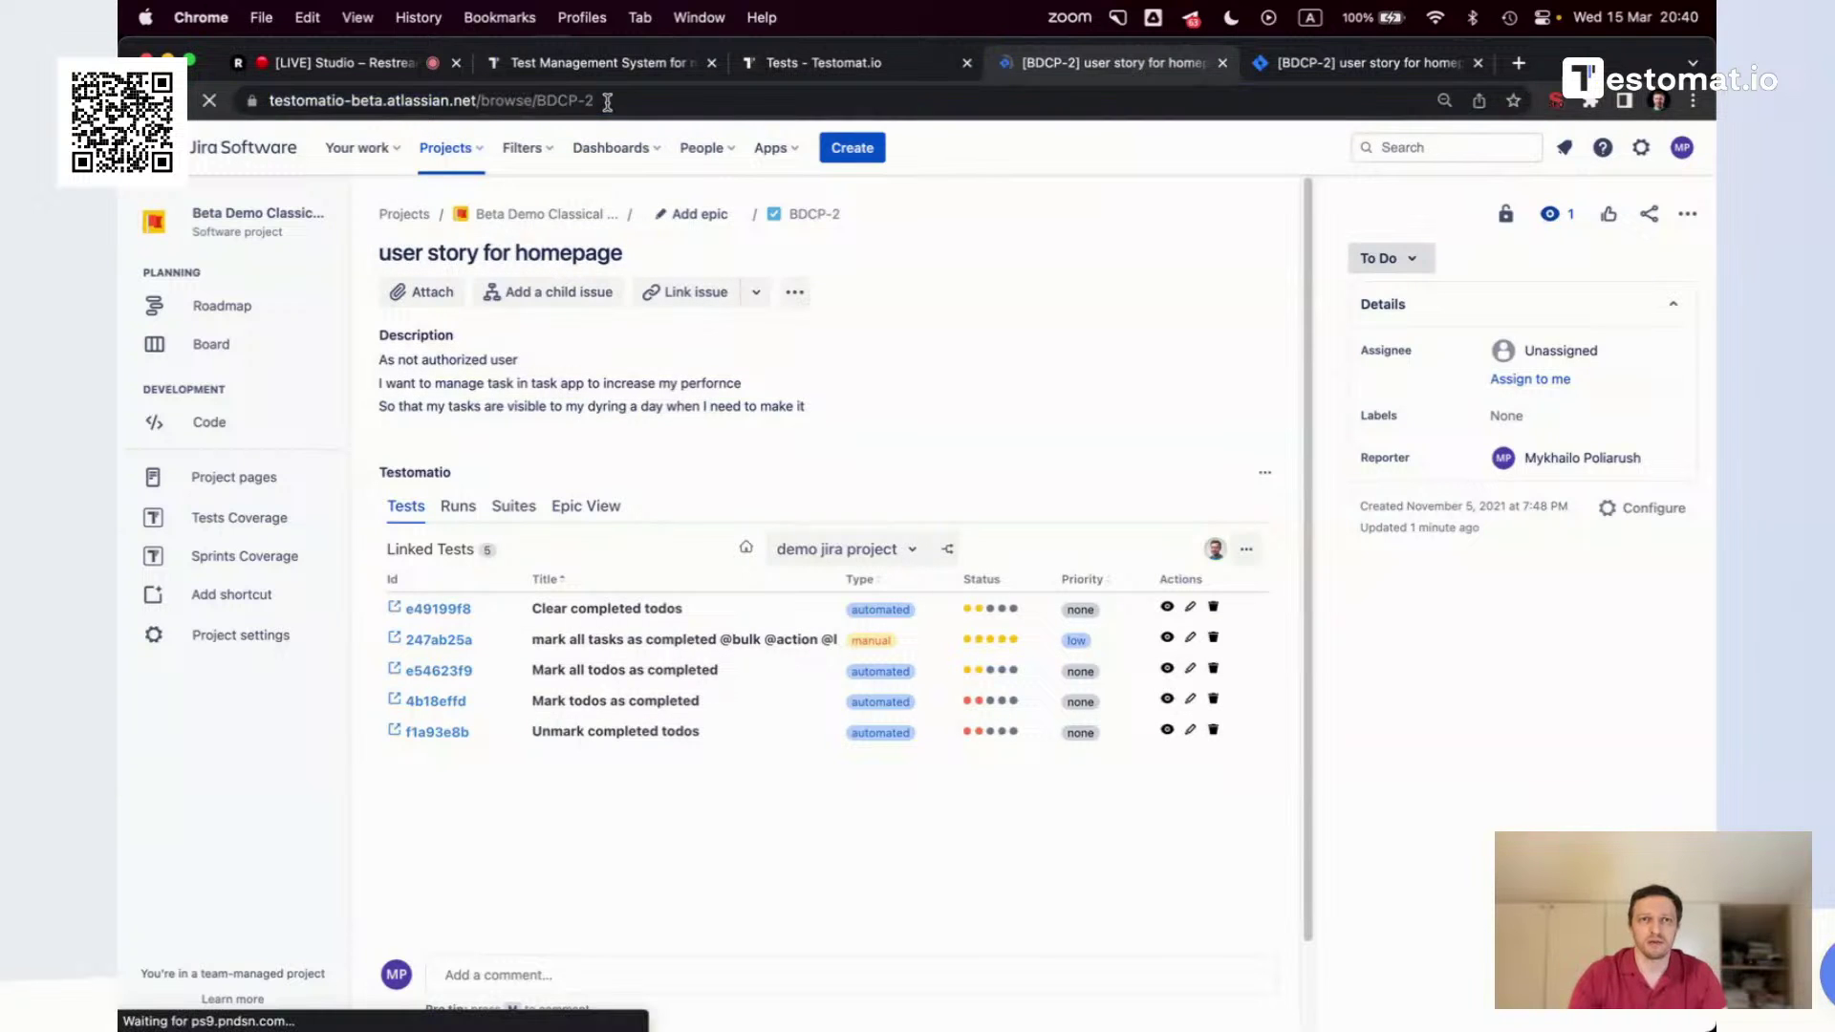
Show the linked tests of "the app - webinar" project in the Jira issue and view the "create new task" test's content
click(867, 559)
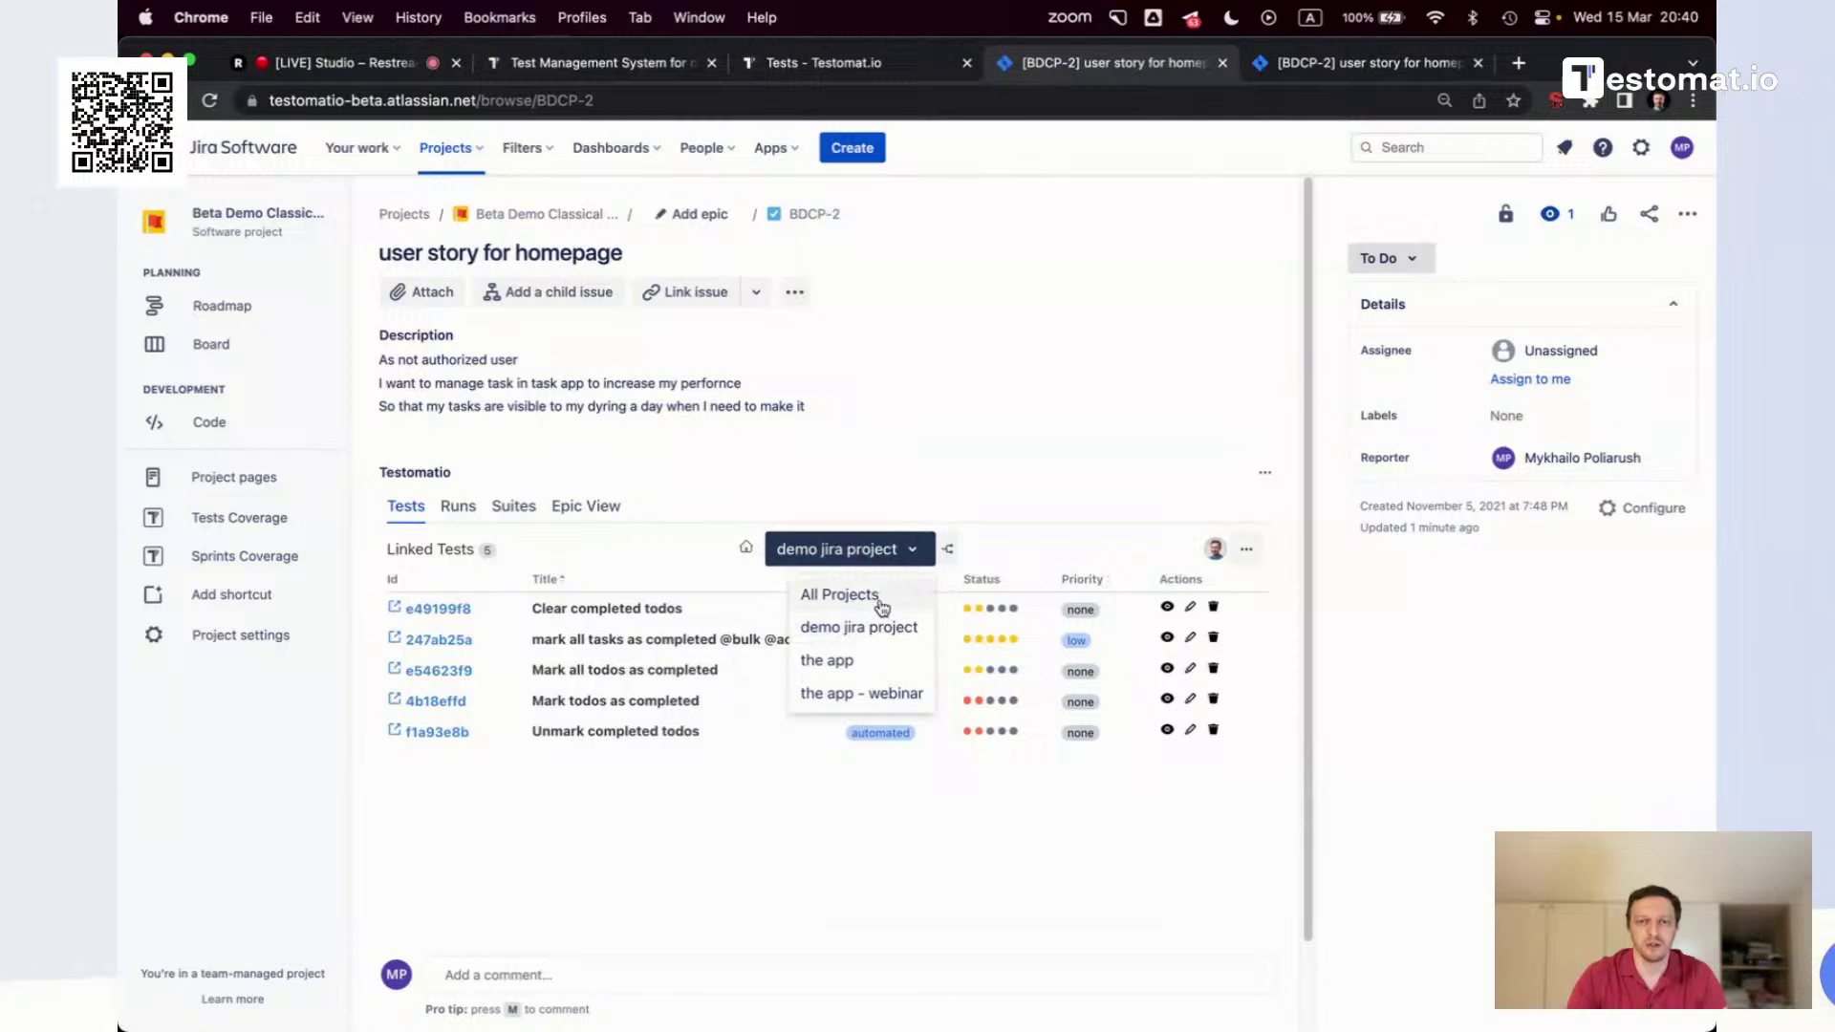
click(875, 701)
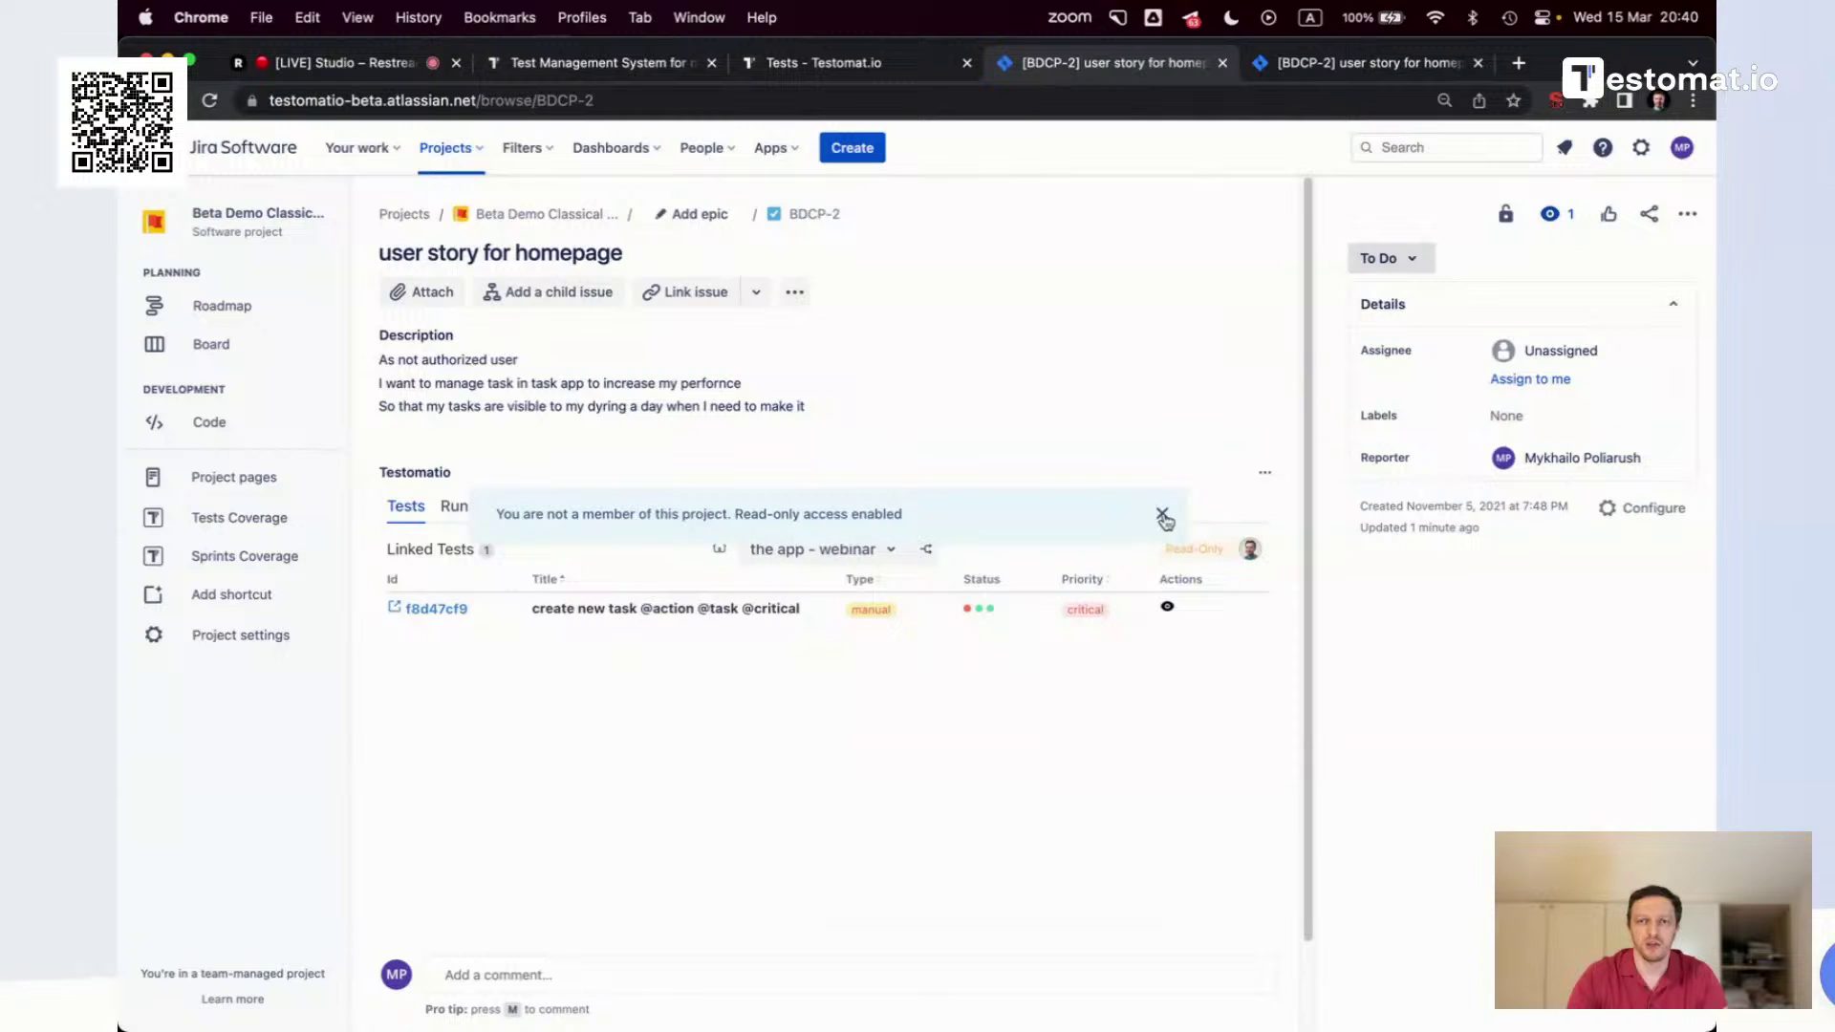
click(1162, 514)
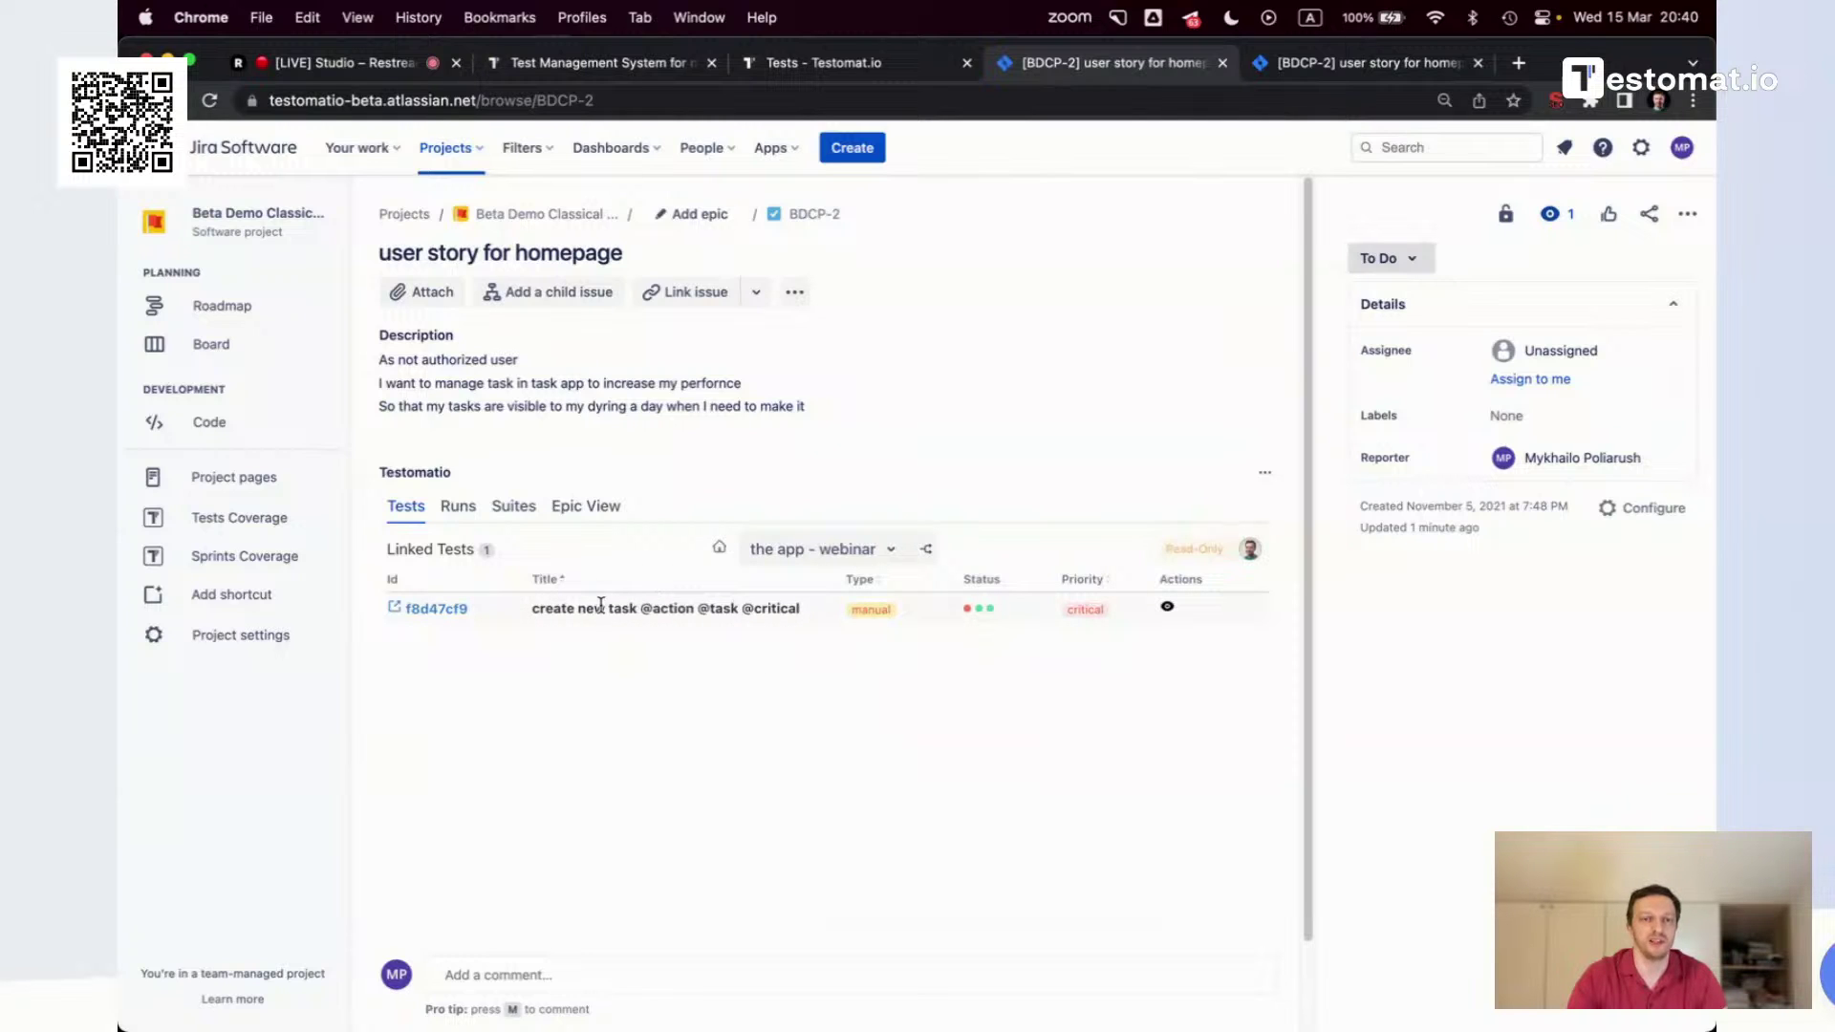
drag(527, 610, 801, 612)
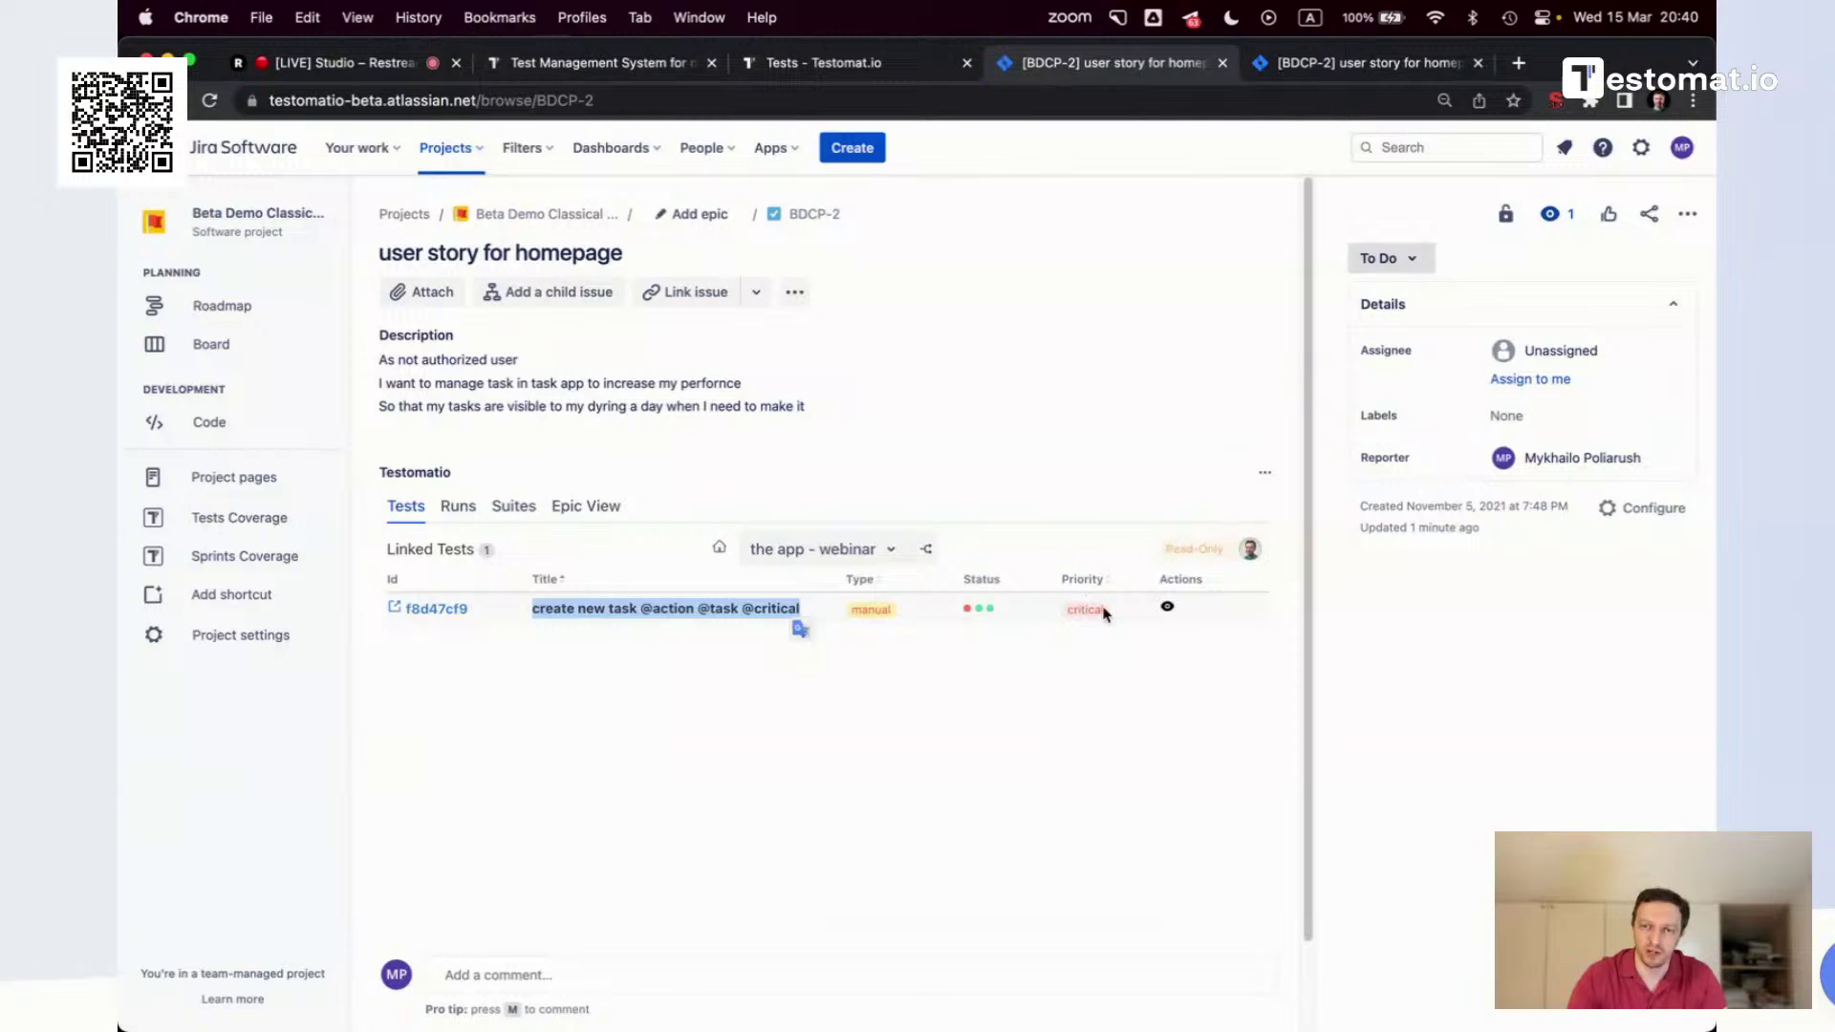
click(1168, 609)
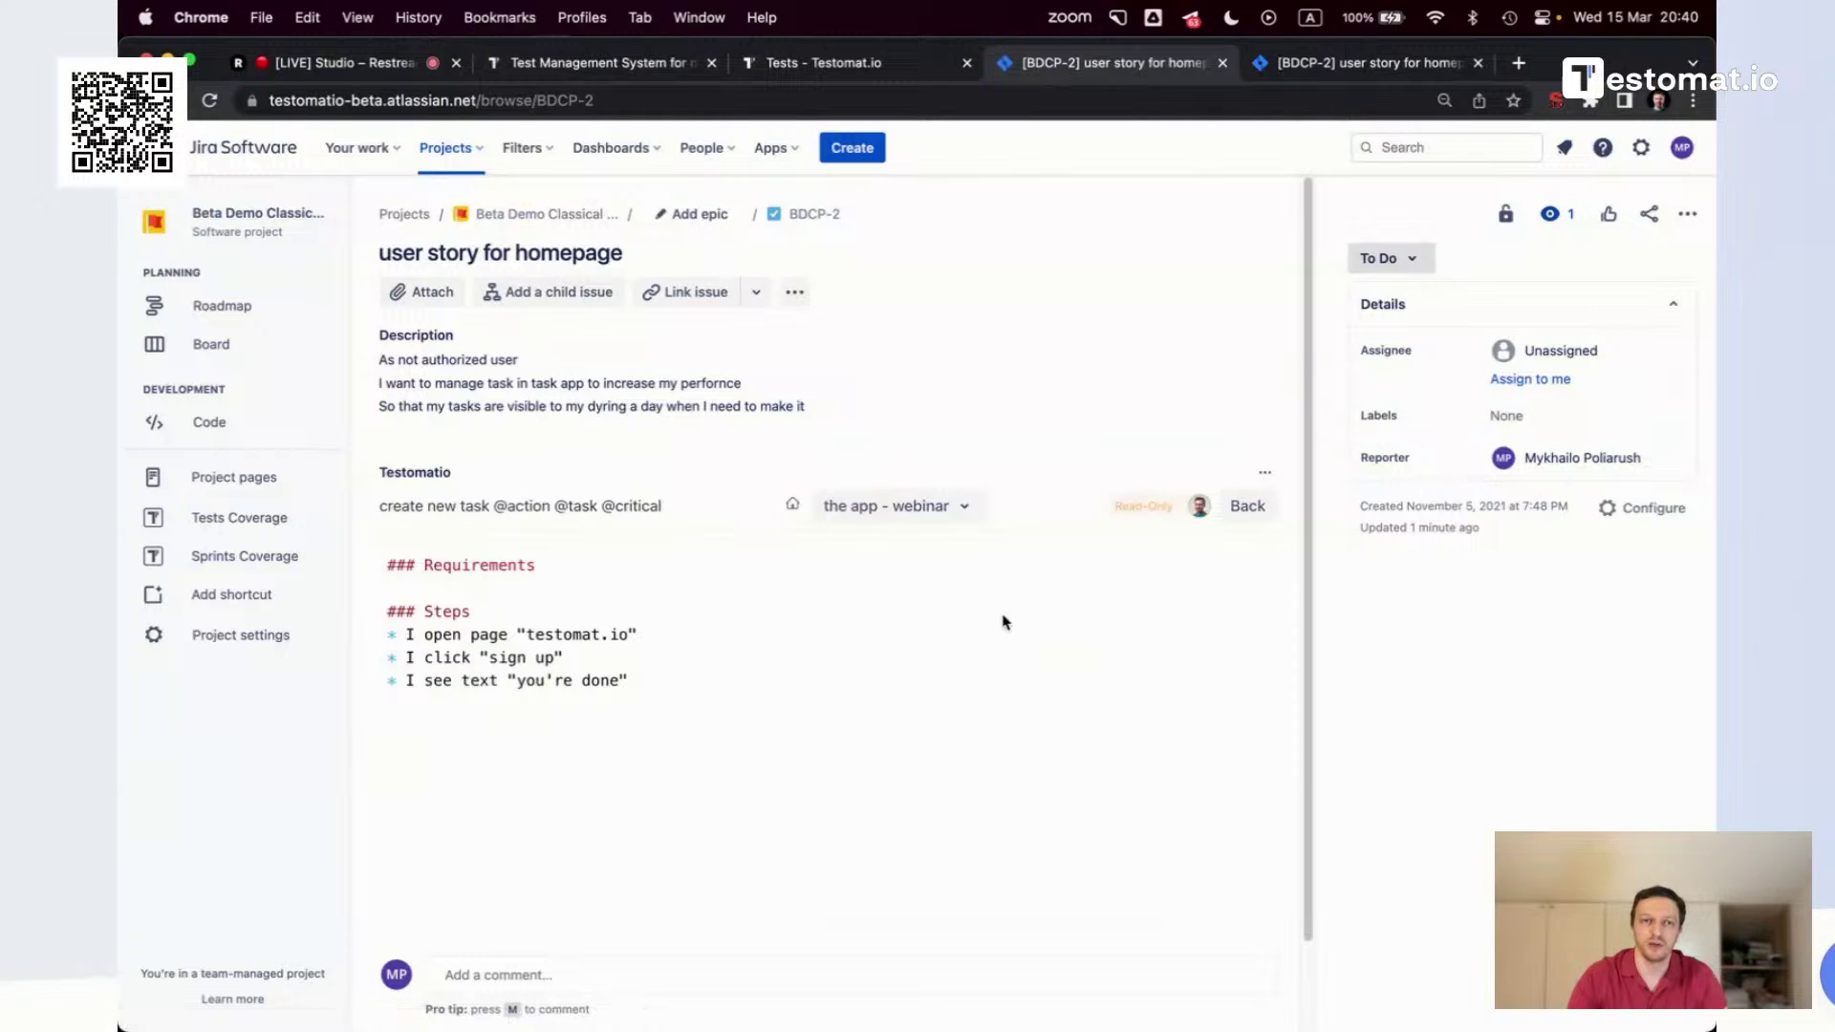
Review the requirements and steps of the "create new task" test in Jira, and return to the issue's linked tests
drag(686, 708, 354, 579)
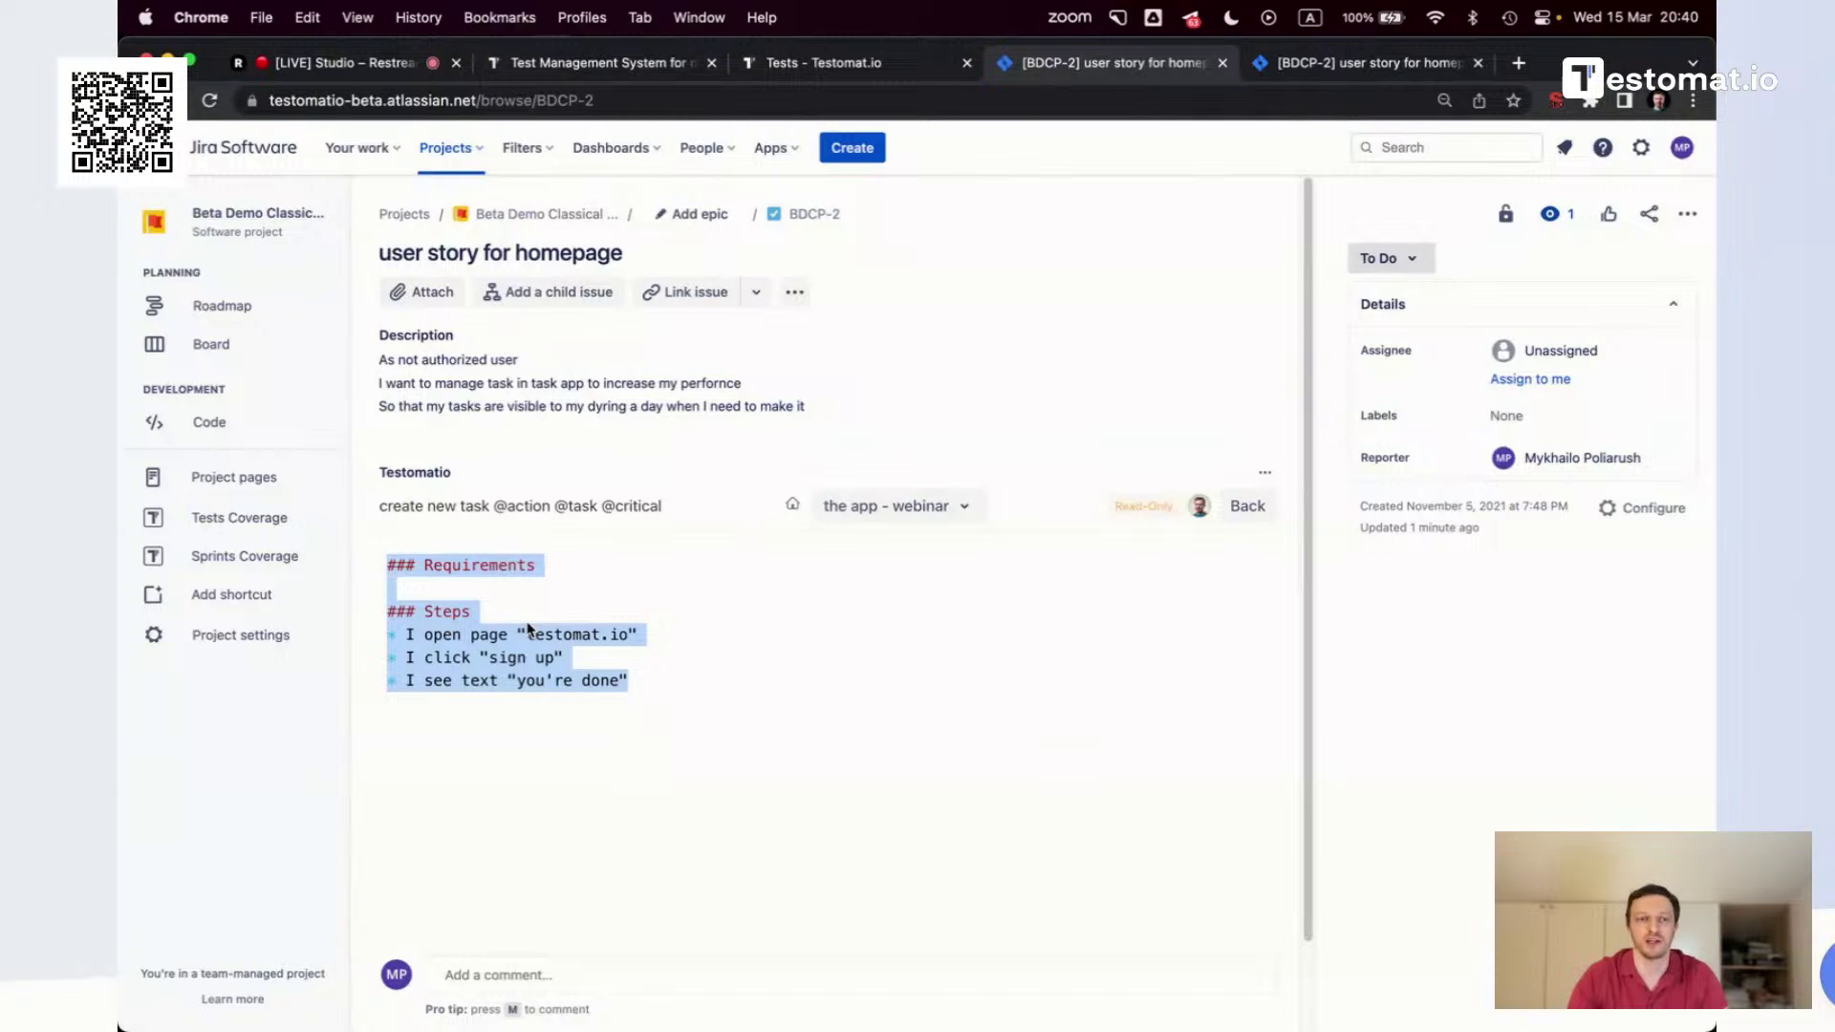
click(762, 652)
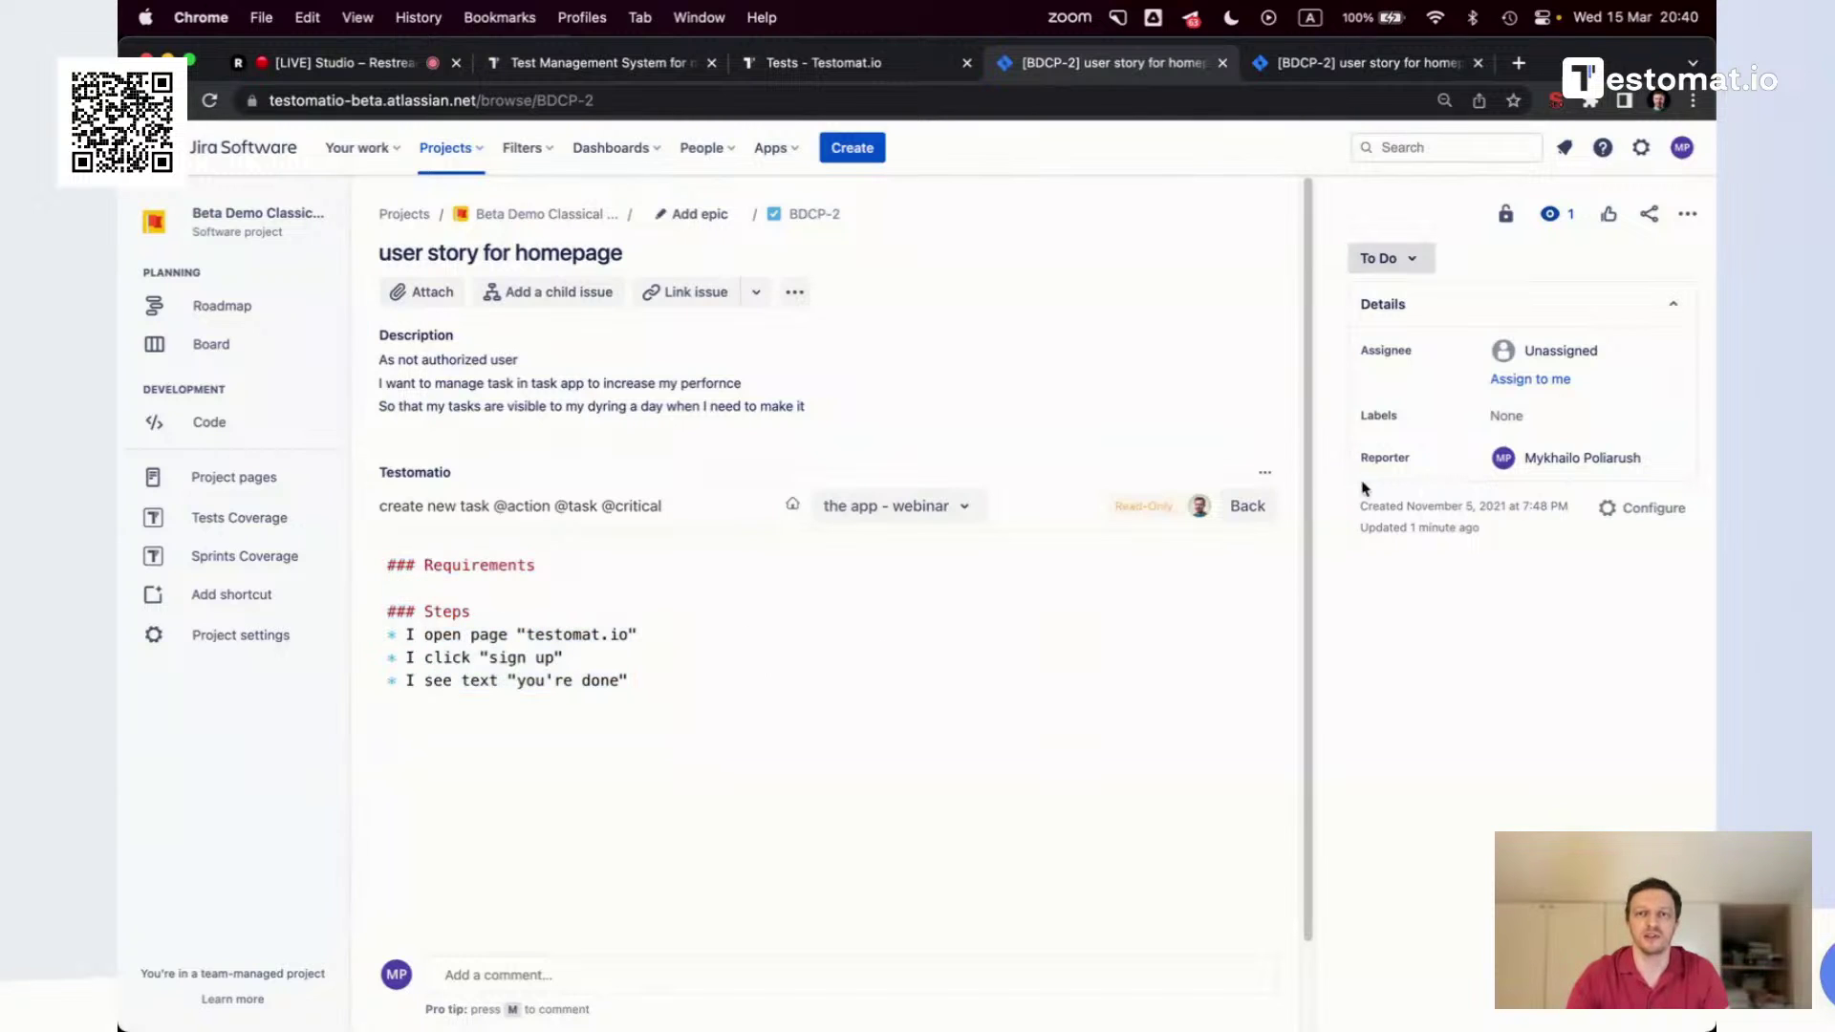
click(1270, 515)
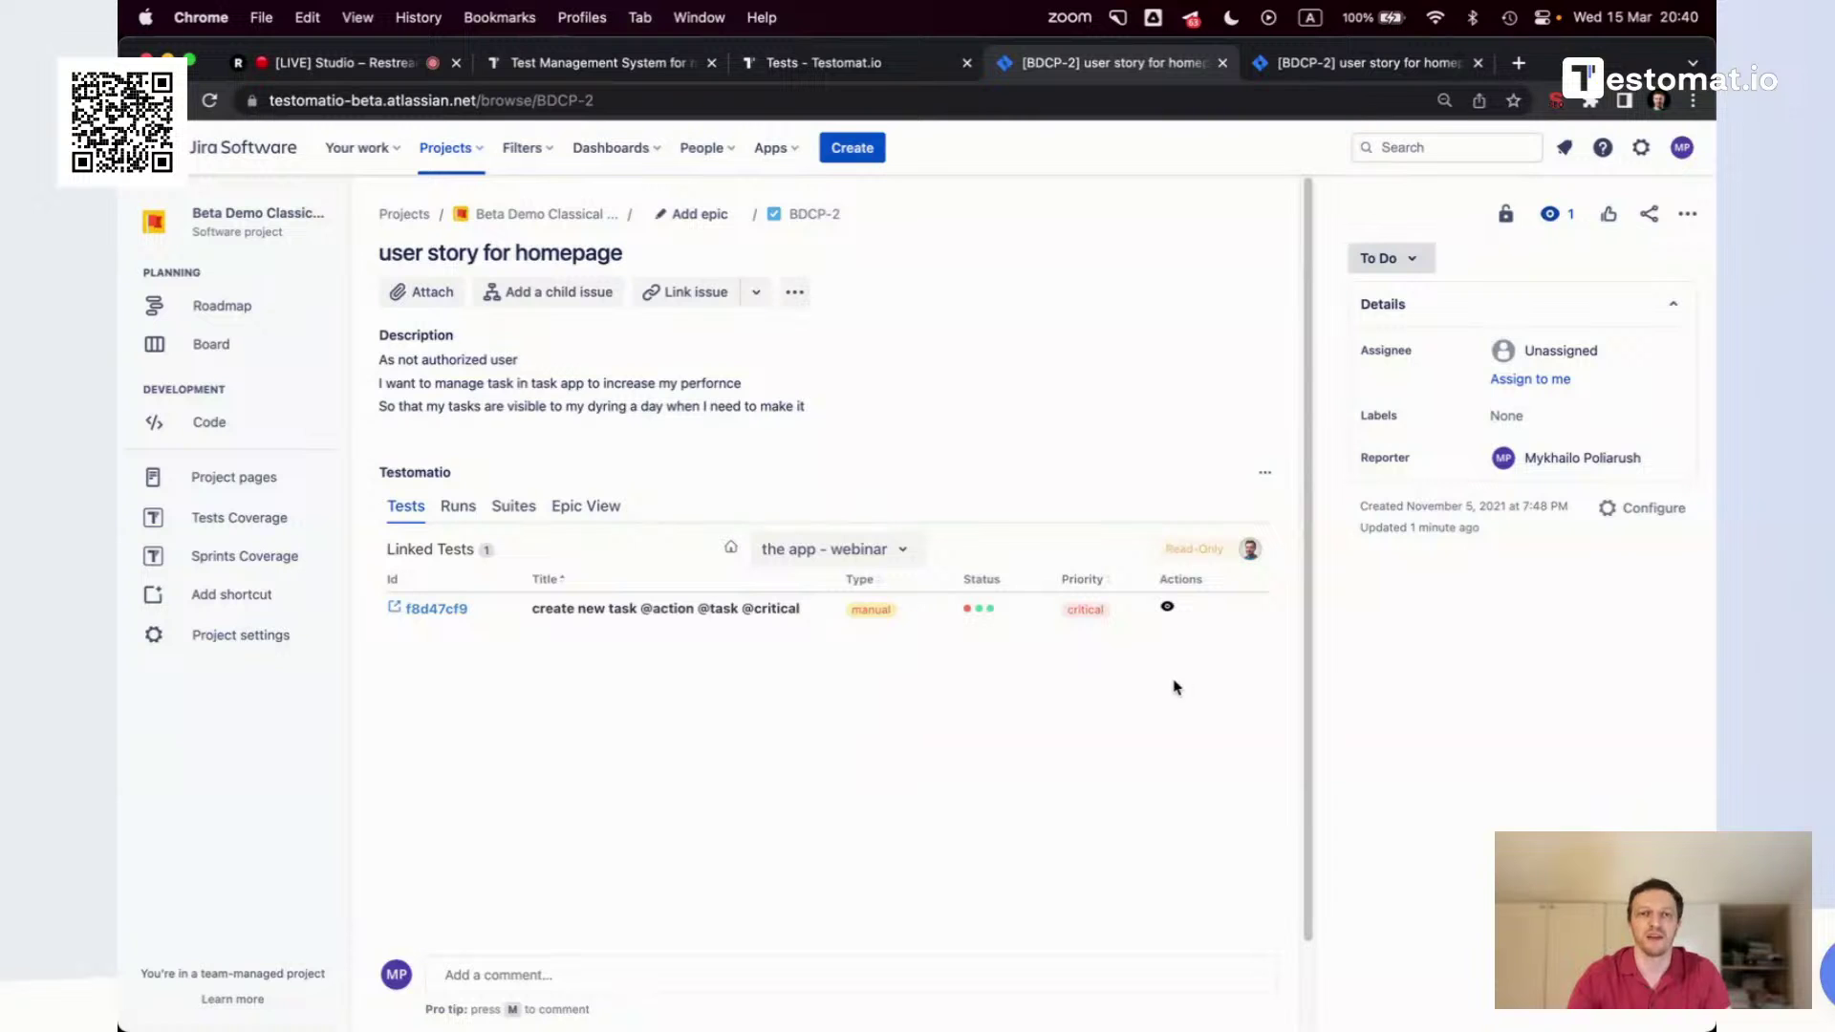
Switch to Testomat.io, open the "edit created task" test, and start linking it to an issue
click(863, 63)
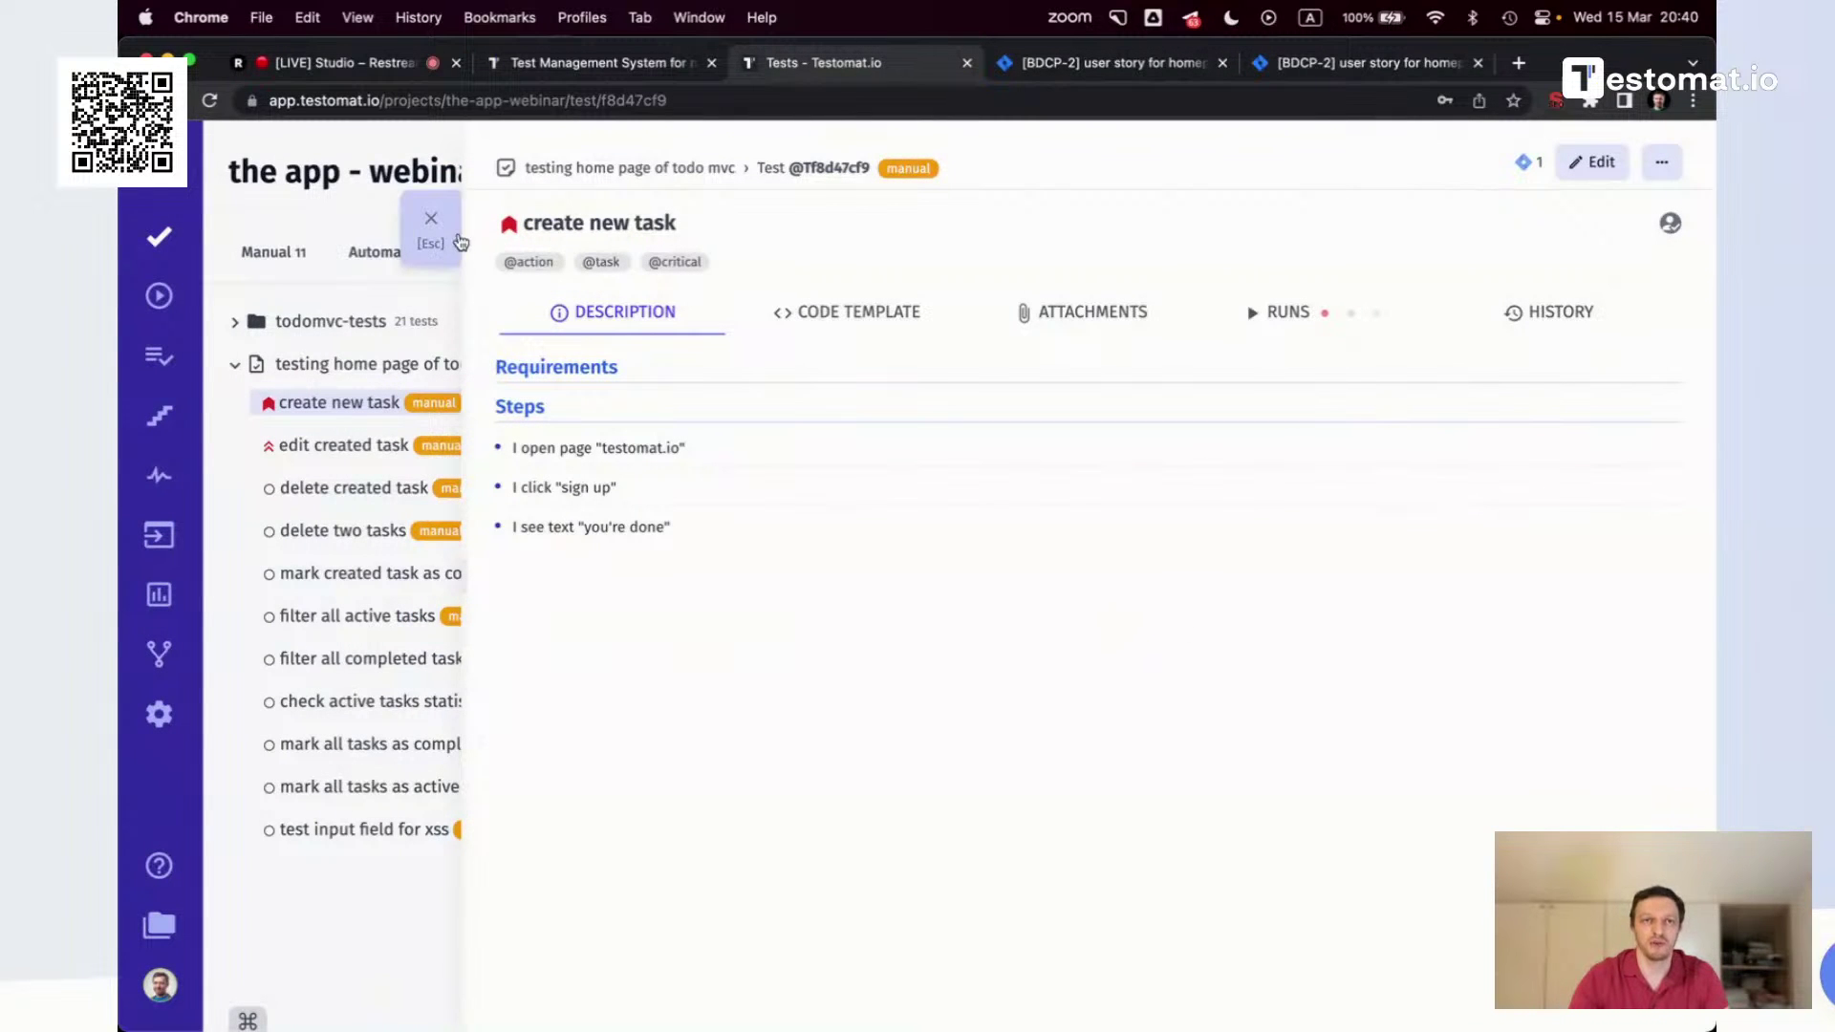
click(445, 239)
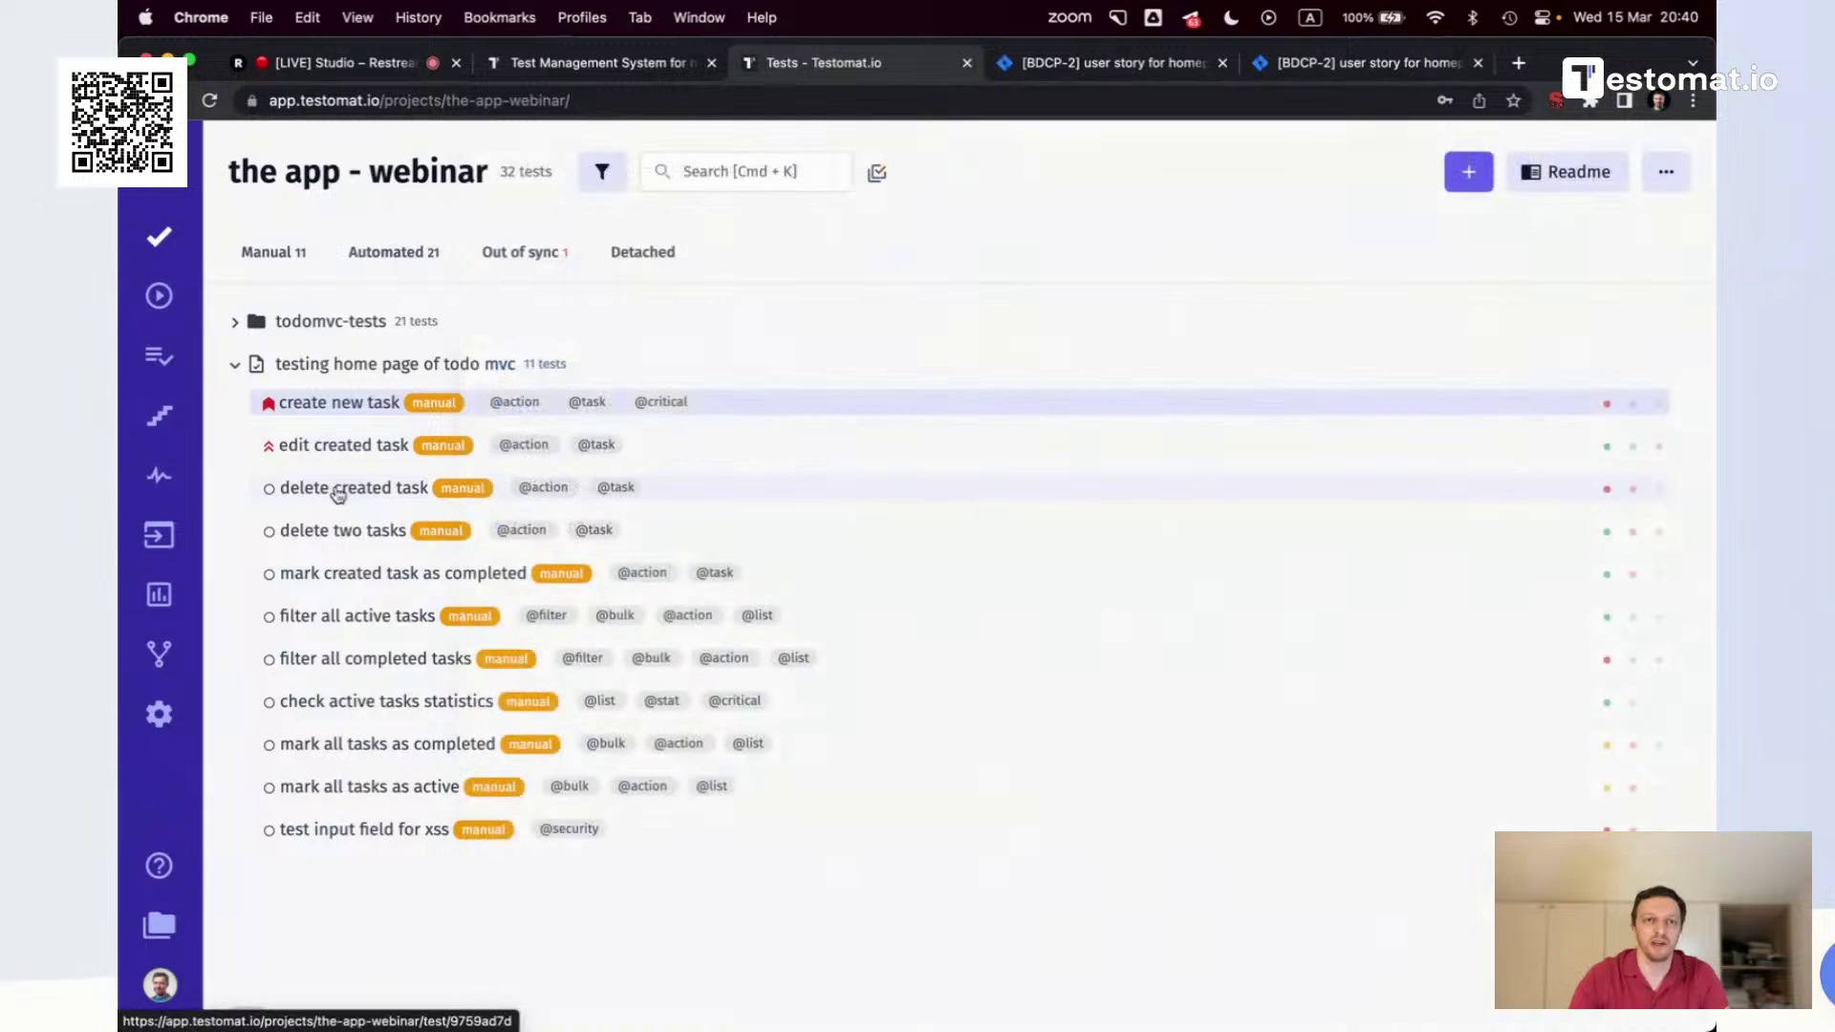
click(352, 450)
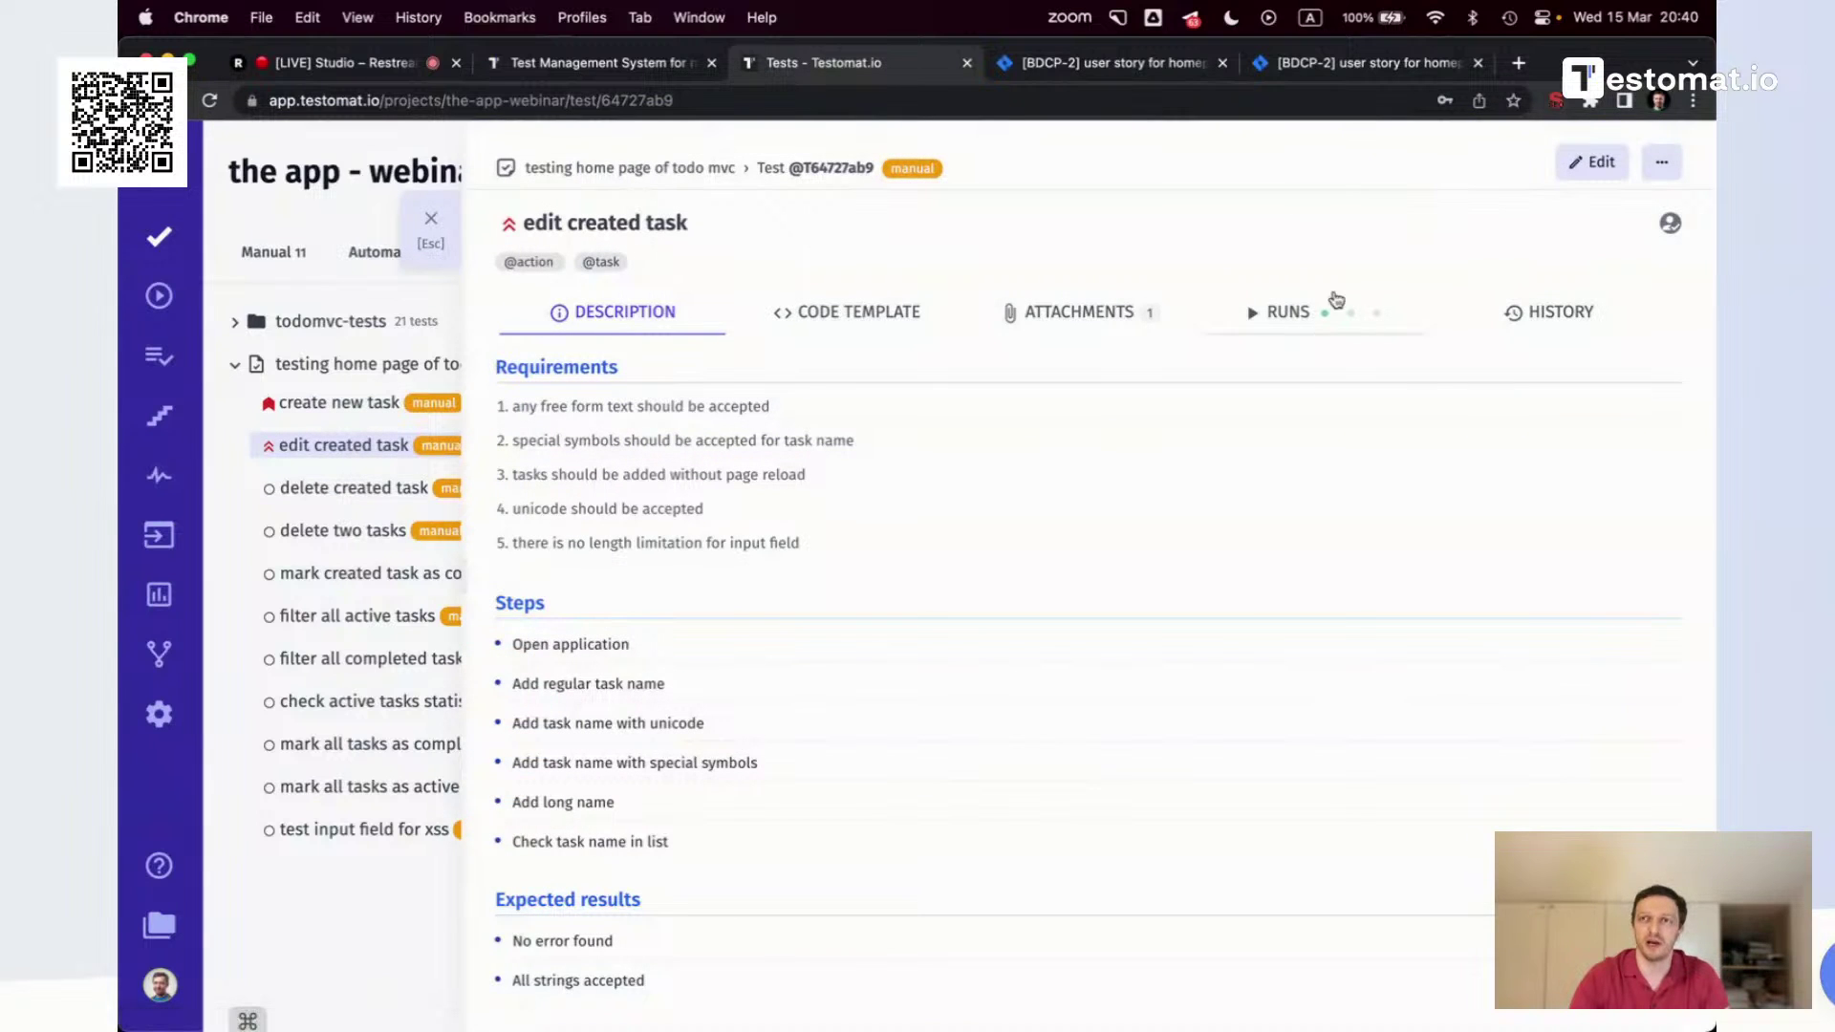
click(1663, 168)
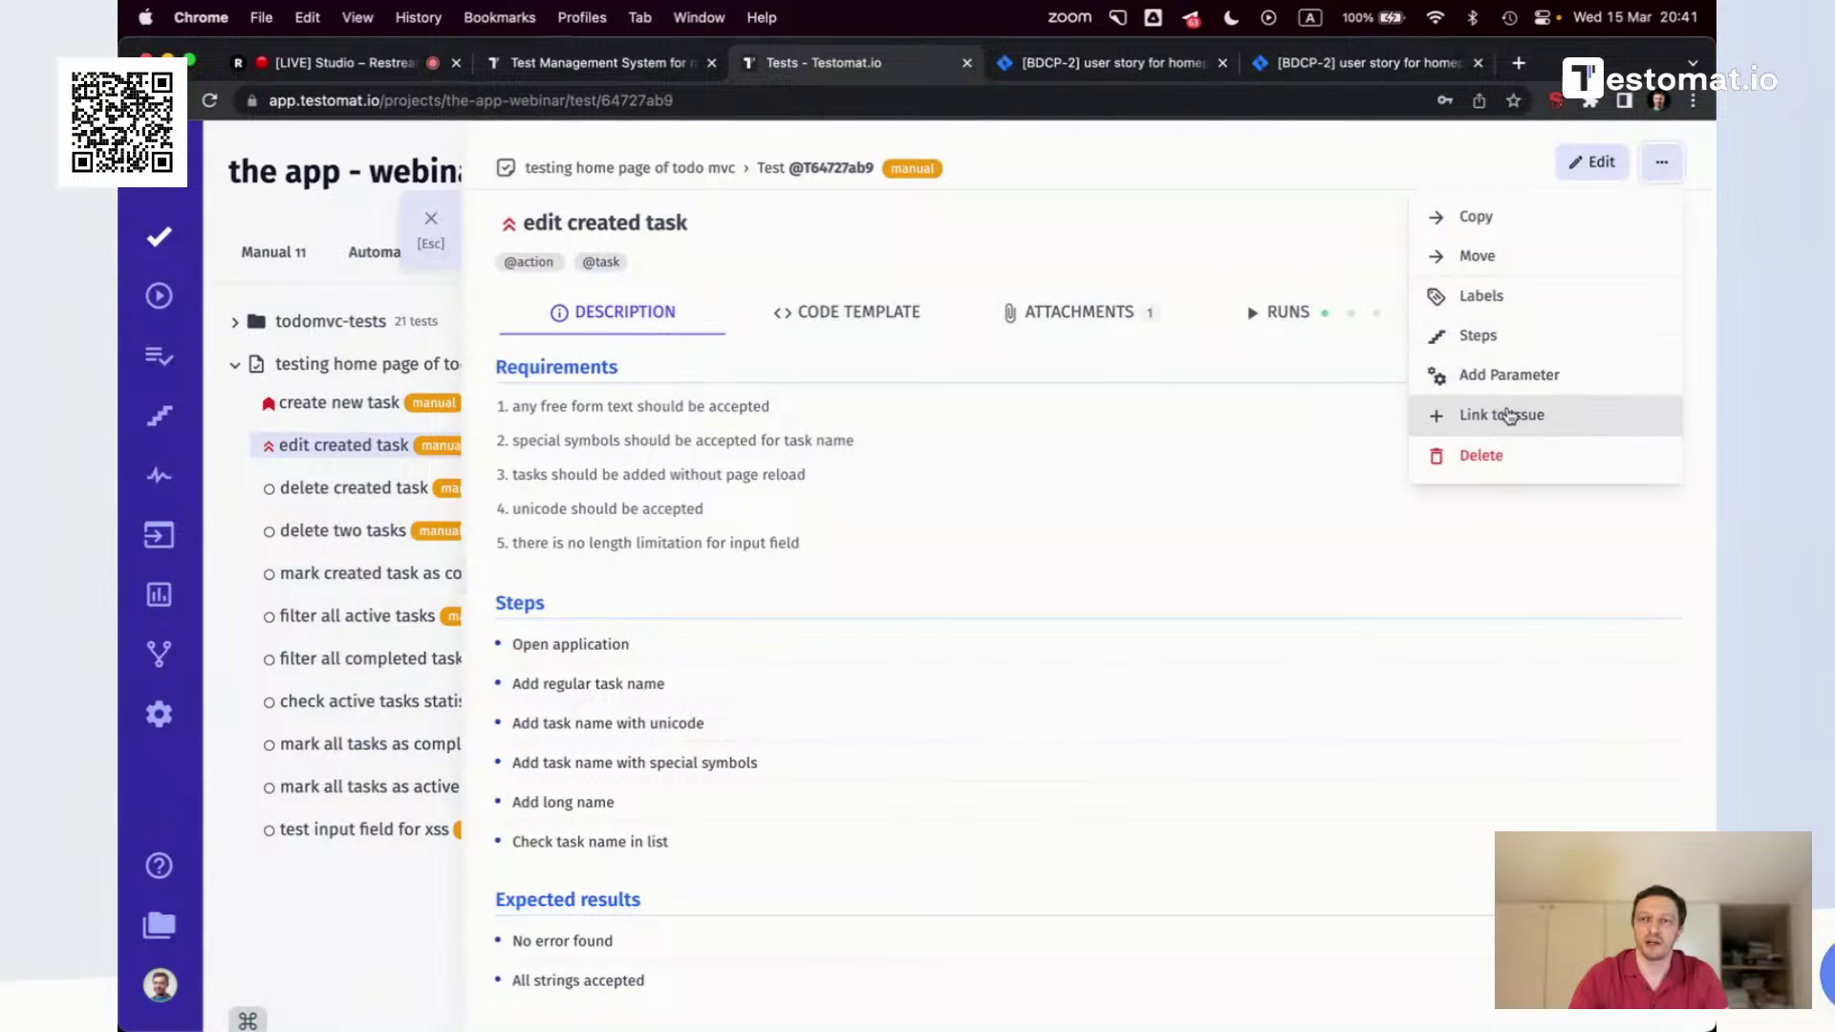
click(1508, 415)
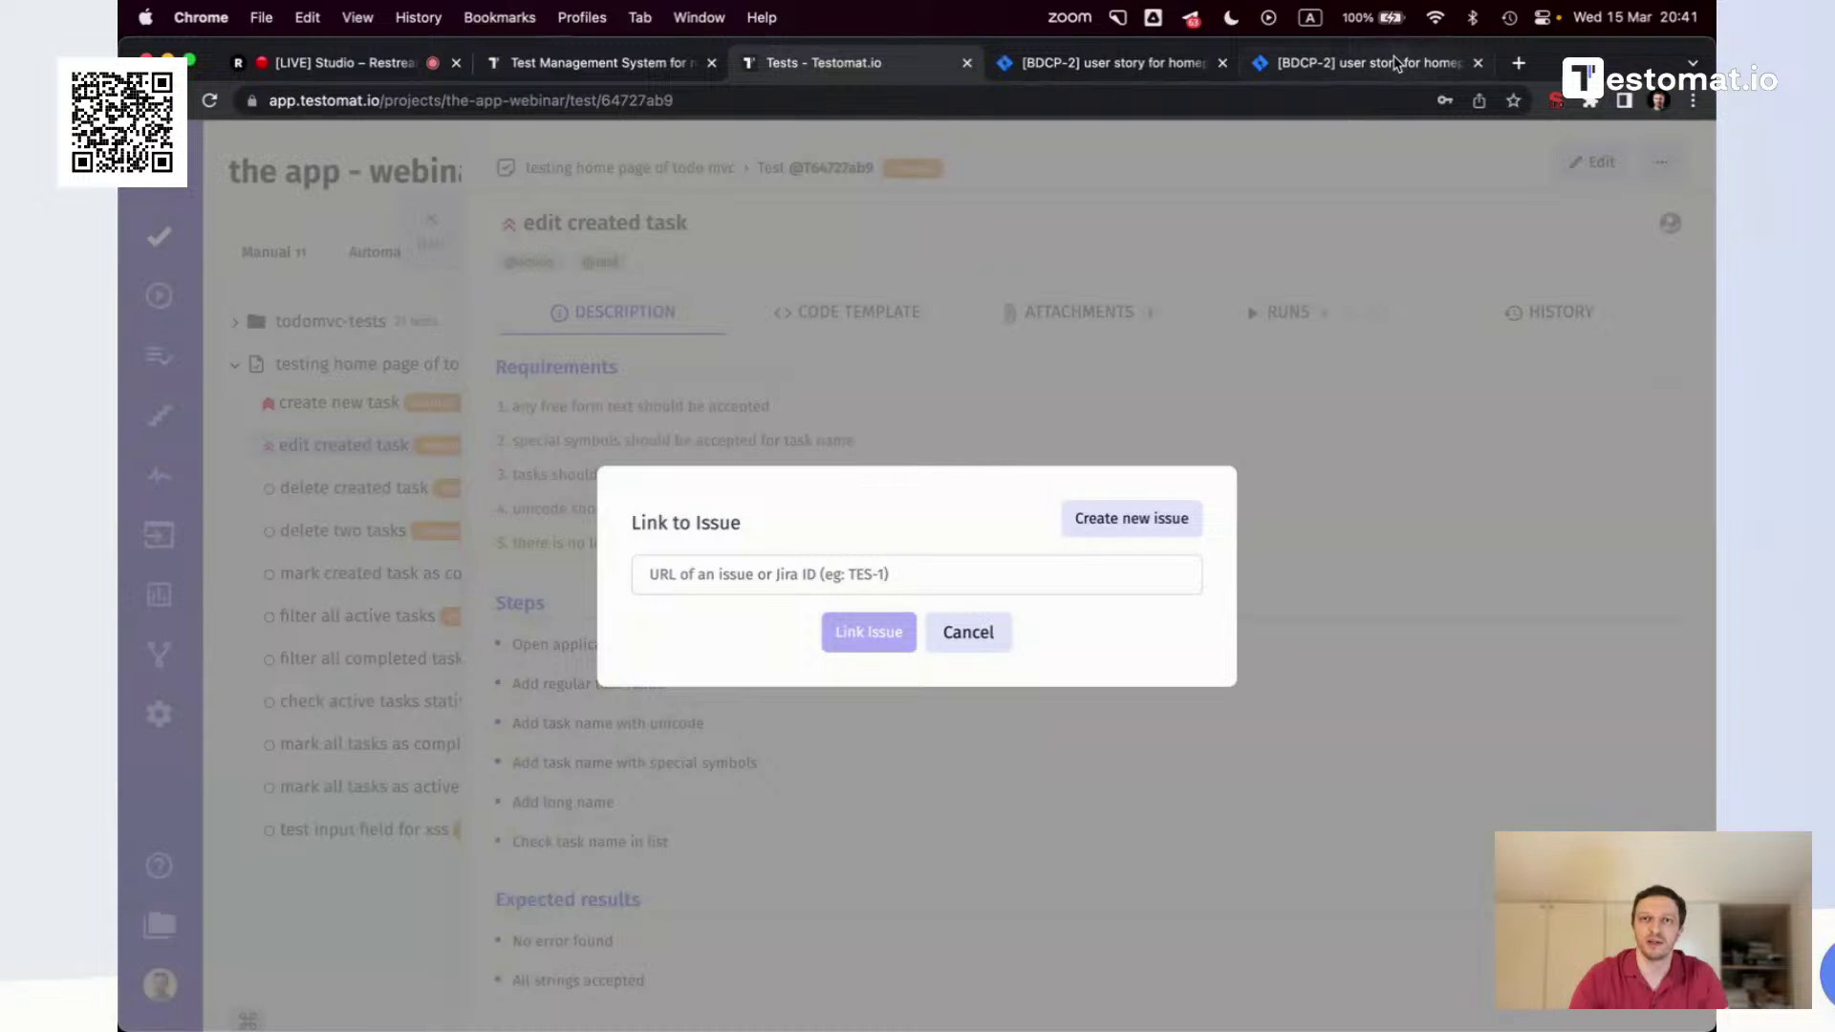
Open linear.app in a new browser tab, open the "user story - manage todo tasks" issue, and copy its URL
key(super+t)
text(liea)
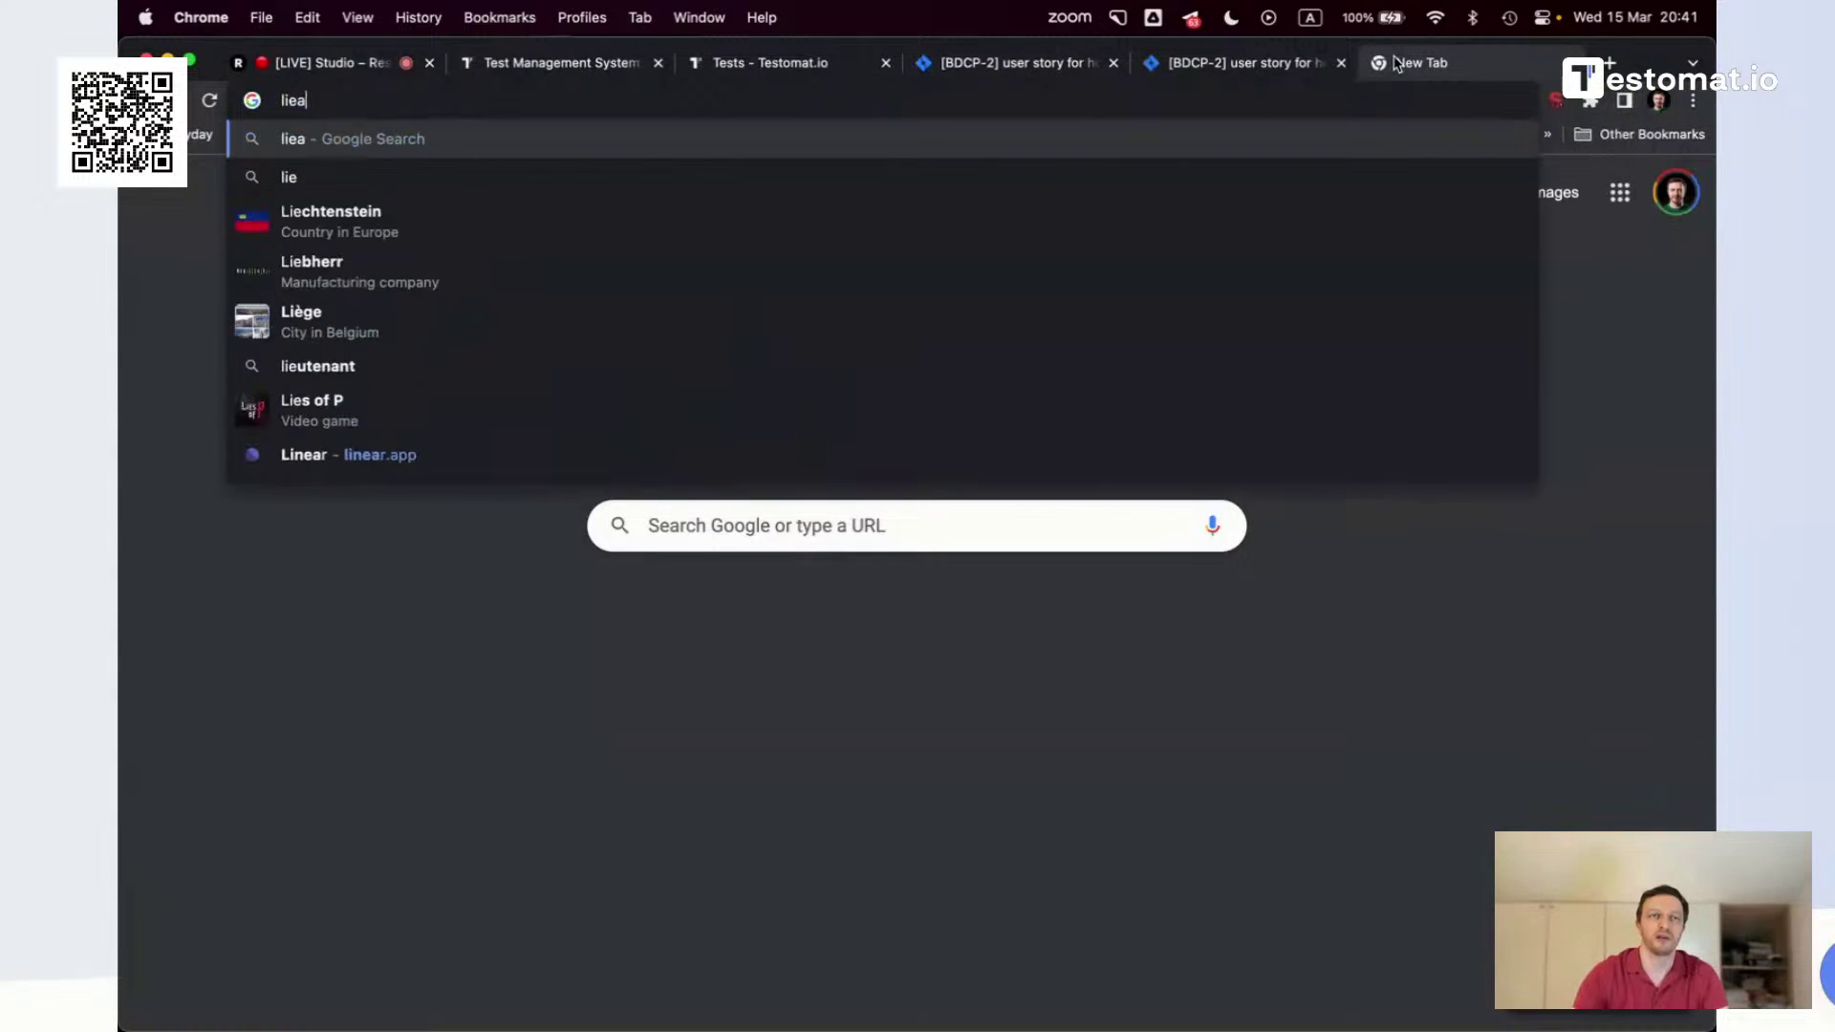
key(BackSpace)
key(BackSpace)
text(near.app)
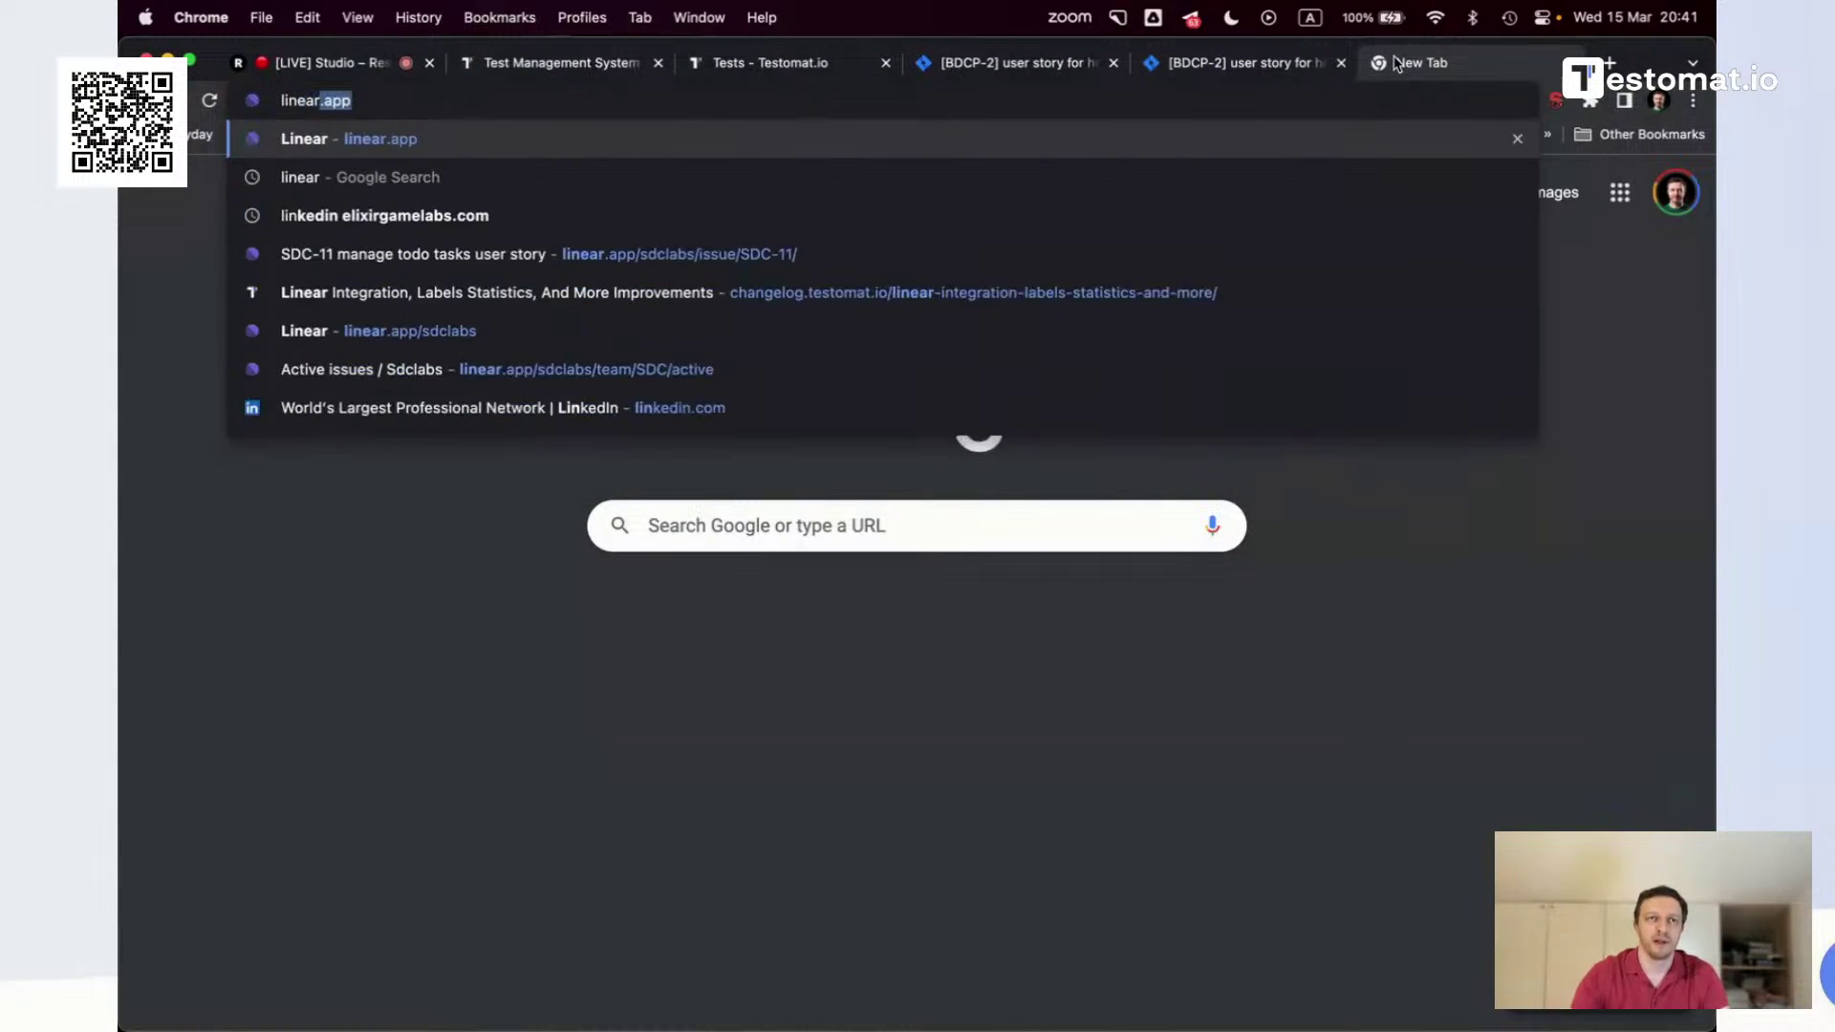
key(Return)
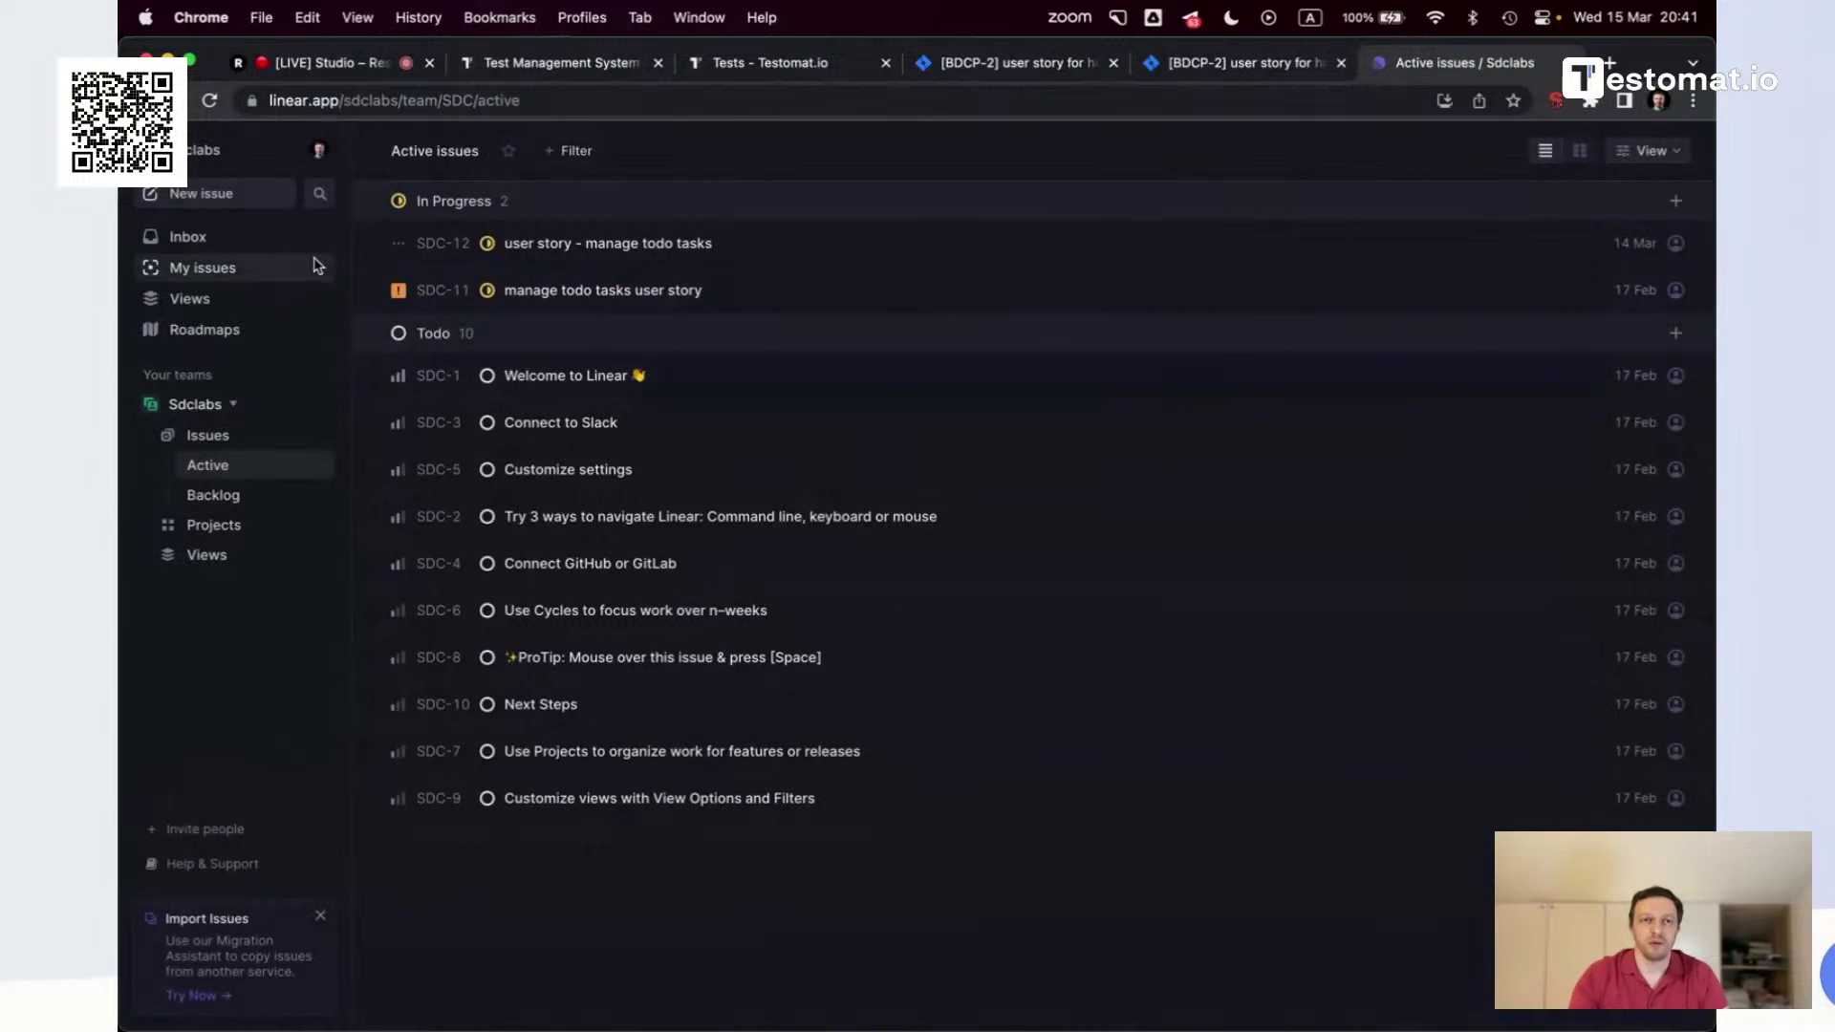
click(536, 246)
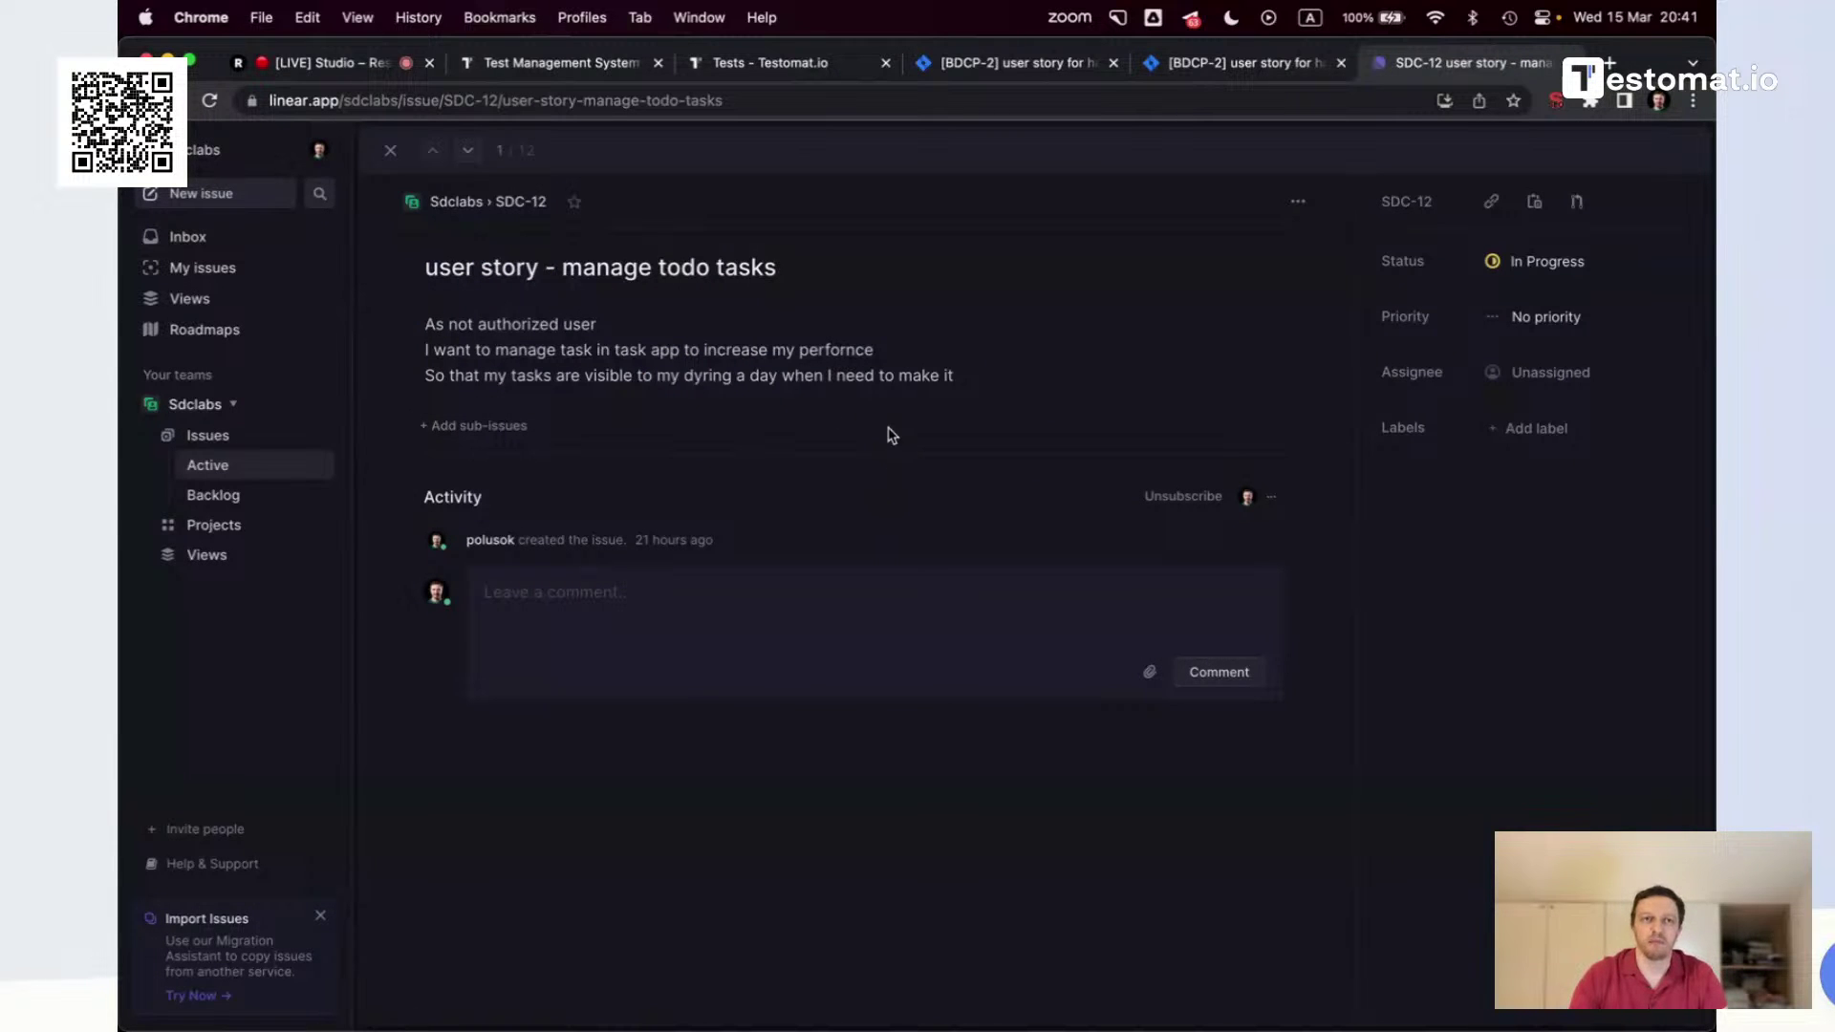
click(719, 103)
key(super+c)
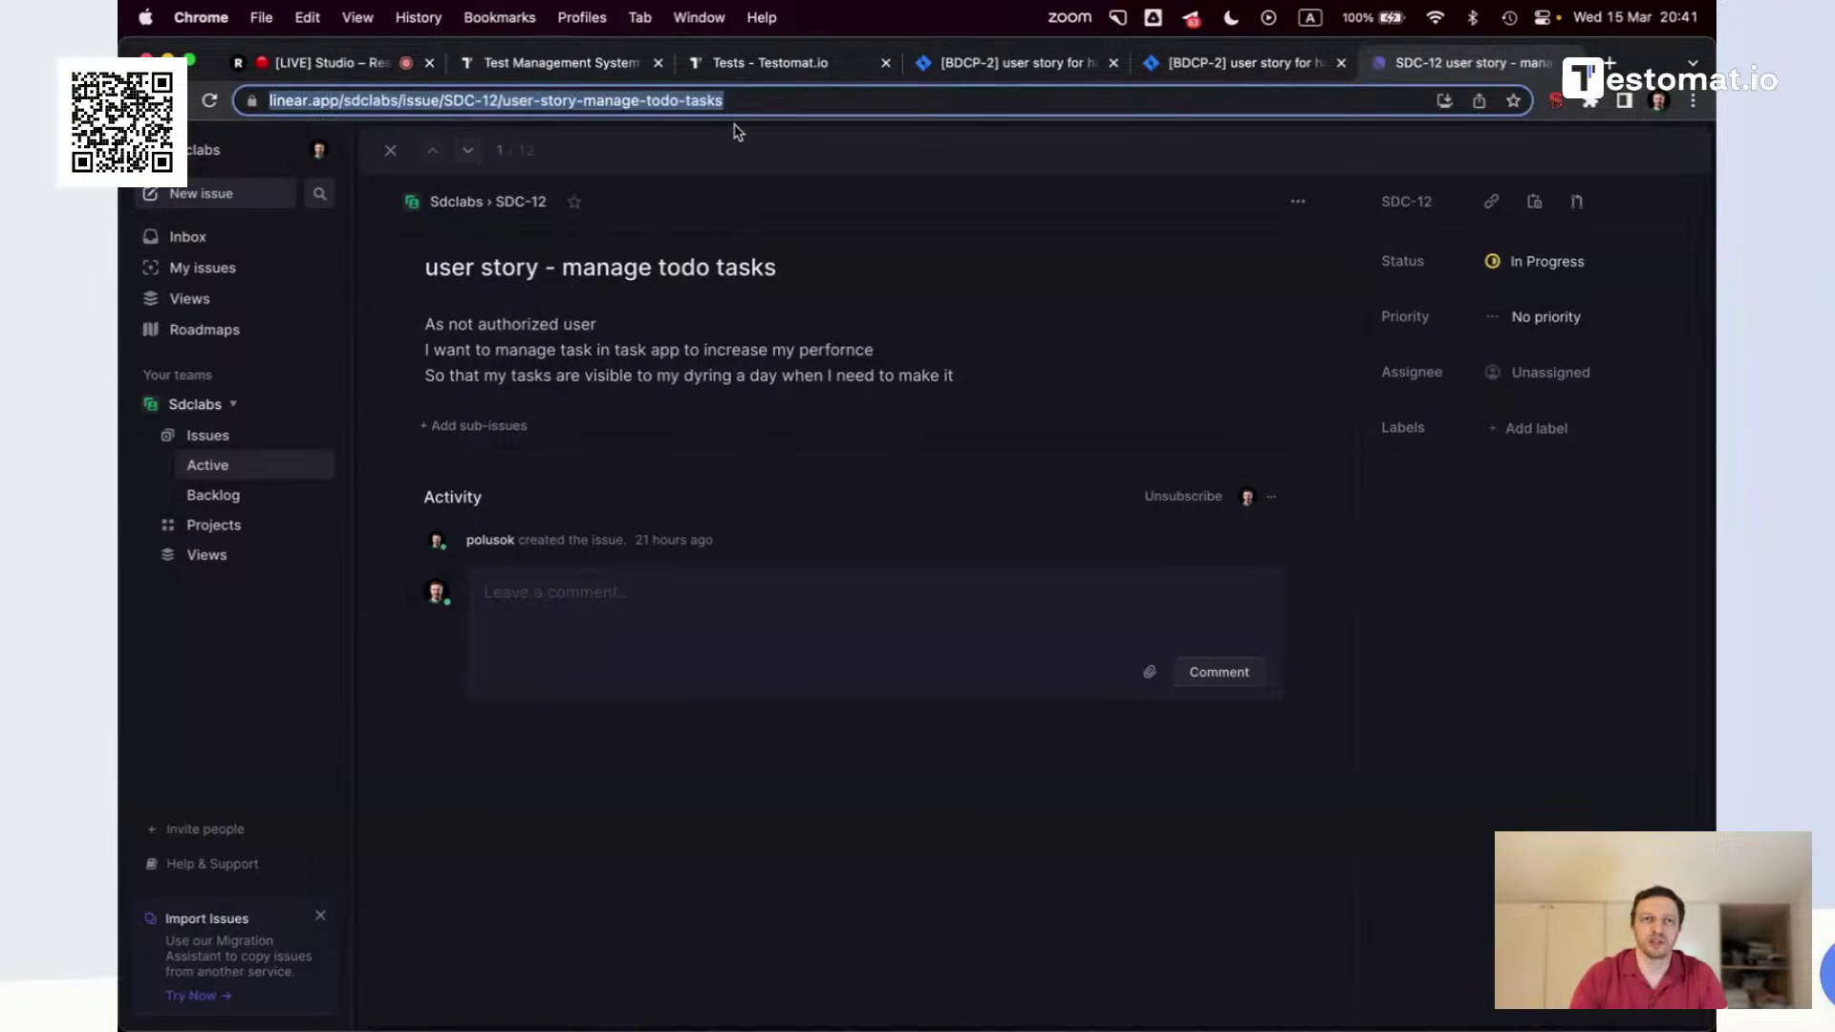
Link the copied Linear issue URL to the "edit created task" test in Testomat.io
click(813, 62)
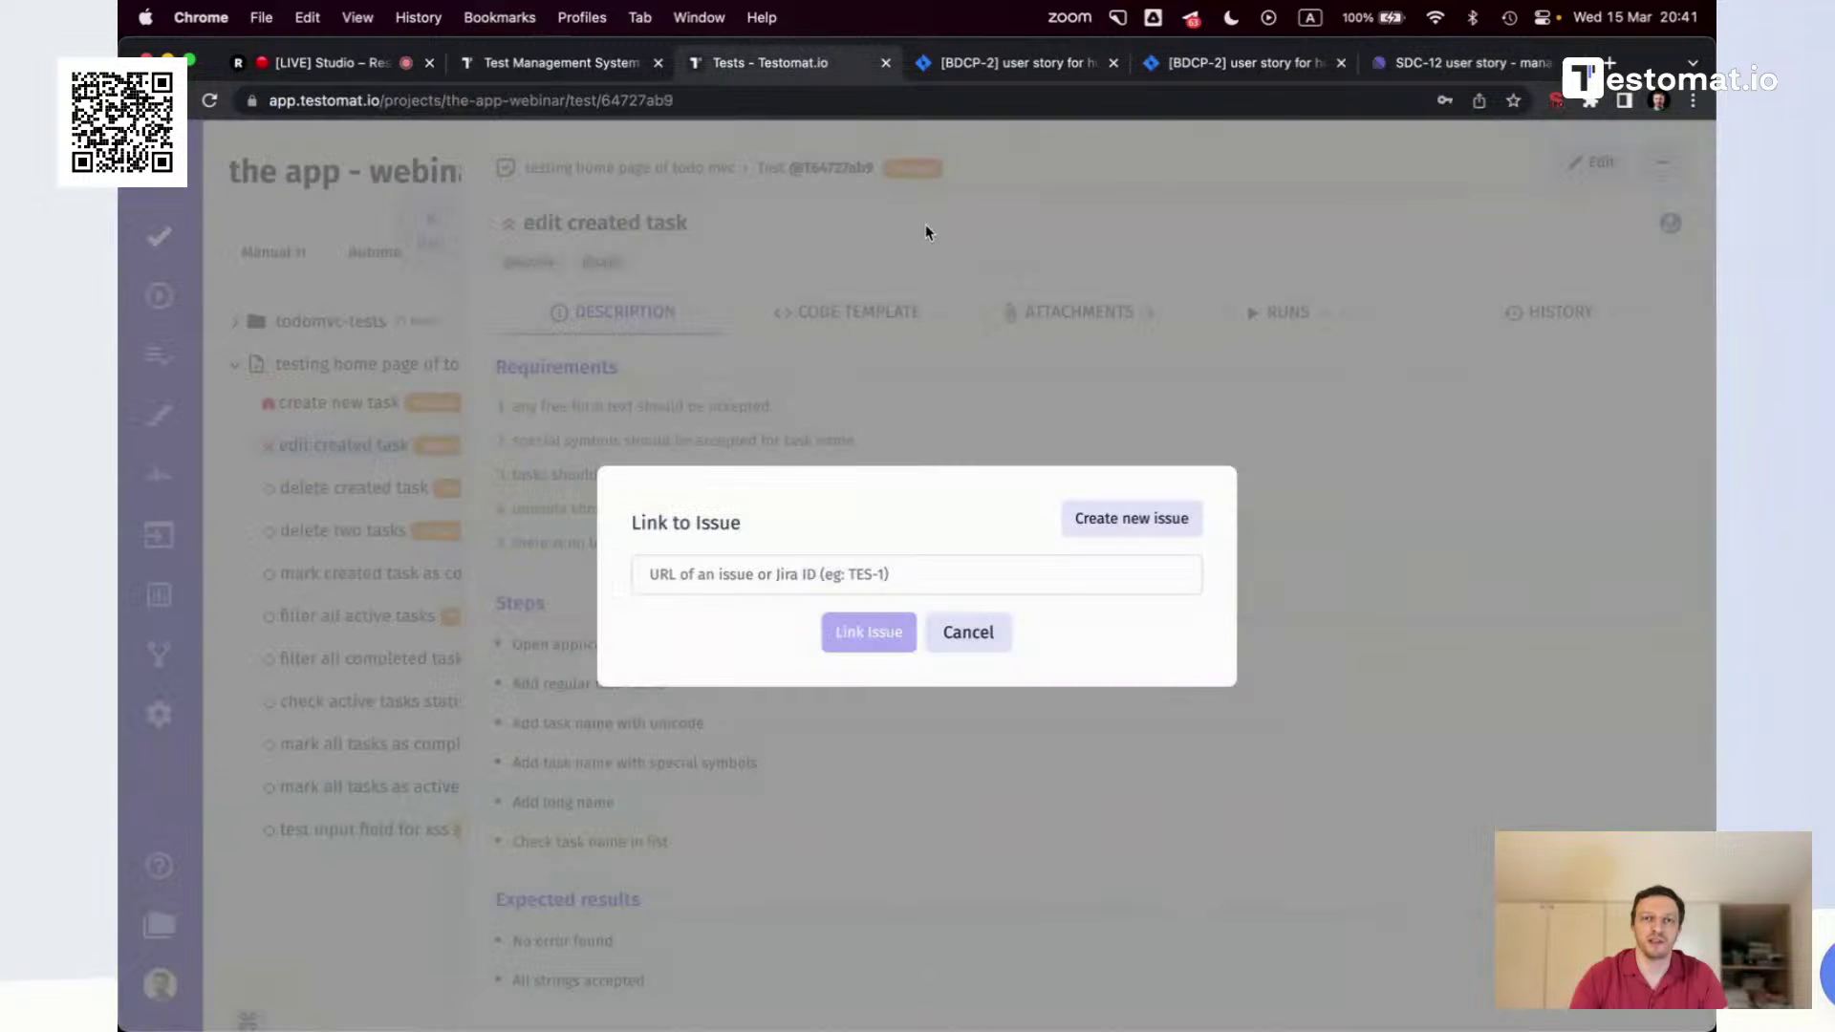
click(803, 578)
key(super+v)
click(872, 631)
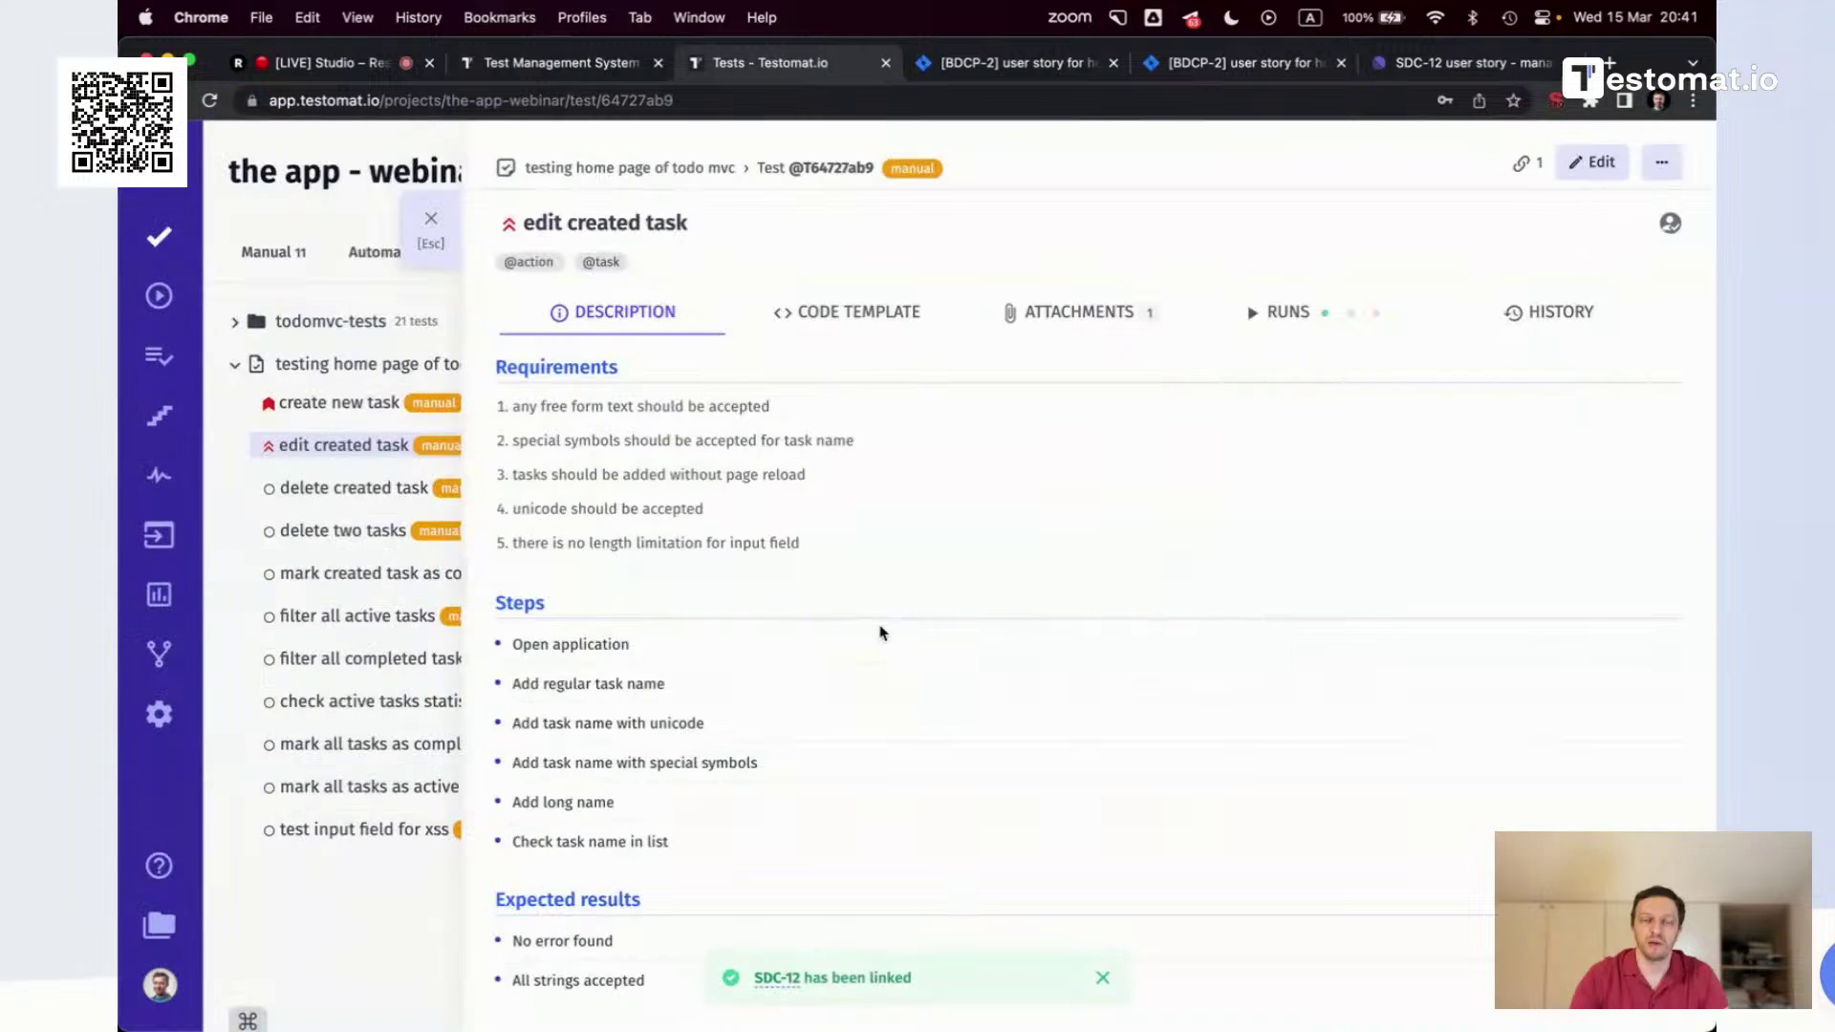
Open the linked SDC-12 issue from the test and compare its Linear activity with the Testomatio section of Jira issue BDCP-2
mouse_move(1523, 166)
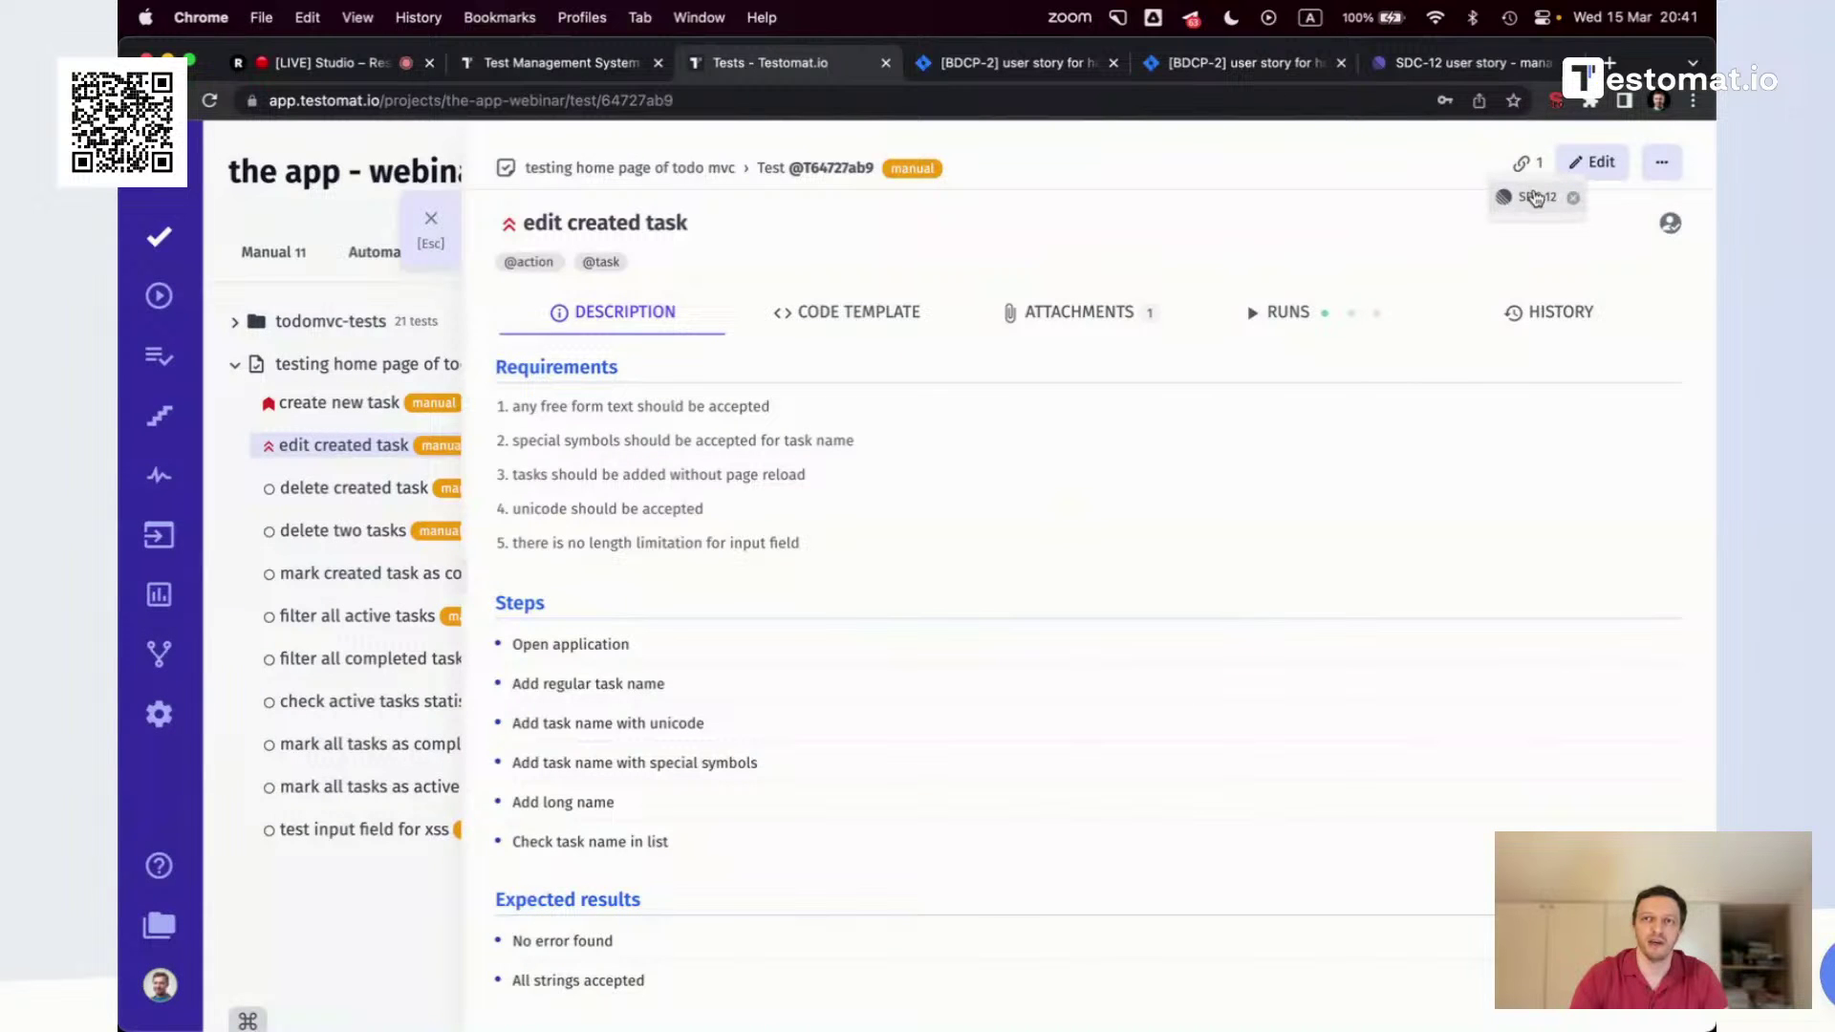
click(1533, 198)
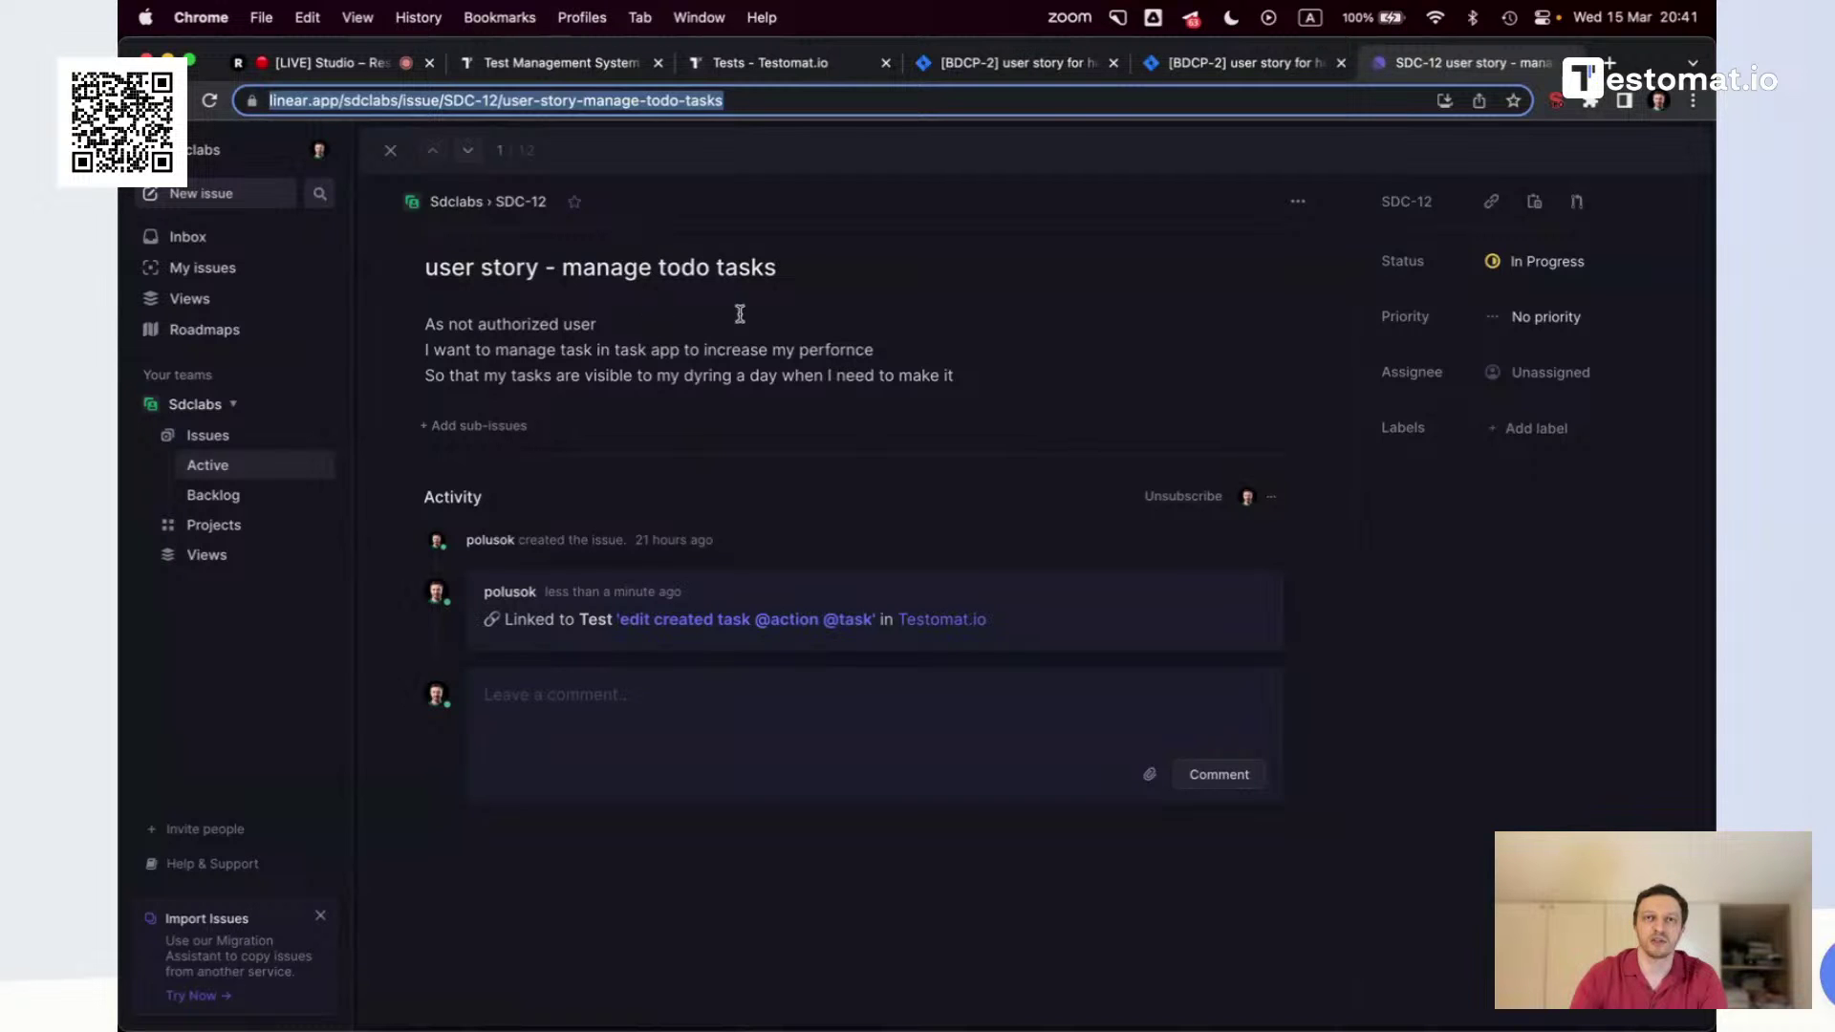
click(1233, 61)
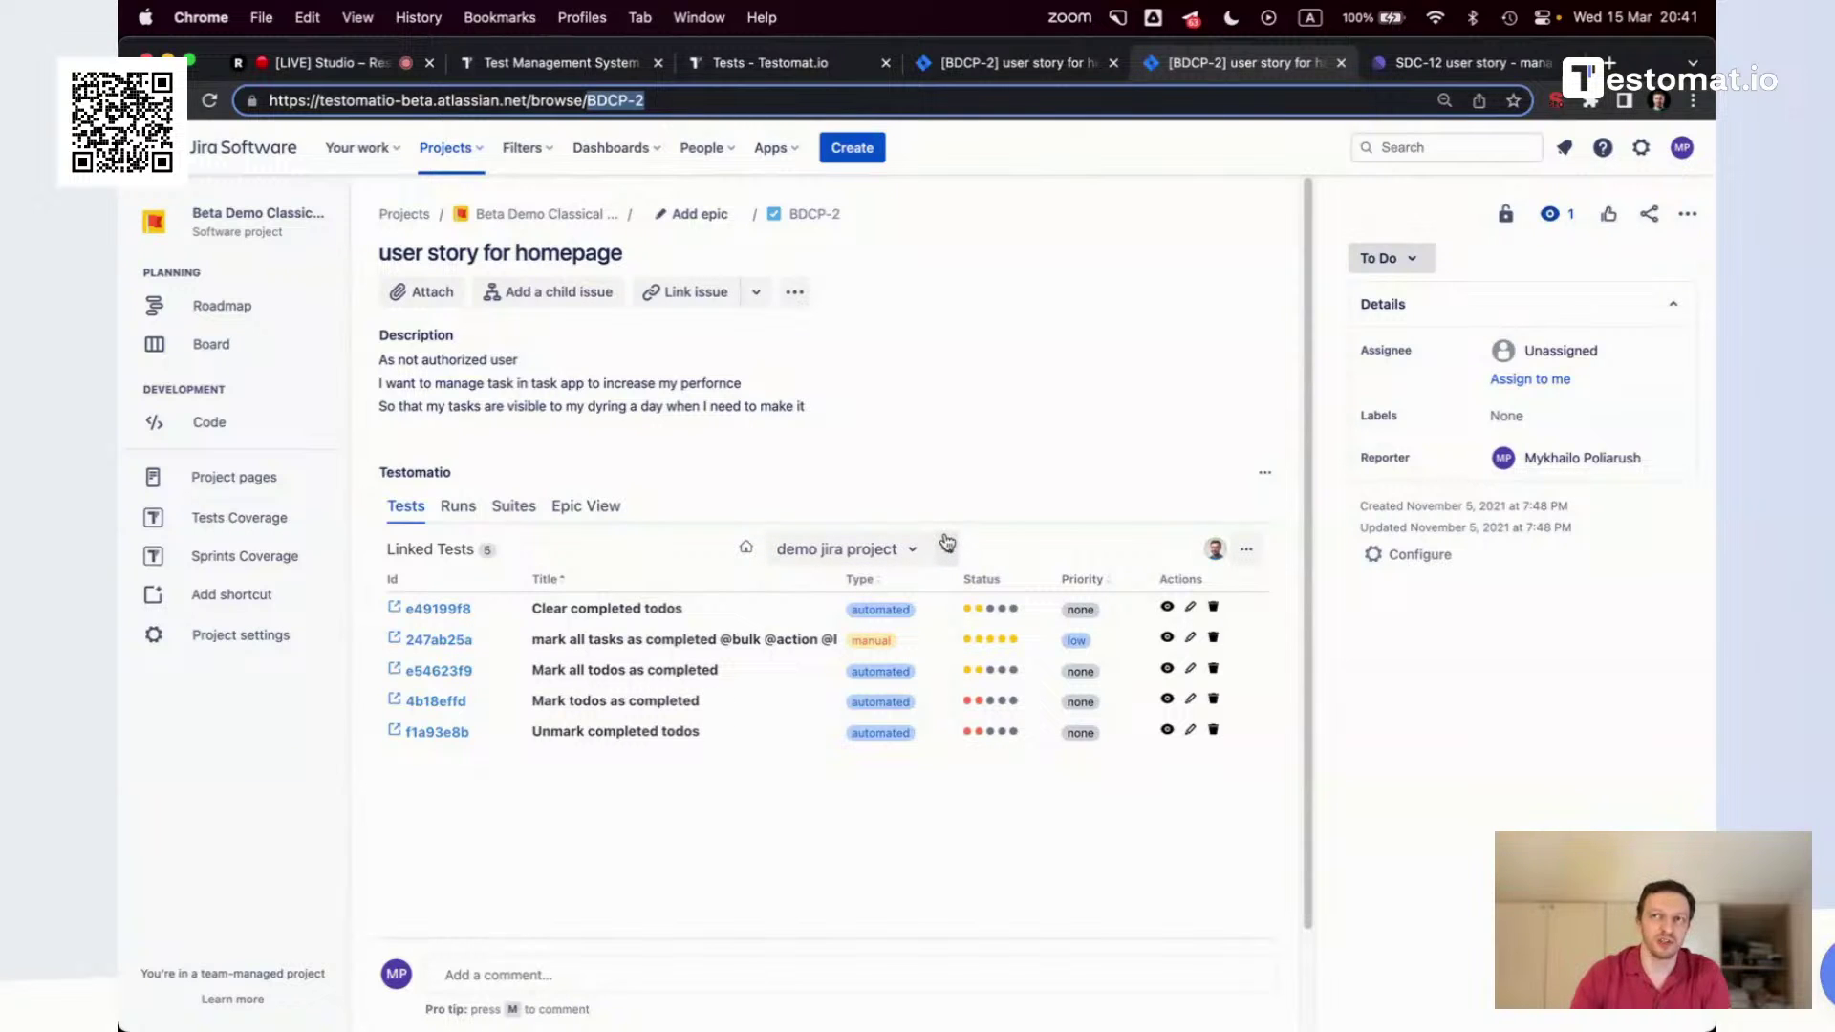
key(ctrl+Tab)
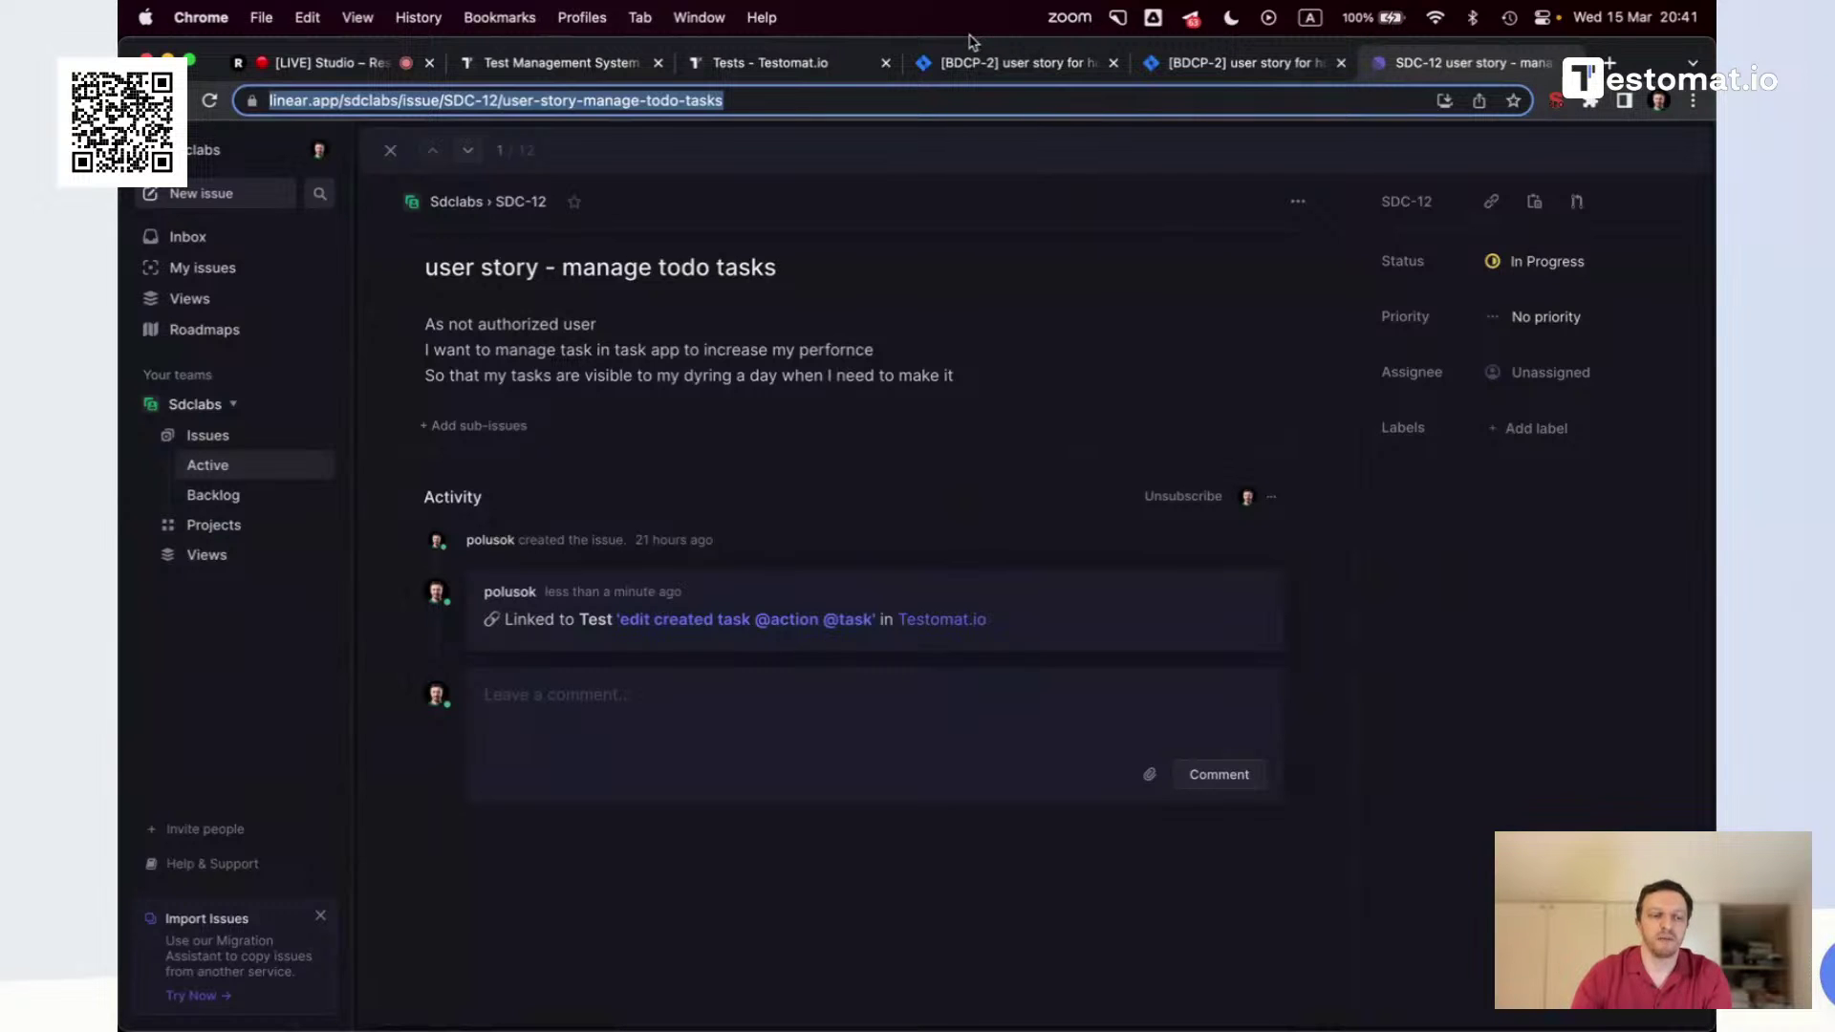
click(822, 64)
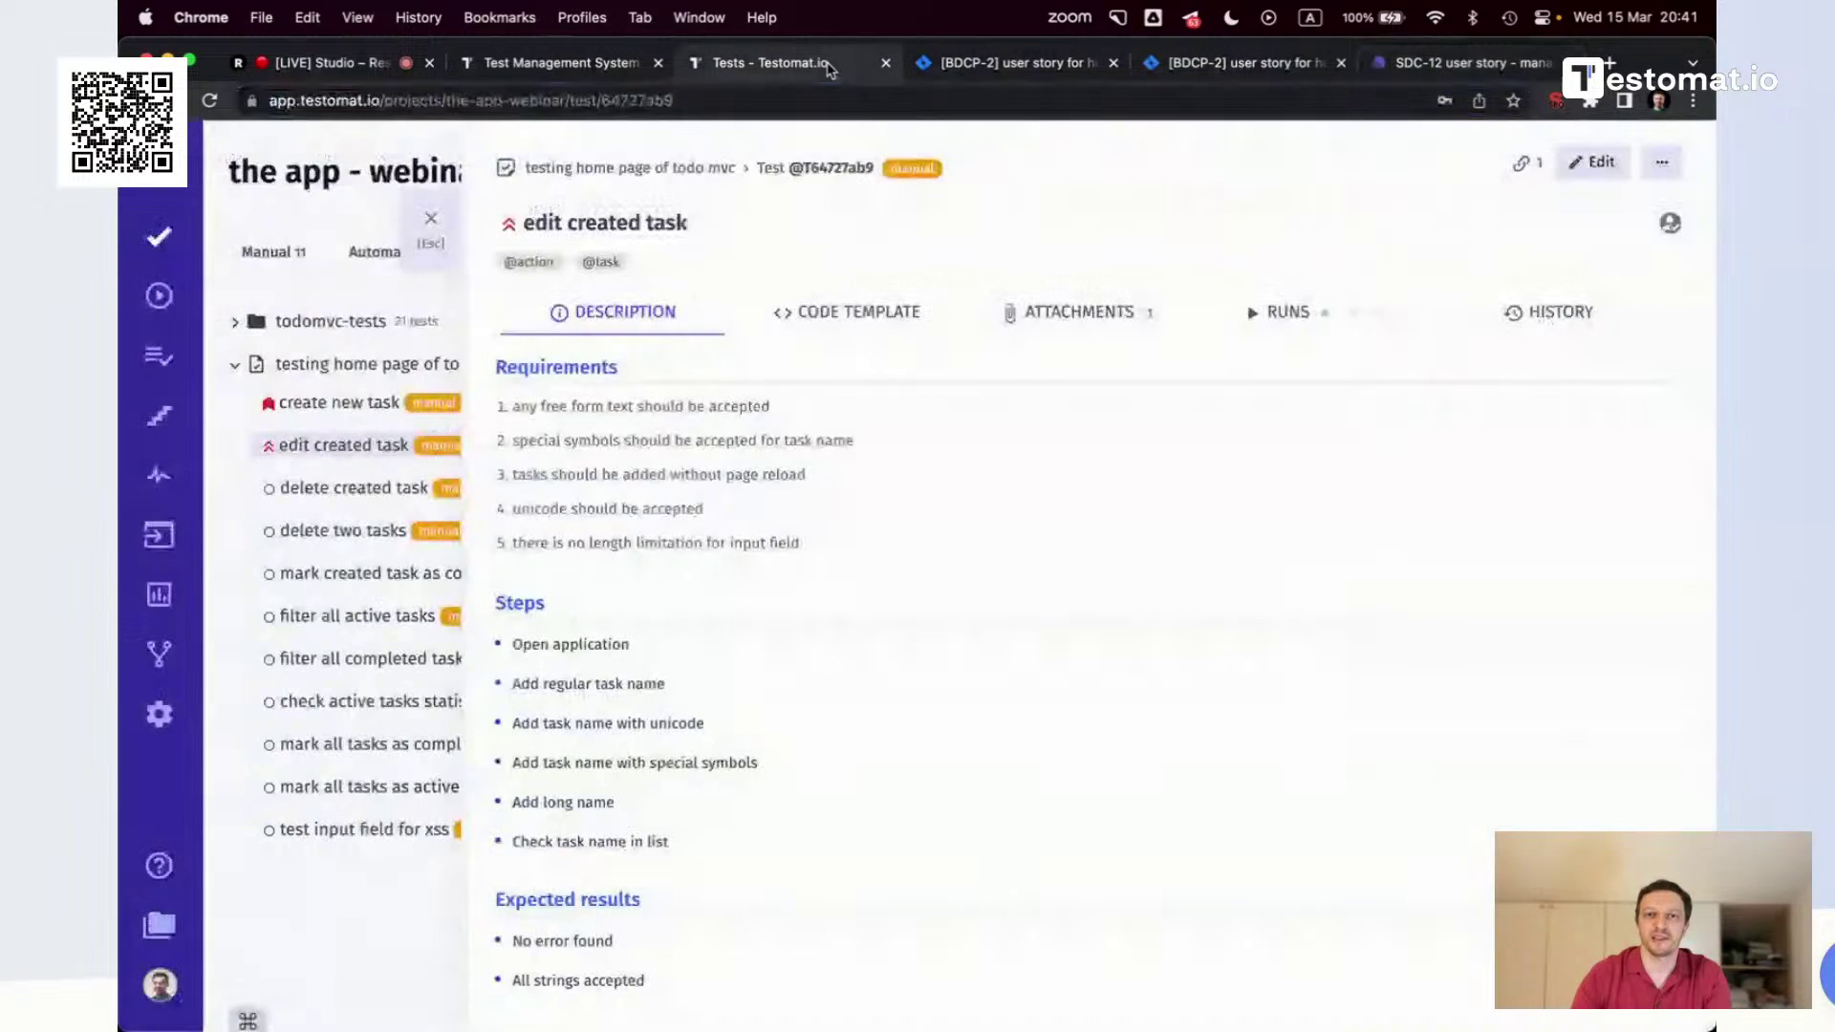
click(1032, 69)
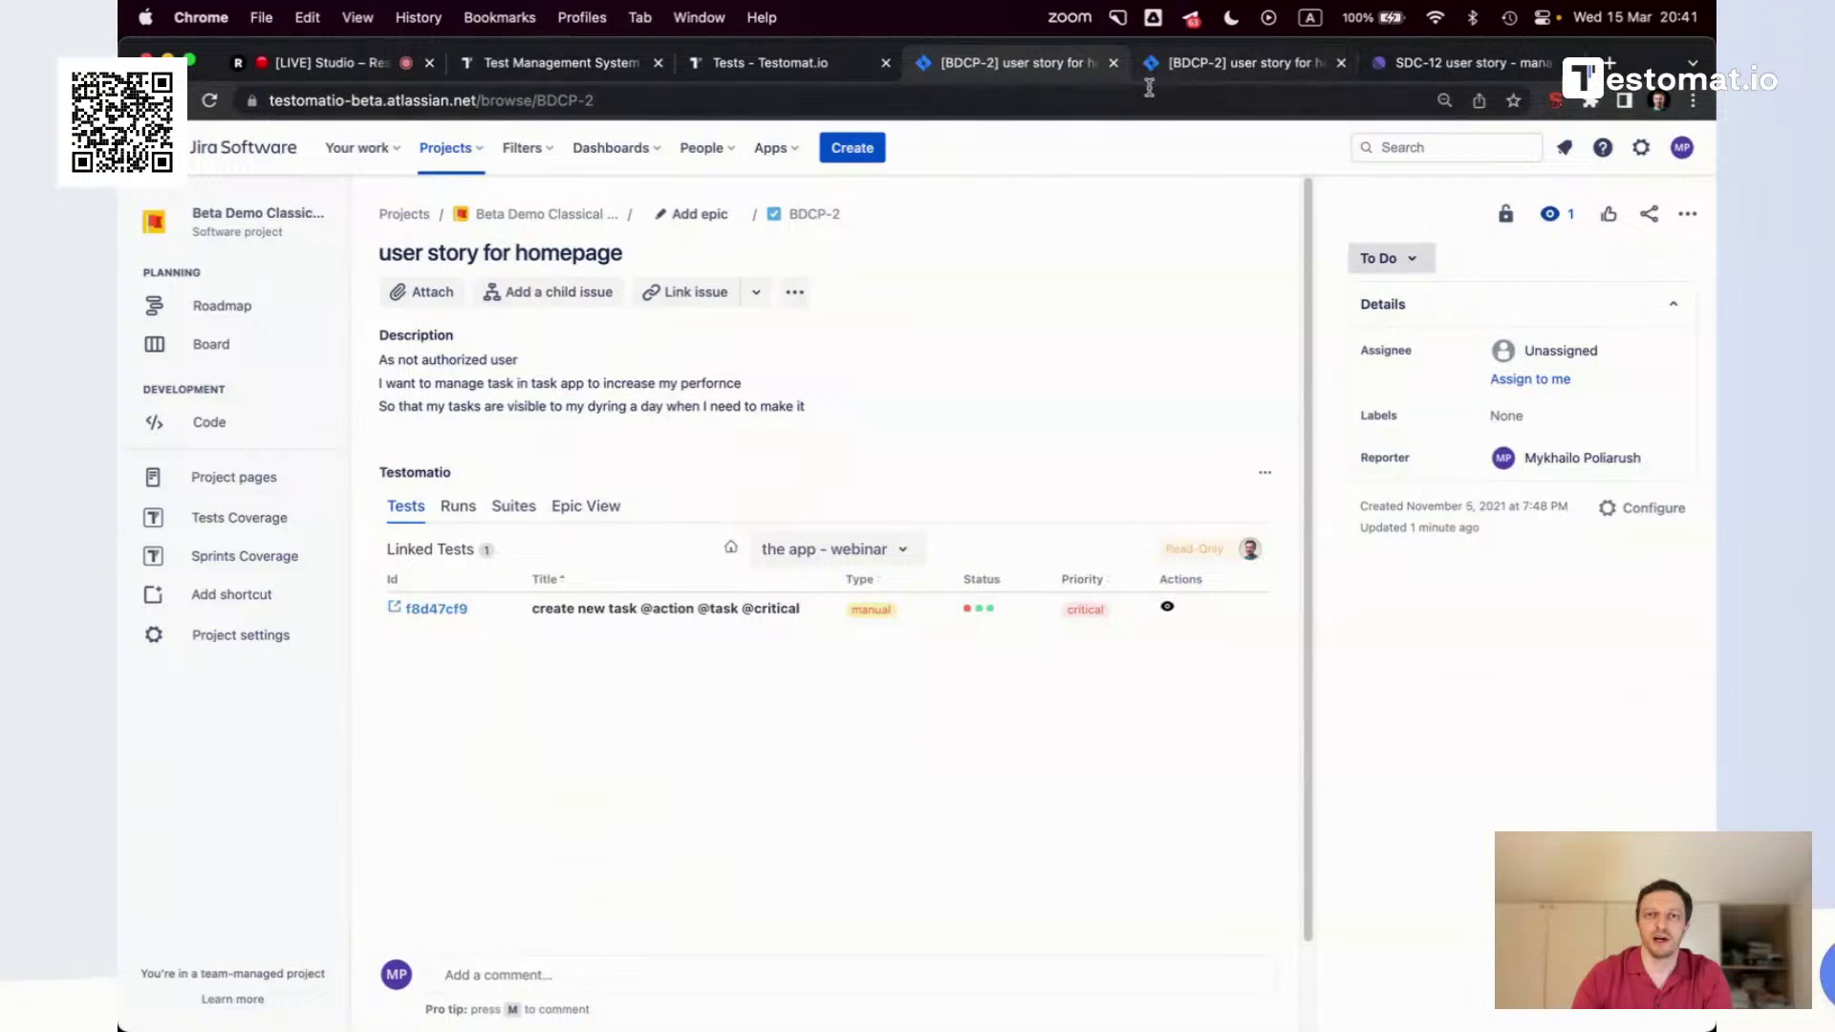
Review the test actions for "demo jira project" in Jira issue BDCP-2 and start a manual run of its linked tests
click(1161, 81)
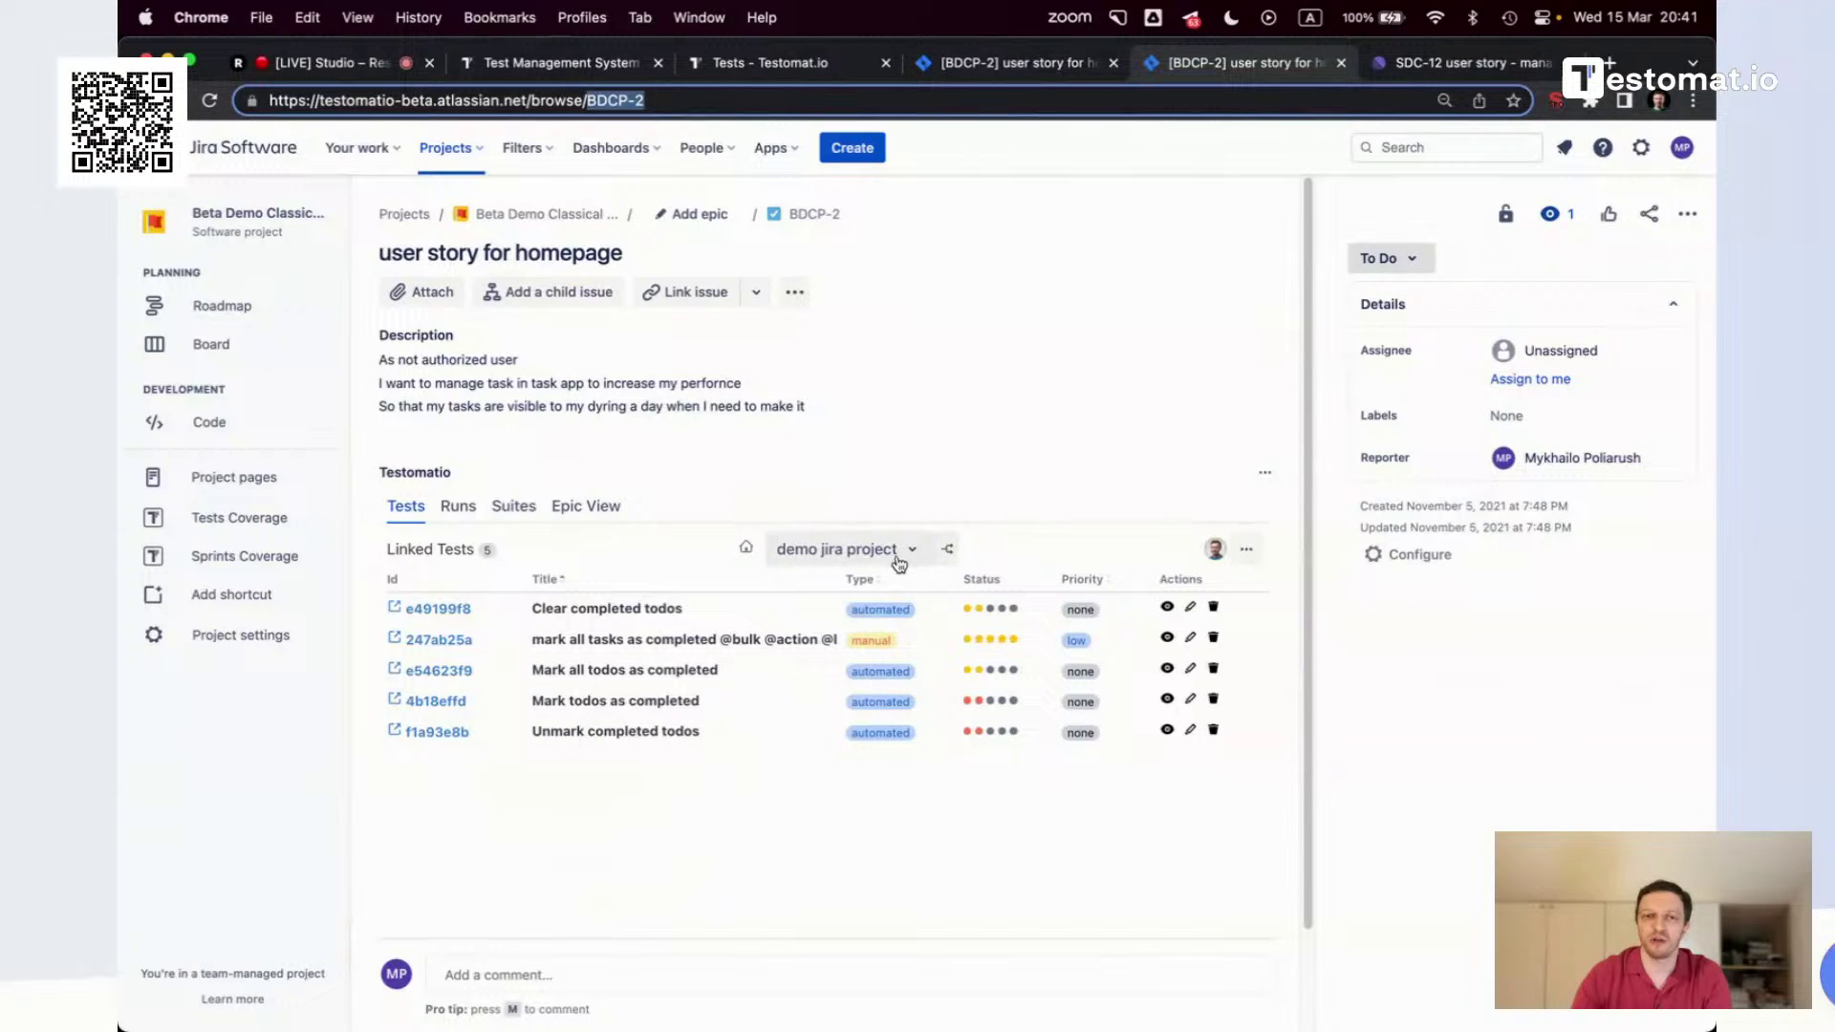
click(1240, 550)
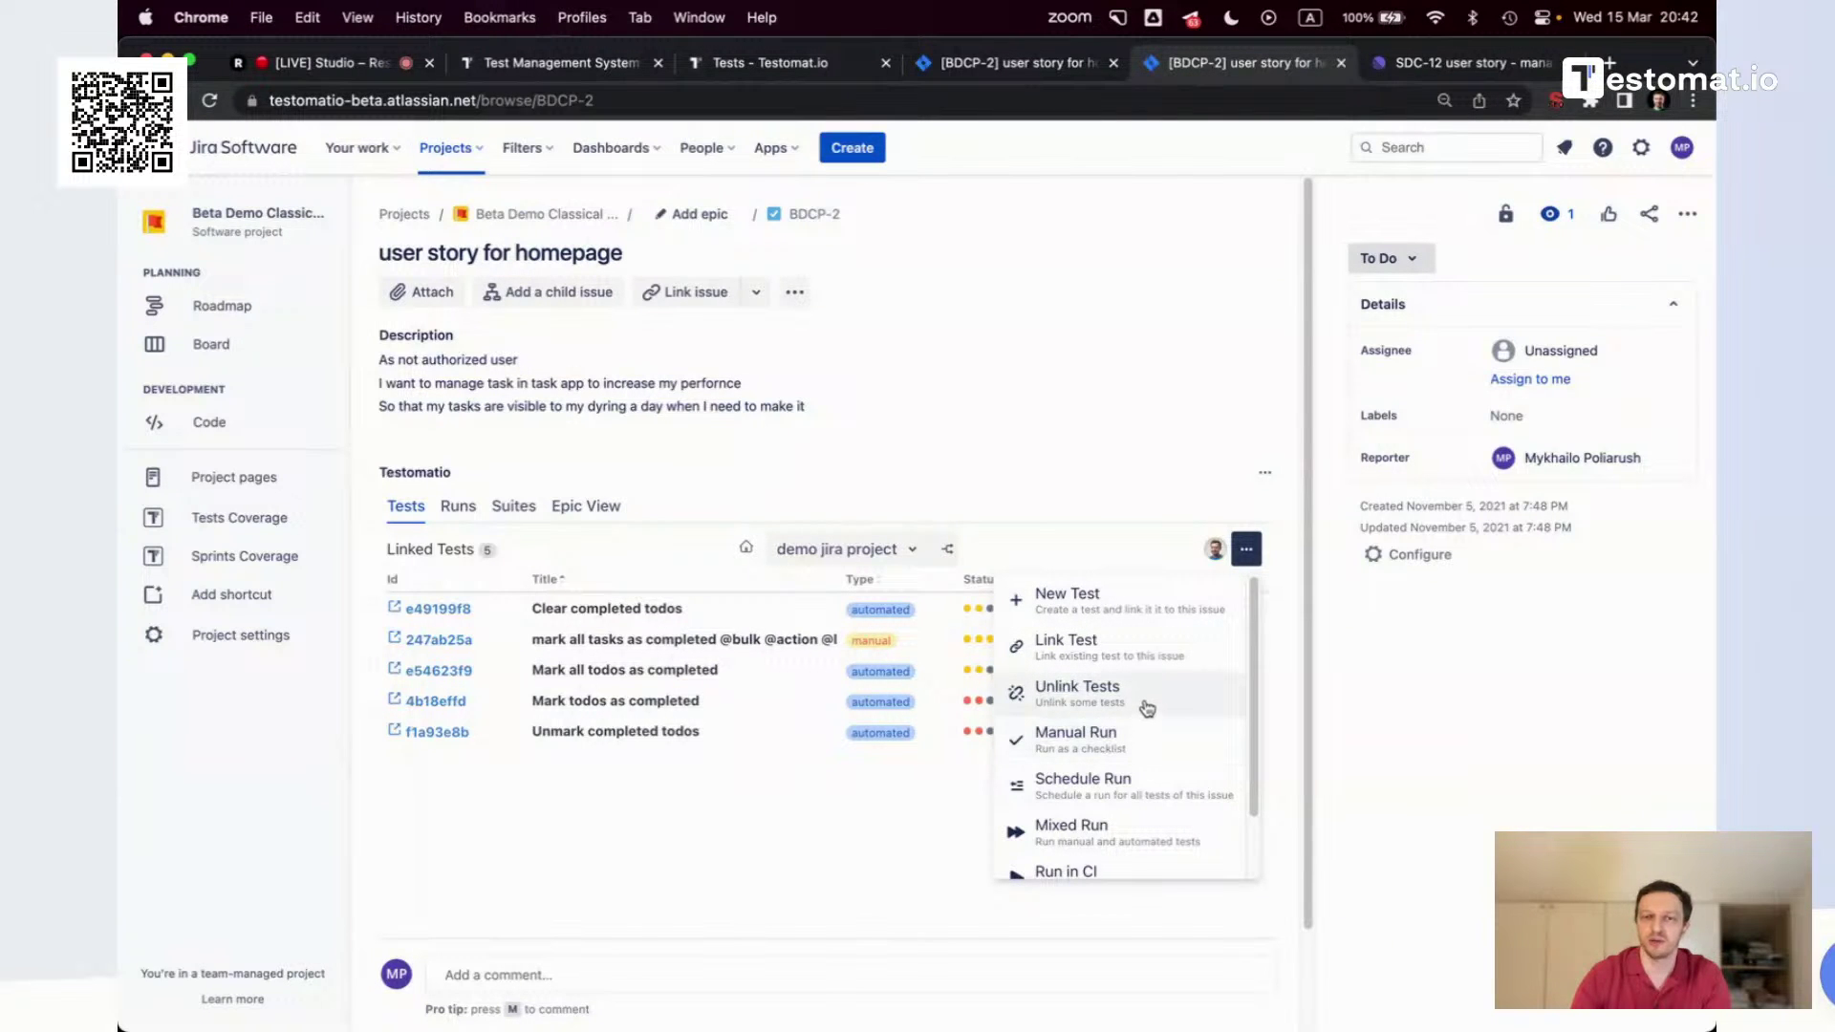
scroll(1142, 674, down, 2)
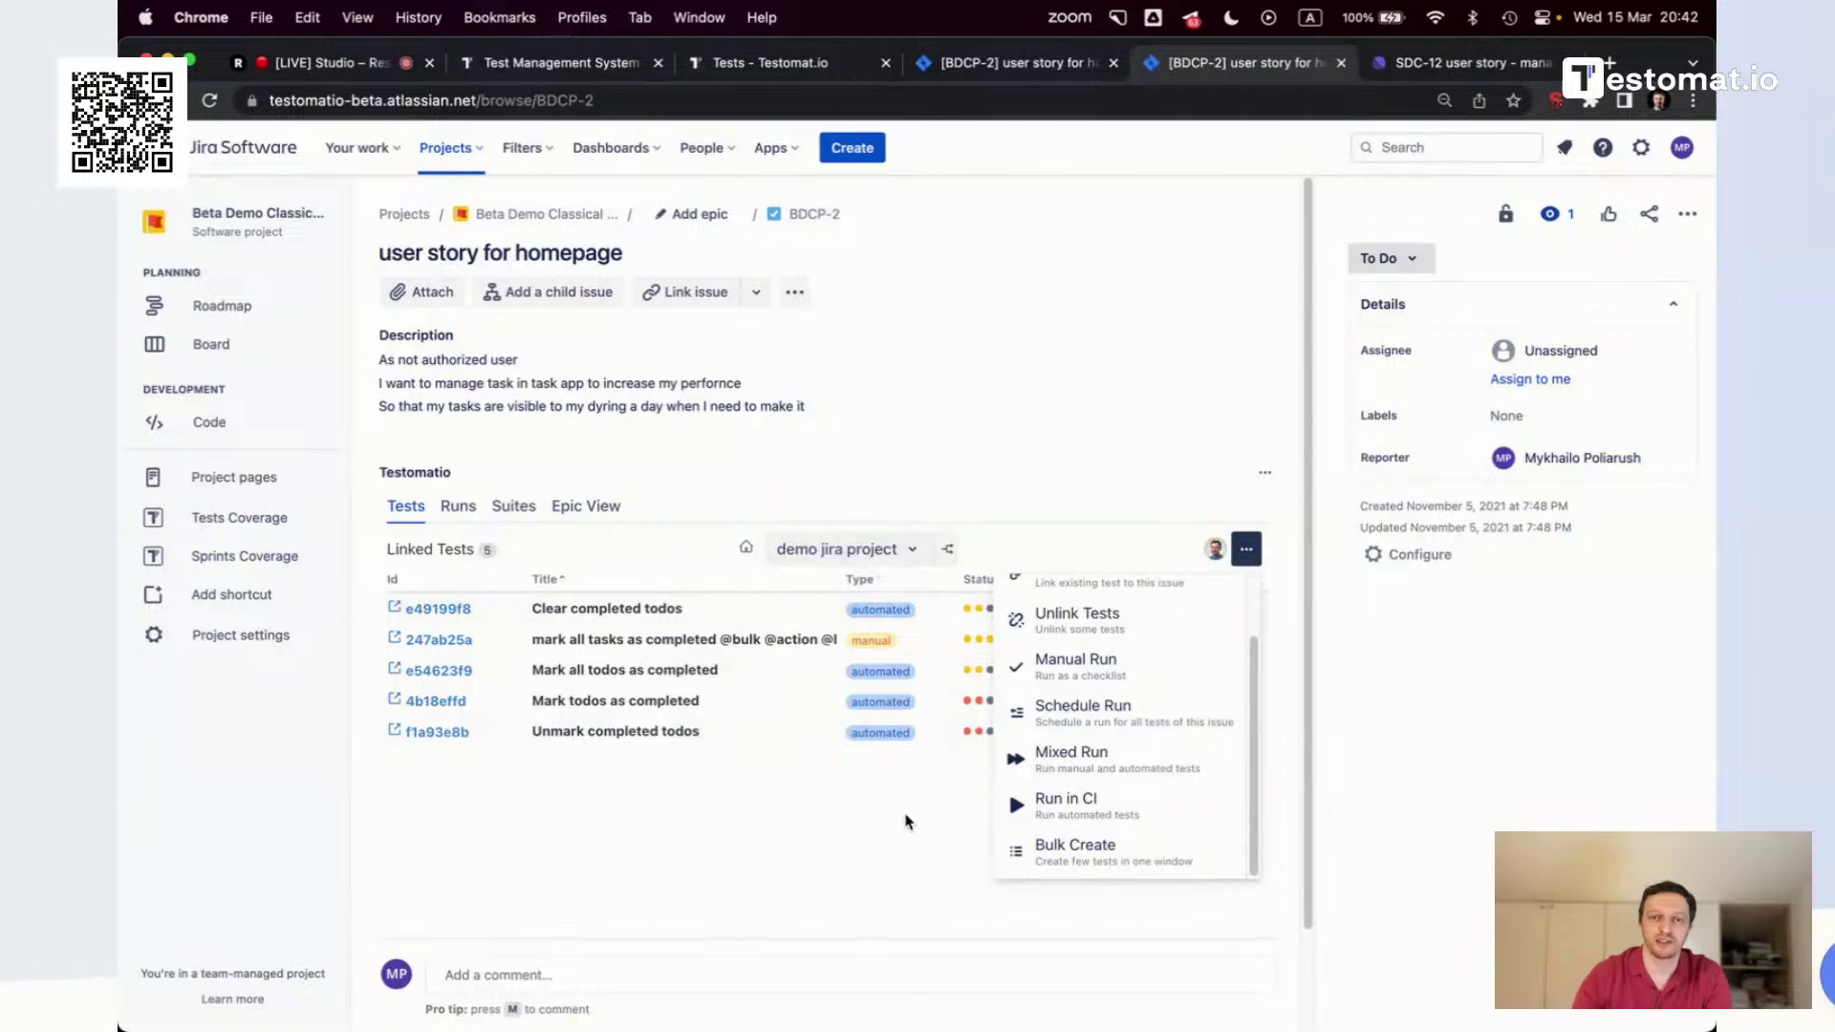
click(1135, 668)
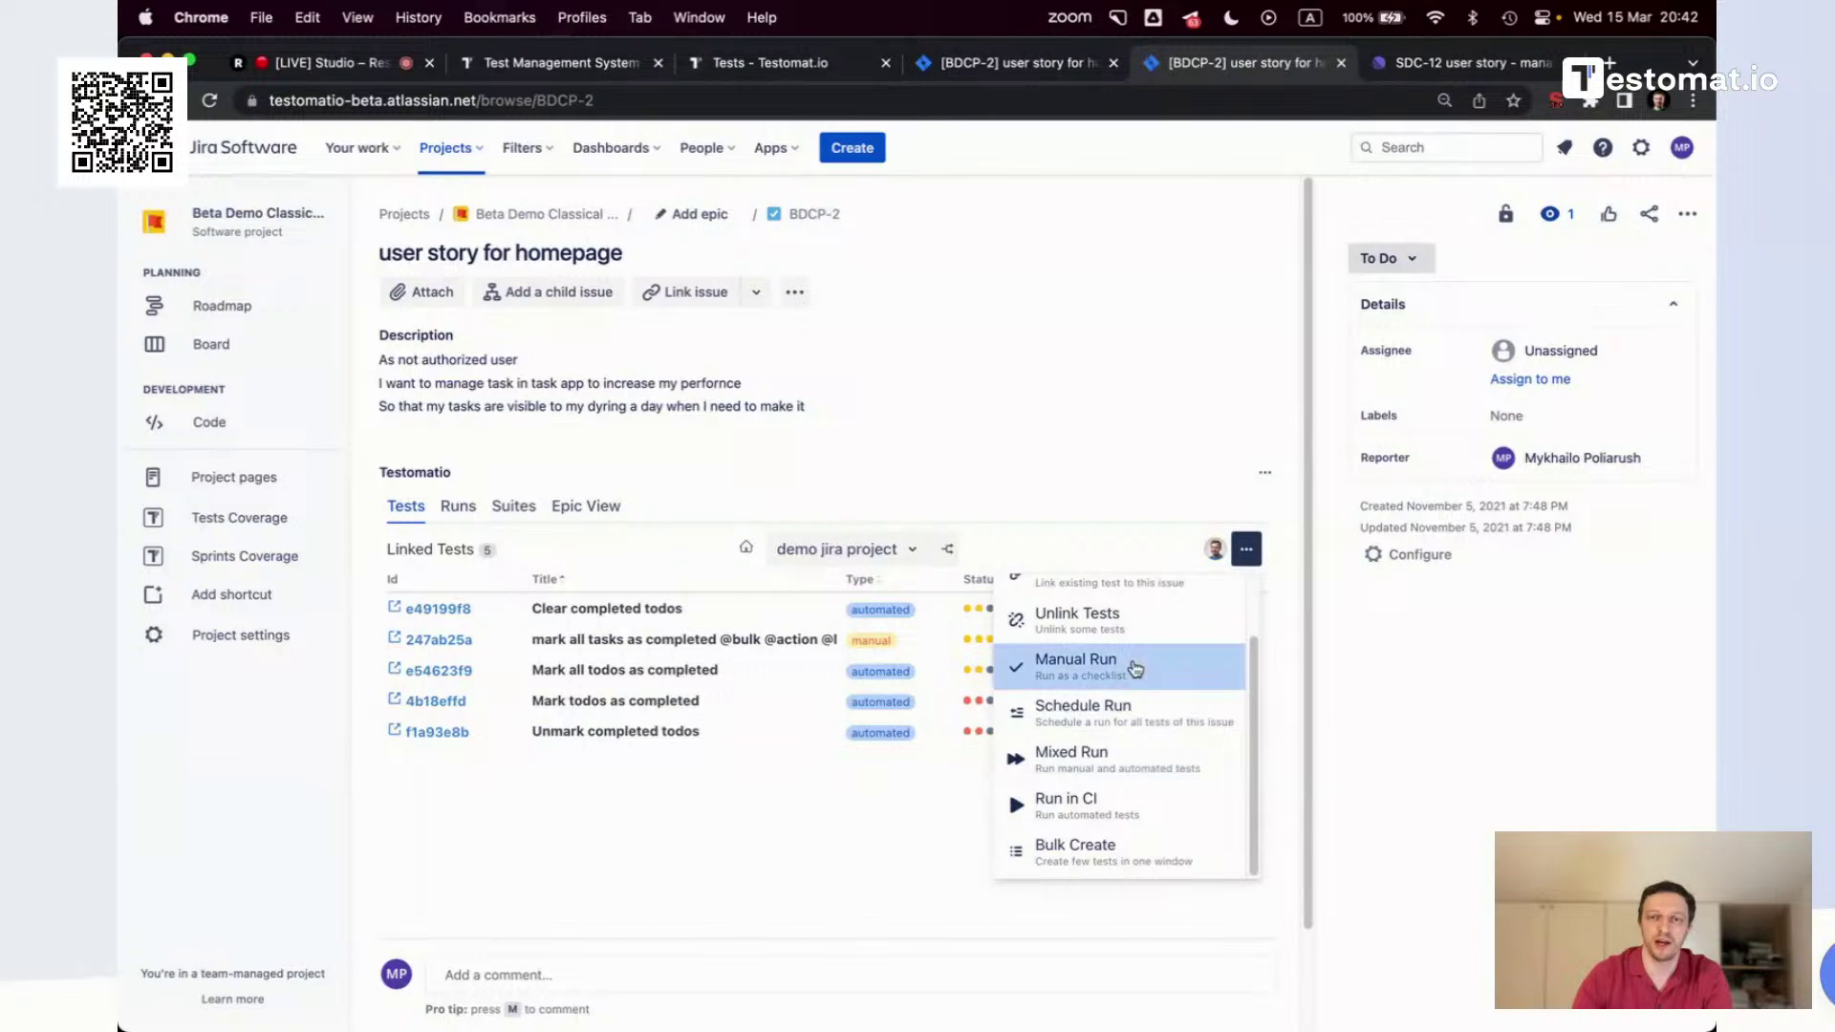
click(1113, 839)
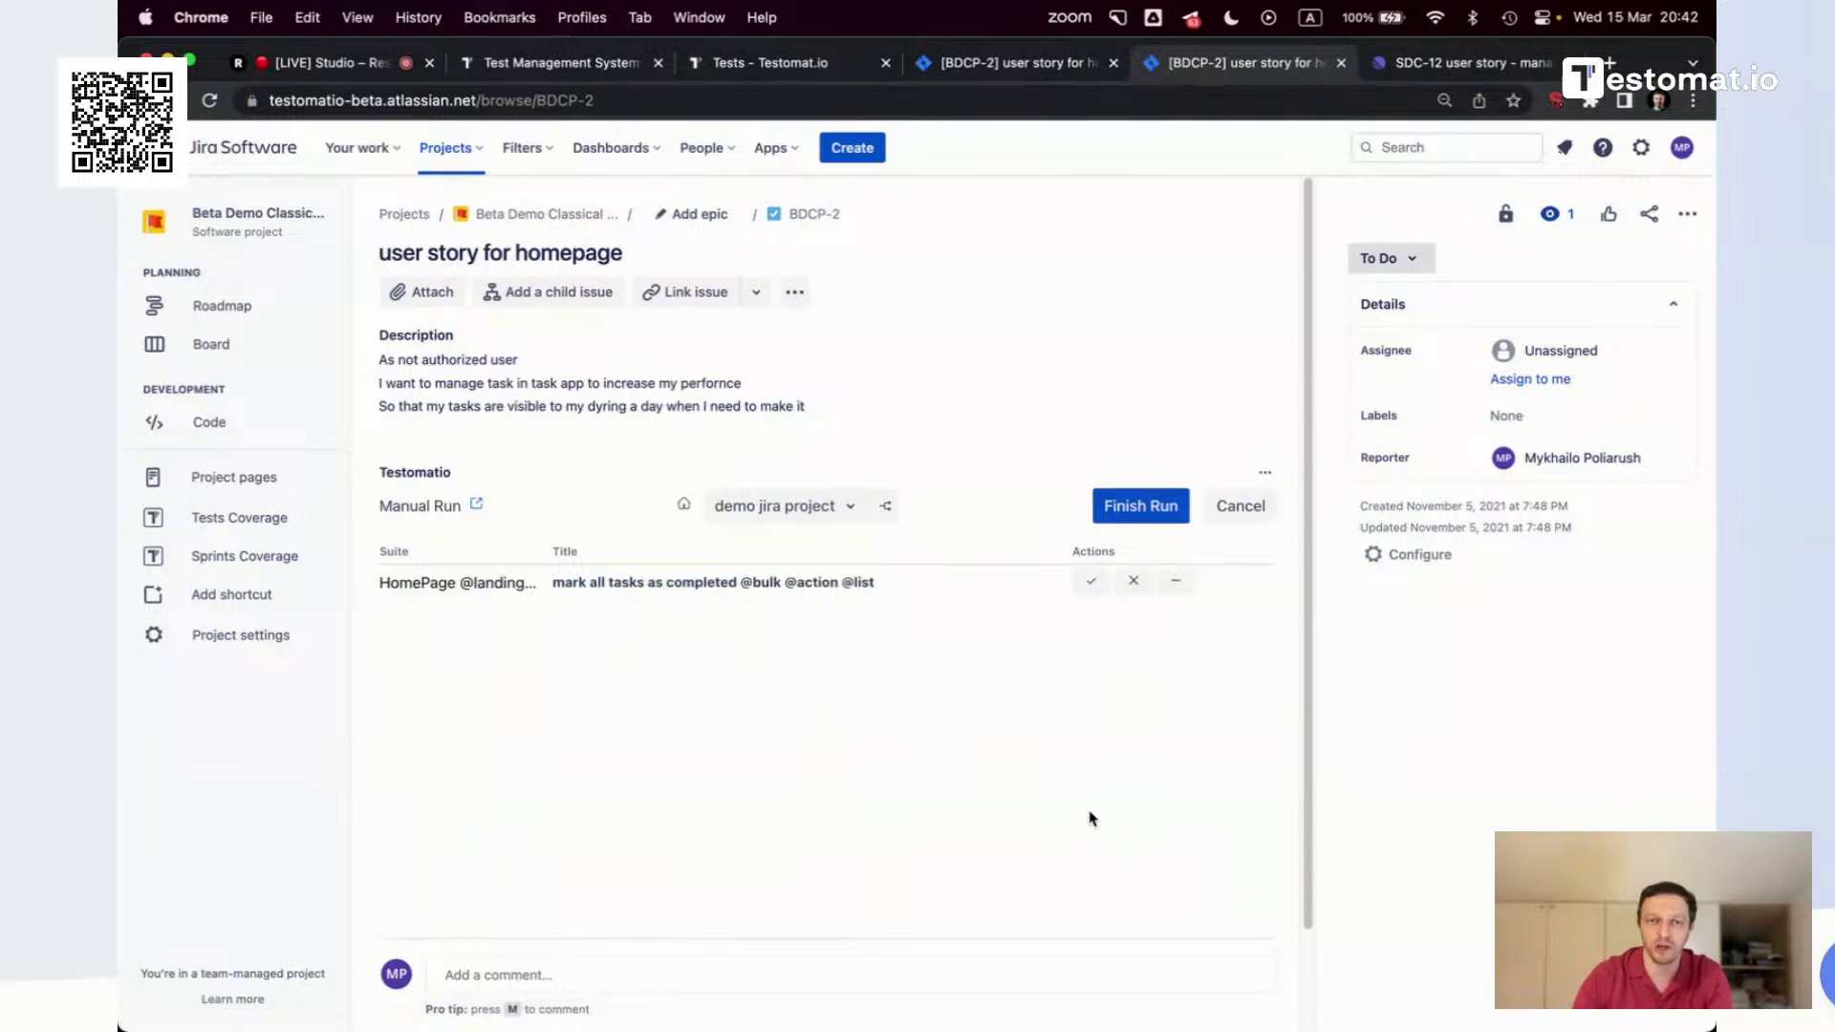
Mark the "mark all tasks as completed" test as passed, finish the manual run, and dismiss the notification
click(1095, 579)
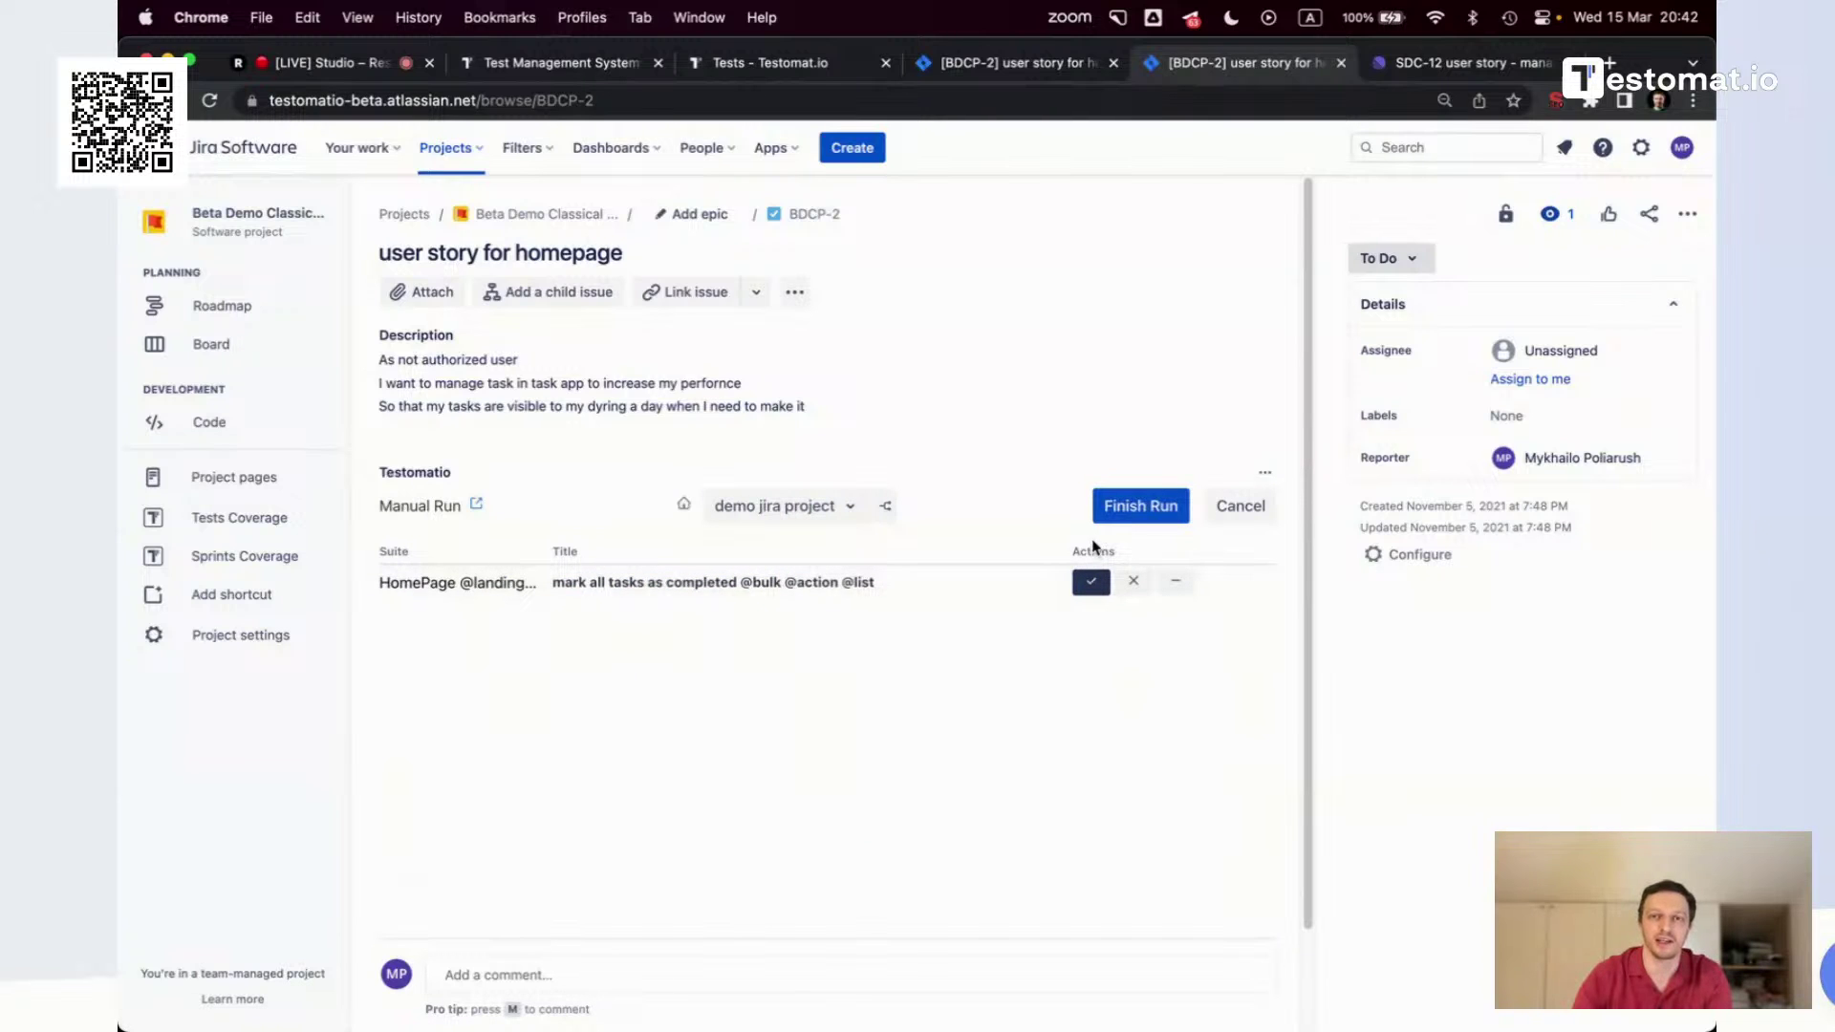
click(1126, 511)
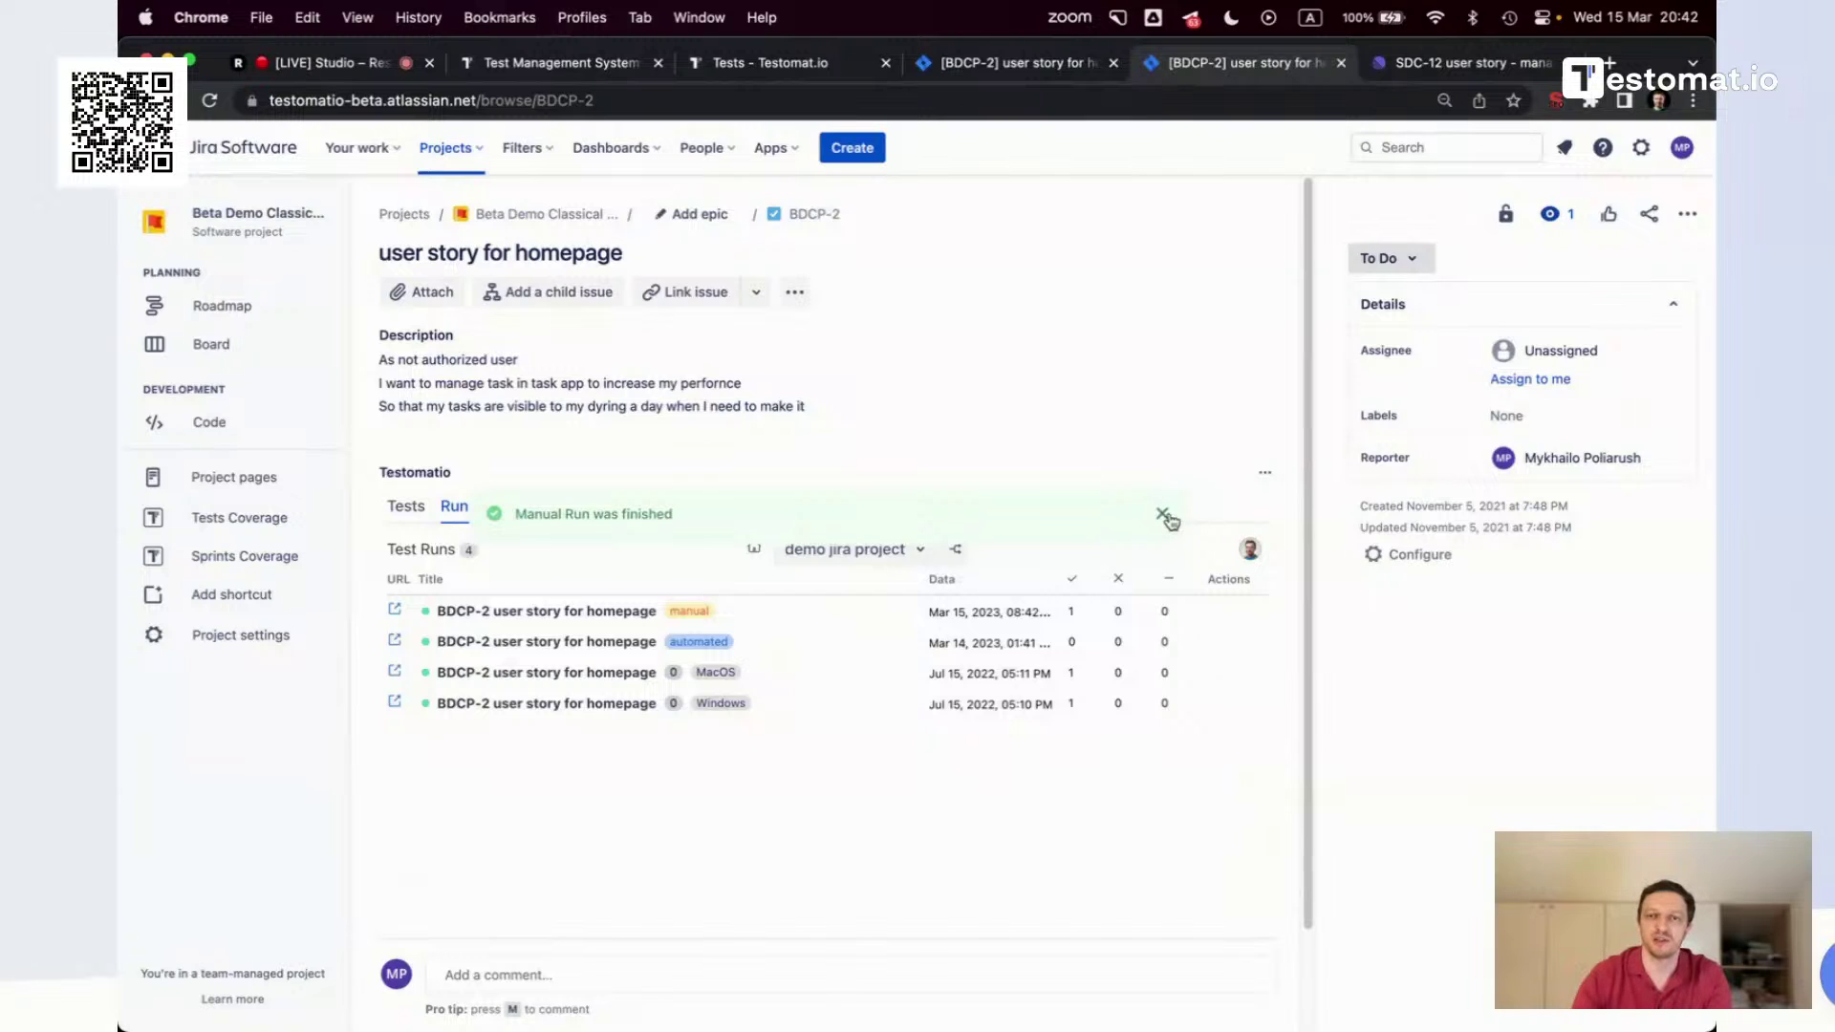
click(1162, 515)
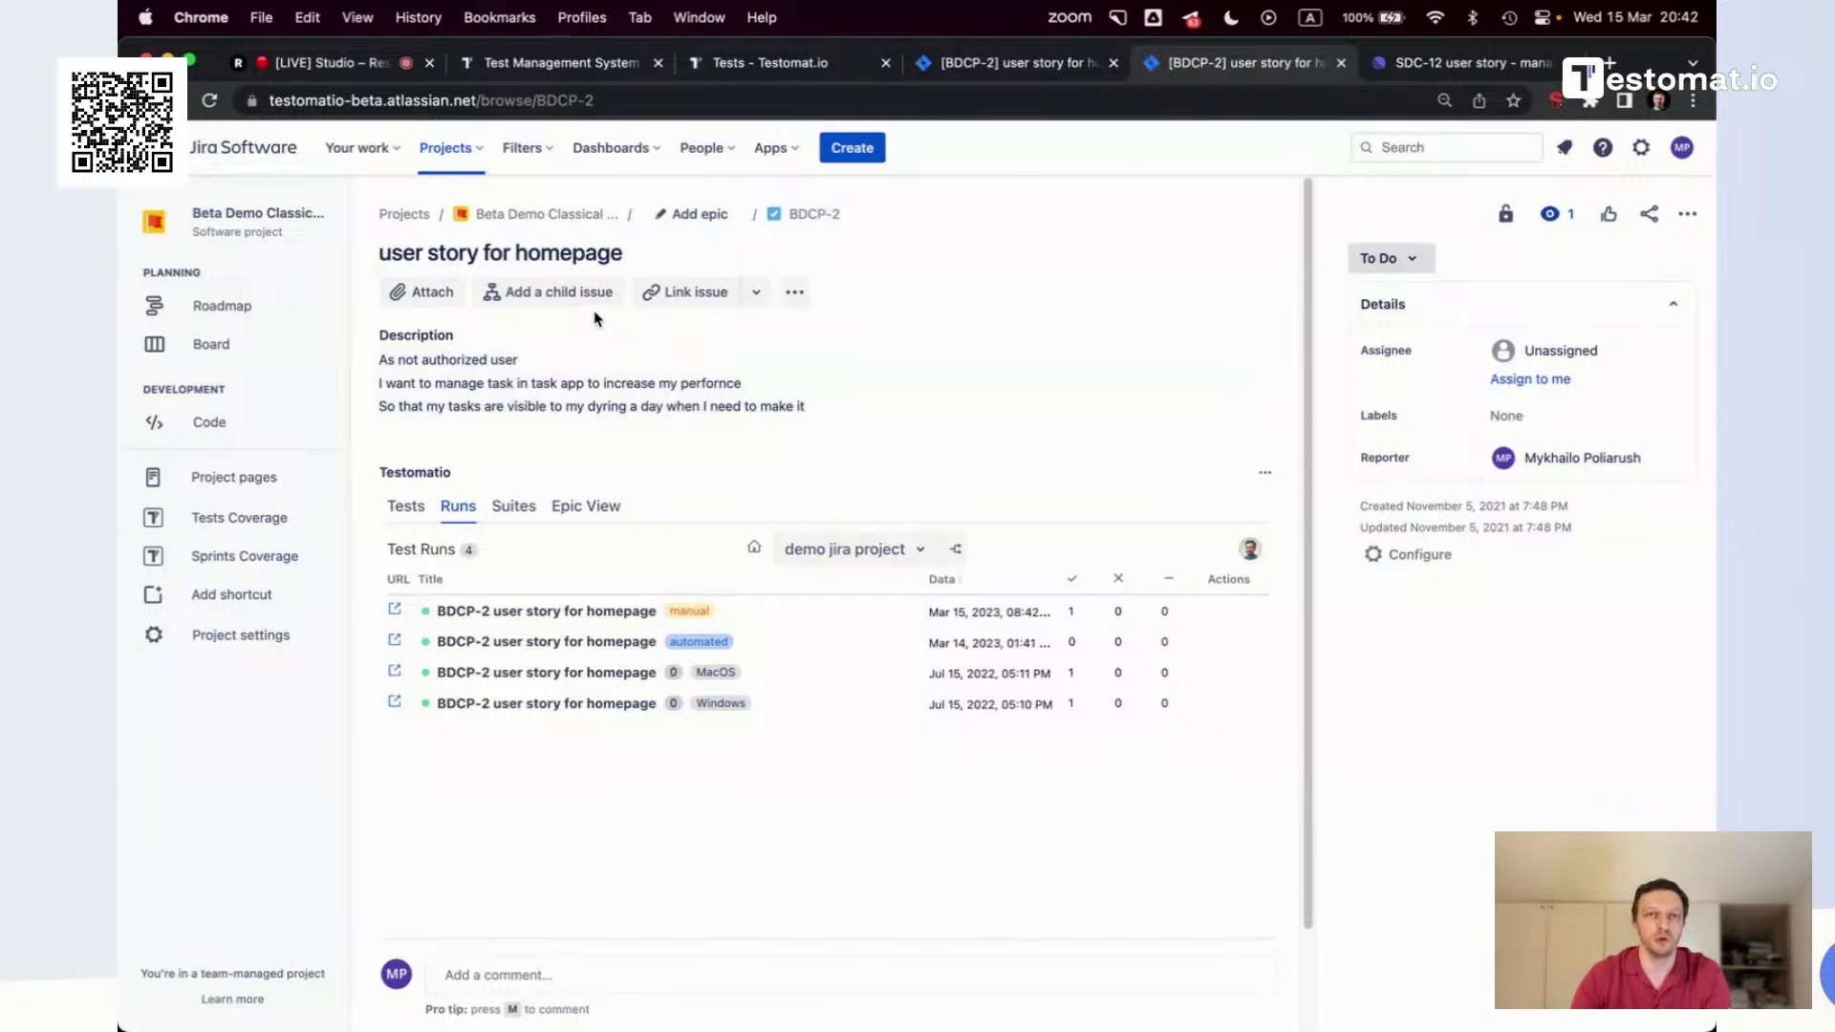
Revisit the test in Testomat.io, return to Jira, and open the project's Tests Coverage page
click(731, 60)
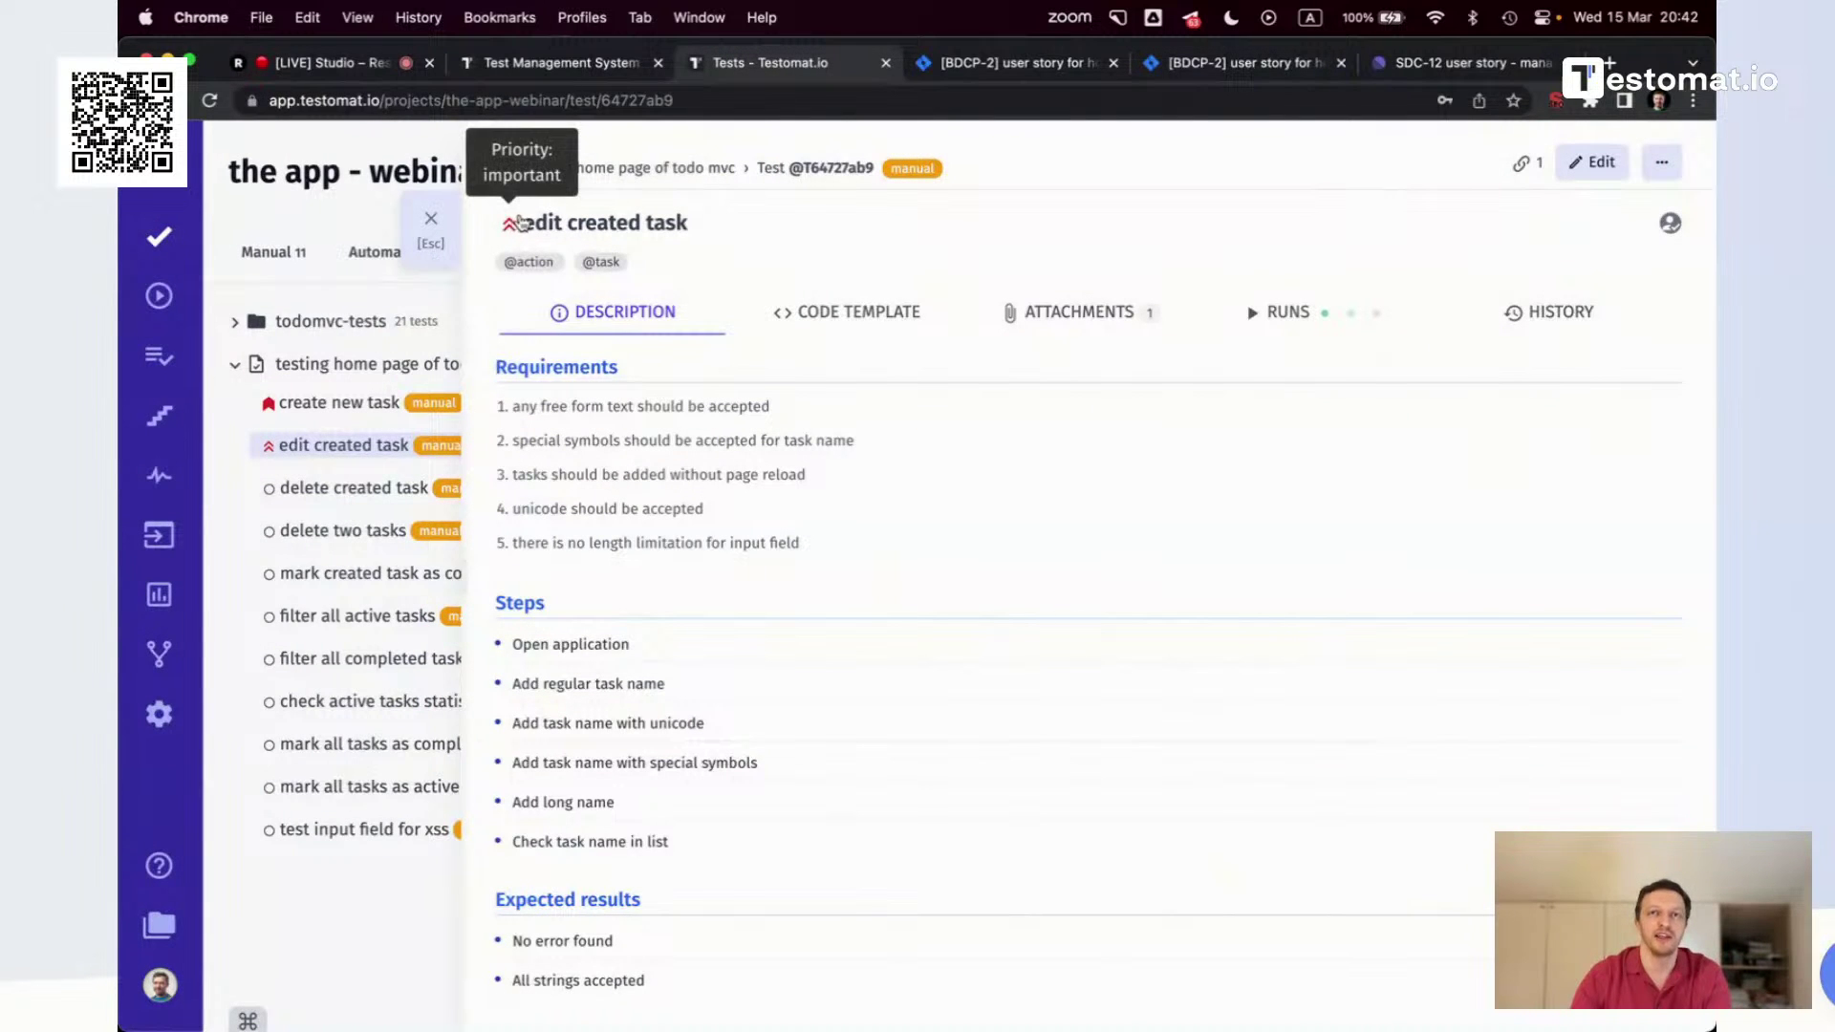
click(1211, 67)
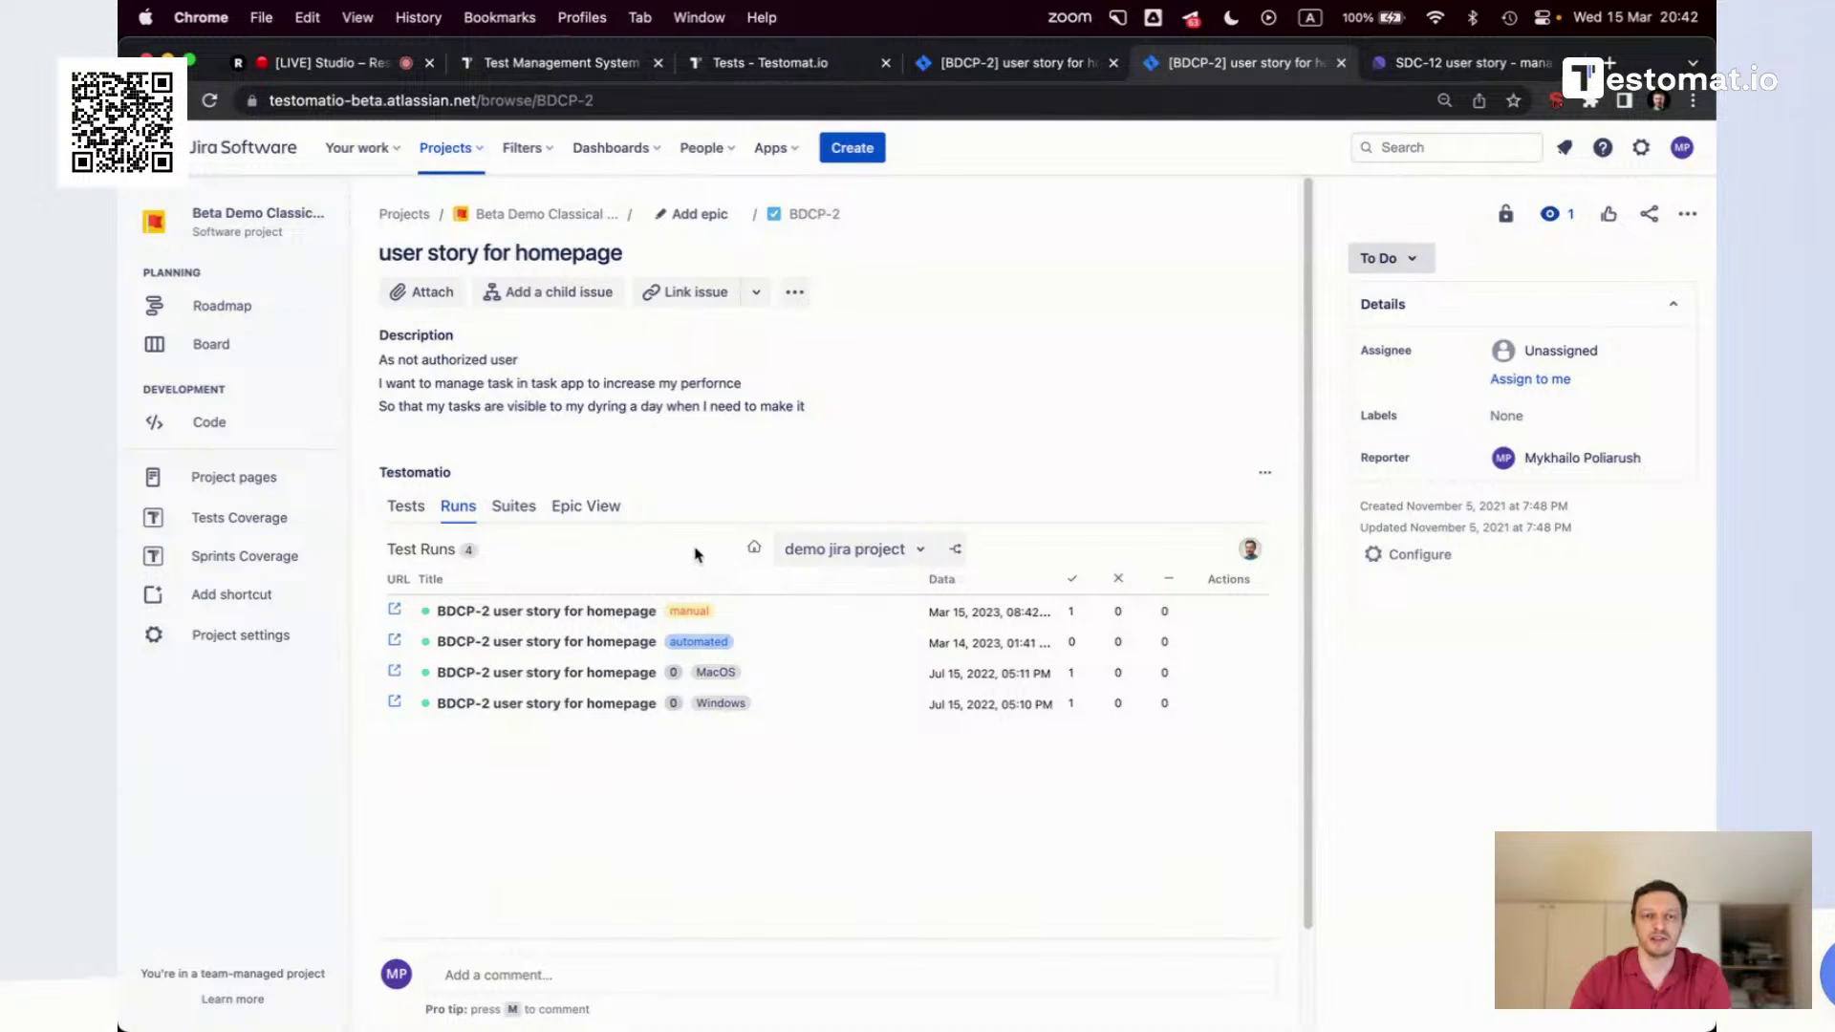
click(253, 519)
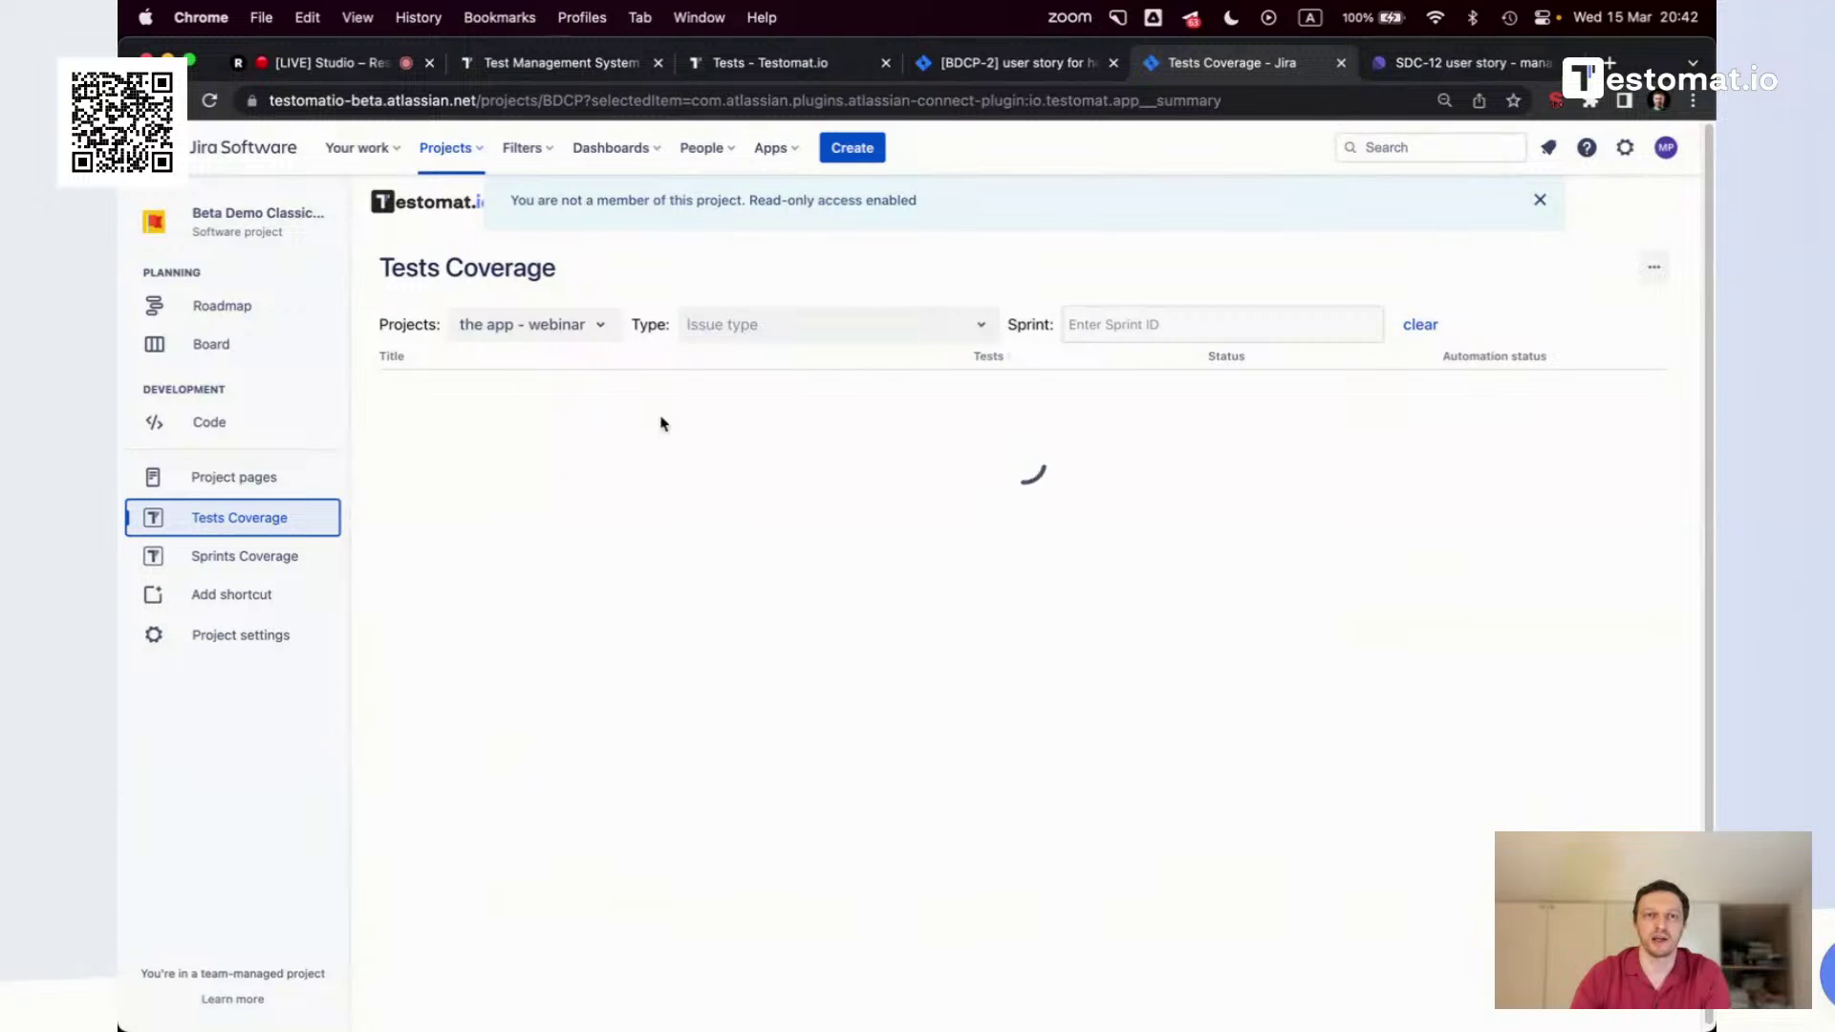
View the Jira traceability matrix in the analytics of "the app - webinar" in Testomat.io, and return to the analytics overview
click(743, 65)
click(424, 221)
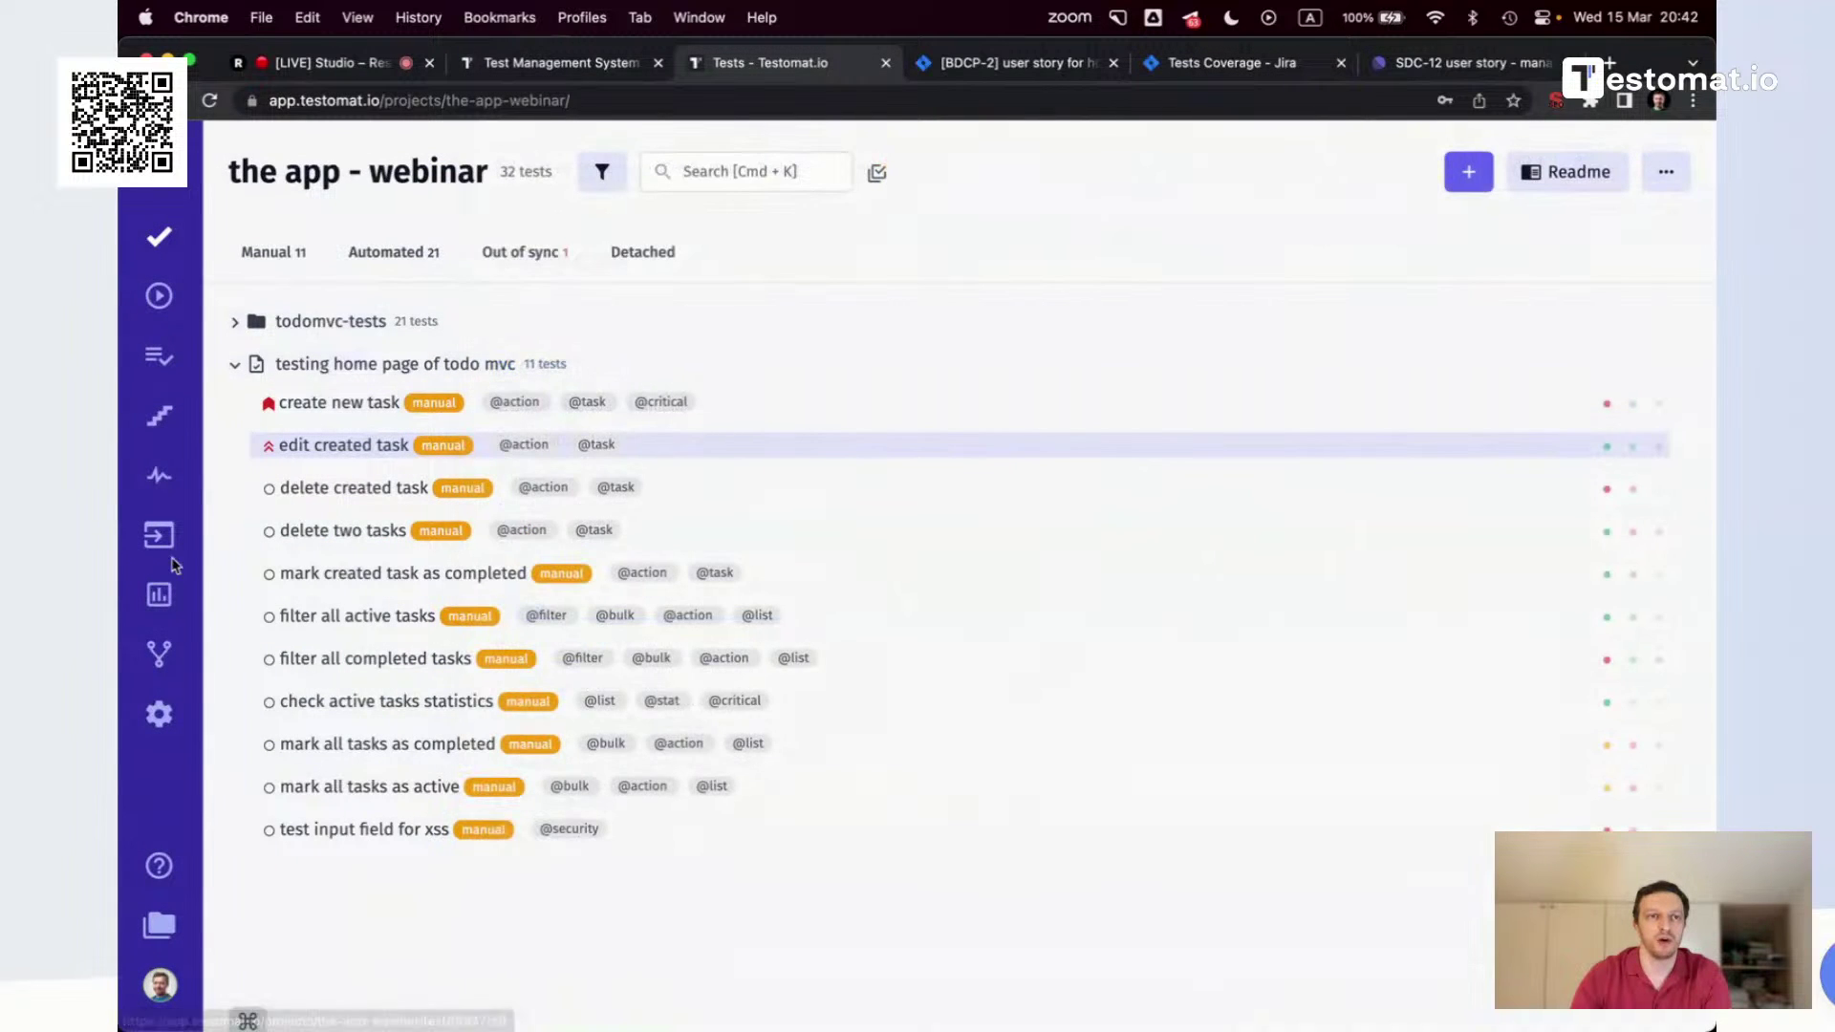
click(158, 594)
click(737, 761)
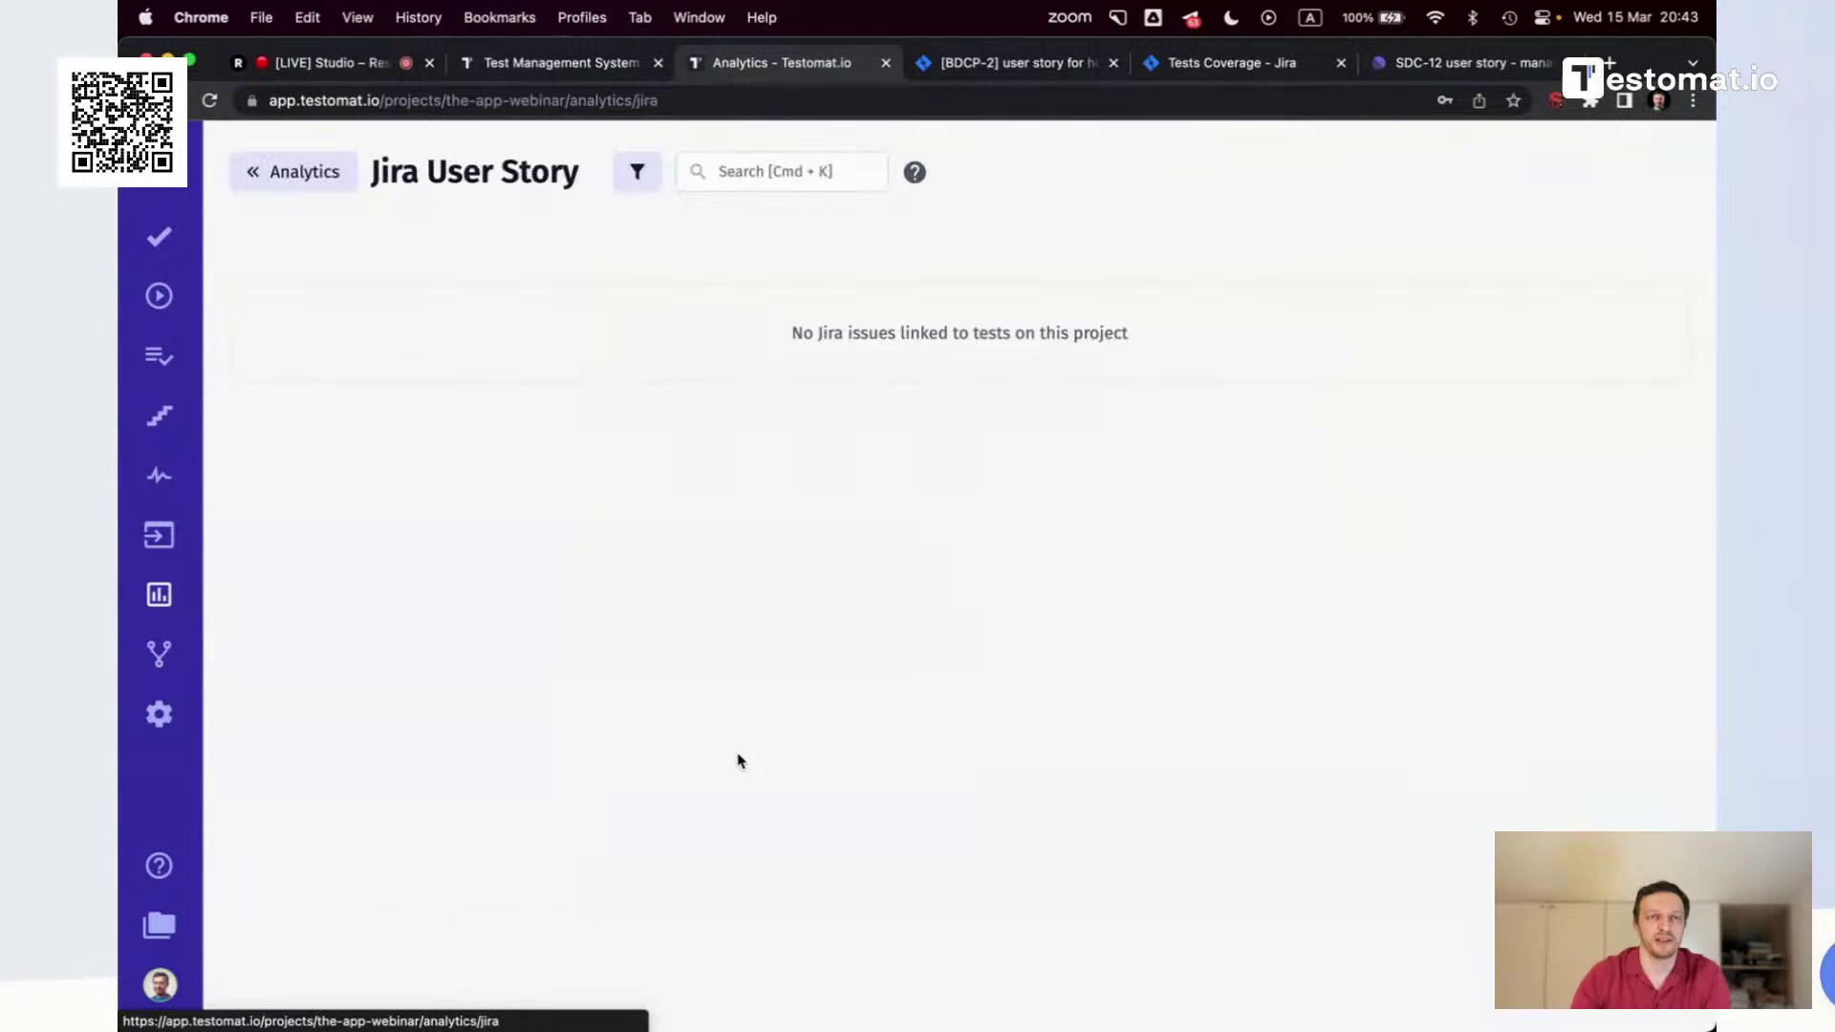
click(307, 174)
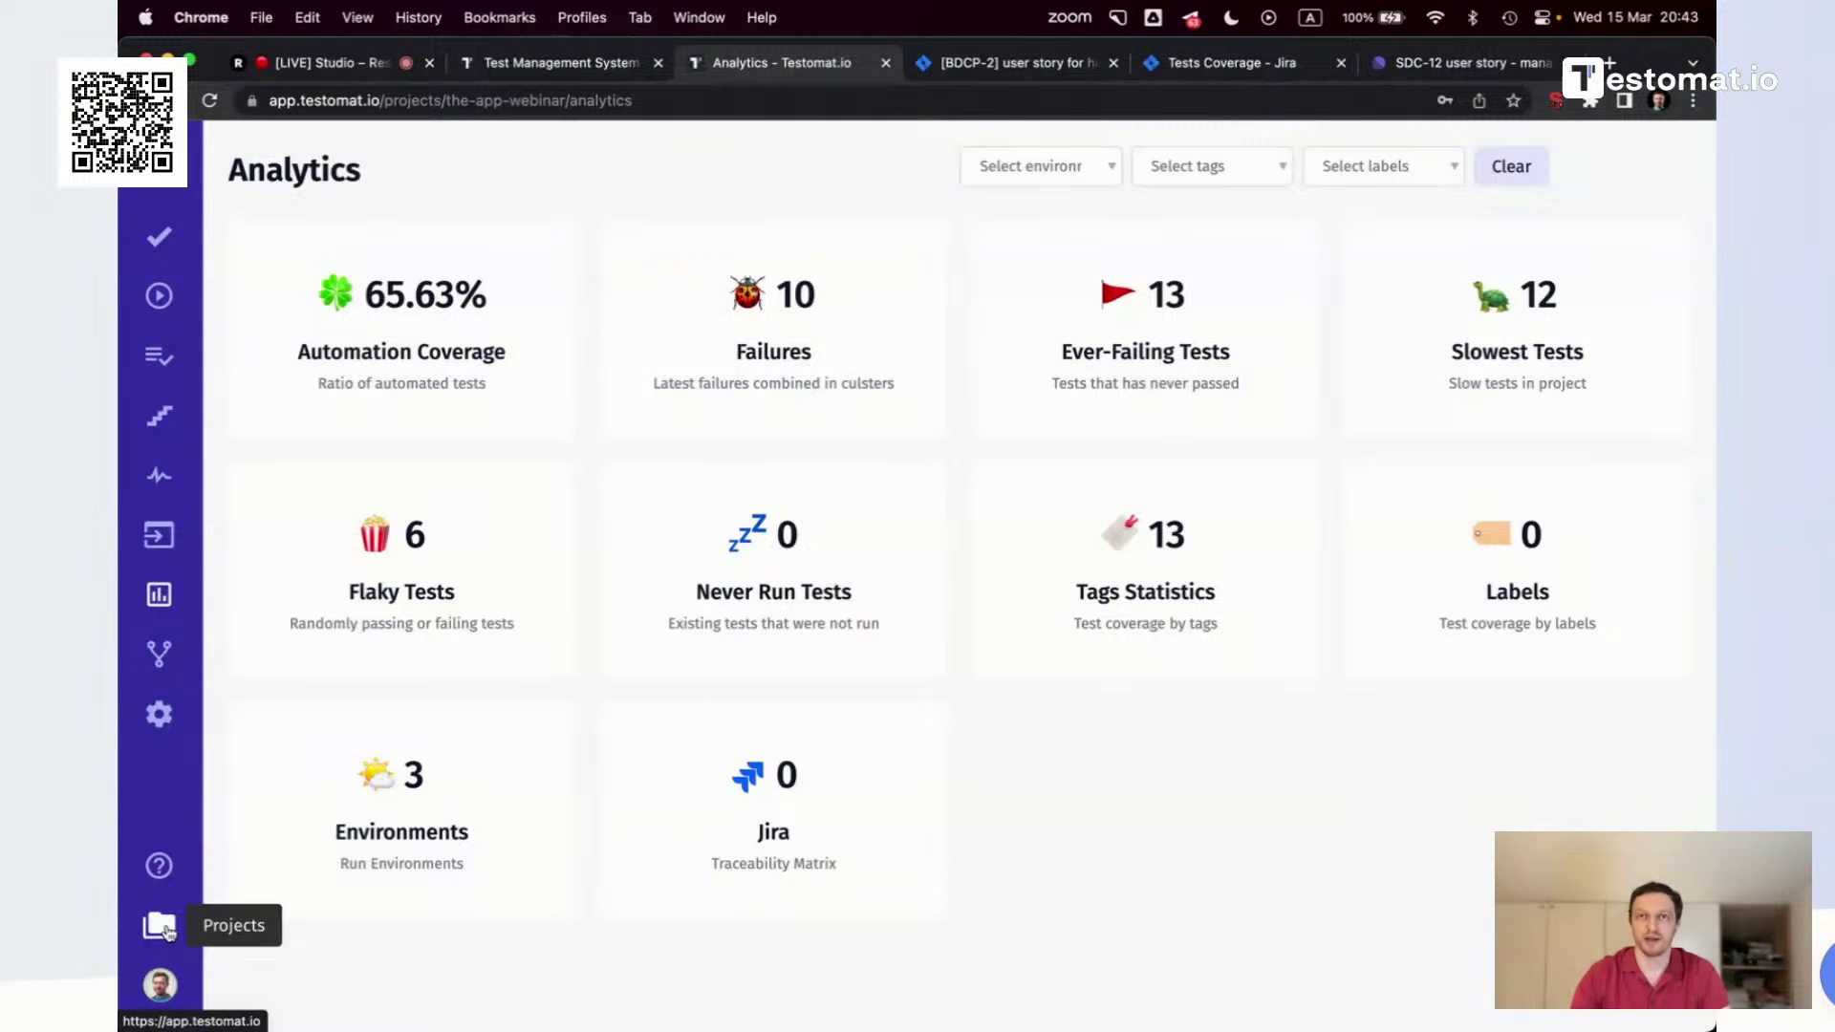
Return to Jira's Tests Coverage page, open the tests associated with BDCP-2, and switch the project to "demo jira project"
click(1185, 63)
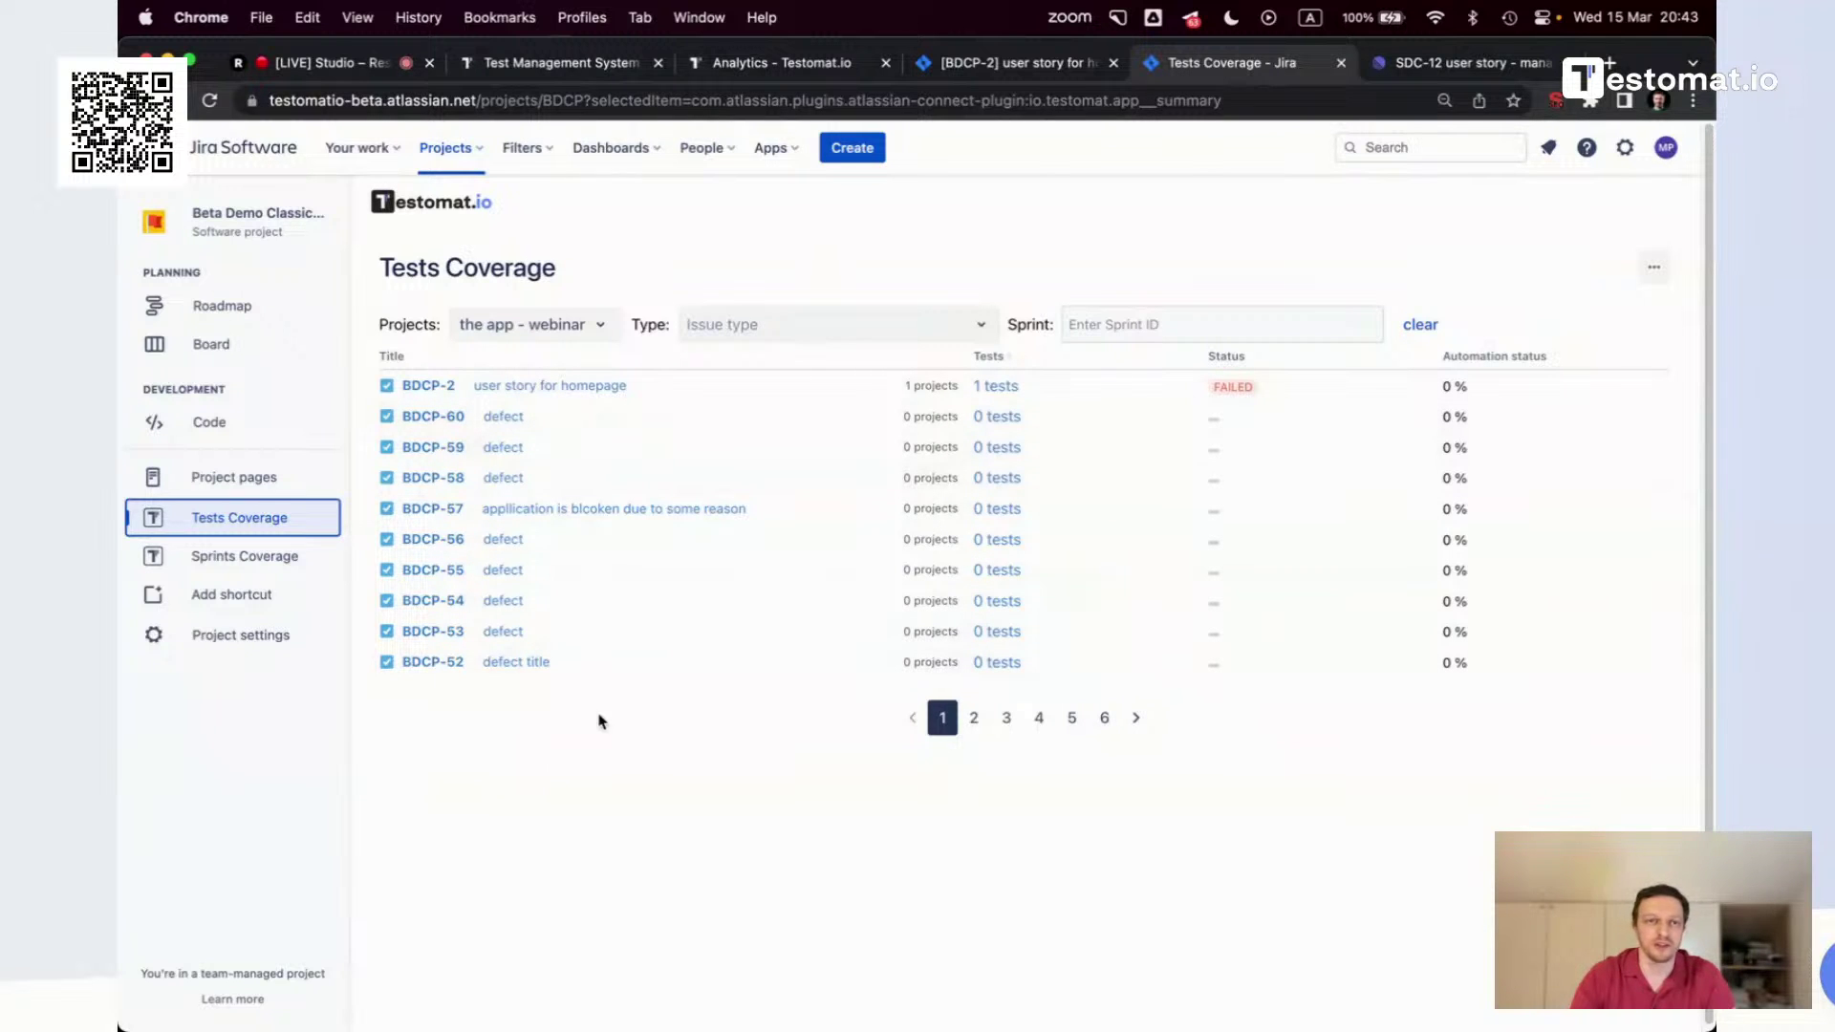
click(1004, 392)
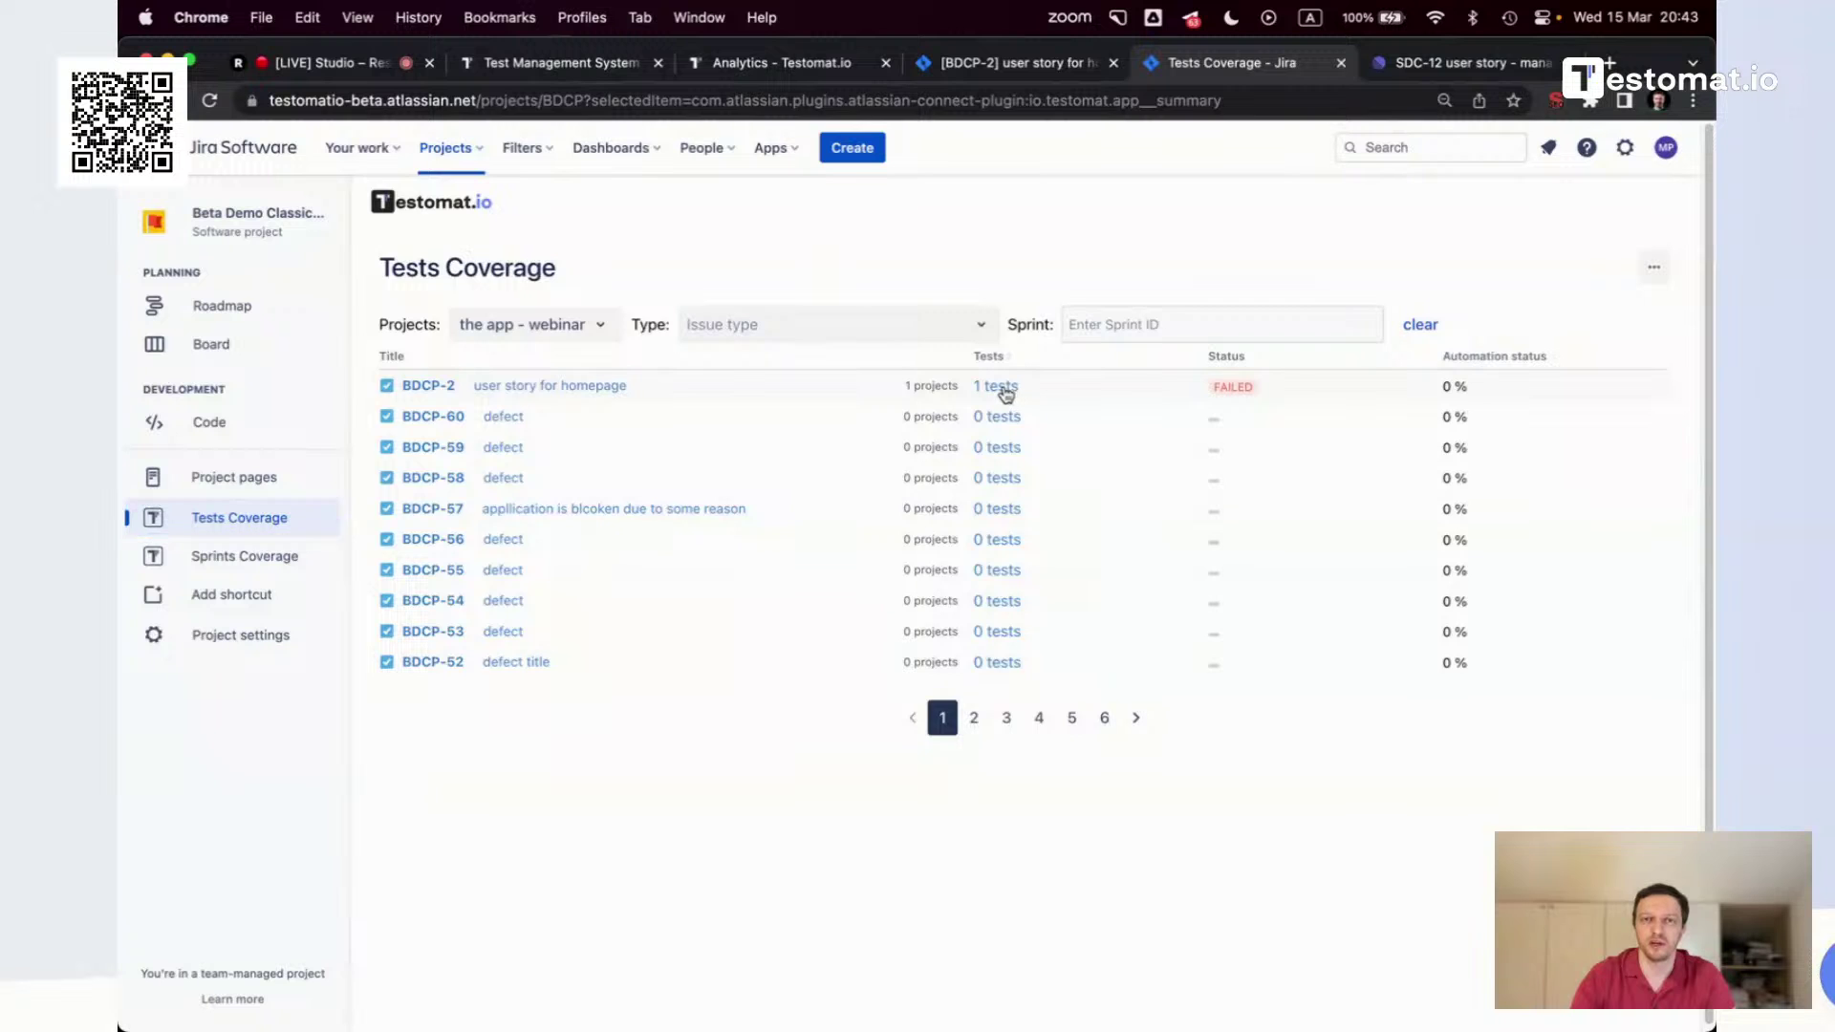
click(985, 381)
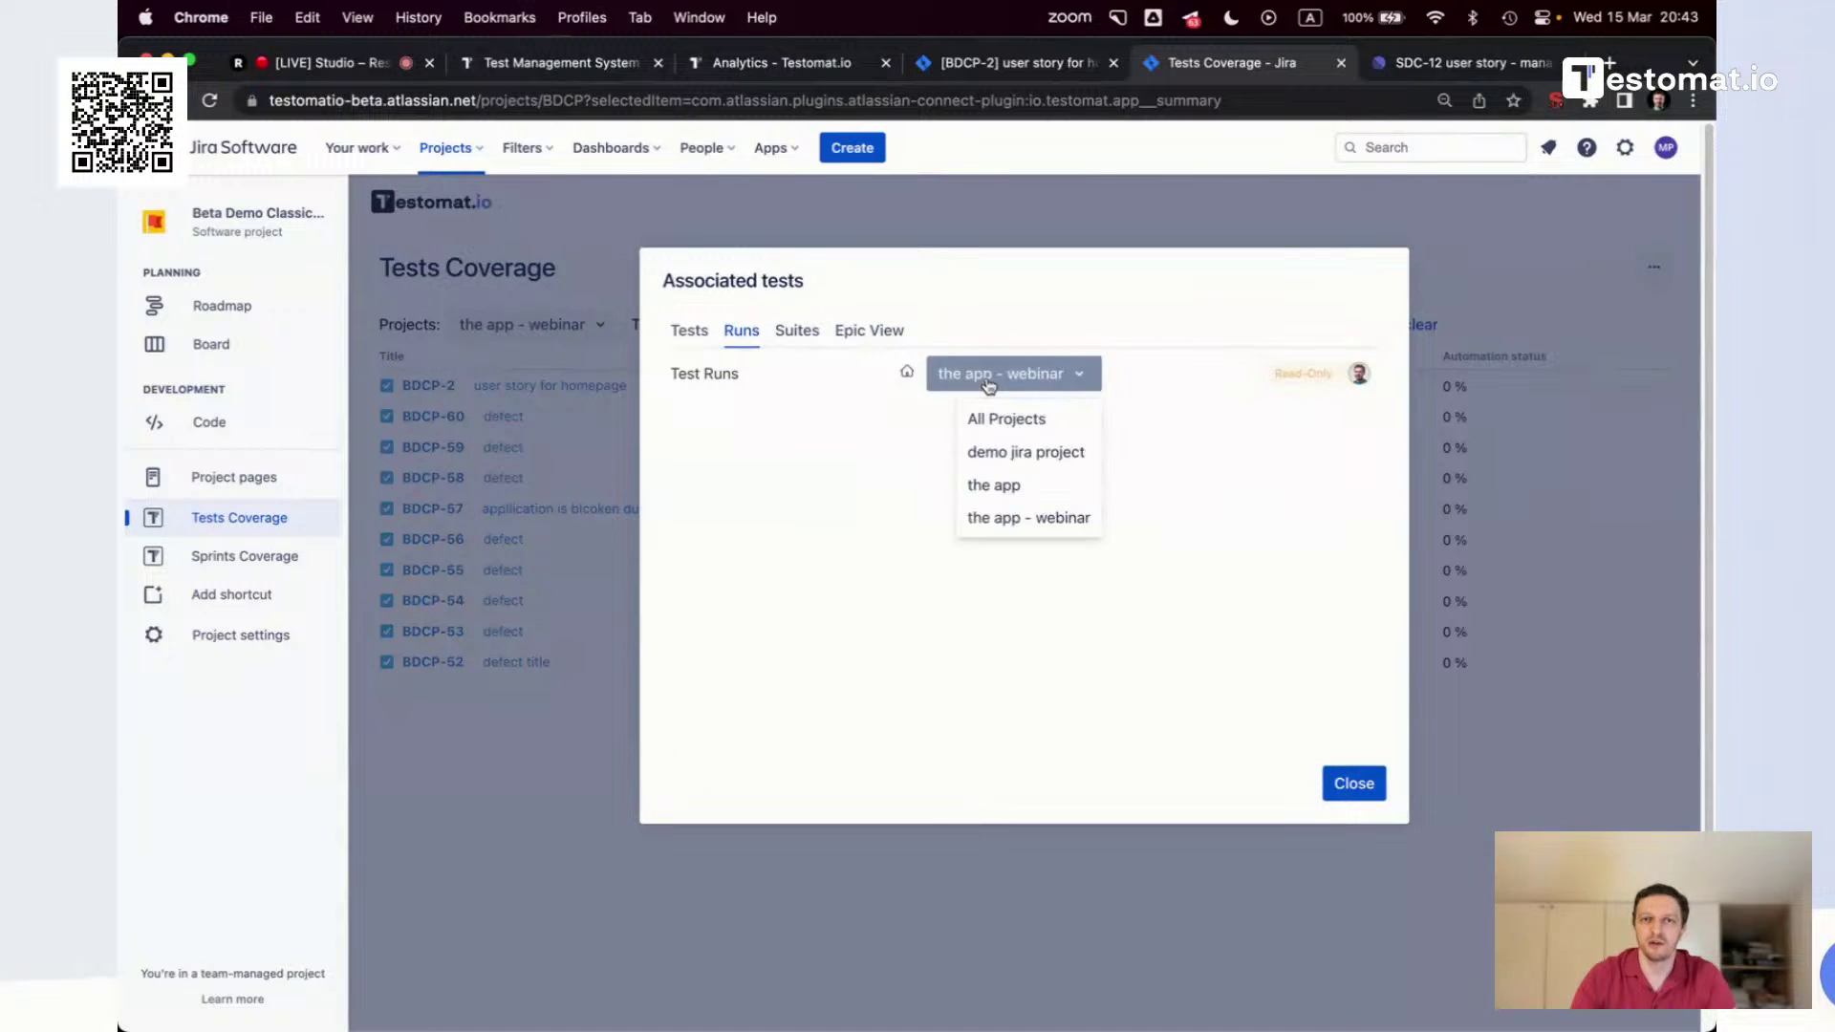
click(1020, 454)
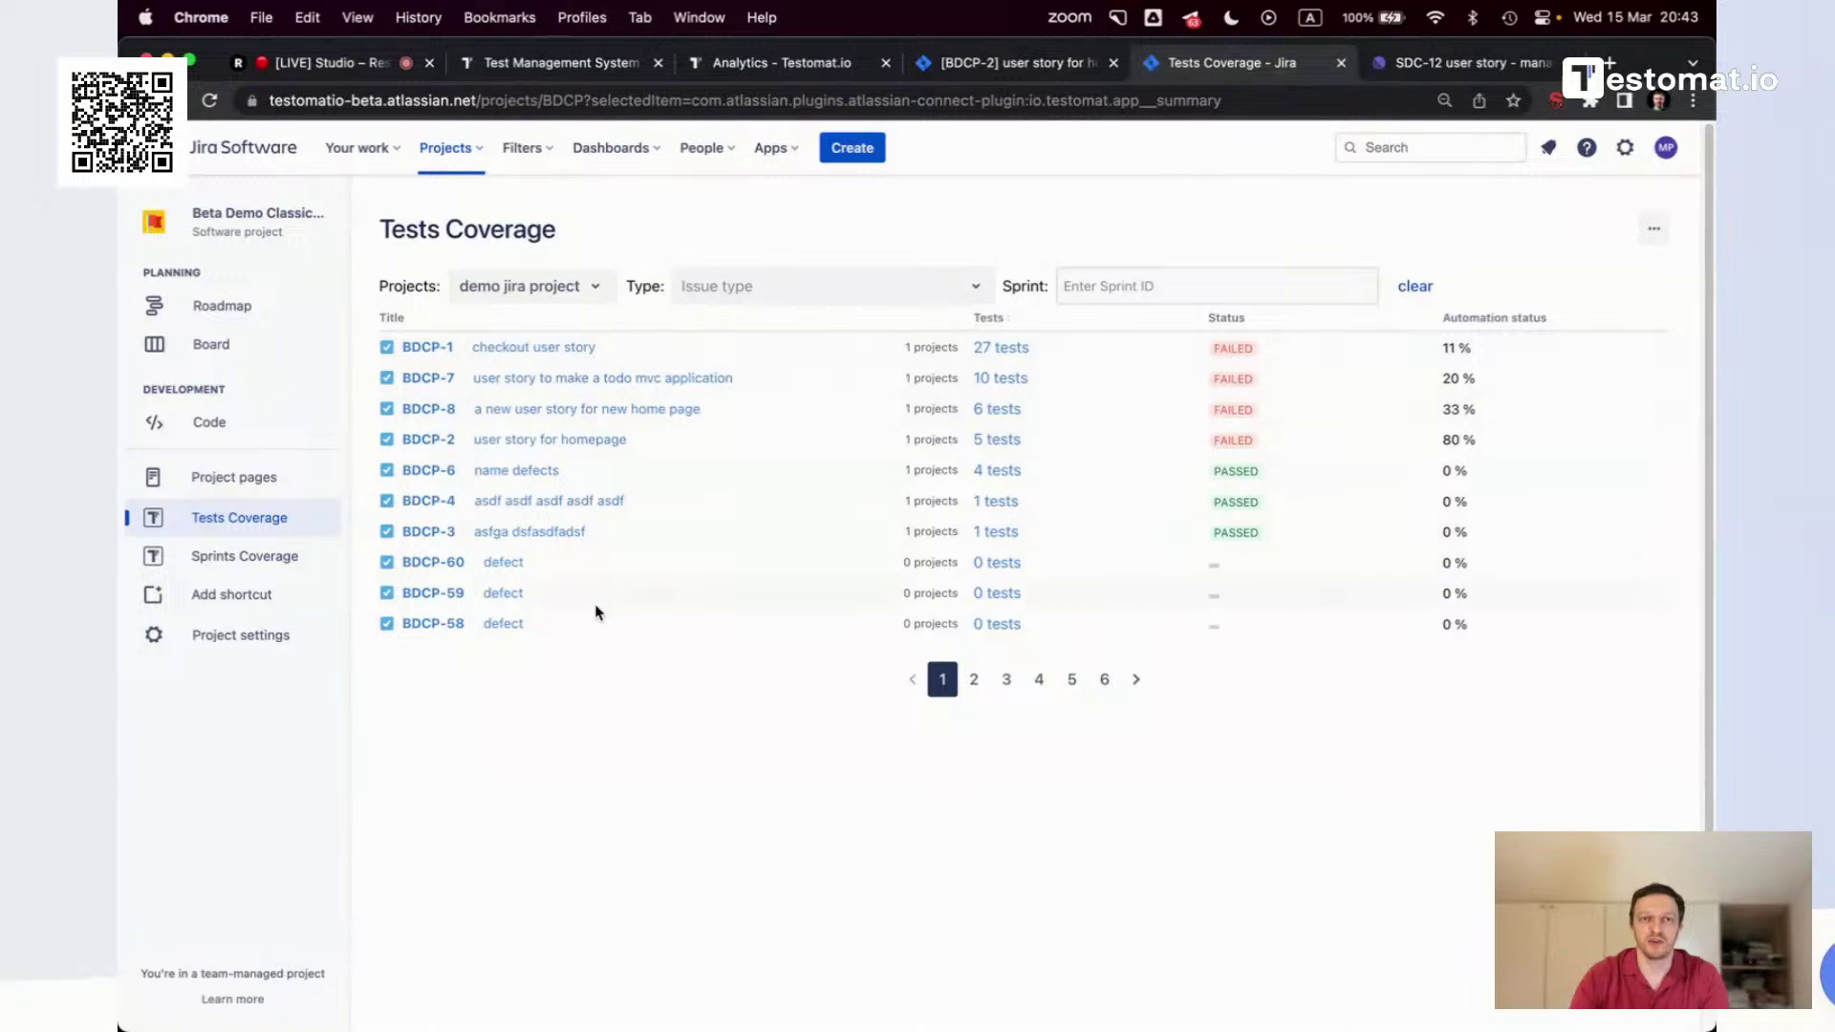
Review the linked tests of the "checkout user story" issue BDCP-1, and close the associated tests dialog
click(1011, 352)
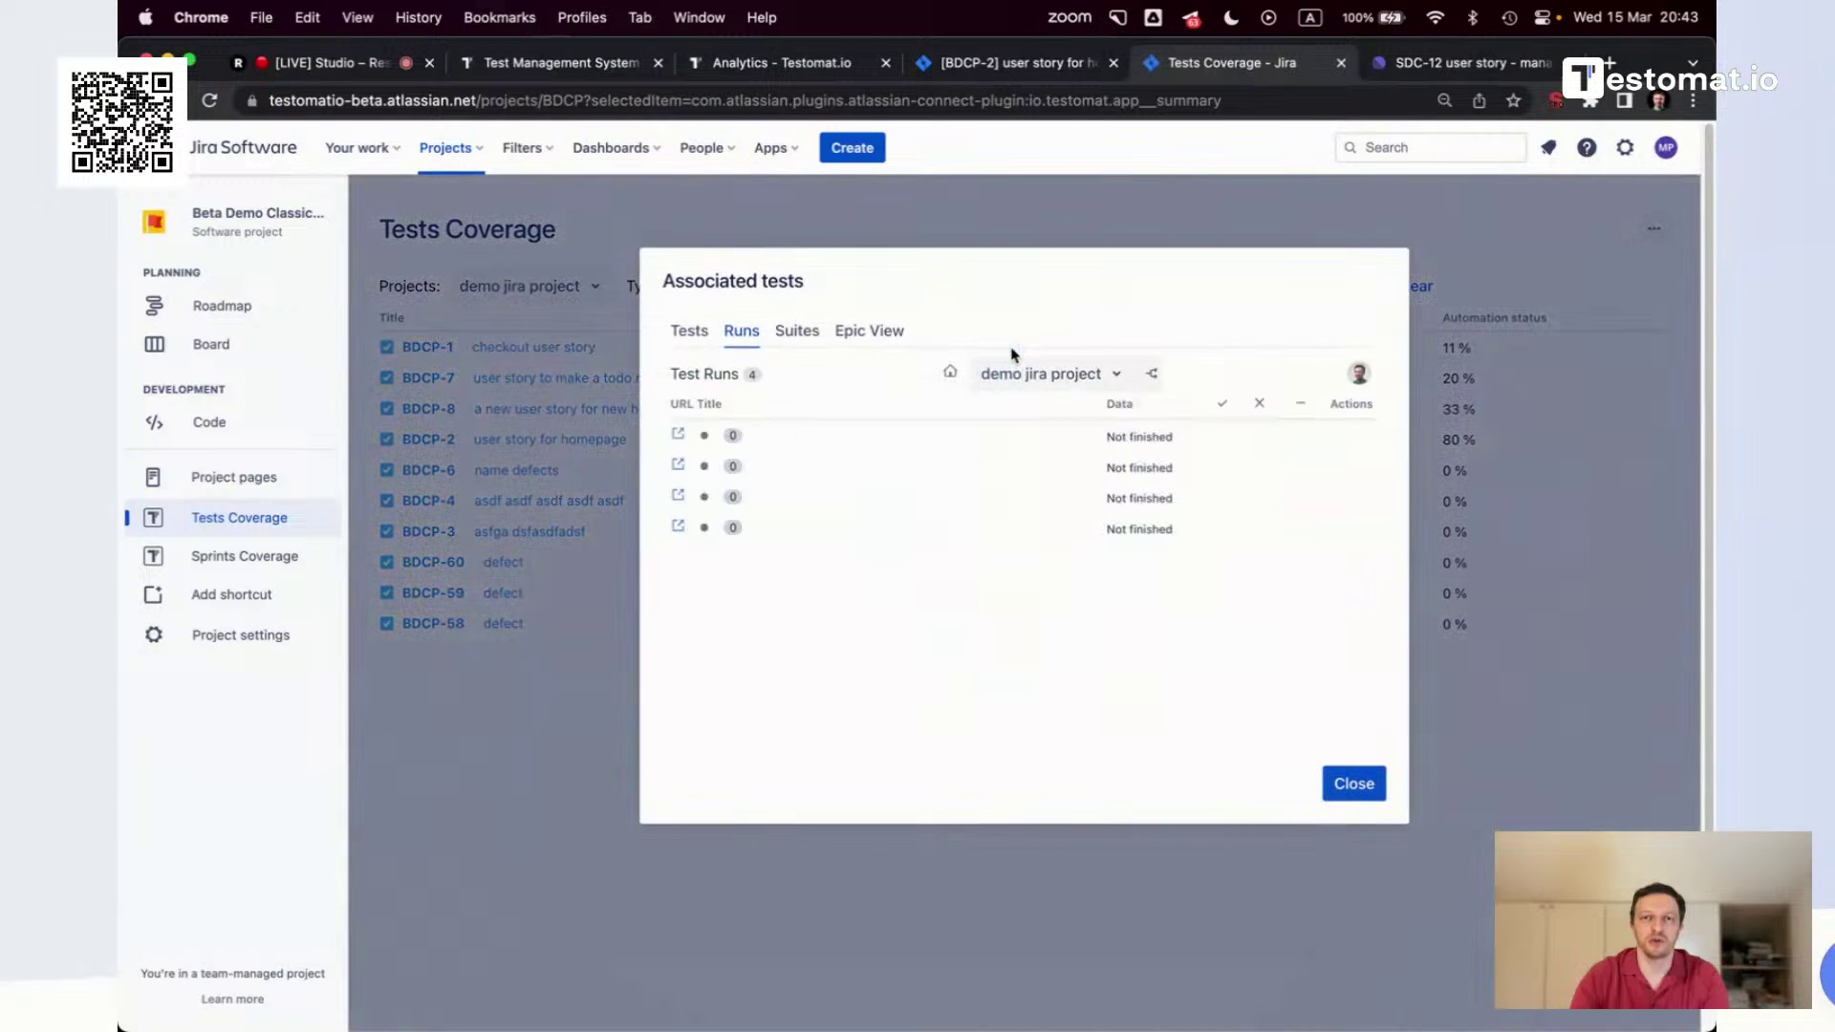
click(689, 334)
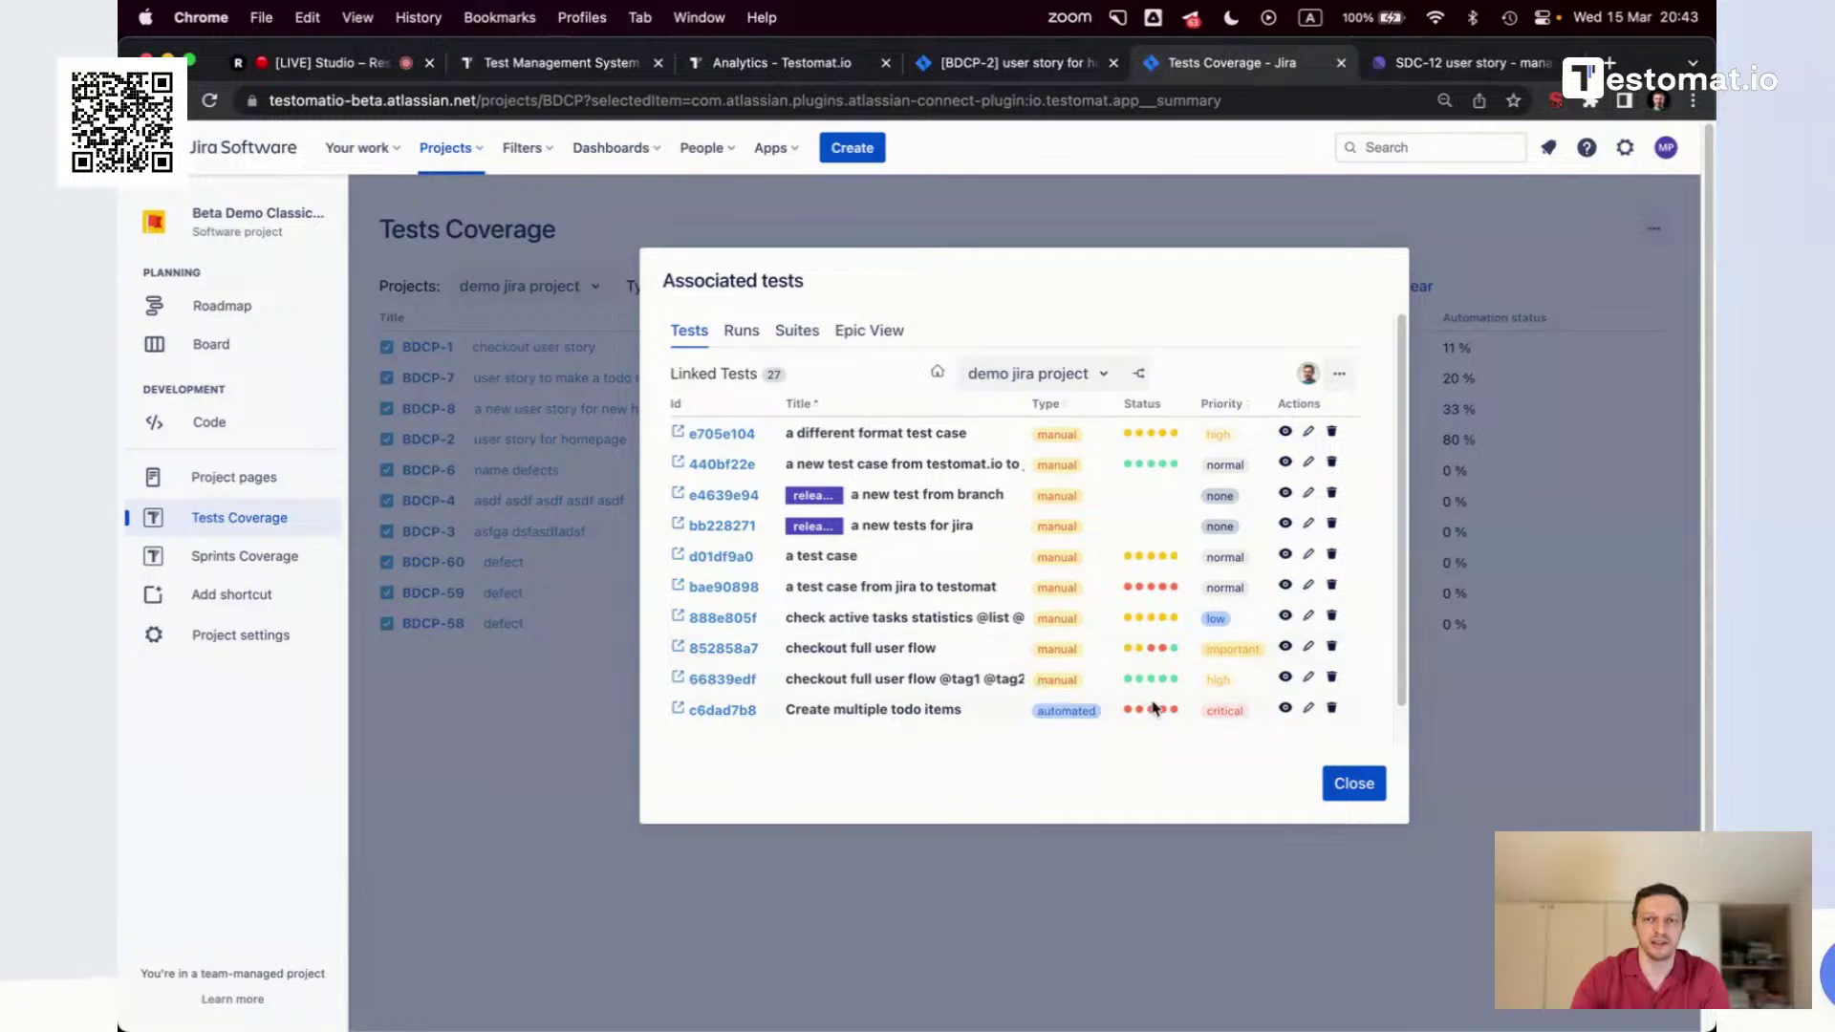
click(1360, 790)
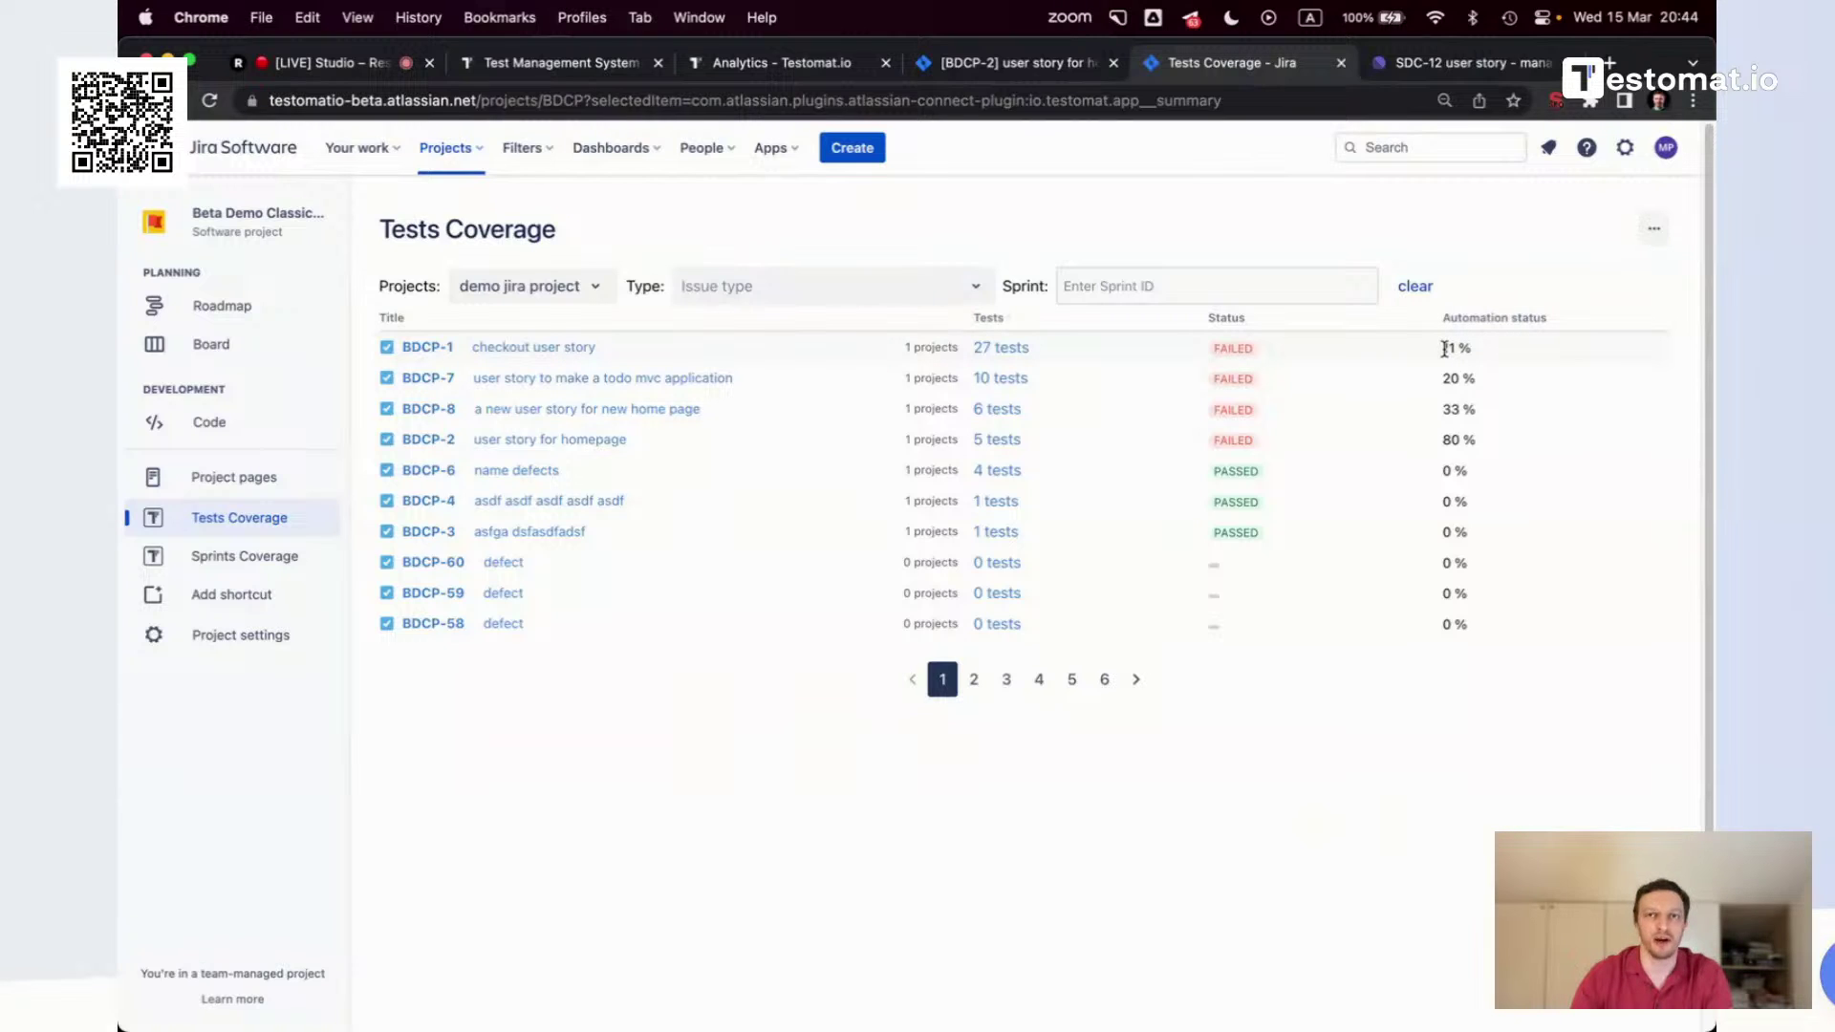
Check the Sprints Coverage page, open Beta Mixed Run Project (BMRP) in a new tab, and view its sprint coverage for IDs 2,6
click(226, 563)
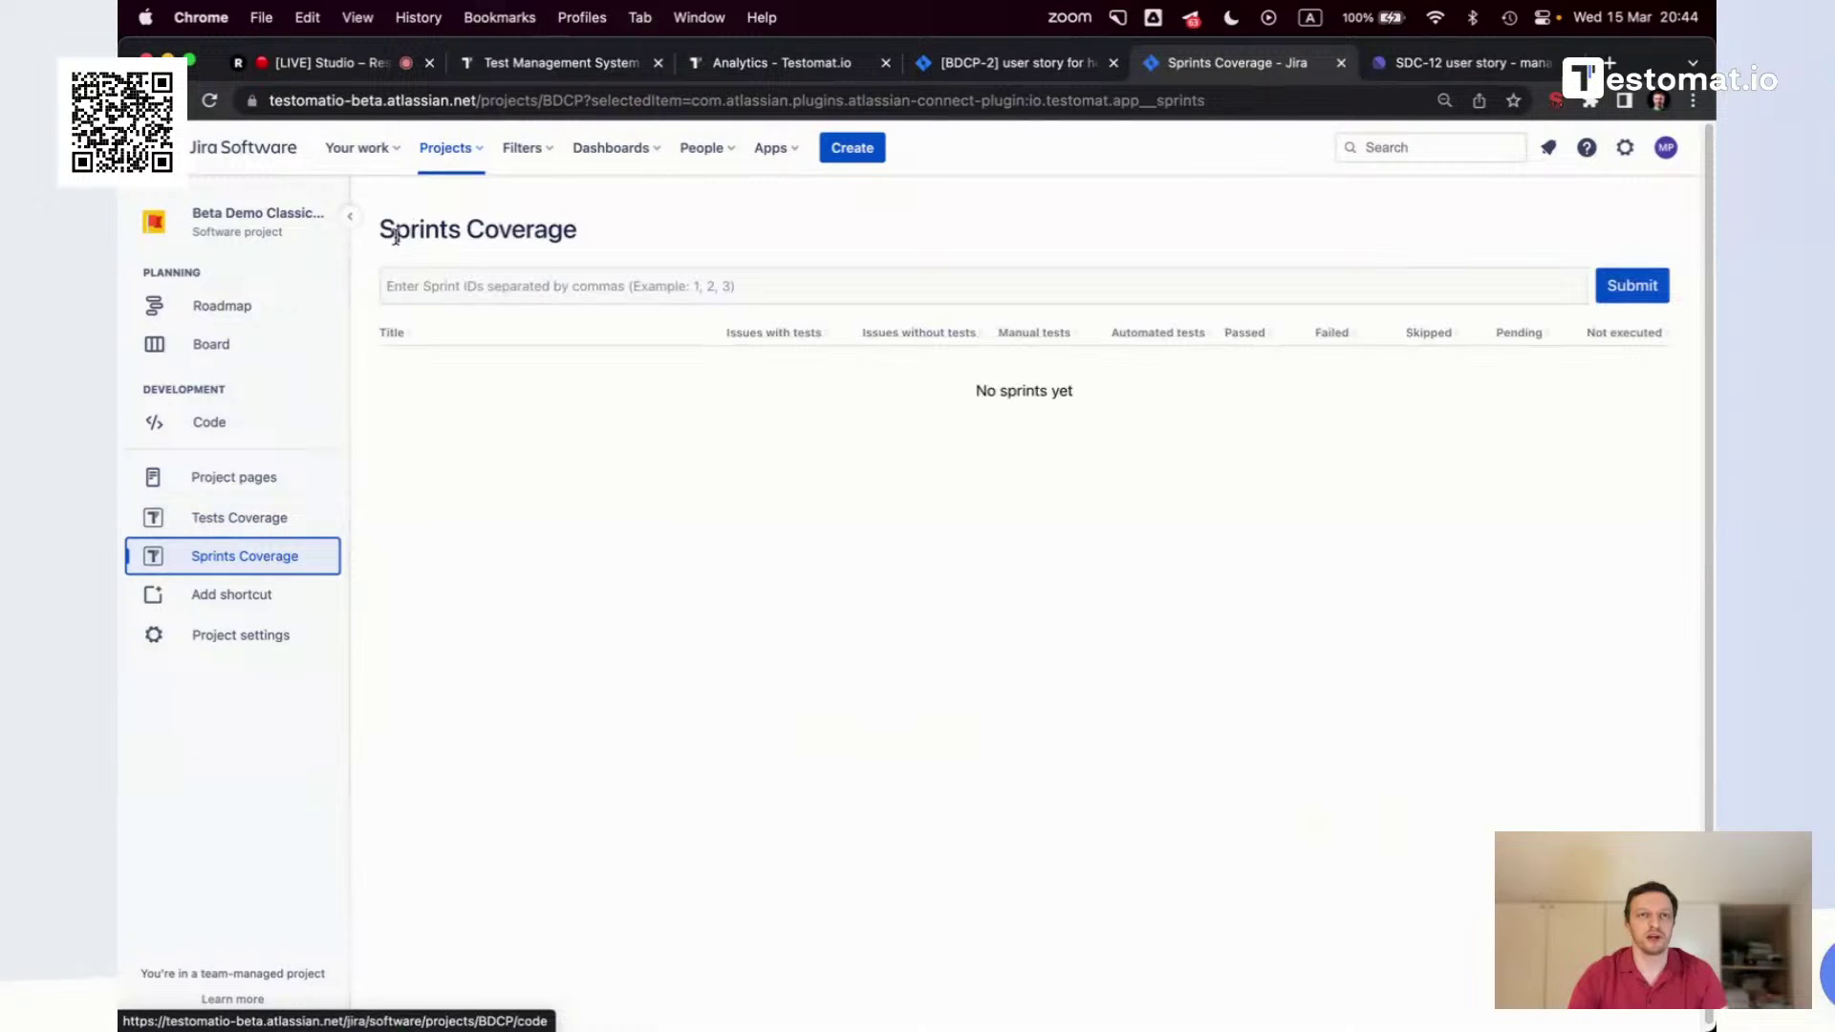
click(455, 153)
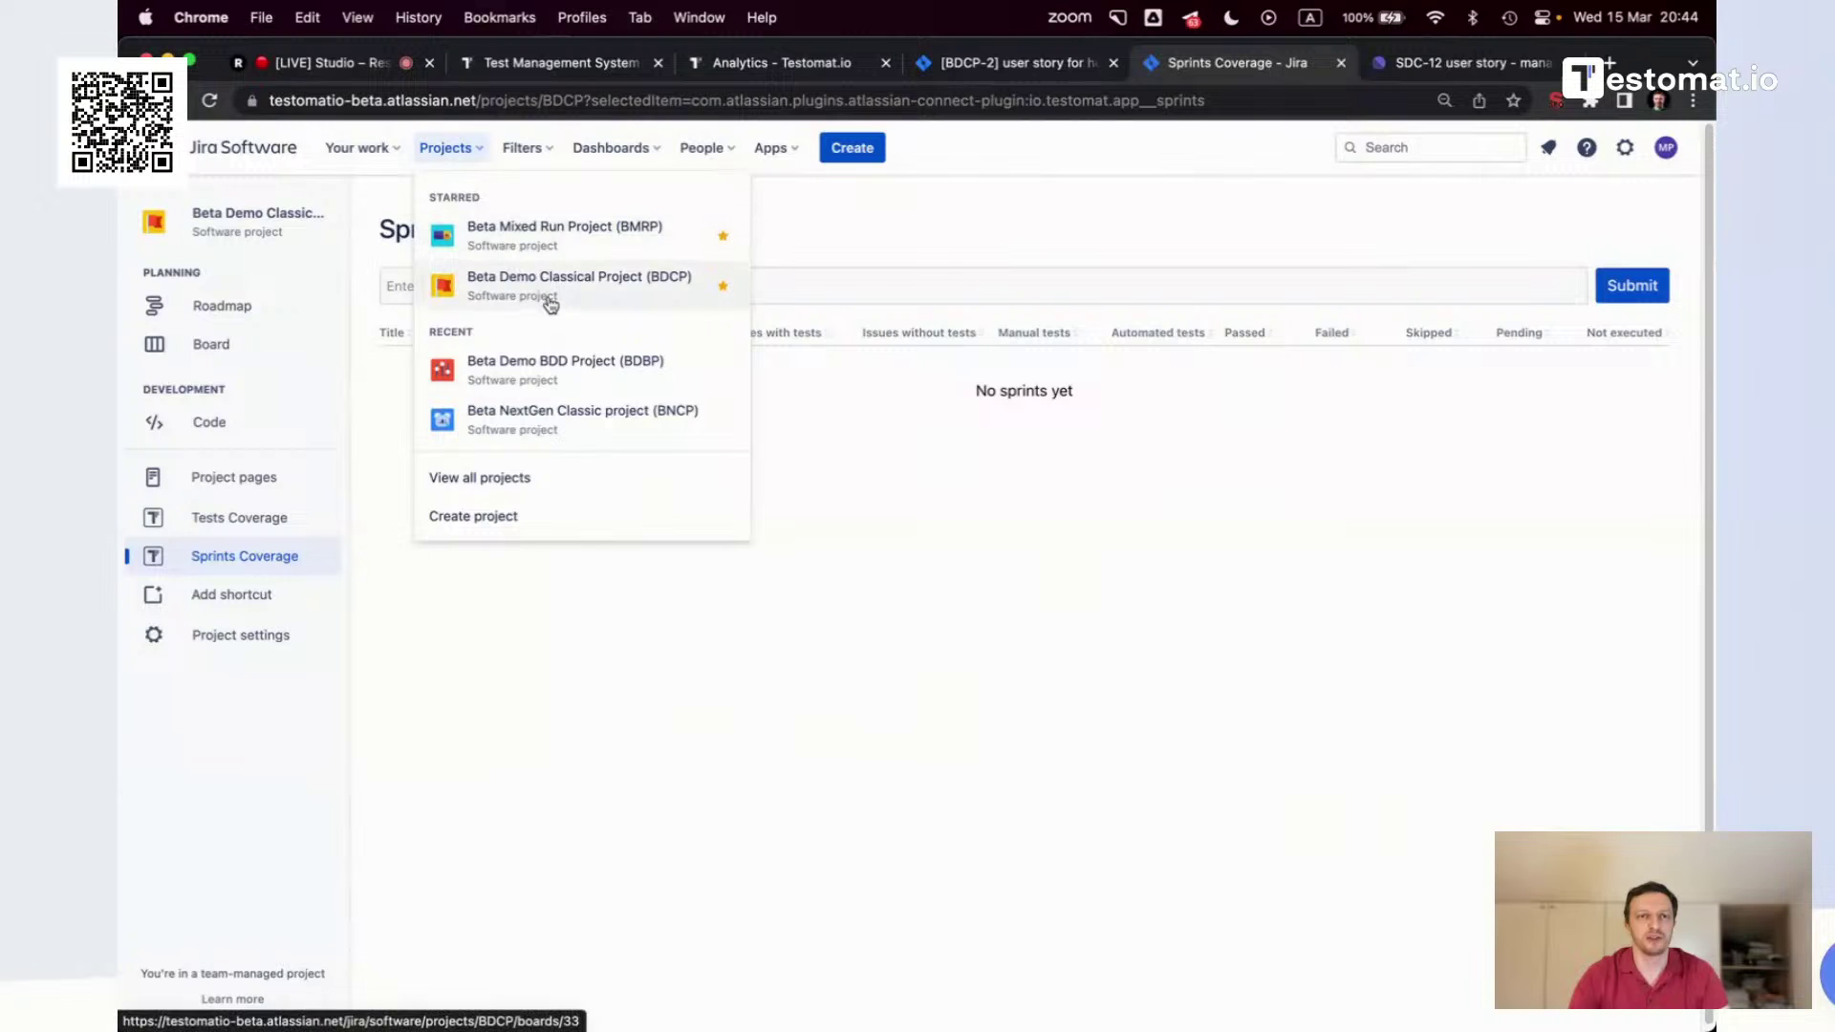
super+click(565, 250)
click(1285, 63)
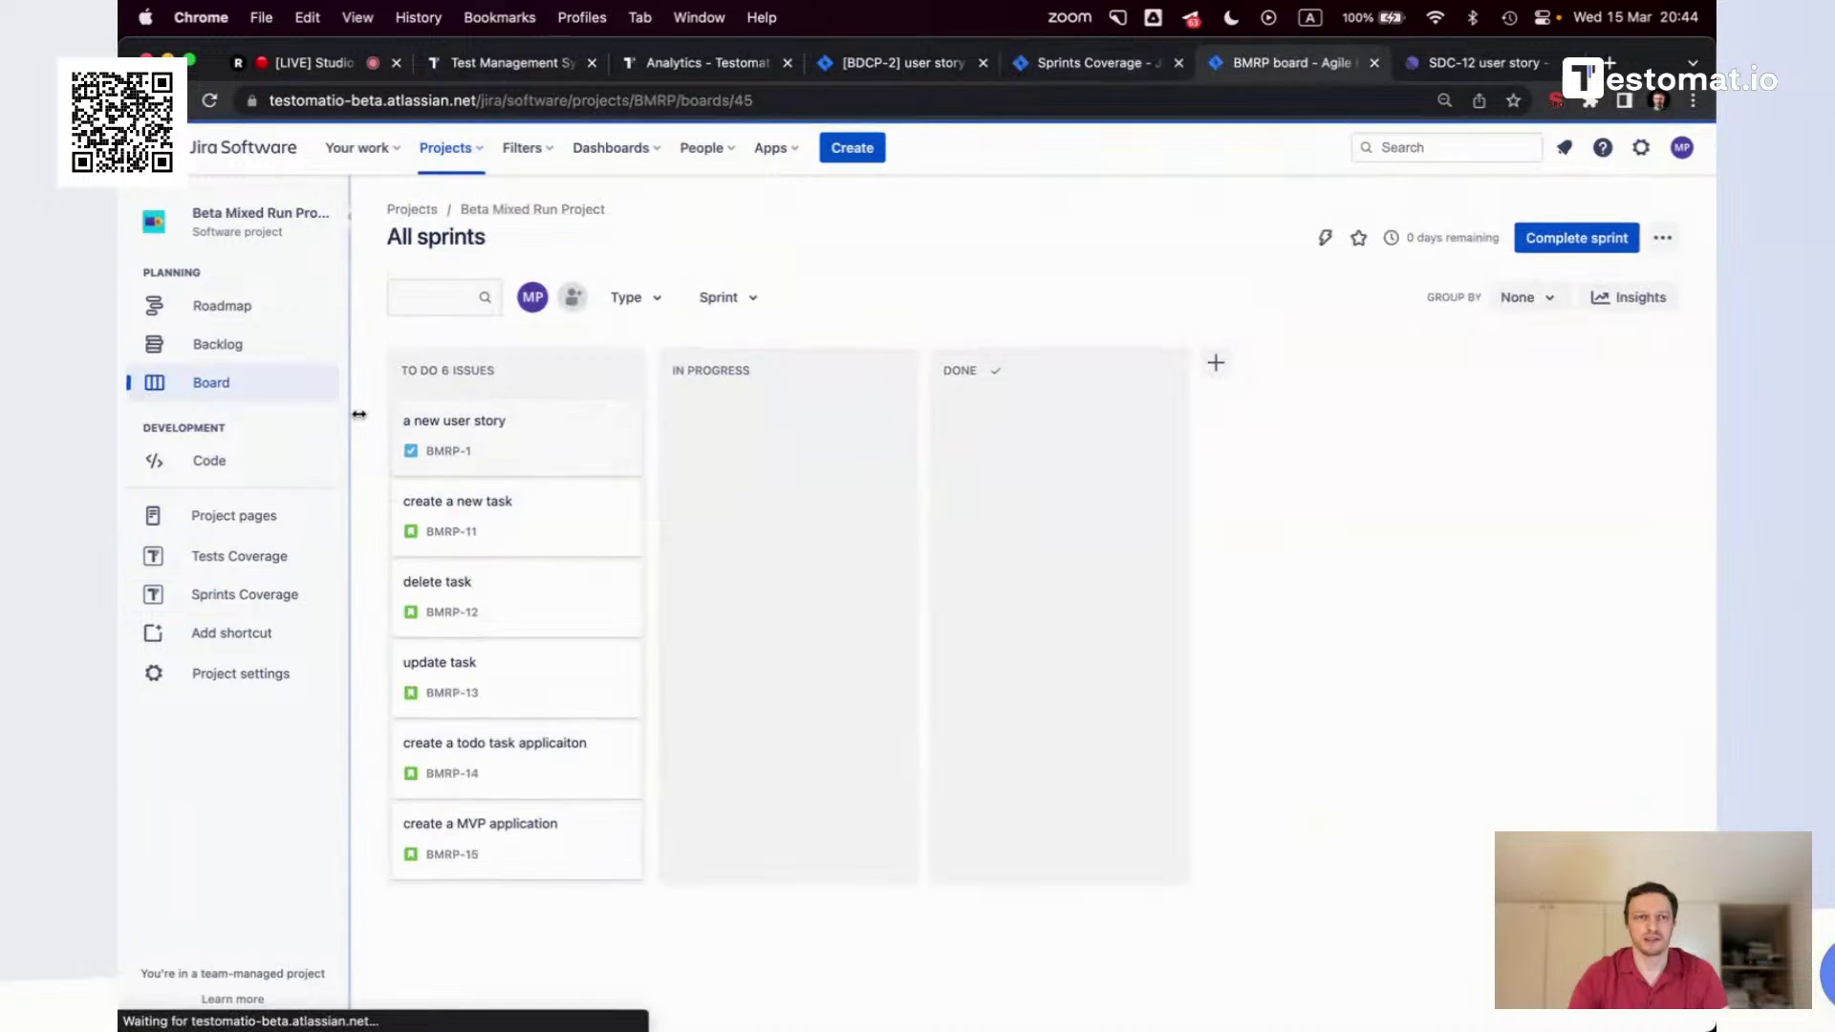
click(241, 593)
click(532, 287)
text(2,6)
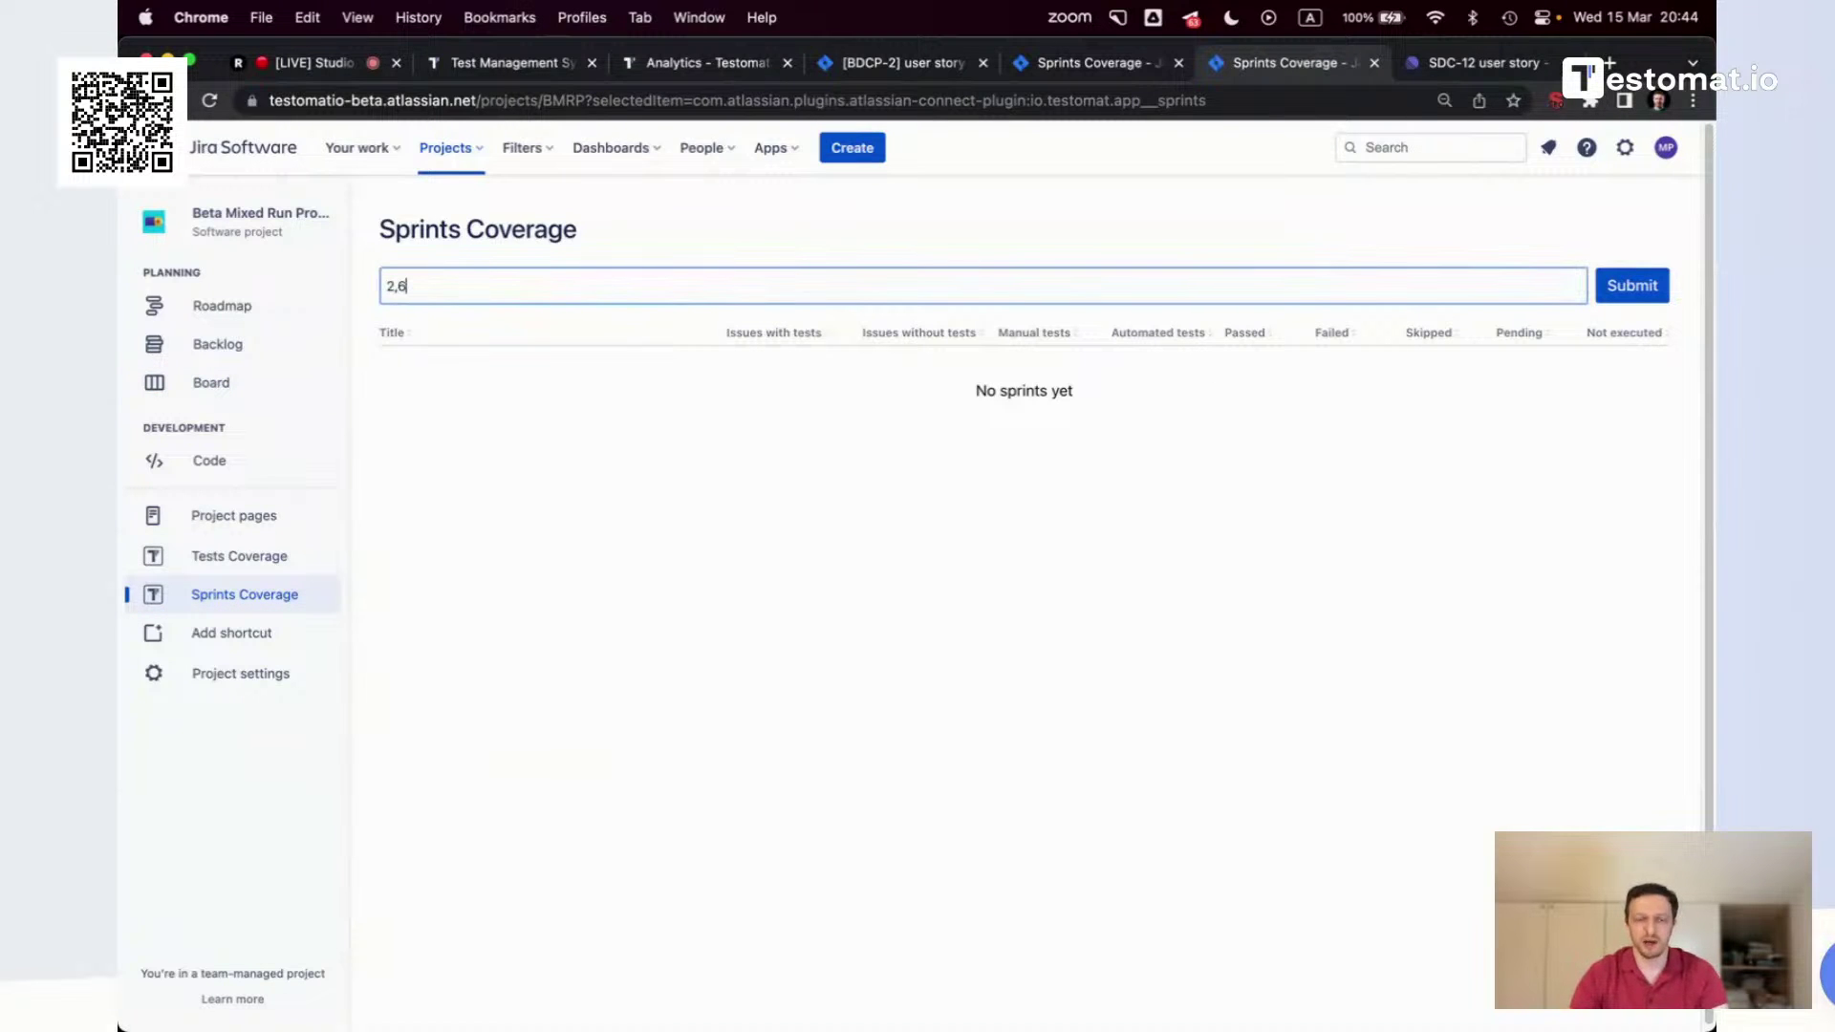
key(Return)
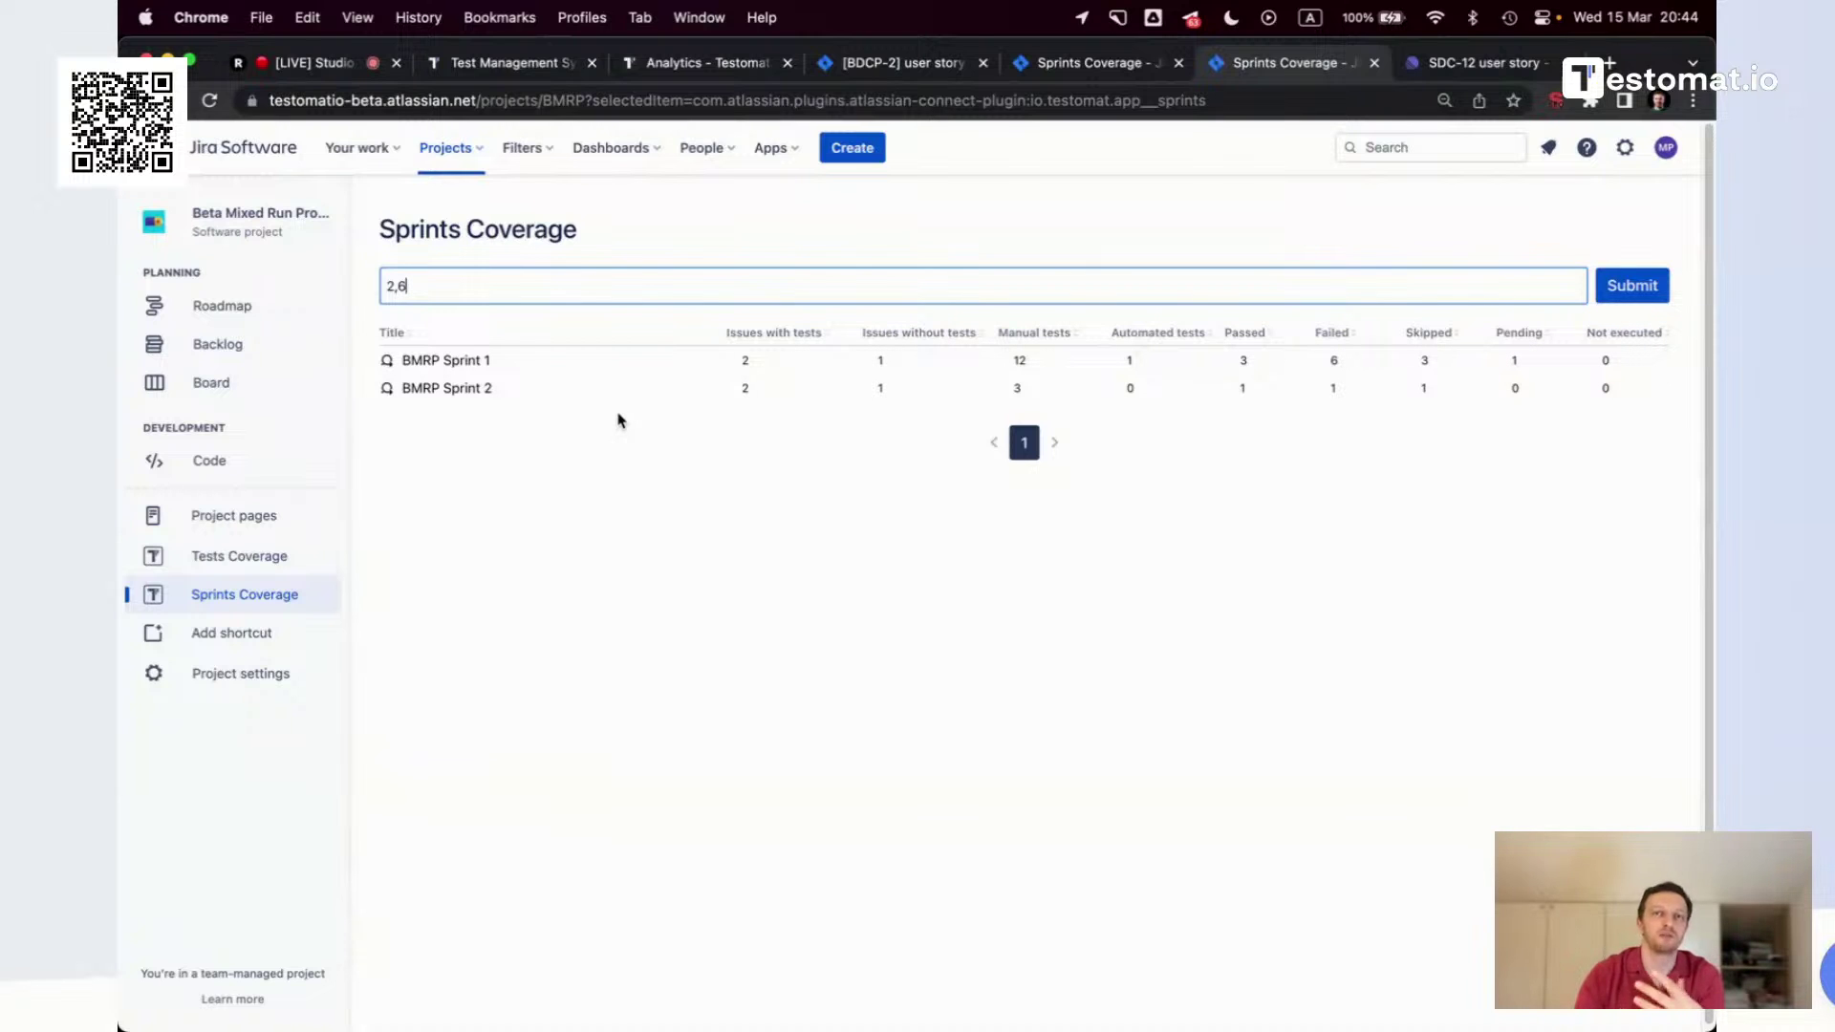
Switch back to "the app - webinar" in Testomat.io and open its Labels & Fields settings
click(666, 65)
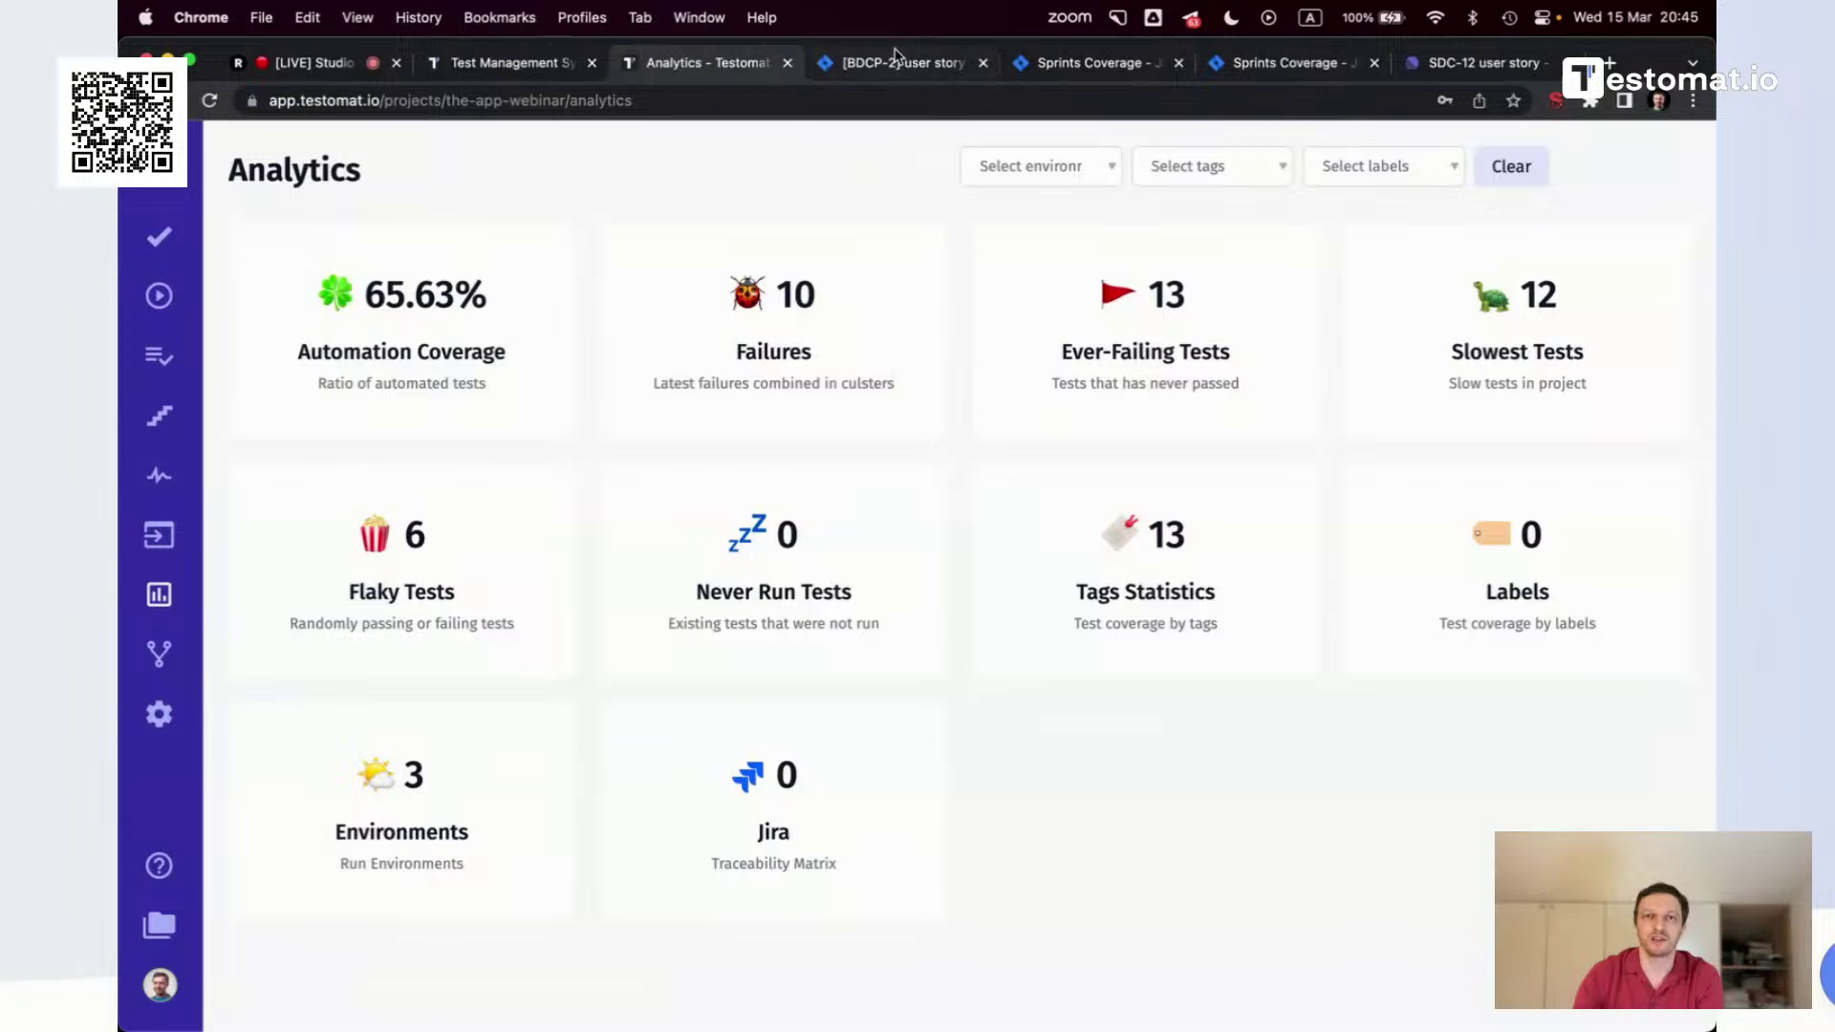
click(1078, 75)
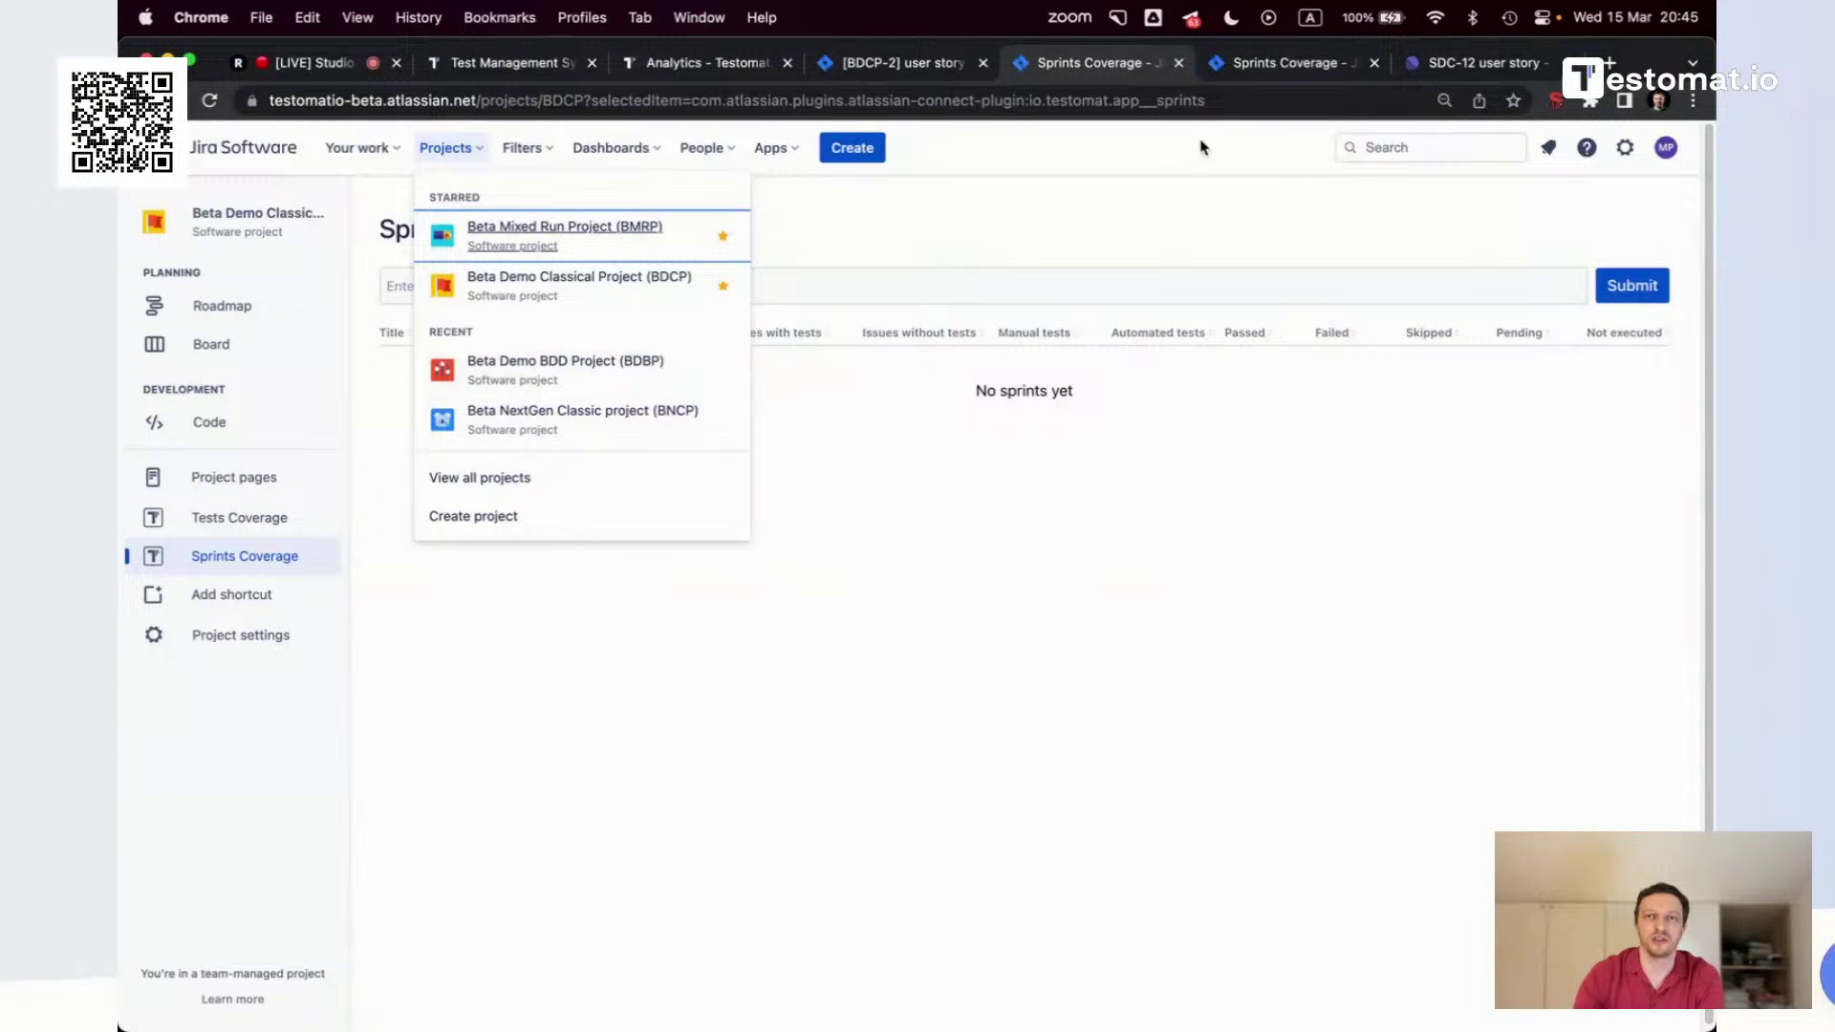
click(666, 75)
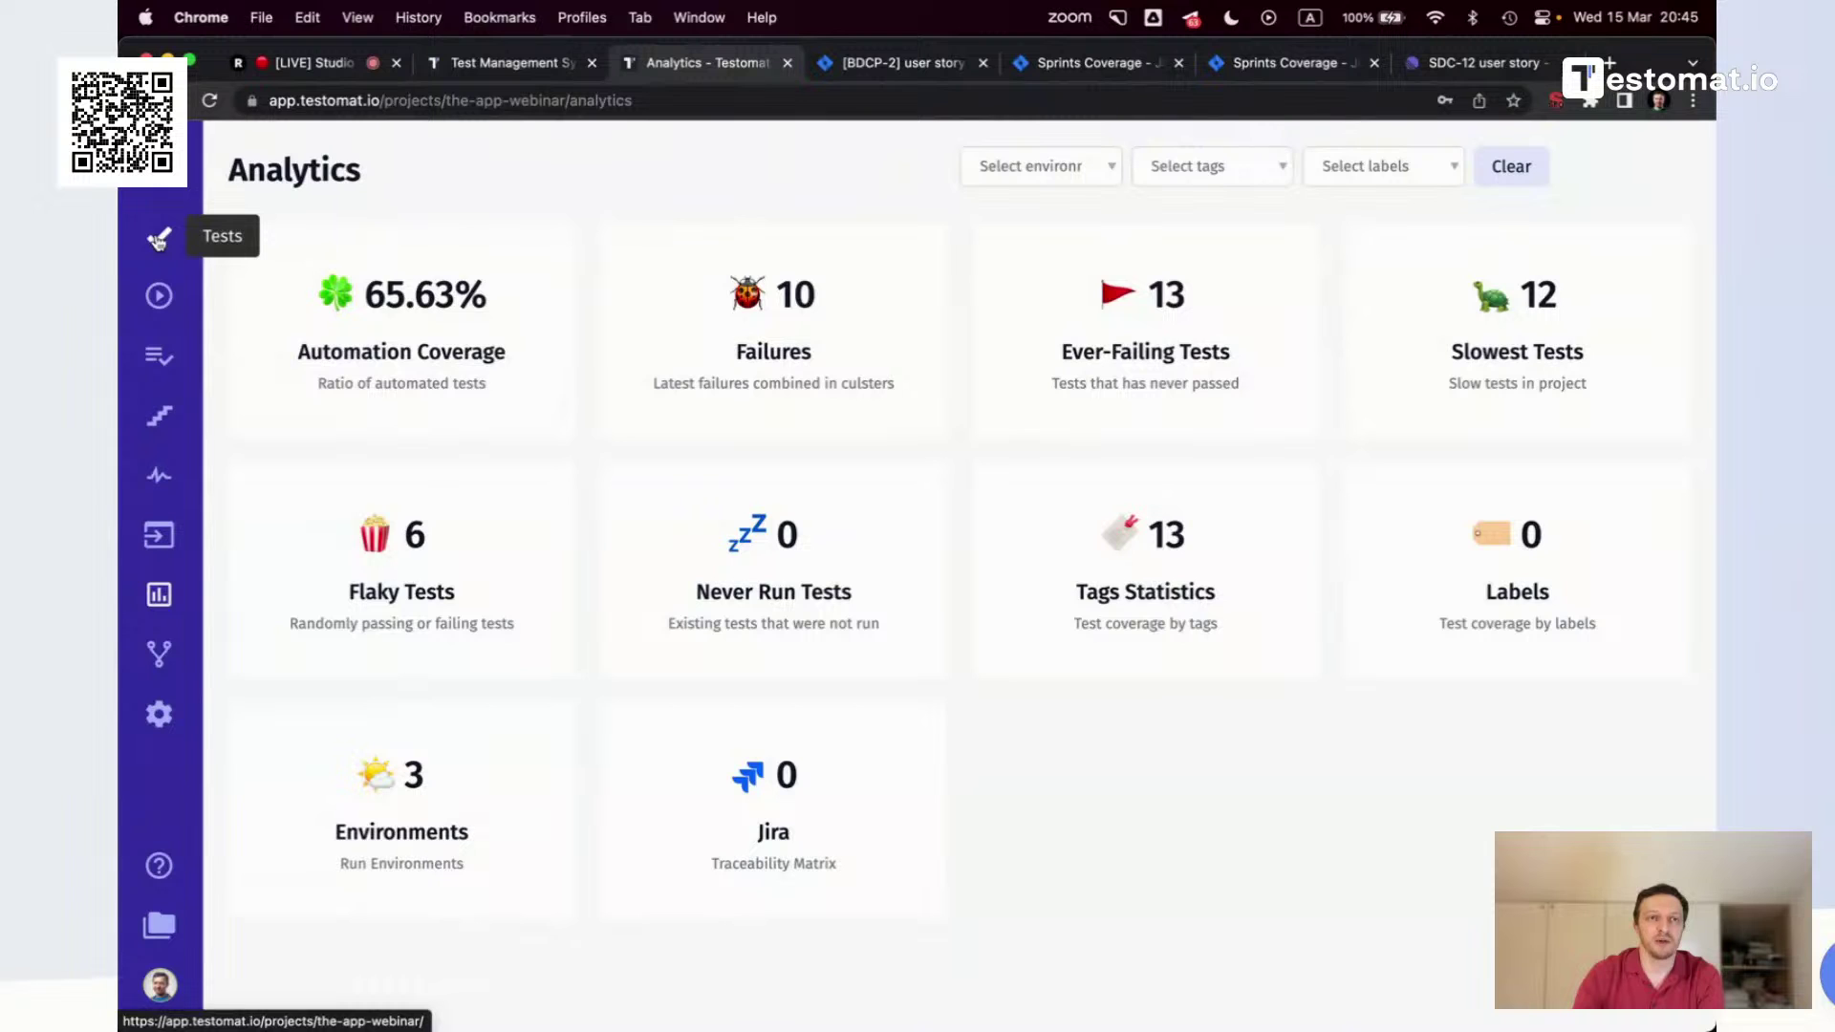
click(159, 714)
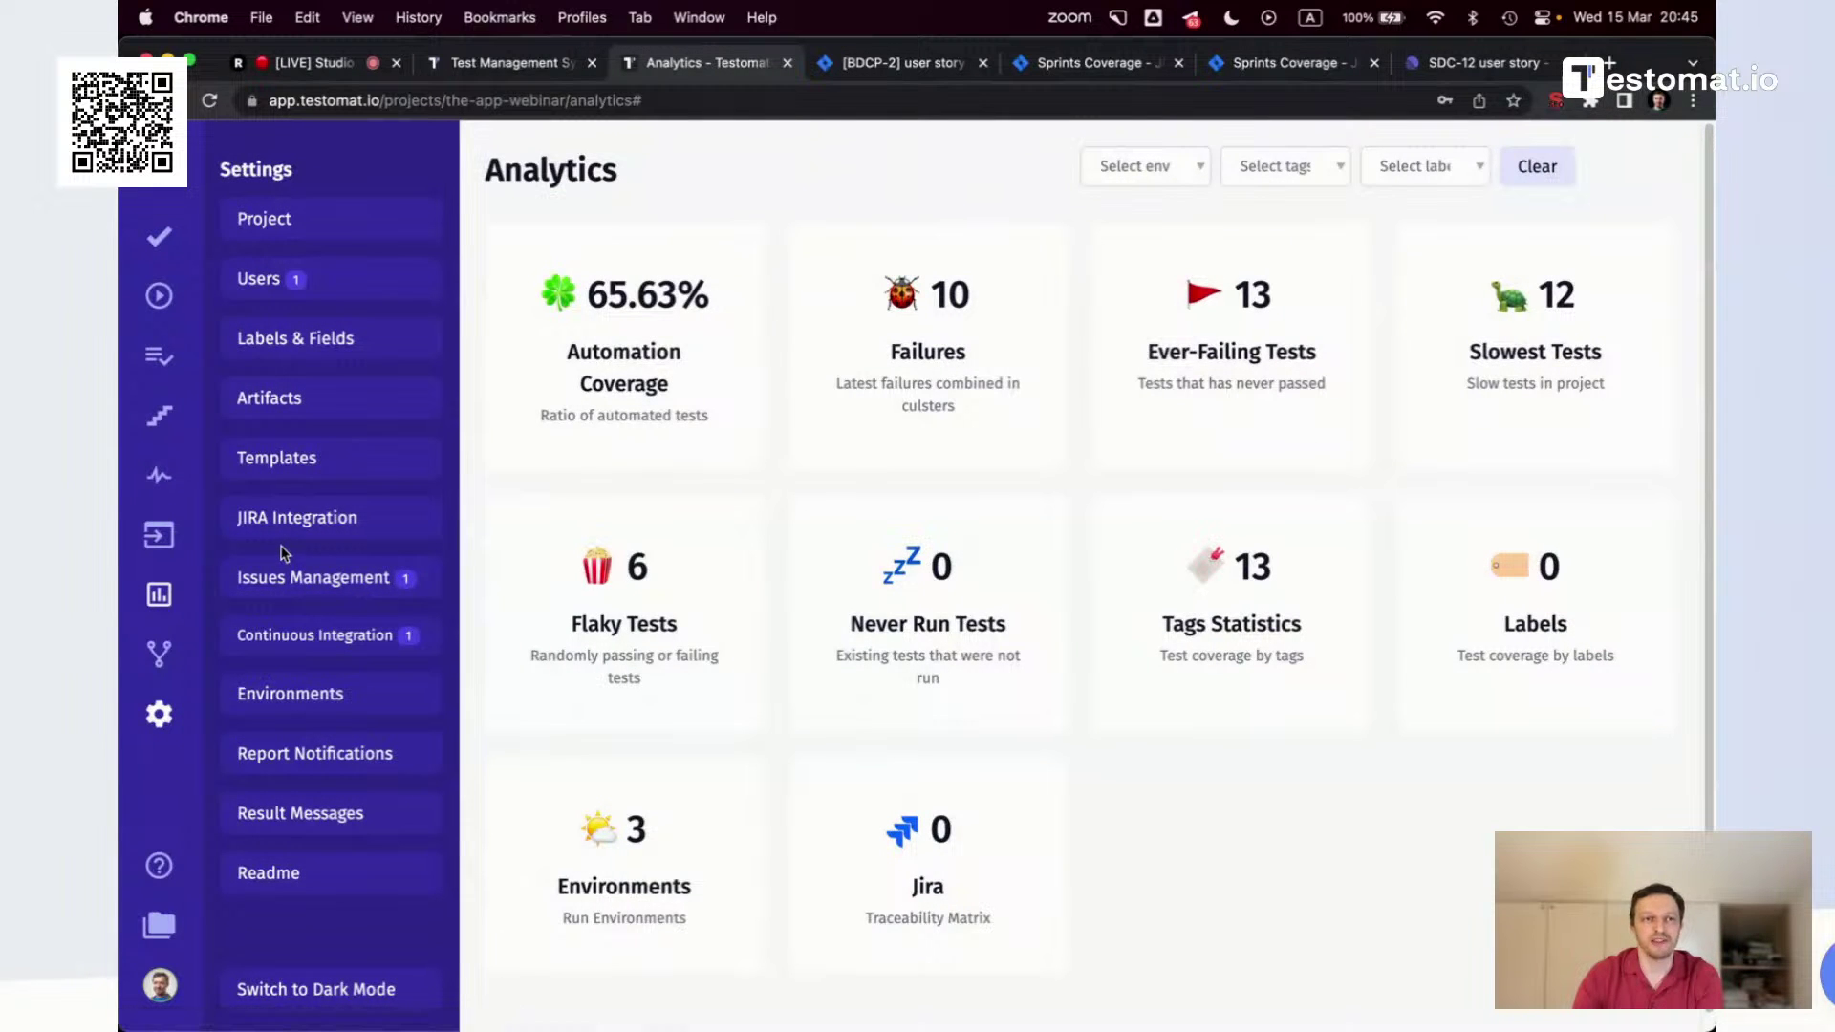
click(361, 339)
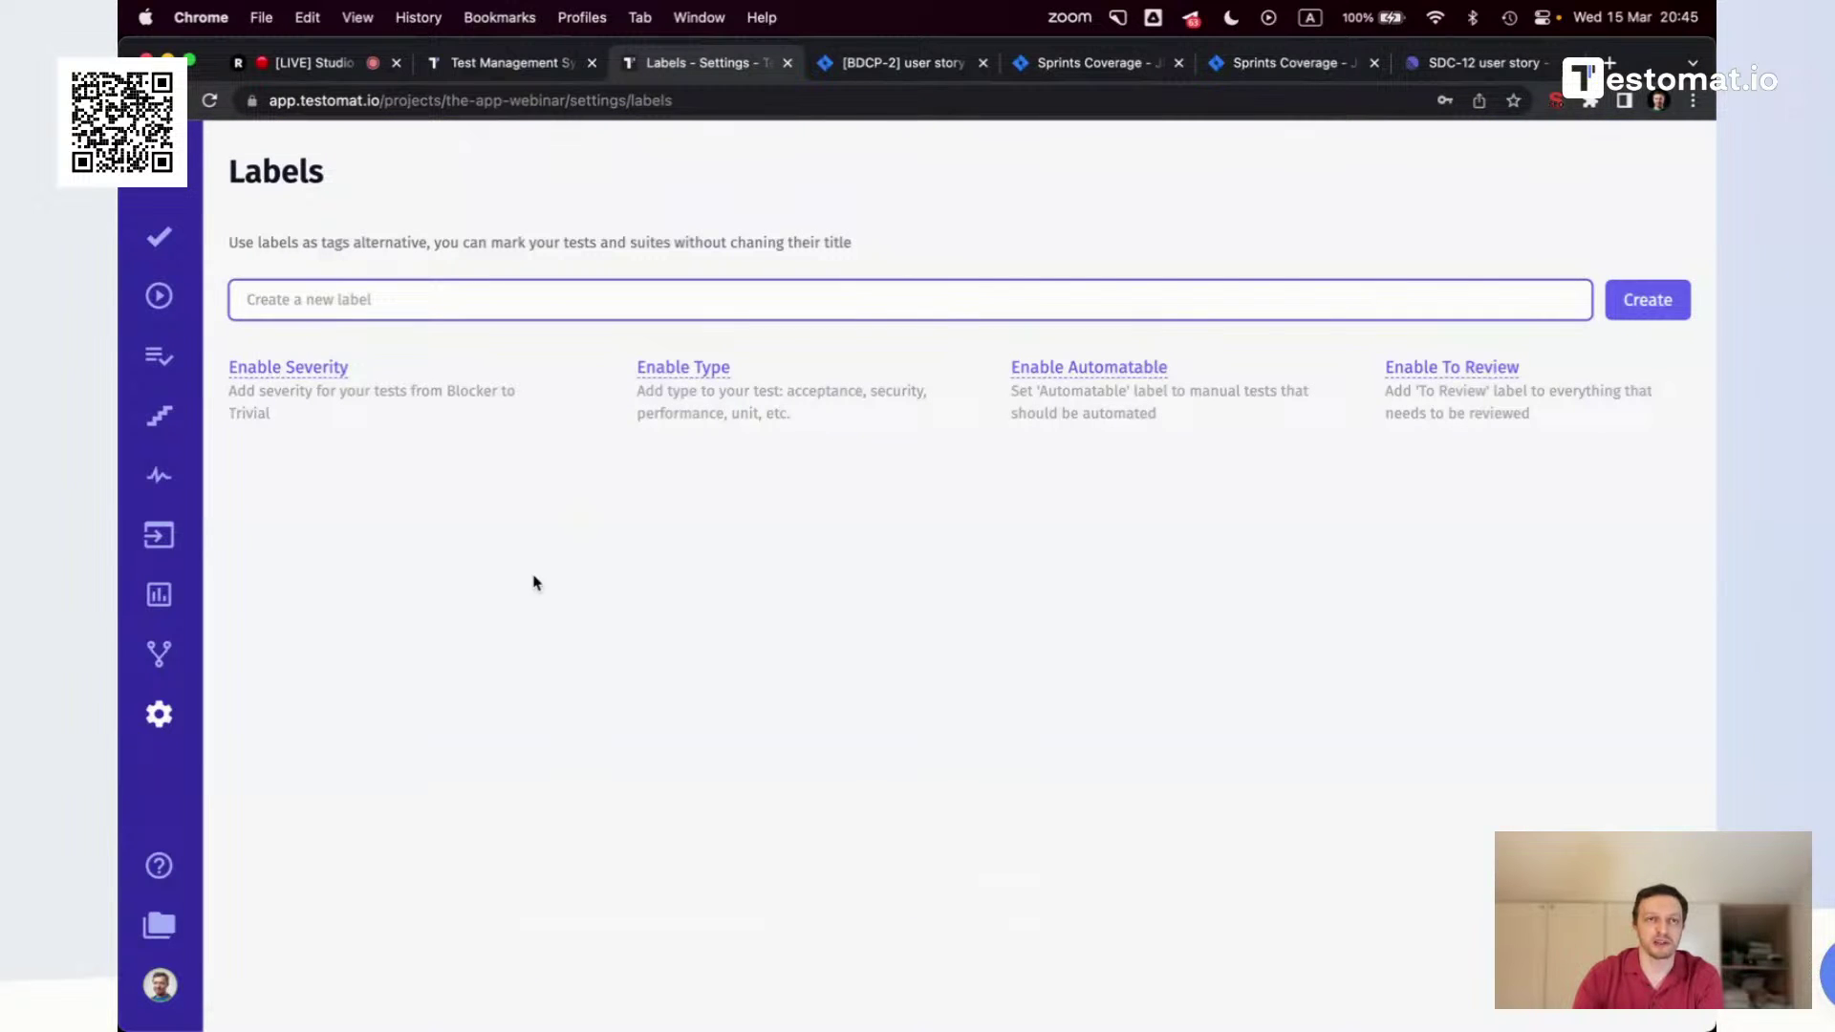
View the project's tests with the "todomvc-tests" folder and the "testing home page of todo mvc" suite expanded
click(177, 237)
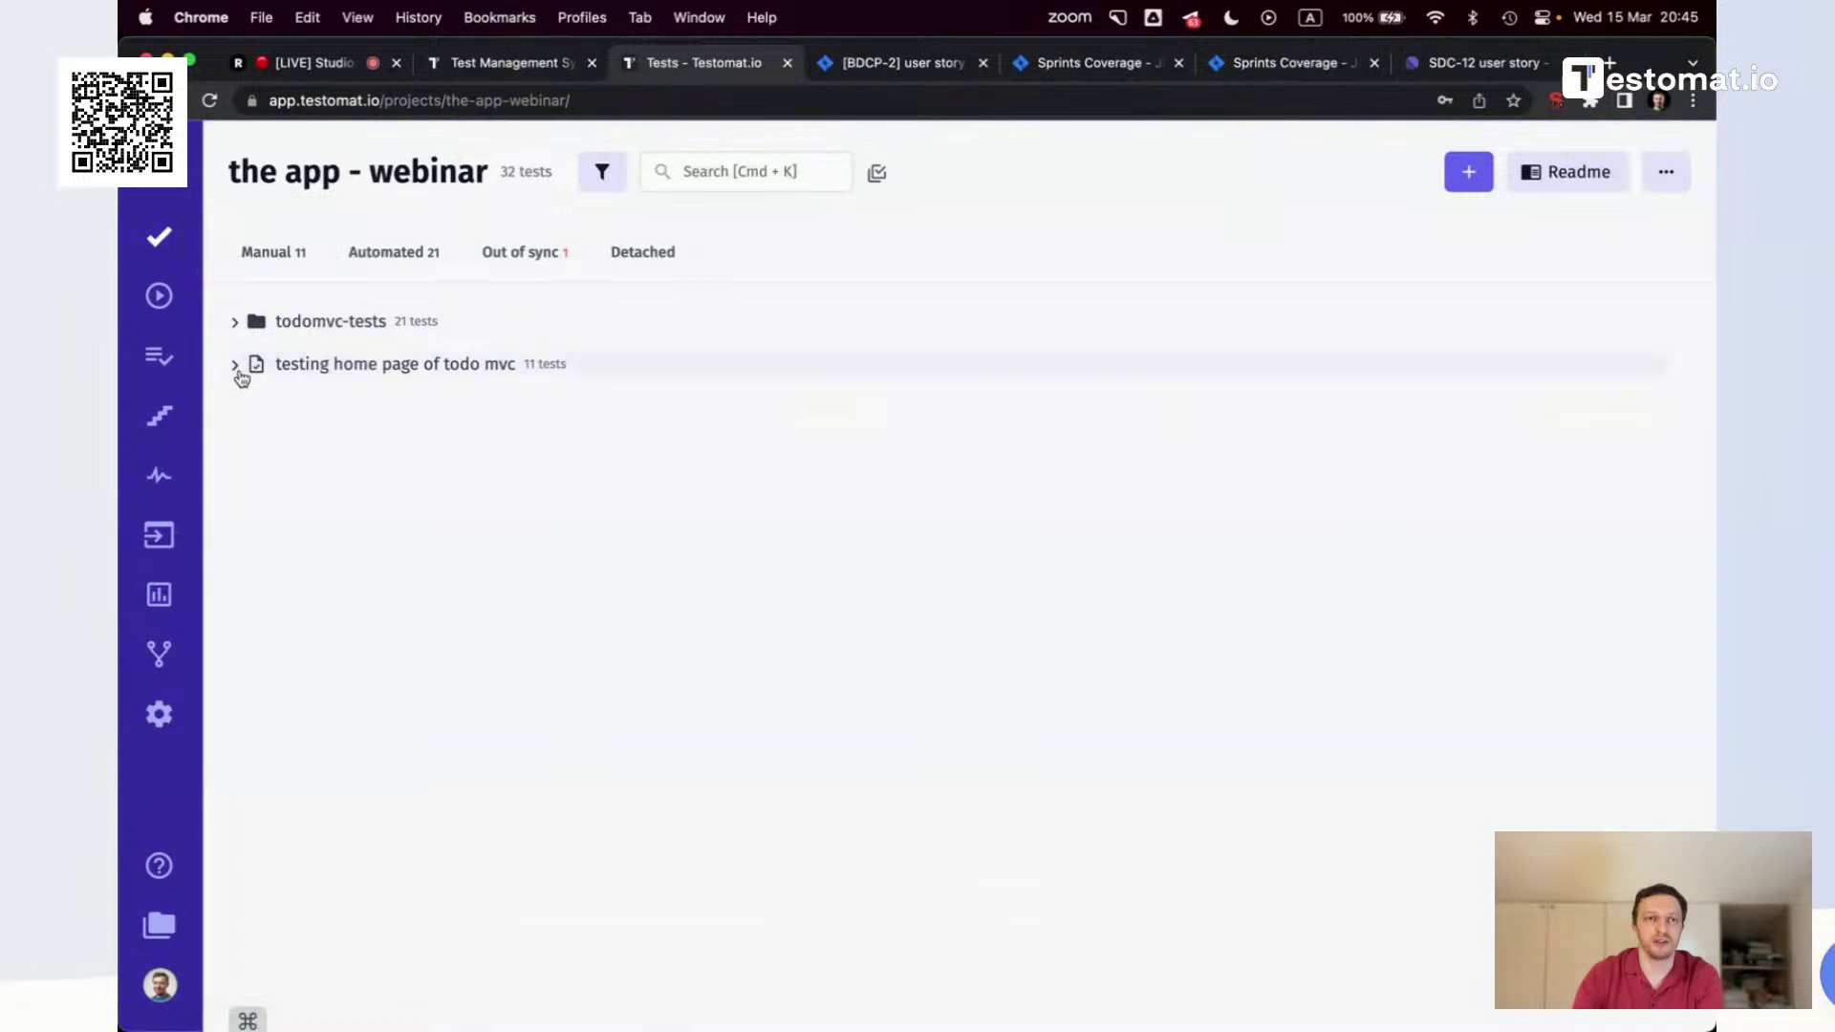
click(236, 355)
click(235, 325)
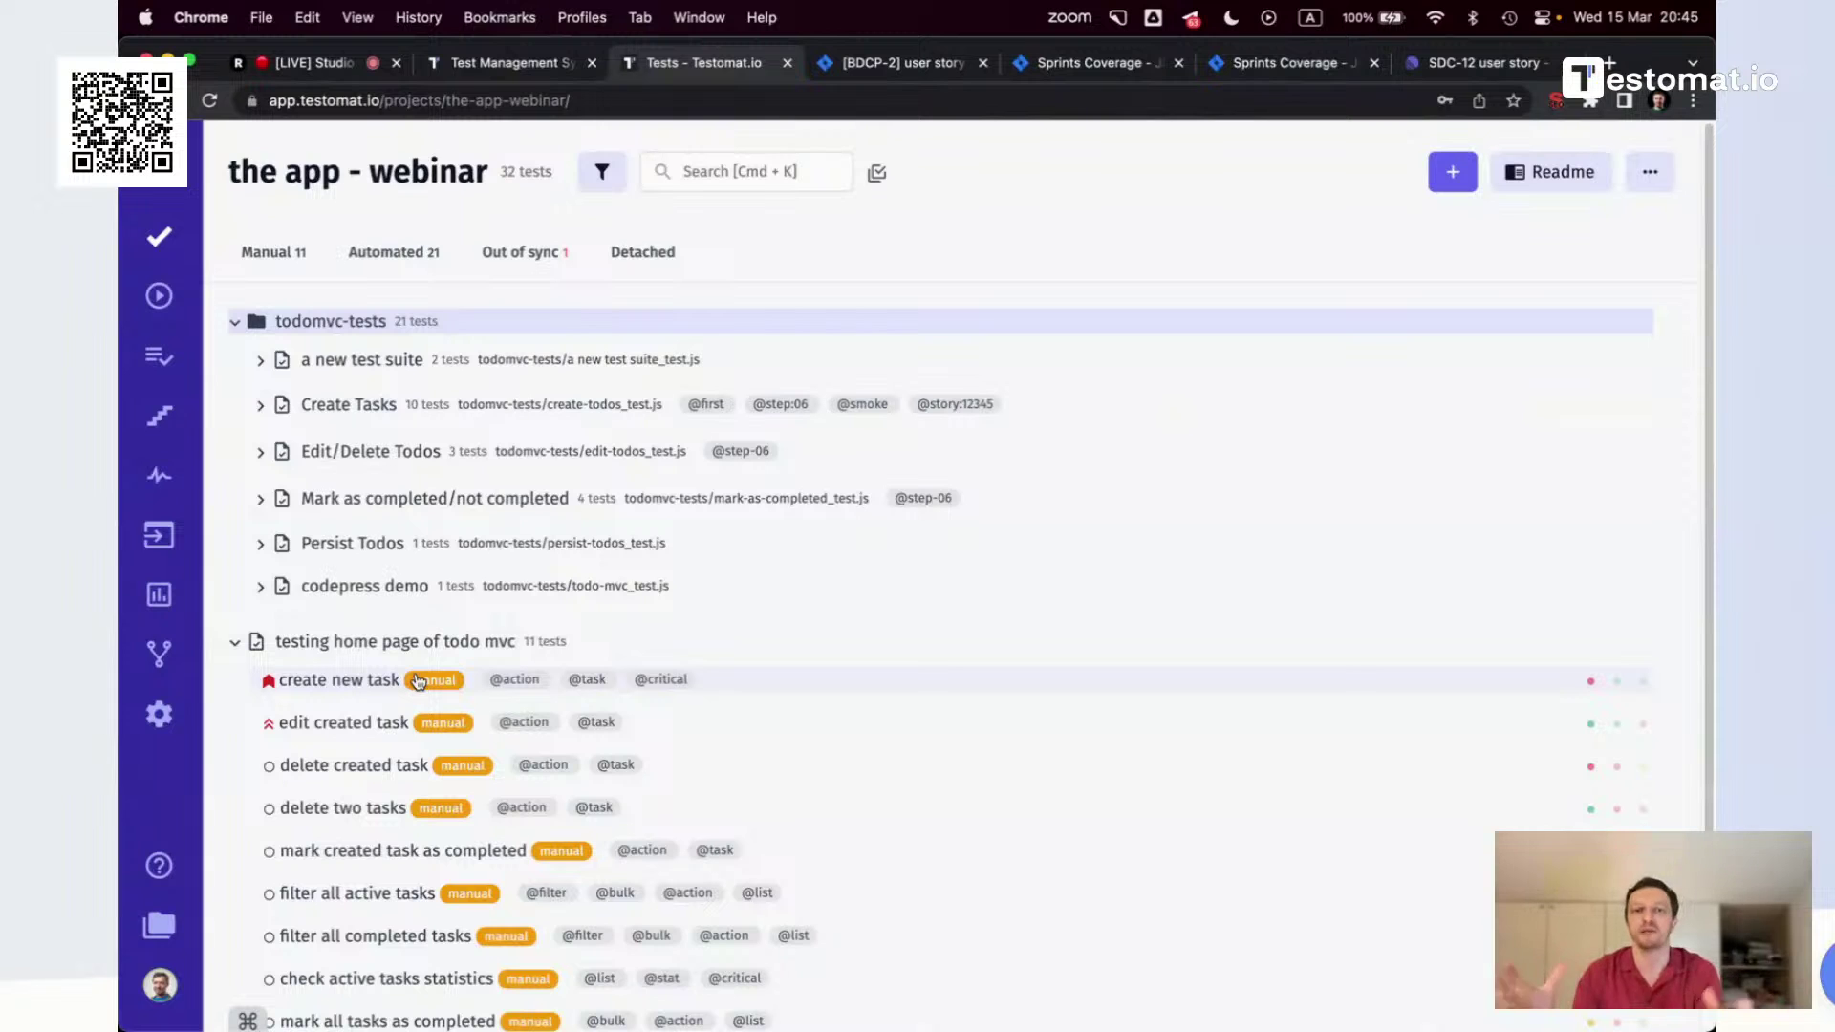
Enable the predefined "To Review" label in the project's Labels & Fields settings
click(159, 714)
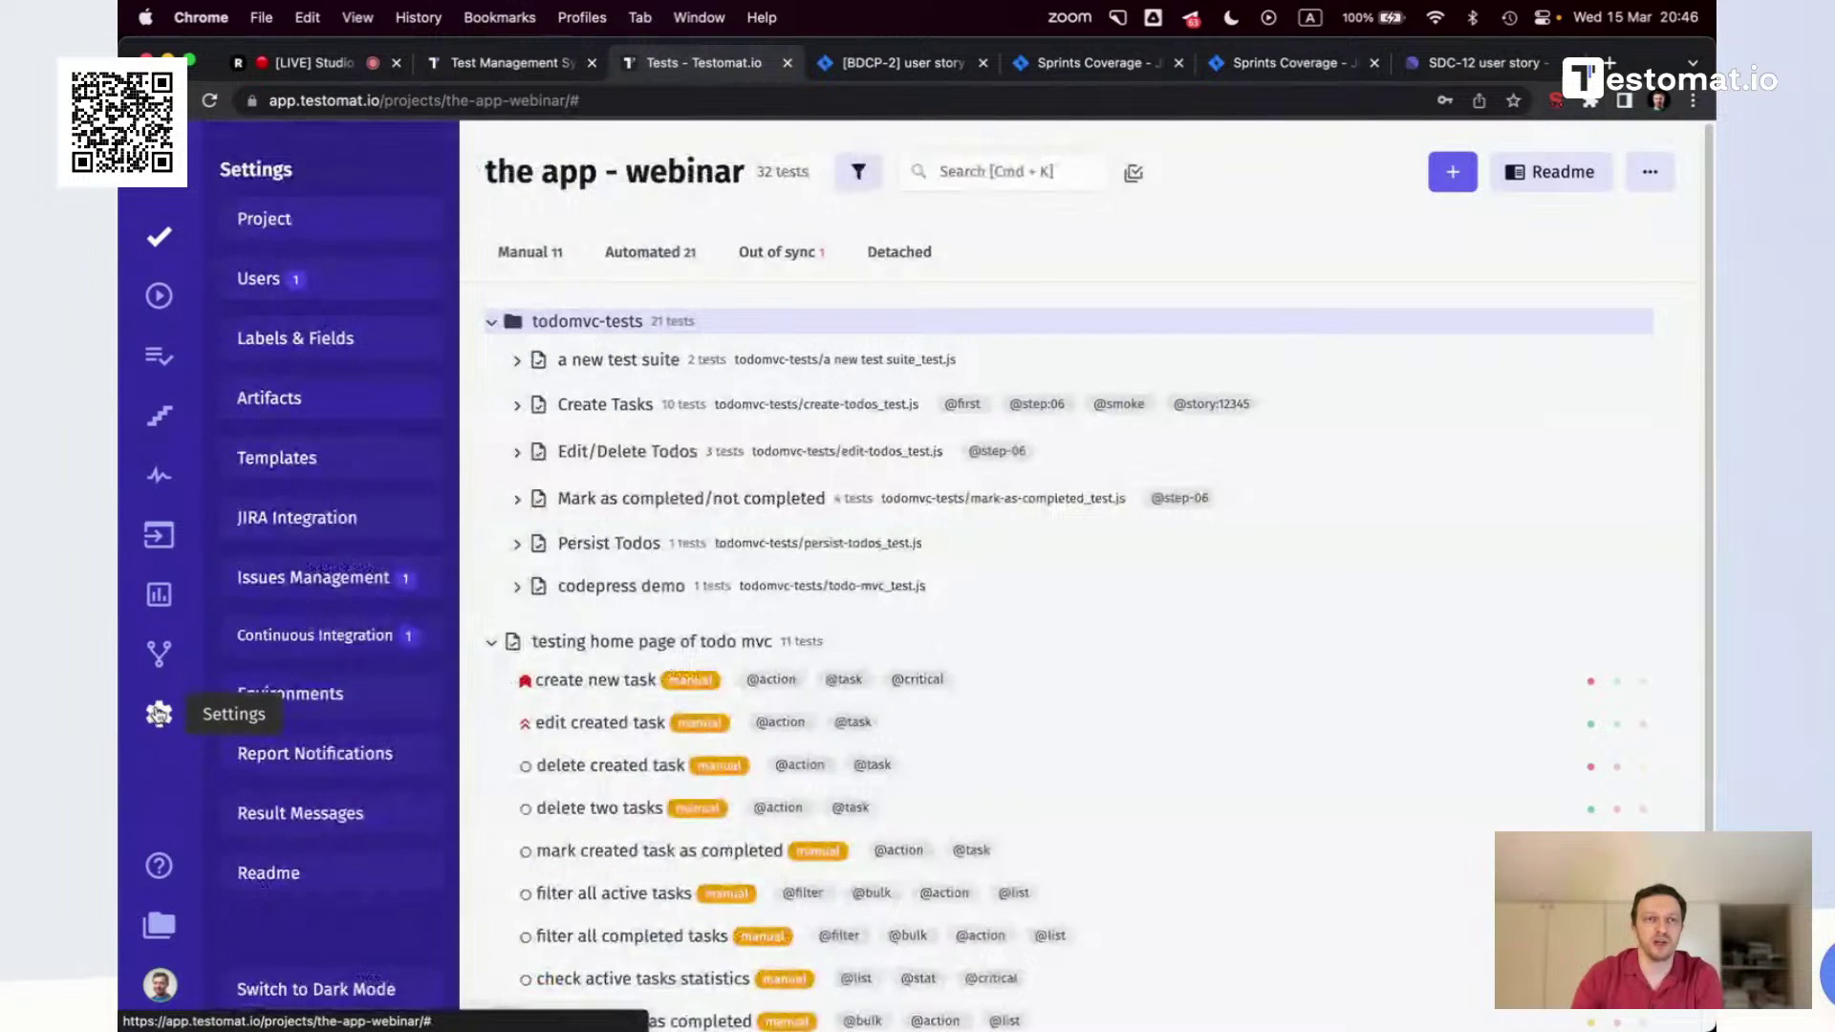
click(268, 346)
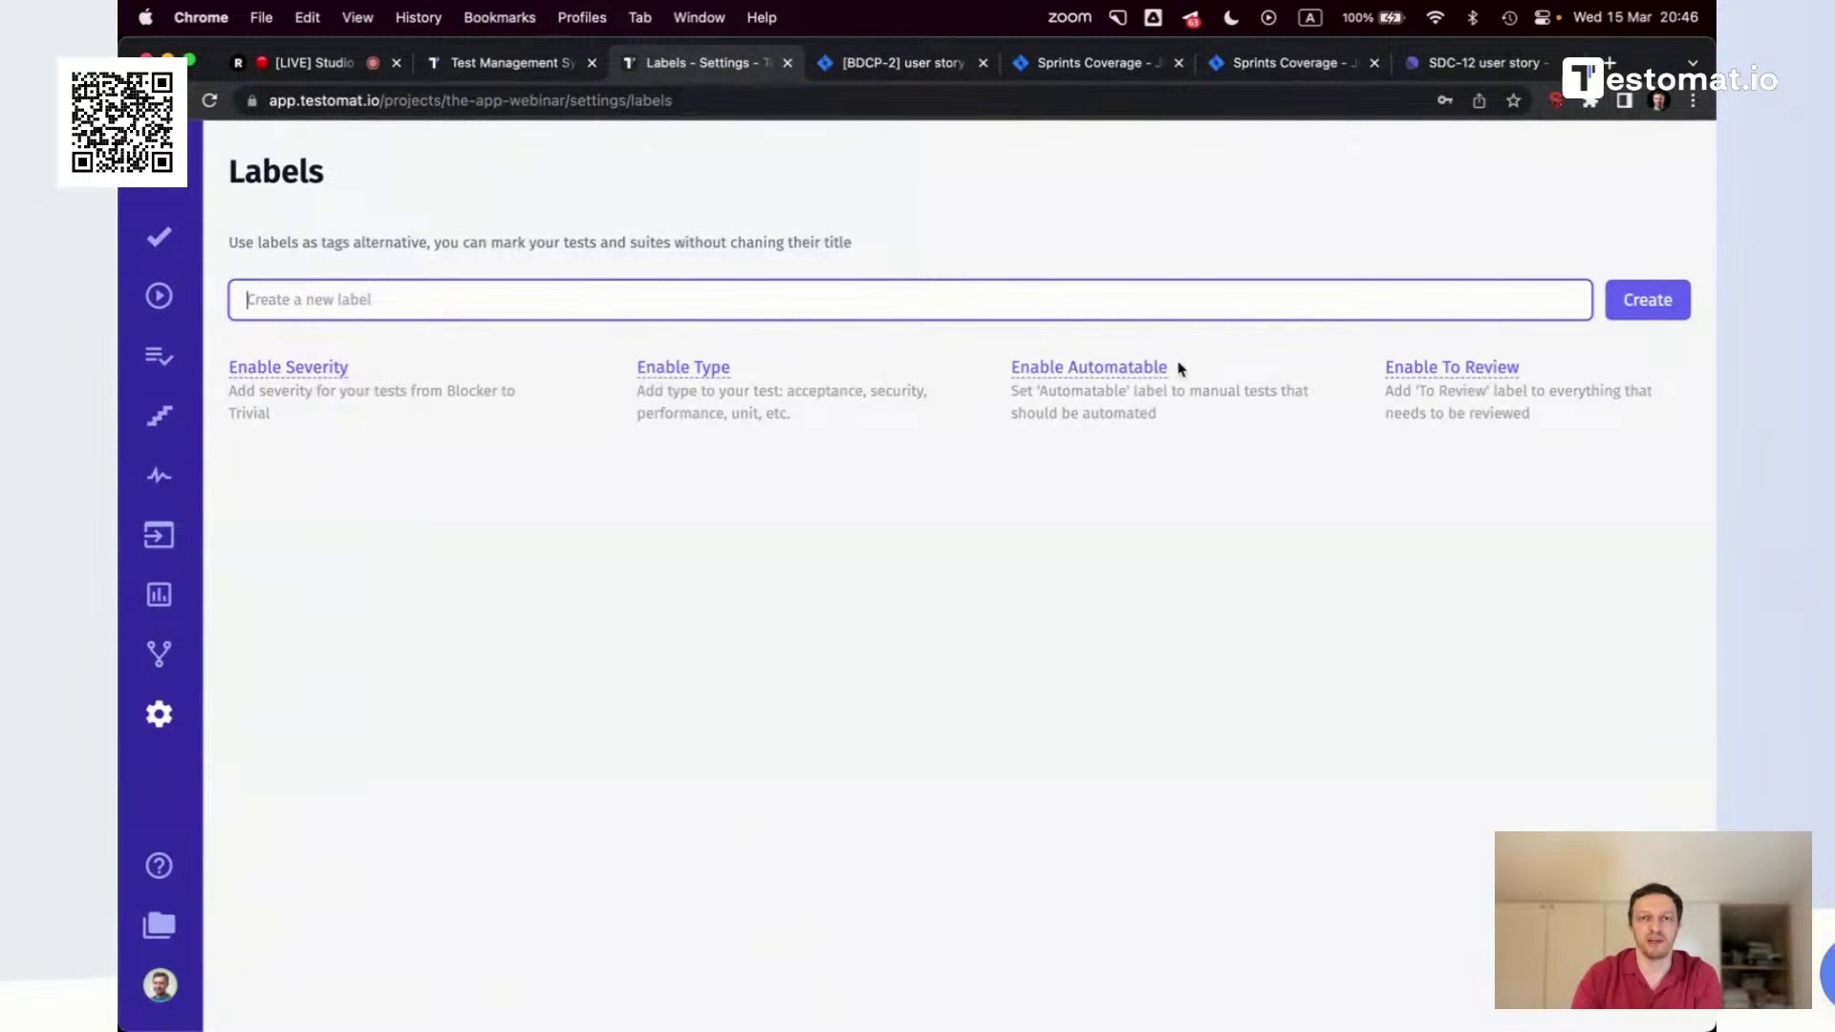
click(1495, 369)
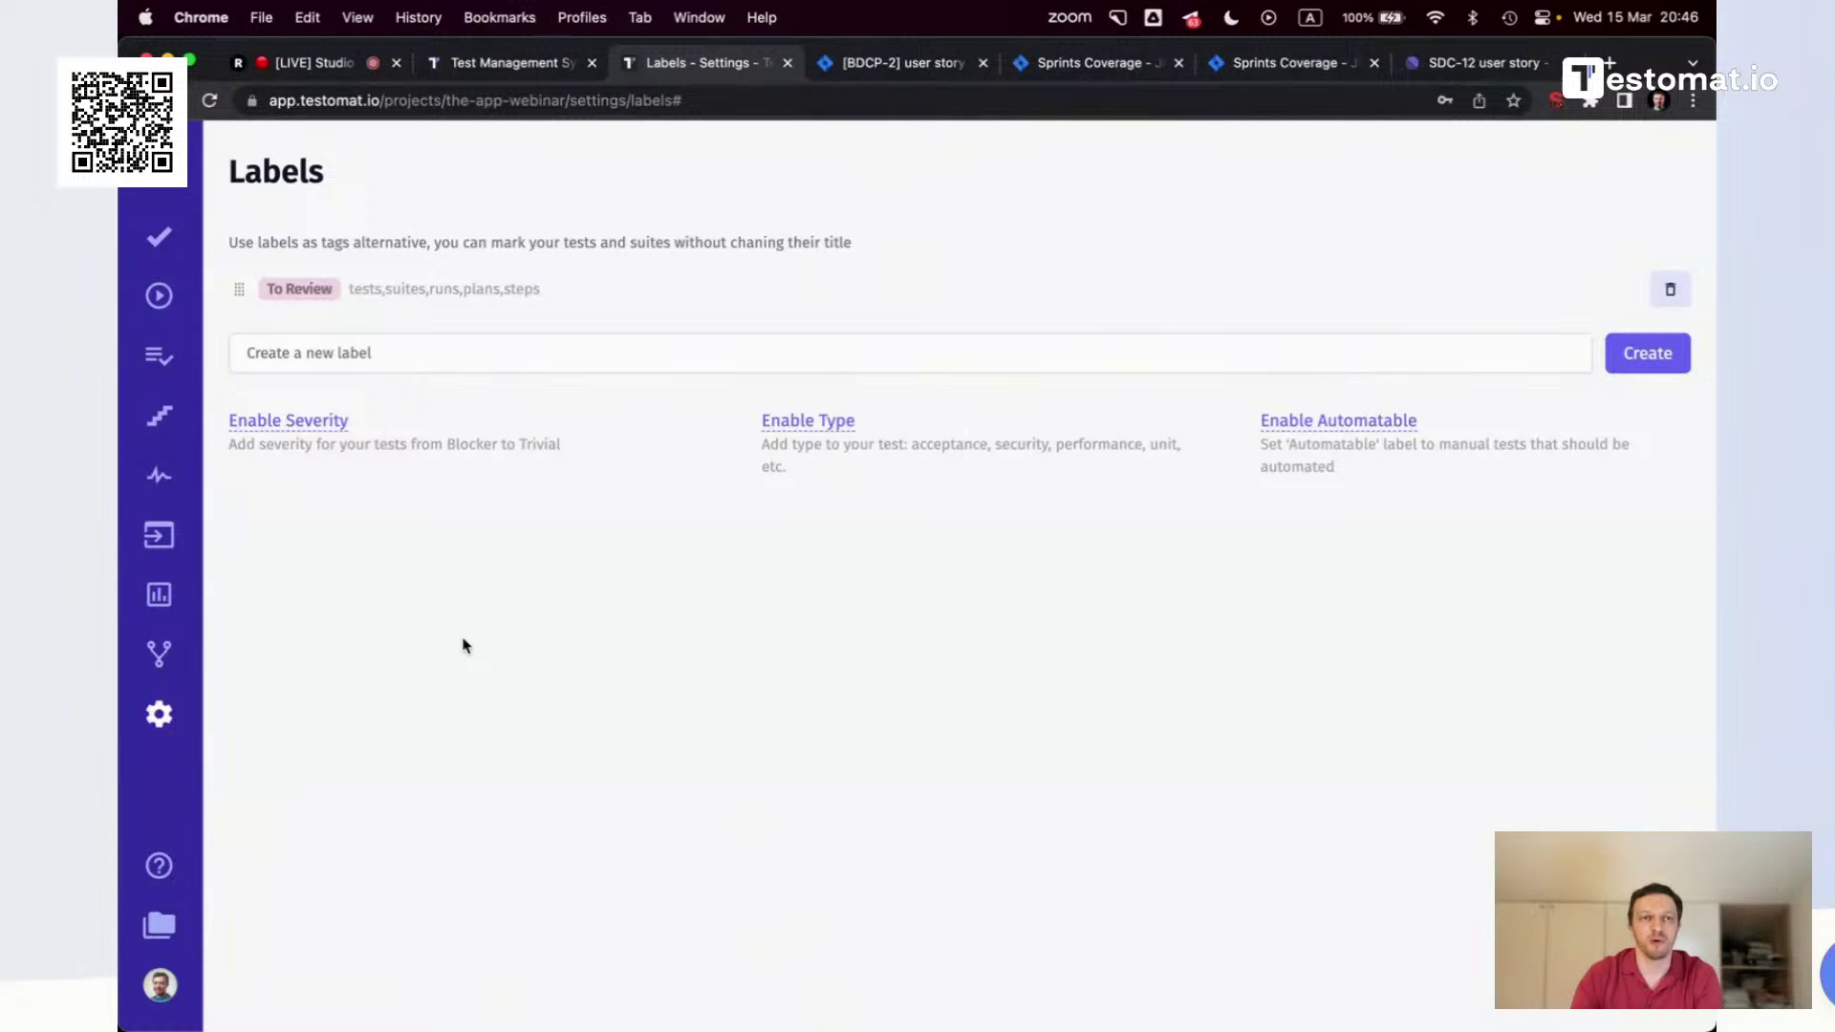
Review the scope, visibility and custom field options of the "To Review" label, and close its editor
click(295, 292)
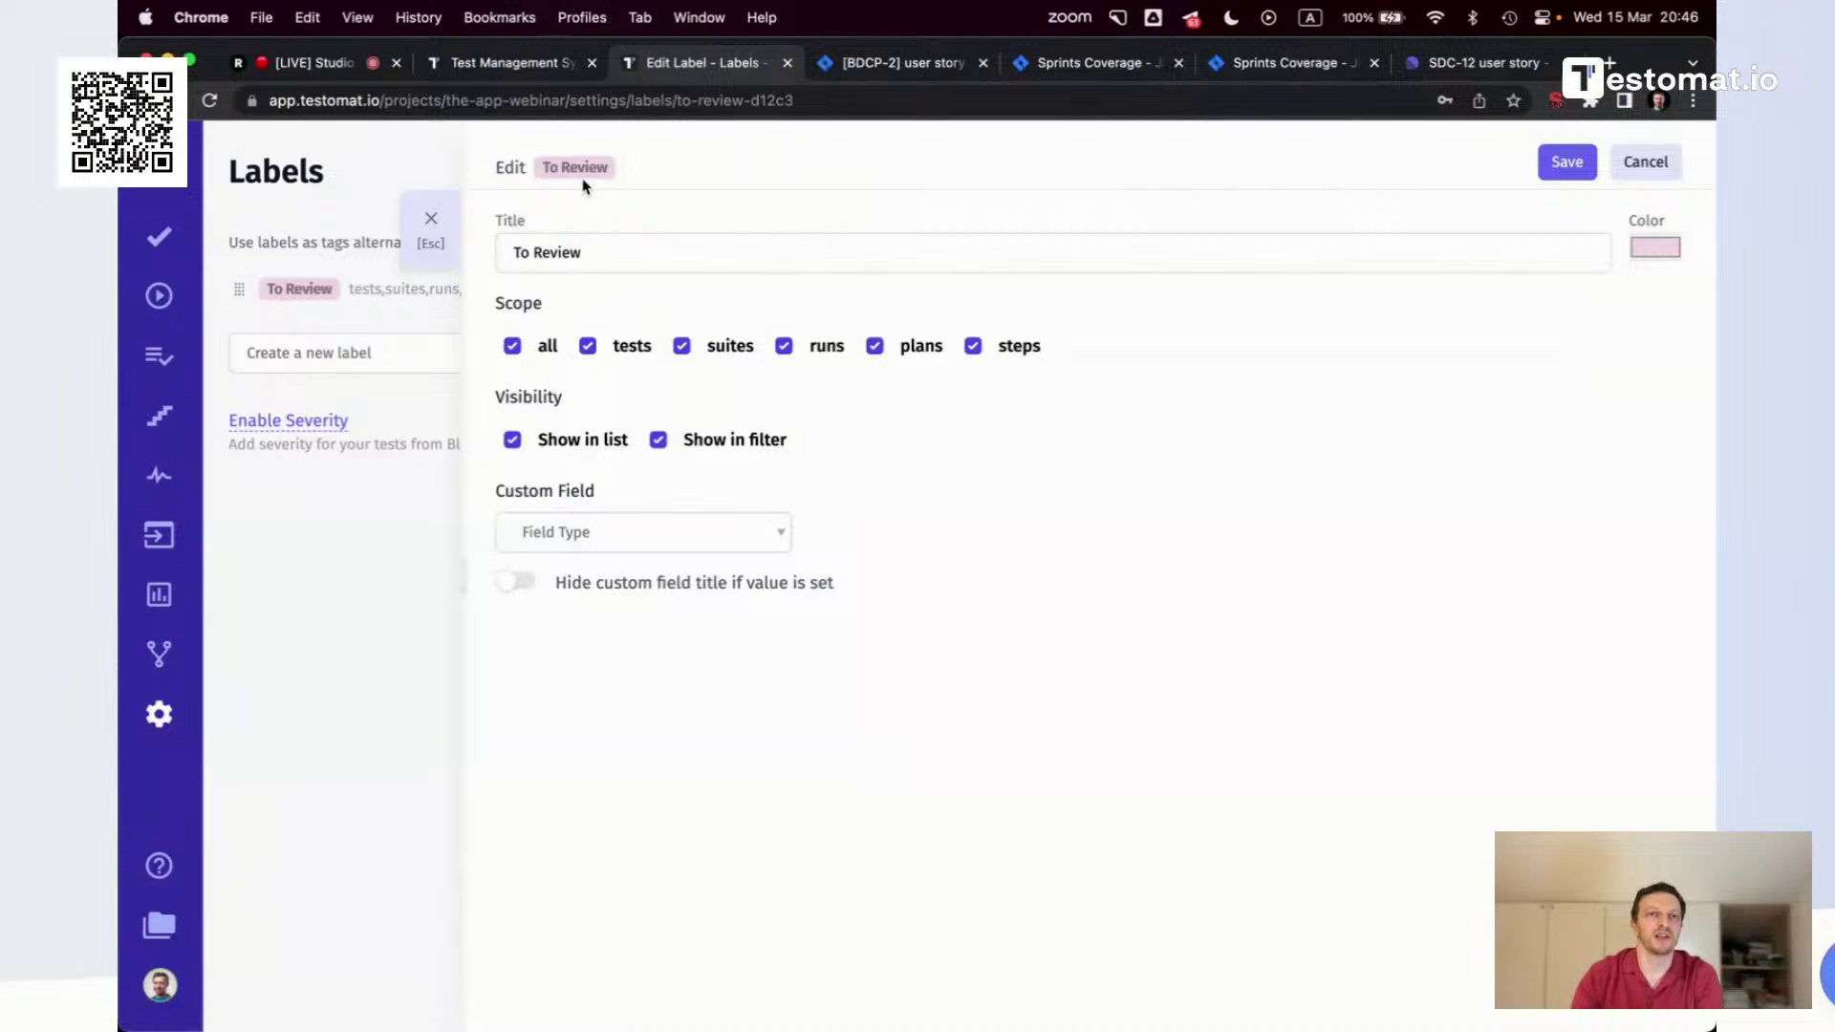
click(589, 345)
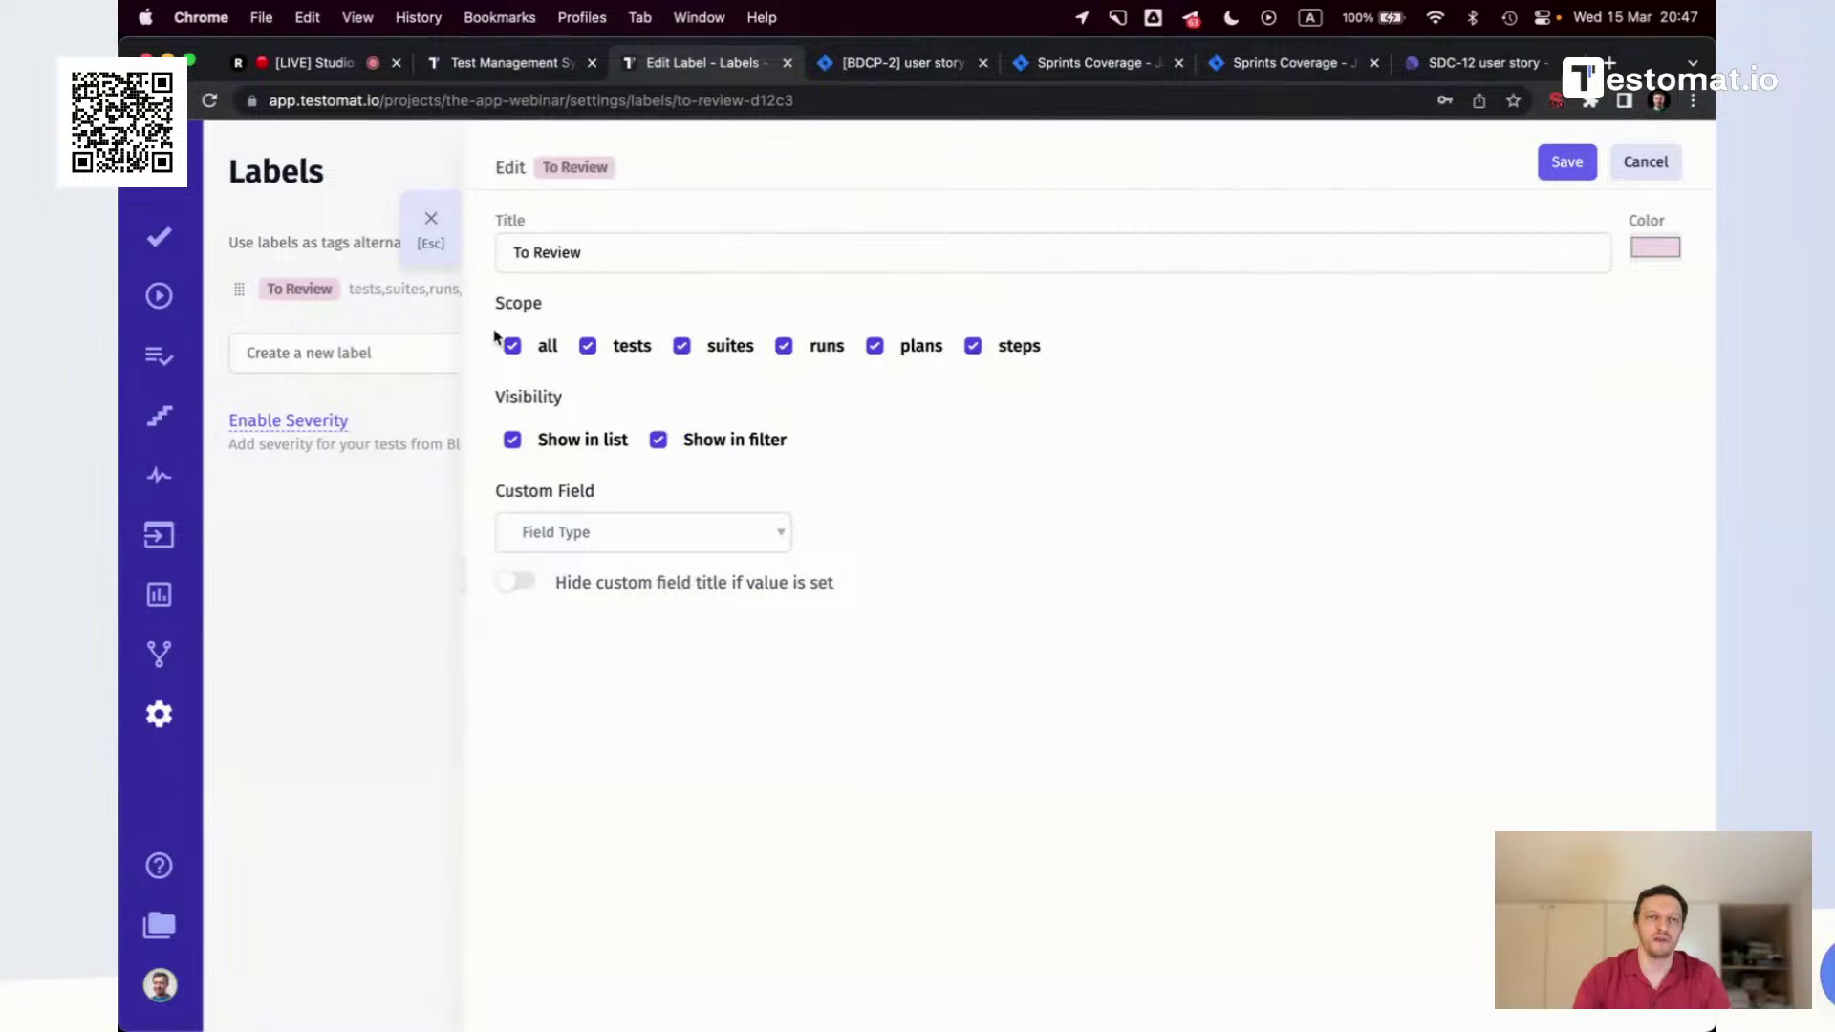
click(431, 220)
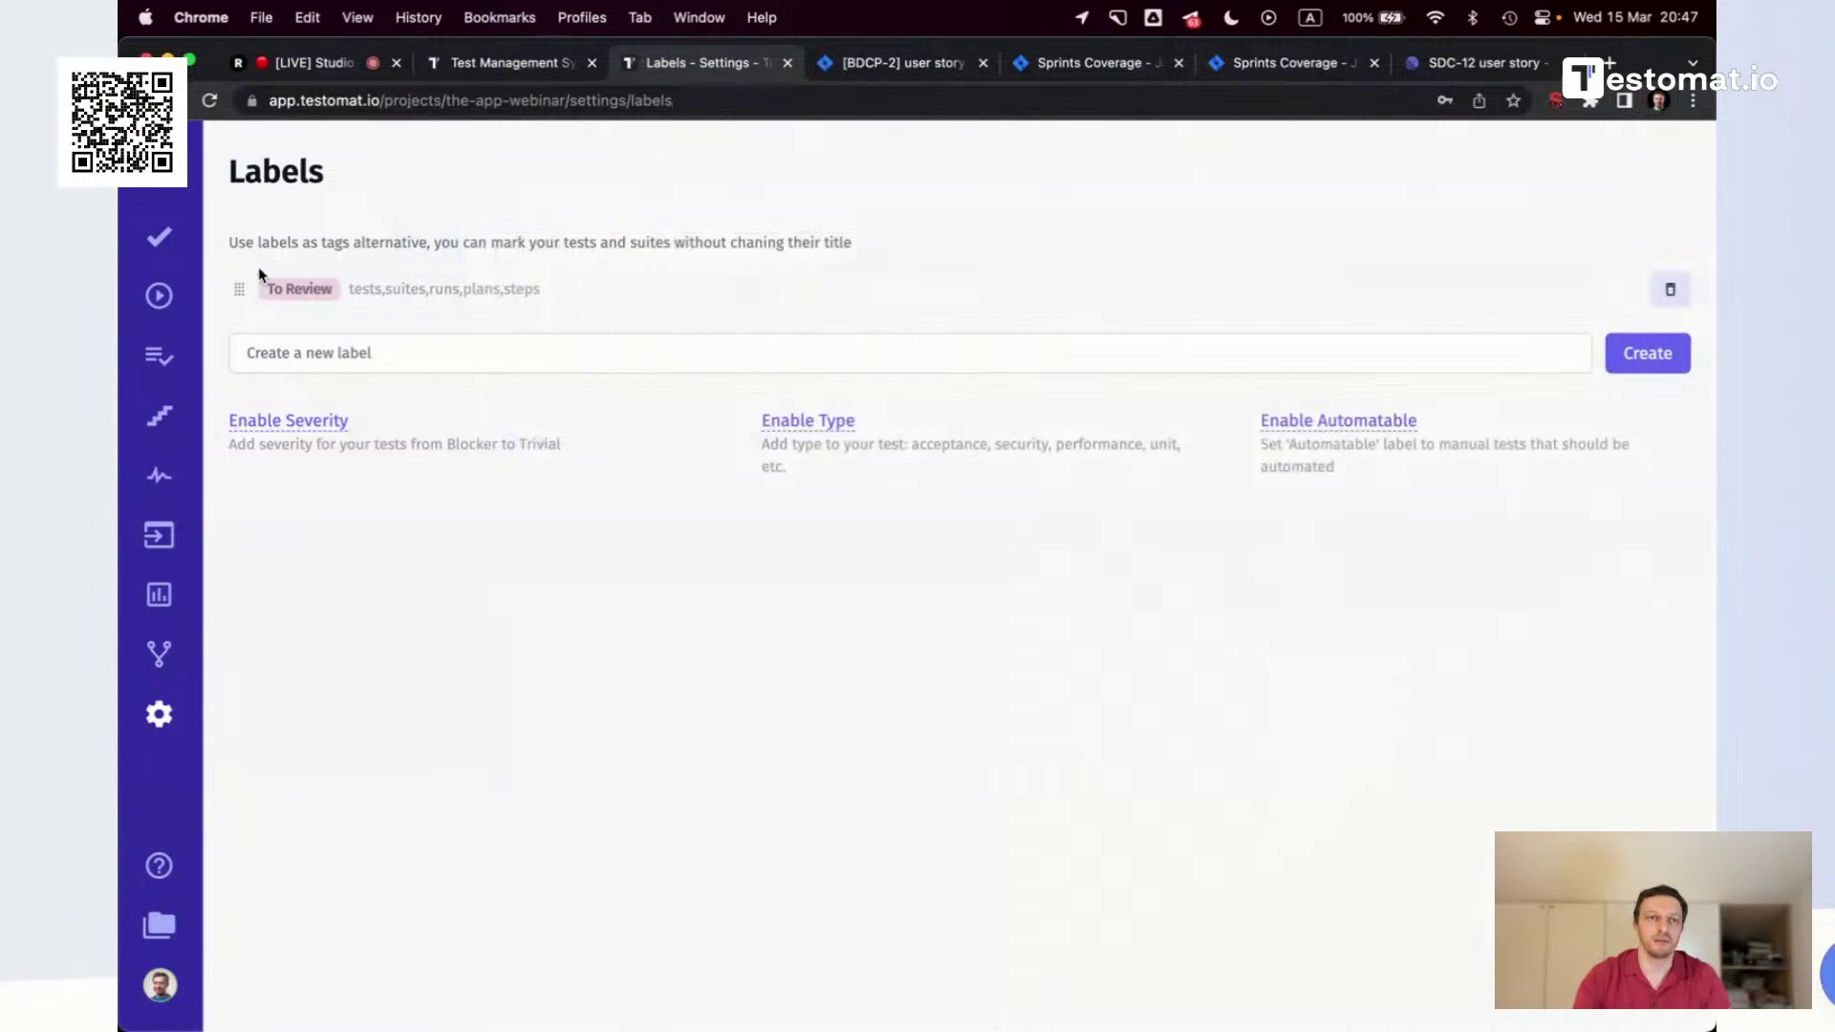
Create a new label named "custome label"
click(391, 353)
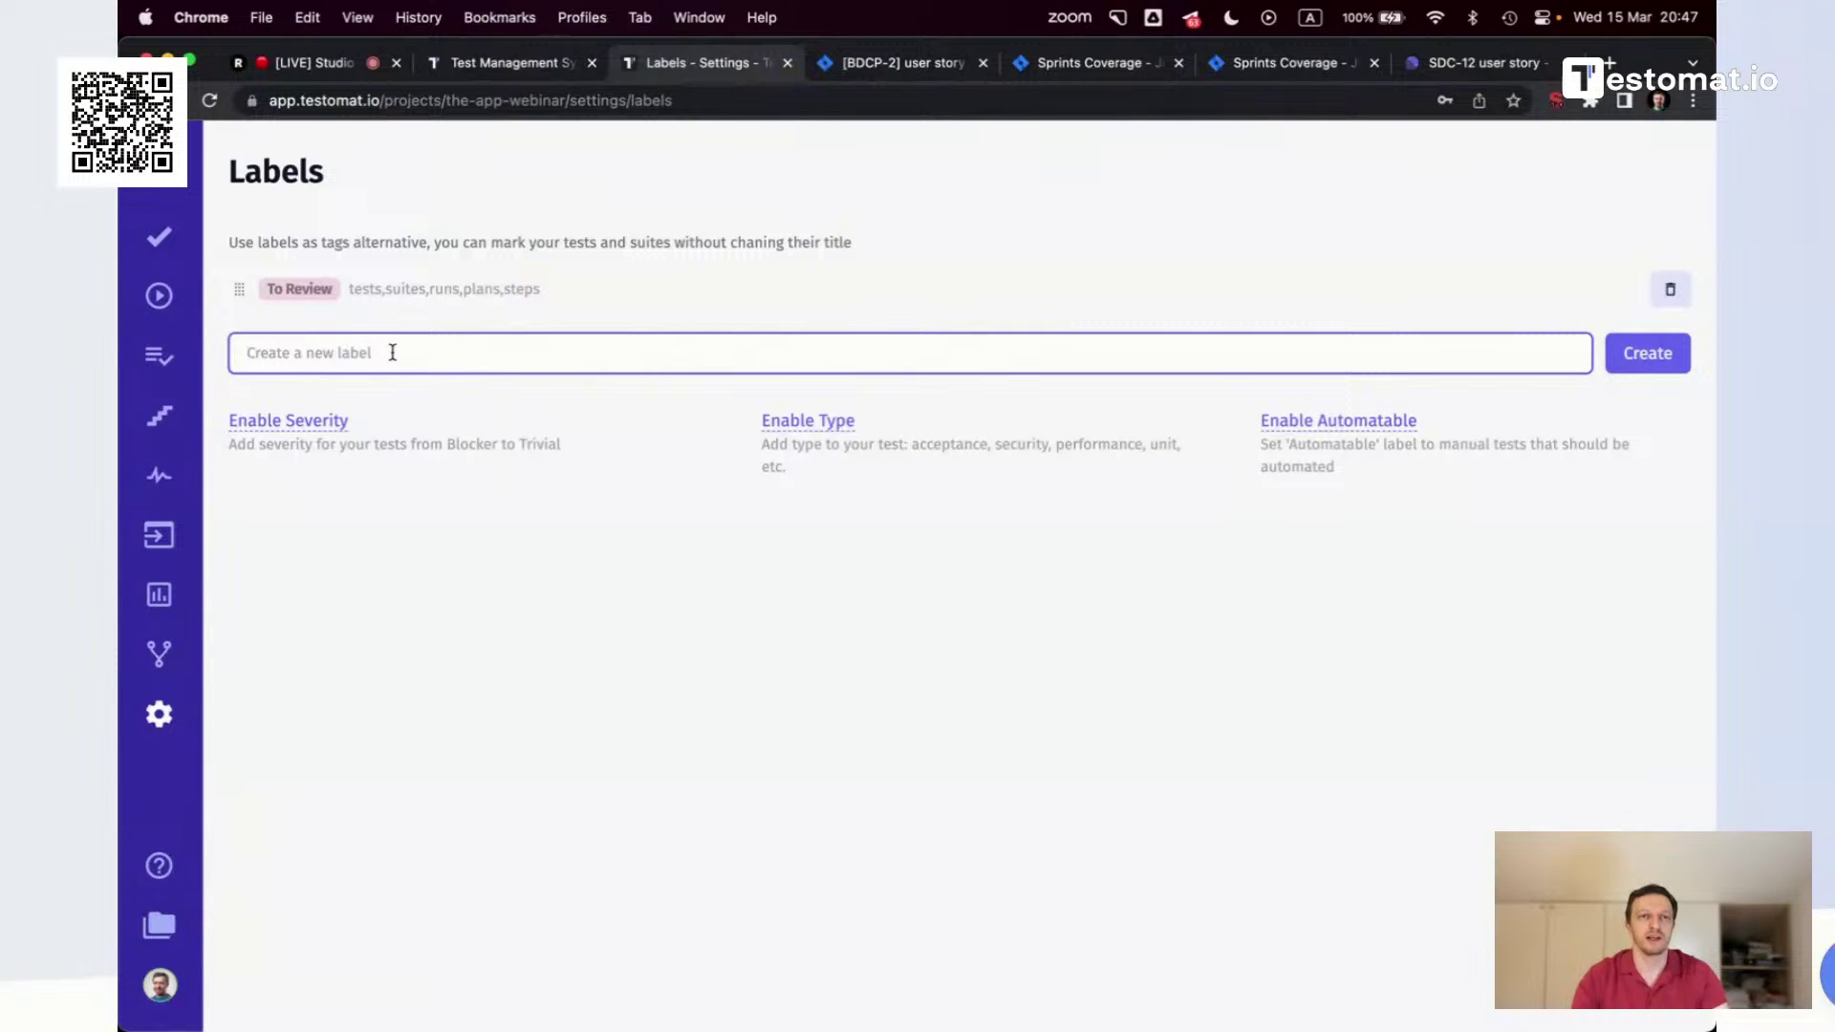
text(custome)
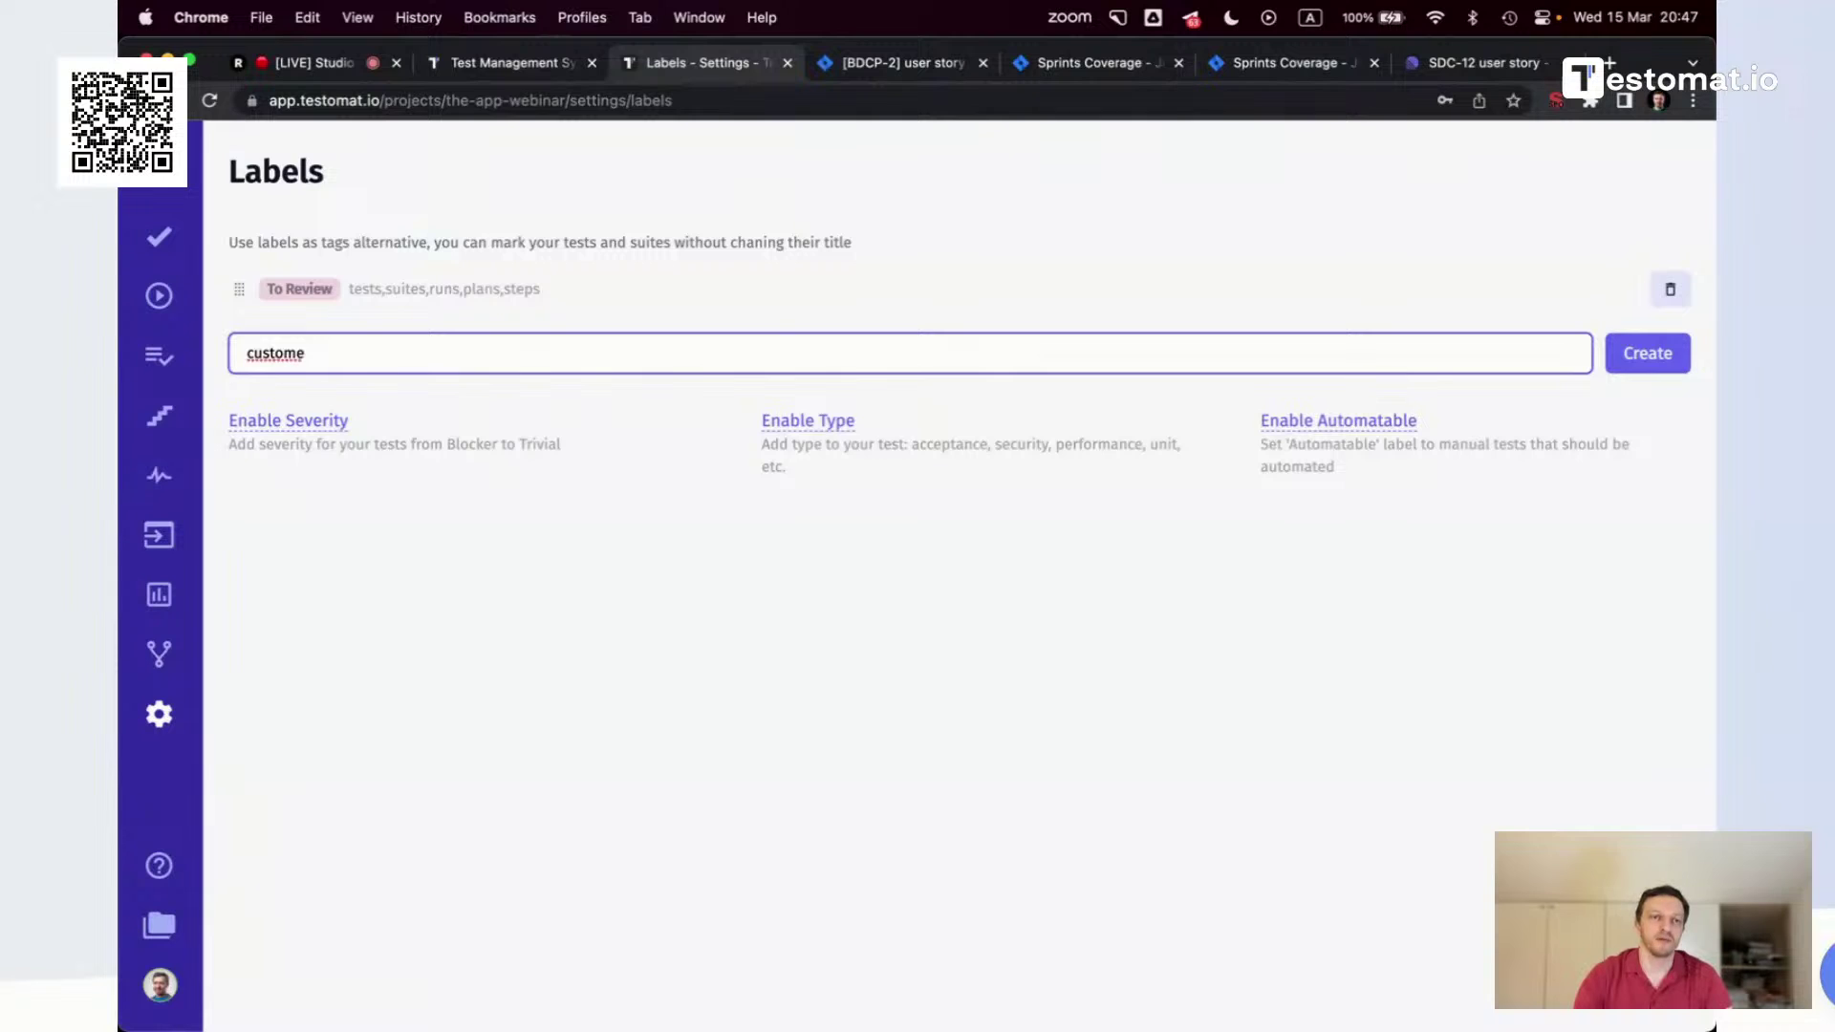
text(r abe;)
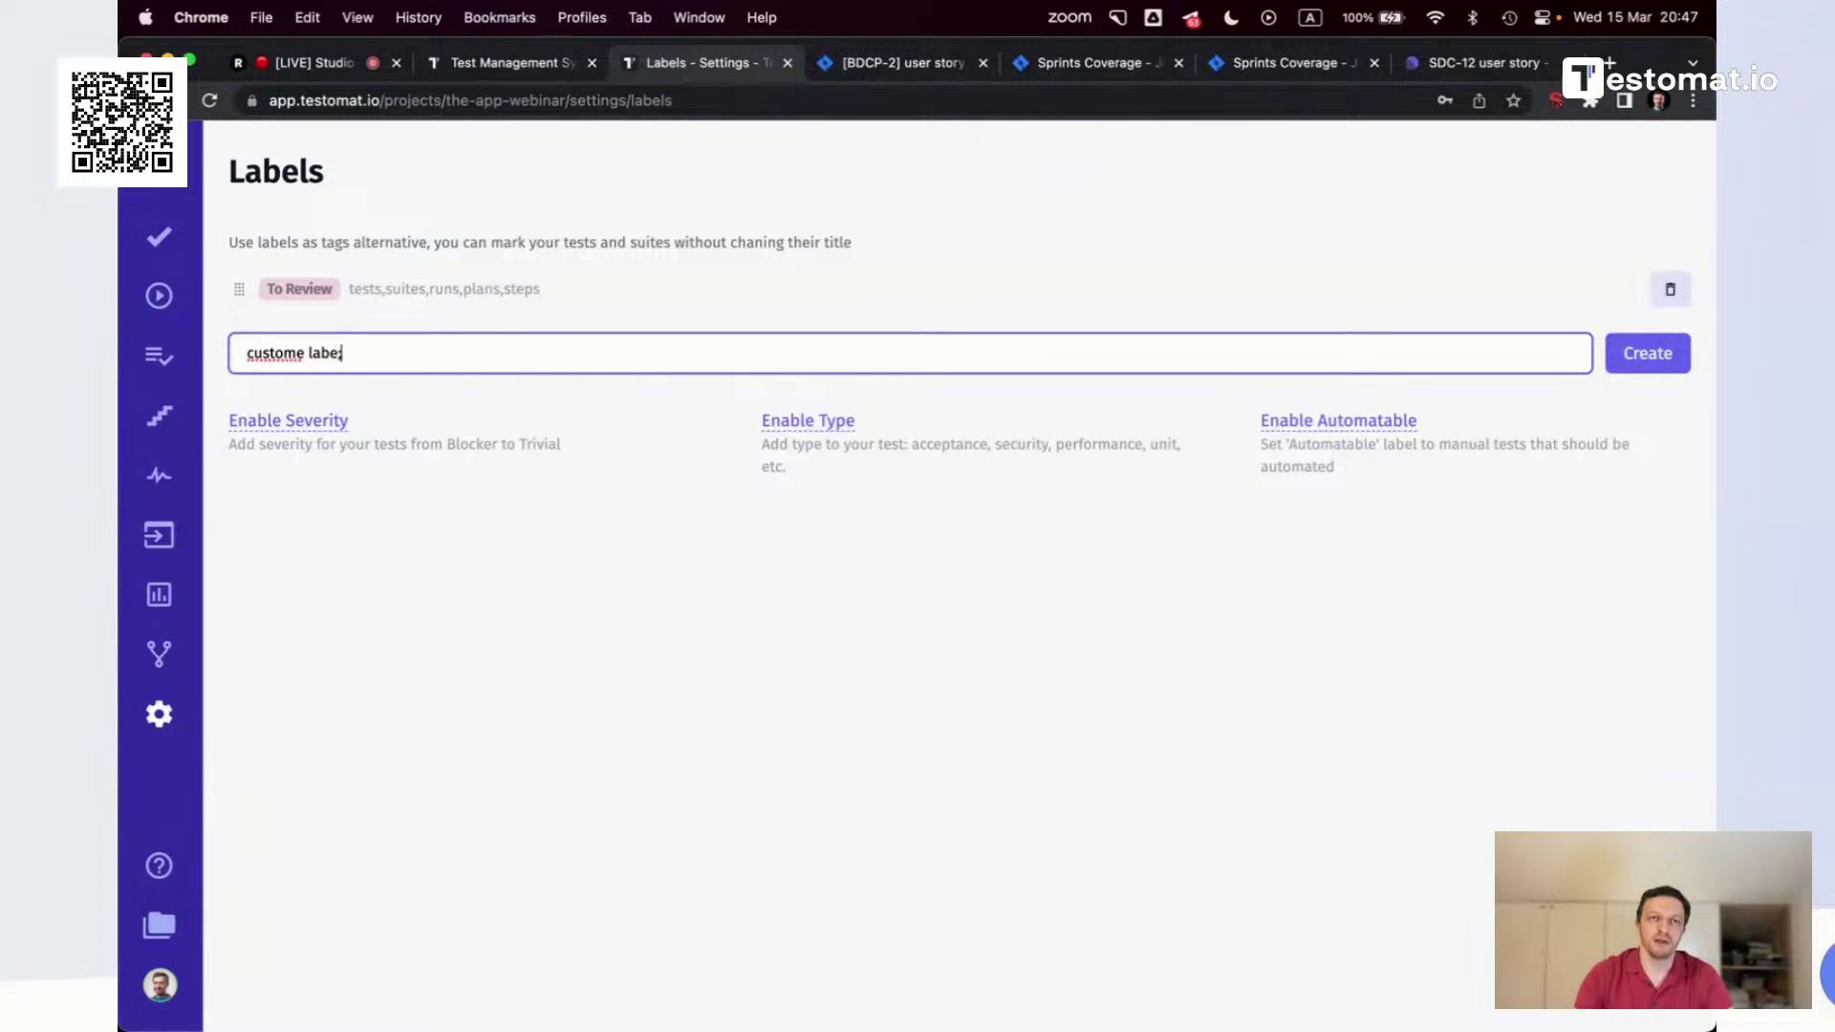
key(BackSpace)
text(l)
click(1668, 355)
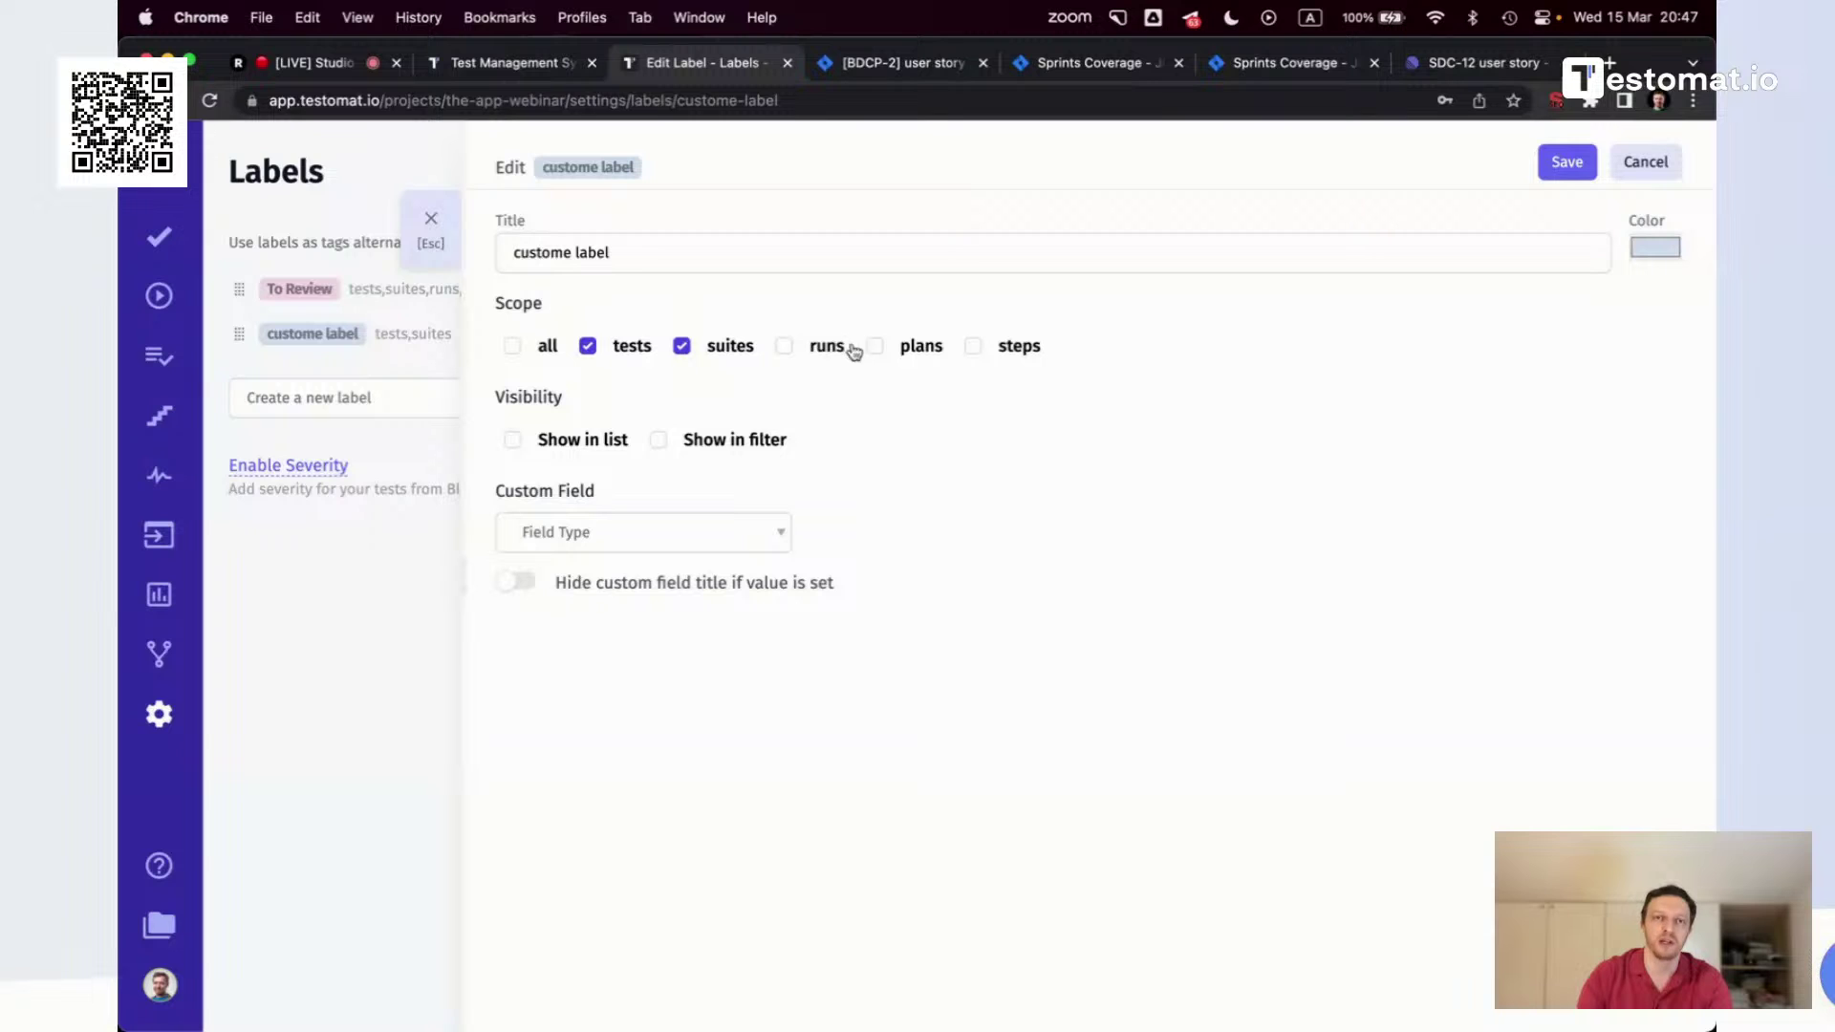
Close the editor of "custome label" and delete that label from the list
click(430, 218)
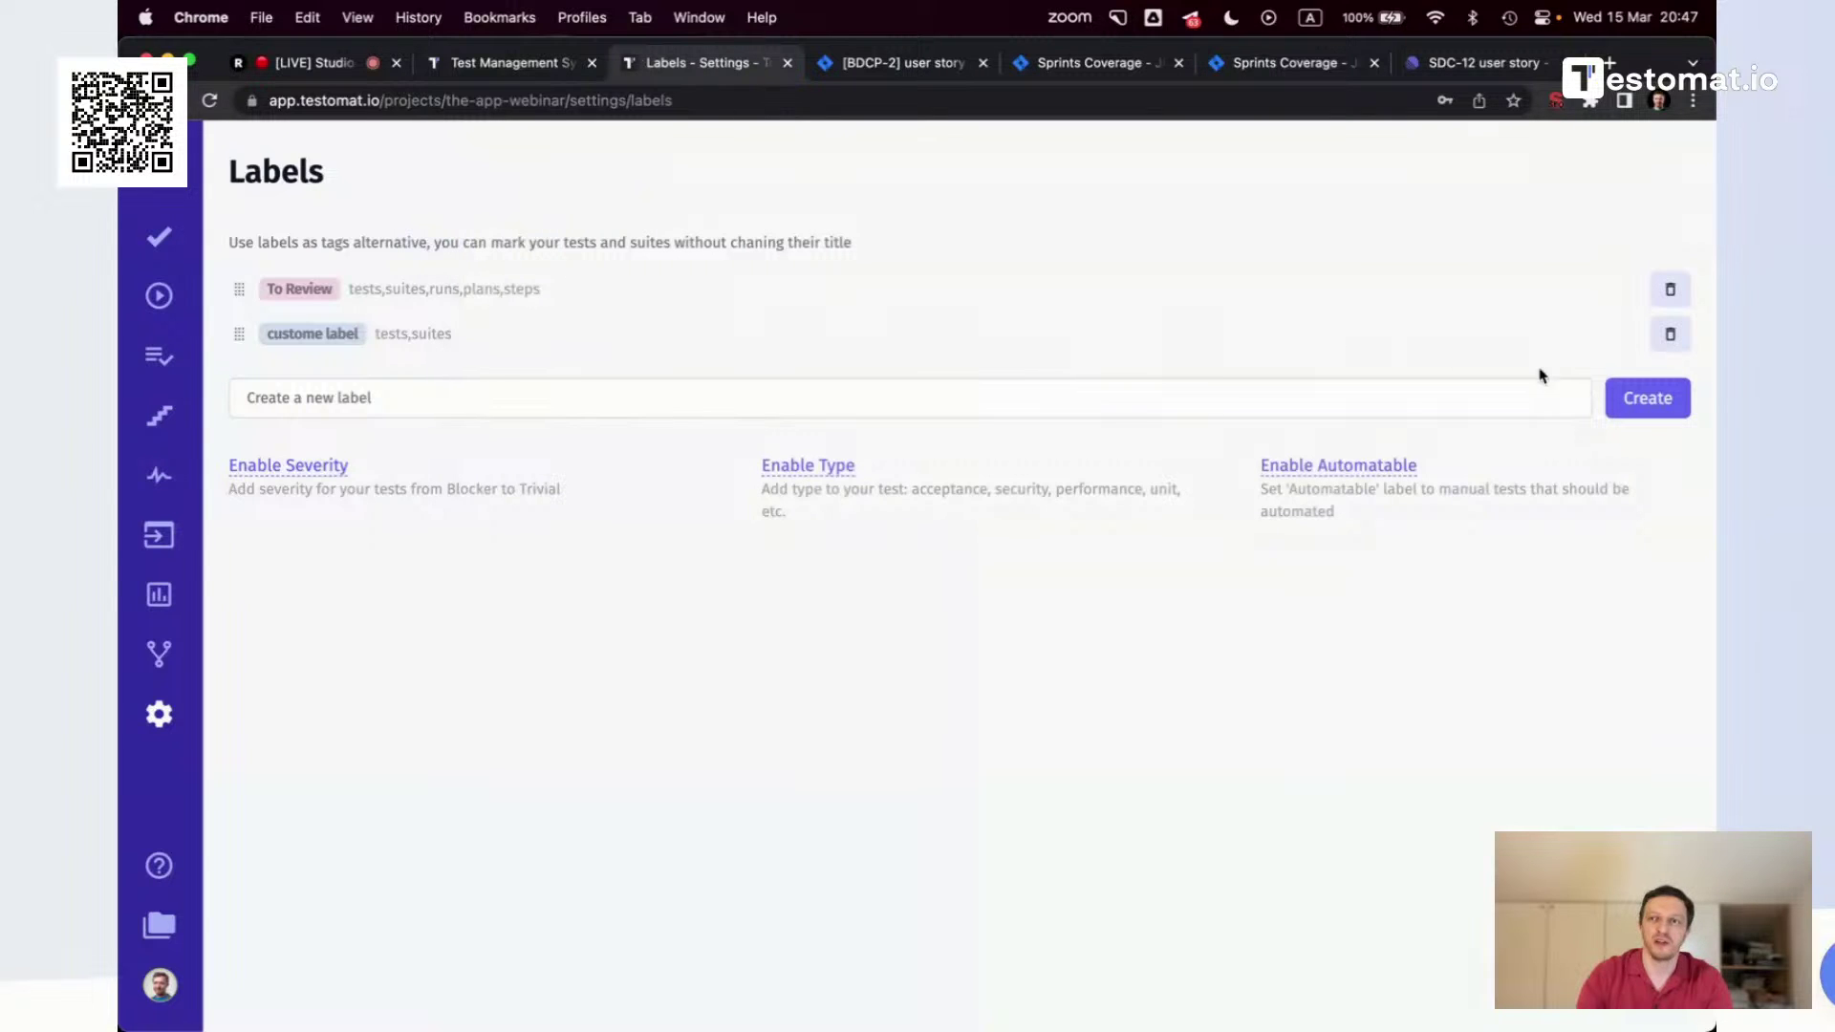
click(1670, 333)
click(1094, 223)
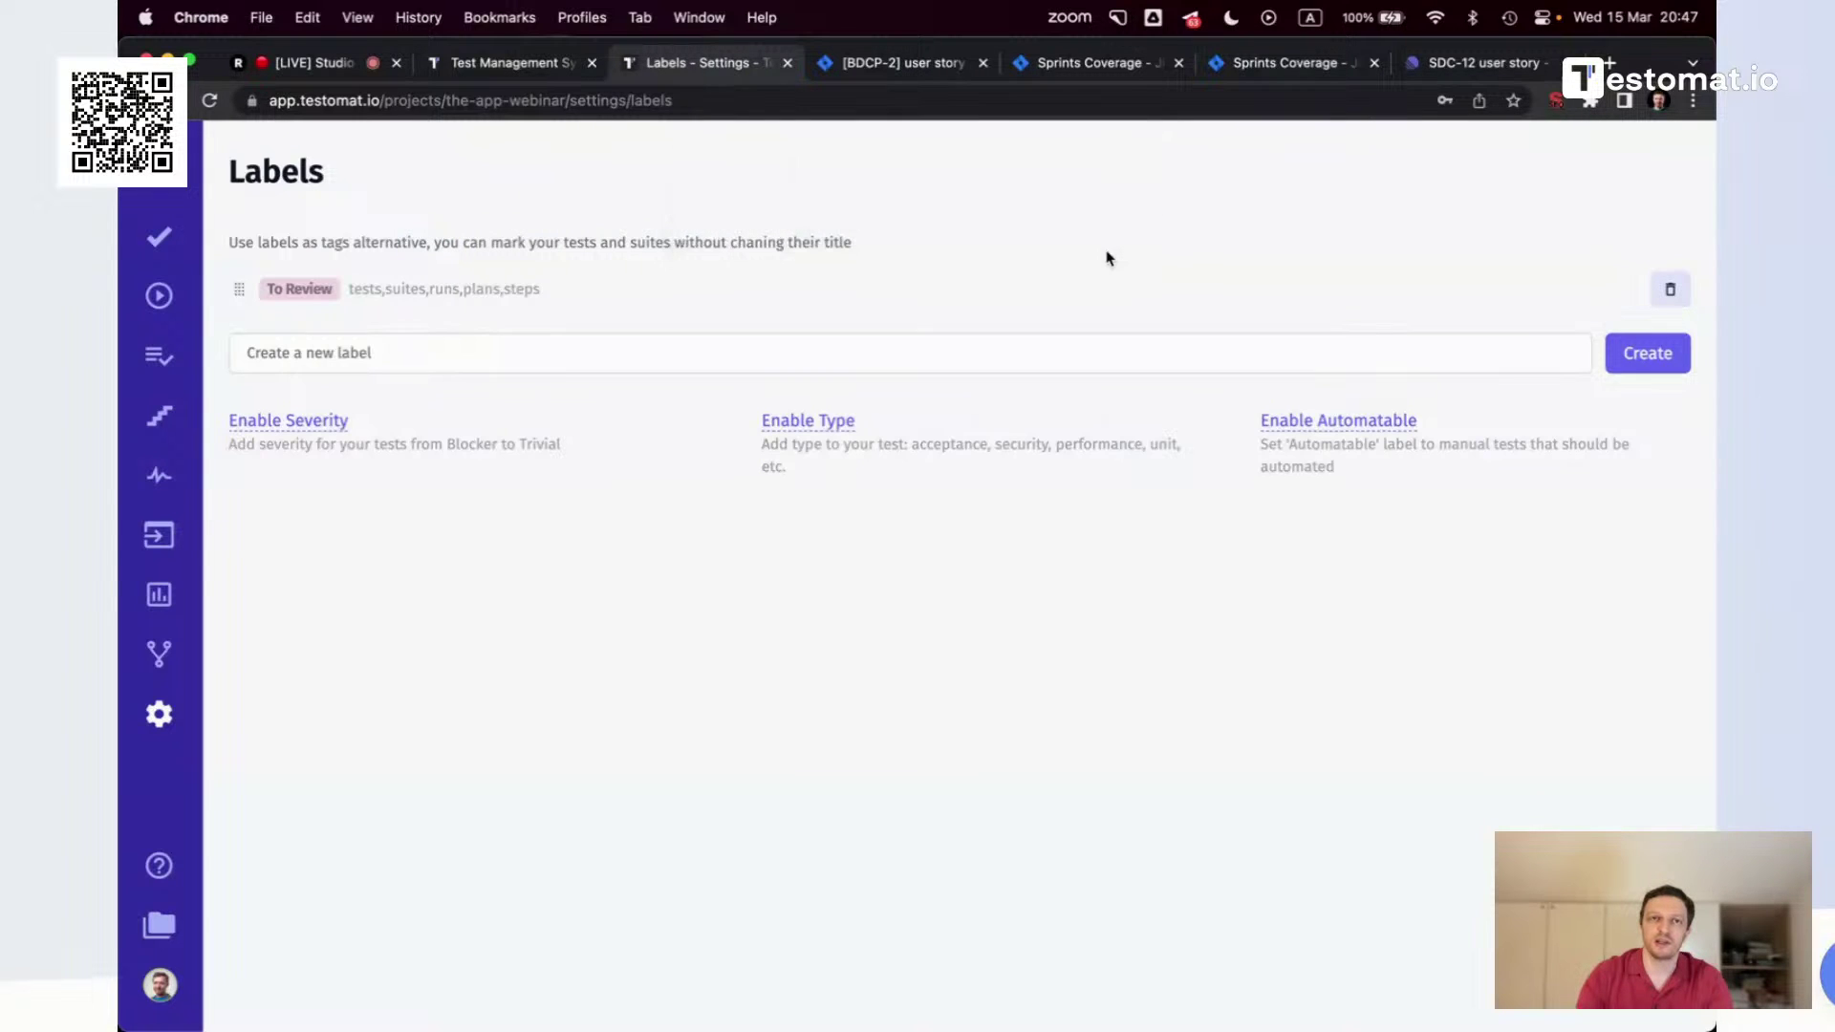
Return to the project's tests and expand "testing home page of todo mvc", the "todomvc-tests" folder and "a new test suite"
click(162, 239)
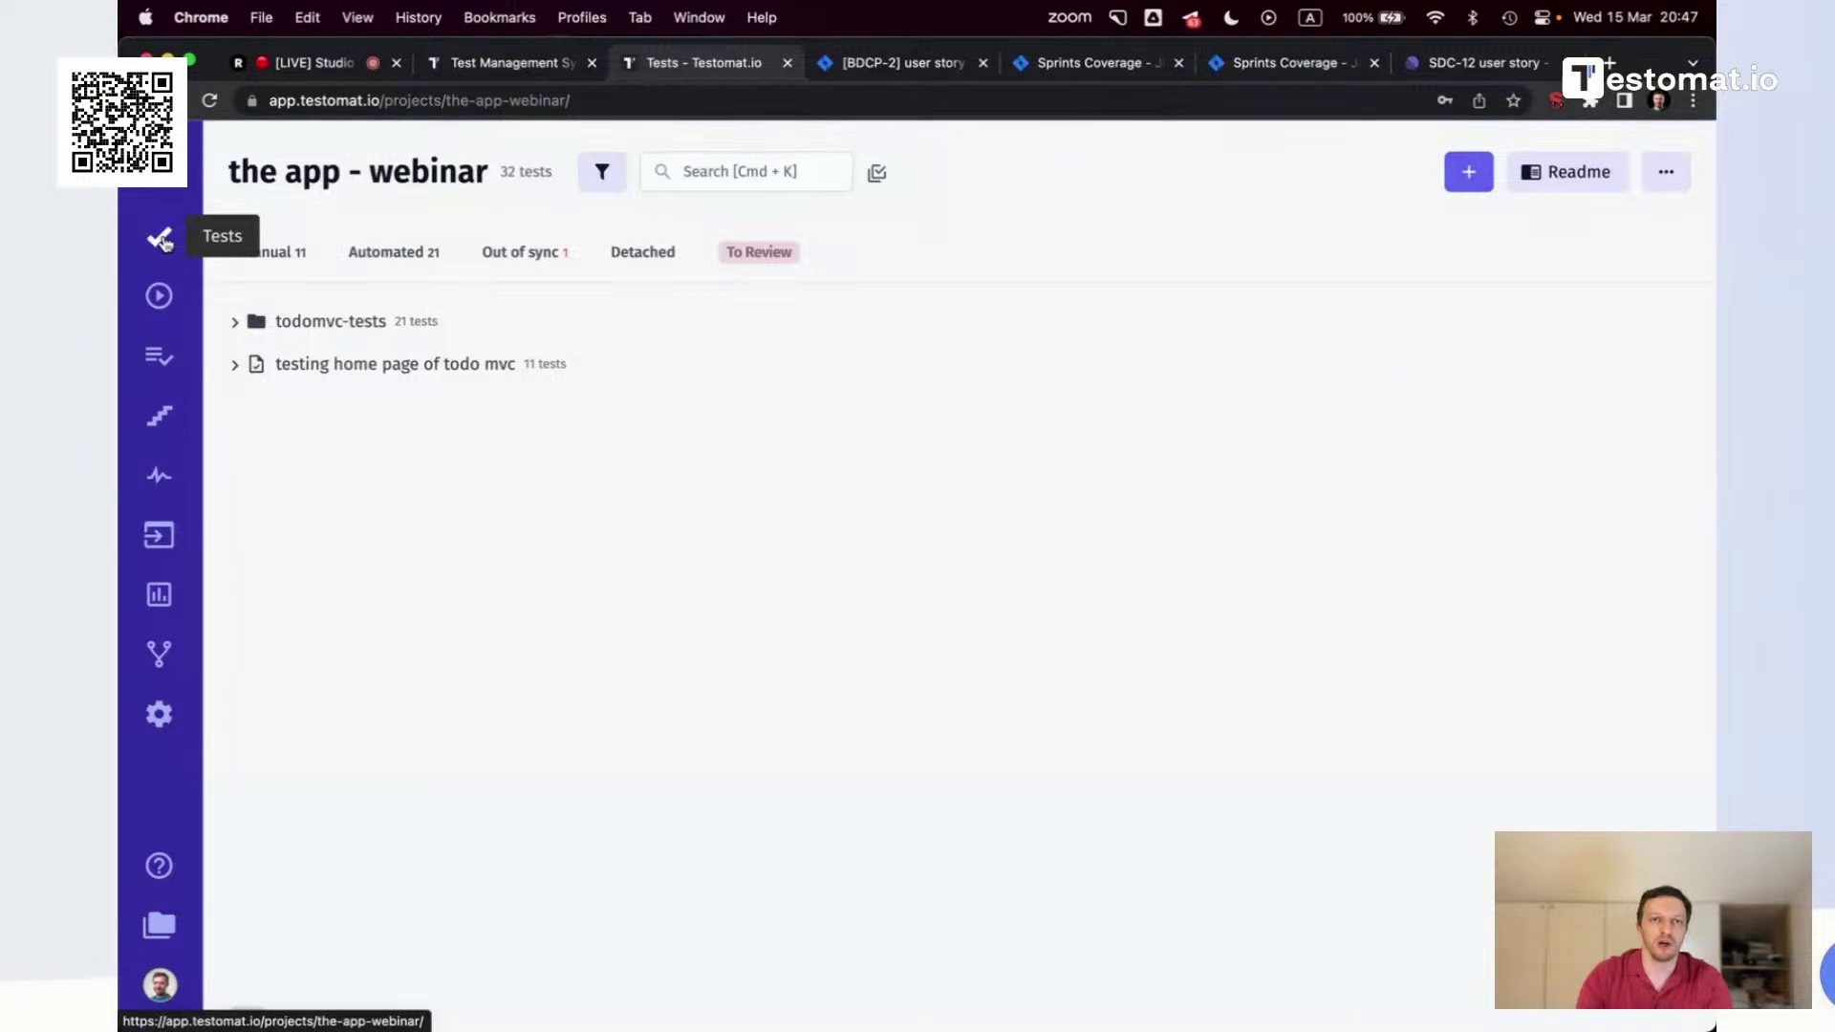
click(236, 364)
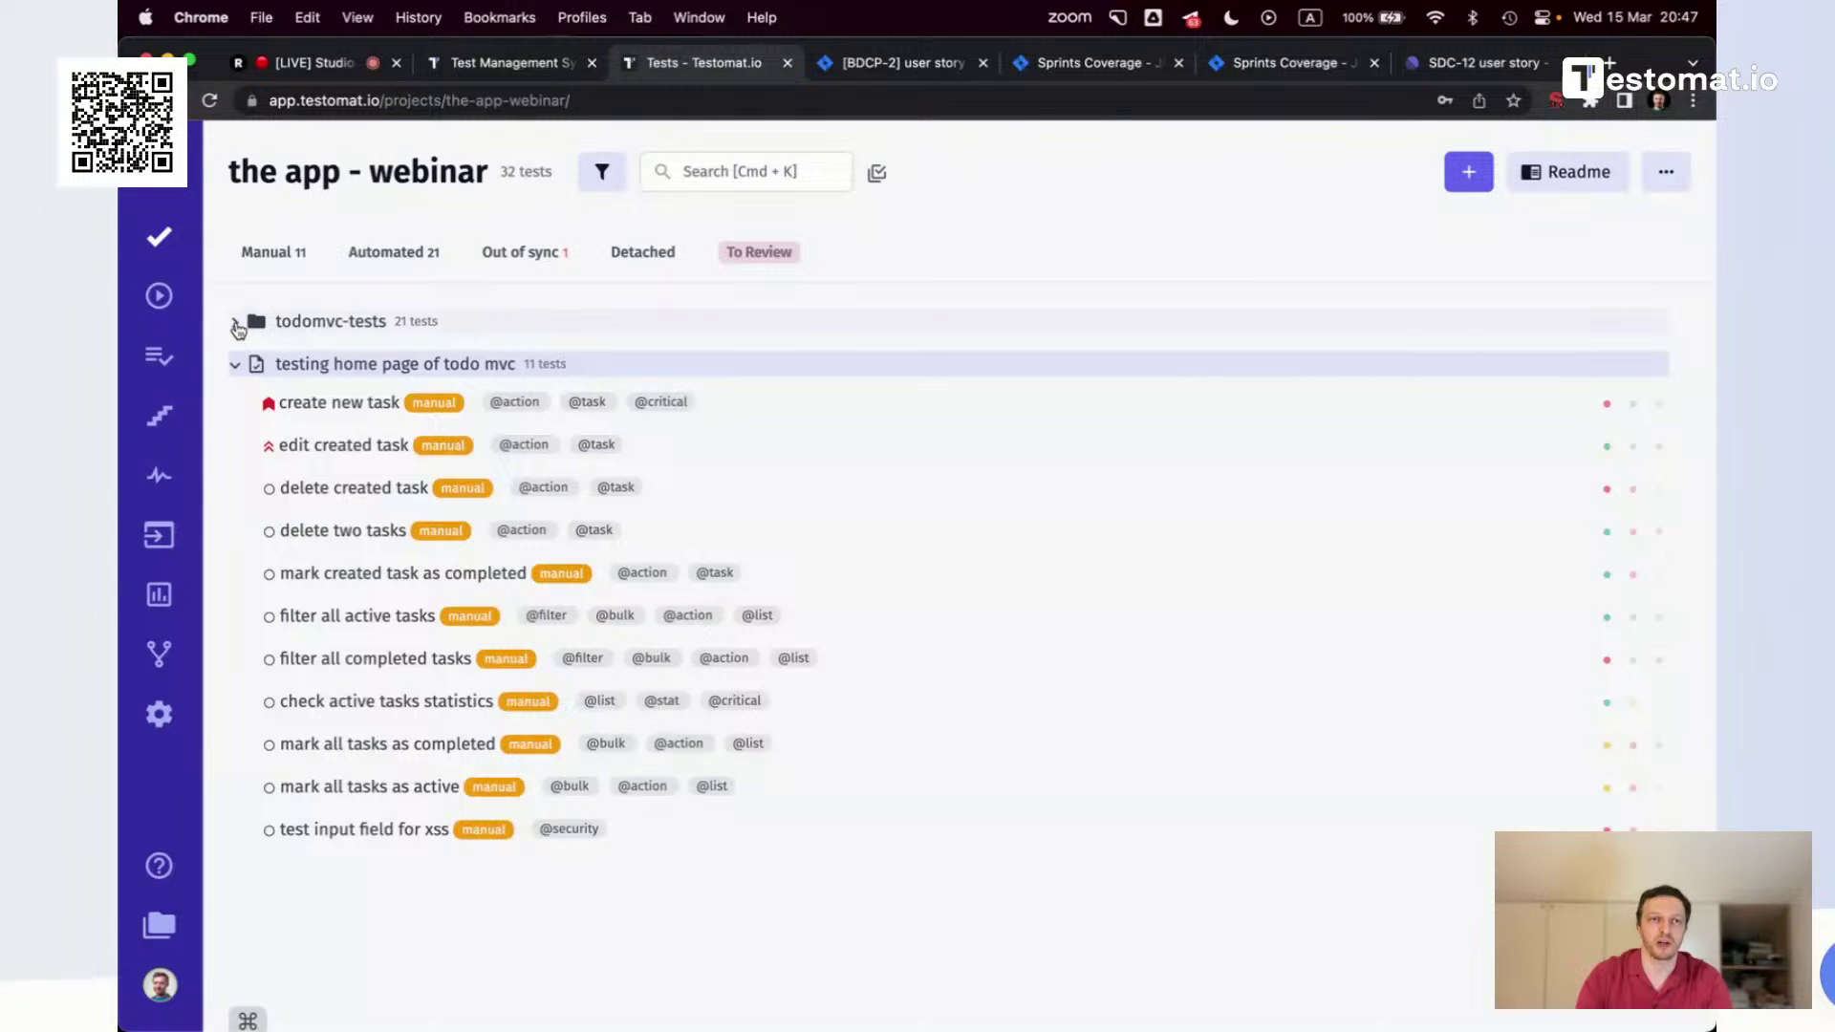
click(239, 324)
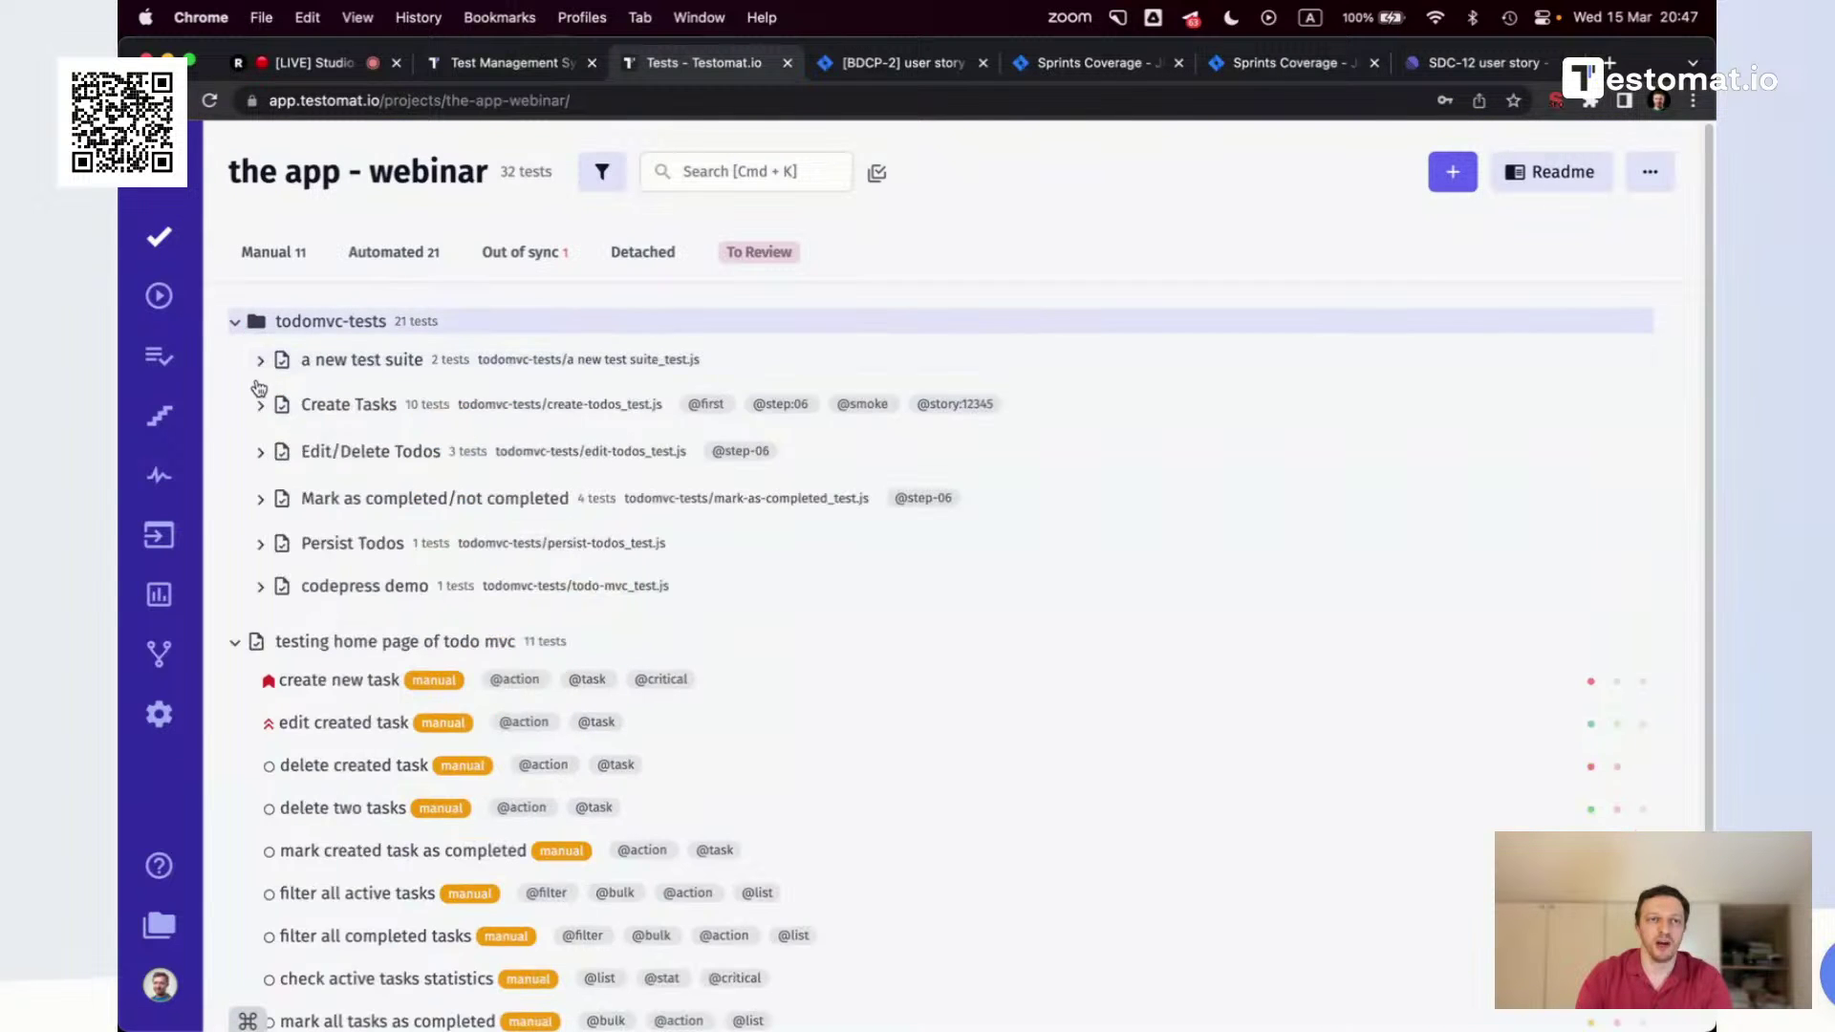
click(262, 362)
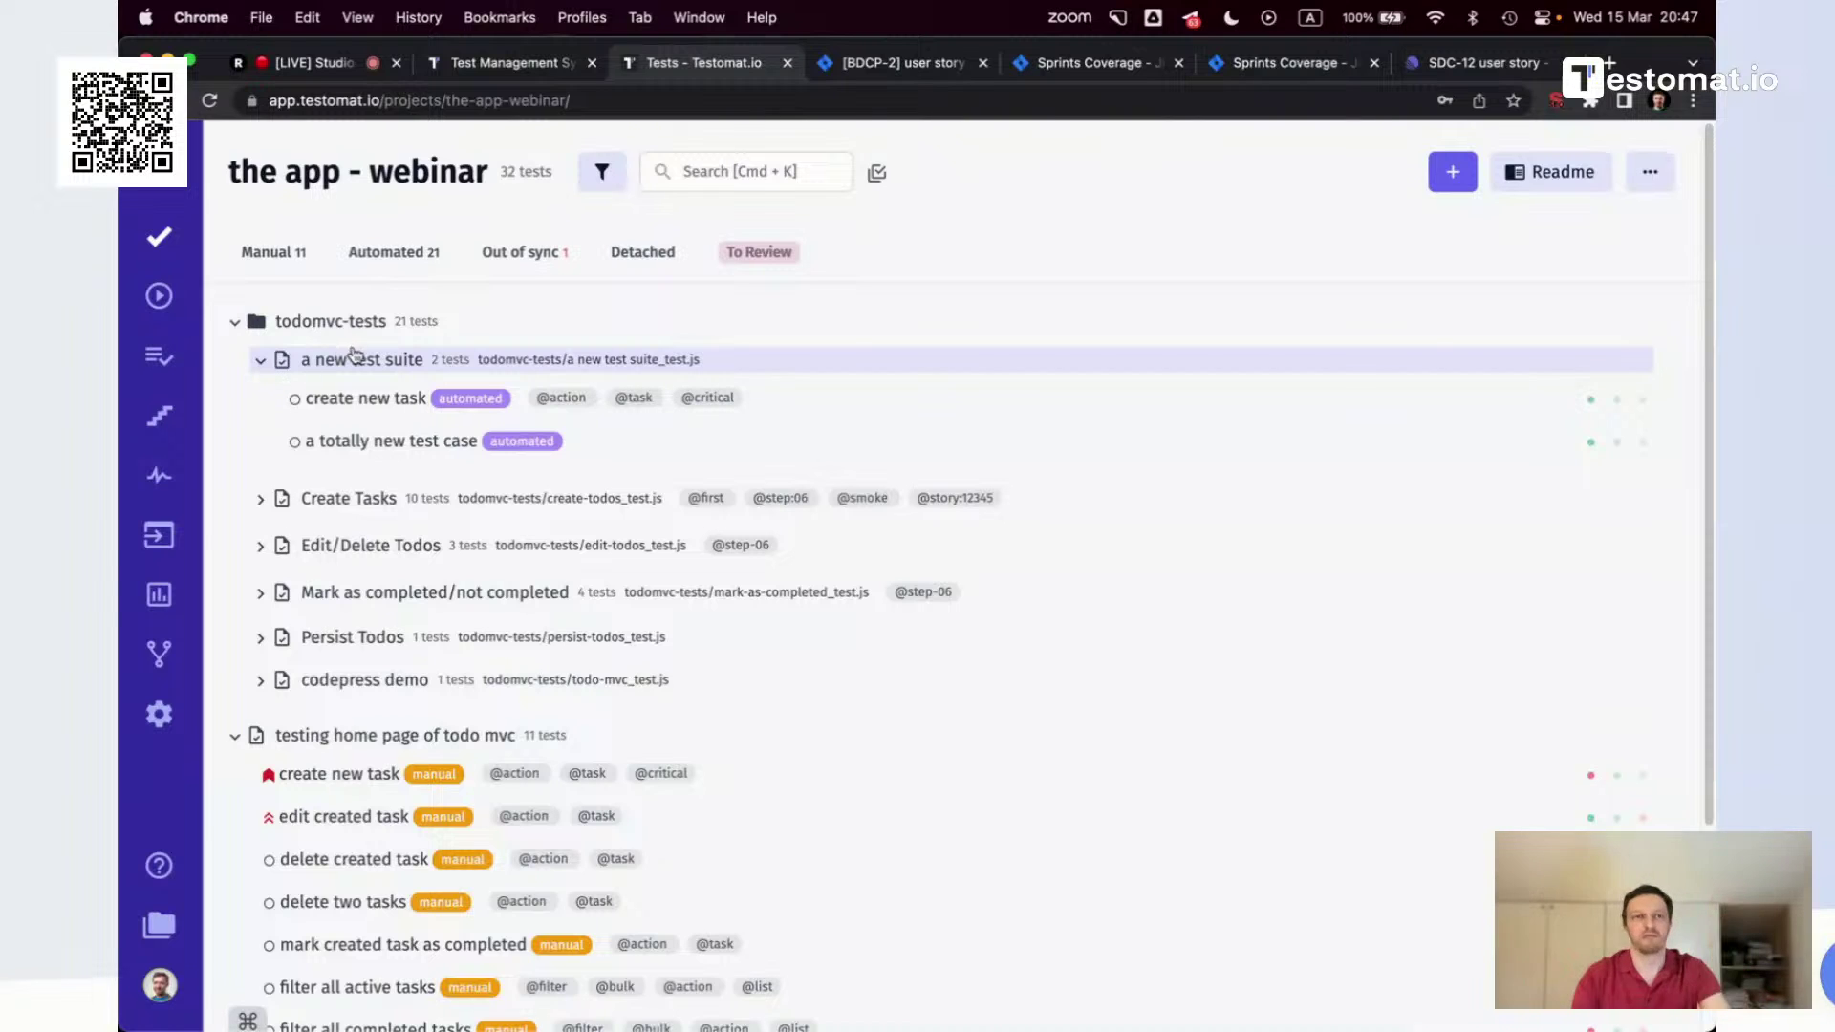
Assign the "To Review" label to the automated test "a totally new test case" and close its details
click(412, 442)
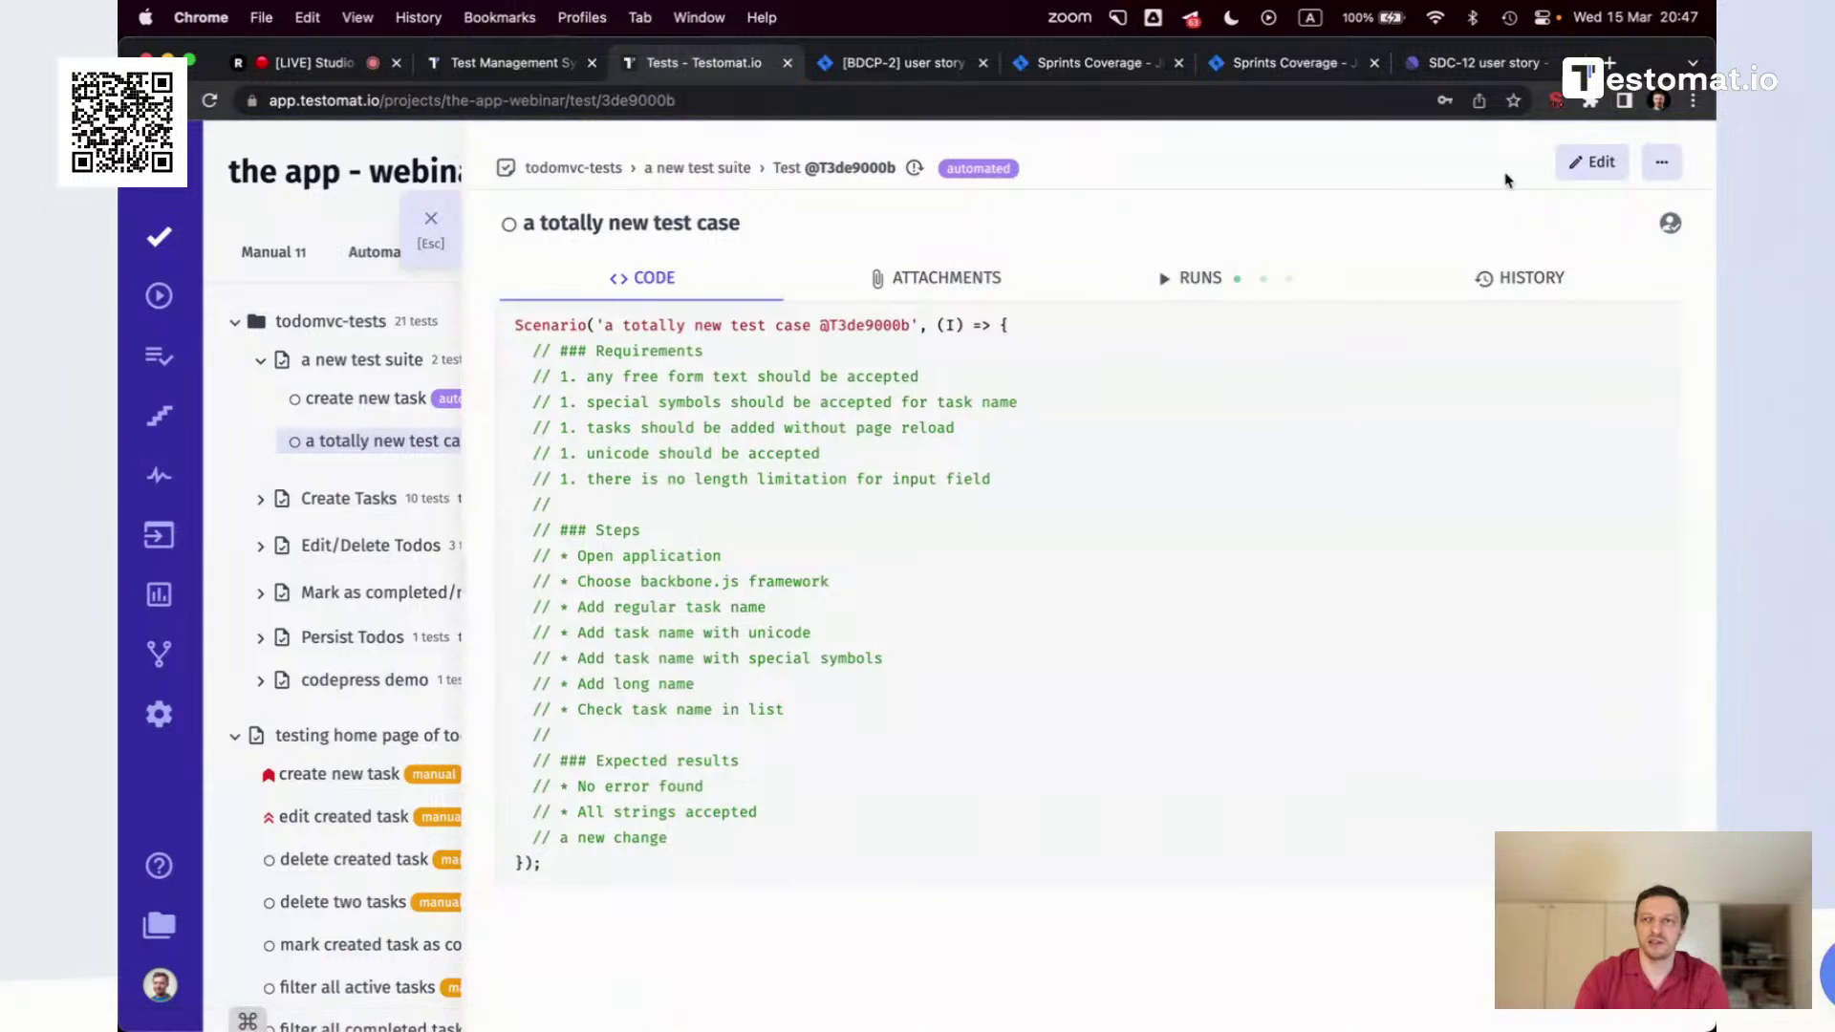
click(1662, 161)
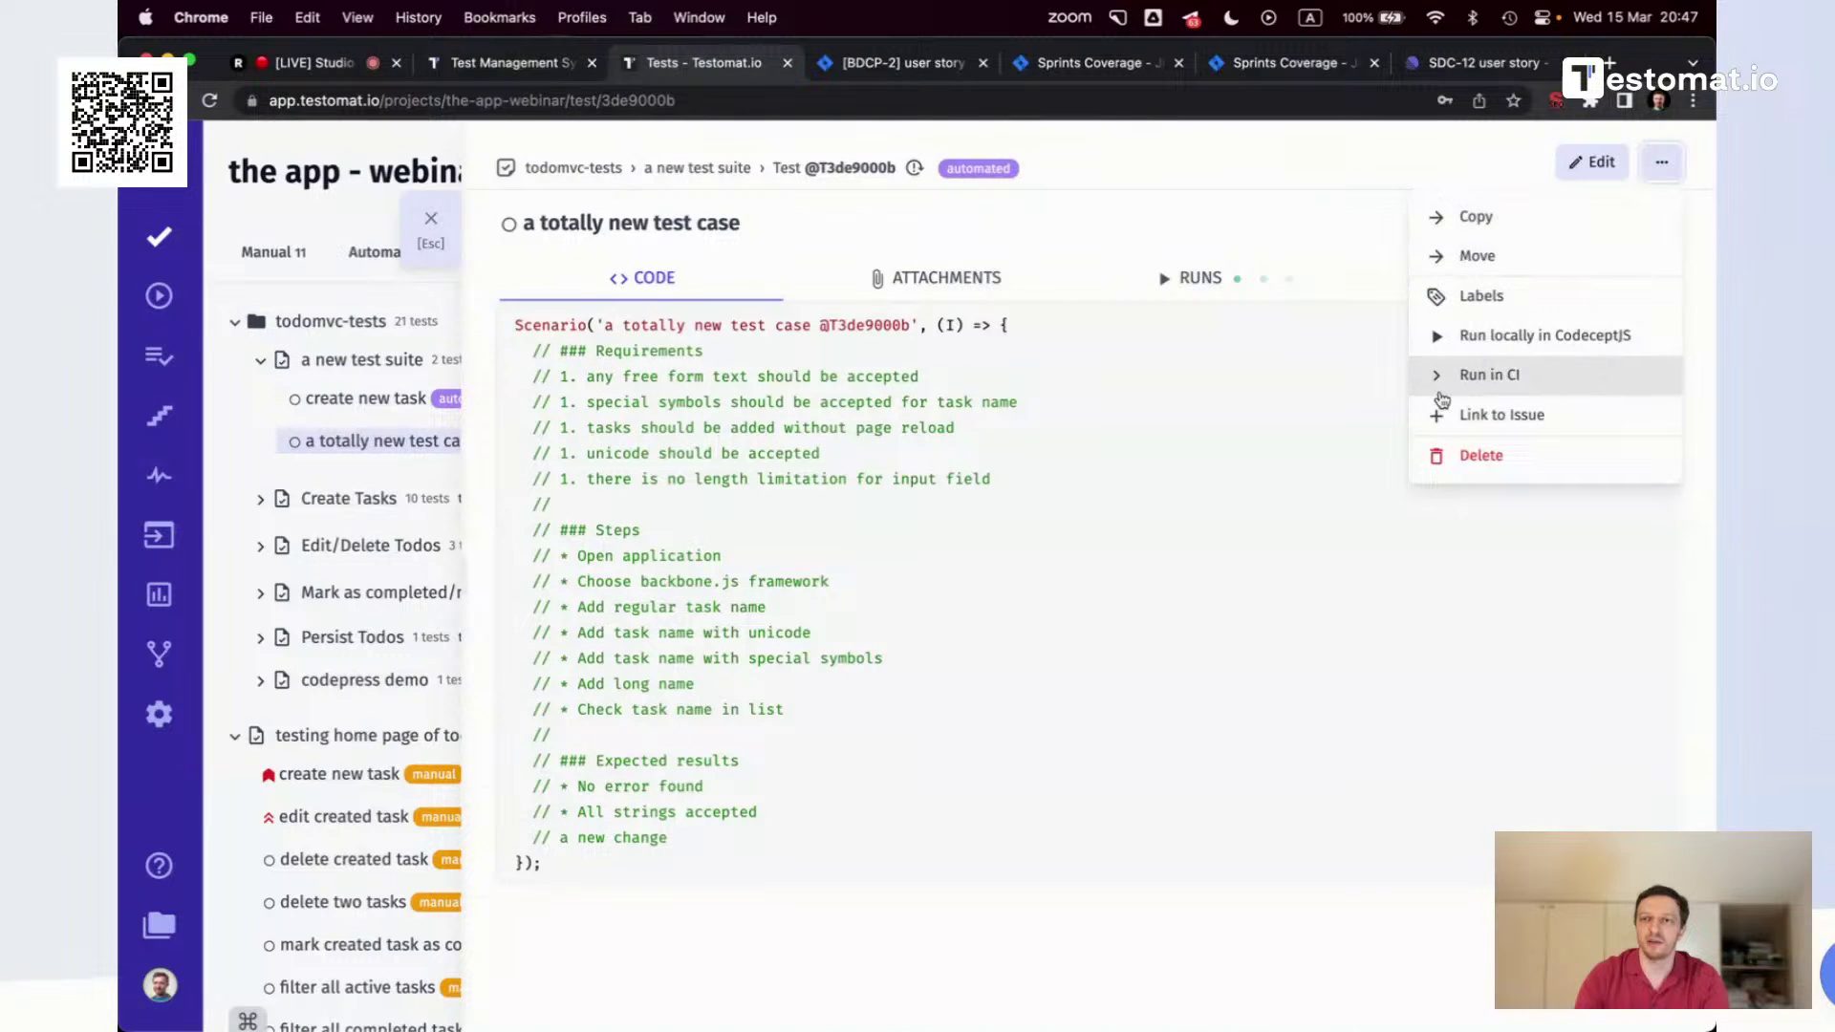
click(1501, 299)
click(682, 541)
click(1183, 489)
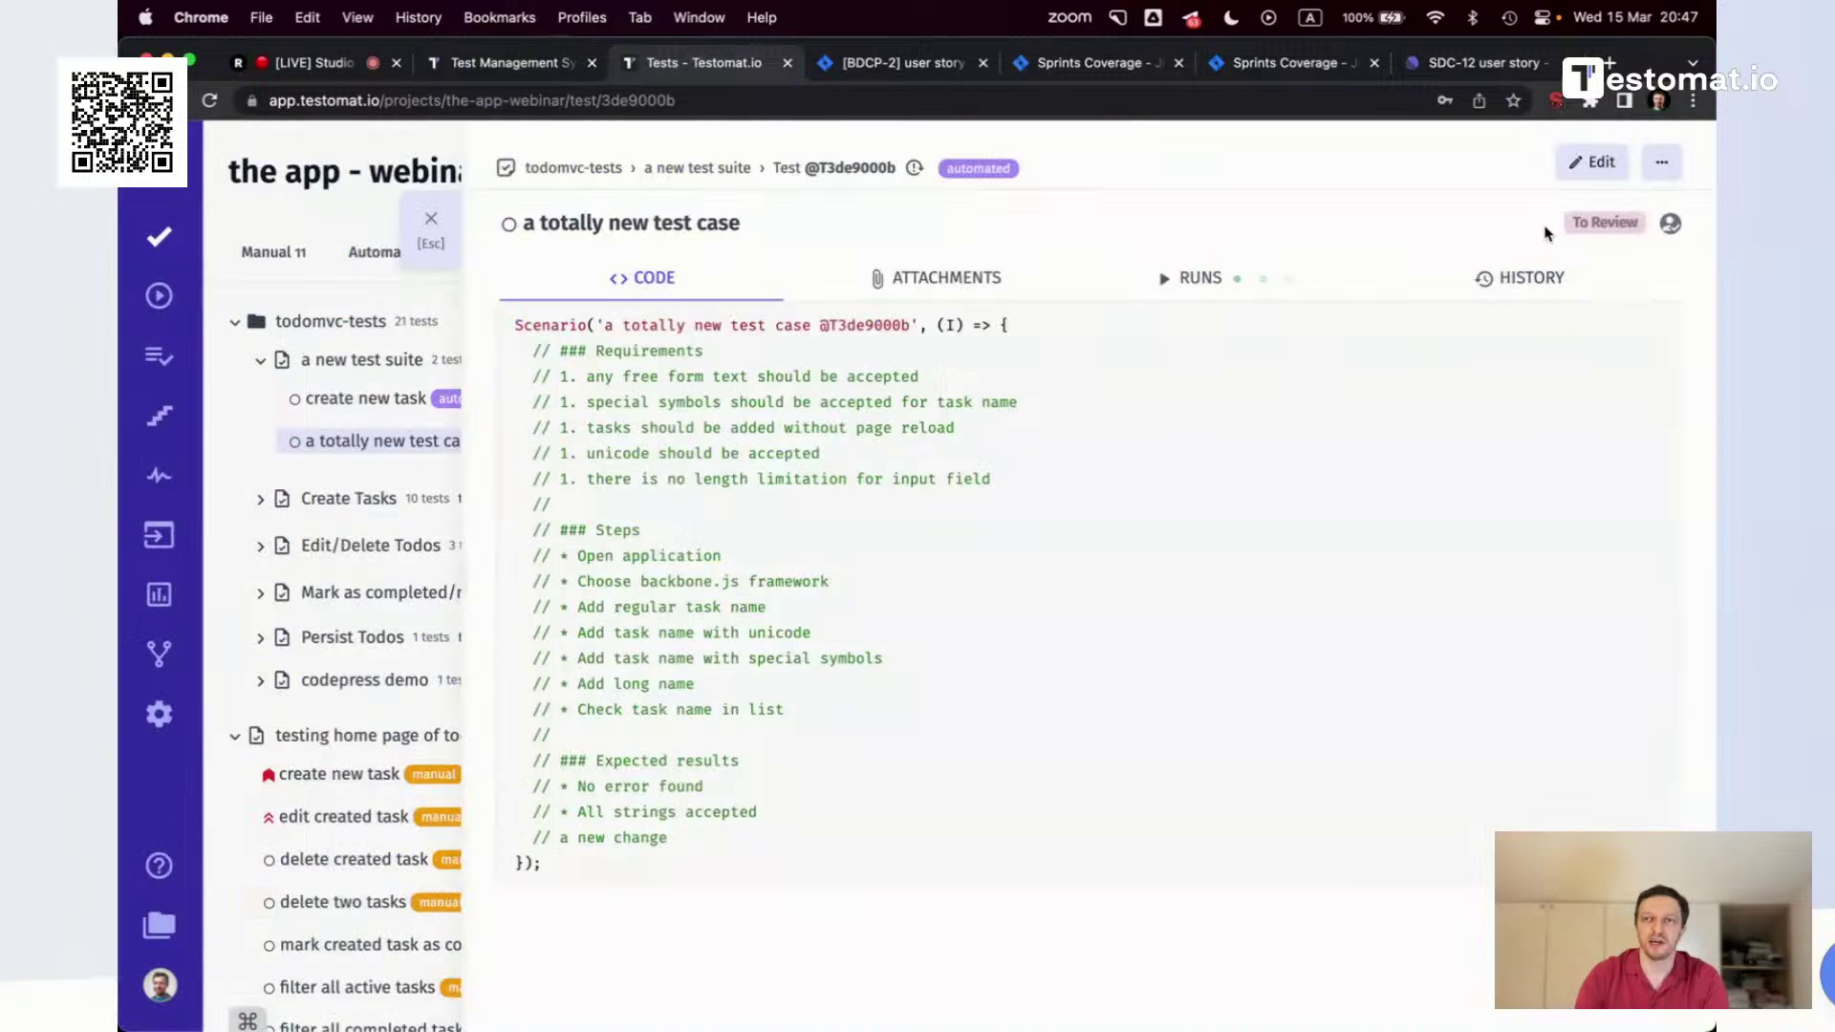
click(431, 219)
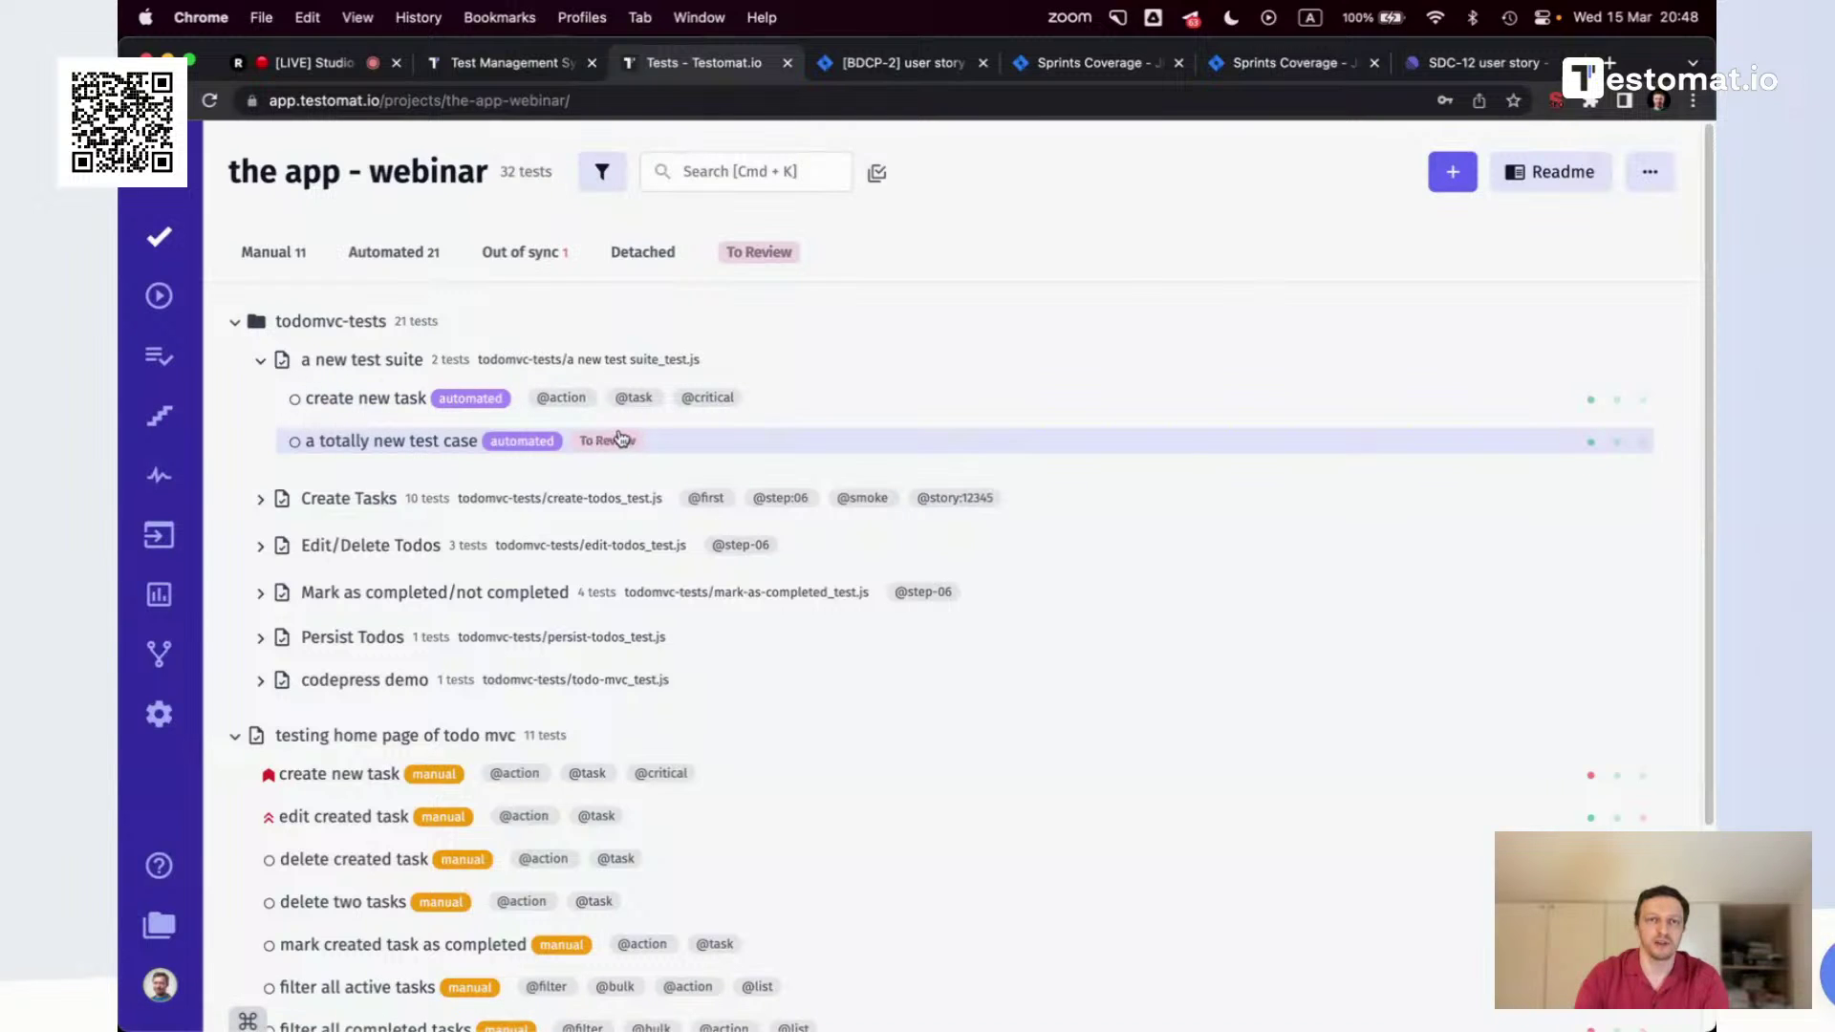
Assign the "To Review" label to the manual test "create new task" and close its details
scroll(360, 616, down, 3)
click(360, 581)
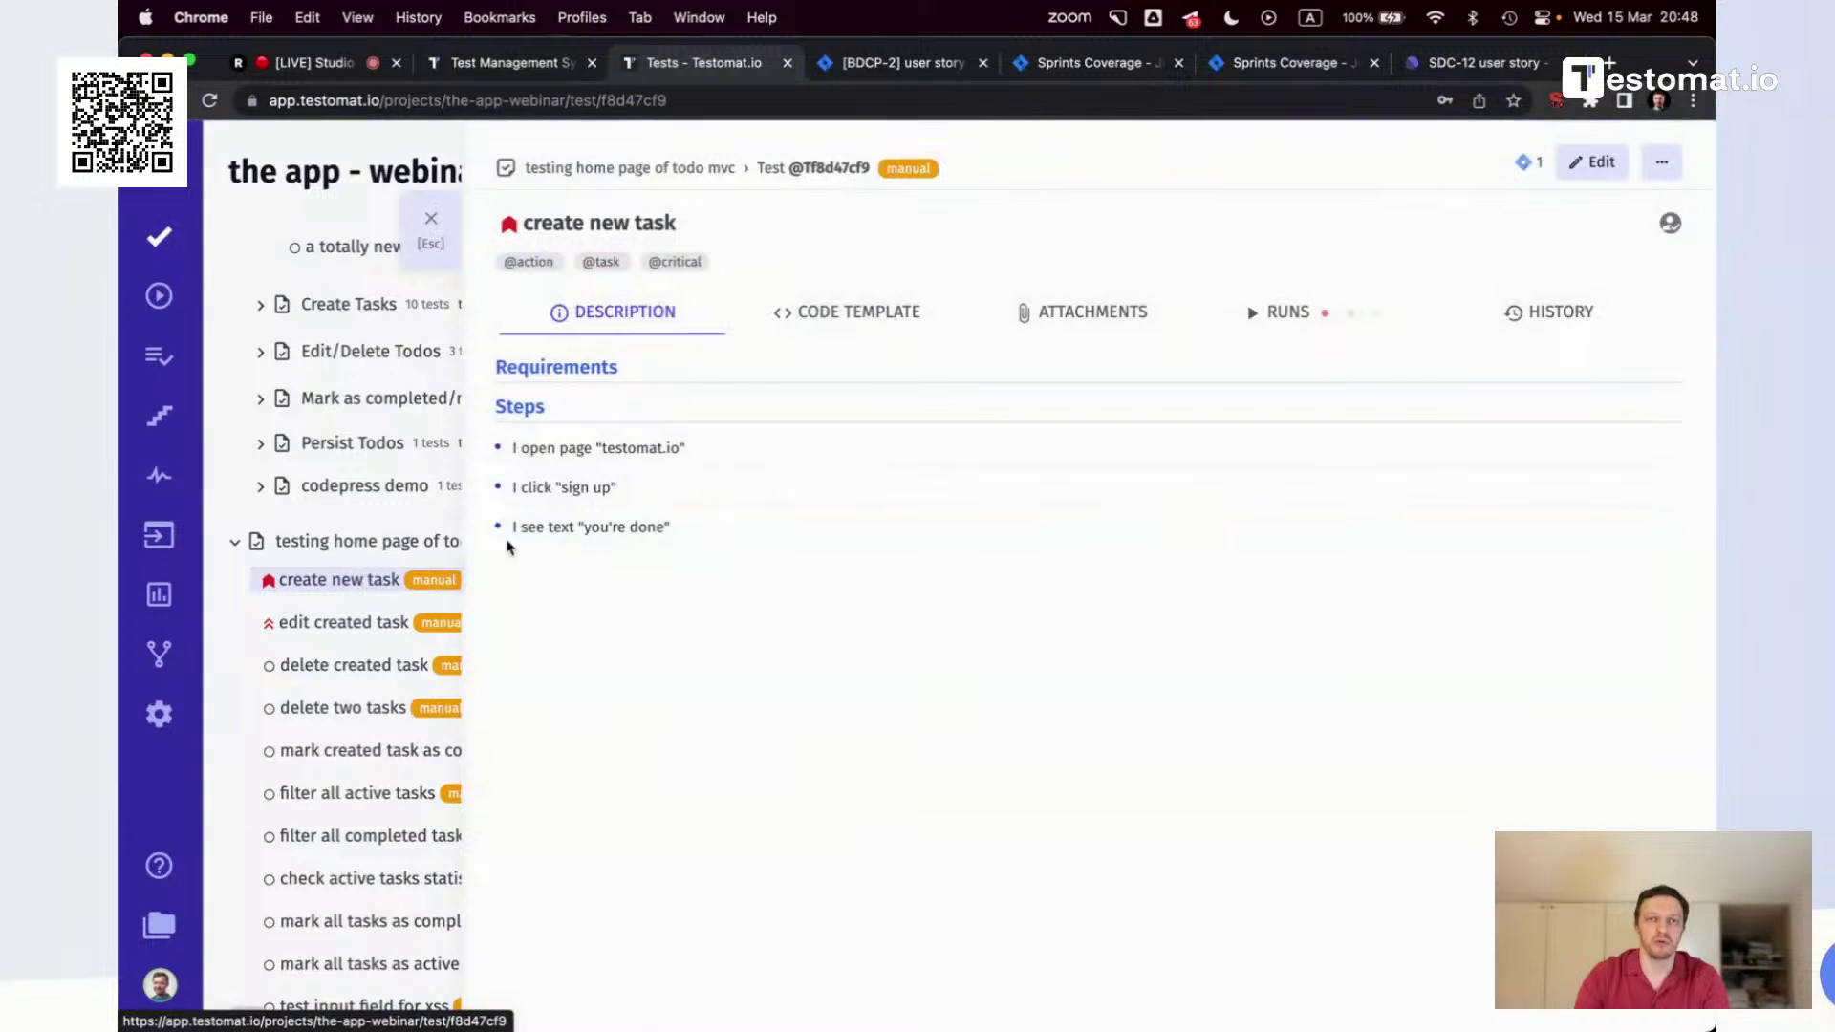
click(1662, 162)
click(1538, 295)
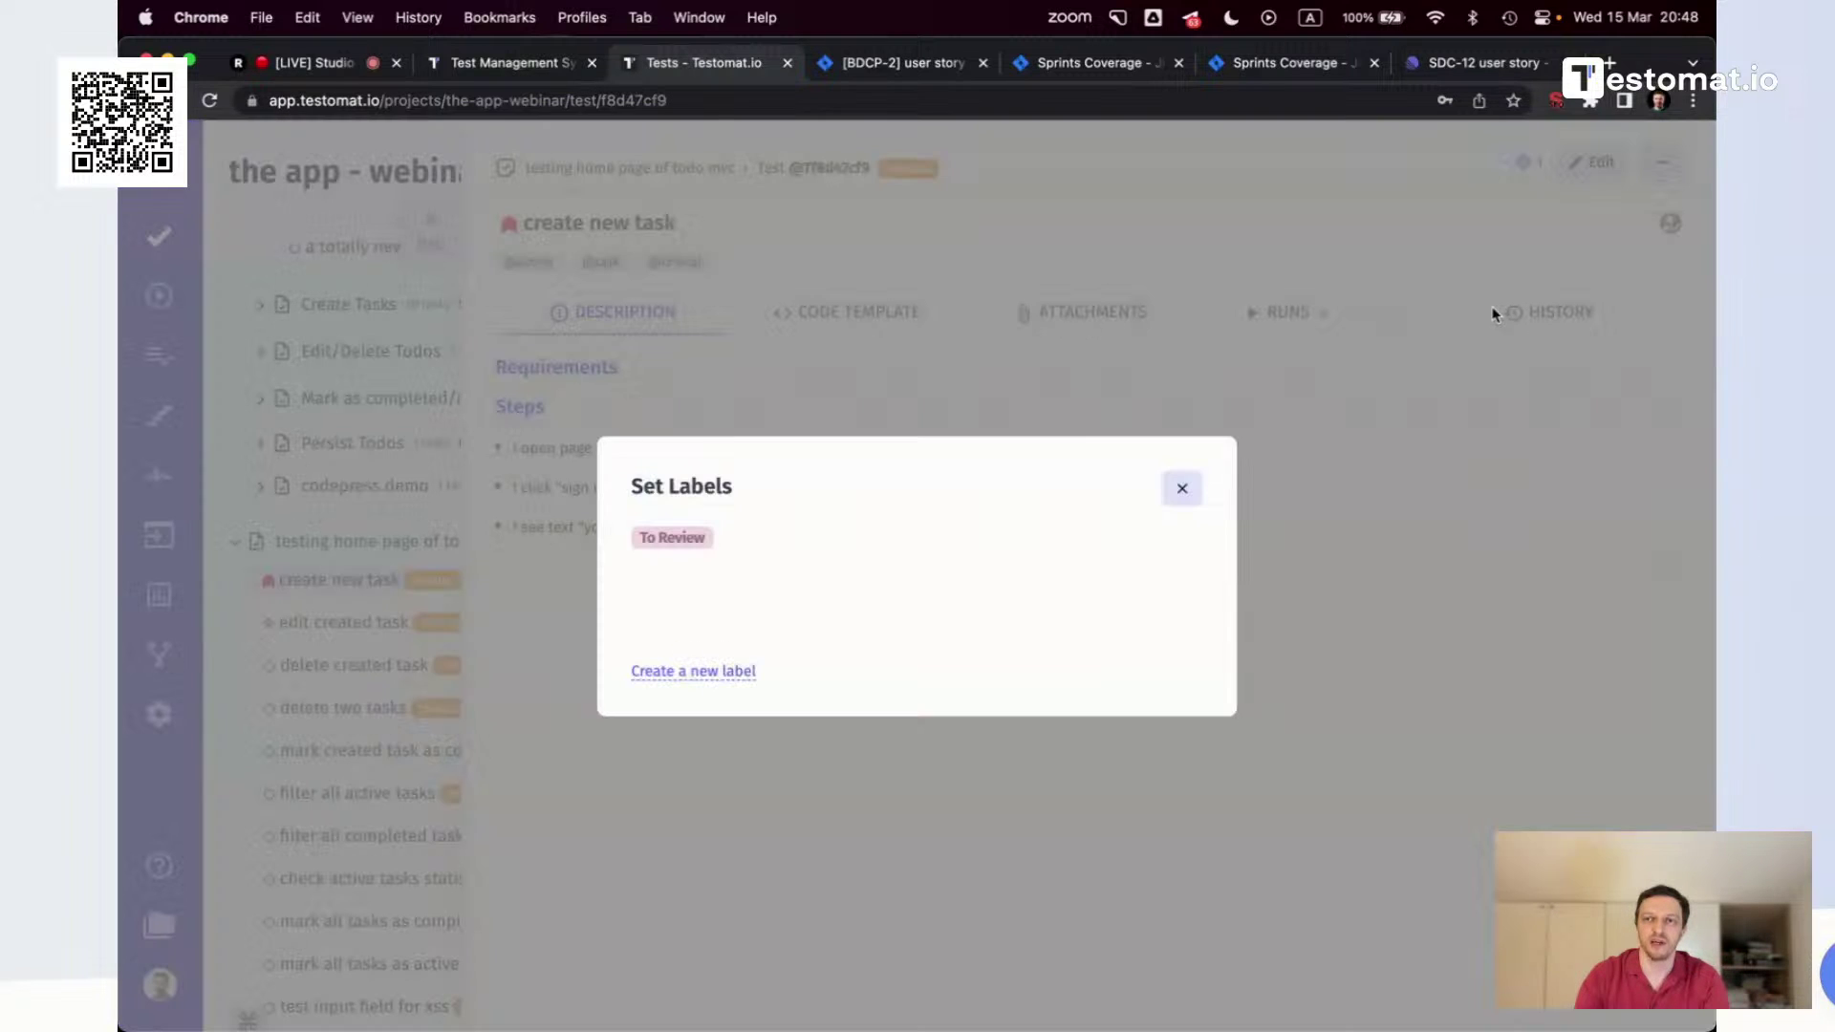
click(690, 541)
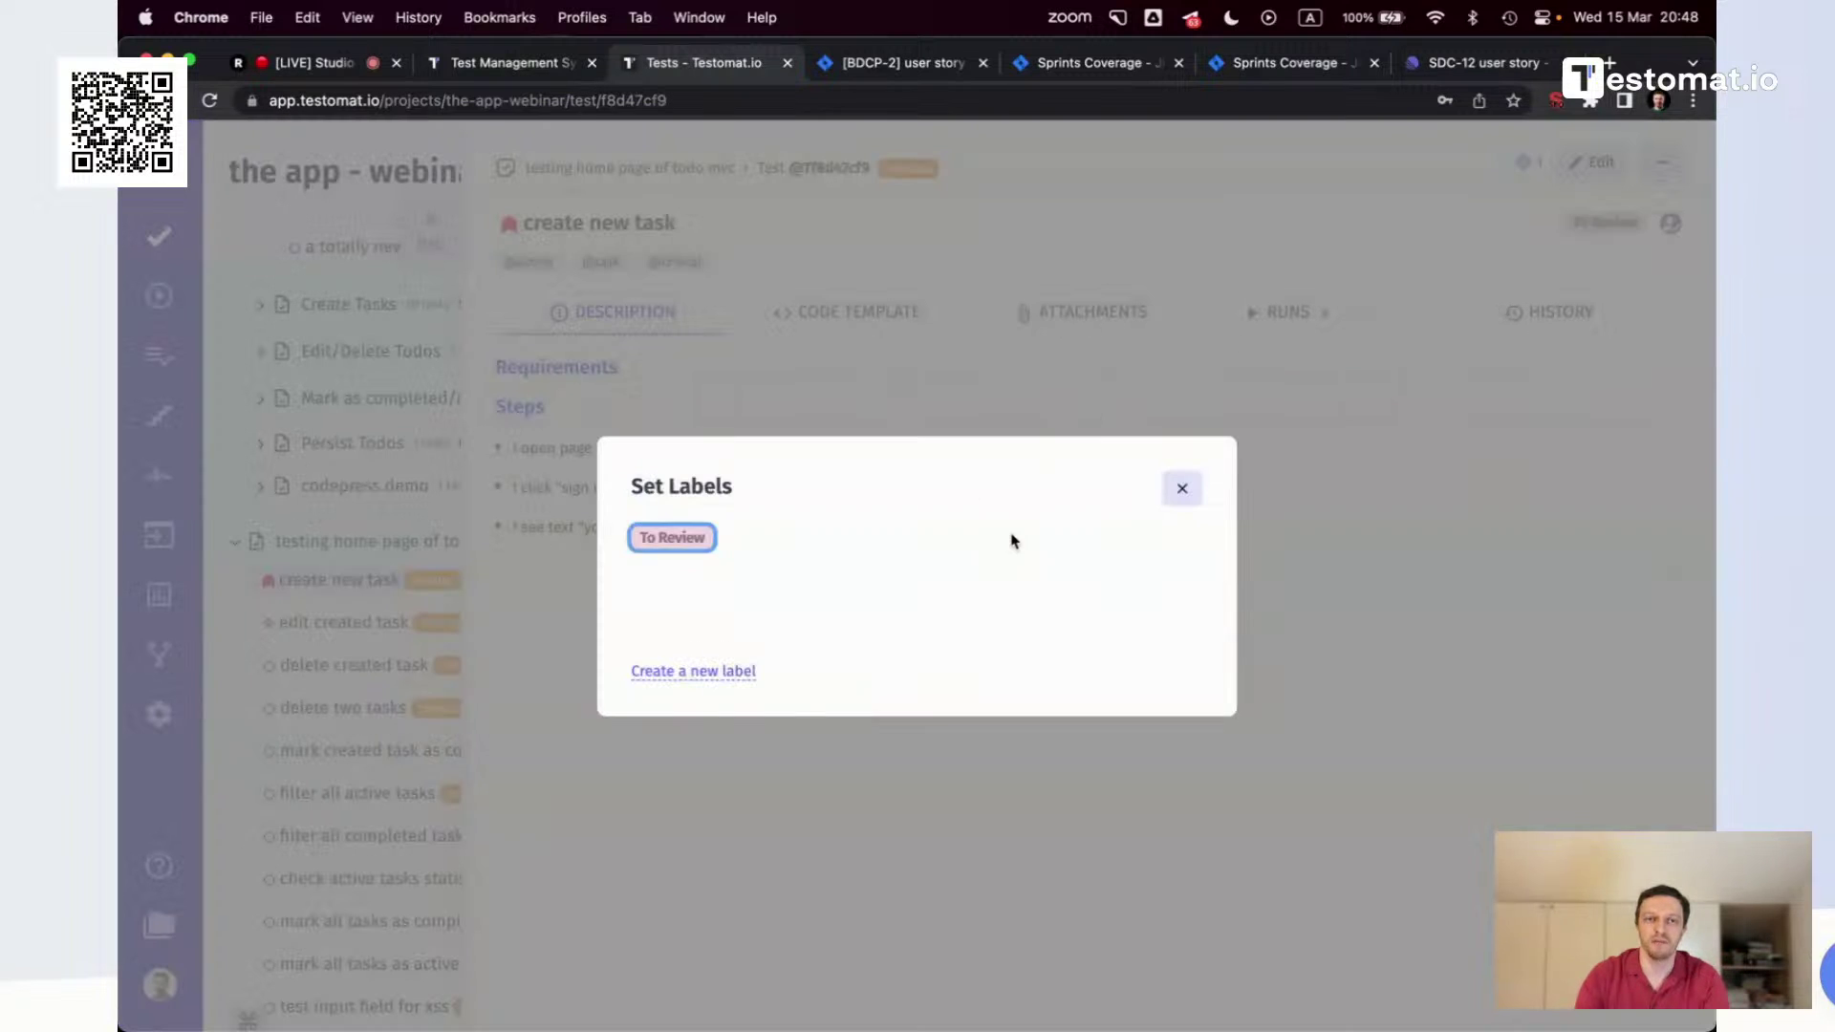
click(1182, 489)
click(431, 218)
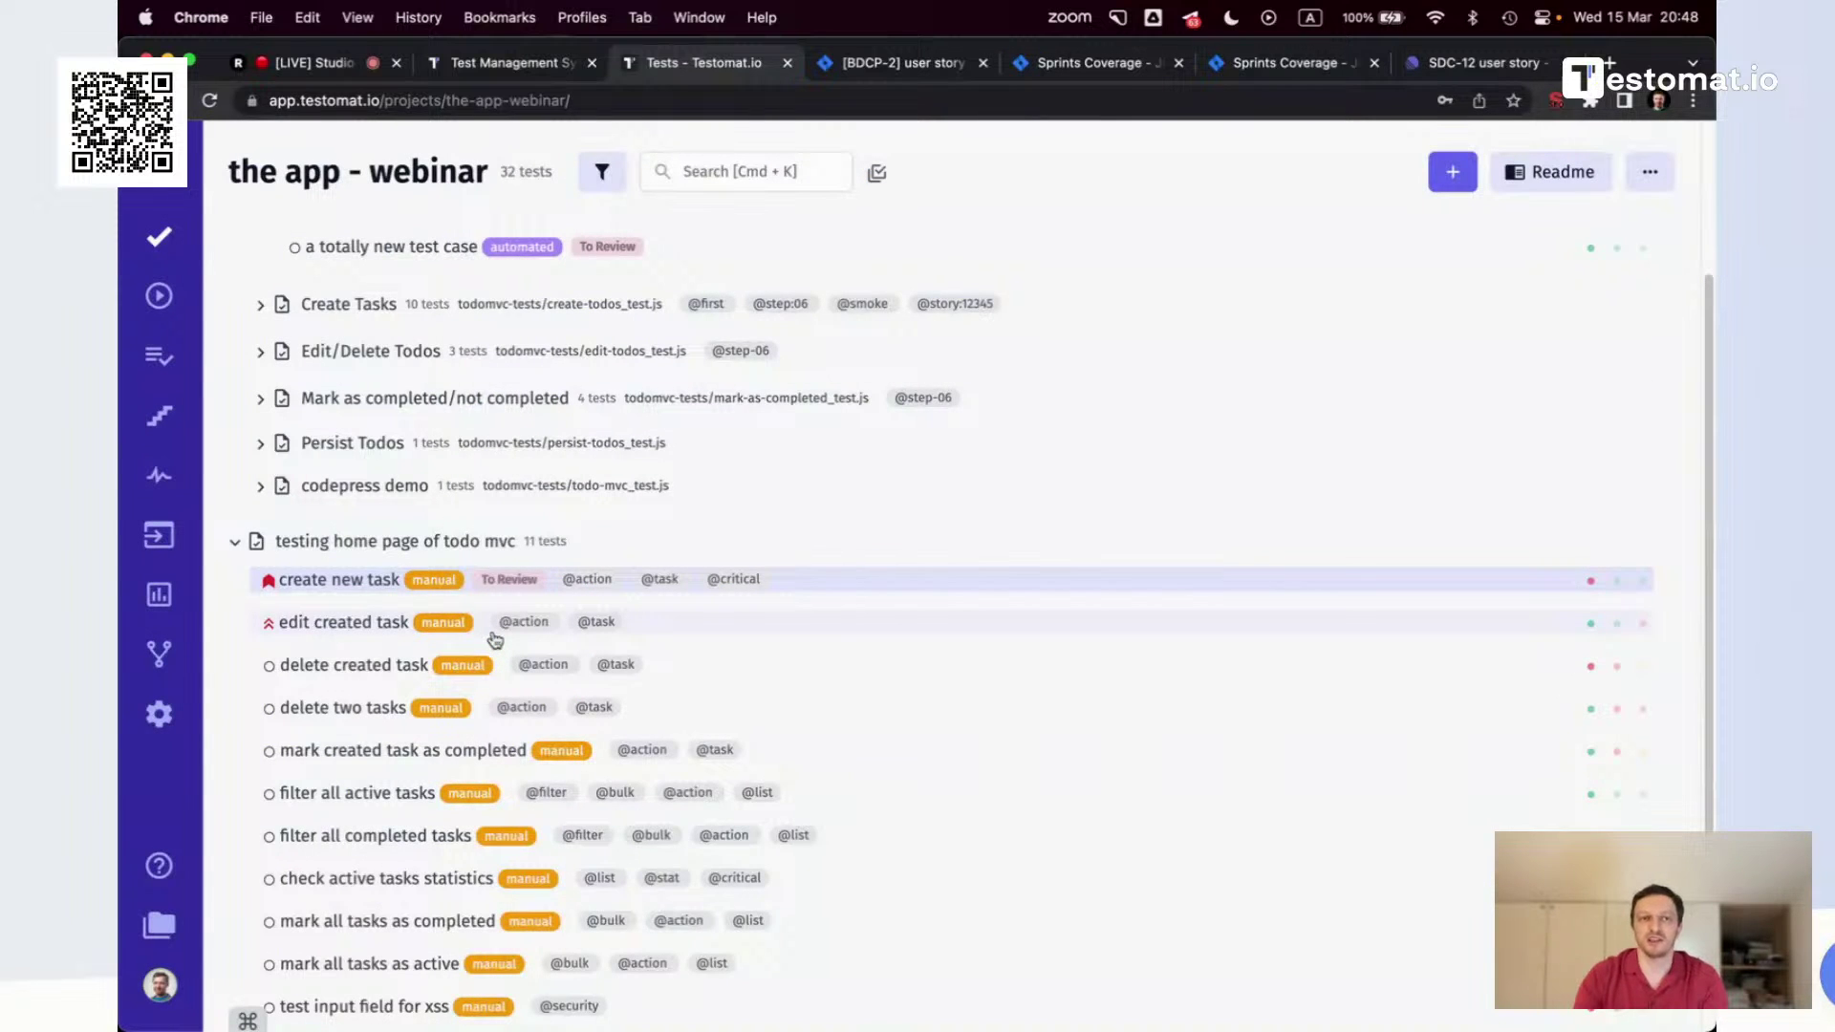
Bulk-add the "To Review" label to "edit created task", "delete created task" and "delete two tasks", and leave multi-select mode
scroll(494, 640, up, 2)
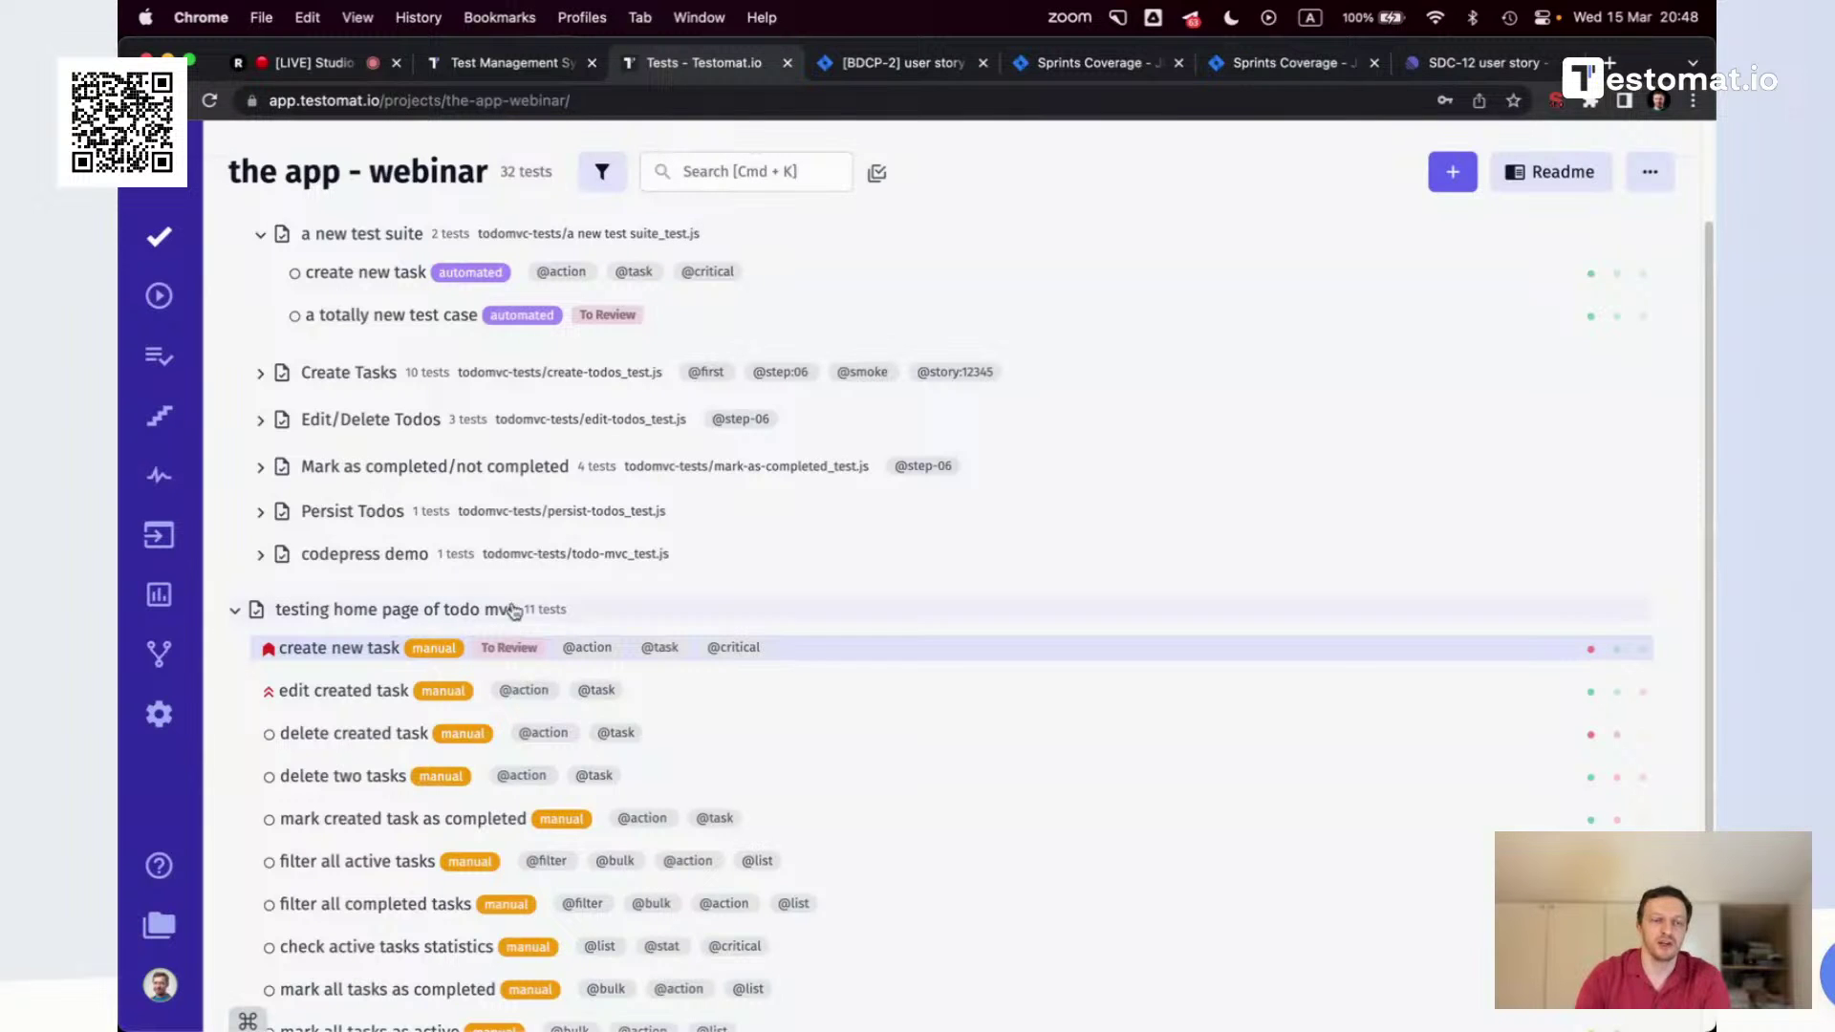
click(878, 175)
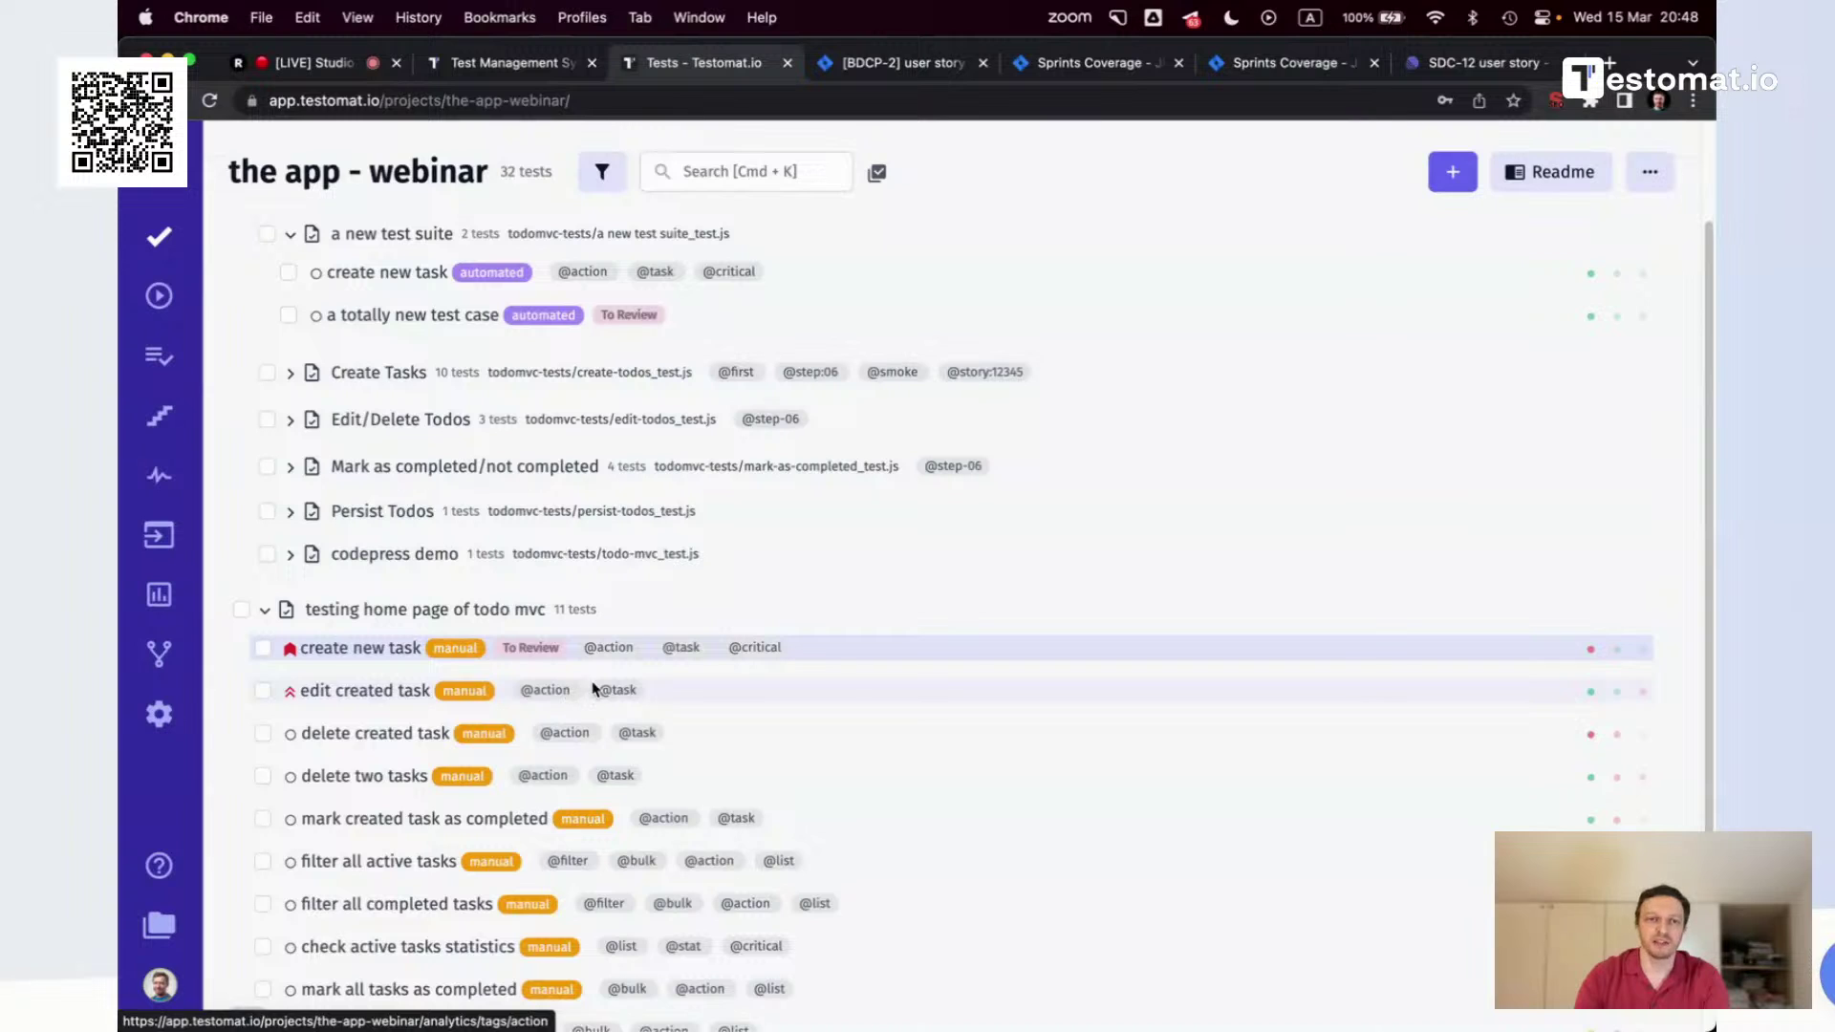
scroll(621, 661, up, 1)
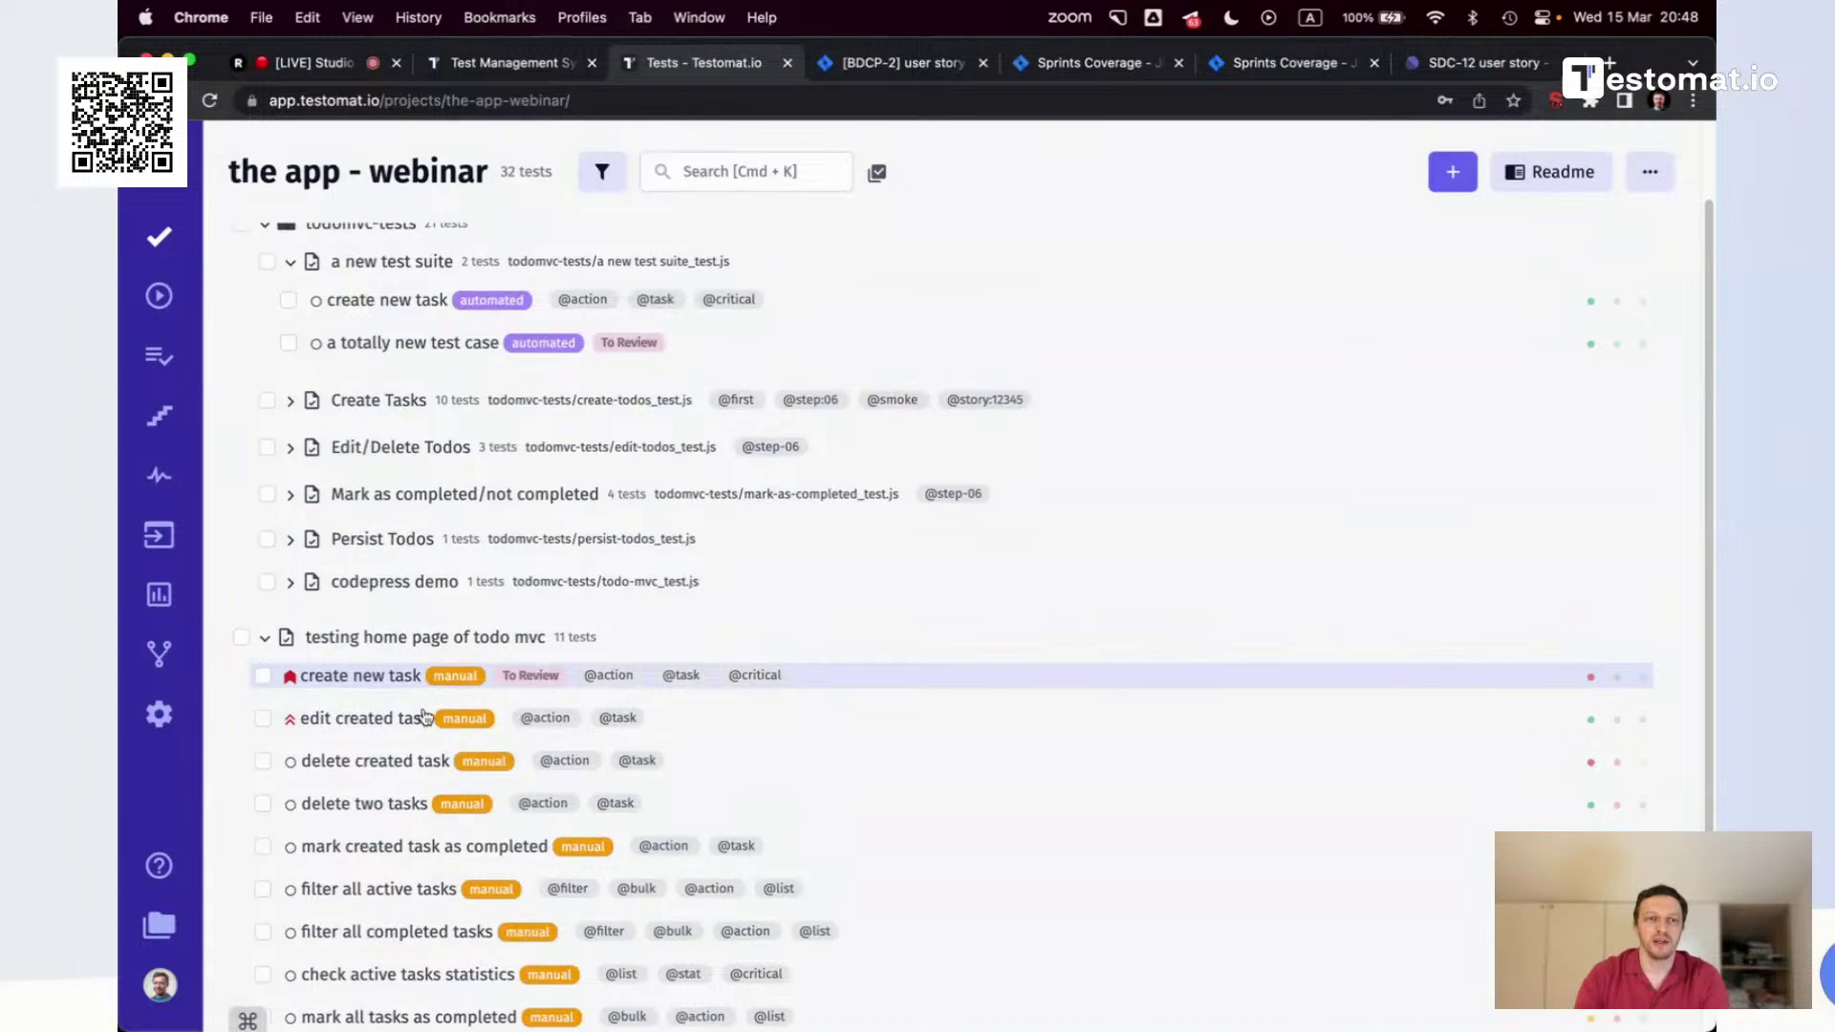
click(262, 762)
click(262, 718)
click(262, 804)
click(425, 1001)
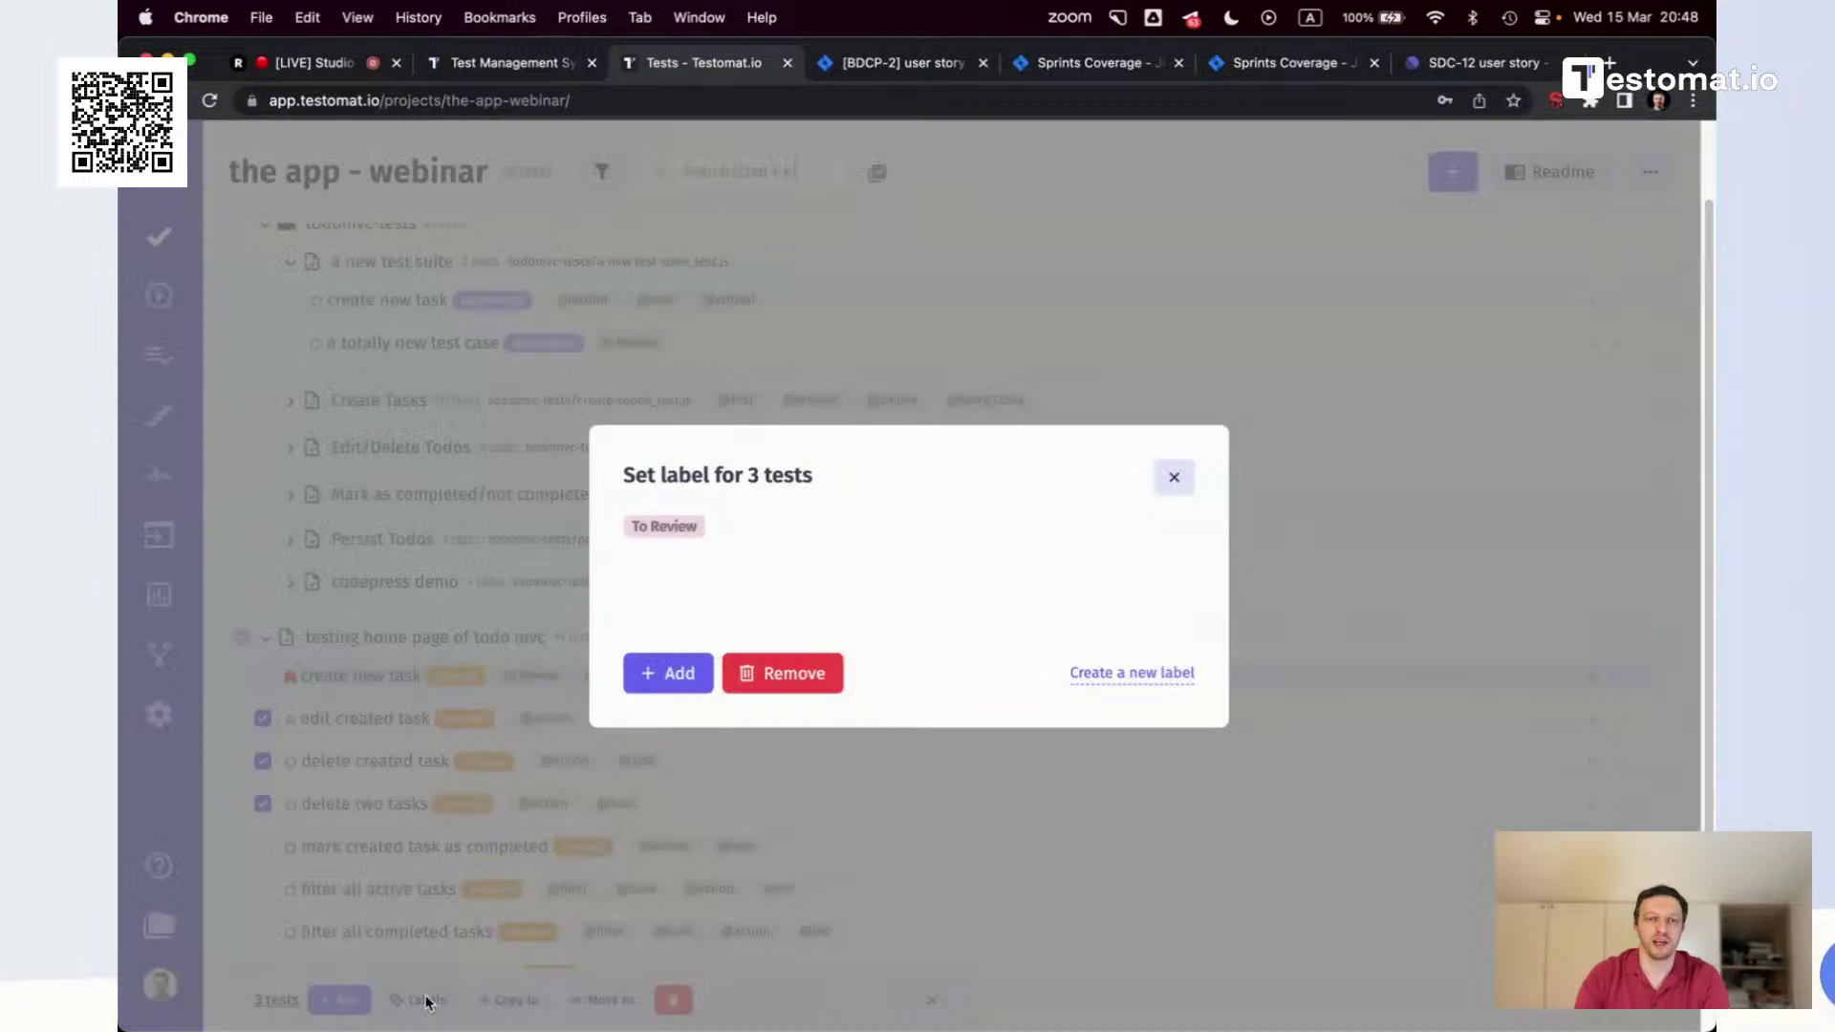
click(666, 526)
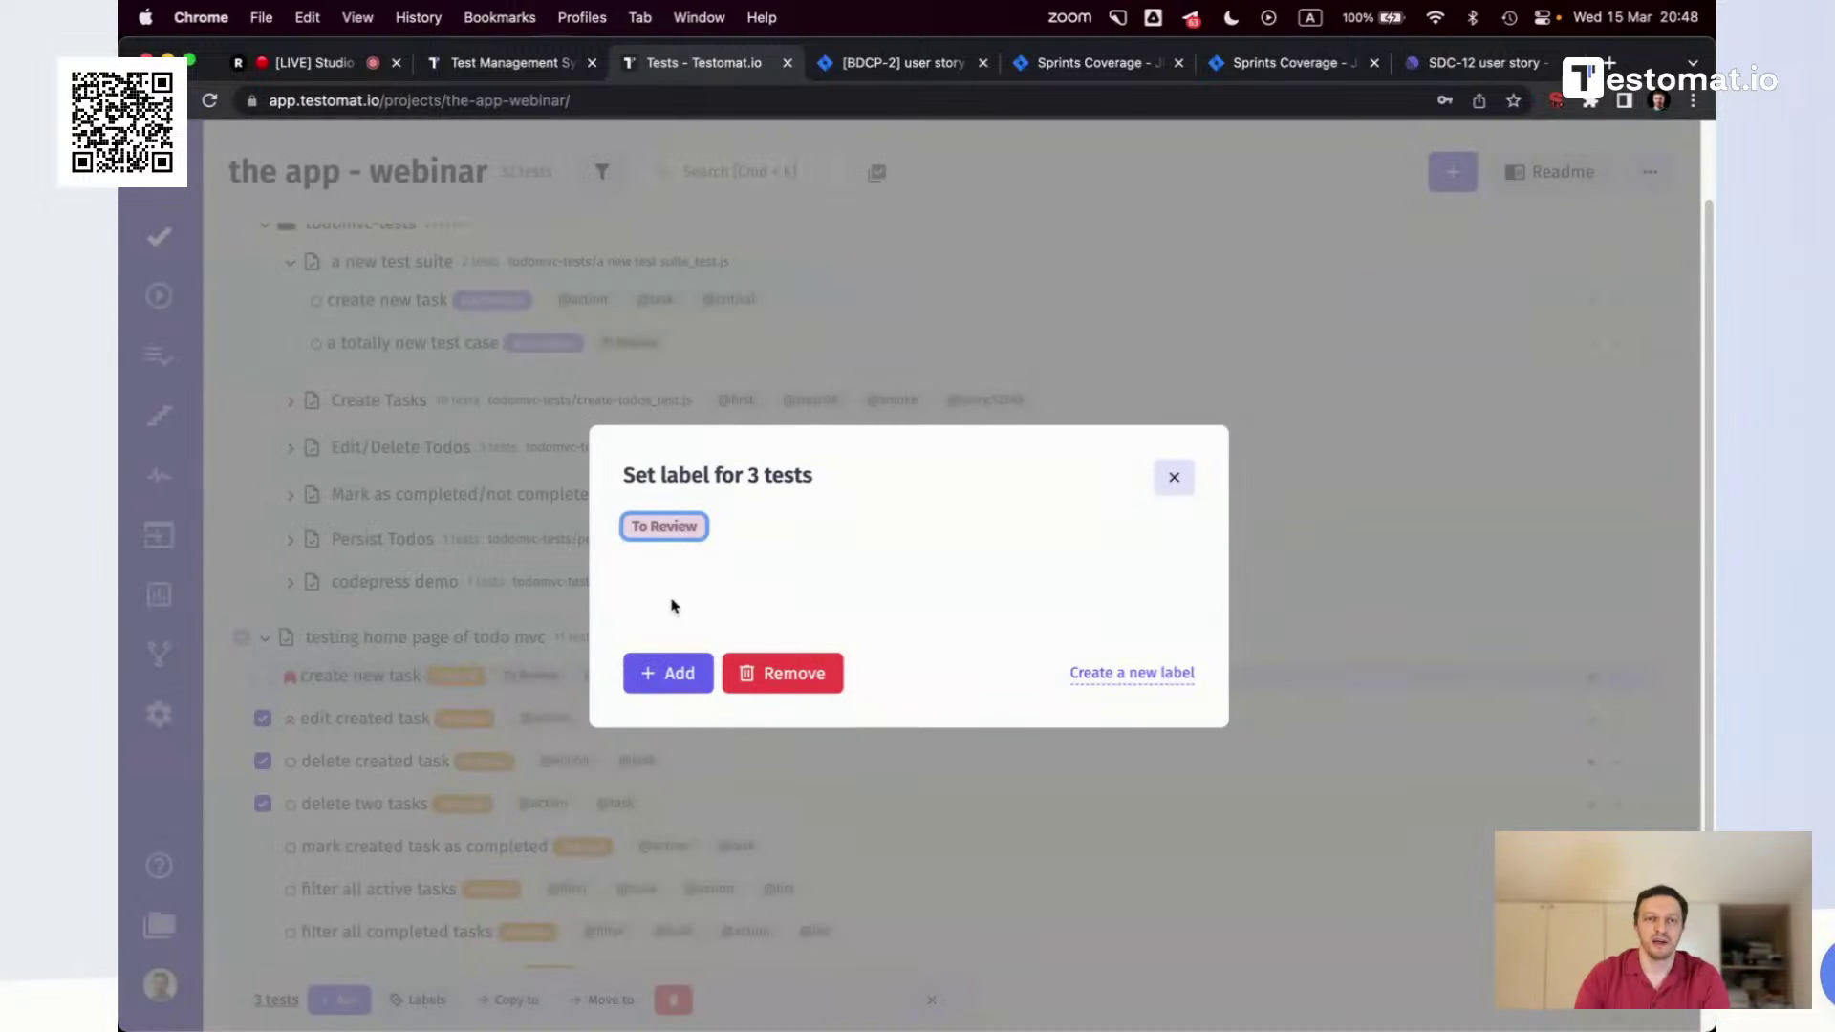
click(674, 674)
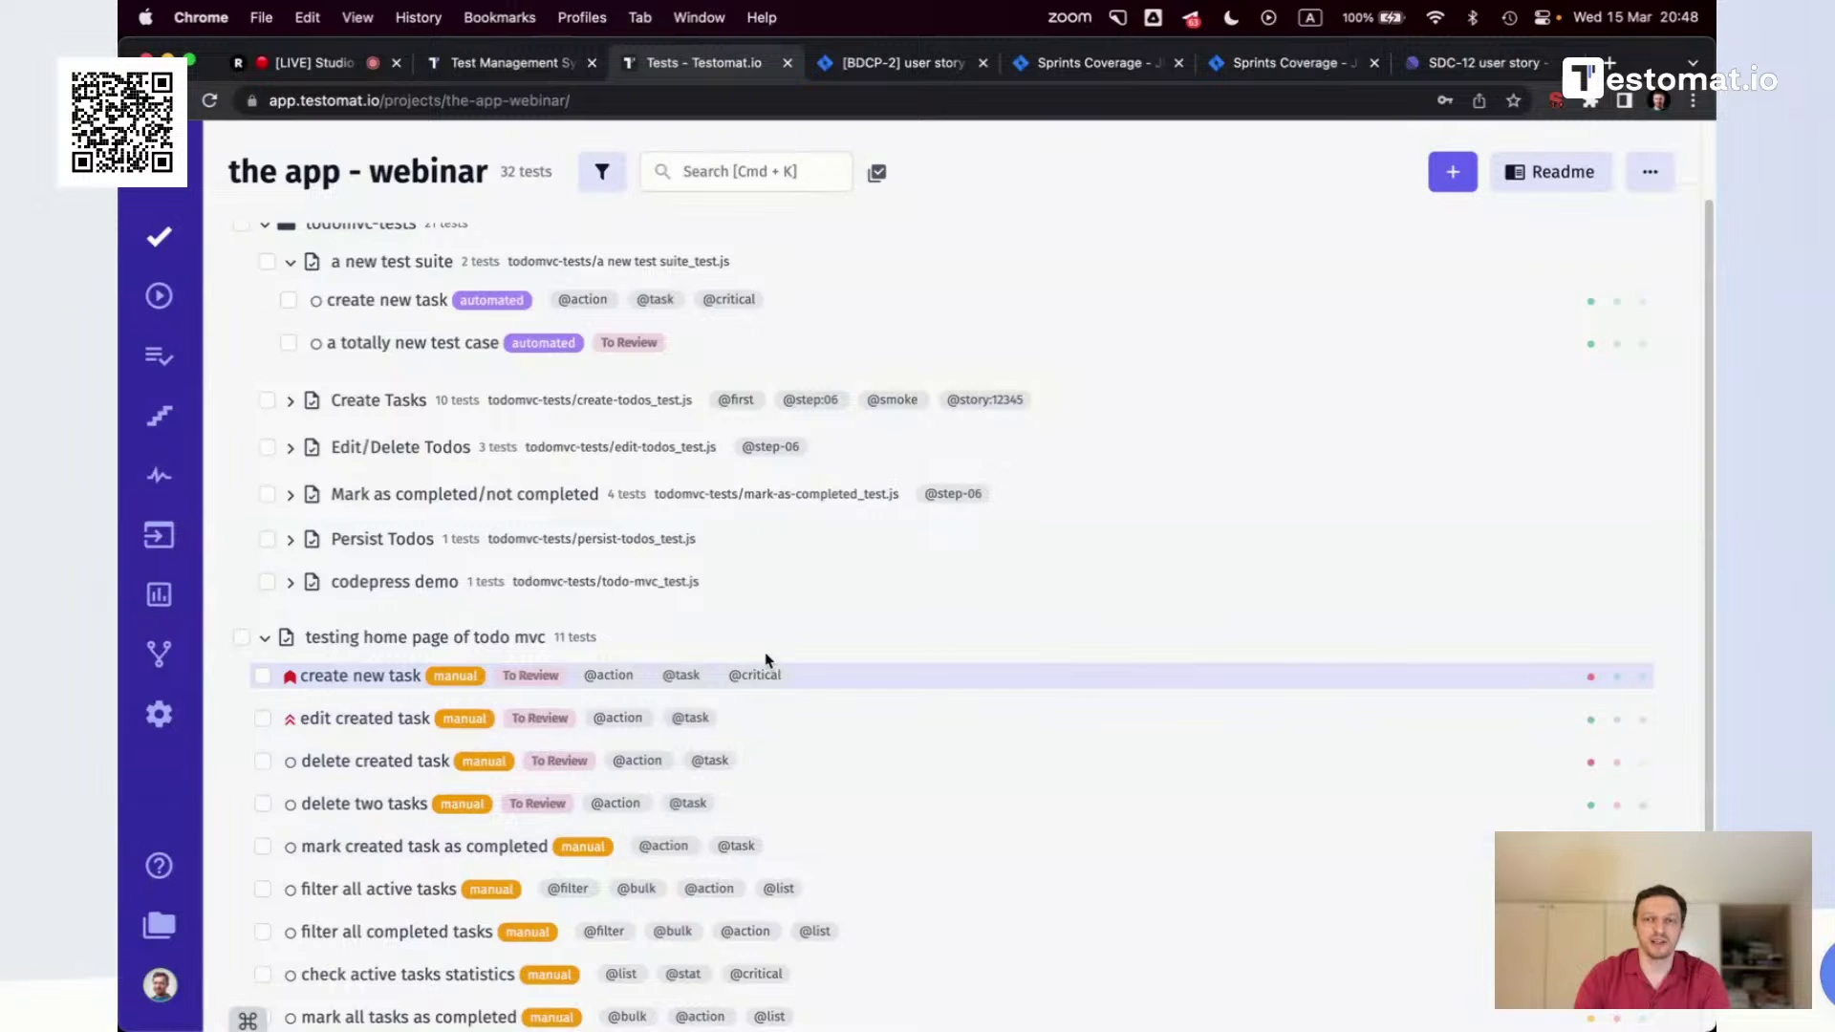
scroll(922, 566, down, 2)
scroll(776, 233, up, 5)
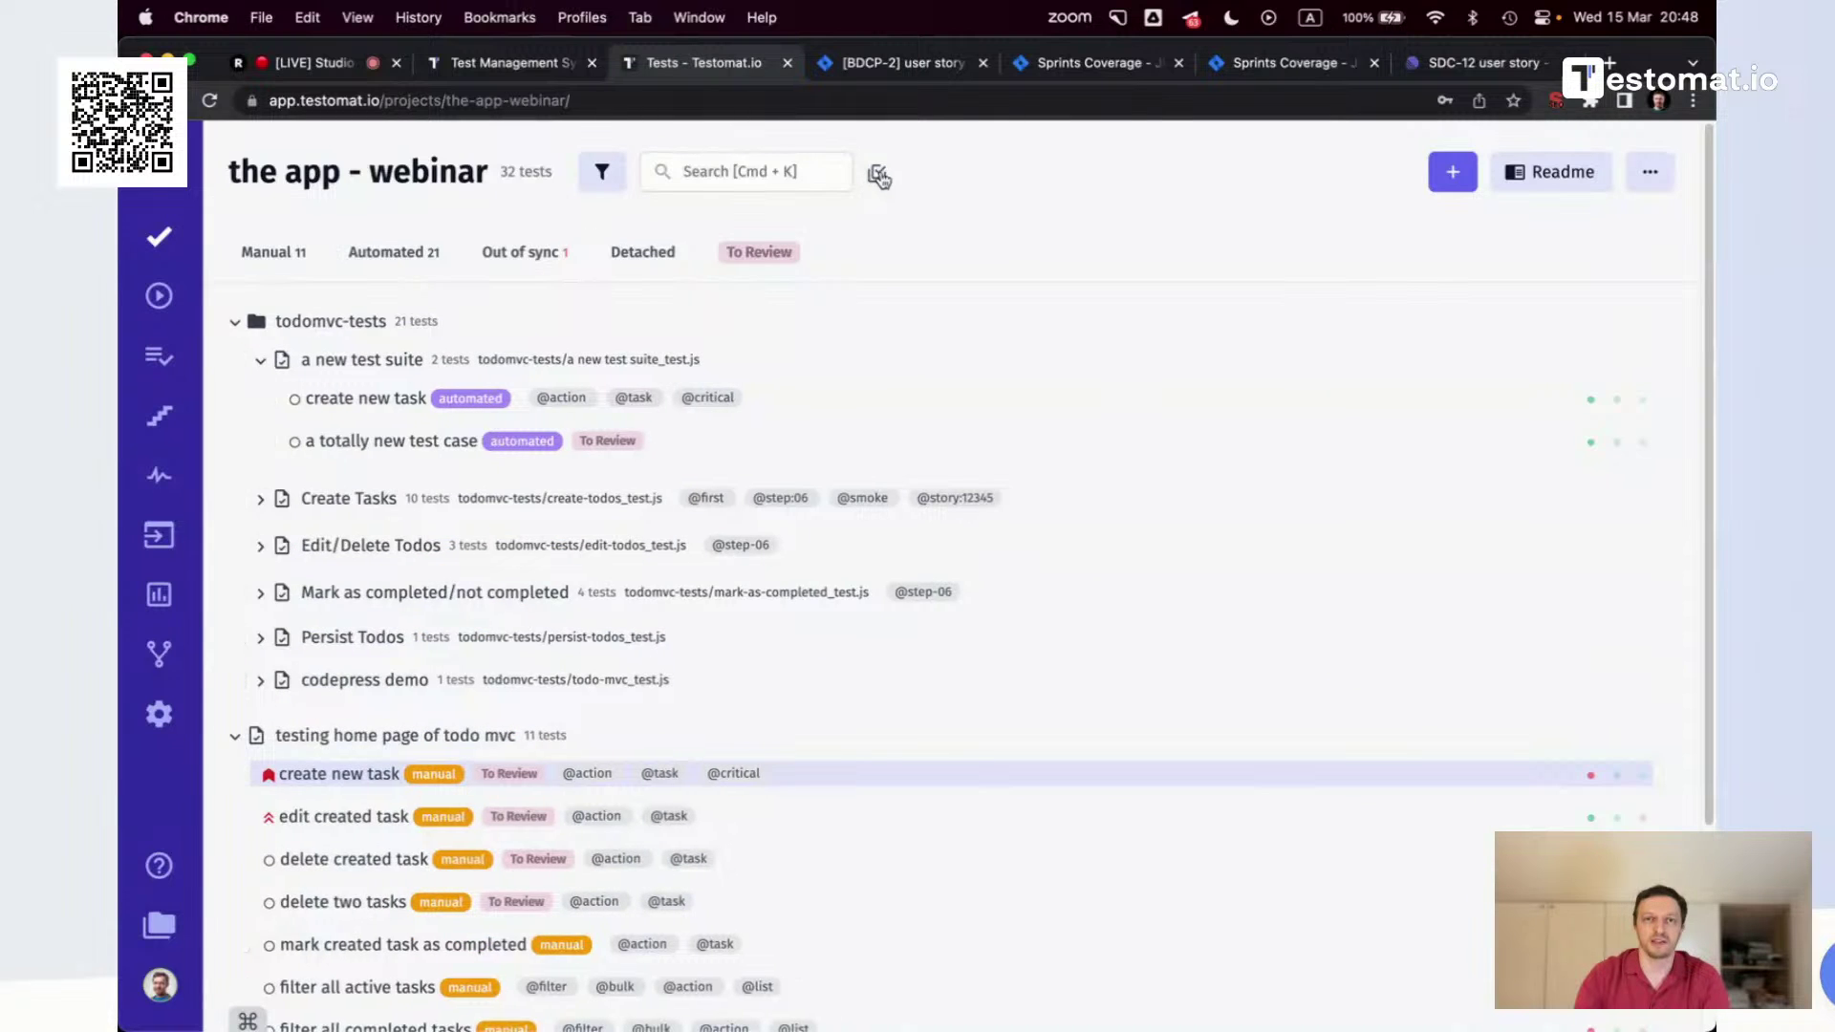
Review the details of the manual "create new task" test and the automated test of the same name
scroll(871, 639, down, 3)
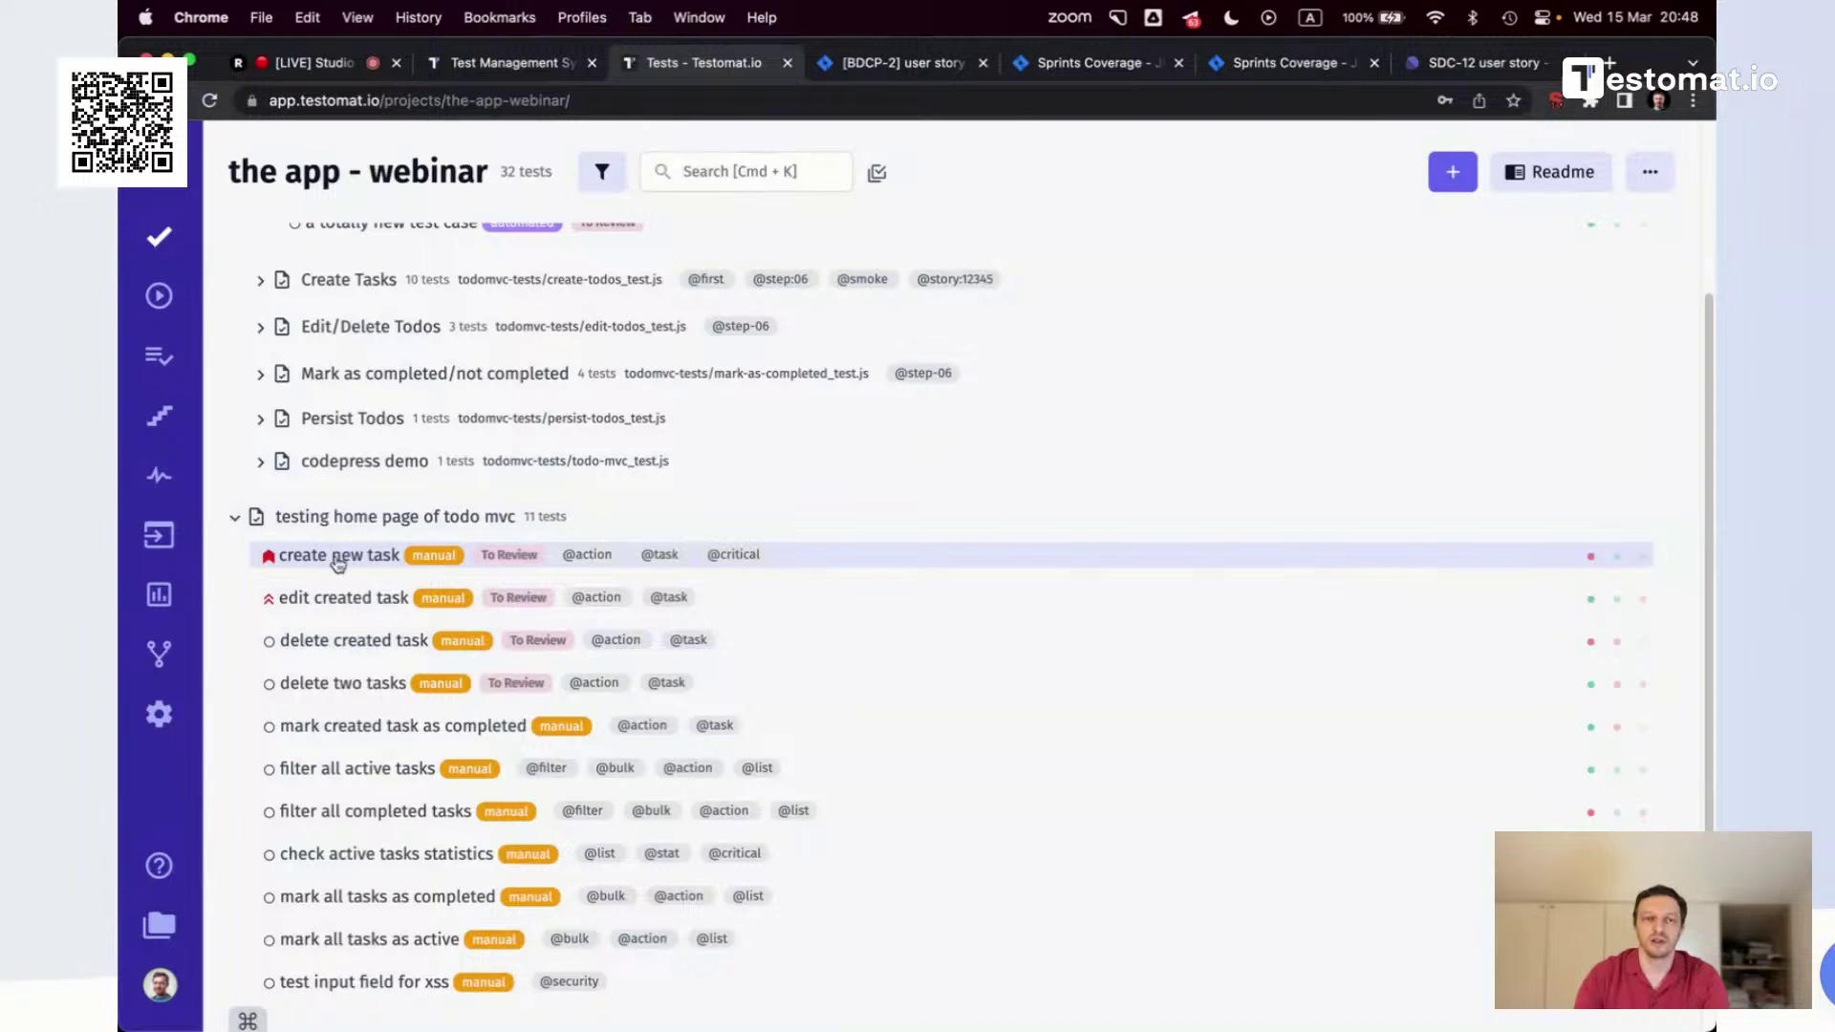
scroll(628, 592, up, 1)
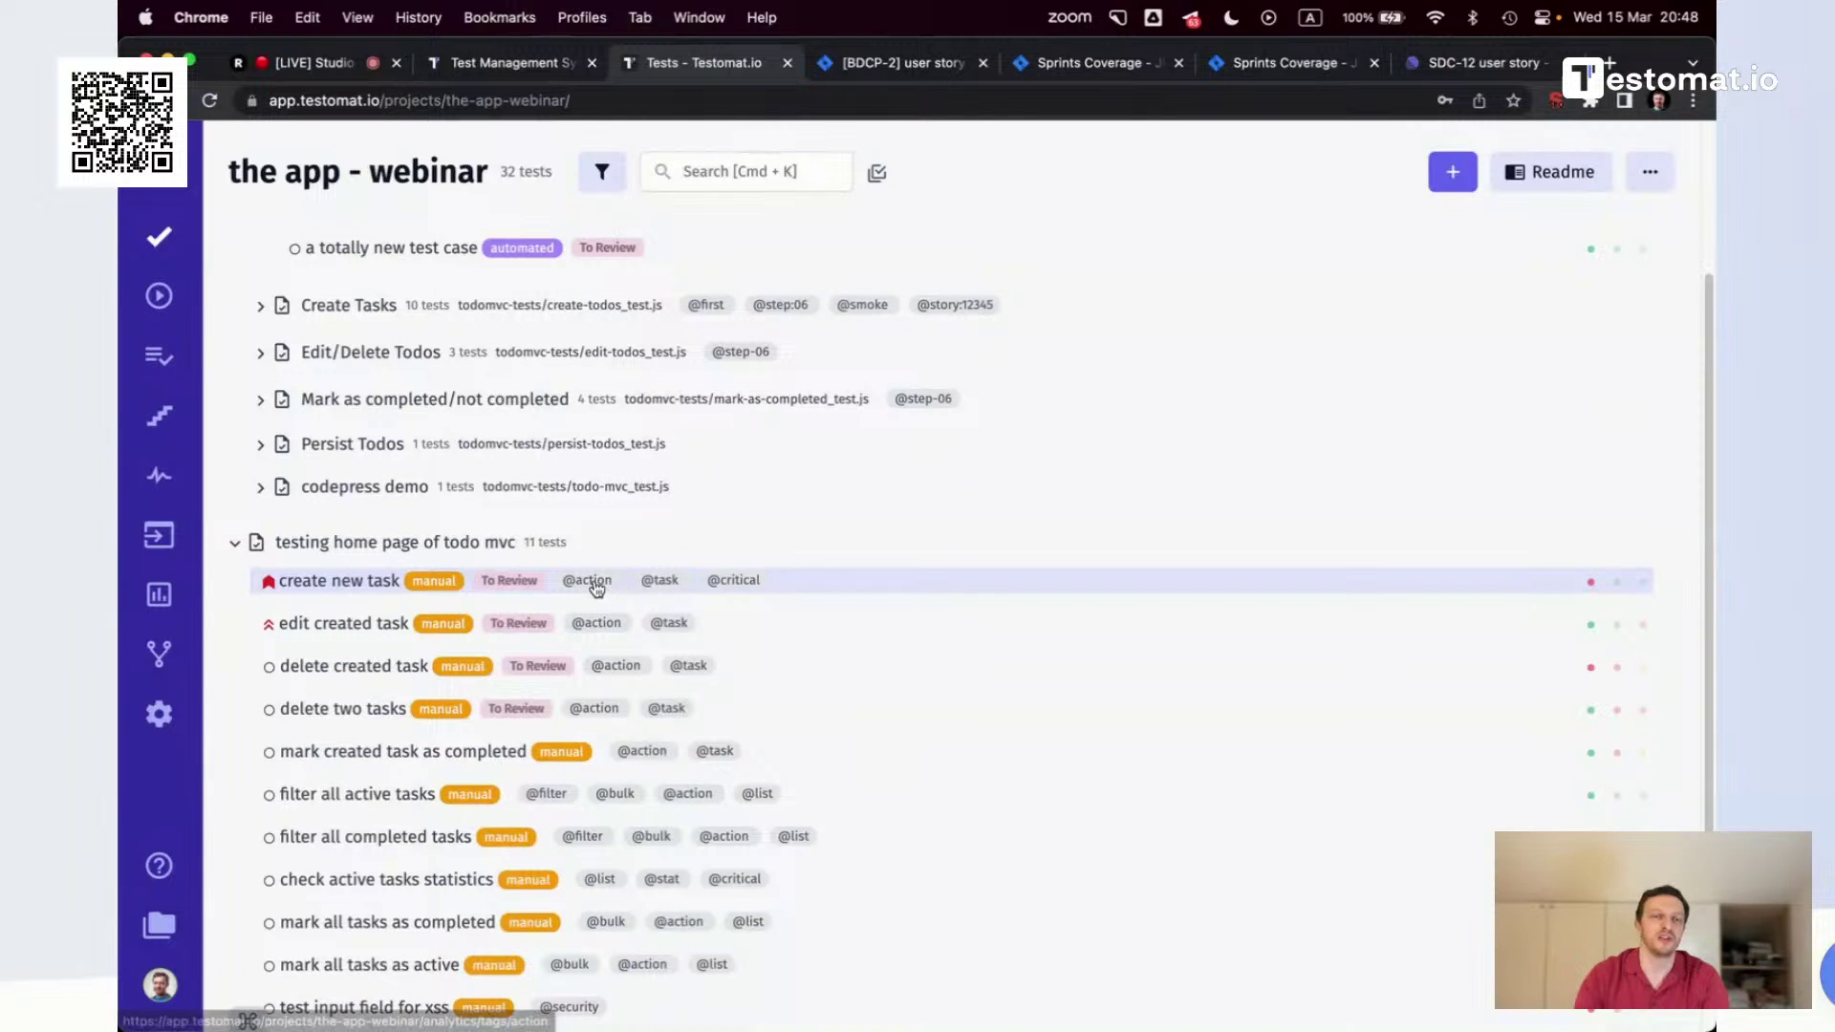
click(315, 583)
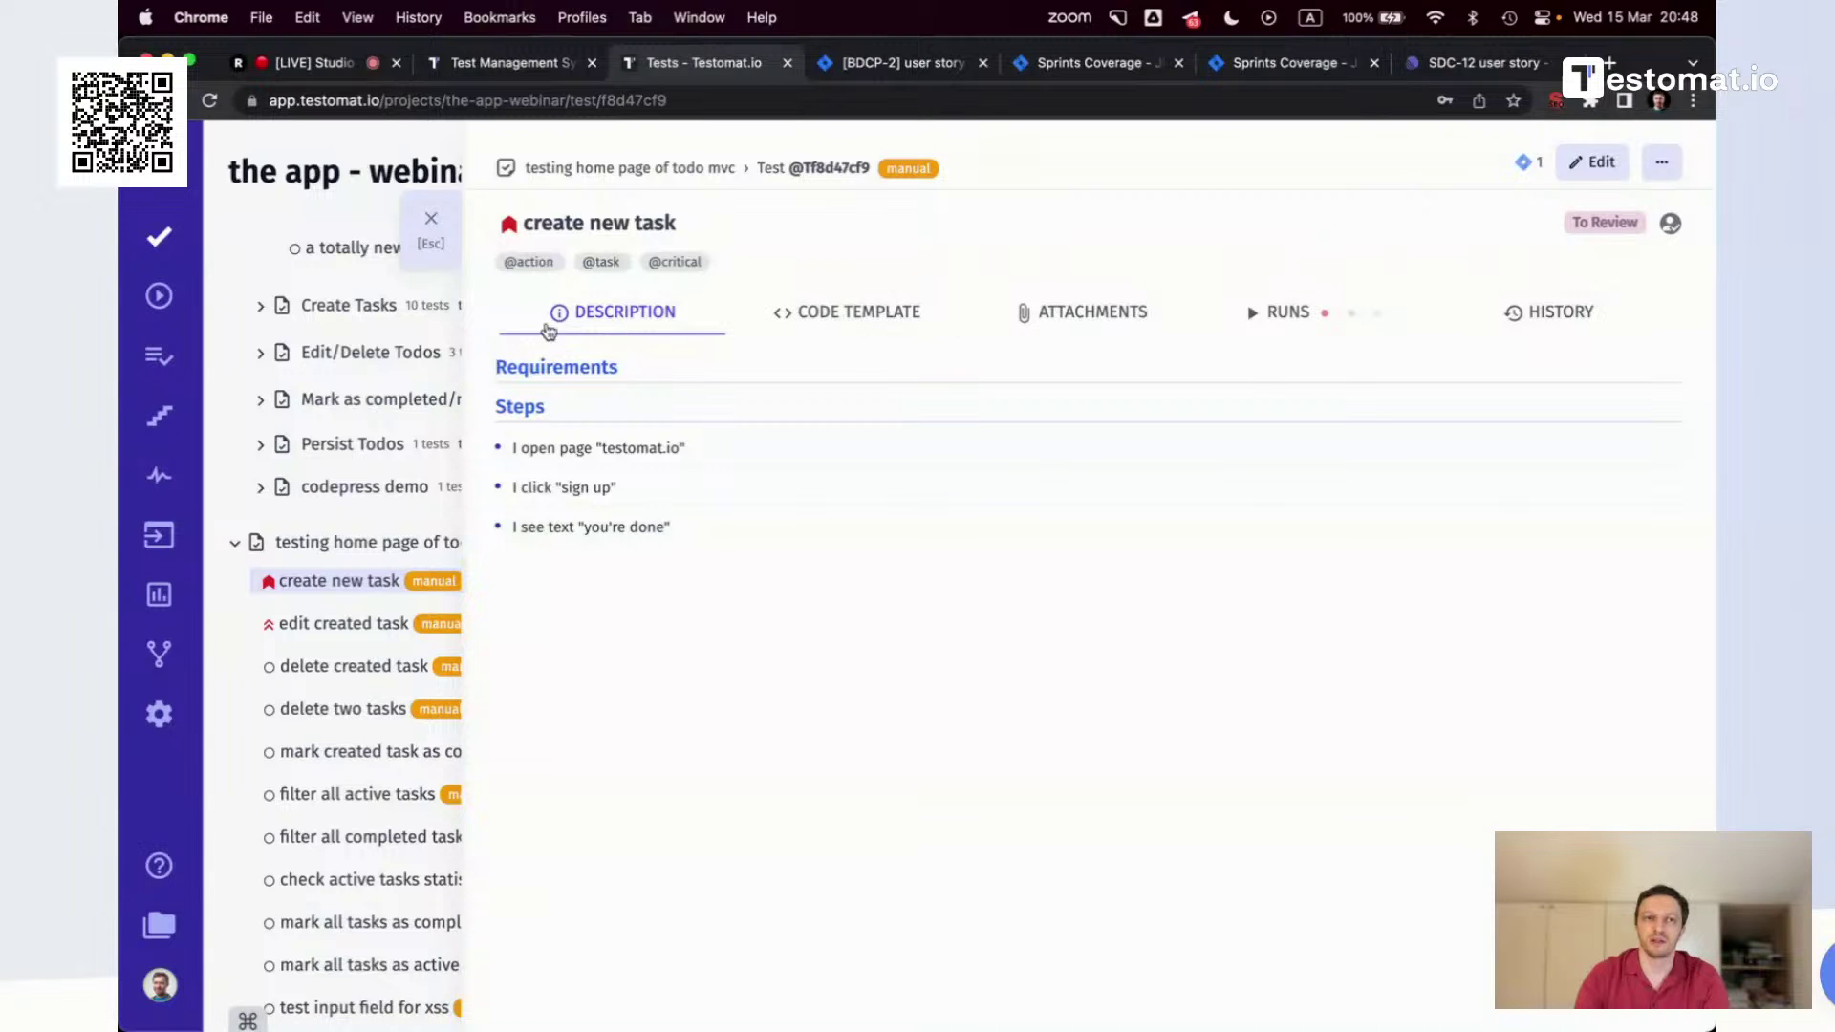
click(426, 227)
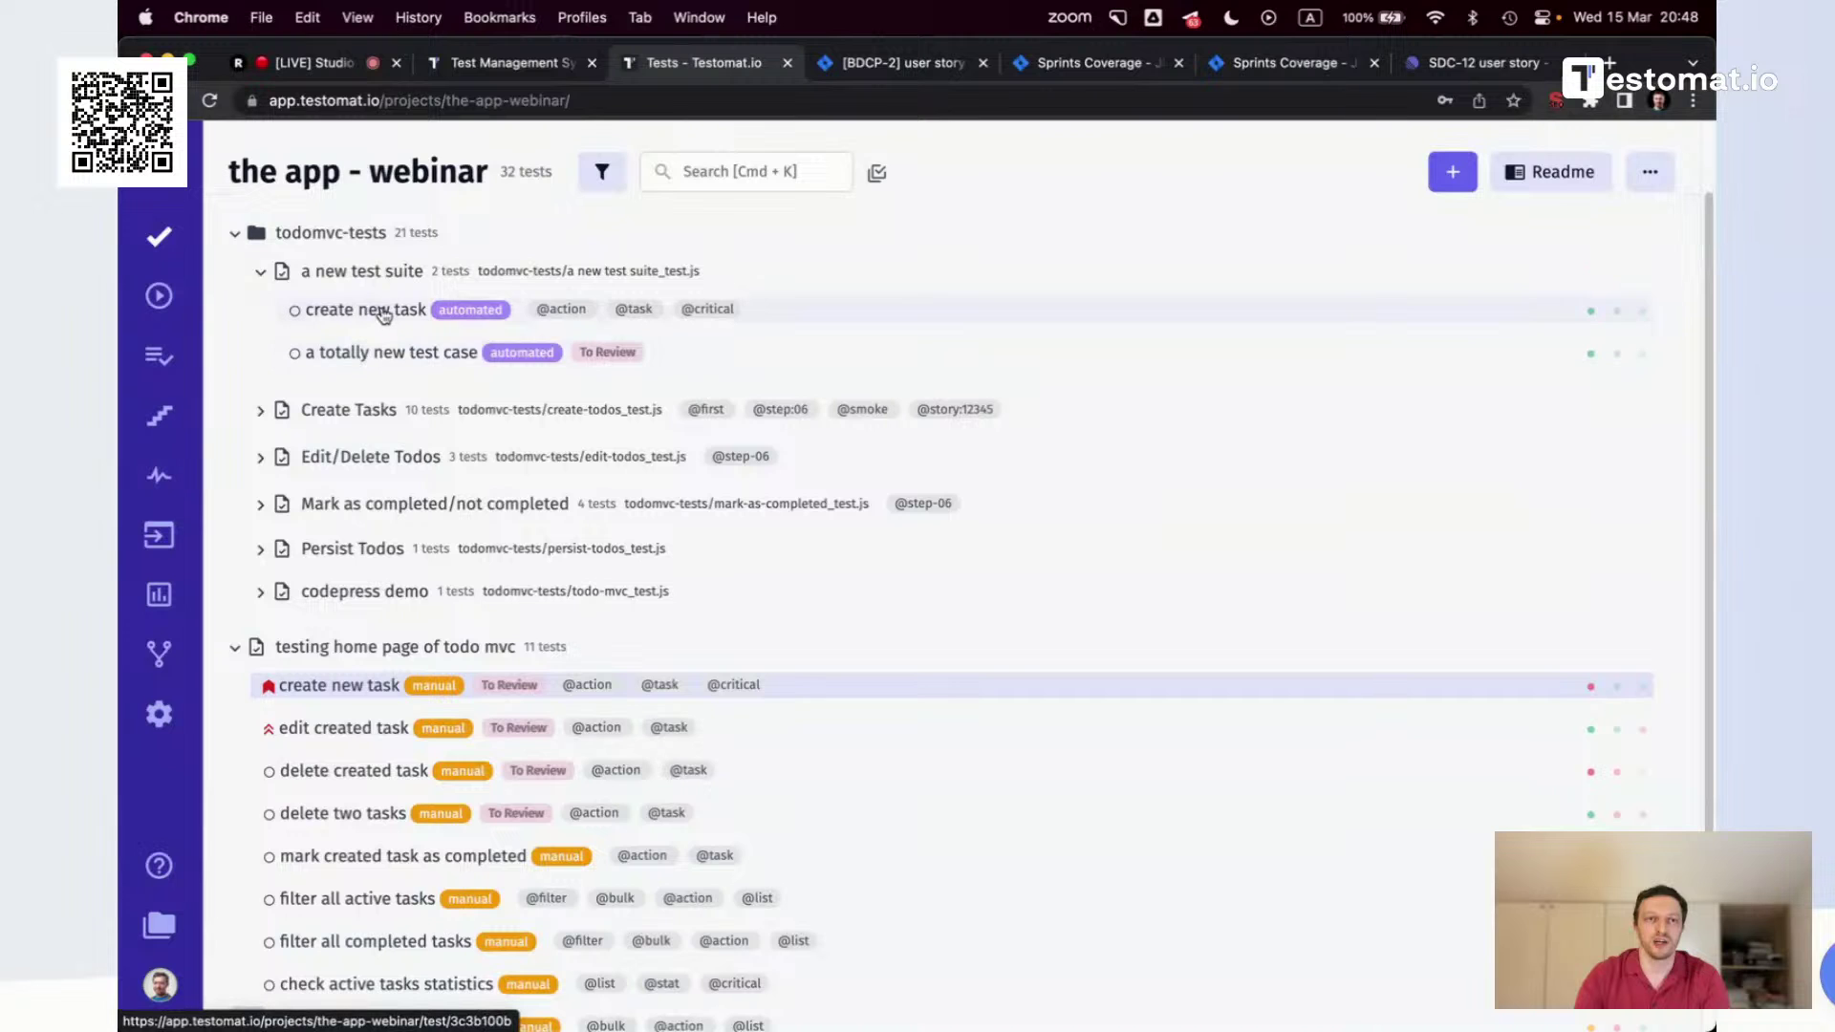
click(382, 310)
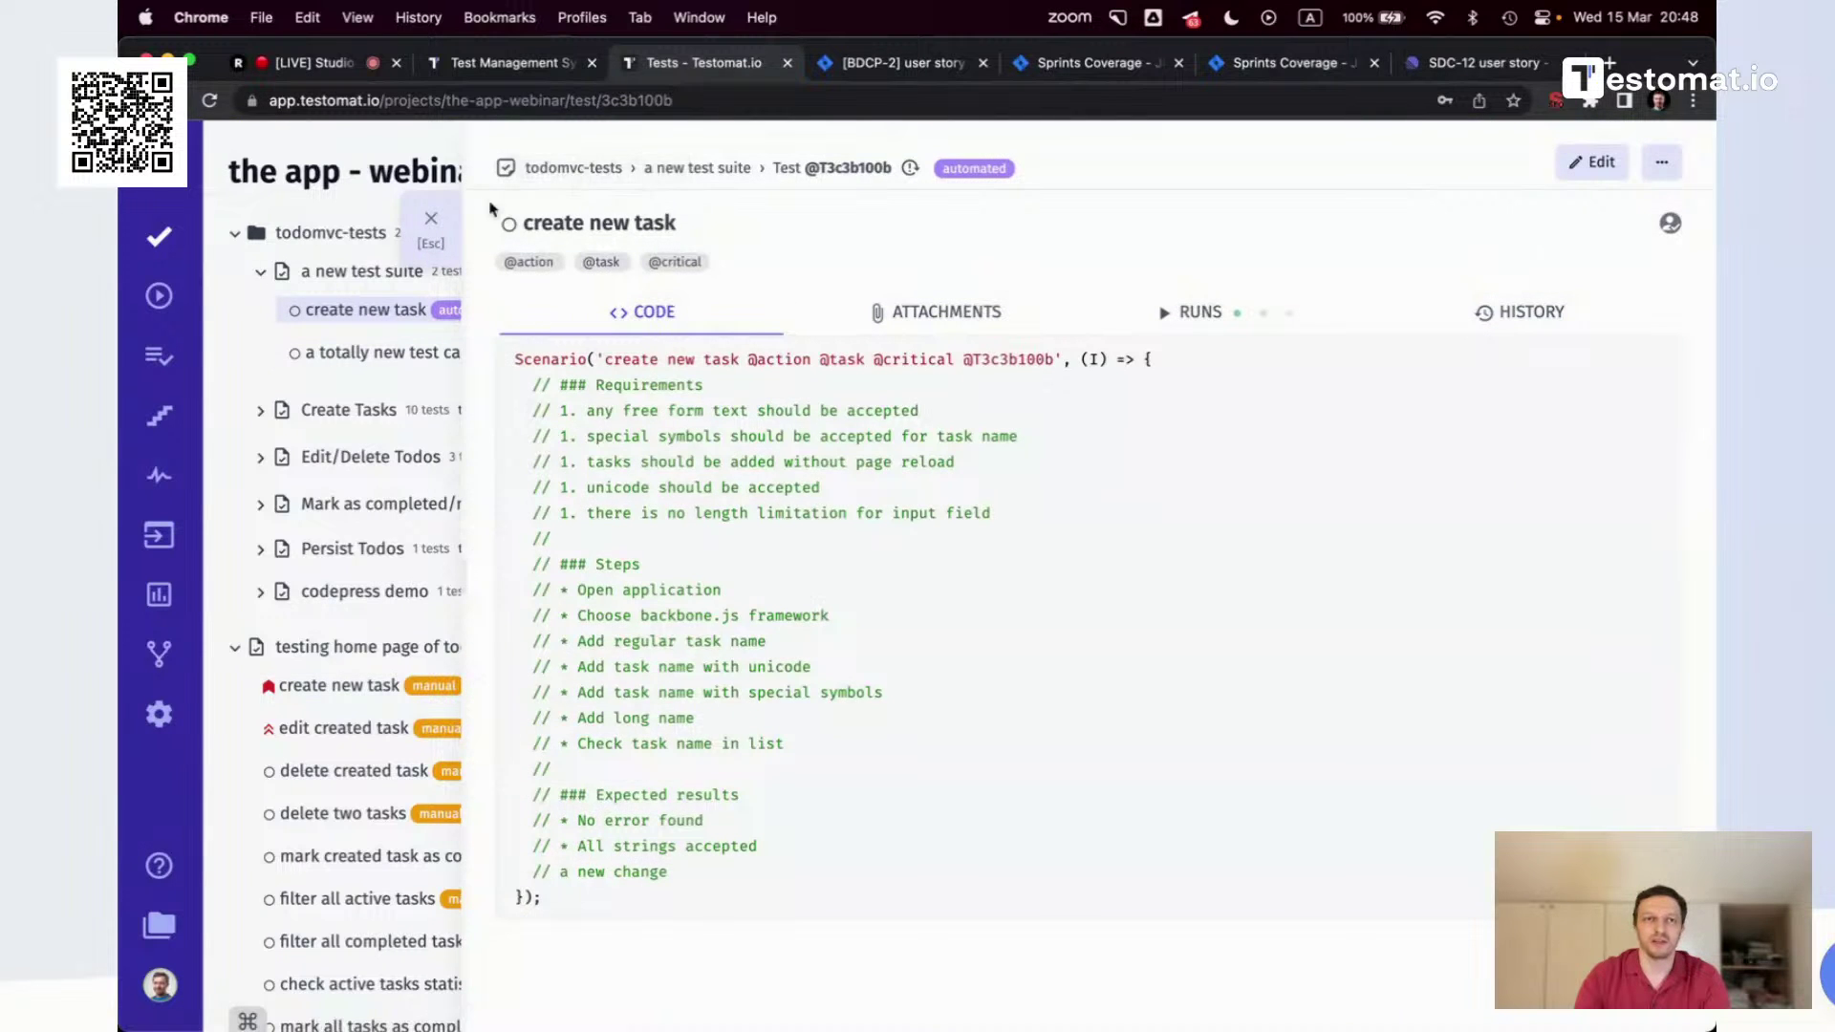
click(378, 346)
Compare the description versions of "Create a new todo item" in the Create Tasks suite and mark the test as synchronized
click(261, 412)
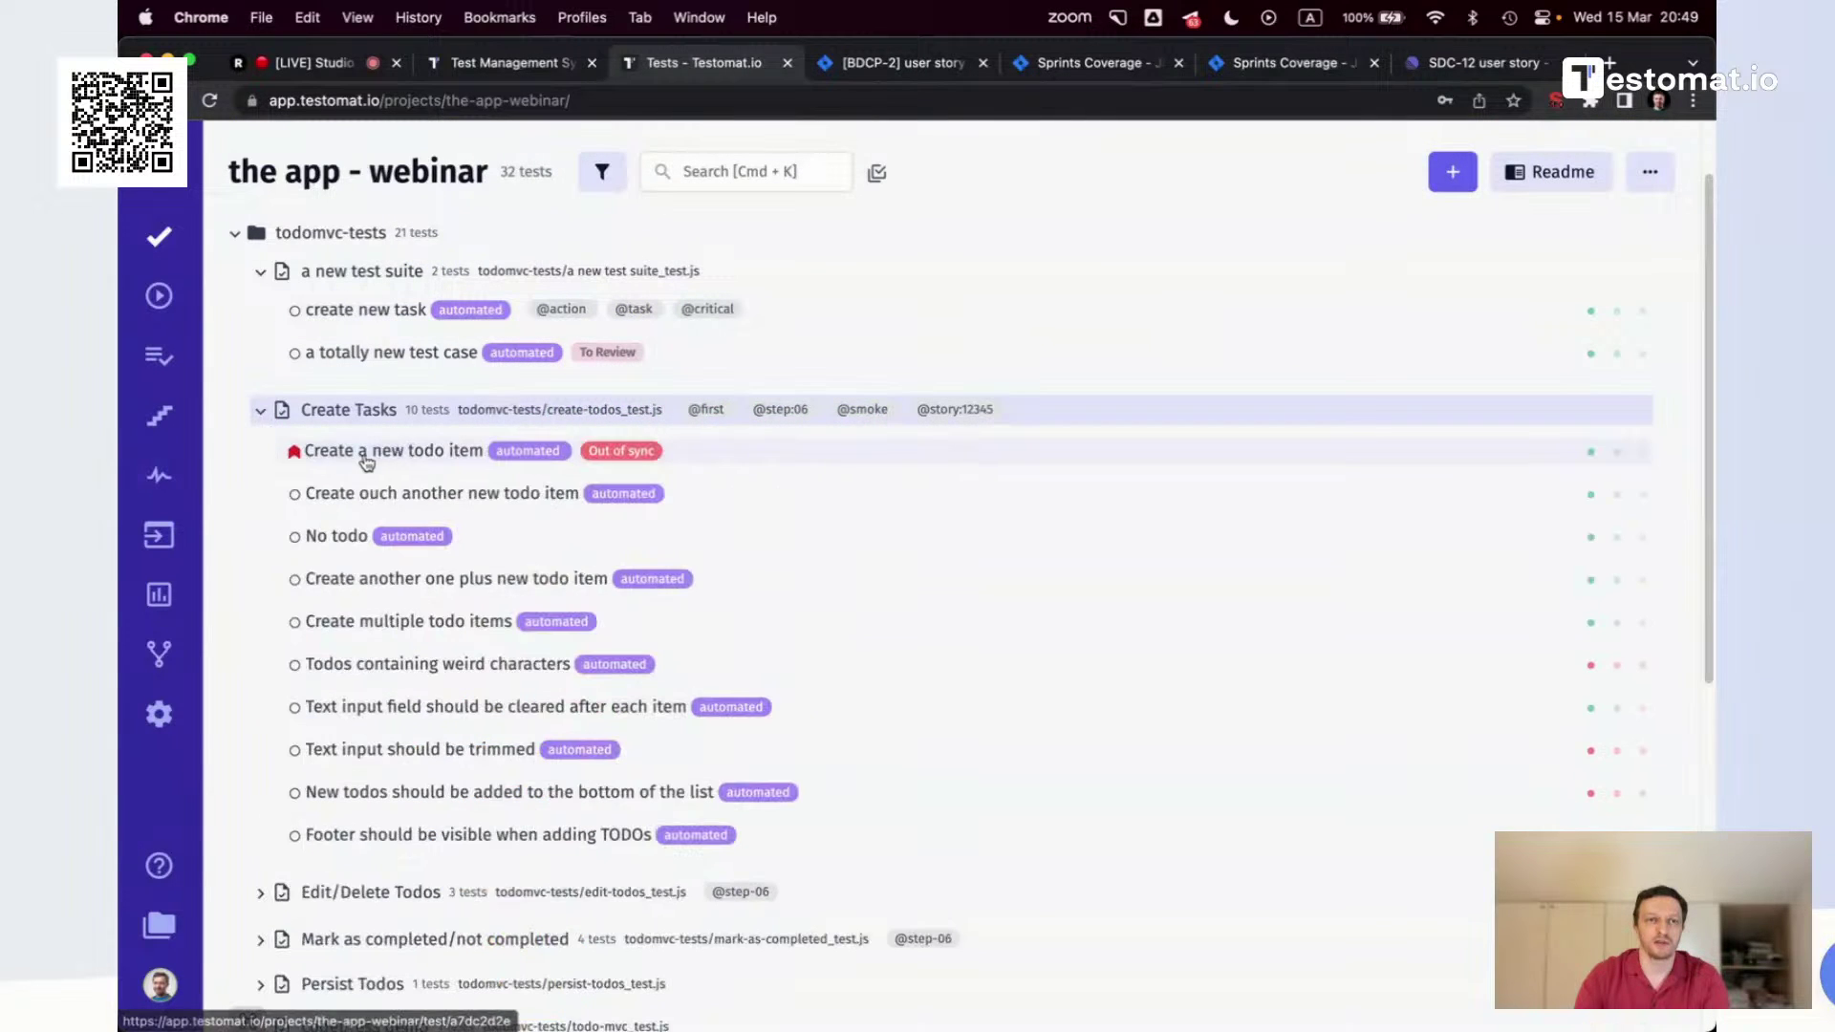
click(370, 457)
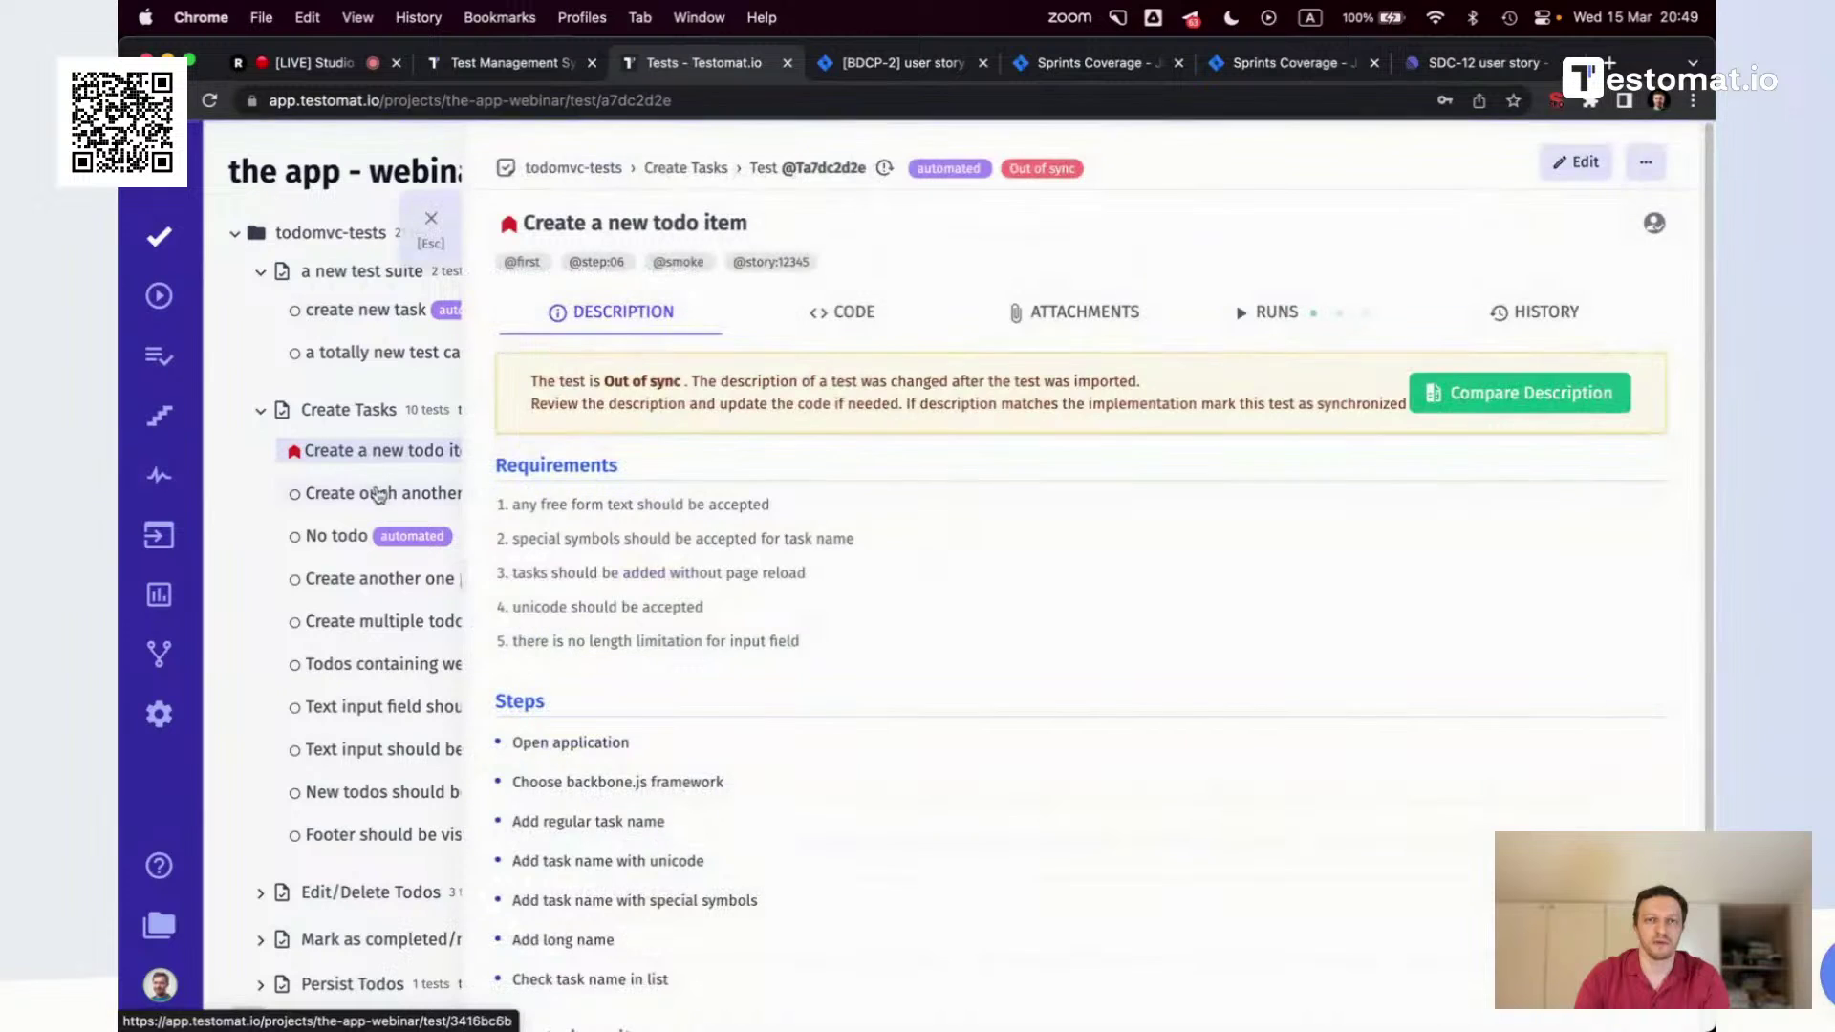
click(1510, 393)
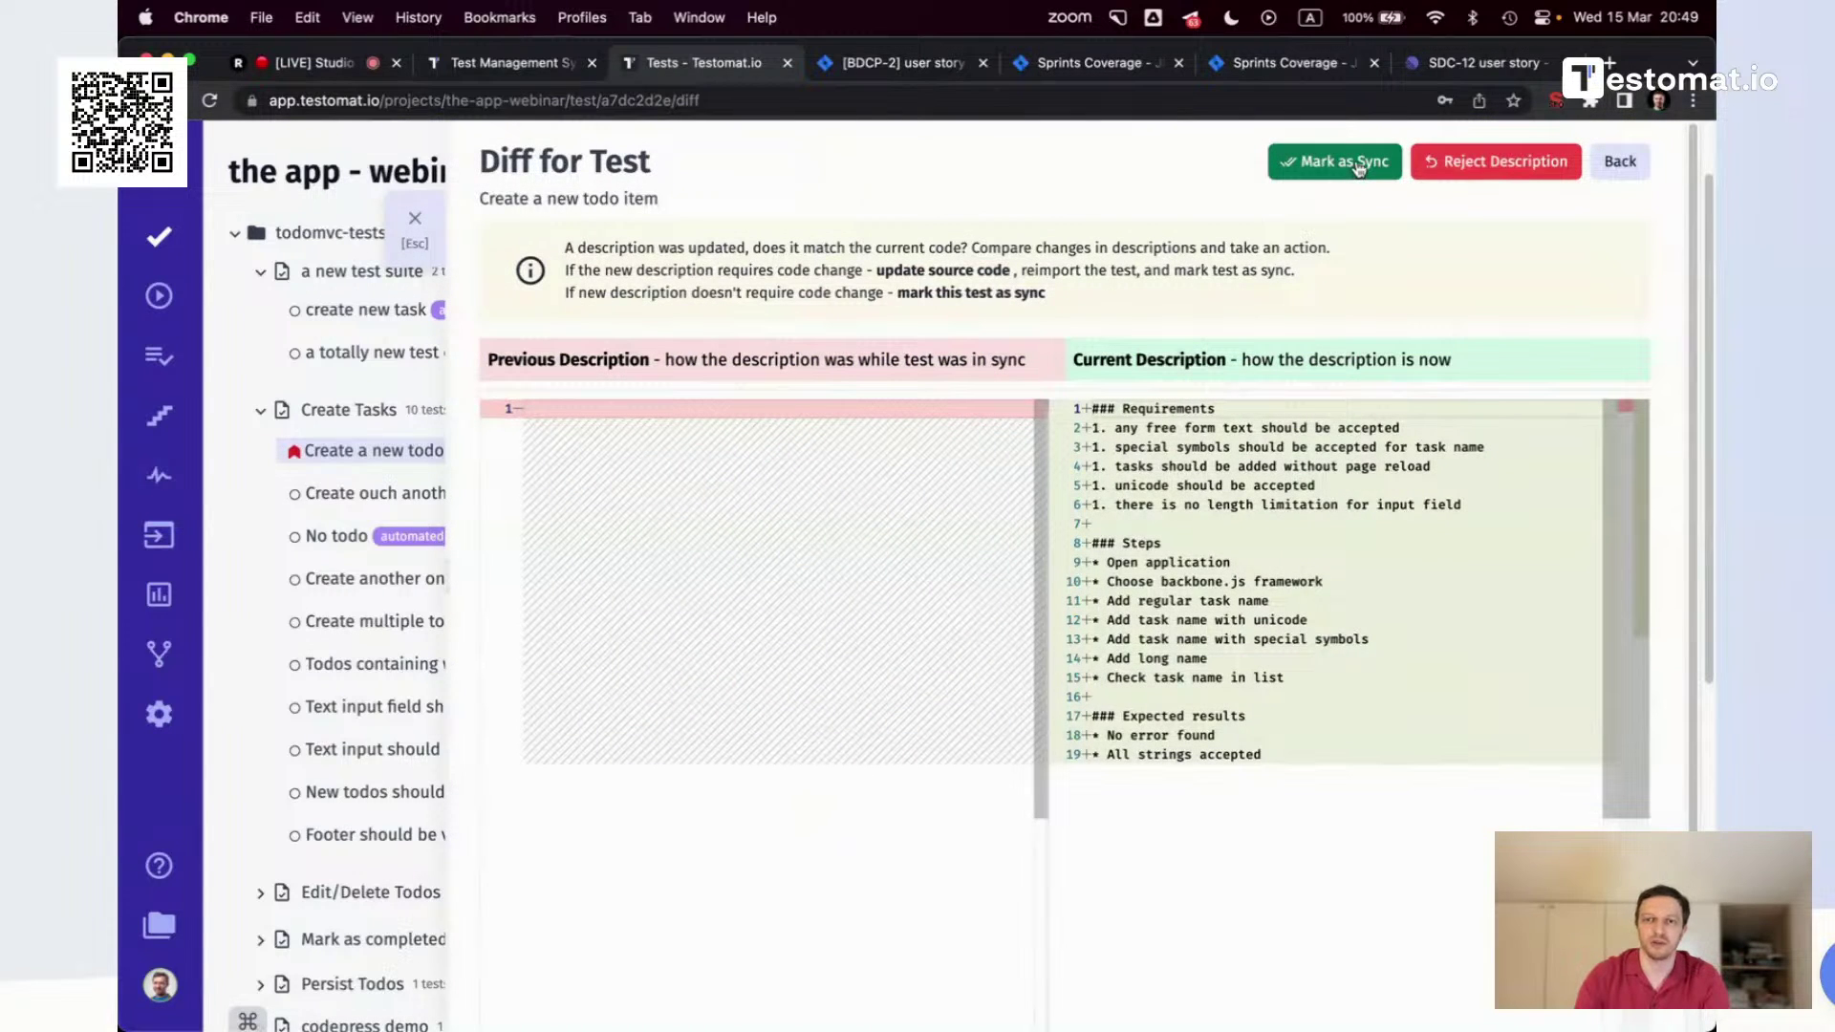
click(1357, 165)
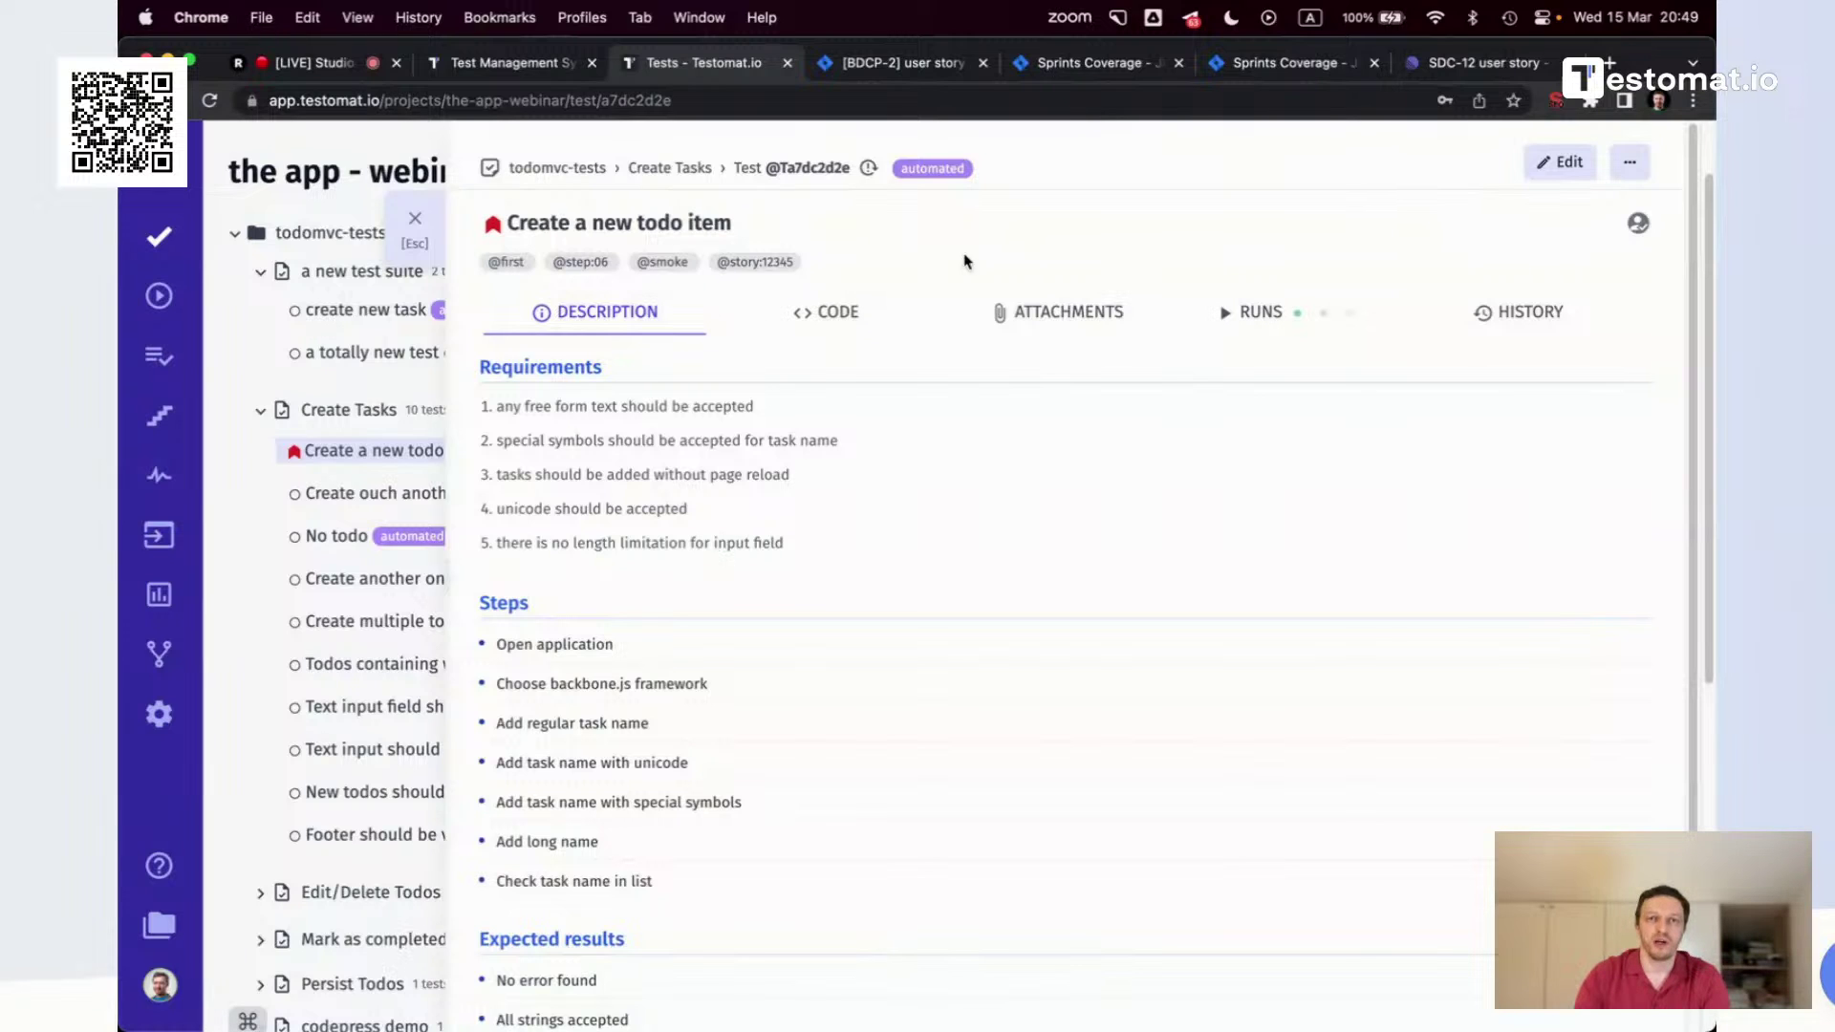
Delete the "Choose backbone.js framework" step from the description of "Create a new todo item", save it and close the editor
click(1558, 162)
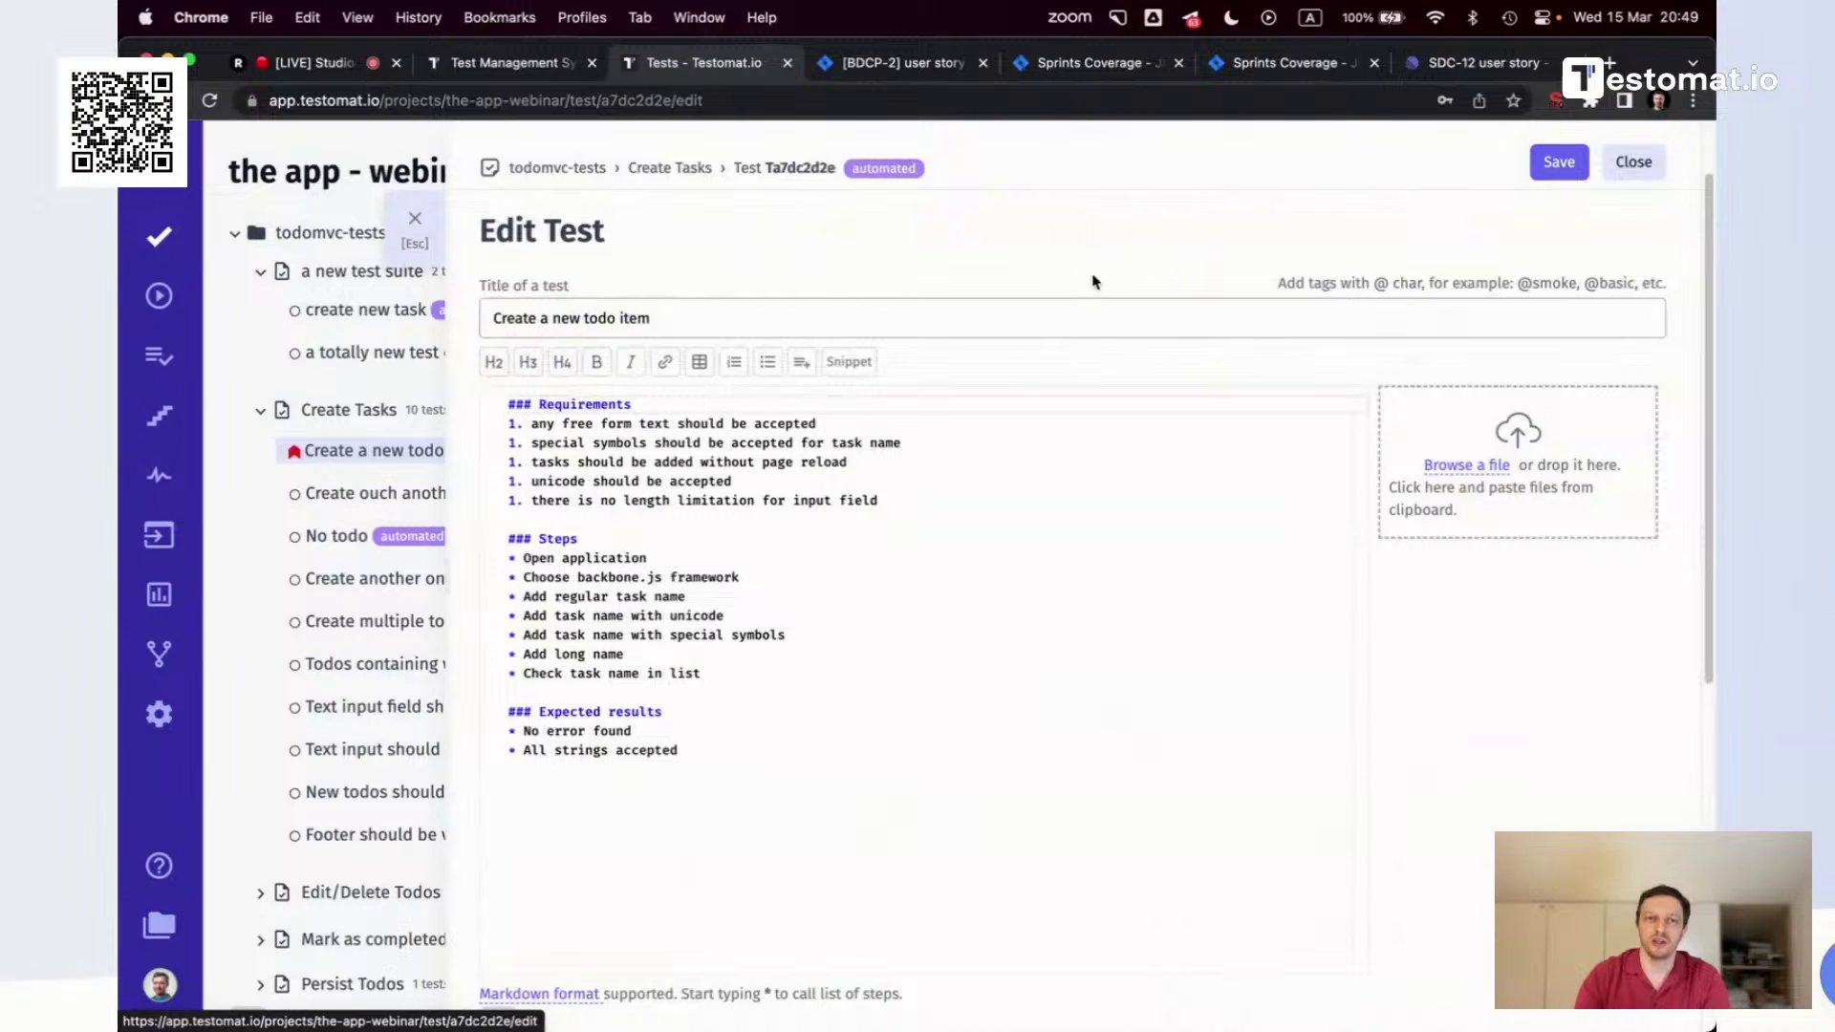
click(662, 521)
click(689, 577)
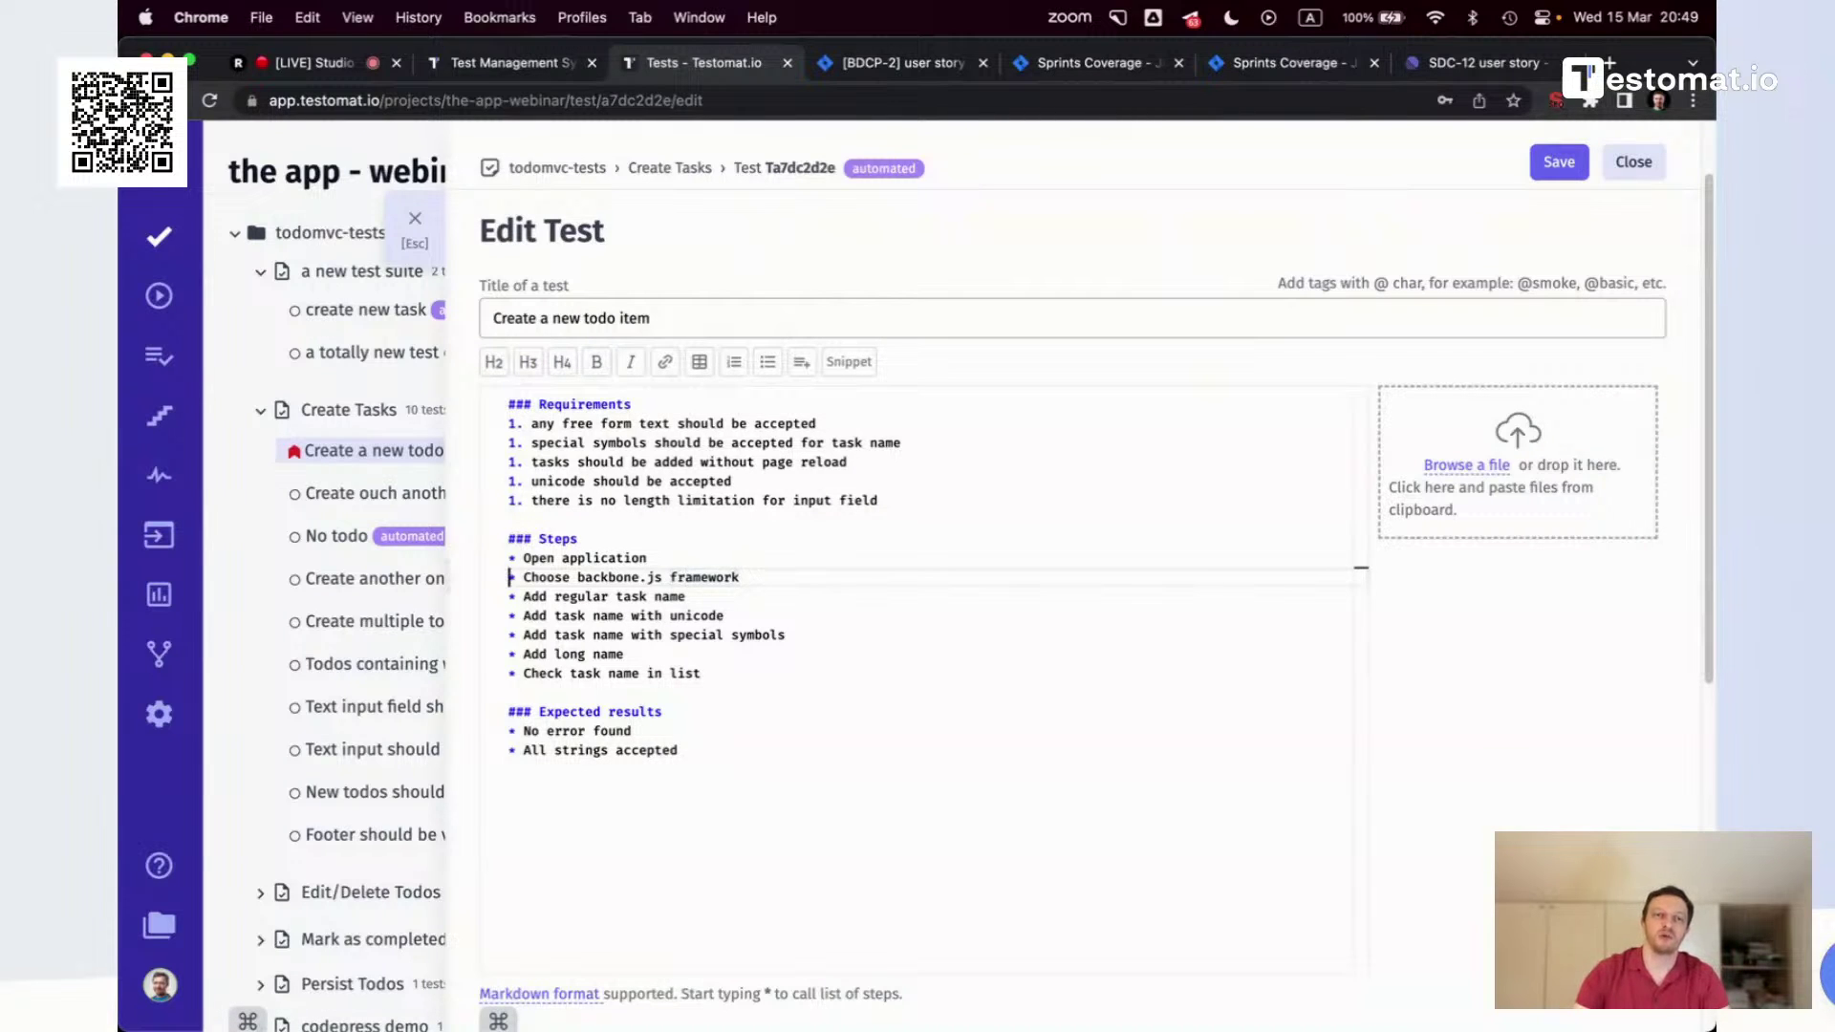
key(super+Left)
key(shift+super+Right)
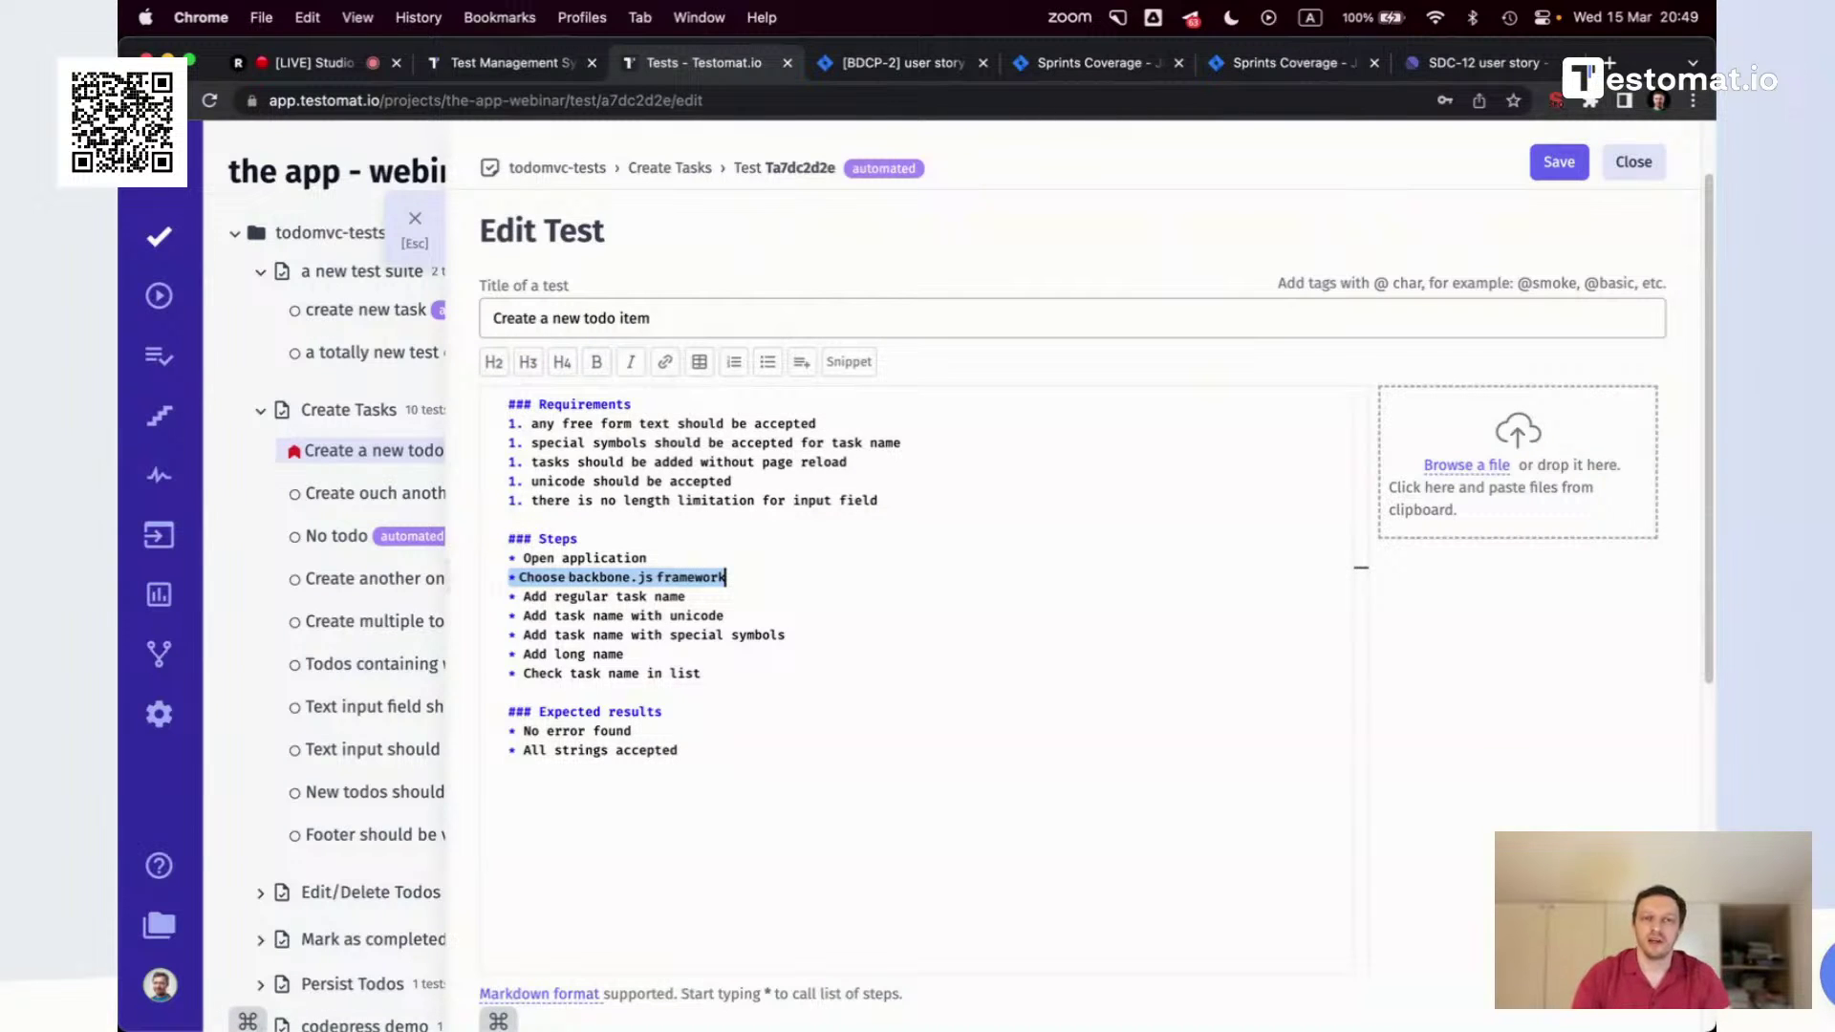
key(BackSpace)
key(BackSpace)
click(1559, 162)
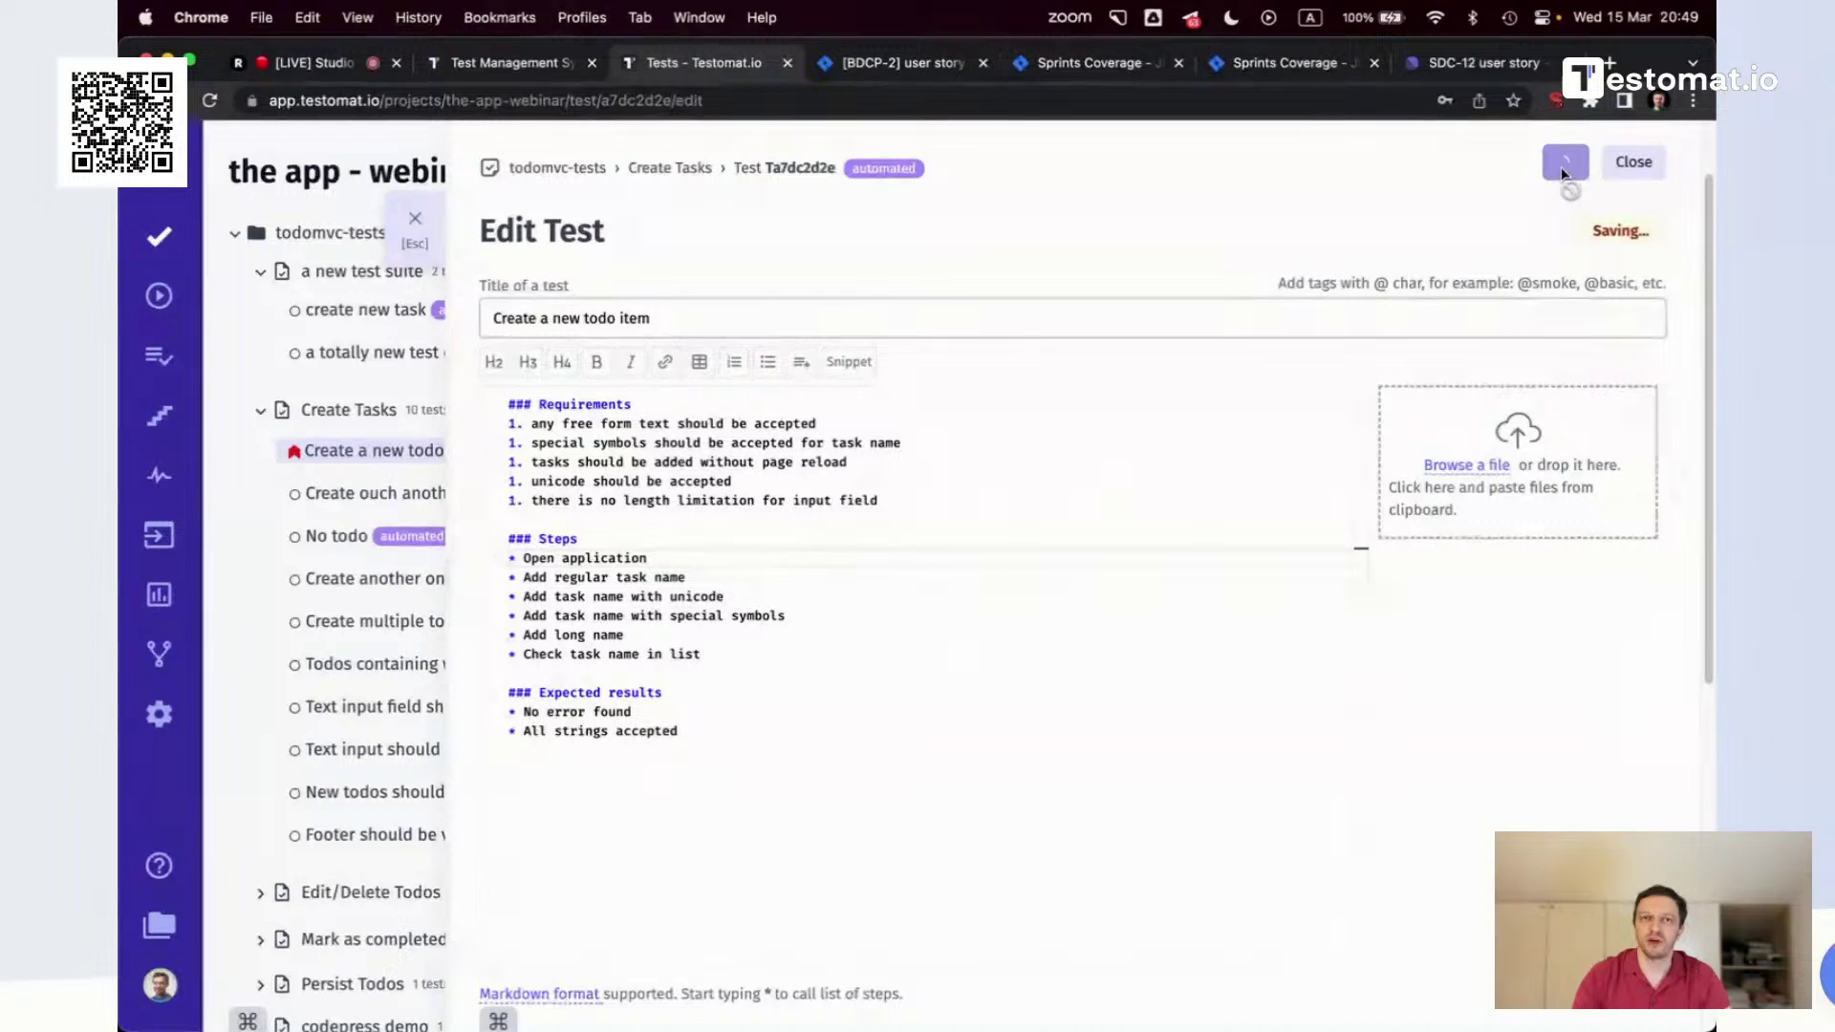
click(1631, 162)
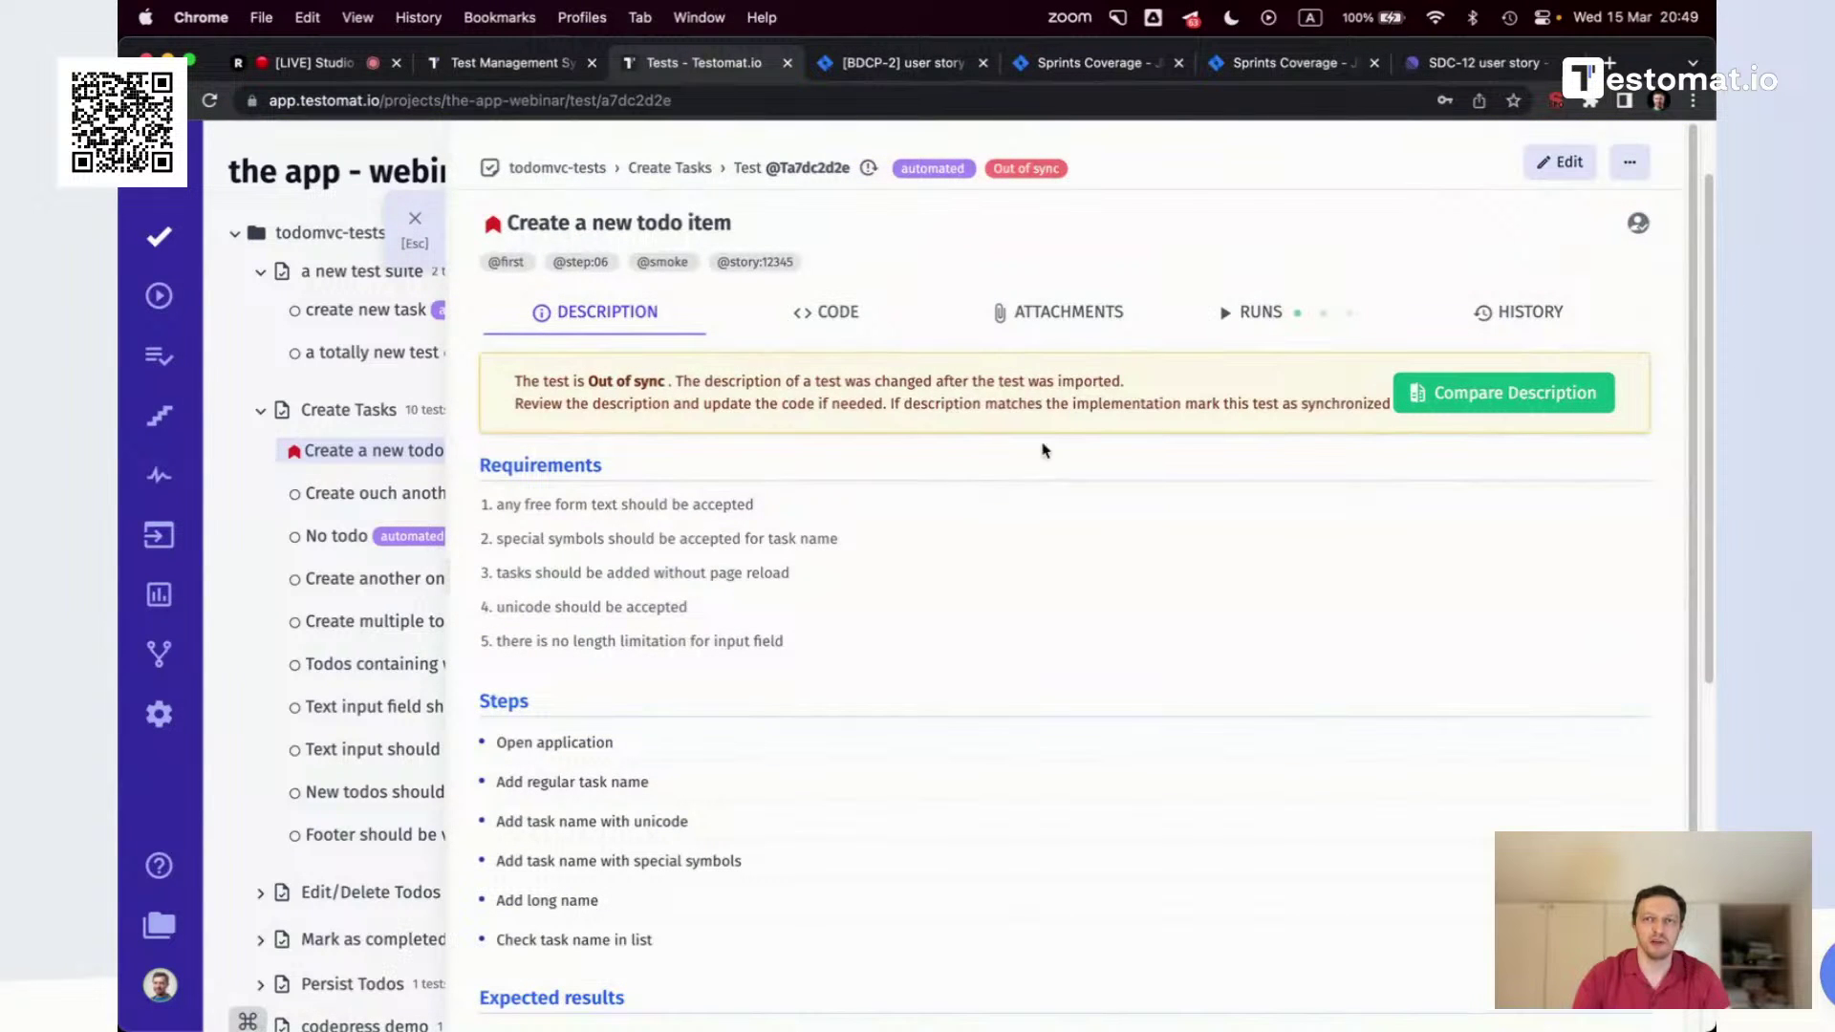
Review the latest revision in the change history of "Create a new todo item" and return to the test
mouse_move(1035, 163)
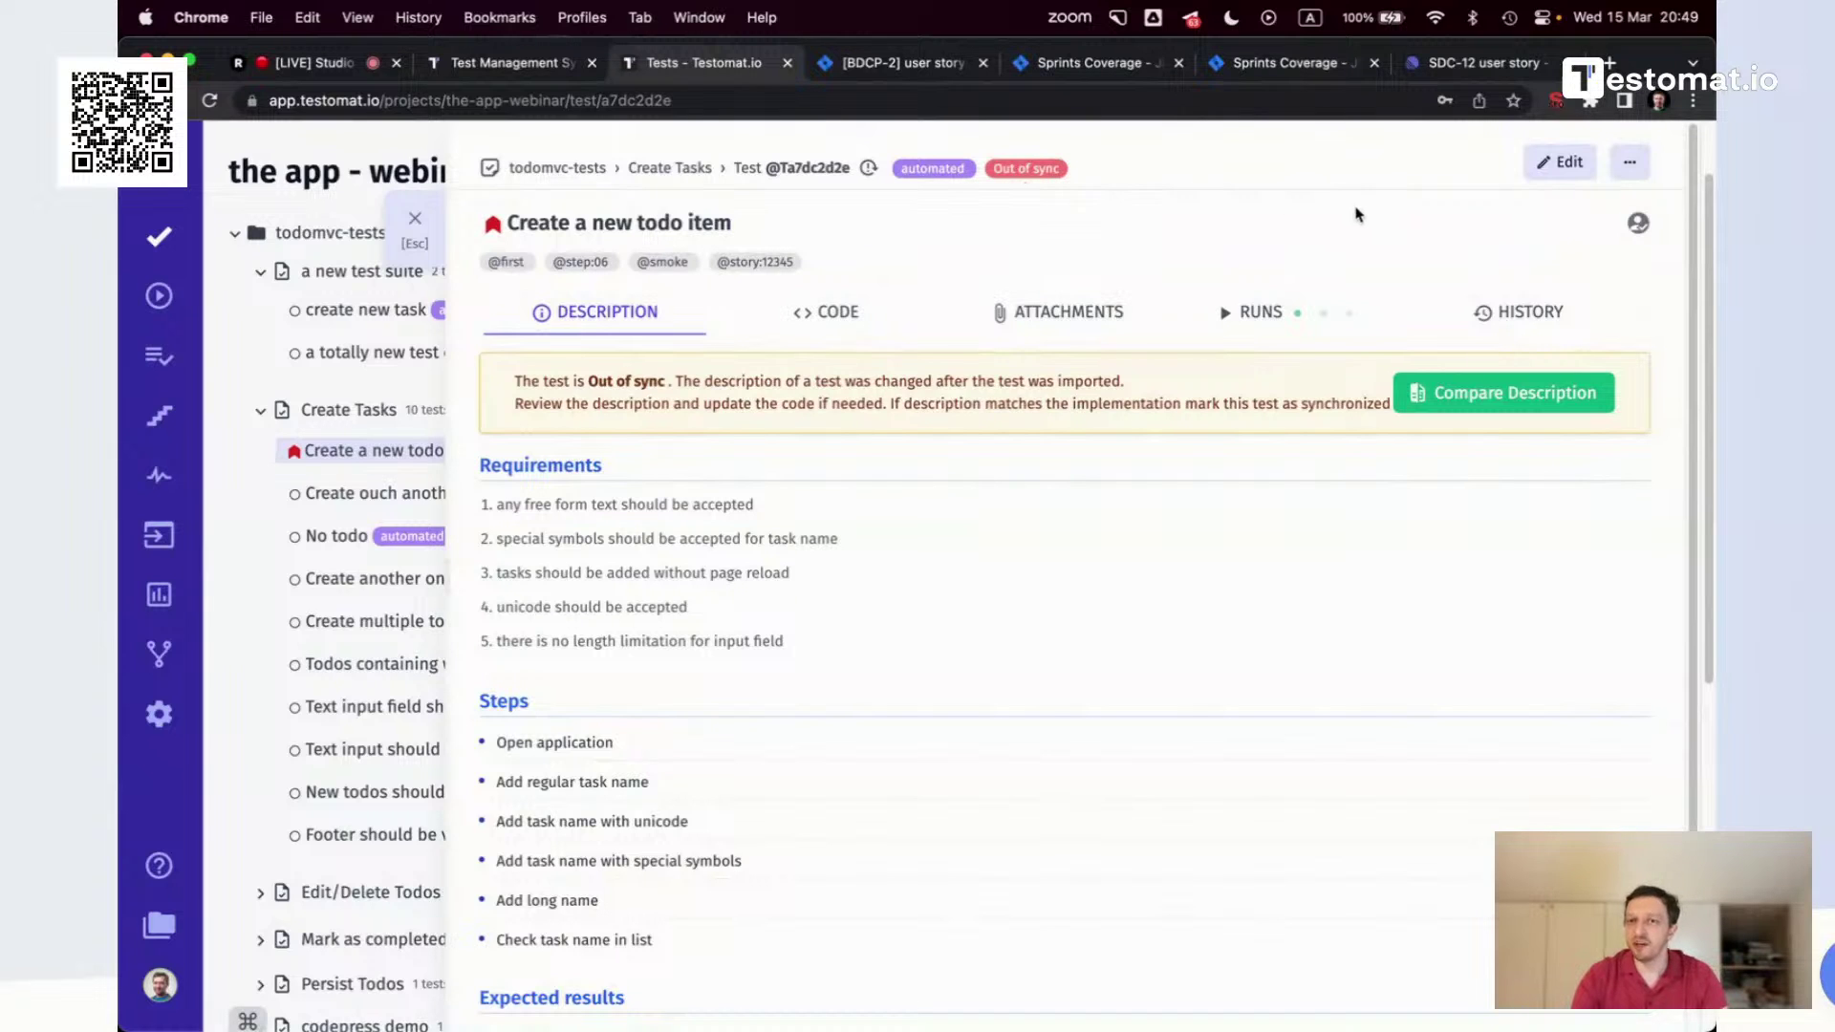
click(1539, 312)
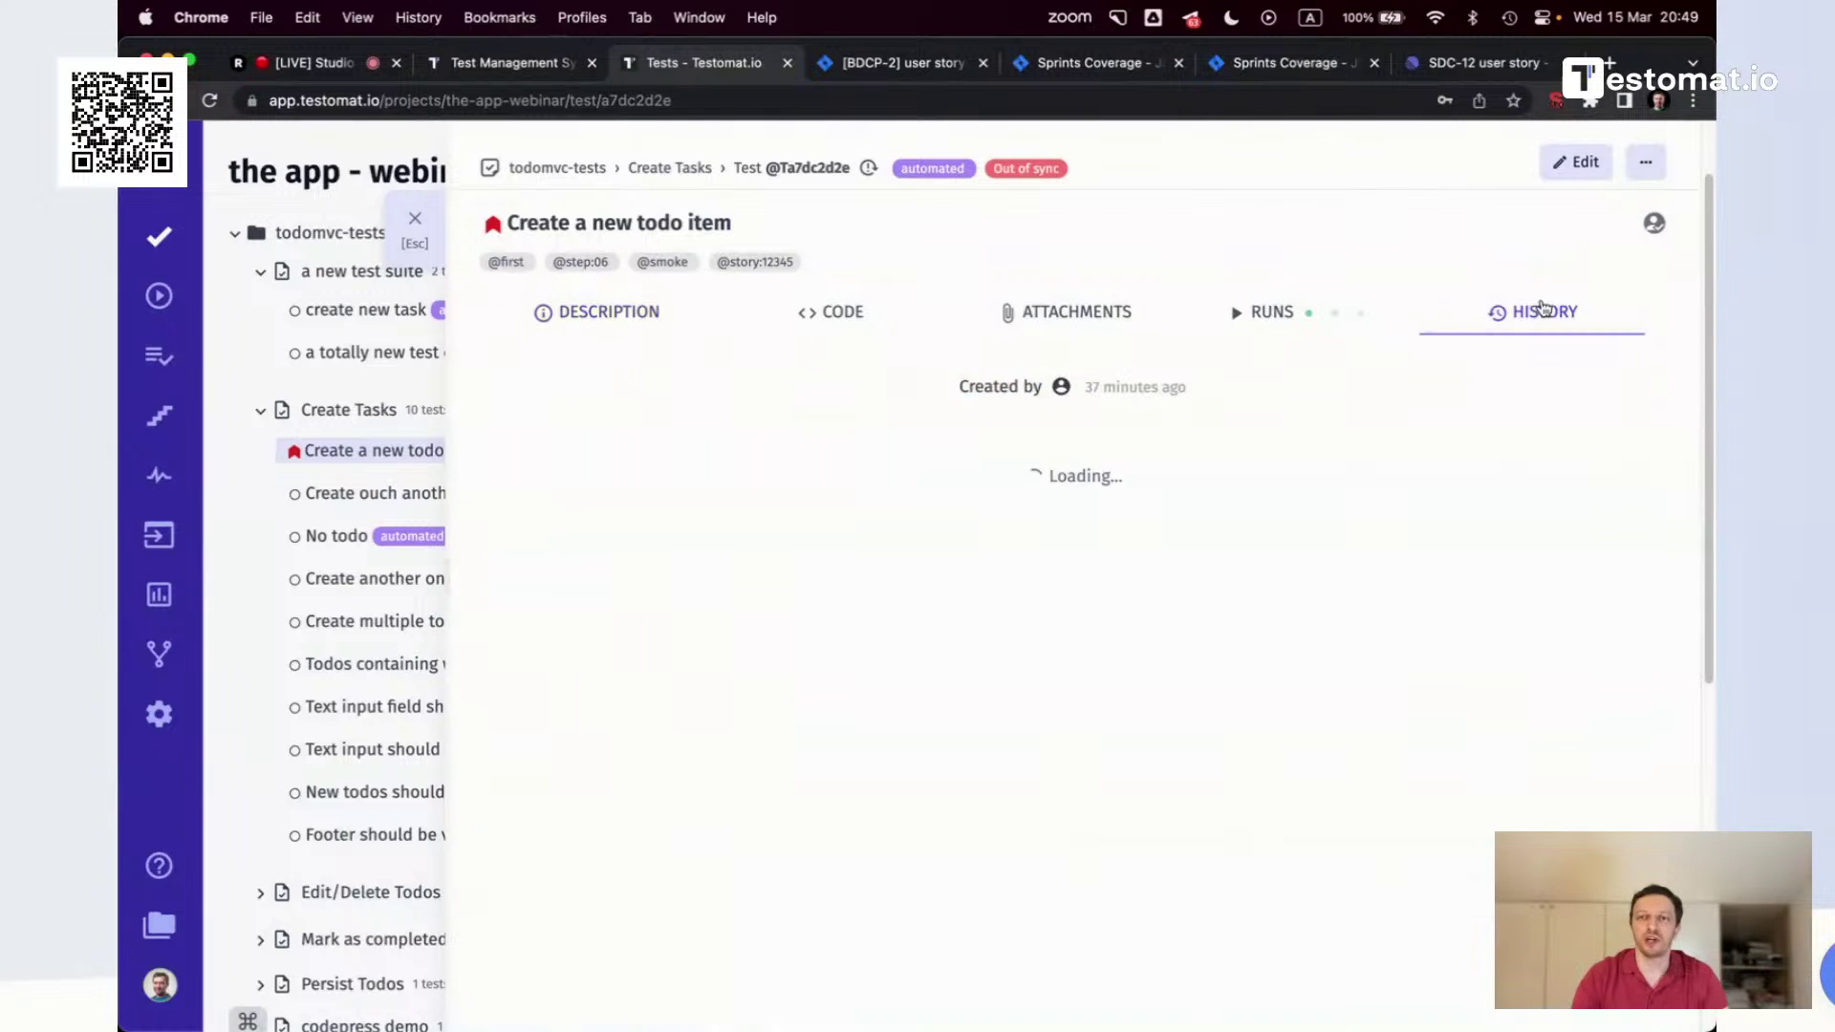
click(757, 464)
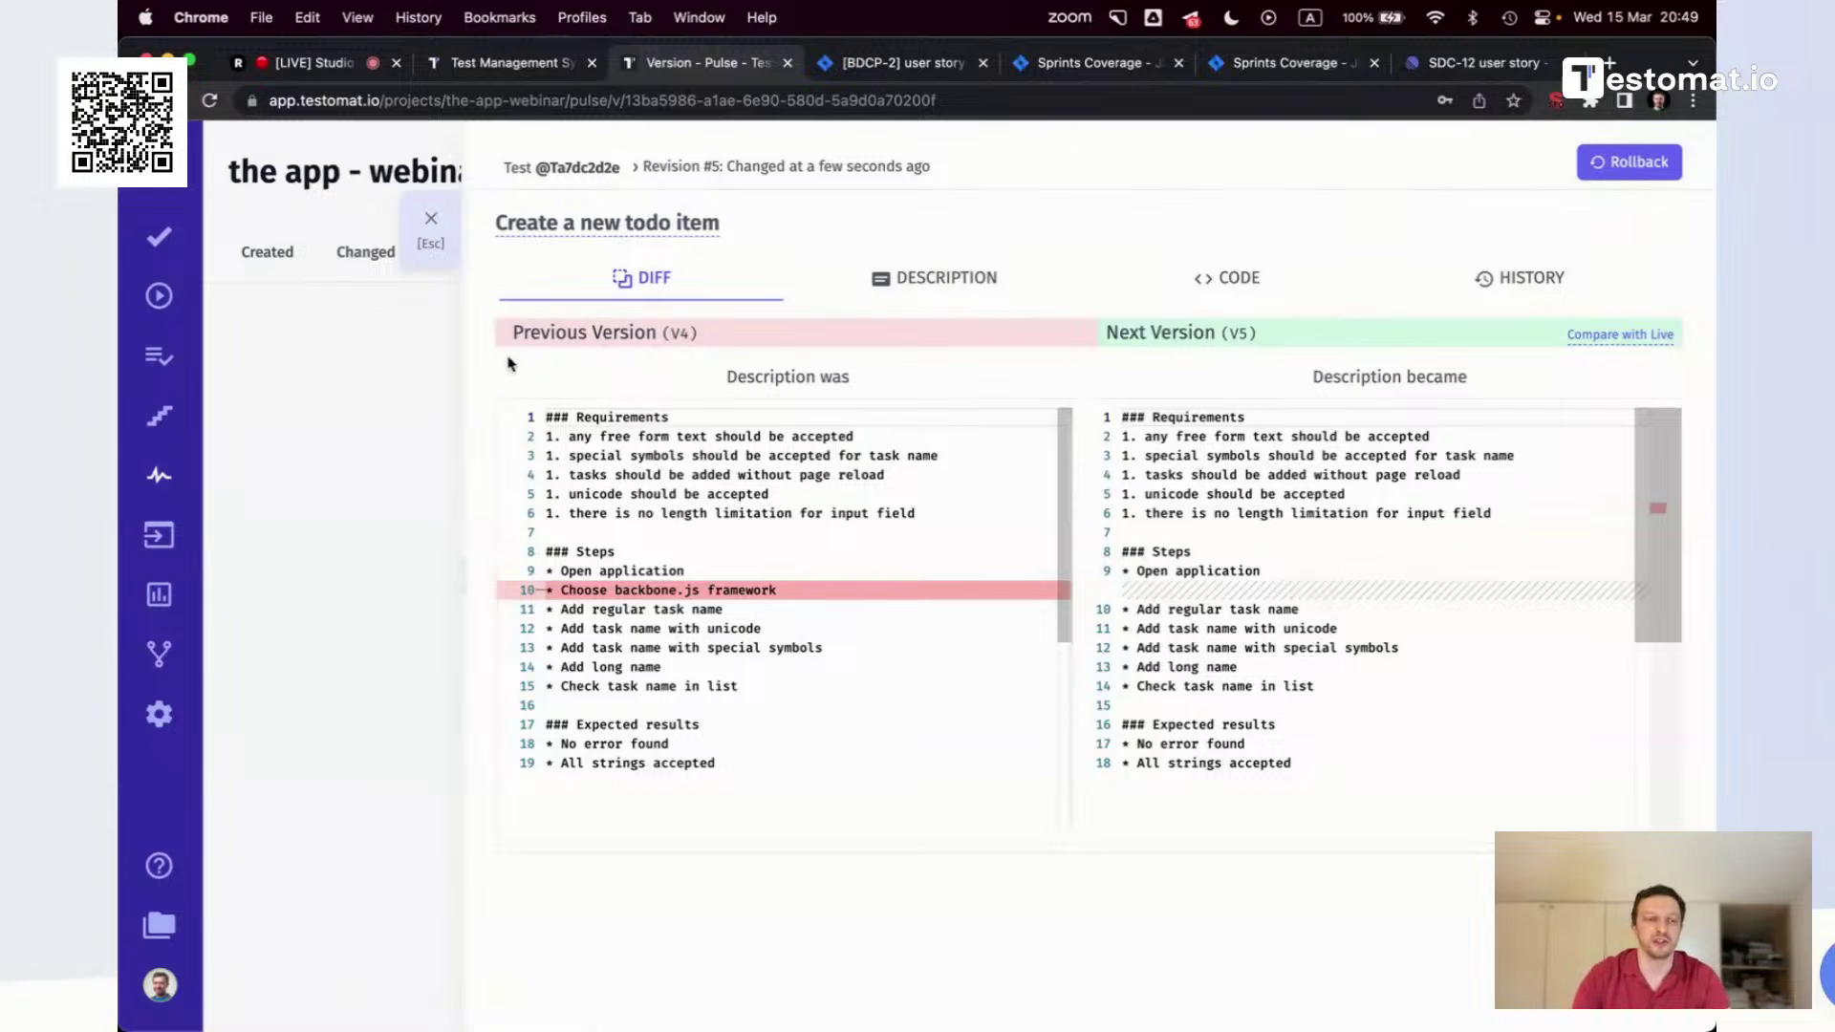
click(631, 224)
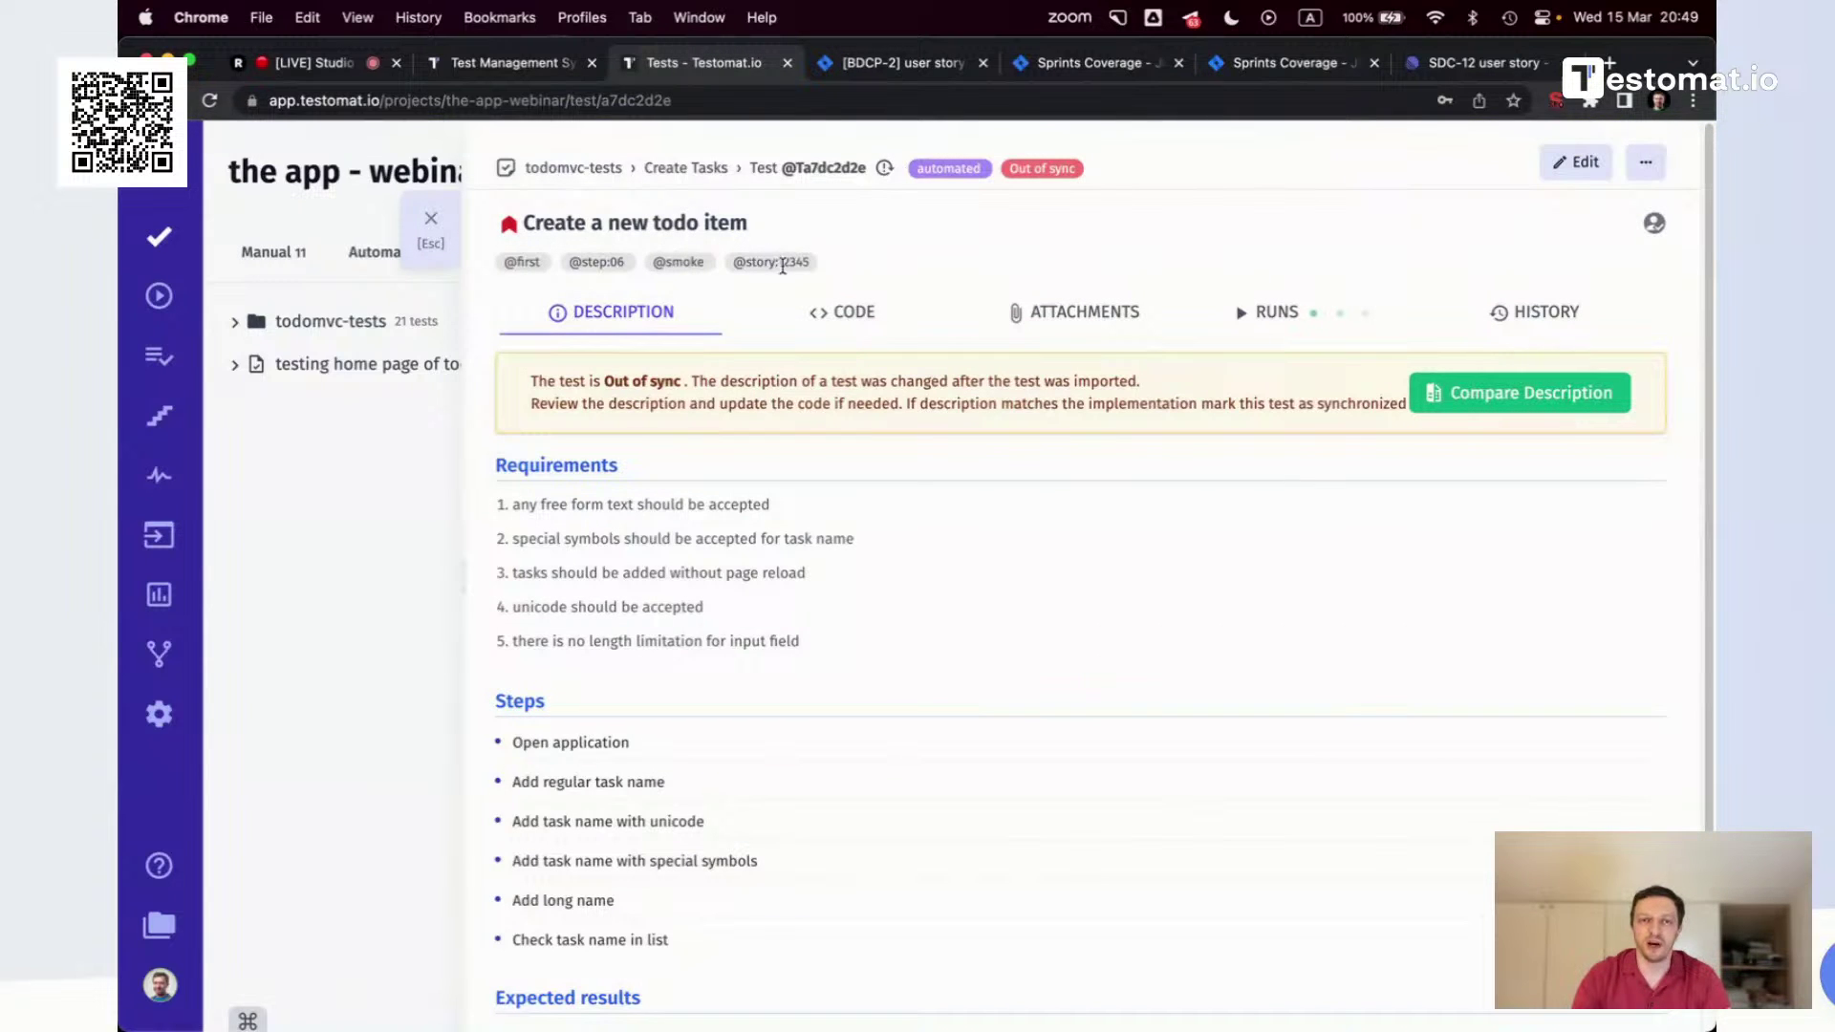
Compare the description versions of "Create a new todo item", review its code, and close the test
click(1462, 398)
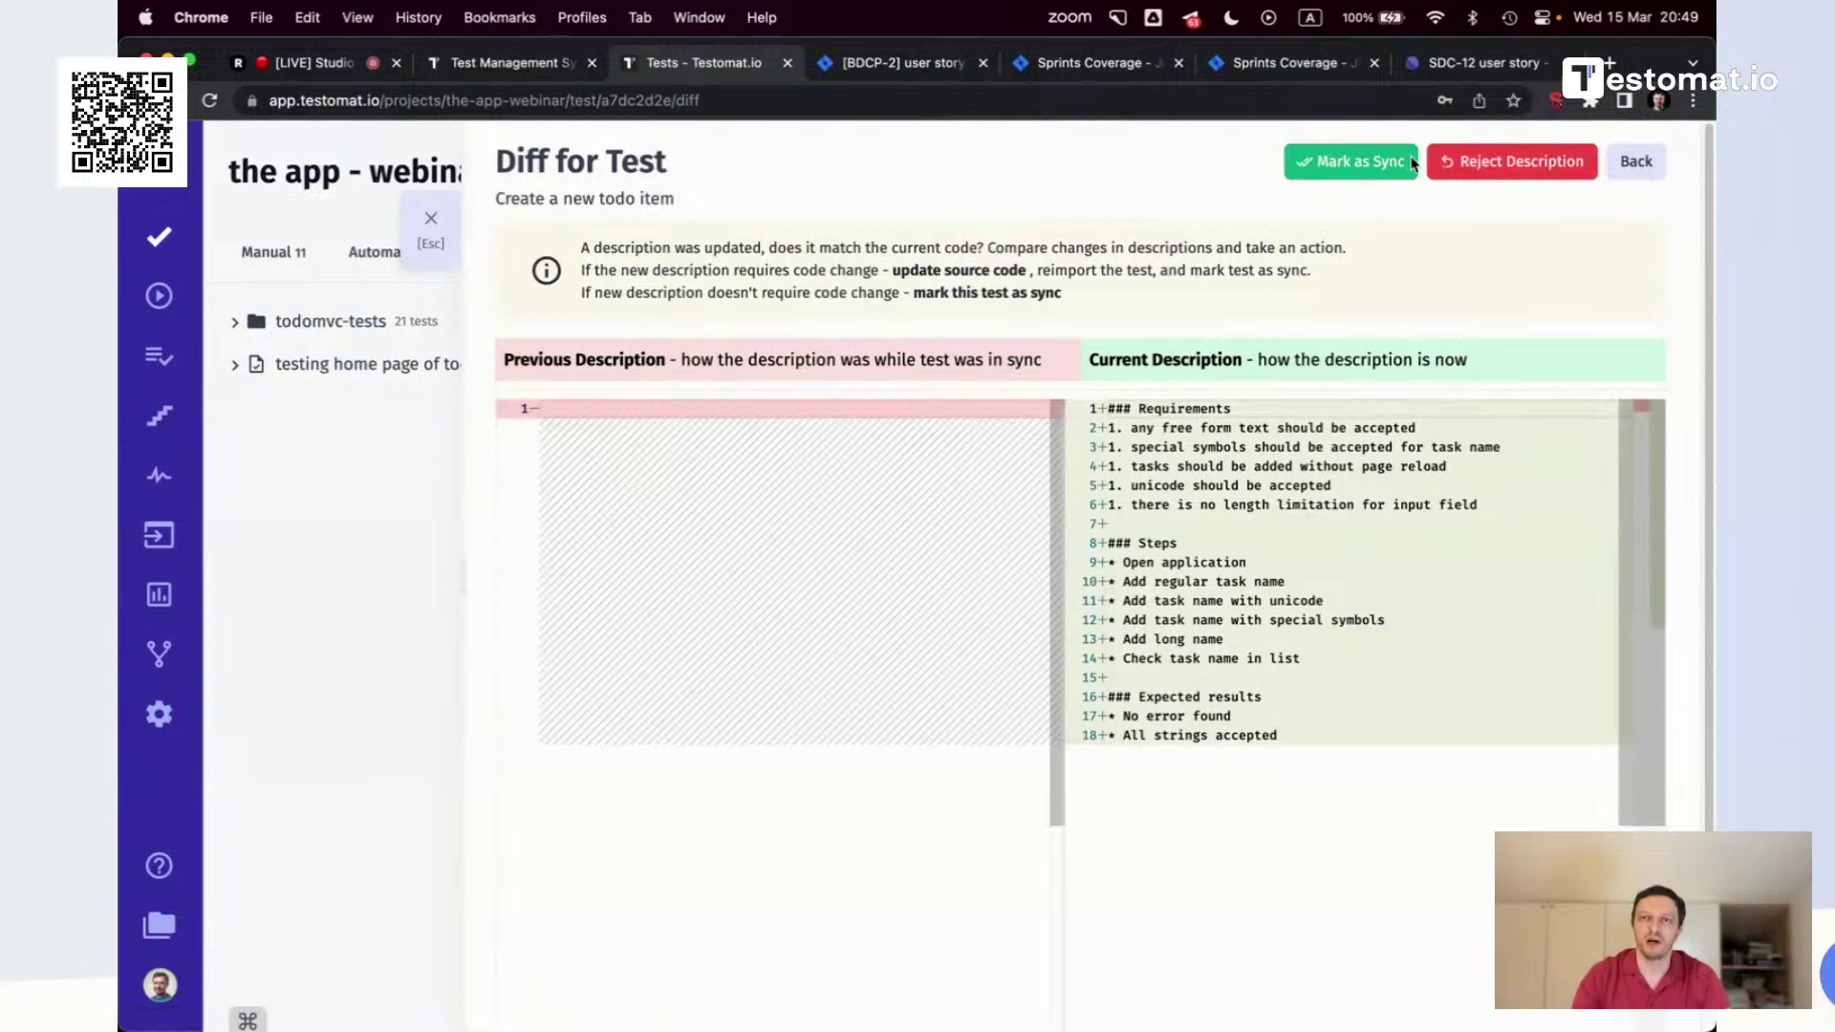
click(1651, 170)
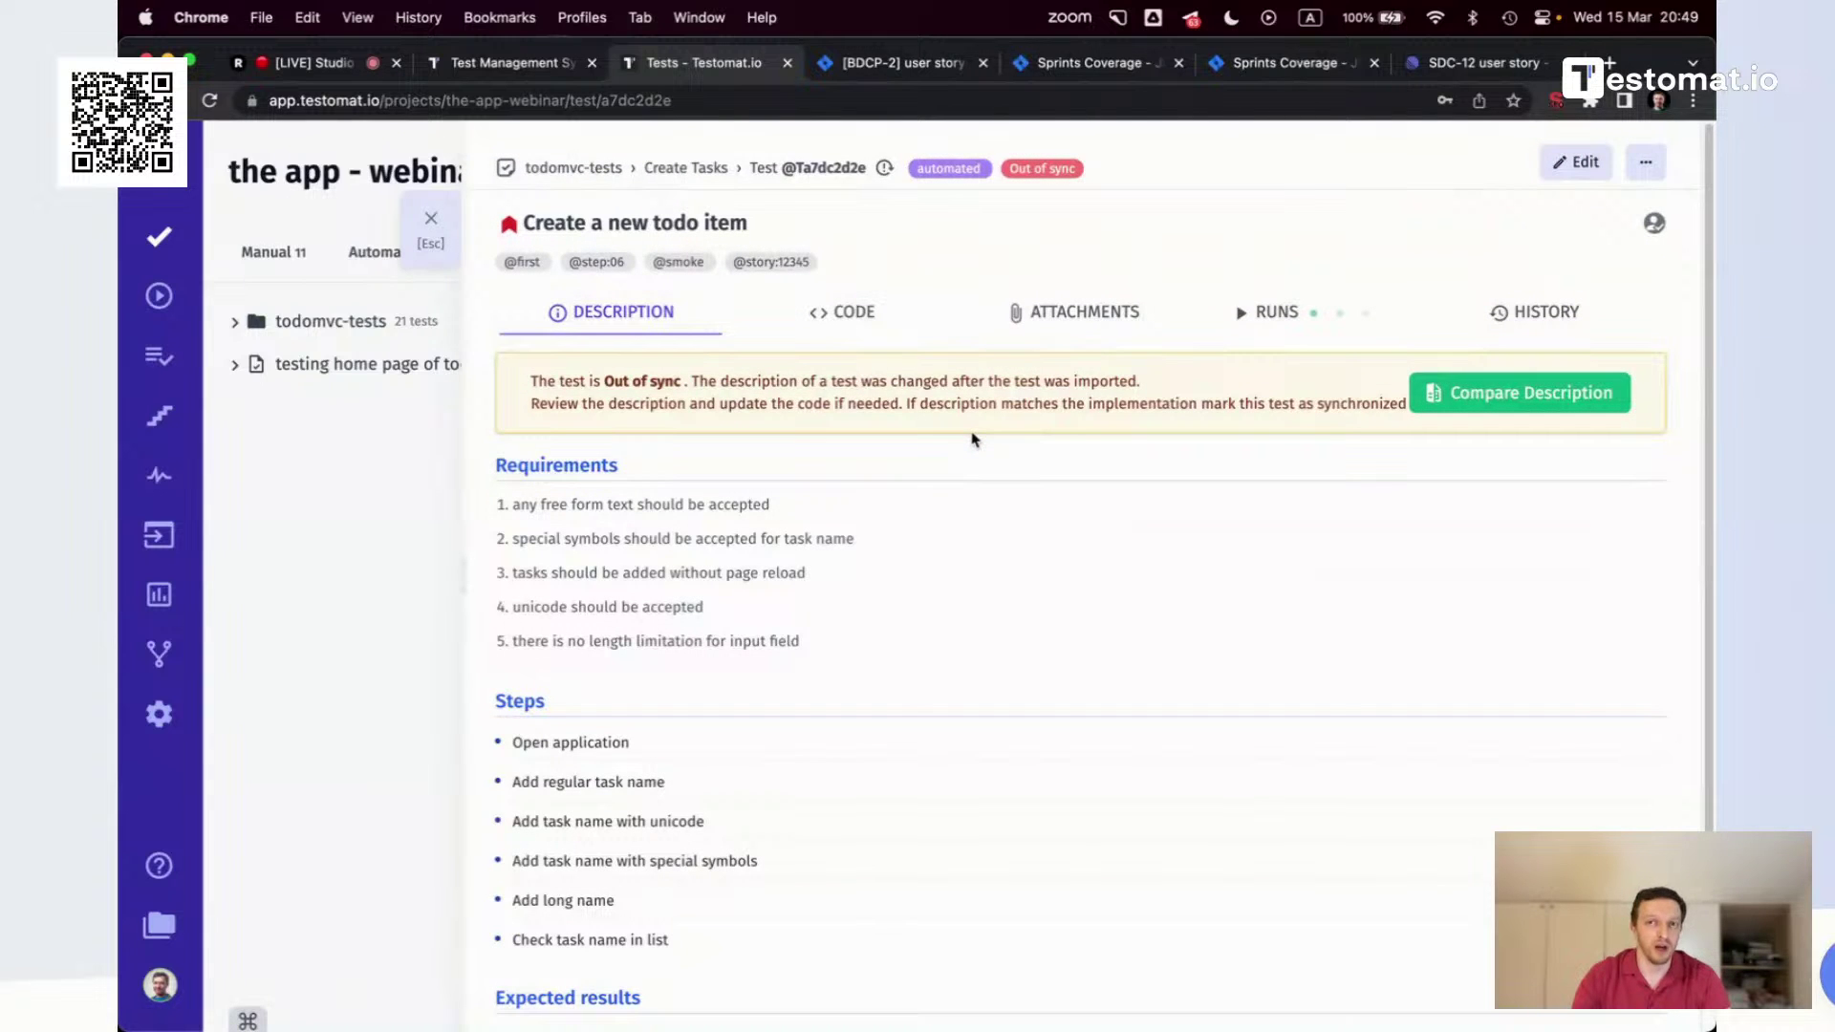
click(854, 314)
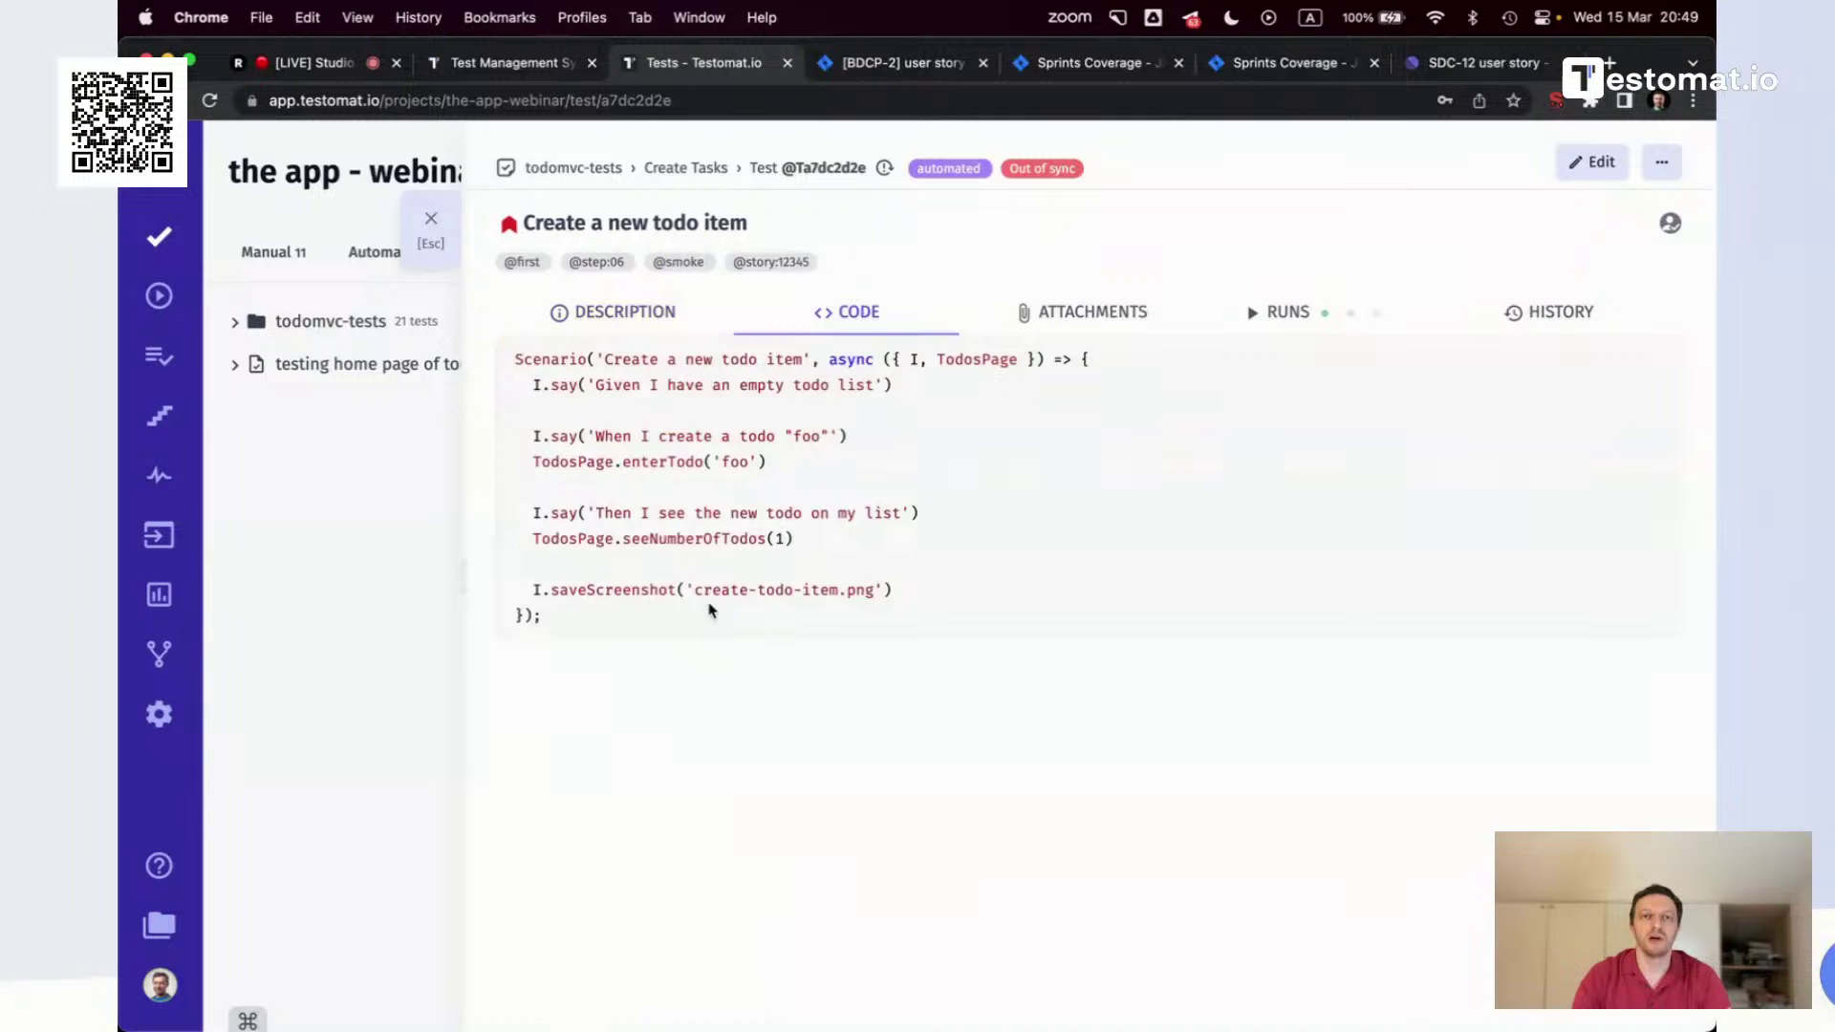
drag(913, 593, 734, 493)
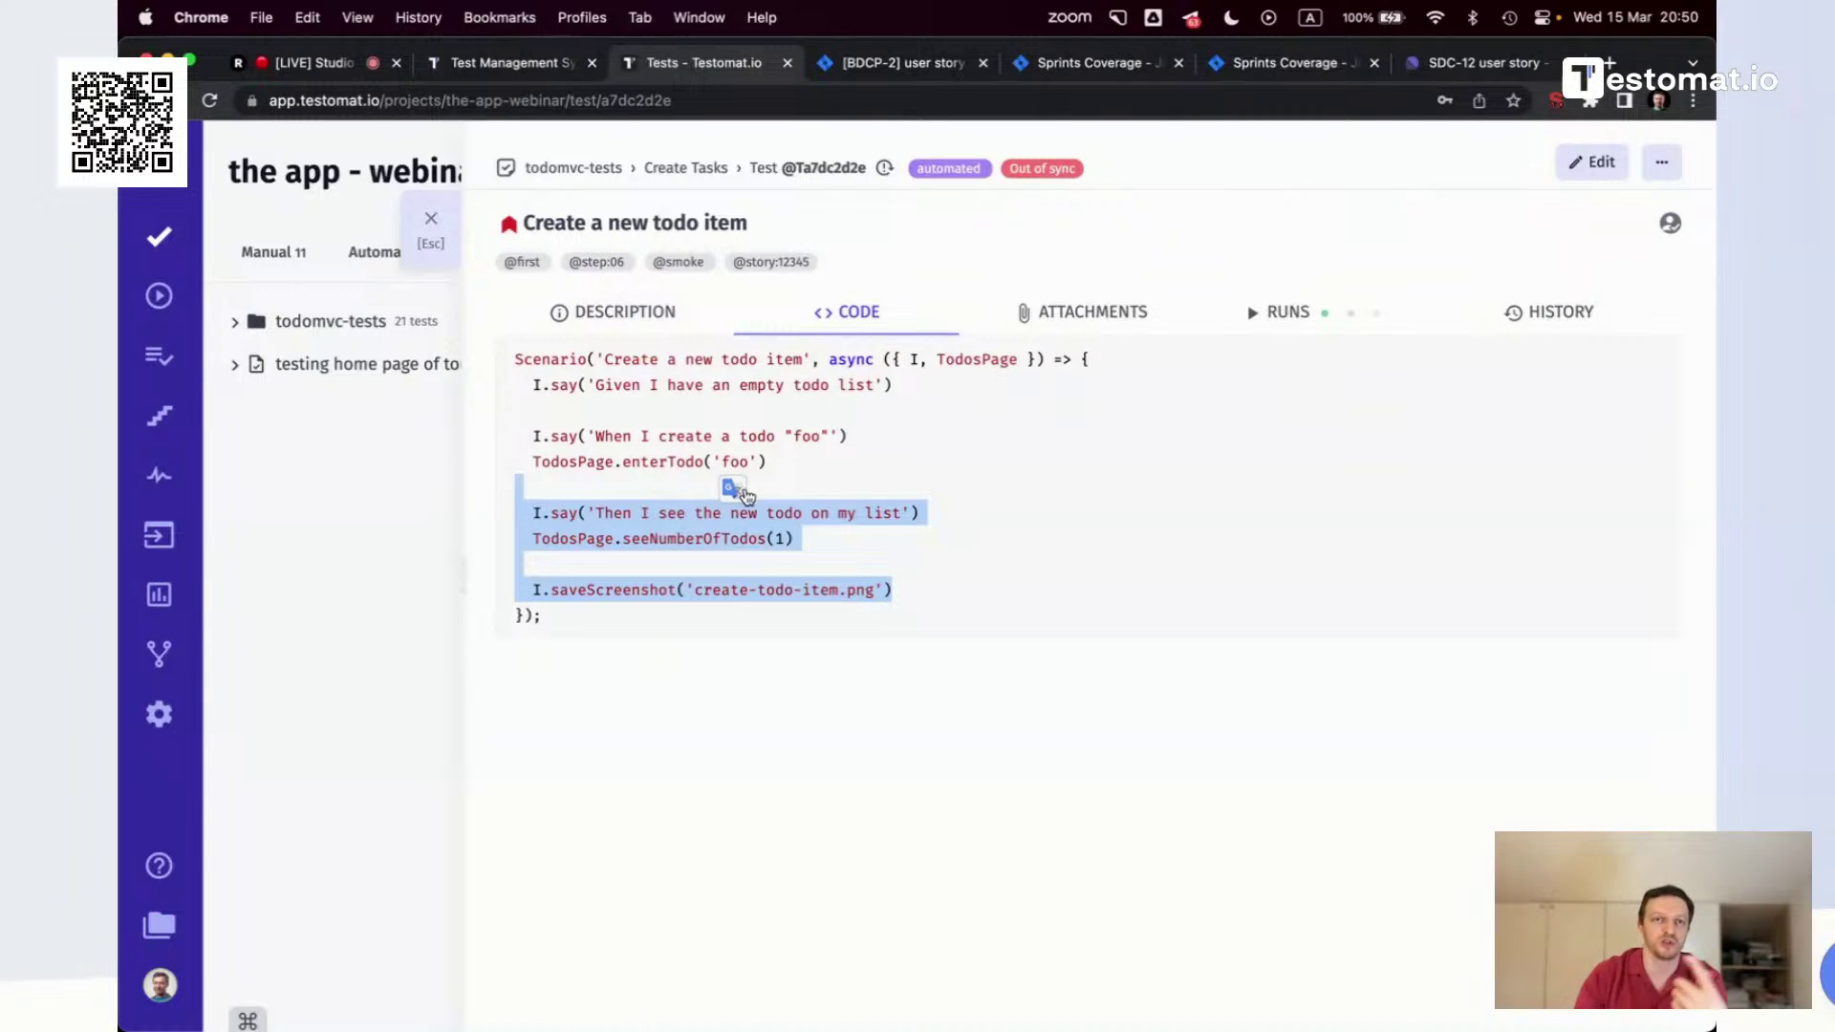
click(1053, 526)
click(580, 311)
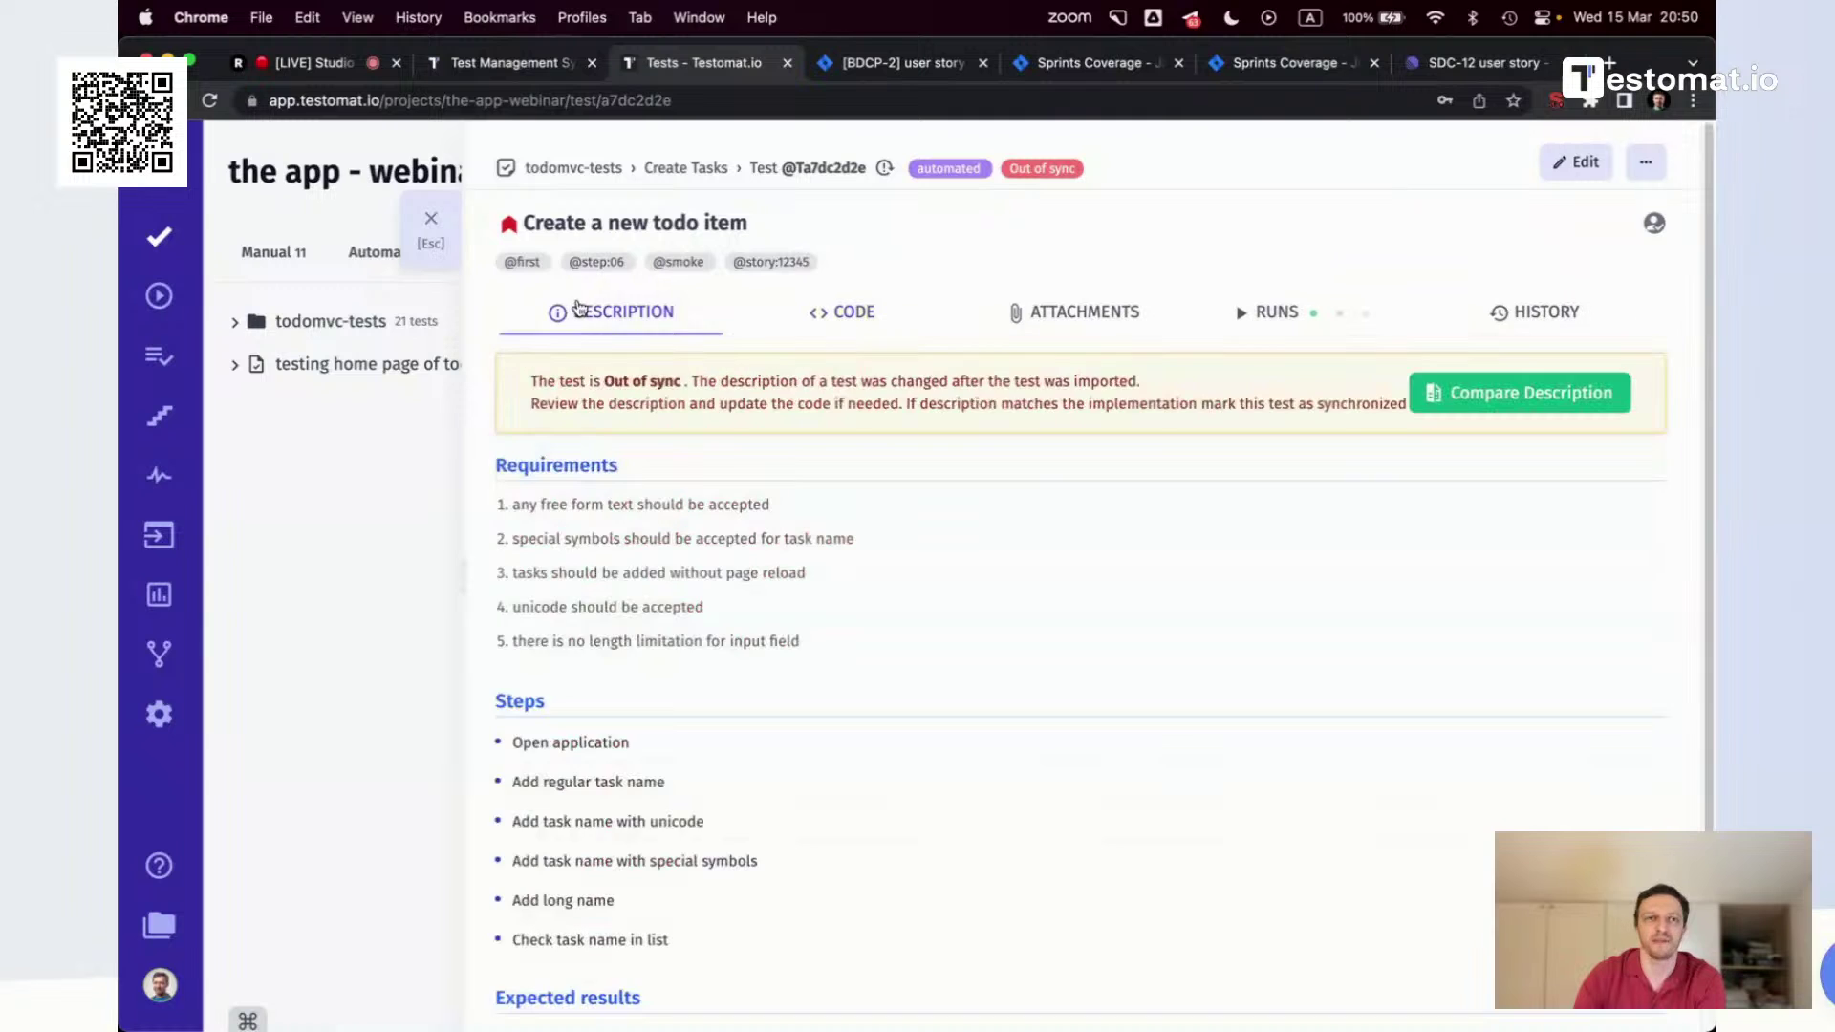
click(431, 218)
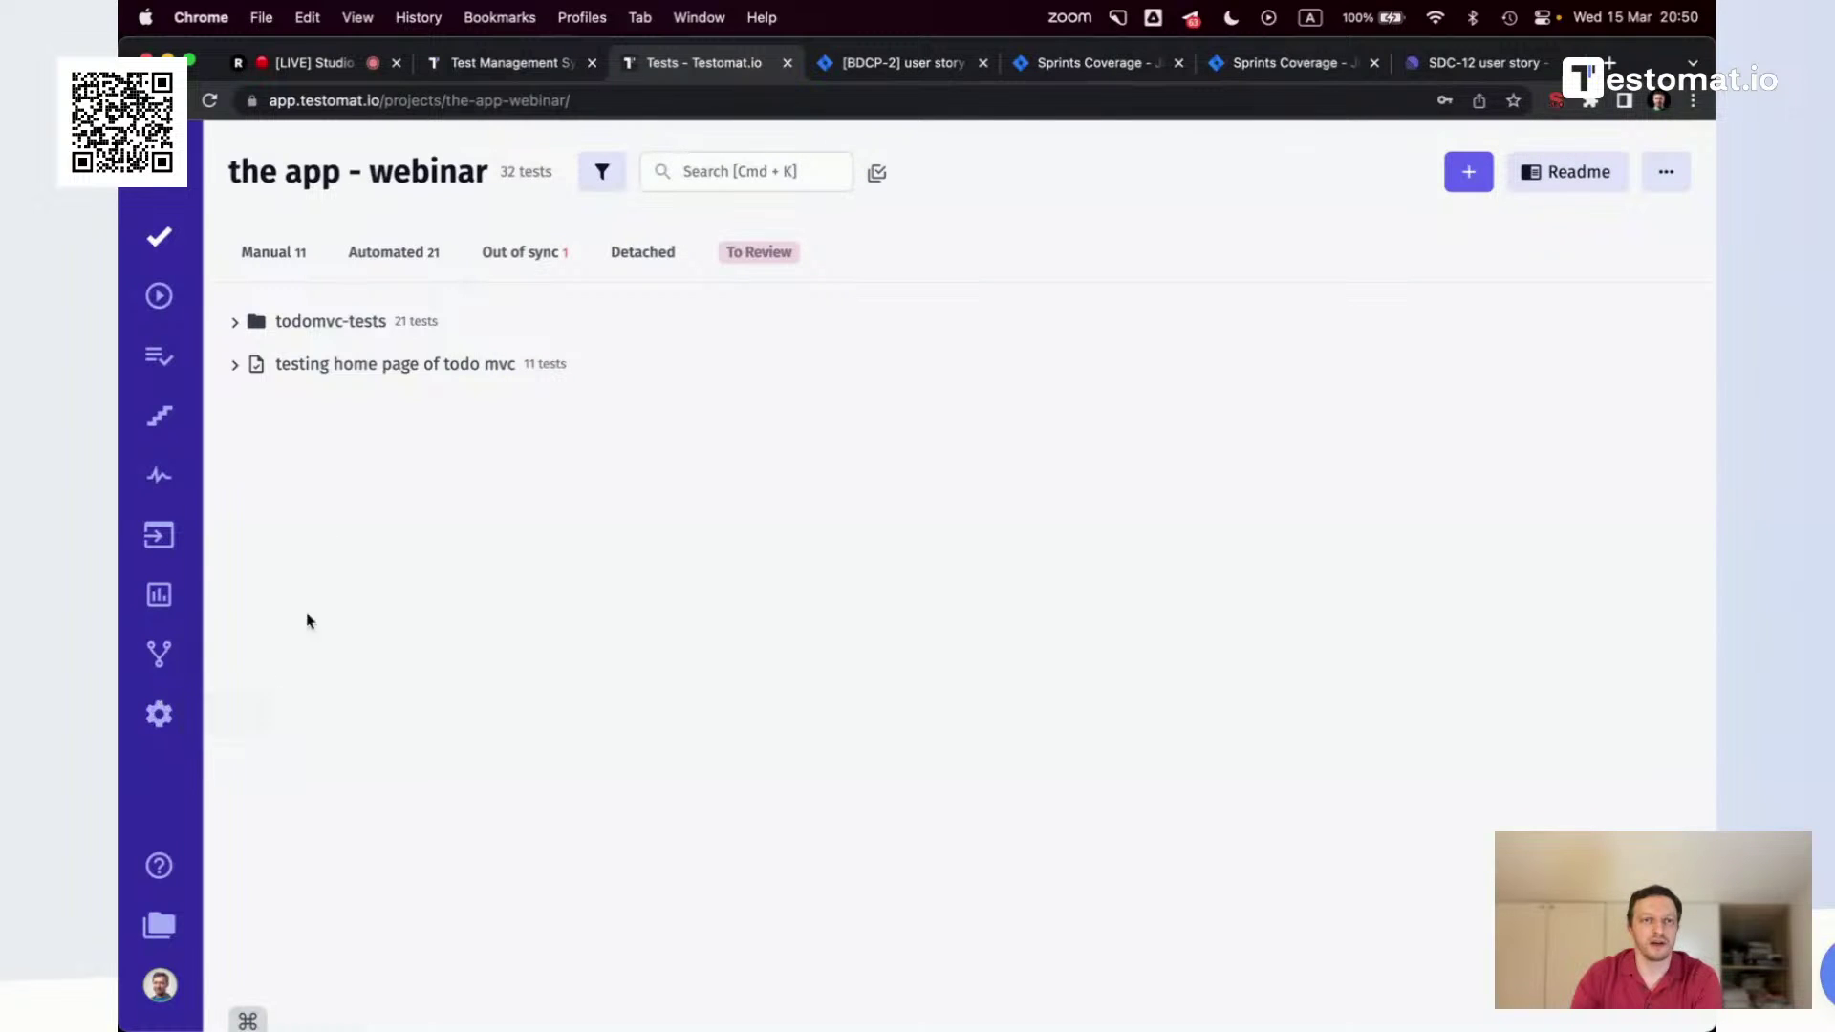
Enable the predefined Severity label in the project's label settings
click(236, 365)
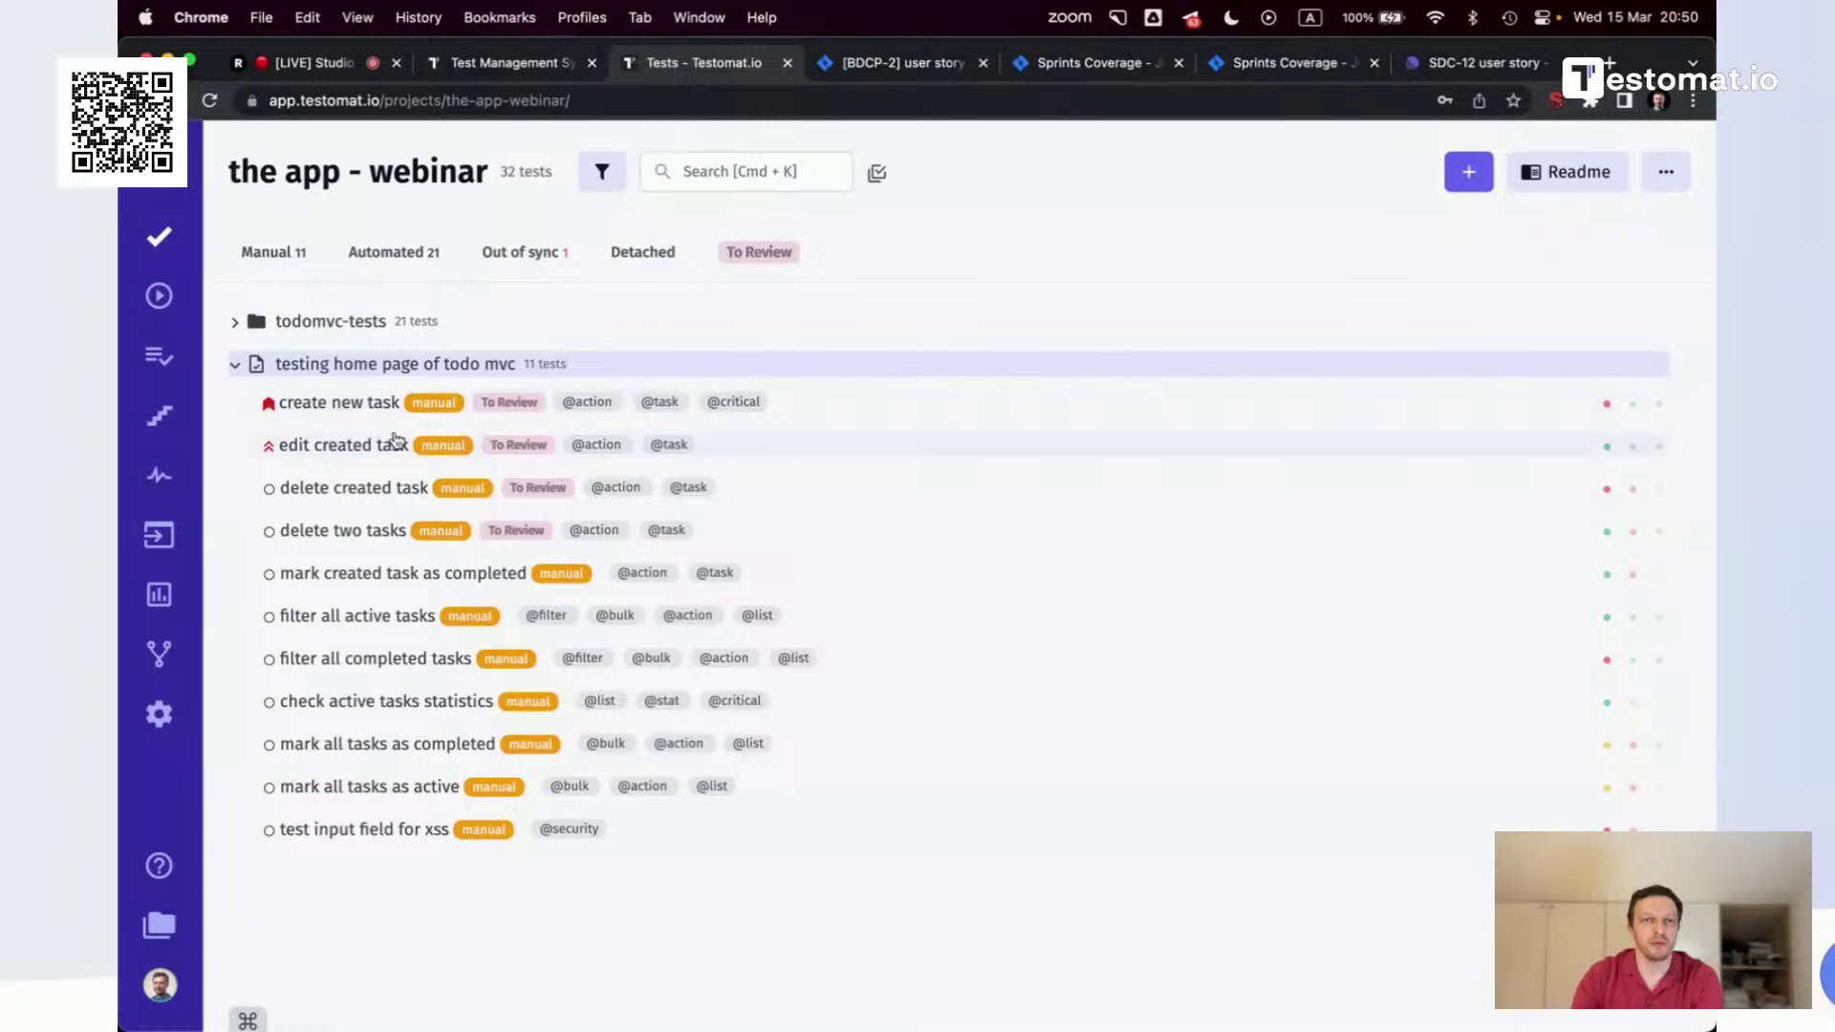
click(158, 714)
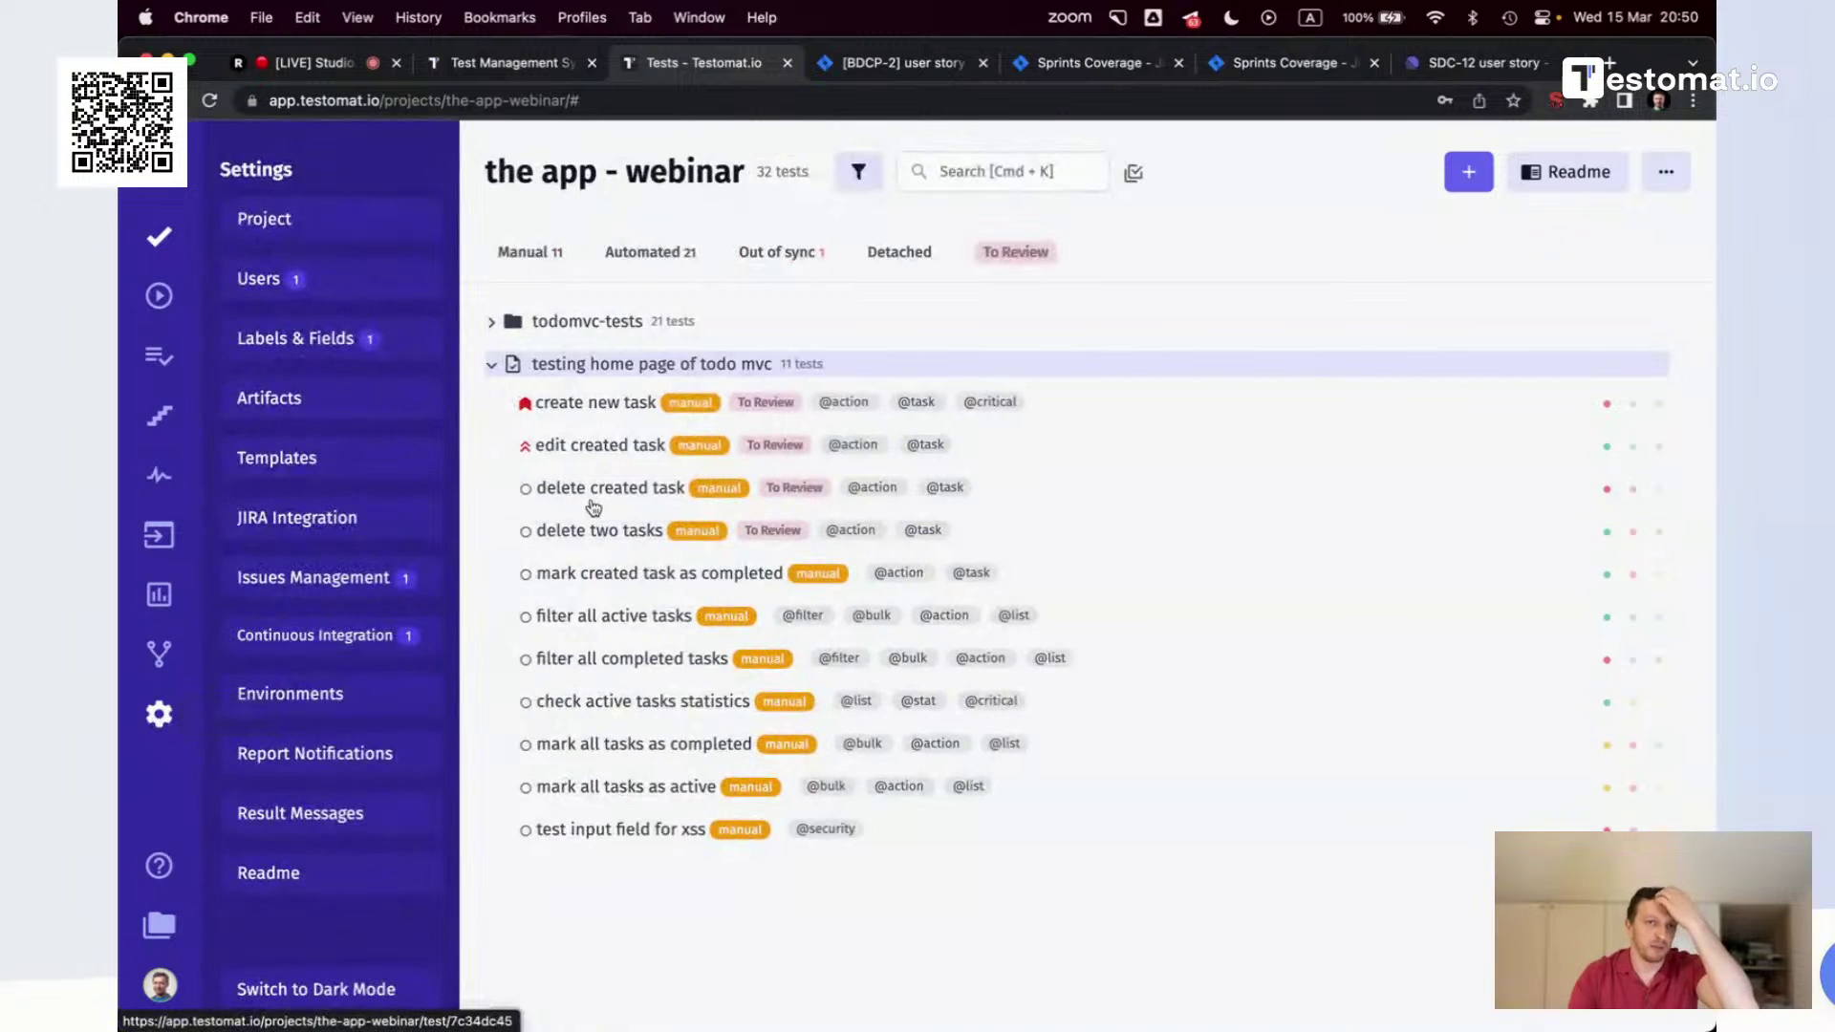
click(339, 336)
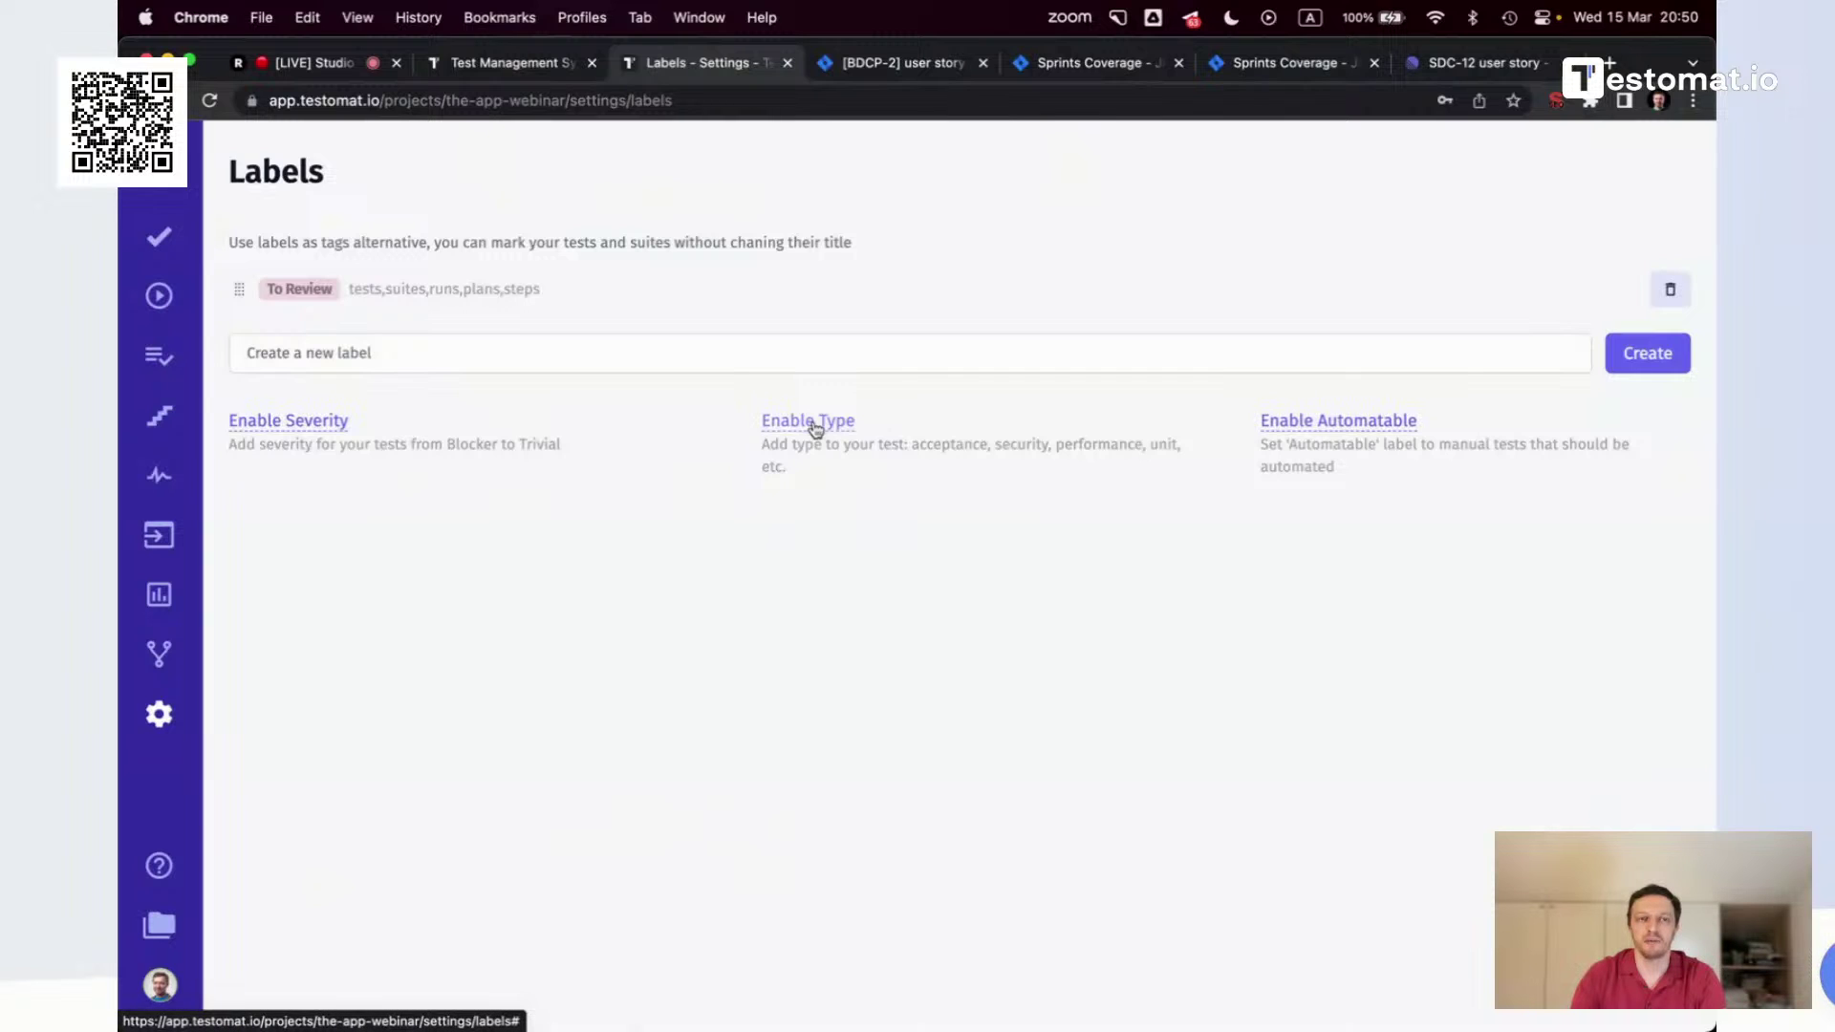
click(321, 421)
Examine the scope, visibility and custom field settings of the Severity and "To Review" labels
click(289, 342)
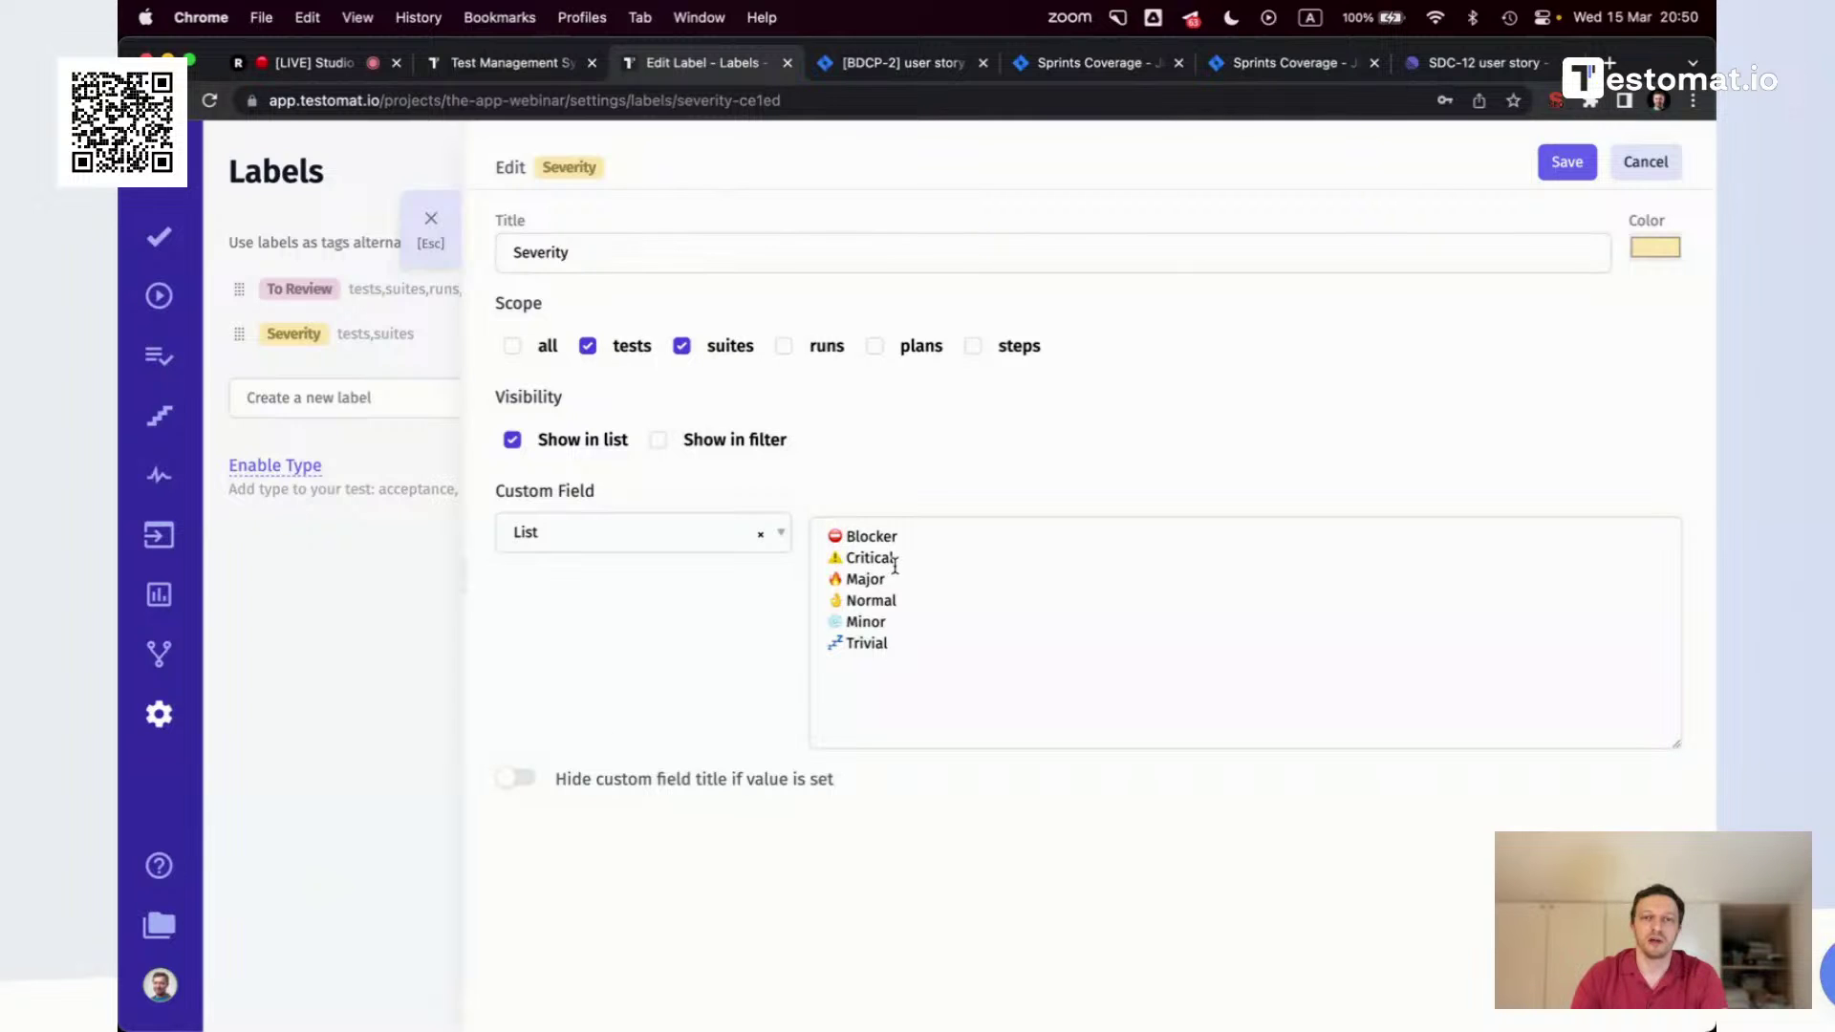
drag(926, 654, 810, 537)
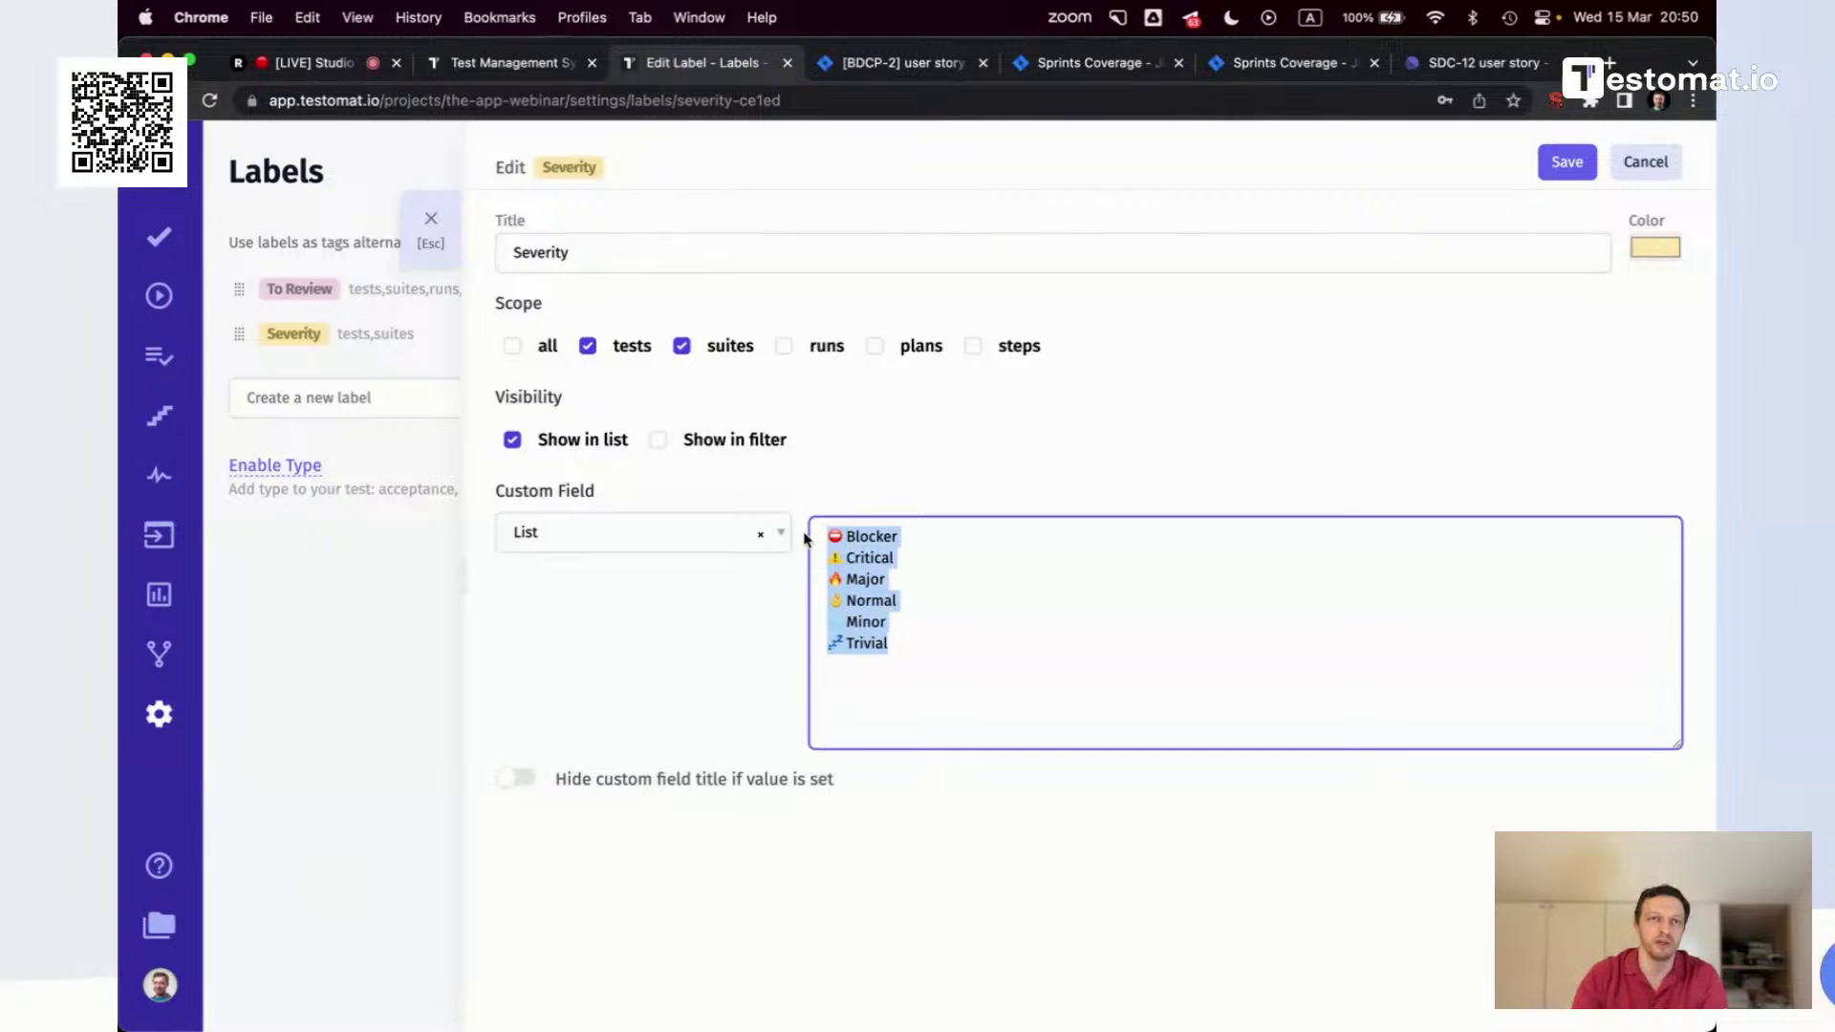
click(431, 221)
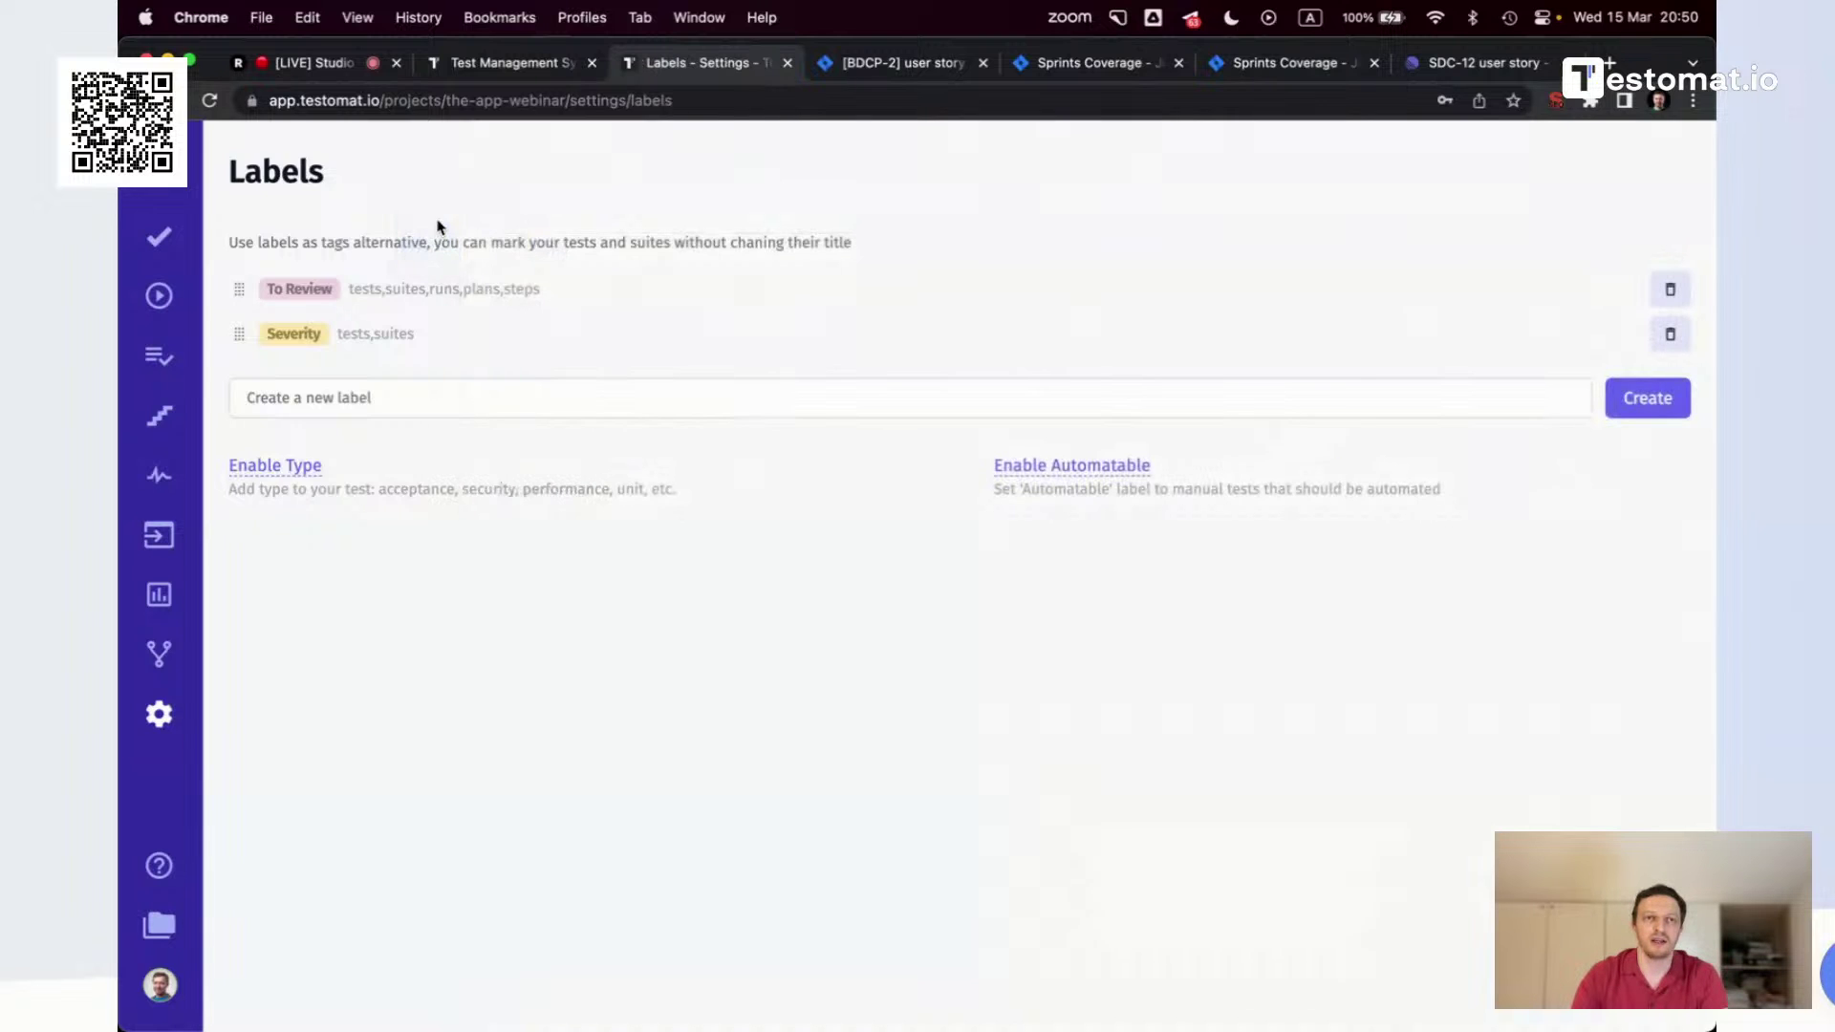
click(326, 301)
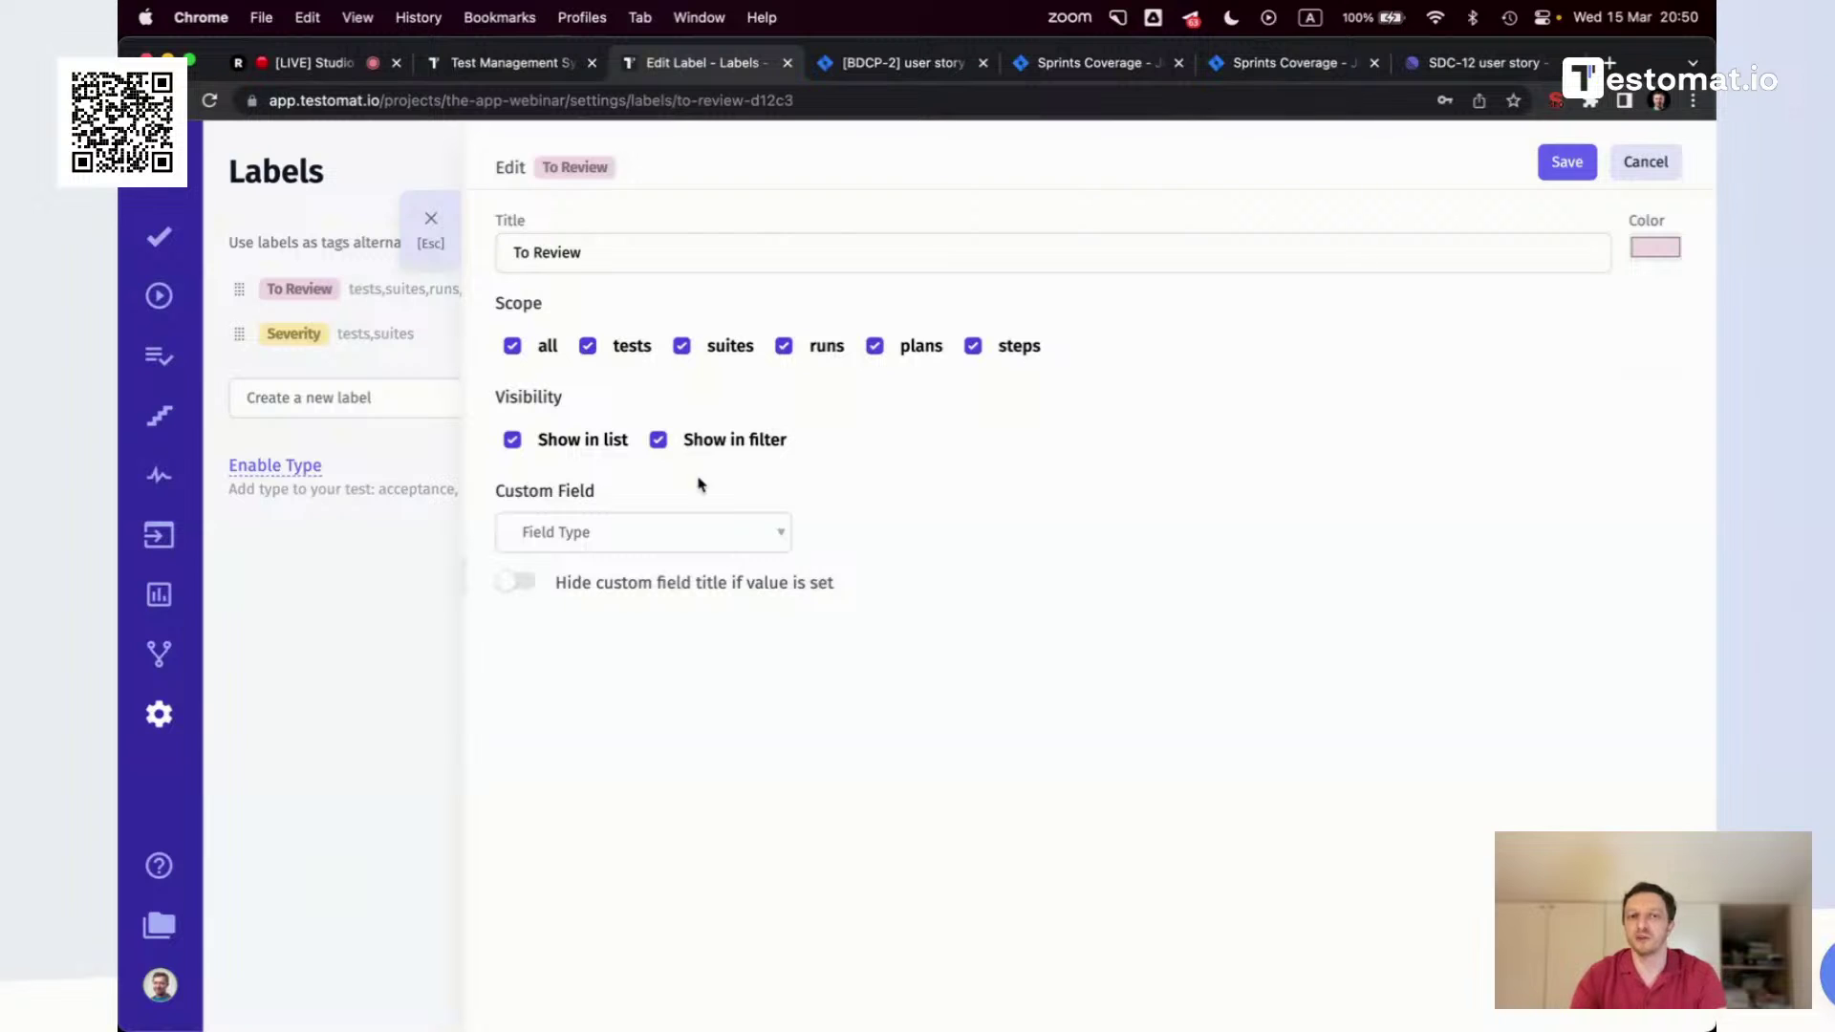
click(431, 220)
click(300, 336)
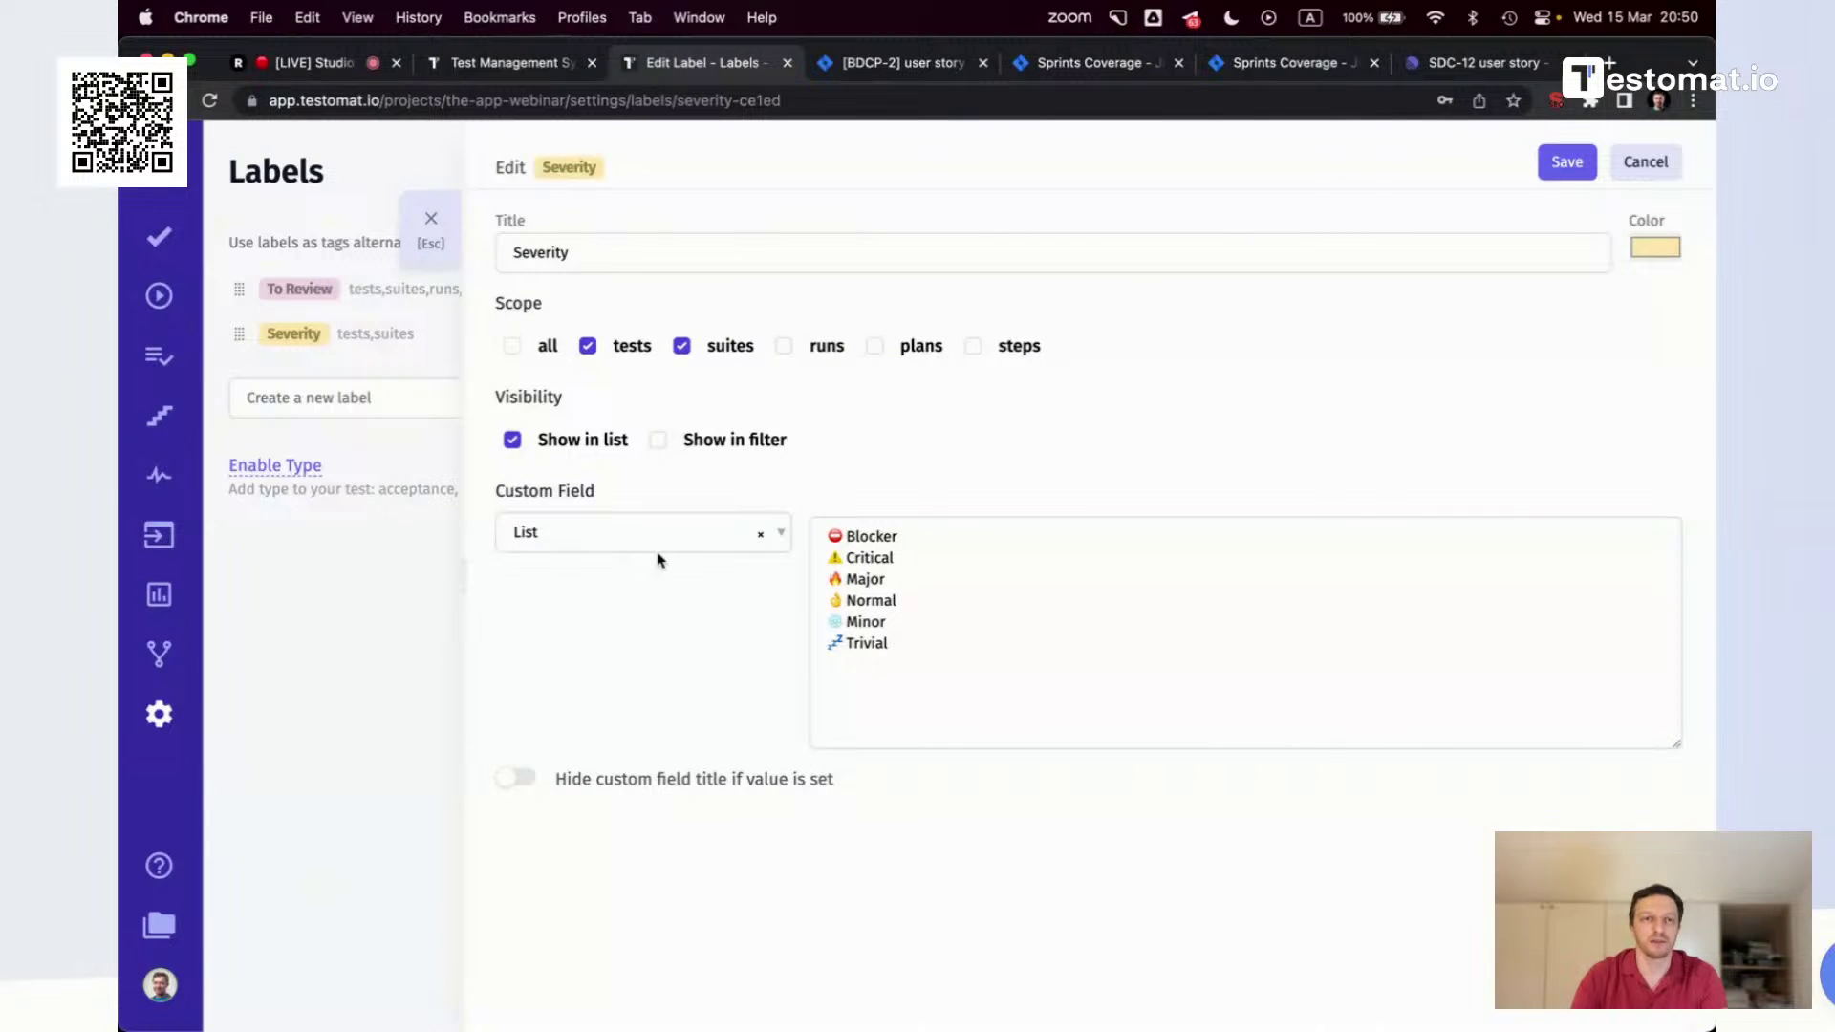
click(431, 220)
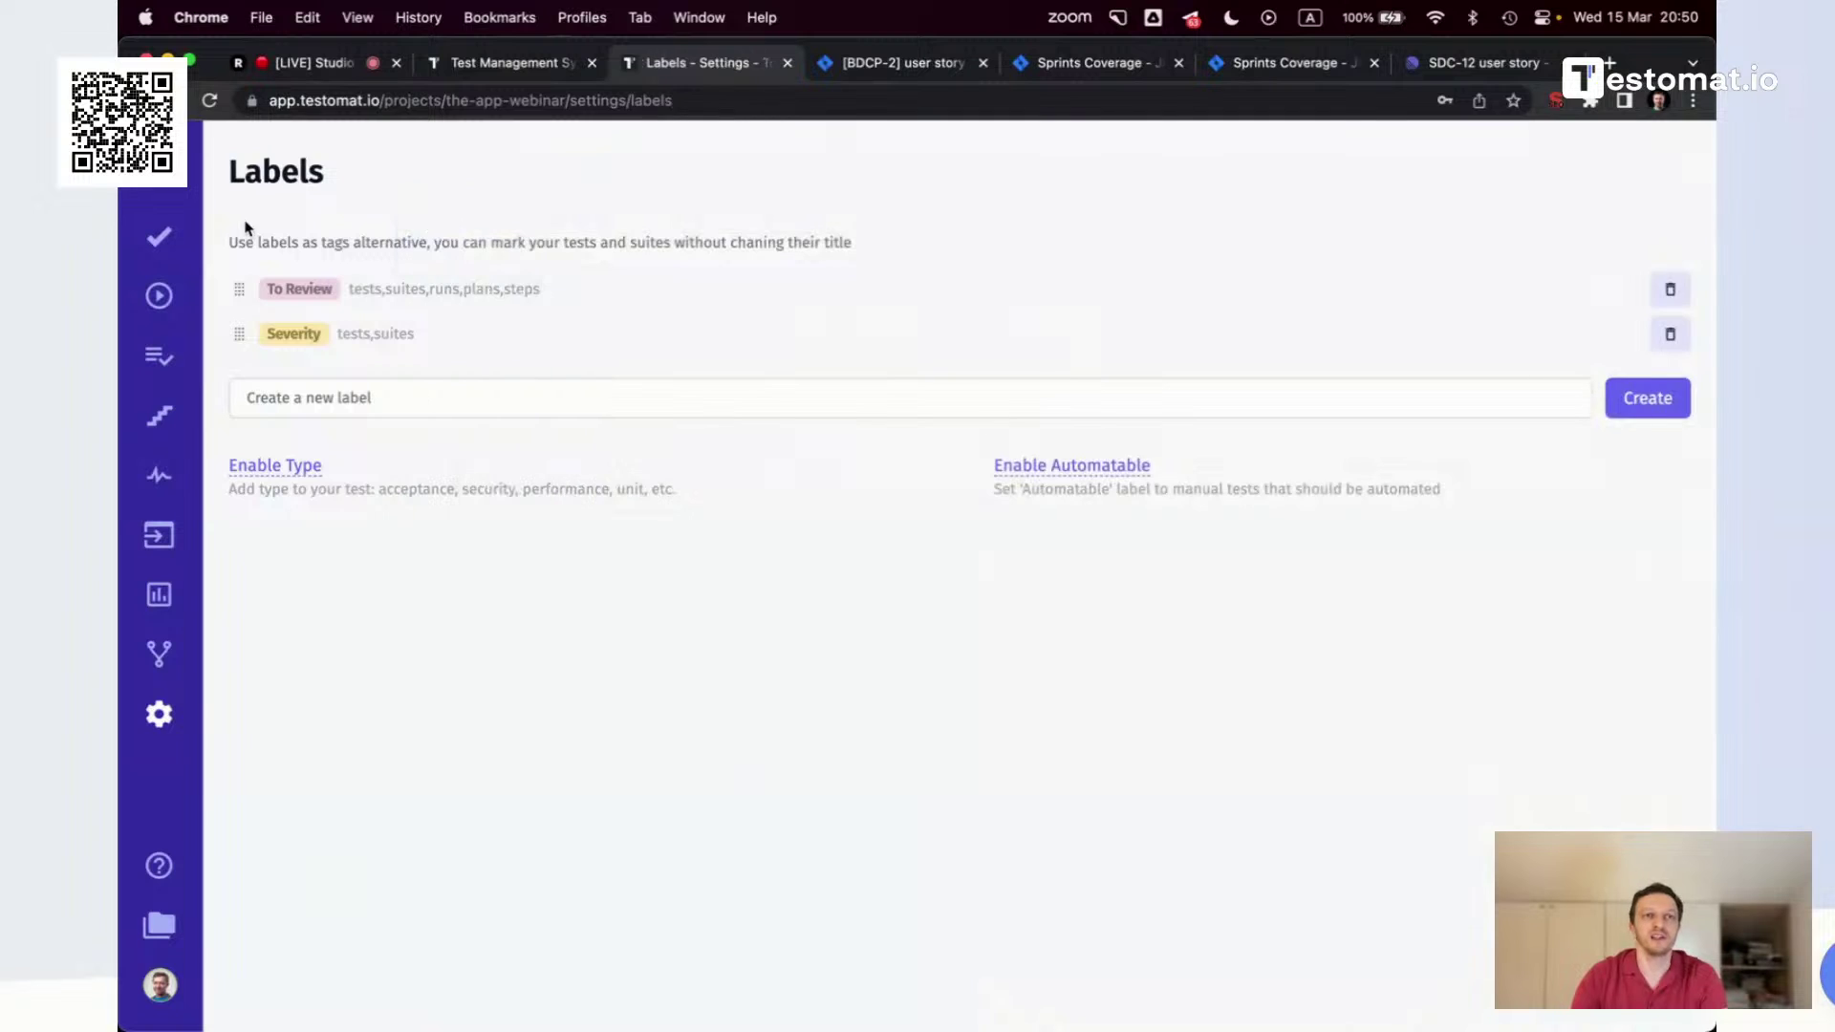
Bulk-set Severity to Blocker for "delete two tasks" and "mark created task as completed", and check the labels in the details of "delete two tasks"
click(159, 237)
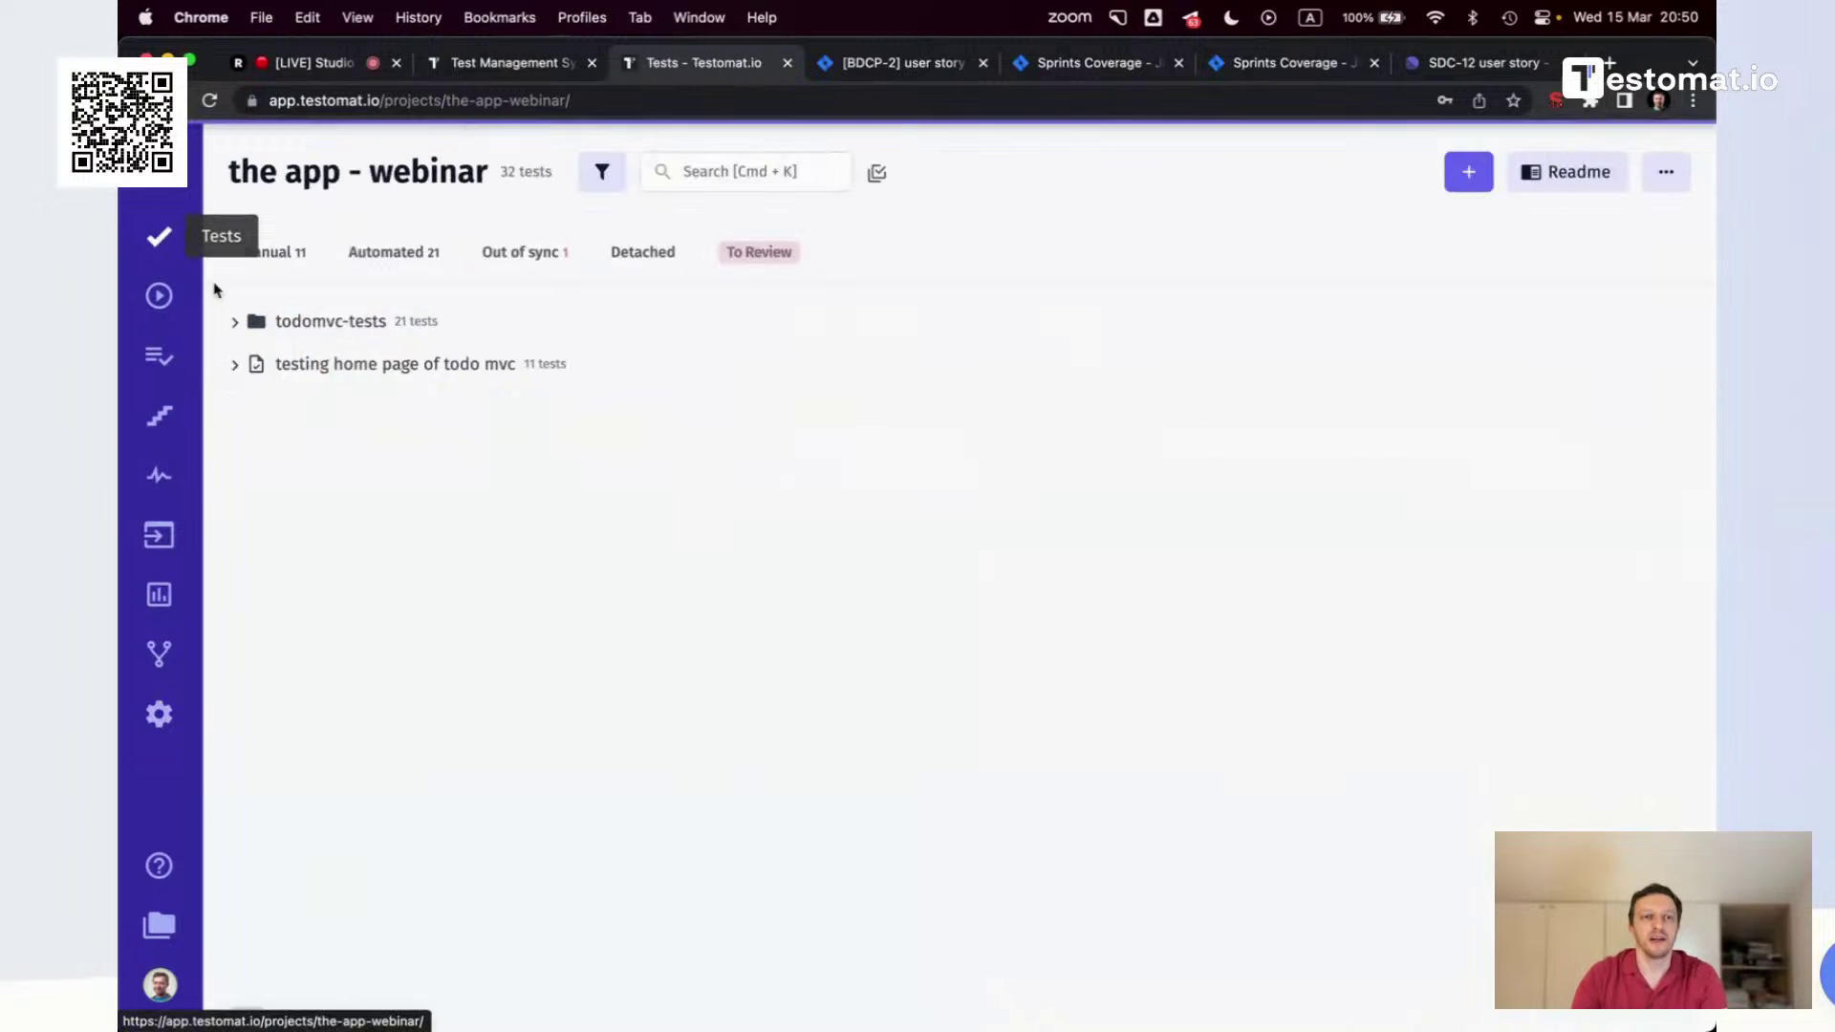
click(234, 366)
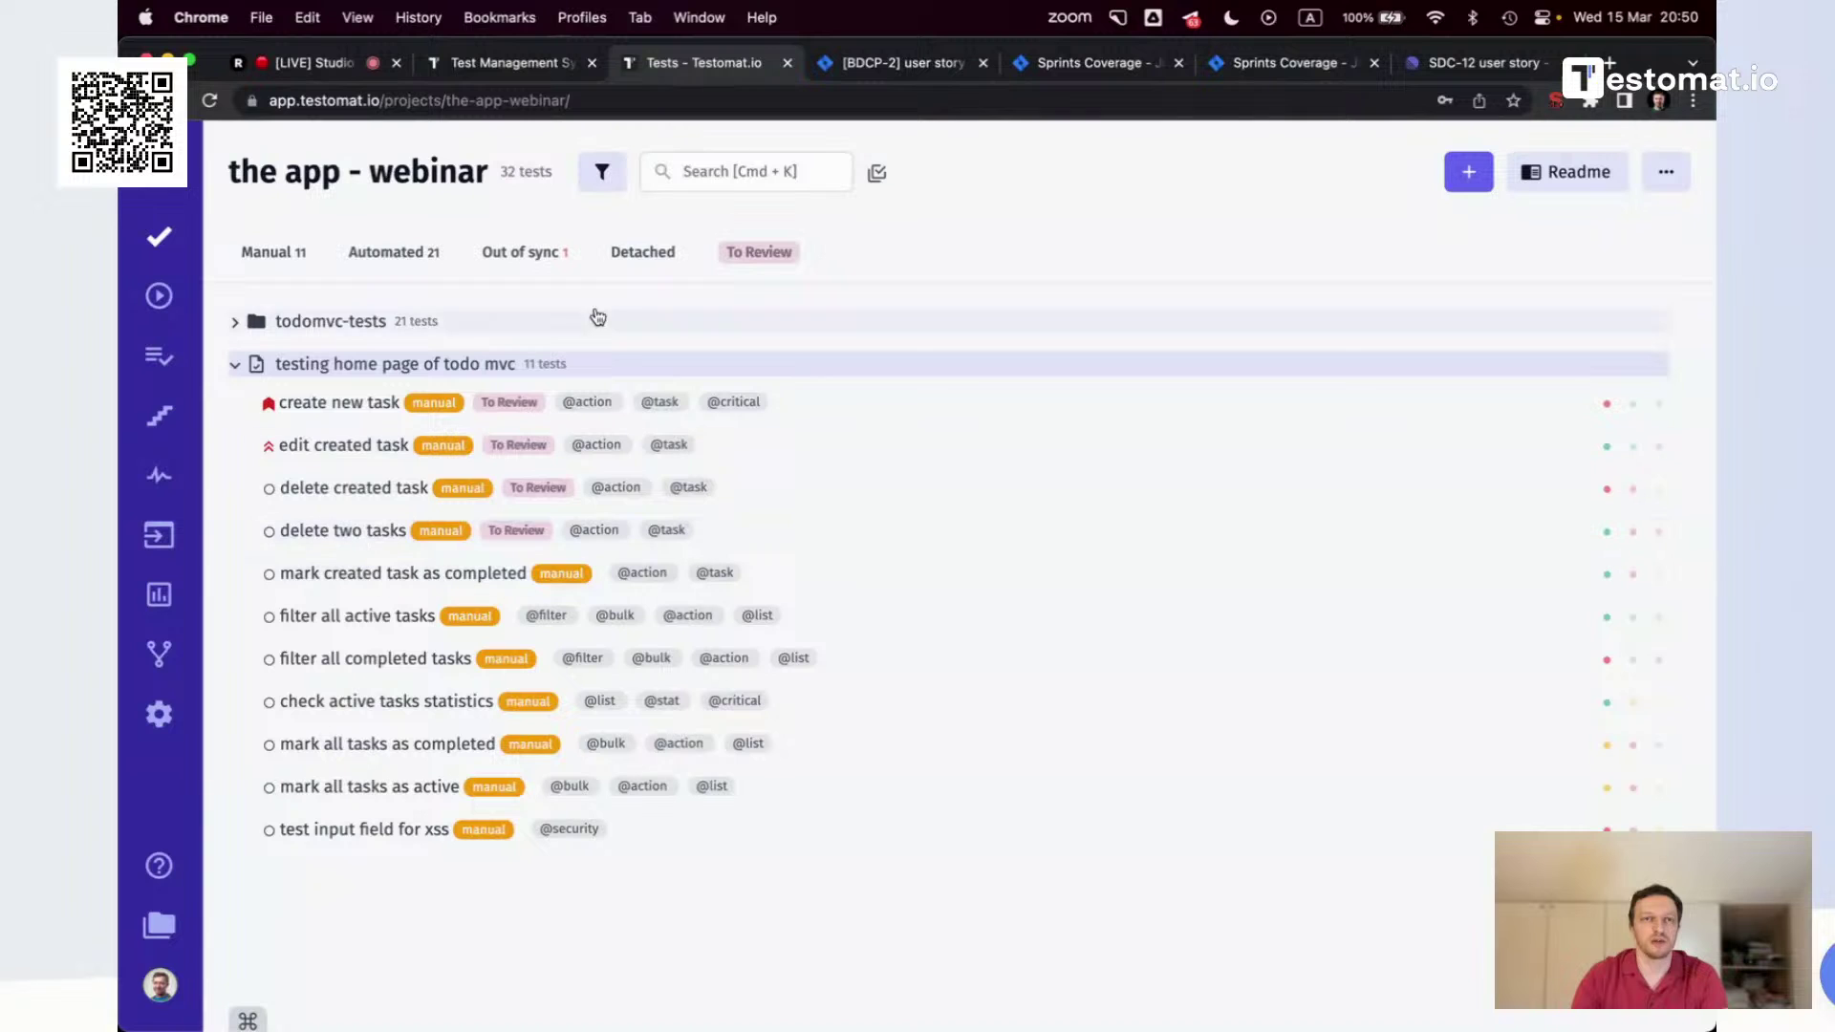
click(879, 173)
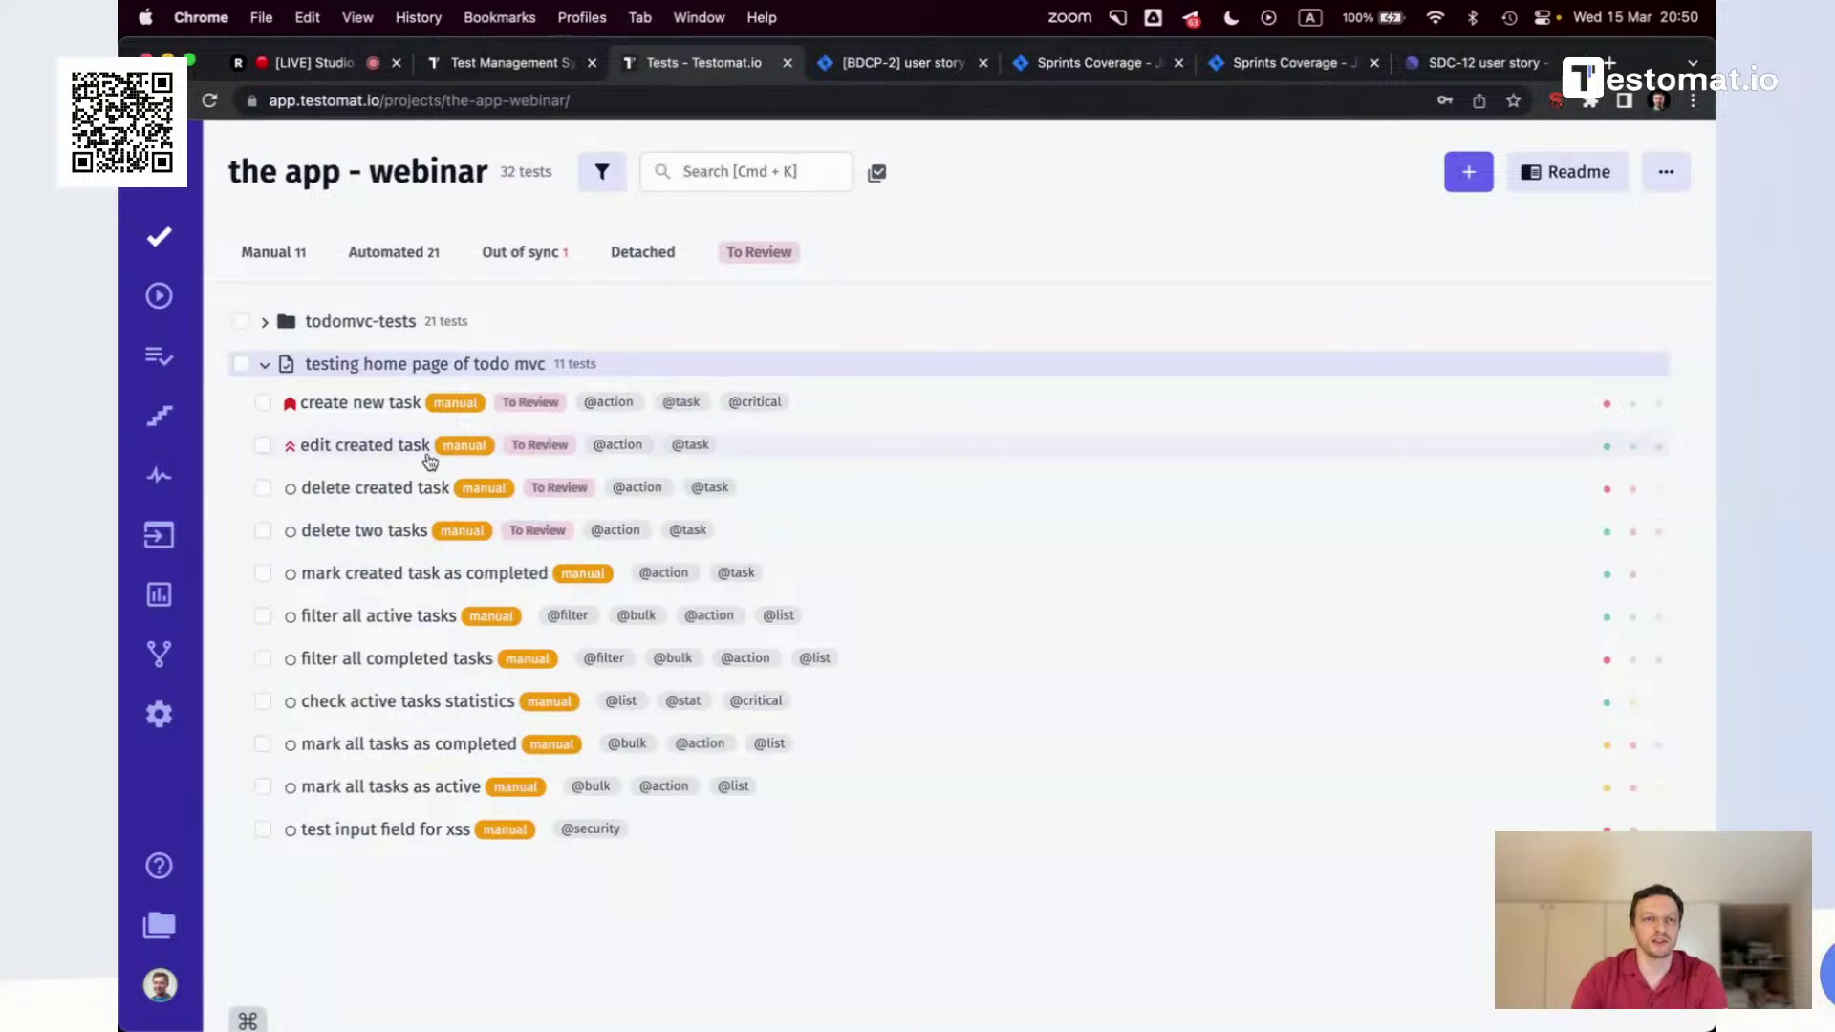
click(263, 531)
click(263, 574)
click(420, 1000)
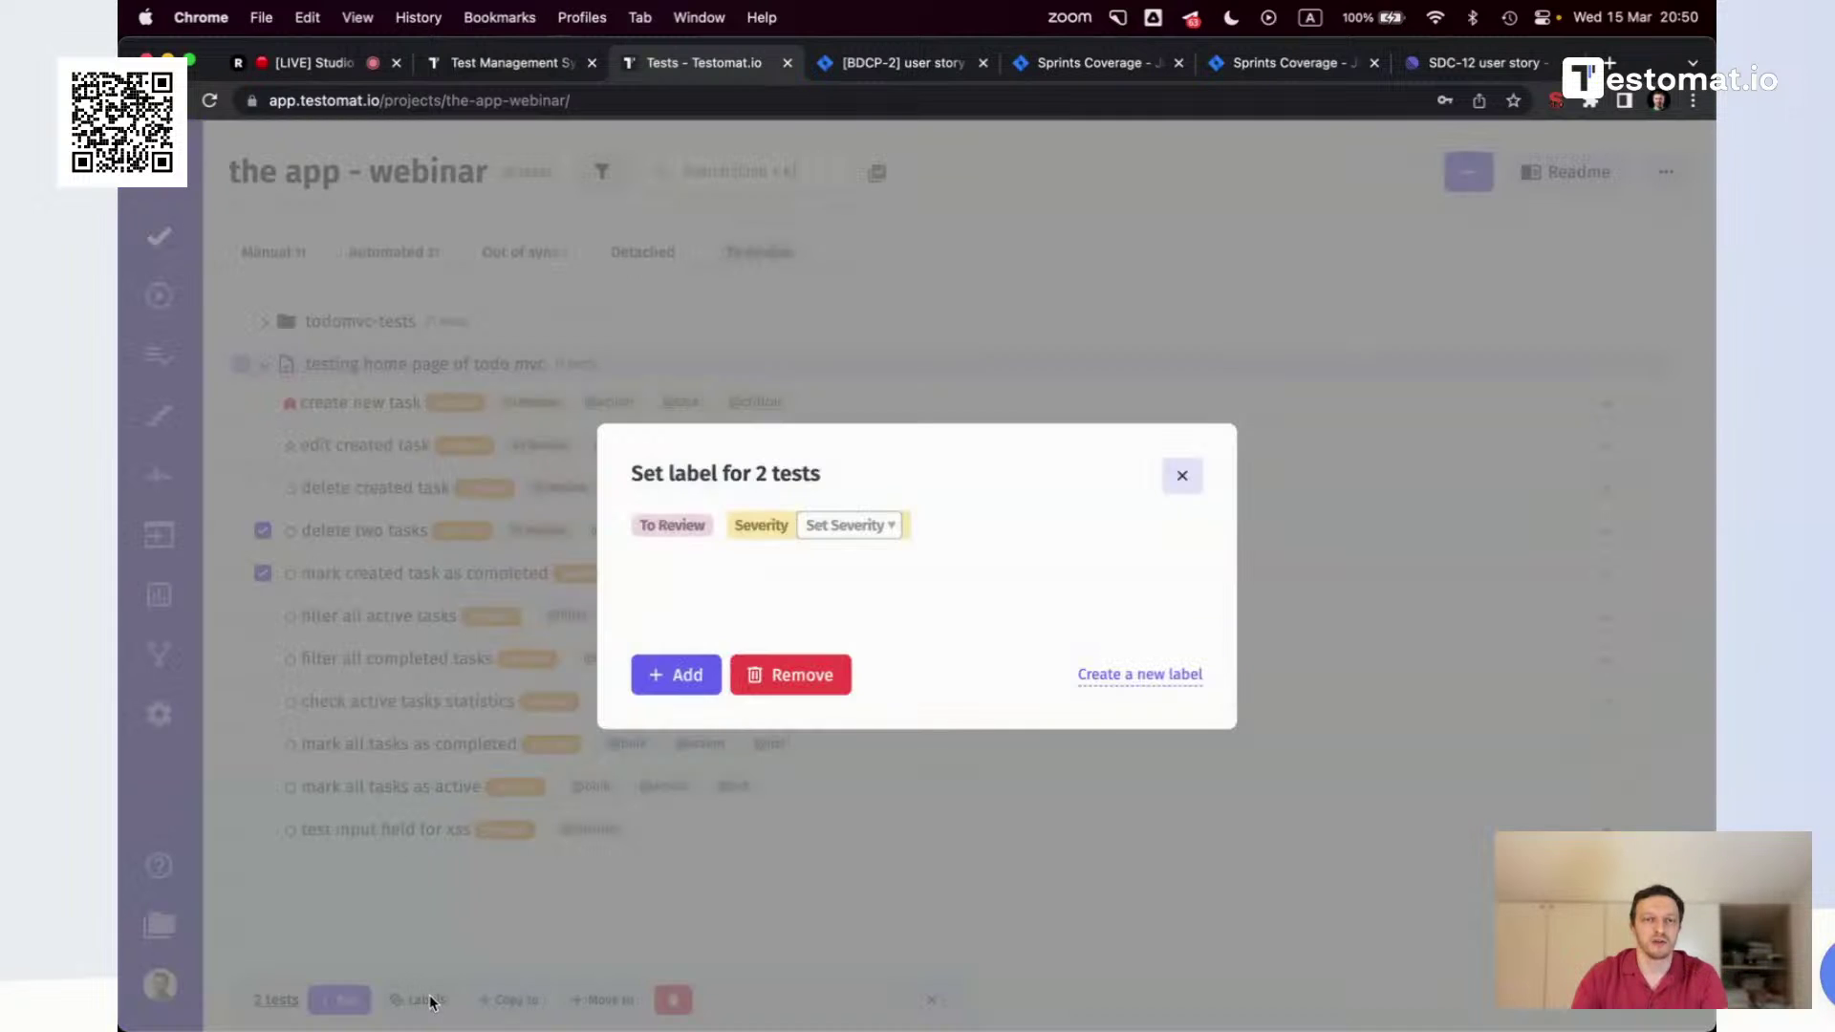
click(834, 534)
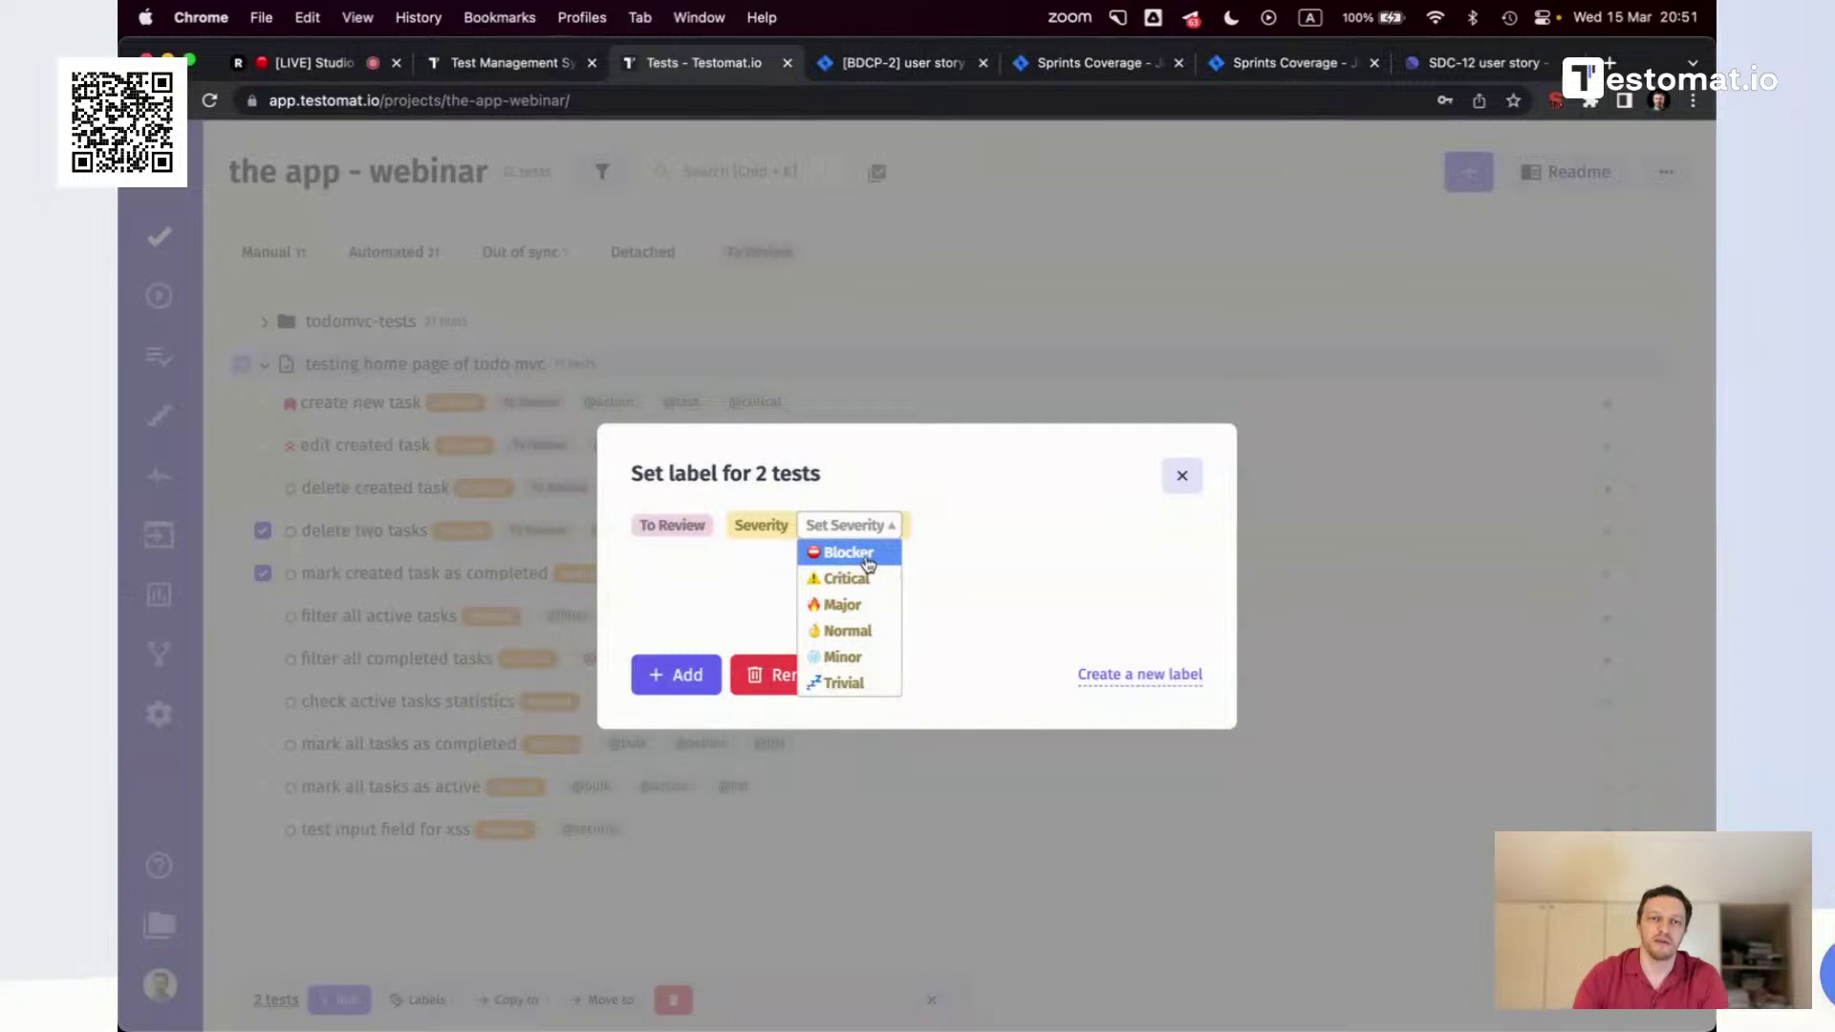
click(868, 554)
click(645, 684)
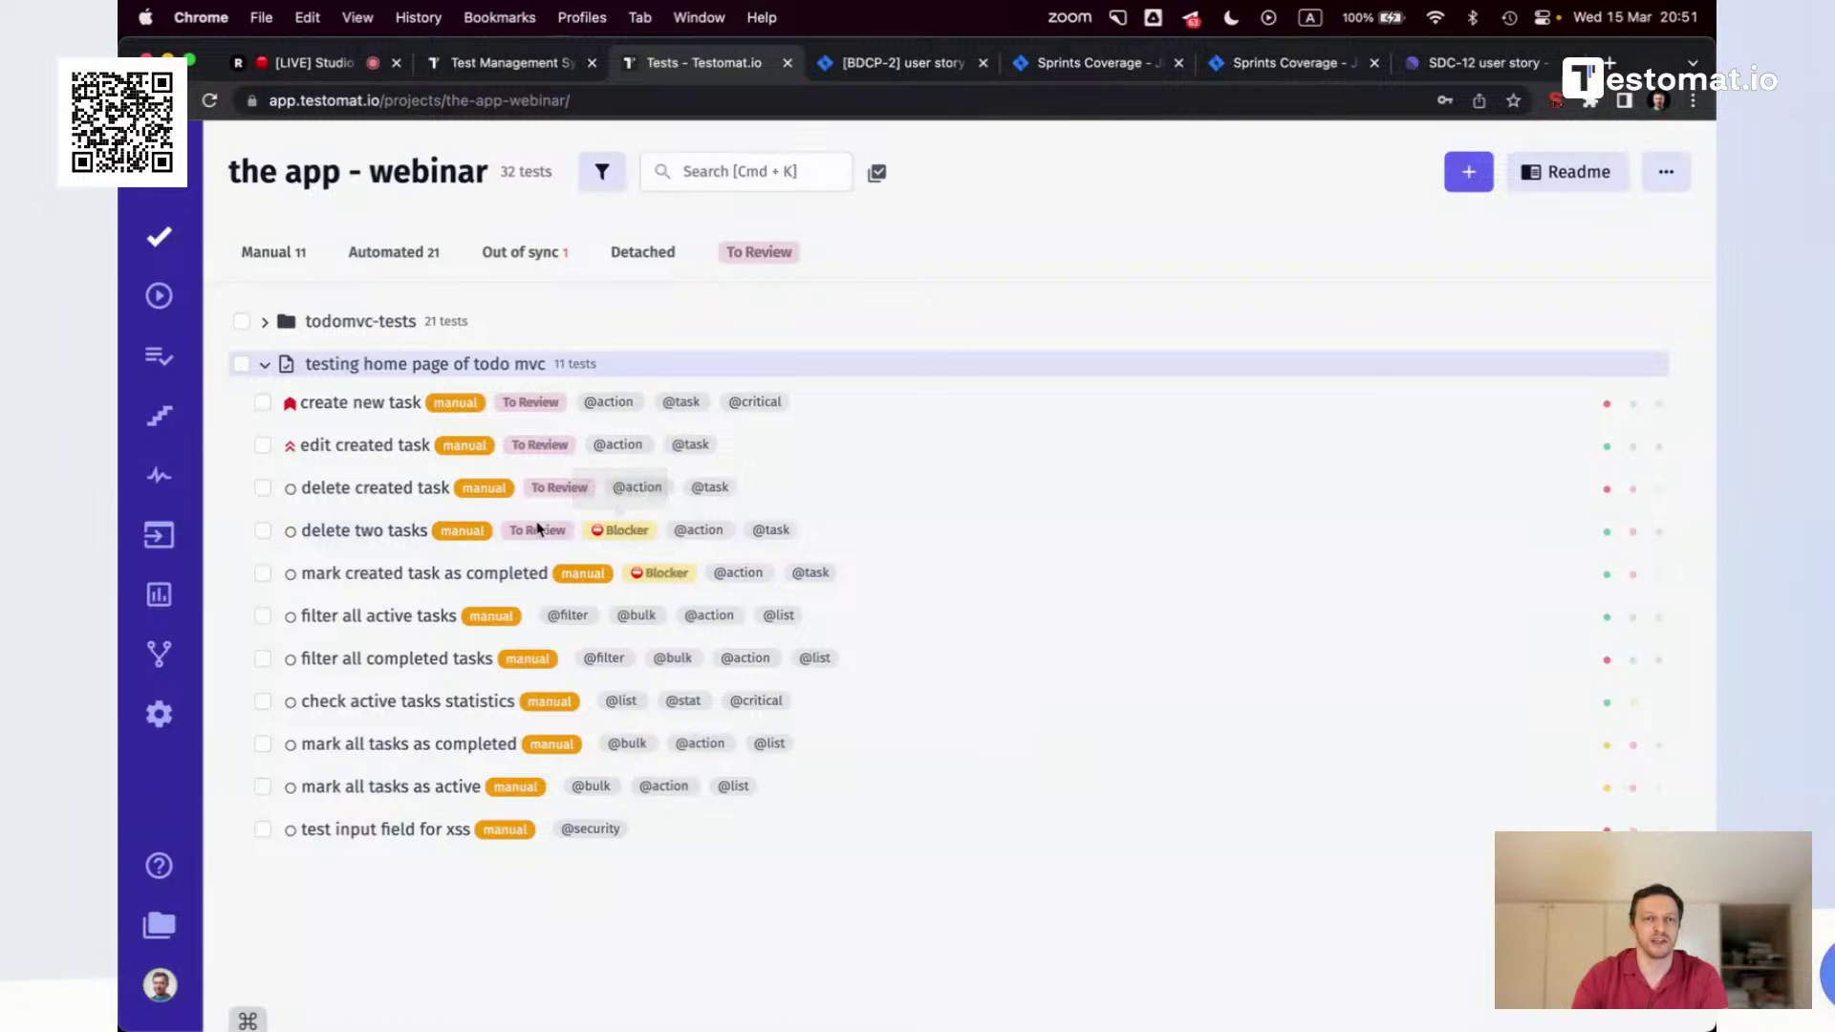
click(392, 531)
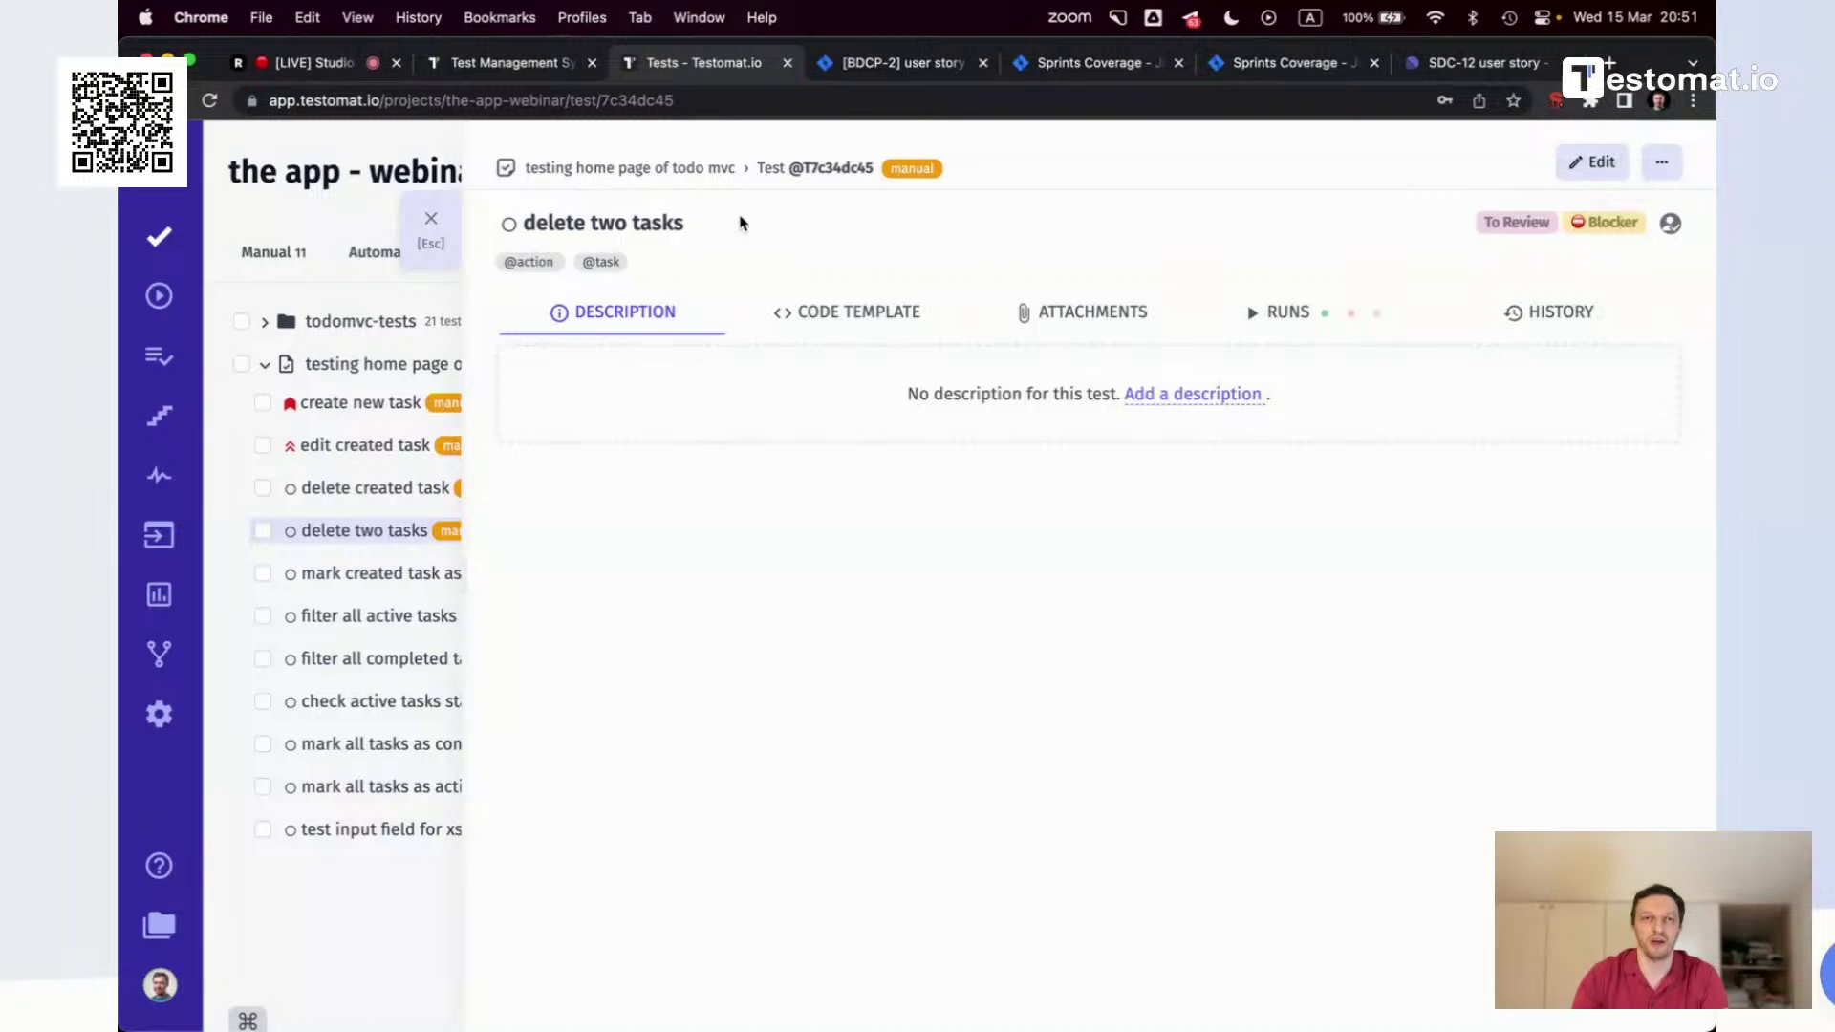
click(430, 218)
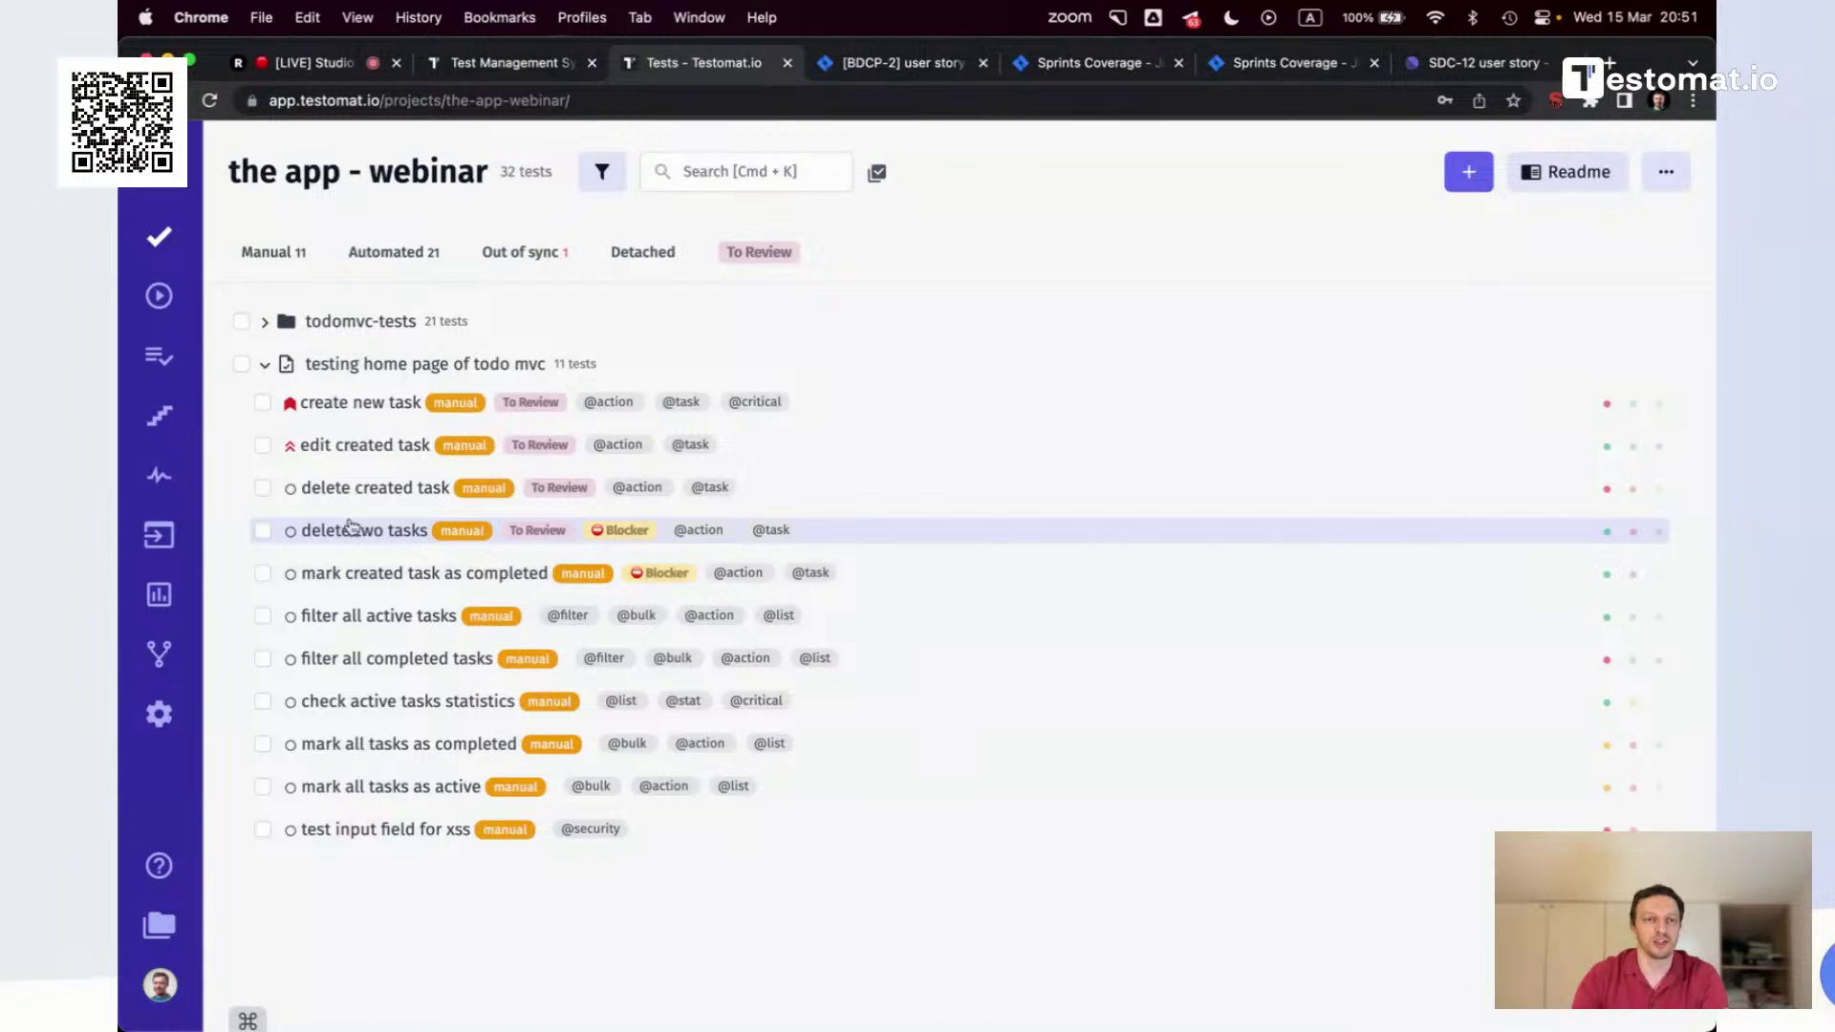
Turn off "Show in list" for the Severity label and save the label
click(162, 713)
click(293, 354)
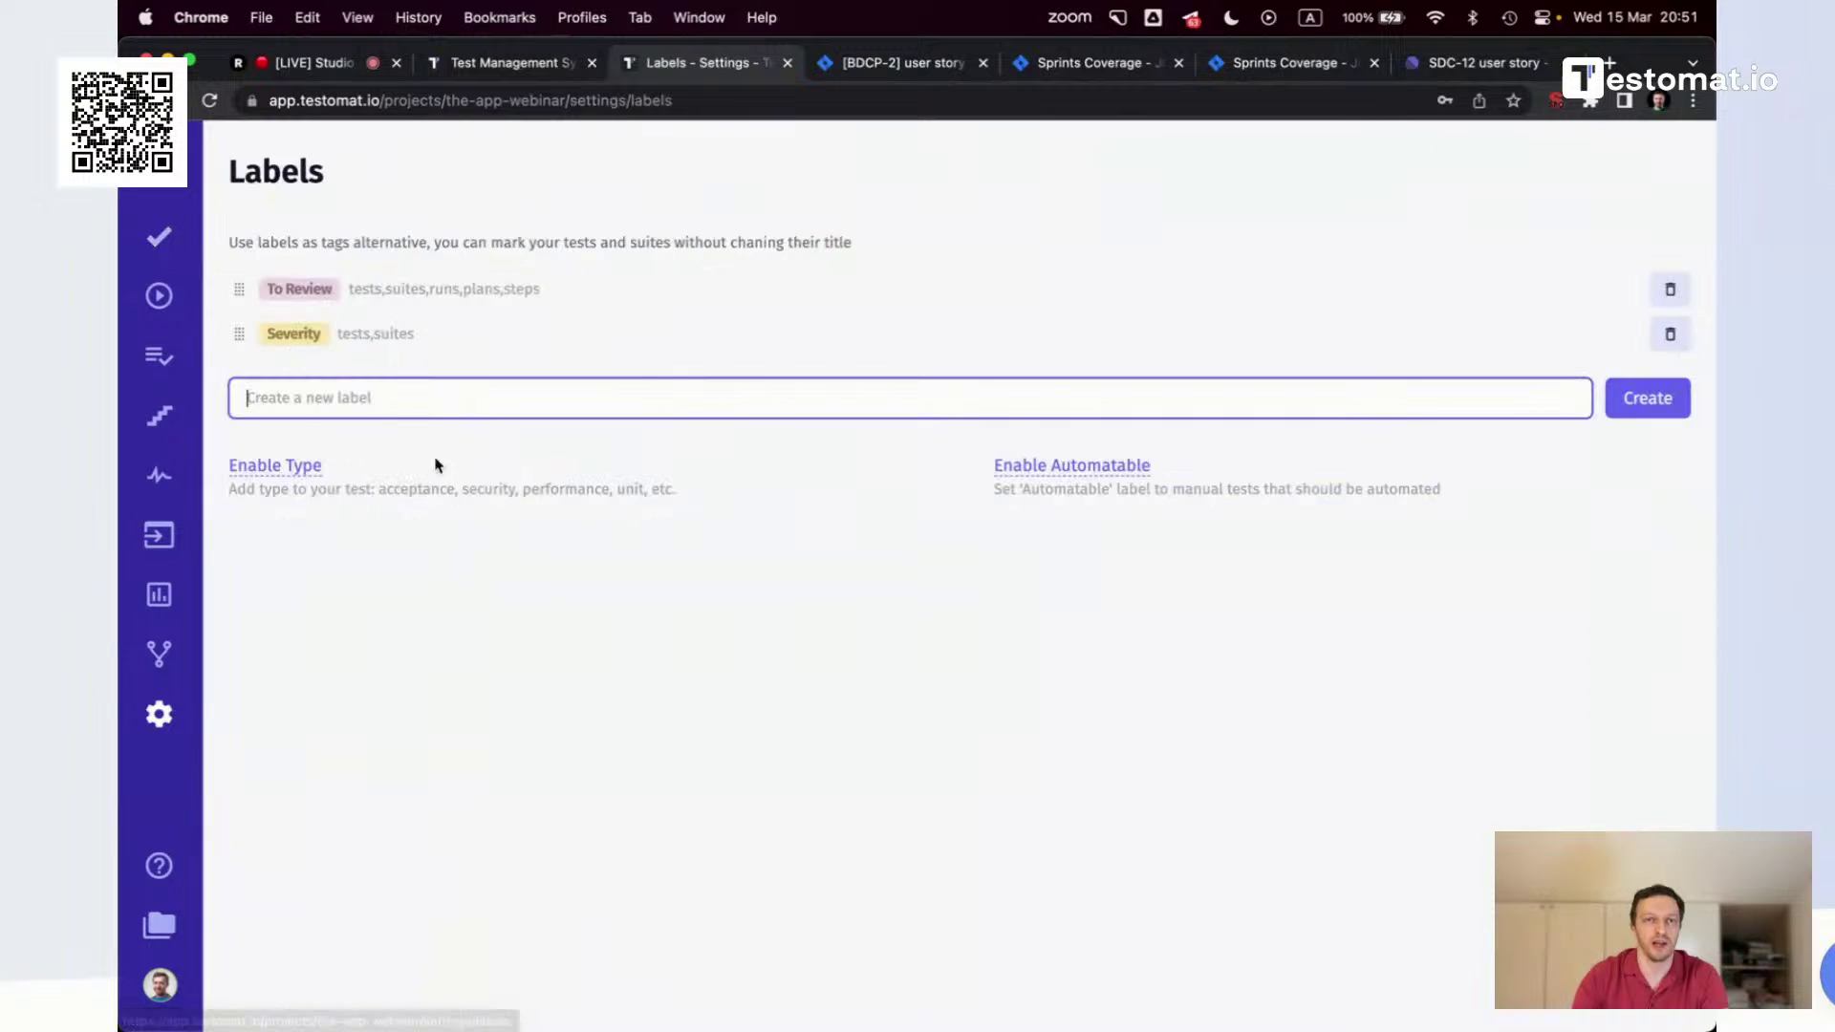
click(295, 337)
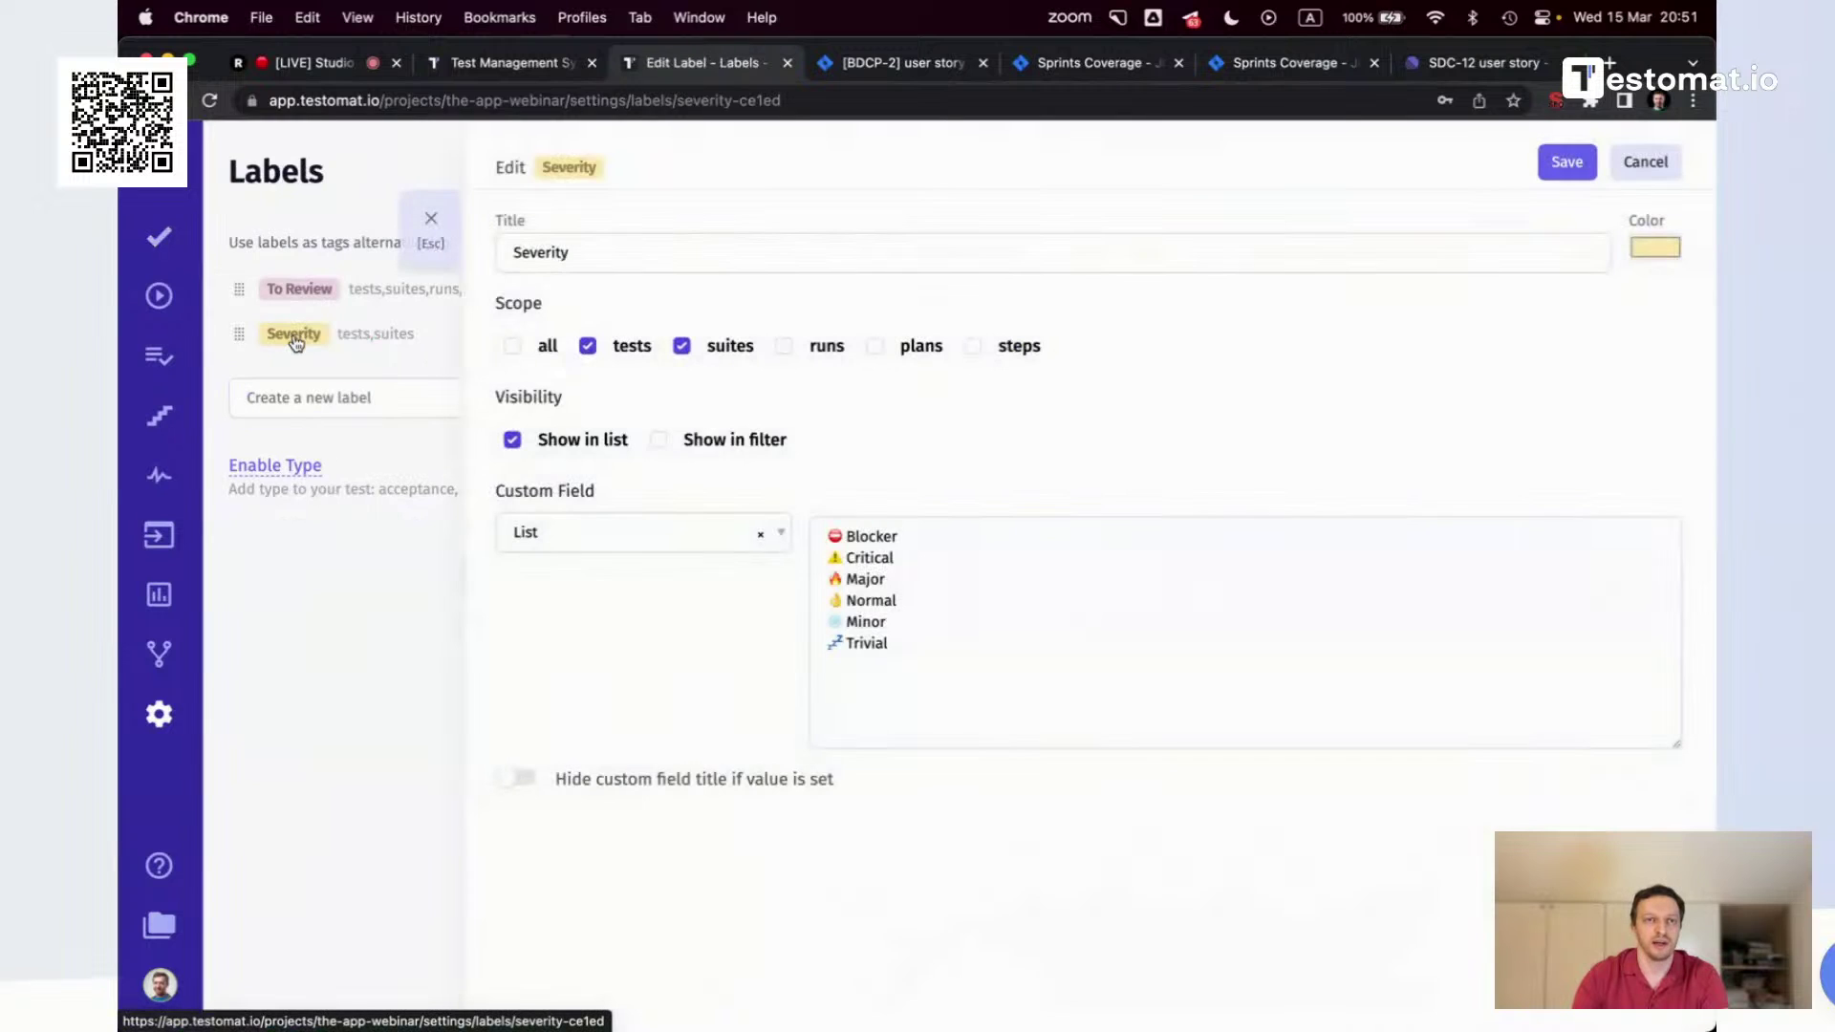
click(575, 442)
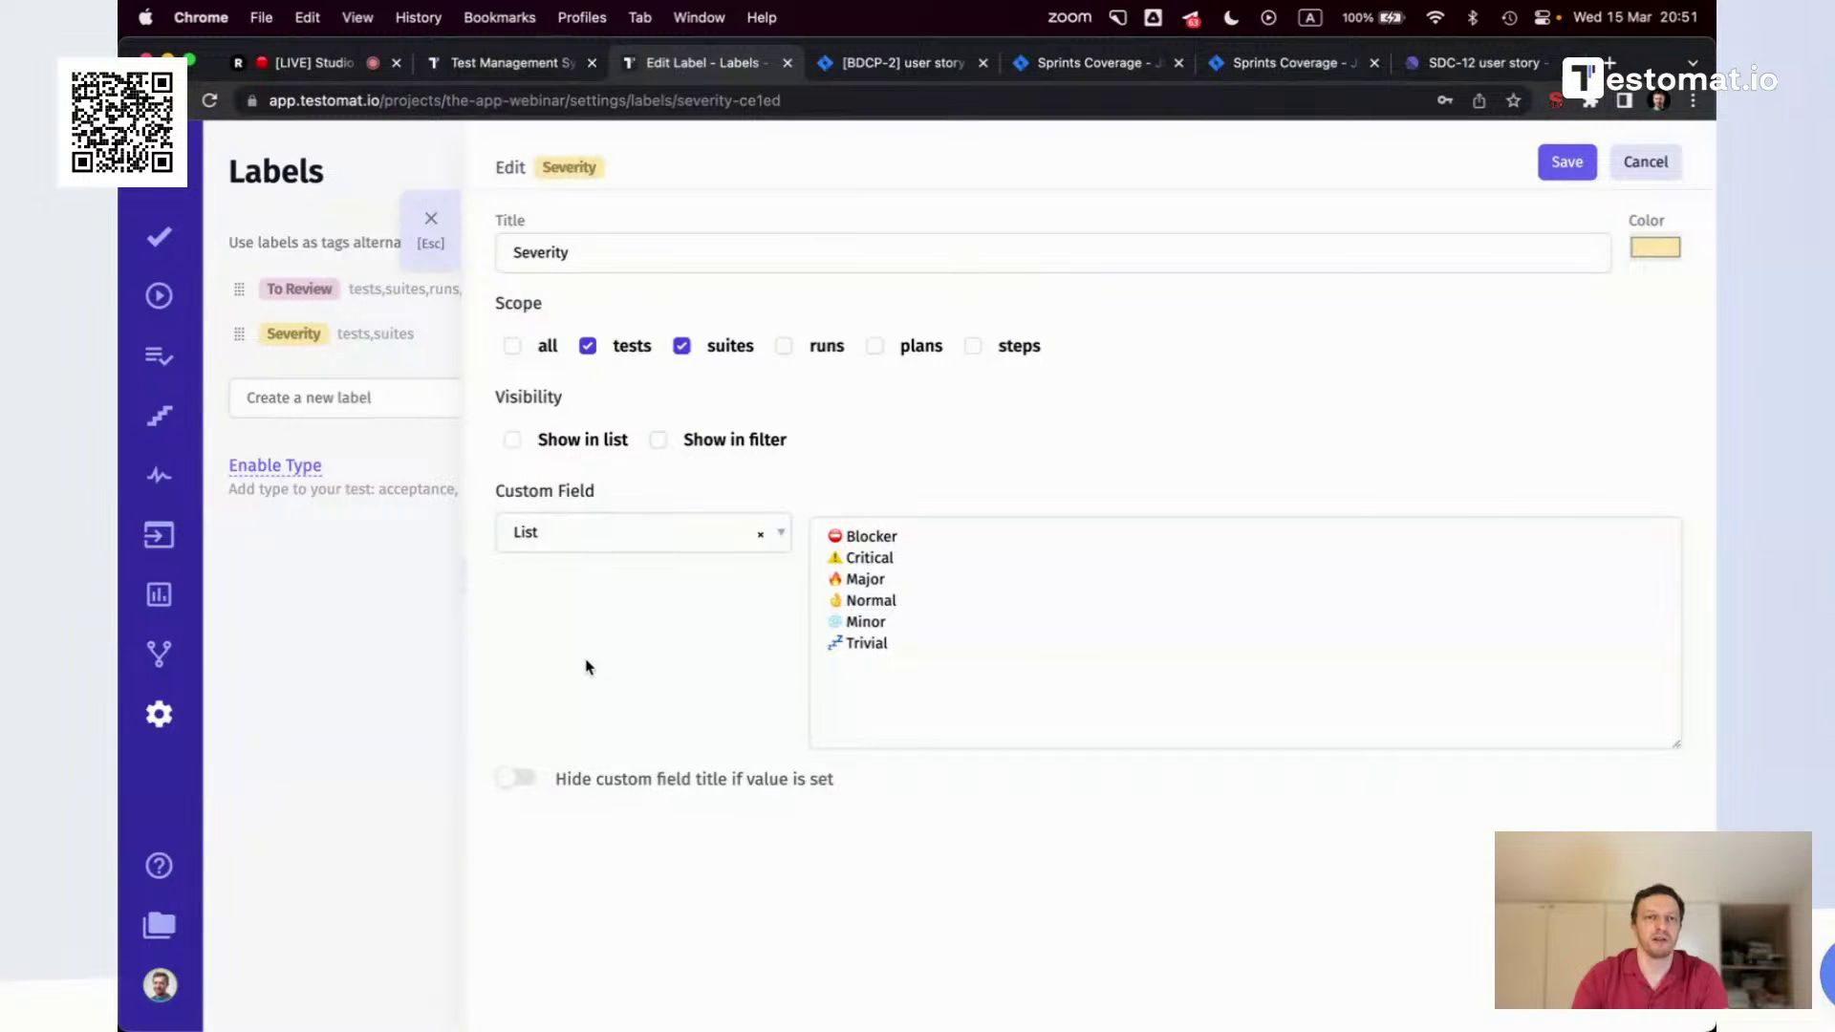
click(1567, 162)
Check how Severity displays in the "testing home page of todo mvc" suite and in the details of "mark created task as completed"
click(188, 232)
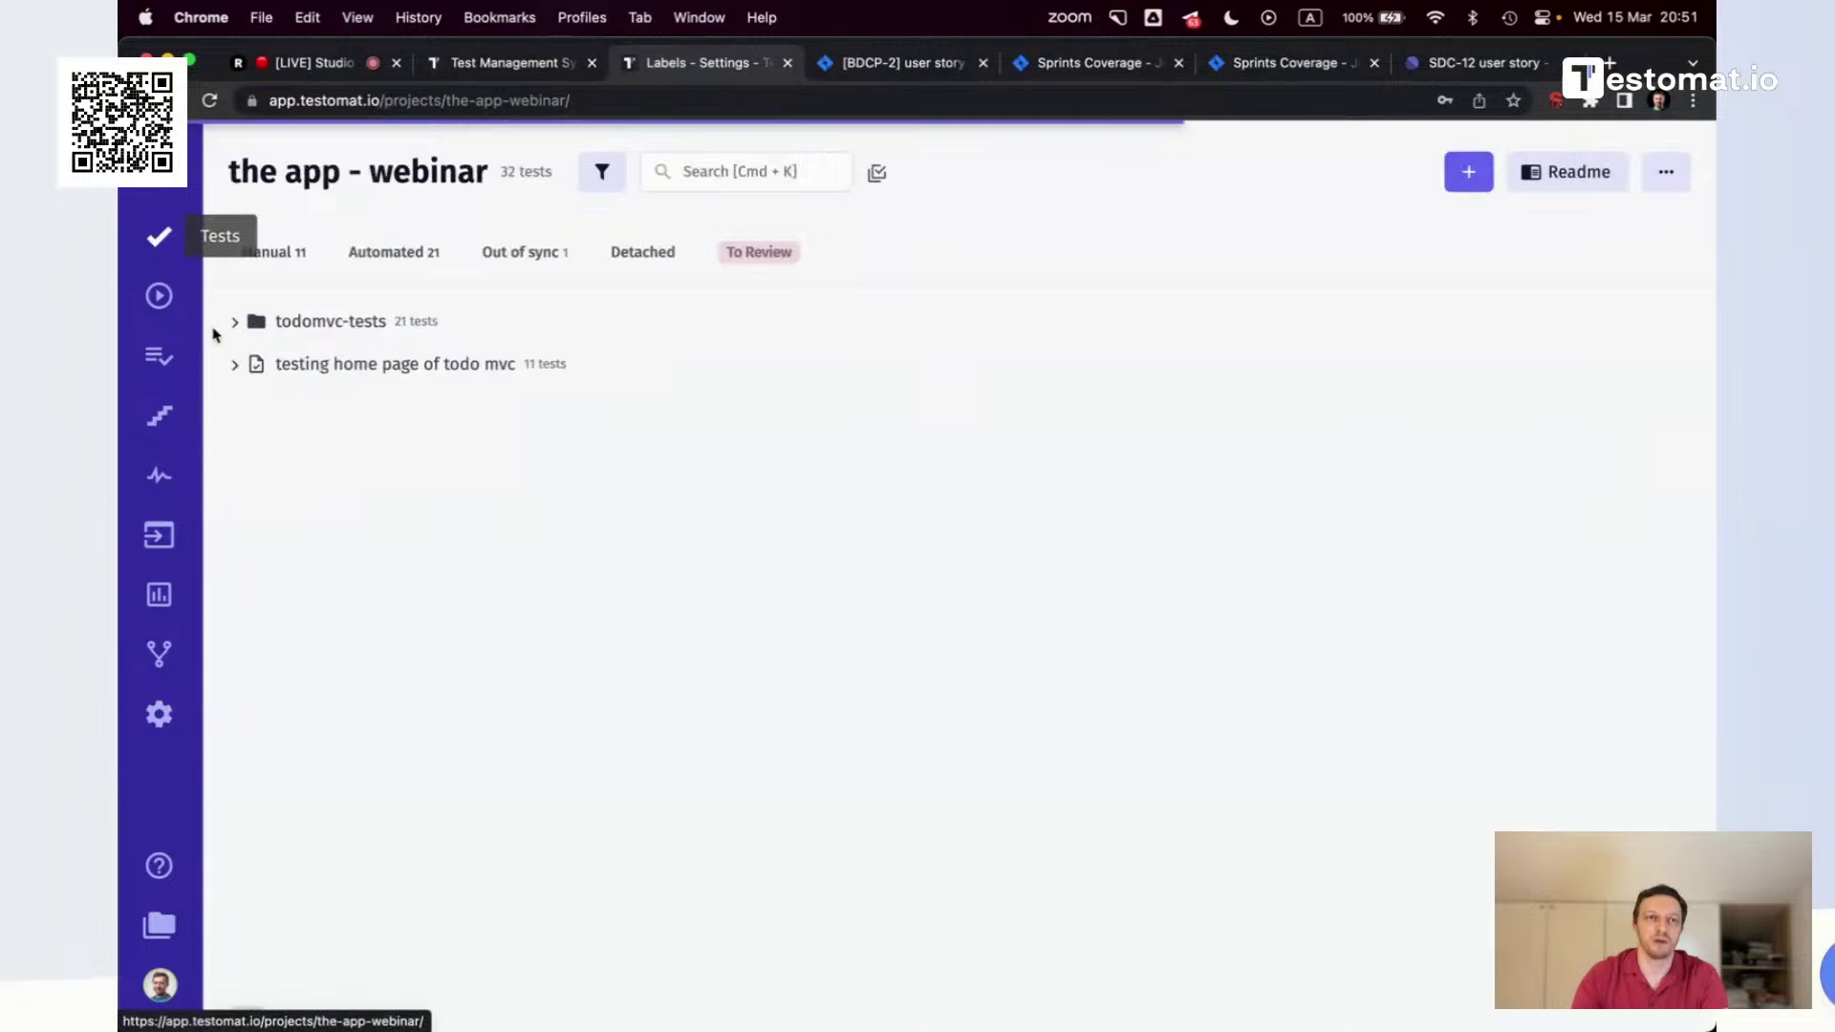
click(234, 364)
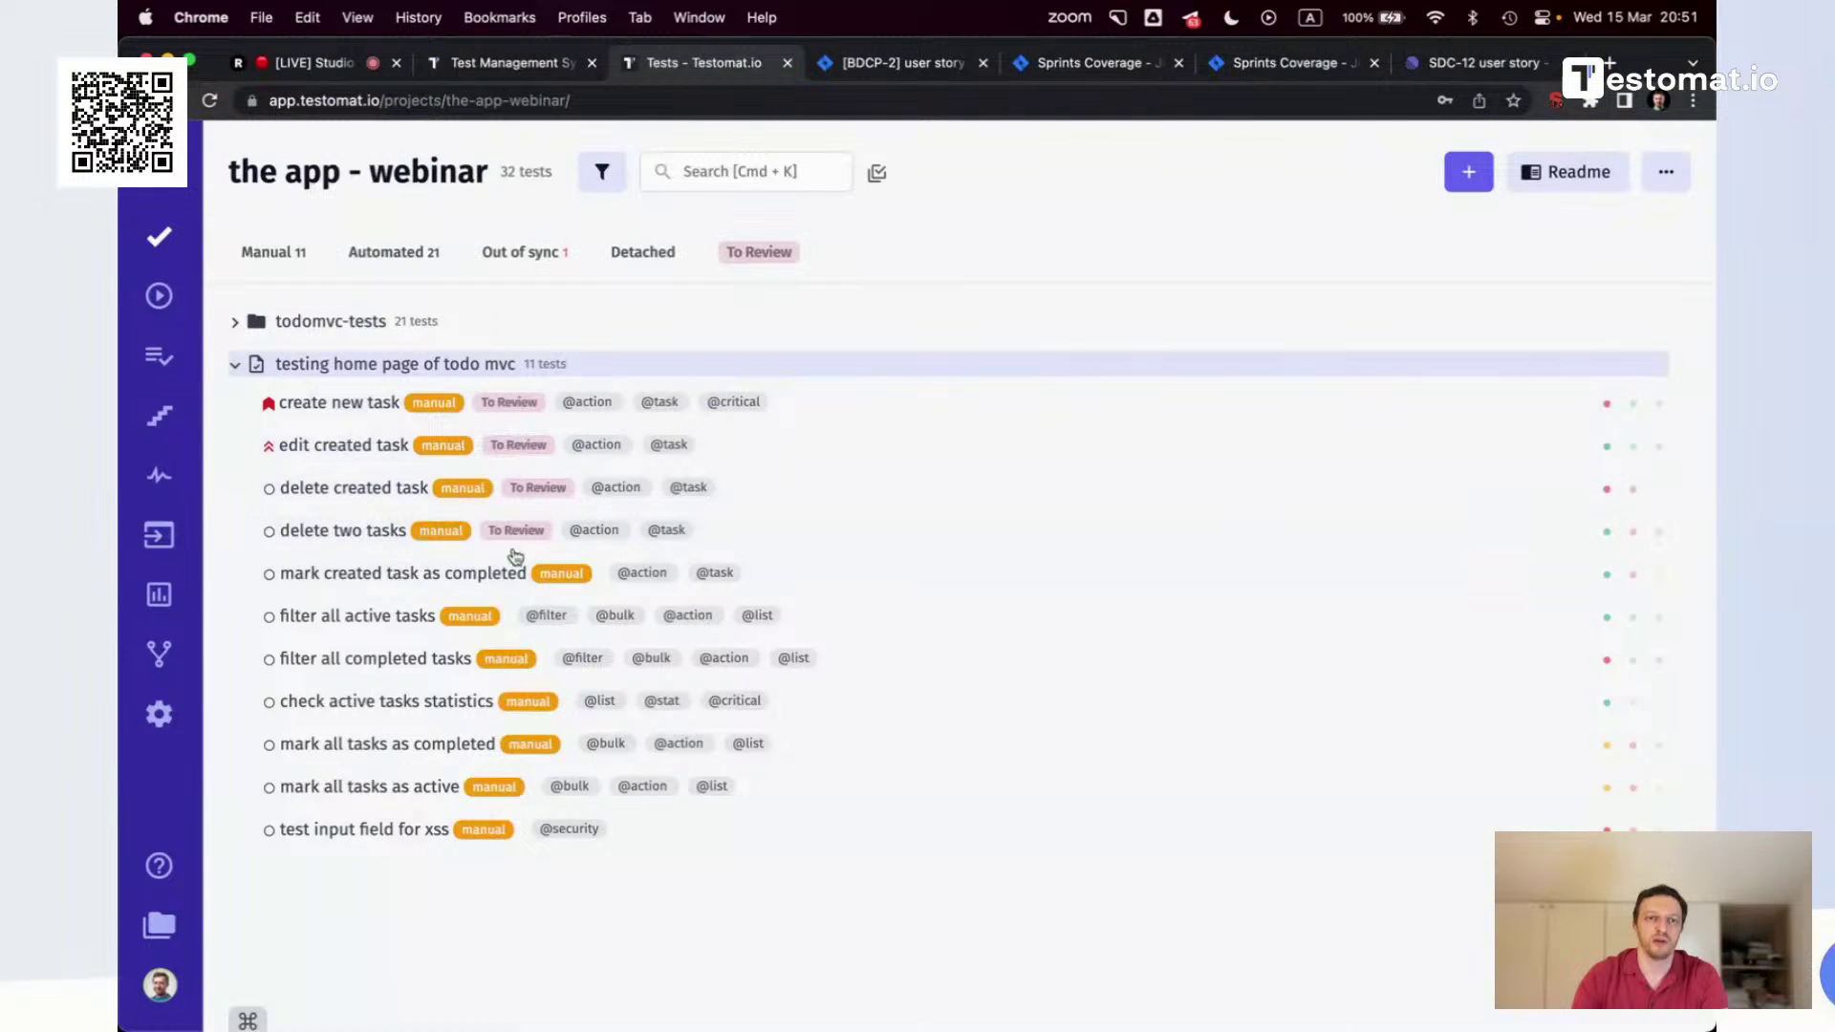
click(391, 574)
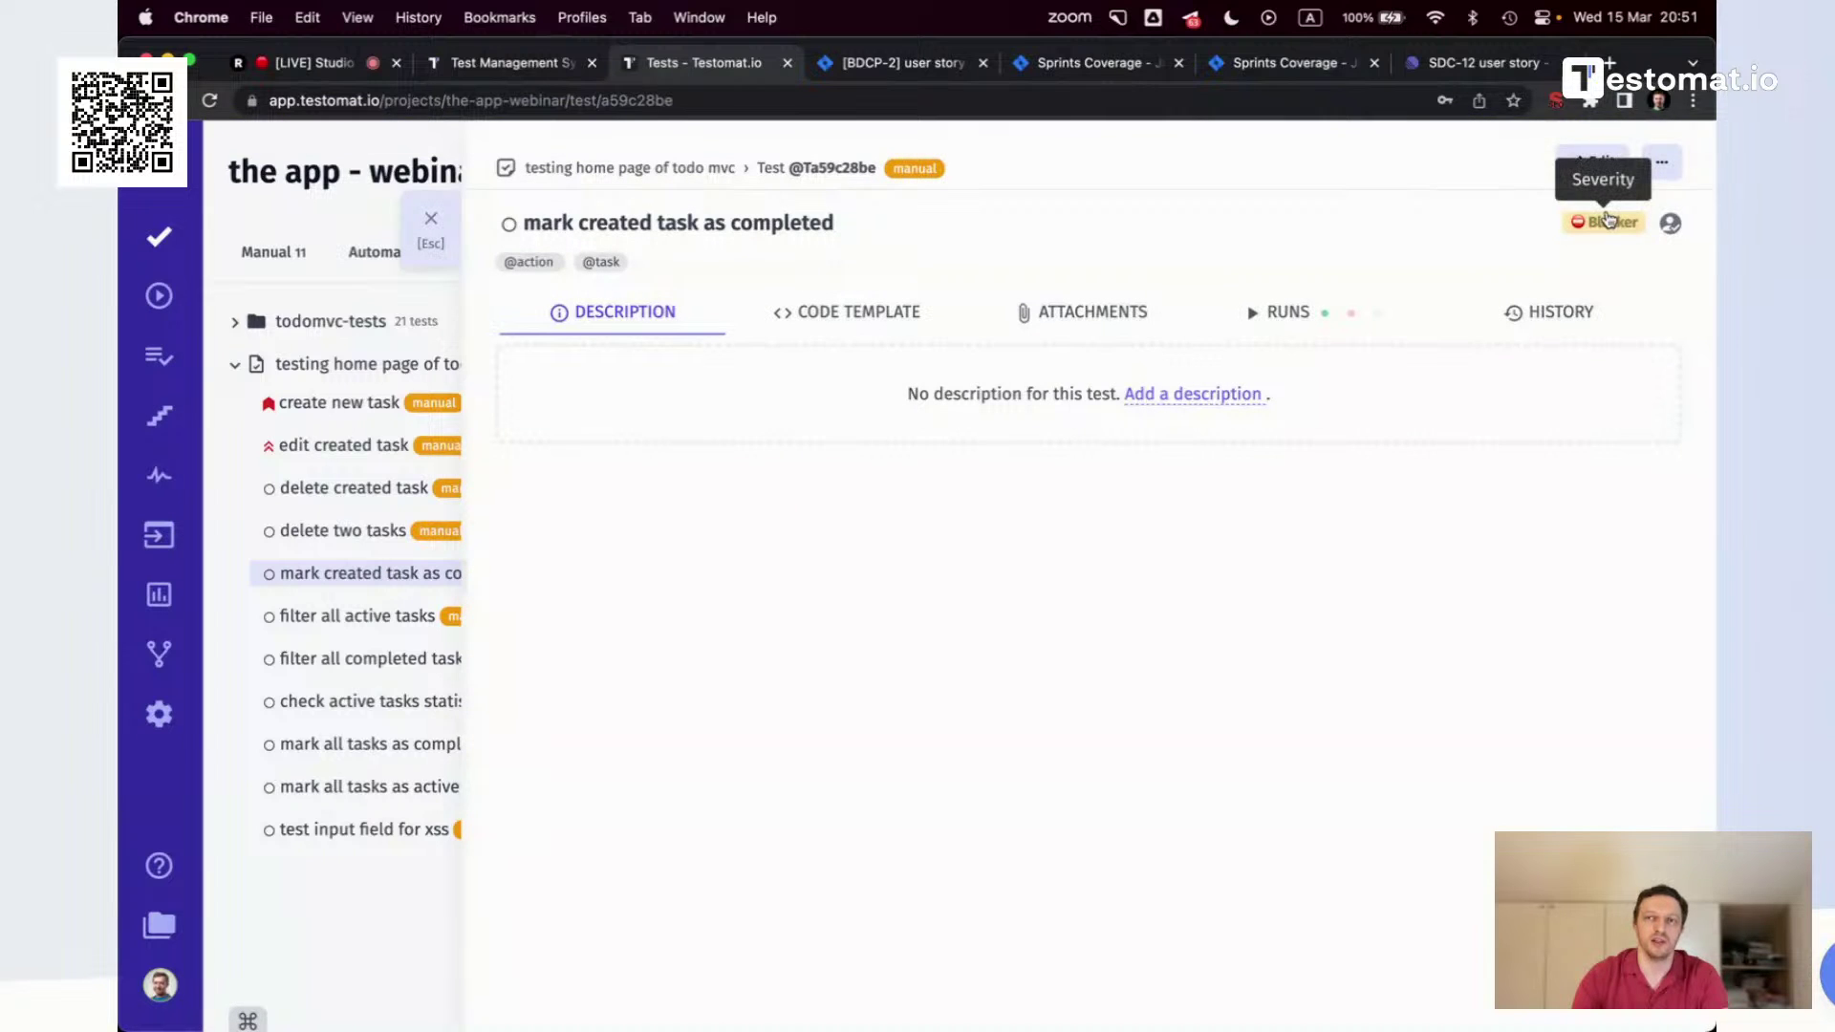
click(431, 222)
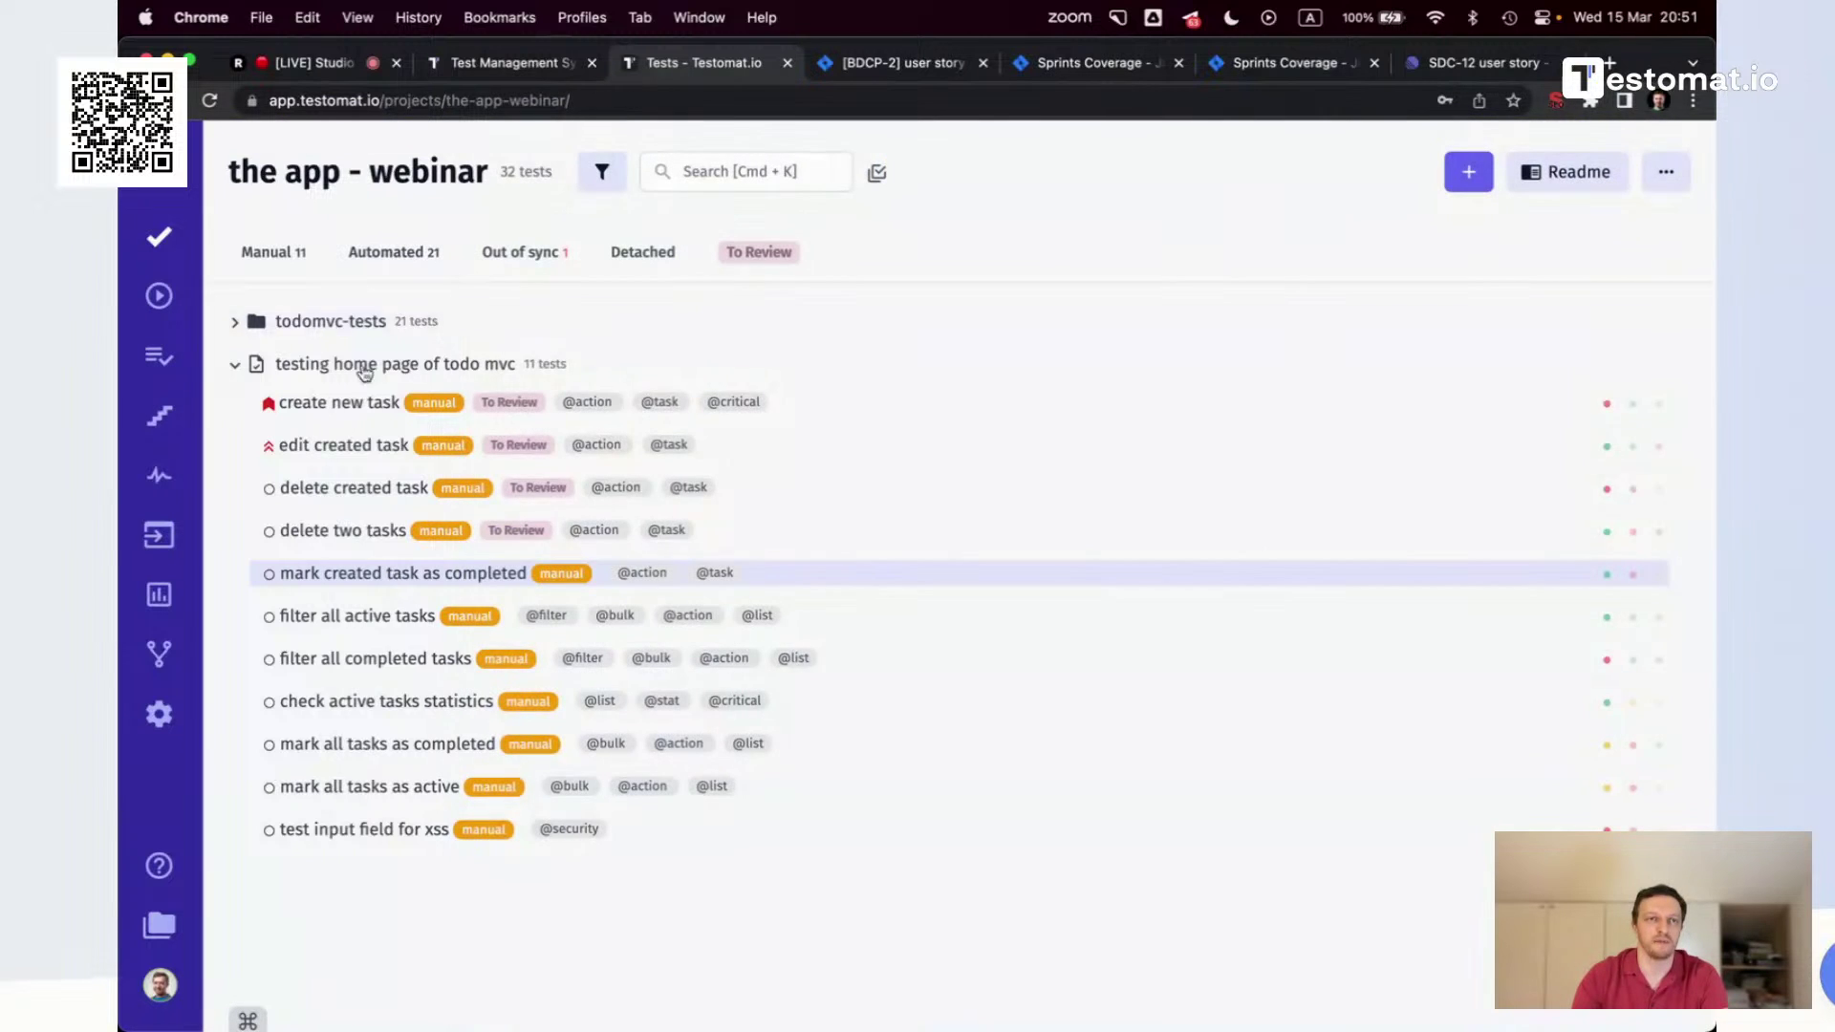
Enable "Show in filter" for the Severity label, save it, and expand the "testing home page of todo mvc" suite in the tests list
click(183, 712)
click(315, 341)
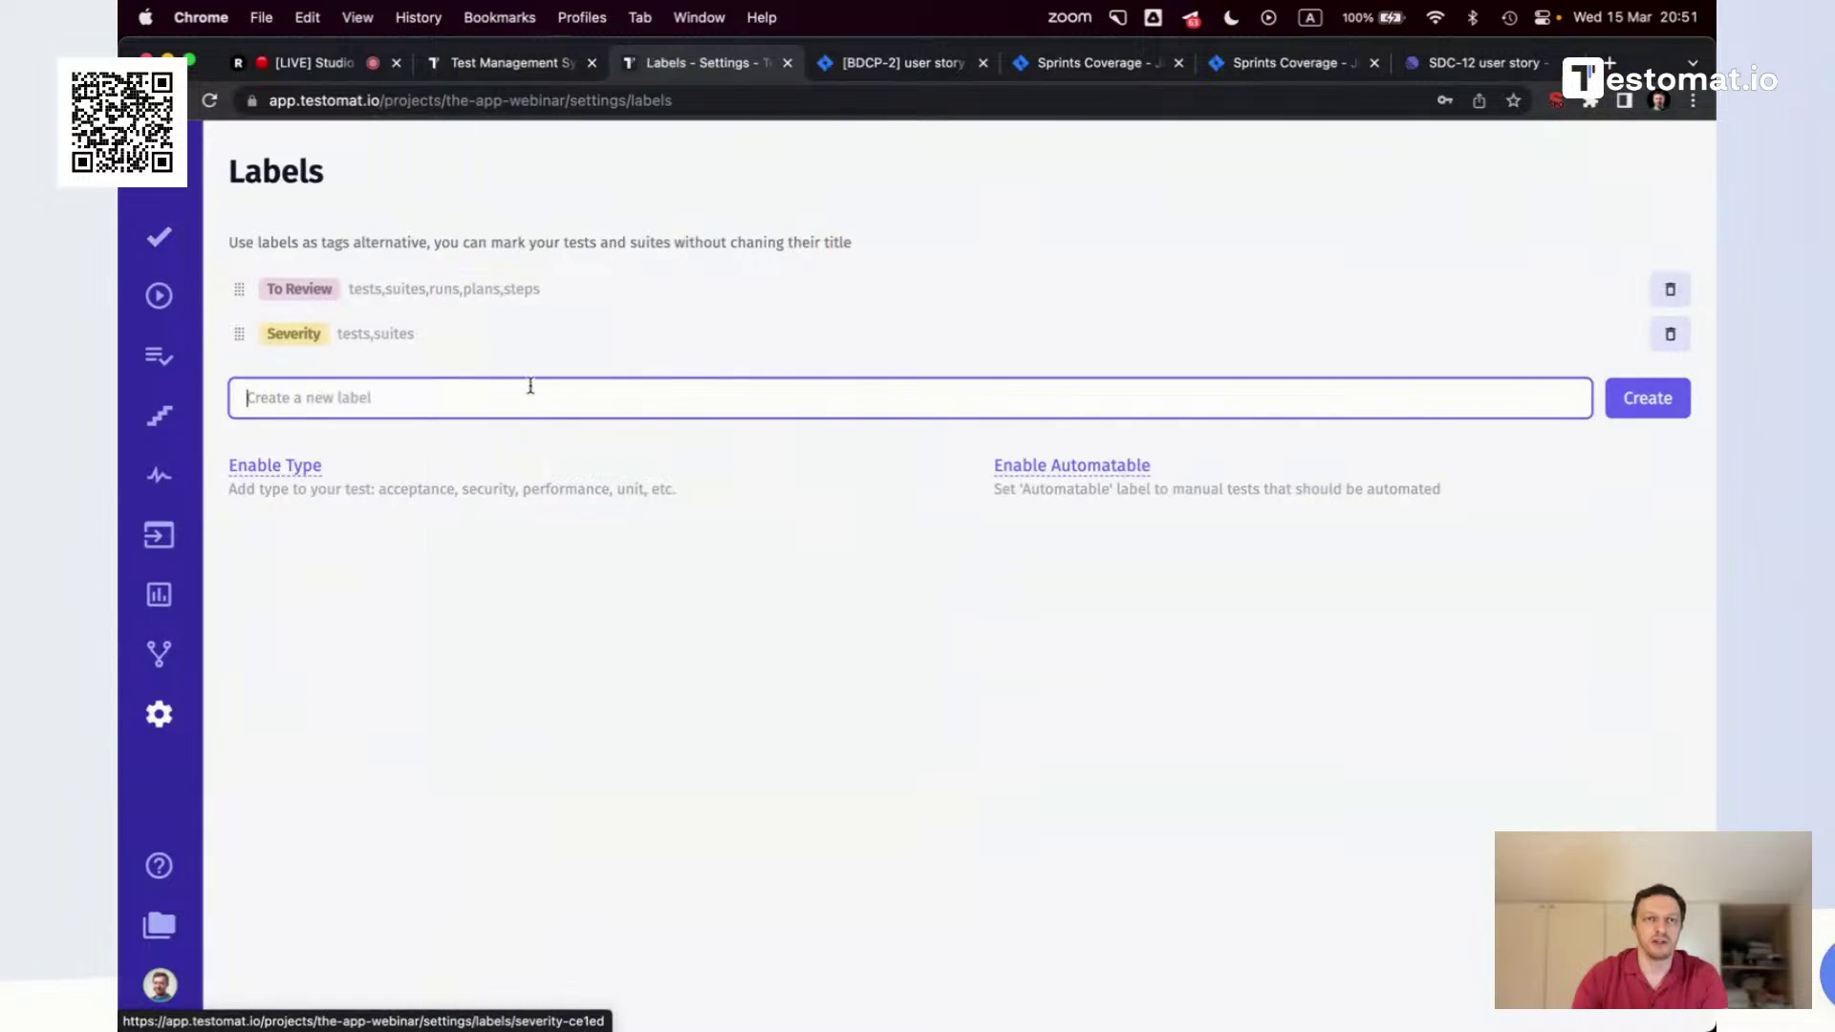
click(298, 333)
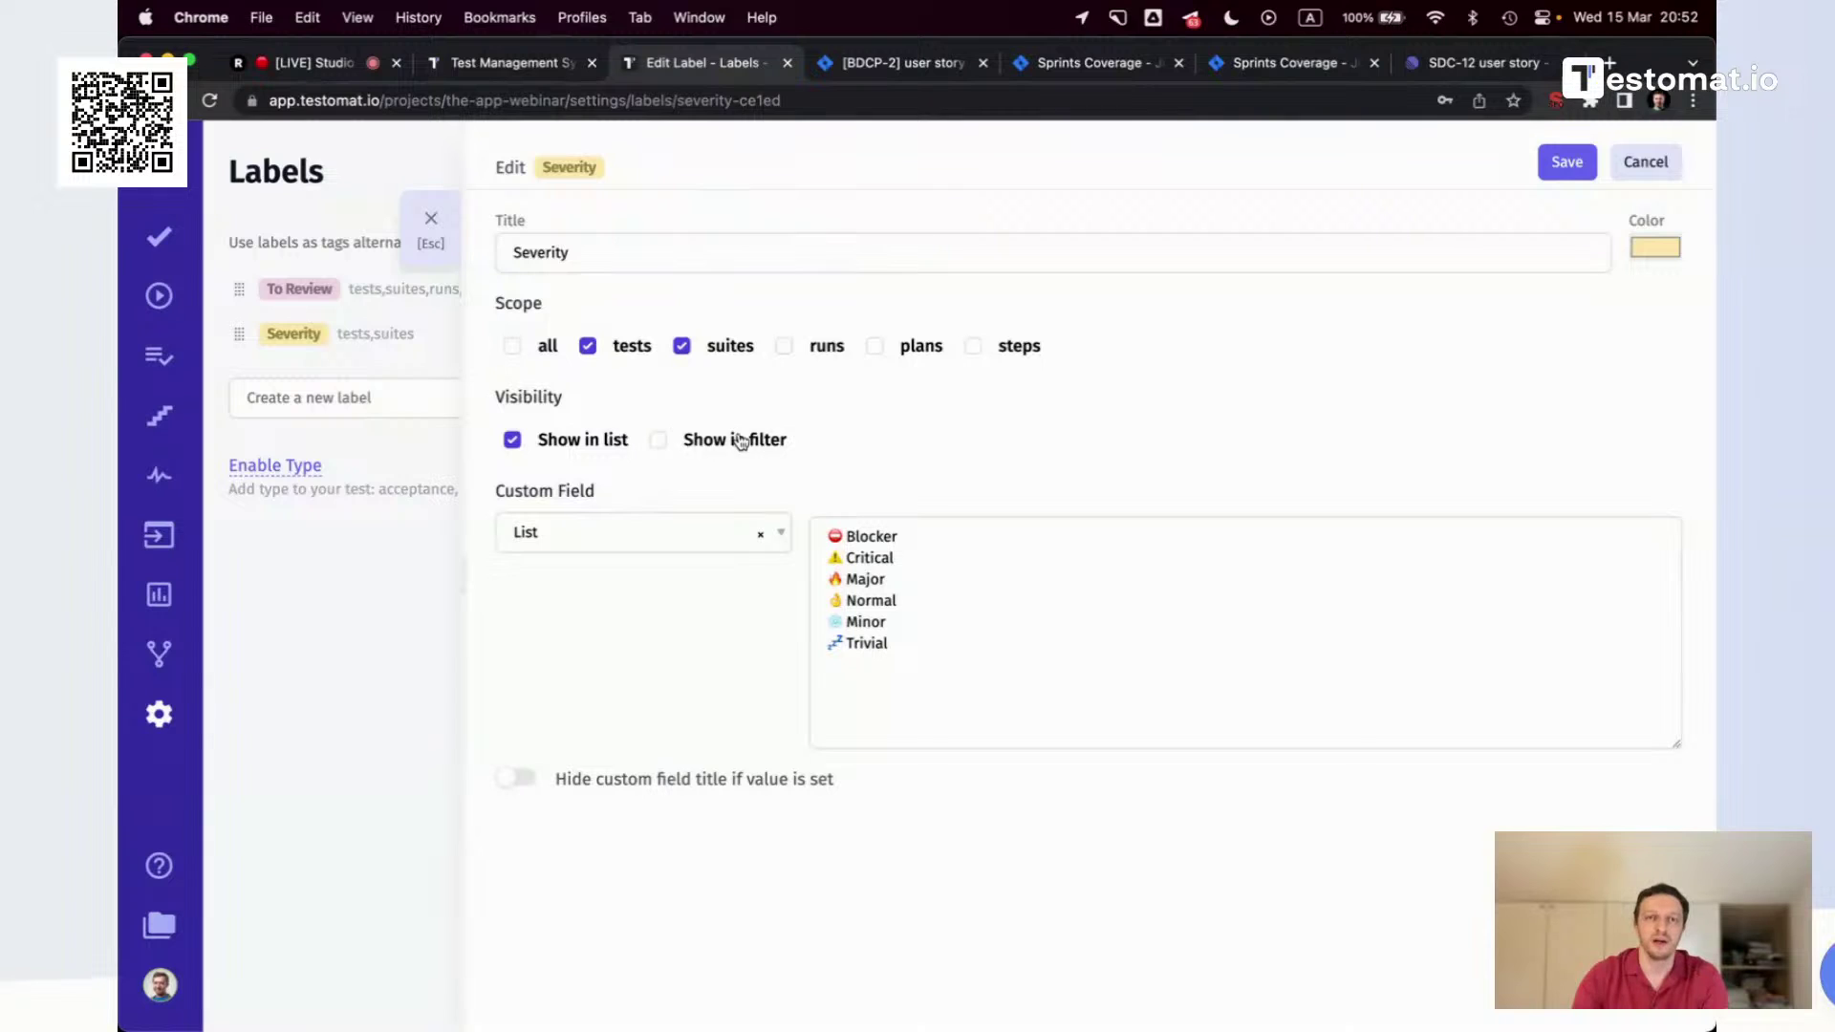
click(661, 441)
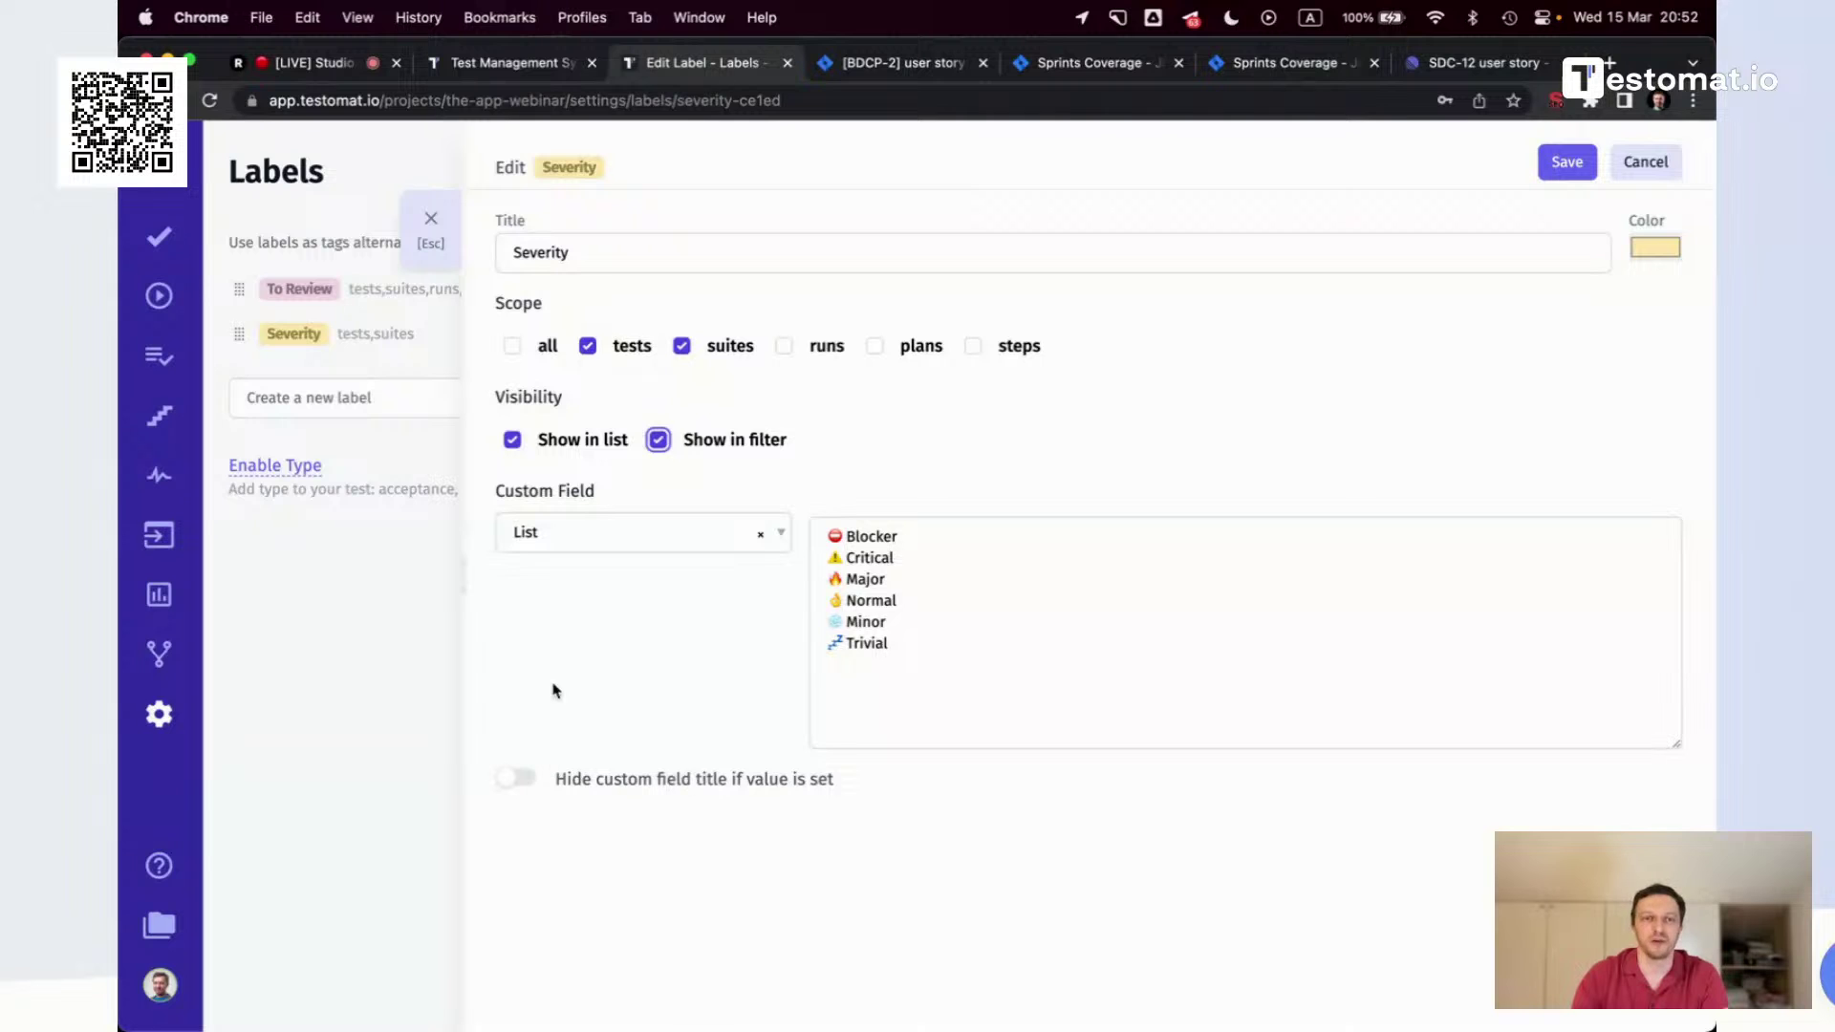
click(1568, 163)
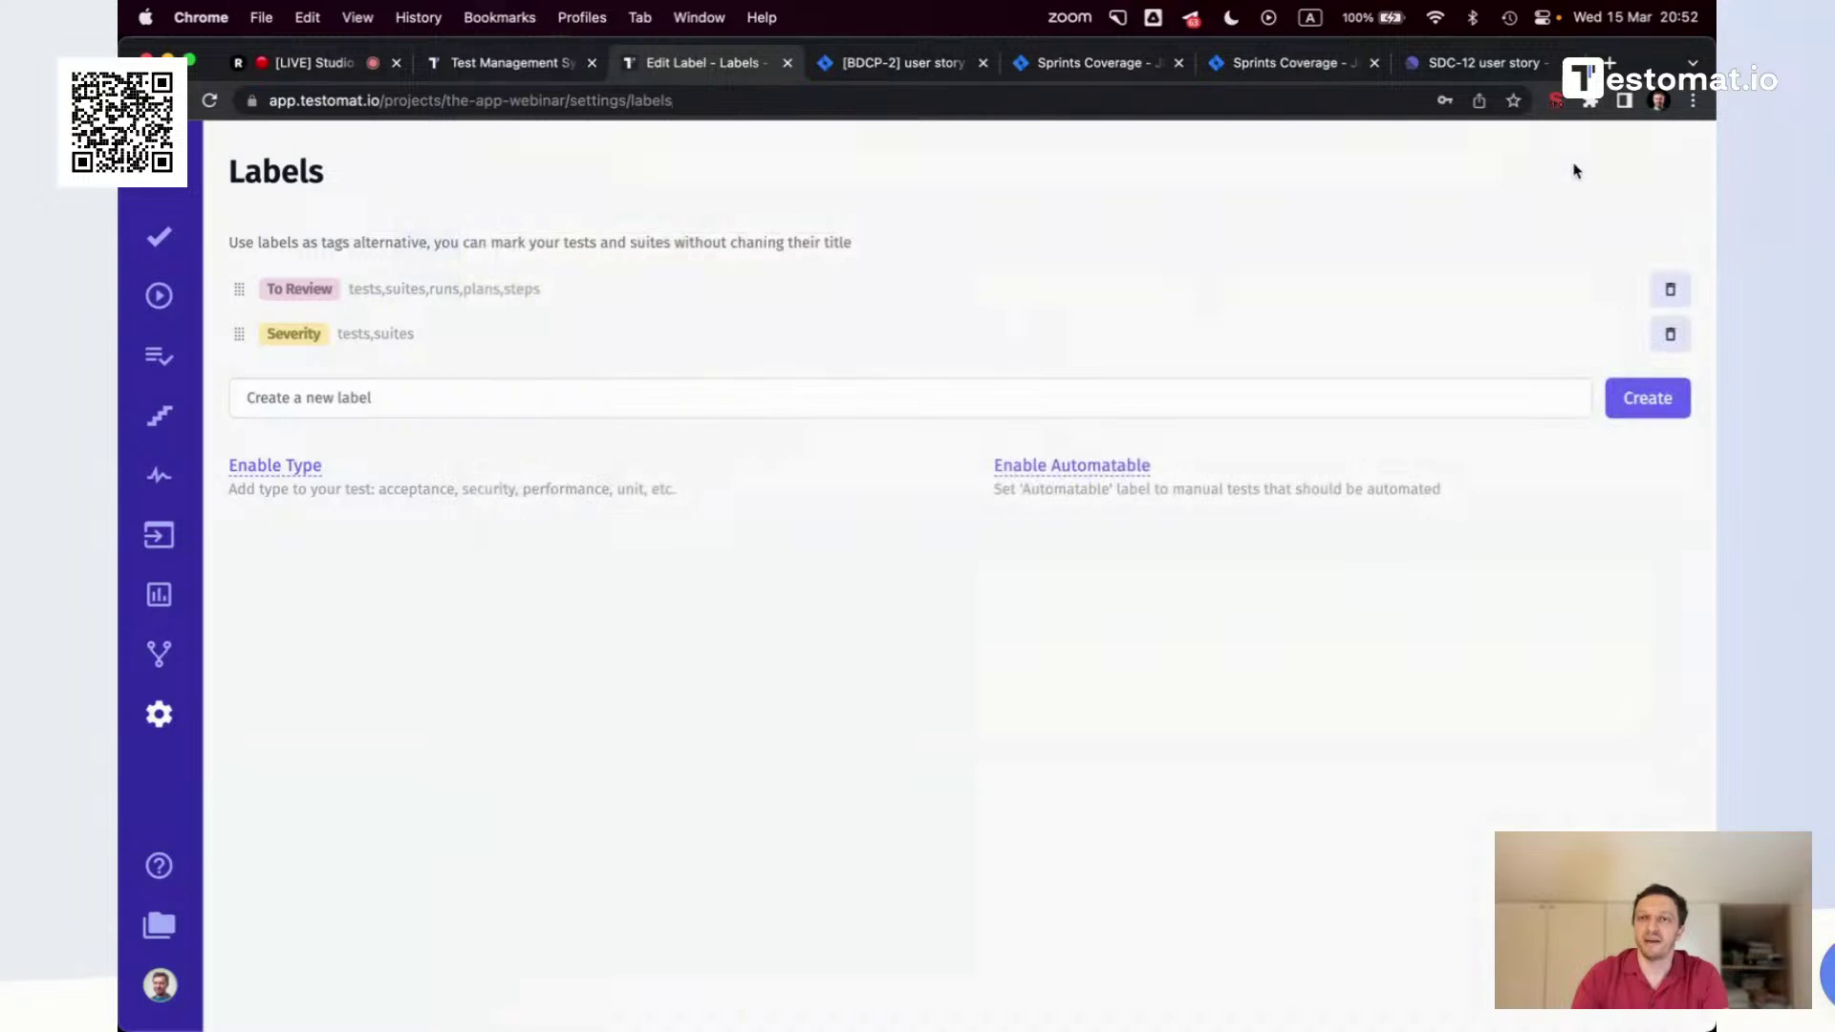
click(162, 242)
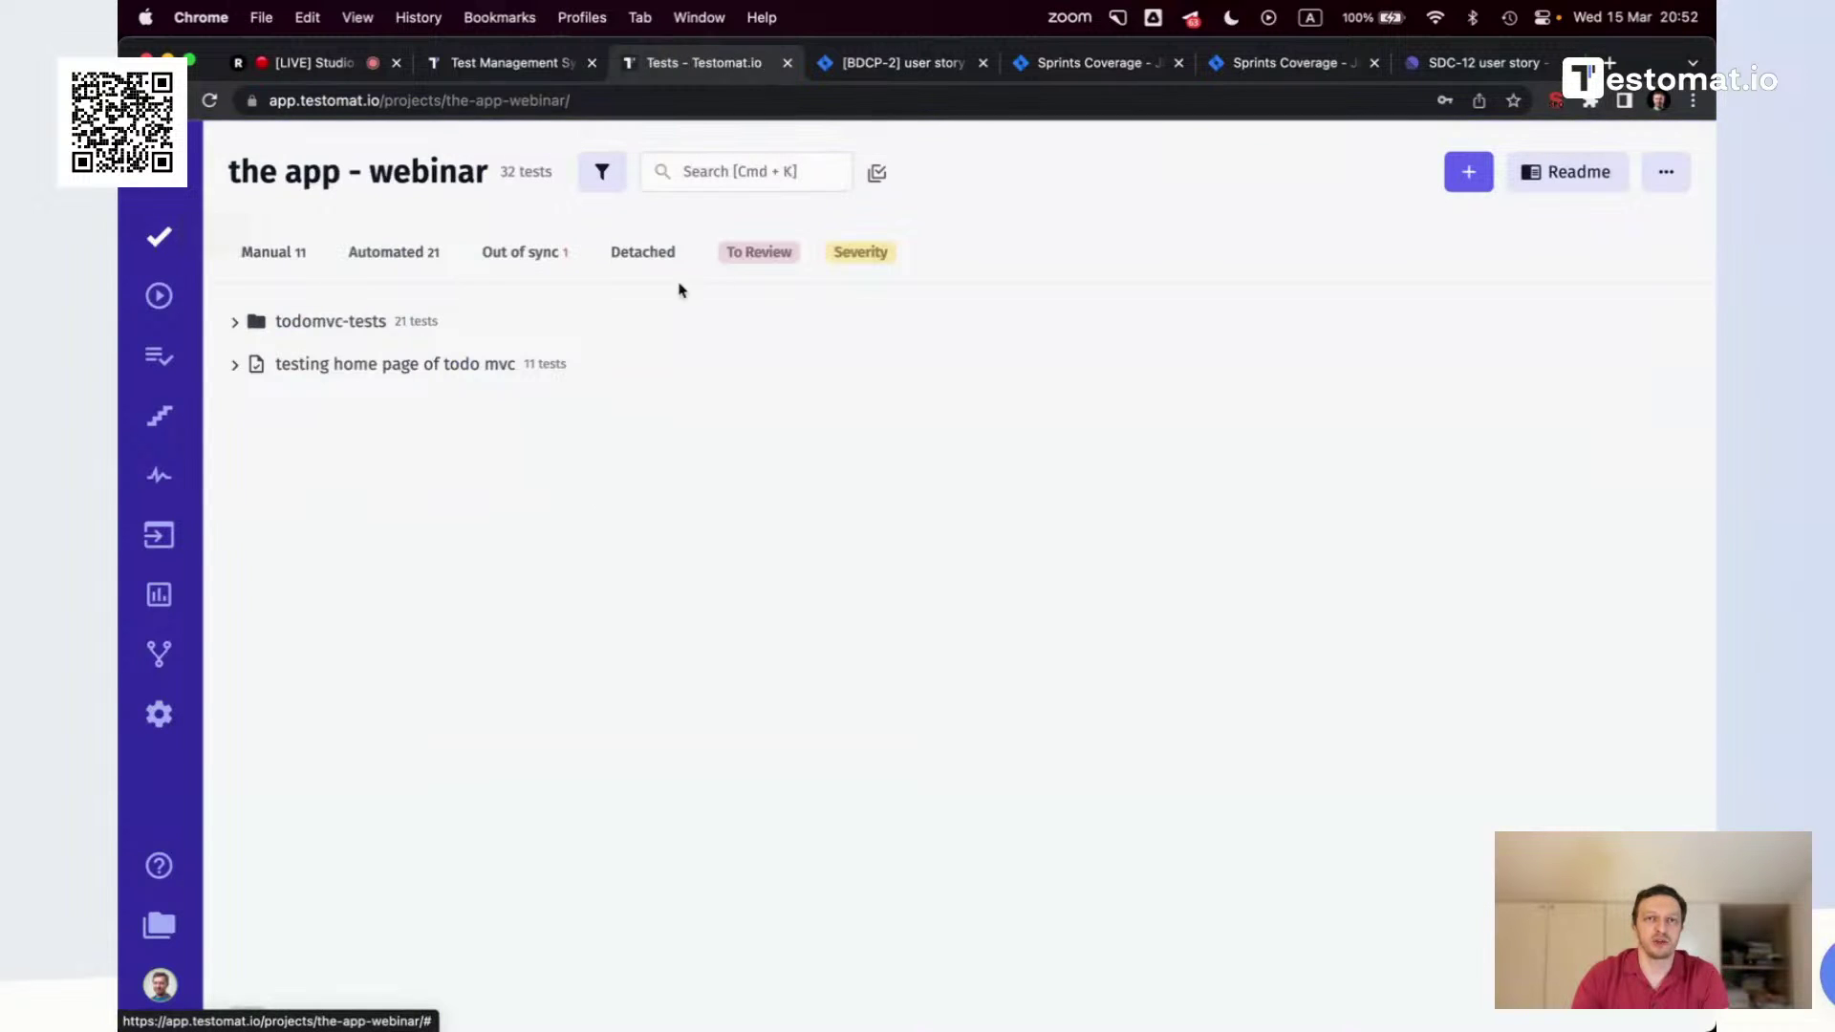
click(236, 367)
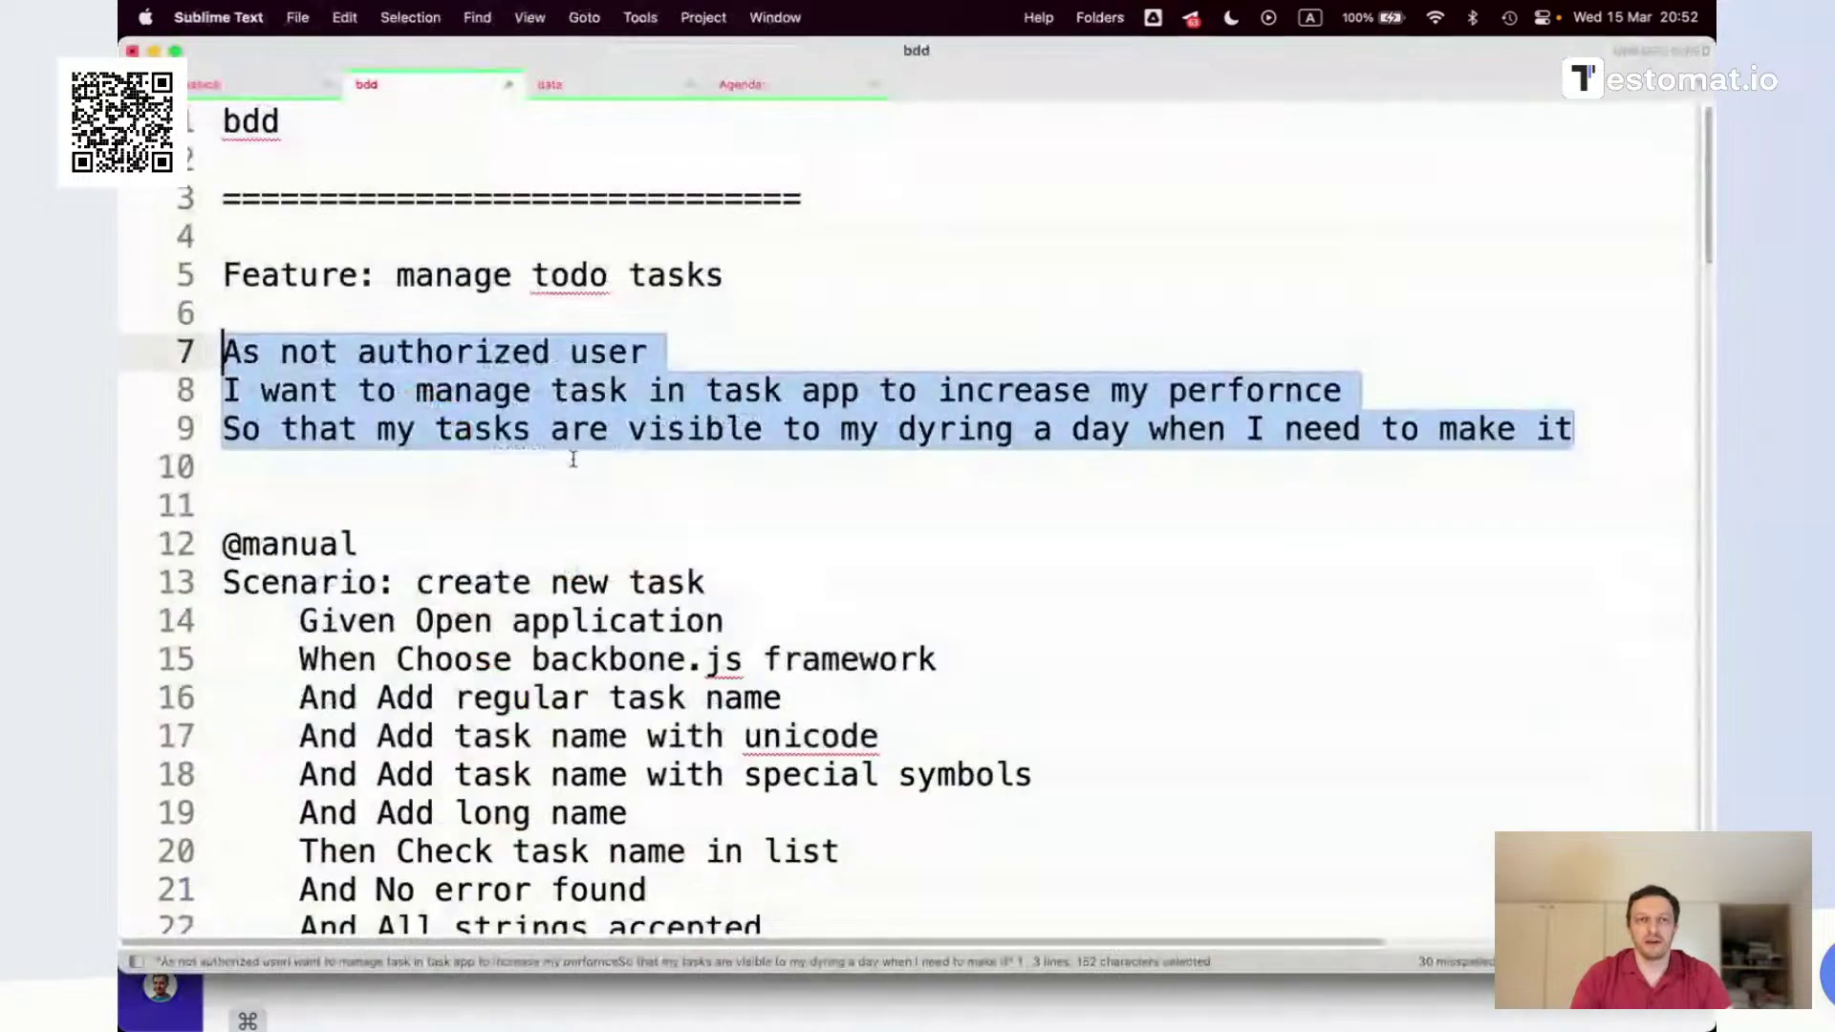
Switch to Sublime Text and review the Agenda notes, highlighting the items from test execution and analytics through jira and linear integration
key(super+Tab)
click(743, 86)
click(430, 351)
click(315, 429)
click(454, 353)
click(470, 462)
click(686, 382)
drag(630, 430, 204, 239)
click(755, 279)
drag(725, 401, 213, 275)
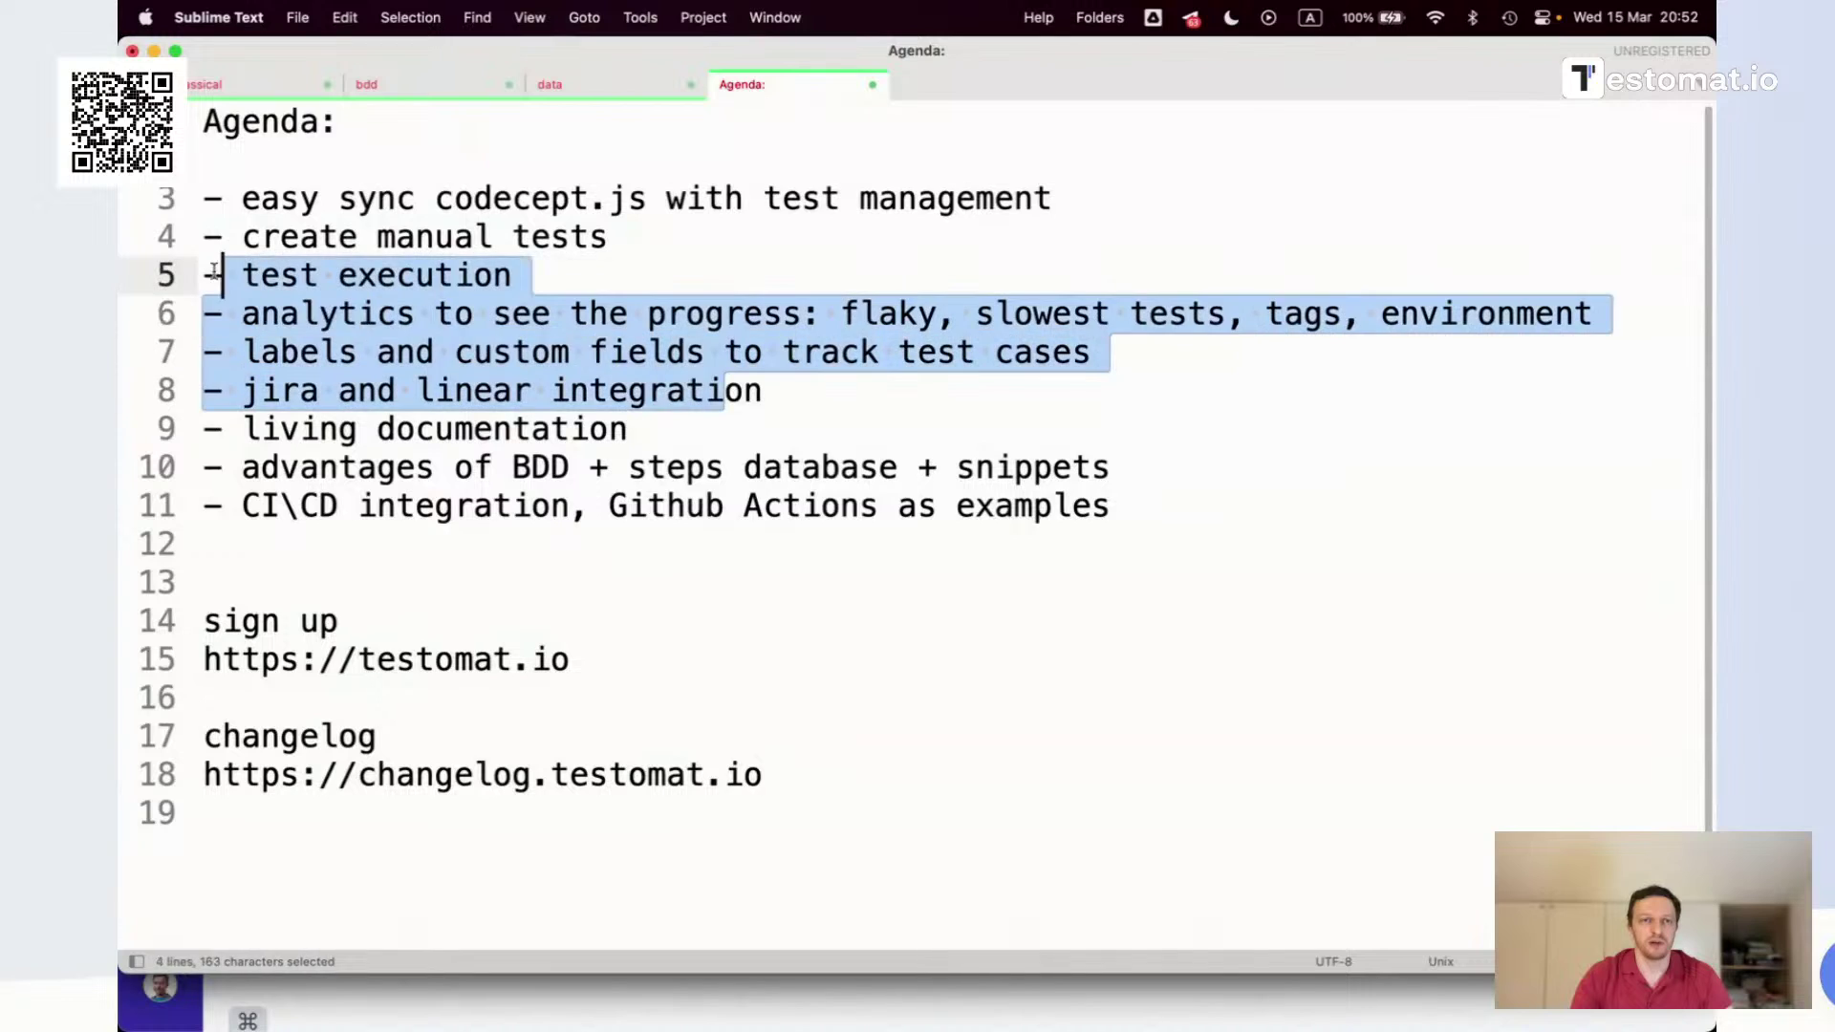
click(551, 310)
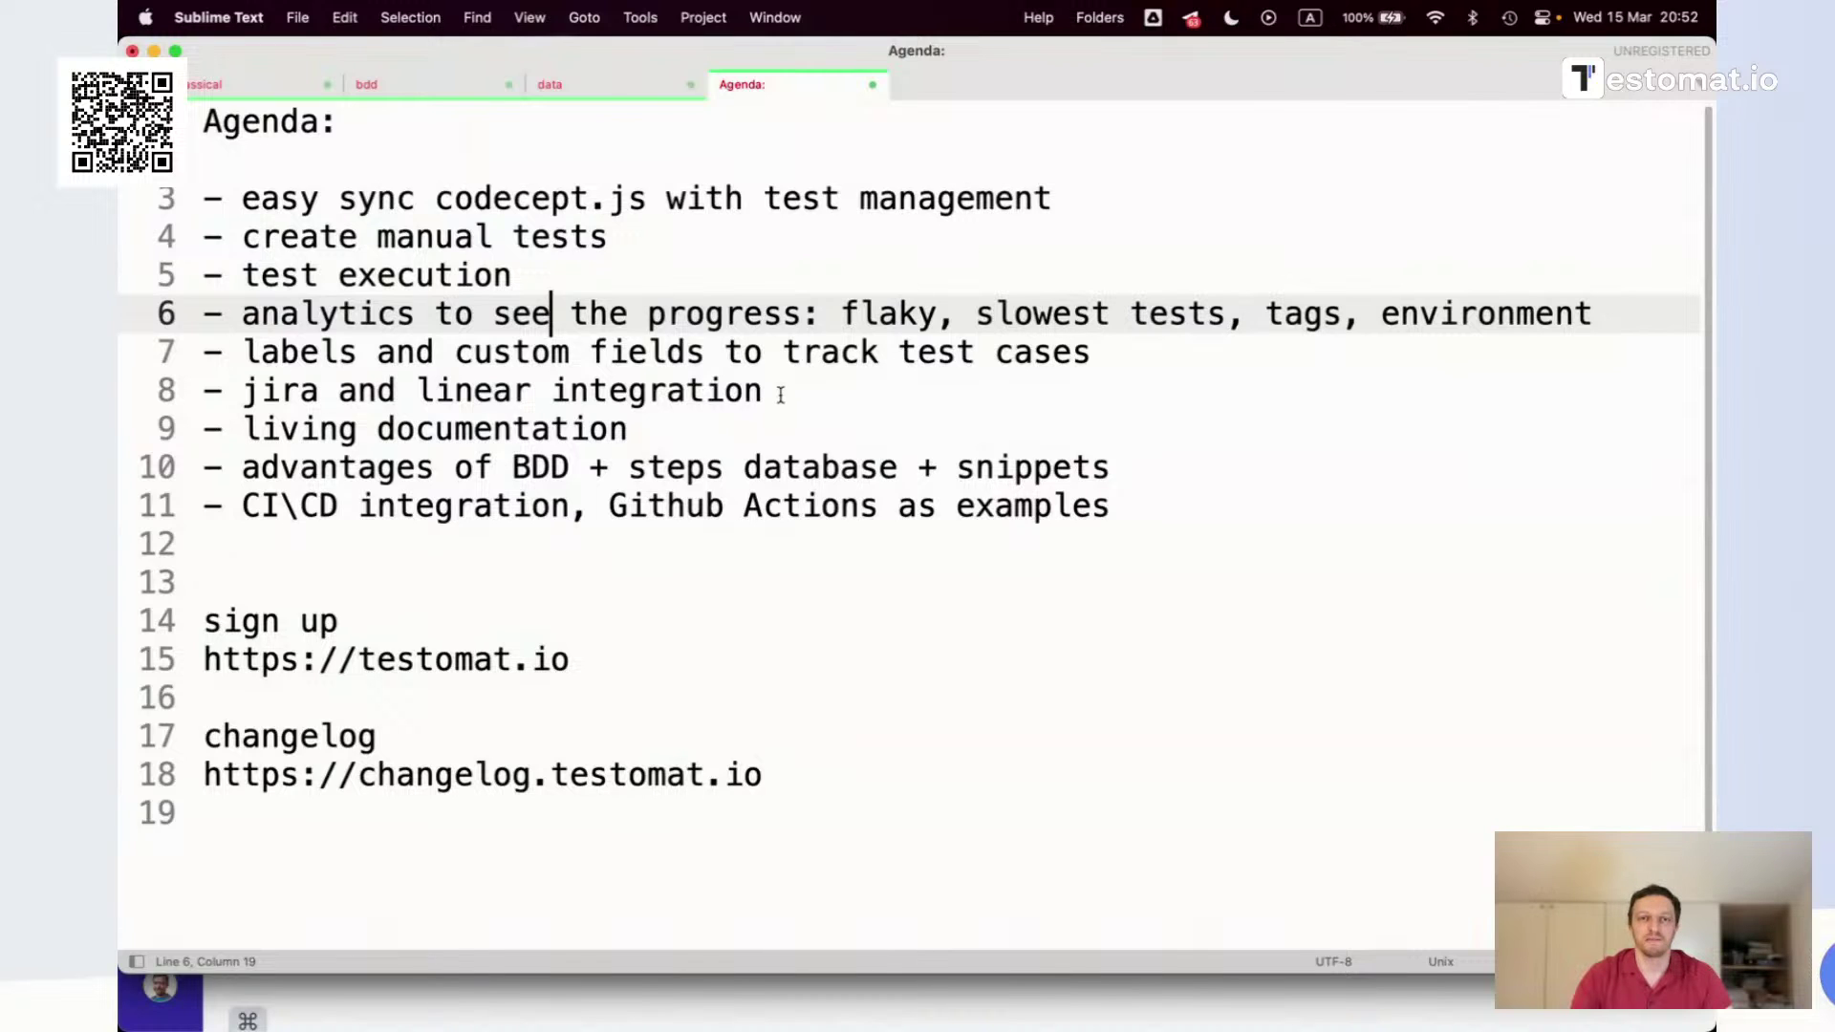
drag(782, 392, 240, 313)
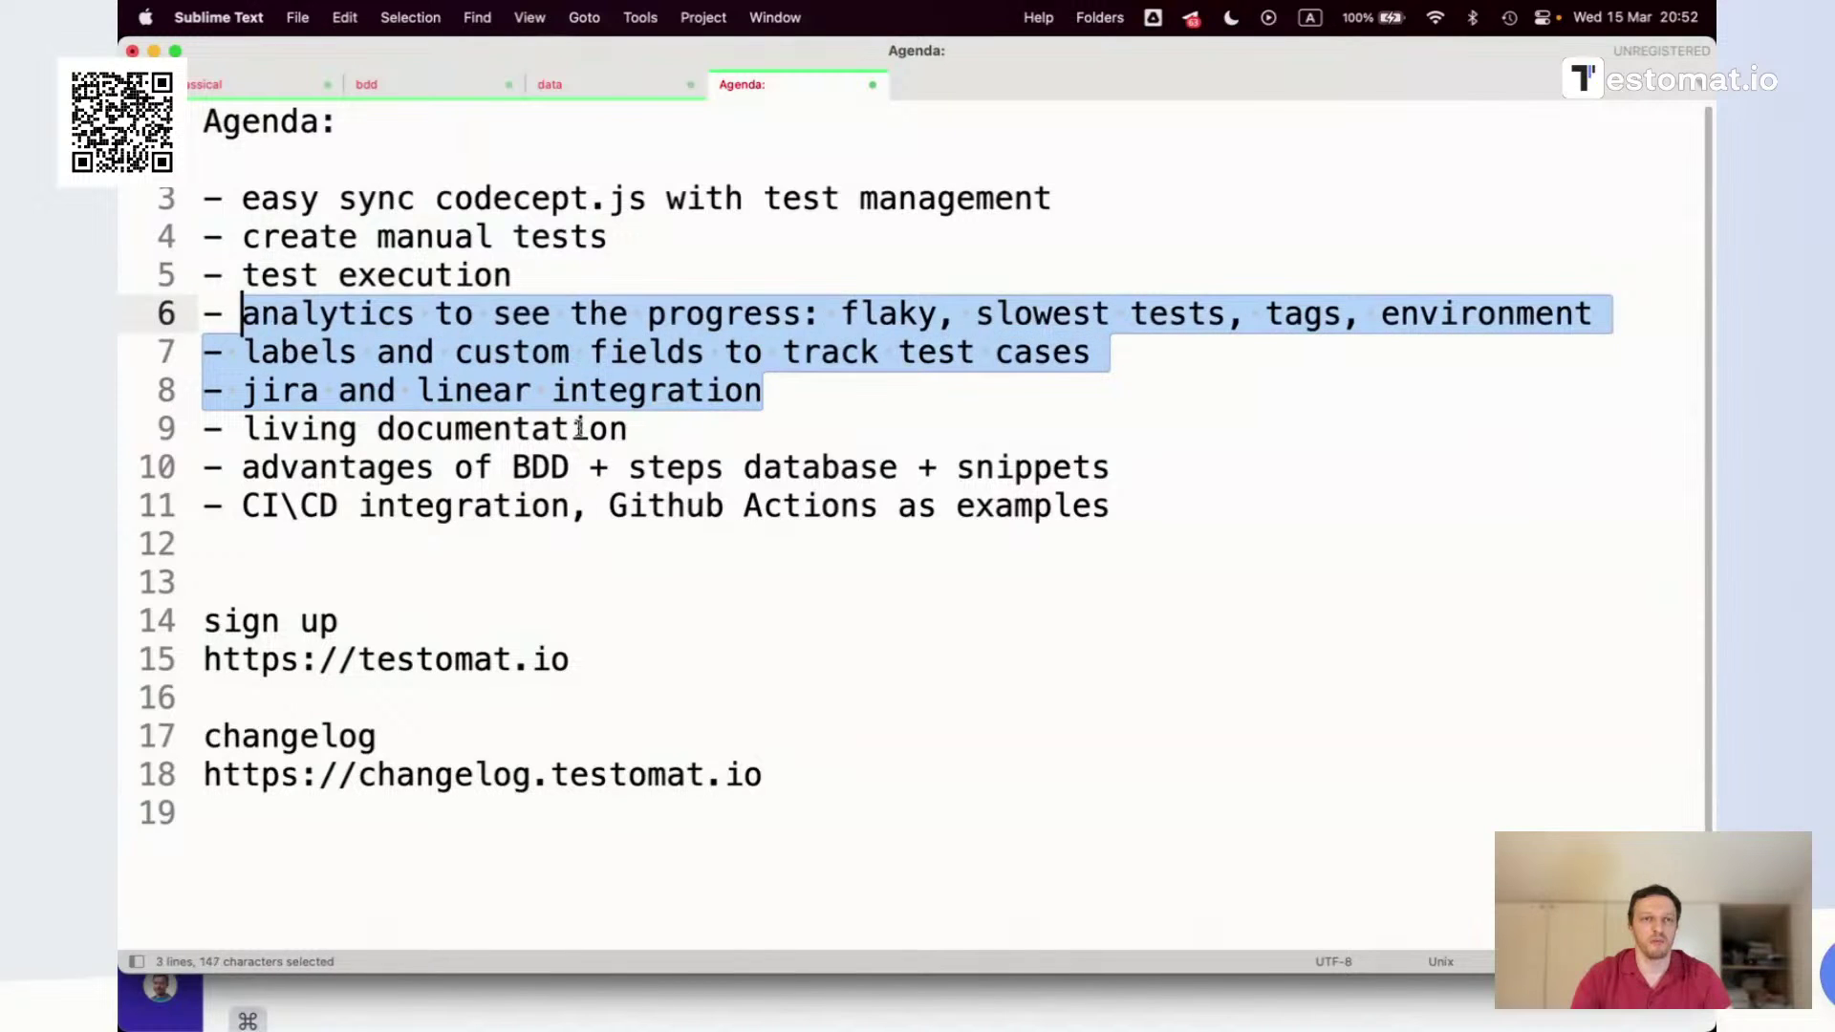